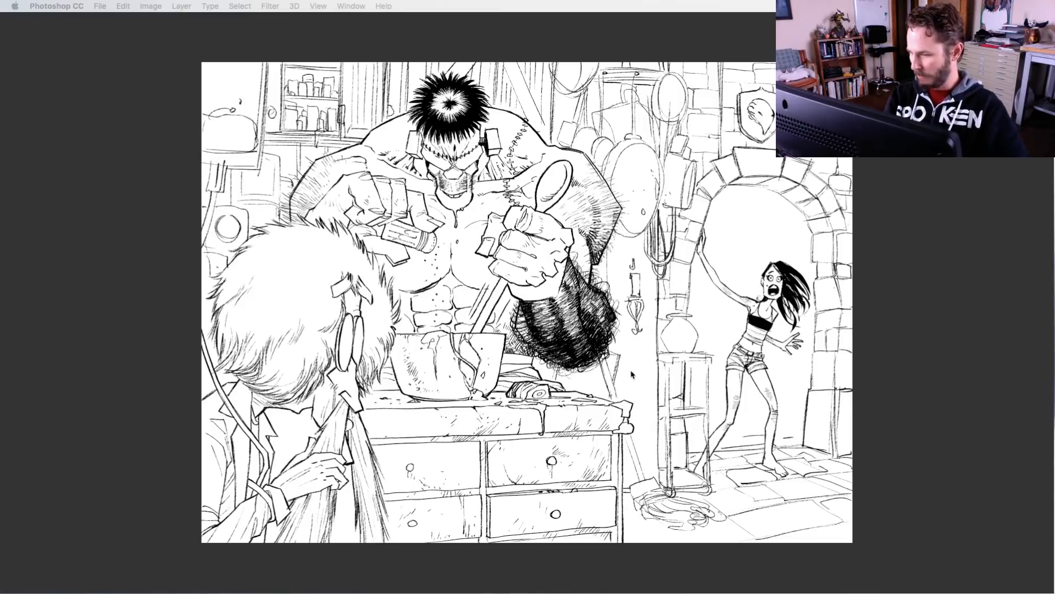
# Check what the line-art BG layer and the white bottom BG layer contain by briefly hiding and showing each
pyautogui.press('Tab')
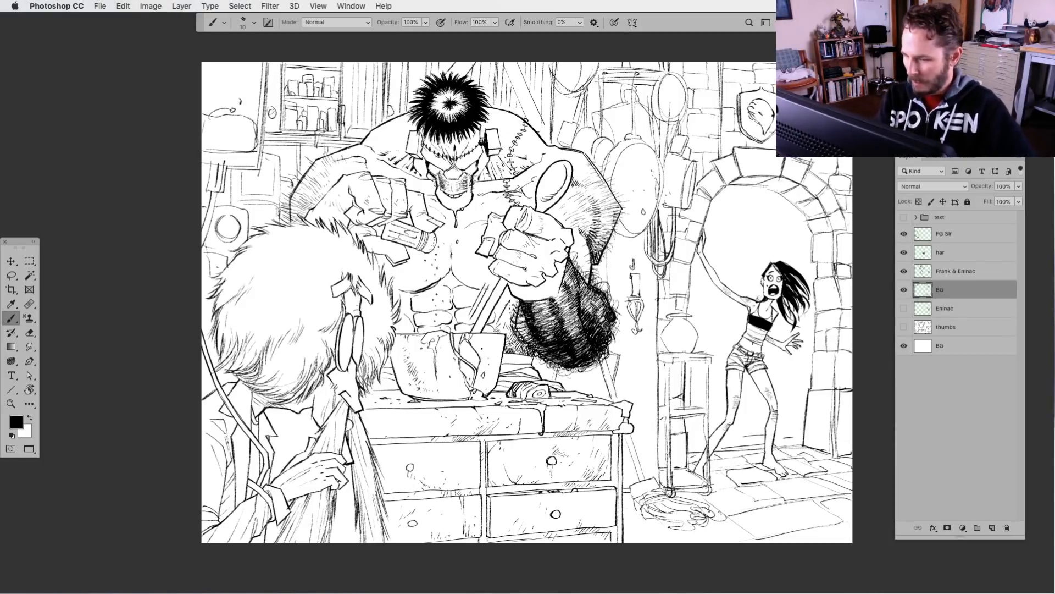
pyautogui.click(904, 290)
pyautogui.click(905, 290)
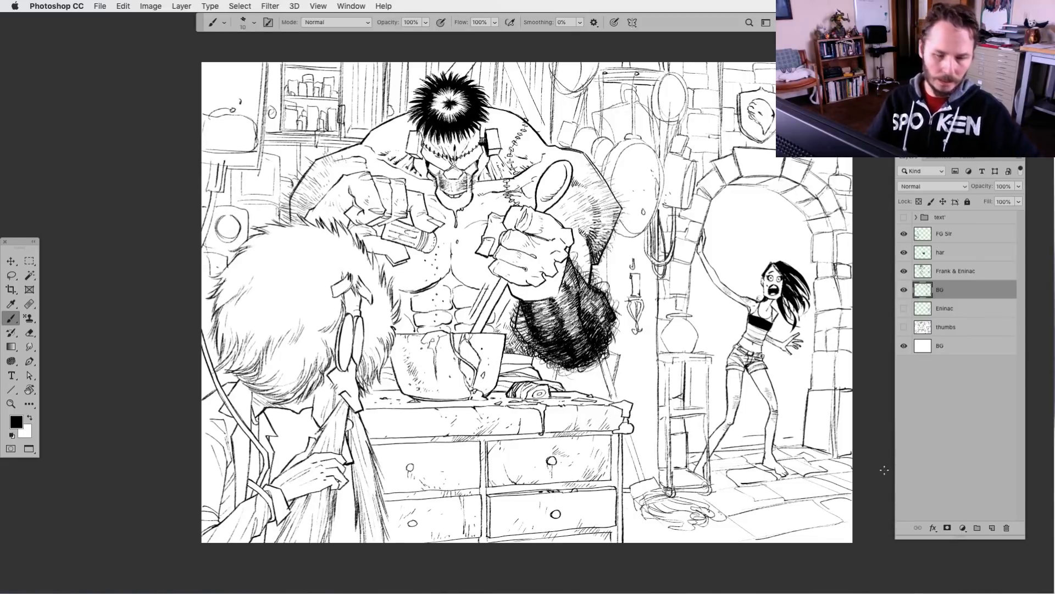
pyautogui.press('Tab')
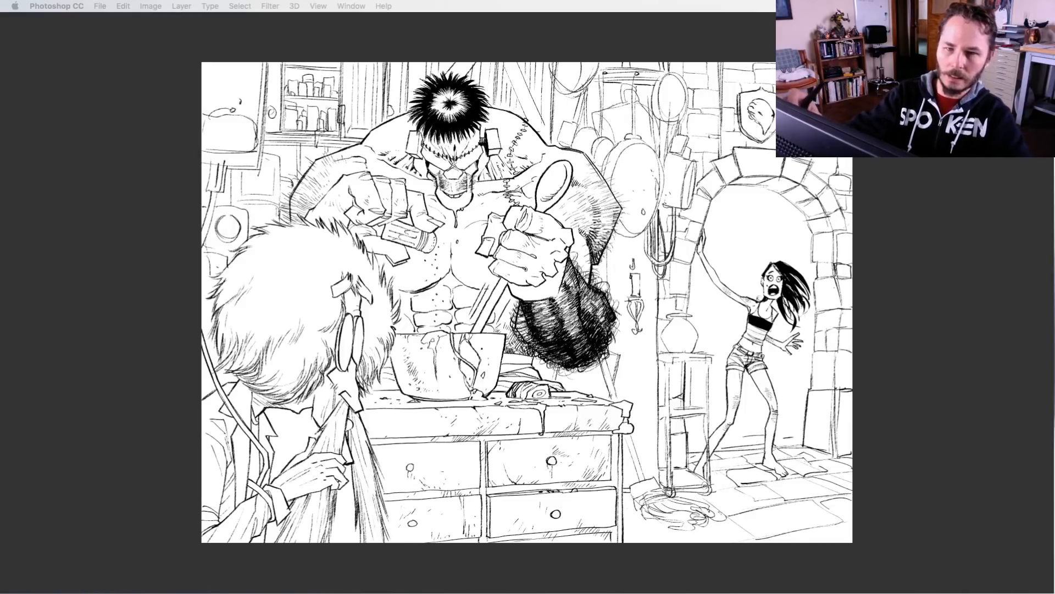
pyautogui.press('Tab')
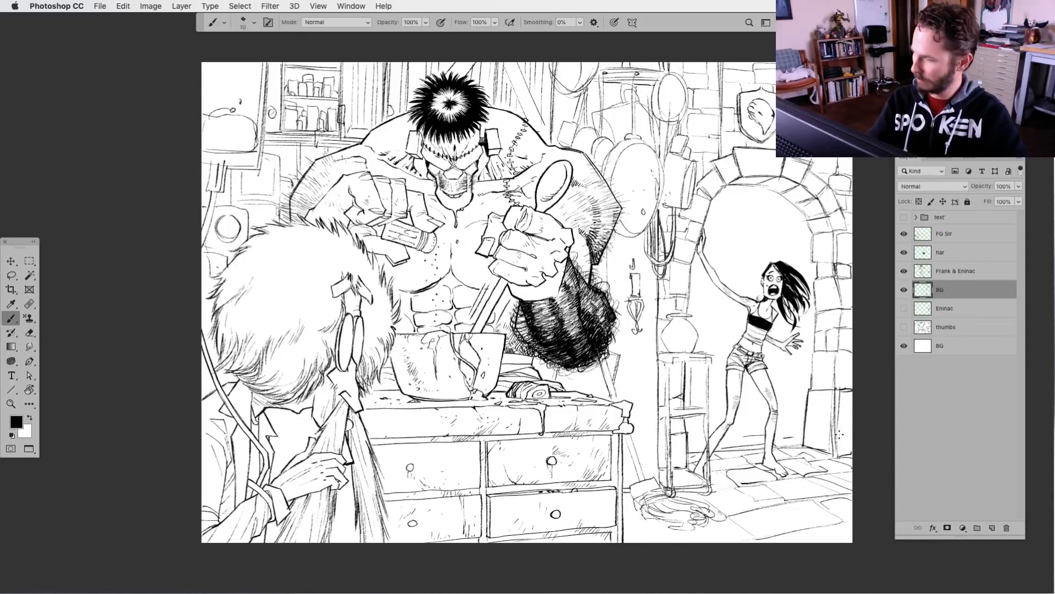
pyautogui.click(903, 346)
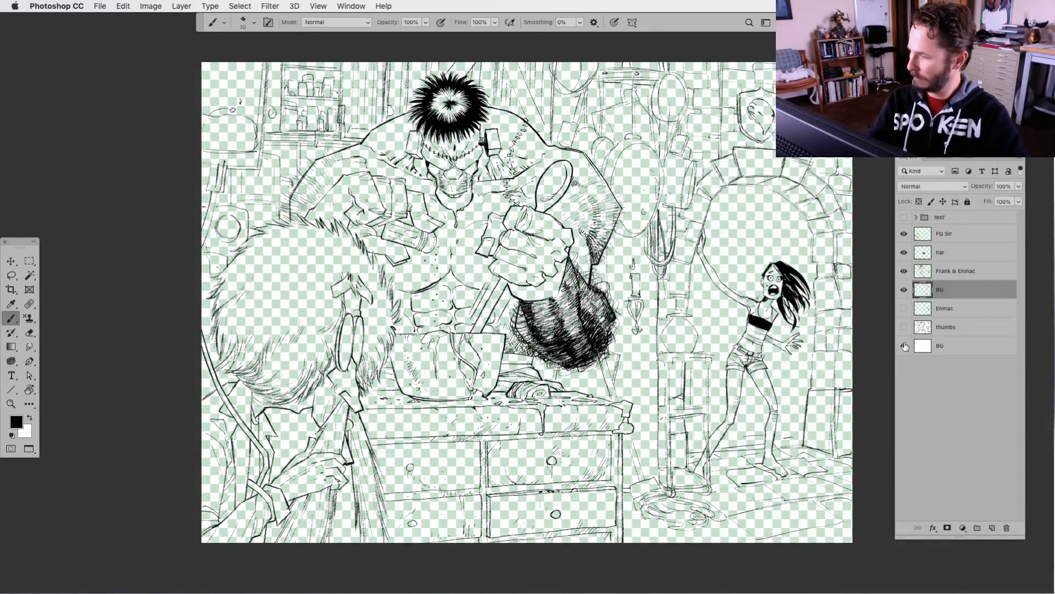
pyautogui.click(903, 346)
# Turn the white bottom BG layer grey using Levels with the white output level set to 145
pyautogui.click(923, 346)
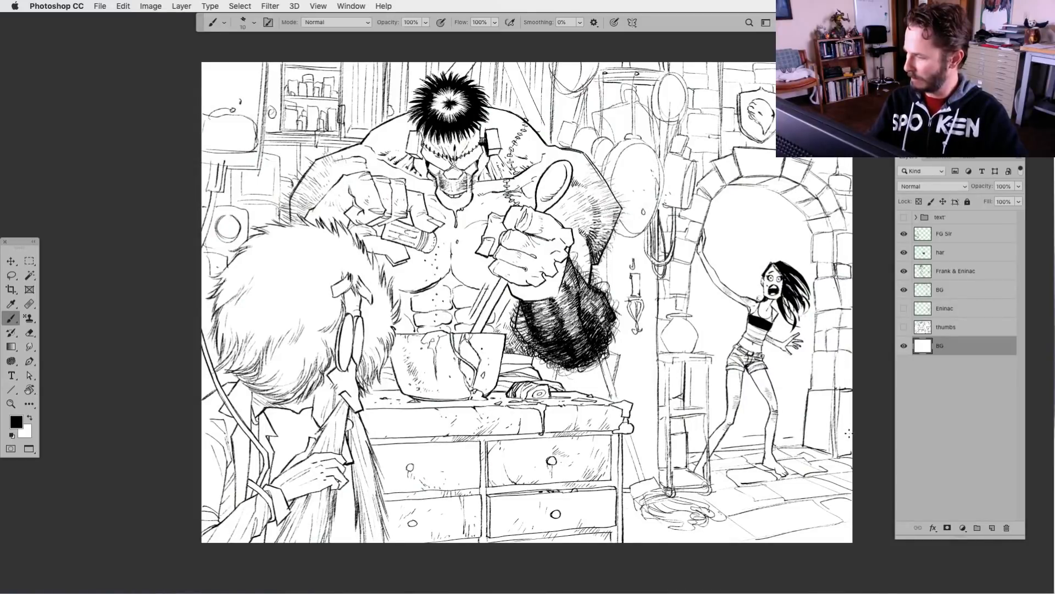
pyautogui.press('super+l')
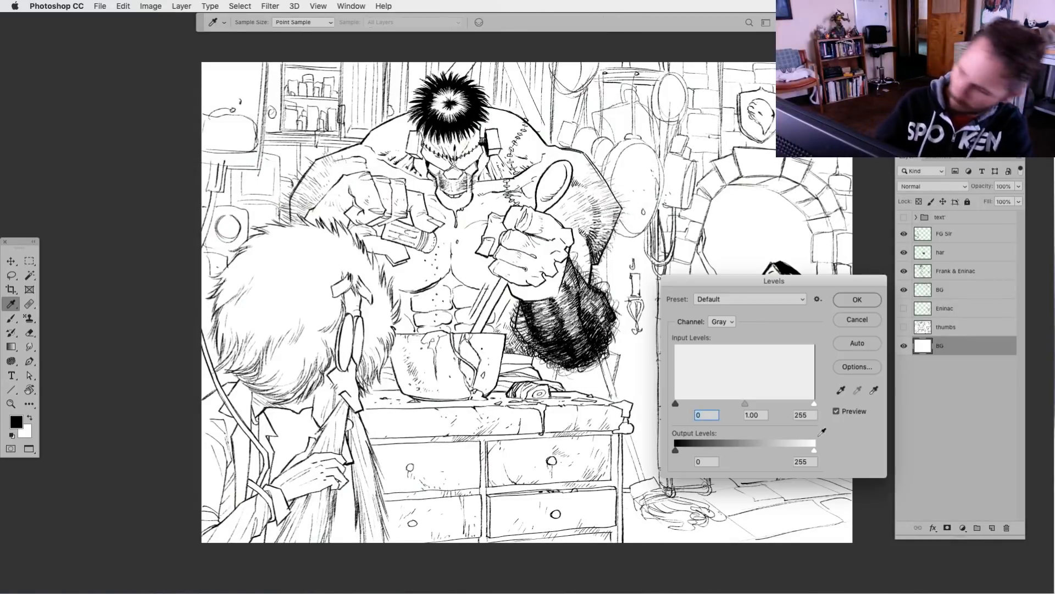
pyautogui.moveTo(814, 450); pyautogui.dragTo(755, 451)
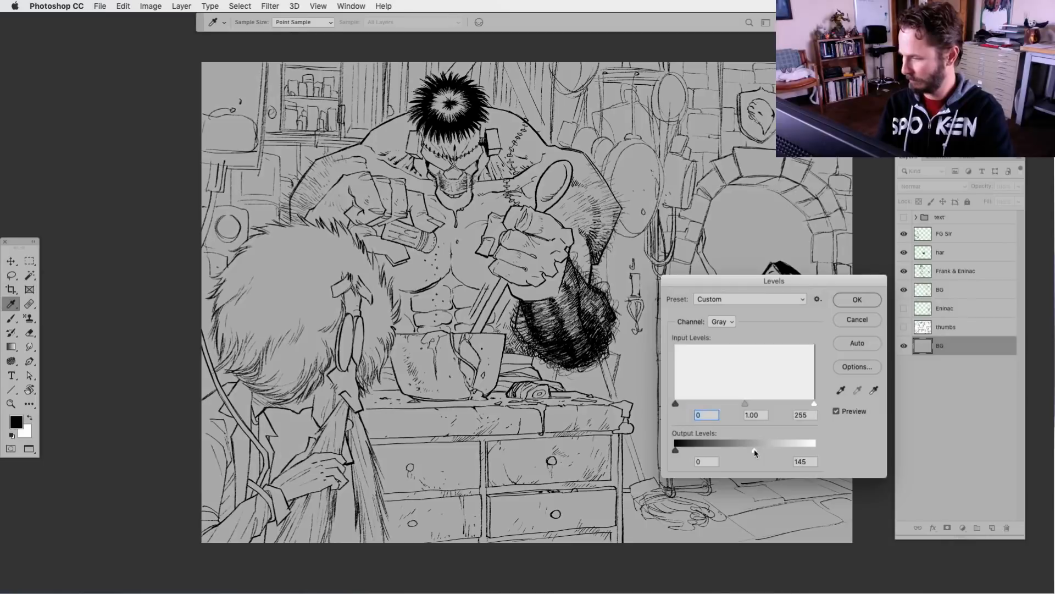
pyautogui.click(860, 302)
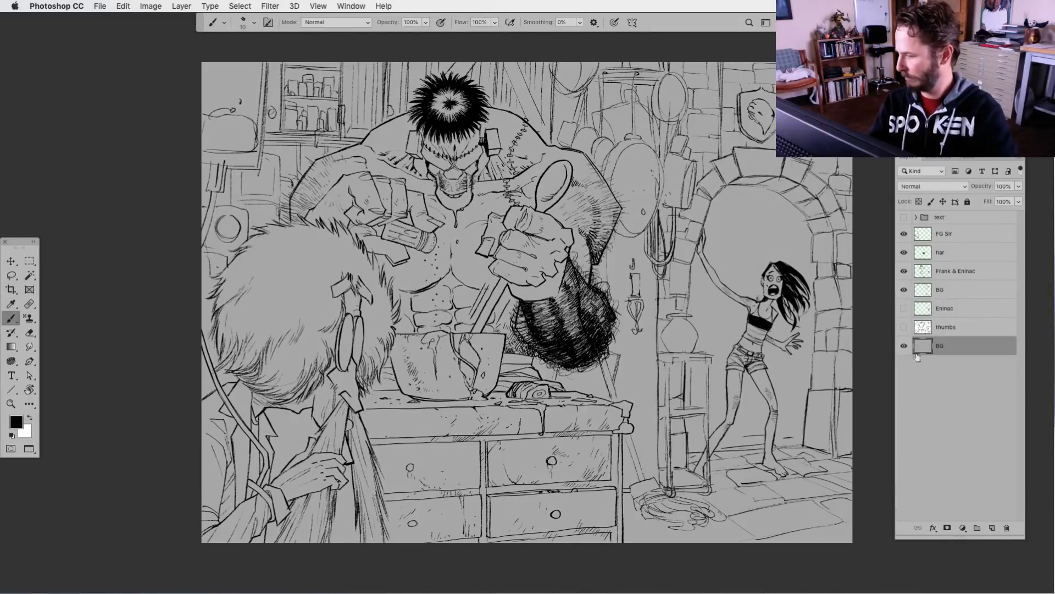
# Add a new layer named Frank Flats and place it directly below the Frank & Eninac line-art layer
pyautogui.click(993, 528)
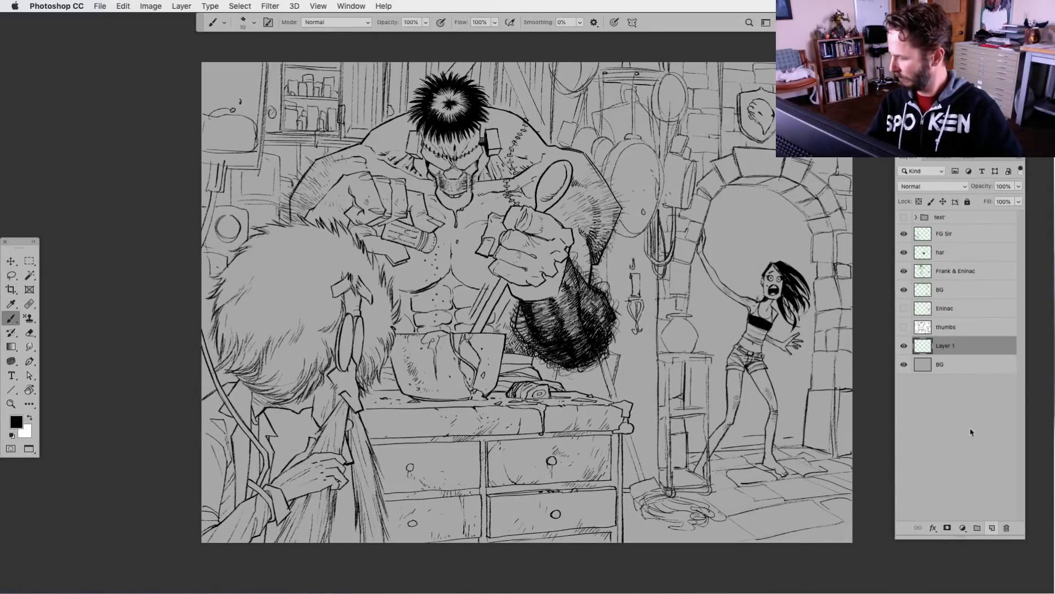
pyautogui.doubleClick(946, 346)
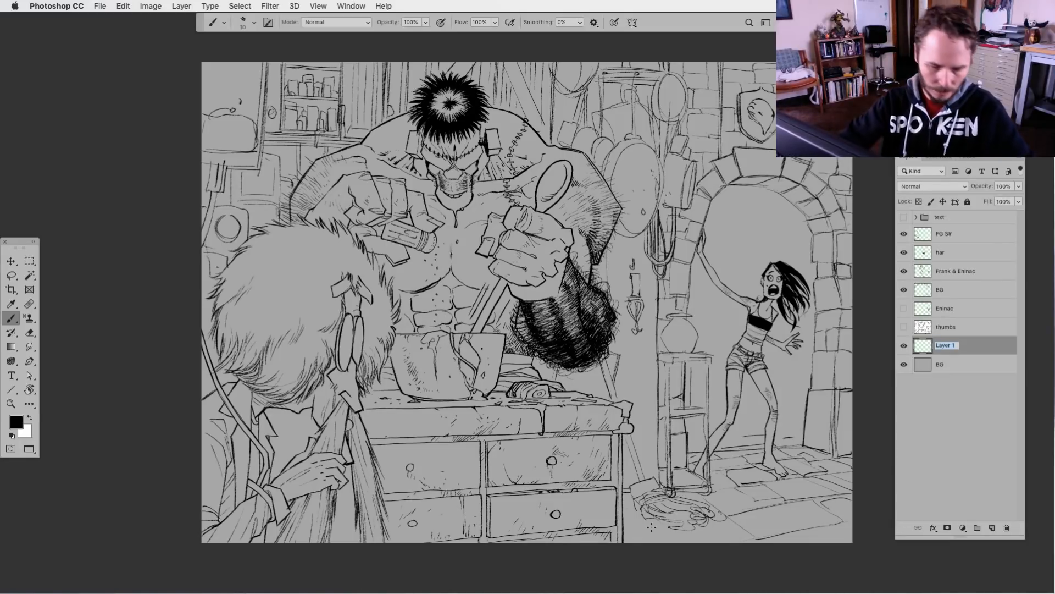
pyautogui.write('Flats')
pyautogui.press('Return')
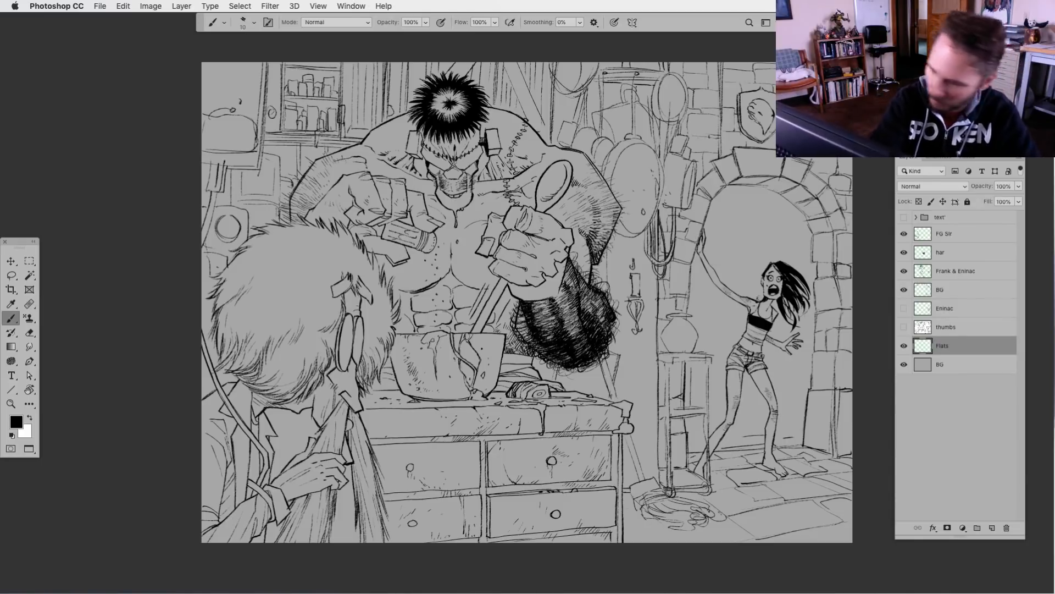
pyautogui.doubleClick(942, 345)
pyautogui.write('F')
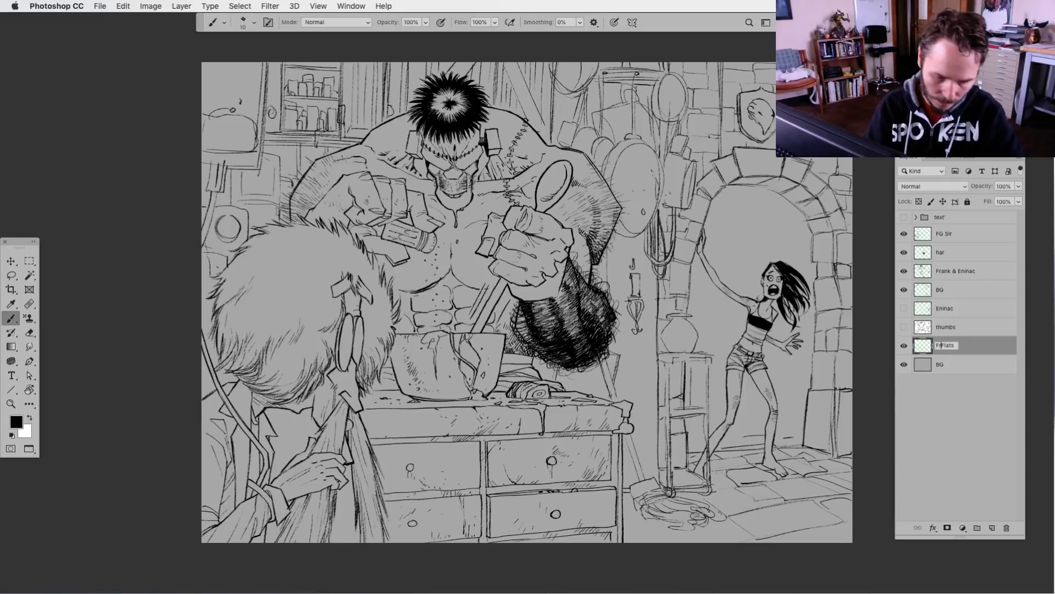
pyautogui.write('rank')
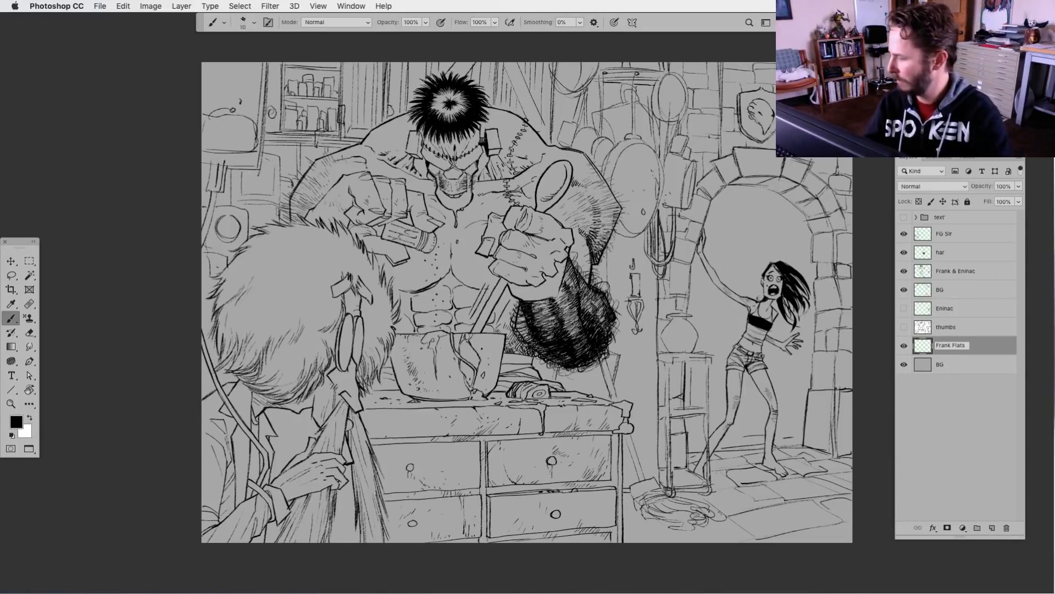
pyautogui.click(932, 376)
pyautogui.click(927, 349)
pyautogui.moveTo(926, 348); pyautogui.dragTo(934, 282)
# Start a Polygonal Lasso selection of Frank by tracing an arc through the black hair on top of his head
pyautogui.click(11, 277)
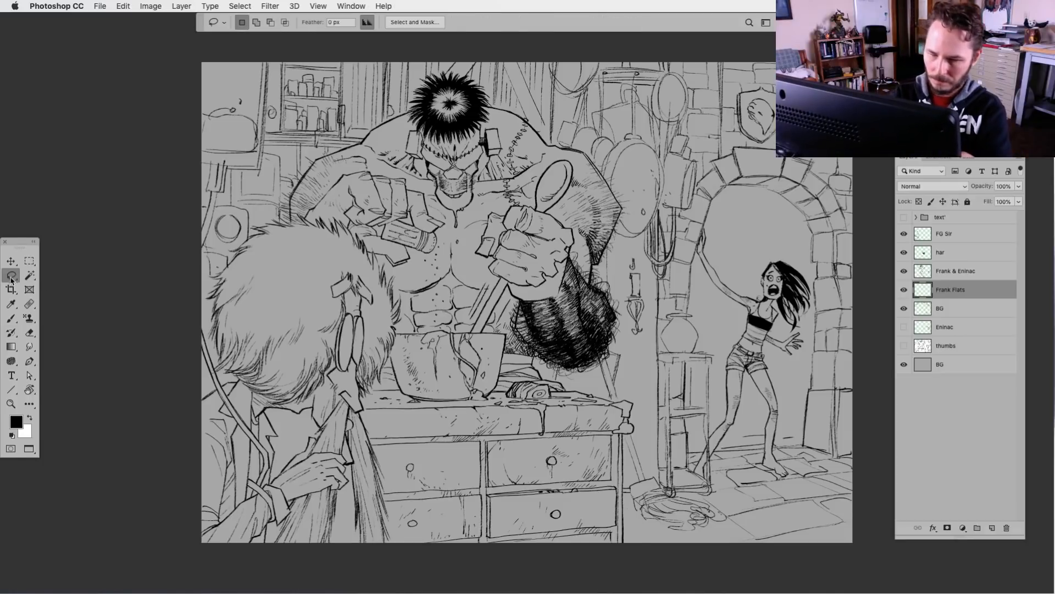
pyautogui.hotkey('ctrl', '+')
pyautogui.moveTo(348, 304); pyautogui.dragTo(380, 438)
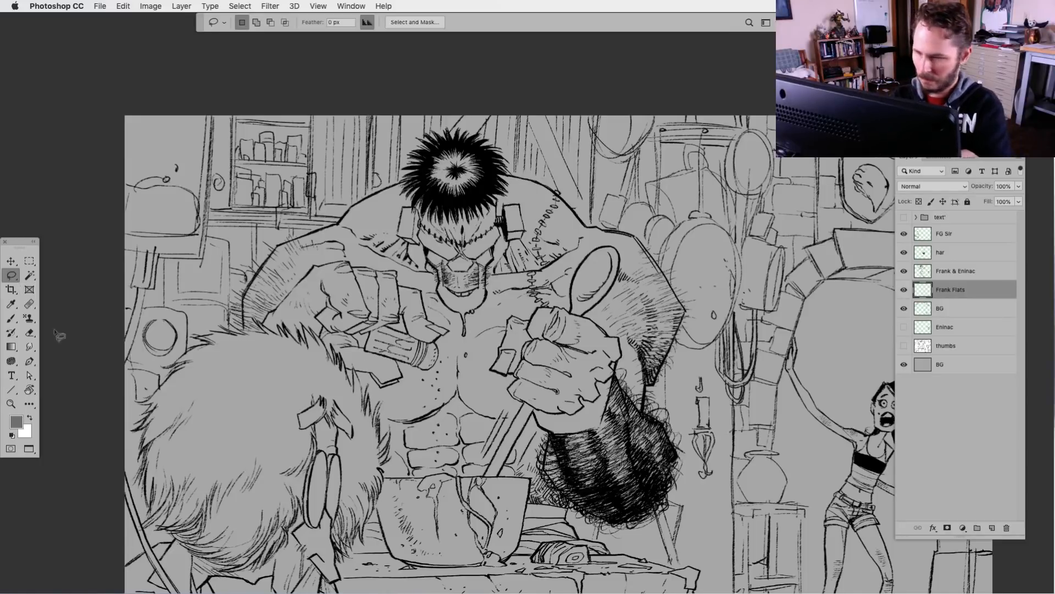
pyautogui.hotkey('ctrl', '+')
pyautogui.hotkey('ctrl', '-')
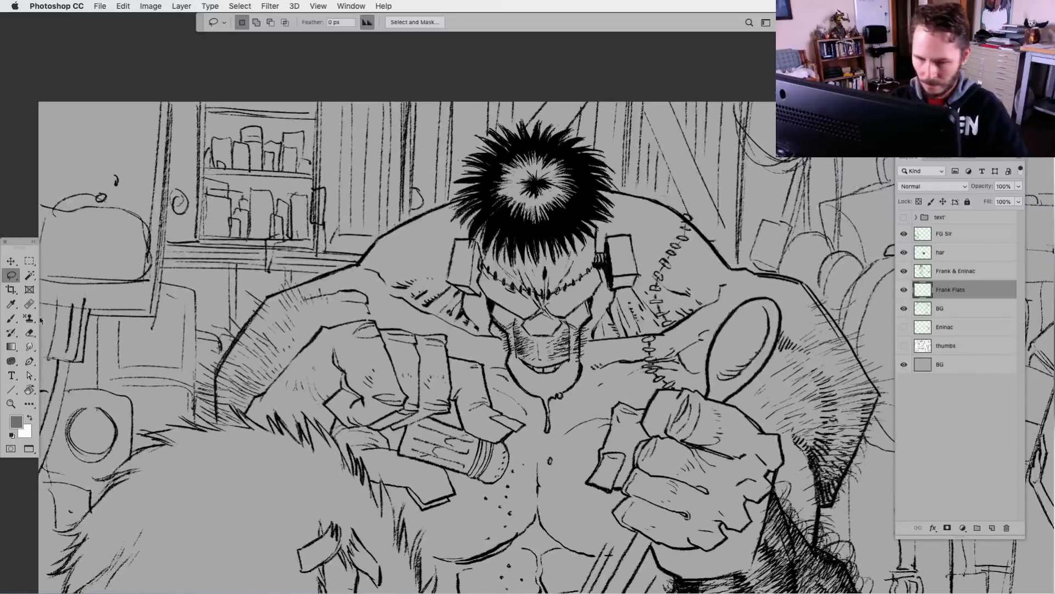
pyautogui.moveTo(15, 277); pyautogui.dragTo(55, 285)
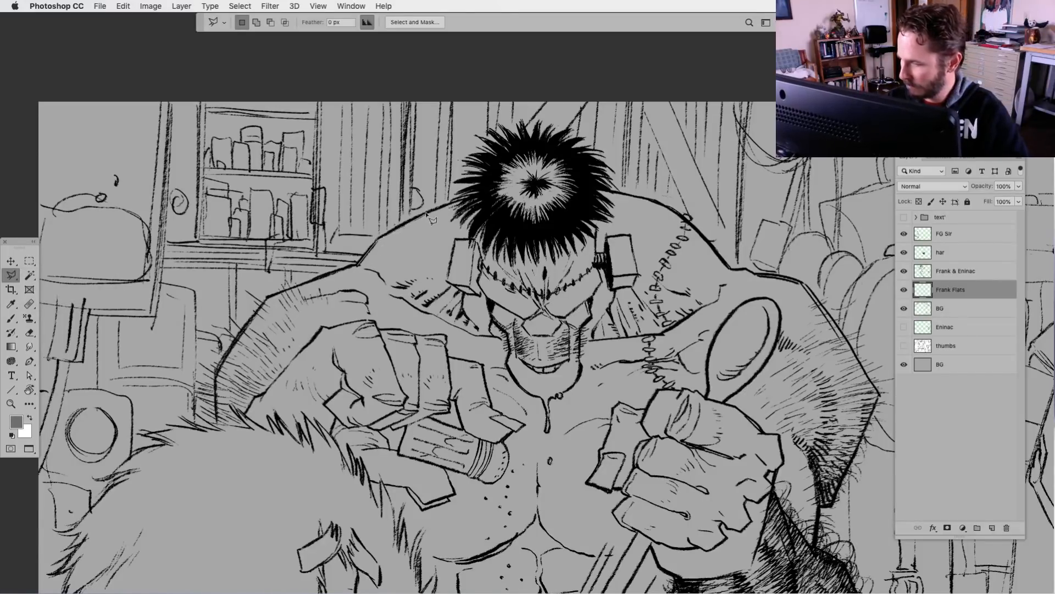
pyautogui.click(477, 196)
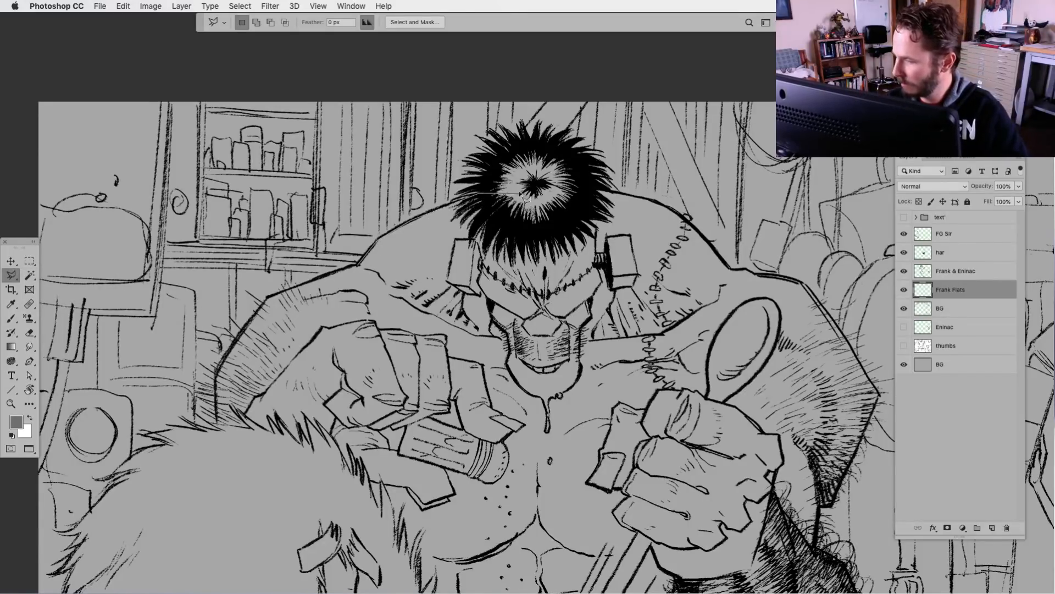
pyautogui.click(507, 155)
pyautogui.click(549, 144)
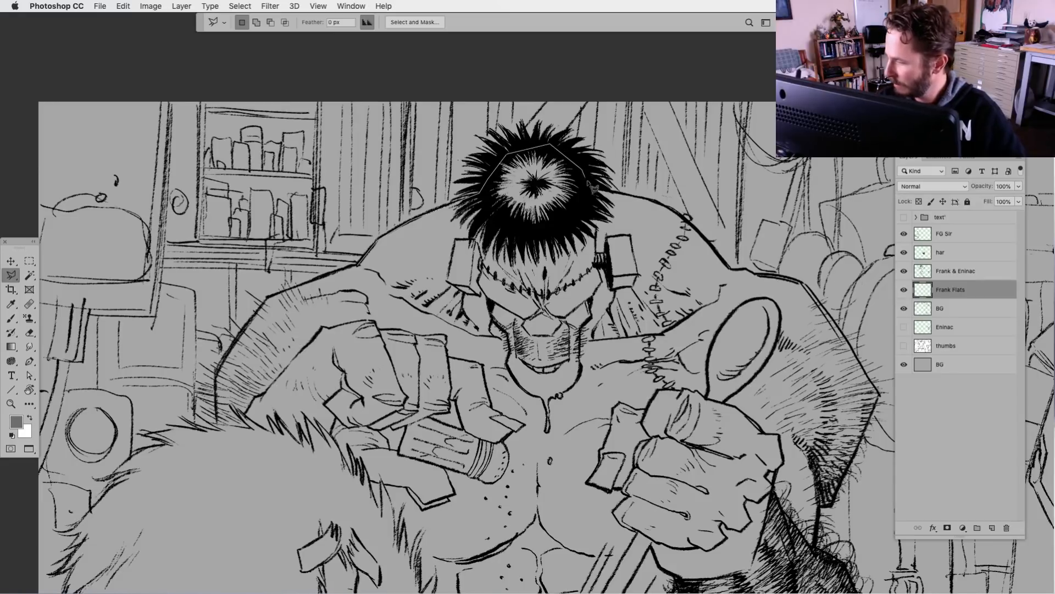
pyautogui.click(585, 172)
pyautogui.click(592, 188)
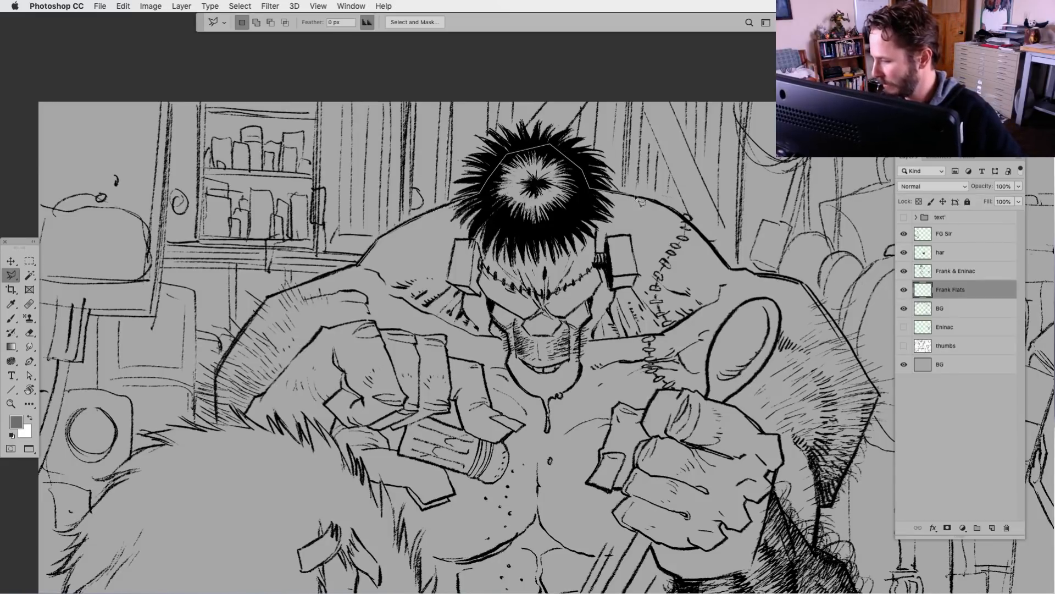
# Continue the lasso outline along Frank's stitched shoulder and the outer contour of his spoon-holding upper arm, down past the elbow
pyautogui.click(663, 204)
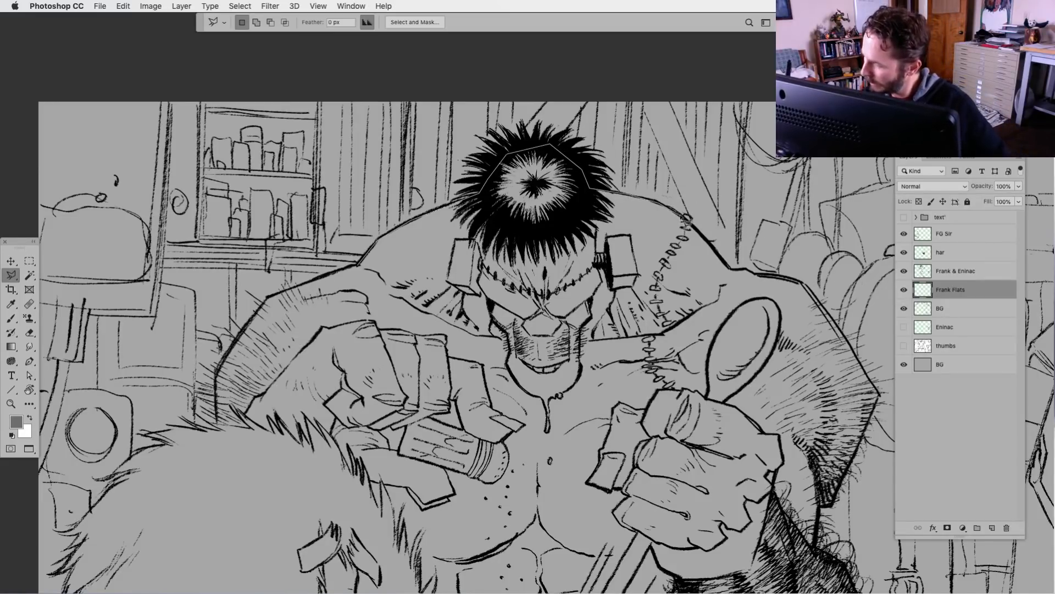
pyautogui.click(686, 220)
pyautogui.click(711, 243)
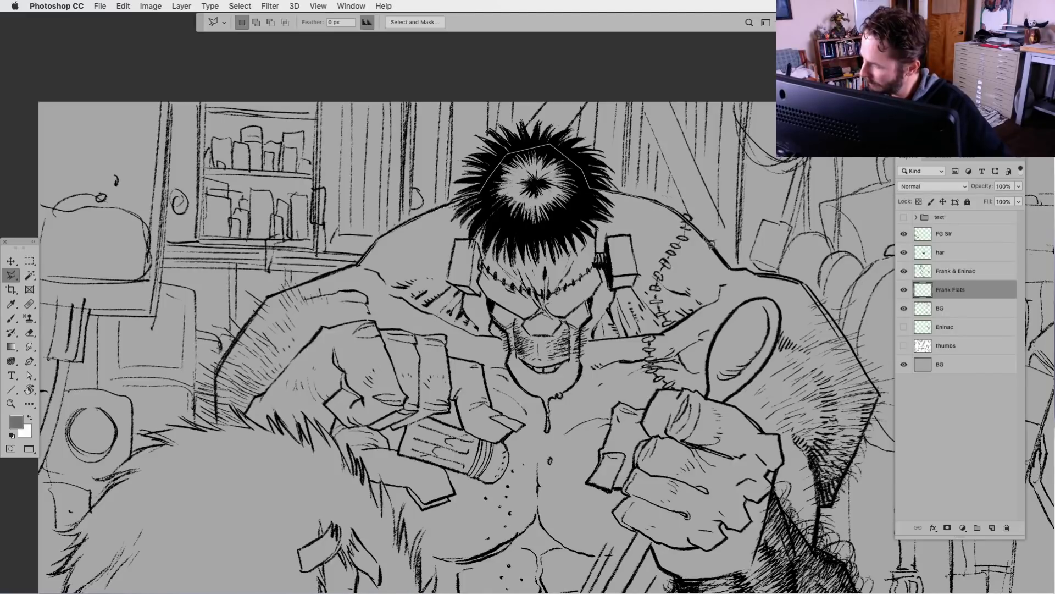
pyautogui.click(730, 269)
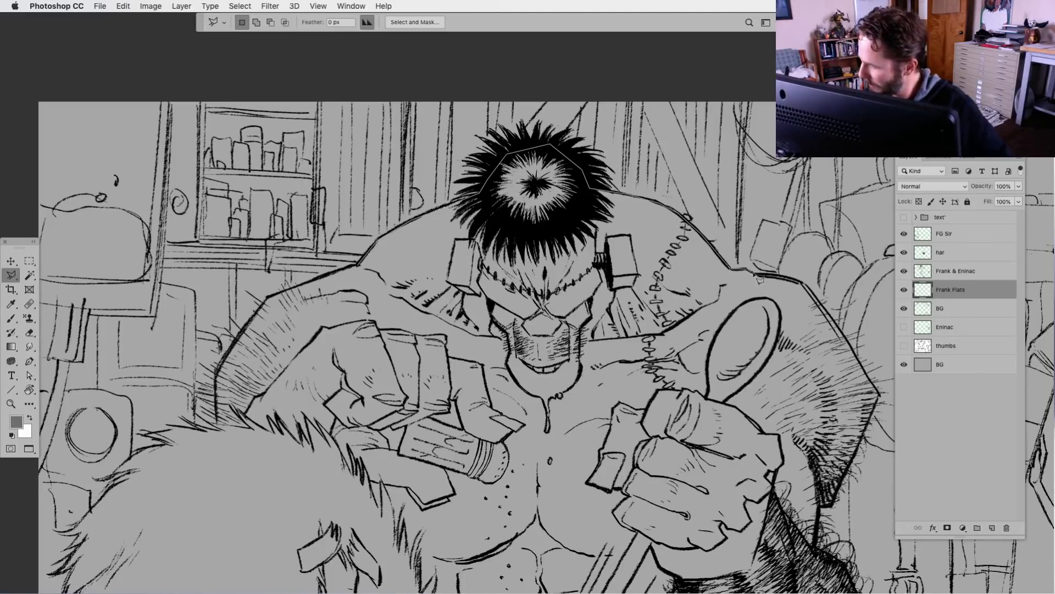
pyautogui.click(756, 274)
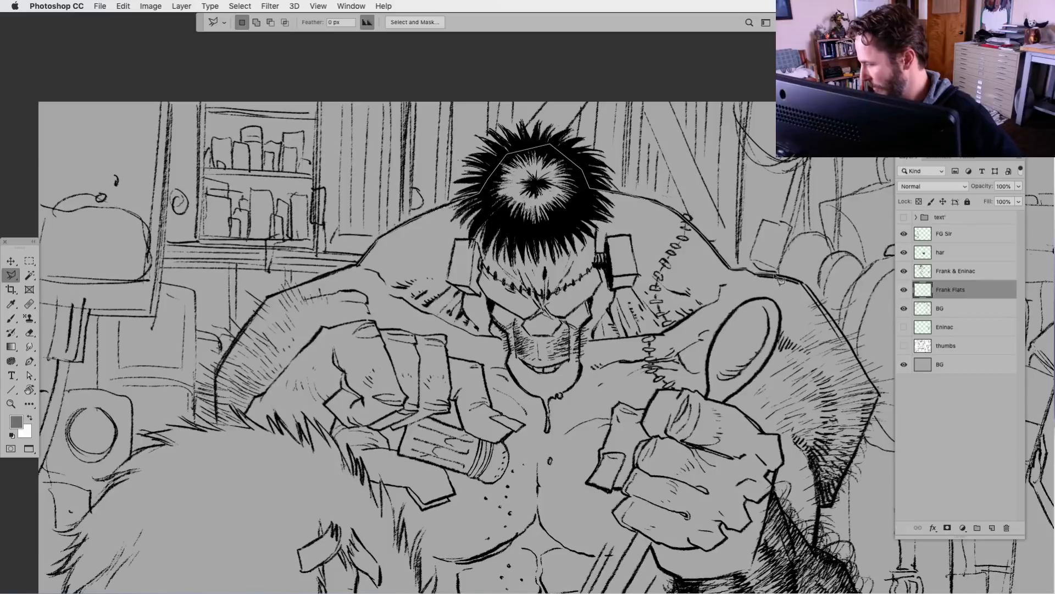
pyautogui.click(799, 282)
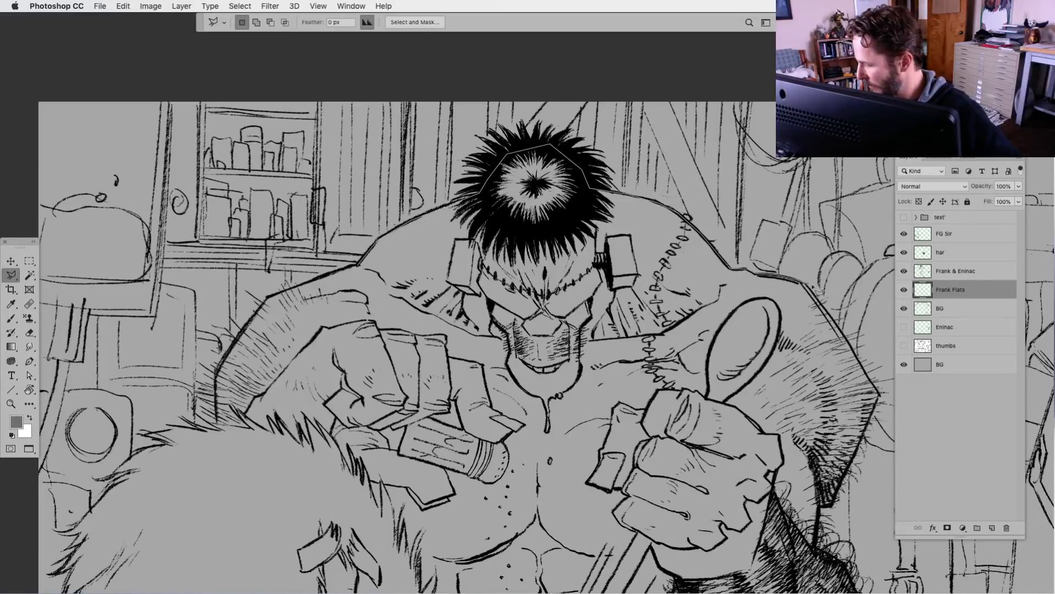
pyautogui.click(880, 396)
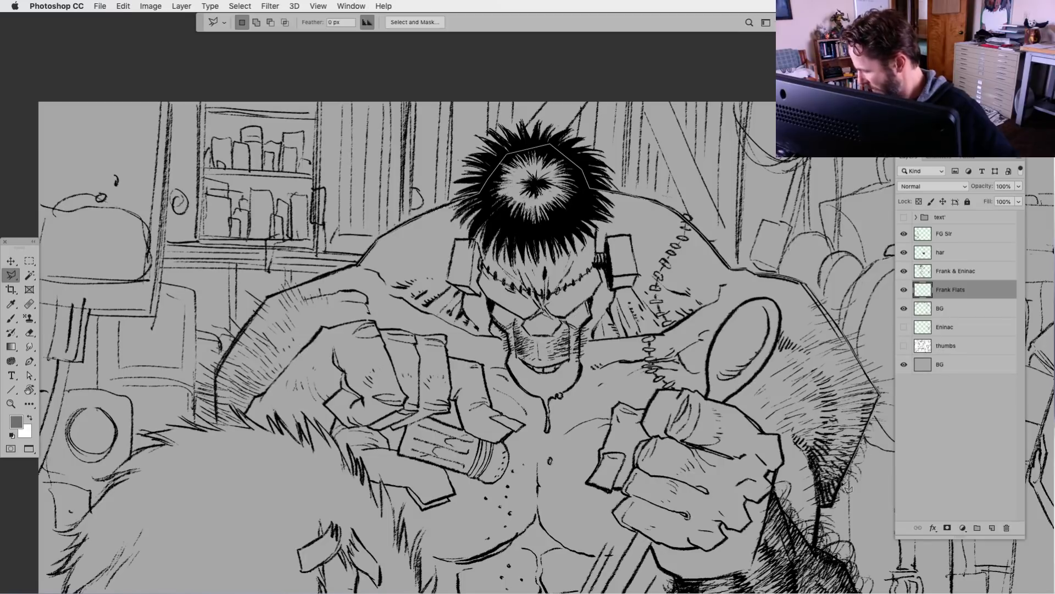
pyautogui.click(833, 505)
pyautogui.click(819, 507)
pyautogui.click(815, 547)
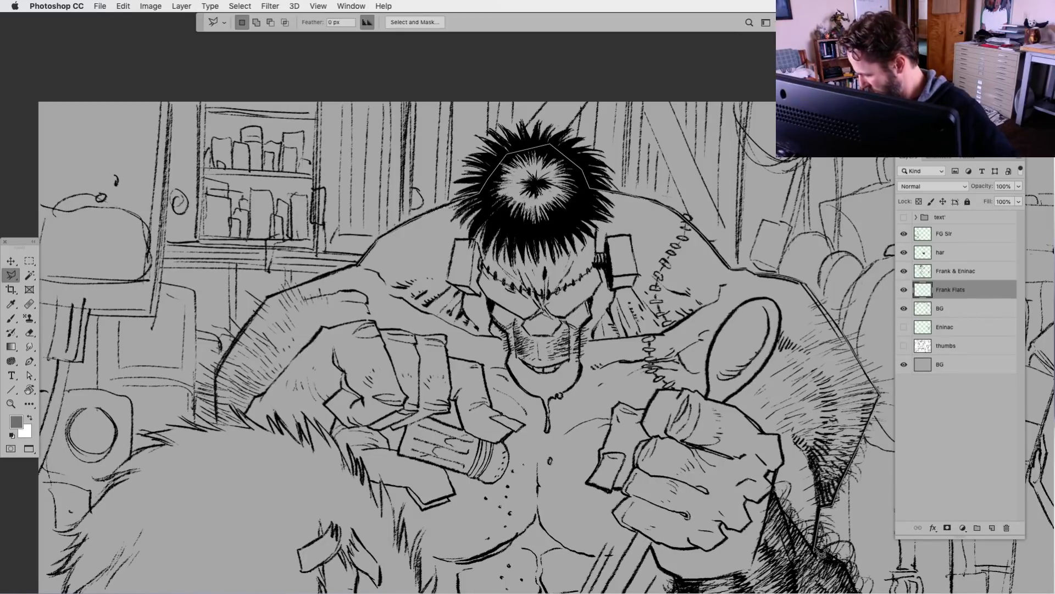
# Extend the lasso outline down the outer edge of Frank's hairy forearm
pyautogui.moveTo(747, 562)
pyautogui.mouseDown()
pyautogui.moveTo(643, 452)
pyautogui.moveTo(610, 336)
pyautogui.mouseUp()
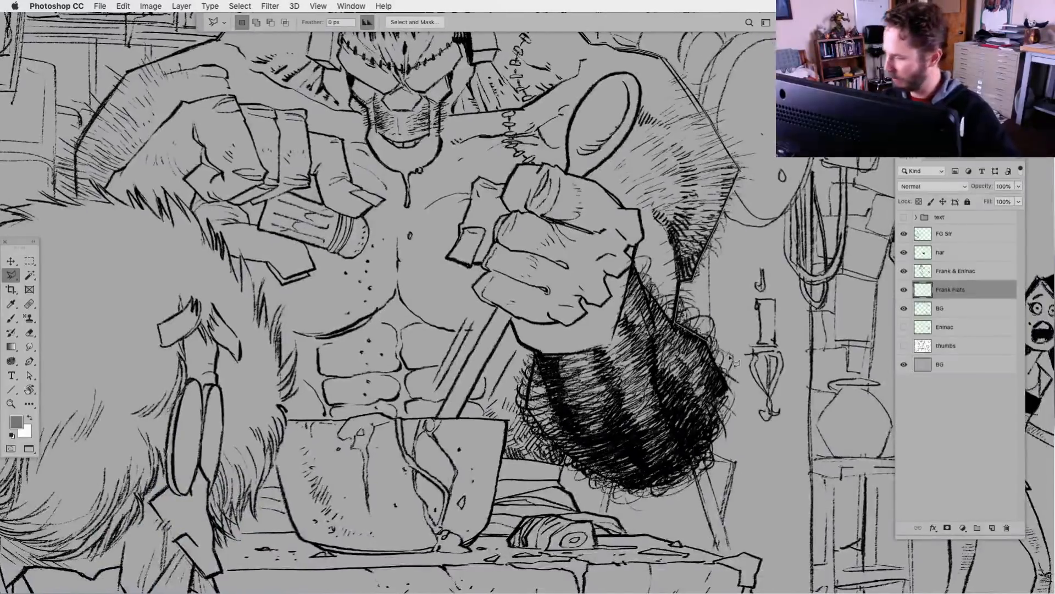
pyautogui.click(705, 339)
pyautogui.click(727, 390)
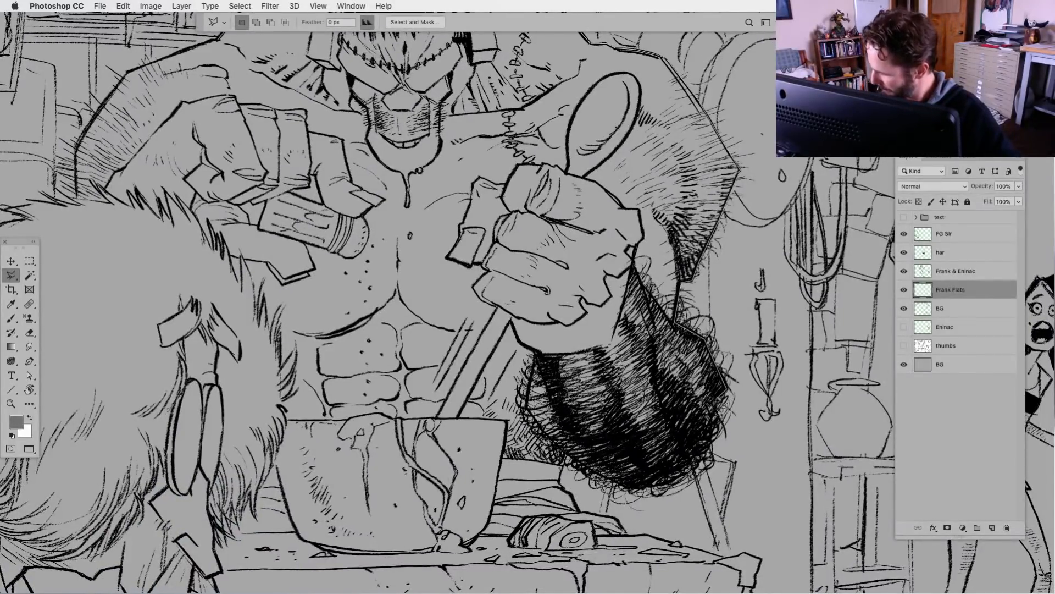
pyautogui.click(718, 397)
pyautogui.click(717, 430)
pyautogui.click(707, 456)
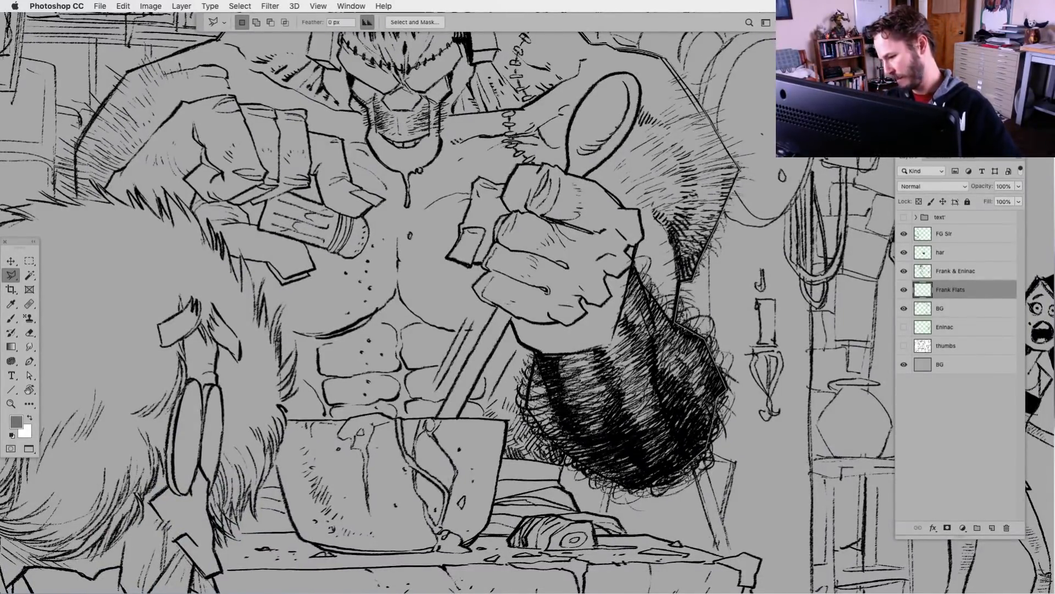
# Extend the lasso outline around the curly underside of Frank's hairy forearm, back up toward the bowl
pyautogui.click(682, 475)
pyautogui.click(667, 484)
pyautogui.click(632, 488)
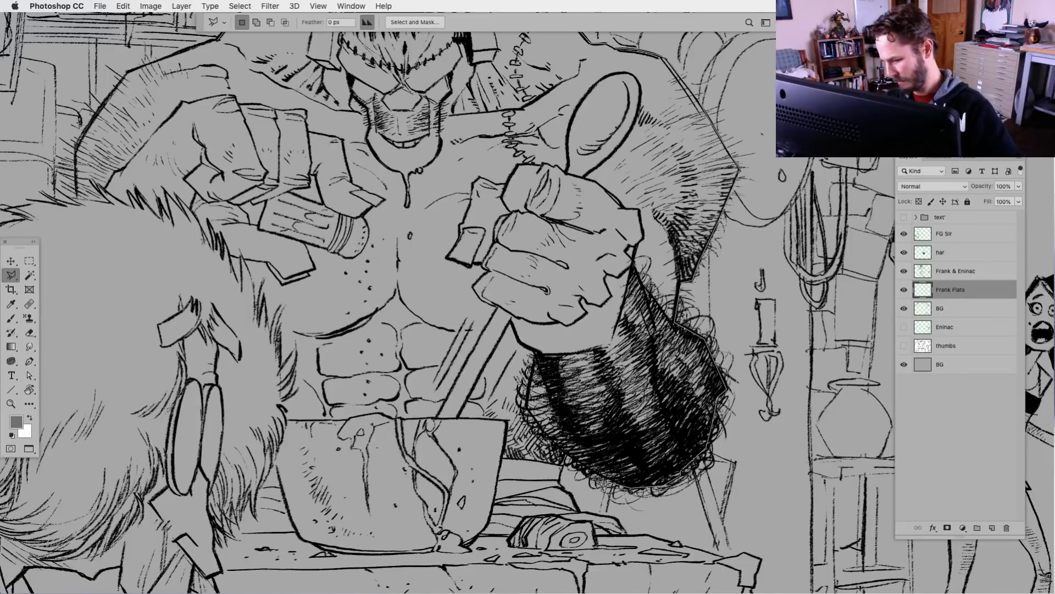
pyautogui.click(594, 472)
pyautogui.click(567, 454)
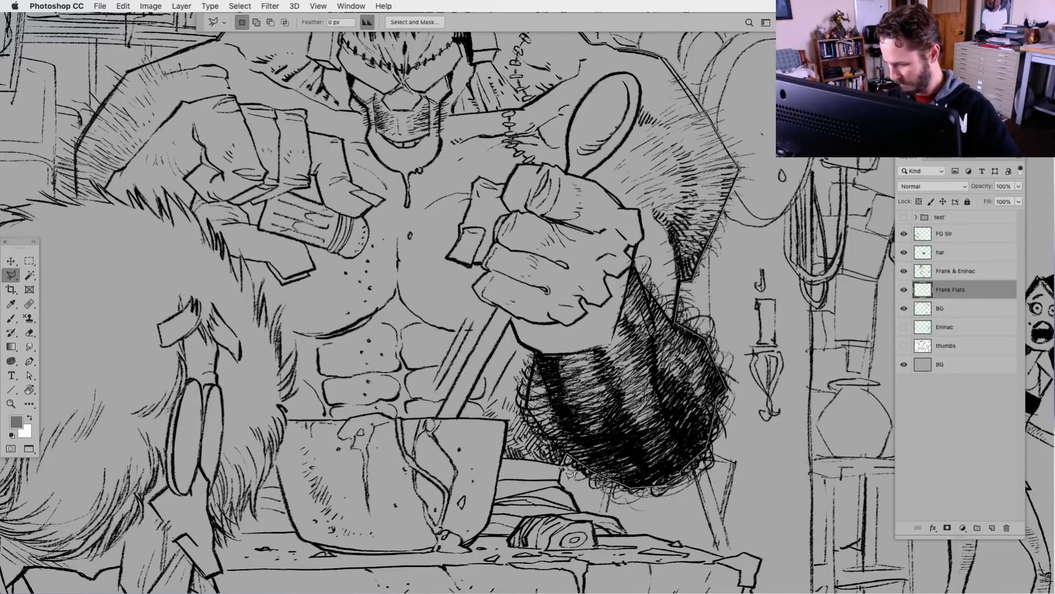
# Carry the lasso outline down around the wood beside the bowl and across the tabletop to behind the foreground figure
pyautogui.click(559, 477)
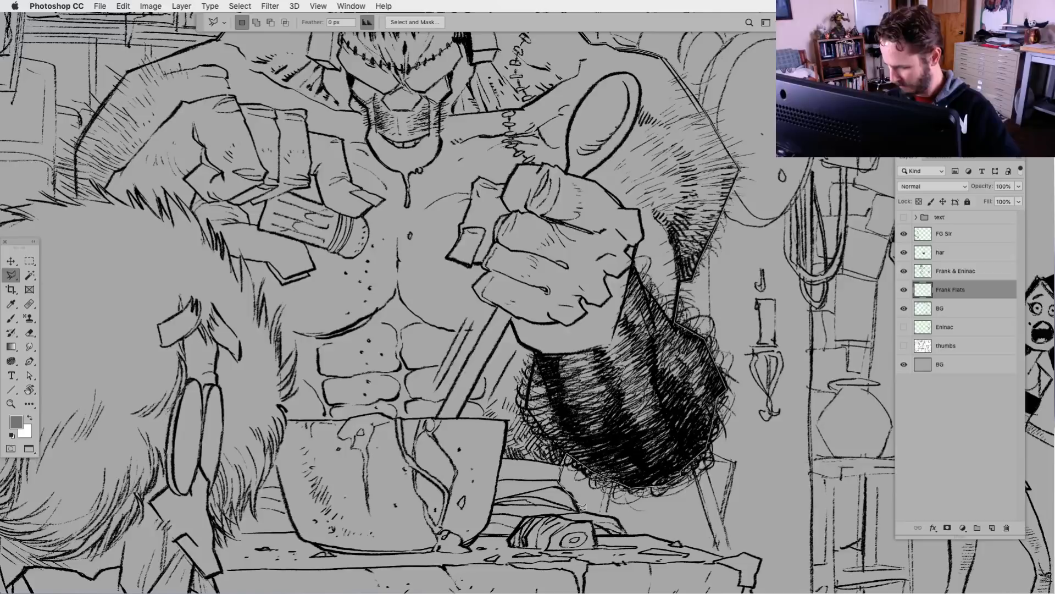
pyautogui.click(577, 509)
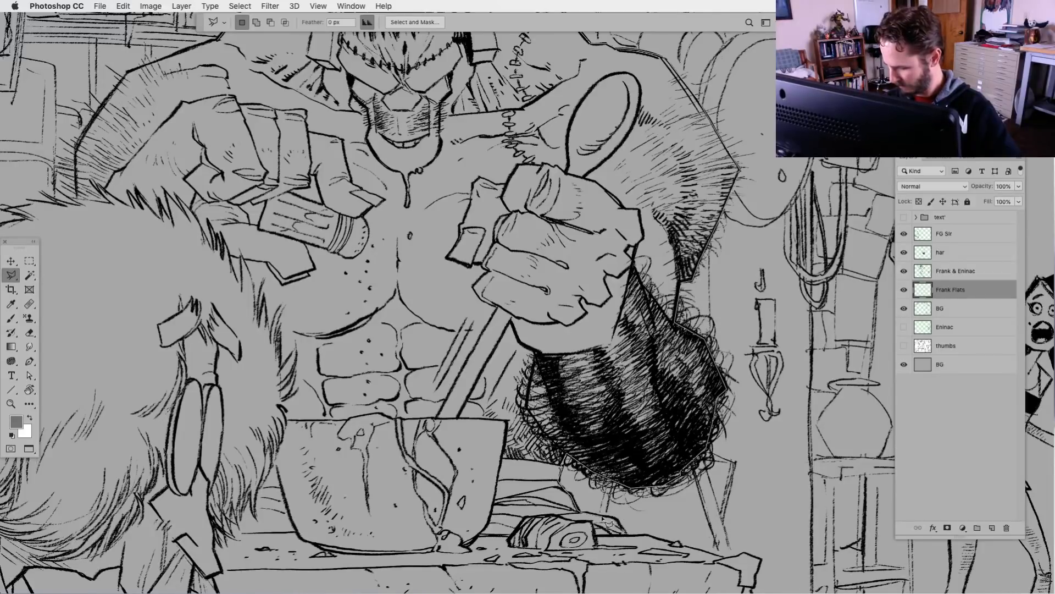
pyautogui.click(603, 516)
pyautogui.click(619, 519)
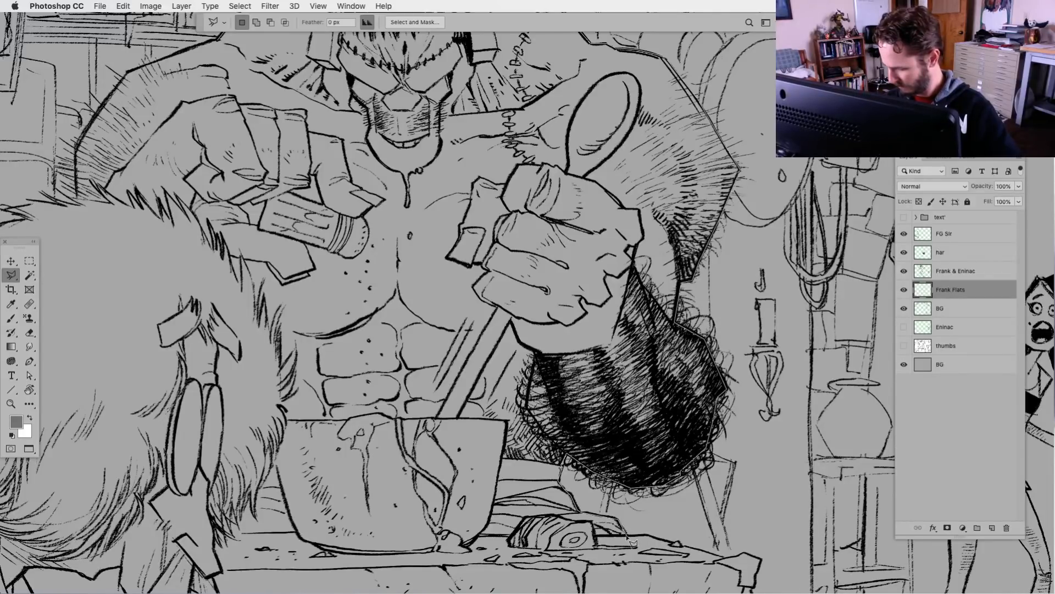
pyautogui.click(632, 541)
pyautogui.click(182, 549)
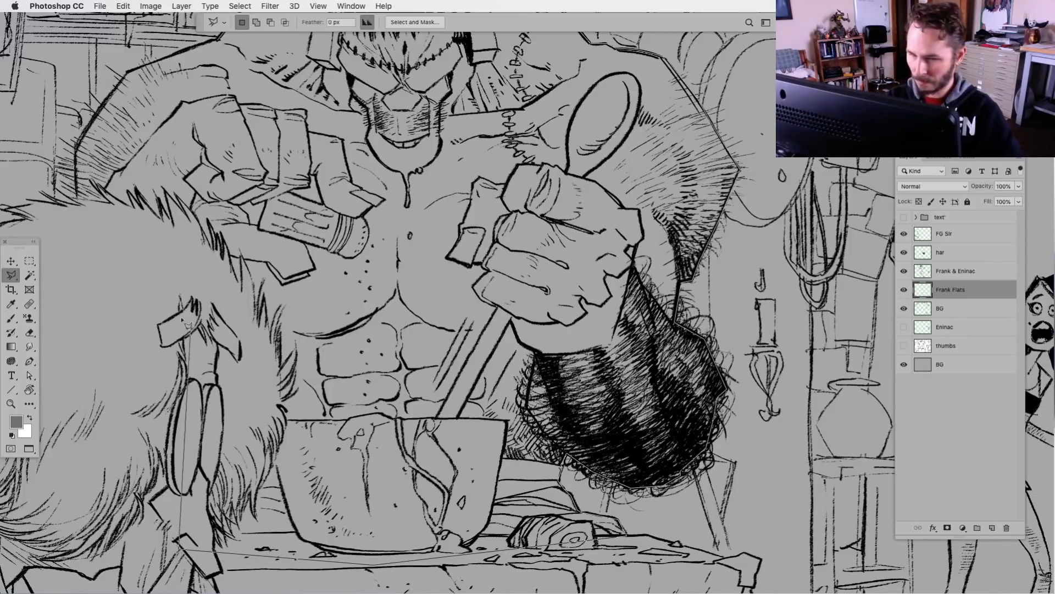
# Close the lasso outline up Frank's other arm and shoulder, fill the silhouette with dark grey, and deselect
pyautogui.click(80, 166)
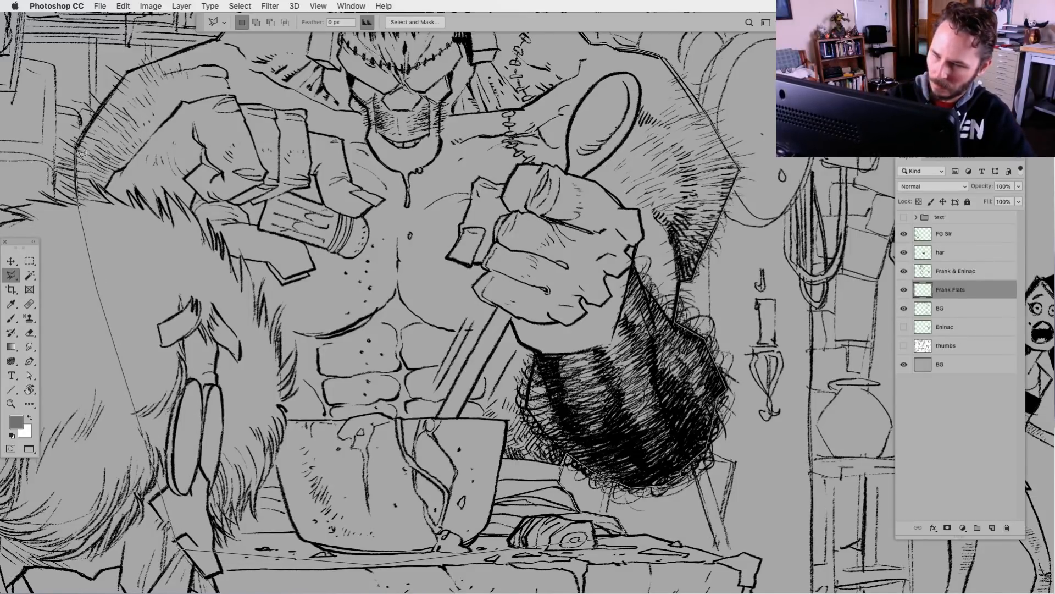
pyautogui.click(127, 73)
pyautogui.moveTo(198, 54)
pyautogui.mouseDown()
pyautogui.moveTo(203, 103)
pyautogui.moveTo(305, 345)
pyautogui.mouseUp()
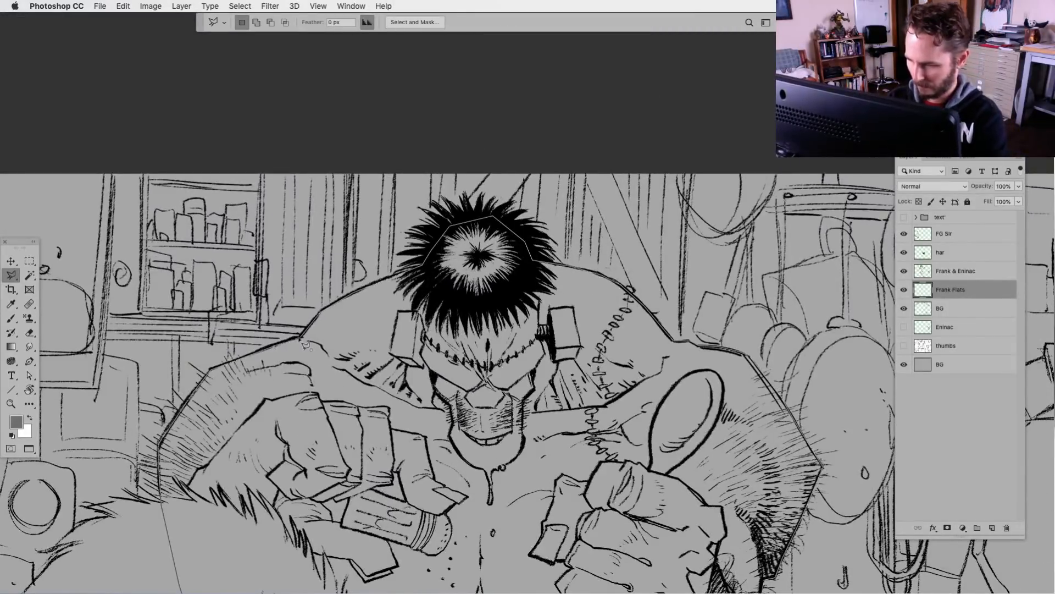
pyautogui.doubleClick(301, 339)
pyautogui.hotkey('alt', 'BackSpace')
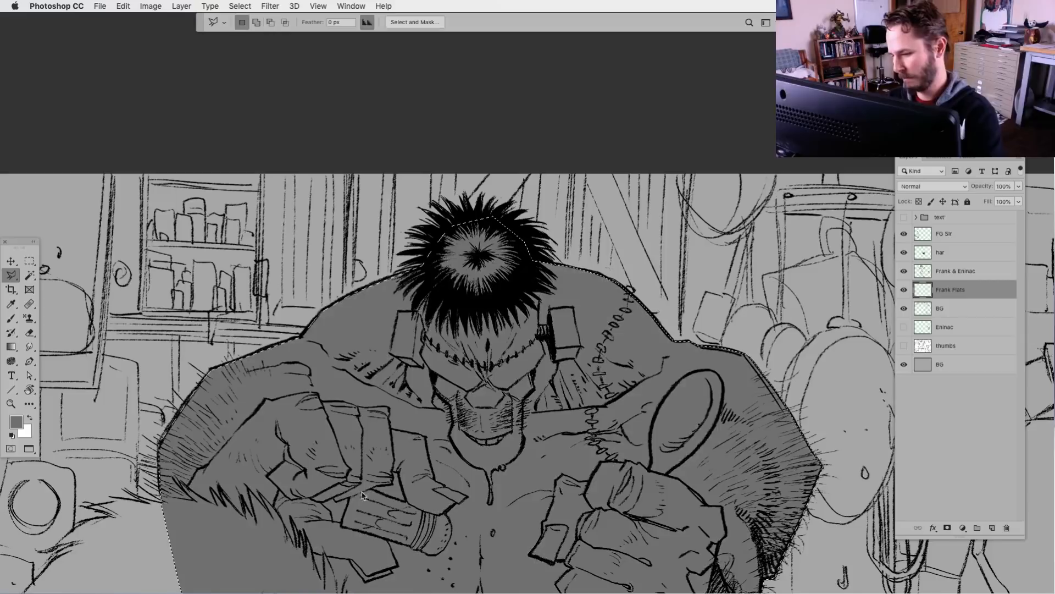
pyautogui.hotkey('ctrl', 'd')
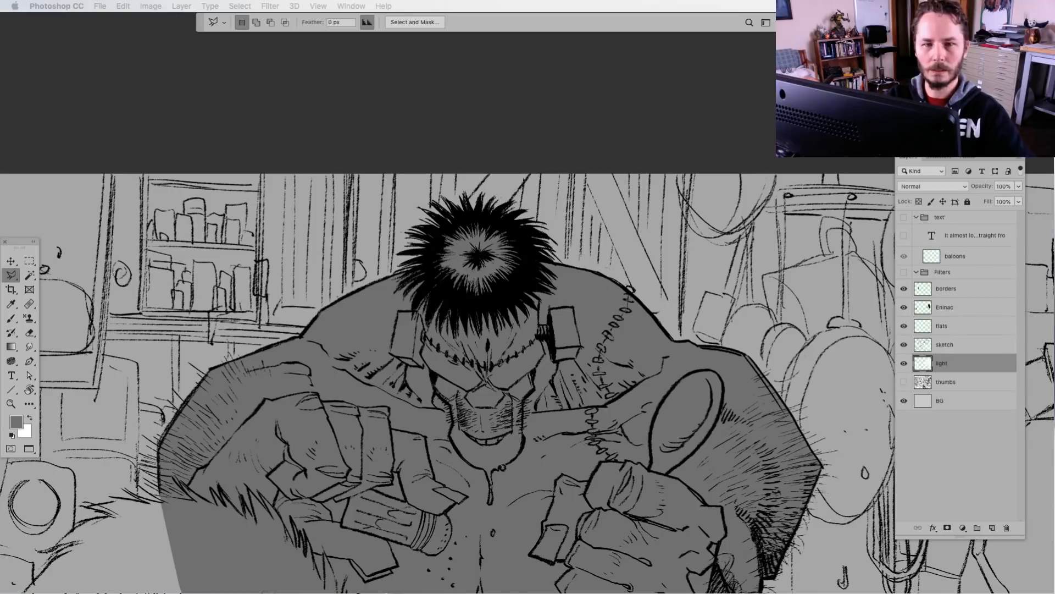
pyautogui.press('Tab')
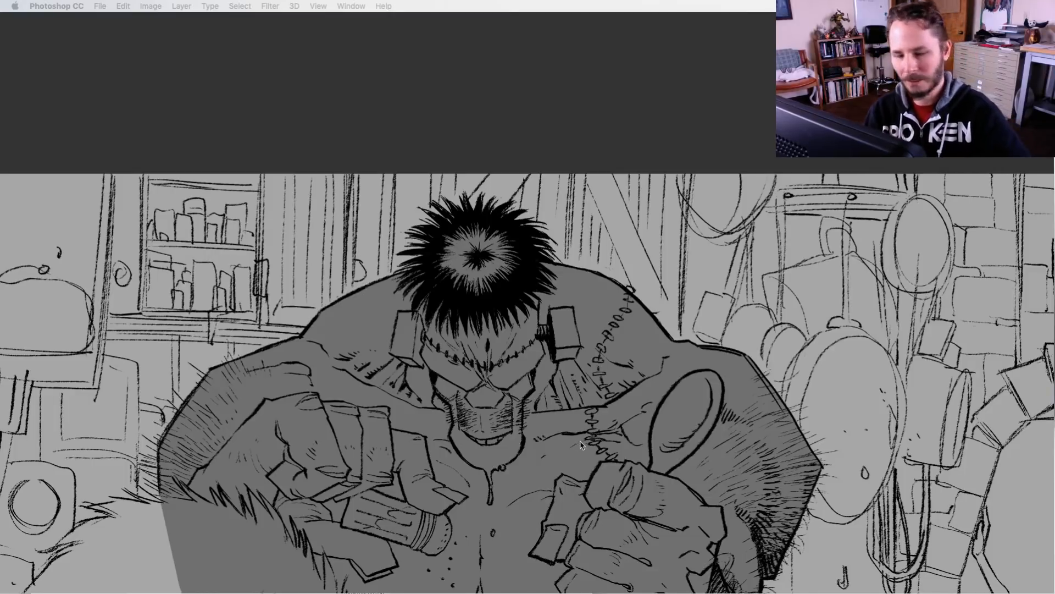
pyautogui.press('Tab')
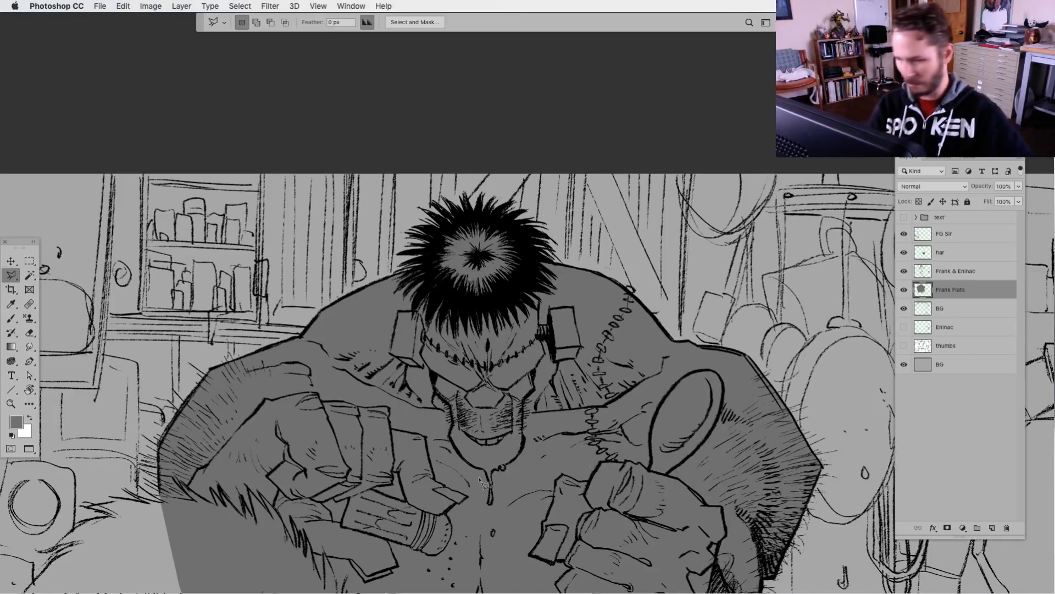
# Add a new layer named Sir flats and place it directly below the FG Sir line-art layer
pyautogui.moveTo(556, 526); pyautogui.dragTo(562, 378)
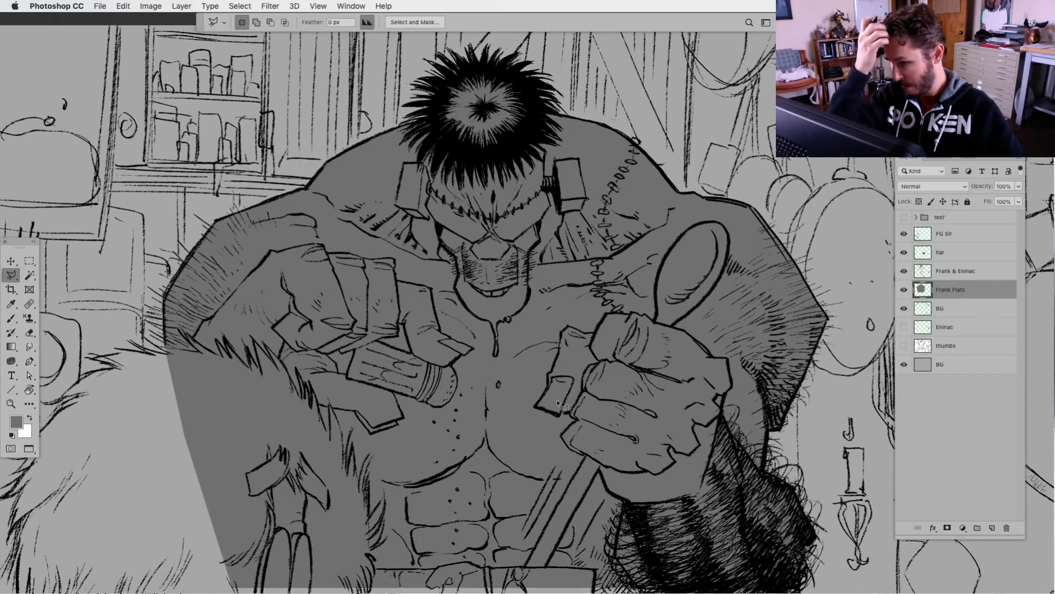
pyautogui.moveTo(725, 413); pyautogui.dragTo(780, 252)
pyautogui.moveTo(634, 393); pyautogui.dragTo(726, 363)
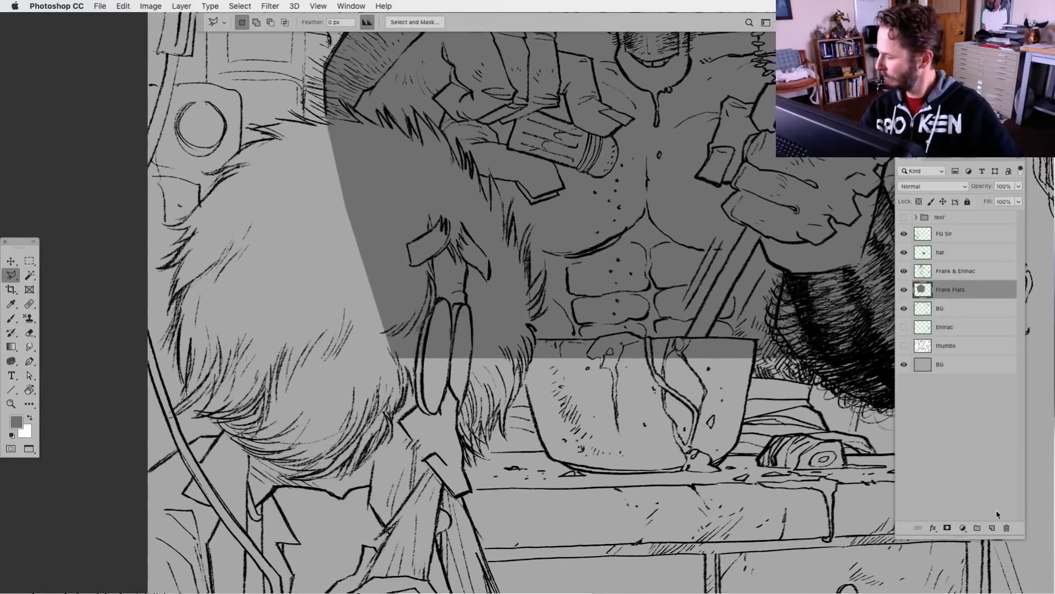
pyautogui.click(992, 528)
pyautogui.doubleClick(946, 289)
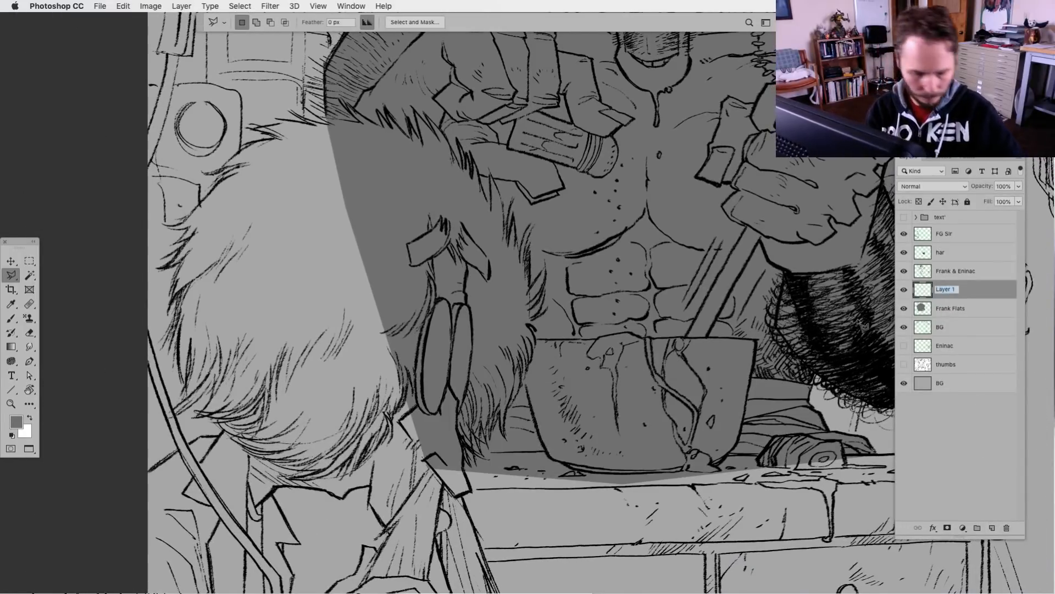
pyautogui.write('Sir F')
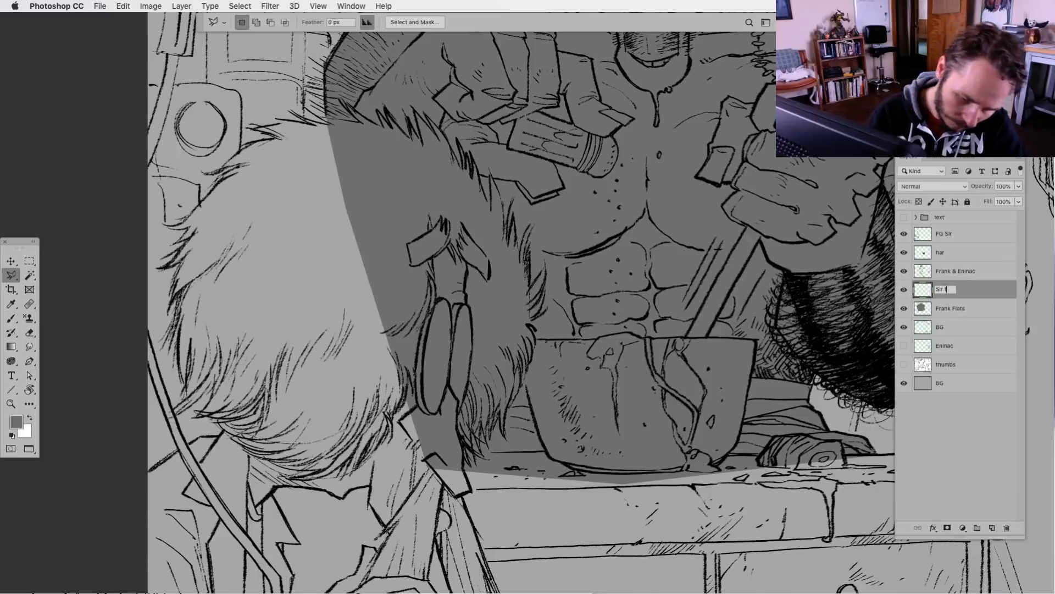
pyautogui.write('lats')
pyautogui.press('Return')
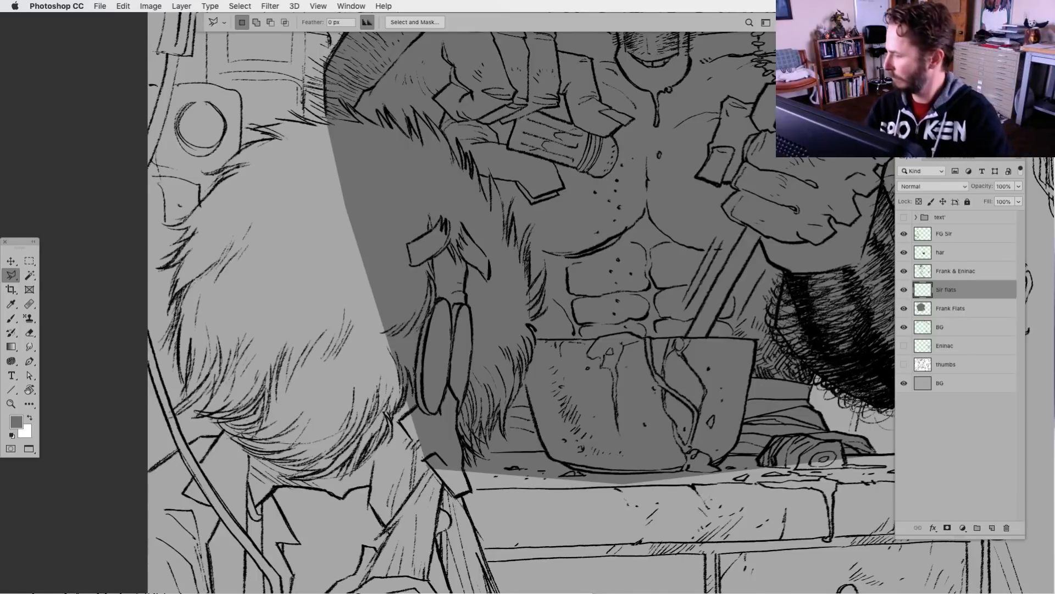
pyautogui.moveTo(928, 287); pyautogui.dragTo(955, 244)
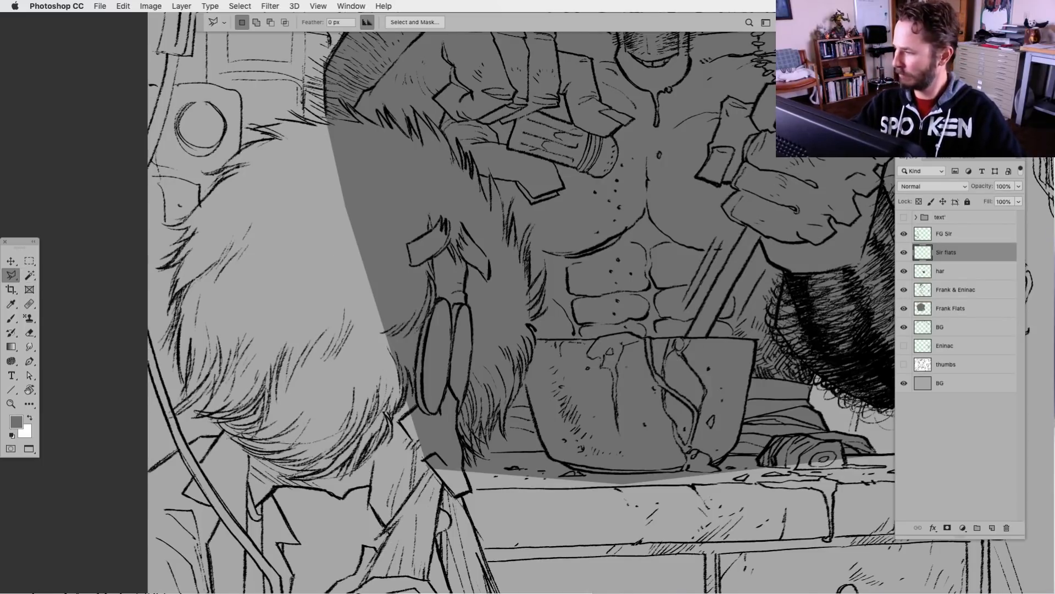
# Trace the outer fur edge and a large area of the foreground figure's hair with the freehand Lasso, and fill it with light grey
pyautogui.moveTo(409, 397)
pyautogui.mouseDown()
pyautogui.moveTo(511, 440)
pyautogui.moveTo(542, 441)
pyautogui.mouseUp()
pyautogui.press('super+equal')
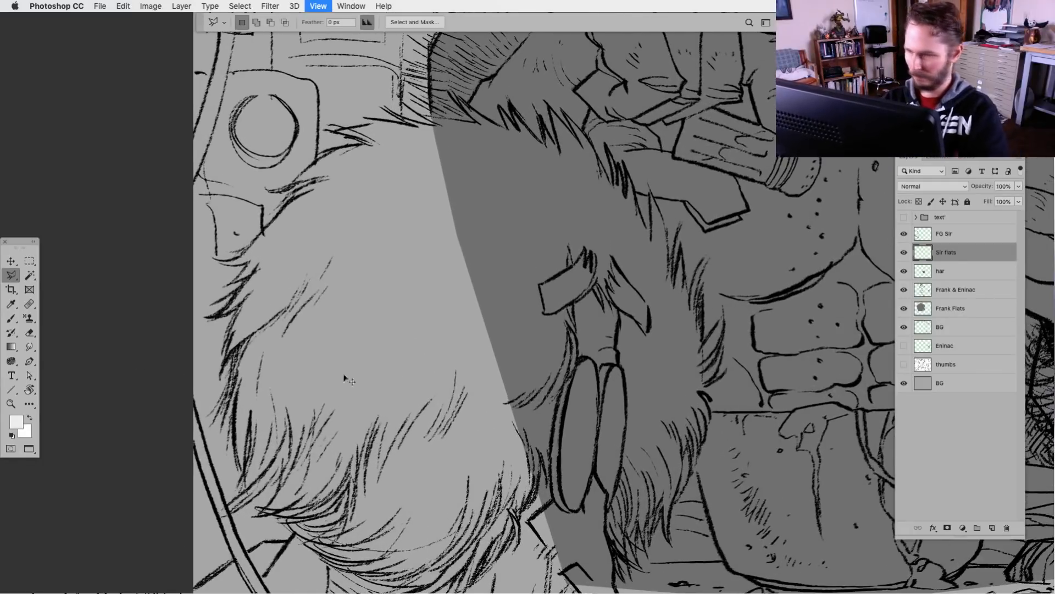
pyautogui.rightClick(11, 275)
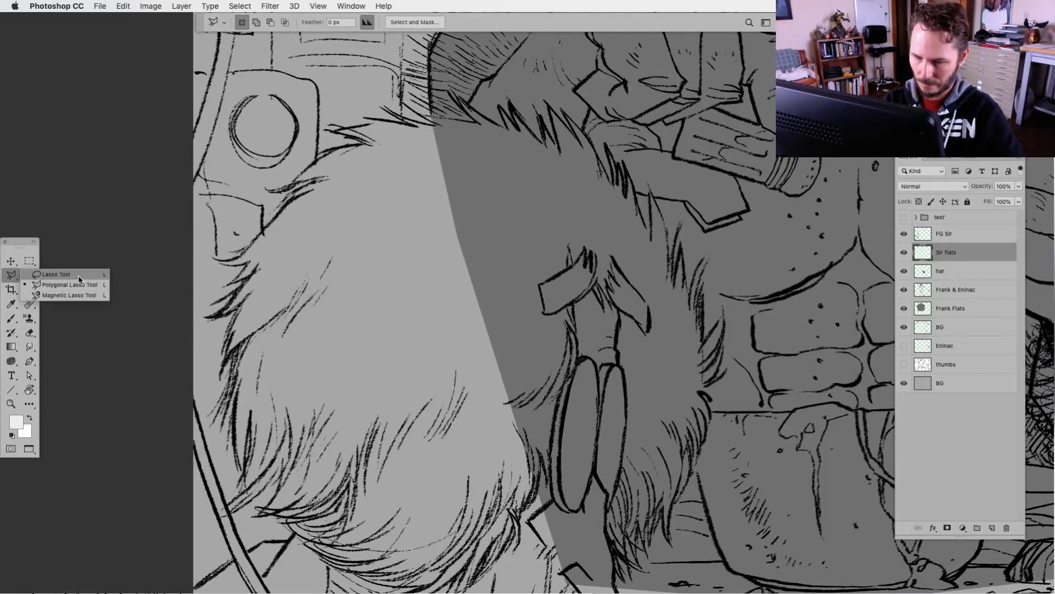
pyautogui.click(57, 273)
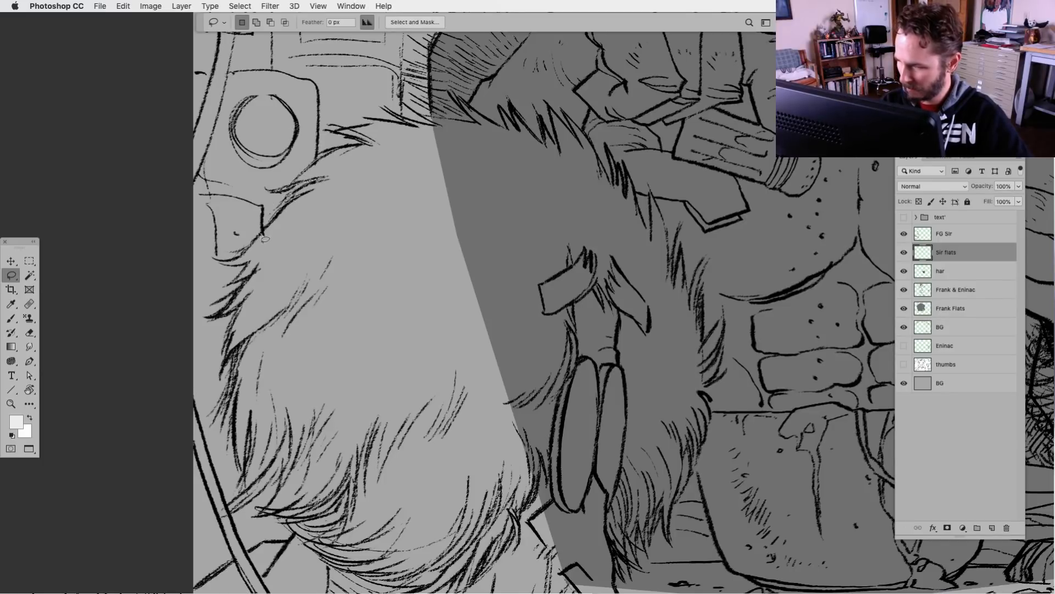
pyautogui.moveTo(261, 235)
pyautogui.mouseDown()
pyautogui.moveTo(231, 269)
pyautogui.moveTo(255, 268)
pyautogui.moveTo(231, 291)
pyautogui.moveTo(258, 280)
pyautogui.moveTo(219, 322)
pyautogui.moveTo(249, 306)
pyautogui.moveTo(234, 340)
pyautogui.moveTo(259, 450)
pyautogui.moveTo(249, 496)
pyautogui.moveTo(232, 515)
pyautogui.moveTo(254, 493)
pyautogui.moveTo(249, 509)
pyautogui.moveTo(233, 526)
pyautogui.moveTo(286, 471)
pyautogui.moveTo(271, 515)
pyautogui.moveTo(496, 354)
pyautogui.moveTo(498, 189)
pyautogui.mouseUp()
pyautogui.hotkey('alt', 'BackSpace')
pyautogui.press('super+d')
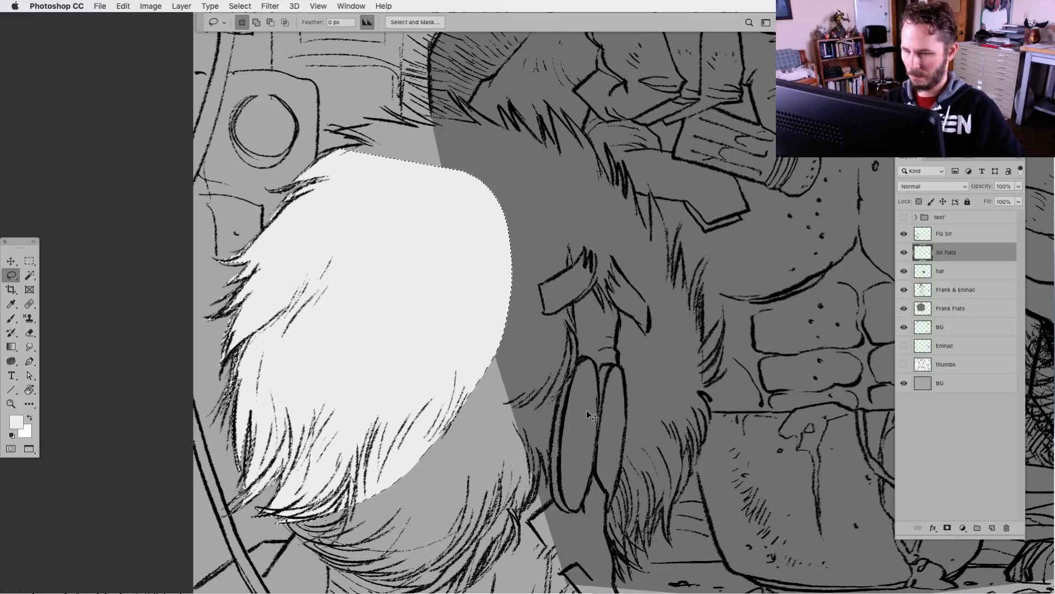
# Step back and forth through the white and light grey hair fills, keep the light grey one, and deselect
pyautogui.press('super+z')
pyautogui.press('super+z')
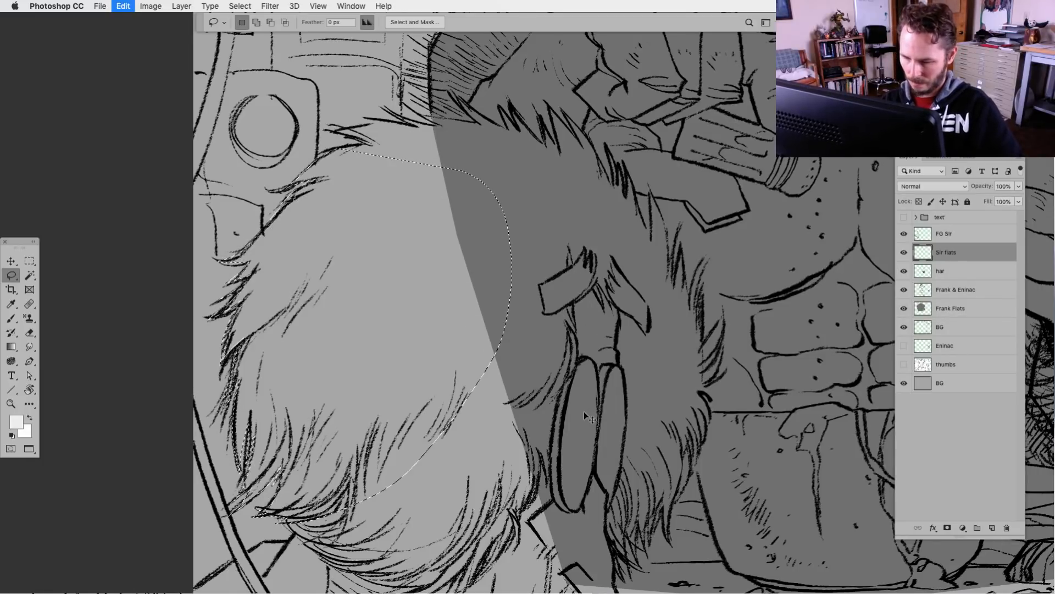
pyautogui.press('shift+super+z')
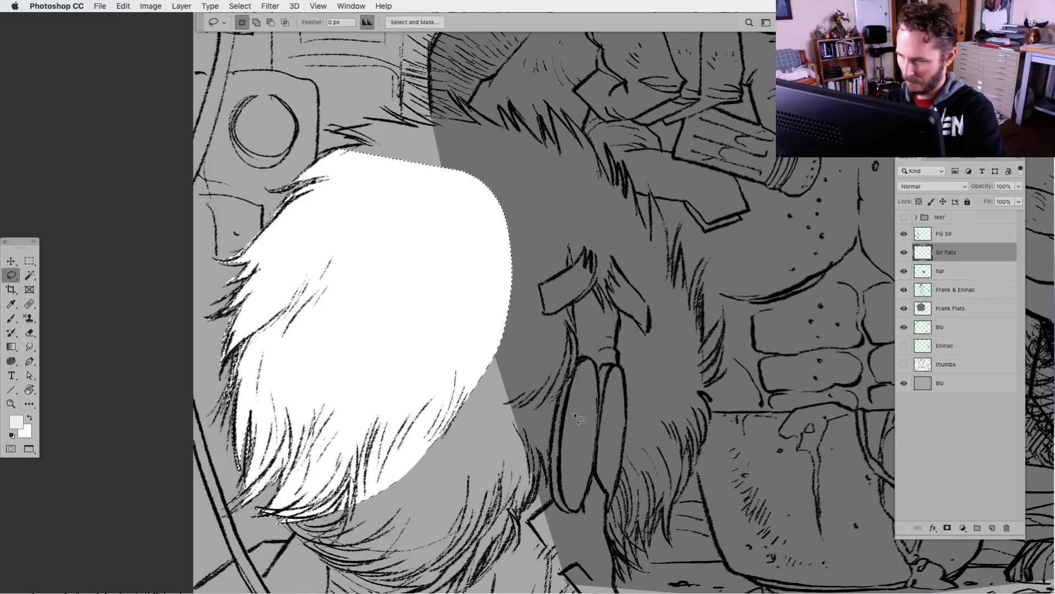
pyautogui.press('shift+super+z')
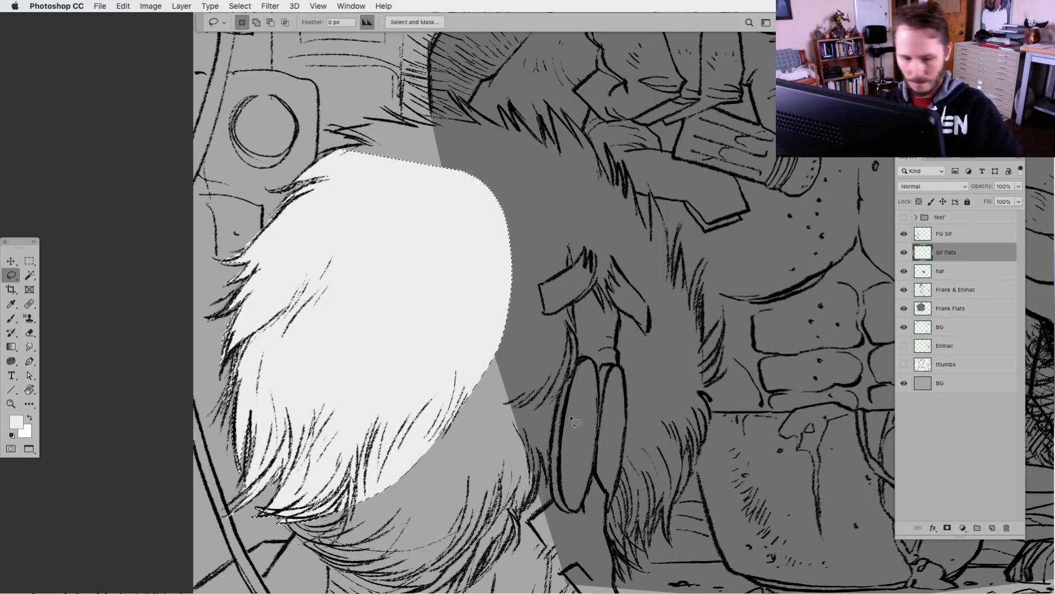
pyautogui.press('super+d')
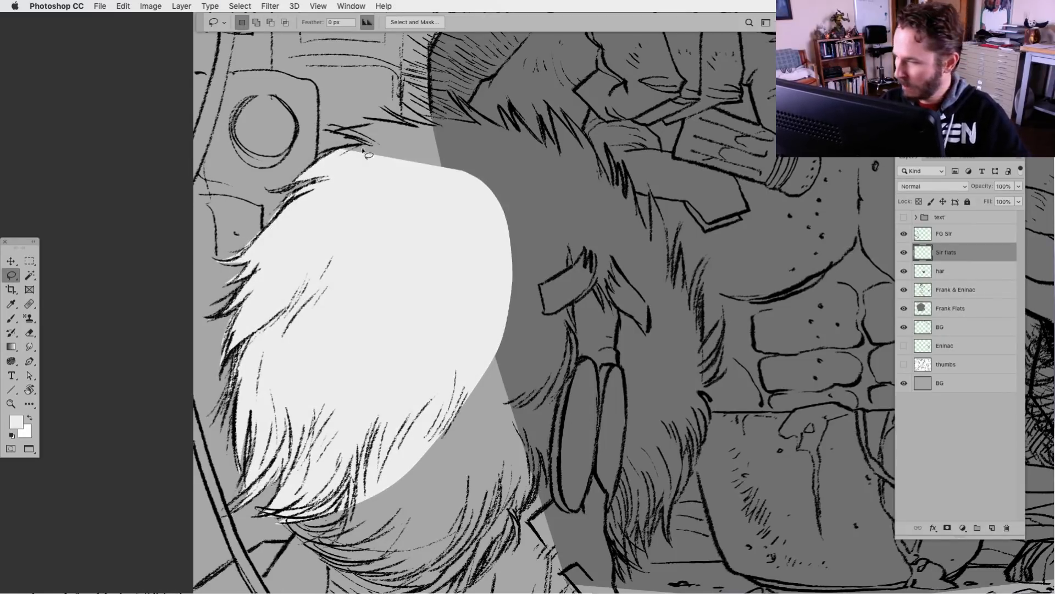
# Lasso the tufts along the top and far edge of the foreground figure's hair and fill them with white
pyautogui.moveTo(330, 155)
pyautogui.mouseDown()
pyautogui.moveTo(363, 176)
pyautogui.moveTo(497, 191)
pyautogui.moveTo(481, 125)
pyautogui.moveTo(409, 112)
pyautogui.moveTo(435, 128)
pyautogui.moveTo(394, 112)
pyautogui.moveTo(419, 127)
pyautogui.moveTo(366, 119)
pyautogui.moveTo(380, 124)
pyautogui.moveTo(332, 155)
pyautogui.mouseUp()
pyautogui.press('super+BackSpace')
pyautogui.press('super+d')
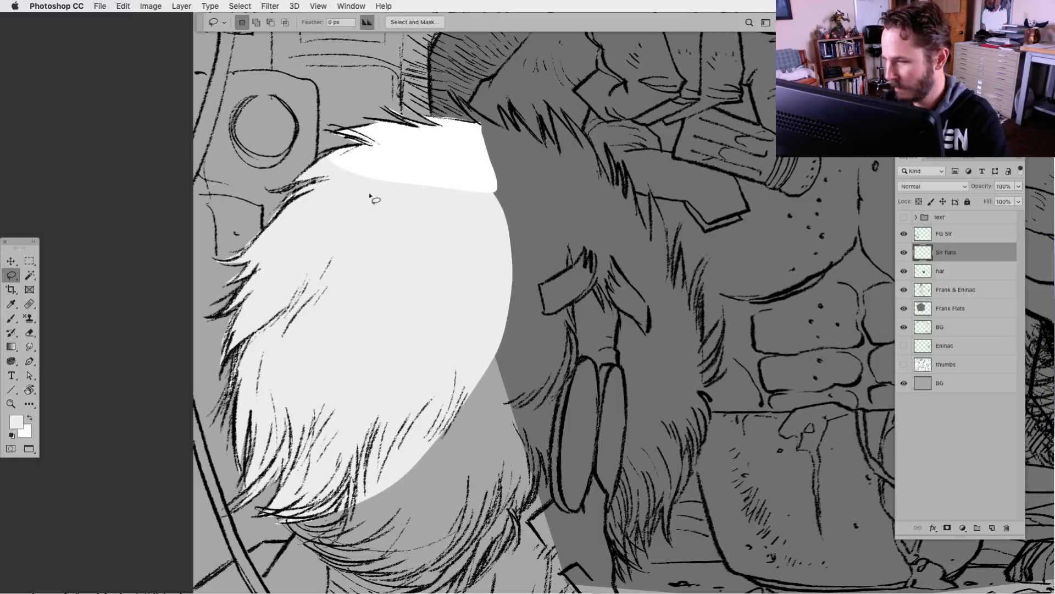
pyautogui.moveTo(478, 125)
pyautogui.mouseDown()
pyautogui.moveTo(492, 143)
pyautogui.moveTo(538, 167)
pyautogui.moveTo(509, 116)
pyautogui.moveTo(509, 133)
pyautogui.moveTo(527, 130)
pyautogui.moveTo(544, 150)
pyautogui.moveTo(543, 119)
pyautogui.moveTo(561, 157)
pyautogui.moveTo(548, 109)
pyautogui.moveTo(575, 139)
pyautogui.moveTo(573, 127)
pyautogui.moveTo(584, 134)
pyautogui.moveTo(614, 190)
pyautogui.moveTo(608, 150)
pyautogui.moveTo(631, 196)
pyautogui.moveTo(634, 179)
pyautogui.moveTo(654, 236)
pyautogui.moveTo(656, 194)
pyautogui.moveTo(677, 281)
pyautogui.moveTo(685, 238)
pyautogui.moveTo(697, 313)
pyautogui.moveTo(708, 271)
pyautogui.moveTo(708, 350)
pyautogui.moveTo(726, 323)
pyautogui.moveTo(718, 389)
pyautogui.moveTo(728, 383)
pyautogui.moveTo(706, 395)
pyautogui.moveTo(718, 410)
pyautogui.moveTo(706, 401)
pyautogui.moveTo(710, 447)
pyautogui.mouseUp()
pyautogui.press('super+BackSpace')
pyautogui.press('super+d')
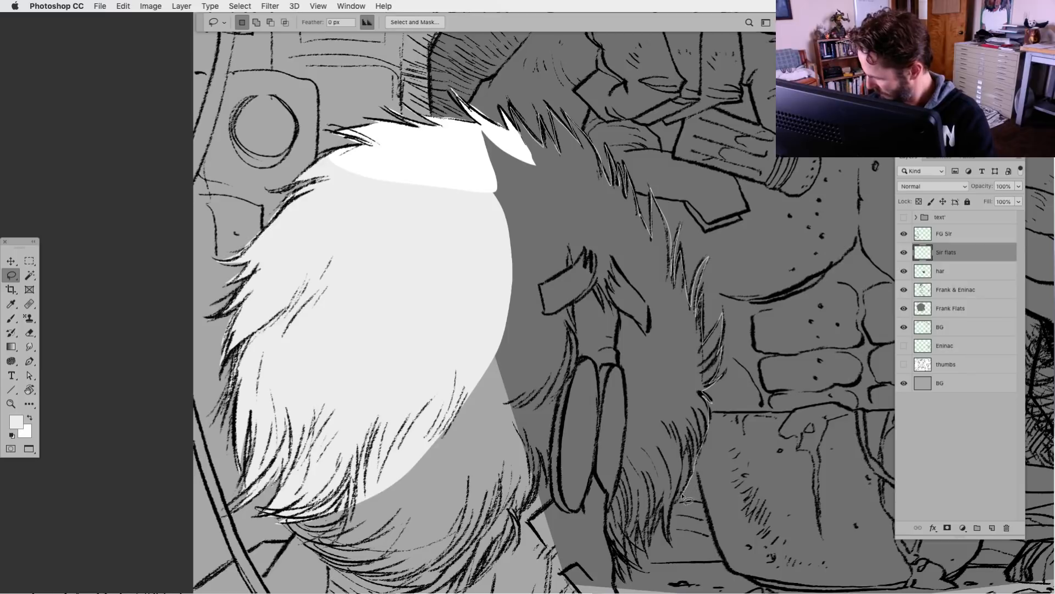
# Fill the remaining hair and glasses area up to the far fur edge with light grey, including the small gap near the top
pyautogui.moveTo(685, 499); pyautogui.dragTo(676, 512)
pyautogui.moveTo(678, 549)
pyautogui.mouseDown()
pyautogui.moveTo(669, 514)
pyautogui.moveTo(656, 553)
pyautogui.moveTo(653, 526)
pyautogui.moveTo(651, 558)
pyautogui.moveTo(643, 528)
pyautogui.moveTo(644, 568)
pyautogui.moveTo(631, 557)
pyautogui.moveTo(639, 573)
pyautogui.moveTo(623, 559)
pyautogui.moveTo(625, 584)
pyautogui.moveTo(424, 488)
pyautogui.moveTo(418, 187)
pyautogui.mouseUp()
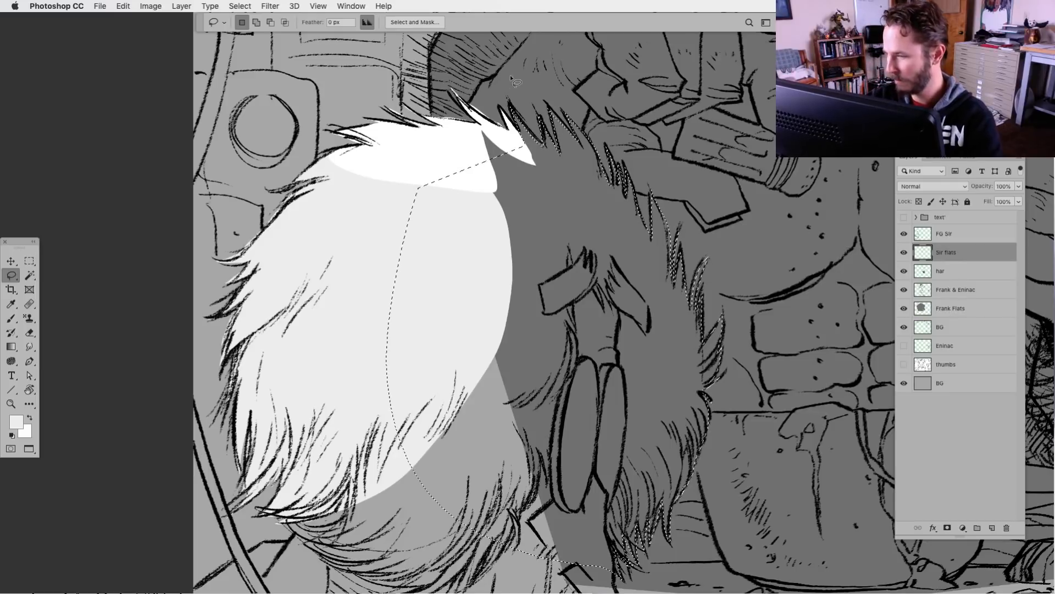
pyautogui.hotkey('alt', 'BackSpace')
pyautogui.hotkey('ctrl', 'd')
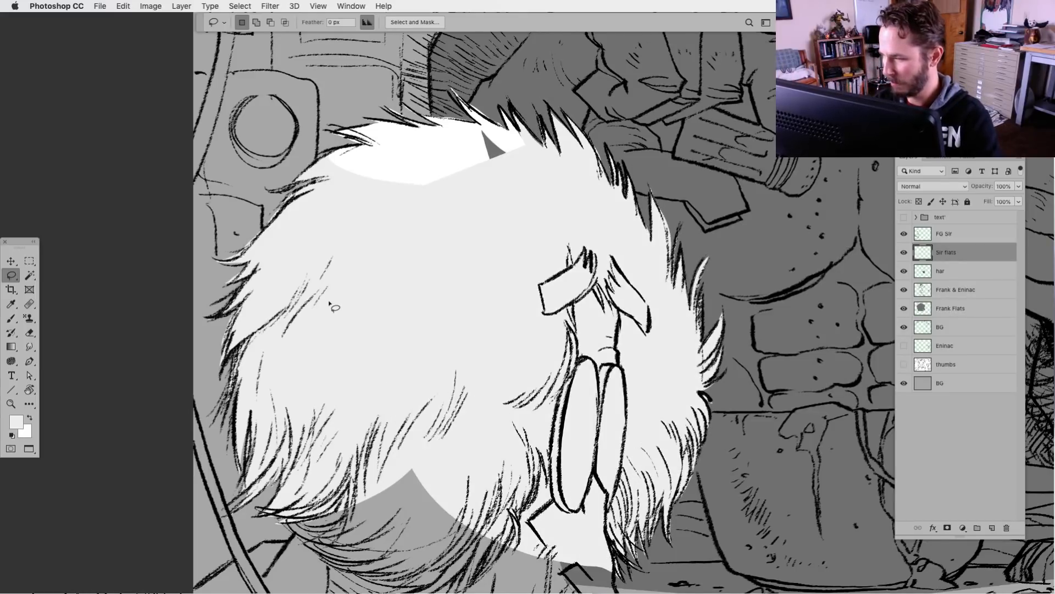
pyautogui.moveTo(514, 147)
pyautogui.mouseDown()
pyautogui.moveTo(463, 163)
pyautogui.moveTo(518, 171)
pyautogui.mouseUp()
pyautogui.hotkey('alt', 'BackSpace')
pyautogui.press('super+d')
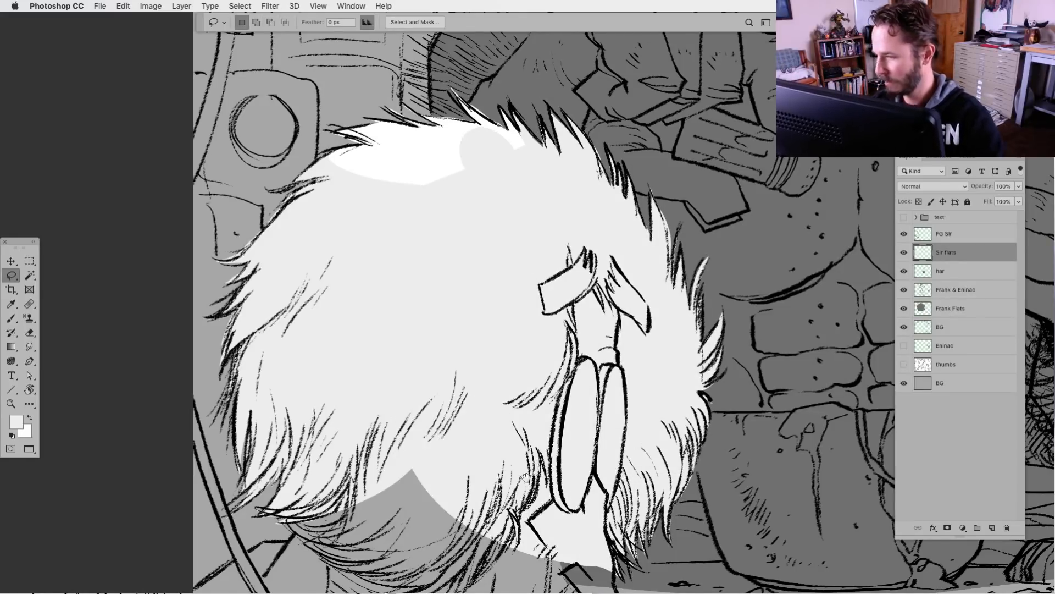
# Lasso the unfilled area below the foreground figure's glasses, including the top of the draped folds, and fill it with light grey
pyautogui.moveTo(525, 466); pyautogui.dragTo(428, 311)
pyautogui.scroll(-5, 428, 311)
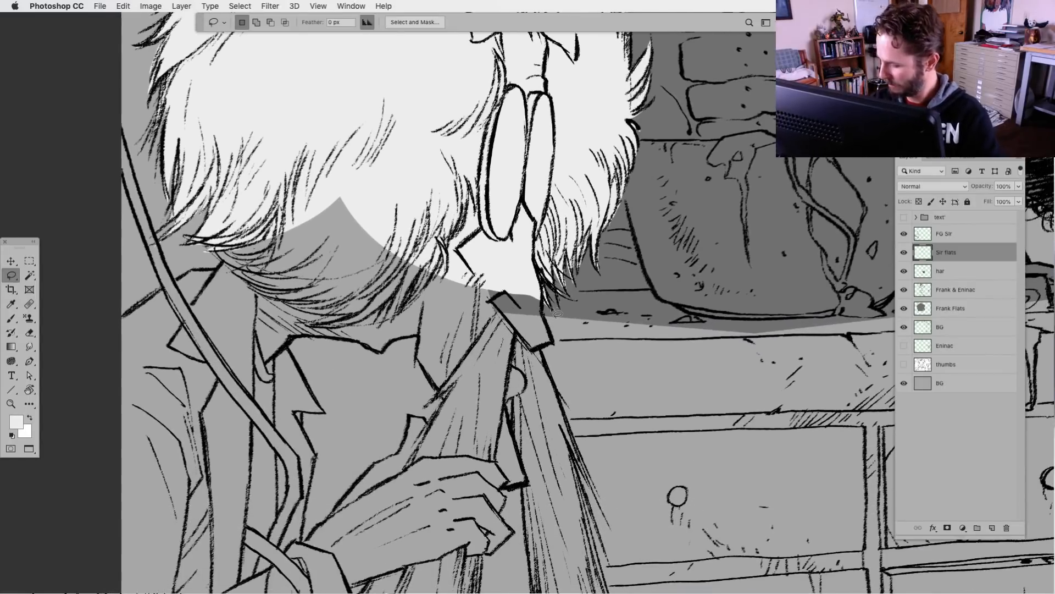
pyautogui.moveTo(560, 347)
pyautogui.mouseDown()
pyautogui.moveTo(472, 380)
pyautogui.moveTo(465, 210)
pyautogui.mouseUp()
pyautogui.hotkey('alt', 'BackSpace')
pyautogui.press('super+d')
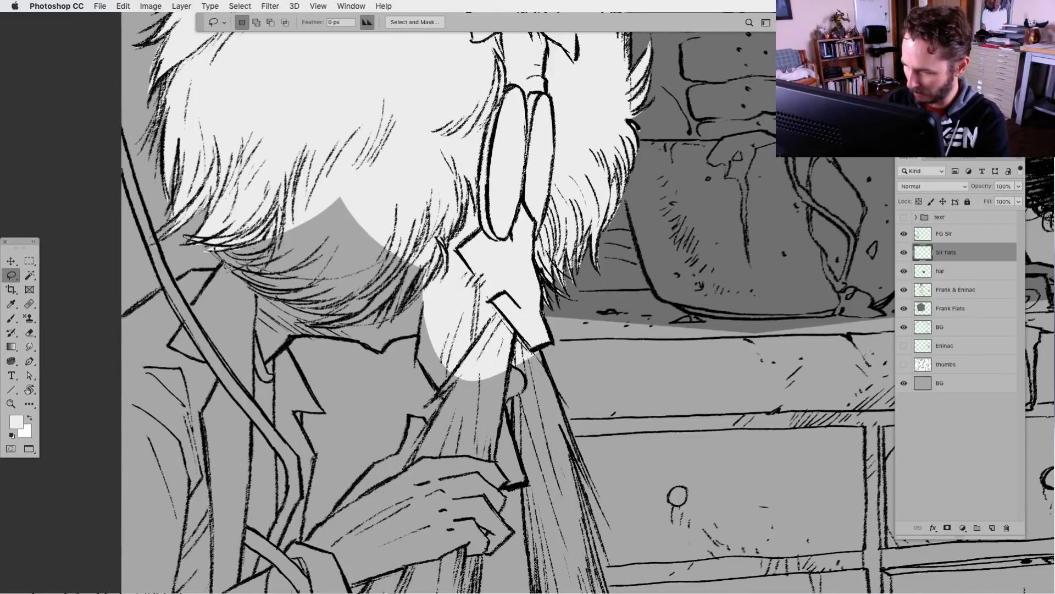
# Lasso the lower hair, collar and upper coat of the foreground figure, fill them with light grey, and deselect
pyautogui.moveTo(193, 276)
pyautogui.mouseDown()
pyautogui.moveTo(143, 311)
pyautogui.moveTo(97, 374)
pyautogui.moveTo(240, 542)
pyautogui.moveTo(417, 304)
pyautogui.moveTo(330, 162)
pyautogui.mouseUp()
pyautogui.hotkey('alt', 'BackSpace')
pyautogui.press('super+d')
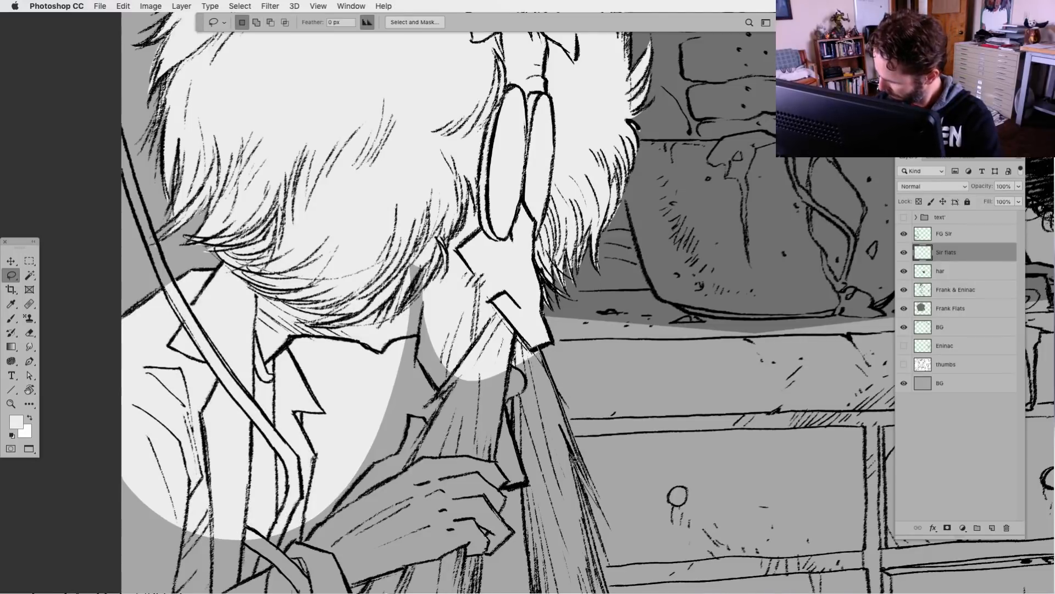
# Lasso the upper draped beard folds down to the top of the hand and fill them with light grey
pyautogui.moveTo(599, 531)
pyautogui.mouseDown()
pyautogui.moveTo(568, 472)
pyautogui.moveTo(519, 441)
pyautogui.moveTo(519, 407)
pyautogui.moveTo(534, 490)
pyautogui.moveTo(427, 498)
pyautogui.moveTo(422, 483)
pyautogui.moveTo(444, 395)
pyautogui.mouseUp()
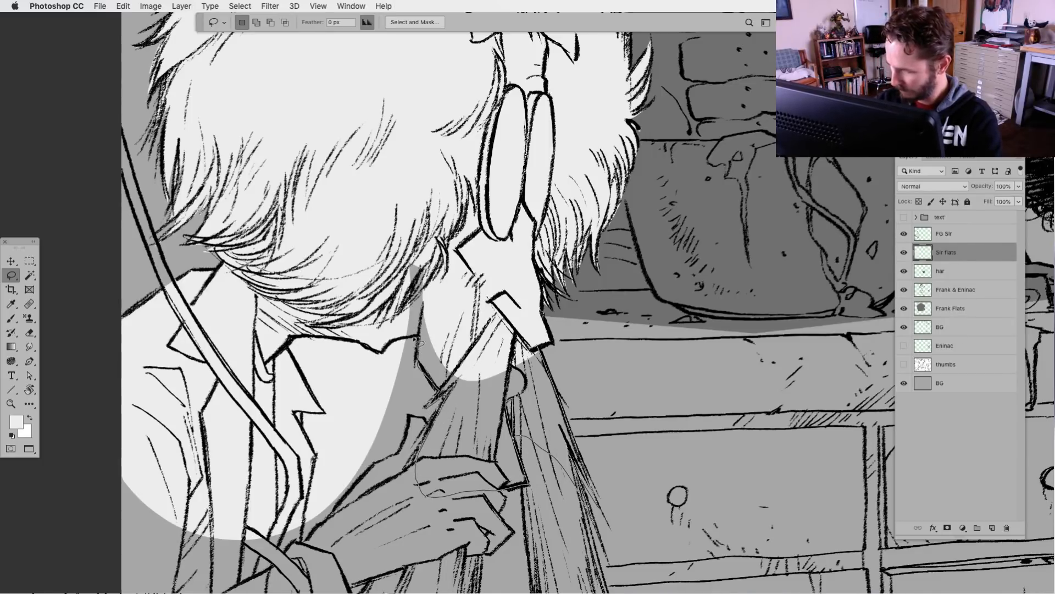
pyautogui.moveTo(416, 339); pyautogui.dragTo(405, 286)
pyautogui.hotkey('alt', 'BackSpace')
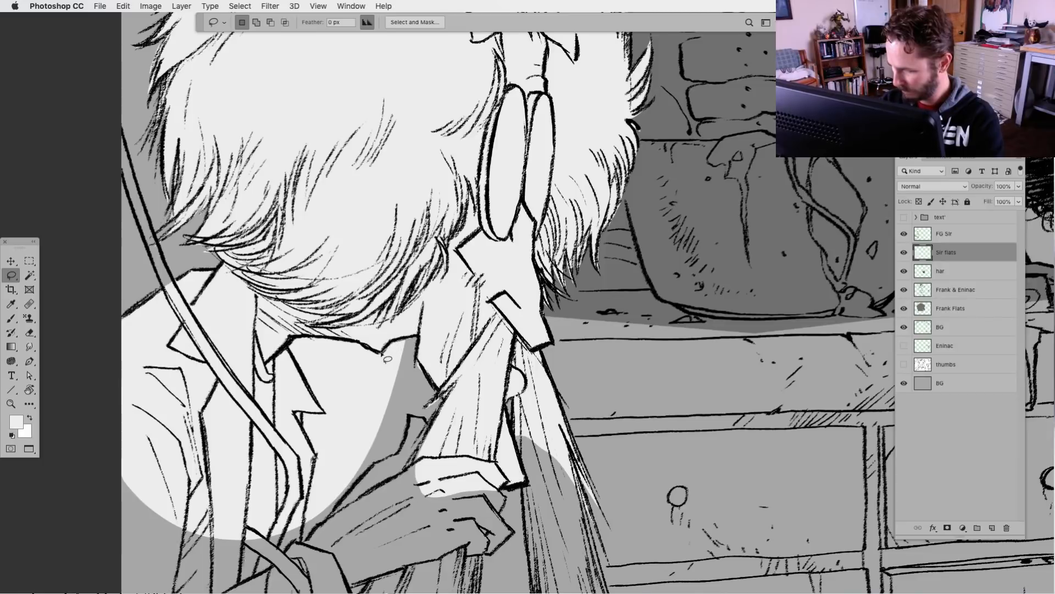
# Lasso and clear the spilled light grey from the open gap between the foreground figure's coat lapel, chin and raised arm
pyautogui.moveTo(357, 348)
pyautogui.mouseDown()
pyautogui.moveTo(298, 342)
pyautogui.moveTo(296, 358)
pyautogui.moveTo(353, 448)
pyautogui.moveTo(405, 421)
pyautogui.mouseUp()
pyautogui.press('BackSpace')
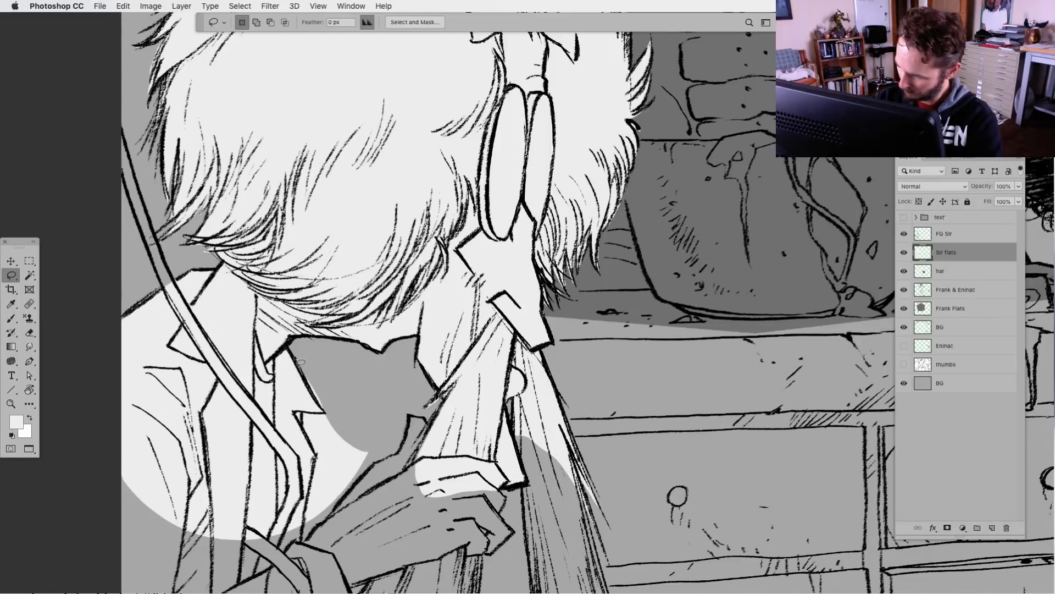
pyautogui.moveTo(329, 406)
pyautogui.mouseDown()
pyautogui.moveTo(306, 418)
pyautogui.moveTo(312, 440)
pyautogui.moveTo(368, 425)
pyautogui.moveTo(321, 421)
pyautogui.moveTo(319, 448)
pyautogui.moveTo(309, 433)
pyautogui.moveTo(338, 482)
pyautogui.moveTo(380, 427)
pyautogui.mouseUp()
pyautogui.press('BackSpace')
pyautogui.press('BackSpace')
pyautogui.moveTo(308, 540); pyautogui.dragTo(378, 441)
pyautogui.press('BackSpace')
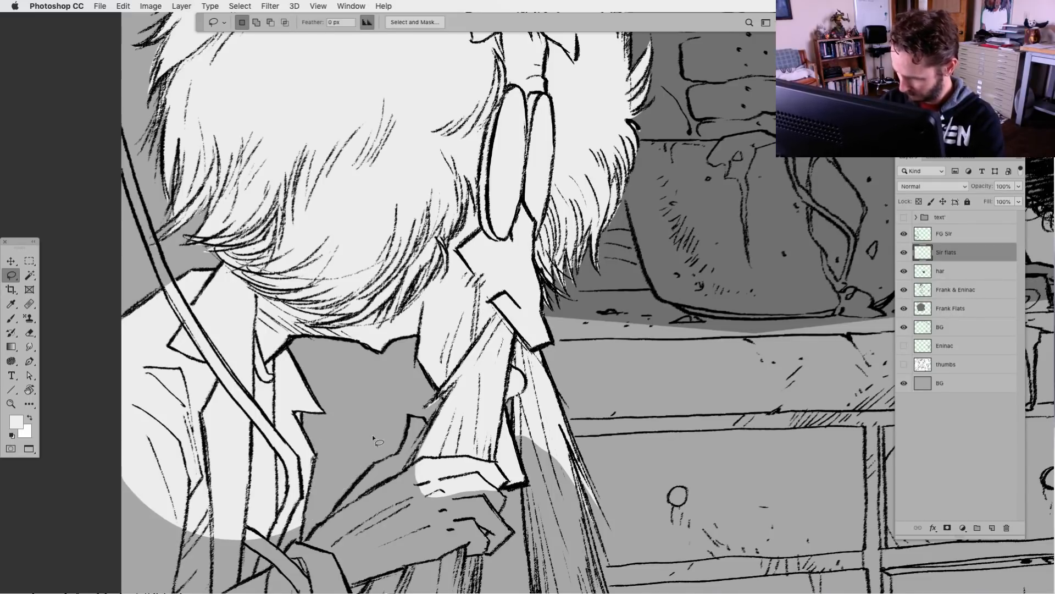
# Lasso the foreground figure's hand, cuff and upper forearm, fill them with light grey, and deselect
pyautogui.moveTo(515, 569); pyautogui.dragTo(489, 367)
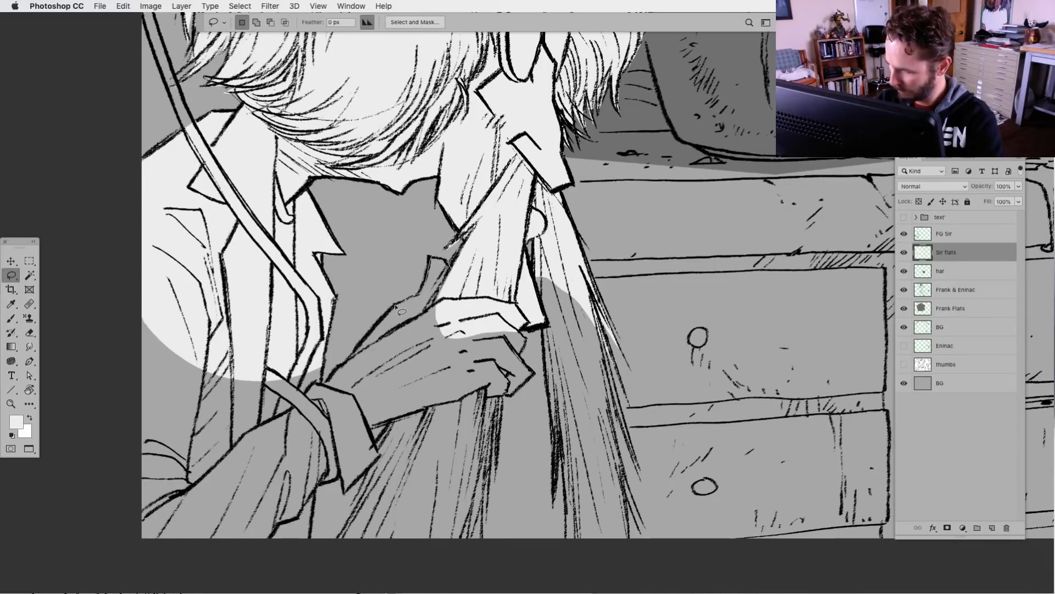
pyautogui.moveTo(328, 367)
pyautogui.mouseDown()
pyautogui.moveTo(246, 467)
pyautogui.moveTo(265, 502)
pyautogui.moveTo(338, 483)
pyautogui.moveTo(347, 496)
pyautogui.moveTo(387, 465)
pyautogui.mouseUp()
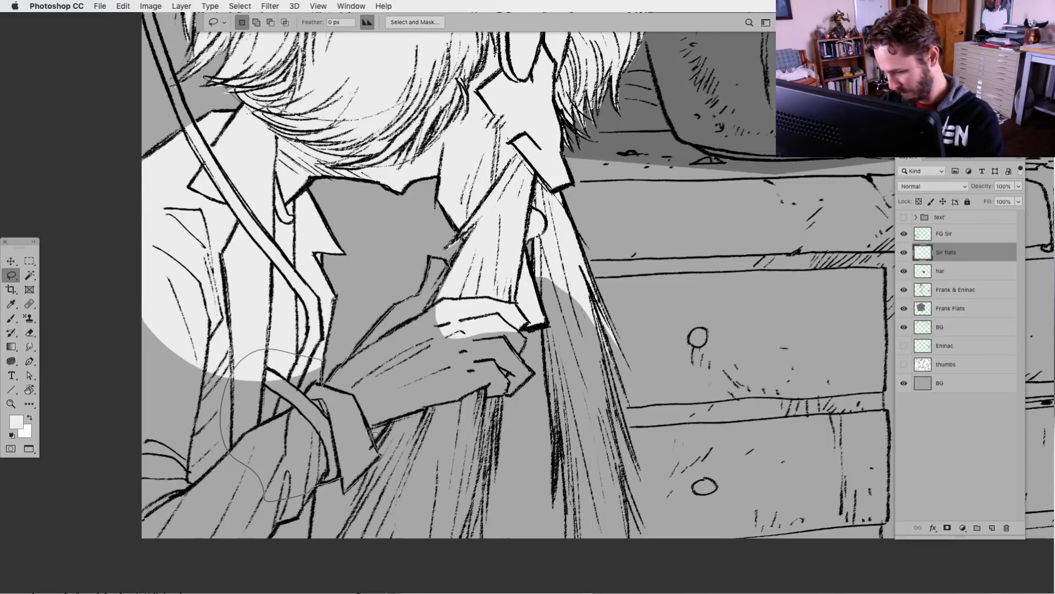
pyautogui.moveTo(402, 427)
pyautogui.mouseDown()
pyautogui.moveTo(453, 412)
pyautogui.moveTo(490, 350)
pyautogui.moveTo(508, 277)
pyautogui.mouseUp()
pyautogui.hotkey('alt', 'BackSpace')
pyautogui.press('super+d')
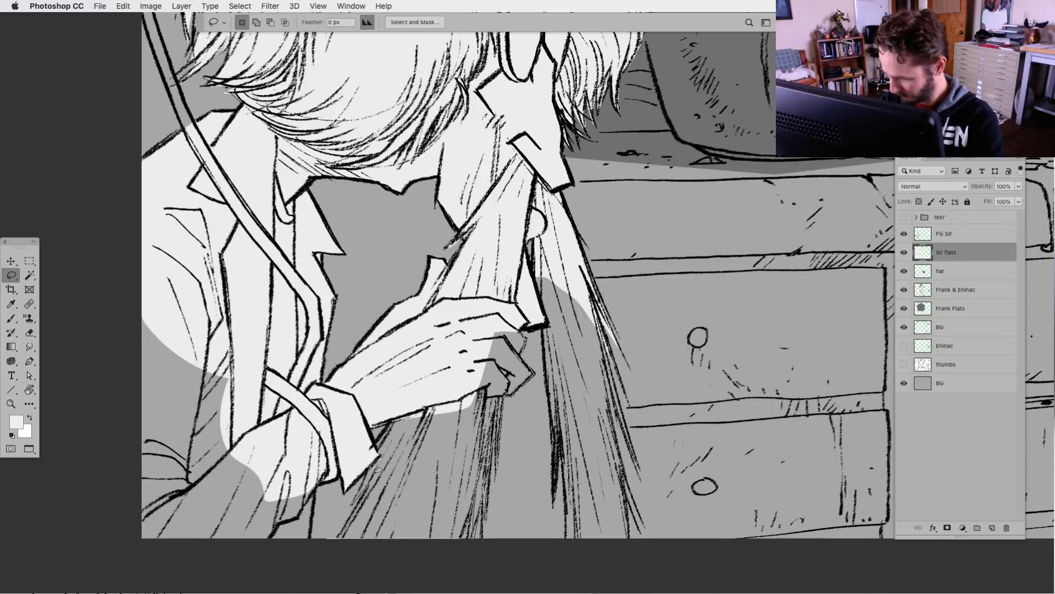
# Fill the remaining fingertips and the near beard strands below the hand with light grey, down to the canvas edge
pyautogui.moveTo(380, 453); pyautogui.dragTo(401, 408)
pyautogui.hotkey('alt', 'BackSpace')
pyautogui.click(450, 331)
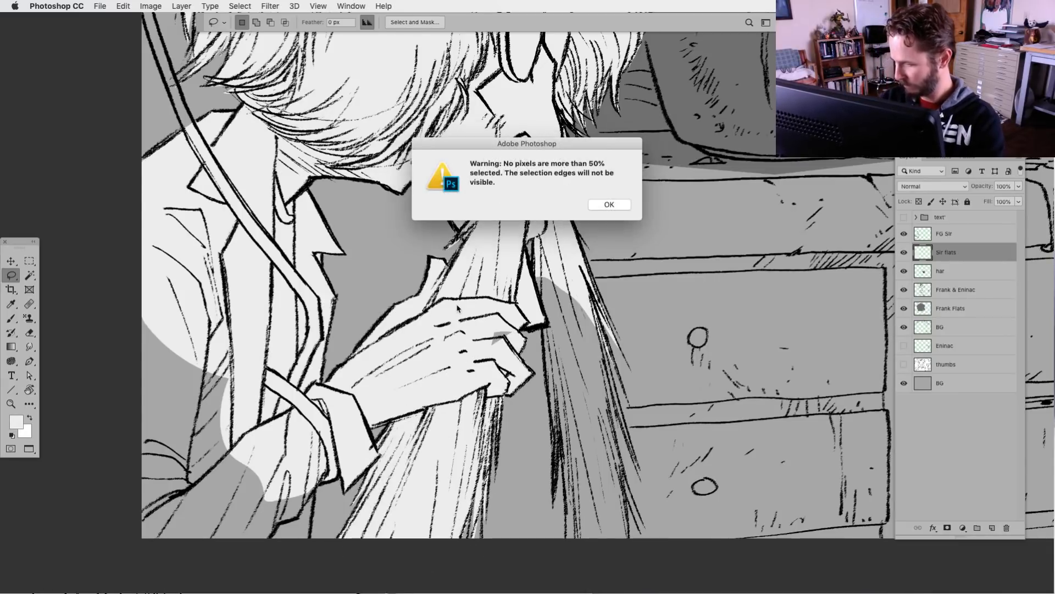
pyautogui.click(623, 208)
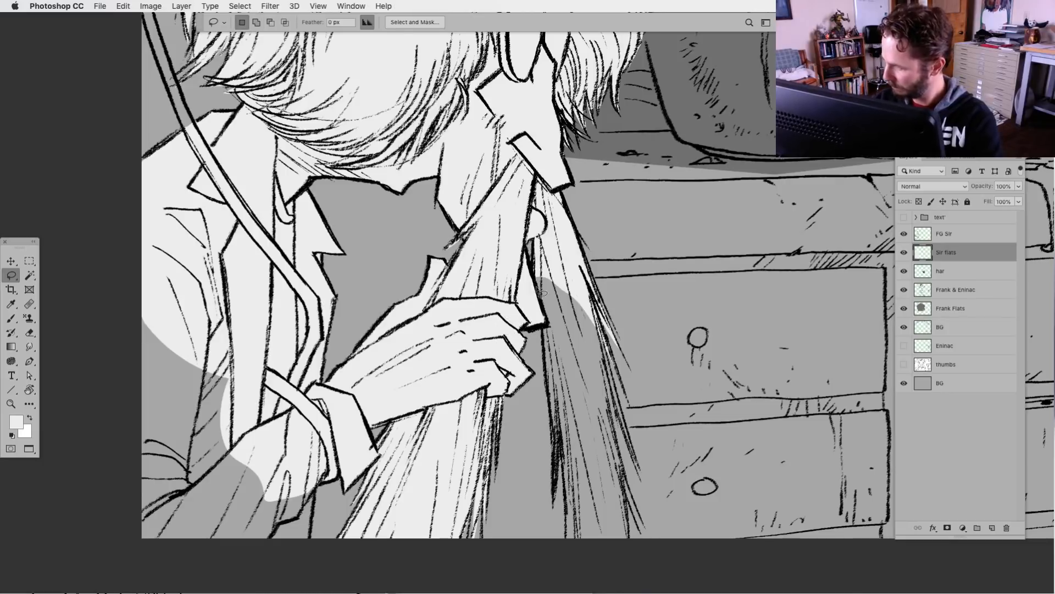
# Lasso the far beard strand and the remaining lower coat and sleeve, filling each with light grey
pyautogui.moveTo(541, 273)
pyautogui.mouseDown()
pyautogui.moveTo(566, 558)
pyautogui.moveTo(631, 562)
pyautogui.moveTo(612, 393)
pyautogui.moveTo(640, 467)
pyautogui.moveTo(616, 371)
pyautogui.moveTo(625, 382)
pyautogui.moveTo(567, 234)
pyautogui.mouseUp()
pyautogui.hotkey('alt', 'BackSpace')
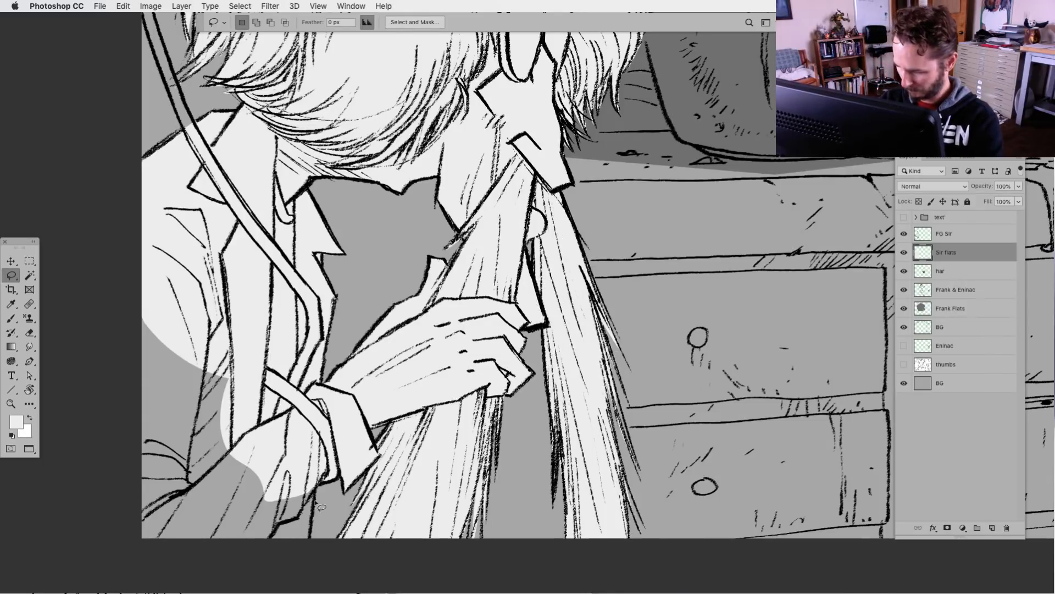
pyautogui.moveTo(317, 473)
pyautogui.mouseDown()
pyautogui.moveTo(309, 539)
pyautogui.moveTo(131, 559)
pyautogui.moveTo(186, 249)
pyautogui.mouseUp()
pyautogui.hotkey('alt', 'BackSpace')
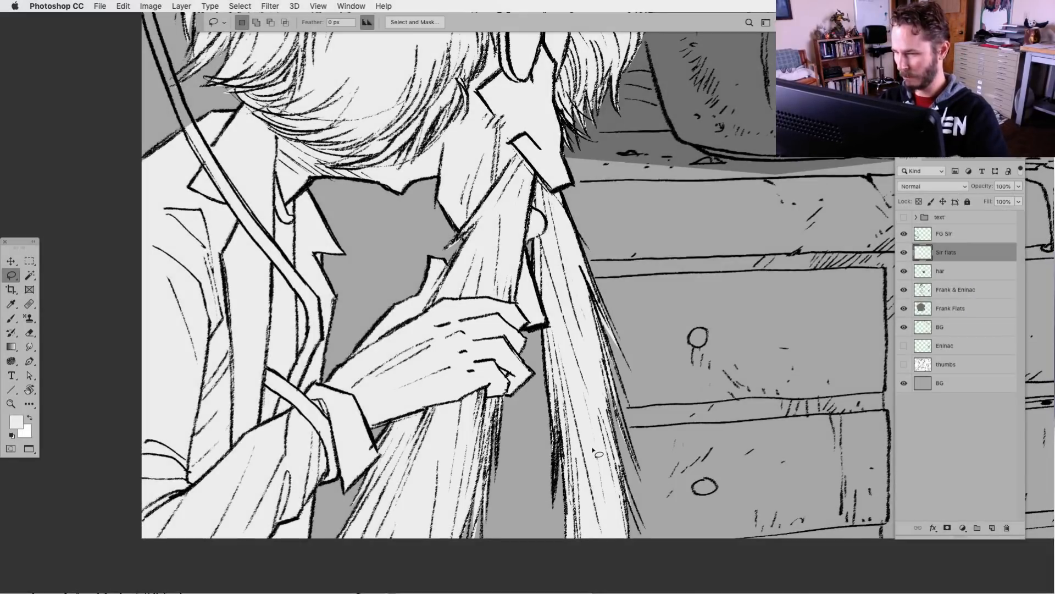
# Lock the transparent pixels of the Sir flats layer and refill its whole silhouette with one even light grey
pyautogui.press('super+minus')
pyautogui.press('super+minus')
pyautogui.press('super+plus')
pyautogui.press('super+plus')
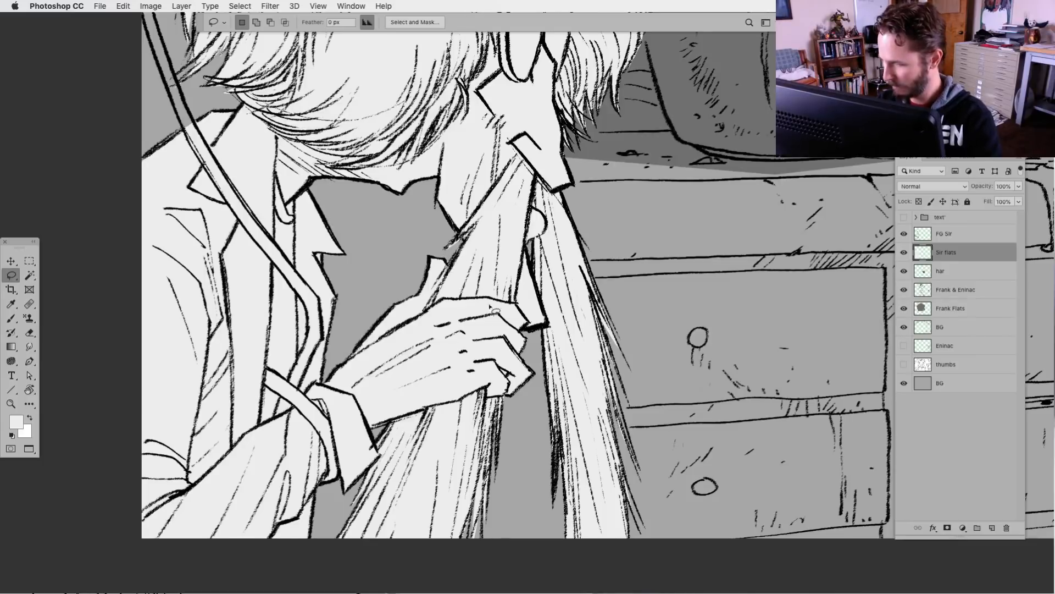
pyautogui.press('super+minus')
pyautogui.press('super+minus')
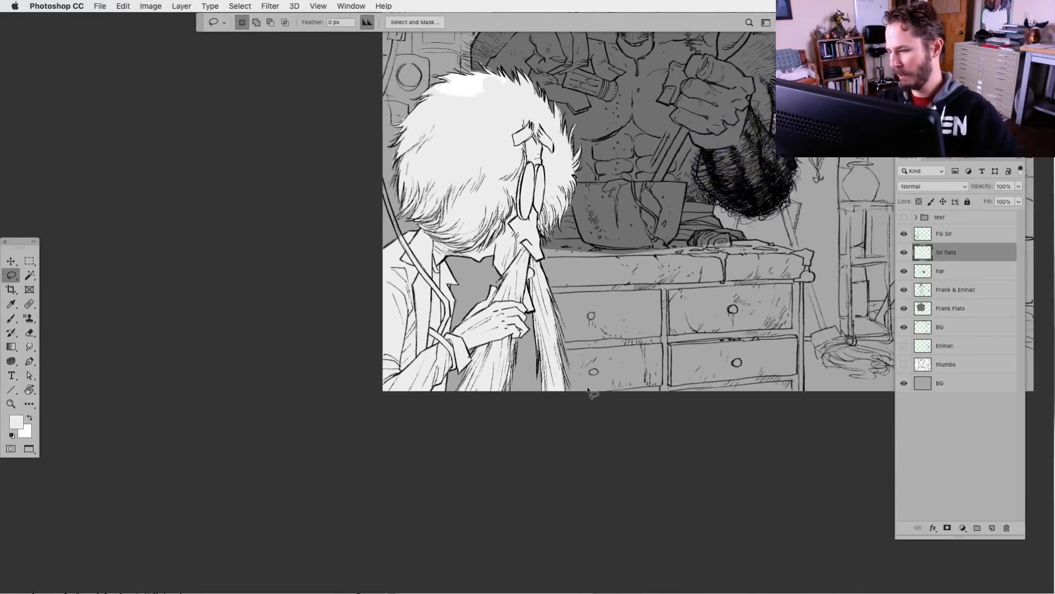
pyautogui.moveTo(543, 439); pyautogui.dragTo(466, 473)
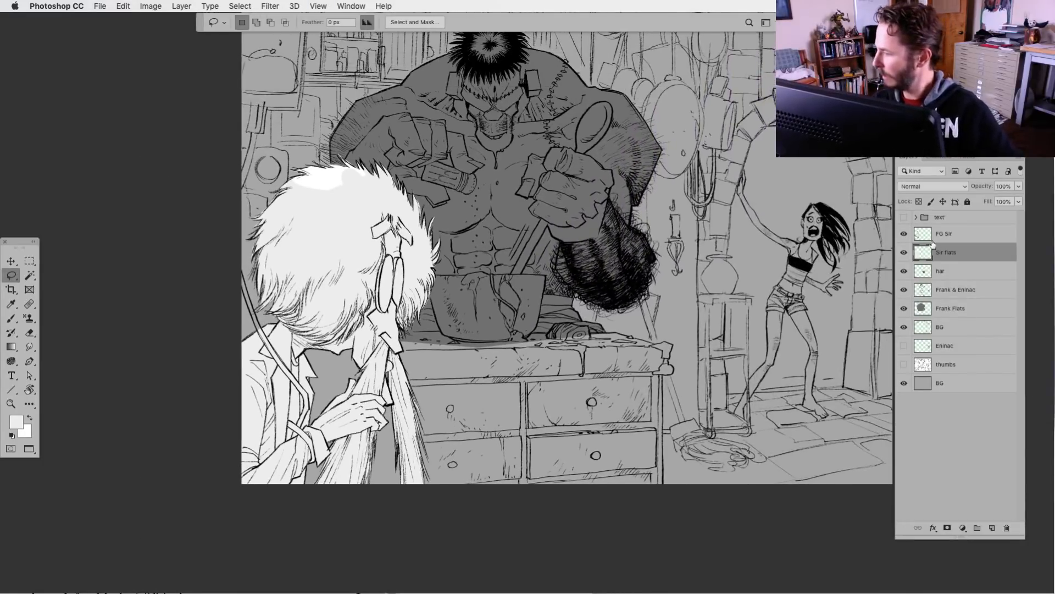
pyautogui.click(919, 201)
pyautogui.click(11, 317)
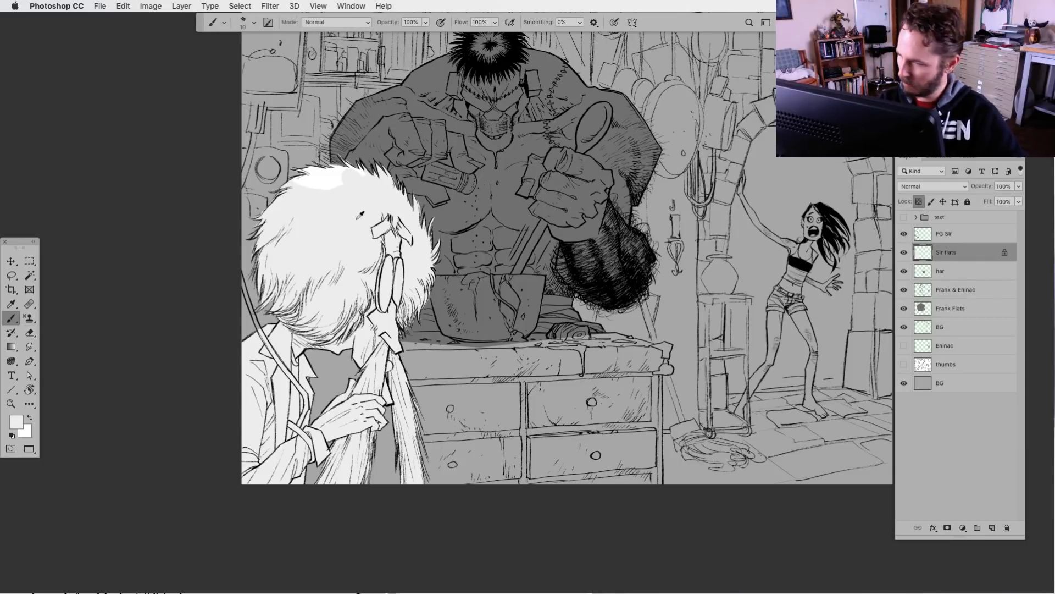
pyautogui.hotkey('alt', 'BackSpace')
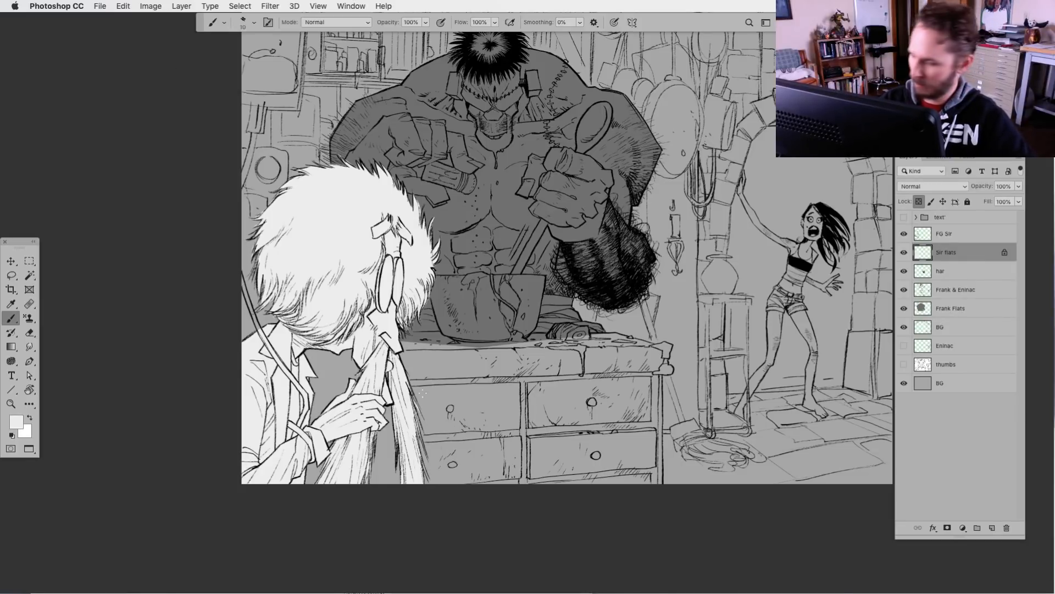
# Unlock the transparent pixels of the Sir flats layer and switch back to the Lasso tool
pyautogui.moveTo(467, 490); pyautogui.dragTo(391, 507)
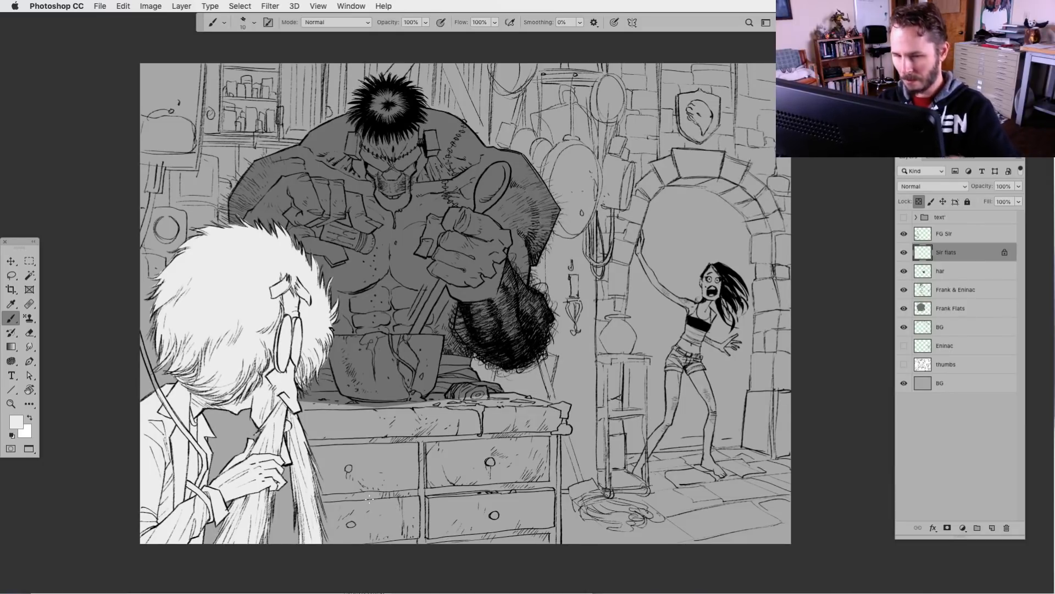
pyautogui.press('super+equal')
pyautogui.press('super+equal')
pyautogui.press('super+equal')
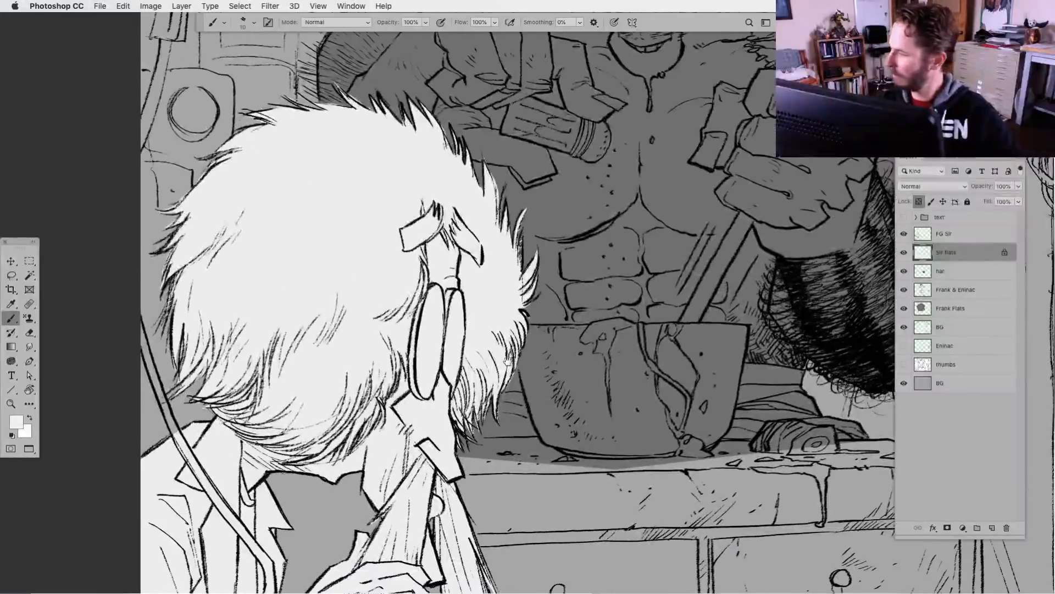
pyautogui.press('/')
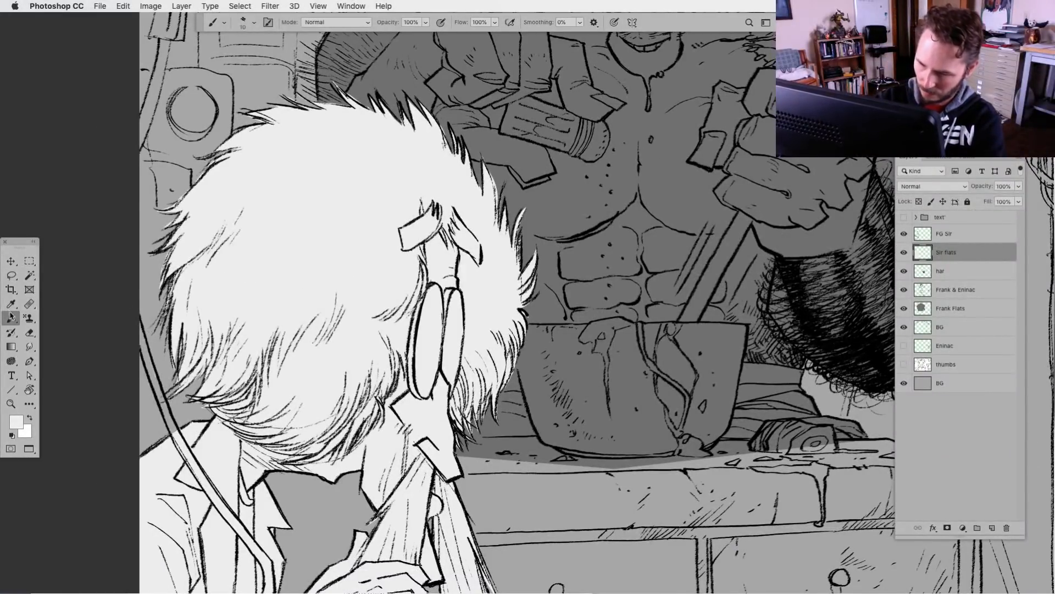
pyautogui.click(11, 275)
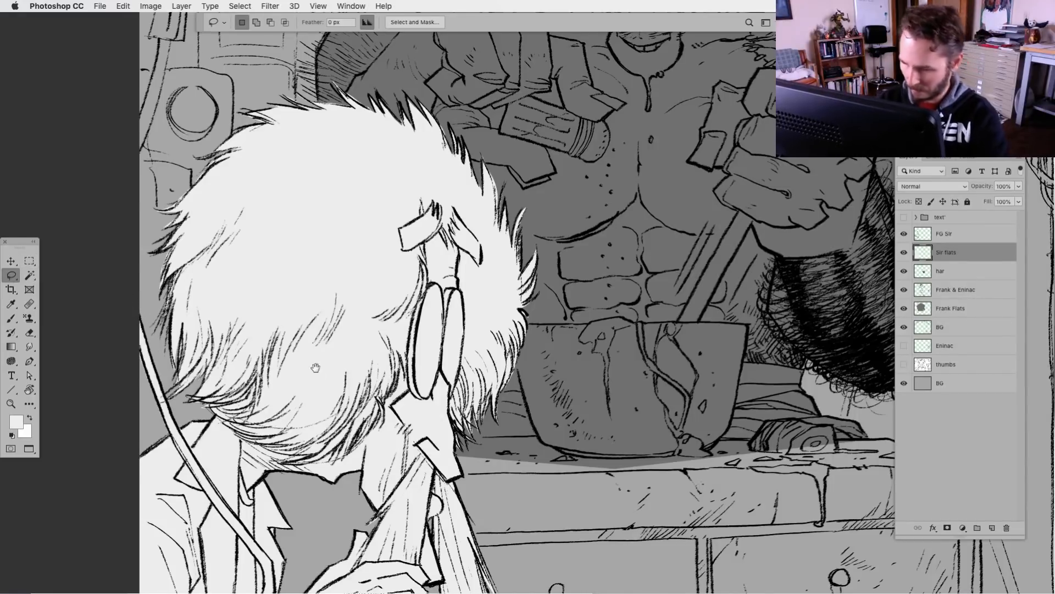
# Identify the background line-art layer by toggling layer visibility, and lower that BG layer's opacity to 38%
pyautogui.moveTo(315, 368); pyautogui.dragTo(404, 514)
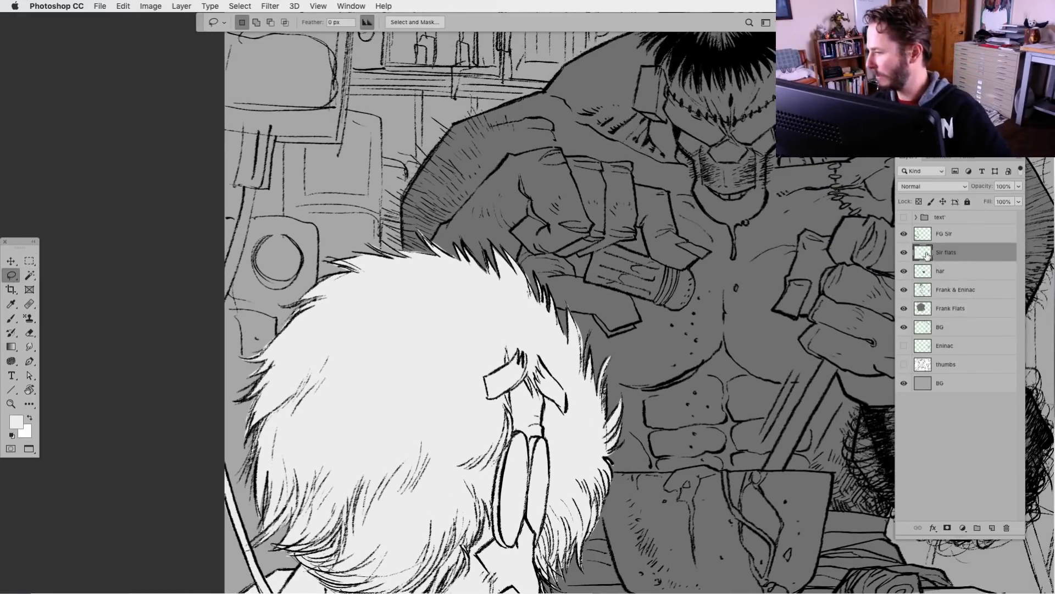
pyautogui.click(904, 271)
pyautogui.click(904, 271)
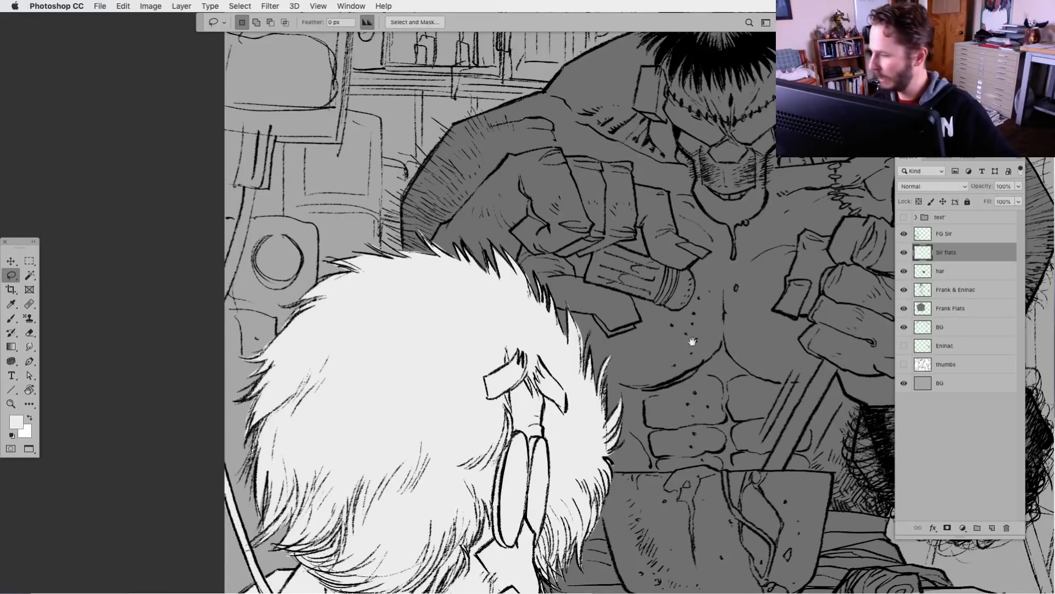
pyautogui.moveTo(574, 407); pyautogui.dragTo(584, 418)
pyautogui.click(904, 290)
pyautogui.click(904, 289)
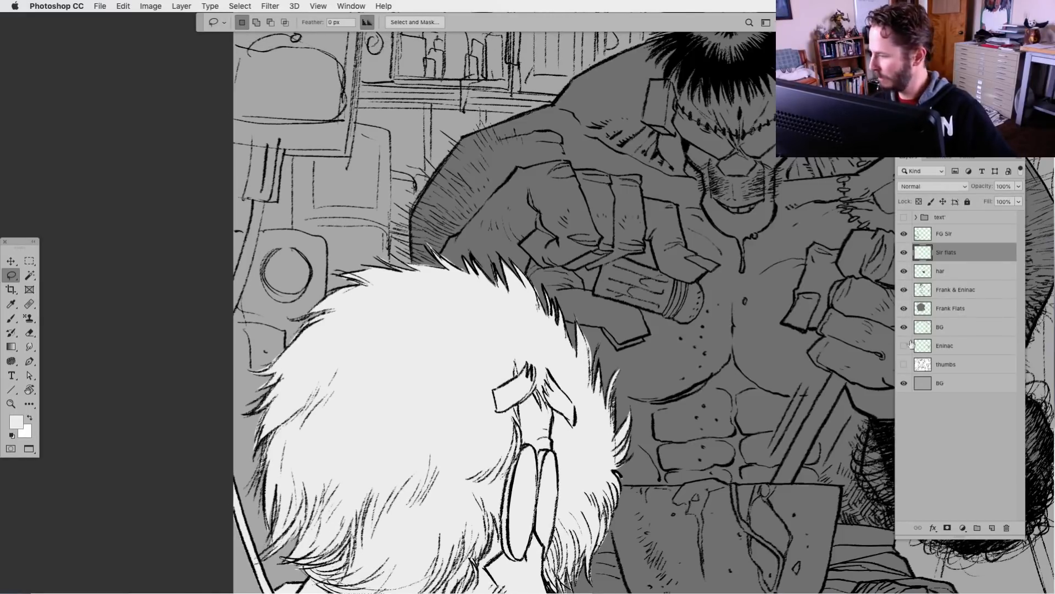
pyautogui.click(904, 327)
pyautogui.click(904, 327)
pyautogui.click(956, 326)
pyautogui.click(1018, 186)
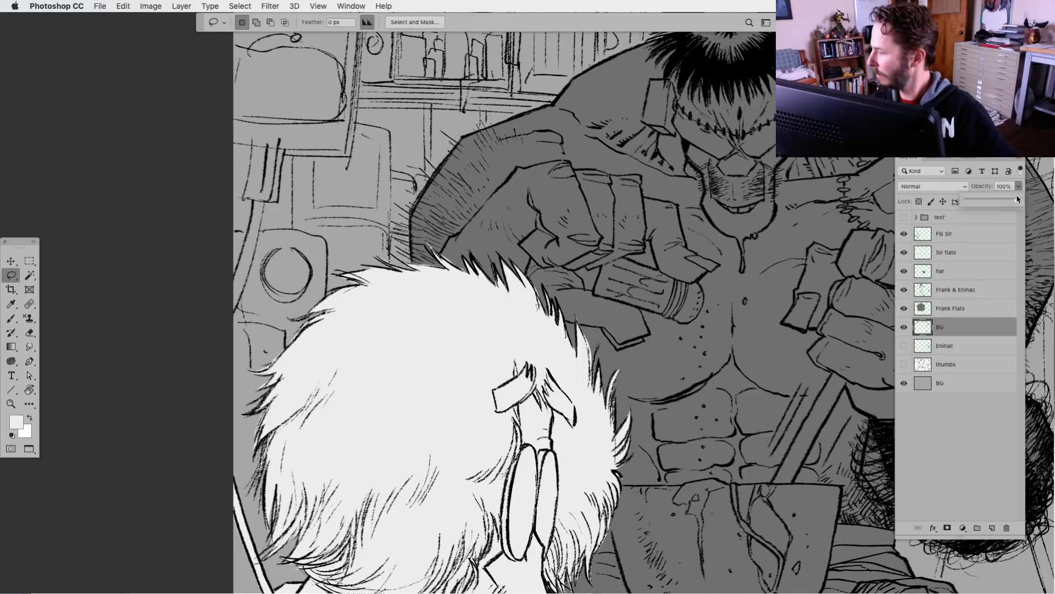
pyautogui.moveTo(1019, 199); pyautogui.dragTo(991, 204)
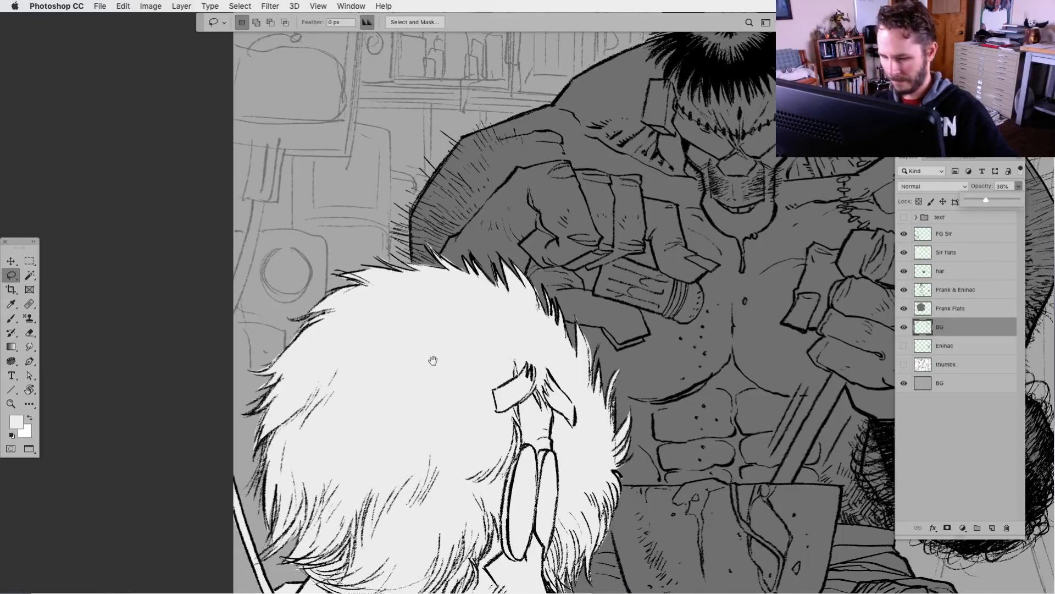
# On the FG Sir layer, ink the hanging container's outer edge and bottom nozzle in black with the brush enlarged to 30
pyautogui.moveTo(433, 360); pyautogui.dragTo(523, 506)
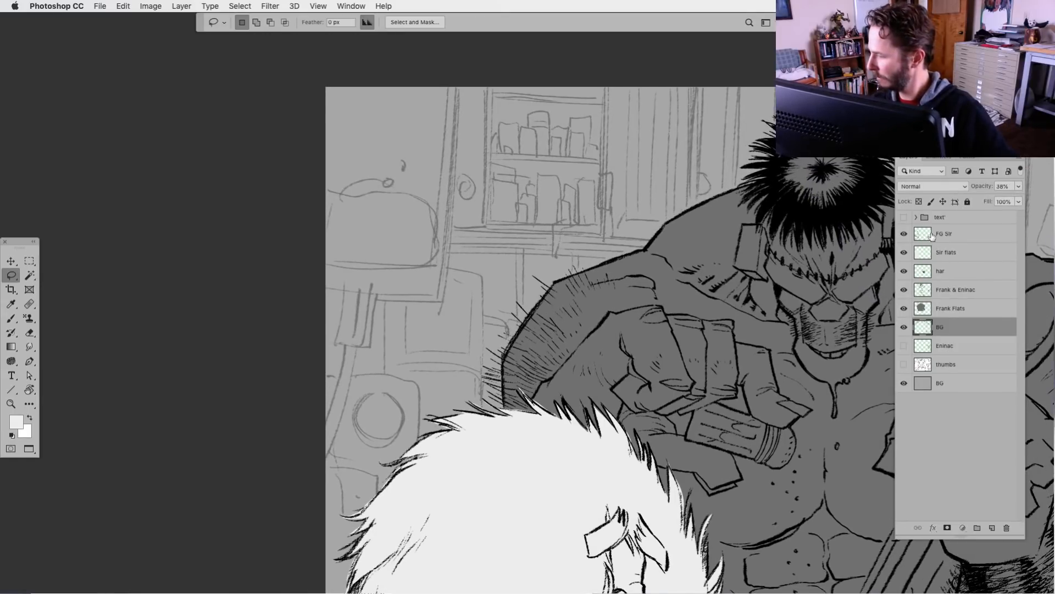
pyautogui.click(929, 238)
pyautogui.click(12, 318)
pyautogui.click(12, 435)
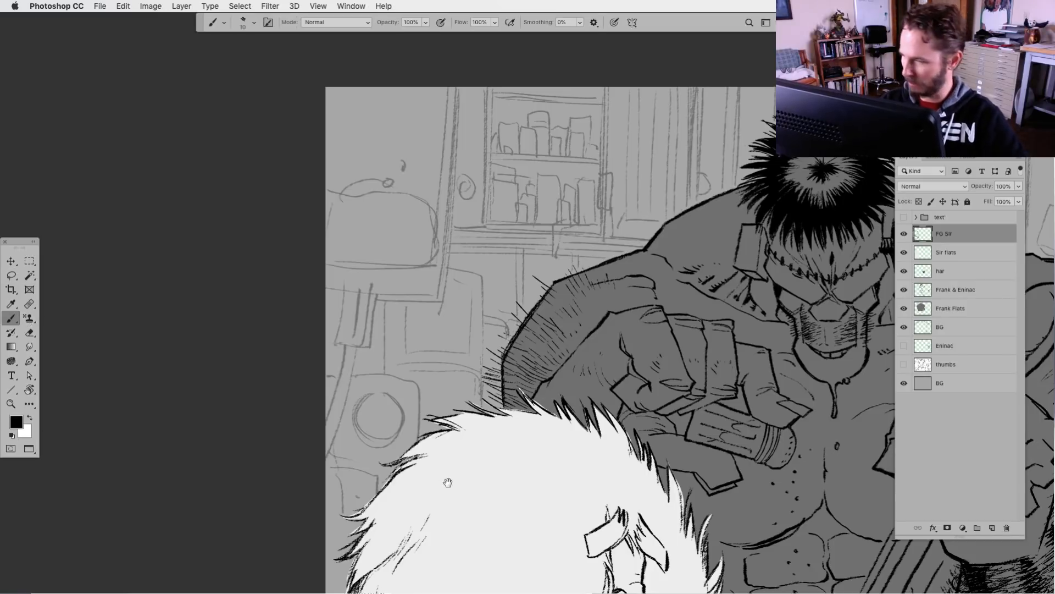
pyautogui.moveTo(448, 481); pyautogui.dragTo(479, 431)
pyautogui.moveTo(497, 167); pyautogui.dragTo(496, 220)
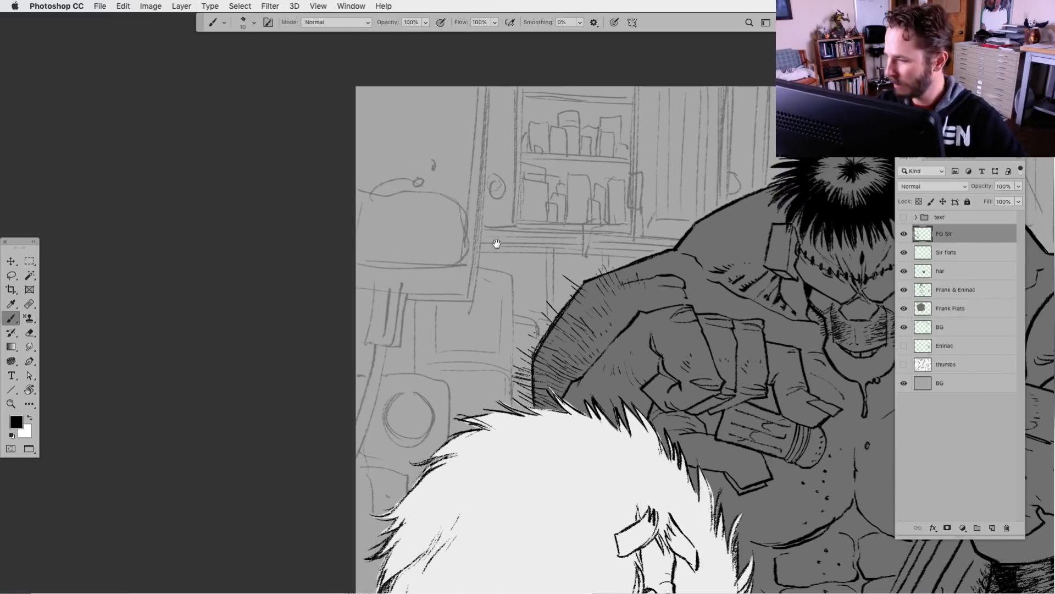
pyautogui.press(']')
pyautogui.press(']')
pyautogui.press(']')
pyautogui.press(']')
pyautogui.press(']')
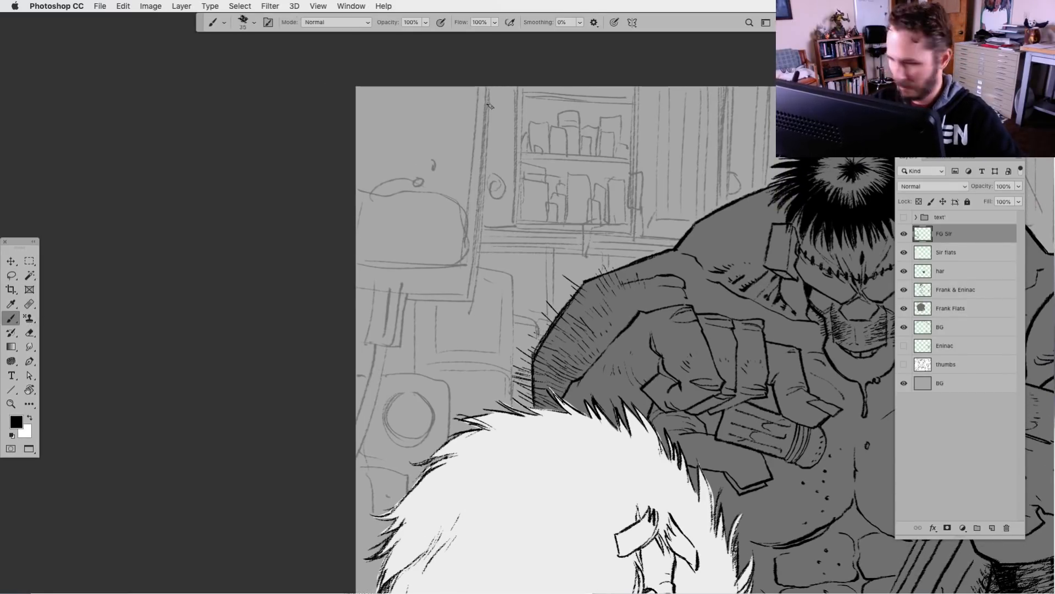
pyautogui.moveTo(489, 87); pyautogui.dragTo(482, 222)
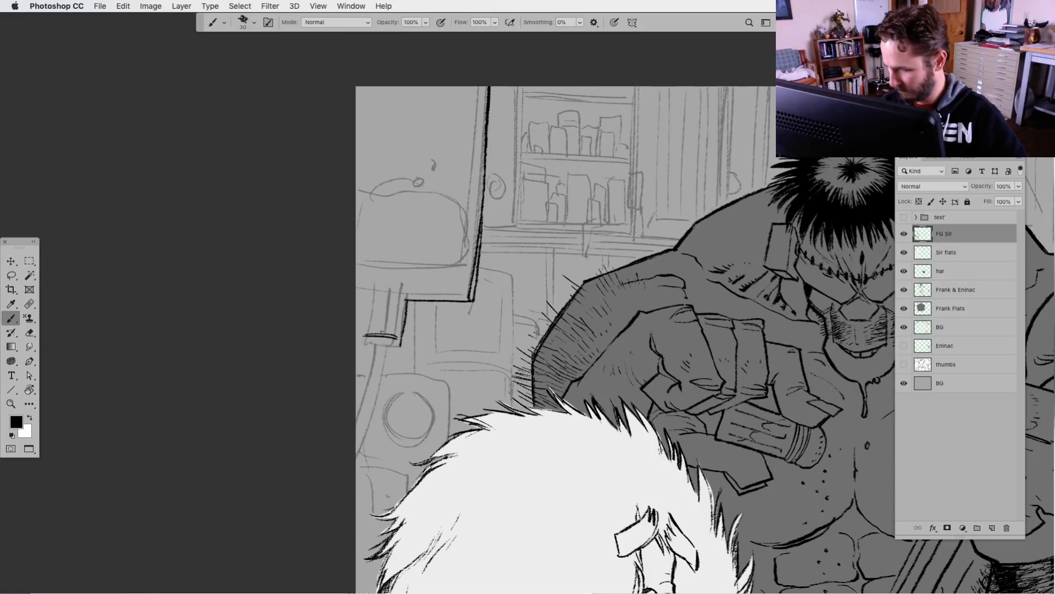
pyautogui.moveTo(371, 322)
pyautogui.mouseDown()
pyautogui.moveTo(374, 295)
pyautogui.moveTo(356, 295)
pyautogui.mouseUp()
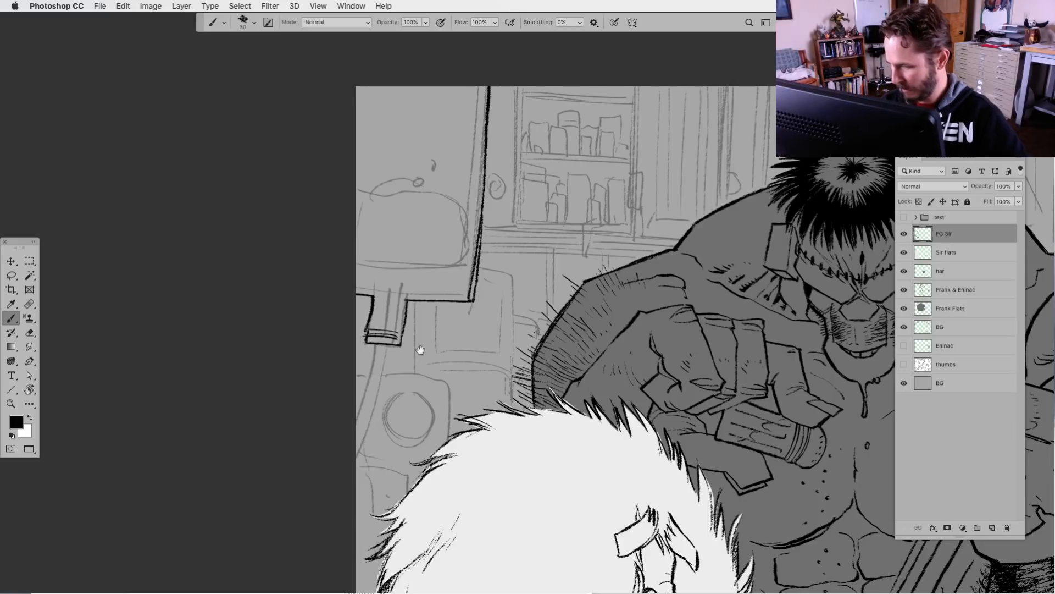
pyautogui.moveTo(421, 350); pyautogui.dragTo(437, 367)
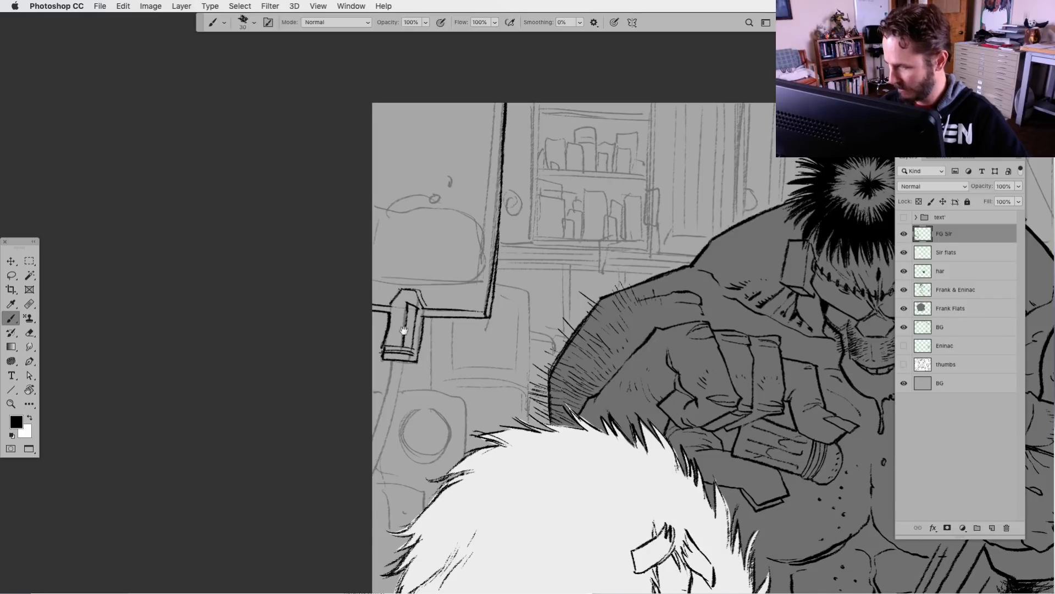
# Ink the liquid inside the hanging container in black, adding its surface, drips, bubbles and the diagonal glare lines on the glass
pyautogui.scroll(5, 397, 296)
pyautogui.moveTo(373, 356); pyautogui.dragTo(429, 359)
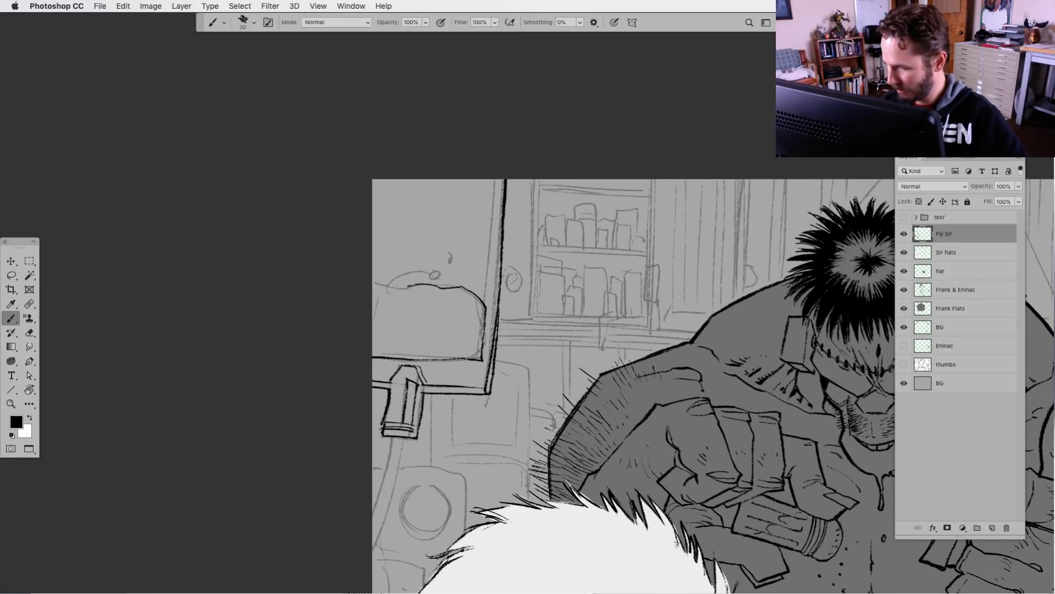
pyautogui.moveTo(373, 286); pyautogui.dragTo(409, 285)
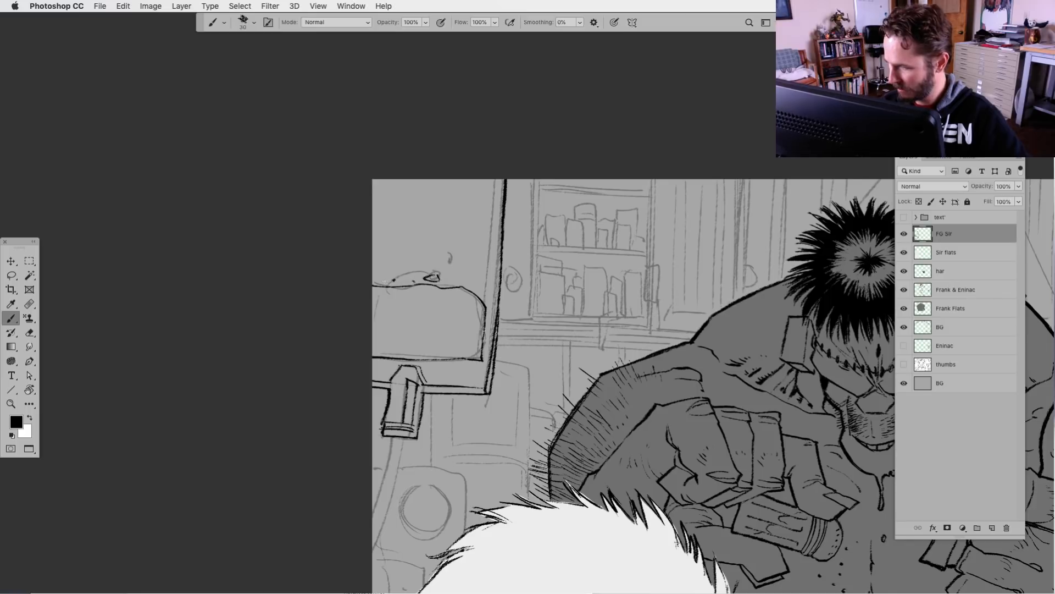
pyautogui.moveTo(376, 279)
pyautogui.mouseDown()
pyautogui.moveTo(399, 255)
pyautogui.moveTo(415, 195)
pyautogui.mouseUp()
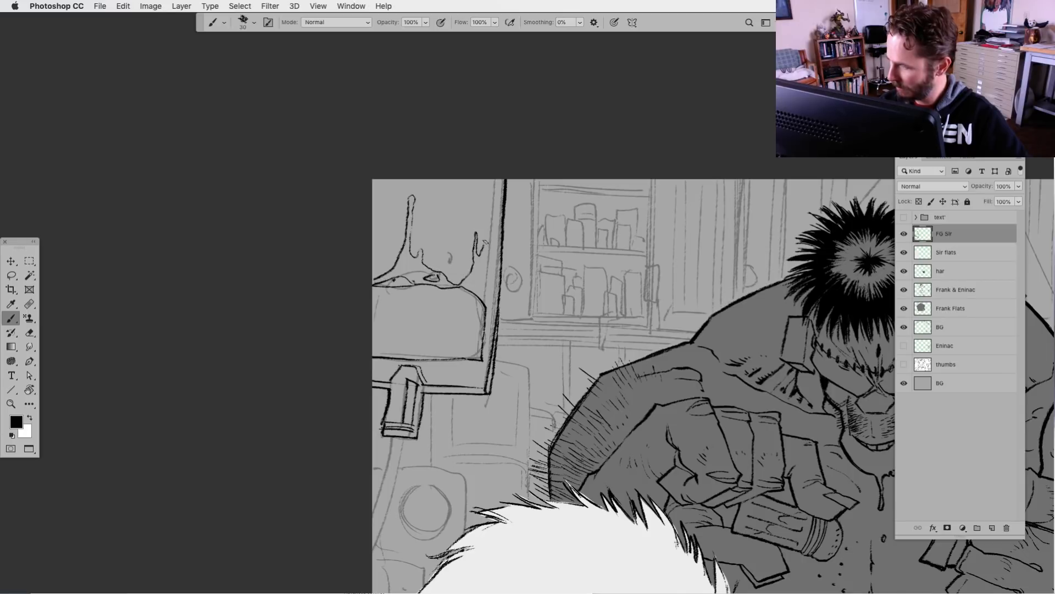
pyautogui.moveTo(493, 234); pyautogui.dragTo(487, 300)
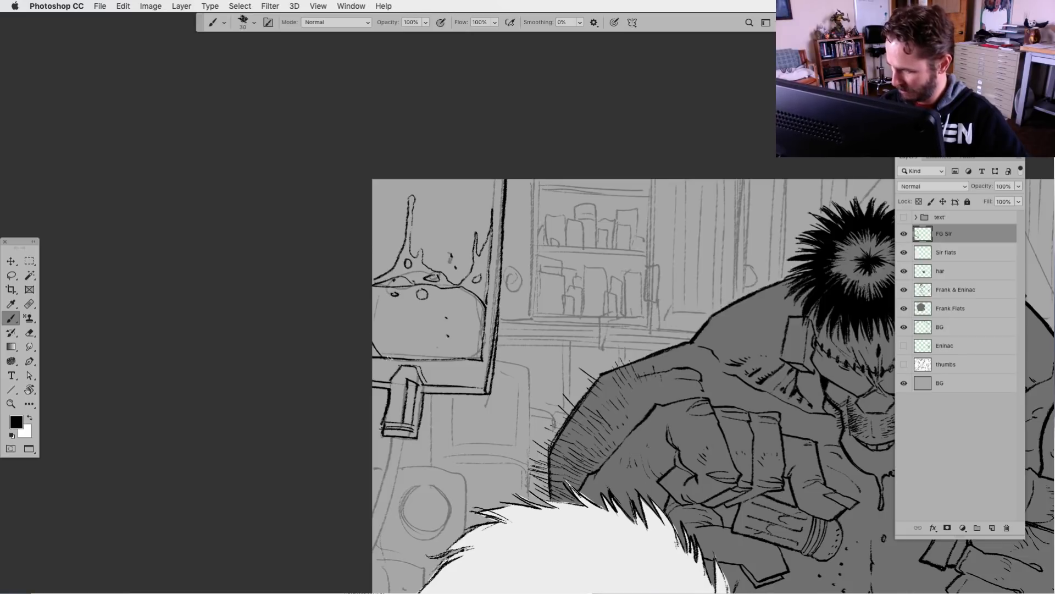
pyautogui.moveTo(466, 339); pyautogui.dragTo(431, 372)
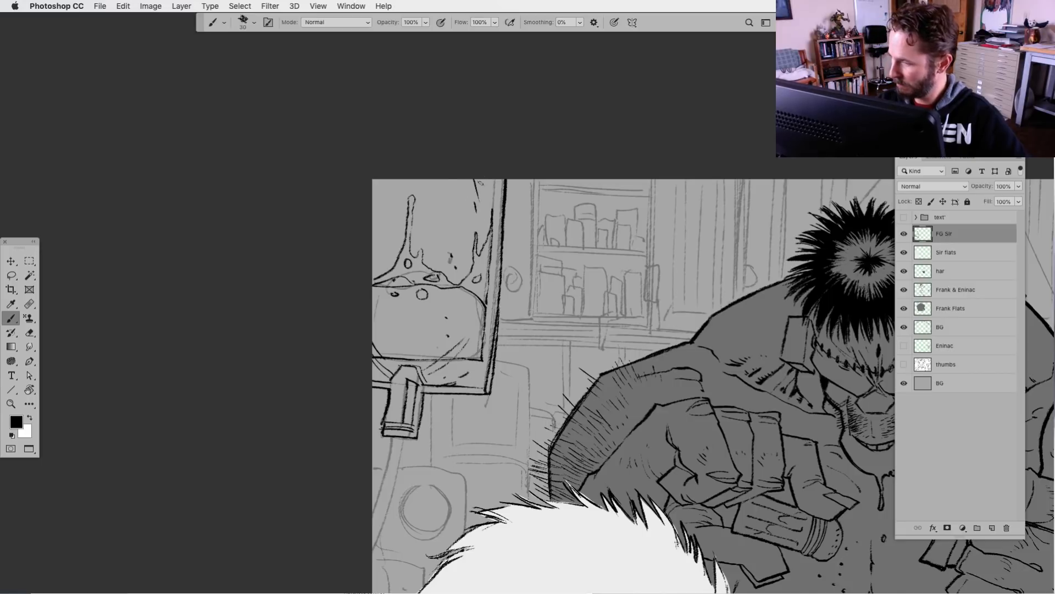
pyautogui.moveTo(433, 180); pyautogui.dragTo(452, 227)
pyautogui.moveTo(447, 204); pyautogui.dragTo(465, 235)
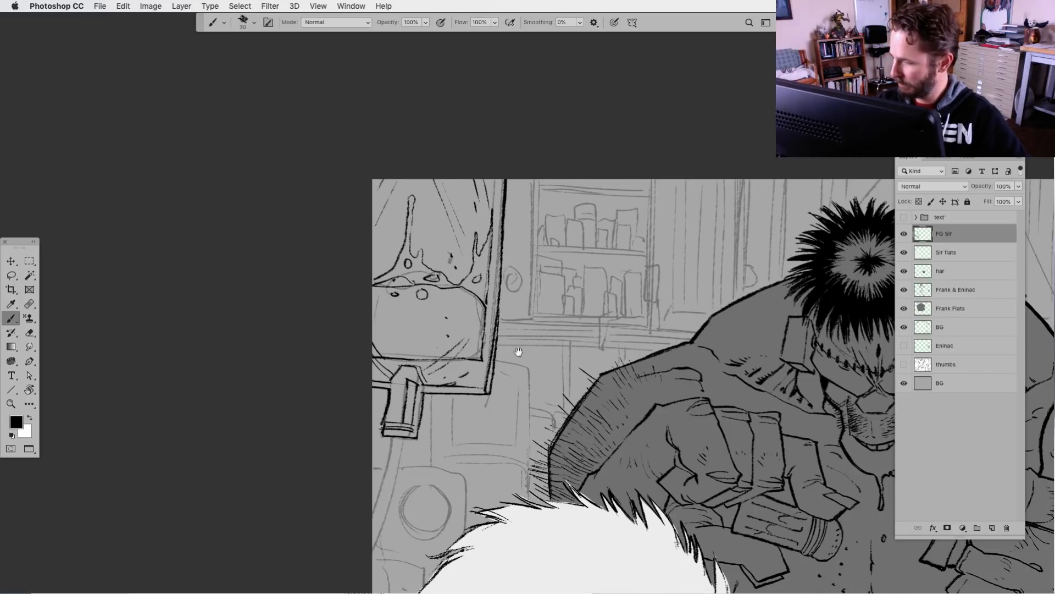
# Ink both edges of the tube running from the container's nozzle down to the canvas edge
pyautogui.moveTo(518, 352); pyautogui.dragTo(524, 255)
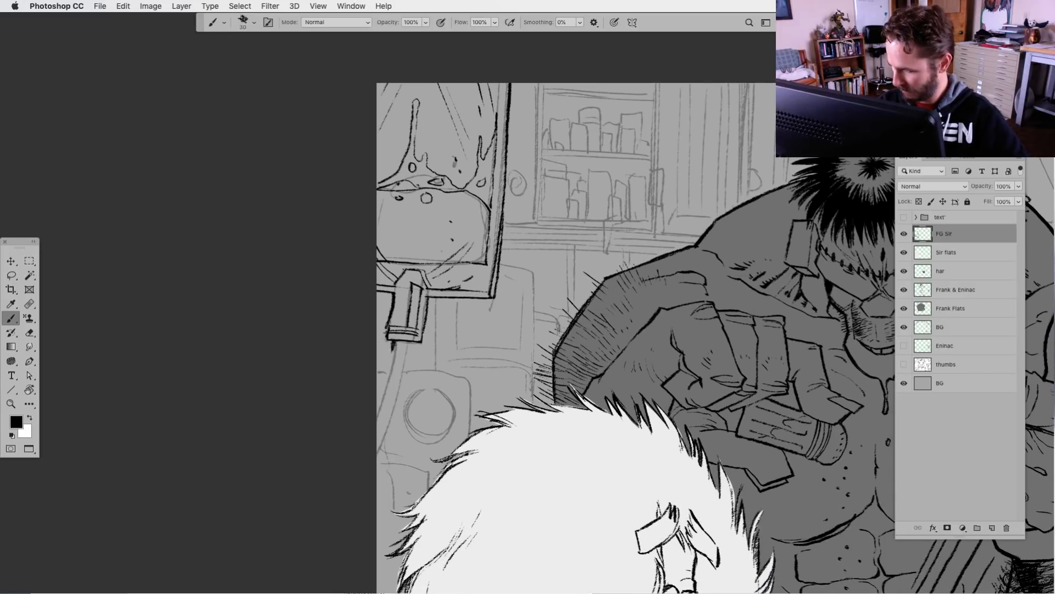
pyautogui.moveTo(394, 342)
pyautogui.mouseDown()
pyautogui.moveTo(378, 415)
pyautogui.moveTo(408, 351)
pyautogui.moveTo(372, 471)
pyautogui.mouseUp()
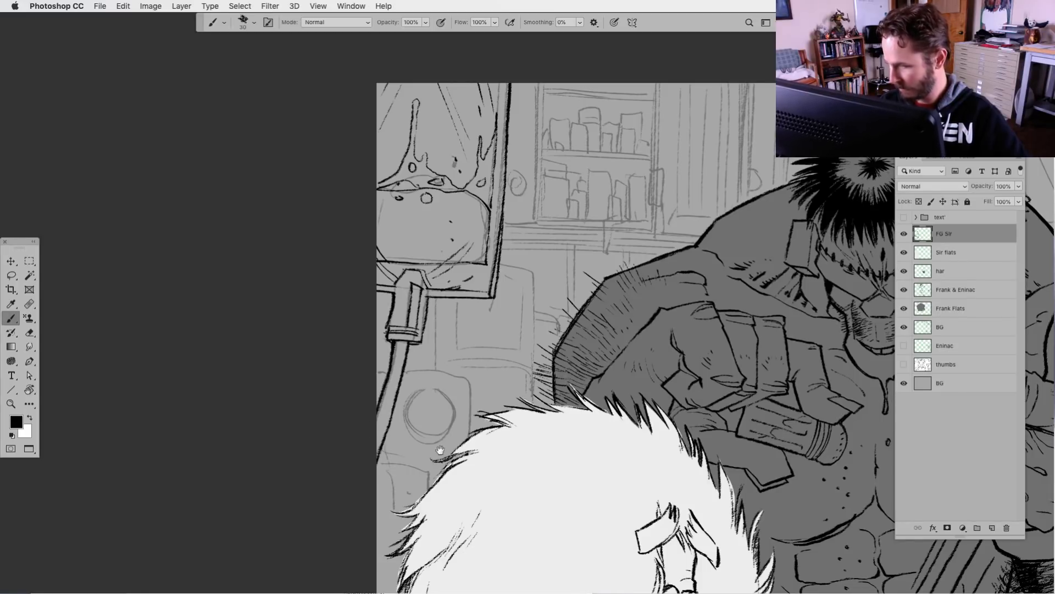
# Identify the BG line-art layer by toggling visibility, and erase its sketch lines within a lassoed area over the inked tube
pyautogui.moveTo(440, 450); pyautogui.dragTo(388, 398)
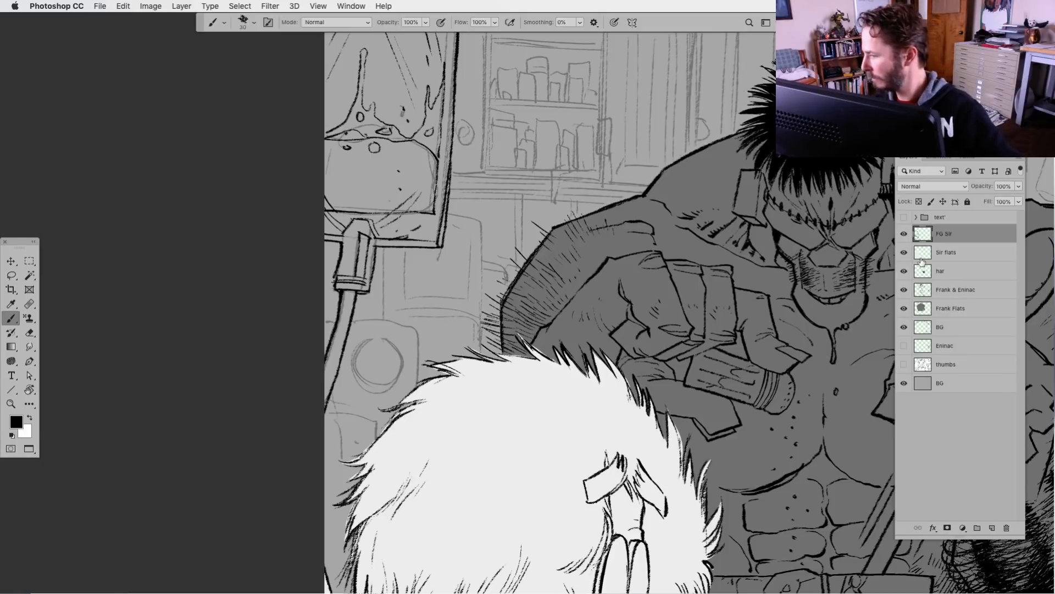
pyautogui.click(904, 289)
pyautogui.click(904, 290)
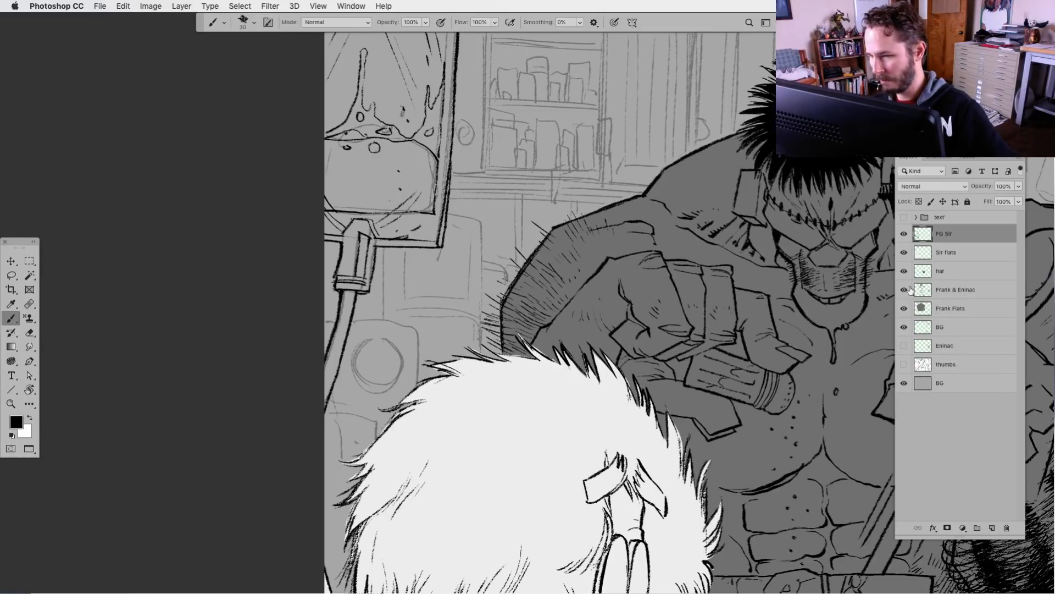
pyautogui.click(904, 327)
pyautogui.click(904, 327)
pyautogui.click(951, 327)
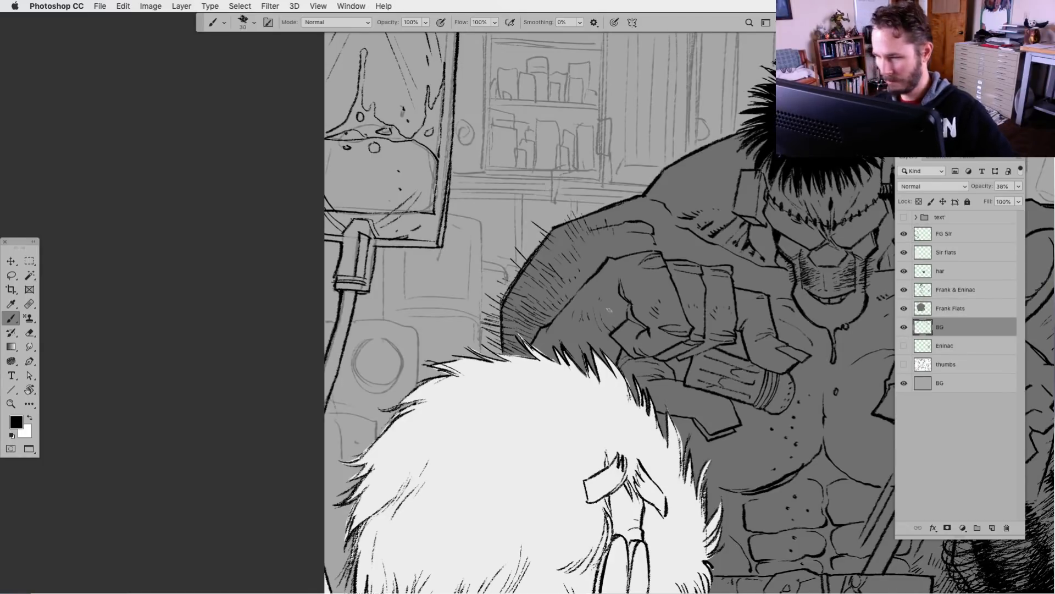
pyautogui.press('l')
pyautogui.moveTo(277, 272)
pyautogui.mouseDown()
pyautogui.moveTo(376, 300)
pyautogui.moveTo(387, 258)
pyautogui.moveTo(436, 257)
pyautogui.moveTo(451, 268)
pyautogui.moveTo(455, 184)
pyautogui.moveTo(404, 133)
pyautogui.moveTo(315, 159)
pyautogui.mouseUp()
pyautogui.press('Delete')
pyautogui.press('super+d')
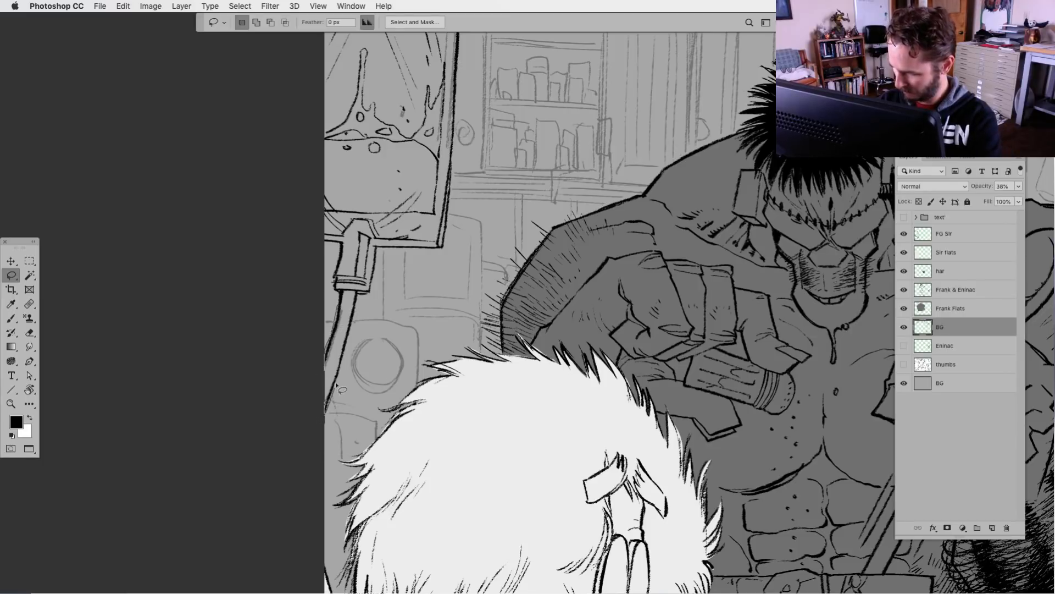
# Lasso the hanging container's area on the BG layer, delete the sketch lines inside it and deselect
pyautogui.moveTo(383, 203); pyautogui.dragTo(349, 441)
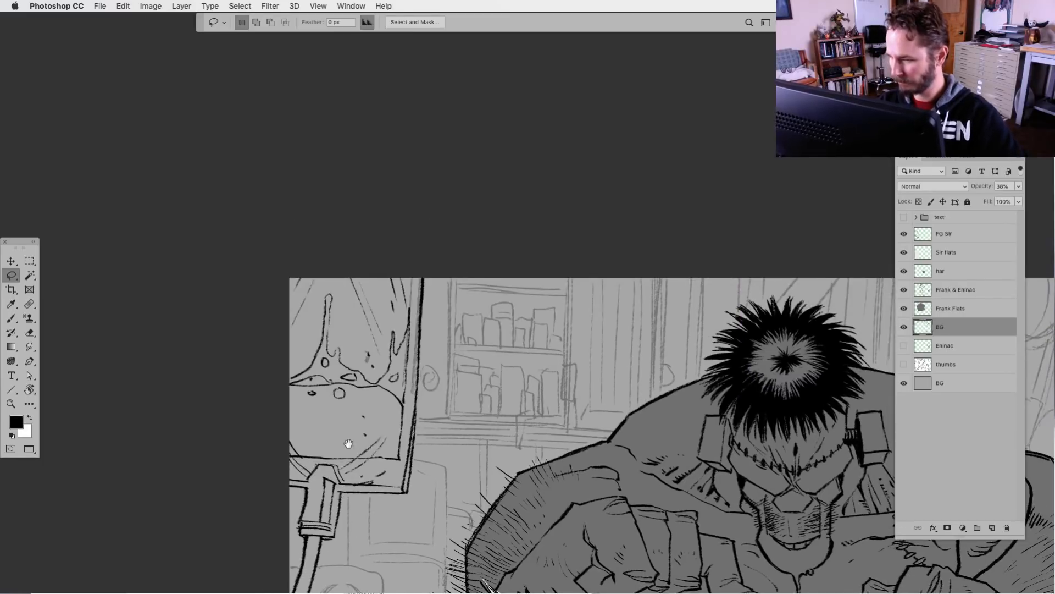
pyautogui.moveTo(413, 411)
pyautogui.mouseDown()
pyautogui.moveTo(416, 368)
pyautogui.moveTo(282, 262)
pyautogui.moveTo(397, 410)
pyautogui.mouseUp()
pyautogui.press('Delete')
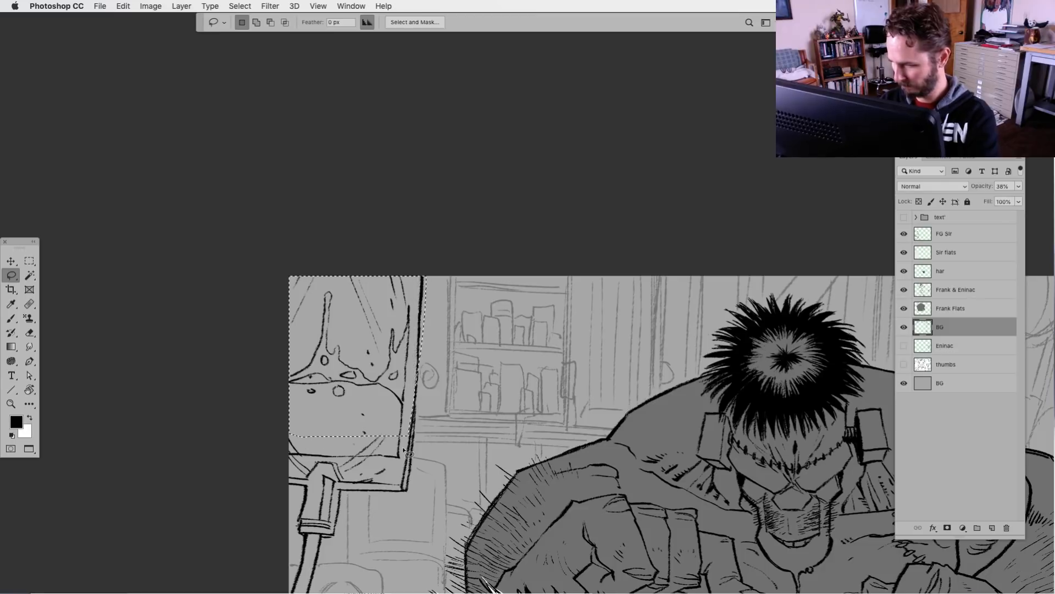
pyautogui.press('super+d')
# Review the whole scene with the Sir flats layer active, toggling the FG Sir line art's visibility to check it
pyautogui.press('super+minus')
pyautogui.press('super+minus')
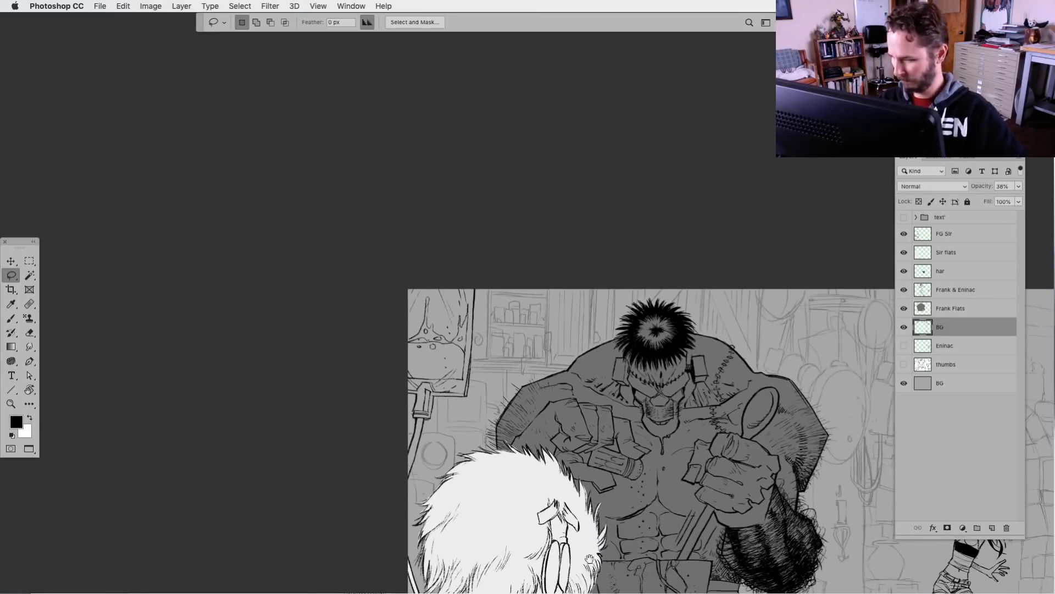
pyautogui.moveTo(587, 550); pyautogui.dragTo(487, 355)
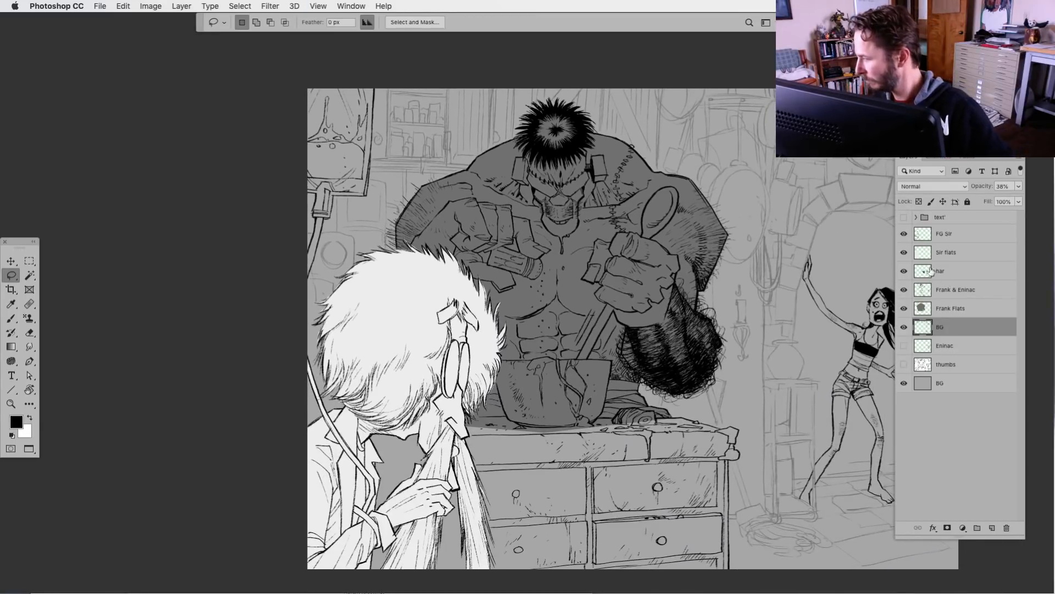
pyautogui.click(930, 258)
pyautogui.press('b')
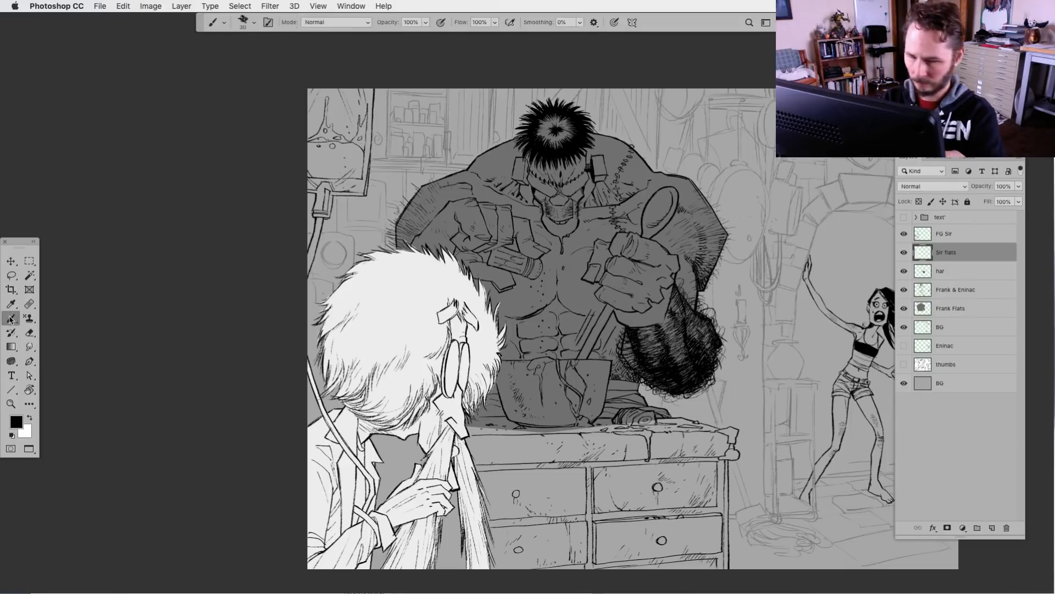
pyautogui.click(903, 233)
pyautogui.click(904, 233)
pyautogui.press('super+plus')
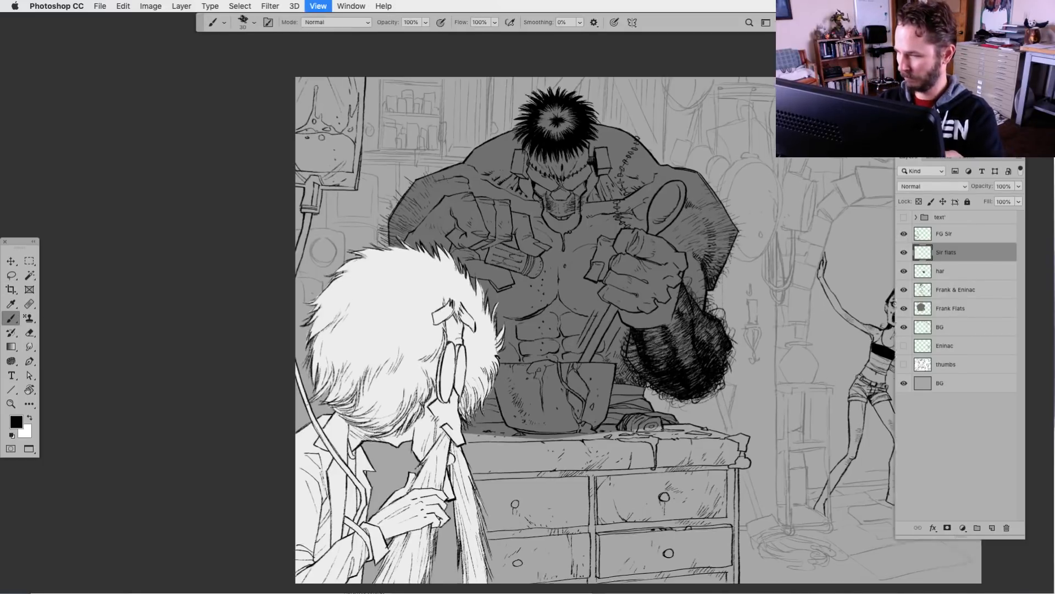
pyautogui.moveTo(246, 281); pyautogui.dragTo(501, 273)
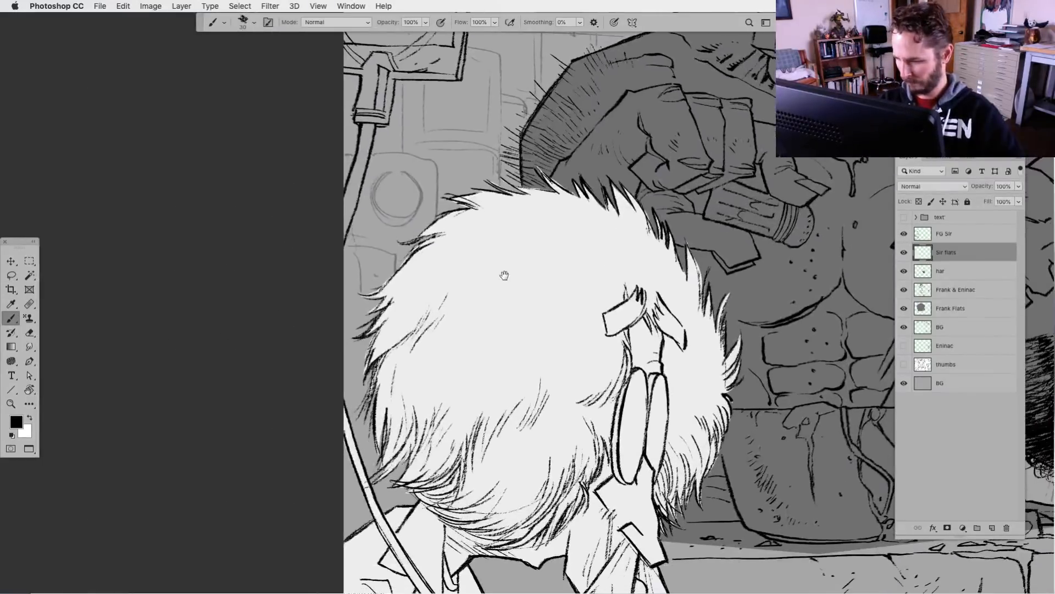
pyautogui.moveTo(463, 379); pyautogui.dragTo(467, 447)
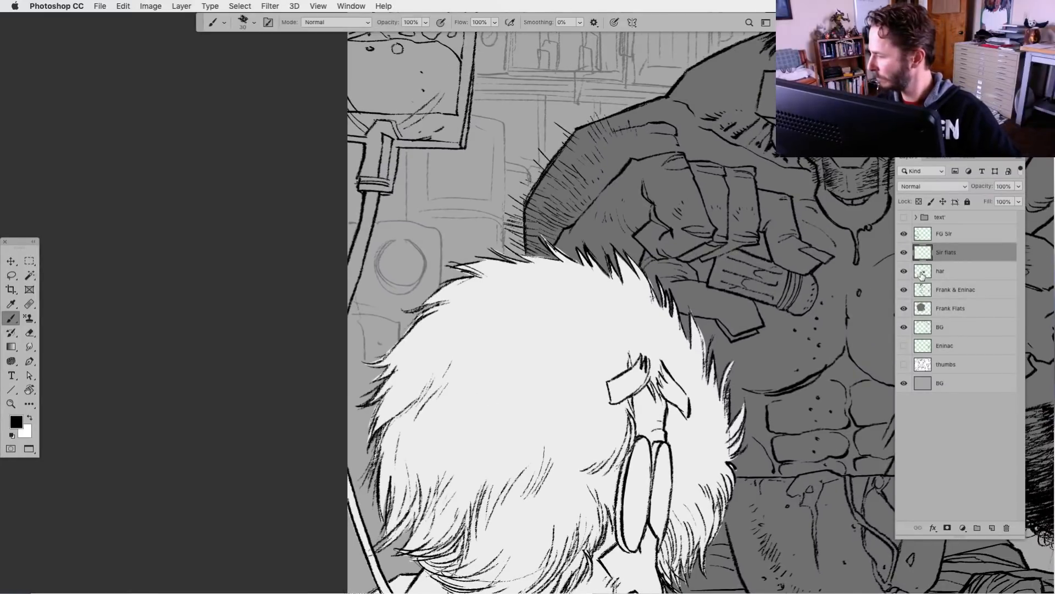
# On the Sir flats layer, lasso the tube section below the nozzle and fill it with white
pyautogui.click(924, 235)
pyautogui.click(11, 275)
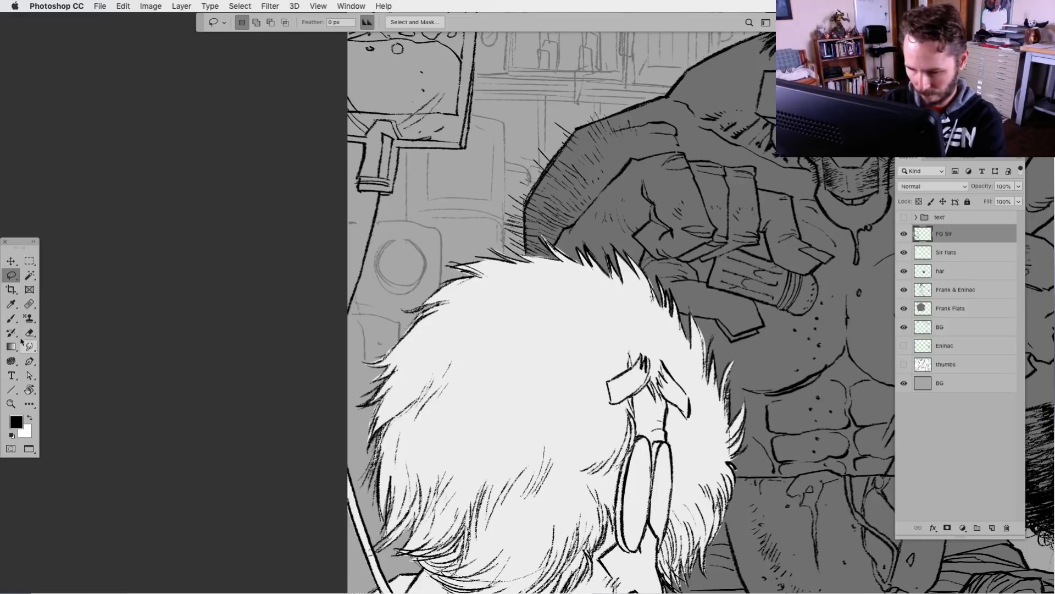
pyautogui.click(11, 318)
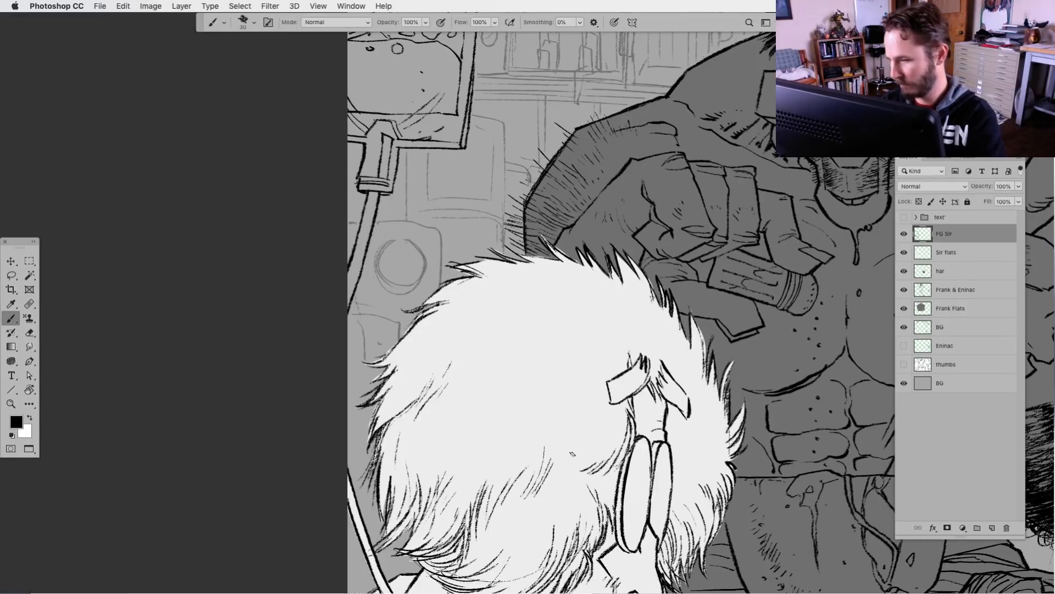
pyautogui.click(935, 251)
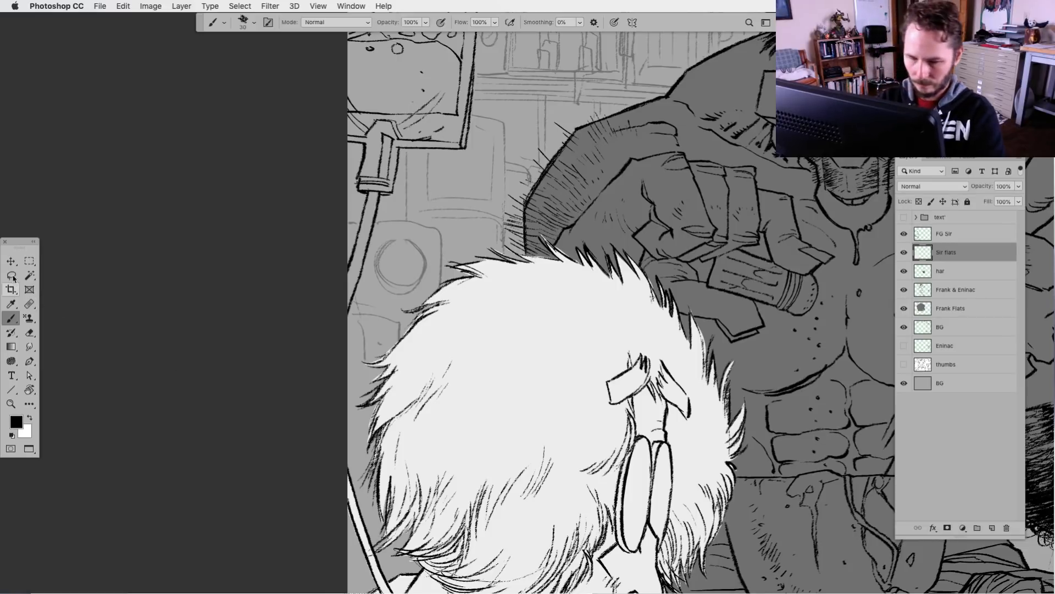
pyautogui.press('l')
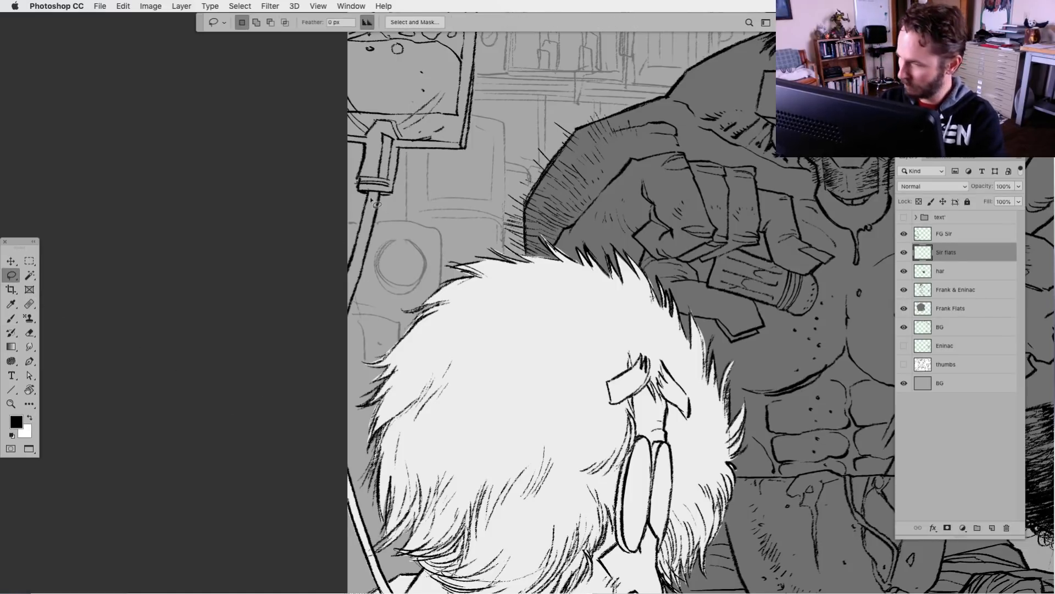
pyautogui.moveTo(342, 328); pyautogui.dragTo(384, 189)
pyautogui.press('super+BackSpace')
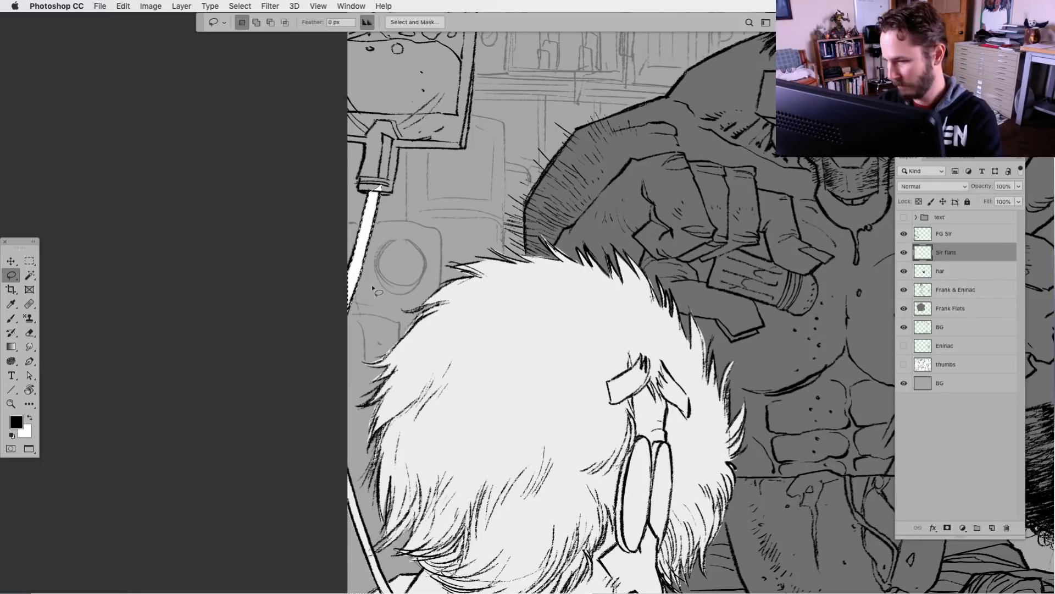
# Isolate the Sir flats layer, sample the hair's light grey as the foreground colour, and show the other layers again
pyautogui.keyDown('alt'); pyautogui.click(903, 252); pyautogui.keyUp('alt')
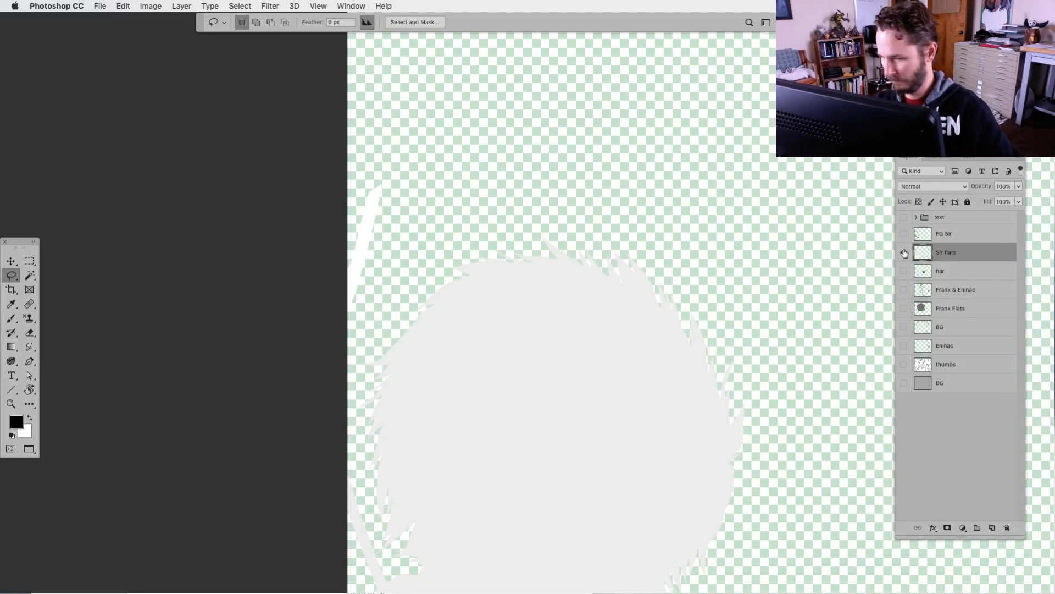
pyautogui.press('b')
pyautogui.keyDown('alt'); pyautogui.click(426, 359); pyautogui.keyUp('alt')
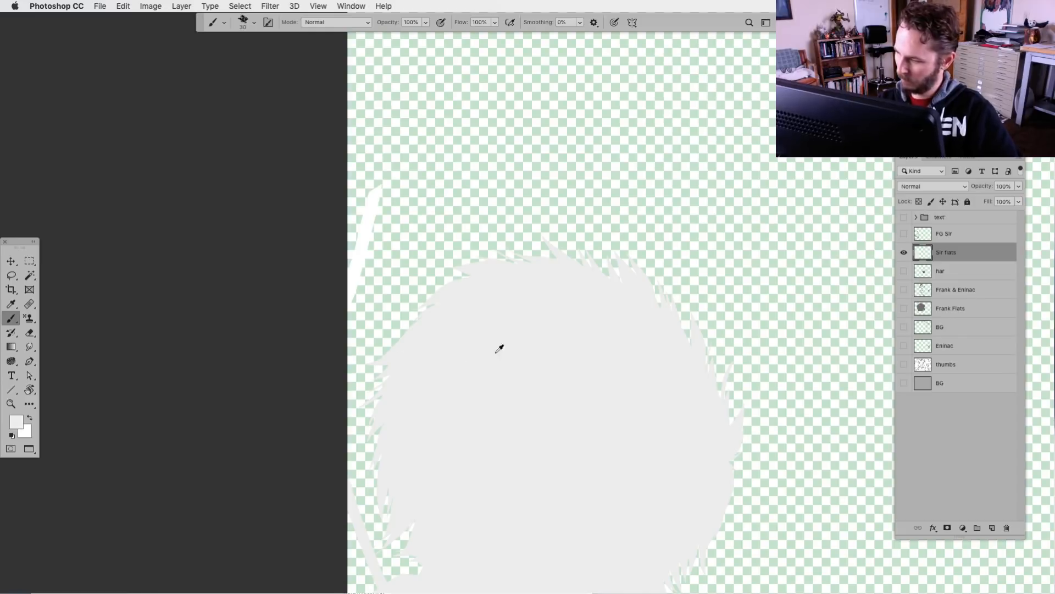
pyautogui.keyDown('alt'); pyautogui.click(903, 252); pyautogui.keyUp('alt')
pyautogui.hotkey('alt', 'BackSpace')
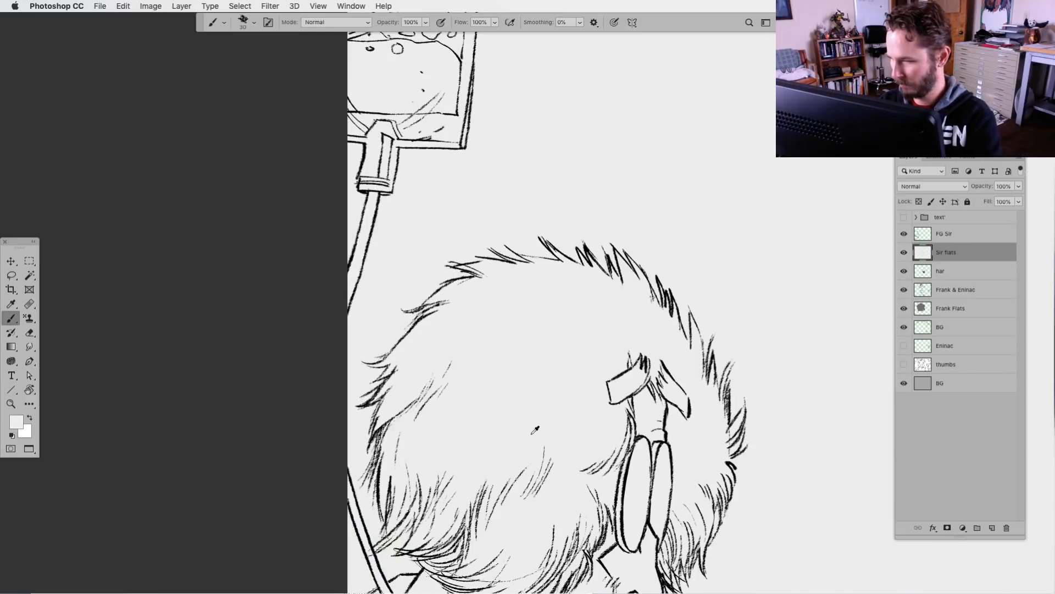
pyautogui.press('z')
pyautogui.press('super+z')
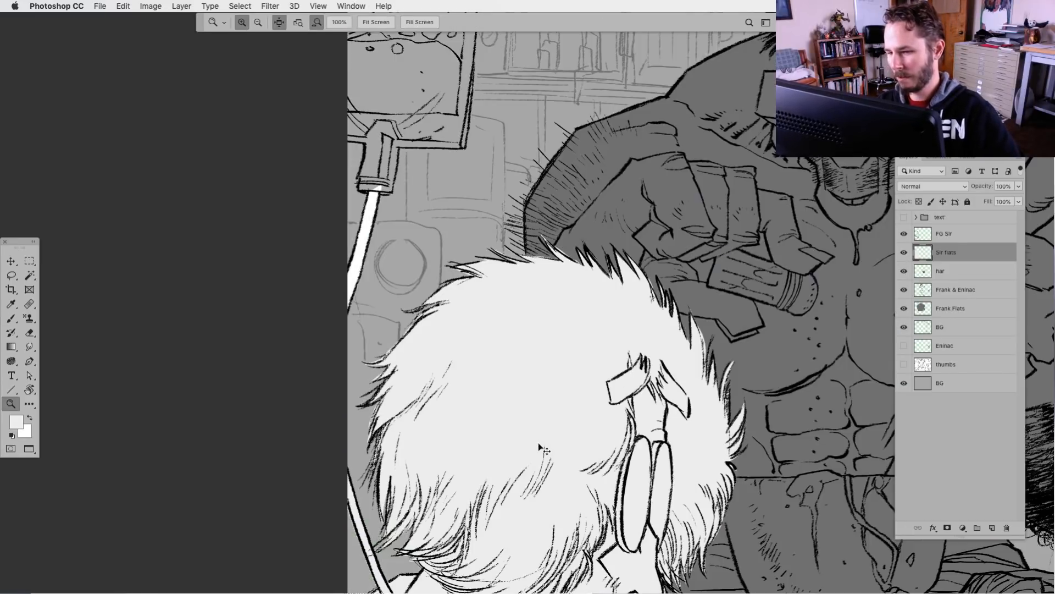
# Lock the Sir flats layer's transparent pixels, refill its painted areas with the sampled light grey, and unlock them again
pyautogui.click(918, 202)
pyautogui.press('super+BackSpace')
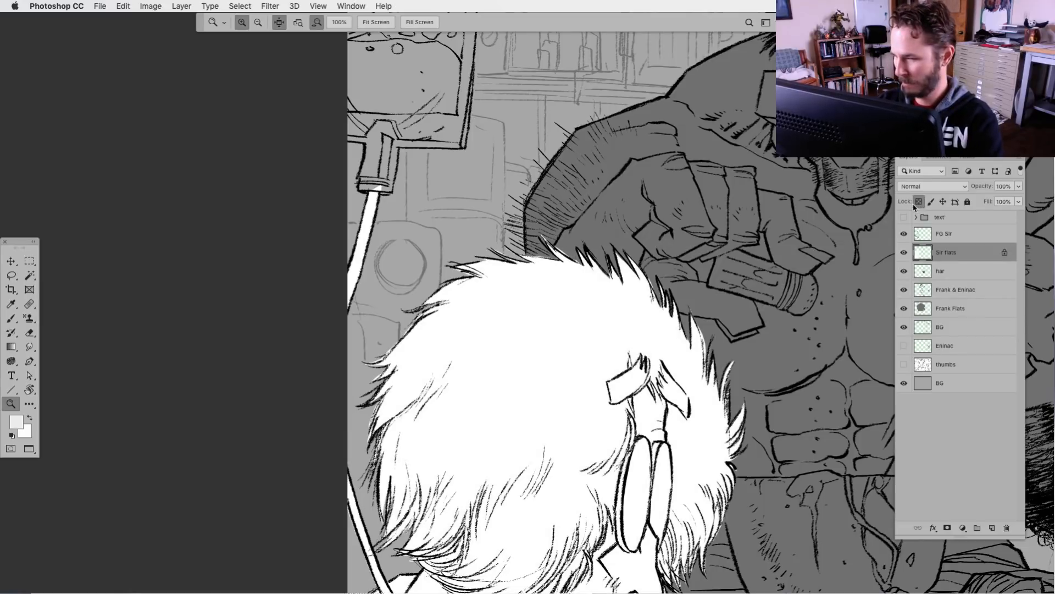
pyautogui.hotkey('alt', 'BackSpace')
pyautogui.press('b')
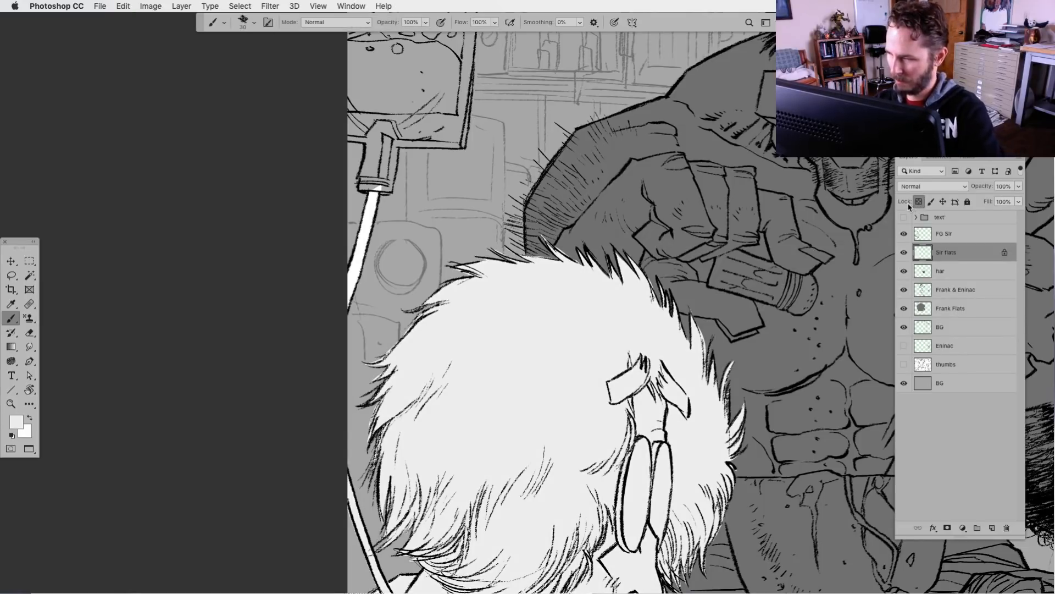
pyautogui.click(918, 202)
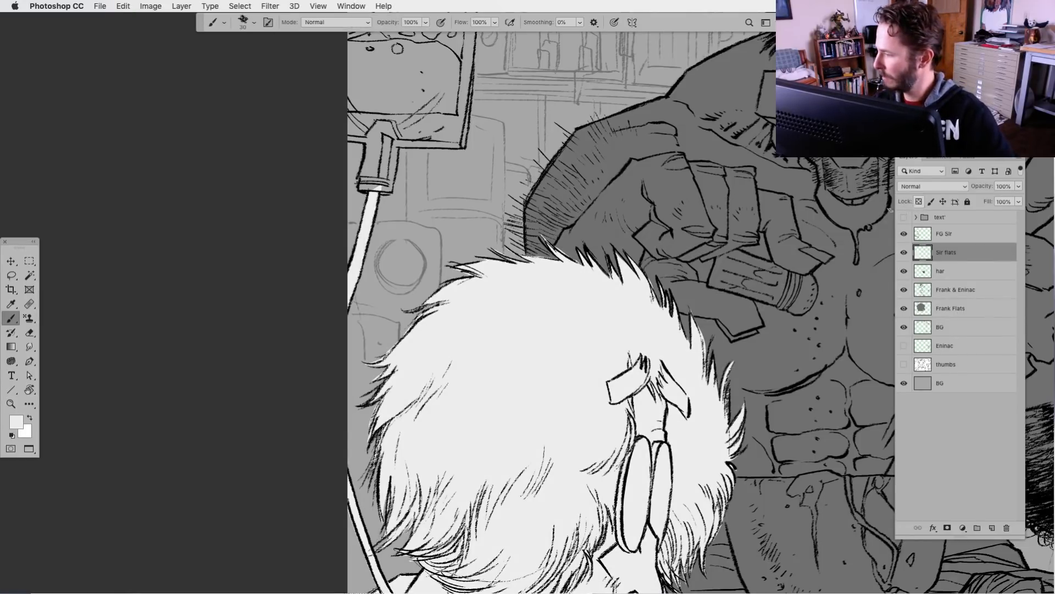
# Lasso the container's liquid, lower rim and nozzle on the Sir flats layer, fill them with light grey and deselect
pyautogui.moveTo(301, 350); pyautogui.dragTo(273, 465)
pyautogui.click(12, 275)
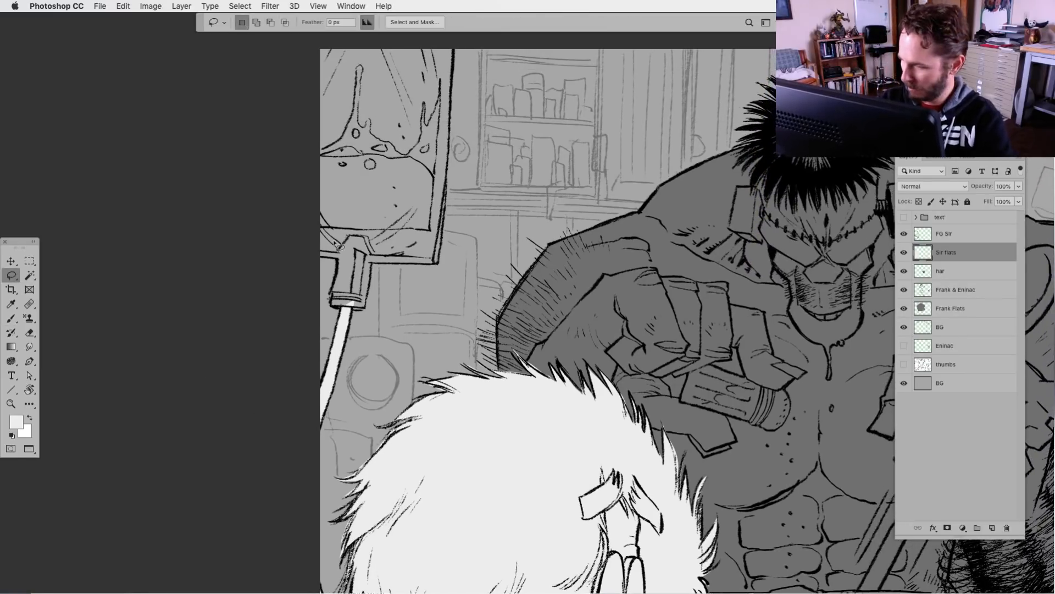
pyautogui.moveTo(309, 238)
pyautogui.mouseDown()
pyautogui.moveTo(417, 155)
pyautogui.moveTo(438, 215)
pyautogui.moveTo(438, 266)
pyautogui.moveTo(374, 267)
pyautogui.moveTo(359, 315)
pyautogui.moveTo(337, 301)
pyautogui.moveTo(330, 254)
pyautogui.mouseUp()
pyautogui.hotkey('alt', 'BackSpace')
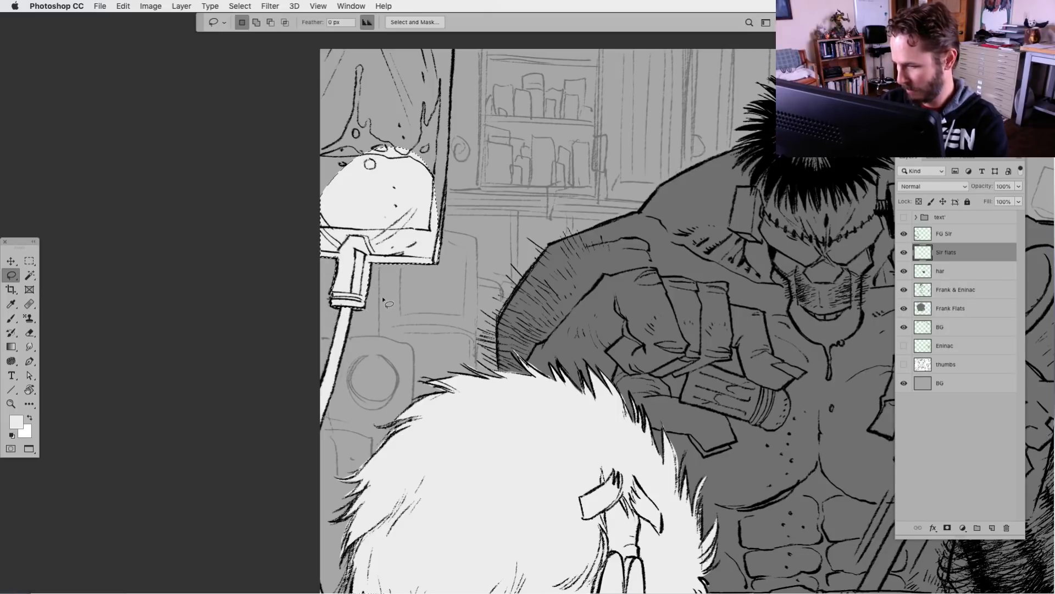
pyautogui.hotkey('ctrl', 'd')
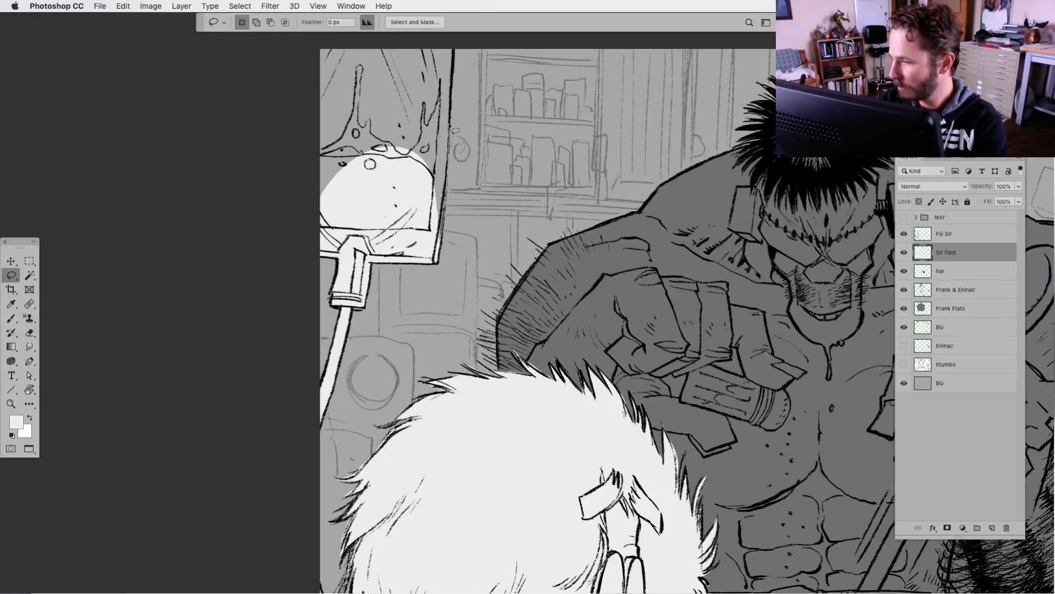
# Lasso the container's upper part on the Sir flats layer, fill it with light grey and deselect
pyautogui.moveTo(455, 58)
pyautogui.mouseDown()
pyautogui.moveTo(332, 40)
pyautogui.moveTo(325, 212)
pyautogui.mouseUp()
pyautogui.hotkey('alt', 'BackSpace')
pyautogui.hotkey('ctrl', 'd')
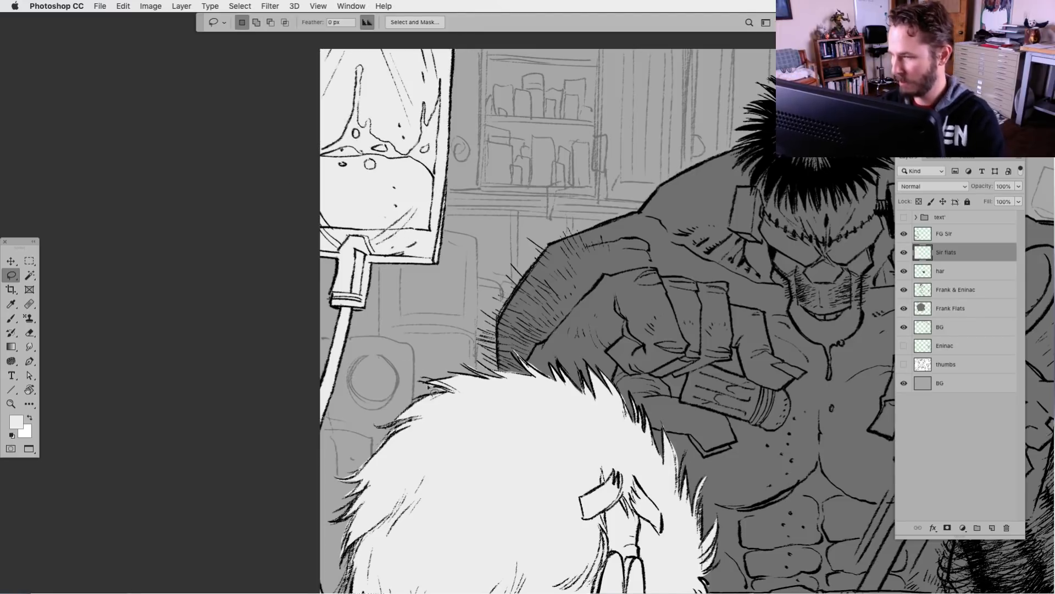
pyautogui.moveTo(517, 512); pyautogui.dragTo(472, 495)
pyautogui.hotkey('ctrl', '-')
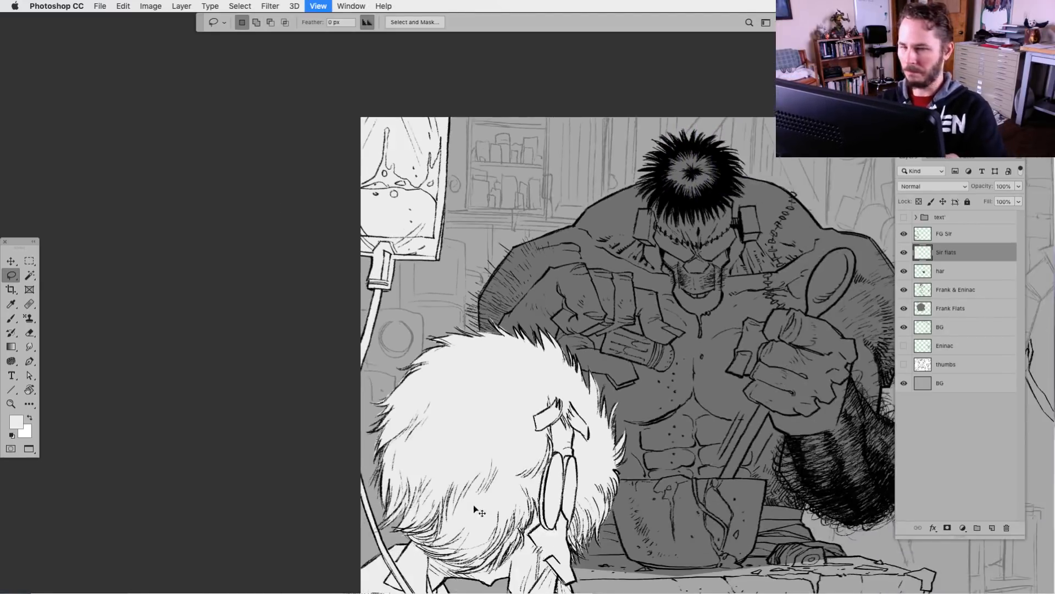
pyautogui.moveTo(597, 528); pyautogui.dragTo(502, 501)
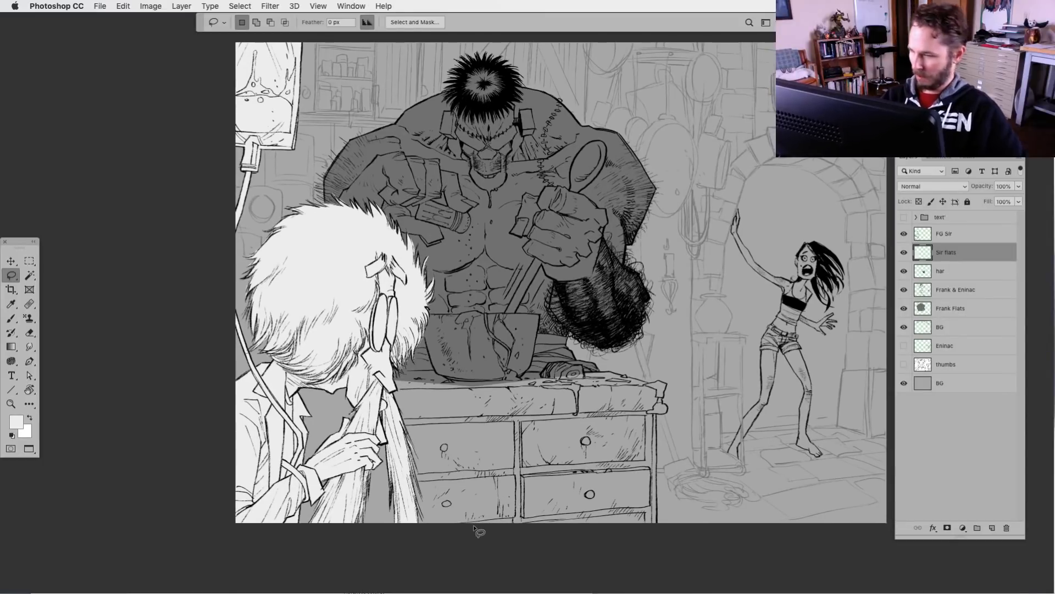
pyautogui.moveTo(501, 460); pyautogui.dragTo(474, 469)
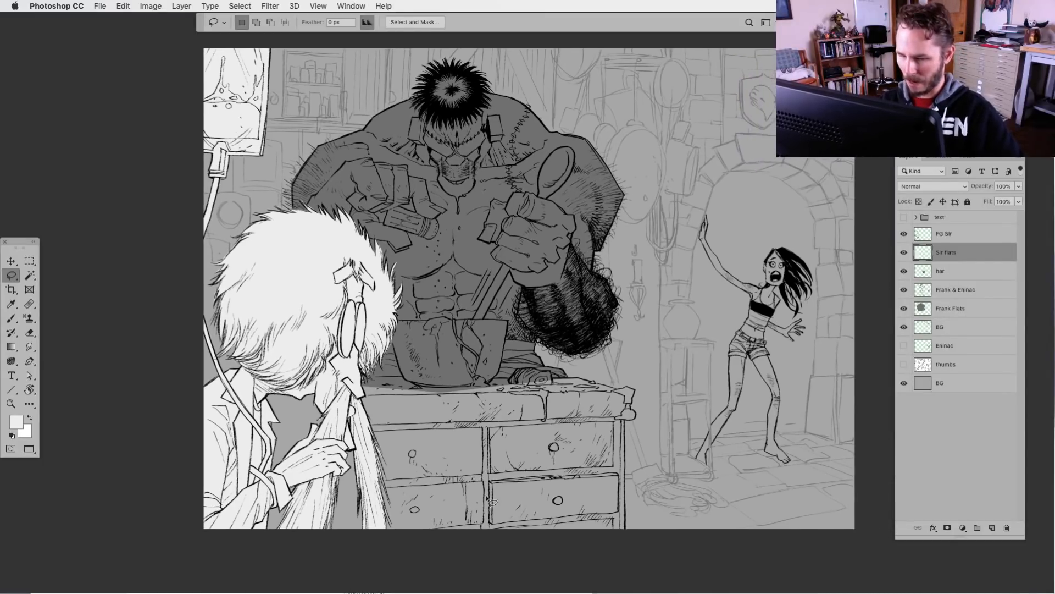
pyautogui.click(29, 261)
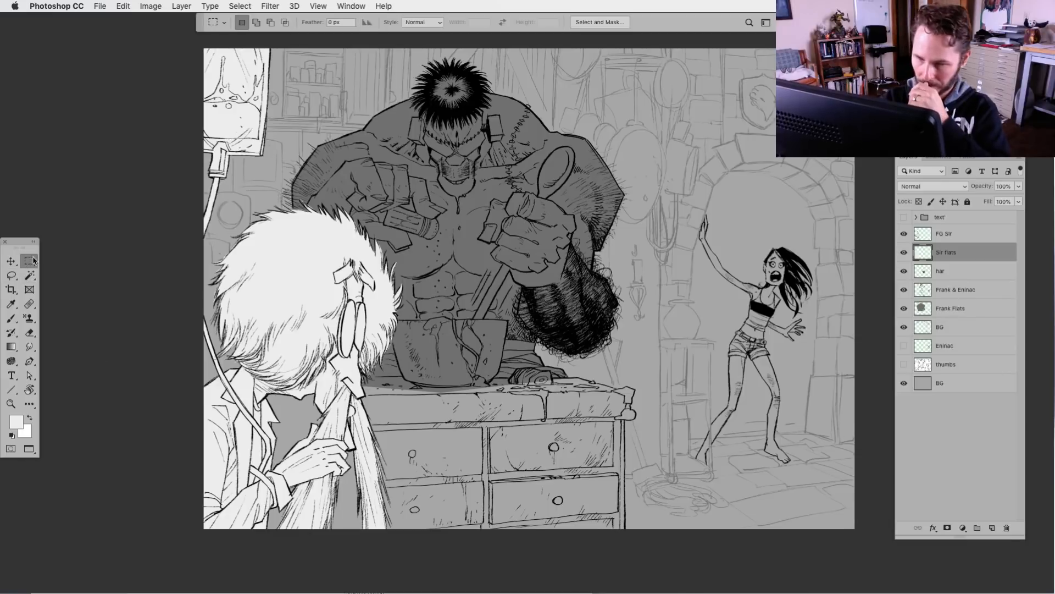
pyautogui.moveTo(184, 41); pyautogui.dragTo(211, 572)
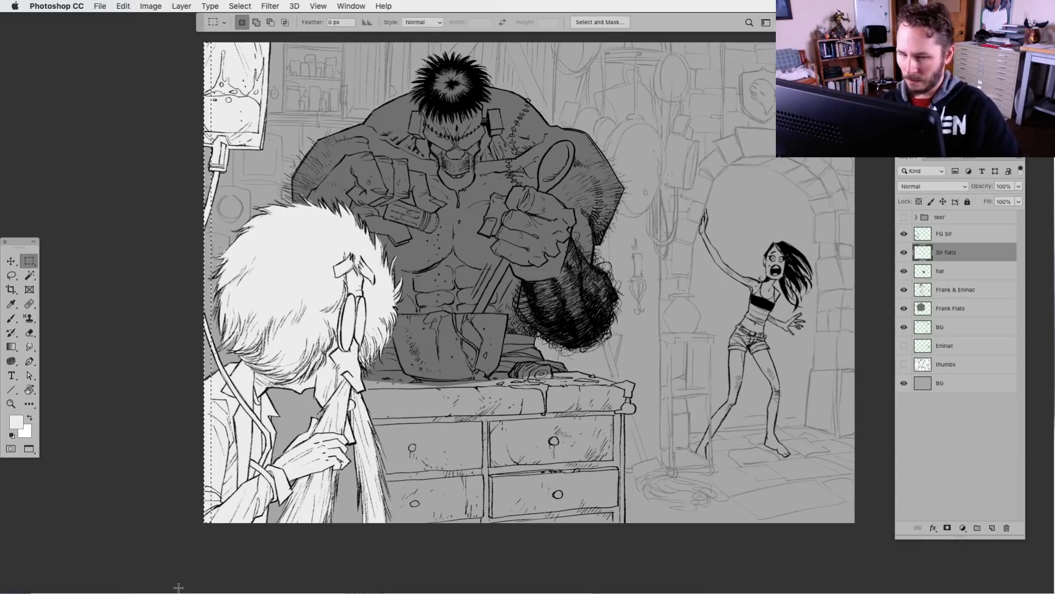
pyautogui.press('super+d')
pyautogui.moveTo(509, 456); pyautogui.dragTo(484, 489)
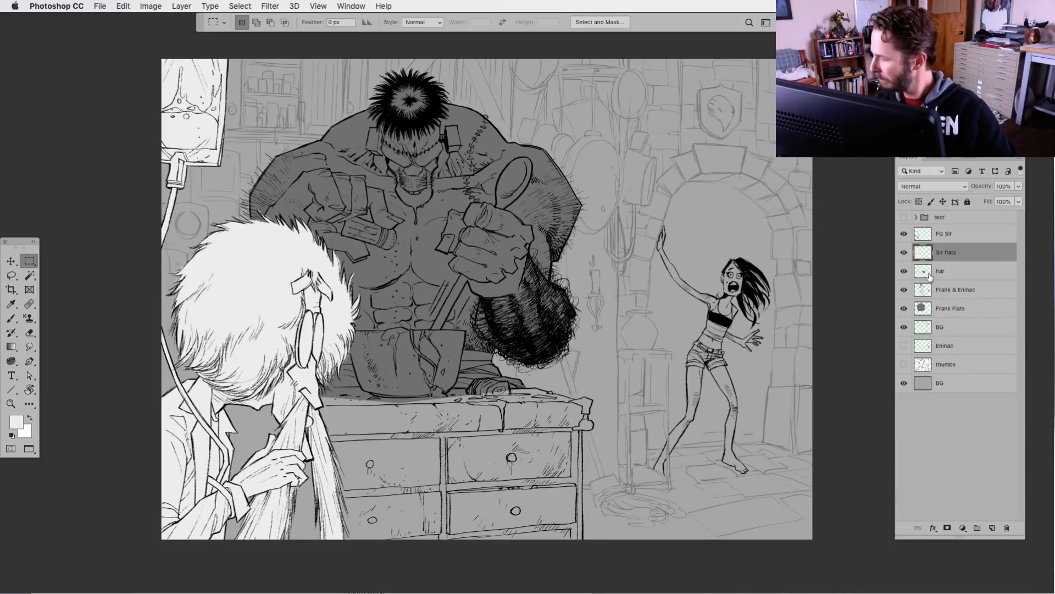
# Add a new layer directly above Frank Flats and name it "counter"
pyautogui.click(929, 308)
pyautogui.press('super+equal')
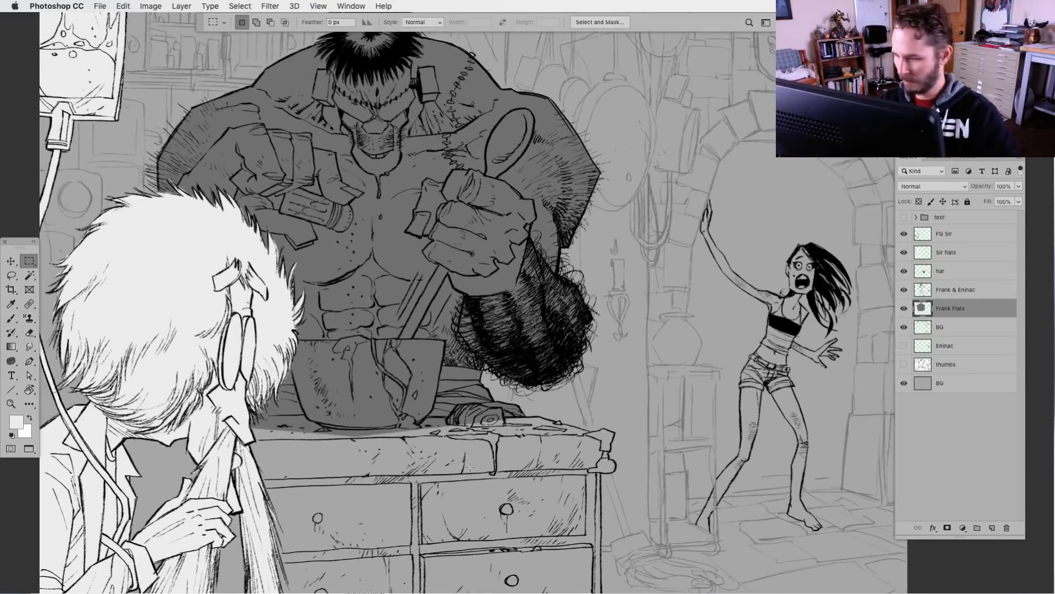
pyautogui.scroll(-3, 470, 466)
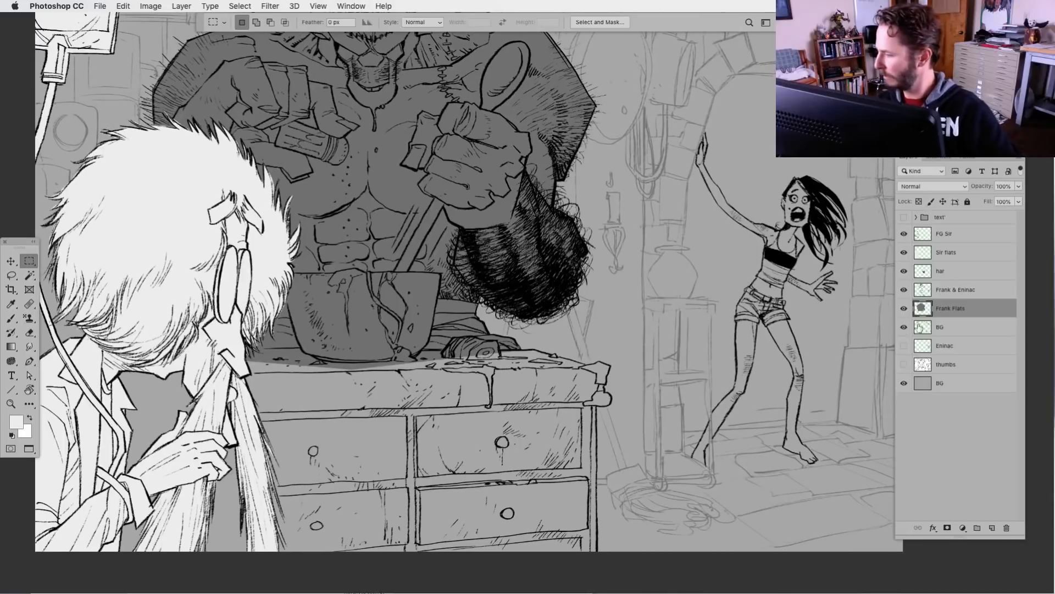
pyautogui.click(992, 528)
pyautogui.doubleClick(946, 310)
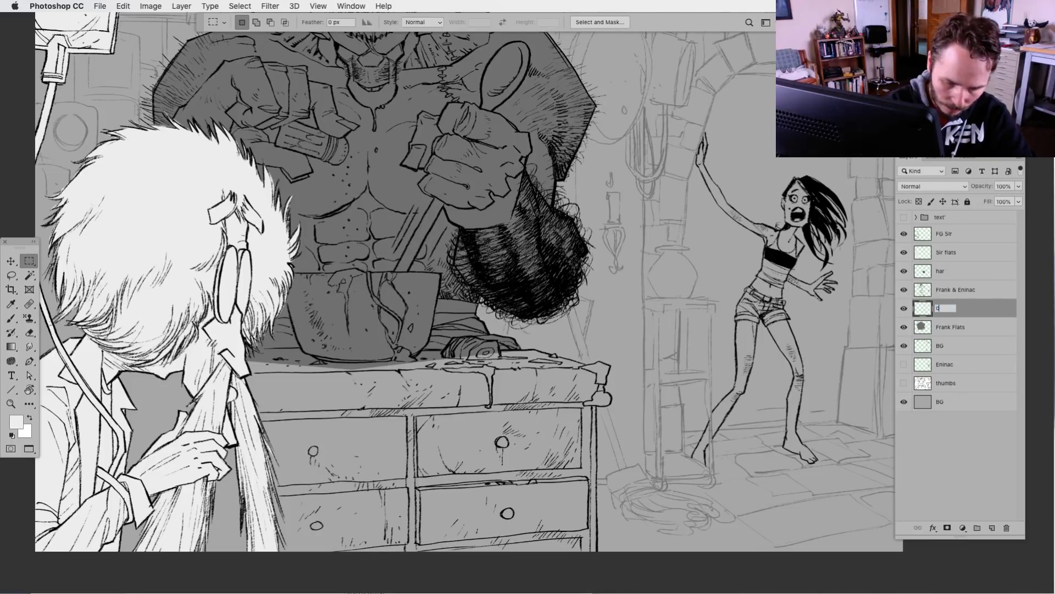
pyautogui.write('ounter')
pyautogui.press('Return')
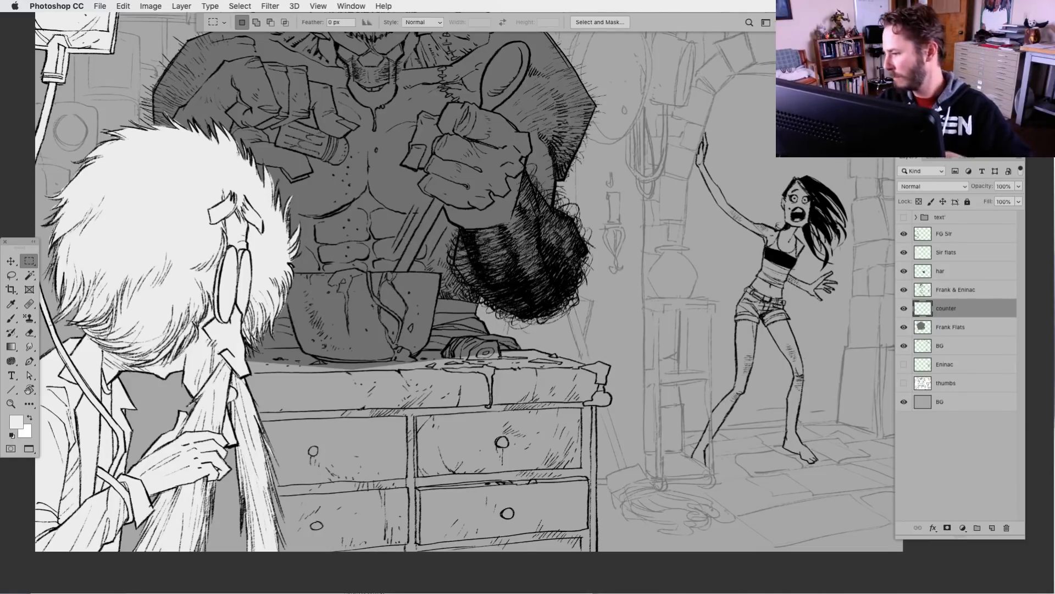
# On the counter layer, start a Polygonal Lasso outline along the cracked bowl's rim and down its far side to the countertop
pyautogui.click(11, 276)
pyautogui.moveTo(288, 425); pyautogui.dragTo(385, 408)
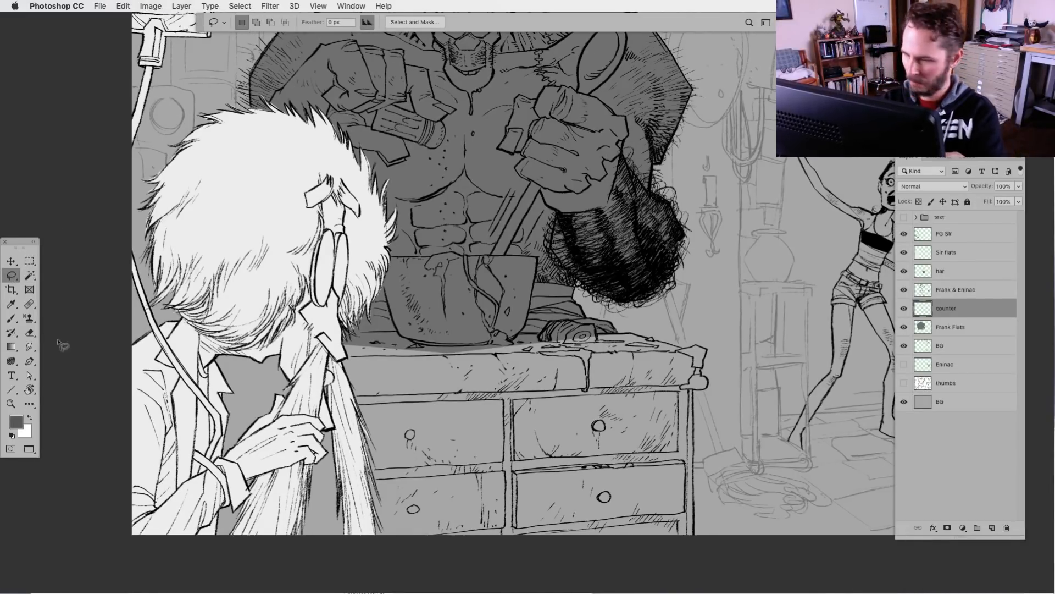
pyautogui.press('super+plus')
pyautogui.moveTo(359, 420); pyautogui.dragTo(450, 460)
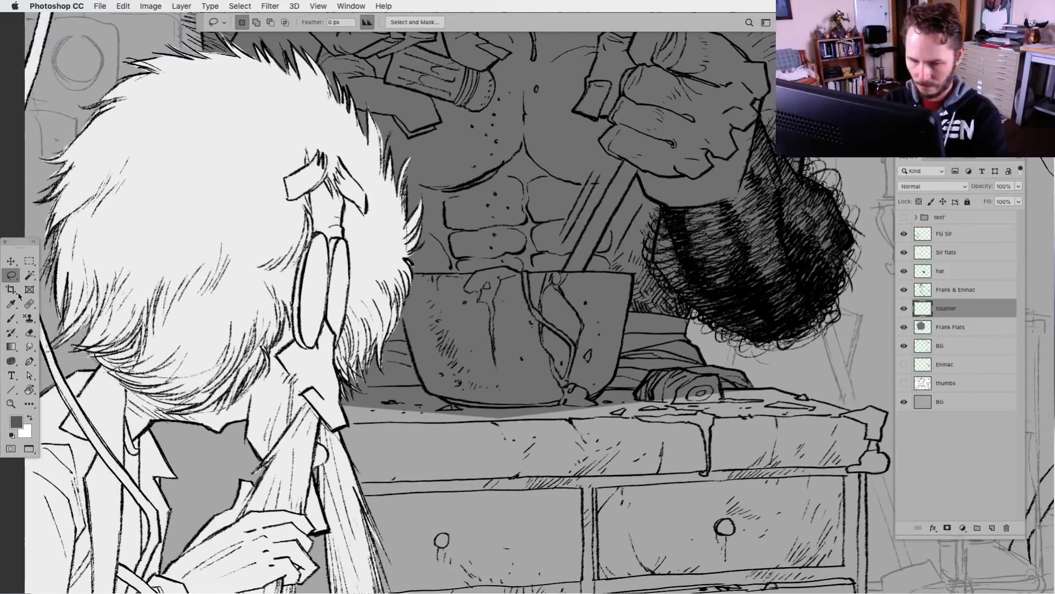
pyautogui.moveTo(11, 275); pyautogui.dragTo(55, 287)
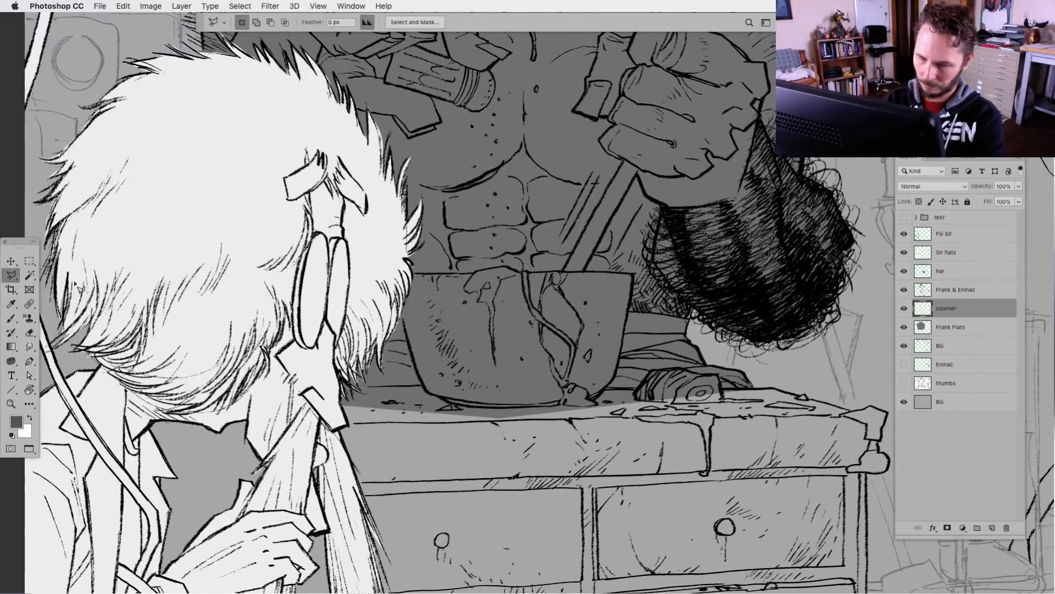
pyautogui.click(411, 273)
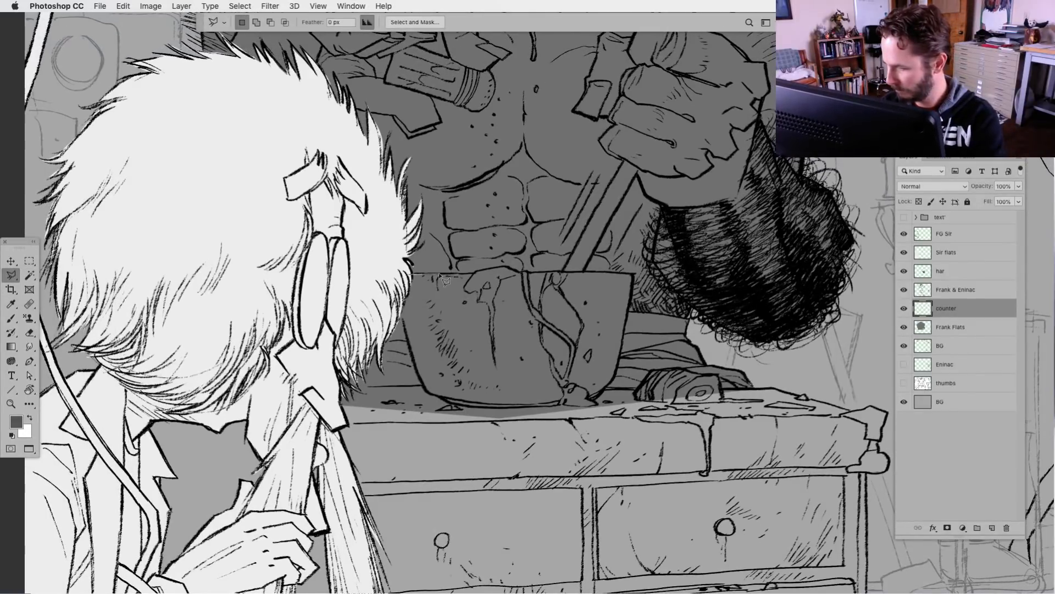
pyautogui.click(507, 268)
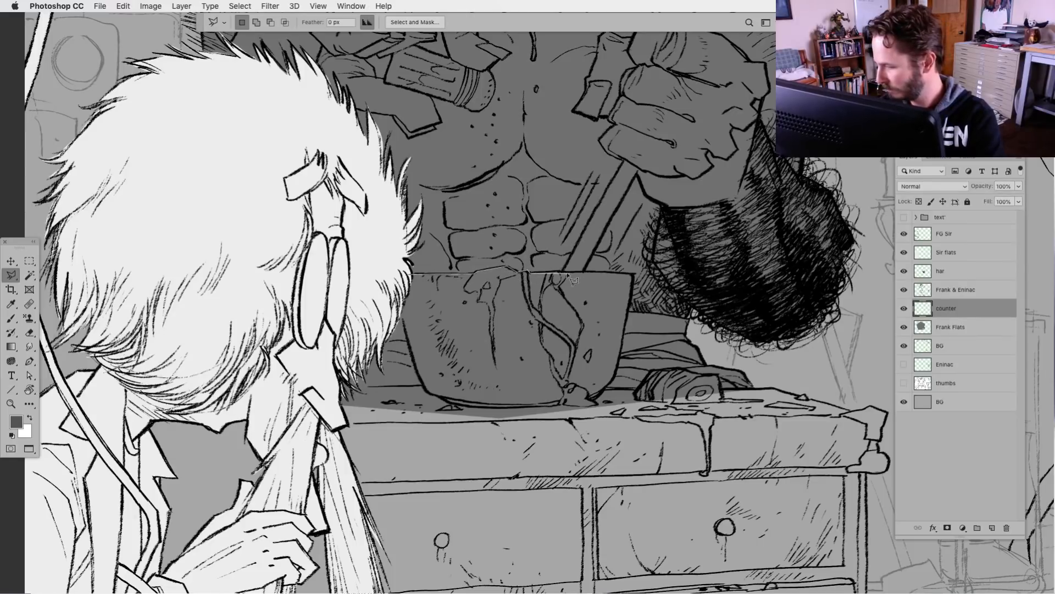
pyautogui.click(634, 274)
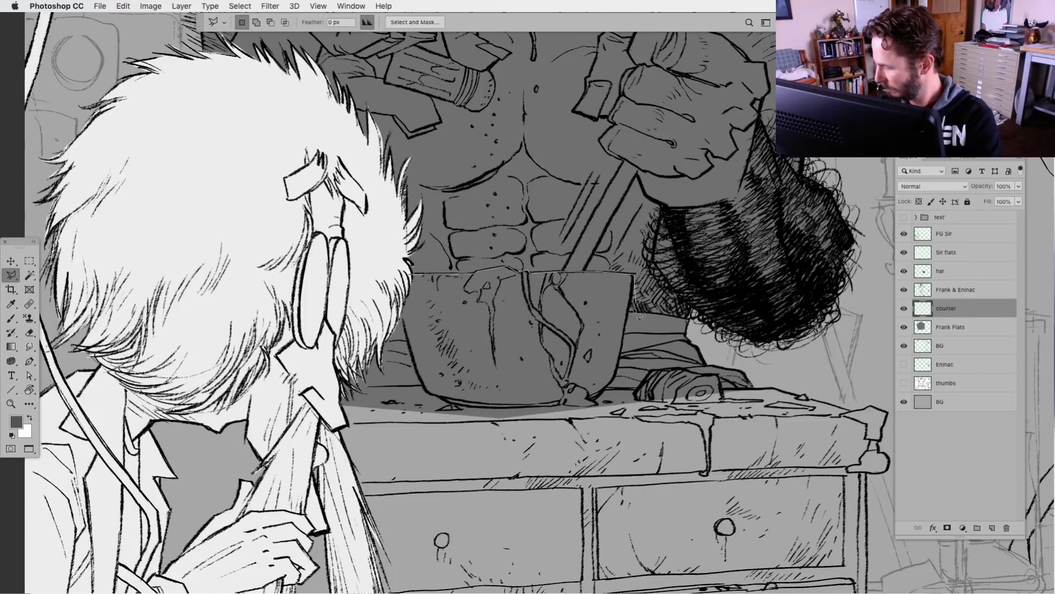
pyautogui.click(605, 389)
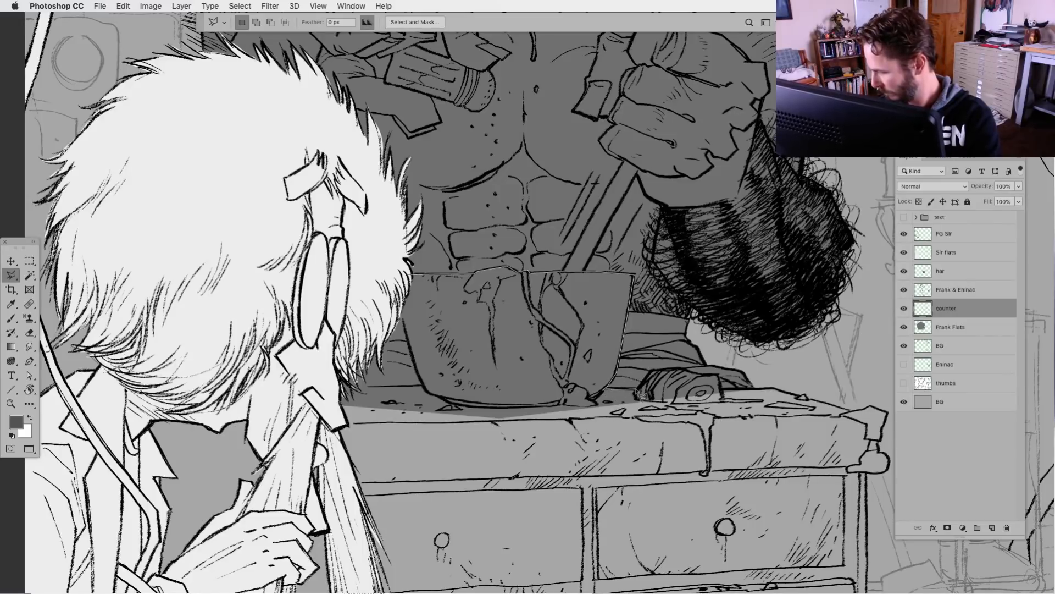
# Continue the polygonal outline over the round log-like object, along the countertop's back edge and around its ornate corner
pyautogui.click(636, 389)
pyautogui.click(652, 371)
pyautogui.click(681, 367)
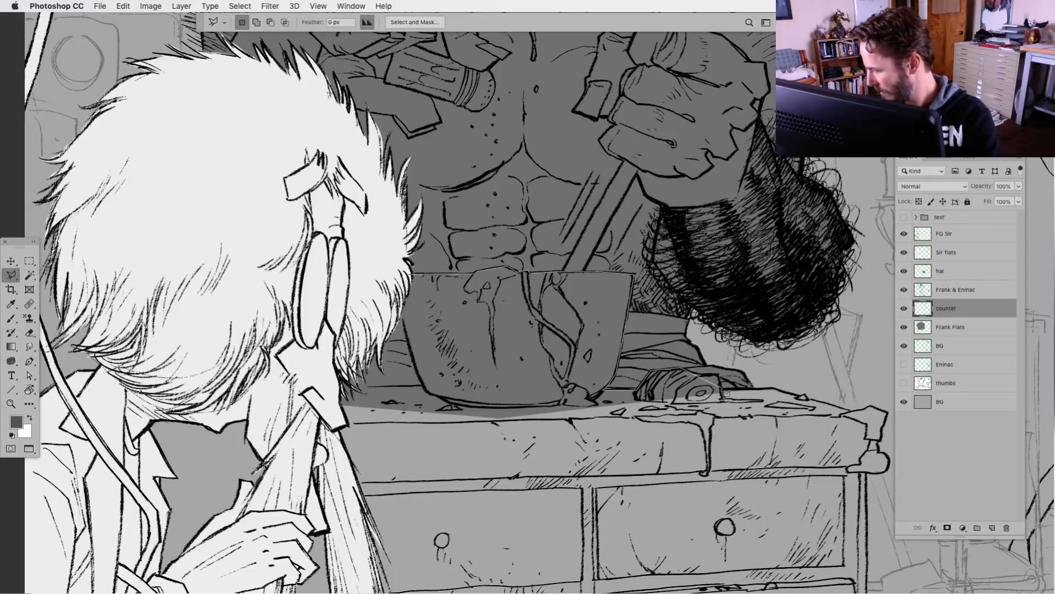
pyautogui.click(700, 373)
pyautogui.click(719, 376)
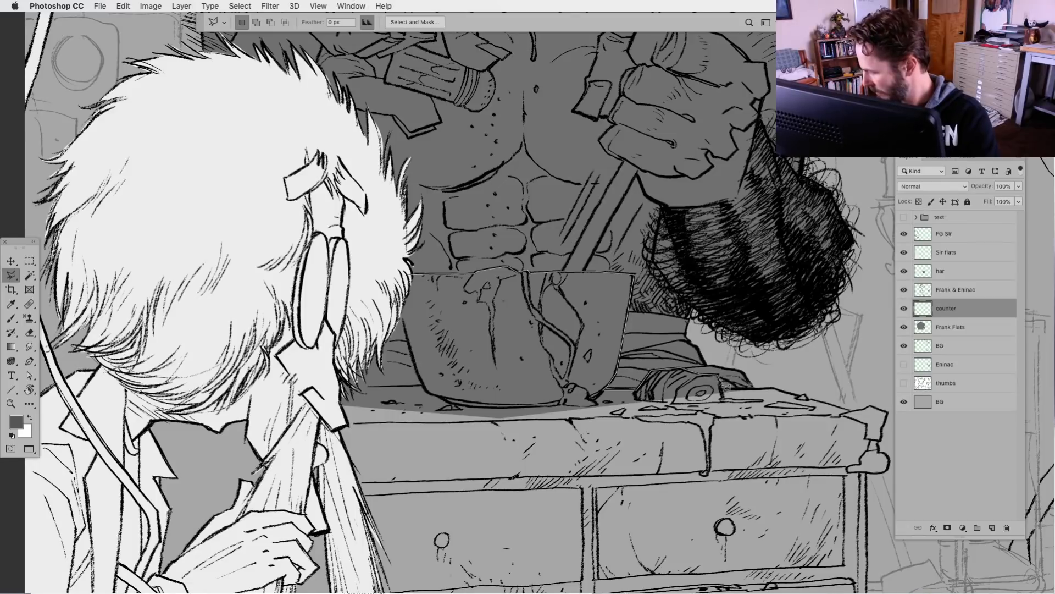
pyautogui.click(721, 389)
pyautogui.click(775, 389)
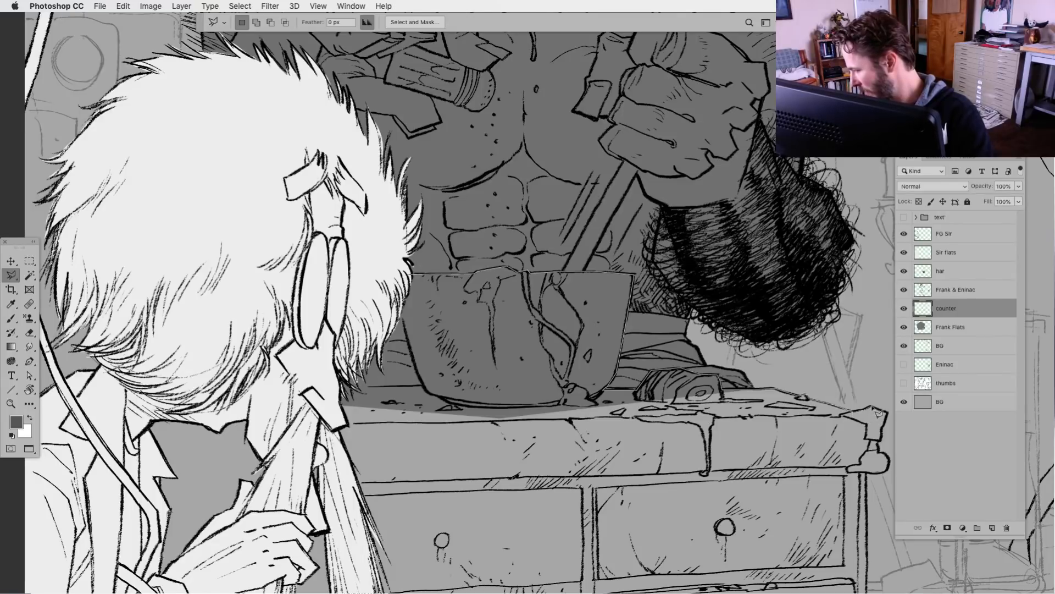
pyautogui.click(873, 407)
pyautogui.click(888, 413)
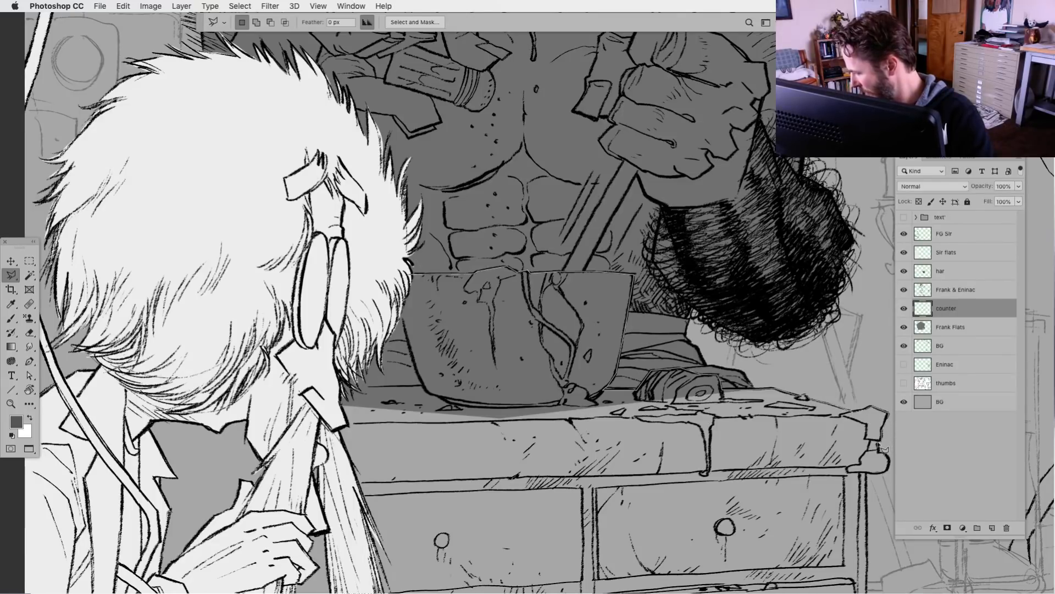
pyautogui.click(878, 444)
pyautogui.click(880, 452)
pyautogui.click(887, 455)
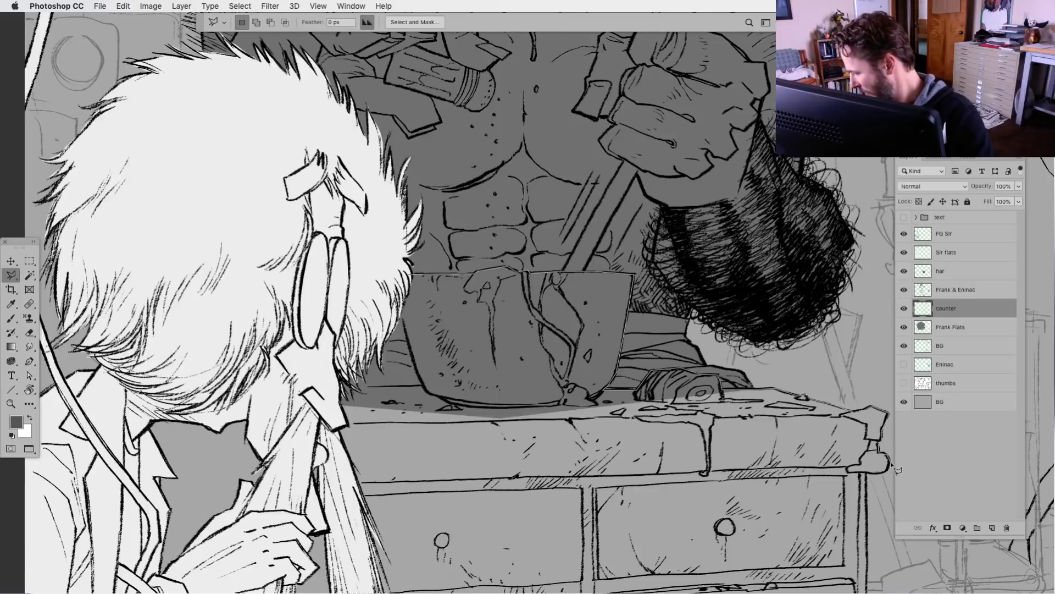
pyautogui.click(891, 467)
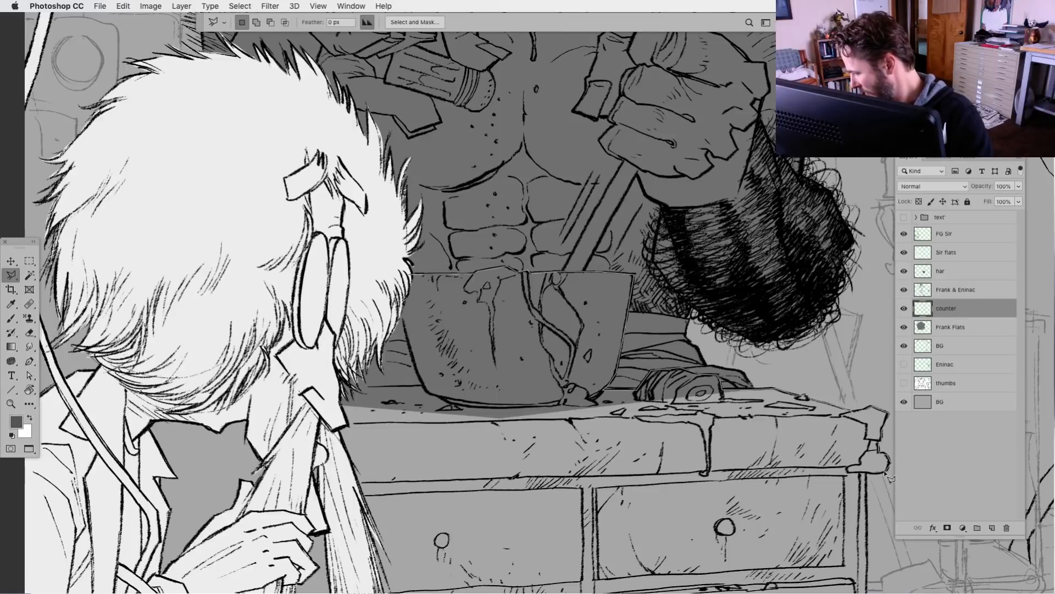
# Close the outline across the upper drawers, behind the white-haired figure and up the bowl's near side, fill it with dark grey and deselect
pyautogui.click(530, 526)
pyautogui.click(124, 499)
pyautogui.click(306, 366)
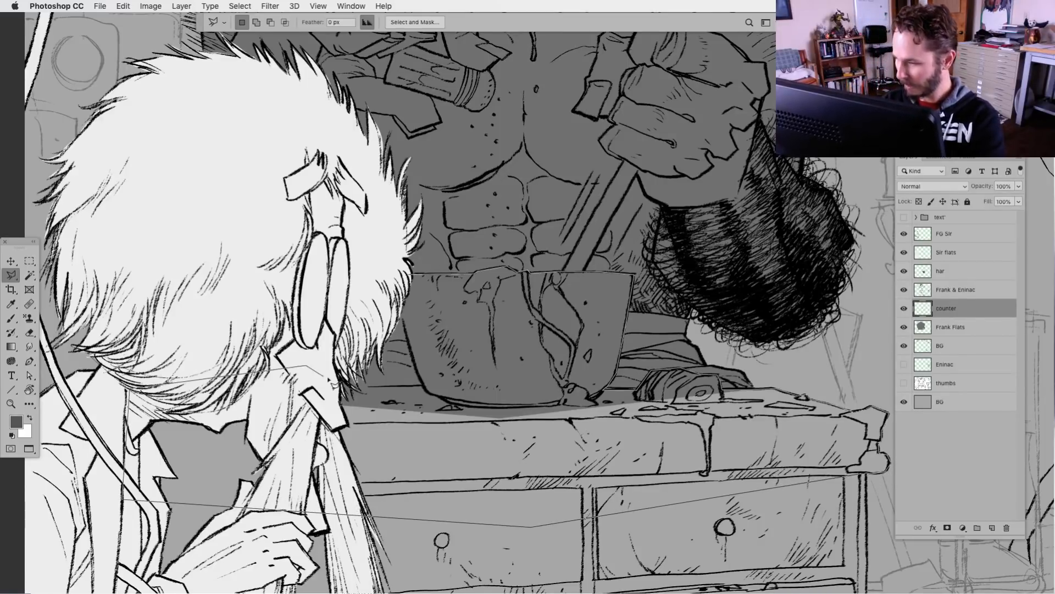
pyautogui.click(313, 387)
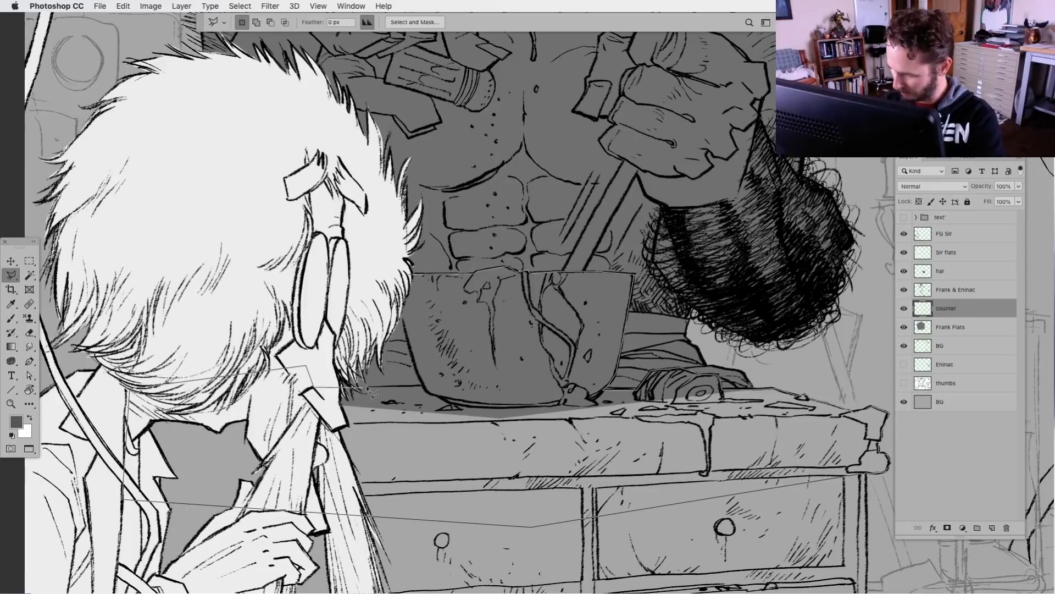
pyautogui.click(423, 385)
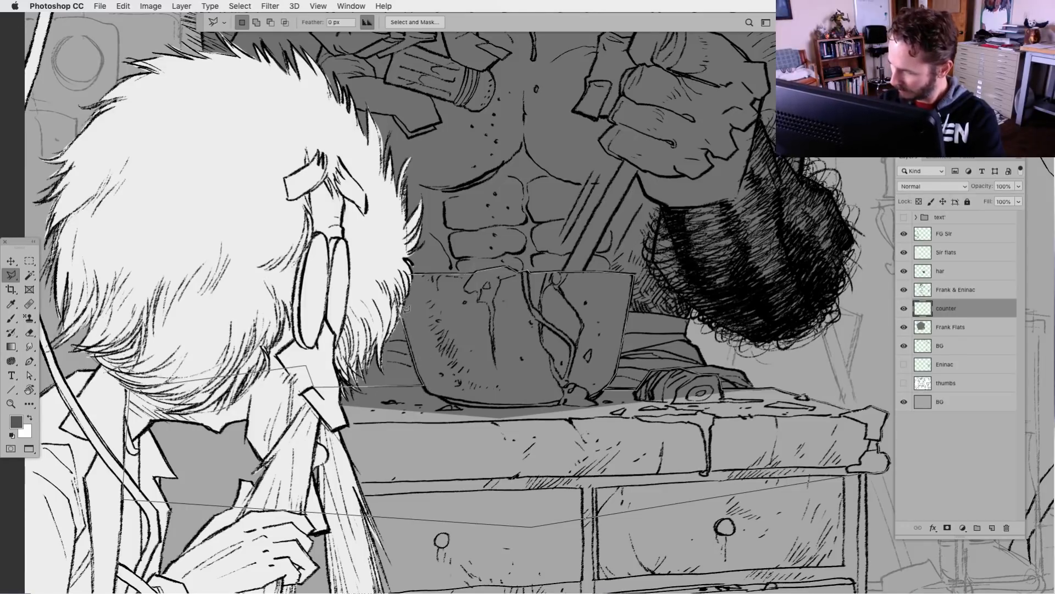
pyautogui.click(412, 274)
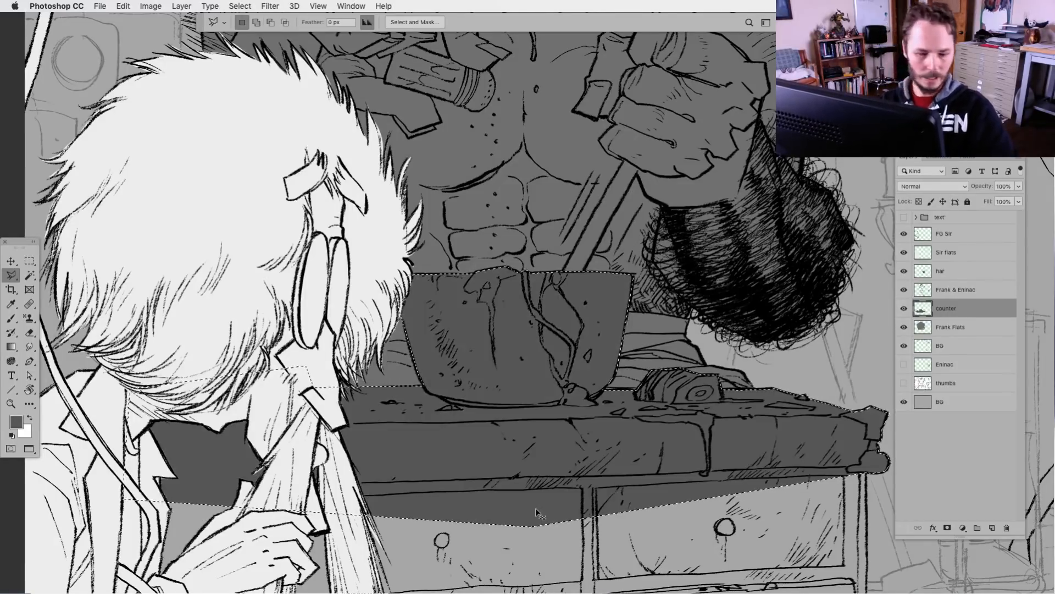
pyautogui.press('super+d')
# Outline the drawers nearest the white-haired figure and the gap behind his arm with the Polygonal Lasso, fill with dark grey and deselect
pyautogui.moveTo(525, 474); pyautogui.dragTo(442, 323)
pyautogui.moveTo(454, 486); pyautogui.dragTo(532, 446)
pyautogui.click(219, 292)
pyautogui.click(137, 293)
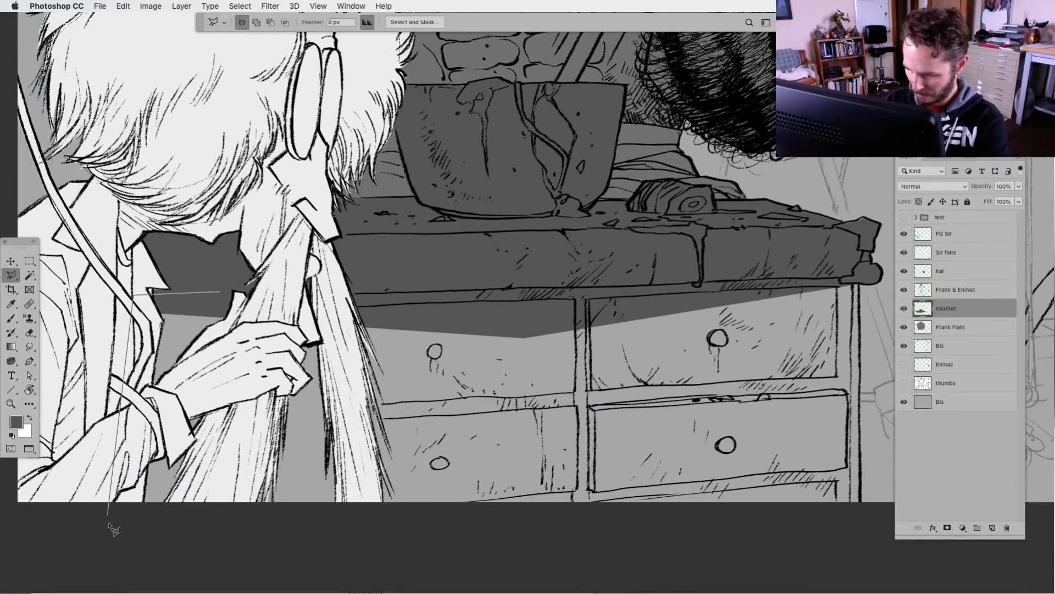
pyautogui.click(113, 525)
pyautogui.click(525, 522)
pyautogui.doubleClick(536, 297)
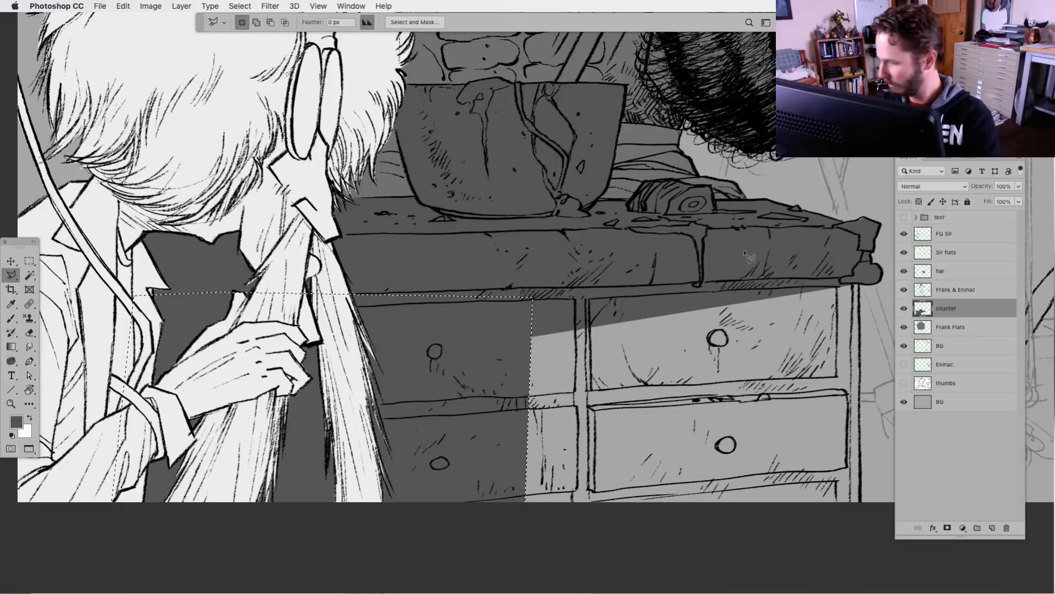
pyautogui.press('super+d')
# Outline the remaining drawers up to the cabinet's outer edge with the Polygonal Lasso, fill them with dark grey and deselect
pyautogui.click(861, 318)
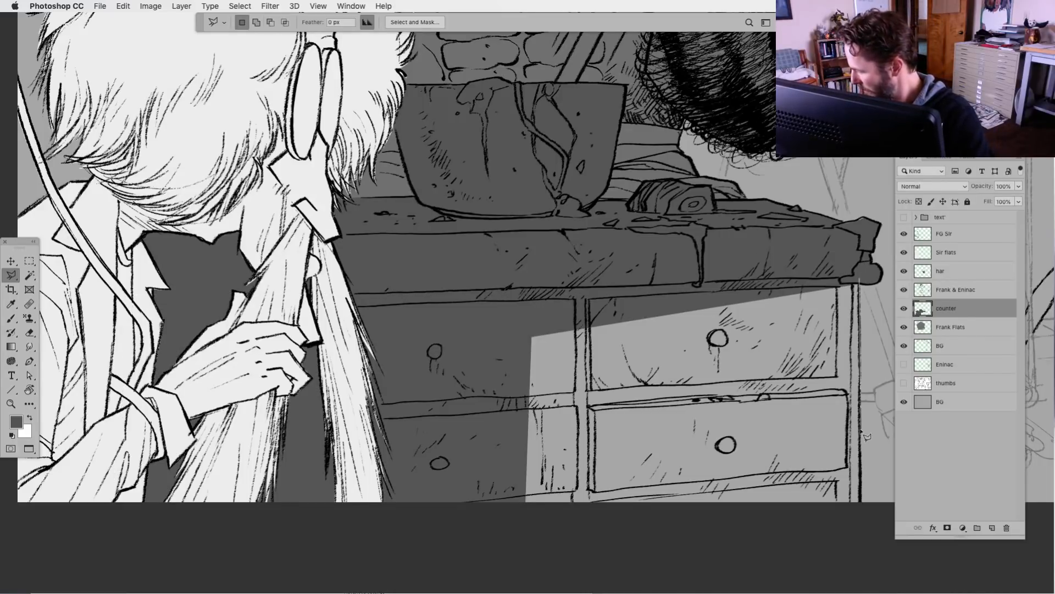
pyautogui.click(860, 518)
pyautogui.click(465, 550)
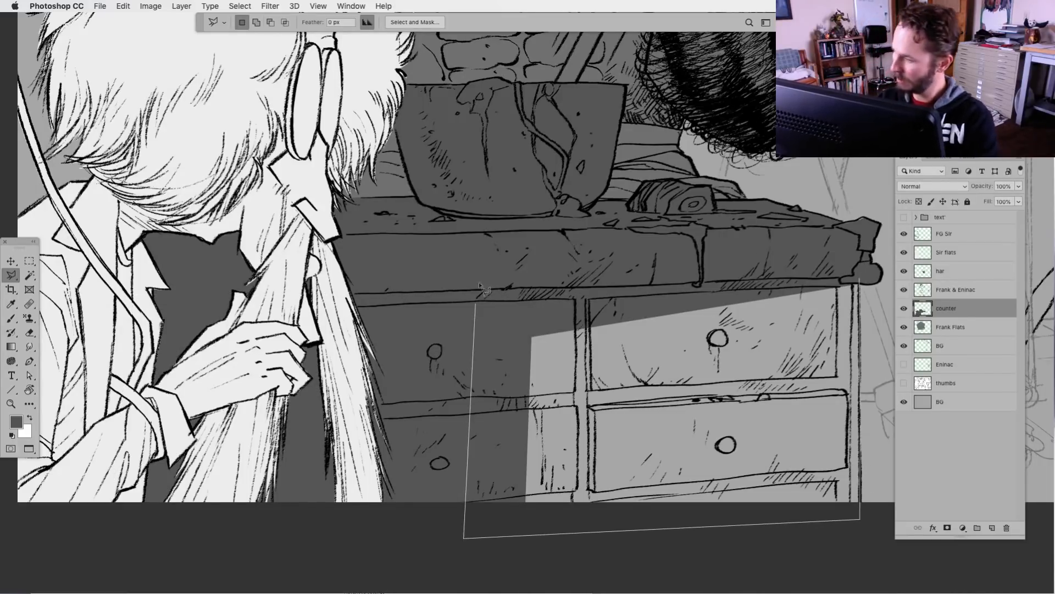
pyautogui.click(486, 268)
pyautogui.doubleClick(736, 248)
pyautogui.hotkey('alt', 'BackSpace')
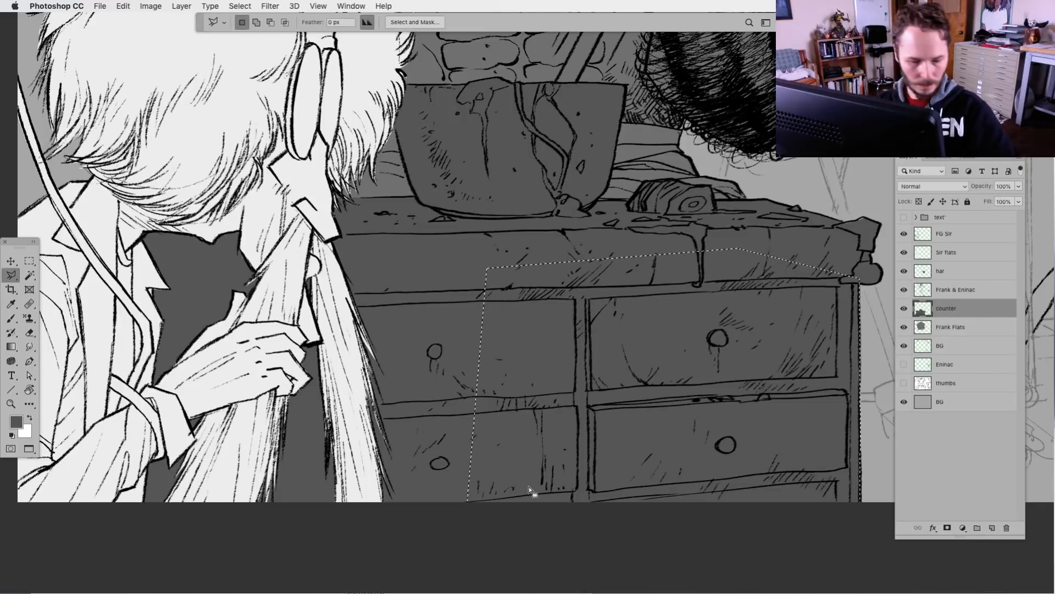
pyautogui.press('super+d')
pyautogui.press('super+minus')
pyautogui.press('super+minus')
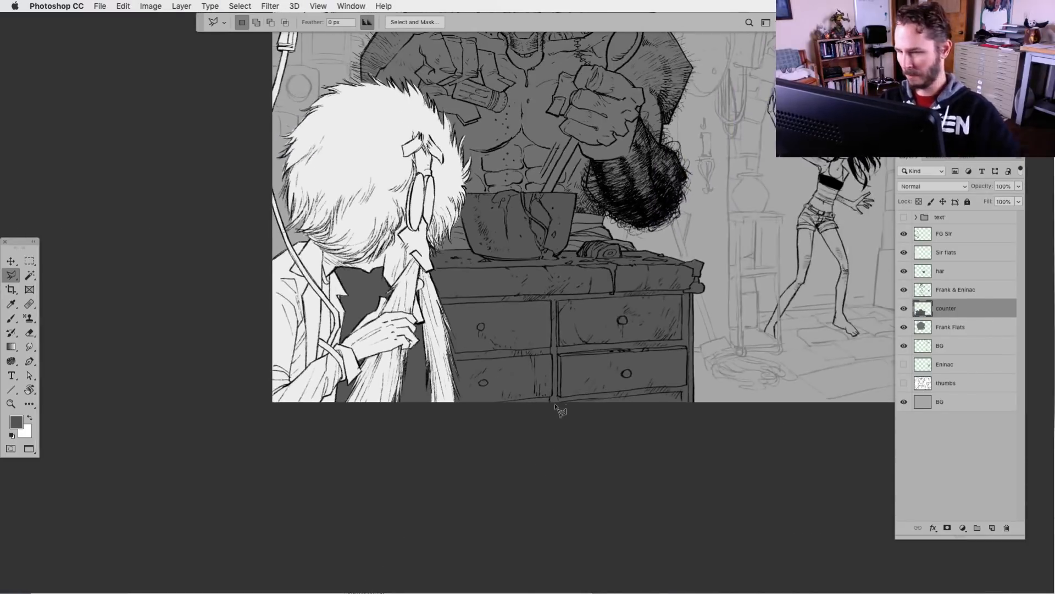
pyautogui.moveTo(559, 406); pyautogui.dragTo(540, 472)
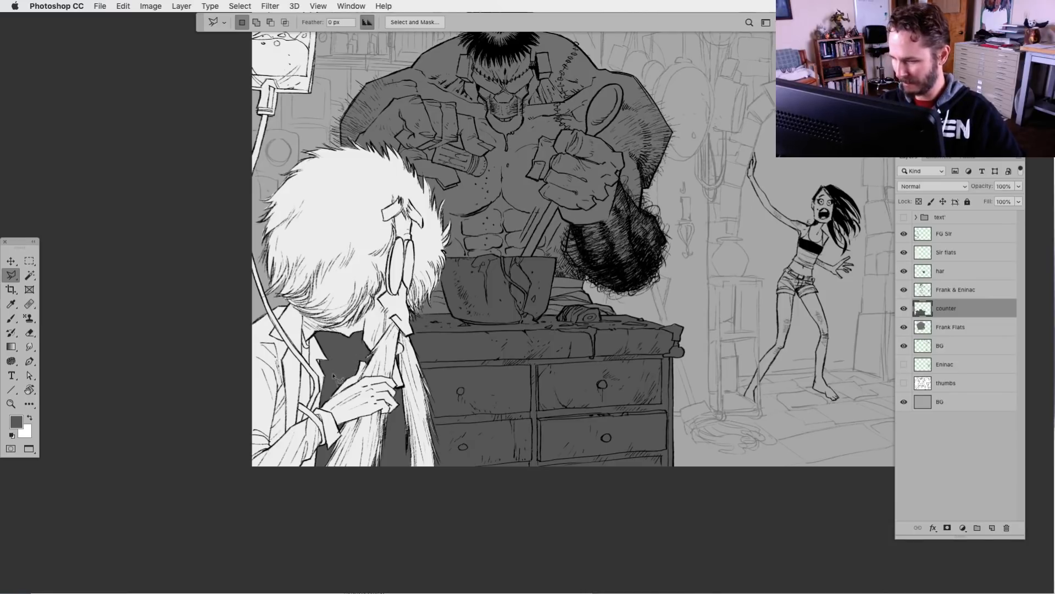
# Outline the spoon handle between the monster's fist and the bowl with the Polygonal Lasso, fill it with dark grey and deselect
pyautogui.moveTo(444, 452); pyautogui.dragTo(428, 466)
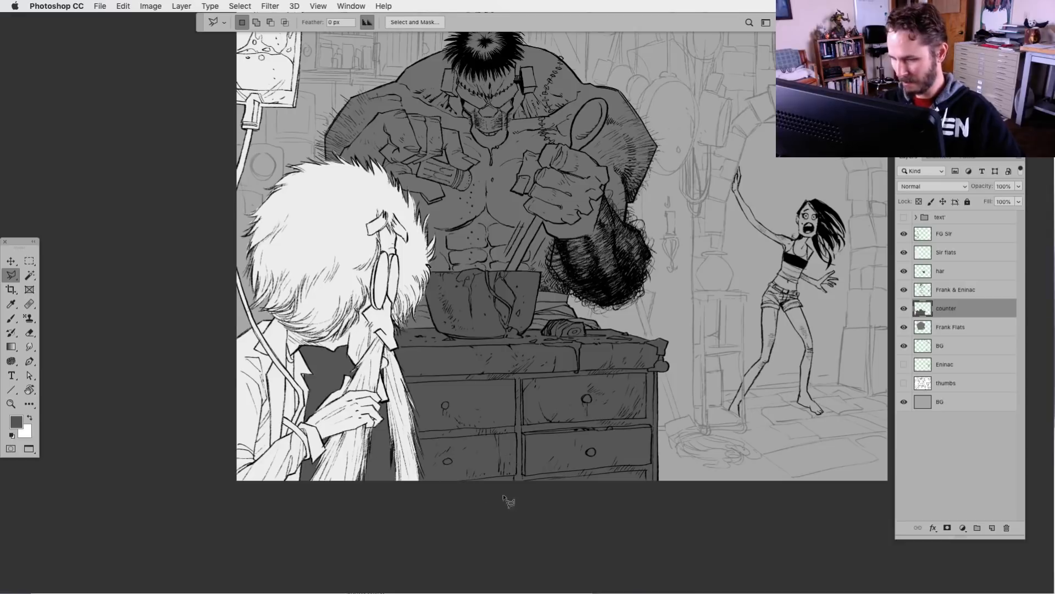
pyautogui.scroll(3, 502, 469)
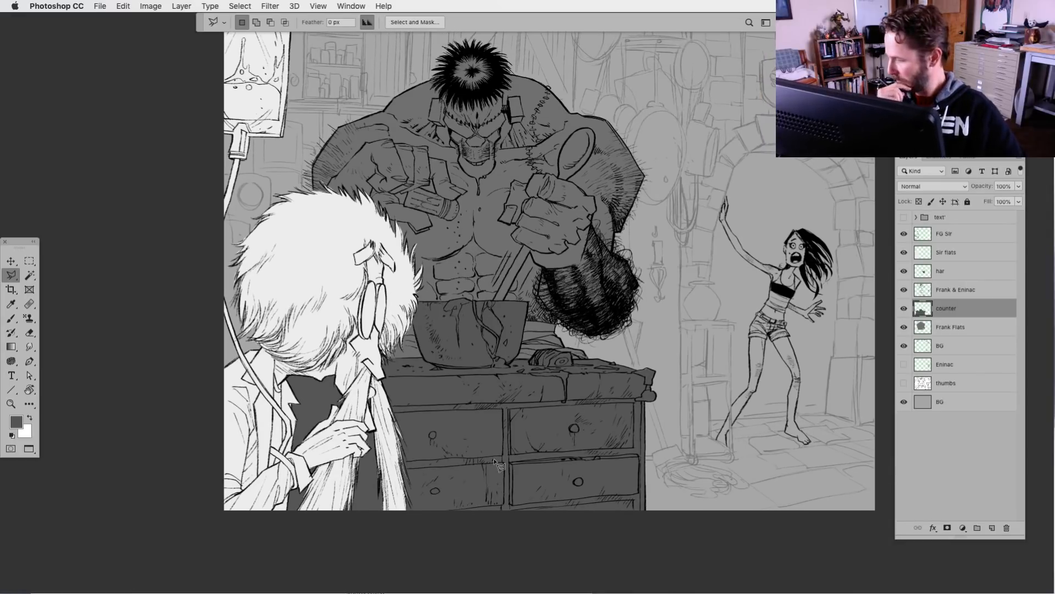
pyautogui.moveTo(532, 448); pyautogui.dragTo(451, 485)
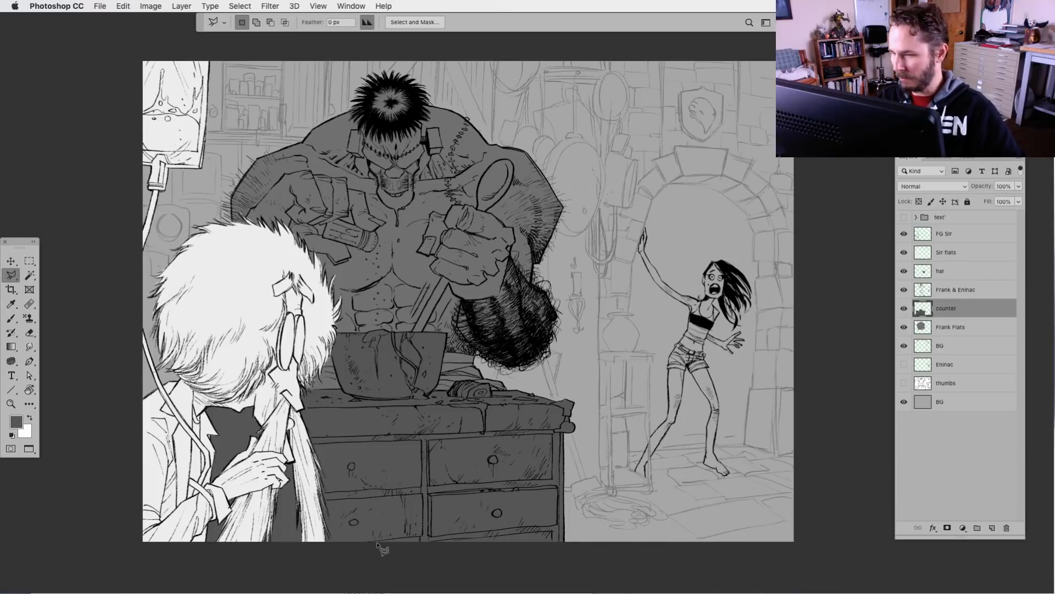
pyautogui.press('super+plus')
pyautogui.press('super+plus')
pyautogui.moveTo(392, 385); pyautogui.dragTo(512, 395)
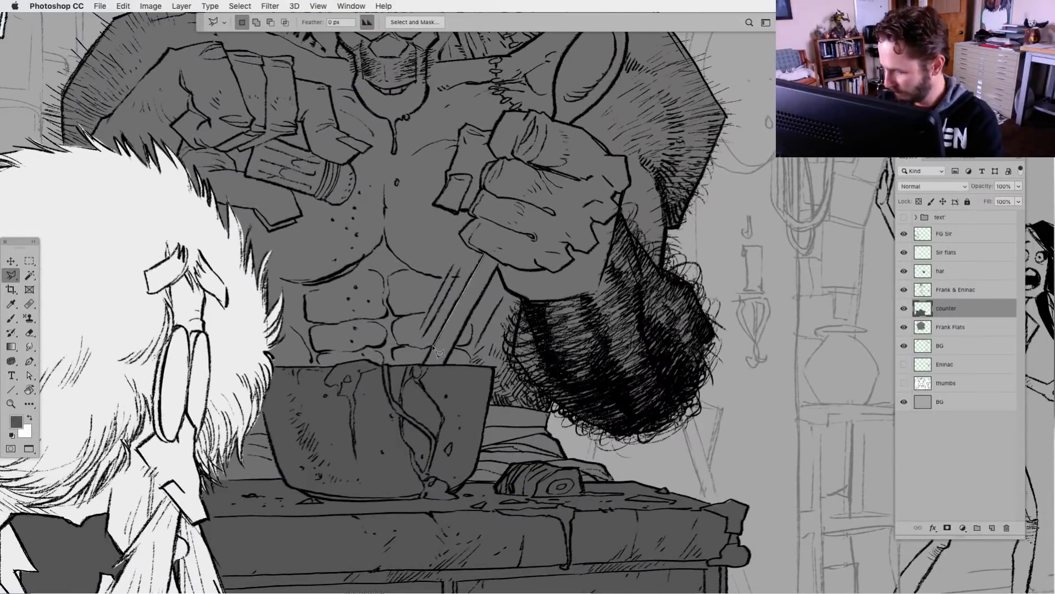
pyautogui.click(416, 376)
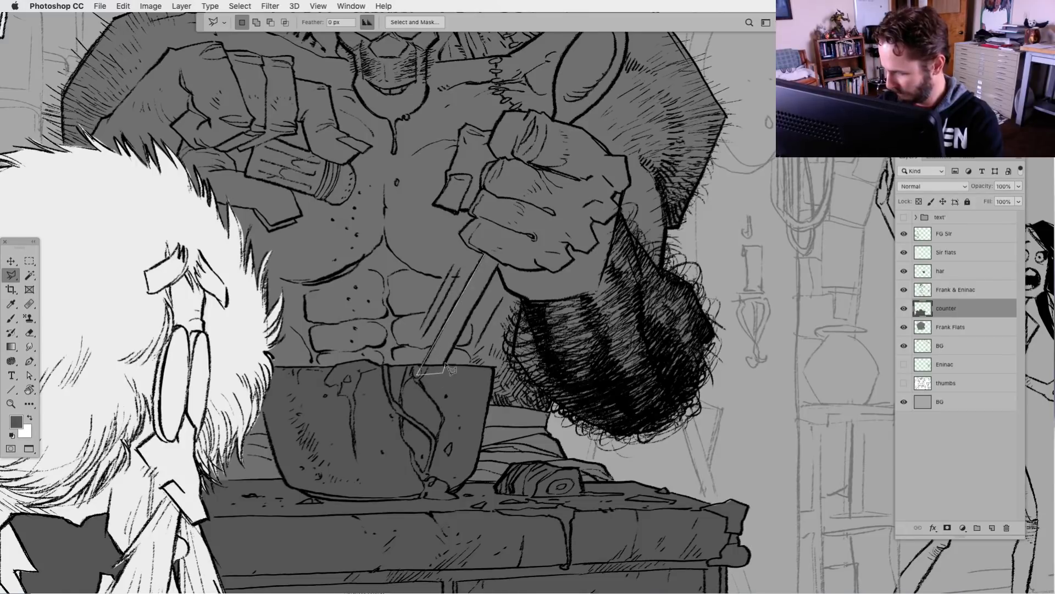
pyautogui.click(444, 368)
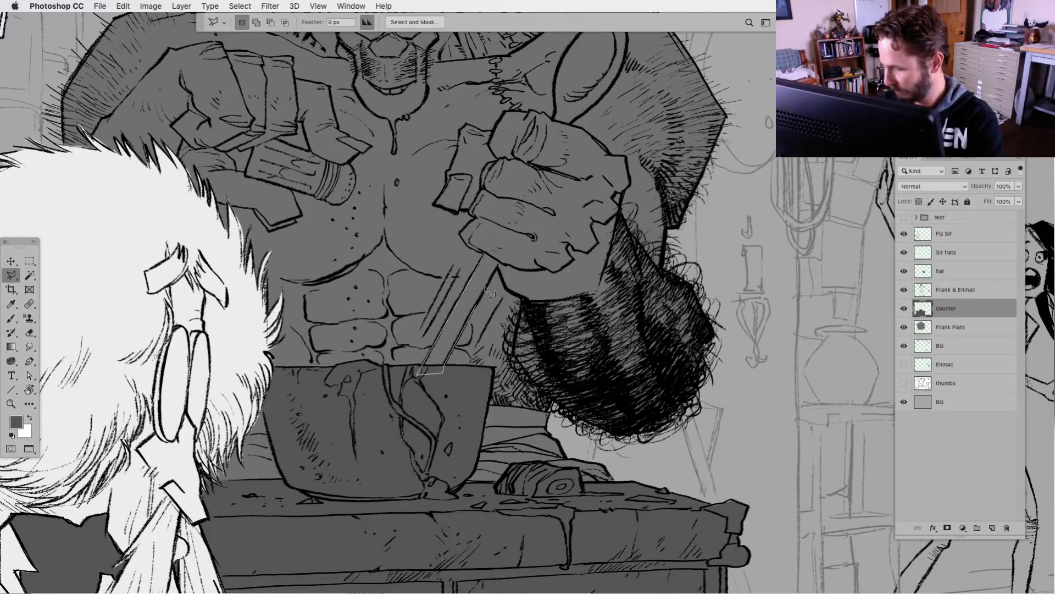
pyautogui.click(486, 253)
pyautogui.hotkey('alt', 'BackSpace')
pyautogui.moveTo(541, 213); pyautogui.dragTo(451, 388)
pyautogui.press('super+d')
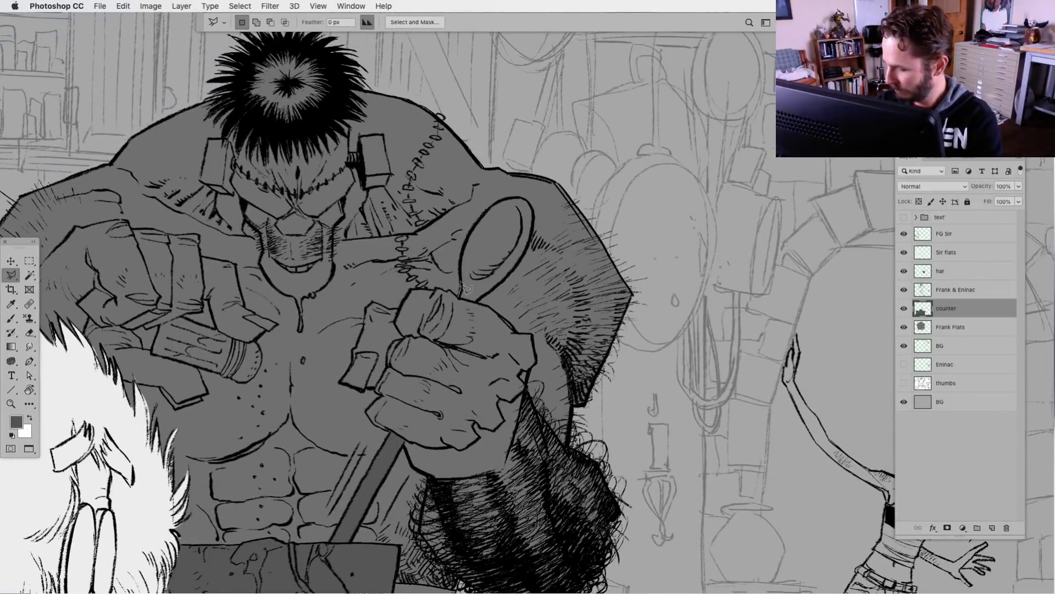
# Outline the spoon's oval head above the monster's fist, fill it with dark grey and deselect
pyautogui.moveTo(460, 294)
pyautogui.mouseDown()
pyautogui.moveTo(477, 219)
pyautogui.moveTo(523, 199)
pyautogui.moveTo(536, 242)
pyautogui.moveTo(527, 264)
pyautogui.moveTo(483, 300)
pyautogui.moveTo(462, 299)
pyautogui.mouseUp()
pyautogui.hotkey('alt', 'BackSpace')
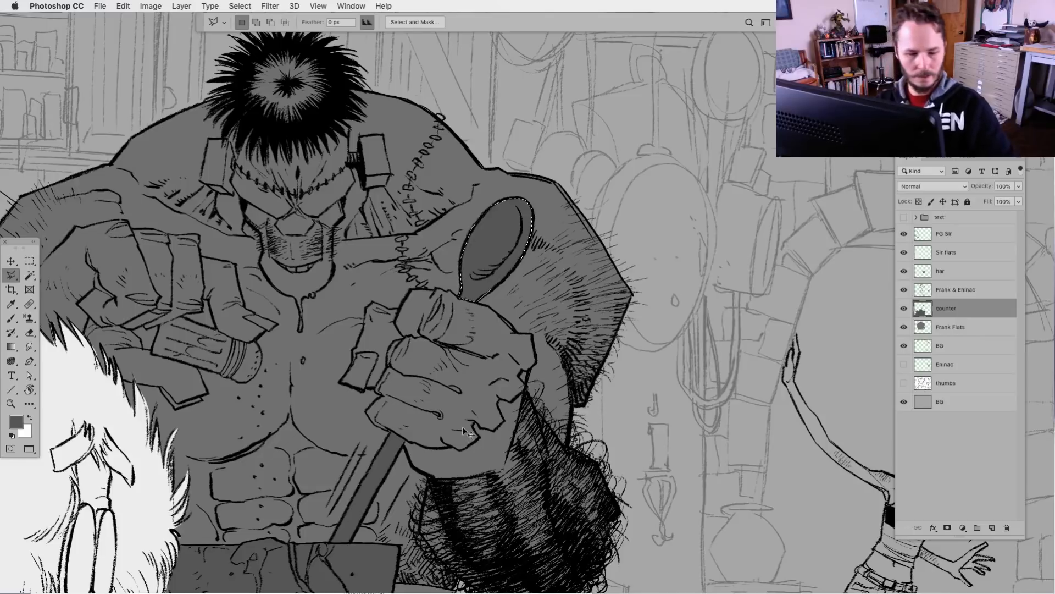
pyautogui.moveTo(374, 516); pyautogui.dragTo(496, 446)
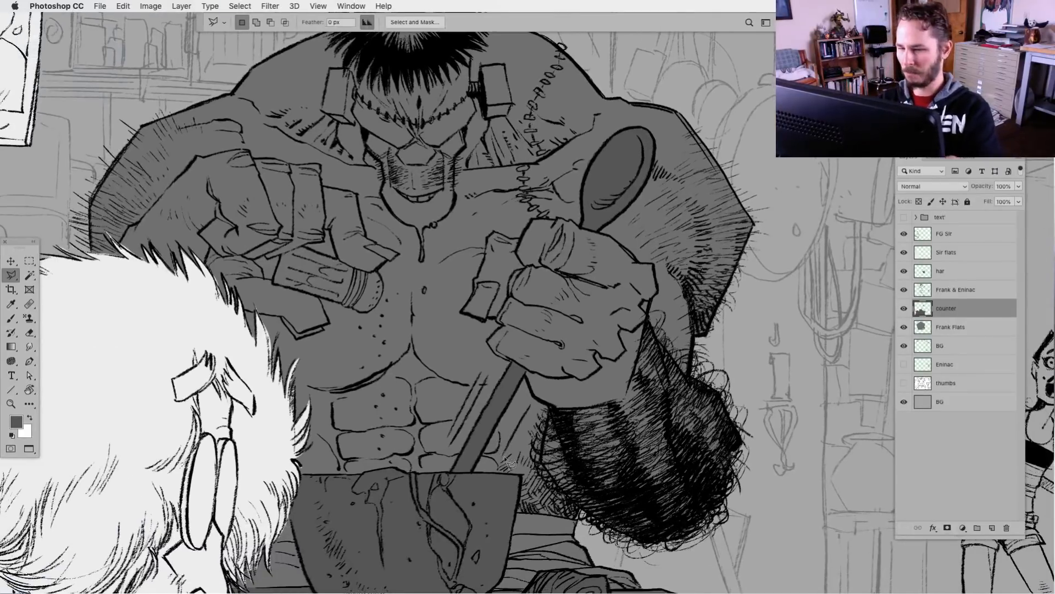
# Trace the near end, lower edge and rounded tip of the cylindrical object in the monster's other hand with the Polygonal Lasso
pyautogui.press('super+plus')
pyautogui.moveTo(340, 395); pyautogui.dragTo(548, 453)
pyautogui.click(408, 299)
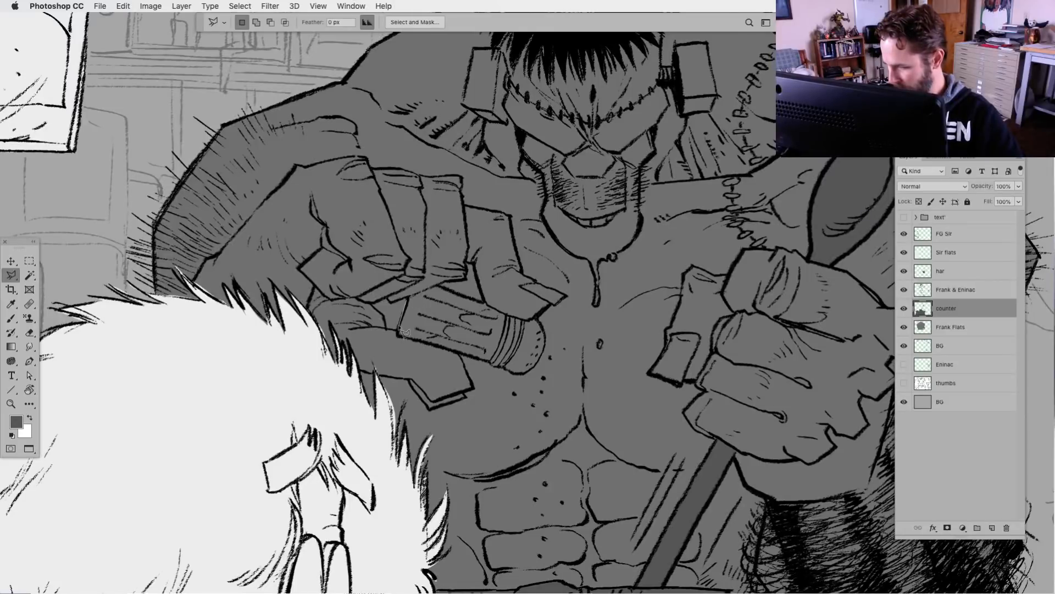
pyautogui.click(398, 337)
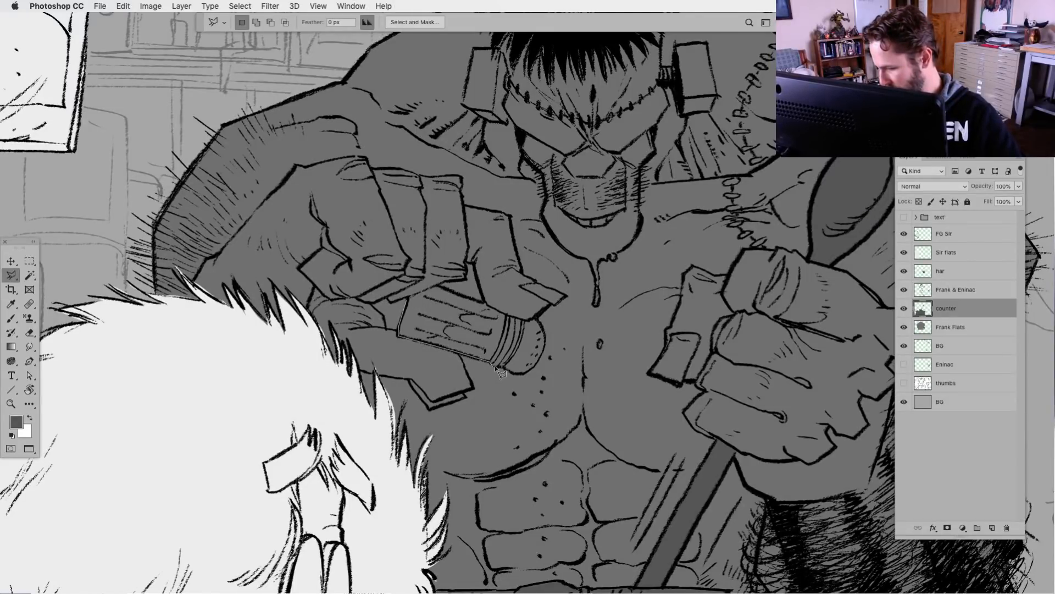
pyautogui.click(496, 365)
pyautogui.click(518, 374)
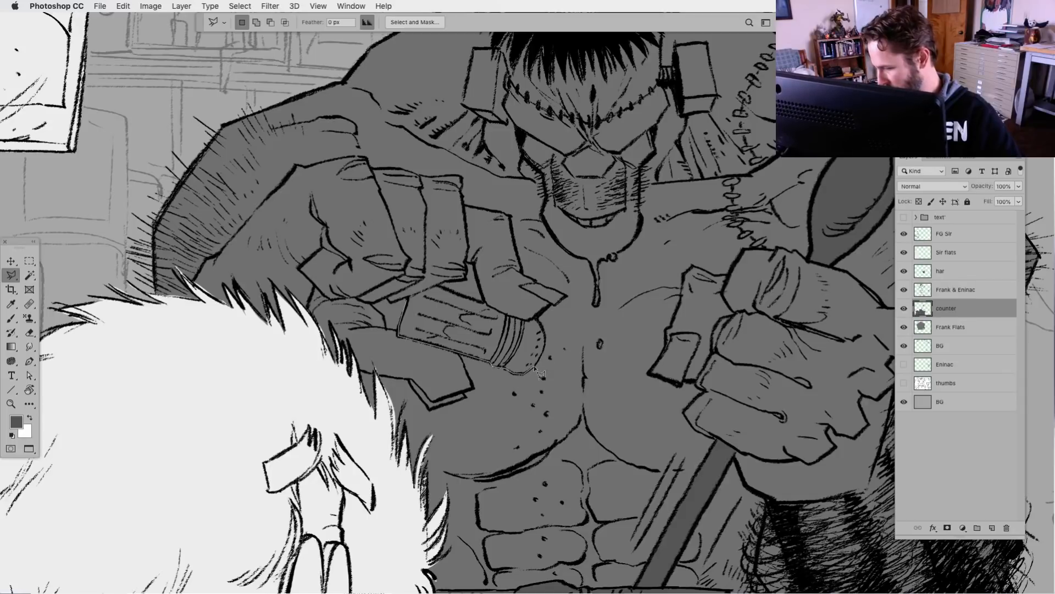
pyautogui.click(534, 367)
pyautogui.click(544, 350)
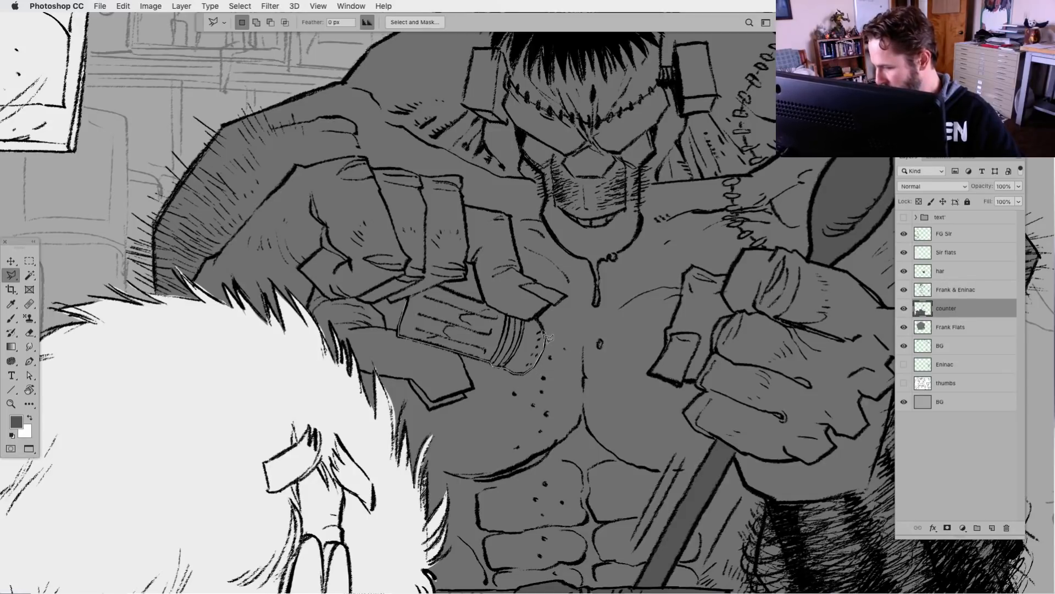
# Close the outline along the cylindrical object's upper edge, fill it with dark grey and deselect
pyautogui.click(536, 318)
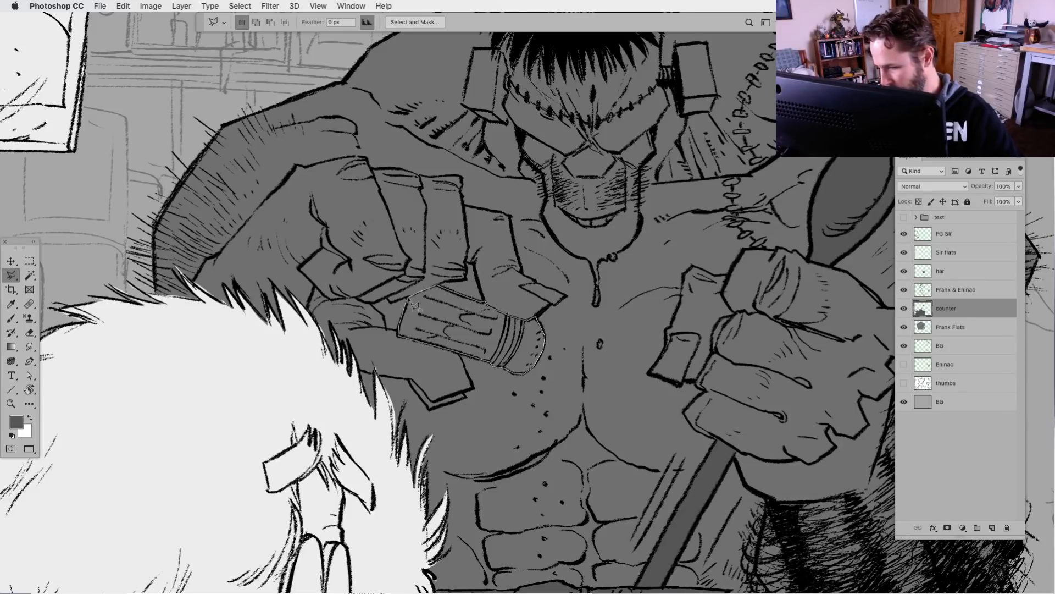
pyautogui.click(408, 301)
pyautogui.hotkey('alt', 'BackSpace')
pyautogui.press('super+minus')
pyautogui.press('super+minus')
pyautogui.press('super+minus')
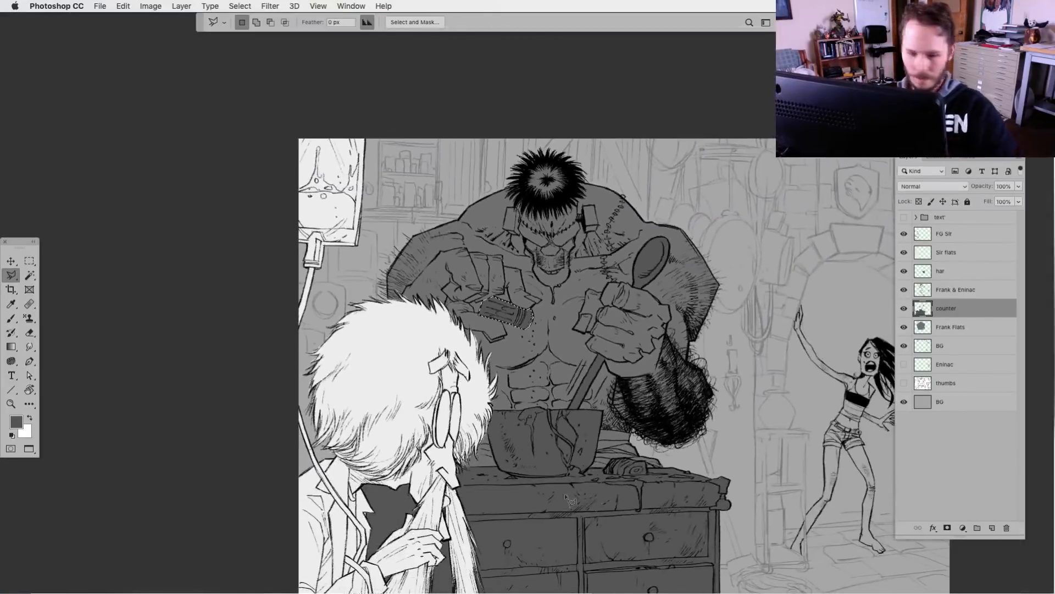
pyautogui.moveTo(563, 501); pyautogui.dragTo(427, 443)
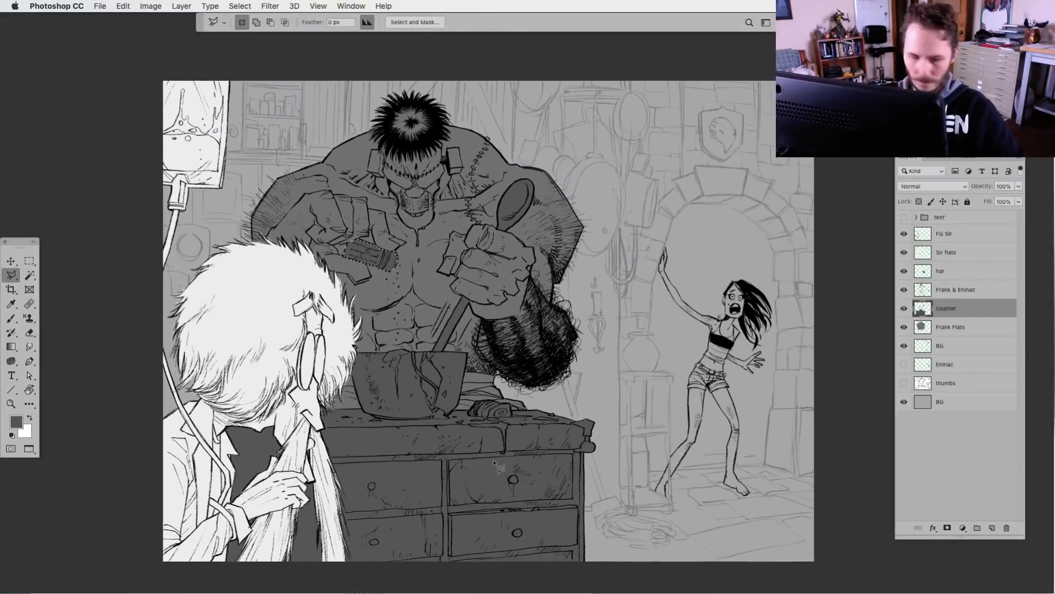
pyautogui.press('super+d')
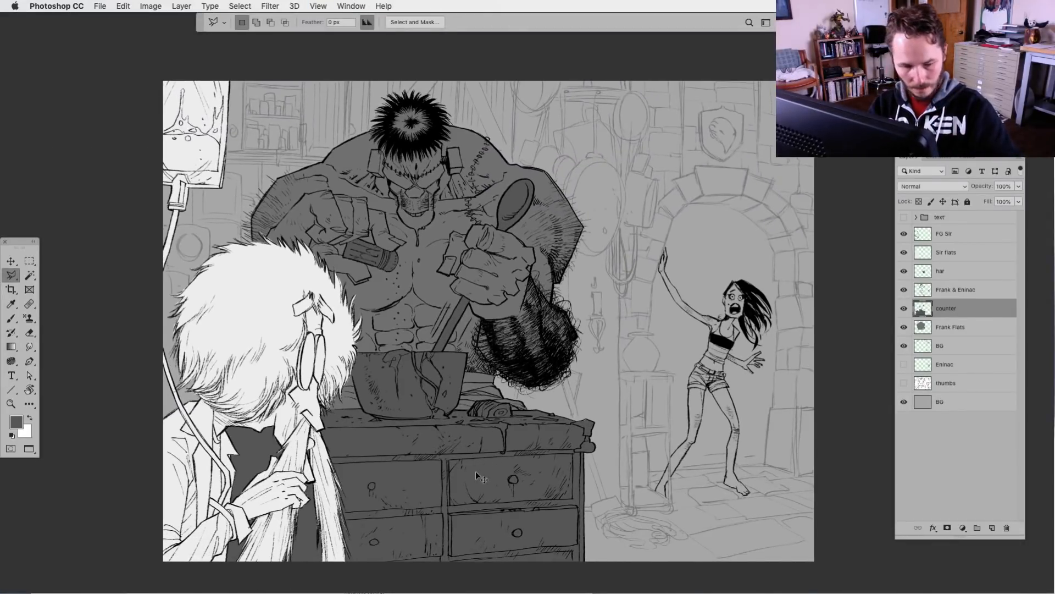
pyautogui.moveTo(497, 513); pyautogui.dragTo(493, 512)
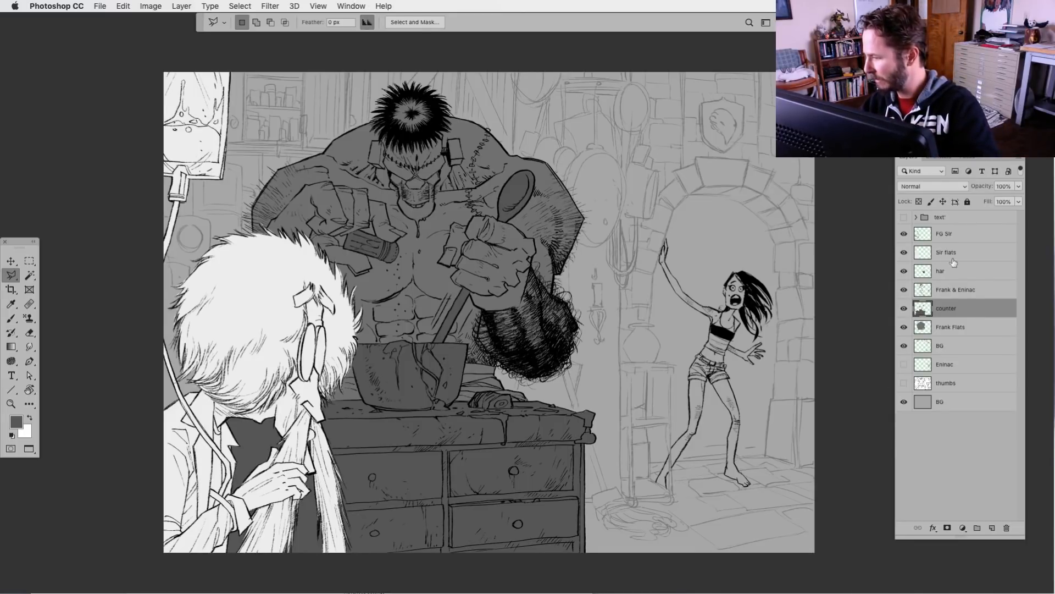
# Sample the monster's mid grey with the Eyedropper and change the foreground color to a lighter grey in the Color Picker
pyautogui.press('super+equal')
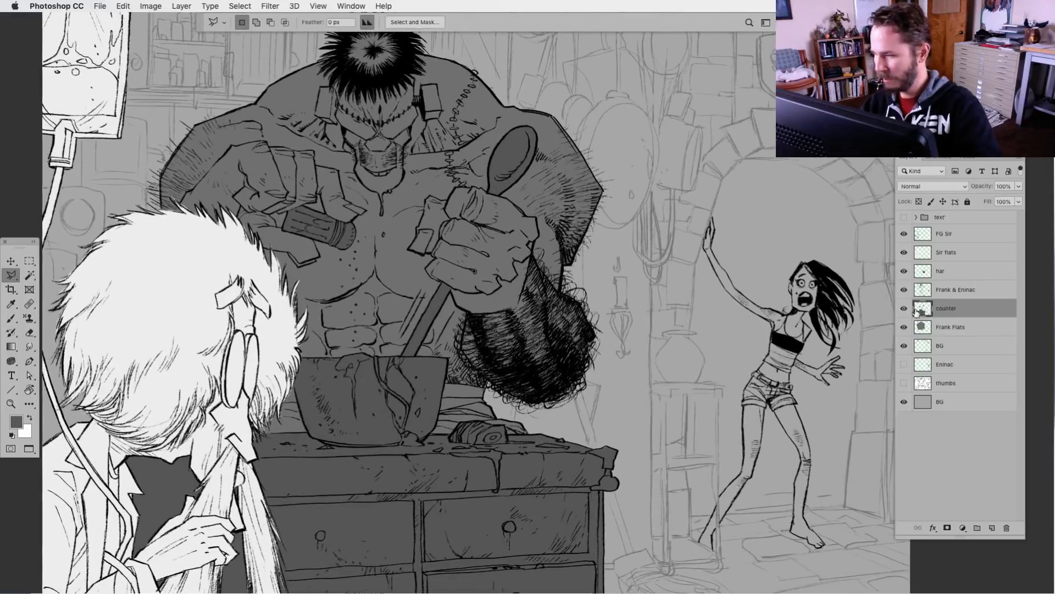
pyautogui.moveTo(544, 460); pyautogui.dragTo(367, 458)
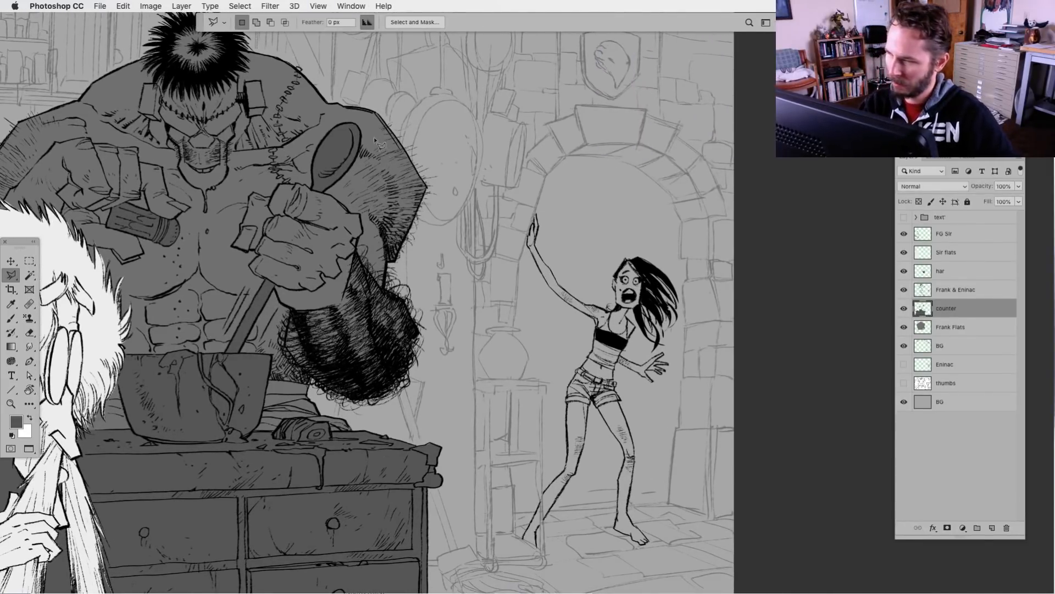
pyautogui.press('super+z')
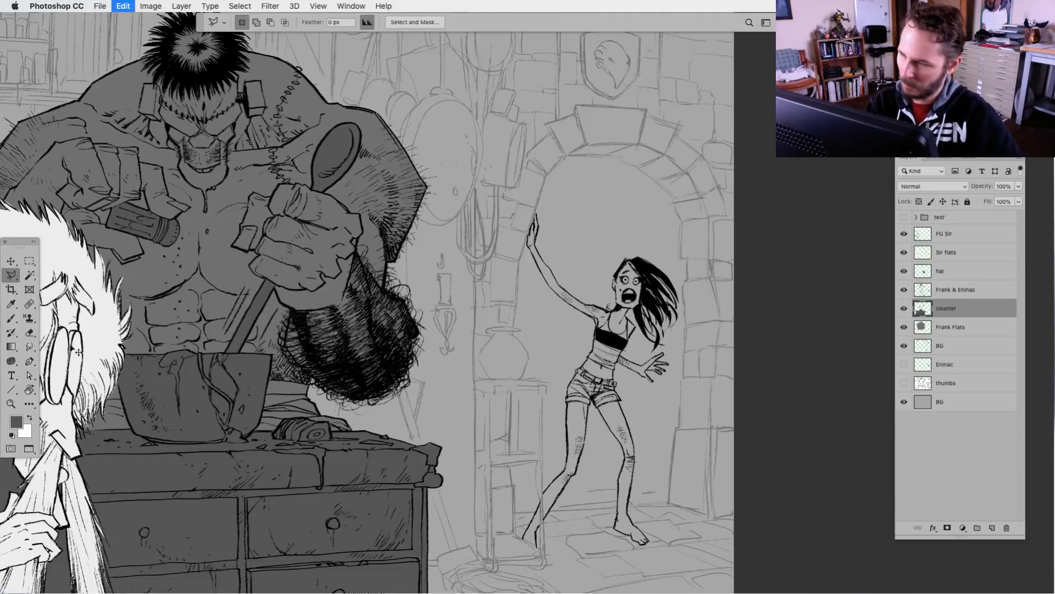
pyautogui.click(12, 306)
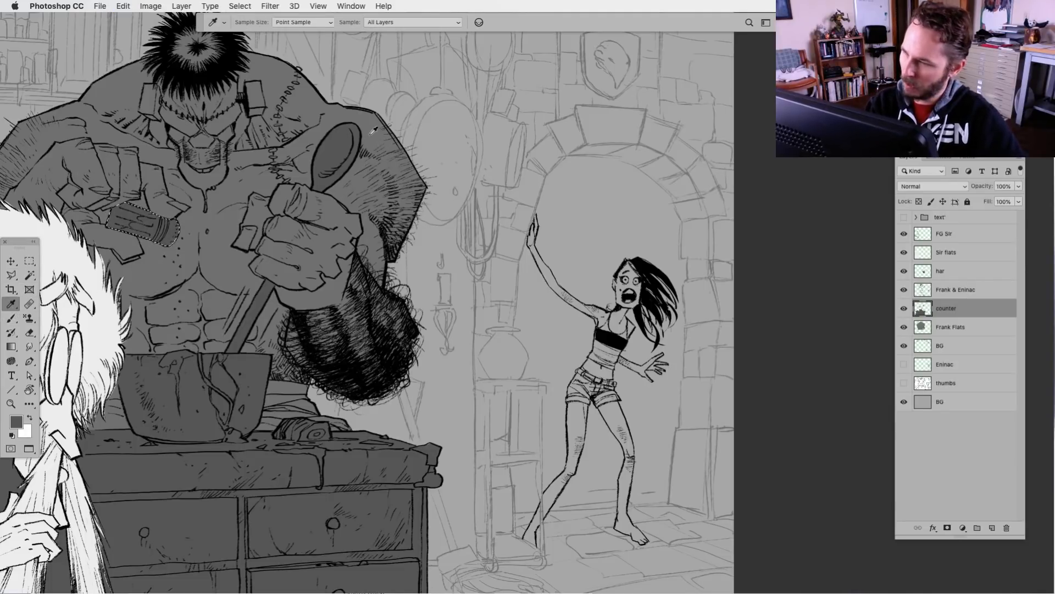
pyautogui.press('super+d')
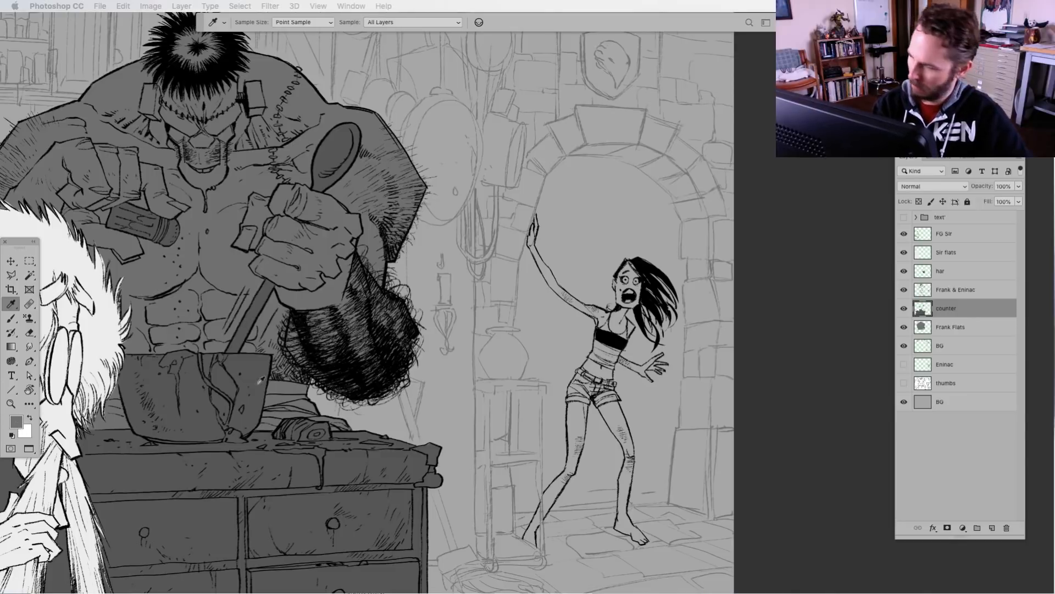
pyautogui.click(16, 422)
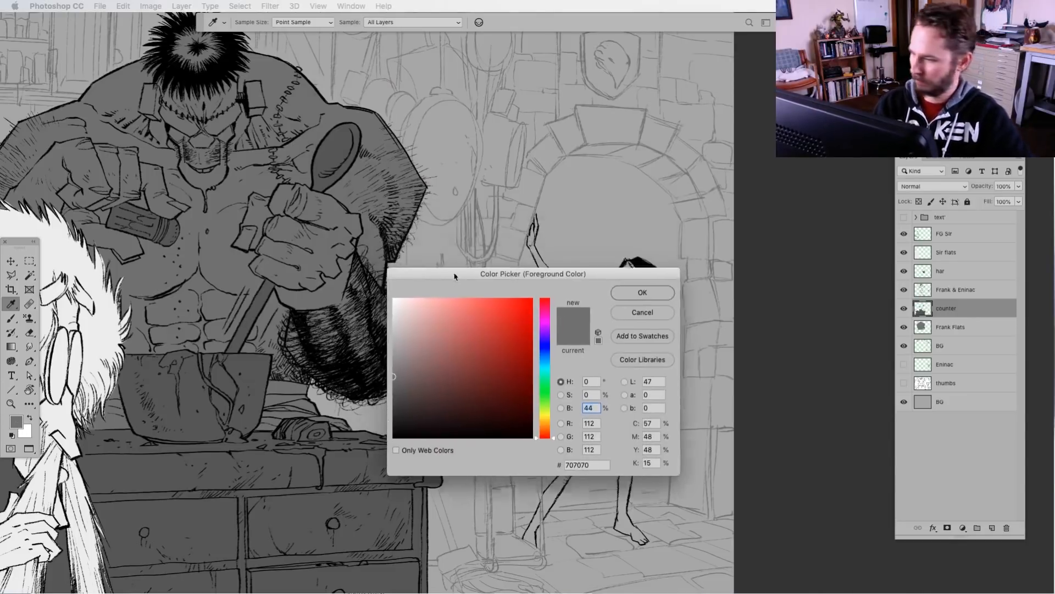
pyautogui.moveTo(398, 379); pyautogui.dragTo(400, 354)
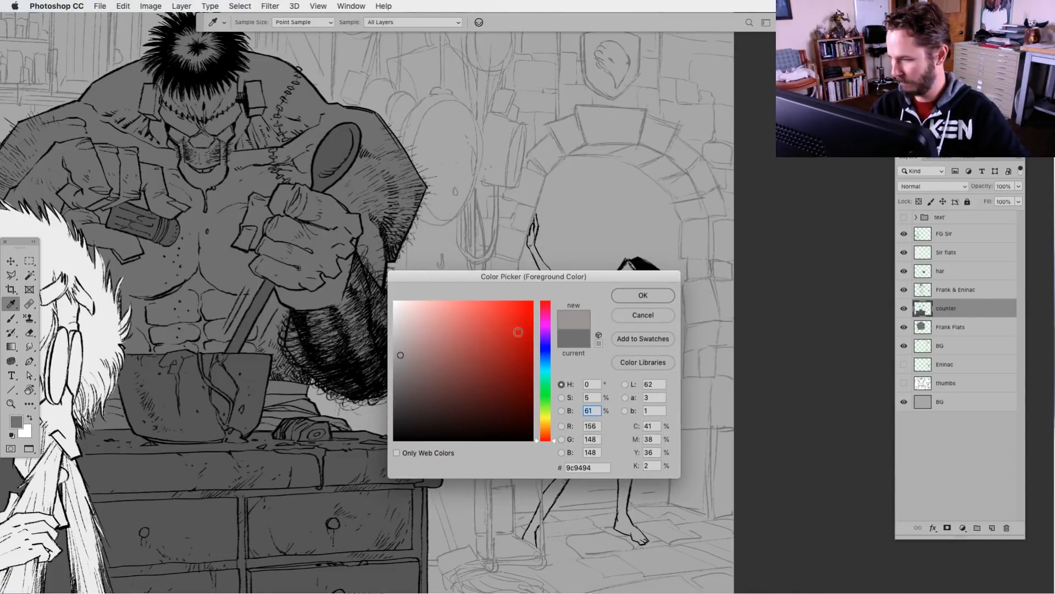
pyautogui.click(417, 348)
pyautogui.click(643, 295)
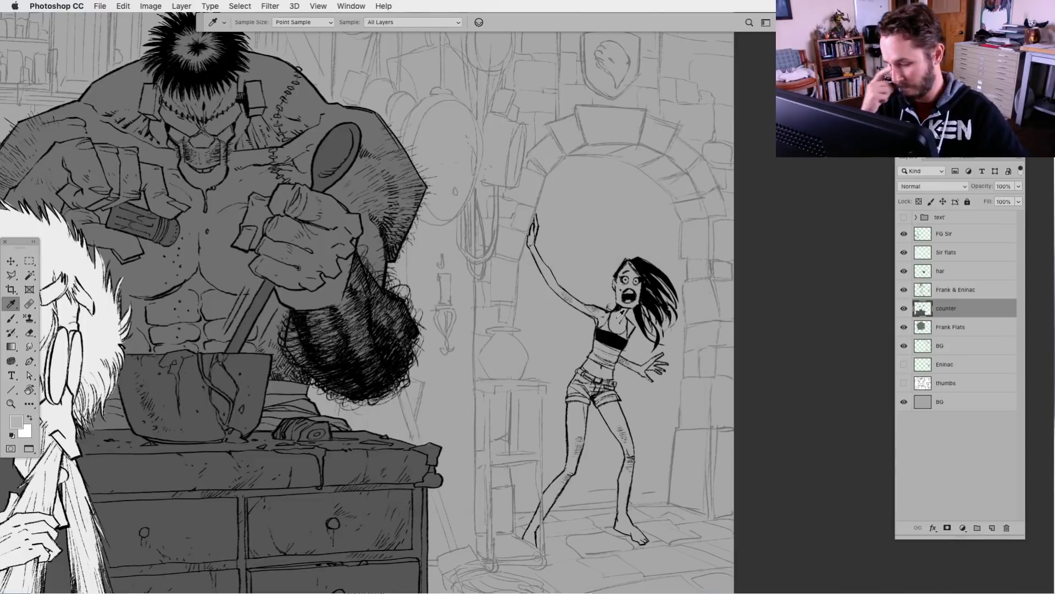
# Add a new layer directly above Frank Flats, name it "eninac faltas", and have the Polygonal Lasso ready
pyautogui.click(12, 276)
pyautogui.press('super+plus')
pyautogui.moveTo(707, 478)
pyautogui.mouseDown()
pyautogui.moveTo(615, 492)
pyautogui.moveTo(577, 433)
pyautogui.mouseUp()
pyautogui.click(929, 329)
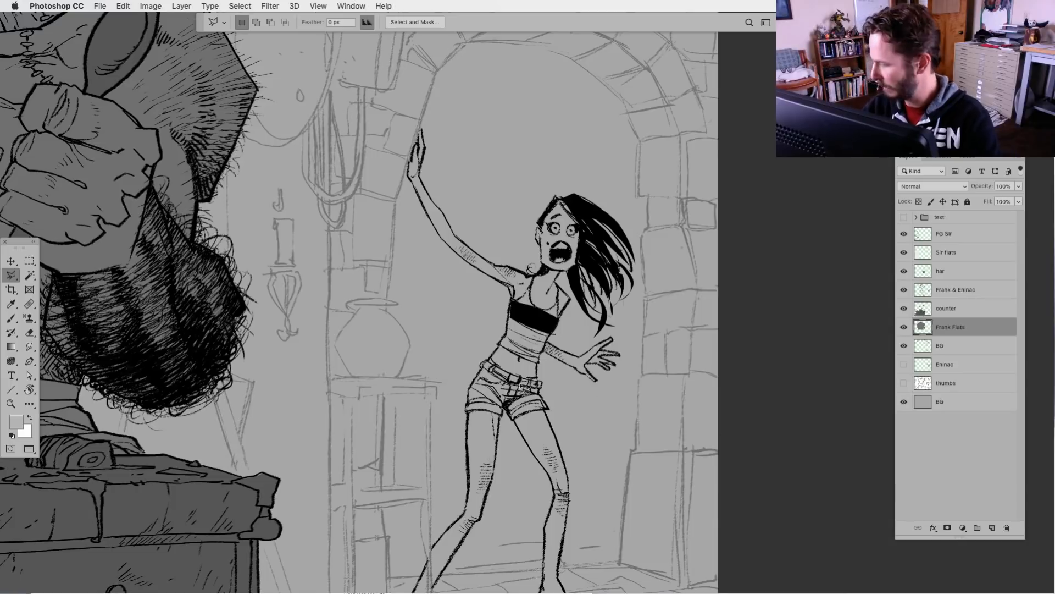
pyautogui.click(992, 527)
pyautogui.doubleClick(944, 326)
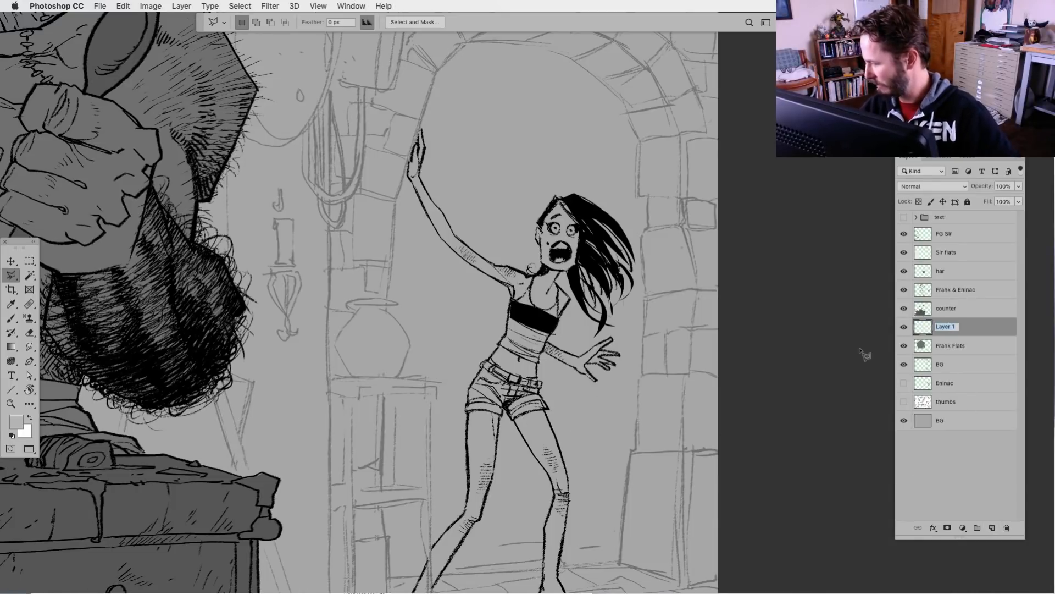
pyautogui.write('eninac f')
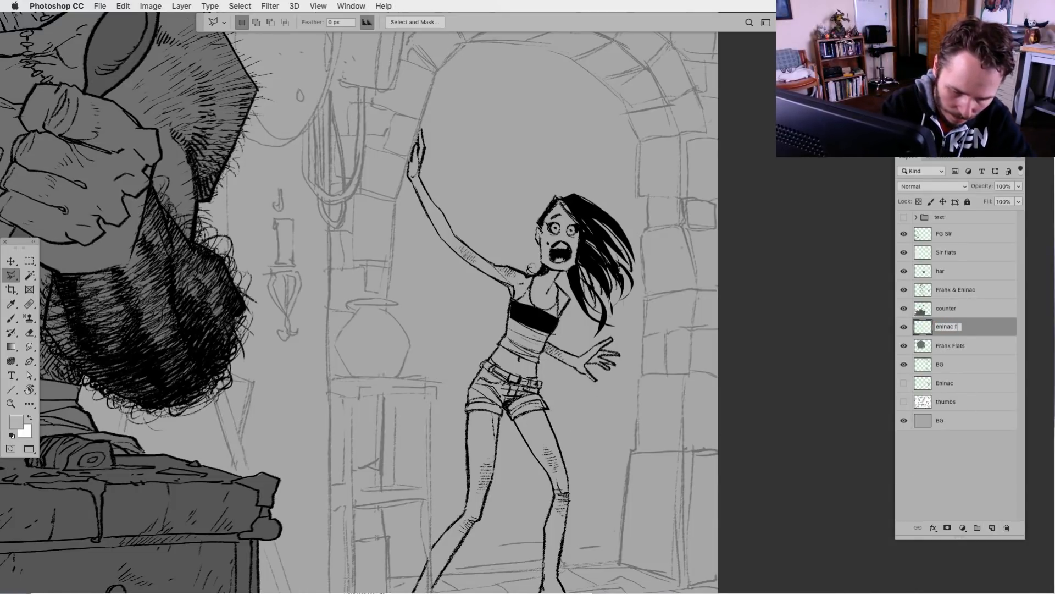
pyautogui.write('altas')
pyautogui.press('Return')
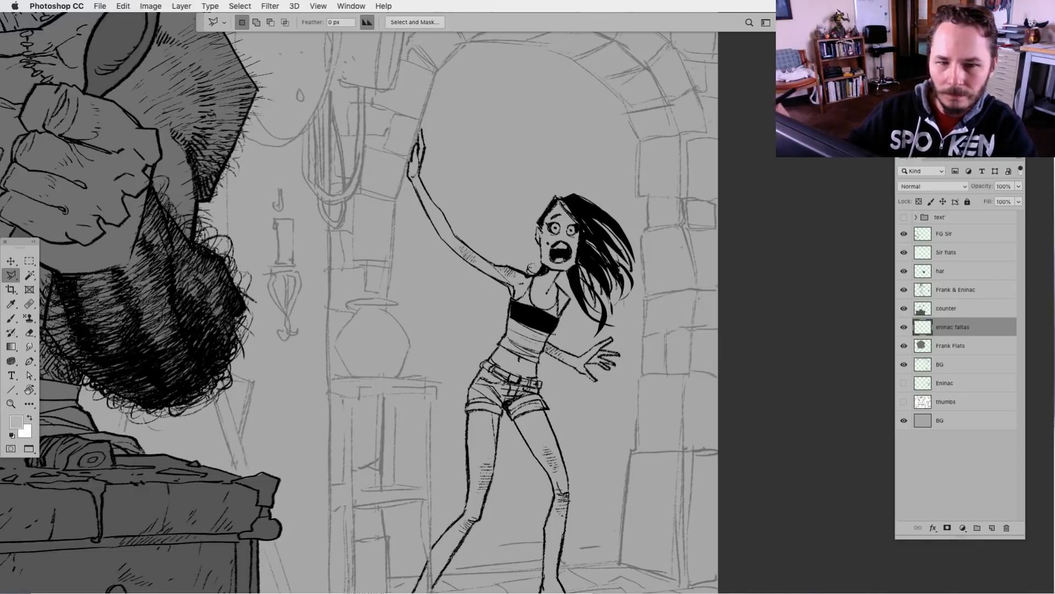
pyautogui.press('Tab')
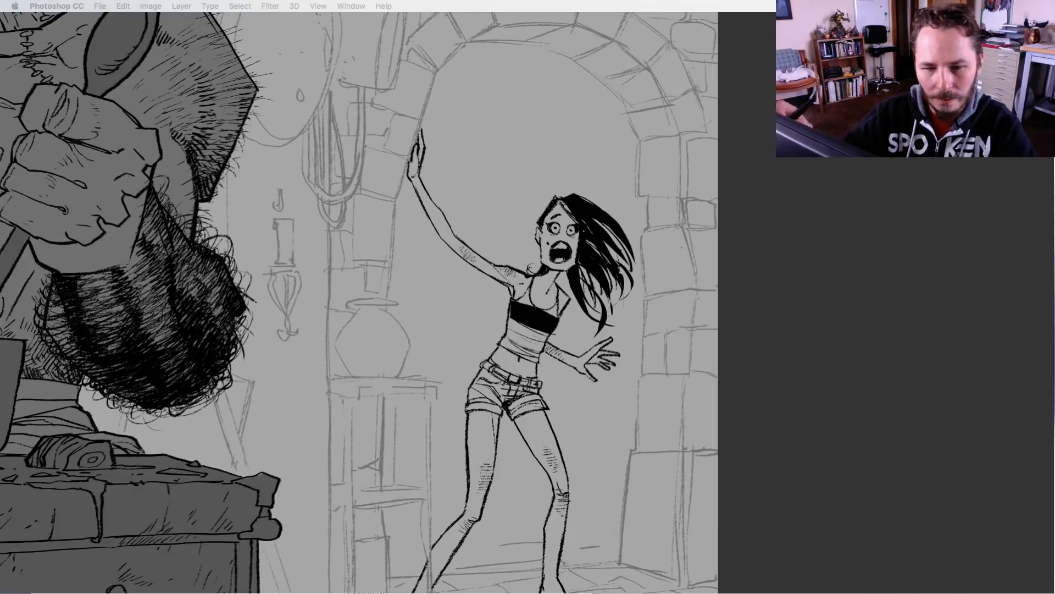
pyautogui.press('Tab')
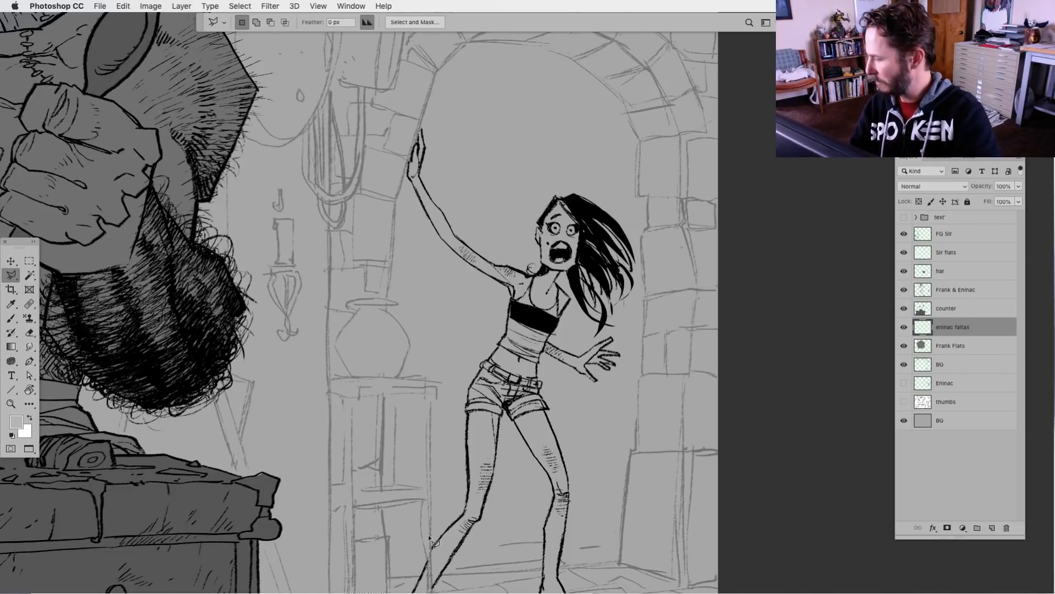
# Start a Polygonal Lasso outline of the screaming woman at her waist, tracing down the shorts and the outer edge of her rear leg
pyautogui.press('super+equal')
pyautogui.moveTo(497, 485); pyautogui.dragTo(424, 512)
pyautogui.press('super+equal')
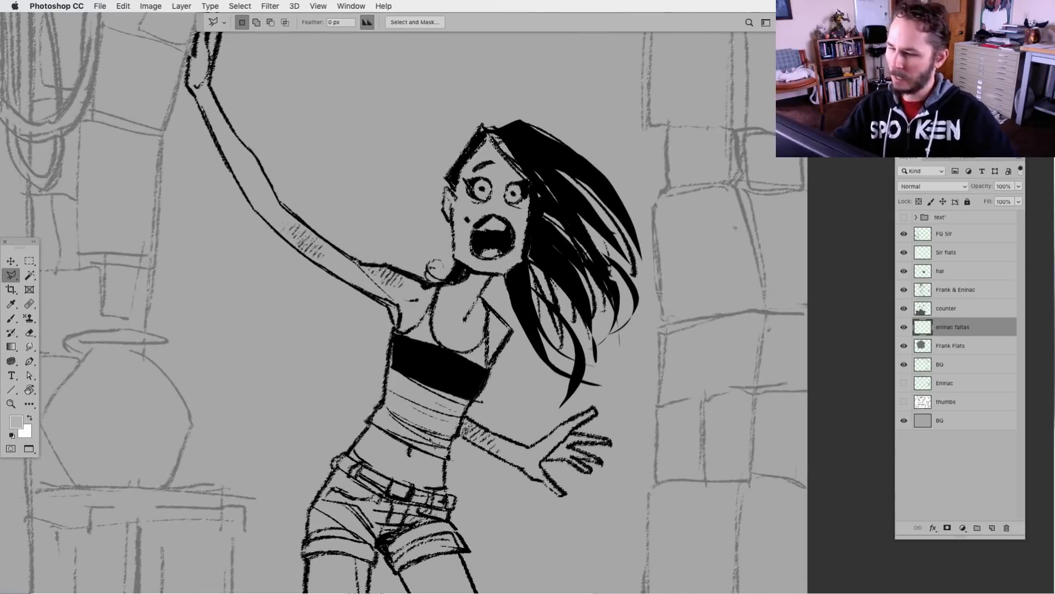
pyautogui.scroll(3, 435, 444)
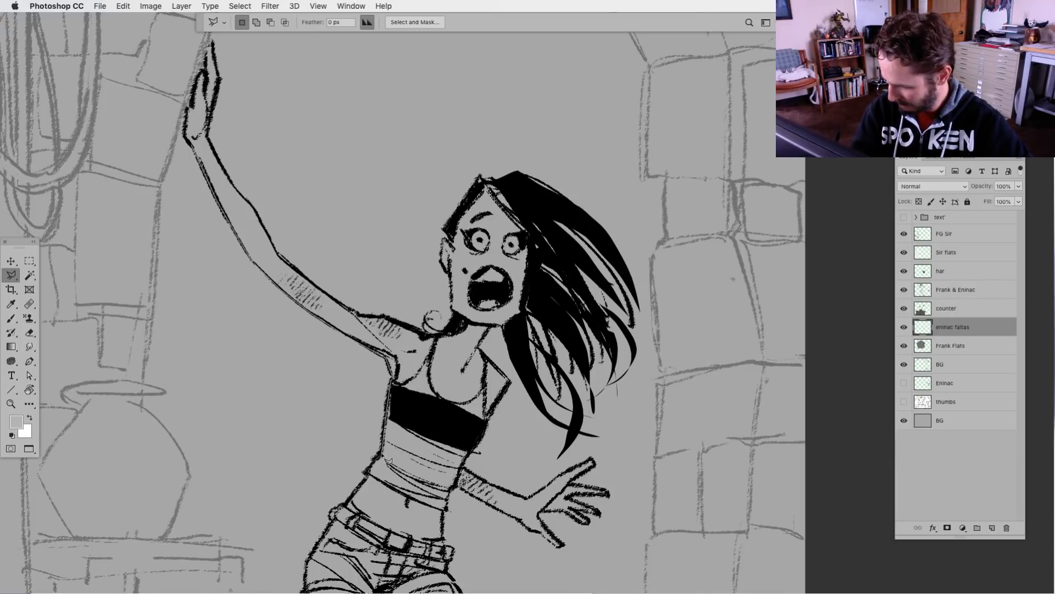
pyautogui.click(368, 473)
pyautogui.moveTo(442, 526); pyautogui.dragTo(536, 337)
pyautogui.click(536, 337)
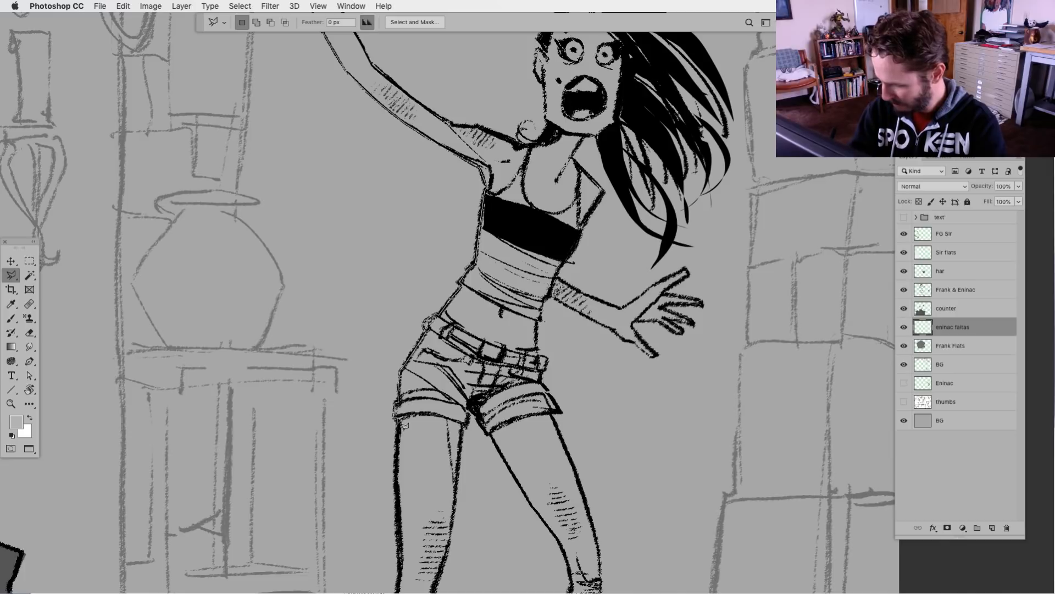
pyautogui.click(398, 417)
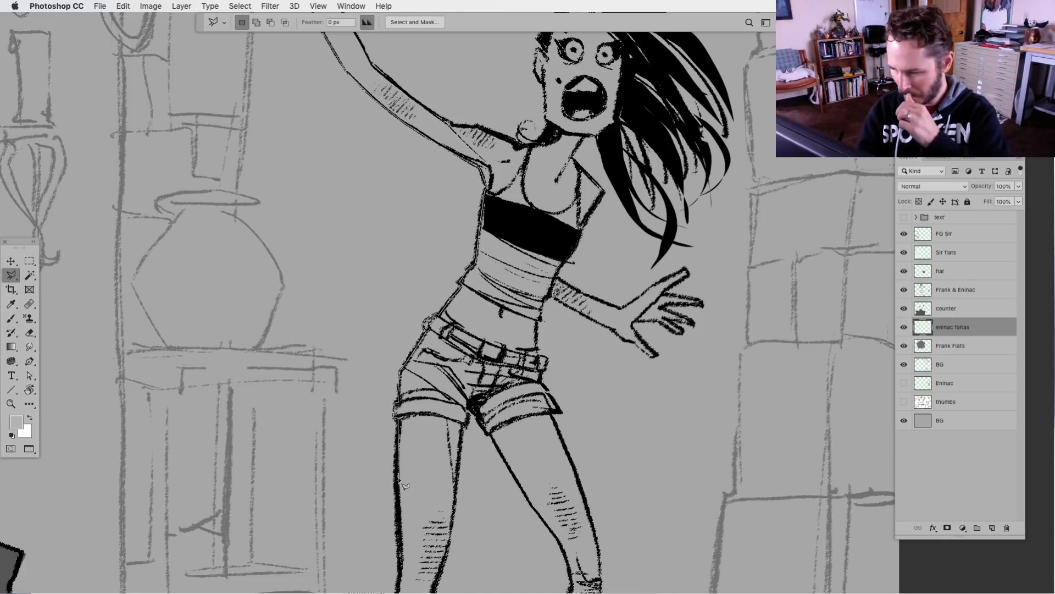
pyautogui.moveTo(408, 540); pyautogui.dragTo(433, 342)
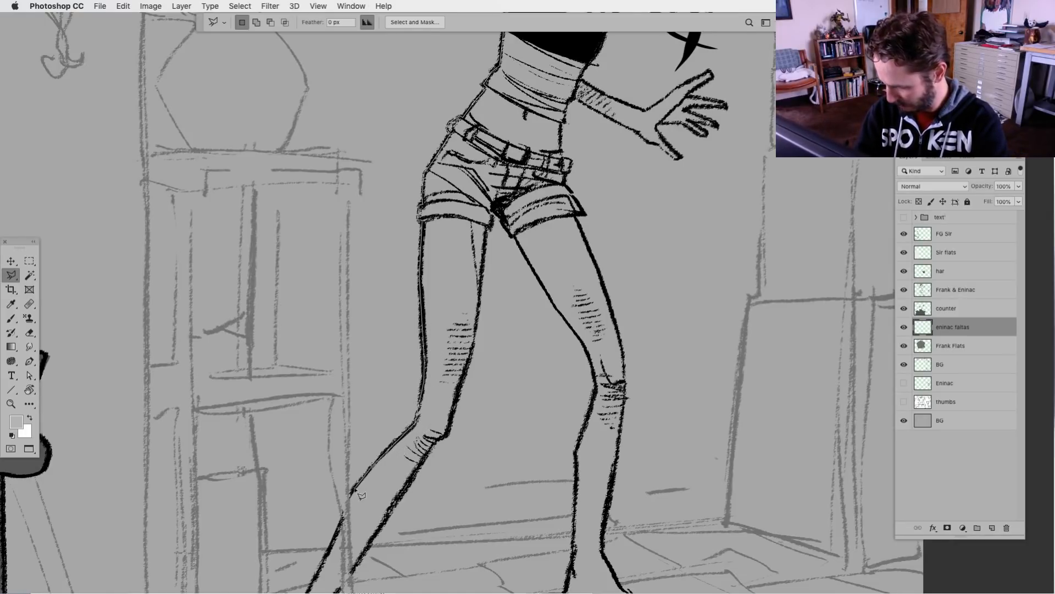
pyautogui.moveTo(333, 545); pyautogui.dragTo(406, 338)
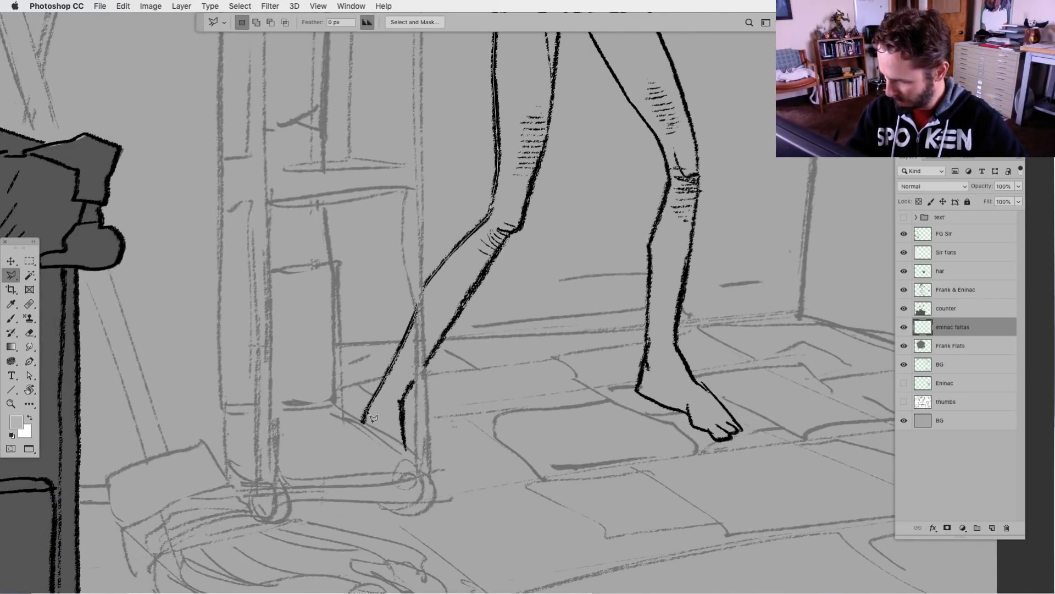
# Continue the lasso outline around the woman's rear foot and up the inner edge of that leg to the shorts
pyautogui.click(362, 436)
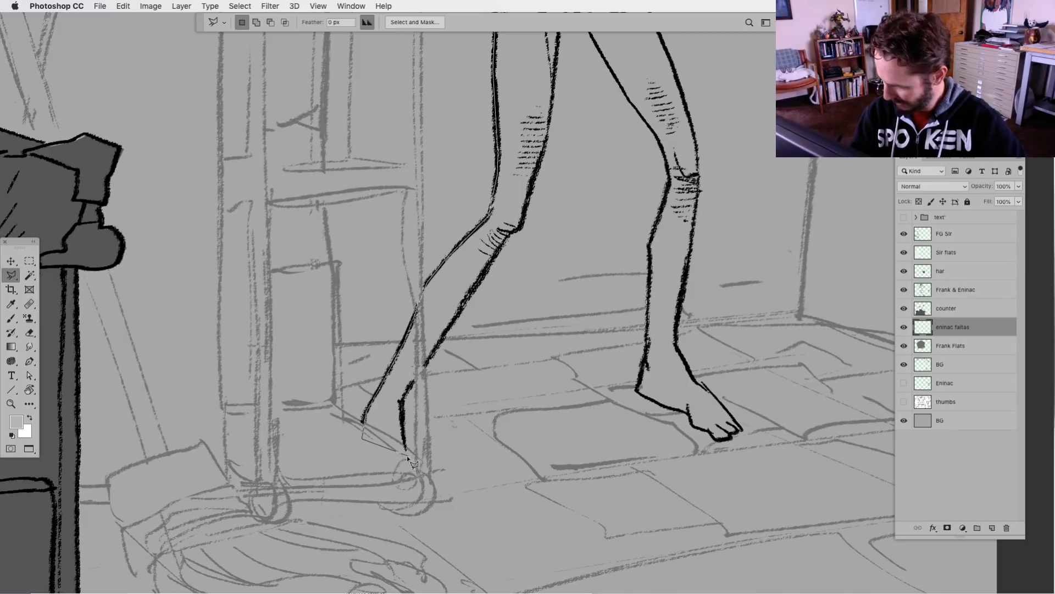
pyautogui.click(407, 456)
pyautogui.click(416, 379)
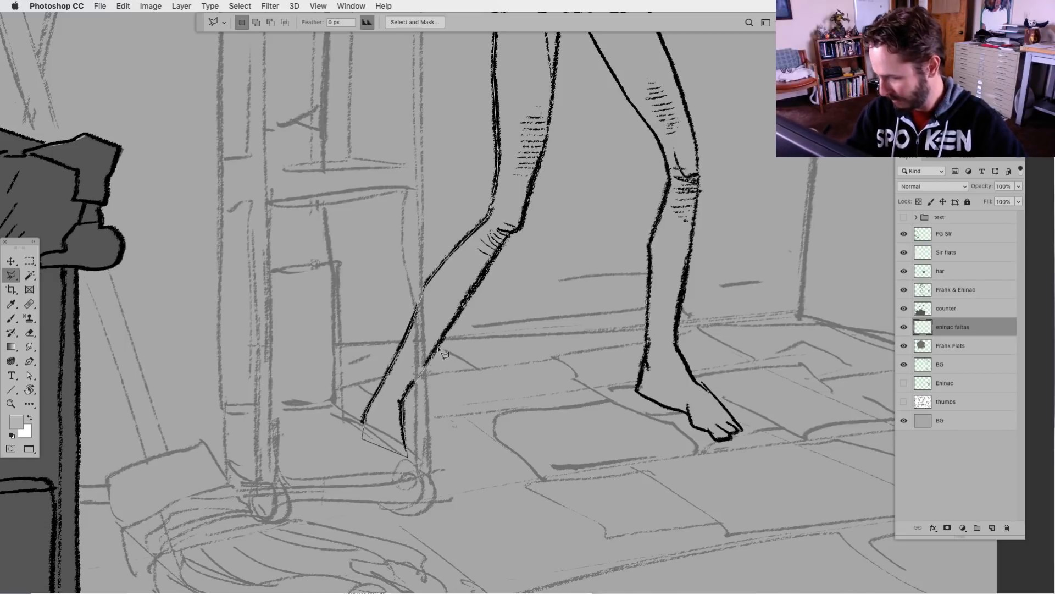
pyautogui.click(433, 352)
pyautogui.click(467, 297)
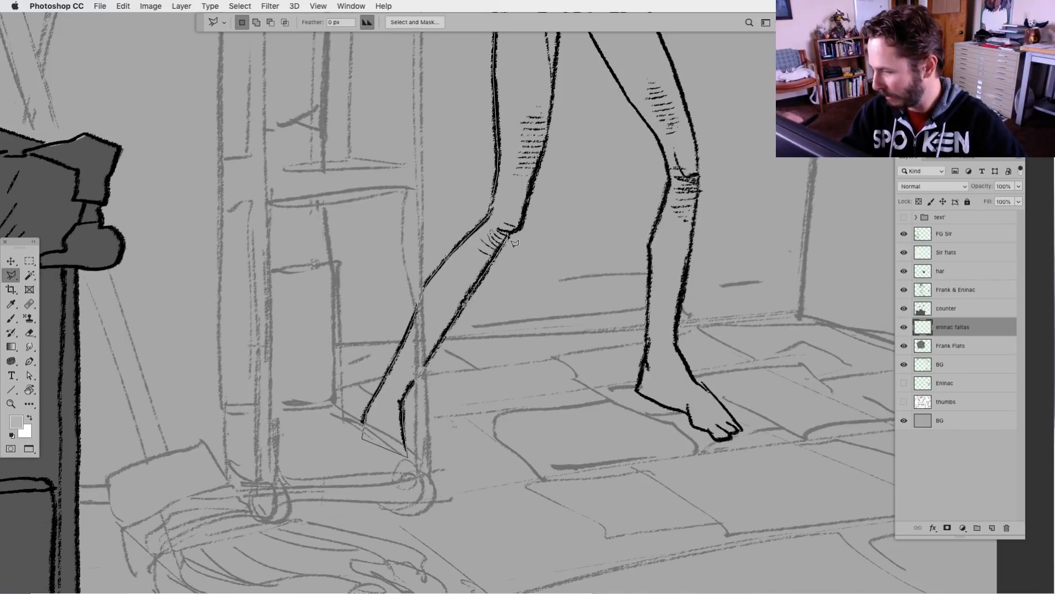
pyautogui.click(530, 227)
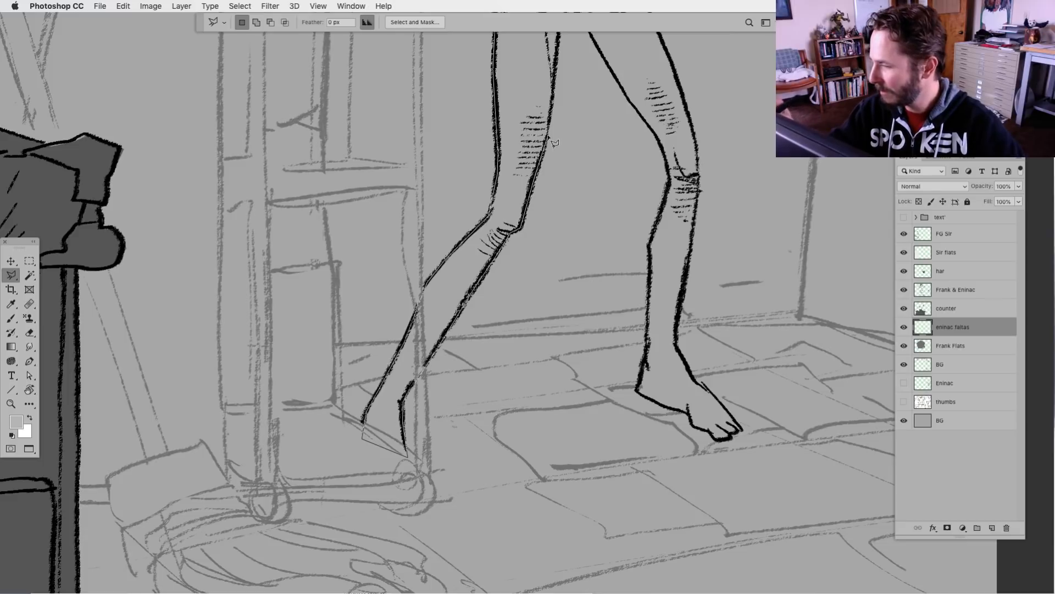
pyautogui.moveTo(534, 197); pyautogui.dragTo(496, 334)
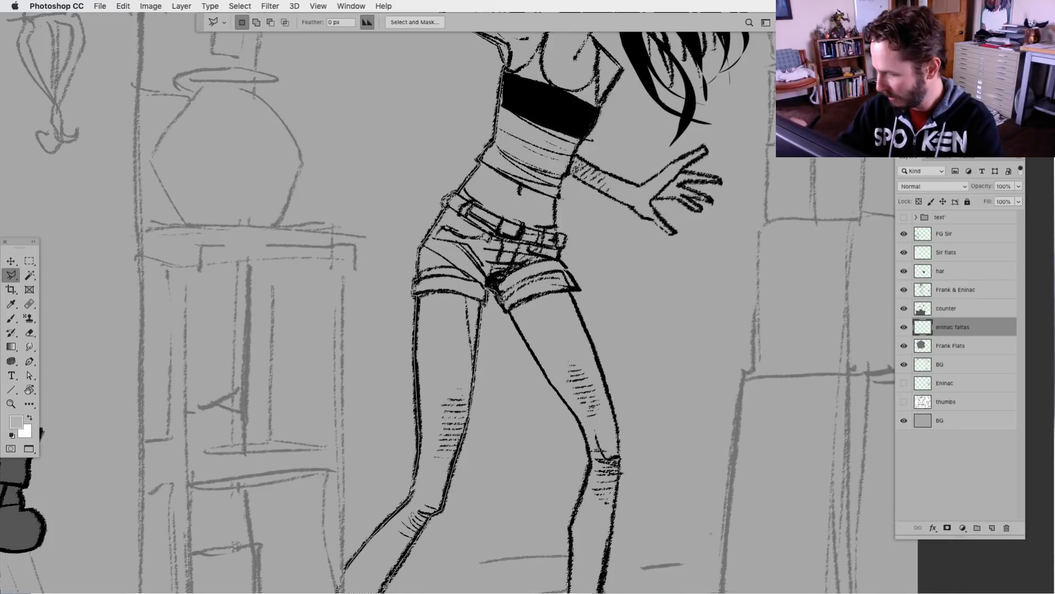
# Trace the lasso outline down the inner edge of the woman's front leg, past the knee to the shin
pyautogui.click(516, 319)
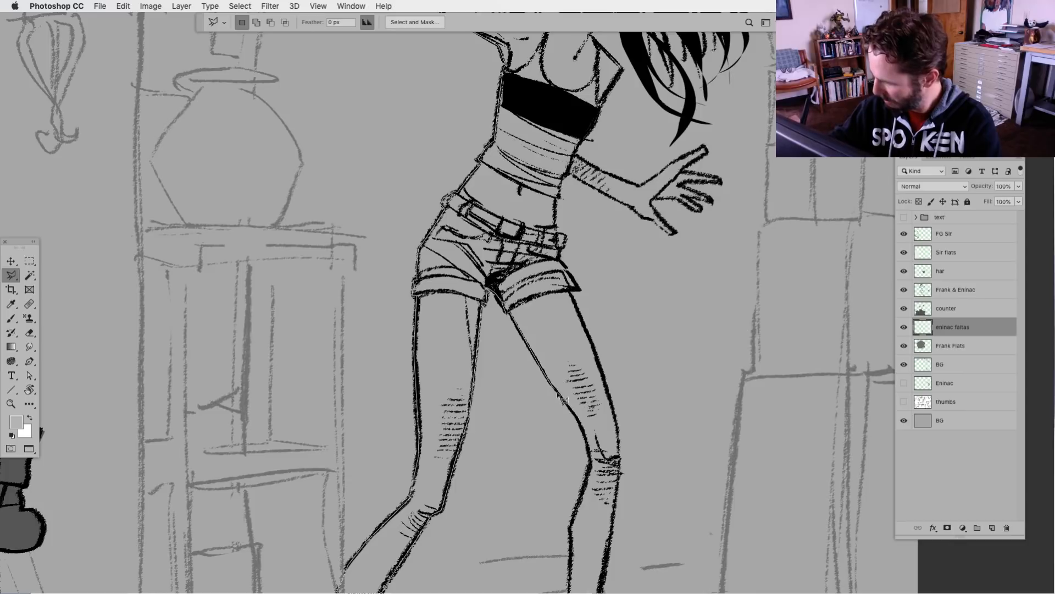
pyautogui.click(558, 393)
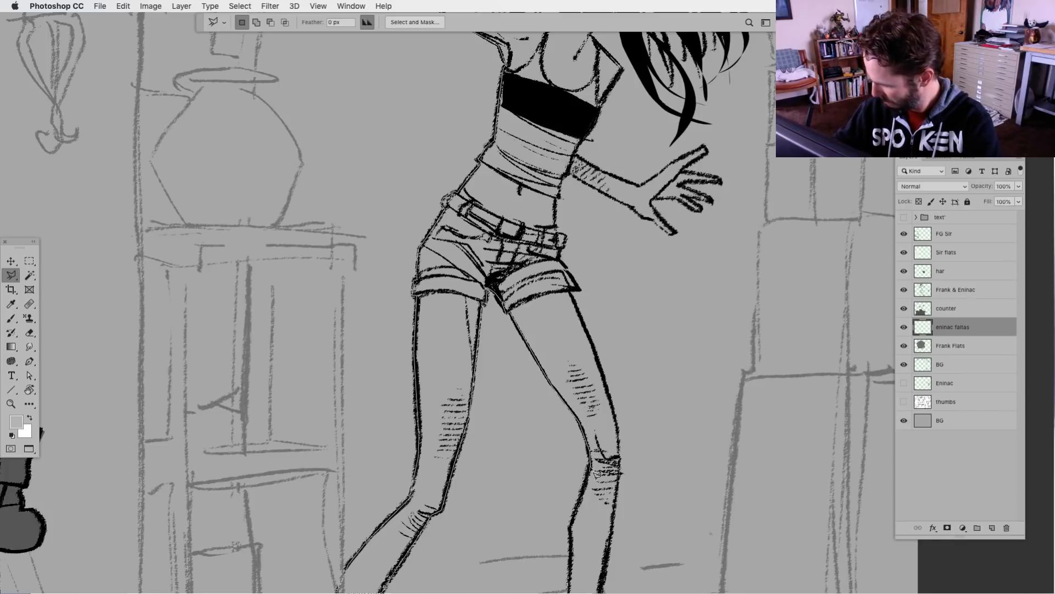
pyautogui.click(592, 468)
pyautogui.click(570, 530)
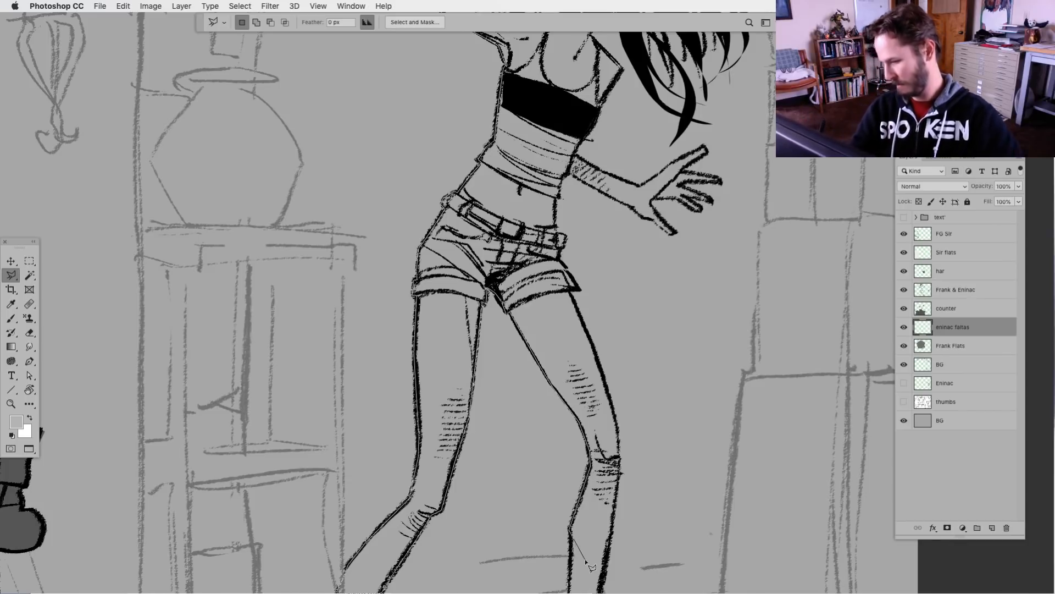
pyautogui.moveTo(585, 557); pyautogui.dragTo(552, 257)
pyautogui.press('BackSpace')
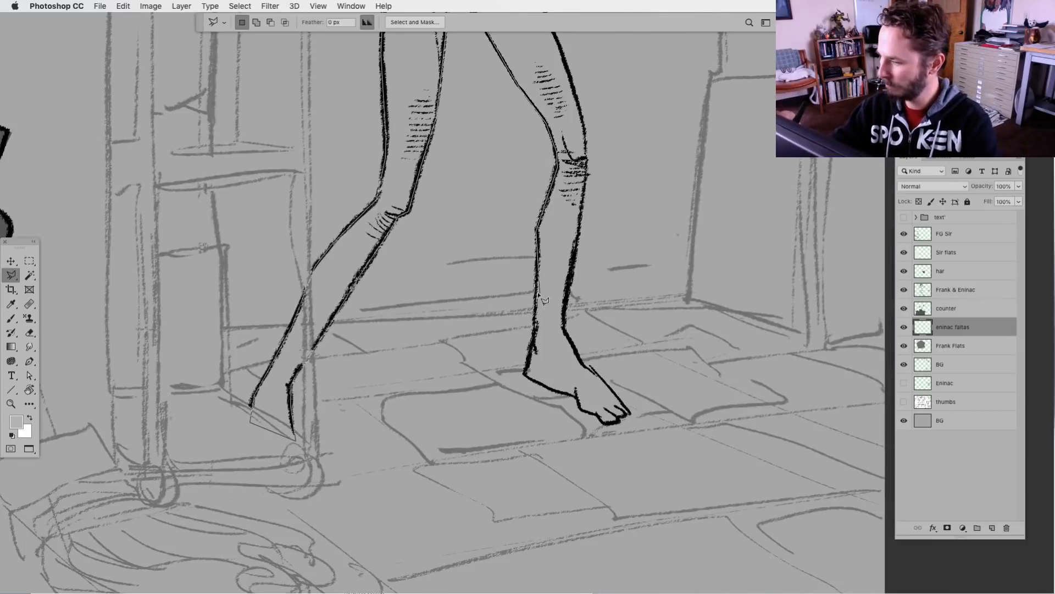
# Carry the lasso outline around the front foot and its toes and back up the outer edge of that leg to the thigh
pyautogui.click(536, 329)
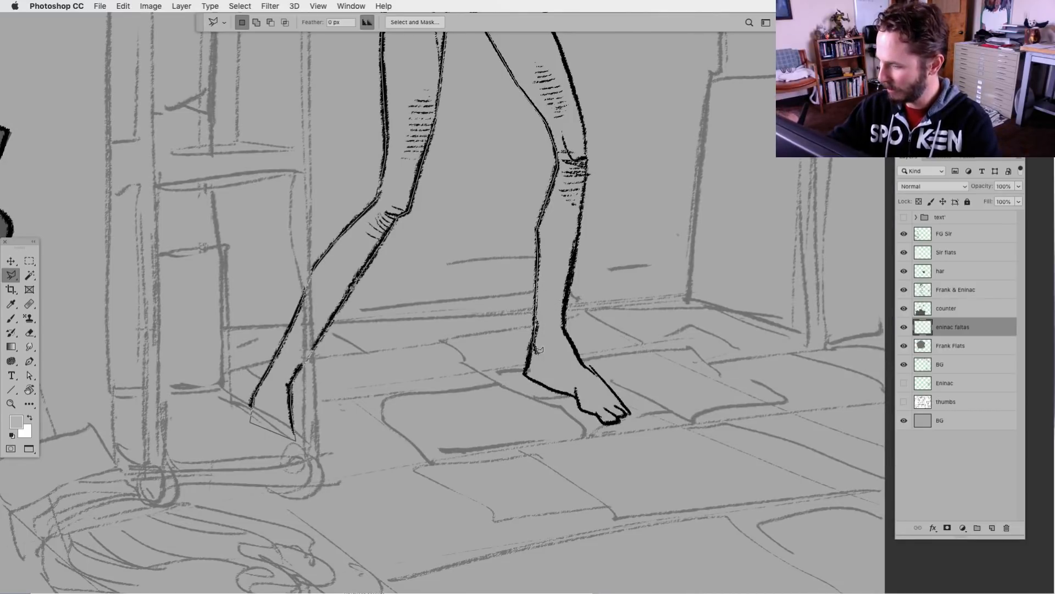
pyautogui.click(525, 375)
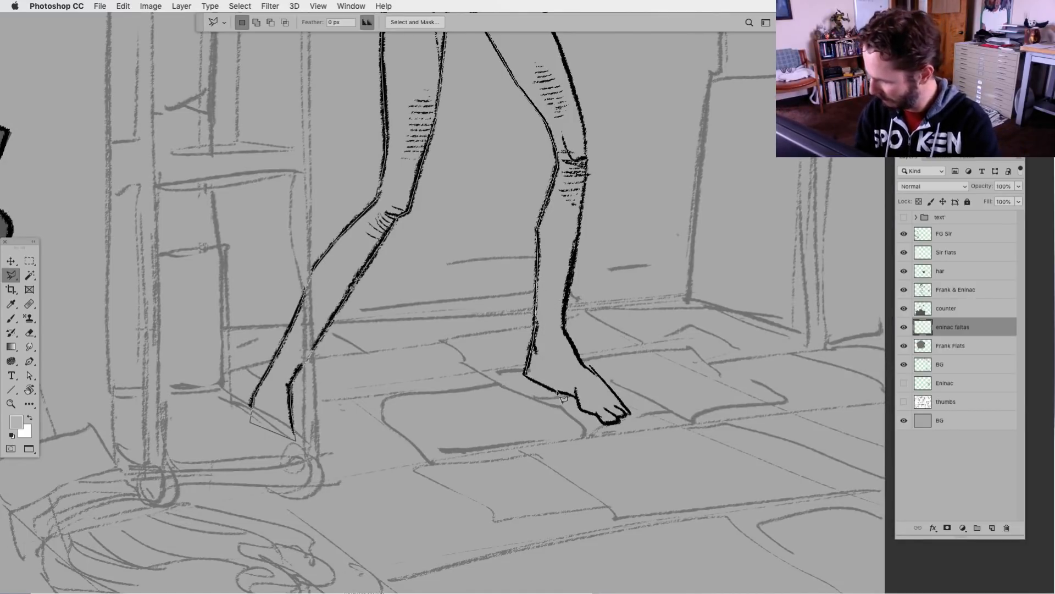
pyautogui.click(551, 388)
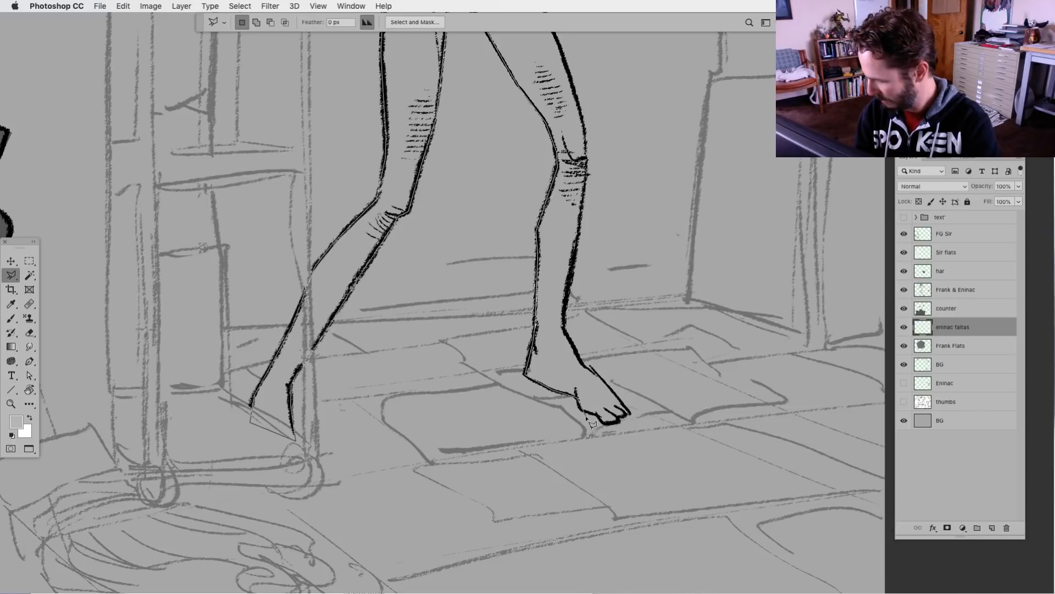
pyautogui.click(630, 412)
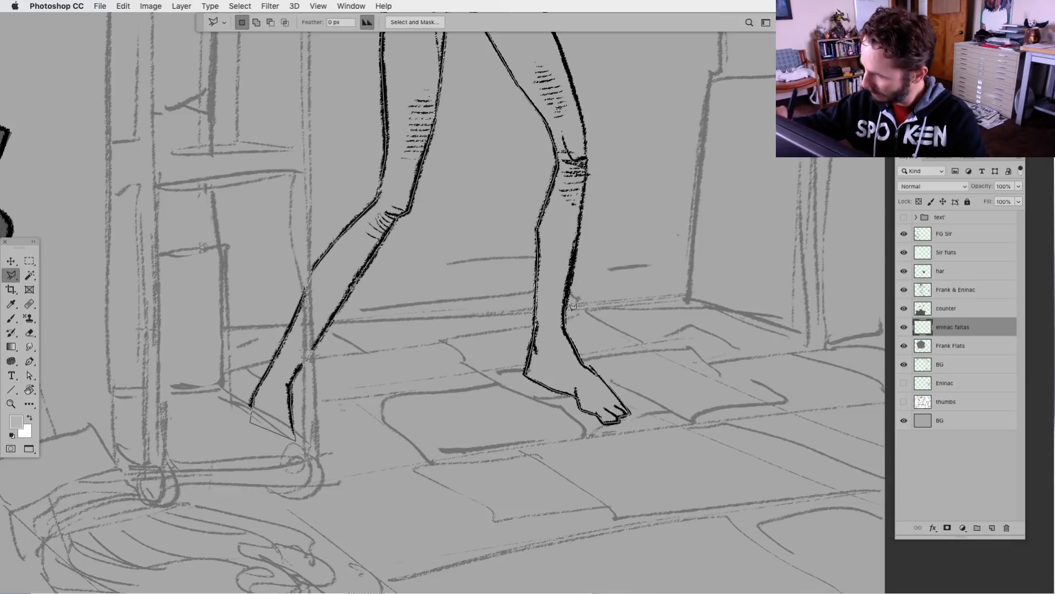
pyautogui.click(573, 267)
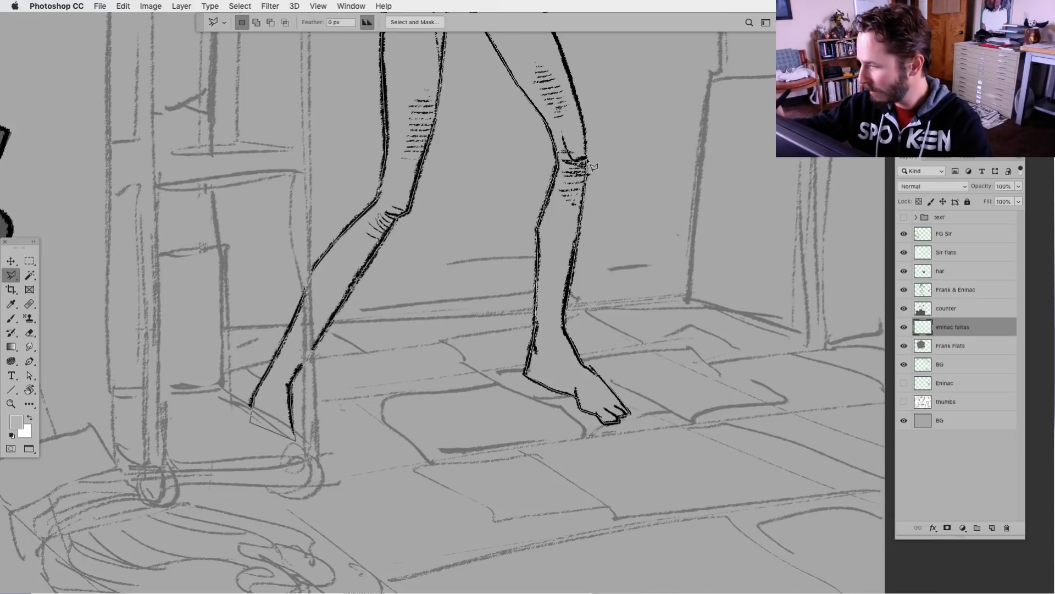
pyautogui.click(570, 73)
# Remove the stray lasso point and continue the outline past the shorts and around the woman's lowered arm and spread hand
pyautogui.moveTo(531, 198); pyautogui.dragTo(568, 521)
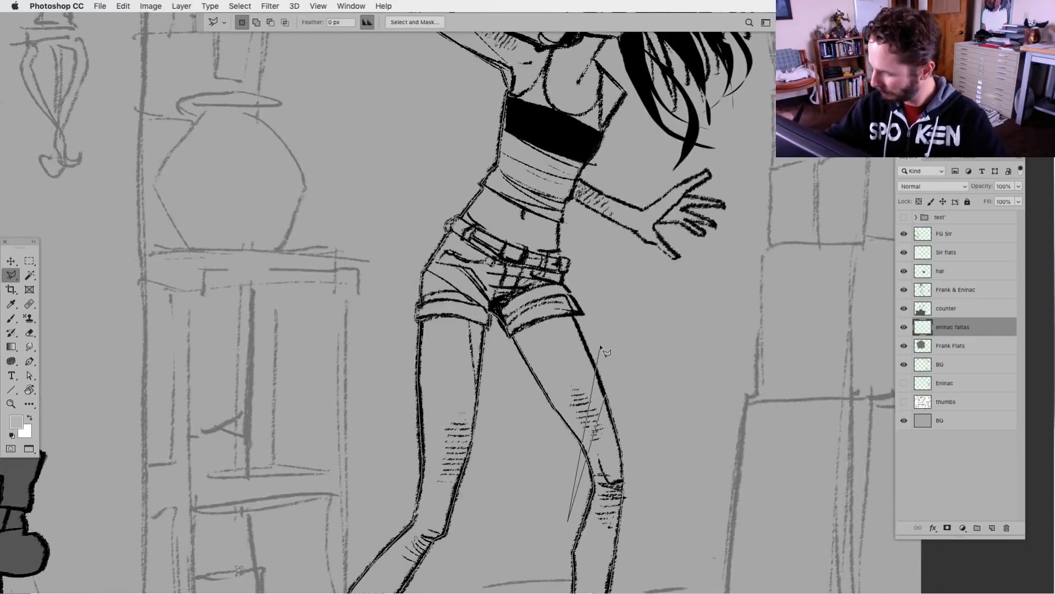
pyautogui.press('BackSpace')
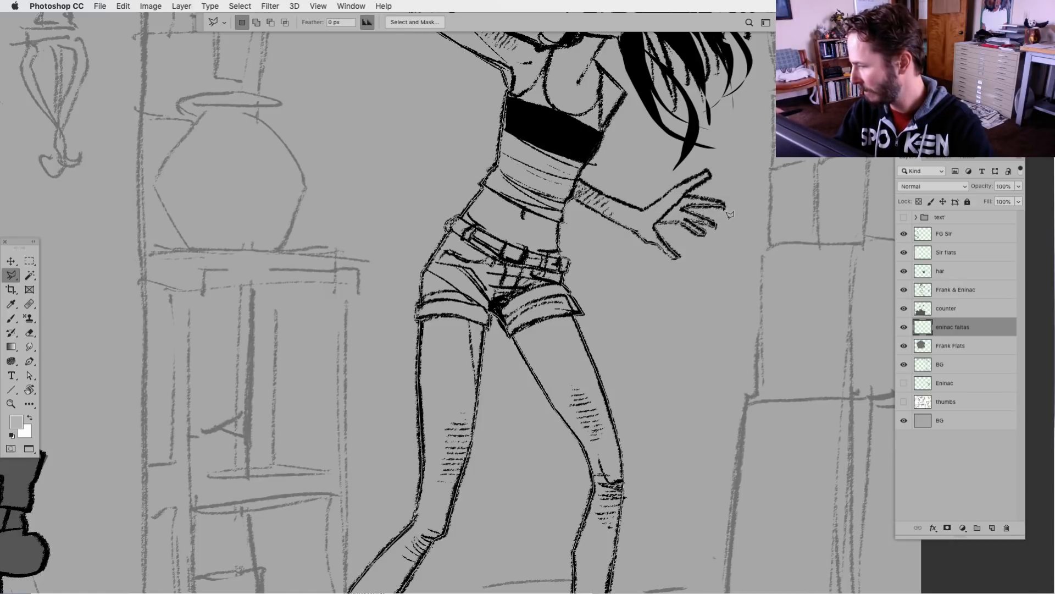
pyautogui.click(711, 176)
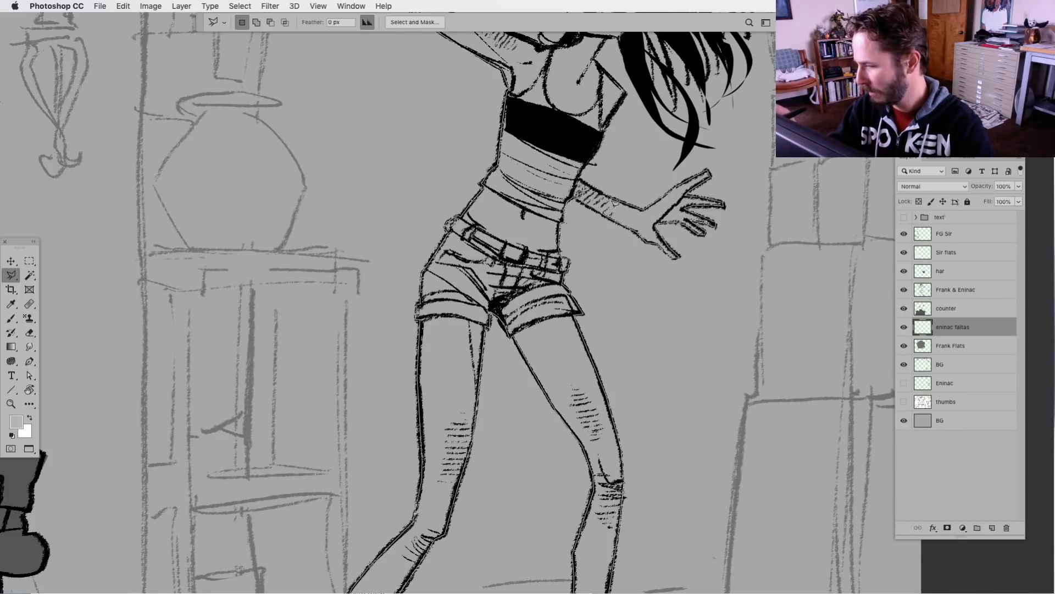
pyautogui.click(576, 186)
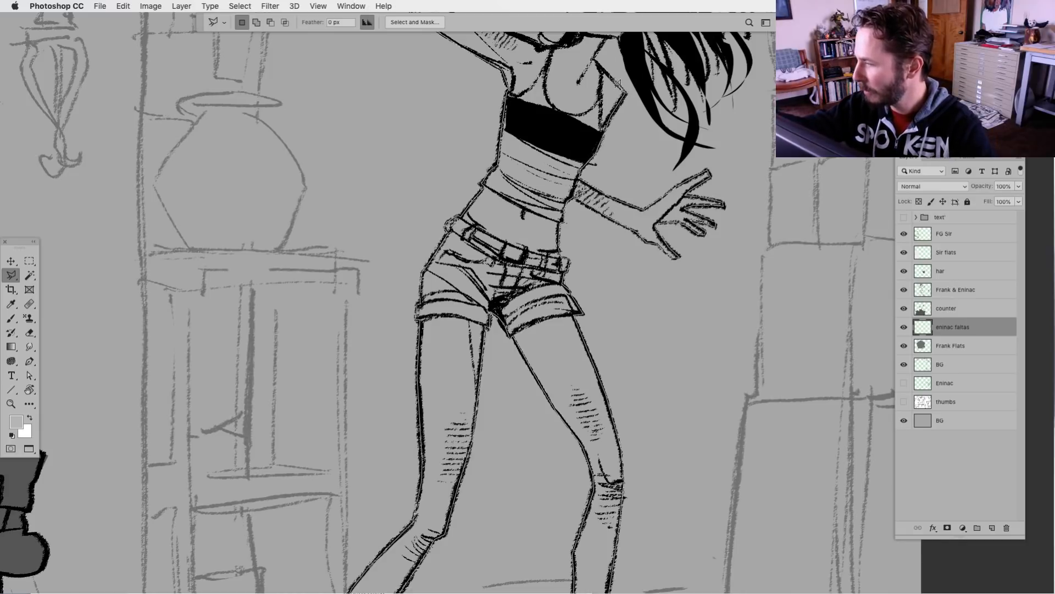
# Extend the lasso outline up the torso and neck, then through the black hair beside the face to the top of the head
pyautogui.moveTo(524, 173); pyautogui.dragTo(505, 430)
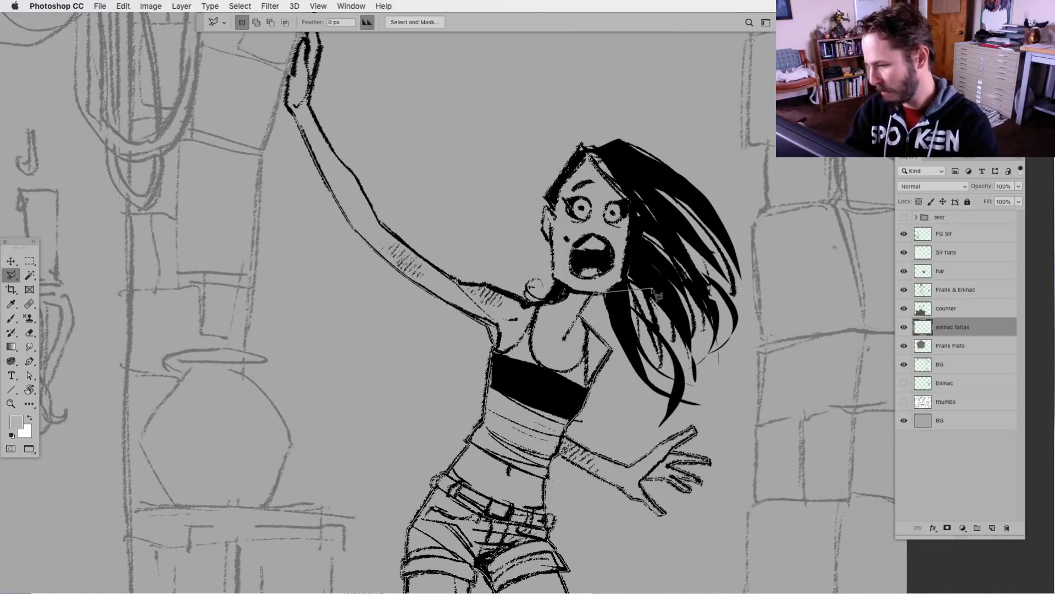
pyautogui.click(606, 294)
pyautogui.click(630, 279)
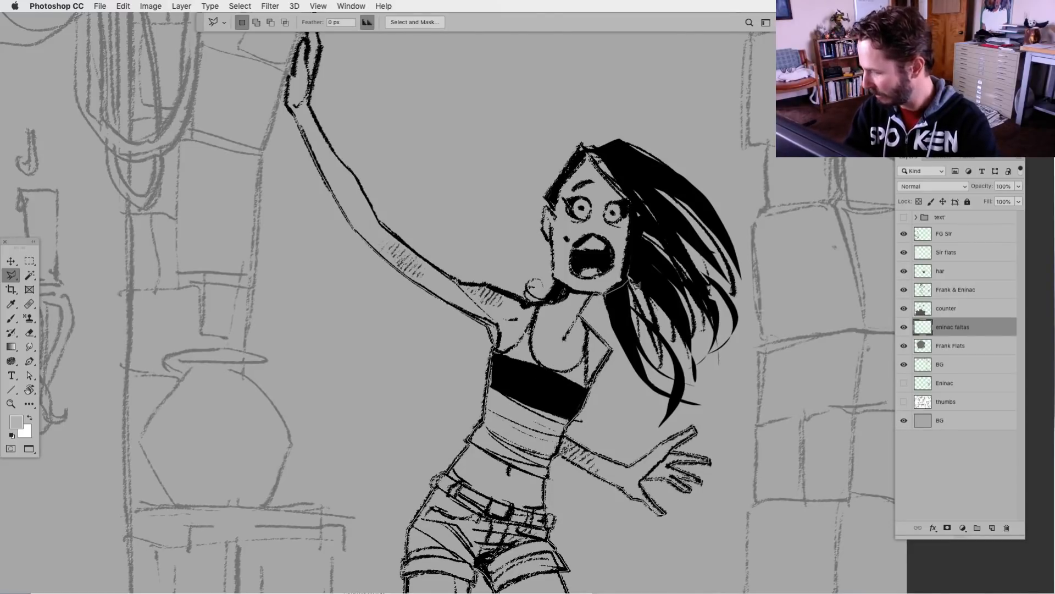
pyautogui.click(645, 283)
pyautogui.click(639, 225)
pyautogui.click(648, 218)
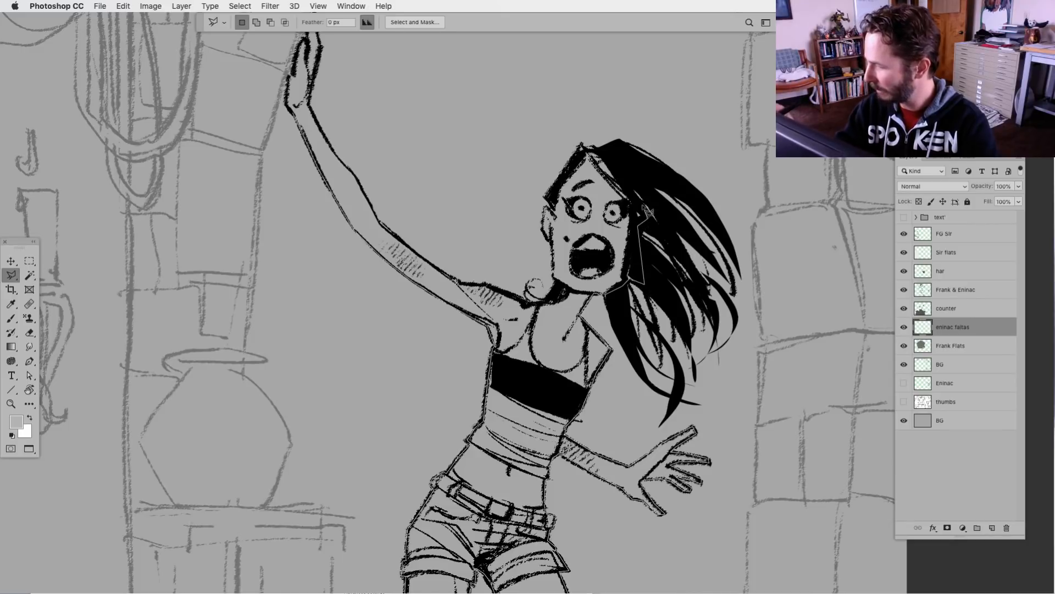
pyautogui.click(668, 229)
pyautogui.click(635, 177)
pyautogui.click(608, 152)
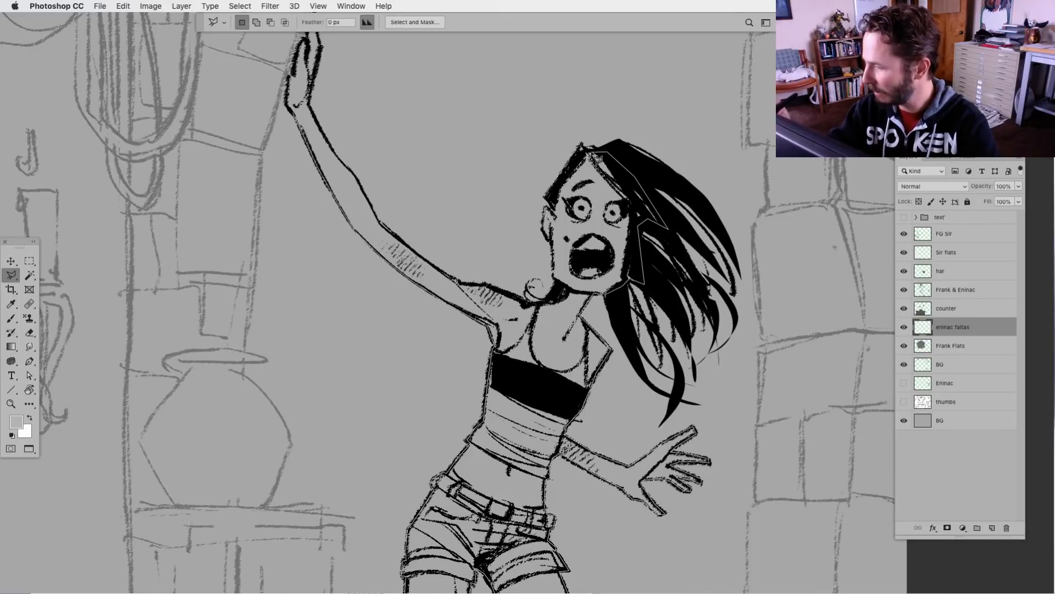
# Trace the lasso outline down the forehead hairline, around the ear and jaw, and along the neck to the shoulder
pyautogui.click(584, 151)
pyautogui.click(549, 197)
pyautogui.click(554, 210)
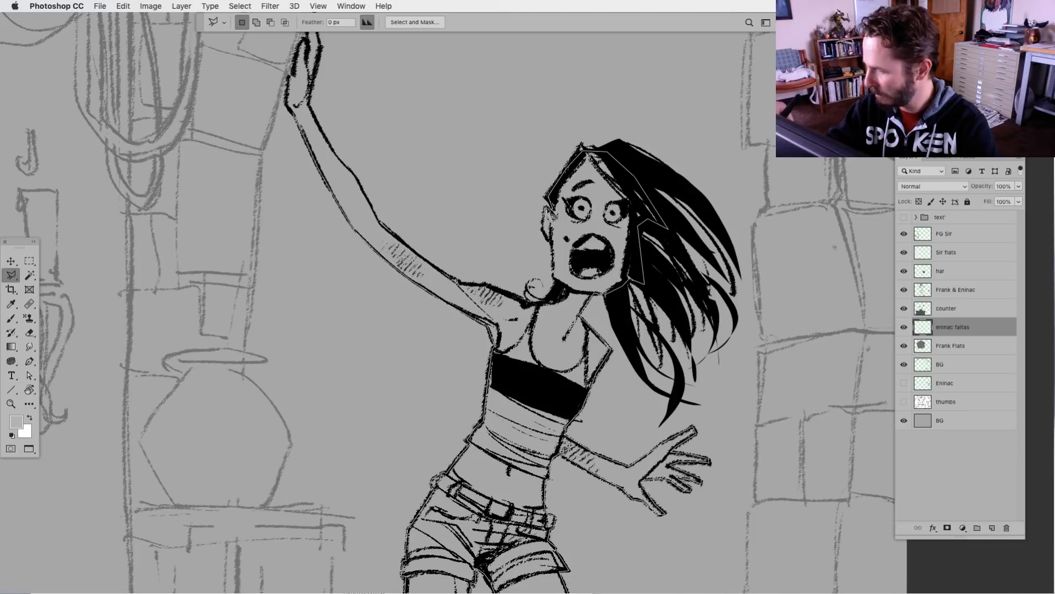
pyautogui.click(545, 208)
pyautogui.click(542, 231)
pyautogui.click(551, 244)
pyautogui.click(553, 277)
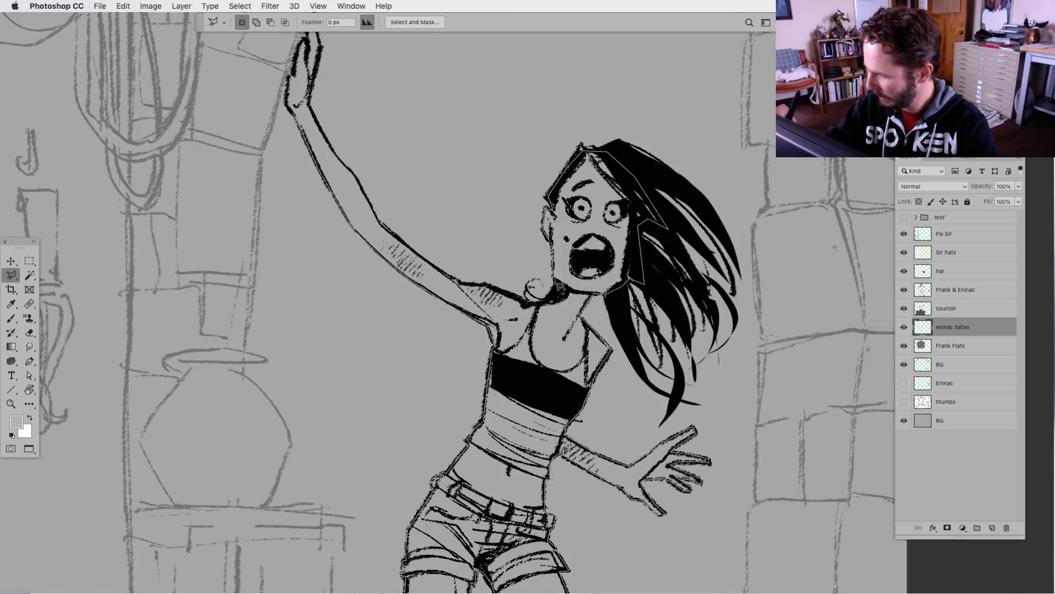
pyautogui.click(559, 282)
pyautogui.click(547, 303)
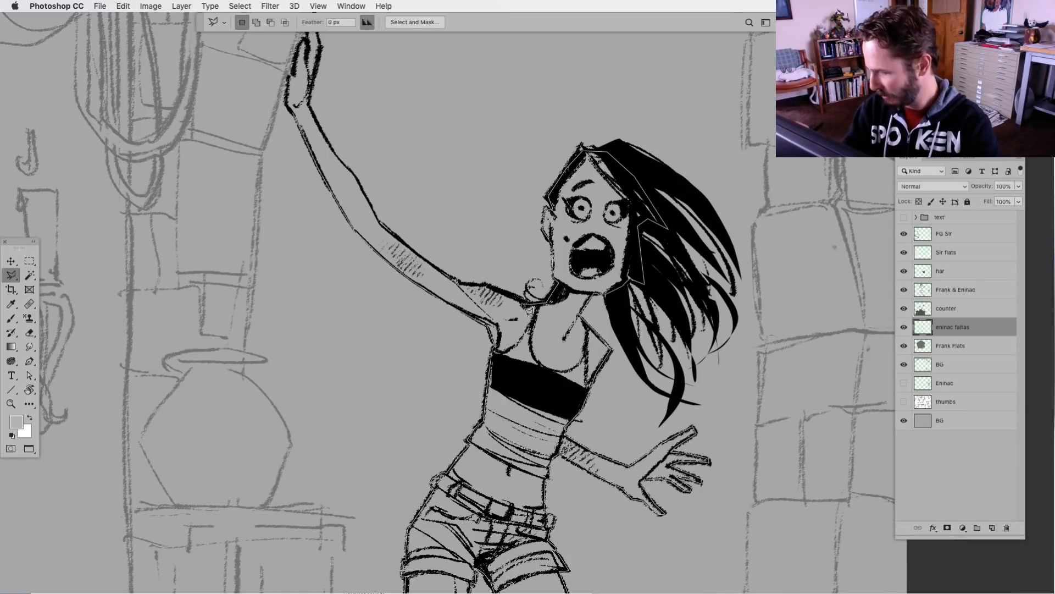
# Complete the lasso outline along the raised arm to the wrist, fill the woman's silhouette with the foreground grey, and deselect
pyautogui.click(461, 283)
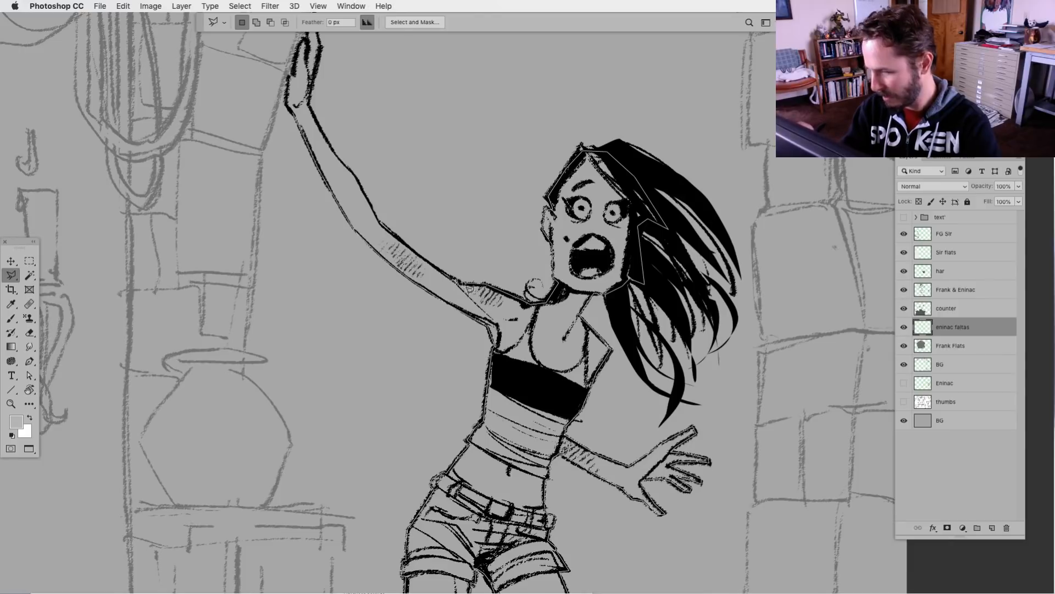
pyautogui.click(423, 258)
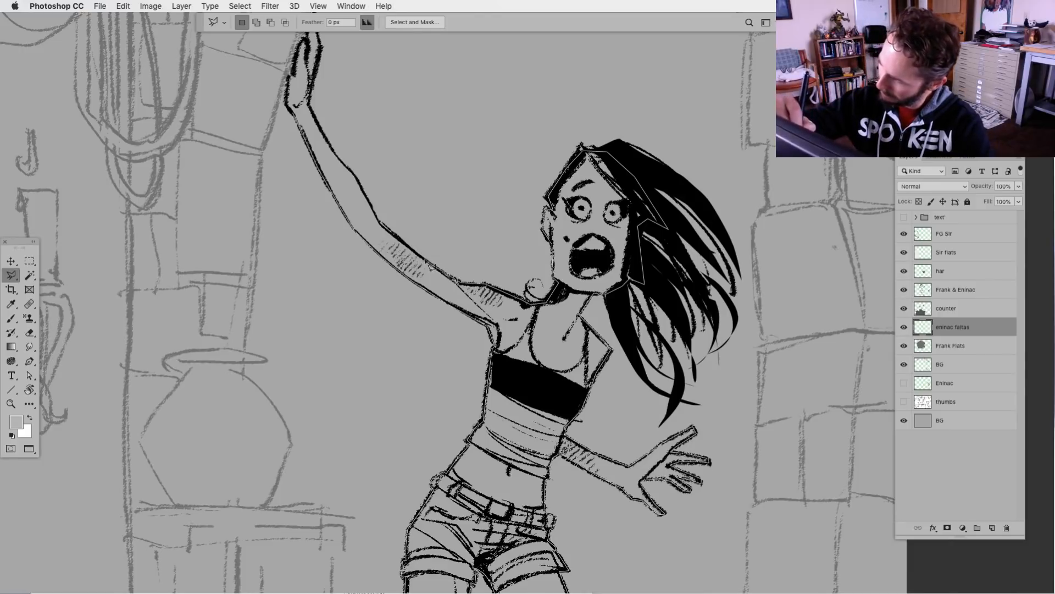
pyautogui.click(380, 224)
pyautogui.click(354, 175)
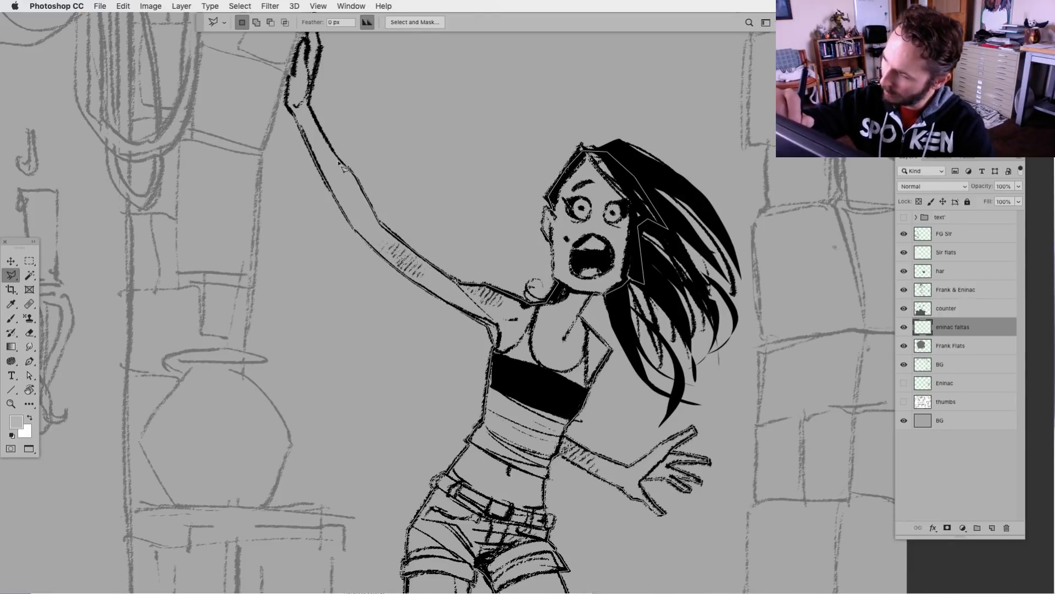
pyautogui.click(336, 157)
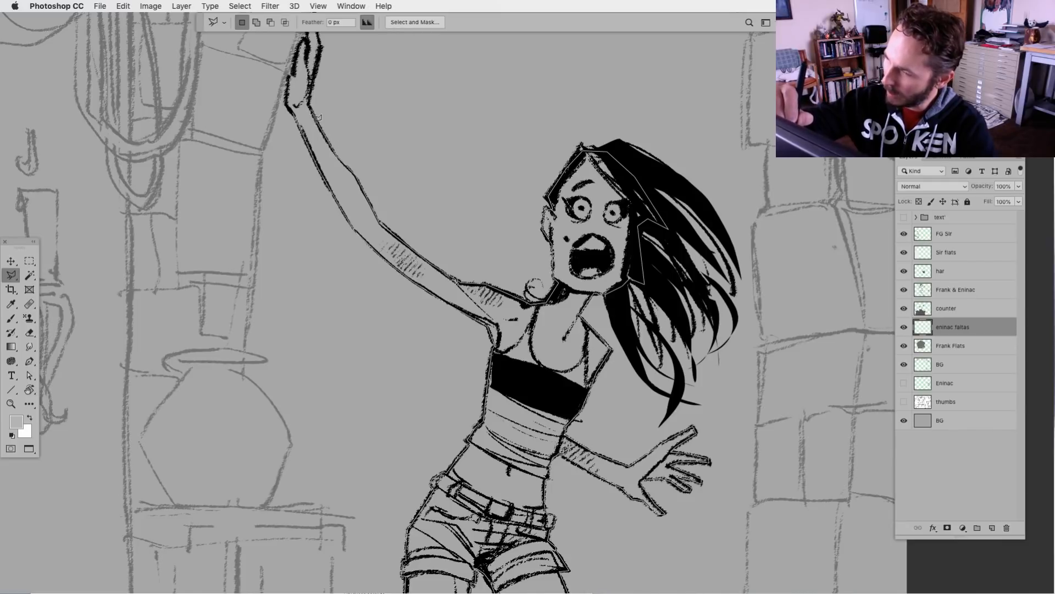
pyautogui.click(310, 105)
pyautogui.click(298, 98)
pyautogui.click(294, 109)
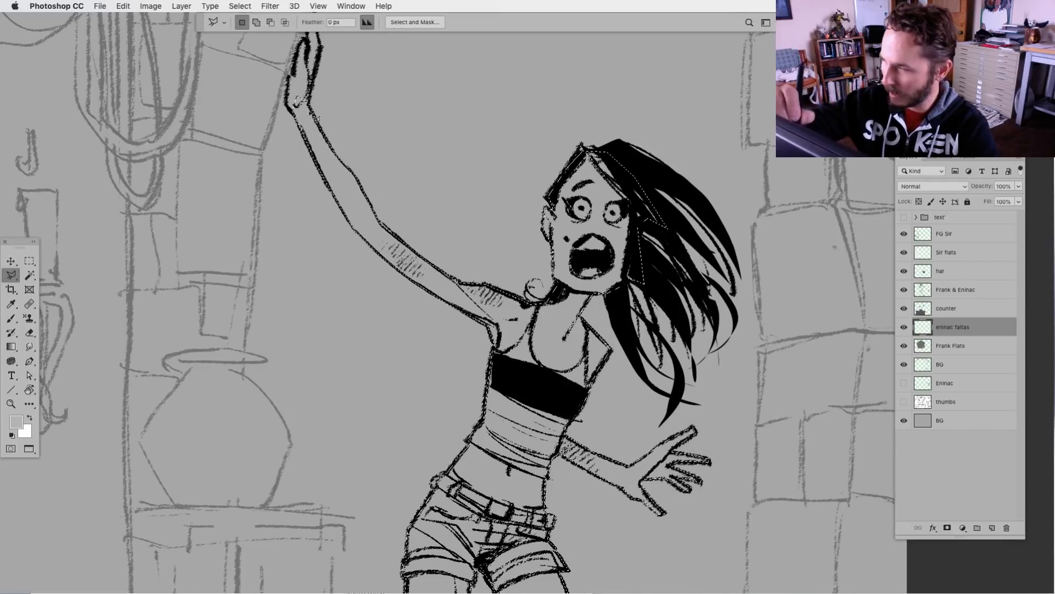
pyautogui.hotkey('alt', 'BackSpace')
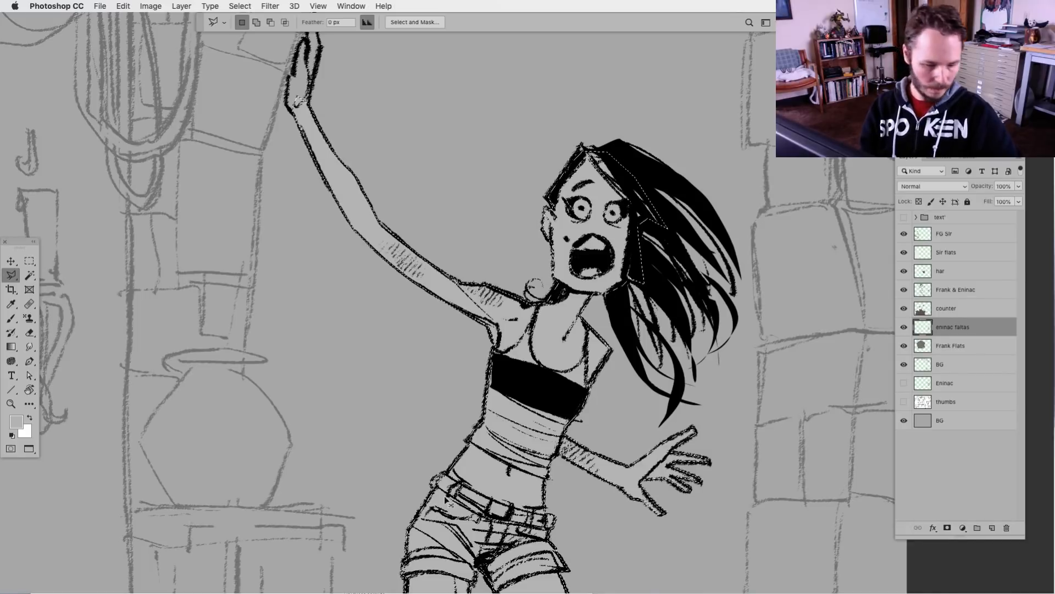
pyautogui.hotkey('ctrl', 'd')
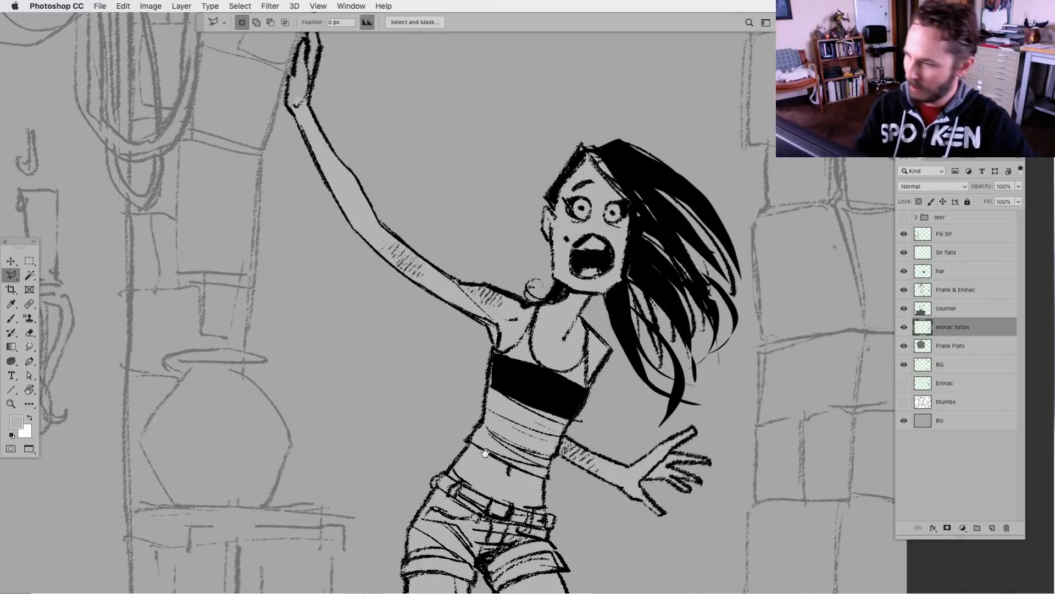
# Outline the woman's raised hand from fingertips to wrist, fill it with the foreground grey, and clear the selection
pyautogui.moveTo(577, 506); pyautogui.dragTo(544, 517)
pyautogui.moveTo(433, 373); pyautogui.dragTo(530, 487)
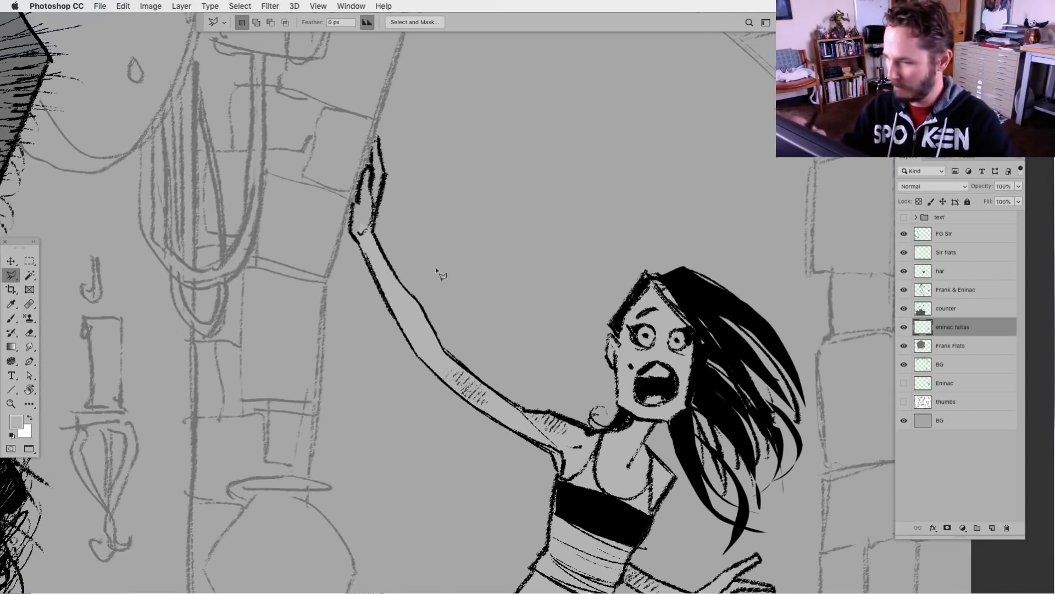
pyautogui.click(367, 166)
pyautogui.click(361, 182)
pyautogui.click(358, 200)
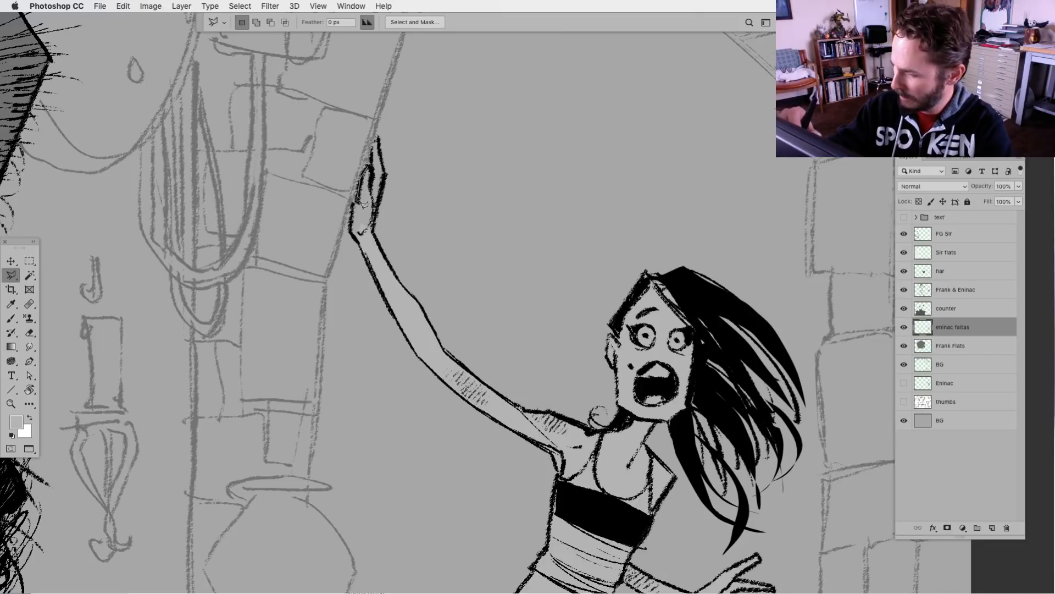
pyautogui.click(358, 231)
pyautogui.click(373, 238)
pyautogui.click(376, 212)
pyautogui.click(386, 174)
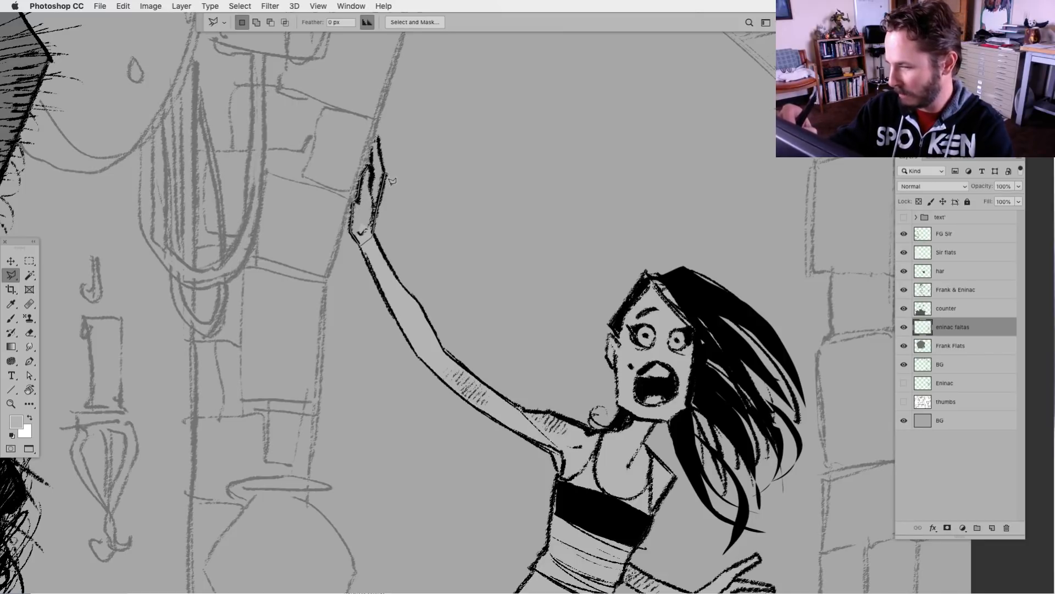
pyautogui.click(378, 134)
pyautogui.click(370, 165)
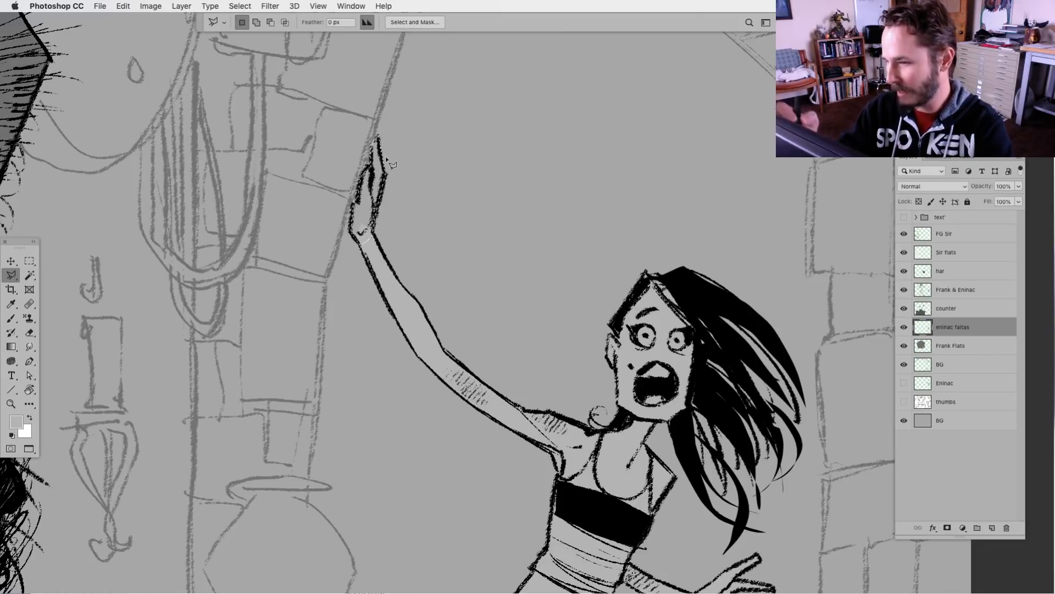
pyautogui.hotkey('alt', 'BackSpace')
pyautogui.hotkey('ctrl', 'd')
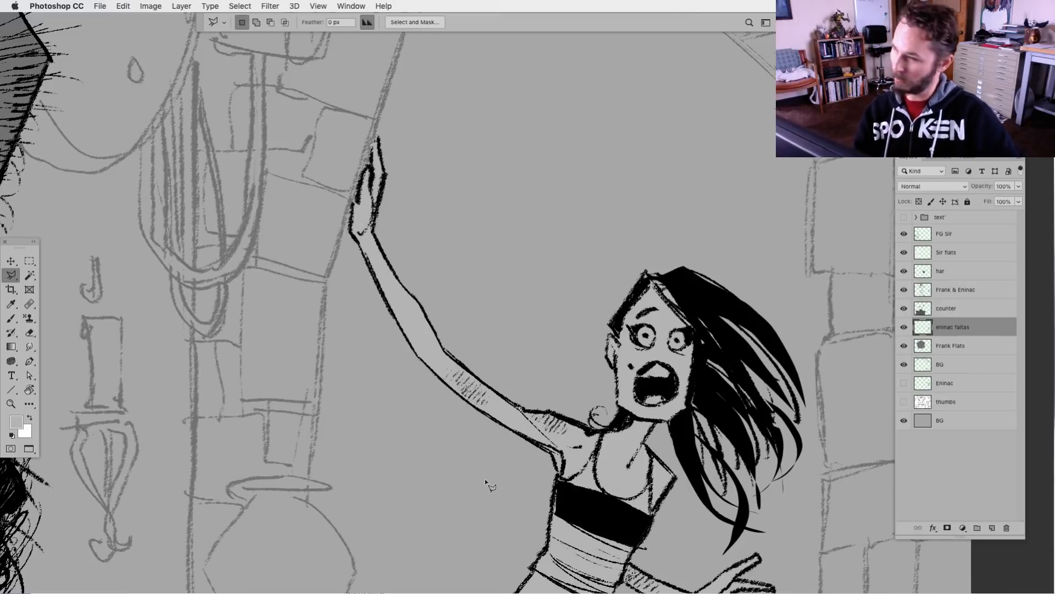
# Examine the woman's flat fill from her hands down to her feet and check the whole composition
pyautogui.moveTo(630, 513); pyautogui.dragTo(488, 461)
pyautogui.moveTo(620, 587)
pyautogui.mouseDown()
pyautogui.moveTo(615, 518)
pyautogui.moveTo(636, 415)
pyautogui.mouseUp()
pyautogui.moveTo(612, 506)
pyautogui.mouseDown()
pyautogui.moveTo(629, 290)
pyautogui.moveTo(633, 416)
pyautogui.mouseUp()
pyautogui.scroll(-5, 632, 418)
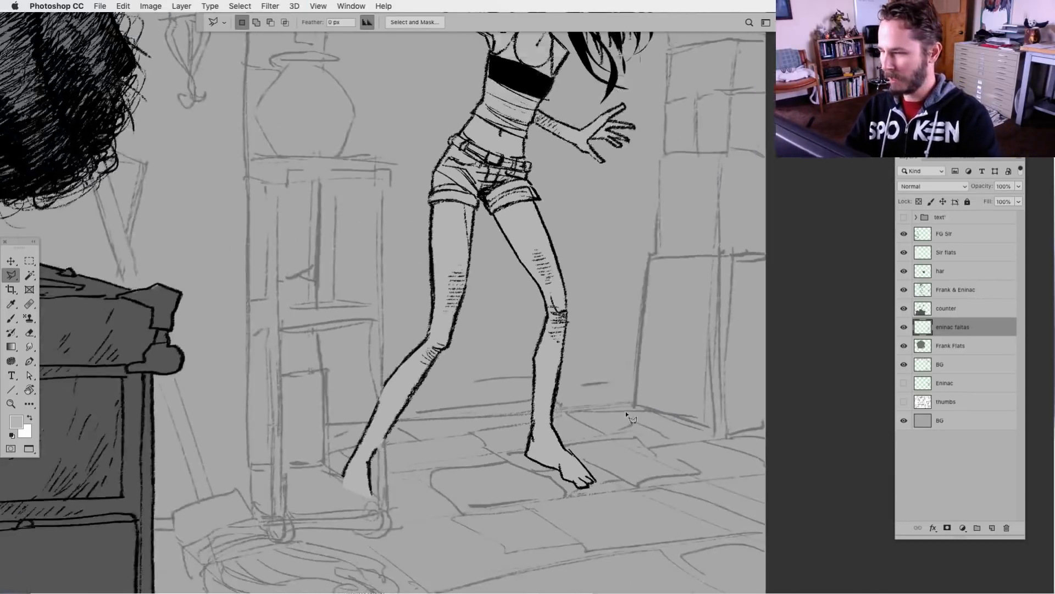
pyautogui.moveTo(523, 330); pyautogui.dragTo(594, 437)
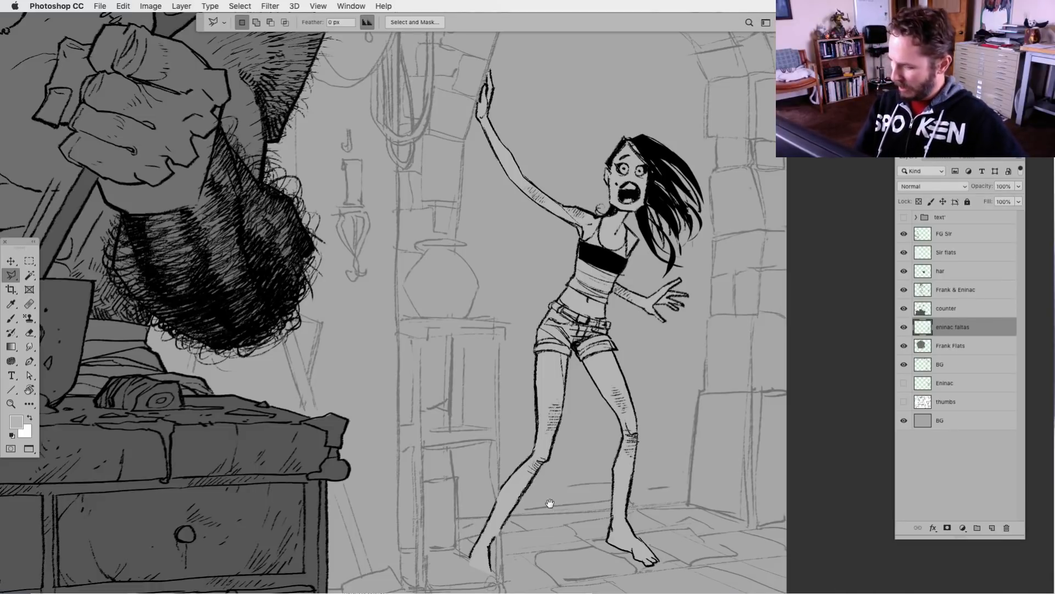
pyautogui.moveTo(651, 483); pyautogui.dragTo(573, 463)
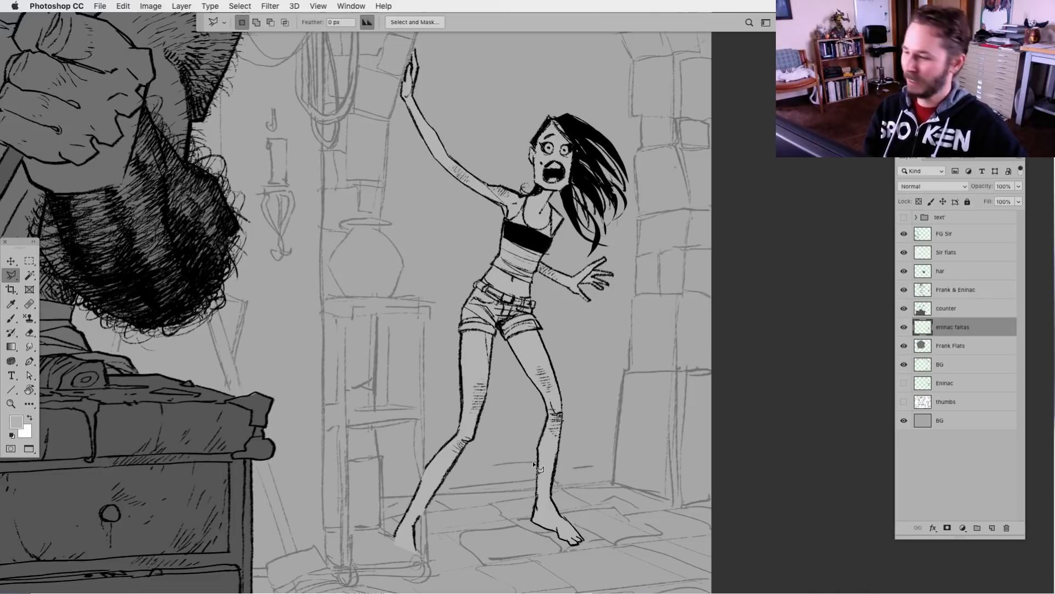
pyautogui.moveTo(595, 418); pyautogui.dragTo(611, 436)
pyautogui.moveTo(601, 493); pyautogui.dragTo(606, 477)
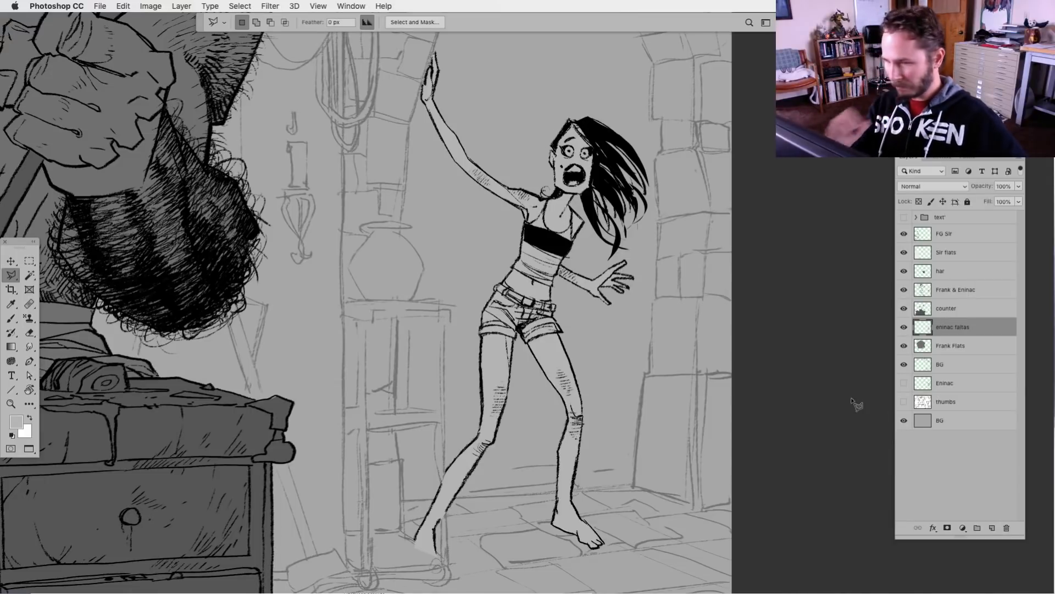
pyautogui.press('super+minus')
pyautogui.press('super+minus')
pyautogui.moveTo(476, 443); pyautogui.dragTo(610, 493)
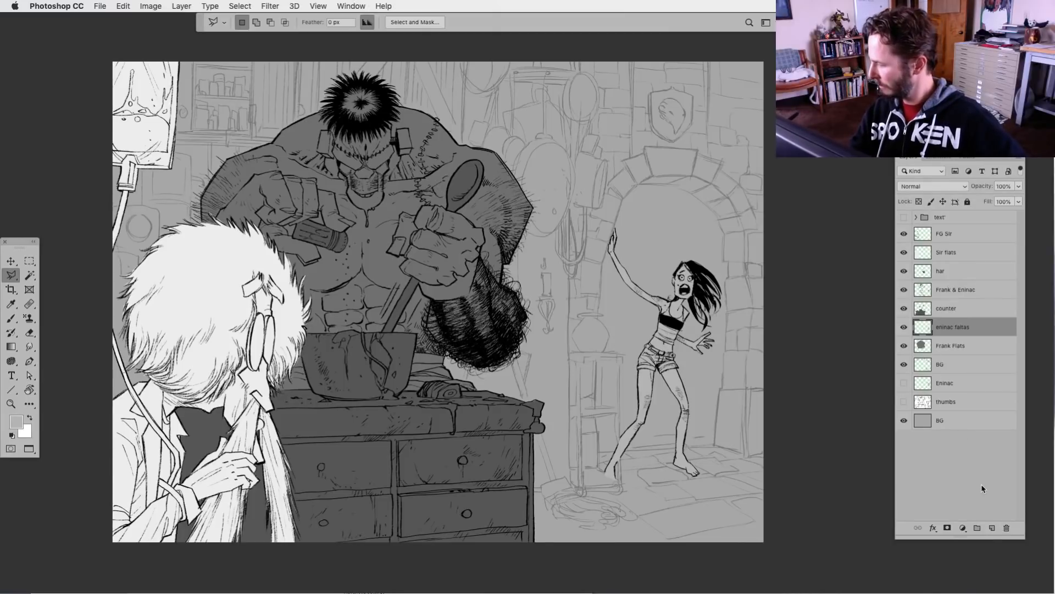
# Add a new layer between Frank Flats and the BG line-art layer and name it "details"
pyautogui.click(992, 528)
pyautogui.moveTo(944, 330); pyautogui.dragTo(946, 373)
pyautogui.doubleClick(945, 364)
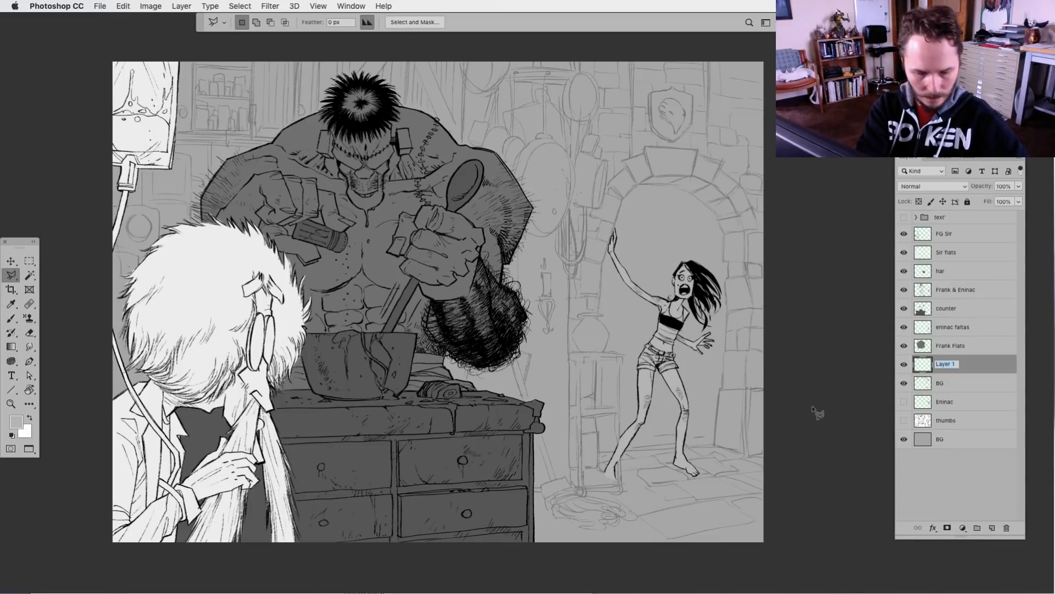
pyautogui.write('details')
pyautogui.press('Return')
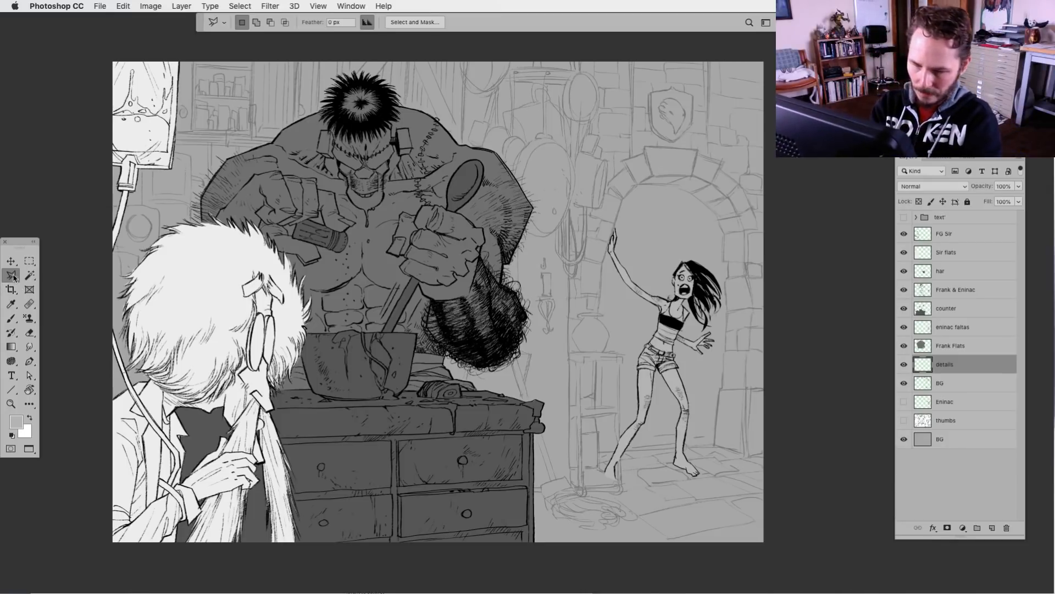
# Switch to the freehand Lasso tool for the background props beside the archway and hide the interface panels
pyautogui.press('super+0')
pyautogui.press('super+plus')
pyautogui.press('super+plus')
pyautogui.moveTo(503, 314); pyautogui.dragTo(444, 523)
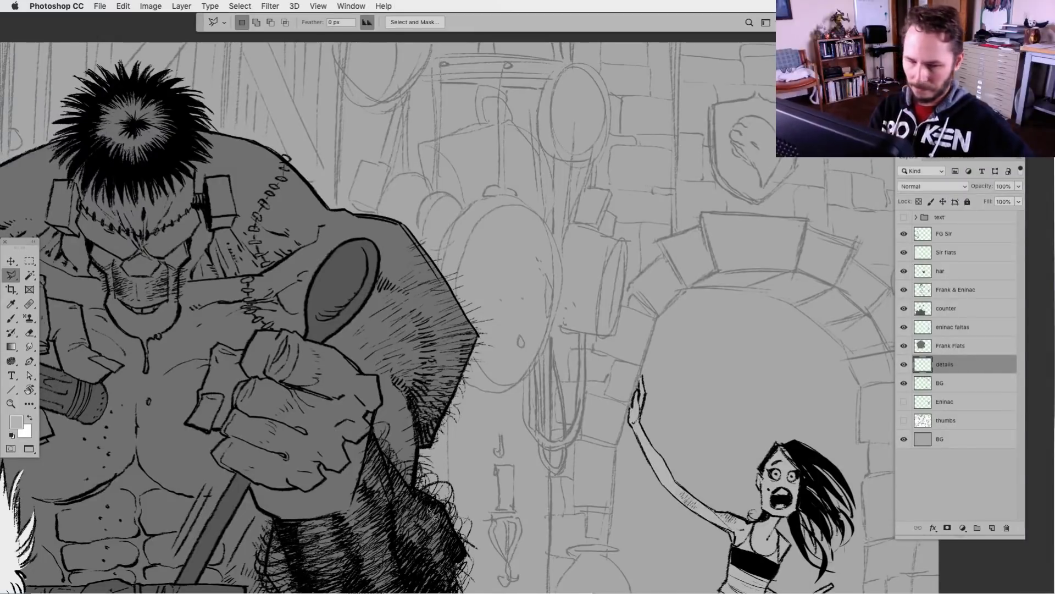
pyautogui.rightClick(11, 275)
pyautogui.click(66, 276)
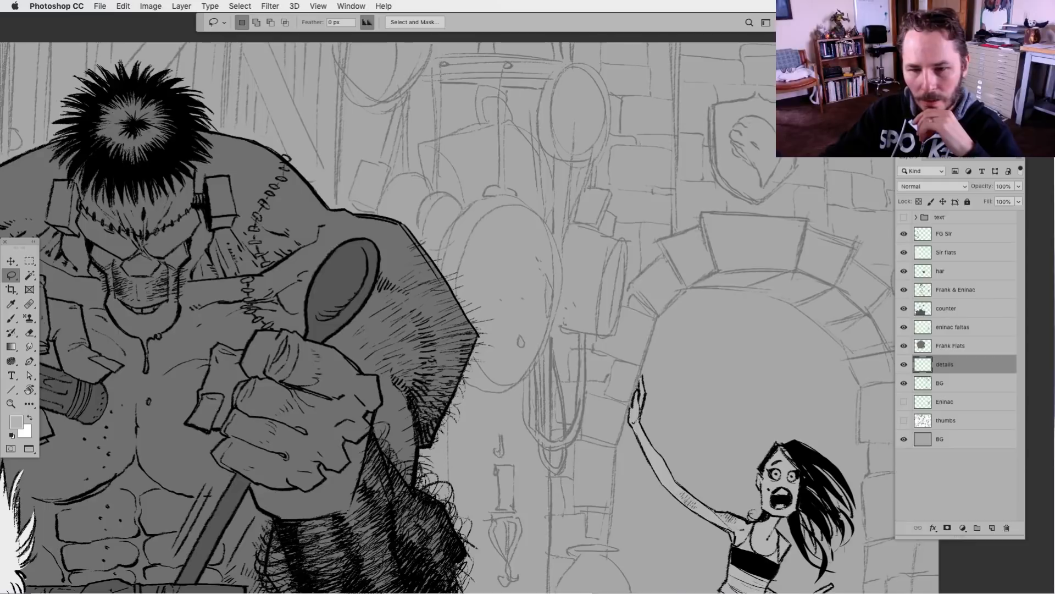
pyautogui.press('Tab')
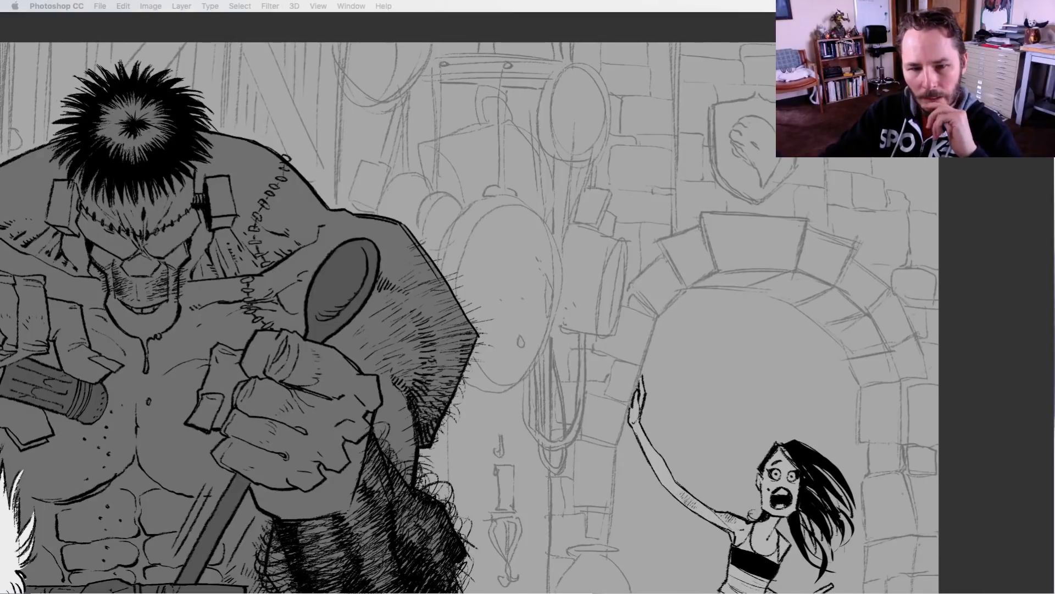
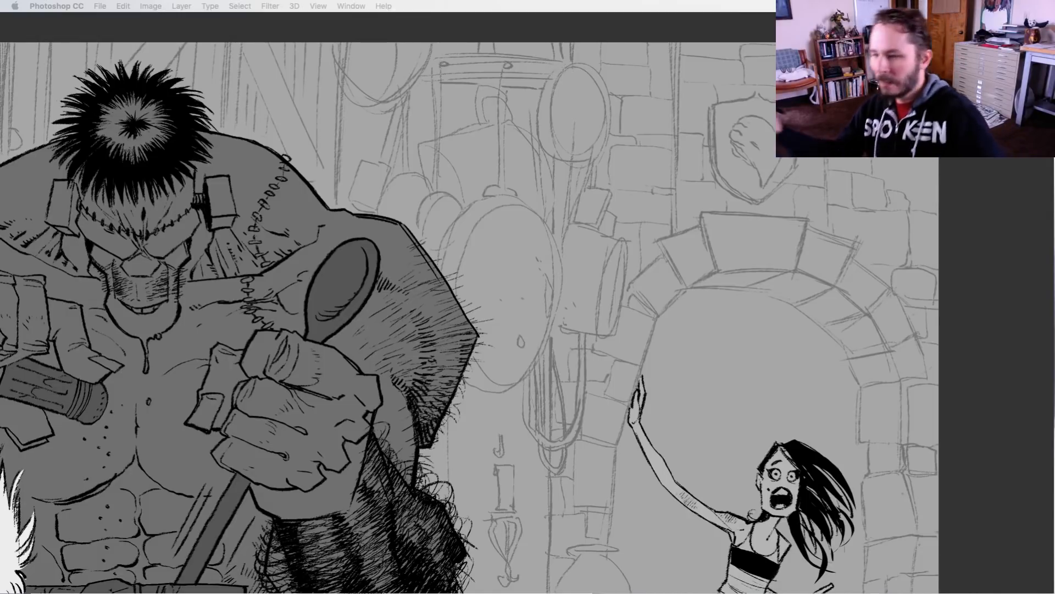
# Show the interface panels and outline the large hanging pan with its handle on the details layer
pyautogui.press('Tab')
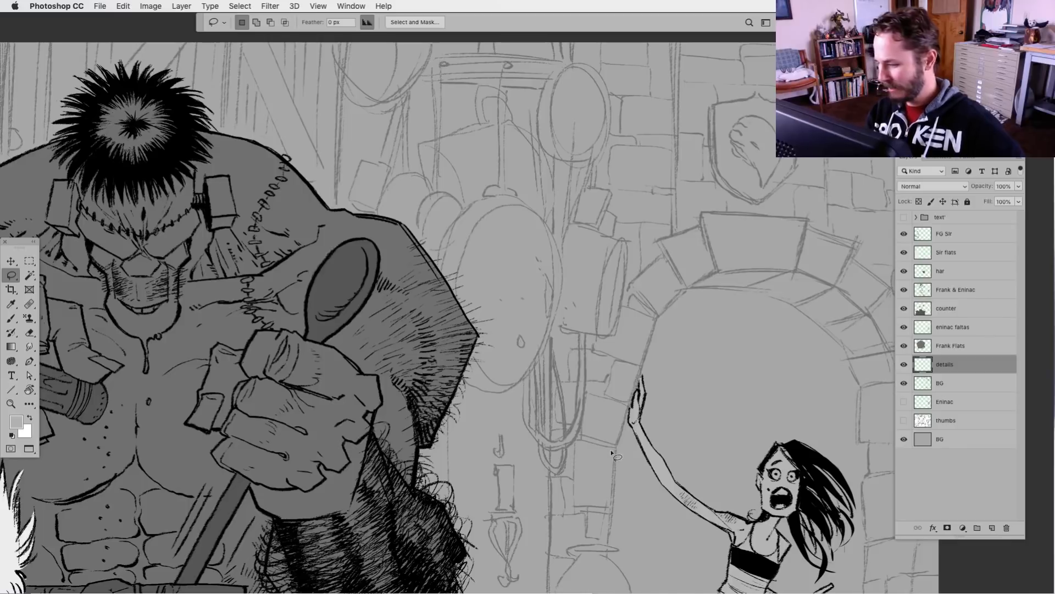
pyautogui.moveTo(604, 451); pyautogui.dragTo(563, 497)
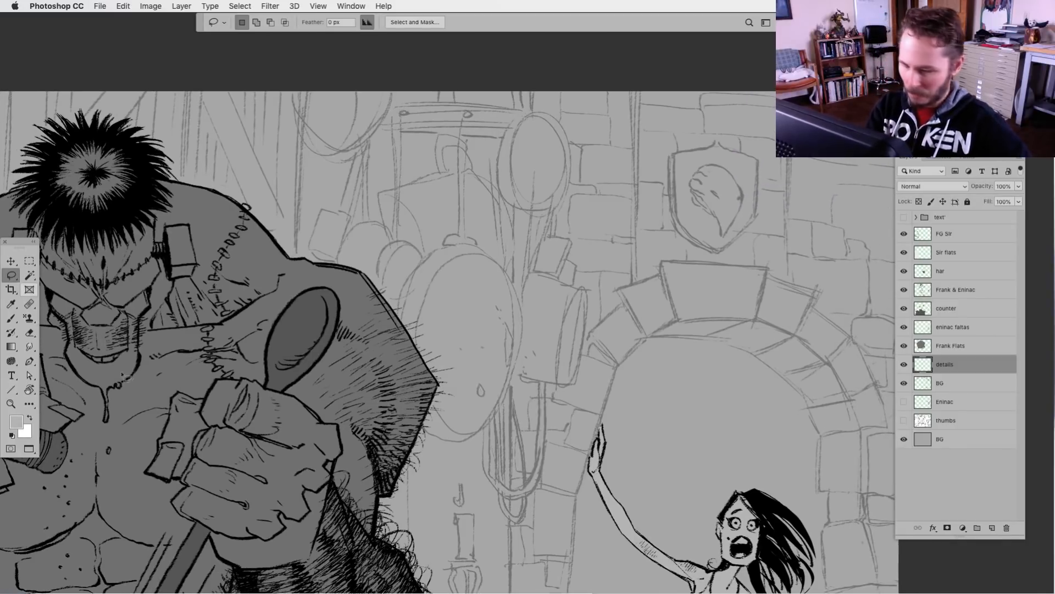
pyautogui.click(904, 365)
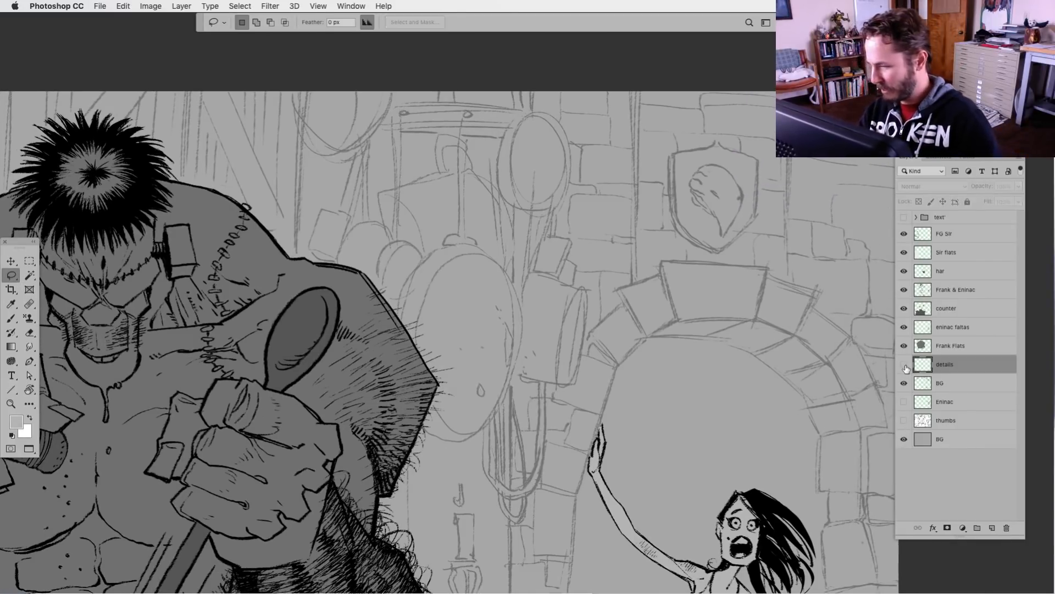
pyautogui.click(905, 365)
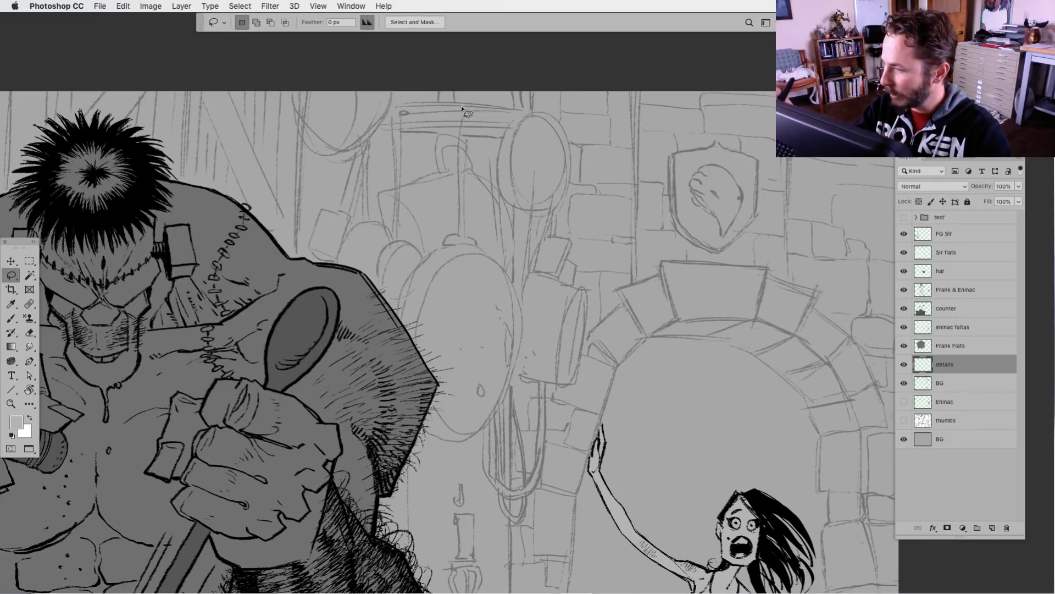
pyautogui.moveTo(462, 108)
pyautogui.mouseDown()
pyautogui.moveTo(460, 242)
pyautogui.moveTo(428, 269)
pyautogui.moveTo(399, 350)
pyautogui.moveTo(415, 421)
pyautogui.moveTo(447, 440)
pyautogui.moveTo(483, 429)
pyautogui.moveTo(517, 346)
pyautogui.moveTo(515, 297)
pyautogui.moveTo(478, 246)
pyautogui.moveTo(466, 106)
pyautogui.moveTo(473, 193)
pyautogui.moveTo(473, 132)
pyautogui.mouseUp()
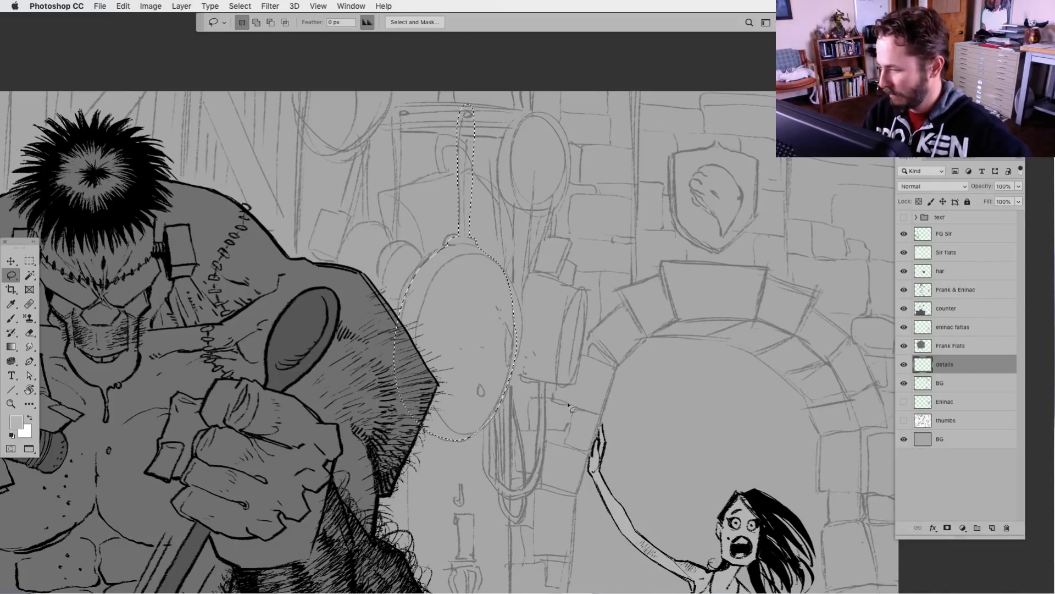
# Add the round pan, the cropped upper pan and the square-ended utensil to the selection, trimming the cropped pan's left edge
pyautogui.moveTo(527, 93)
pyautogui.mouseDown()
pyautogui.moveTo(526, 124)
pyautogui.moveTo(501, 161)
pyautogui.moveTo(515, 214)
pyautogui.moveTo(566, 216)
pyautogui.moveTo(579, 165)
pyautogui.moveTo(545, 57)
pyautogui.moveTo(580, 53)
pyautogui.mouseUp()
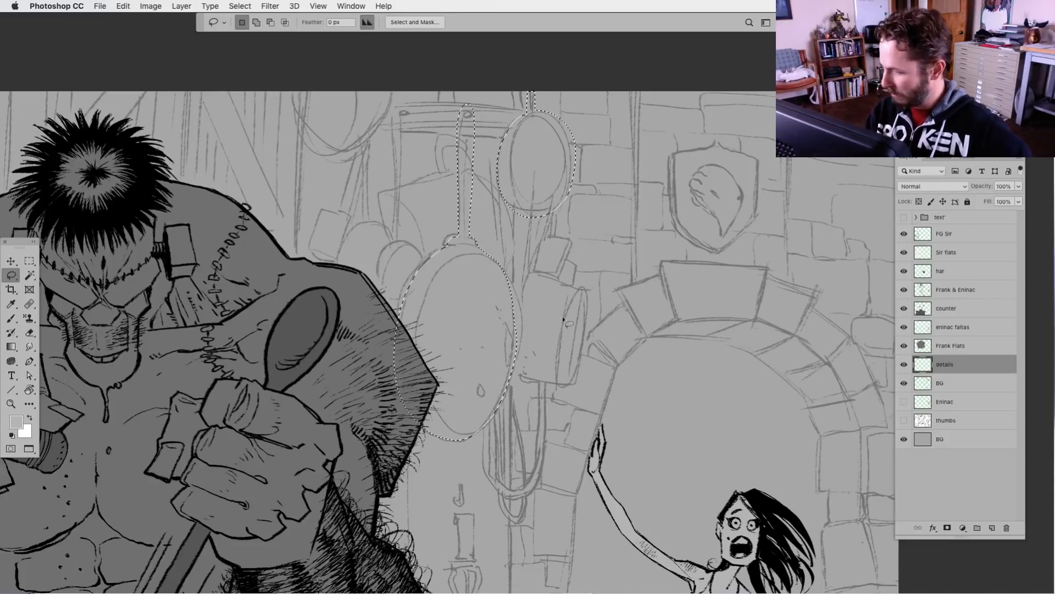
pyautogui.press('shift')
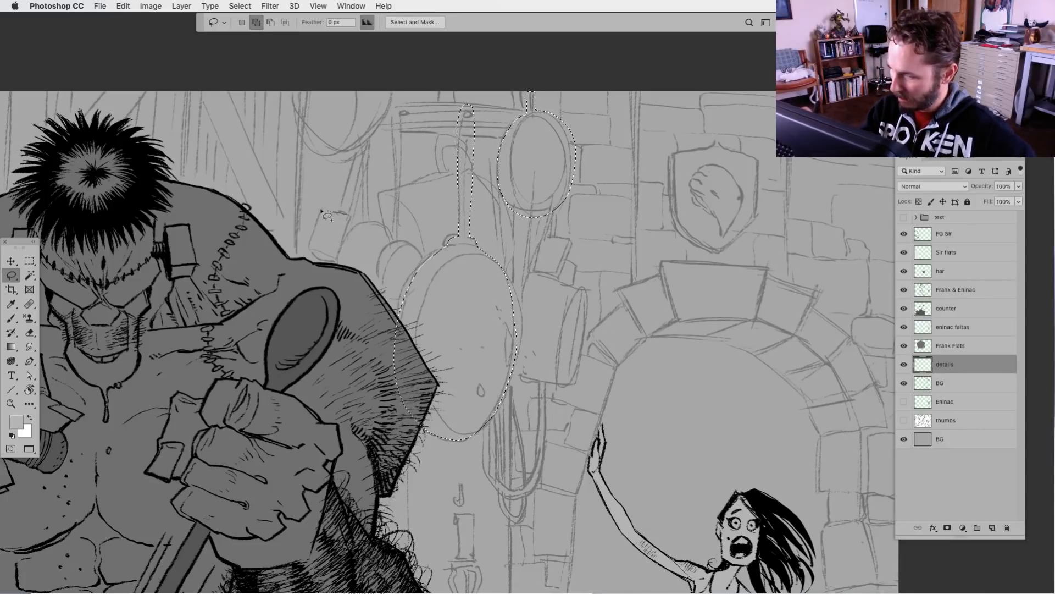
pyautogui.moveTo(310, 251)
pyautogui.mouseDown()
pyautogui.moveTo(340, 251)
pyautogui.moveTo(371, 143)
pyautogui.moveTo(344, 209)
pyautogui.moveTo(354, 129)
pyautogui.moveTo(392, 86)
pyautogui.moveTo(372, 136)
pyautogui.moveTo(334, 158)
pyautogui.moveTo(290, 90)
pyautogui.moveTo(376, 49)
pyautogui.mouseUp()
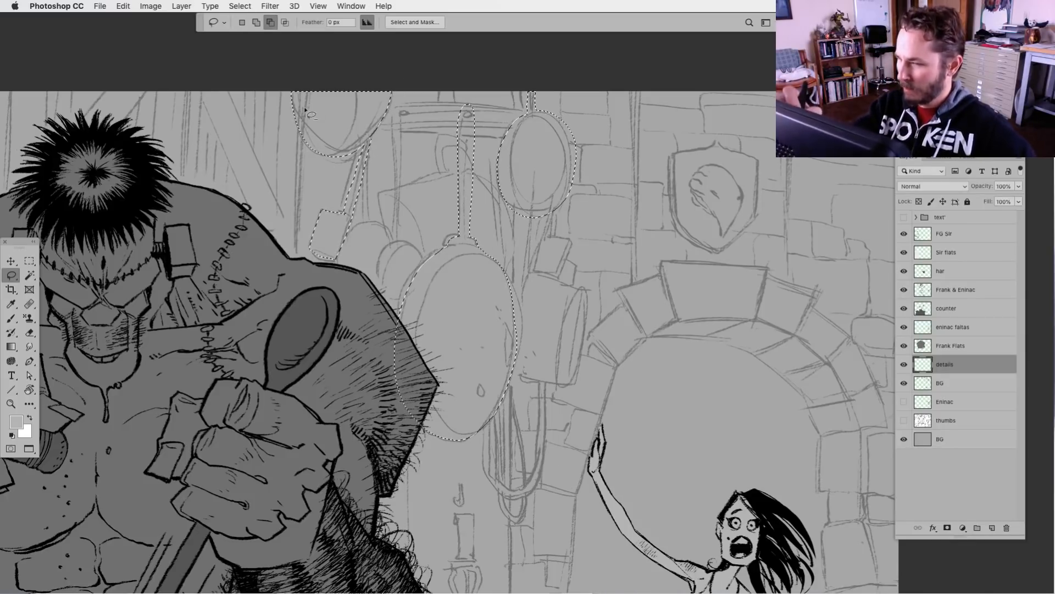
pyautogui.moveTo(304, 83)
pyautogui.mouseDown()
pyautogui.moveTo(293, 120)
pyautogui.moveTo(309, 52)
pyautogui.mouseUp()
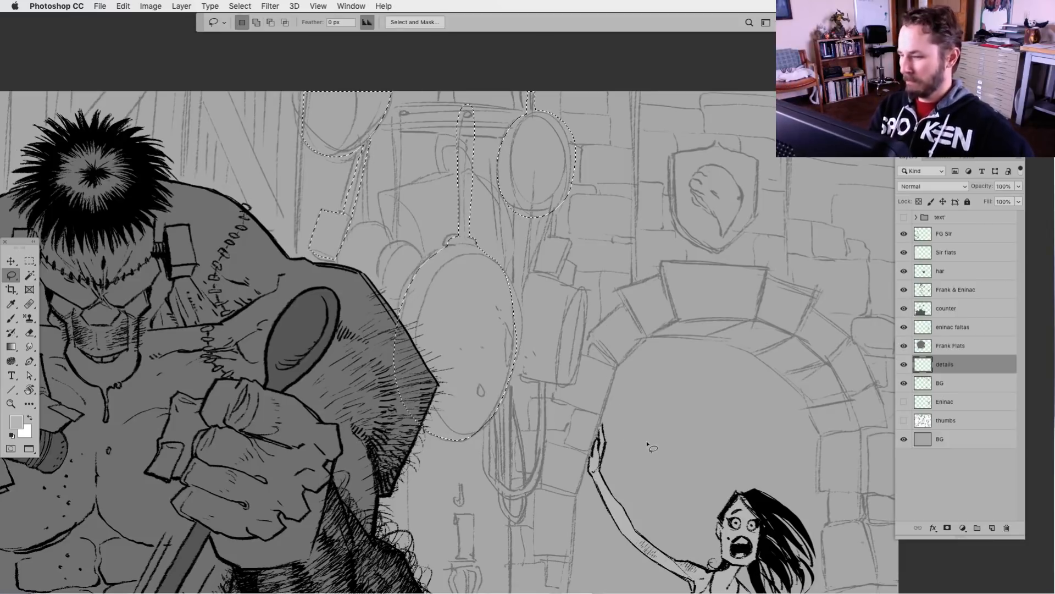
# Fill the selected pans and utensil with the foreground grey, set the details layer to Multiply, and clear the selection
pyautogui.moveTo(526, 510); pyautogui.dragTo(499, 513)
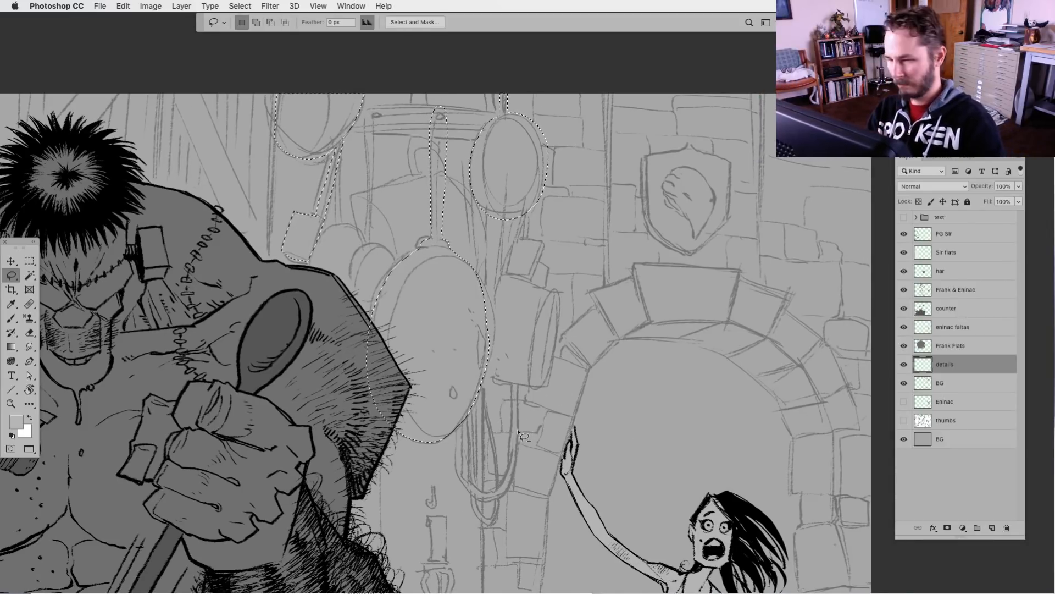
pyautogui.hotkey('alt', 'BackSpace')
pyautogui.click(933, 187)
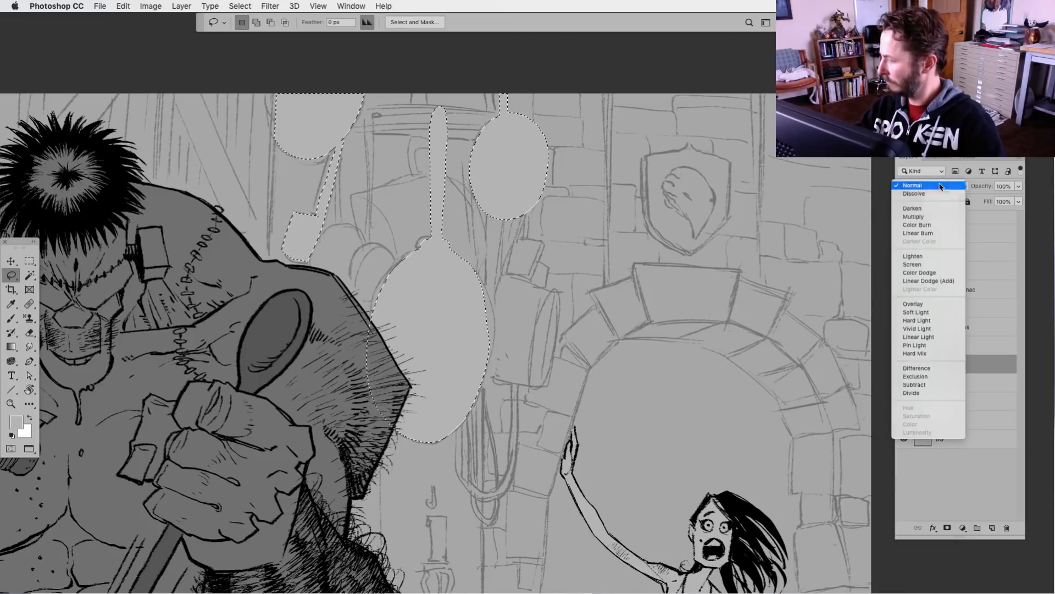
pyautogui.click(921, 217)
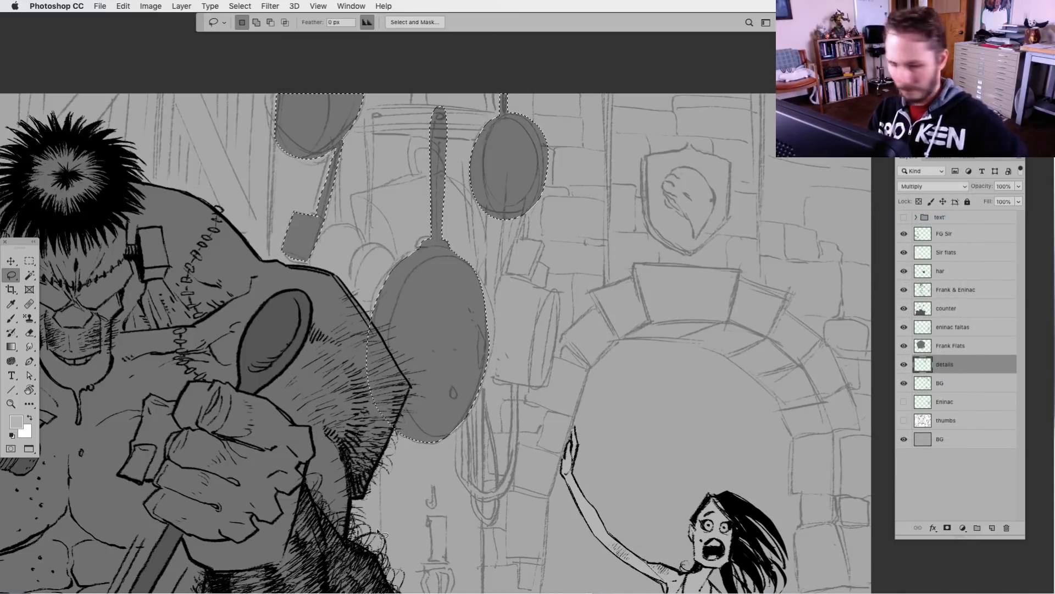
pyautogui.press('super+d')
# Outline the smaller pan and handle partly behind the large pan, fill them with the foreground grey, and clear the selection
pyautogui.moveTo(424, 493); pyautogui.dragTo(478, 513)
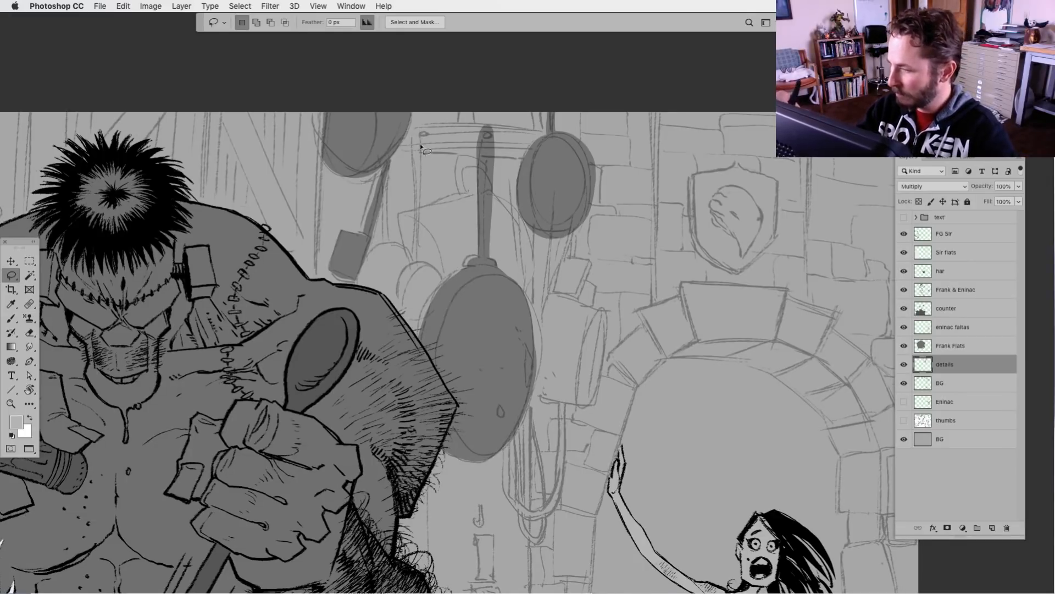
pyautogui.moveTo(416, 137)
pyautogui.mouseDown()
pyautogui.moveTo(414, 267)
pyautogui.moveTo(397, 294)
pyautogui.moveTo(400, 331)
pyautogui.moveTo(429, 329)
pyautogui.moveTo(447, 293)
pyautogui.moveTo(424, 262)
pyautogui.moveTo(425, 158)
pyautogui.mouseUp()
pyautogui.hotkey('alt', 'BackSpace')
pyautogui.press('super+d')
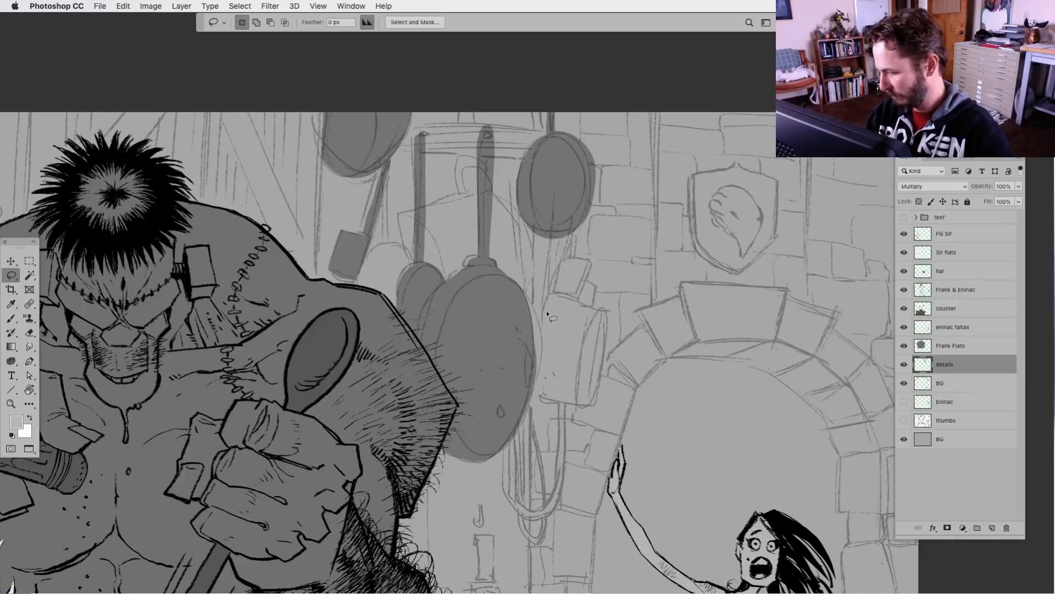
# Outline the hanging pot and its handle beside the archway, fill them with the foreground grey, and touch up the flats
pyautogui.moveTo(552, 294)
pyautogui.mouseDown()
pyautogui.moveTo(533, 387)
pyautogui.moveTo(582, 406)
pyautogui.moveTo(599, 392)
pyautogui.moveTo(605, 325)
pyautogui.moveTo(562, 293)
pyautogui.moveTo(570, 238)
pyautogui.moveTo(553, 292)
pyautogui.mouseUp()
pyautogui.hotkey('alt', 'BackSpace')
pyautogui.press('super+d')
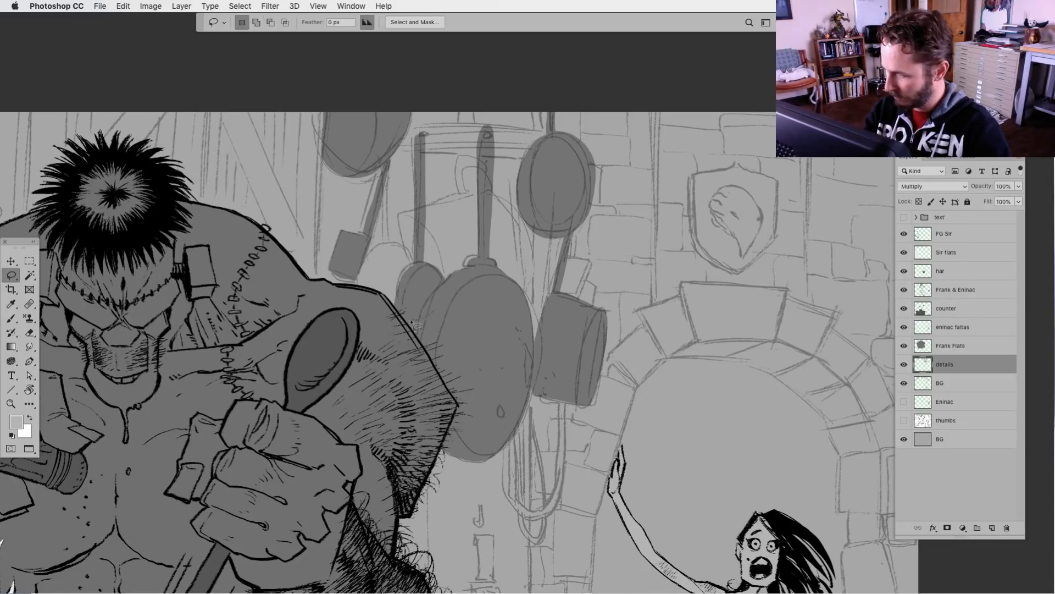
pyautogui.moveTo(417, 265)
pyautogui.mouseDown()
pyautogui.moveTo(397, 321)
pyautogui.moveTo(421, 330)
pyautogui.mouseUp()
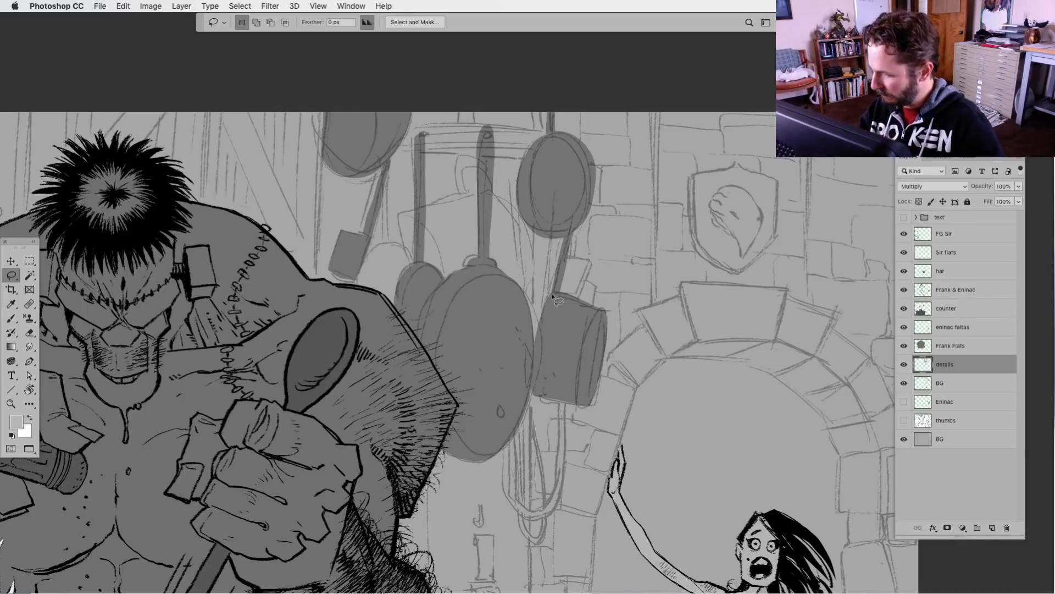
pyautogui.moveTo(552, 297); pyautogui.dragTo(545, 353)
pyautogui.hotkey('alt', 'BackSpace')
pyautogui.press('super+d')
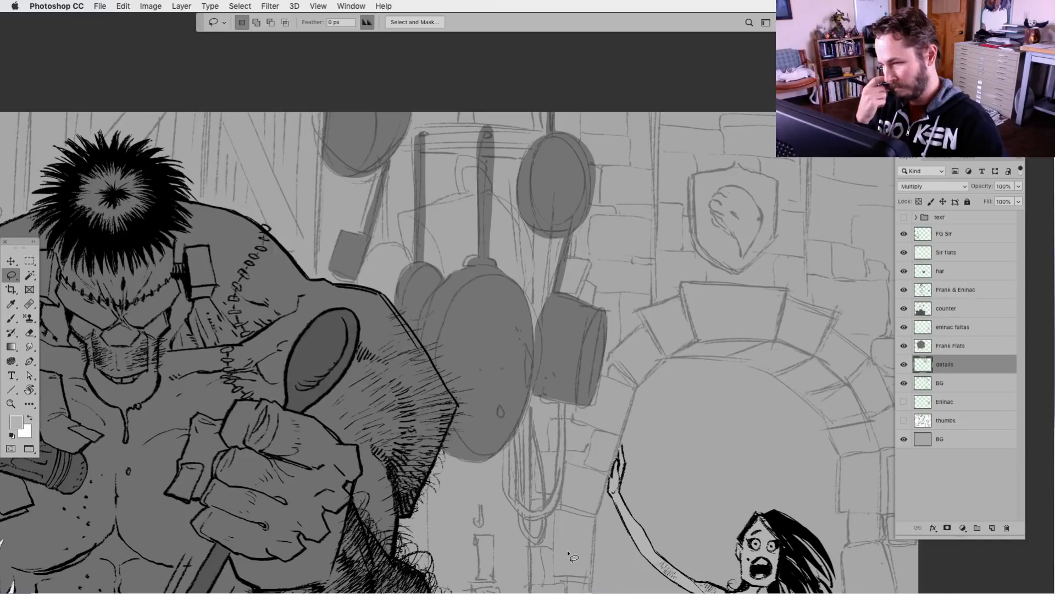
# Add a new layer above details, clip it to that layer, and name it "shadow"
pyautogui.click(992, 527)
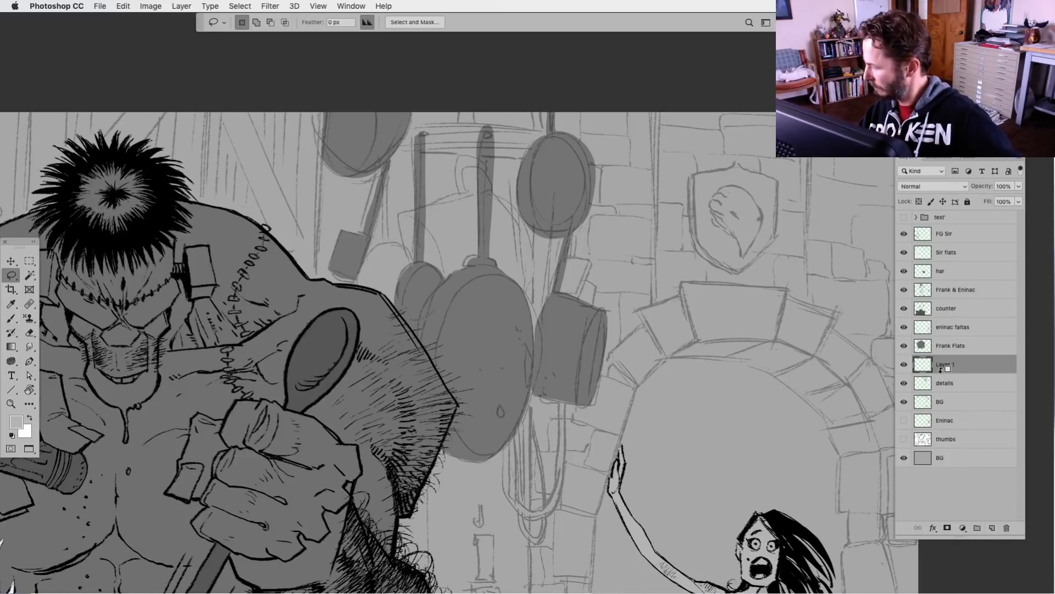
pyautogui.press('super+alt+g')
pyautogui.doubleClick(956, 366)
pyautogui.write('shadow')
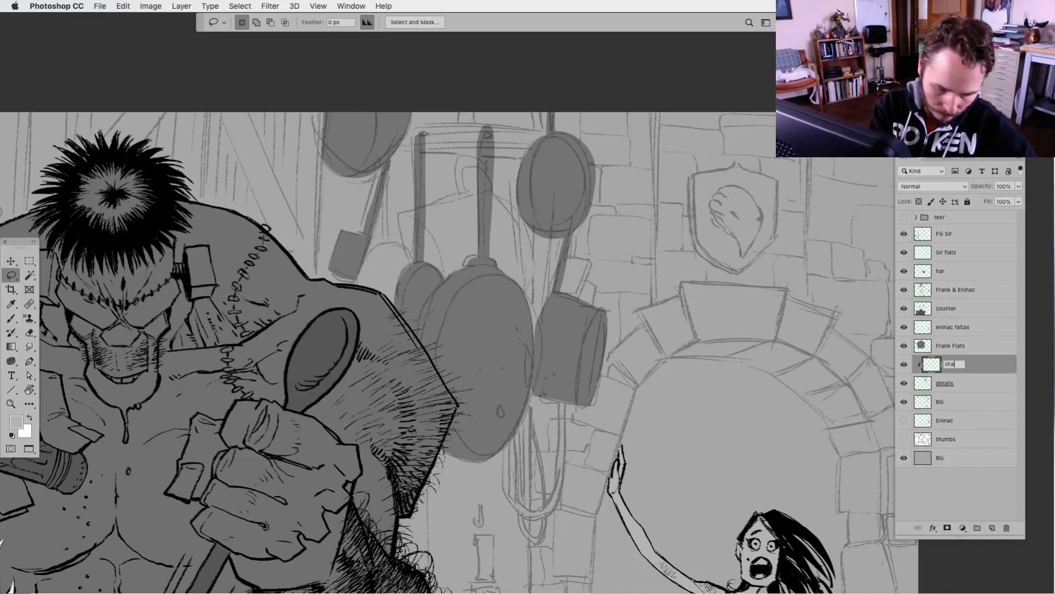
pyautogui.press('Return')
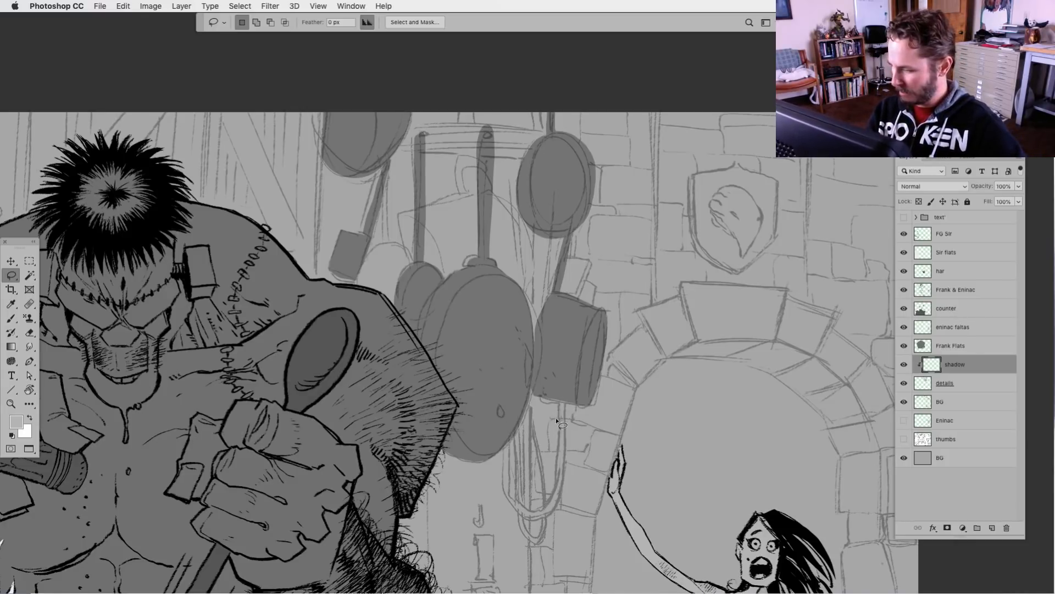
# Block in shadow on the smaller pan's left edge and handle, with the shadow layer set to Multiply
pyautogui.moveTo(485, 498); pyautogui.dragTo(508, 483)
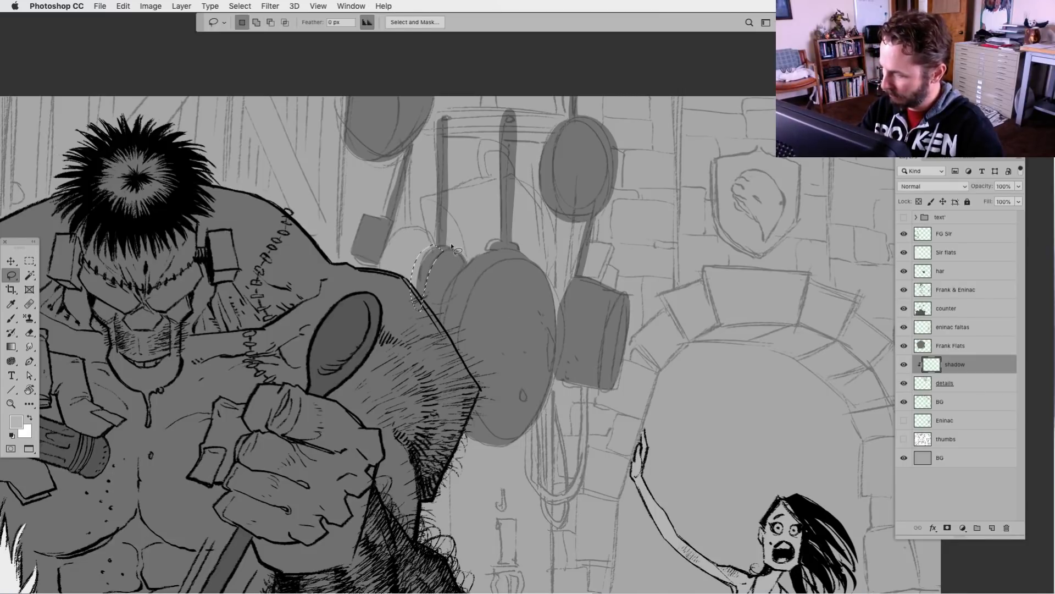
pyautogui.click(932, 186)
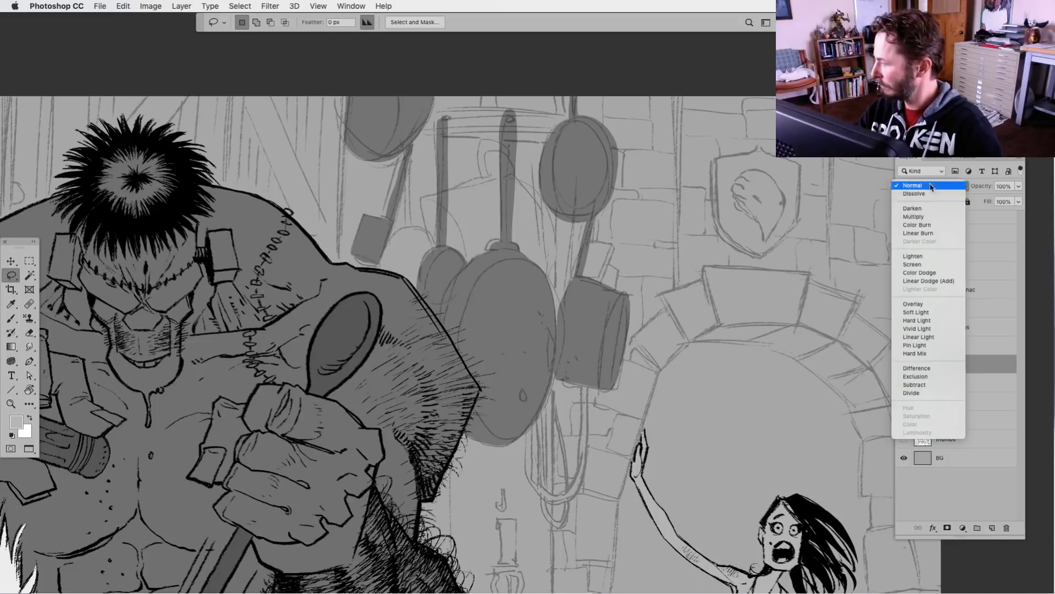
pyautogui.click(929, 220)
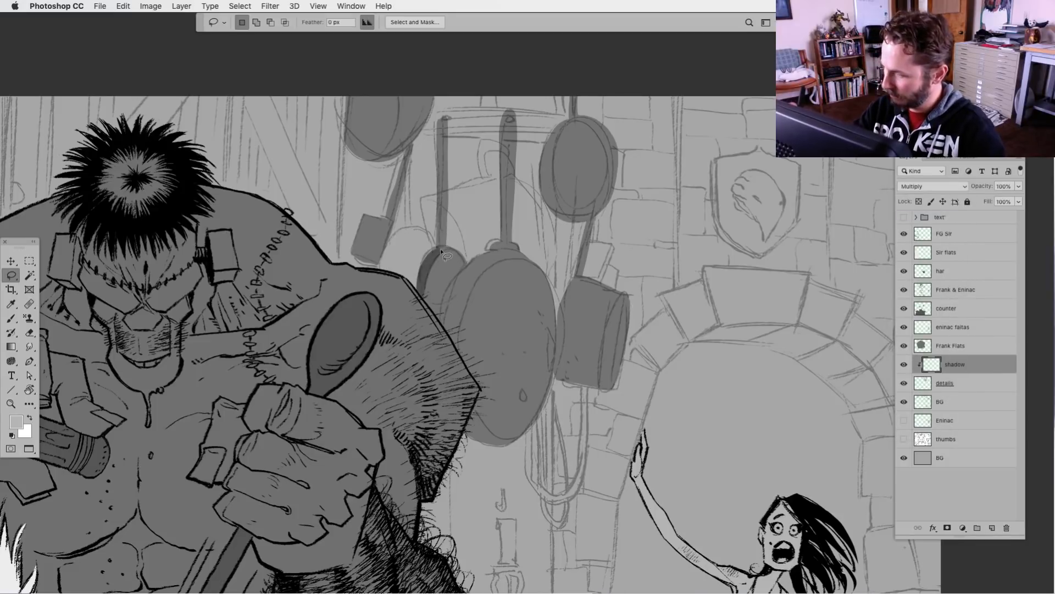
pyautogui.moveTo(442, 250)
pyautogui.mouseDown()
pyautogui.moveTo(438, 112)
pyautogui.moveTo(440, 251)
pyautogui.moveTo(420, 206)
pyautogui.mouseUp()
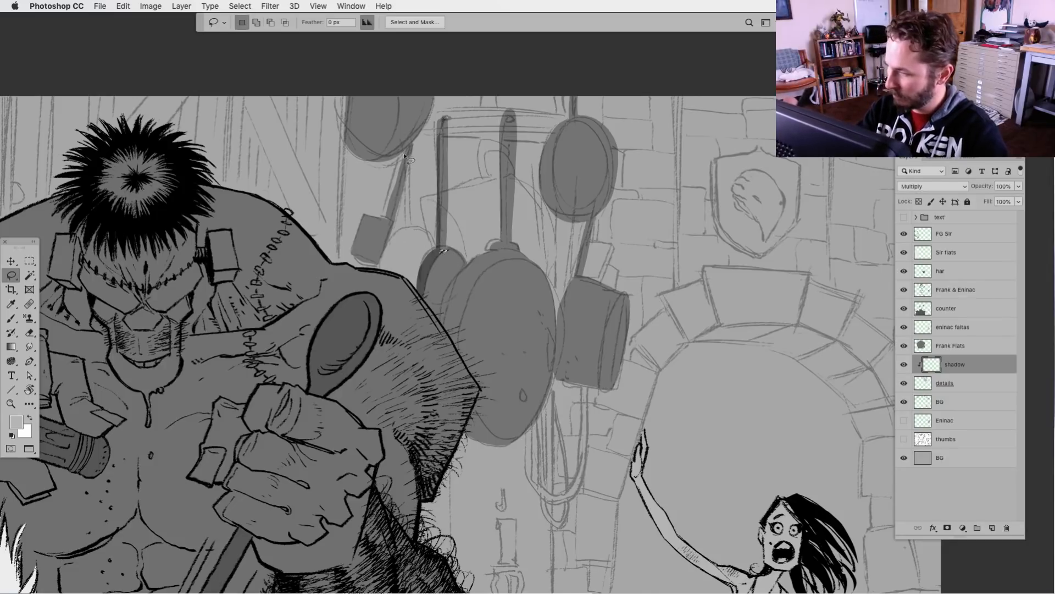
# Fill shadow shapes along the handle and lower part of the small square-ended utensil
pyautogui.moveTo(405, 157)
pyautogui.mouseDown()
pyautogui.moveTo(388, 224)
pyautogui.moveTo(404, 151)
pyautogui.mouseUp()
pyautogui.hotkey('alt', 'BackSpace')
pyautogui.press('super+d')
pyautogui.moveTo(381, 255)
pyautogui.mouseDown()
pyautogui.moveTo(359, 240)
pyautogui.moveTo(346, 266)
pyautogui.moveTo(402, 275)
pyautogui.mouseUp()
pyautogui.hotkey('alt', 'BackSpace')
pyautogui.press('super+d')
pyautogui.moveTo(358, 246); pyautogui.dragTo(348, 263)
pyautogui.hotkey('alt', 'BackSpace')
pyautogui.press('super+d')
# Fill a shadow on the cropped upper pan and delete the excess shading at its lower edge
pyautogui.moveTo(401, 99)
pyautogui.mouseDown()
pyautogui.moveTo(373, 170)
pyautogui.moveTo(431, 123)
pyautogui.moveTo(453, 72)
pyautogui.mouseUp()
pyautogui.hotkey('alt', 'BackSpace')
pyautogui.press('super+d')
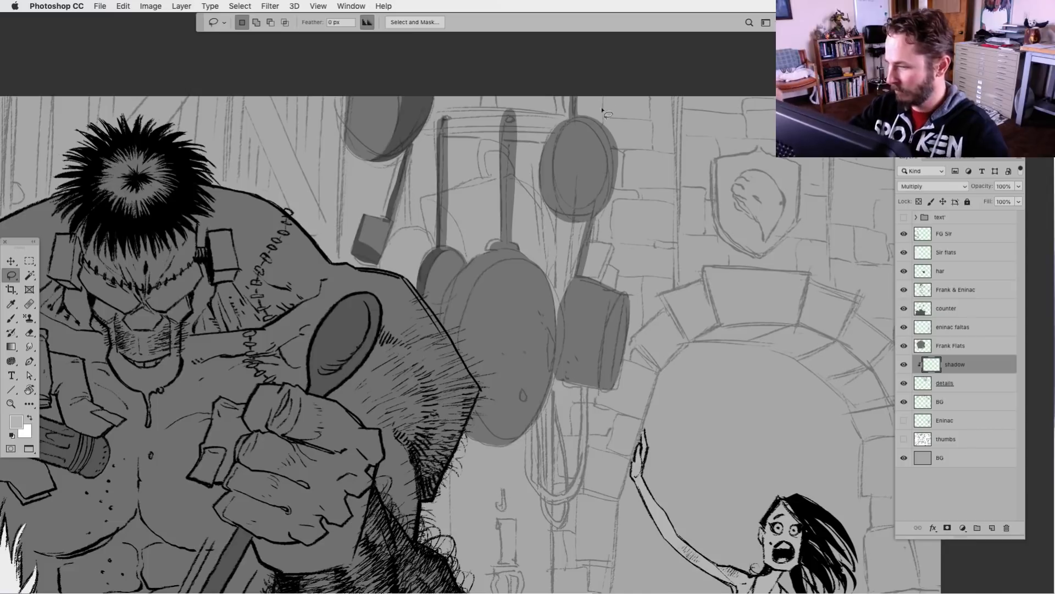
pyautogui.moveTo(378, 153)
pyautogui.mouseDown()
pyautogui.moveTo(403, 120)
pyautogui.moveTo(407, 67)
pyautogui.mouseUp()
pyautogui.press('super+d')
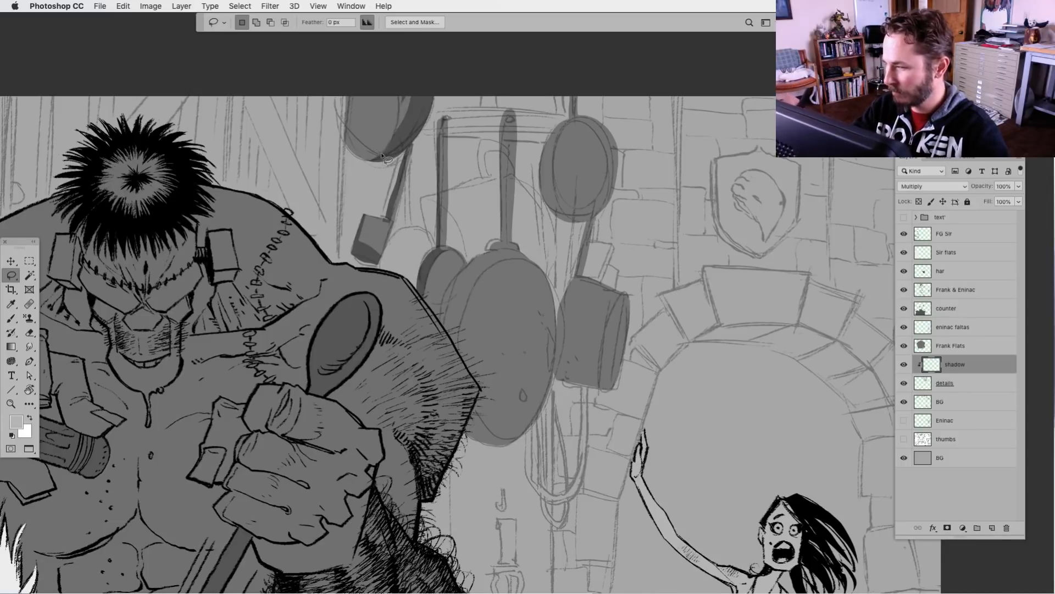
pyautogui.moveTo(380, 155)
pyautogui.mouseDown()
pyautogui.moveTo(385, 114)
pyautogui.moveTo(376, 158)
pyautogui.mouseUp()
pyautogui.press('Delete')
pyautogui.press('super+d')
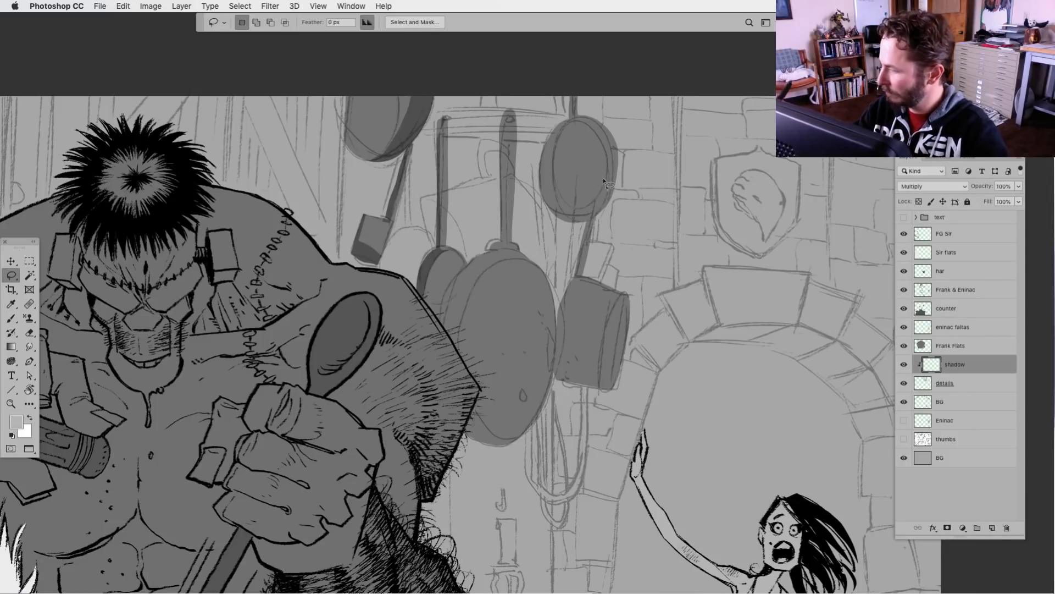
# Fill shadow shapes on the round pan's inner face and rim and along the pot handle beneath it
pyautogui.moveTo(576, 123)
pyautogui.mouseDown()
pyautogui.moveTo(550, 134)
pyautogui.moveTo(542, 177)
pyautogui.moveTo(553, 208)
pyautogui.moveTo(576, 214)
pyautogui.moveTo(601, 184)
pyautogui.moveTo(602, 148)
pyautogui.moveTo(577, 124)
pyautogui.mouseUp()
pyautogui.hotkey('alt', 'BackSpace')
pyautogui.press('super+d')
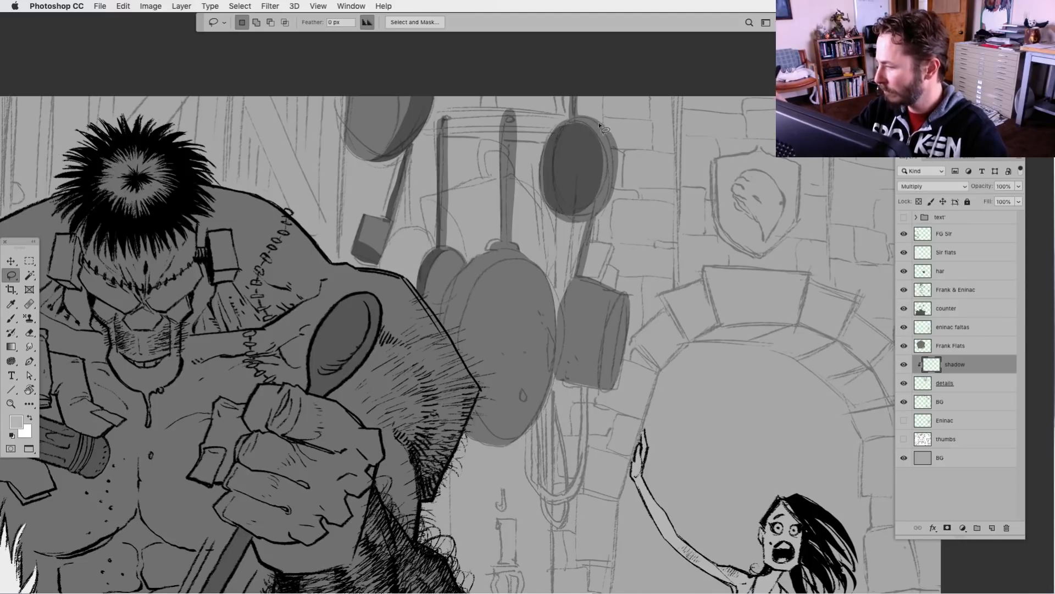
pyautogui.moveTo(597, 202)
pyautogui.mouseDown()
pyautogui.moveTo(553, 219)
pyautogui.moveTo(586, 223)
pyautogui.moveTo(578, 272)
pyautogui.moveTo(588, 220)
pyautogui.mouseUp()
pyautogui.hotkey('alt', 'BackSpace')
pyautogui.press('super+d')
pyautogui.hotkey('alt', 'BackSpace')
pyautogui.press('super+d')
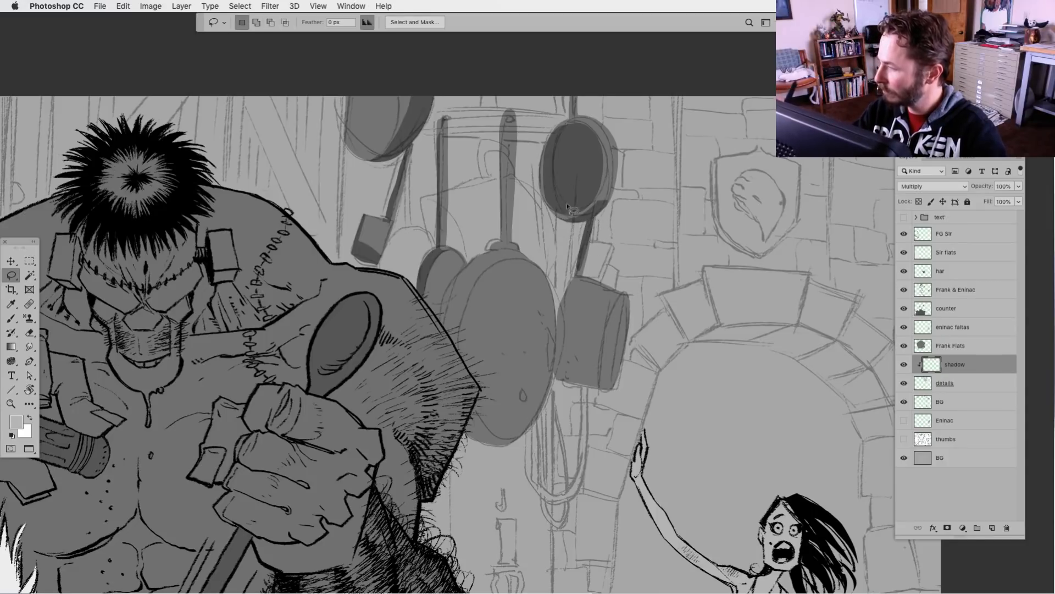
# Outline the lower part of the hanging pot's side, fill it as shadow, and clear the selection
pyautogui.moveTo(565, 300)
pyautogui.mouseDown()
pyautogui.moveTo(560, 324)
pyautogui.moveTo(601, 352)
pyautogui.moveTo(597, 399)
pyautogui.moveTo(552, 388)
pyautogui.moveTo(564, 310)
pyautogui.mouseUp()
pyautogui.hotkey('alt', 'BackSpace')
pyautogui.press('super+d')
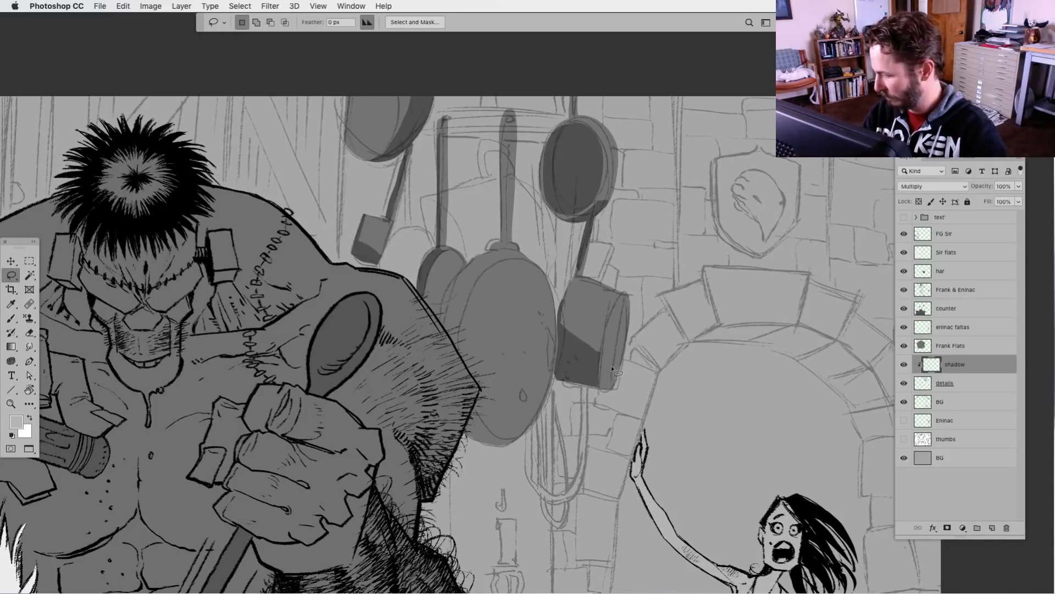
# Fill shadow shapes along the large pan's left rim, its handle joint and its handle
pyautogui.moveTo(476, 282)
pyautogui.mouseDown()
pyautogui.moveTo(460, 352)
pyautogui.moveTo(440, 357)
pyautogui.moveTo(446, 294)
pyautogui.moveTo(494, 270)
pyautogui.moveTo(505, 250)
pyautogui.moveTo(492, 250)
pyautogui.moveTo(508, 139)
pyautogui.moveTo(493, 154)
pyautogui.moveTo(496, 240)
pyautogui.mouseUp()
pyautogui.hotkey('alt', 'BackSpace')
pyautogui.press('super+d')
pyautogui.hotkey('alt', 'BackSpace')
pyautogui.press('super+d')
pyautogui.hotkey('alt', 'BackSpace')
pyautogui.press('super+d')
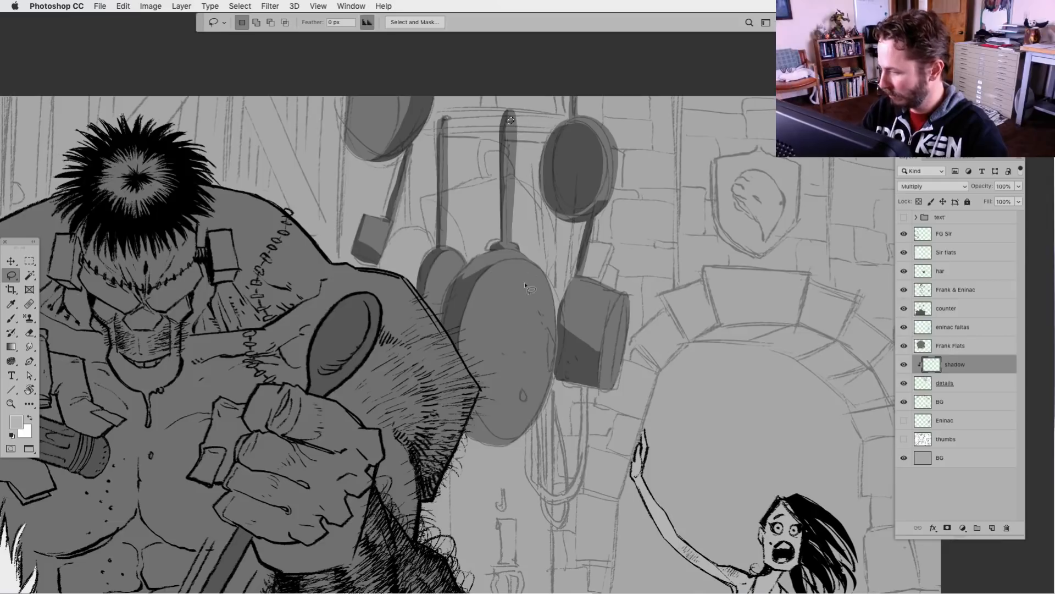
pyautogui.click(927, 384)
pyautogui.click(575, 407)
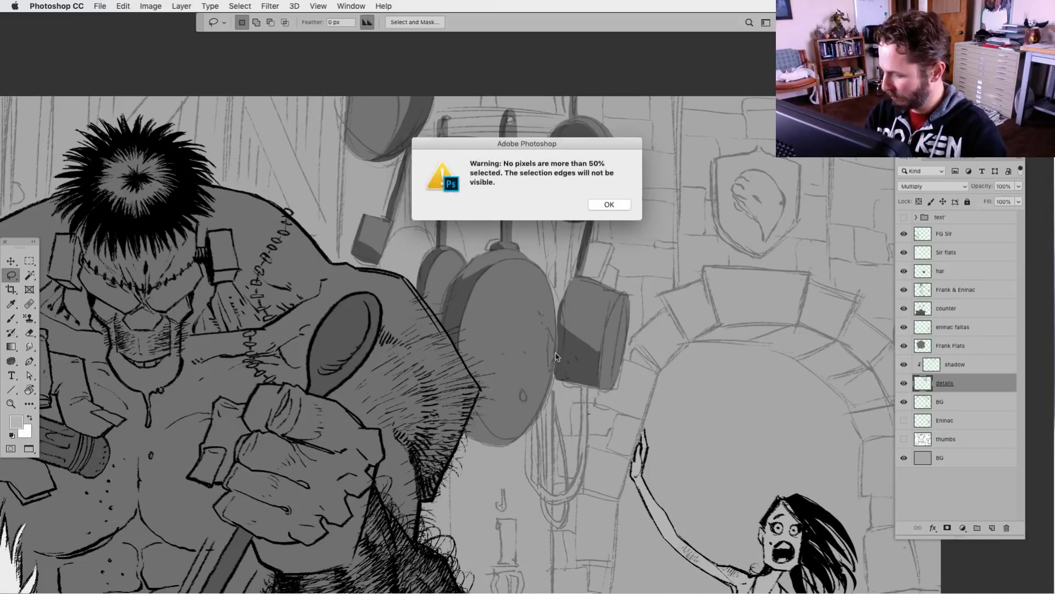
pyautogui.click(598, 205)
pyautogui.click(933, 369)
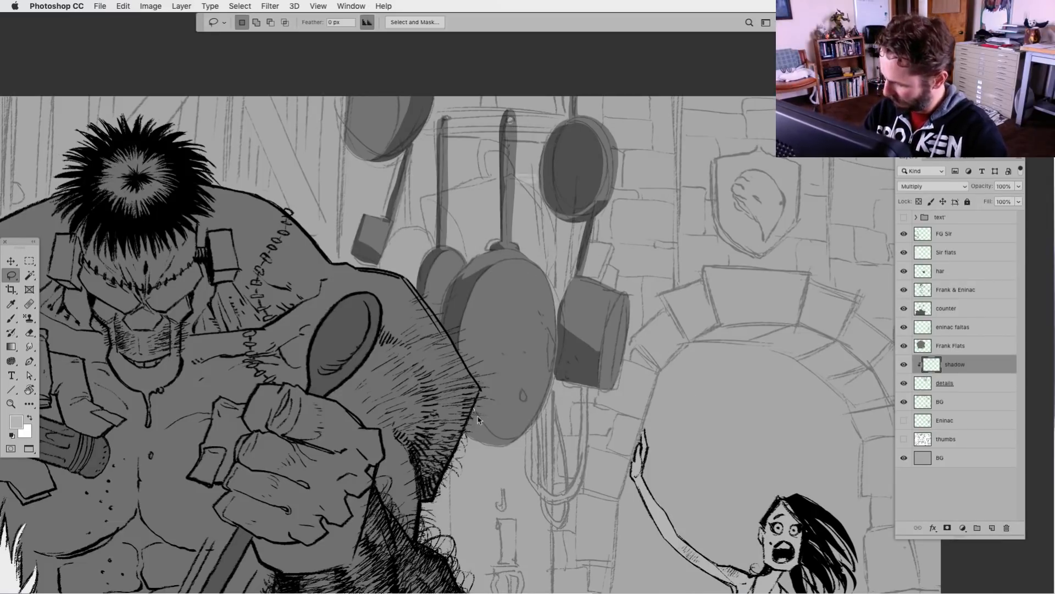
# Outline the lower edge of the large hanging pan, fill it as shadow, and clear the selection
pyautogui.click(480, 422)
pyautogui.press('Return')
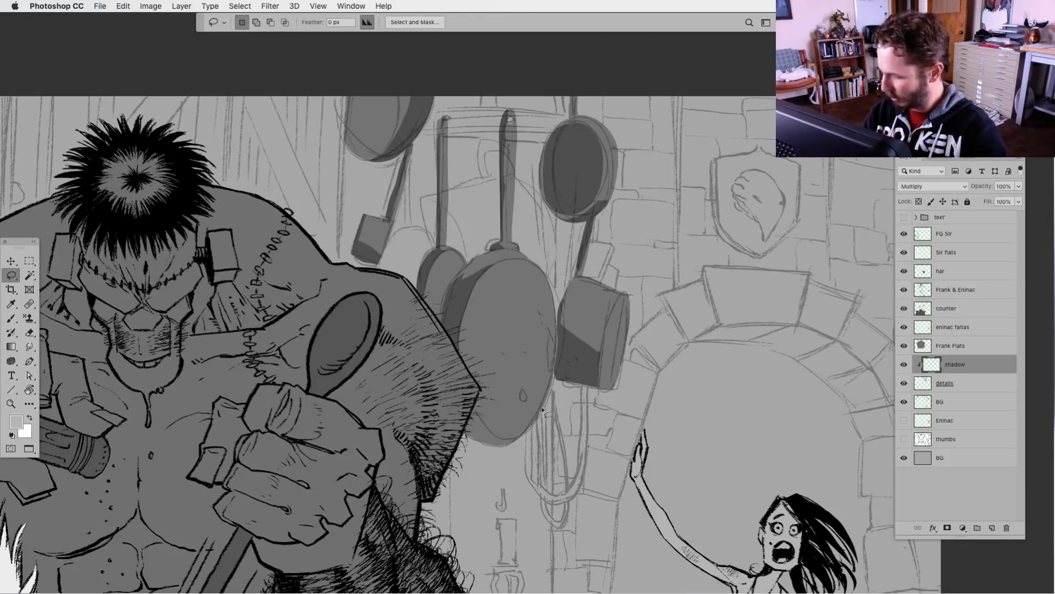
pyautogui.moveTo(472, 402)
pyautogui.mouseDown()
pyautogui.moveTo(491, 436)
pyautogui.moveTo(523, 436)
pyautogui.moveTo(467, 405)
pyautogui.mouseUp()
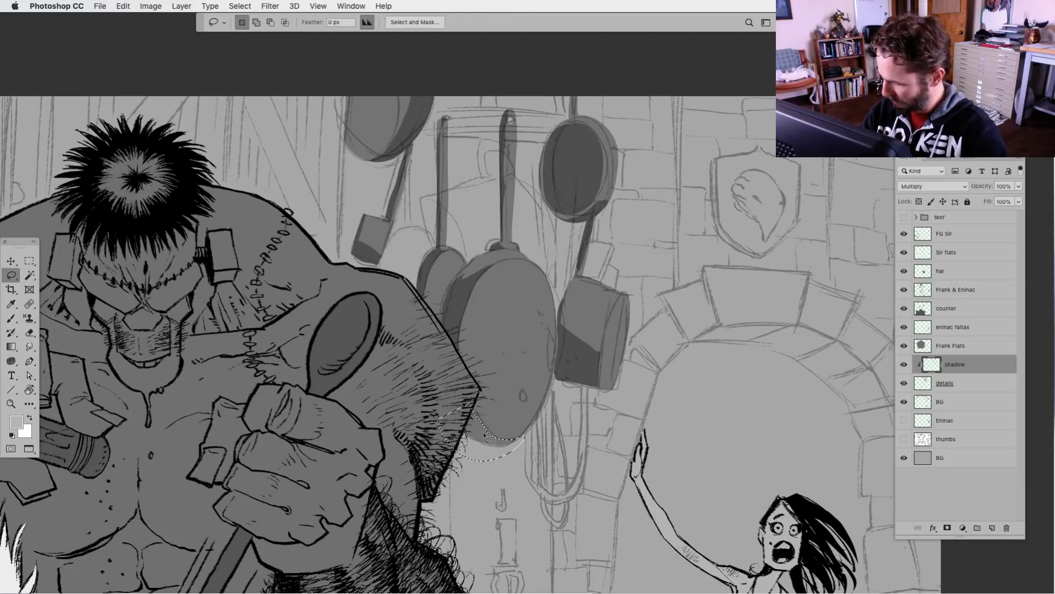
pyautogui.hotkey('alt', 'BackSpace')
pyautogui.press('super+d')
pyautogui.moveTo(505, 440)
pyautogui.mouseDown()
pyautogui.moveTo(482, 432)
pyautogui.moveTo(510, 443)
pyautogui.mouseUp()
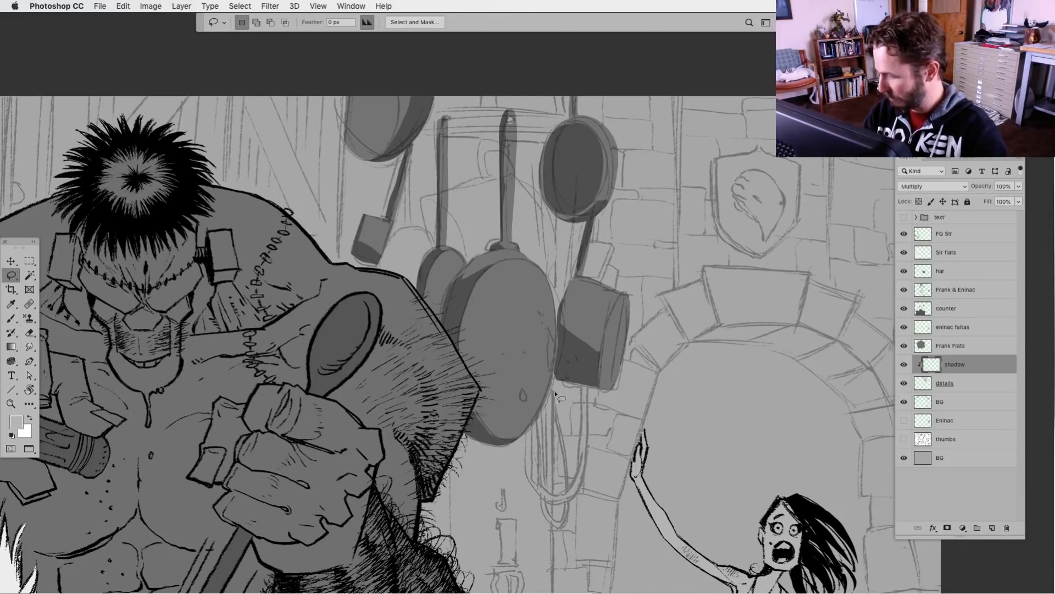
# Toggle the BG sketch layer off and on to examine the shaded pans without their sketch lines
pyautogui.press('super+minus')
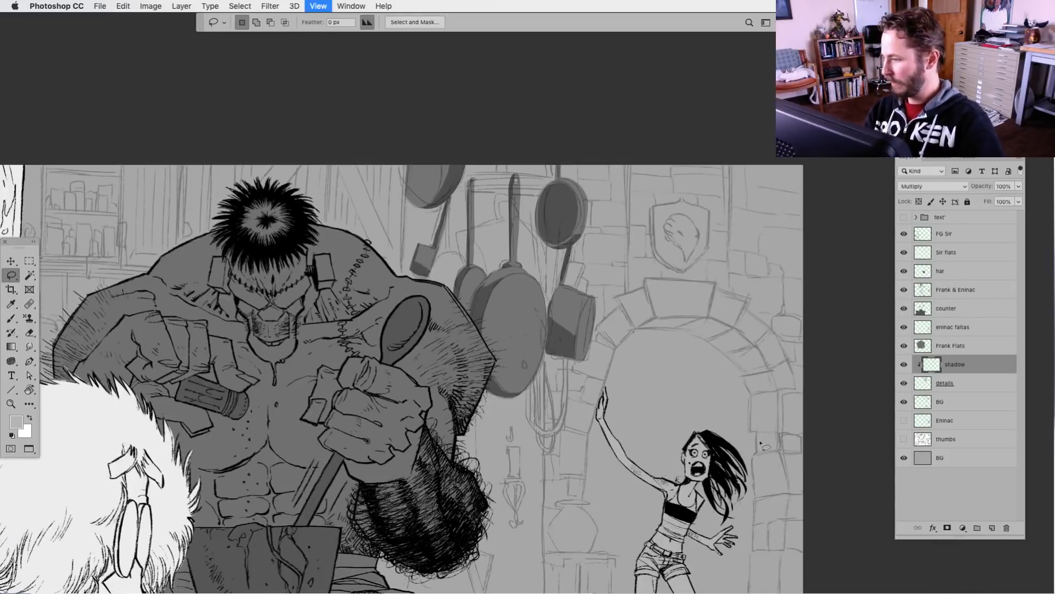
pyautogui.click(904, 402)
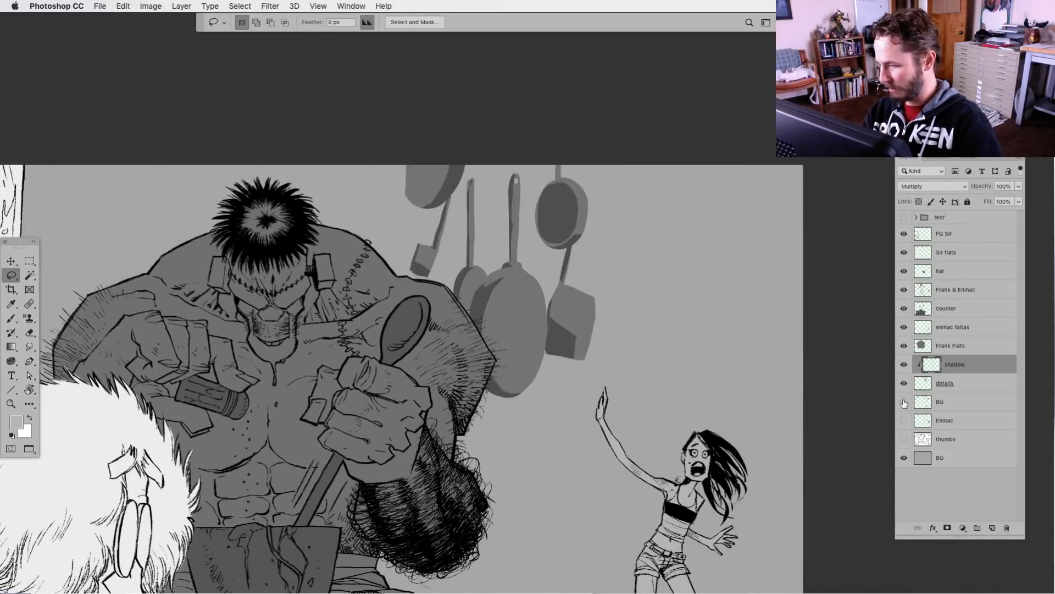
pyautogui.click(904, 402)
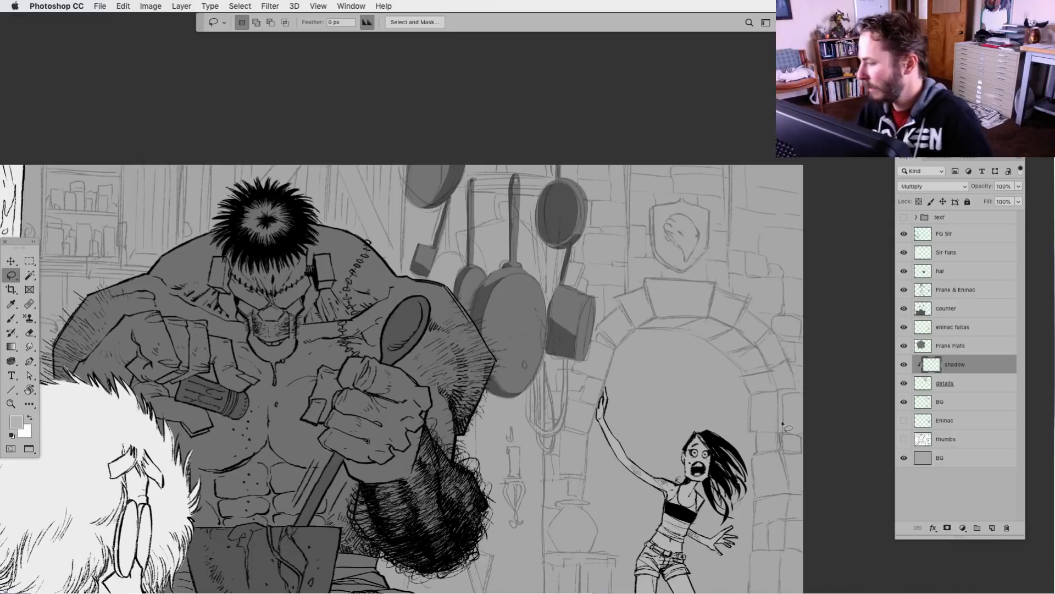
pyautogui.click(904, 402)
pyautogui.press('super+0')
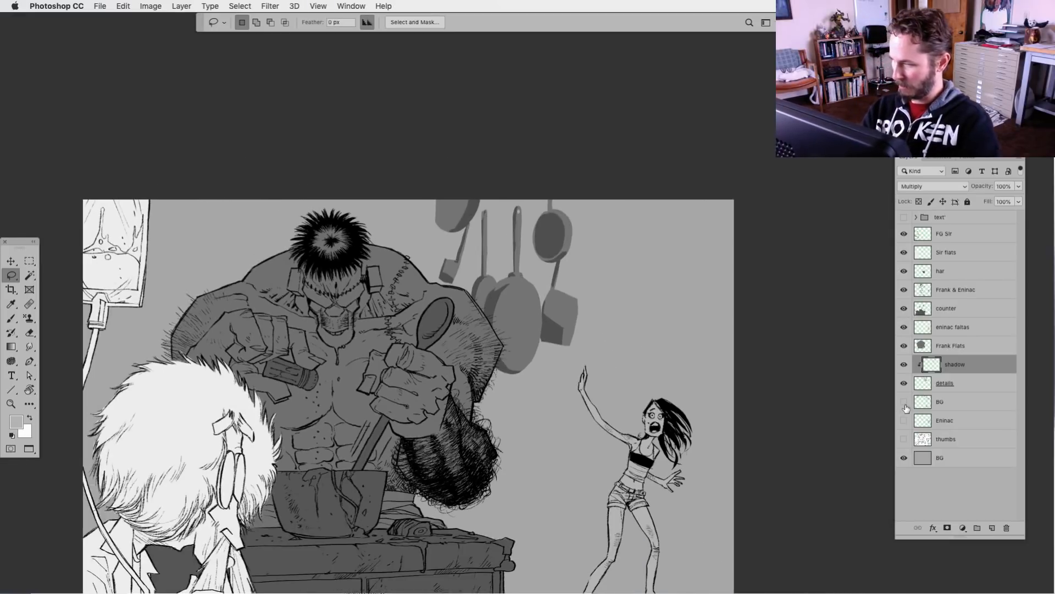
pyautogui.click(904, 402)
pyautogui.press('super+equal')
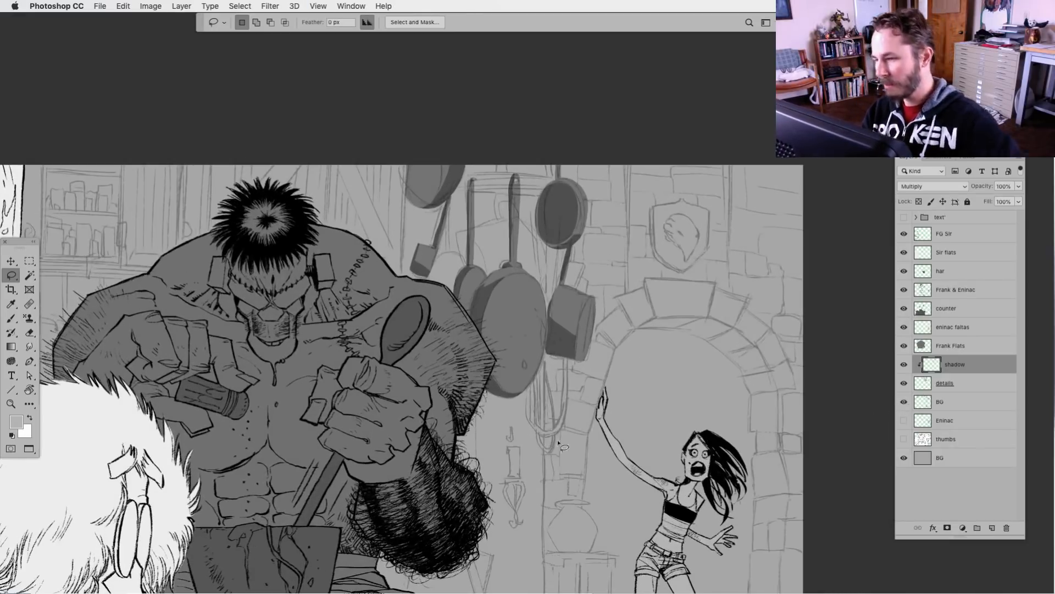
# Add a new layer directly beneath the details layer that holds the pan flats
pyautogui.moveTo(516, 475); pyautogui.dragTo(512, 465)
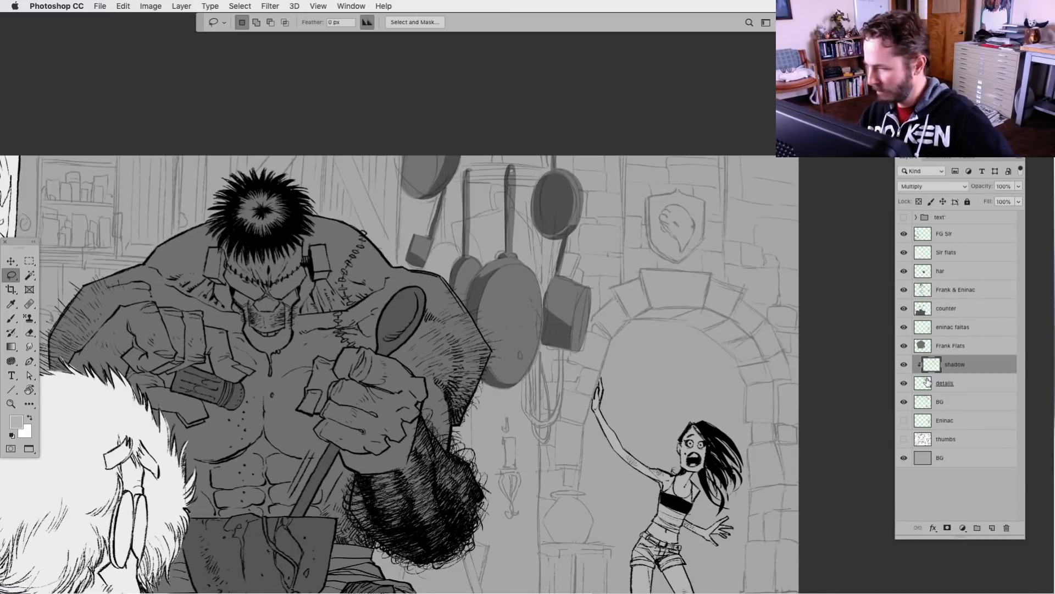
pyautogui.click(992, 528)
pyautogui.moveTo(929, 368); pyautogui.dragTo(944, 407)
# Rename the details layer "pots" and the new layer below it "pot 2"
pyautogui.doubleClick(948, 384)
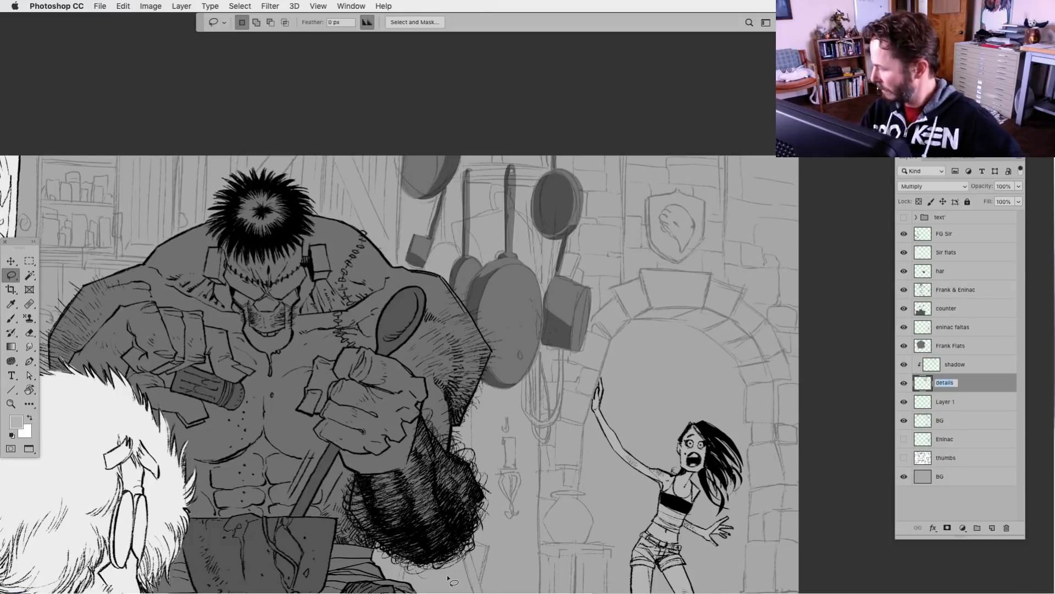
pyautogui.write('pots')
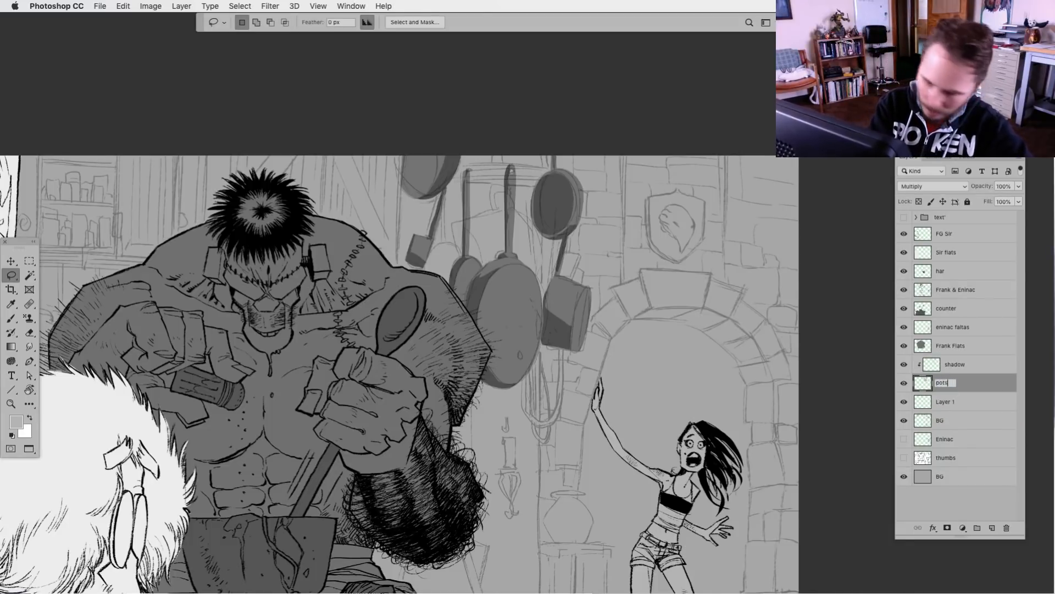
pyautogui.doubleClick(944, 403)
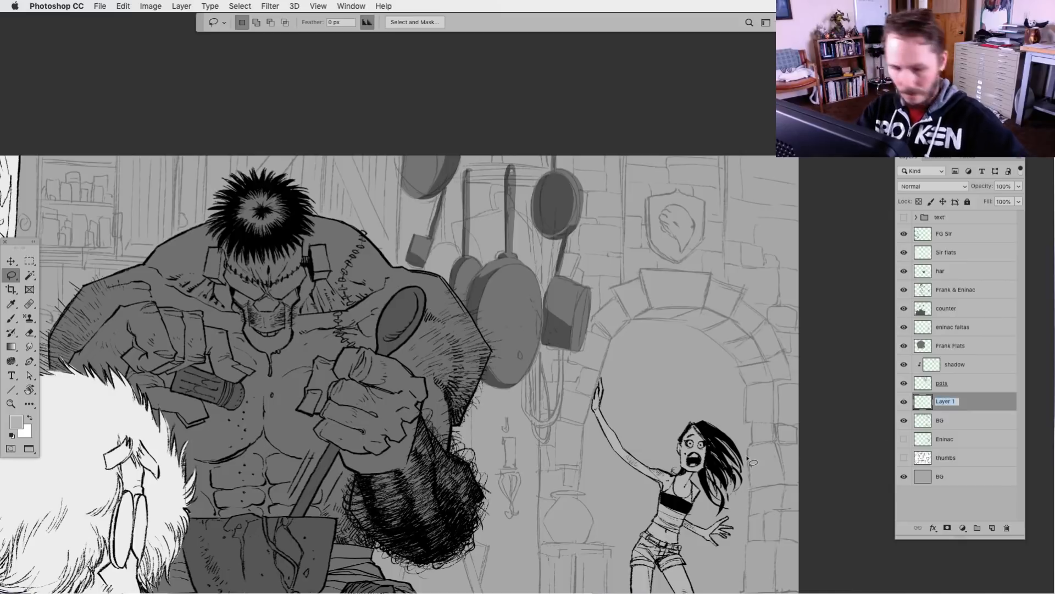
pyautogui.write('pot 2')
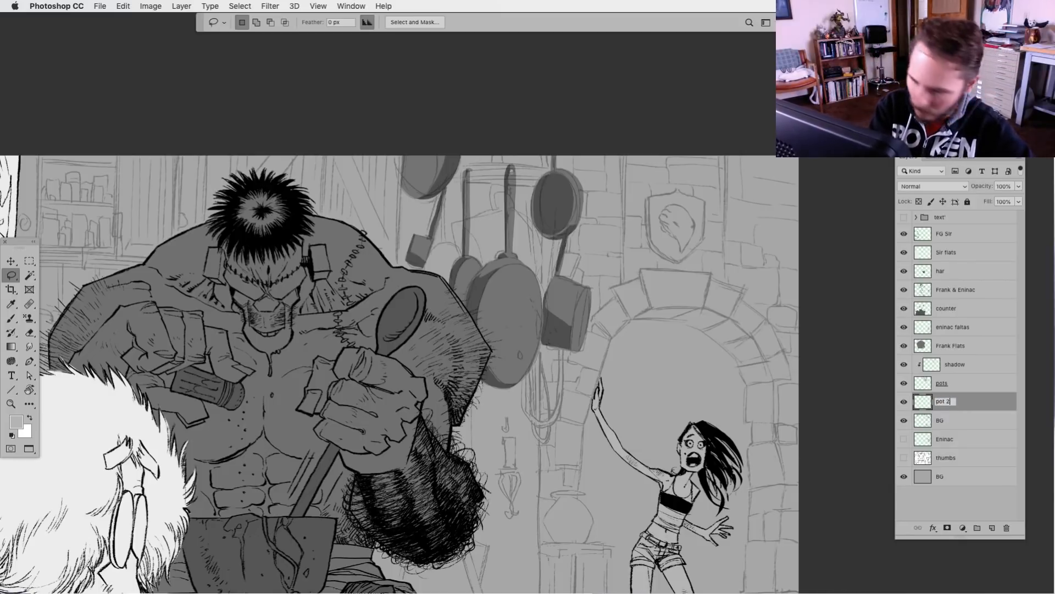
pyautogui.press('Return')
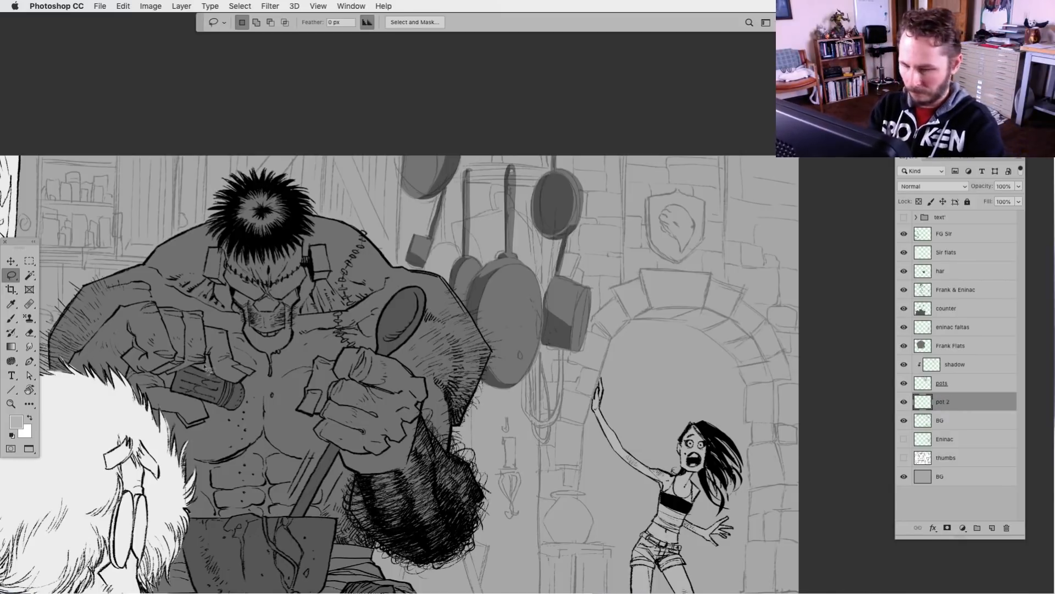
# Sample a darker grey and fill the silhouette of the handled pot behind the large pan on the pot 2 layer
pyautogui.press('super+plus')
pyautogui.press('i')
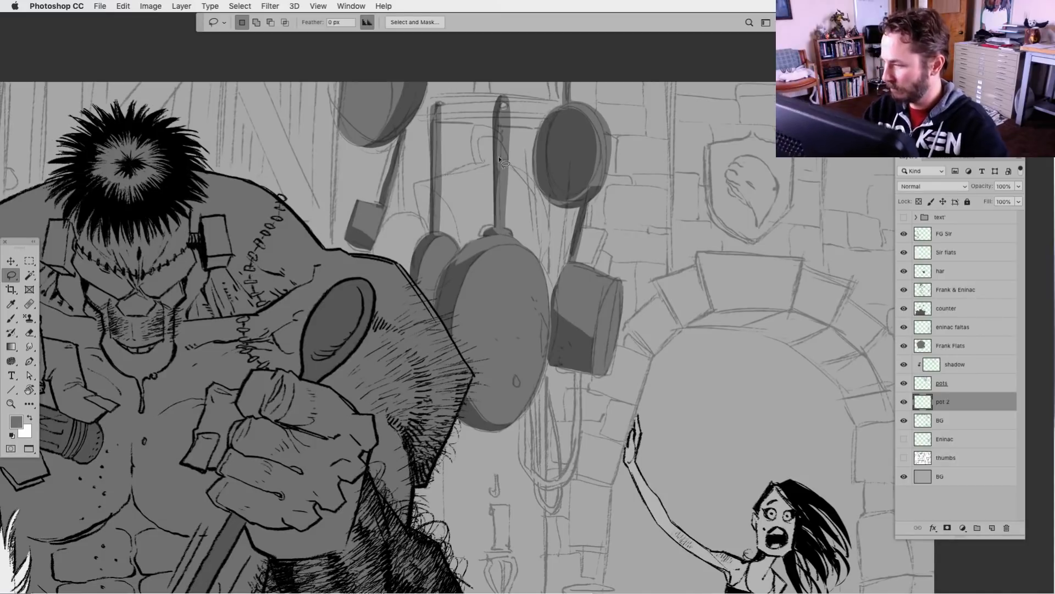
pyautogui.moveTo(514, 158)
pyautogui.mouseDown()
pyautogui.moveTo(485, 126)
pyautogui.moveTo(472, 137)
pyautogui.moveTo(471, 166)
pyautogui.moveTo(415, 188)
pyautogui.moveTo(439, 278)
pyautogui.moveTo(501, 300)
pyautogui.moveTo(544, 284)
pyautogui.moveTo(550, 246)
pyautogui.moveTo(532, 187)
pyautogui.moveTo(485, 137)
pyautogui.moveTo(479, 156)
pyautogui.moveTo(504, 161)
pyautogui.mouseUp()
pyautogui.press('super+d')
pyautogui.press('Delete')
pyautogui.press('super+d')
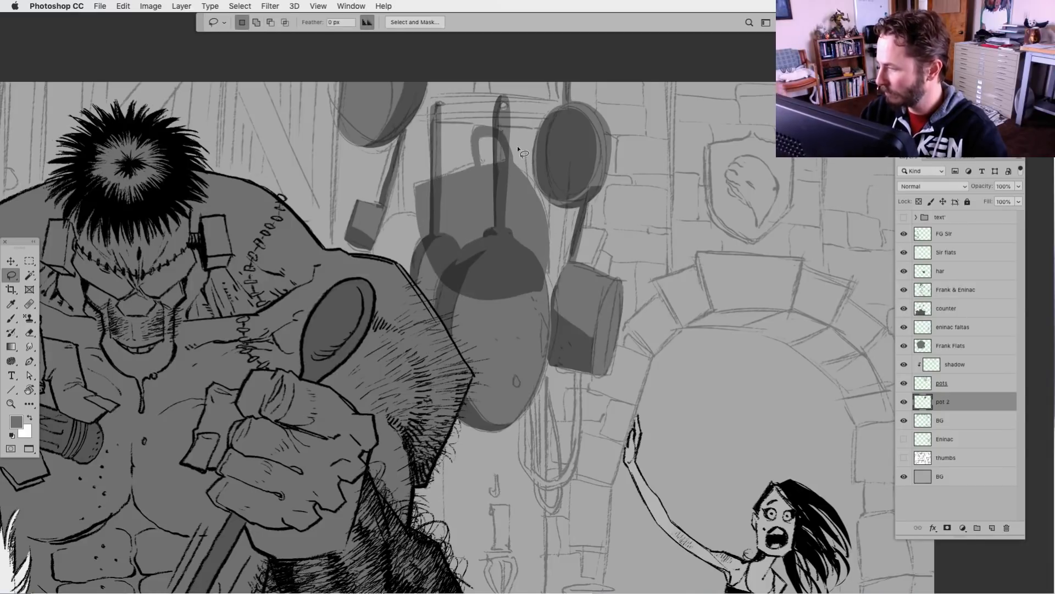
# Set the pot 2 layer's blending mode to Multiply
pyautogui.click(923, 171)
pyautogui.click(961, 187)
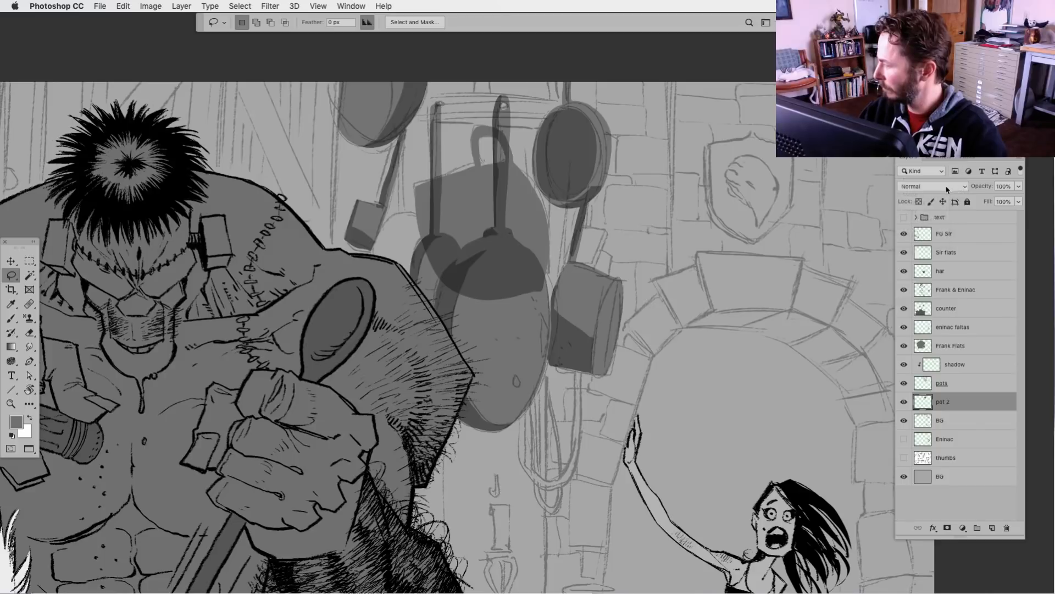
pyautogui.click(948, 187)
pyautogui.click(931, 222)
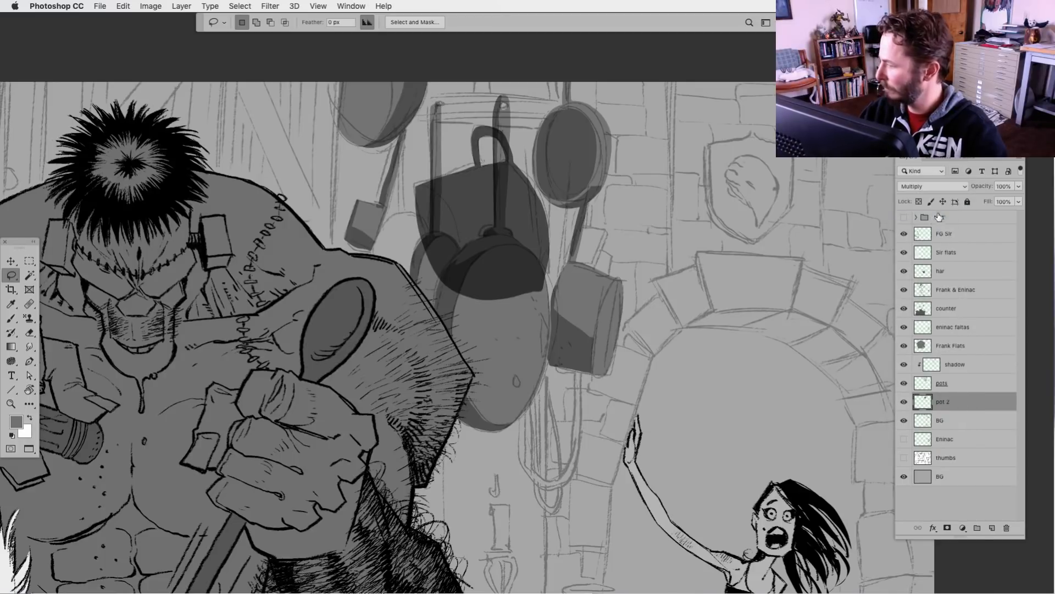
# Set the pots layer's blending mode to Normal and darken its flats by lowering the white output level in Levels
pyautogui.click(924, 386)
pyautogui.click(932, 186)
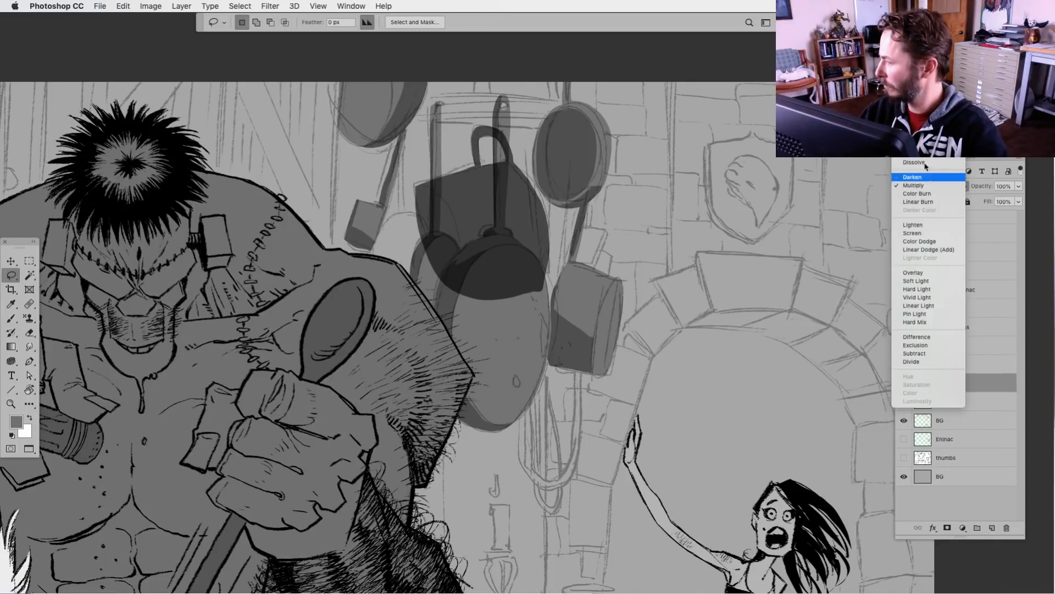
pyautogui.click(923, 168)
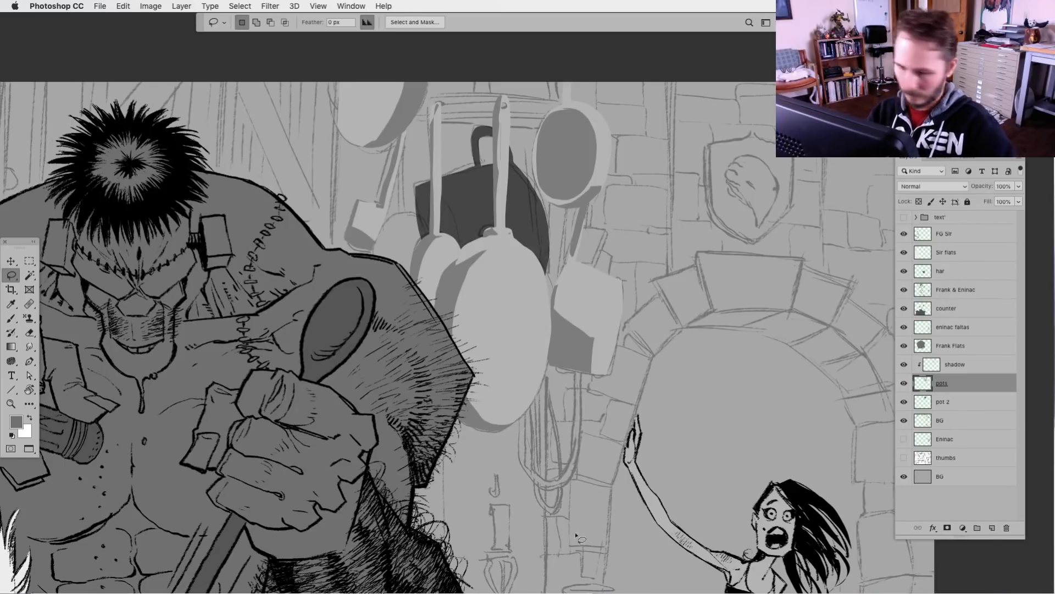
pyautogui.press('super+l')
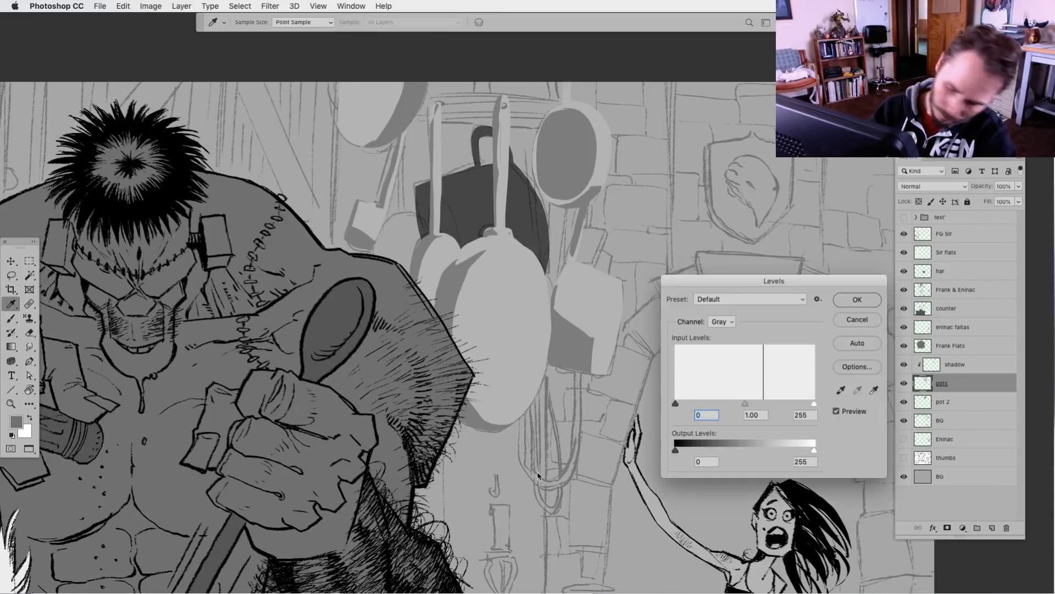
pyautogui.moveTo(814, 451); pyautogui.dragTo(776, 451)
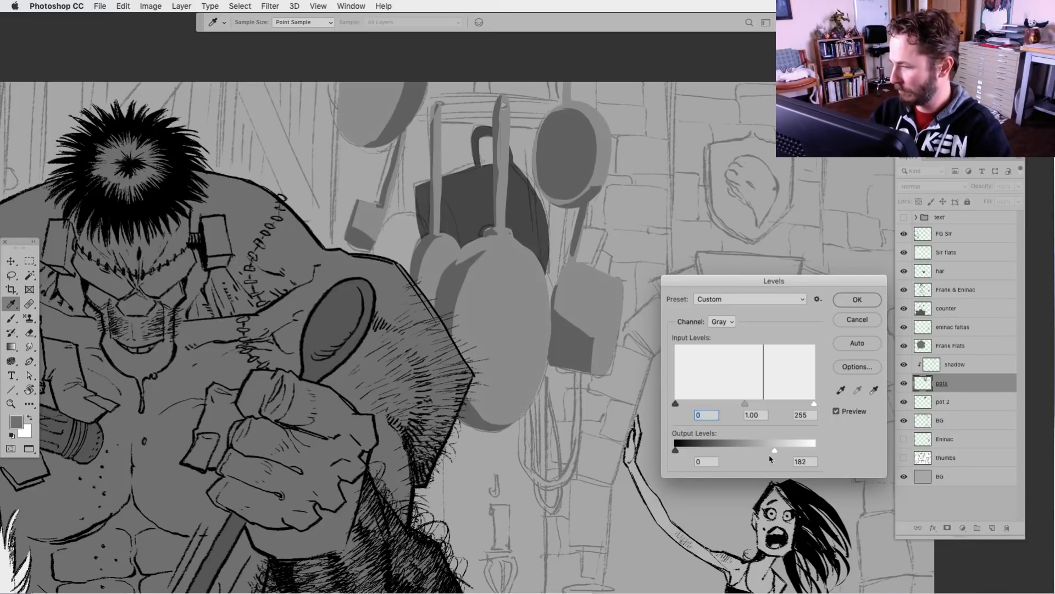
pyautogui.click(866, 302)
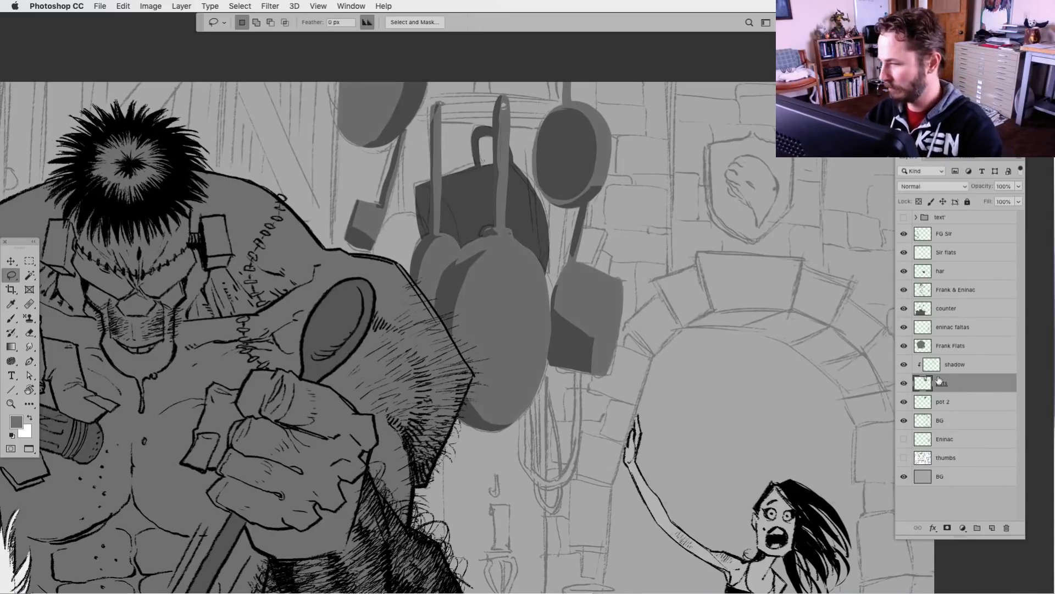
pyautogui.click(926, 407)
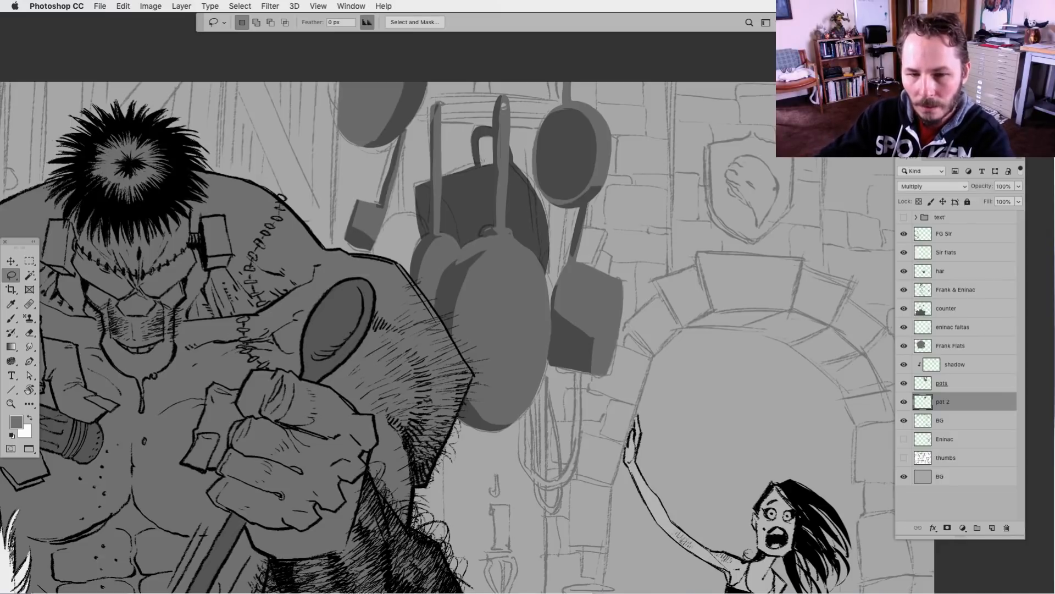
pyautogui.press('Tab')
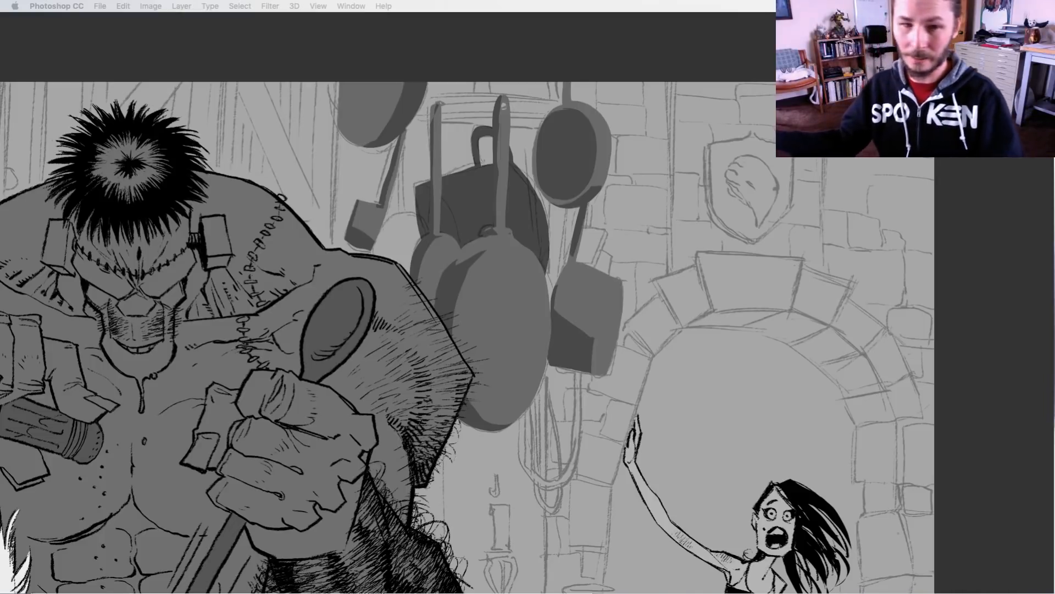
pyautogui.press('Tab')
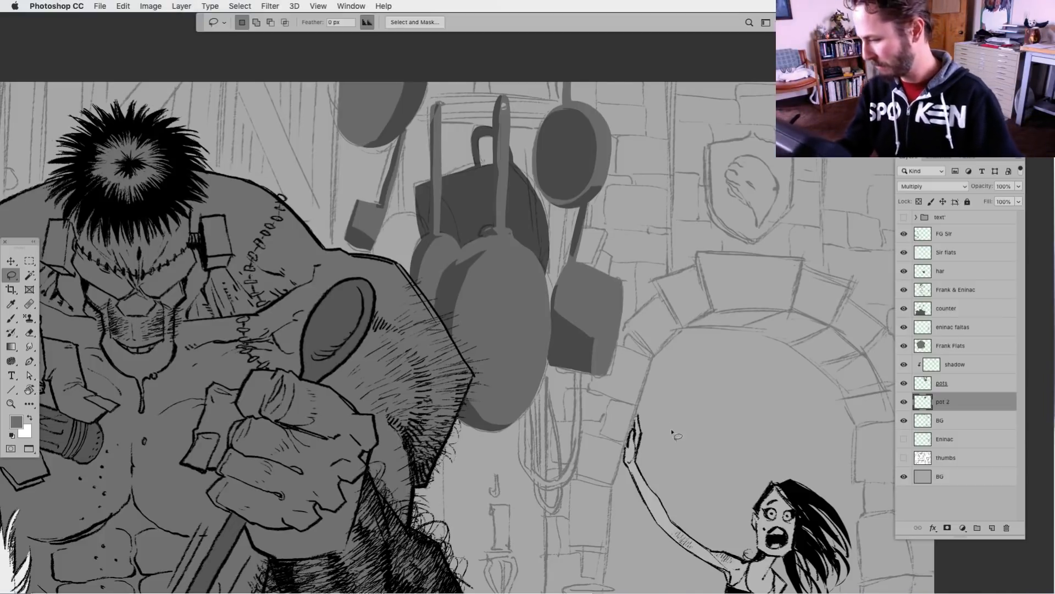
pyautogui.scroll(-5, 608, 434)
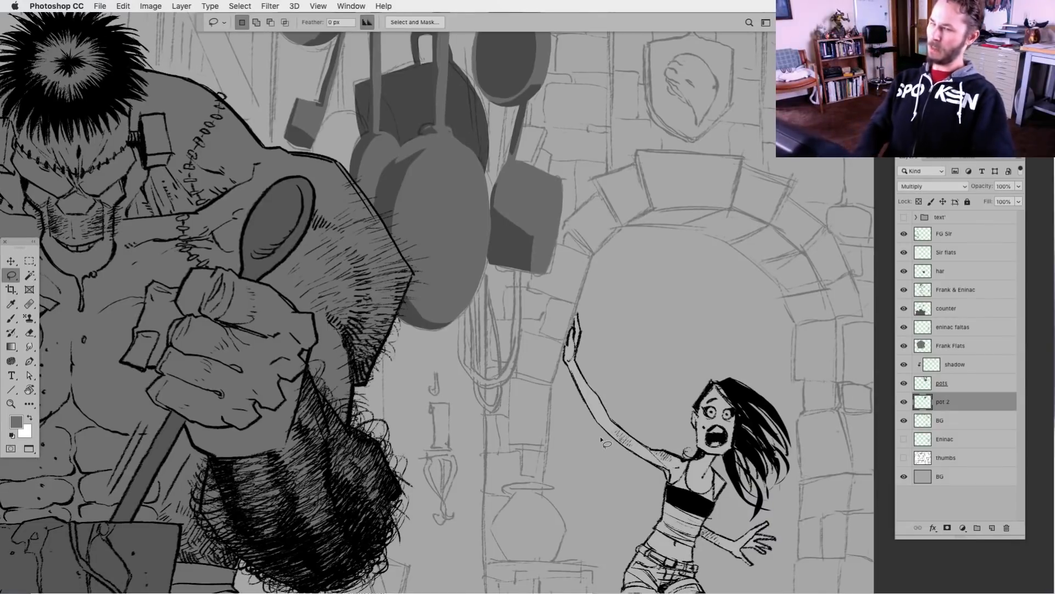
pyautogui.moveTo(483, 380); pyautogui.dragTo(514, 452)
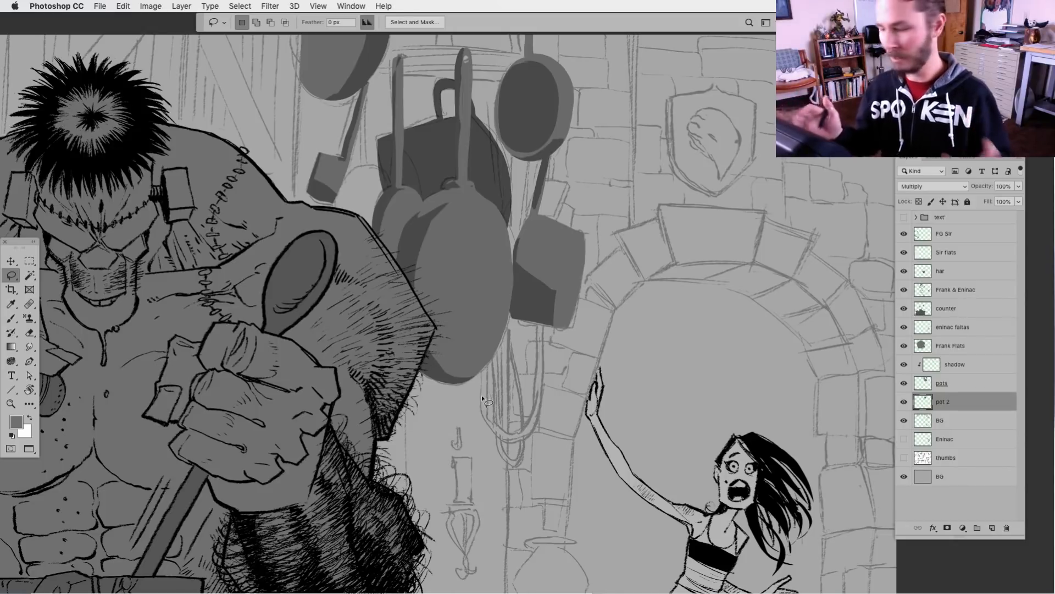
pyautogui.moveTo(651, 485)
pyautogui.mouseDown()
pyautogui.moveTo(638, 468)
pyautogui.moveTo(630, 480)
pyautogui.mouseUp()
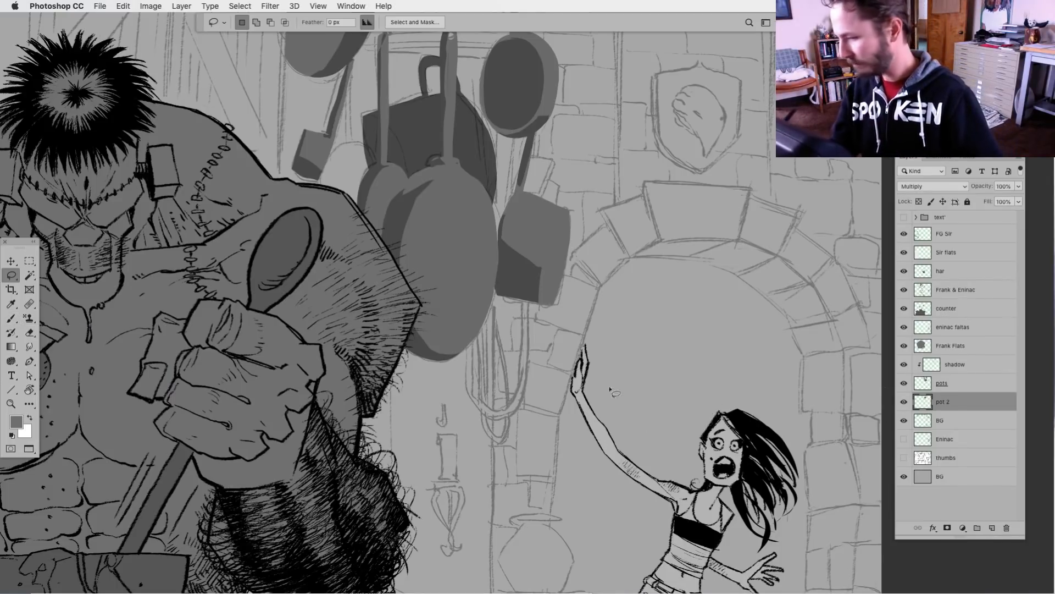
pyautogui.scroll(3, 610, 390)
pyautogui.hscroll(-2, 611, 391)
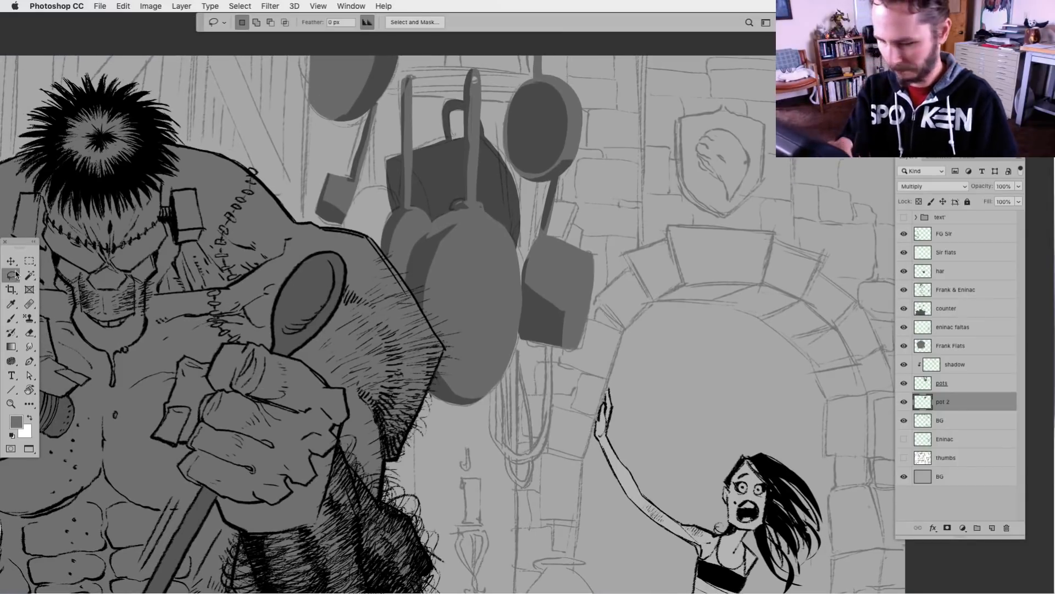
pyautogui.click(905, 403)
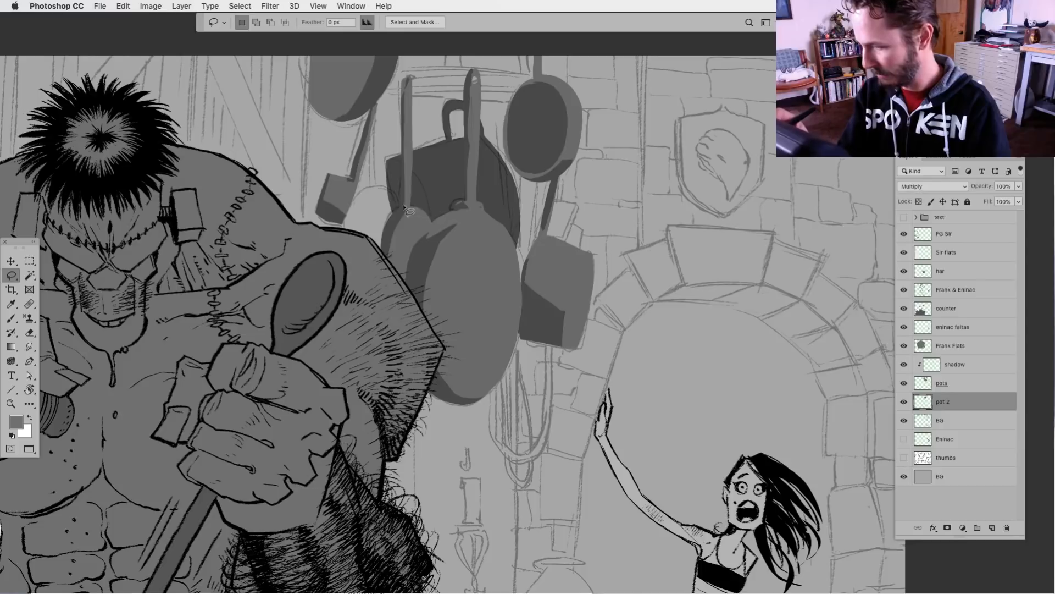
# Fill a rounded pan silhouette and its thin handle behind the small pan beside the monster's shoulder on the pot 2 layer
pyautogui.moveTo(405, 207); pyautogui.dragTo(373, 189)
pyautogui.moveTo(344, 238); pyautogui.dragTo(346, 244)
pyautogui.hotkey('alt', 'BackSpace')
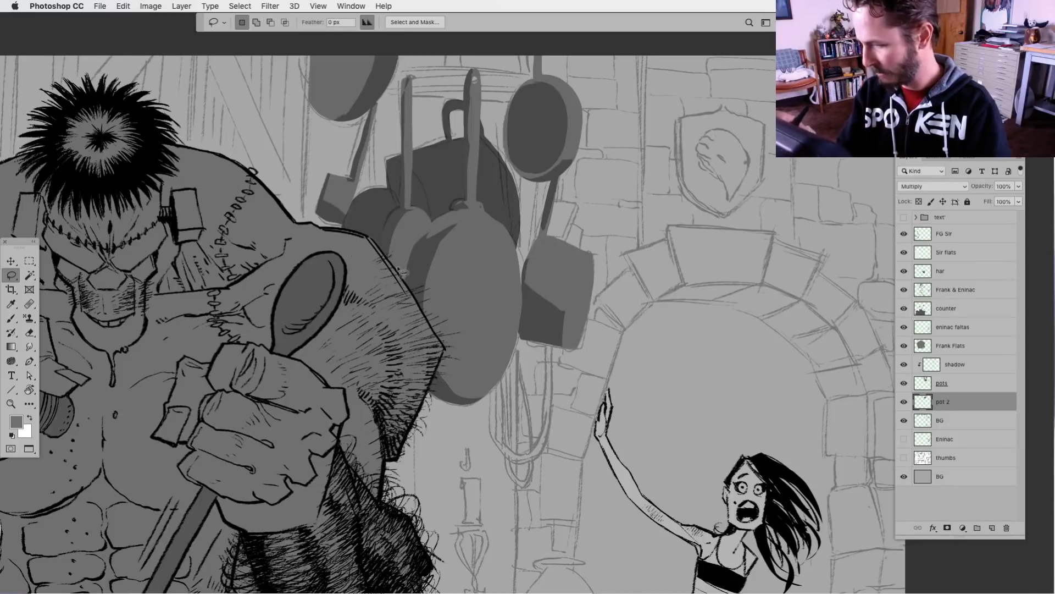
pyautogui.moveTo(367, 108)
pyautogui.mouseDown()
pyautogui.moveTo(370, 197)
pyautogui.moveTo(366, 98)
pyautogui.mouseUp()
pyautogui.hotkey('alt', 'BackSpace')
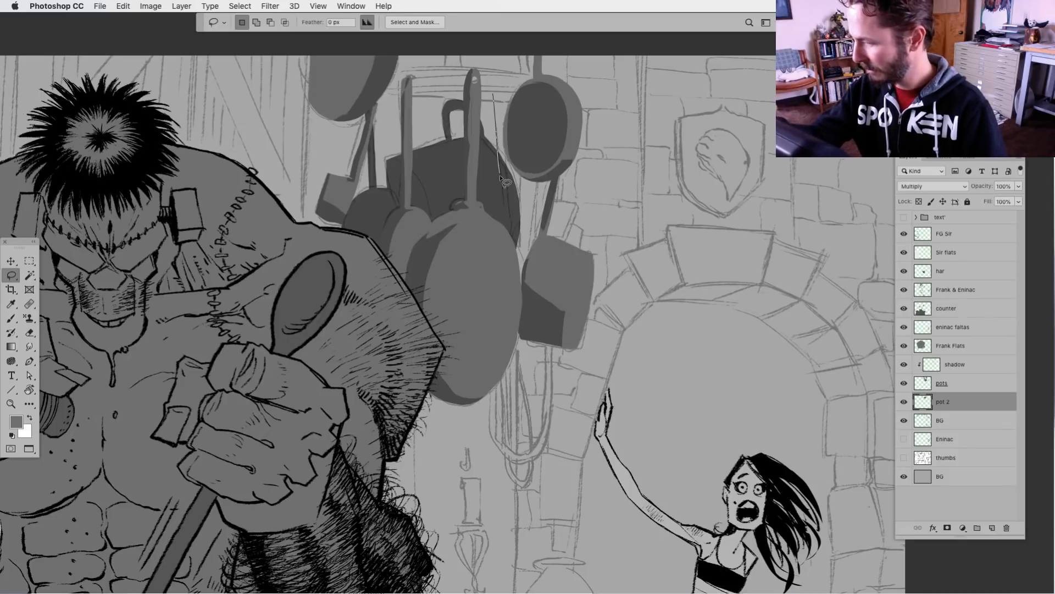
# Fill a thin handle between the large pan's handle and the round pan, and another strip below the round pan
pyautogui.moveTo(499, 176); pyautogui.dragTo(500, 91)
pyautogui.hotkey('alt', 'BackSpace')
pyautogui.press('super+d')
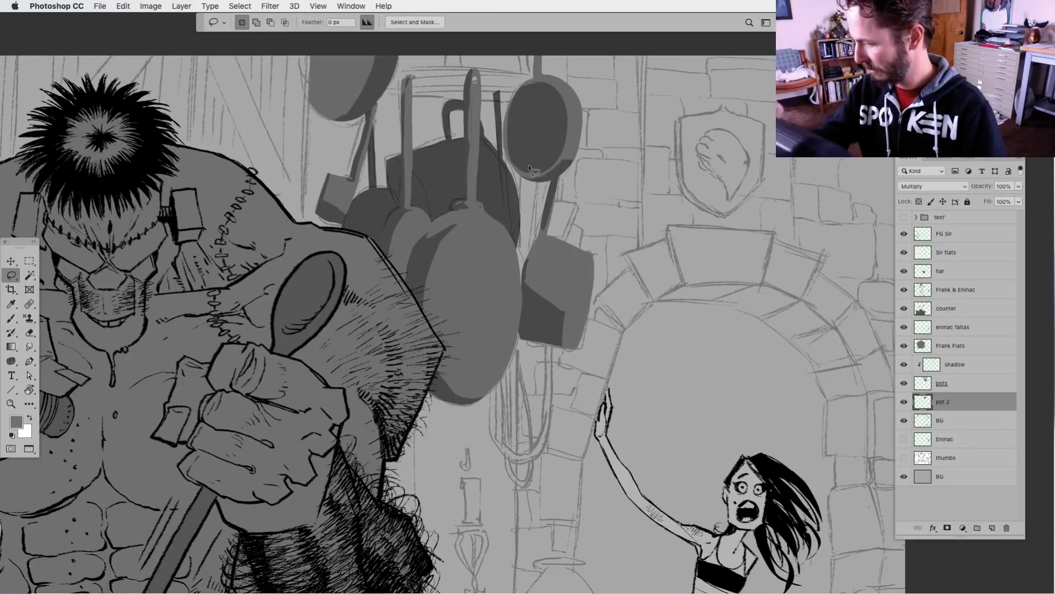
pyautogui.moveTo(536, 198)
pyautogui.mouseDown()
pyautogui.moveTo(537, 258)
pyautogui.moveTo(543, 177)
pyautogui.mouseUp()
pyautogui.hotkey('alt', 'BackSpace')
pyautogui.press('super+d')
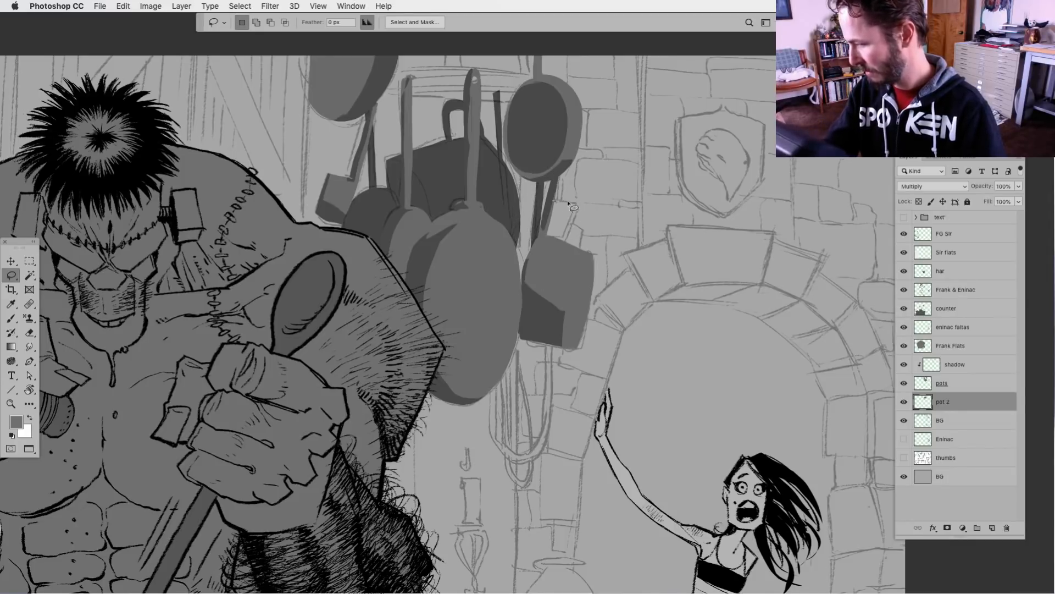
# Fill a small slanted block, a thin handle strip and another small handle stub behind the square pot below the round pan
pyautogui.moveTo(580, 204)
pyautogui.mouseDown()
pyautogui.moveTo(572, 245)
pyautogui.moveTo(548, 241)
pyautogui.mouseUp()
pyautogui.hotkey('alt', 'BackSpace')
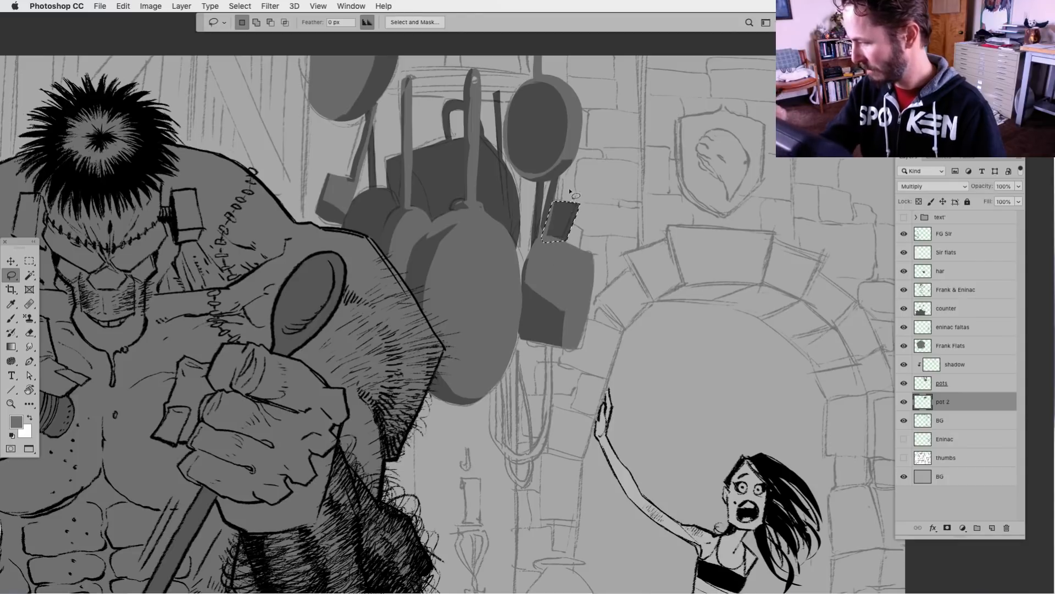
pyautogui.press('super+d')
pyautogui.moveTo(562, 172)
pyautogui.mouseDown()
pyautogui.moveTo(560, 206)
pyautogui.moveTo(564, 163)
pyautogui.mouseUp()
pyautogui.hotkey('alt', 'BackSpace')
pyautogui.press('super+d')
pyautogui.moveTo(576, 226)
pyautogui.mouseDown()
pyautogui.moveTo(579, 258)
pyautogui.moveTo(581, 228)
pyautogui.mouseUp()
pyautogui.hotkey('alt', 'BackSpace')
pyautogui.press('super+d')
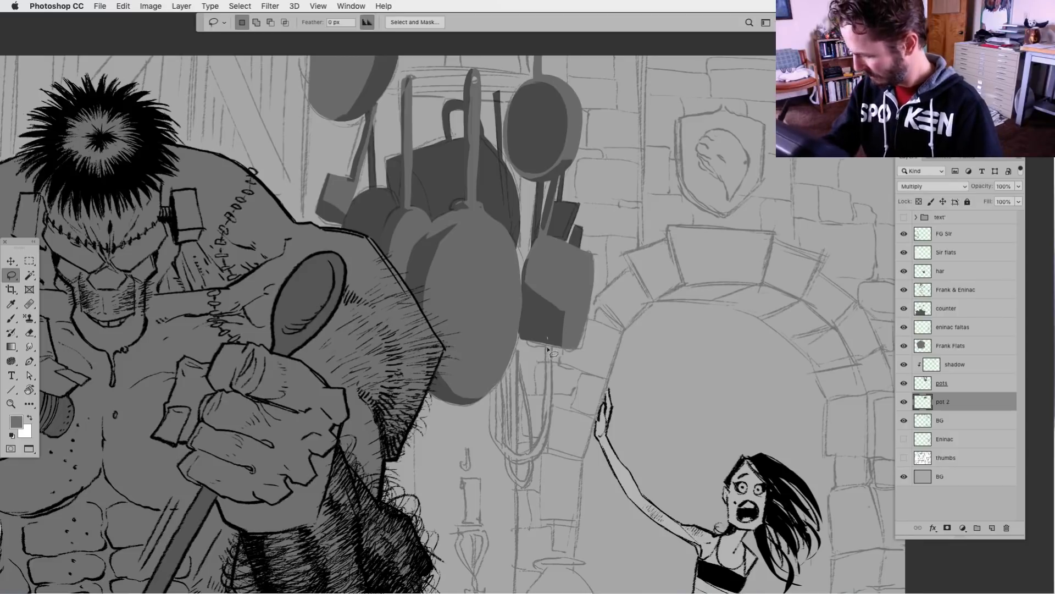
# Fill the wide U-shaped hanging loop that dips below the large pan and the square pot
pyautogui.moveTo(548, 338); pyautogui.dragTo(544, 434)
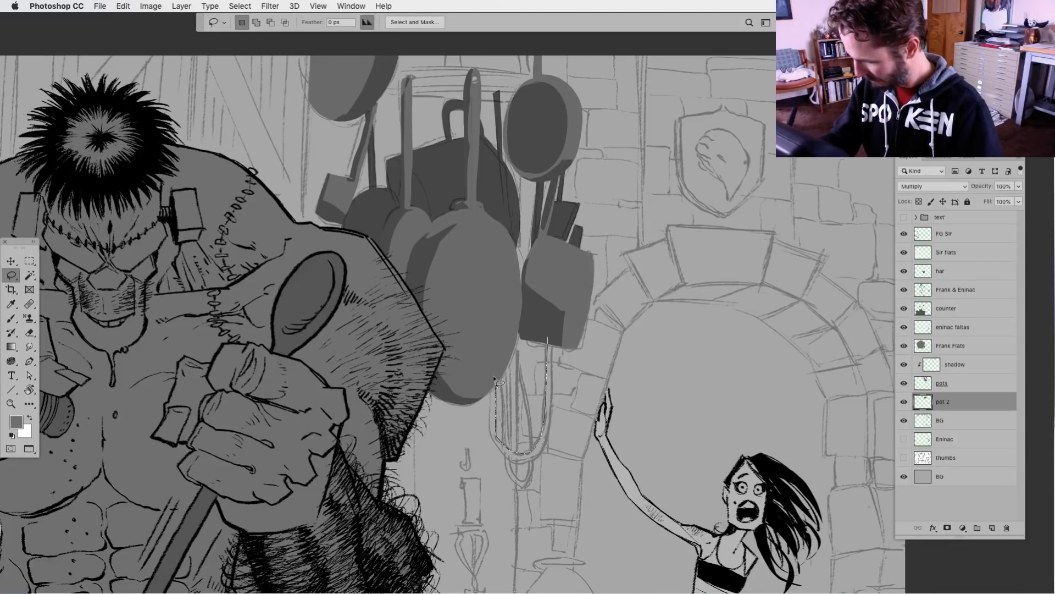
pyautogui.moveTo(494, 379); pyautogui.dragTo(495, 437)
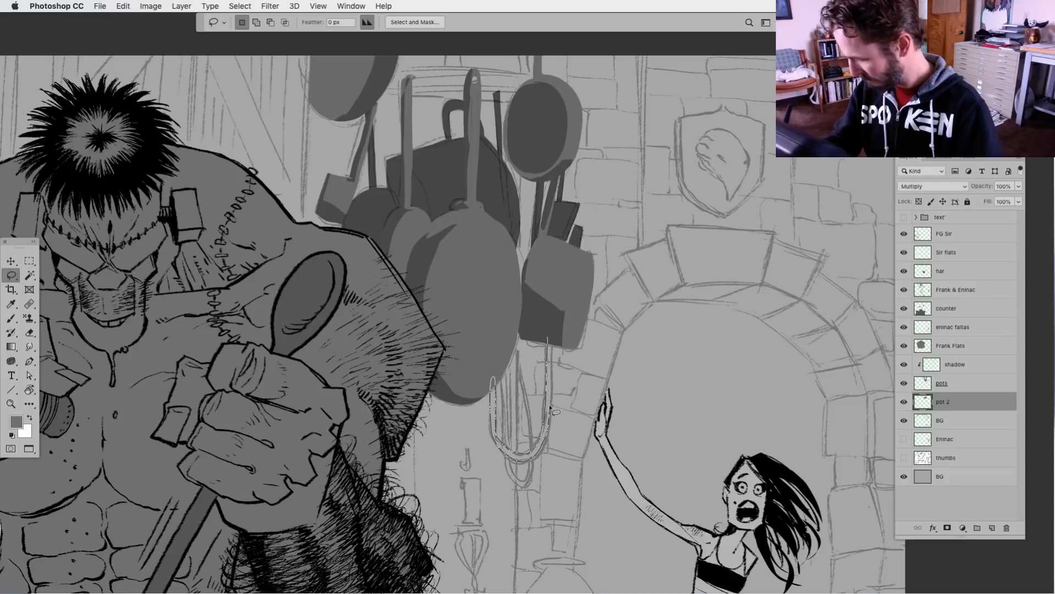
pyautogui.moveTo(550, 407); pyautogui.dragTo(550, 338)
pyautogui.hotkey('alt', 'BackSpace')
pyautogui.hotkey('ctrl', 'd')
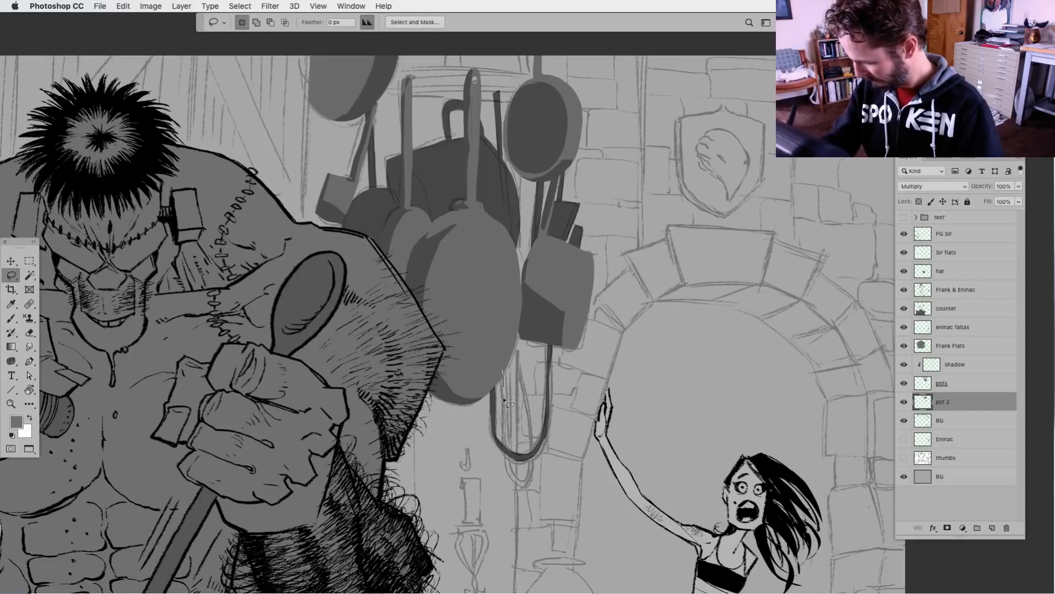
# Fill the narrower, longer loop hanging inside and slightly below the wide U-shaped loop
pyautogui.moveTo(504, 400); pyautogui.dragTo(510, 479)
pyautogui.moveTo(532, 423)
pyautogui.mouseDown()
pyautogui.moveTo(519, 345)
pyautogui.moveTo(529, 427)
pyautogui.mouseUp()
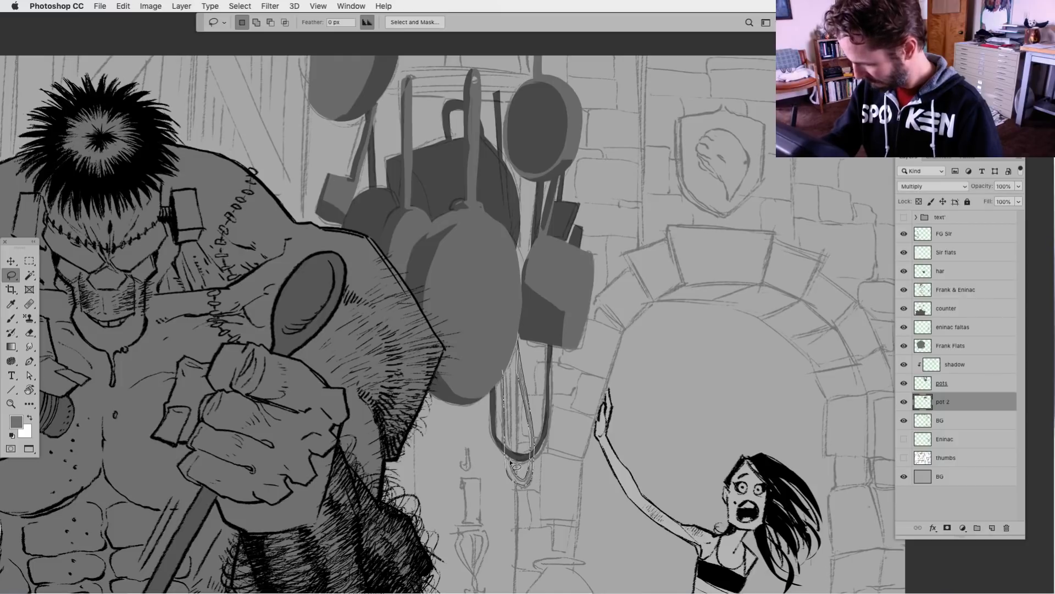
pyautogui.moveTo(514, 466); pyautogui.dragTo(511, 343)
pyautogui.hotkey('alt', 'BackSpace')
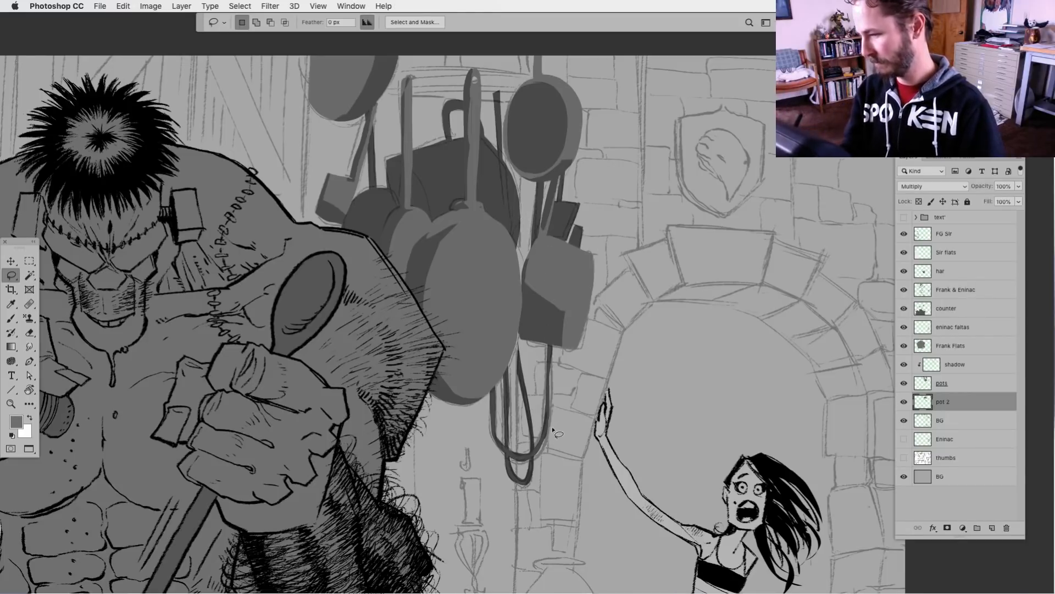
# Fill a thin strip and a small shape in the gap between the large background pot and the square pot
pyautogui.moveTo(521, 199); pyautogui.dragTo(518, 230)
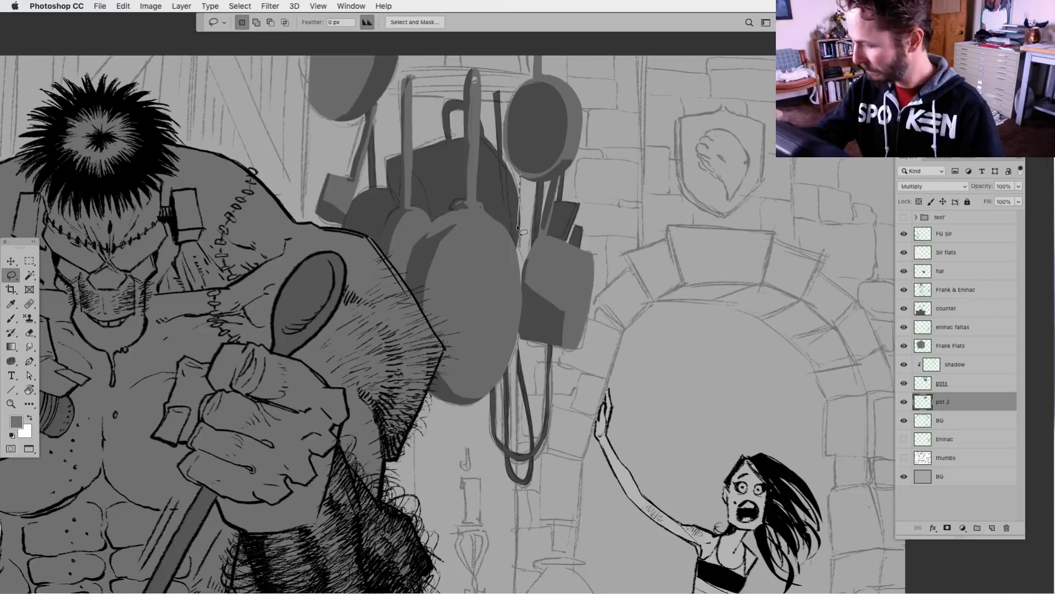
pyautogui.moveTo(515, 171)
pyautogui.mouseDown()
pyautogui.moveTo(512, 250)
pyautogui.moveTo(523, 175)
pyautogui.mouseUp()
pyautogui.hotkey('alt', 'BackSpace')
pyautogui.press('super+d')
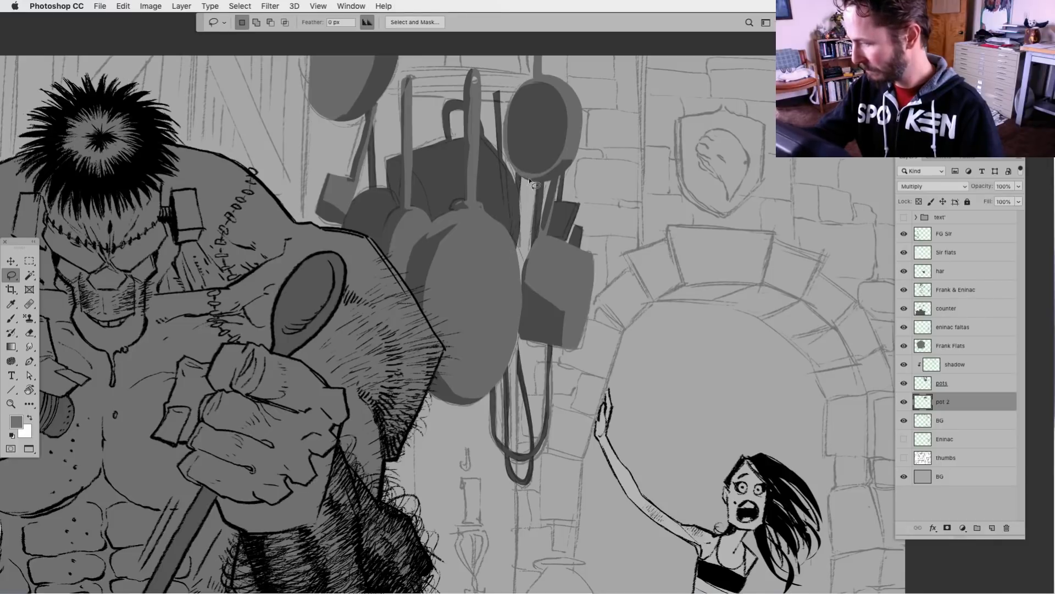
pyautogui.moveTo(518, 238)
pyautogui.mouseDown()
pyautogui.moveTo(531, 259)
pyautogui.moveTo(516, 252)
pyautogui.mouseUp()
pyautogui.hotkey('alt', 'BackSpace')
pyautogui.press('super+d')
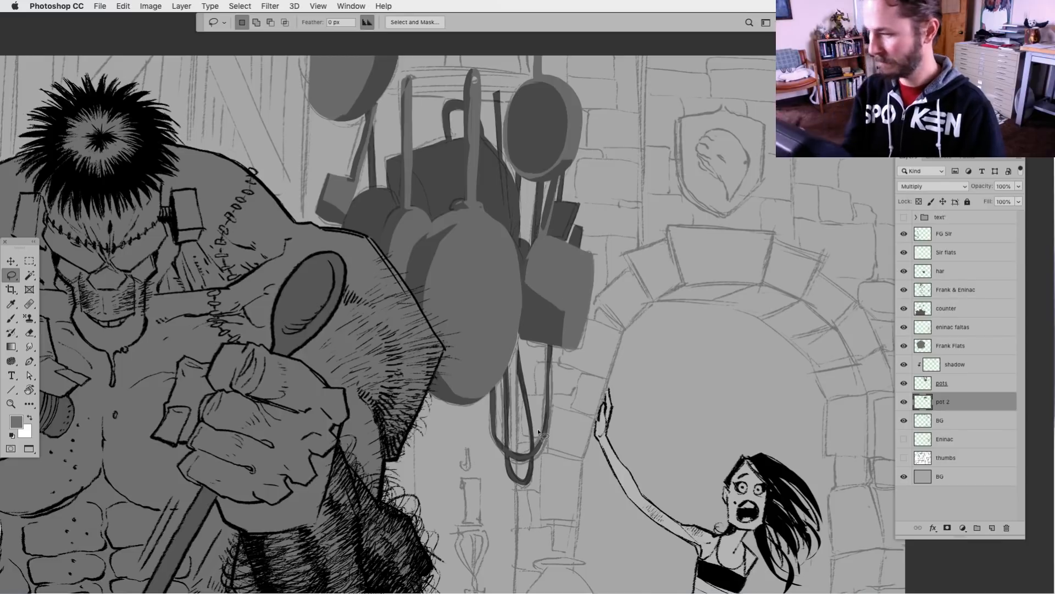
# Fill the curved front bar of the hanging rack behind the tops of the pan handles
pyautogui.scroll(5, 440, 262)
pyautogui.hscroll(-3, 440, 262)
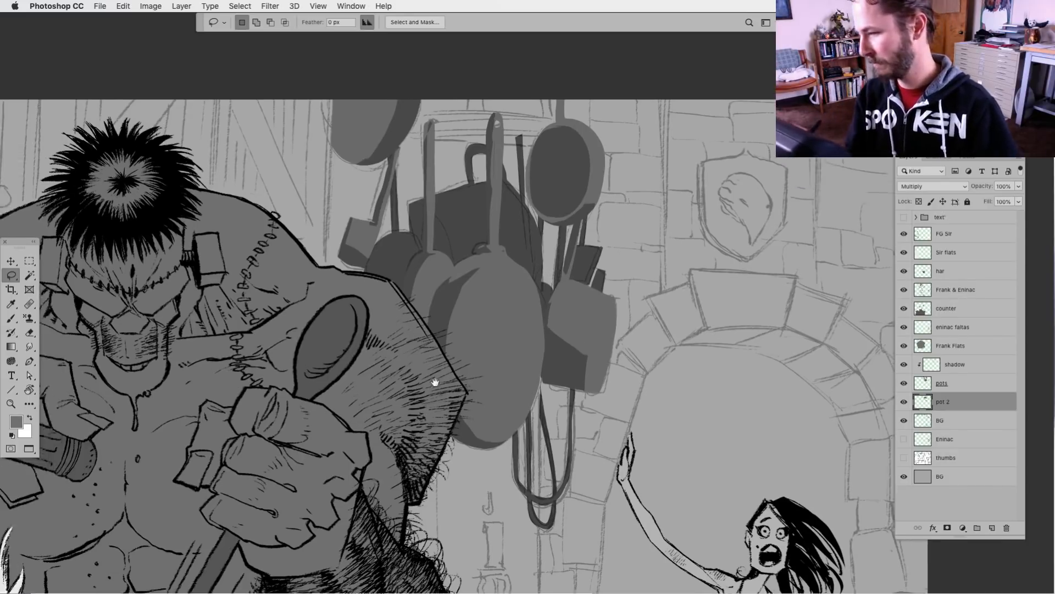
pyautogui.moveTo(487, 160)
pyautogui.mouseDown()
pyautogui.moveTo(432, 179)
pyautogui.moveTo(595, 180)
pyautogui.moveTo(605, 168)
pyautogui.mouseUp()
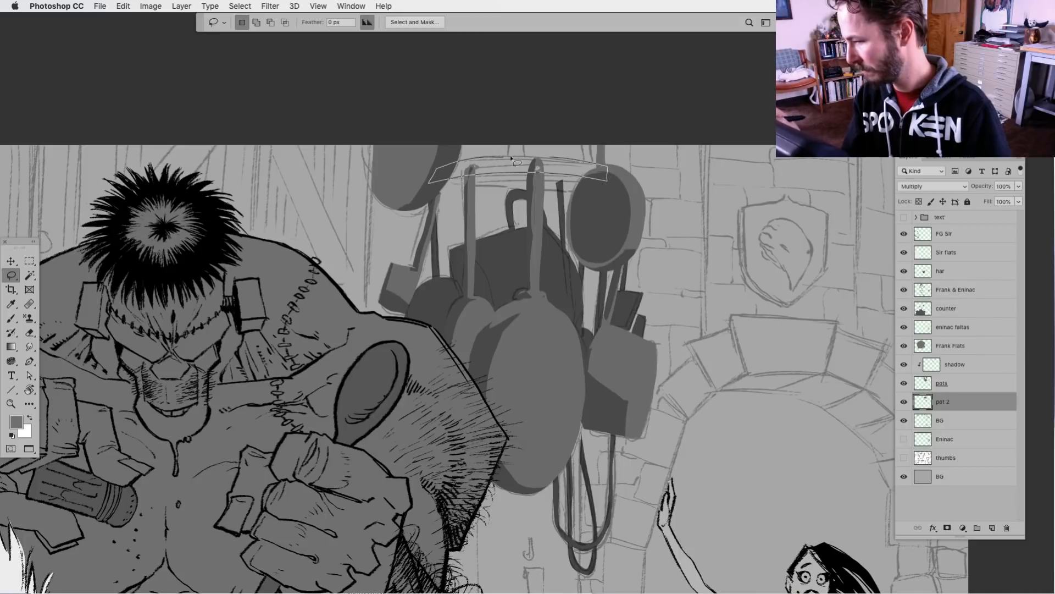
pyautogui.hotkey('alt', 'BackSpace')
pyautogui.press('super+d')
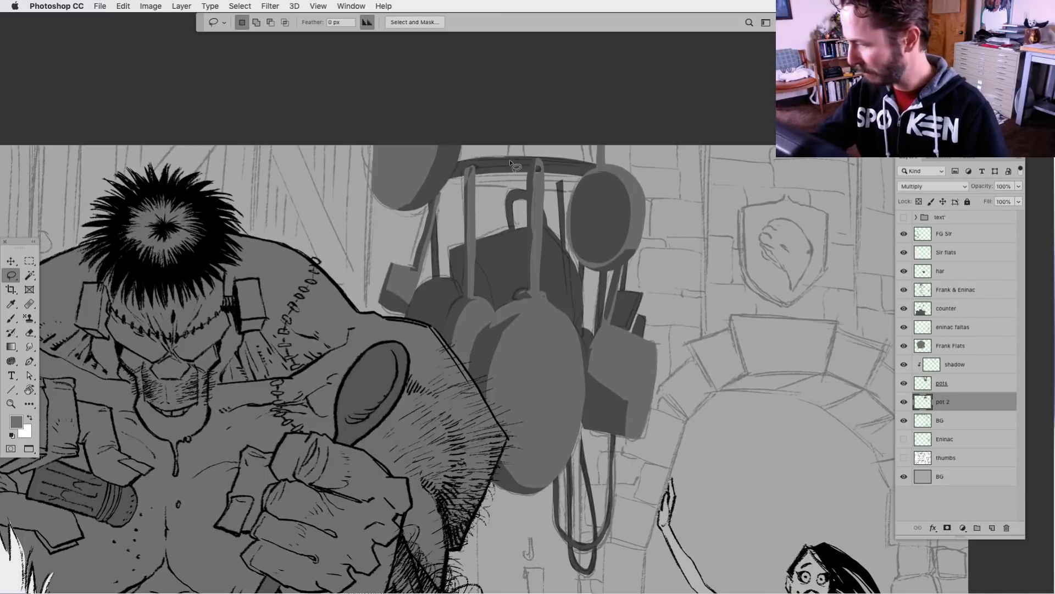
# Fill the thin support straps rising above the rack bar to the canvas edge
pyautogui.moveTo(511, 158)
pyautogui.mouseDown()
pyautogui.moveTo(516, 136)
pyautogui.moveTo(522, 161)
pyautogui.moveTo(579, 132)
pyautogui.moveTo(591, 166)
pyautogui.moveTo(610, 167)
pyautogui.moveTo(602, 137)
pyautogui.moveTo(612, 164)
pyautogui.mouseUp()
pyautogui.hotkey('alt', 'BackSpace')
pyautogui.press('super+d')
pyautogui.hotkey('alt', 'BackSpace')
pyautogui.press('super+d')
pyautogui.hotkey('alt', 'BackSpace')
pyautogui.press('super+d')
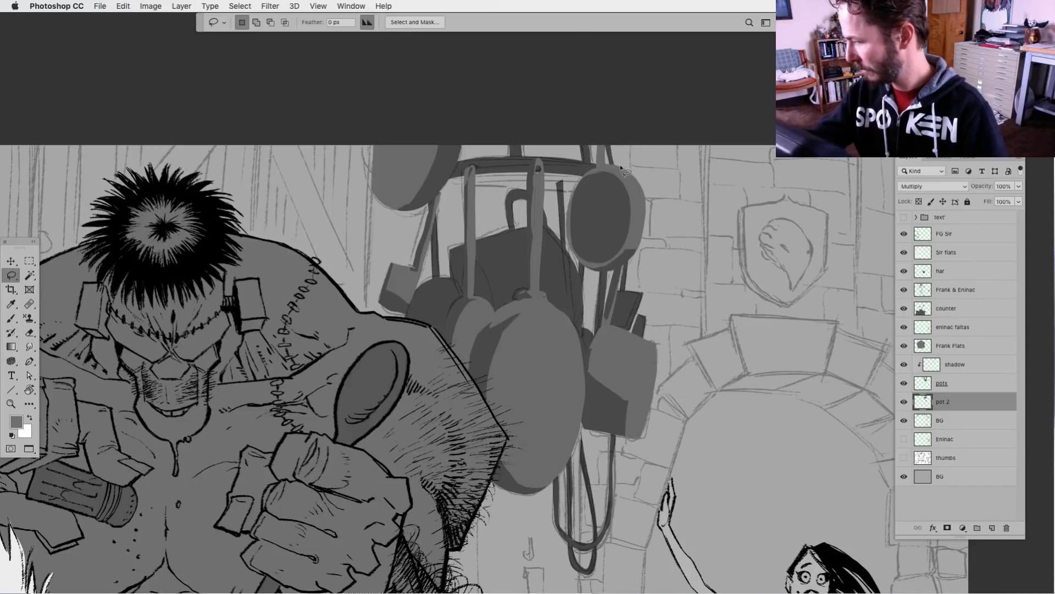
# Fill the rack's lower rim in sections between and beside the pan handles
pyautogui.moveTo(494, 180)
pyautogui.mouseDown()
pyautogui.moveTo(445, 183)
pyautogui.moveTo(605, 182)
pyautogui.moveTo(527, 181)
pyautogui.mouseUp()
pyautogui.hotkey('alt', 'BackSpace')
pyautogui.press('super+d')
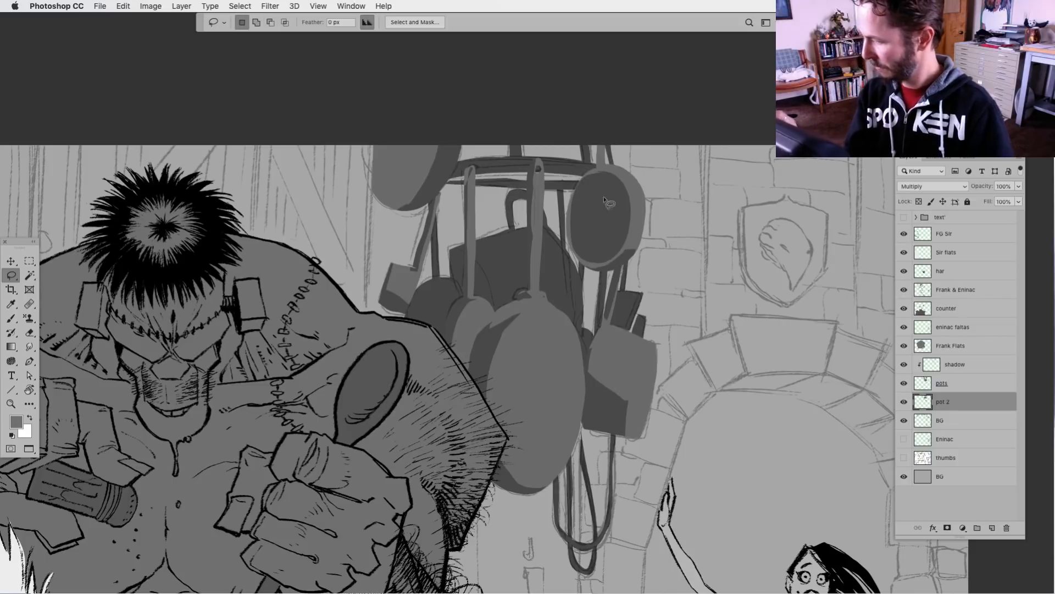
pyautogui.moveTo(450, 181)
pyautogui.mouseDown()
pyautogui.moveTo(581, 177)
pyautogui.moveTo(451, 182)
pyautogui.mouseUp()
pyautogui.hotkey('alt', 'BackSpace')
pyautogui.press('super+d')
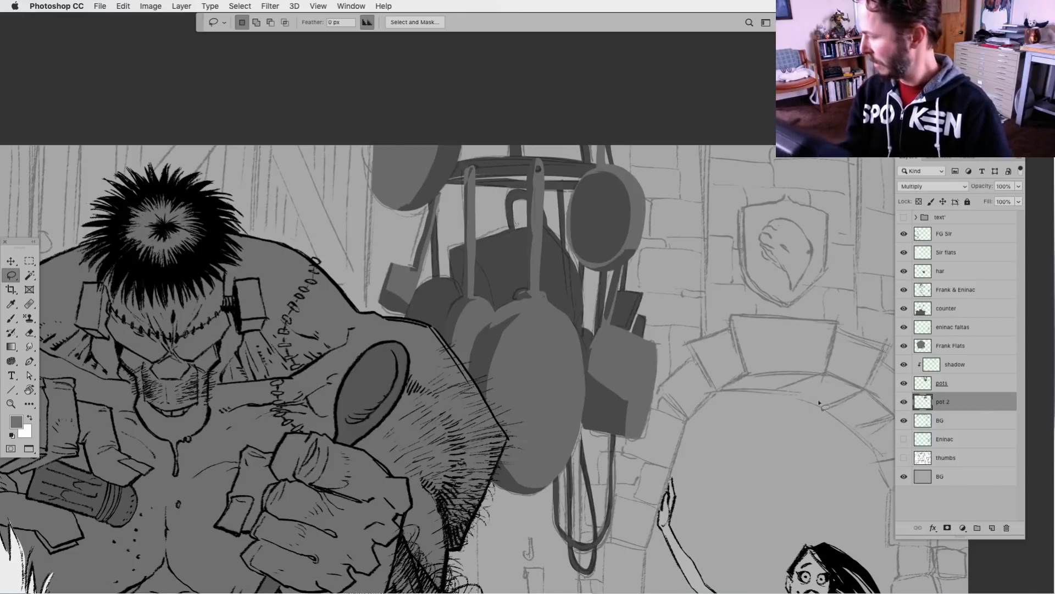
# Examine the hanging pots and rack against the whole kitchen composition
pyautogui.scroll(-4, 709, 470)
pyautogui.hscroll(4, 709, 470)
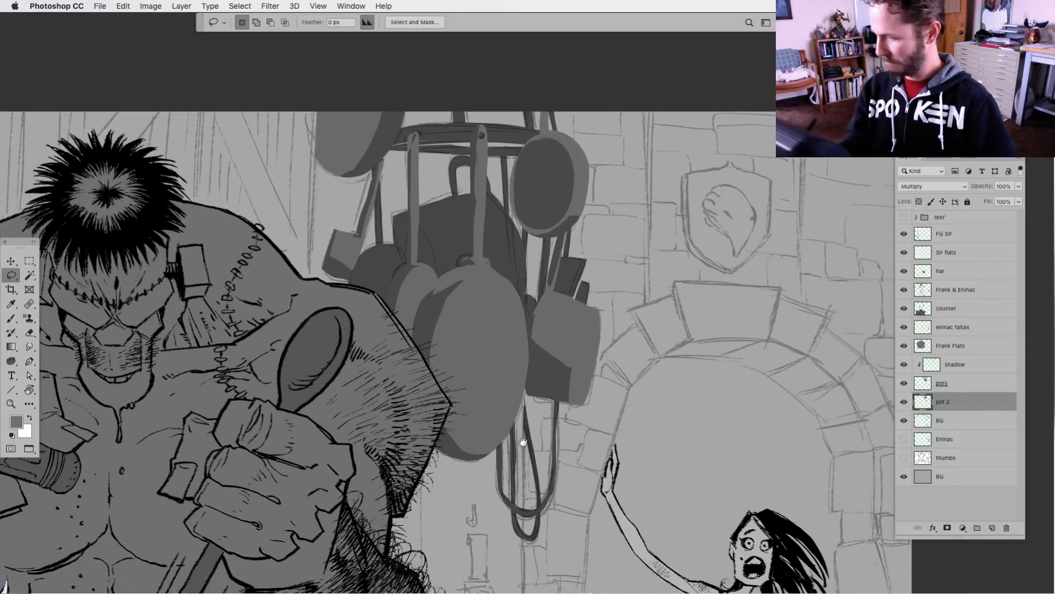
pyautogui.press('super+minus')
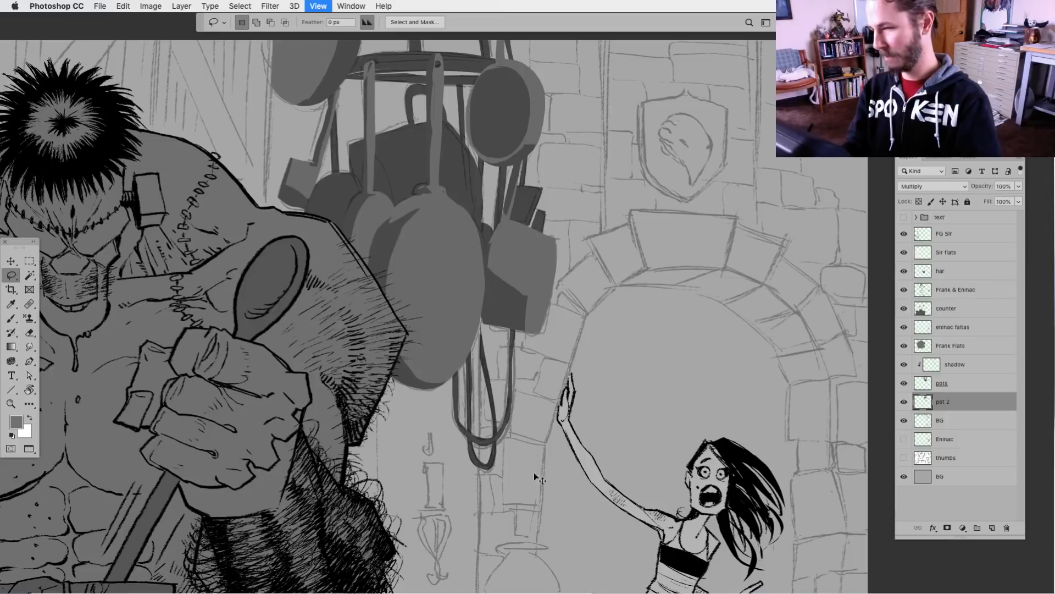
pyautogui.moveTo(472, 500); pyautogui.dragTo(486, 468)
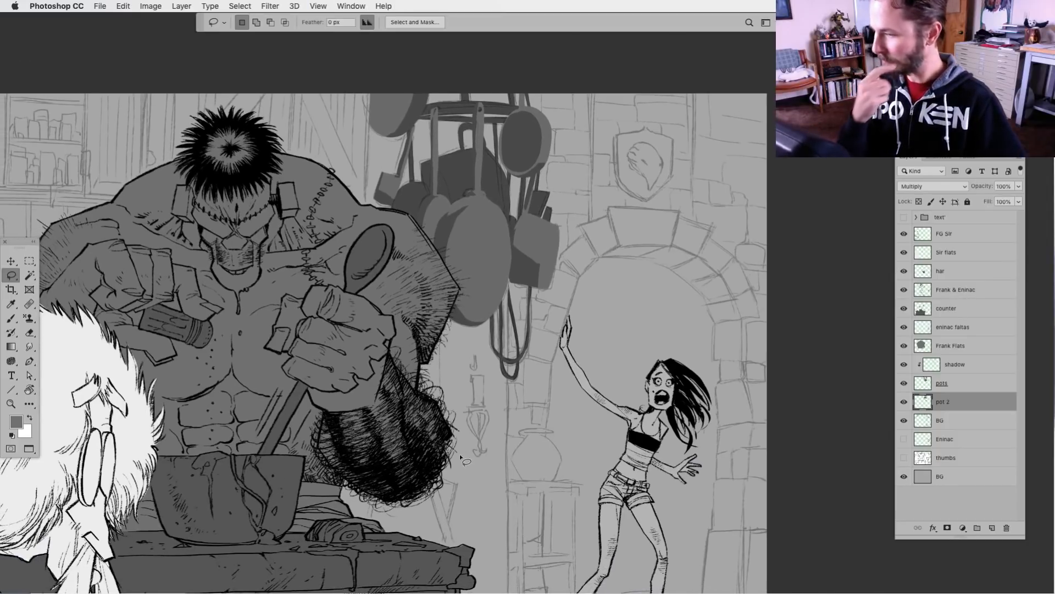
pyautogui.hscroll(-5, 459, 454)
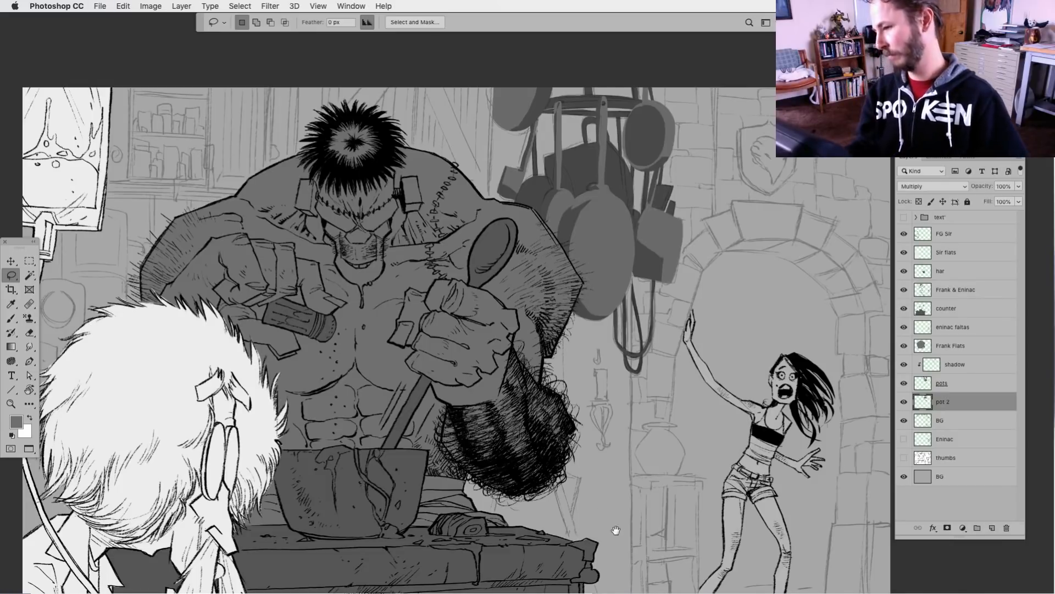
pyautogui.moveTo(615, 530); pyautogui.dragTo(580, 511)
pyautogui.press('super+minus')
pyautogui.press('super+minus')
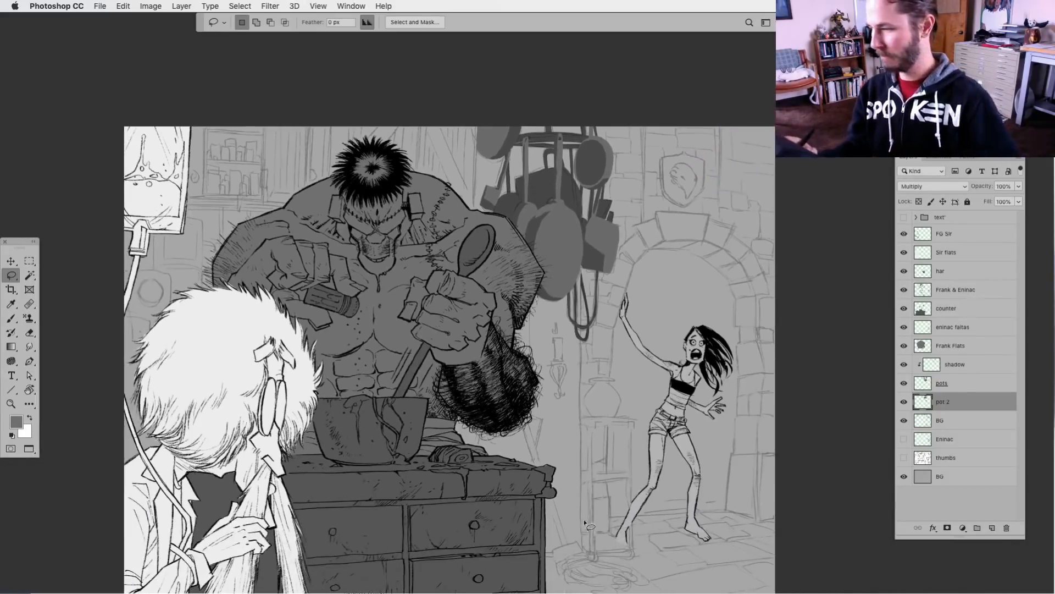
pyautogui.scroll(-3, 632, 501)
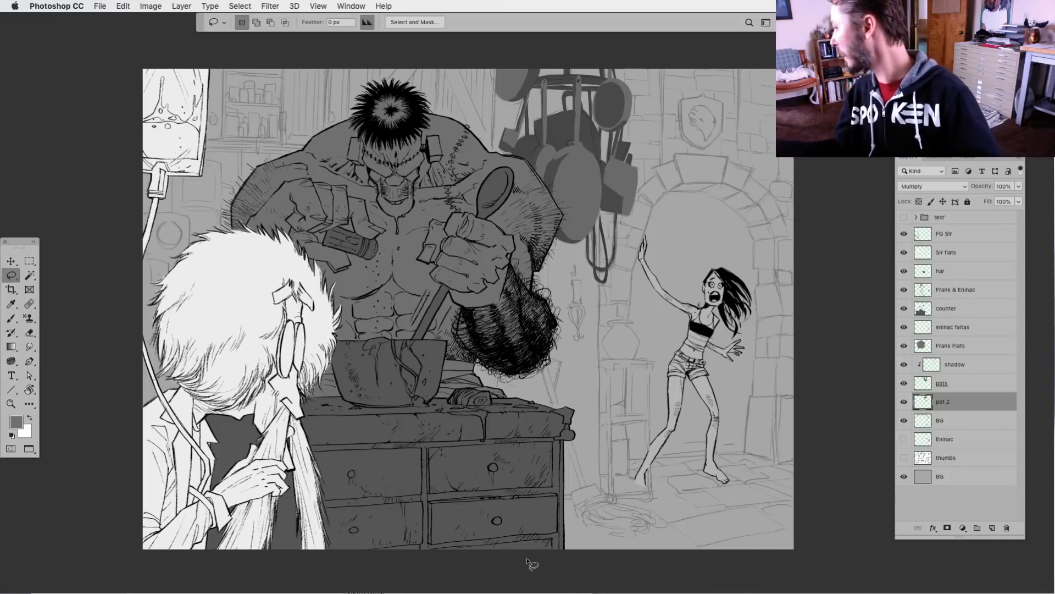
# Add a new layer directly beneath pot 2 and name it cupboards
pyautogui.press('super+plus')
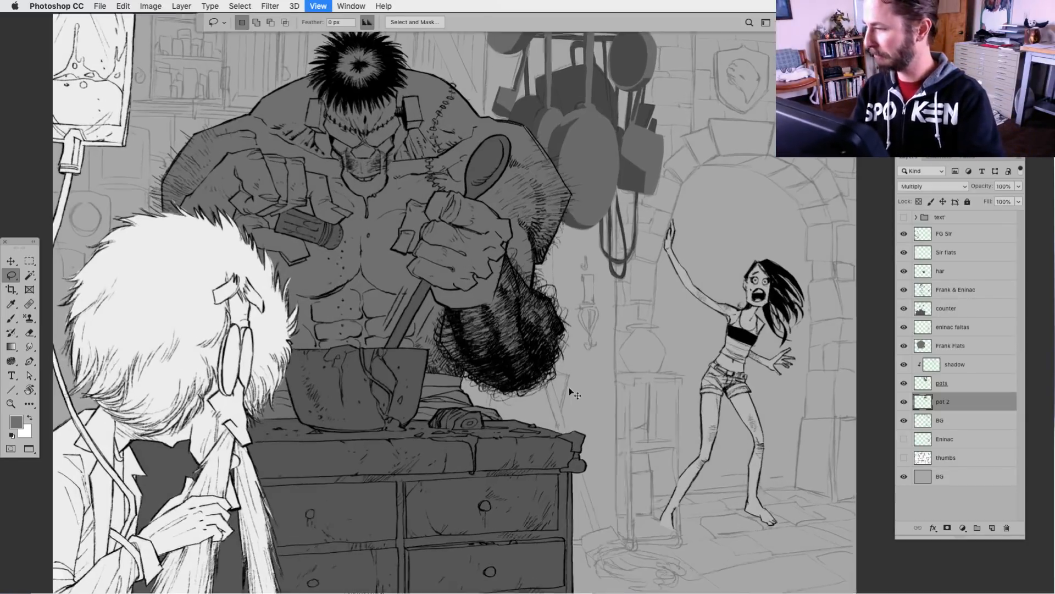
pyautogui.press('super+plus')
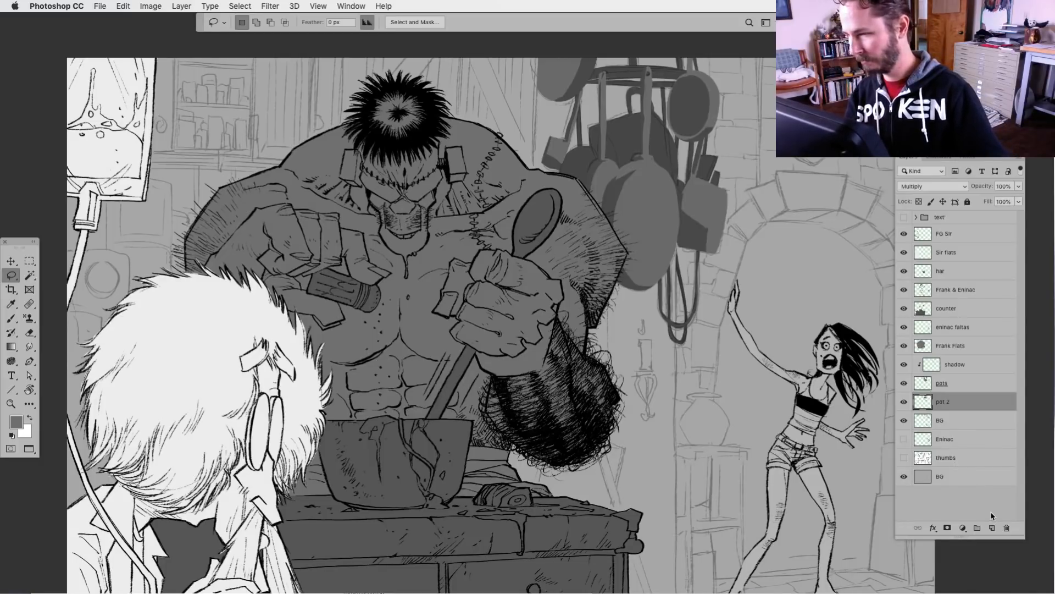
pyautogui.click(992, 529)
pyautogui.moveTo(933, 406); pyautogui.dragTo(950, 429)
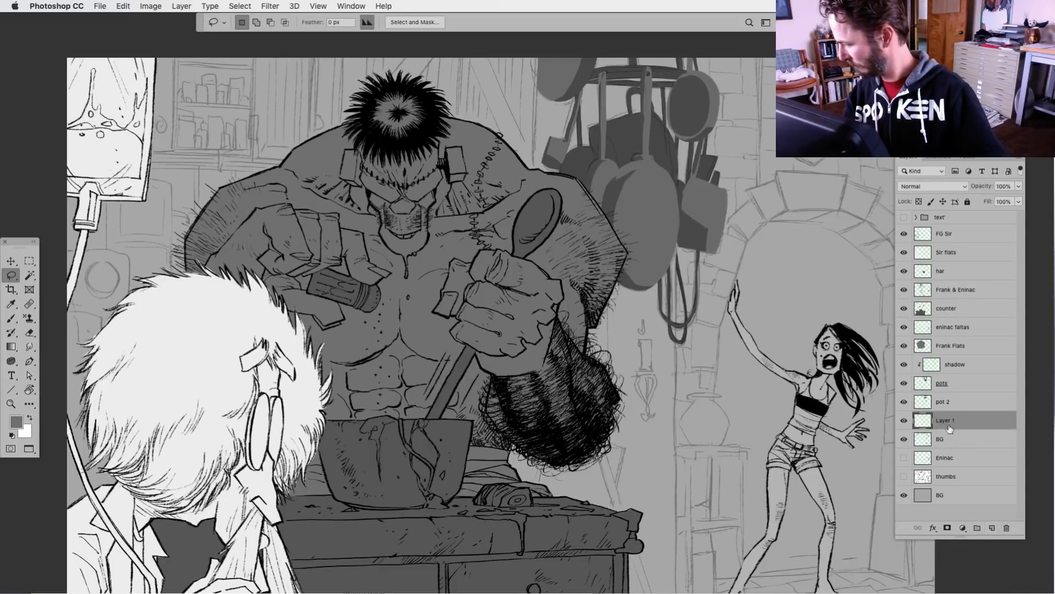
pyautogui.doubleClick(947, 422)
pyautogui.write('c')
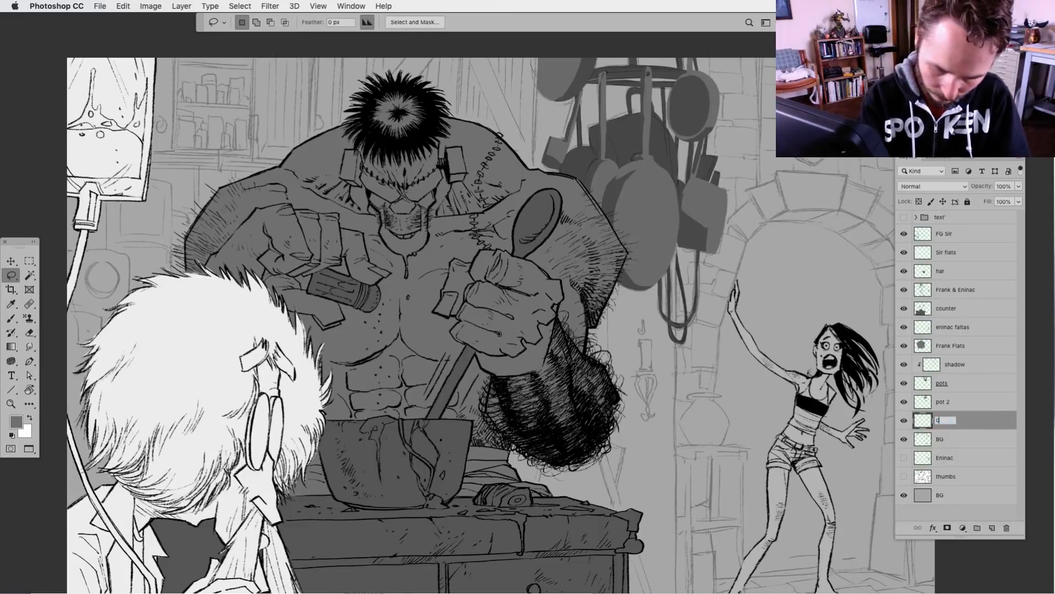
pyautogui.write('upboards')
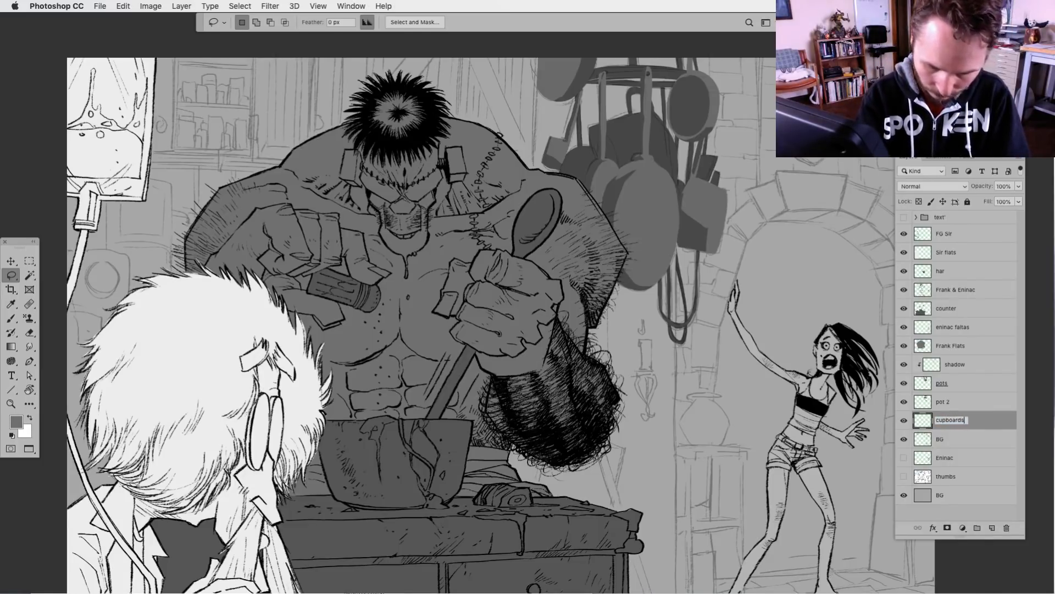
pyautogui.press('Return')
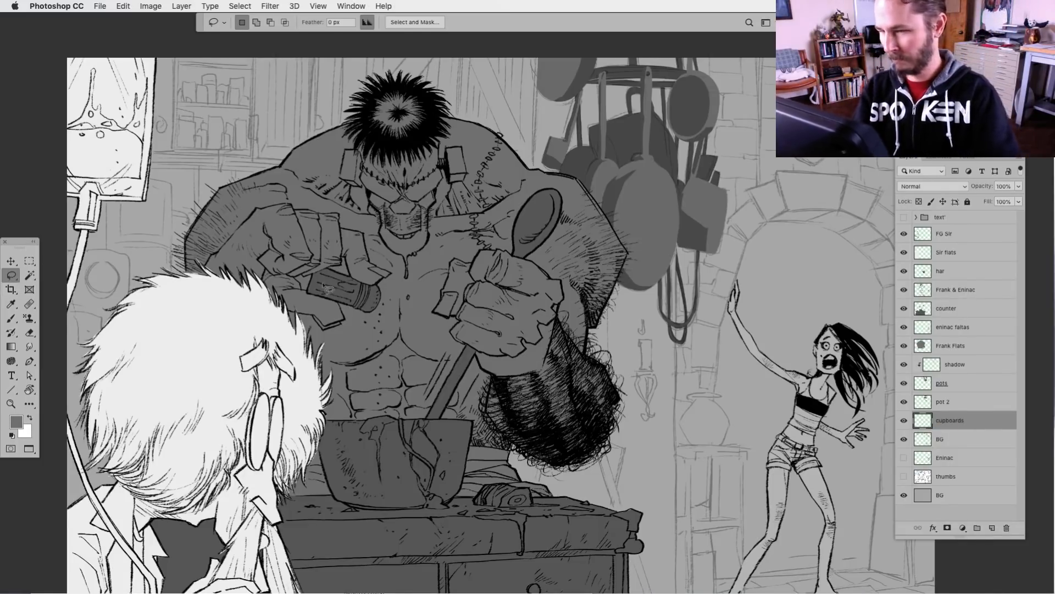
# Outline a selection around the cupboard frame beside the IV bag and add the ledge beneath the jar shelves
pyautogui.moveTo(279, 262)
pyautogui.mouseDown()
pyautogui.moveTo(305, 357)
pyautogui.moveTo(491, 363)
pyautogui.mouseUp()
pyautogui.press('super+plus')
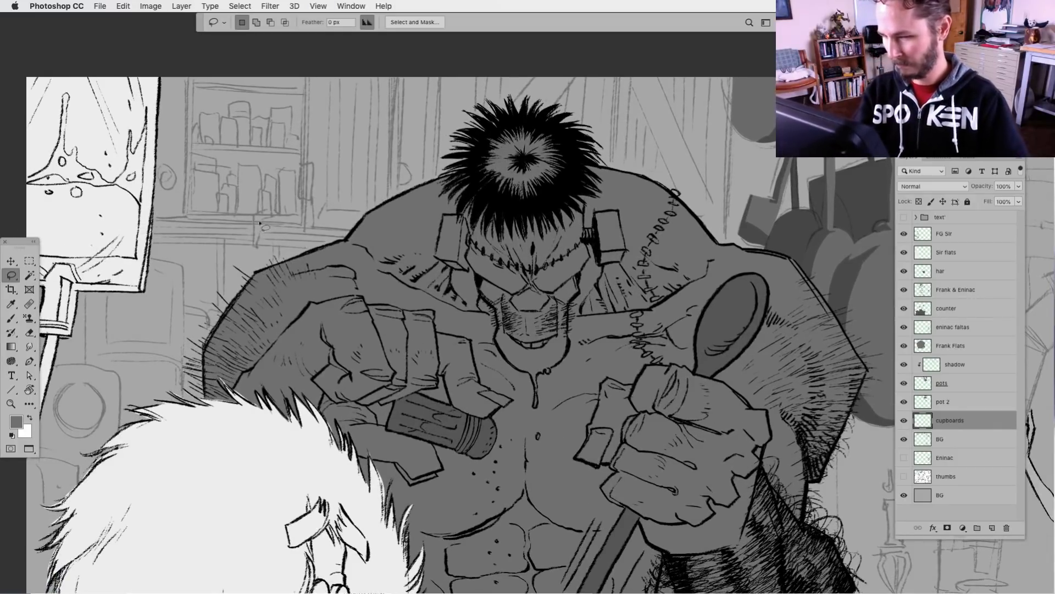
pyautogui.moveTo(193, 72); pyautogui.dragTo(189, 187)
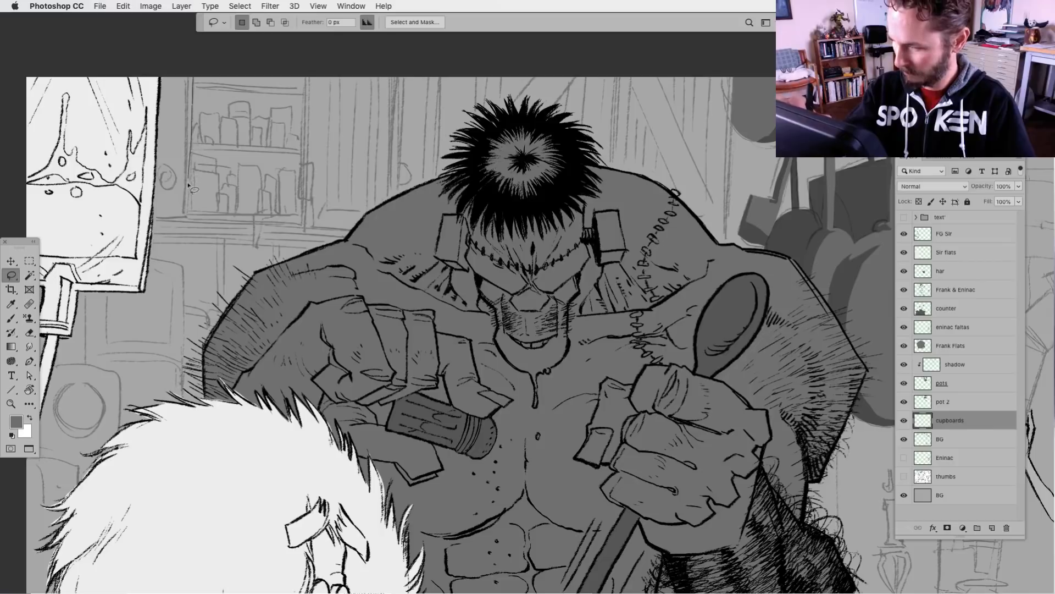
pyautogui.moveTo(187, 223)
pyautogui.mouseDown()
pyautogui.moveTo(119, 224)
pyautogui.moveTo(165, 39)
pyautogui.mouseUp()
pyautogui.press('shift')
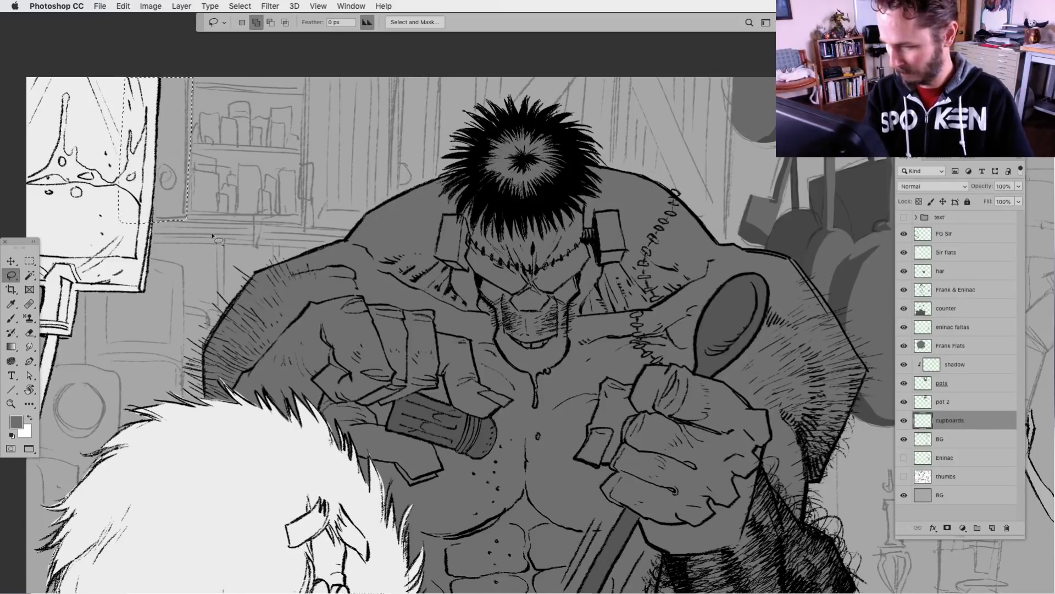
pyautogui.moveTo(190, 216)
pyautogui.mouseDown()
pyautogui.moveTo(168, 217)
pyautogui.moveTo(144, 240)
pyautogui.moveTo(379, 240)
pyautogui.moveTo(225, 219)
pyautogui.moveTo(174, 245)
pyautogui.mouseUp()
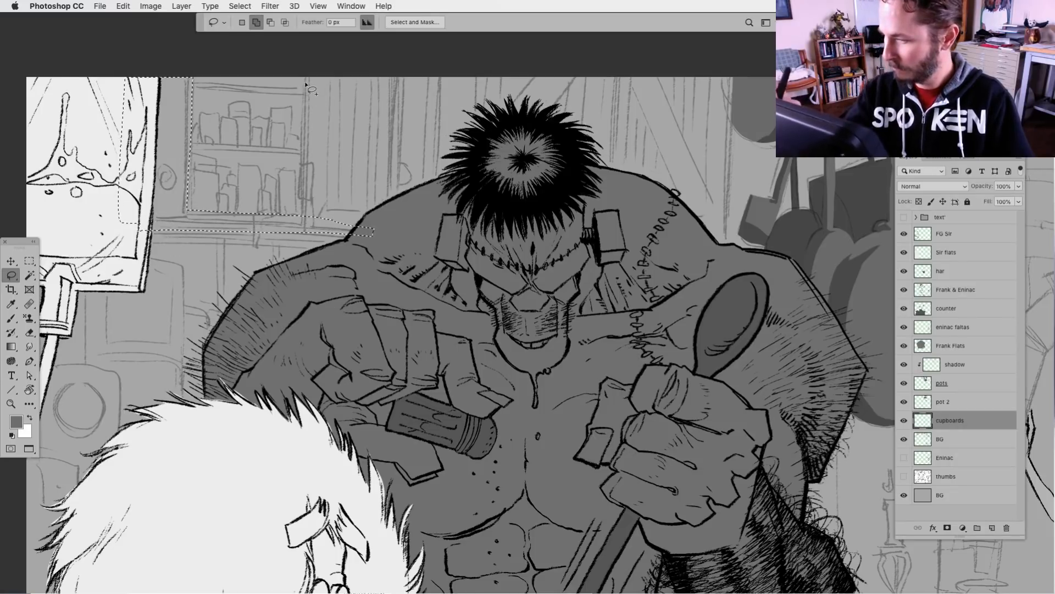
# Extend the cupboard selection behind the monster's head to the cupboards' far edge beside the pots and add the jar cabinet's shelf boards
pyautogui.moveTo(308, 220)
pyautogui.mouseDown()
pyautogui.moveTo(373, 246)
pyautogui.moveTo(444, 251)
pyautogui.moveTo(465, 52)
pyautogui.mouseUp()
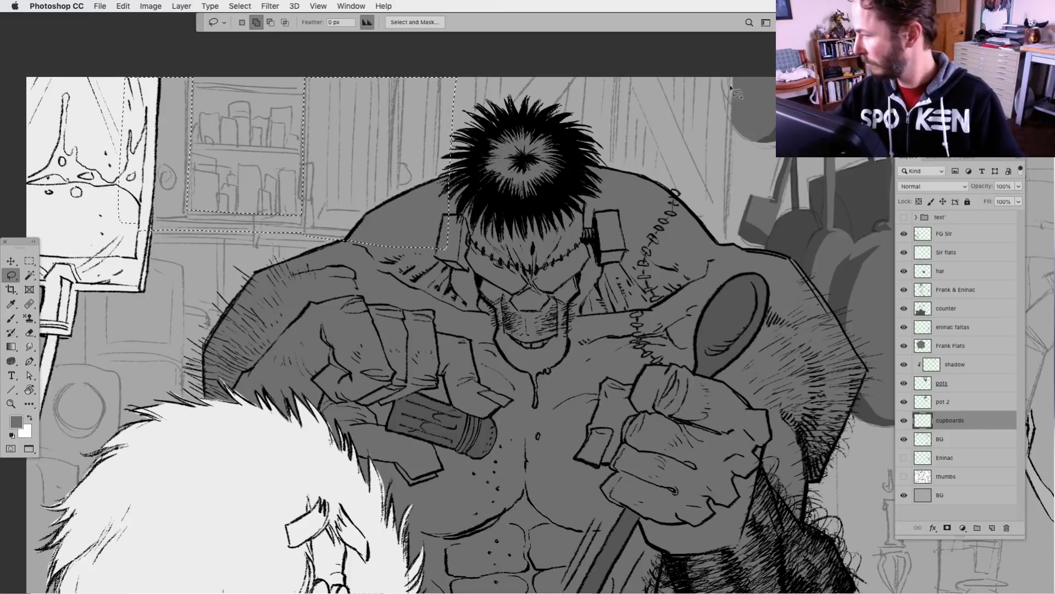
pyautogui.moveTo(737, 88)
pyautogui.mouseDown()
pyautogui.moveTo(730, 267)
pyautogui.moveTo(437, 250)
pyautogui.moveTo(467, 62)
pyautogui.mouseUp()
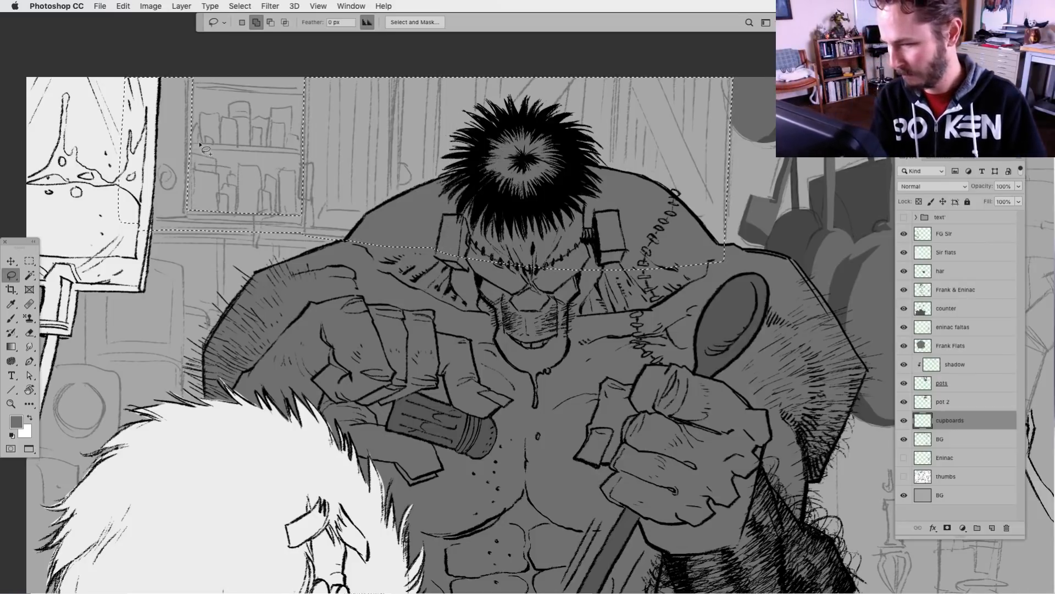
pyautogui.moveTo(183, 144)
pyautogui.mouseDown()
pyautogui.moveTo(307, 155)
pyautogui.moveTo(317, 147)
pyautogui.mouseUp()
pyautogui.moveTo(191, 82)
pyautogui.mouseDown()
pyautogui.moveTo(286, 90)
pyautogui.moveTo(222, 90)
pyautogui.mouseUp()
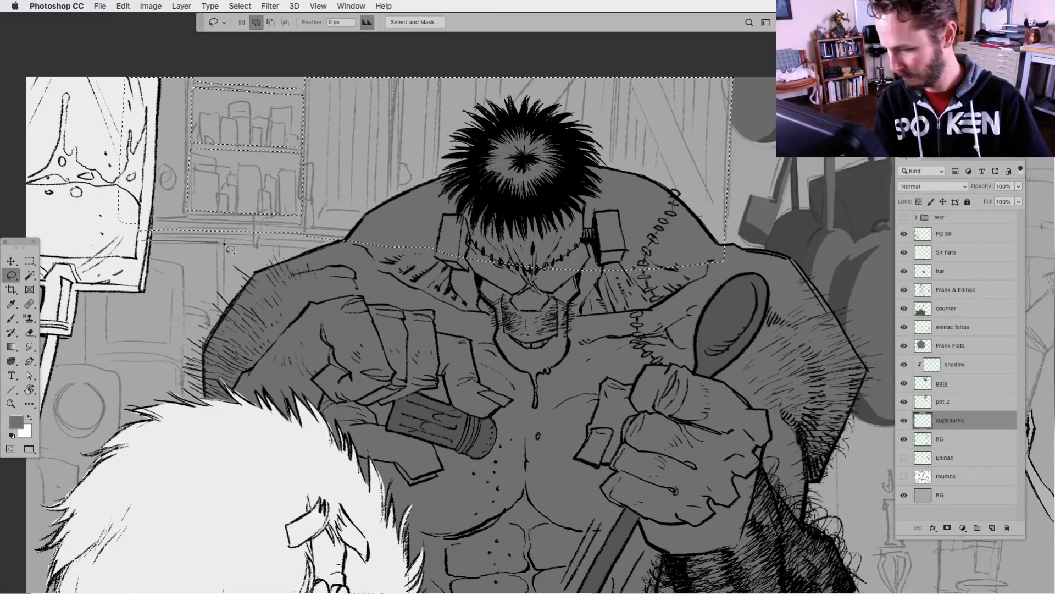
# Add the cupboard area hidden behind the IV bag to the selection, out to the canvas edge
pyautogui.moveTo(364, 251); pyautogui.dragTo(360, 248)
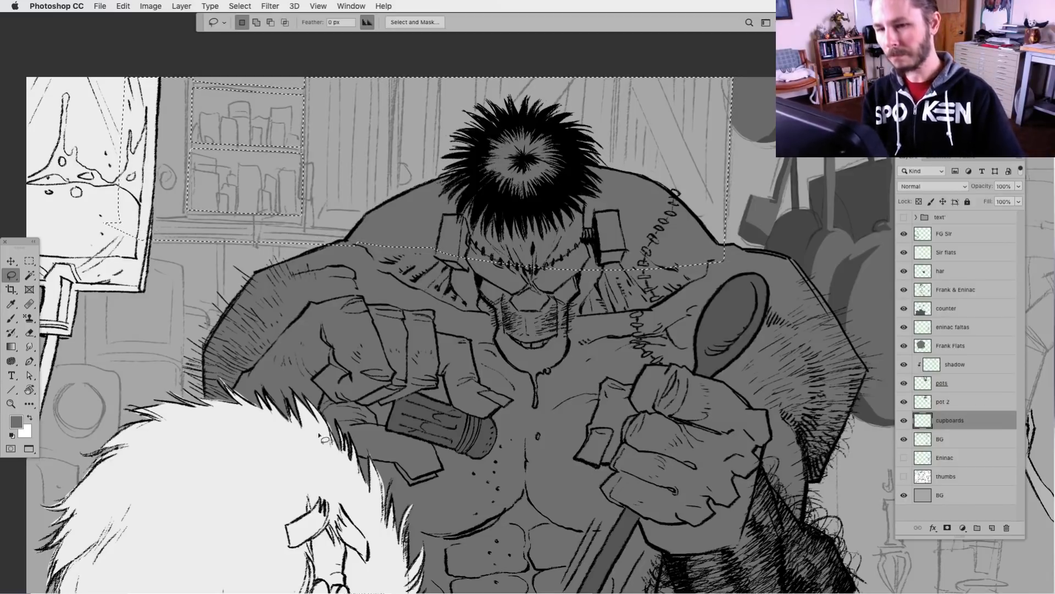
pyautogui.hscroll(-10, 464, 394)
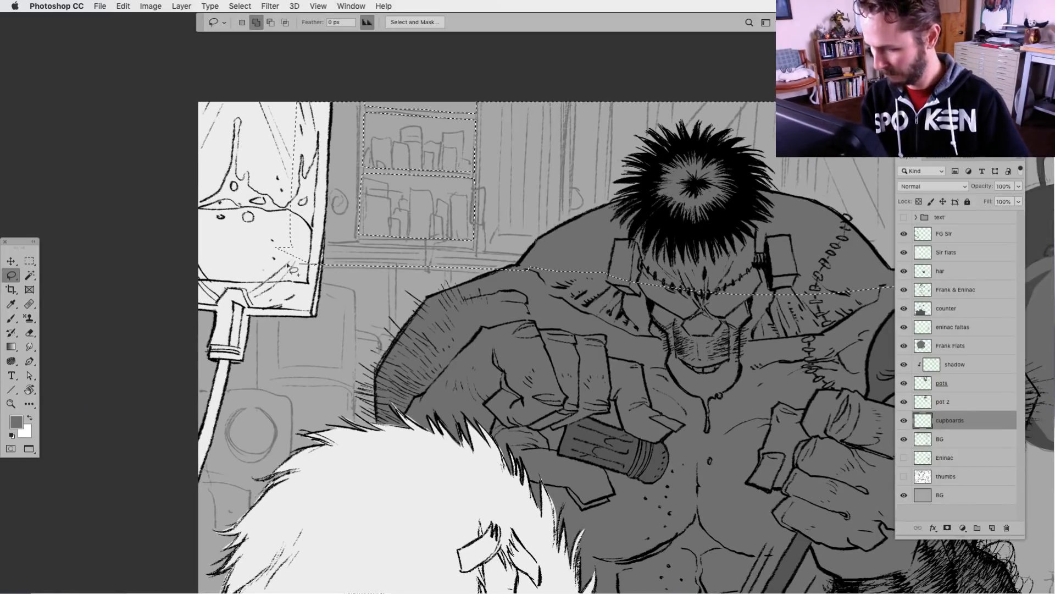
pyautogui.press('shift')
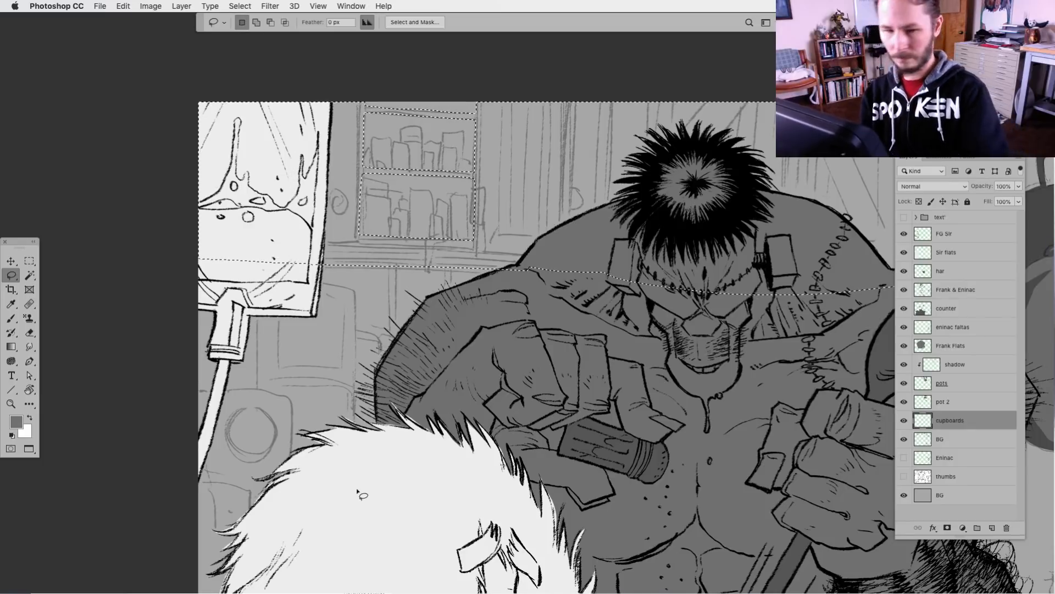
# Add the flat, angular shape behind the counter, beneath the monster's hairy elbow, to the selection
pyautogui.press('super+minus')
pyautogui.hscroll(10, 603, 483)
pyautogui.scroll(-4, 603, 482)
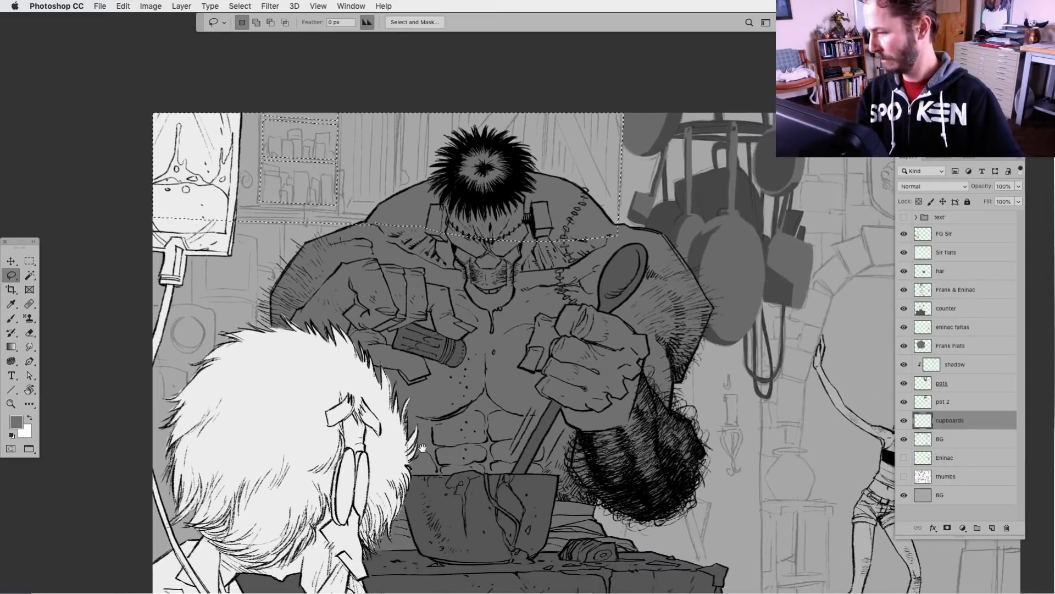
pyautogui.scroll(-5, 405, 470)
pyautogui.hscroll(3, 405, 470)
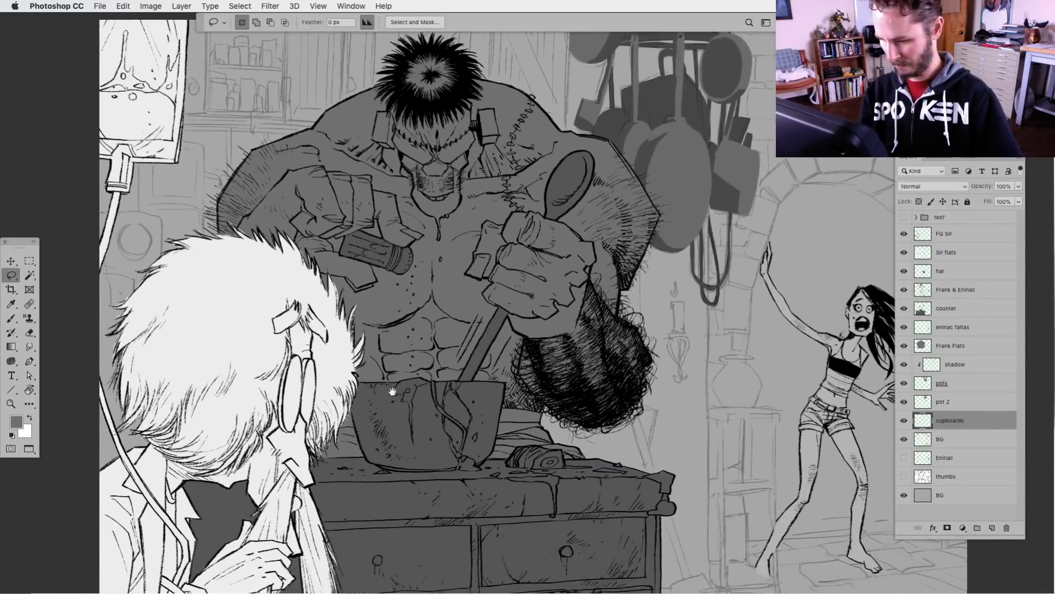
pyautogui.scroll(-5, 510, 388)
pyautogui.hscroll(5, 510, 388)
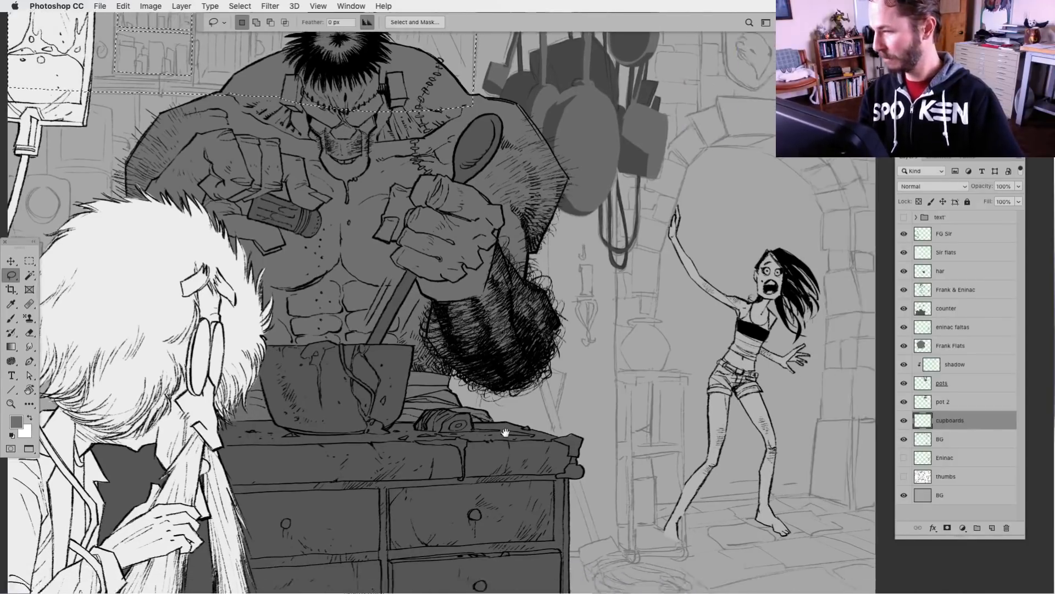
pyautogui.press('shift')
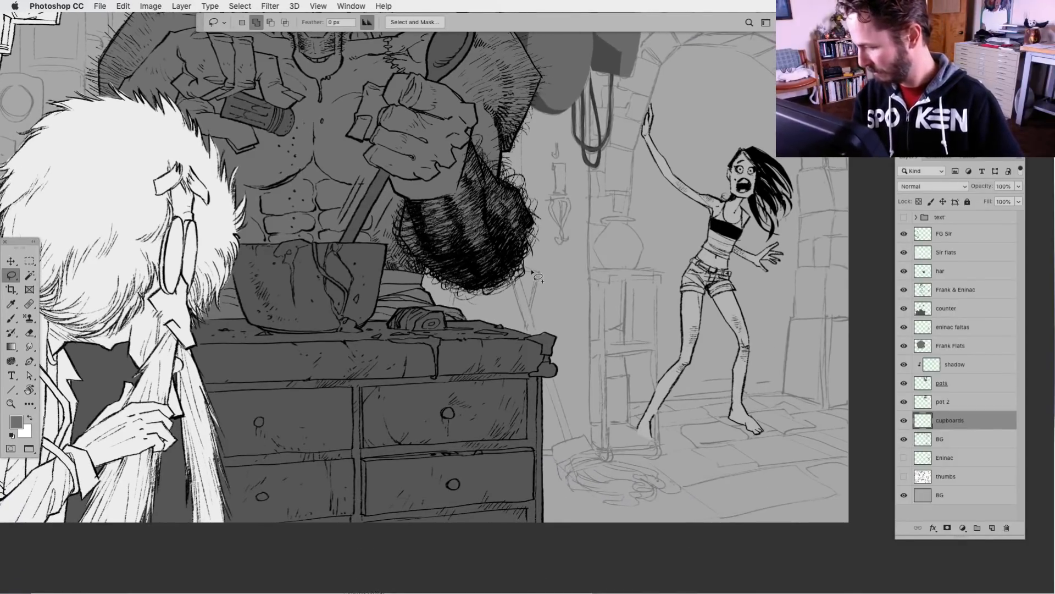
pyautogui.moveTo(529, 277); pyautogui.dragTo(467, 271)
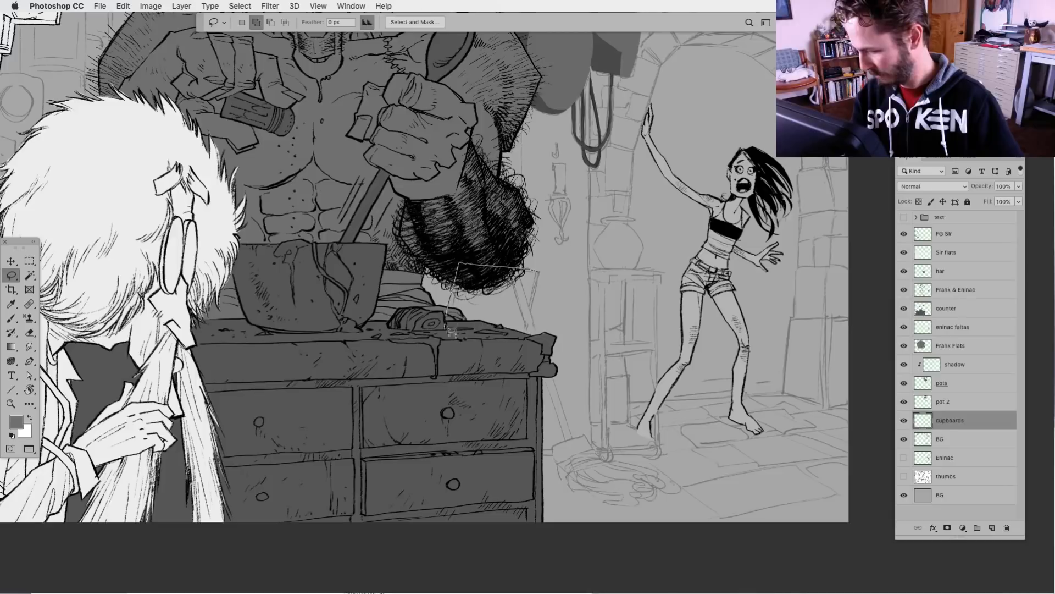
pyautogui.moveTo(446, 327)
pyautogui.mouseDown()
pyautogui.moveTo(512, 368)
pyautogui.moveTo(529, 344)
pyautogui.moveTo(543, 271)
pyautogui.mouseUp()
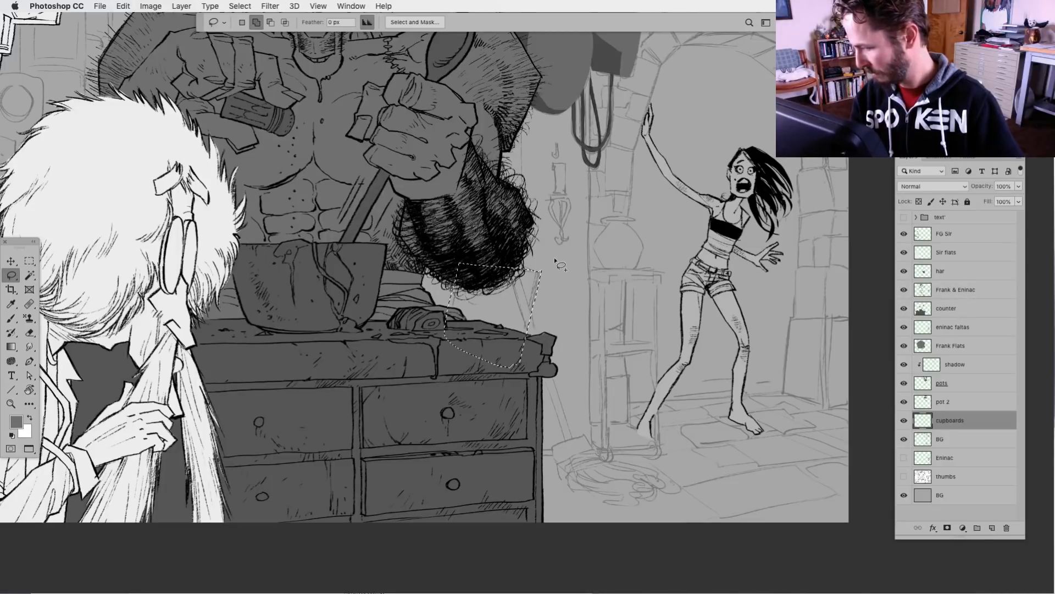
pyautogui.press('alt')
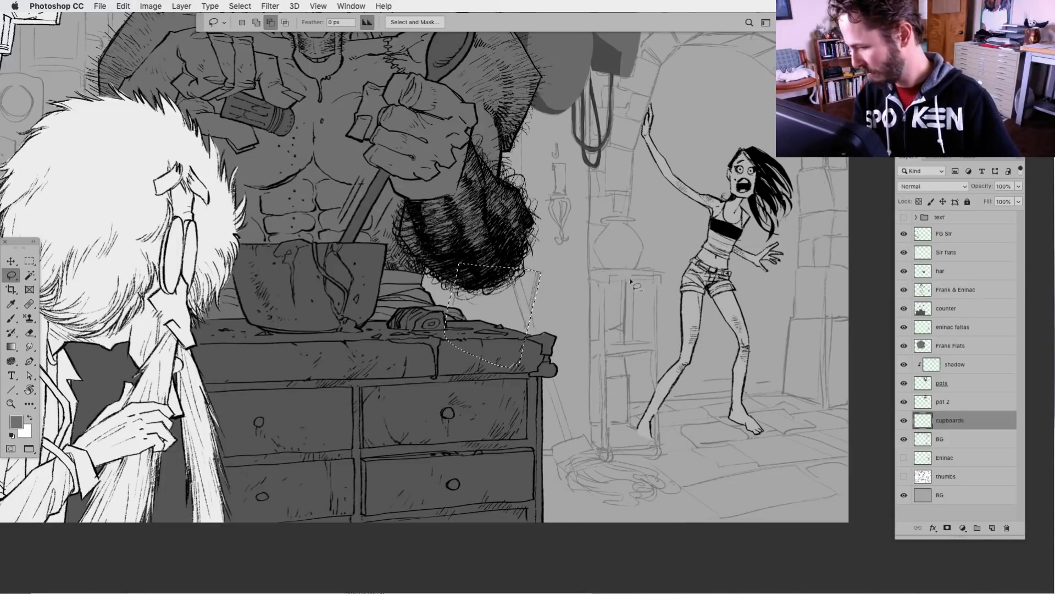
pyautogui.hotkey('ctrl', 'd')
# Add the broom's handle and bristle head beside the counter to the selection, fill the whole selection with grey, and deselect
pyautogui.moveTo(310, 371); pyautogui.dragTo(294, 352)
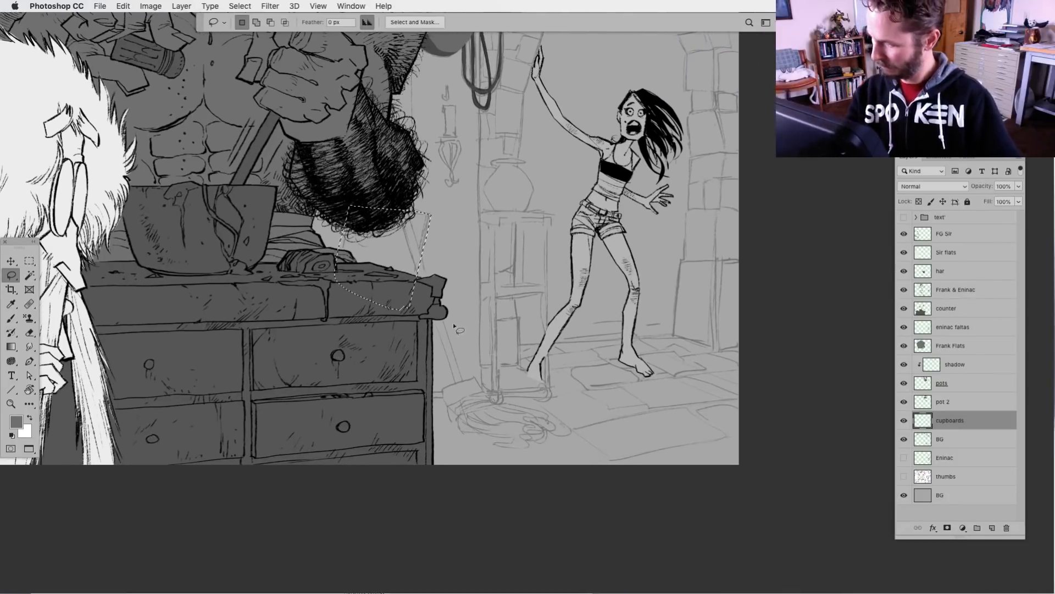
pyautogui.moveTo(427, 280)
pyautogui.mouseDown()
pyautogui.moveTo(413, 253)
pyautogui.moveTo(460, 394)
pyautogui.moveTo(415, 228)
pyautogui.mouseUp()
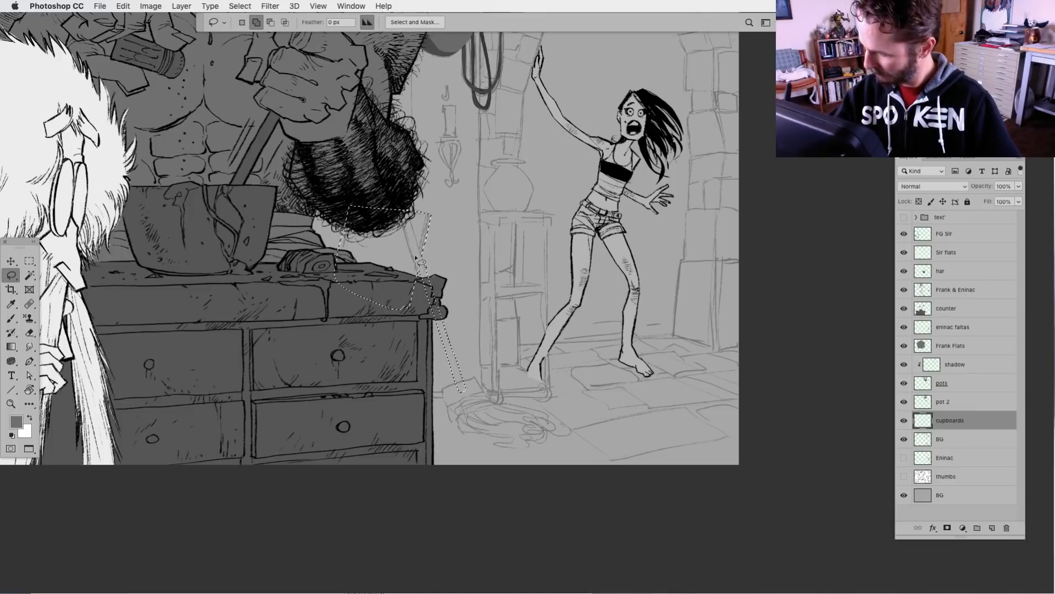
pyautogui.moveTo(463, 389)
pyautogui.mouseDown()
pyautogui.moveTo(460, 429)
pyautogui.moveTo(459, 416)
pyautogui.moveTo(496, 405)
pyautogui.moveTo(476, 380)
pyautogui.moveTo(460, 381)
pyautogui.moveTo(526, 412)
pyautogui.moveTo(458, 432)
pyautogui.moveTo(510, 438)
pyautogui.moveTo(497, 444)
pyautogui.moveTo(557, 428)
pyautogui.moveTo(537, 415)
pyautogui.moveTo(546, 413)
pyautogui.moveTo(489, 411)
pyautogui.mouseUp()
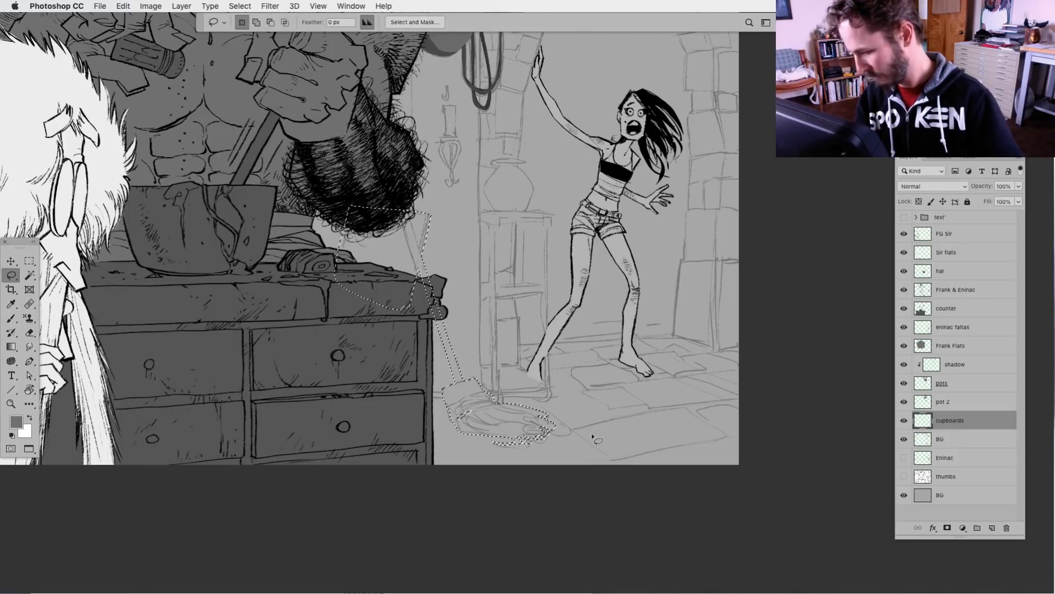
pyautogui.hotkey('alt', 'BackSpace')
pyautogui.press('super+d')
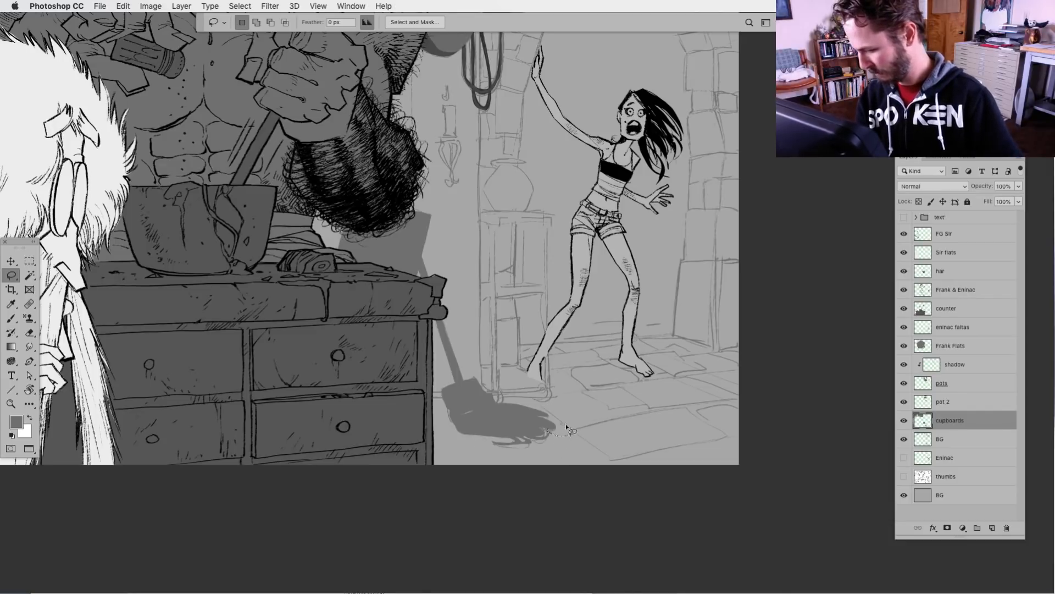
# Select ragged bristle strands along the broom head's tip and lower edge, fill them with the same grey, and deselect
pyautogui.moveTo(566, 425); pyautogui.dragTo(503, 439)
pyautogui.moveTo(512, 438); pyautogui.dragTo(517, 438)
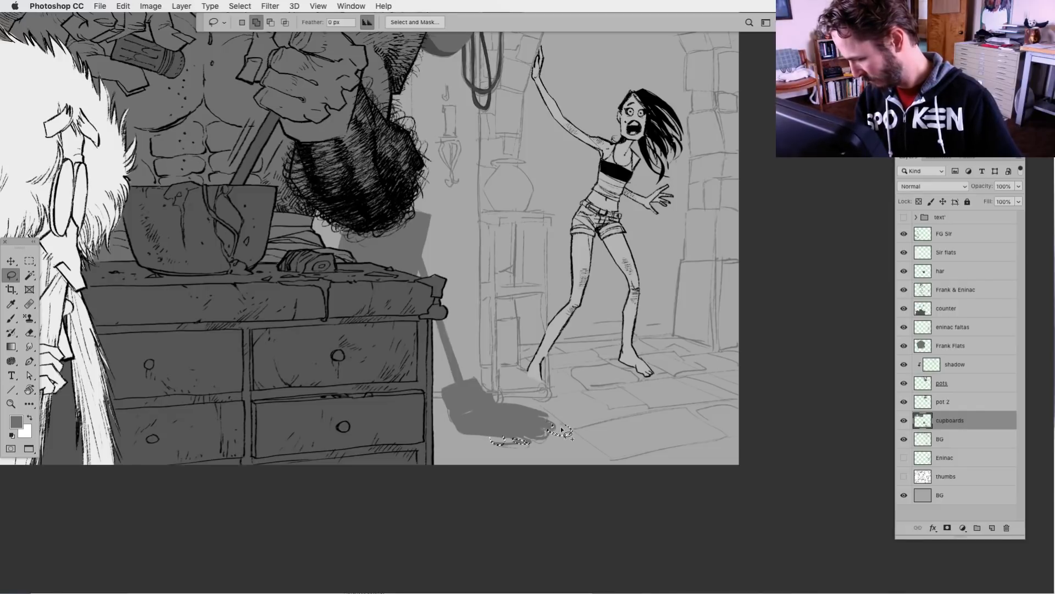
pyautogui.moveTo(551, 421); pyautogui.dragTo(557, 419)
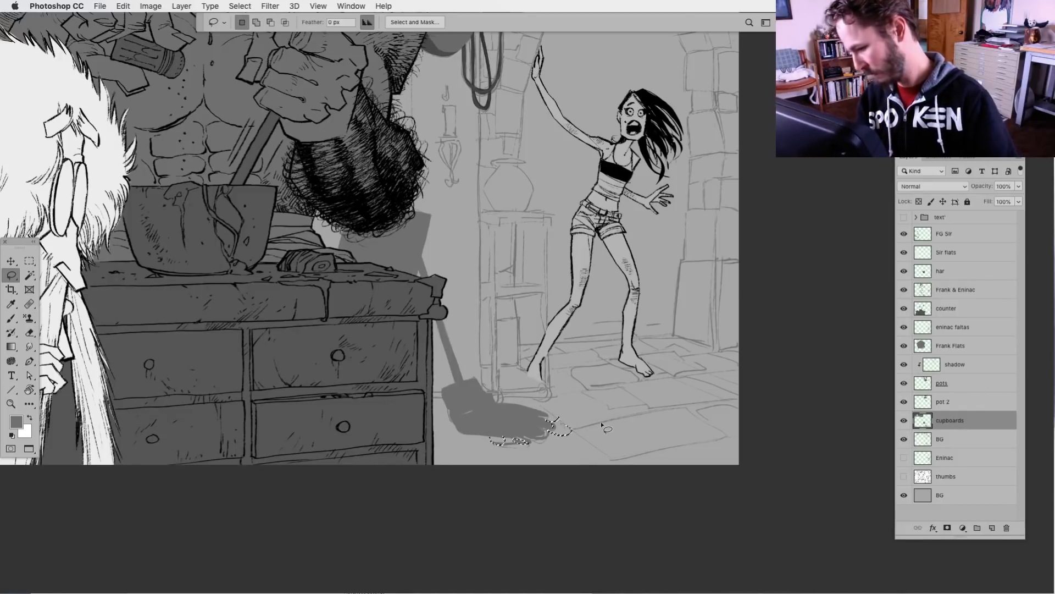
pyautogui.press('super+d')
# Set the cupboards layer's blend mode to Multiply
pyautogui.moveTo(319, 465); pyautogui.dragTo(377, 516)
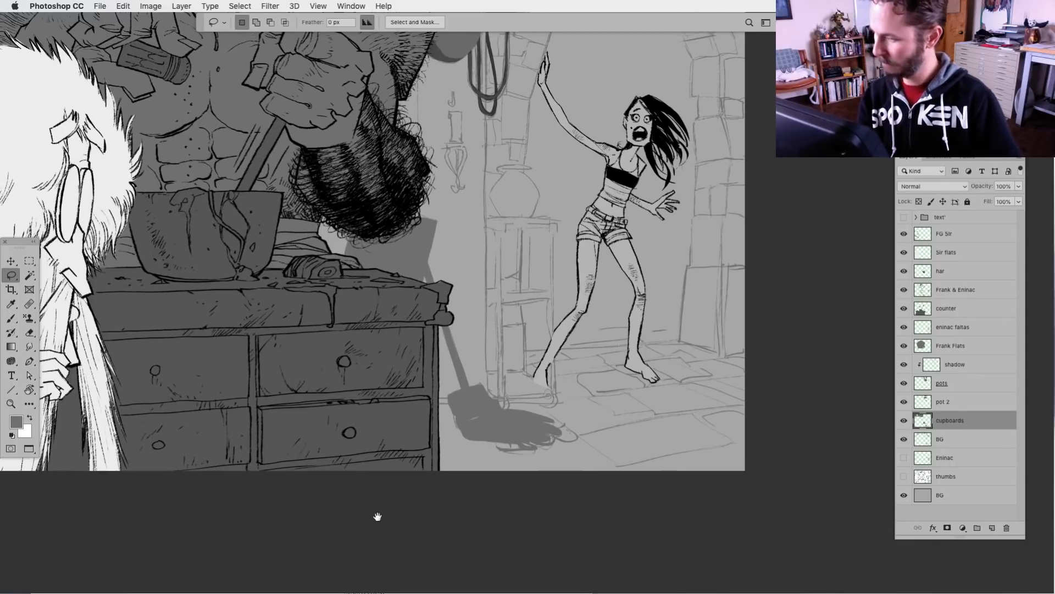
pyautogui.moveTo(331, 363); pyautogui.dragTo(468, 490)
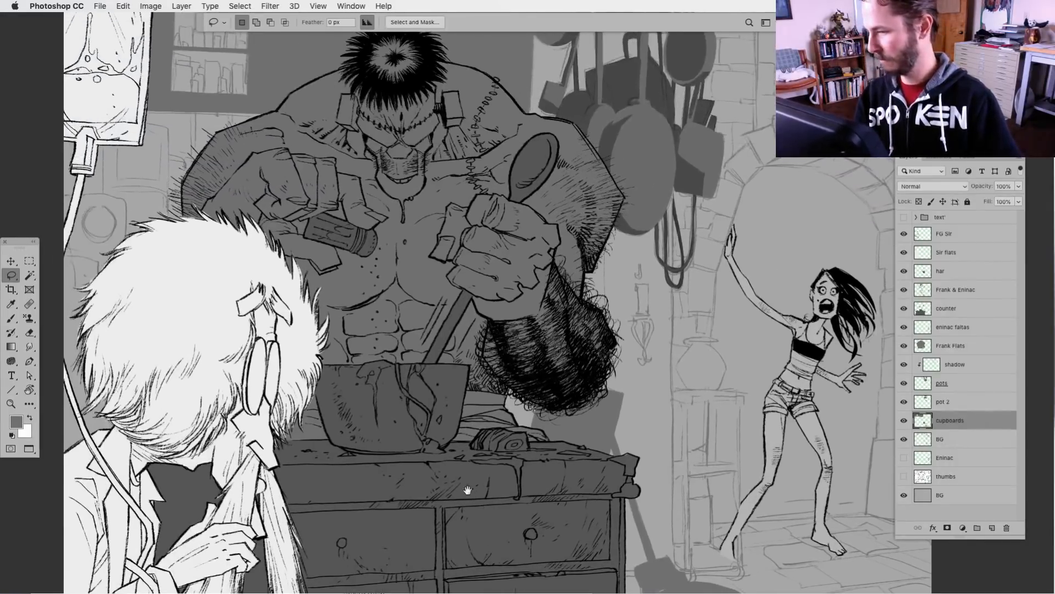
pyautogui.moveTo(408, 412); pyautogui.dragTo(521, 467)
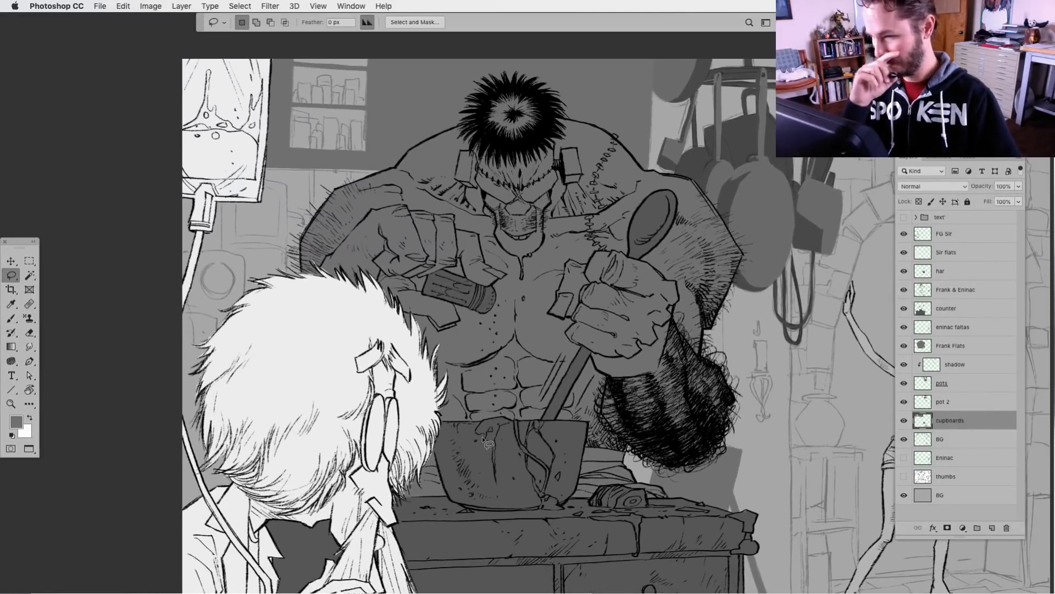
pyautogui.click(932, 186)
pyautogui.press('Down')
pyautogui.press('Down')
pyautogui.press('Down')
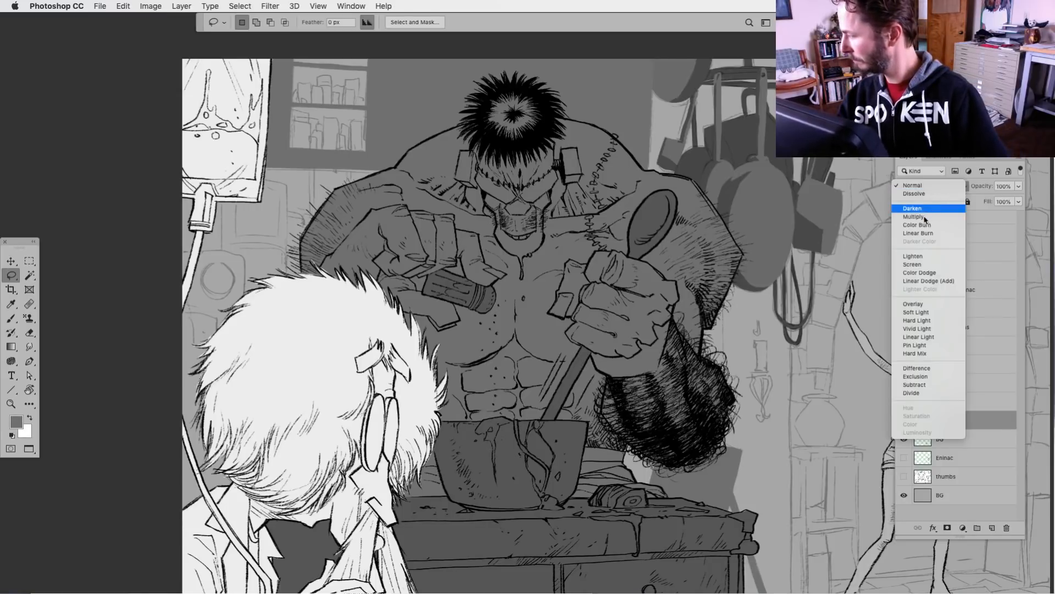
pyautogui.press('Return')
pyautogui.moveTo(473, 475); pyautogui.dragTo(416, 476)
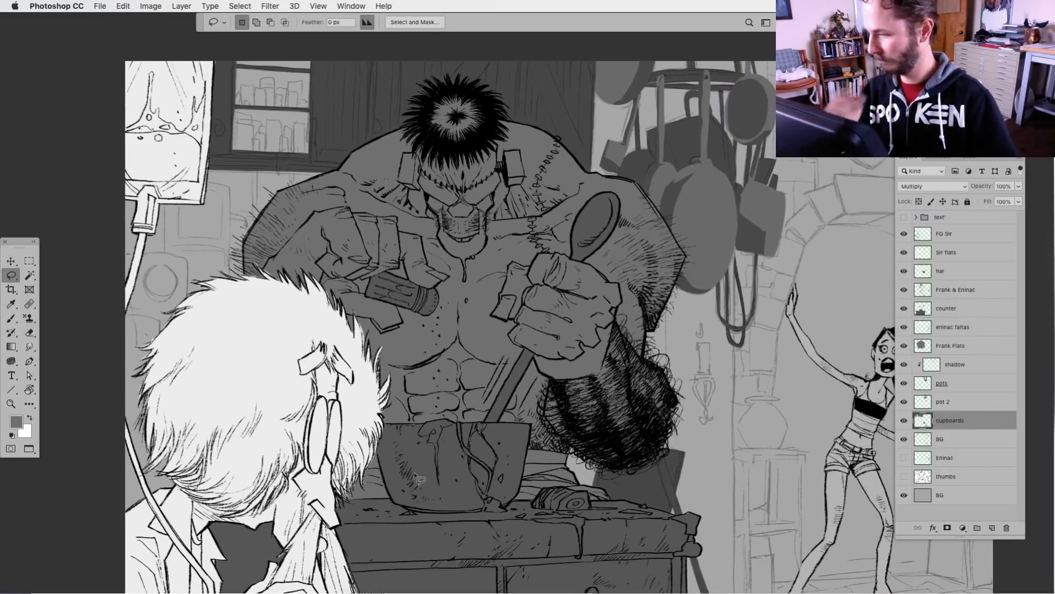
# Add a new layer above cupboards, clip it to that layer, and name it wood detail
pyautogui.click(993, 527)
pyautogui.keyDown('alt'); pyautogui.click(941, 428); pyautogui.keyUp('alt')
pyautogui.doubleClick(954, 420)
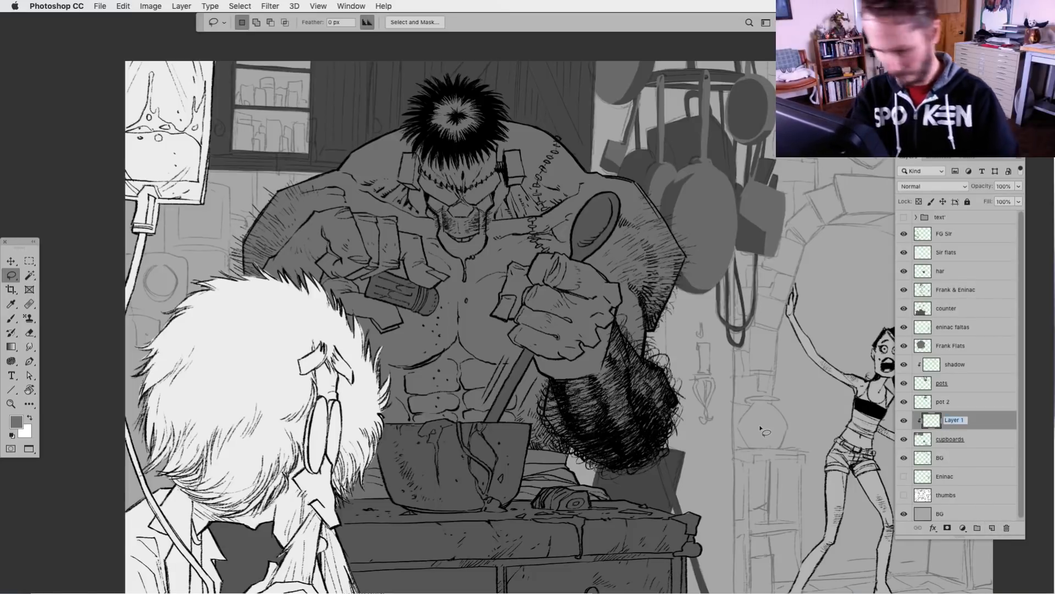
pyautogui.write('wood detail')
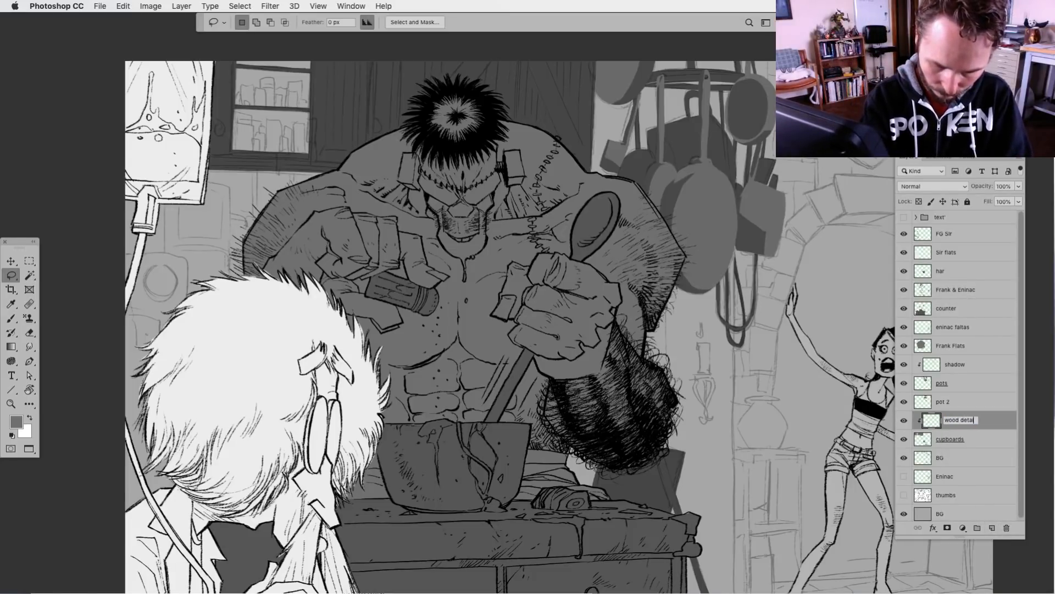
pyautogui.press('Return')
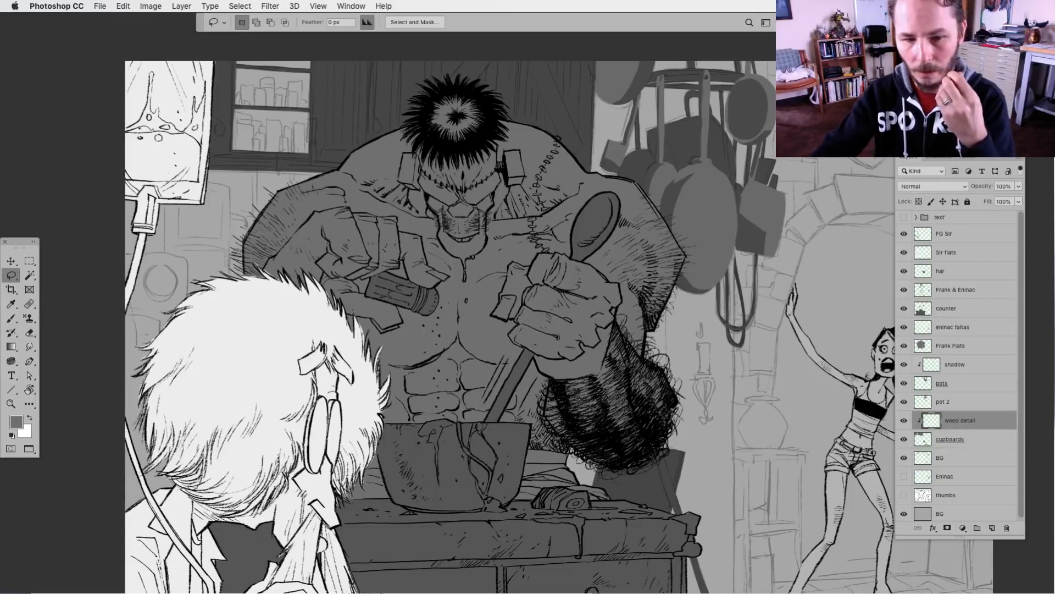
pyautogui.press('Tab')
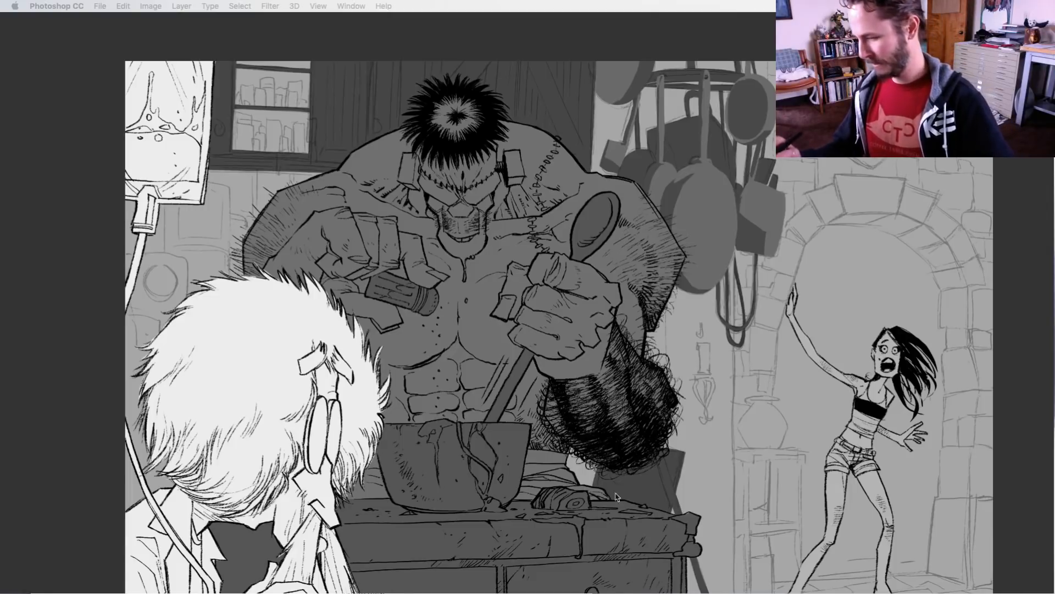
pyautogui.press('Tab')
pyautogui.moveTo(622, 525); pyautogui.dragTo(580, 488)
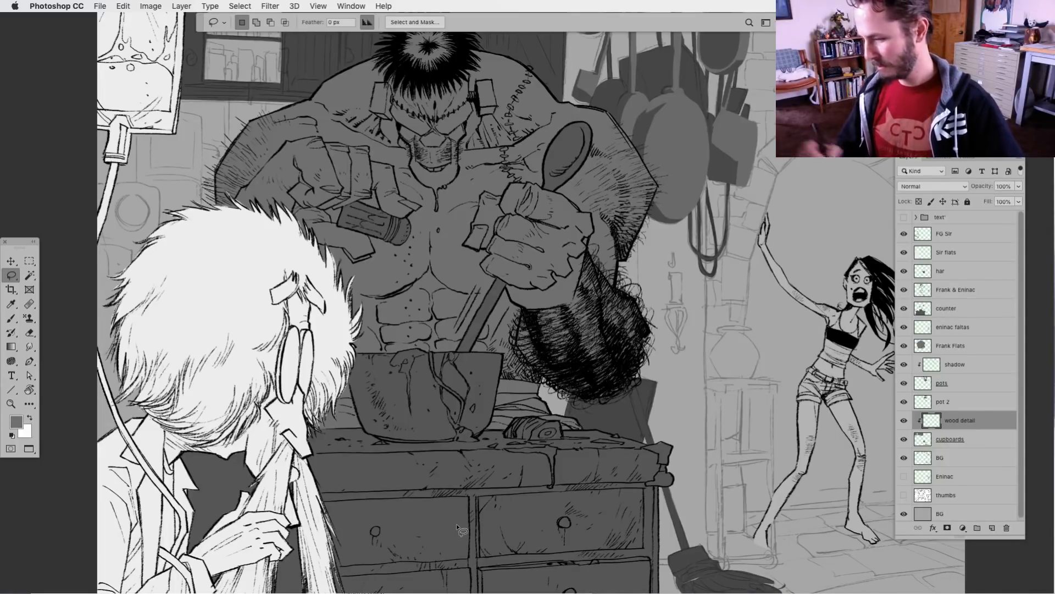
pyautogui.moveTo(413, 360); pyautogui.dragTo(429, 434)
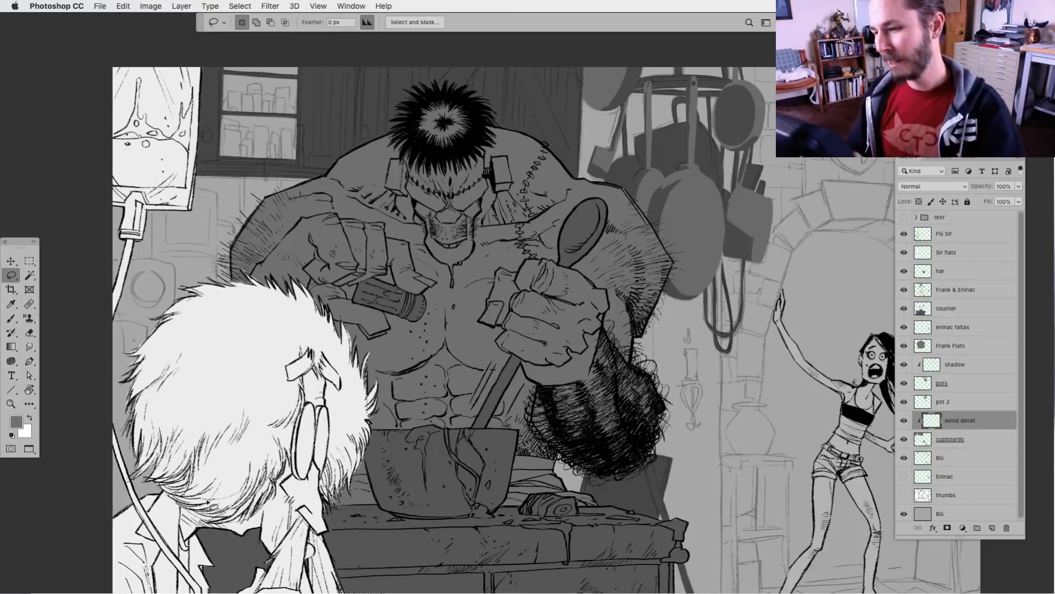
# Fill the round cupboard knob between the IV bag and the jar shelves with a lighter grey on the wood detail layer
pyautogui.press('super+plus')
pyautogui.moveTo(284, 330); pyautogui.dragTo(404, 506)
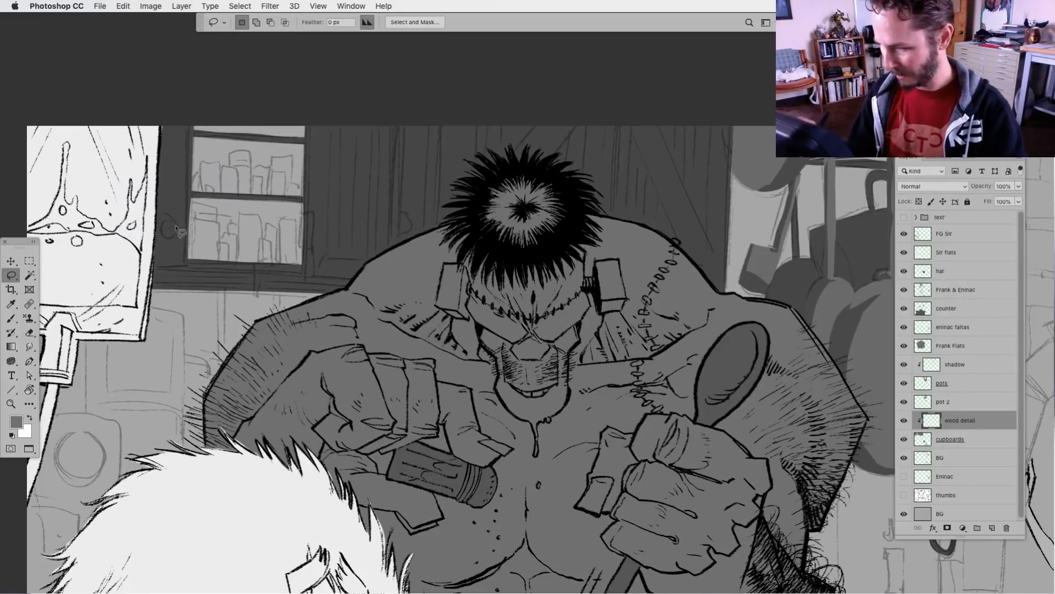
pyautogui.moveTo(175, 225)
pyautogui.mouseDown()
pyautogui.moveTo(164, 232)
pyautogui.moveTo(174, 226)
pyautogui.mouseUp()
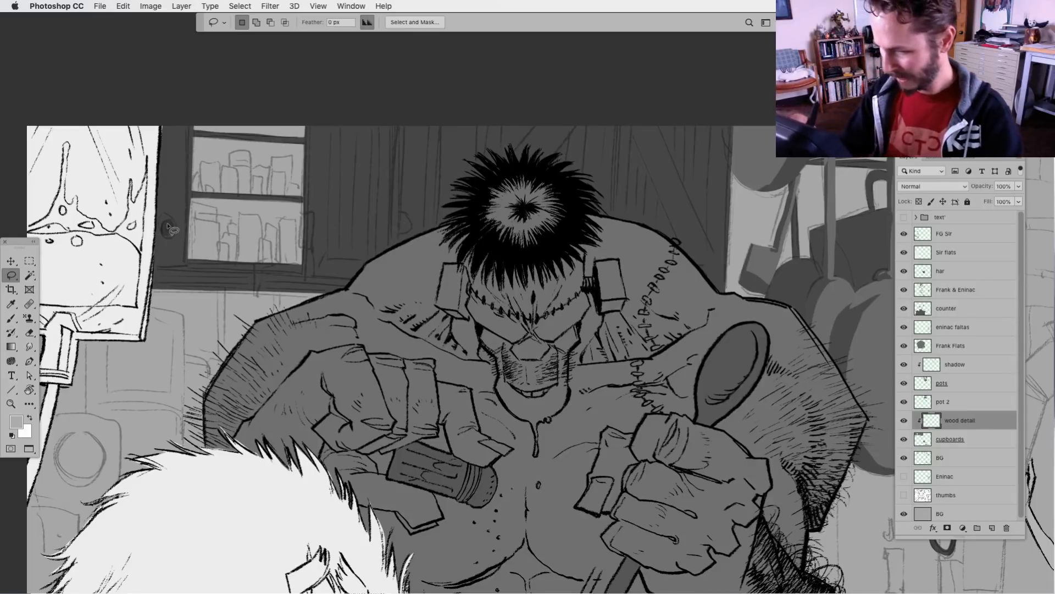
pyautogui.moveTo(170, 220)
pyautogui.mouseDown()
pyautogui.moveTo(162, 233)
pyautogui.moveTo(171, 219)
pyautogui.mouseUp()
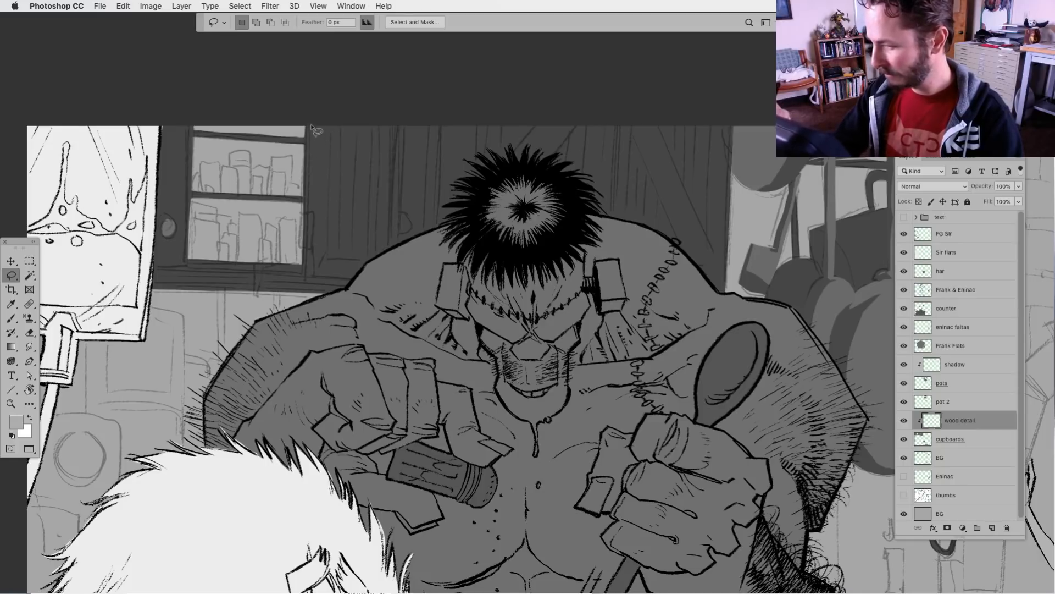
# Fill the vertical frame board and lower rail of the cupboard door beside the jar shelves with the lighter grey
pyautogui.moveTo(311, 128)
pyautogui.mouseDown()
pyautogui.moveTo(310, 279)
pyautogui.moveTo(330, 253)
pyautogui.moveTo(332, 168)
pyautogui.moveTo(356, 118)
pyautogui.mouseUp()
pyautogui.moveTo(324, 257)
pyautogui.mouseDown()
pyautogui.moveTo(311, 276)
pyautogui.moveTo(376, 278)
pyautogui.moveTo(376, 258)
pyautogui.mouseUp()
pyautogui.hotkey('alt', 'BackSpace')
pyautogui.press('super+d')
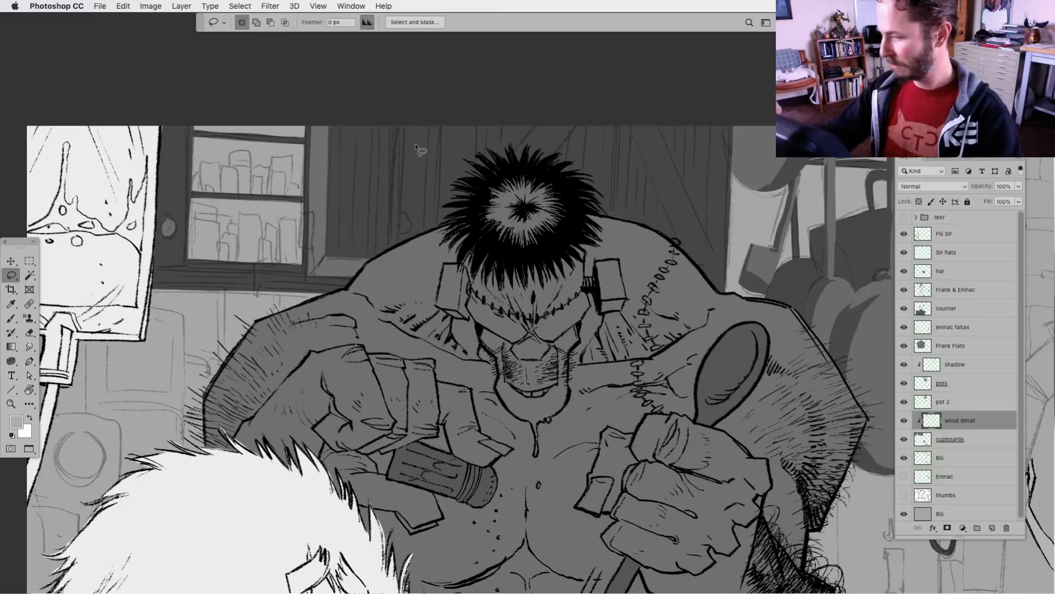
# Fill the same door's other vertical frame board, nearest the monster's hair, with the lighter grey
pyautogui.moveTo(404, 126)
pyautogui.mouseDown()
pyautogui.moveTo(408, 229)
pyautogui.moveTo(398, 246)
pyautogui.moveTo(417, 249)
pyautogui.moveTo(430, 122)
pyautogui.mouseUp()
pyautogui.hotkey('alt', 'BackSpace')
pyautogui.press('super+d')
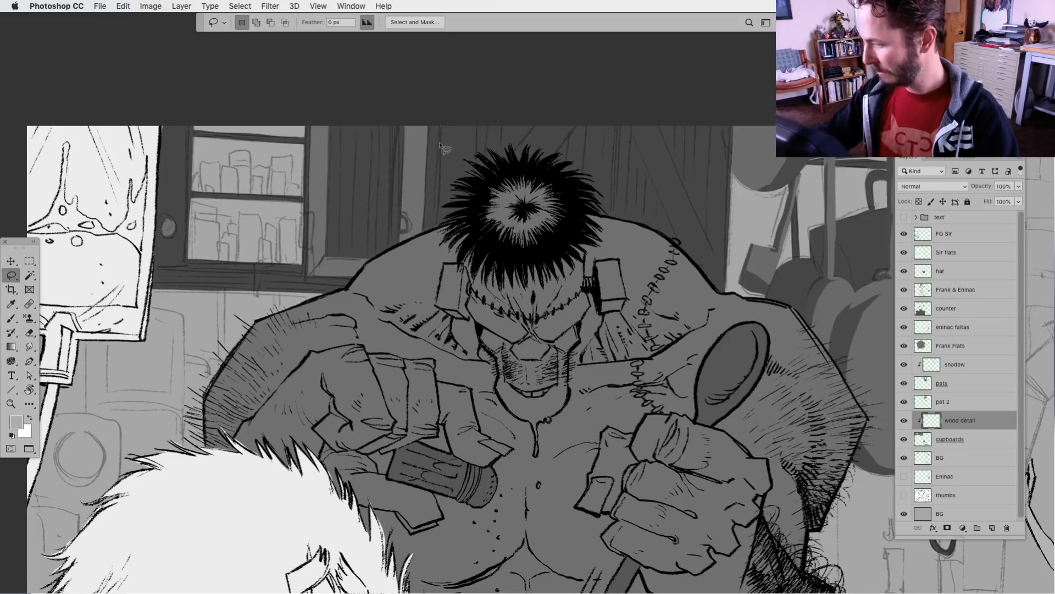
# Fill the vertical boards between the jar-shelf door and the monster's hair, plus the diagonal brace above the hair, with the lighter grey
pyautogui.moveTo(440, 144)
pyautogui.mouseDown()
pyautogui.moveTo(459, 238)
pyautogui.moveTo(471, 114)
pyautogui.moveTo(500, 178)
pyautogui.moveTo(476, 137)
pyautogui.moveTo(473, 213)
pyautogui.moveTo(486, 221)
pyautogui.moveTo(497, 114)
pyautogui.mouseUp()
pyautogui.hotkey('alt', 'BackSpace')
pyautogui.press('super+d')
pyautogui.hotkey('alt', 'BackSpace')
pyautogui.press('super+d')
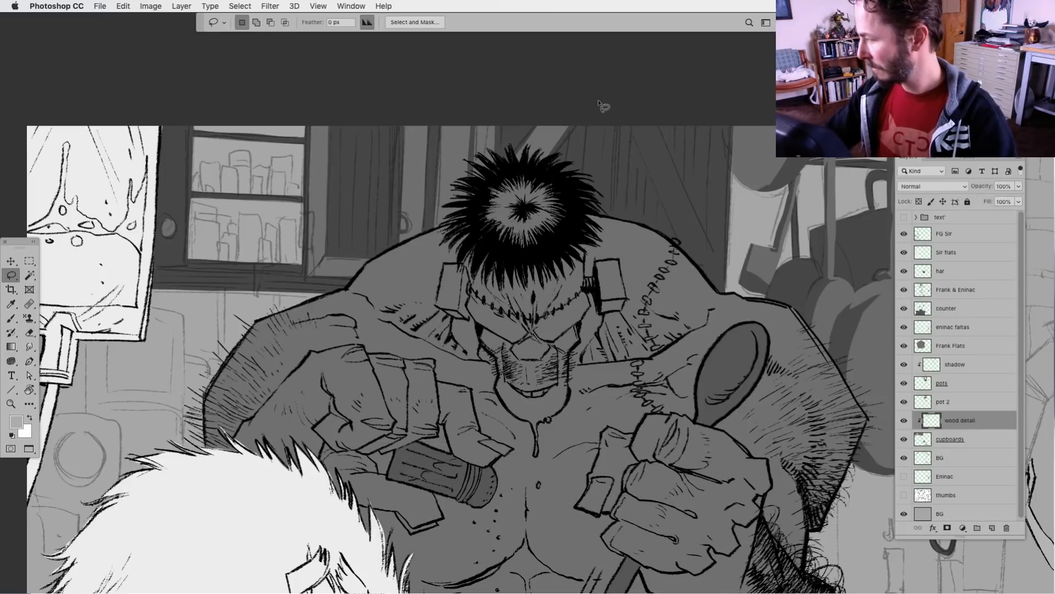
# Fill the vertical boards between the two diagonal braces and the thin strip on the hair's other side with the lighter grey
pyautogui.moveTo(585, 118)
pyautogui.mouseDown()
pyautogui.moveTo(598, 224)
pyautogui.moveTo(610, 113)
pyautogui.moveTo(609, 227)
pyautogui.moveTo(614, 127)
pyautogui.moveTo(574, 227)
pyautogui.moveTo(588, 114)
pyautogui.mouseUp()
pyautogui.hotkey('alt', 'BackSpace')
pyautogui.press('super+d')
pyautogui.hotkey('alt', 'BackSpace')
pyautogui.press('super+d')
pyautogui.hotkey('alt', 'BackSpace')
pyautogui.press('super+d')
pyautogui.moveTo(427, 129)
pyautogui.mouseDown()
pyautogui.moveTo(430, 240)
pyautogui.moveTo(436, 117)
pyautogui.mouseUp()
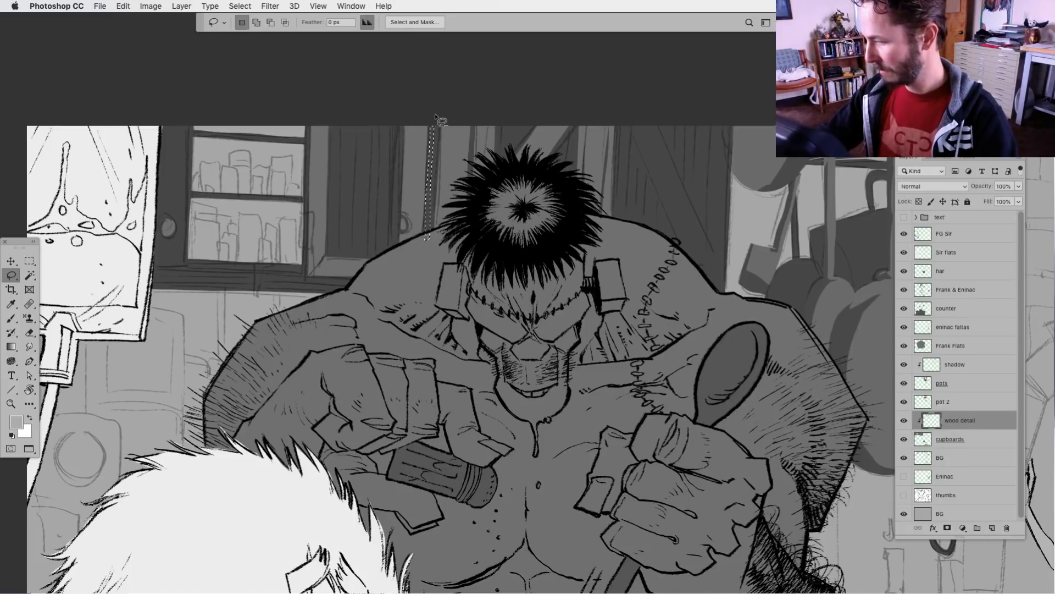
pyautogui.hotkey('alt', 'BackSpace')
pyautogui.press('super+d')
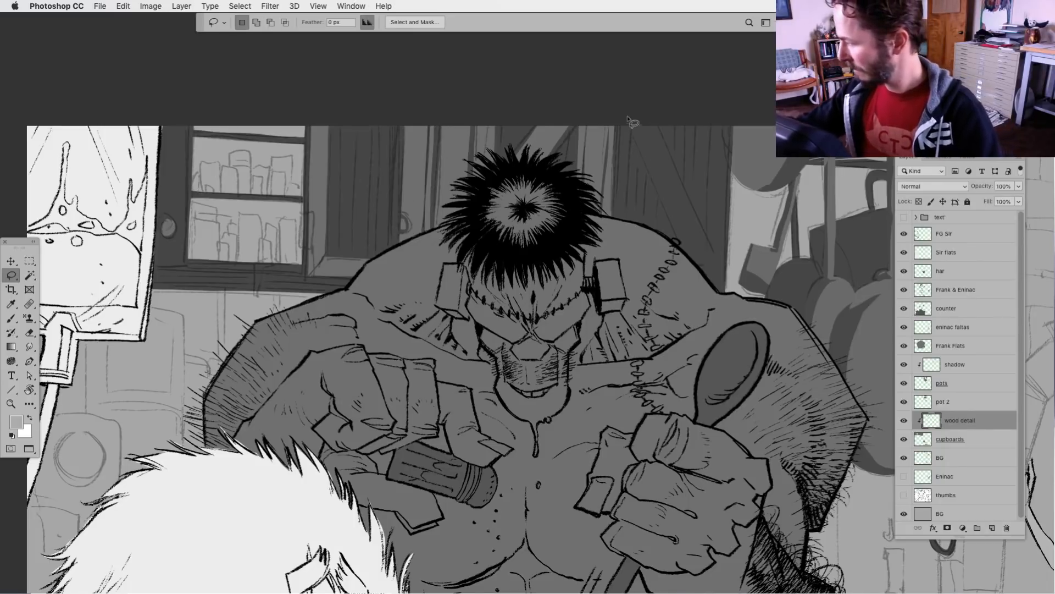
# Fill the second diagonal brace and the vertical frame boards next to the hanging pots with the lighter grey
pyautogui.moveTo(629, 119)
pyautogui.mouseDown()
pyautogui.moveTo(692, 267)
pyautogui.moveTo(710, 259)
pyautogui.moveTo(653, 103)
pyautogui.moveTo(700, 237)
pyautogui.moveTo(696, 269)
pyautogui.mouseUp()
pyautogui.hotkey('alt', 'BackSpace')
pyautogui.press('super+d')
pyautogui.moveTo(693, 125)
pyautogui.mouseDown()
pyautogui.moveTo(695, 277)
pyautogui.moveTo(712, 251)
pyautogui.moveTo(717, 109)
pyautogui.mouseUp()
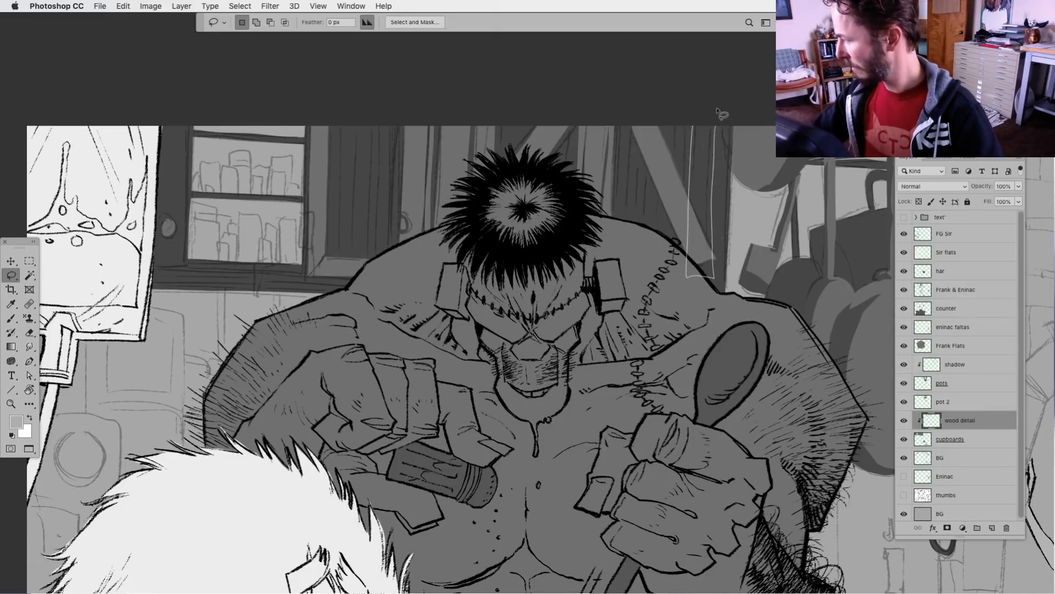
pyautogui.hotkey('alt', 'BackSpace')
pyautogui.press('super+d')
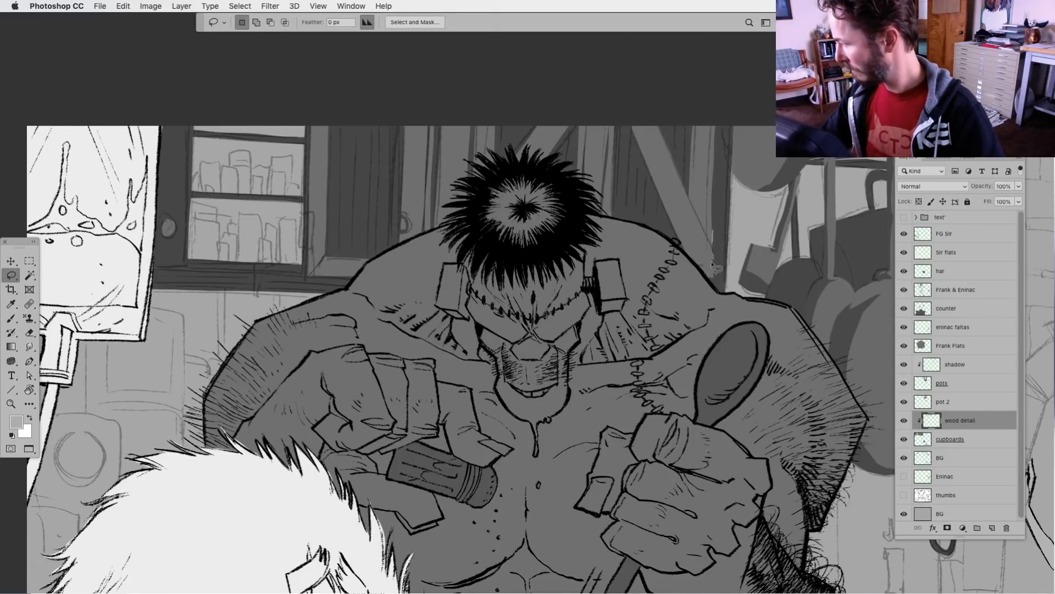
pyautogui.moveTo(718, 127)
pyautogui.mouseDown()
pyautogui.moveTo(715, 283)
pyautogui.moveTo(731, 122)
pyautogui.mouseUp()
pyautogui.hotkey('alt', 'BackSpace')
pyautogui.press('super+d')
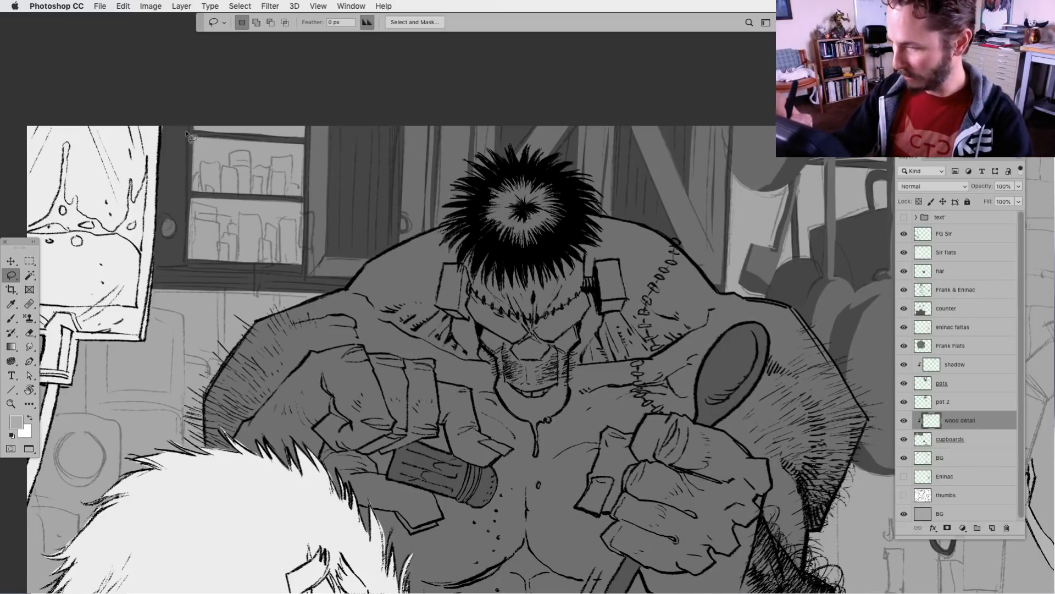
# Fill the vertical board and lower rail of the cupboard door beside the IV bag with the lighter grey
pyautogui.moveTo(187, 134)
pyautogui.mouseDown()
pyautogui.moveTo(183, 264)
pyautogui.moveTo(163, 248)
pyautogui.moveTo(176, 231)
pyautogui.moveTo(166, 220)
pyautogui.moveTo(170, 114)
pyautogui.mouseUp()
pyautogui.press('Delete')
pyautogui.press('super+d')
pyautogui.moveTo(158, 248)
pyautogui.mouseDown()
pyautogui.moveTo(181, 264)
pyautogui.moveTo(153, 265)
pyautogui.moveTo(190, 280)
pyautogui.moveTo(178, 286)
pyautogui.moveTo(113, 248)
pyautogui.moveTo(78, 259)
pyautogui.moveTo(152, 265)
pyautogui.mouseUp()
pyautogui.press('Delete')
pyautogui.press('super+d')
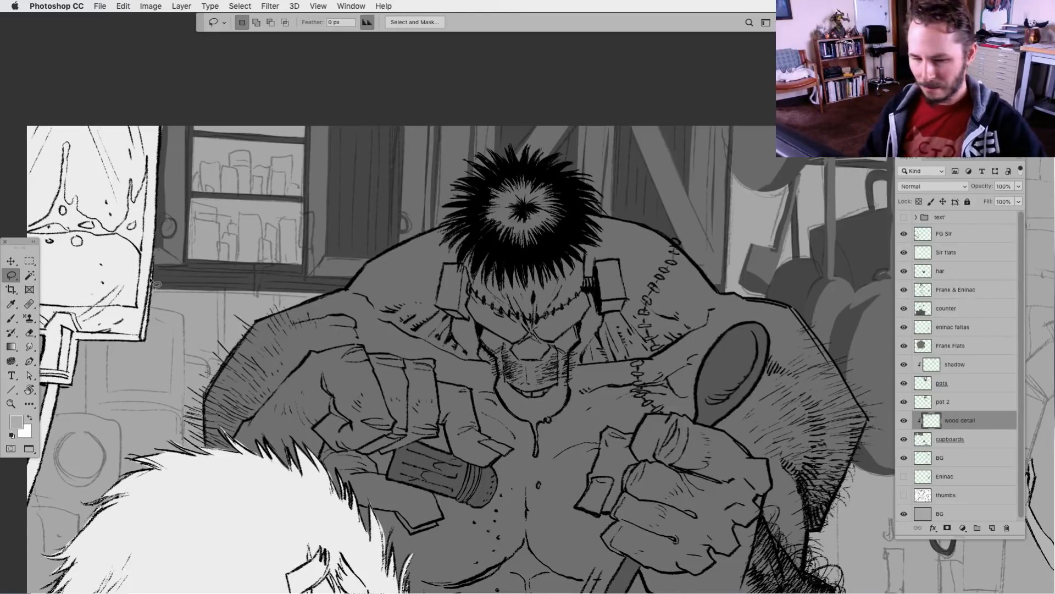
# Switch to the Brush tool and reset the foreground and background colours to default black and white
pyautogui.click(11, 318)
pyautogui.click(11, 435)
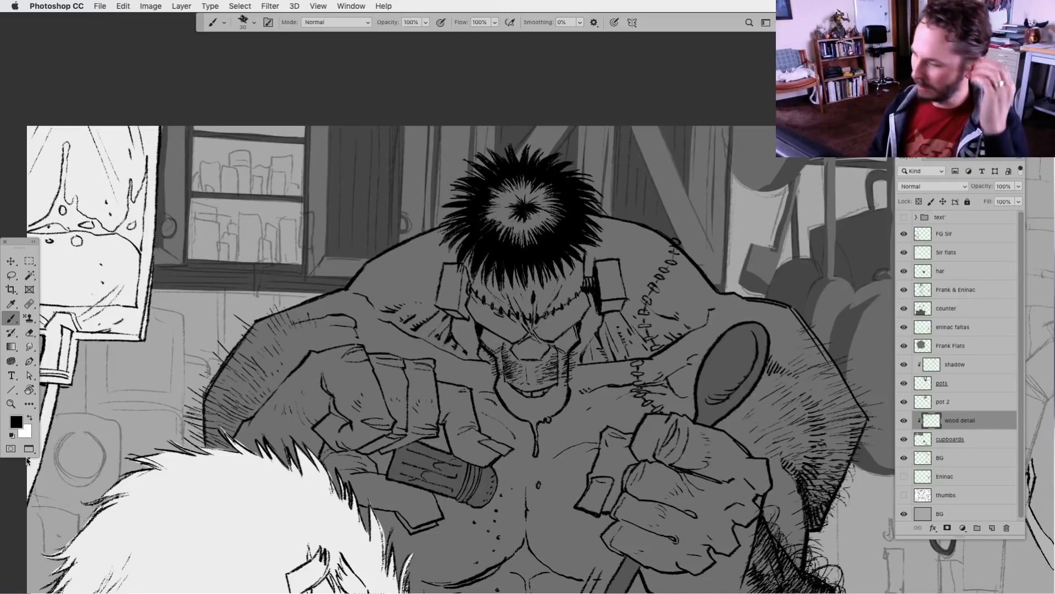
pyautogui.moveTo(378, 451); pyautogui.dragTo(375, 470)
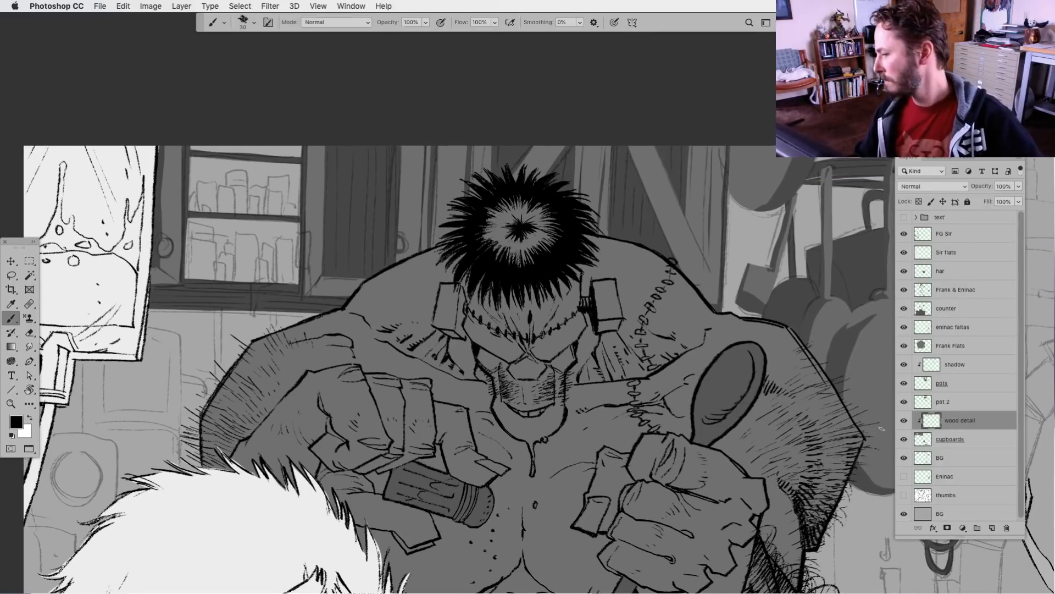
pyautogui.moveTo(641, 462); pyautogui.dragTo(610, 473)
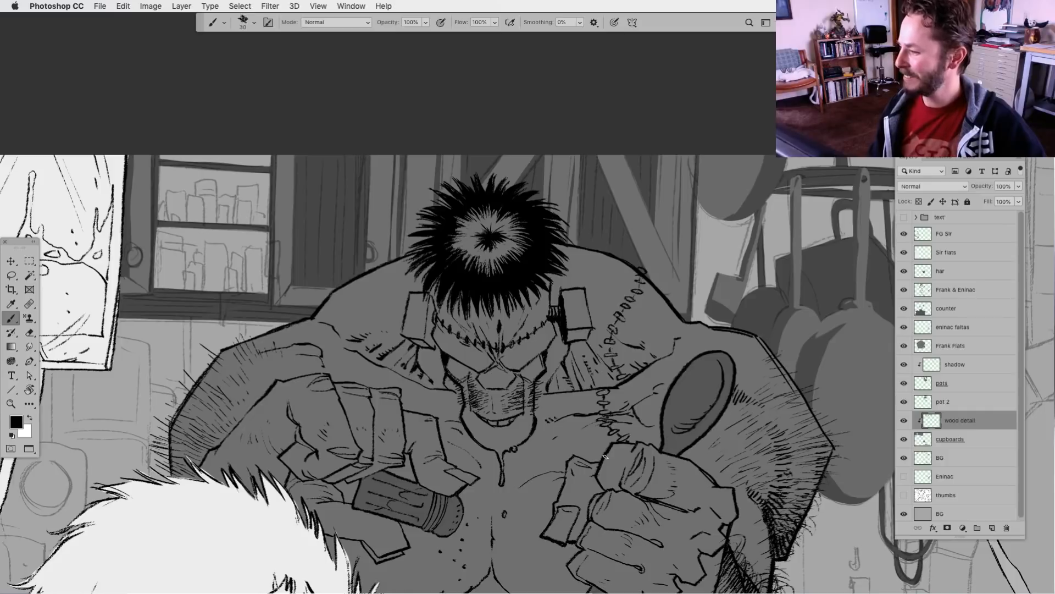
pyautogui.moveTo(511, 491); pyautogui.dragTo(486, 499)
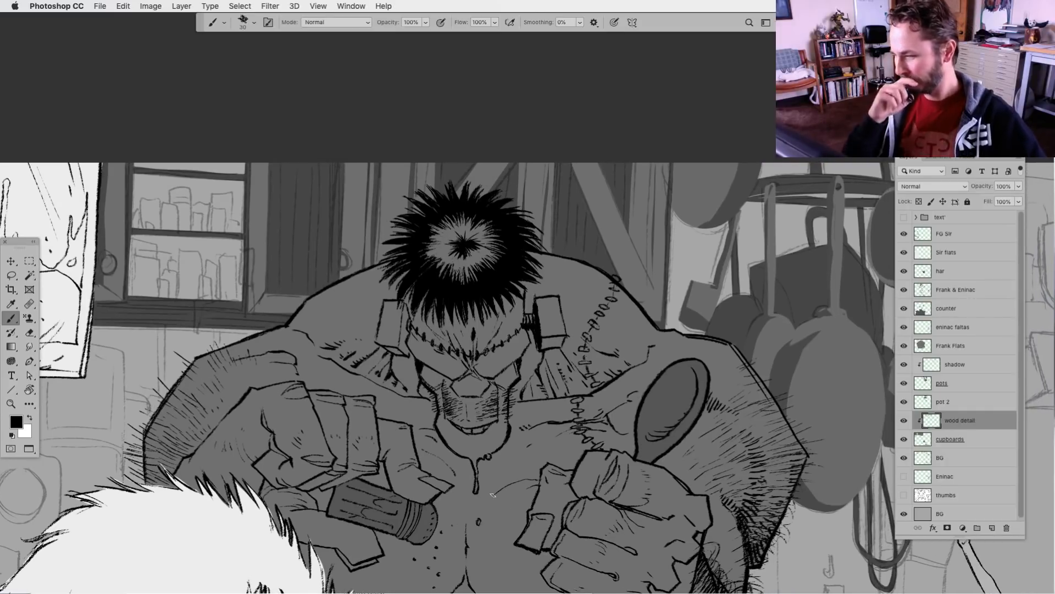
# Isolate the wood detail layer, sample its grey as the foreground colour, and restore the other layers and the clipping to cupboards
pyautogui.keyDown('alt'); pyautogui.click(927, 430); pyautogui.keyUp('alt')
pyautogui.keyDown('alt'); pyautogui.click(904, 421); pyautogui.keyUp('alt')
pyautogui.keyDown('alt'); pyautogui.click(636, 267); pyautogui.keyUp('alt')
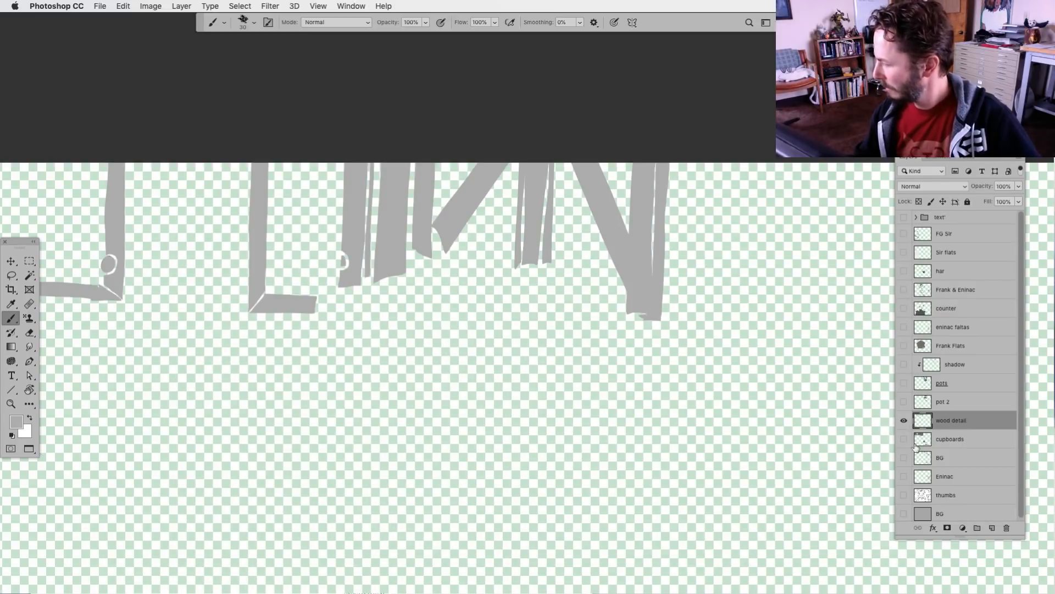
pyautogui.keyDown('alt'); pyautogui.click(905, 421); pyautogui.keyUp('alt')
pyautogui.keyDown('alt'); pyautogui.click(921, 430); pyautogui.keyUp('alt')
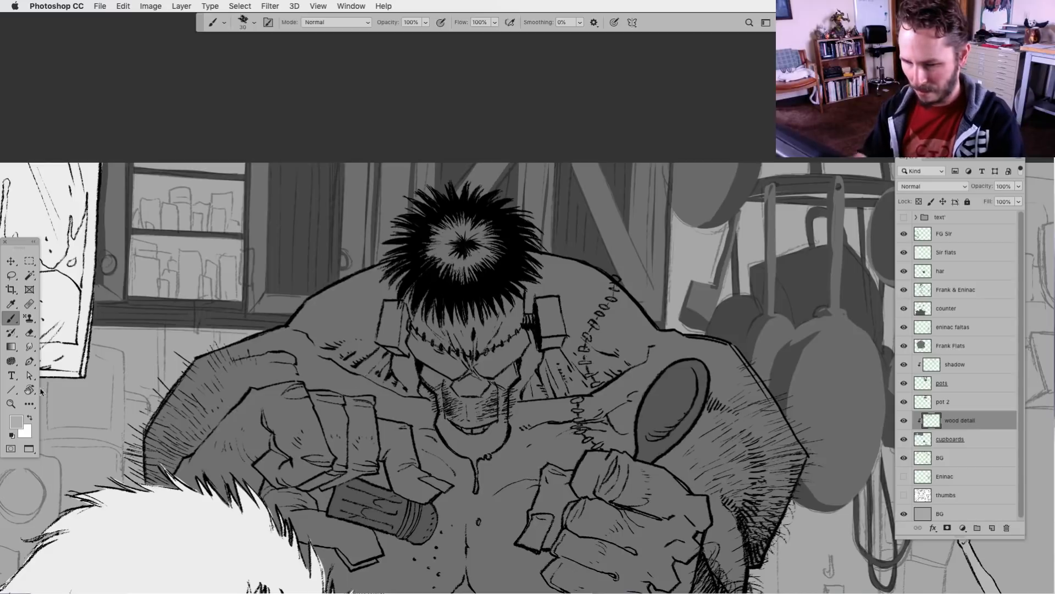
# Darken the foreground colour to the grey #8f8d8d
pyautogui.click(16, 421)
pyautogui.moveTo(396, 351); pyautogui.dragTo(396, 363)
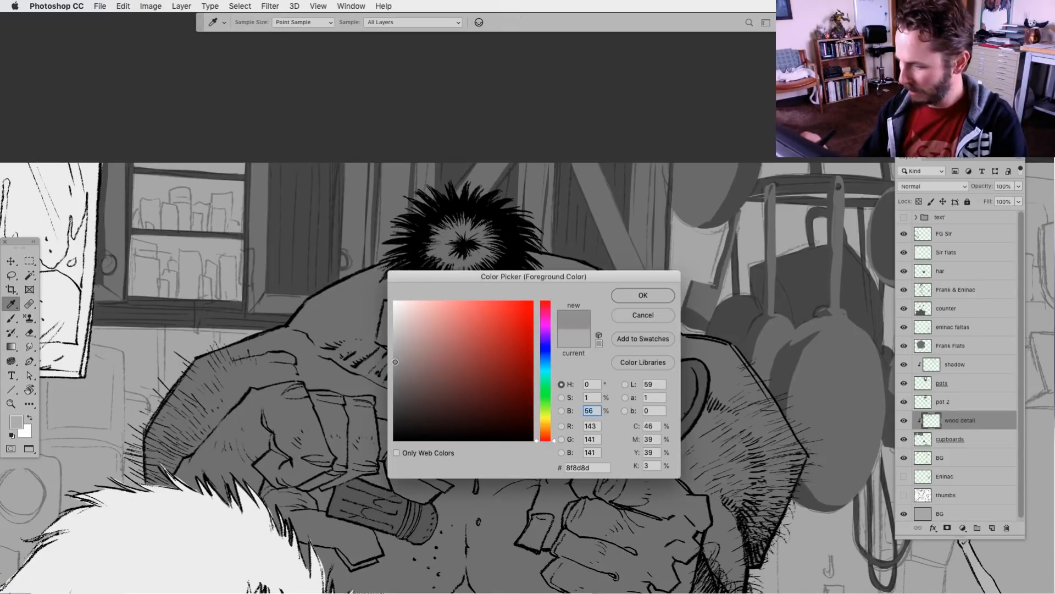
pyautogui.click(637, 300)
# Fill lassoed plank strips in the door panel beside the jar shelves and around the monster's hair with the darker grey
pyautogui.press('l')
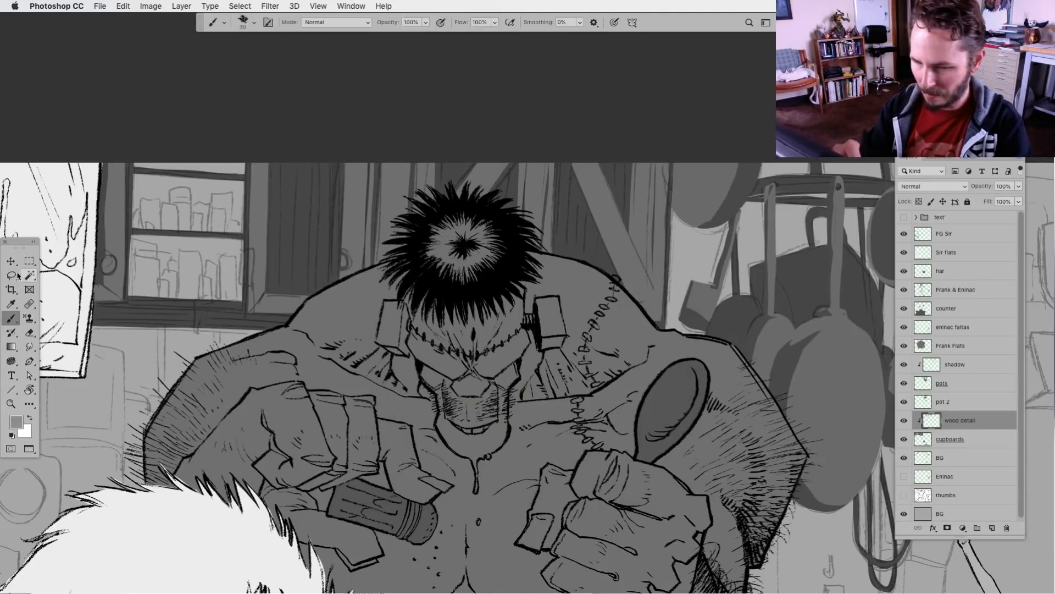
pyautogui.moveTo(273, 164)
pyautogui.mouseDown()
pyautogui.moveTo(268, 288)
pyautogui.moveTo(280, 292)
pyautogui.moveTo(283, 152)
pyautogui.moveTo(280, 295)
pyautogui.moveTo(292, 287)
pyautogui.moveTo(300, 164)
pyautogui.mouseUp()
pyautogui.moveTo(299, 163)
pyautogui.mouseDown()
pyautogui.moveTo(295, 293)
pyautogui.moveTo(307, 294)
pyautogui.moveTo(314, 172)
pyautogui.moveTo(312, 298)
pyautogui.moveTo(322, 165)
pyautogui.moveTo(324, 291)
pyautogui.moveTo(336, 150)
pyautogui.moveTo(335, 286)
pyautogui.moveTo(348, 164)
pyautogui.mouseUp()
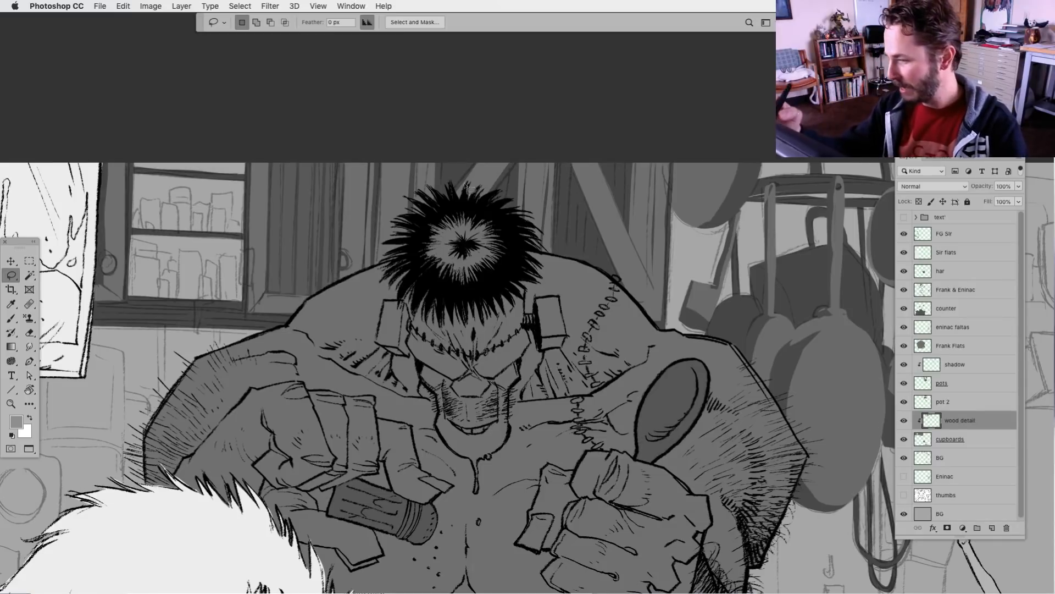
pyautogui.moveTo(440, 160)
pyautogui.mouseDown()
pyautogui.moveTo(441, 212)
pyautogui.moveTo(452, 156)
pyautogui.moveTo(451, 200)
pyautogui.moveTo(463, 156)
pyautogui.moveTo(470, 176)
pyautogui.moveTo(475, 150)
pyautogui.moveTo(500, 166)
pyautogui.moveTo(498, 227)
pyautogui.moveTo(510, 174)
pyautogui.moveTo(510, 226)
pyautogui.moveTo(517, 164)
pyautogui.mouseUp()
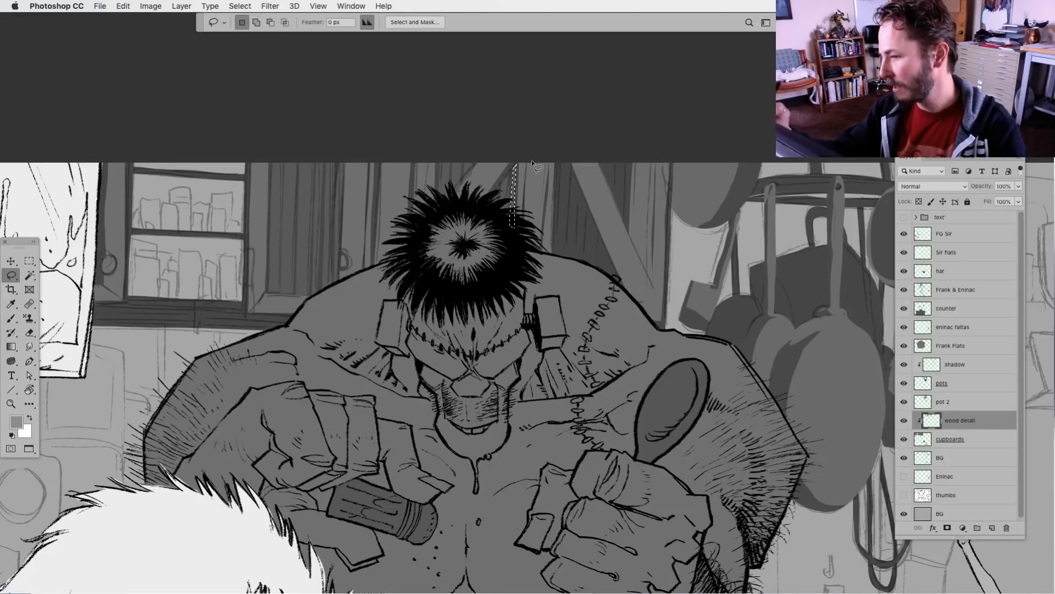
pyautogui.click(551, 169)
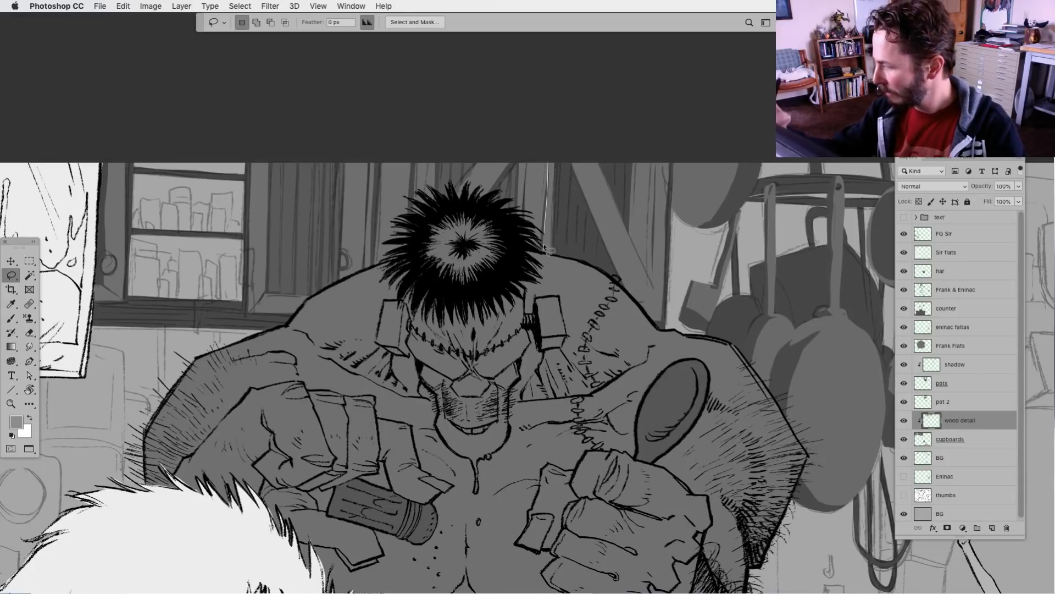
# Fill narrow vertical plank strips between the hair and the second diagonal brace with the darker grey
pyautogui.moveTo(562, 163)
pyautogui.mouseDown()
pyautogui.moveTo(559, 254)
pyautogui.moveTo(570, 233)
pyautogui.moveTo(565, 161)
pyautogui.moveTo(568, 264)
pyautogui.moveTo(579, 187)
pyautogui.moveTo(579, 270)
pyautogui.moveTo(590, 210)
pyautogui.mouseUp()
pyautogui.hotkey('alt', 'BackSpace')
pyautogui.press('super+d')
pyautogui.hotkey('alt', 'BackSpace')
pyautogui.press('super+d')
pyautogui.hotkey('alt', 'BackSpace')
pyautogui.press('super+d')
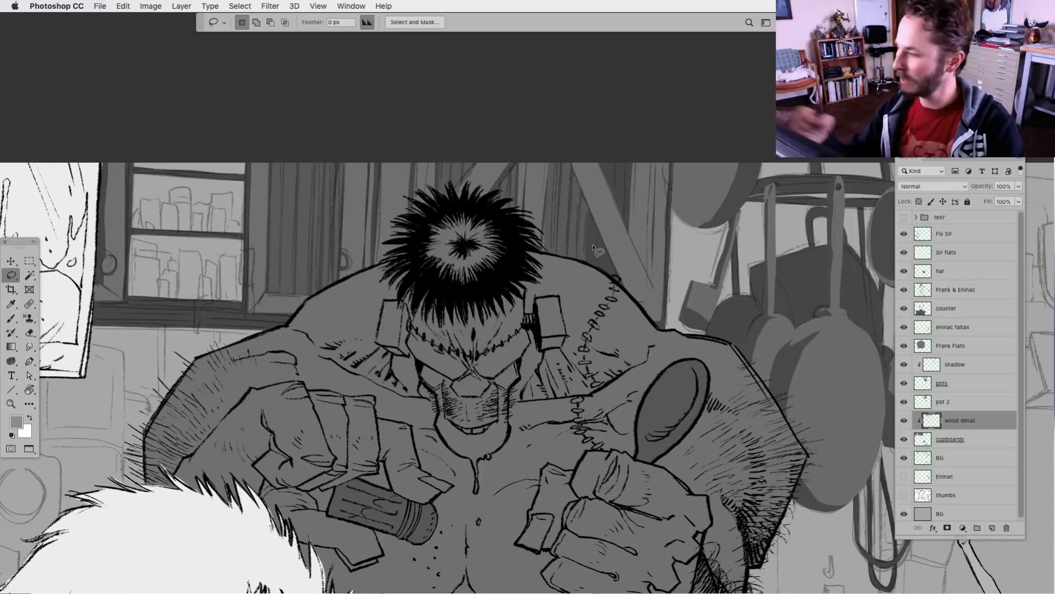
# Fill the plank slivers below the brace near the stitched shoulder and the plank strips above the brace with the darker grey
pyautogui.moveTo(590, 216)
pyautogui.mouseDown()
pyautogui.moveTo(588, 275)
pyautogui.moveTo(597, 280)
pyautogui.moveTo(599, 232)
pyautogui.moveTo(606, 286)
pyautogui.moveTo(607, 256)
pyautogui.mouseUp()
pyautogui.hotkey('alt', 'BackSpace')
pyautogui.press('super+d')
pyautogui.hotkey('alt', 'BackSpace')
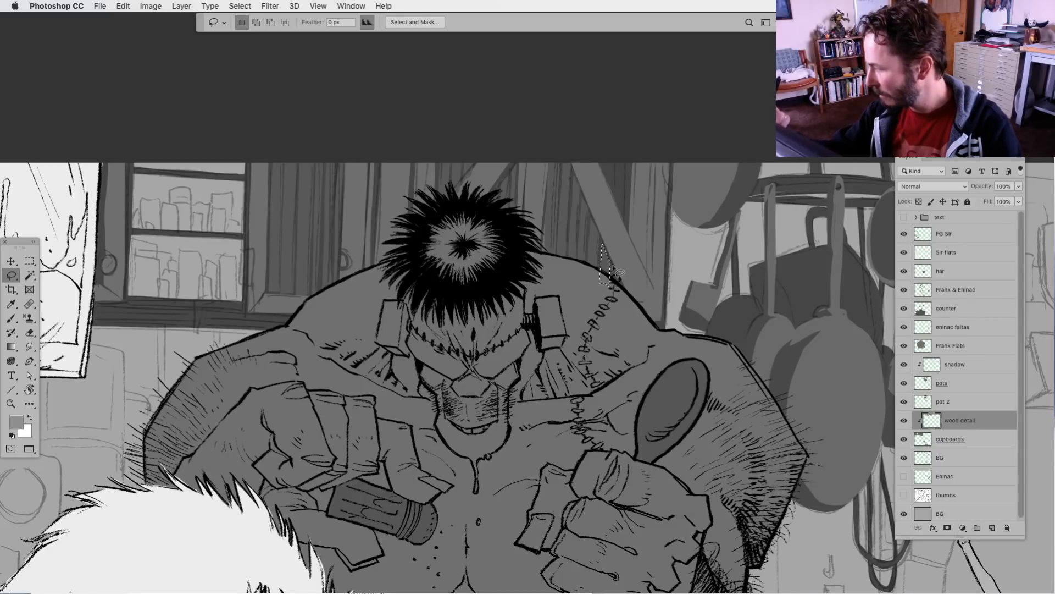
pyautogui.press('super+d')
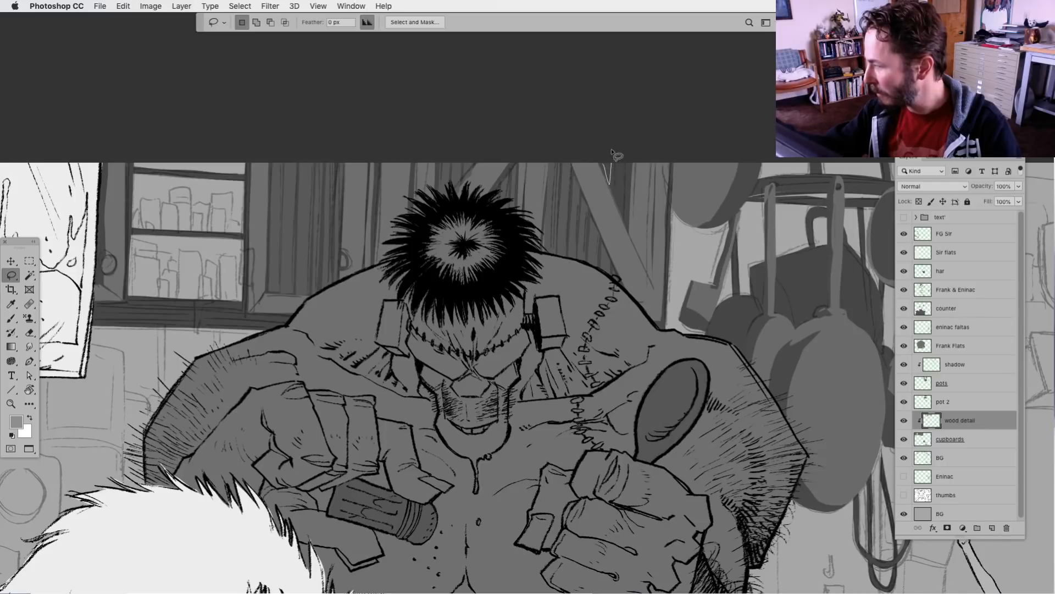
pyautogui.moveTo(616, 159)
pyautogui.mouseDown()
pyautogui.moveTo(620, 209)
pyautogui.moveTo(622, 154)
pyautogui.moveTo(626, 223)
pyautogui.moveTo(631, 155)
pyautogui.mouseUp()
pyautogui.hotkey('alt', 'BackSpace')
pyautogui.press('super+d')
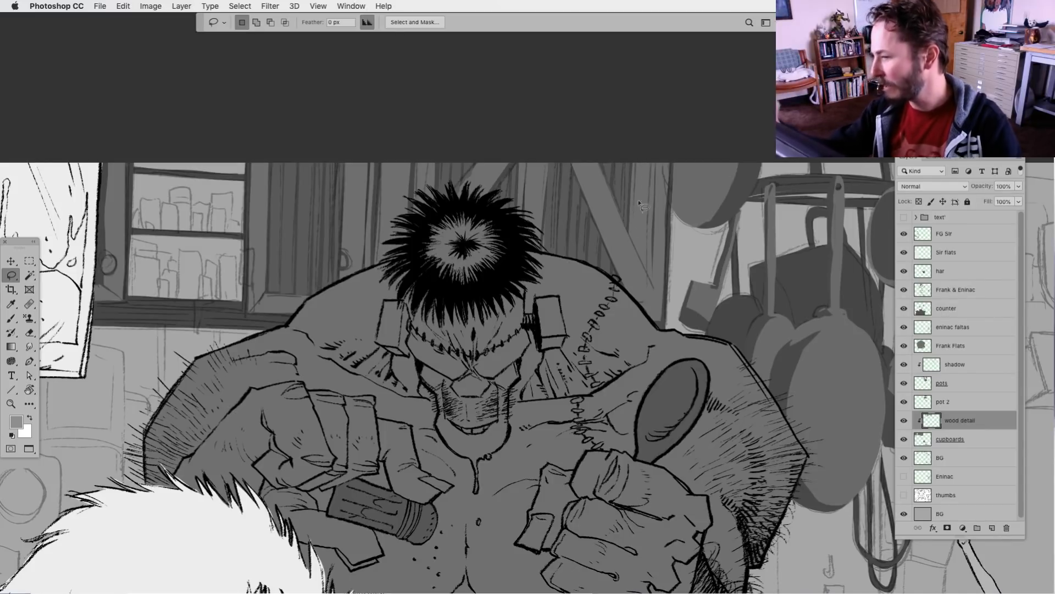
# Touch up the planks of the door beside the jar shelves and the cupboard edge beside the IV bag with the darker grey
pyautogui.moveTo(533, 464); pyautogui.dragTo(488, 458)
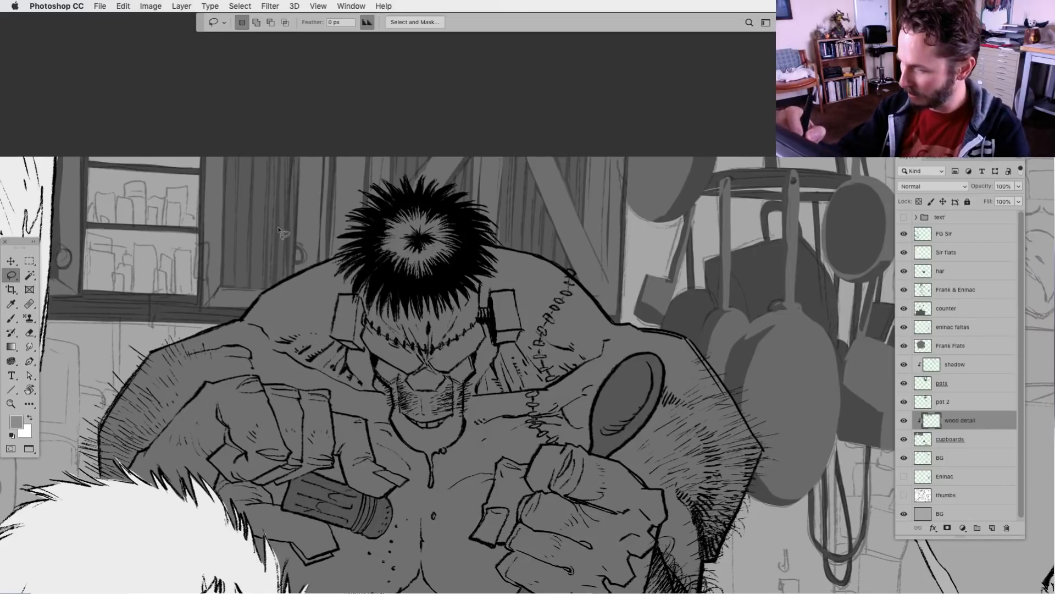
pyautogui.moveTo(277, 199)
pyautogui.mouseDown()
pyautogui.moveTo(278, 284)
pyautogui.moveTo(277, 189)
pyautogui.moveTo(282, 217)
pyautogui.mouseUp()
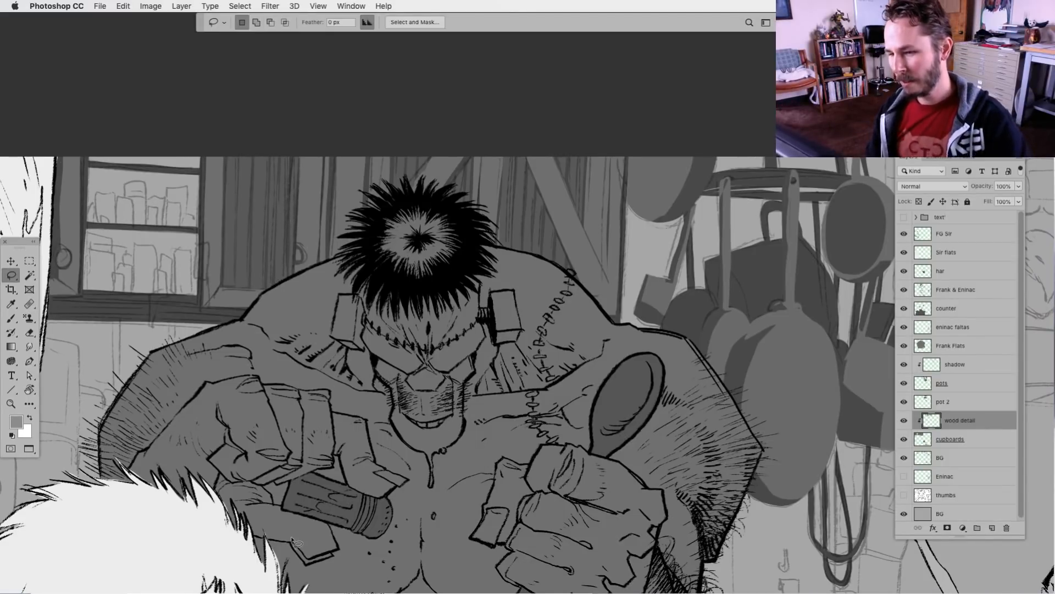
pyautogui.moveTo(262, 416); pyautogui.dragTo(380, 402)
pyautogui.moveTo(191, 170)
pyautogui.mouseDown()
pyautogui.moveTo(190, 278)
pyautogui.moveTo(170, 283)
pyautogui.moveTo(177, 149)
pyautogui.mouseUp()
pyautogui.press('shift')
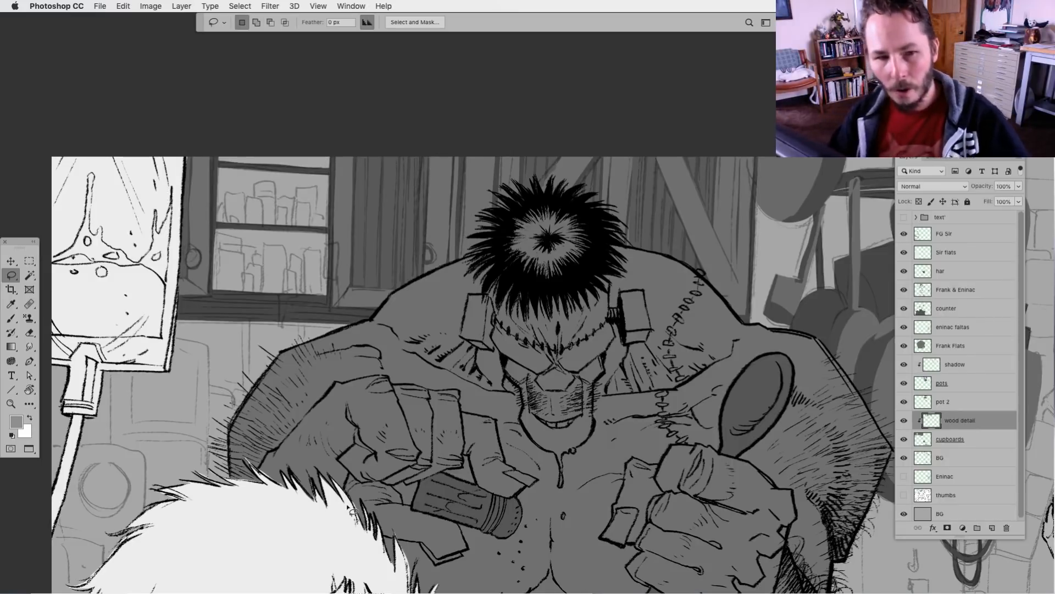
# Fill the cupboard rail directly beneath the jar shelves with the darker grey
pyautogui.hscroll(4, 385, 481)
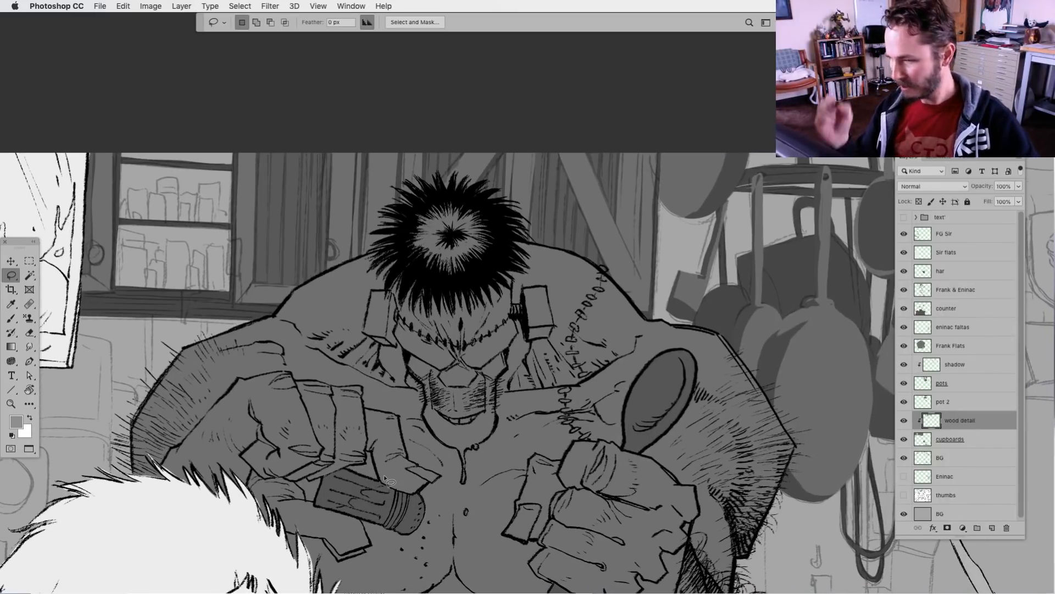
pyautogui.hscroll(-7, 385, 481)
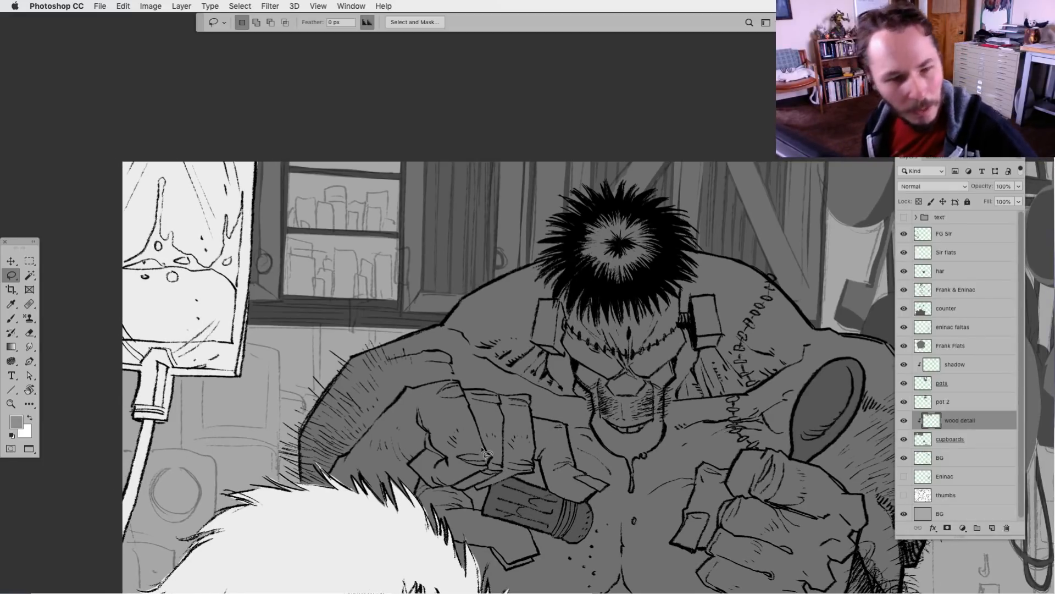
pyautogui.hscroll(-2, 483, 451)
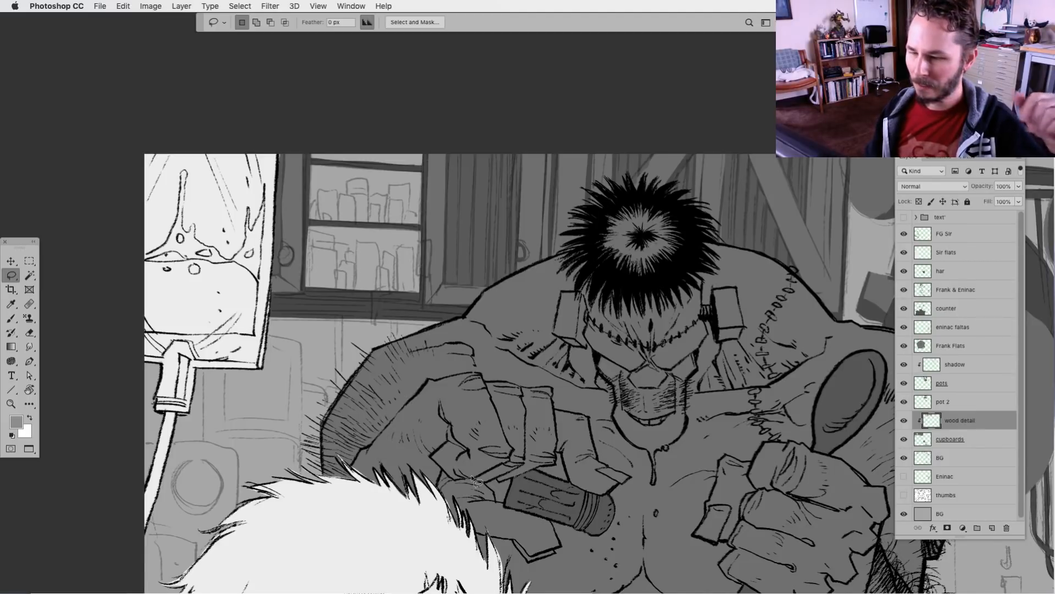
pyautogui.moveTo(588, 495); pyautogui.dragTo(479, 515)
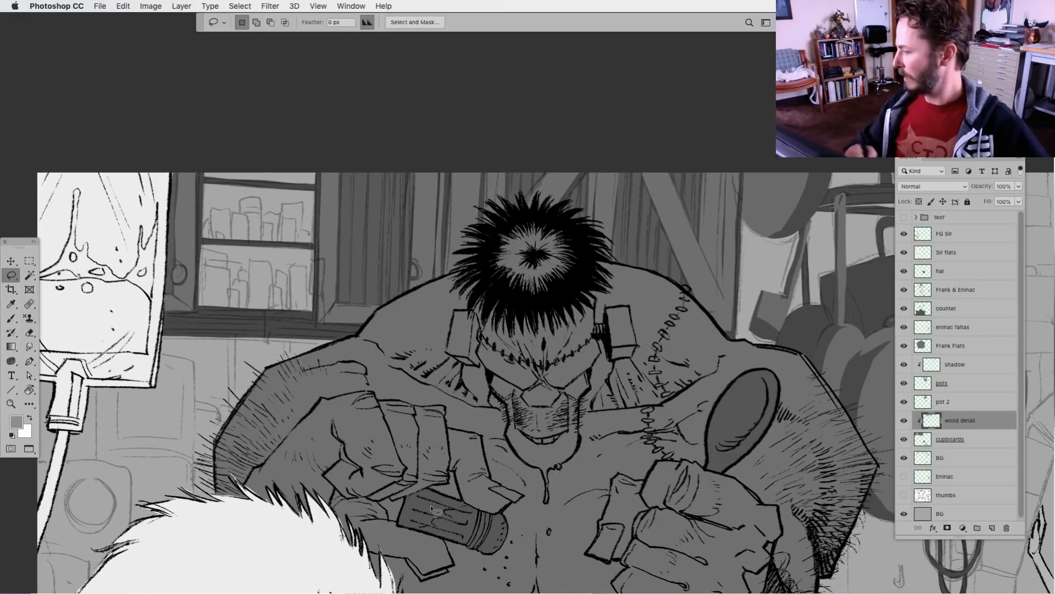
pyautogui.moveTo(375, 477); pyautogui.dragTo(436, 468)
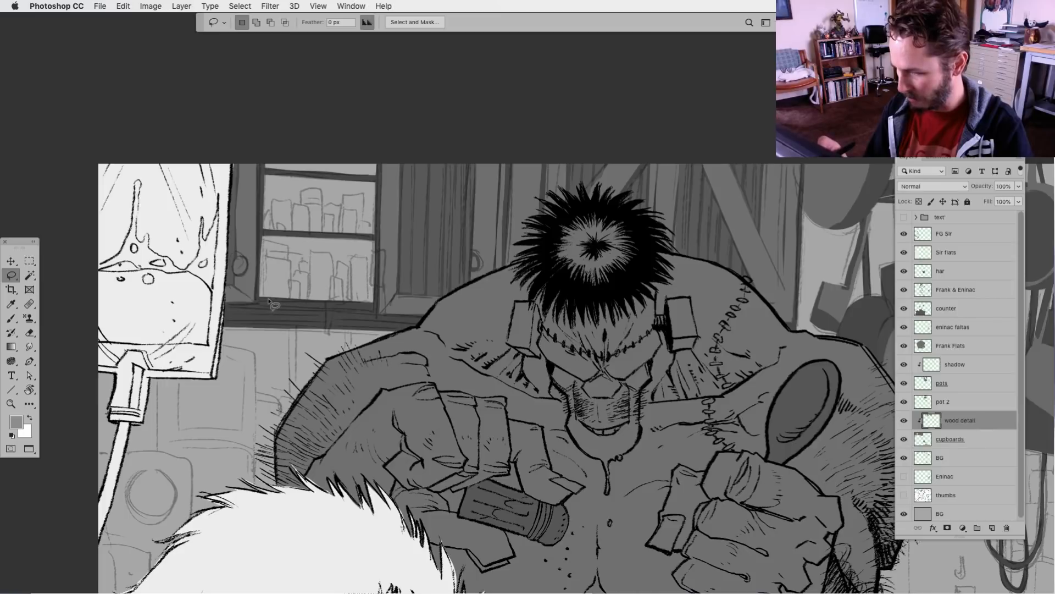
pyautogui.moveTo(268, 302)
pyautogui.mouseDown()
pyautogui.moveTo(260, 308)
pyautogui.moveTo(379, 308)
pyautogui.mouseUp()
pyautogui.press('super+d')
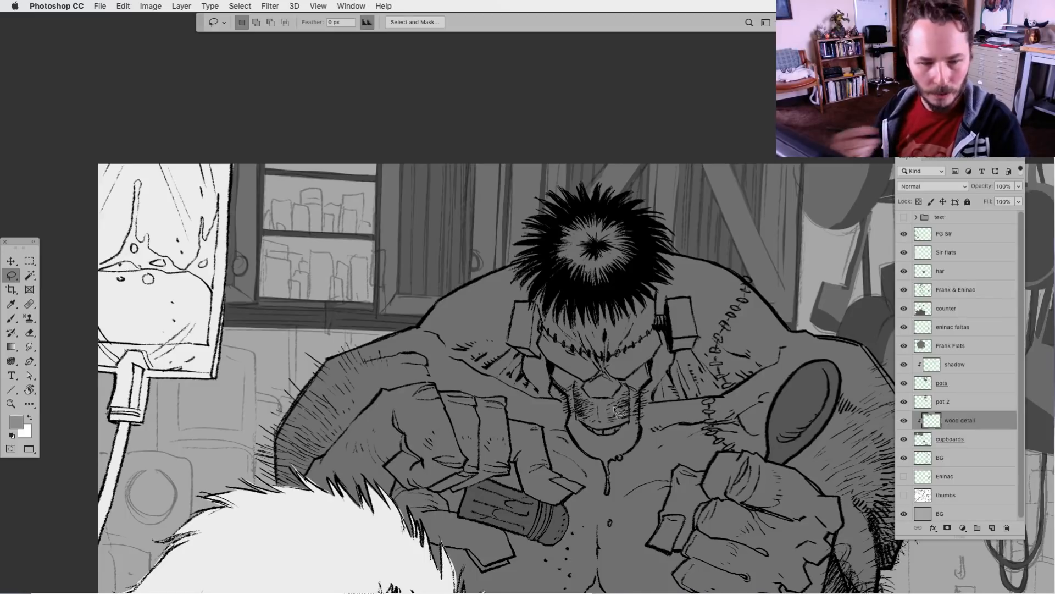
pyautogui.scroll(-2, 412, 495)
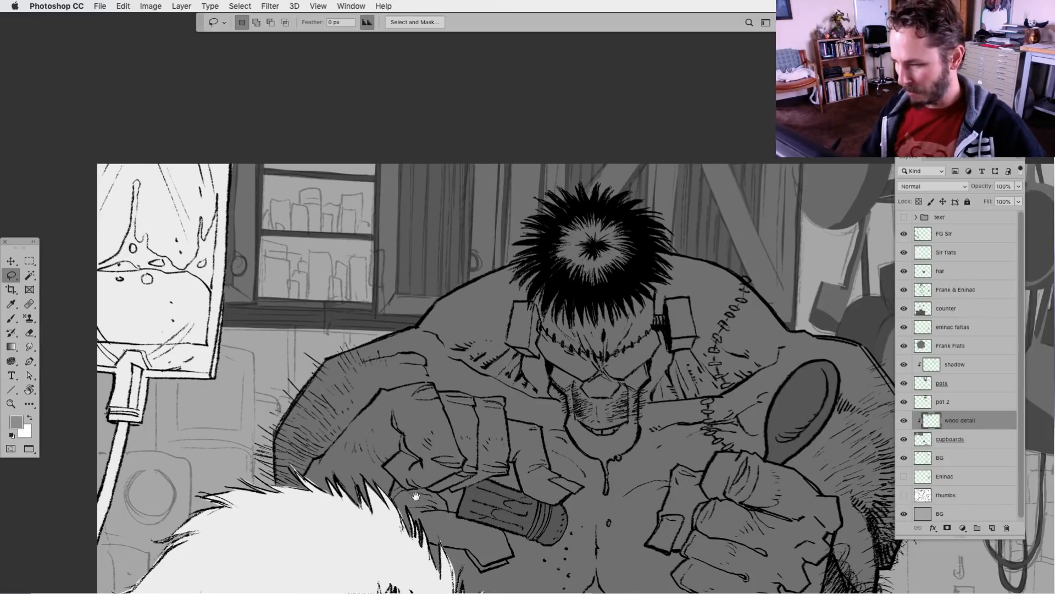
pyautogui.scroll(-2, 438, 484)
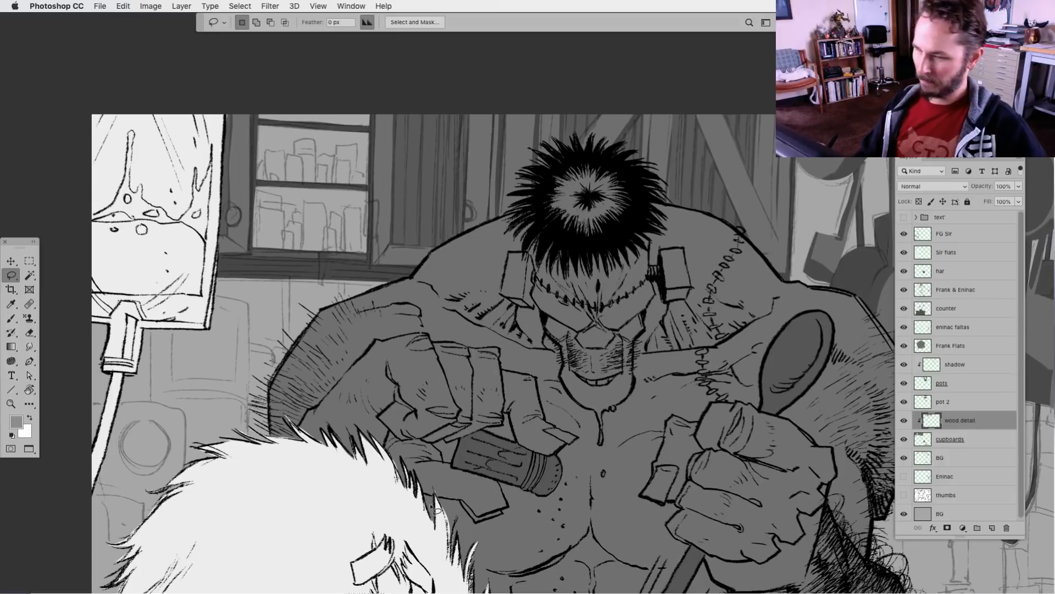
pyautogui.hscroll(3, 337, 588)
pyautogui.scroll(-1, 336, 588)
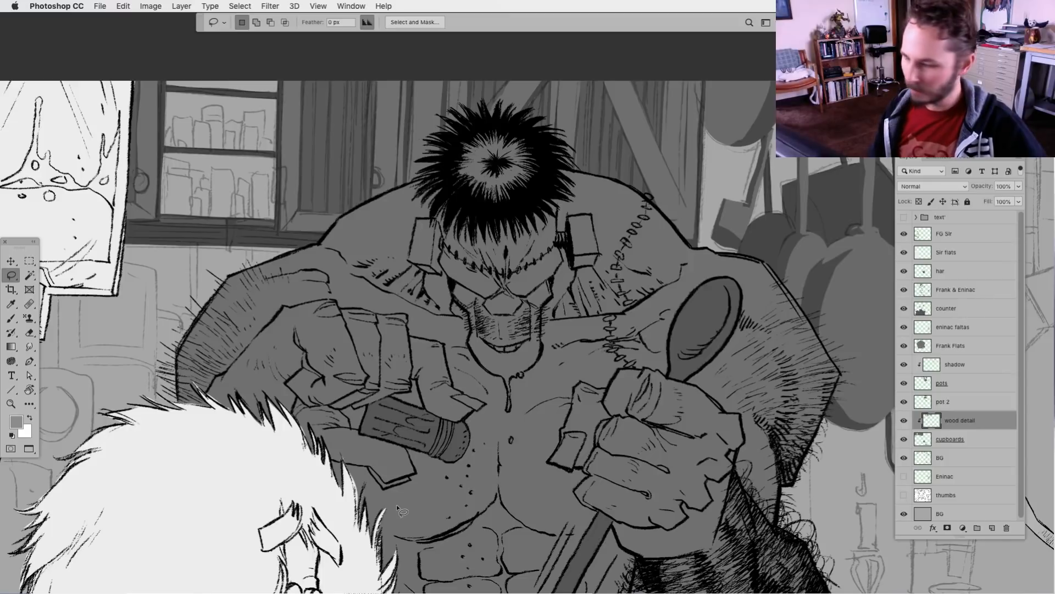
pyautogui.hscroll(-2, 396, 505)
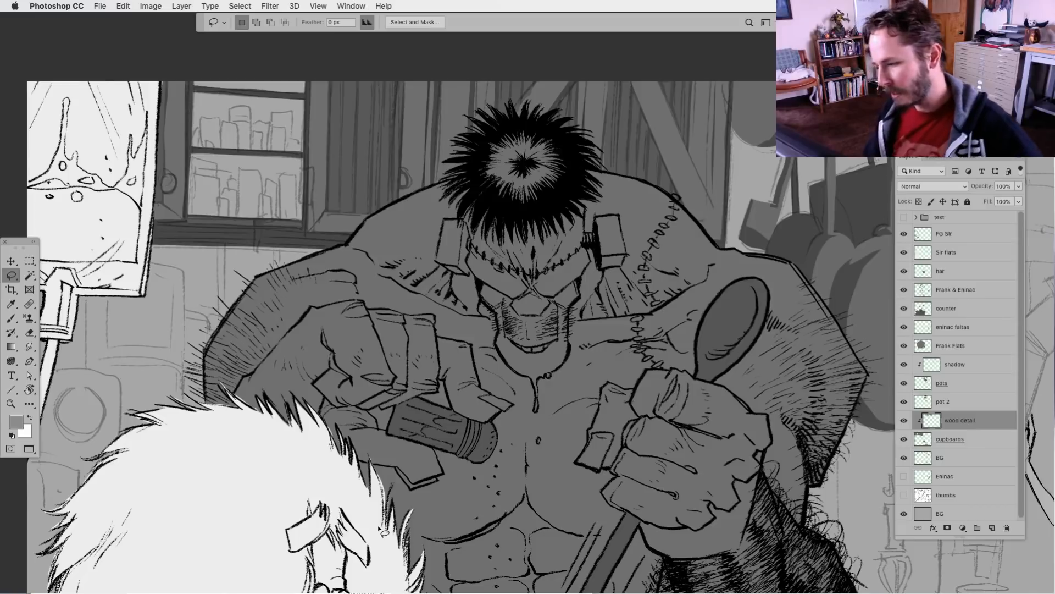
pyautogui.moveTo(412, 499)
pyautogui.mouseDown()
pyautogui.moveTo(417, 512)
pyautogui.moveTo(446, 489)
pyautogui.mouseUp()
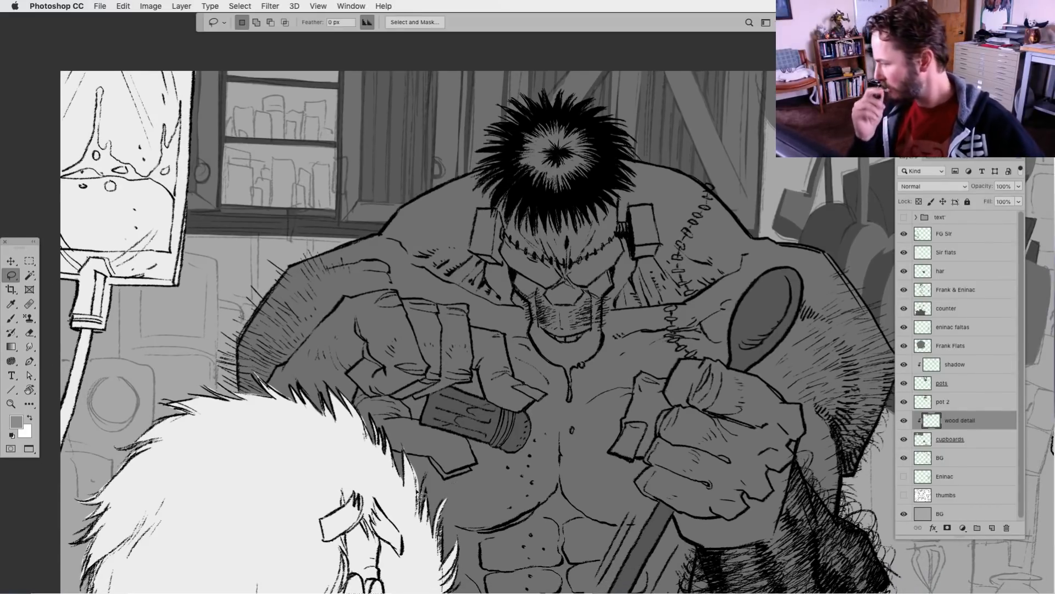
pyautogui.moveTo(497, 414)
pyautogui.mouseDown()
pyautogui.moveTo(529, 427)
pyautogui.moveTo(402, 454)
pyautogui.moveTo(392, 482)
pyautogui.mouseUp()
pyautogui.press('super+minus')
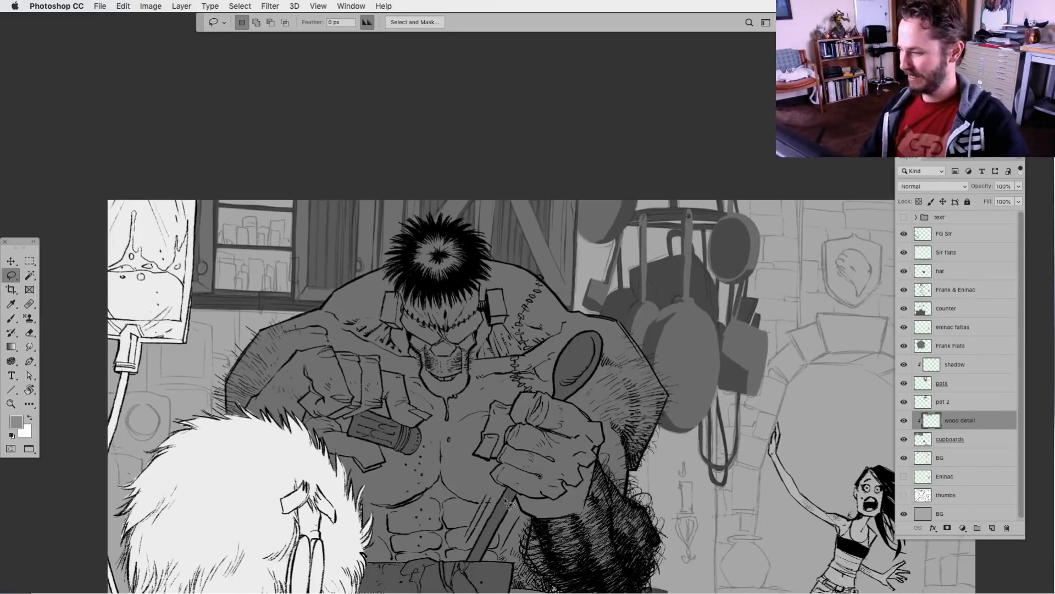
pyautogui.moveTo(537, 541); pyautogui.dragTo(497, 441)
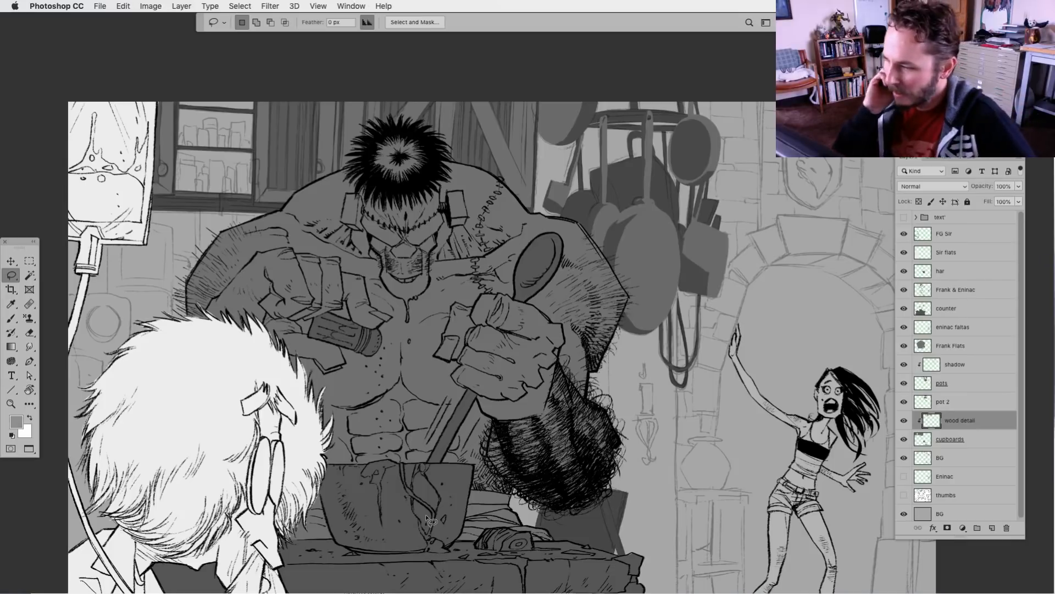
pyautogui.moveTo(589, 498)
pyautogui.mouseDown()
pyautogui.moveTo(557, 504)
pyautogui.moveTo(602, 508)
pyautogui.mouseUp()
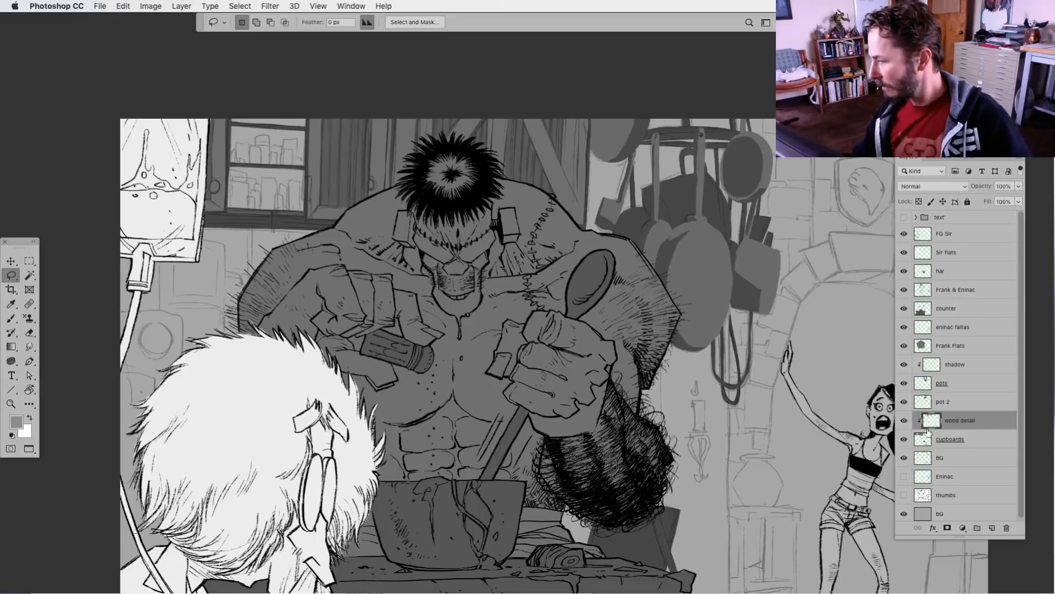
# Fill the silhouettes of the jars on the cupboard's upper shelf with flat grey on the pots layer
pyautogui.click(925, 385)
pyautogui.press('super+equal')
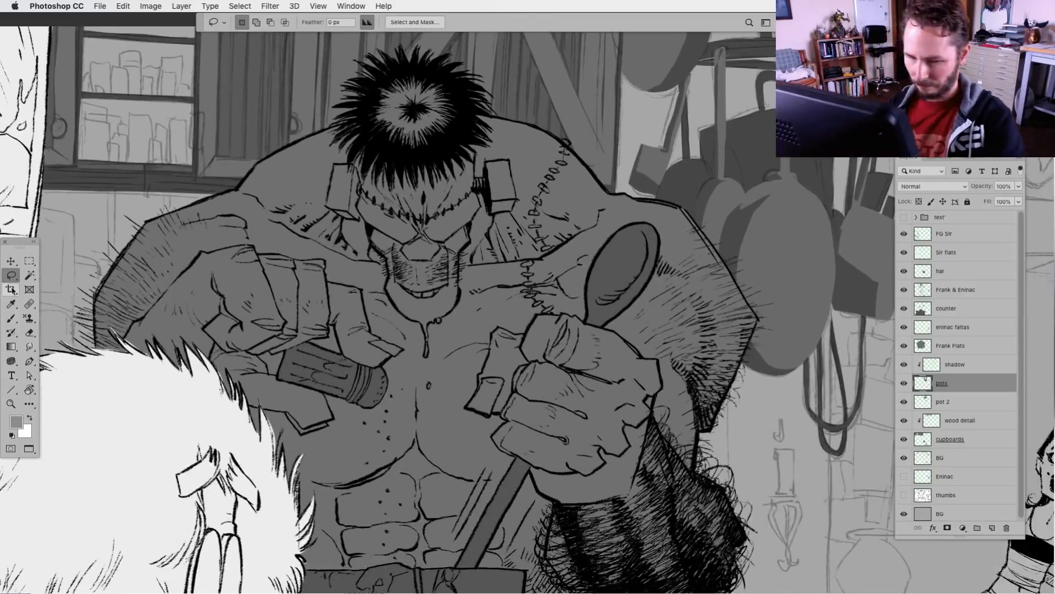
pyautogui.moveTo(210, 321); pyautogui.dragTo(476, 509)
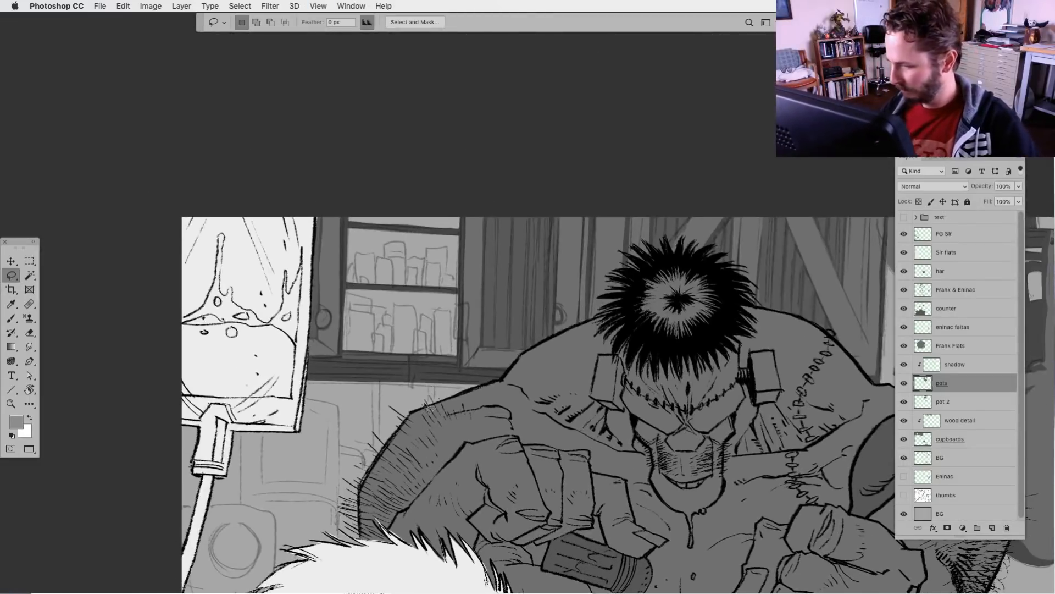
pyautogui.moveTo(377, 283)
pyautogui.mouseDown()
pyautogui.moveTo(392, 259)
pyautogui.moveTo(385, 286)
pyautogui.mouseUp()
pyautogui.hotkey('alt', 'BackSpace')
pyautogui.press('super+d')
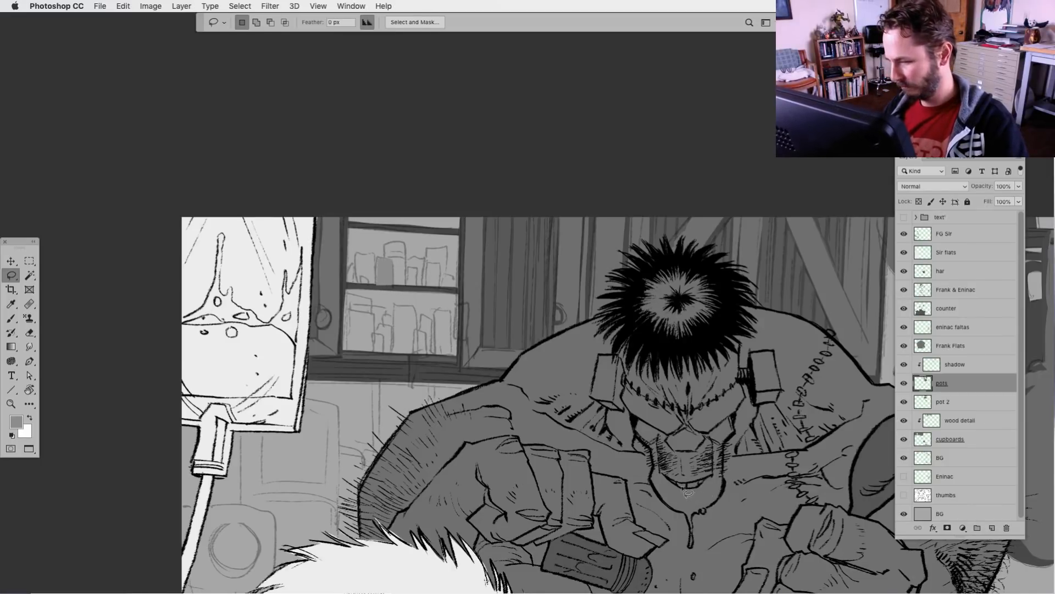
pyautogui.moveTo(368, 283)
pyautogui.mouseDown()
pyautogui.moveTo(408, 269)
pyautogui.moveTo(417, 284)
pyautogui.moveTo(427, 267)
pyautogui.moveTo(440, 284)
pyautogui.moveTo(455, 281)
pyautogui.mouseUp()
pyautogui.hotkey('alt', 'BackSpace')
pyautogui.press('super+d')
pyautogui.hotkey('alt', 'BackSpace')
# Fill the lower shelf's tall jar with the strip hanging over the ledge, and the hinge on the shelf frame, with the same grey
pyautogui.hotkey('alt', 'BackSpace')
pyautogui.hotkey('alt', 'BackSpace')
pyautogui.moveTo(416, 353)
pyautogui.mouseDown()
pyautogui.moveTo(418, 333)
pyautogui.moveTo(428, 352)
pyautogui.mouseUp()
pyautogui.hotkey('alt', 'BackSpace')
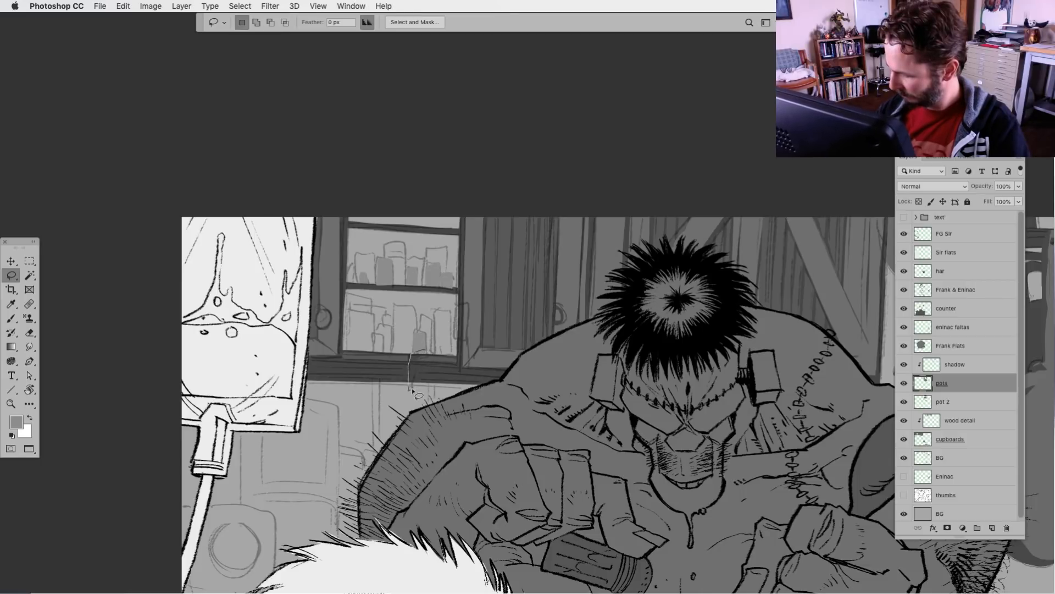
pyautogui.hotkey('alt', 'BackSpace')
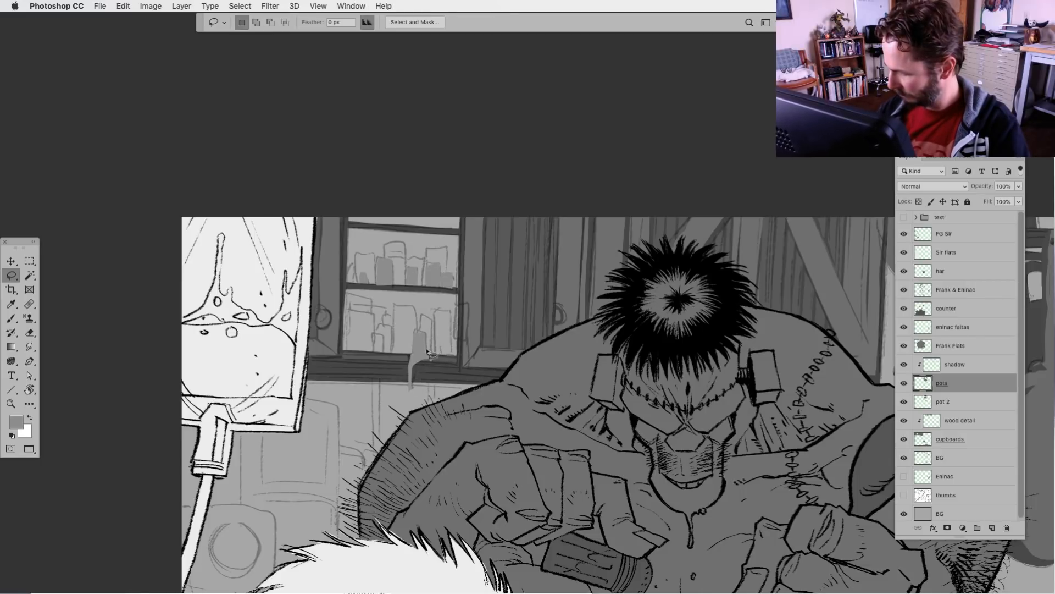
pyautogui.moveTo(434, 351)
pyautogui.mouseDown()
pyautogui.moveTo(436, 311)
pyautogui.moveTo(452, 312)
pyautogui.moveTo(452, 356)
pyautogui.moveTo(461, 306)
pyautogui.mouseUp()
pyautogui.hotkey('alt', 'BackSpace')
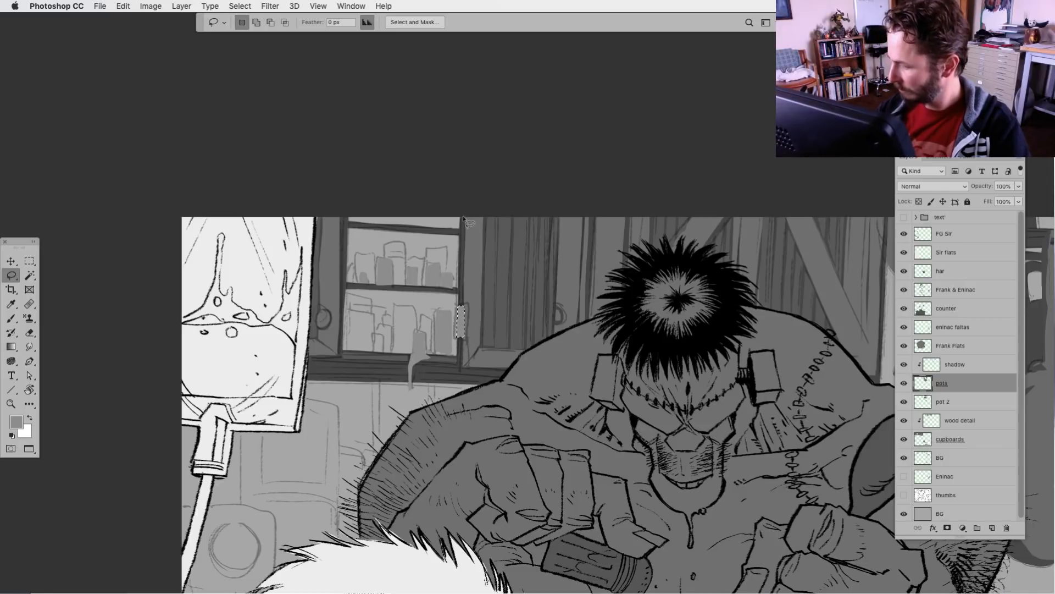
pyautogui.moveTo(461, 225); pyautogui.dragTo(468, 210)
pyautogui.hotkey('alt', 'BackSpace')
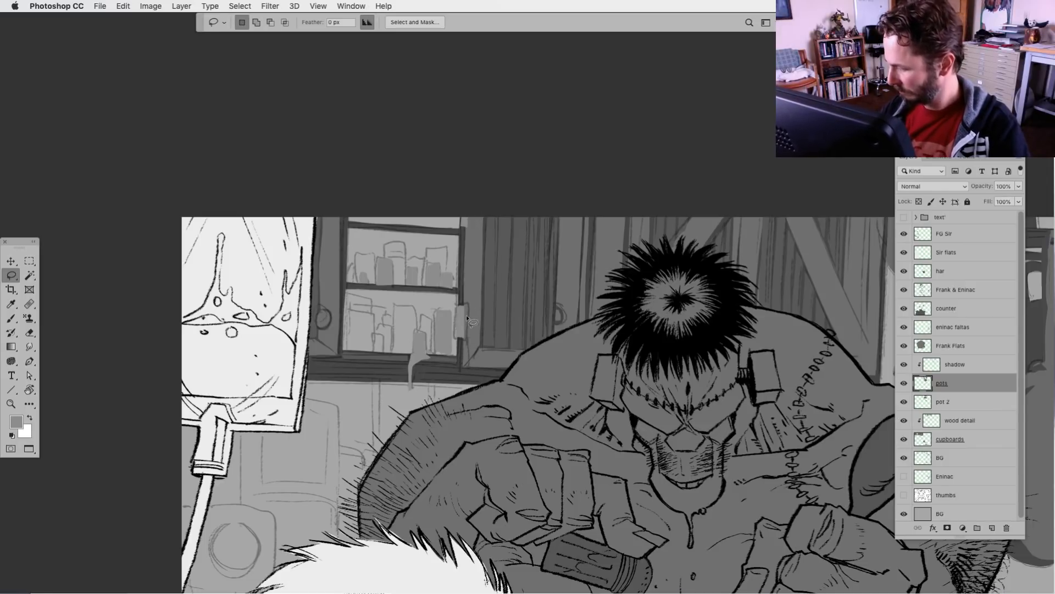
pyautogui.moveTo(455, 315)
pyautogui.mouseDown()
pyautogui.moveTo(473, 317)
pyautogui.moveTo(455, 326)
pyautogui.mouseUp()
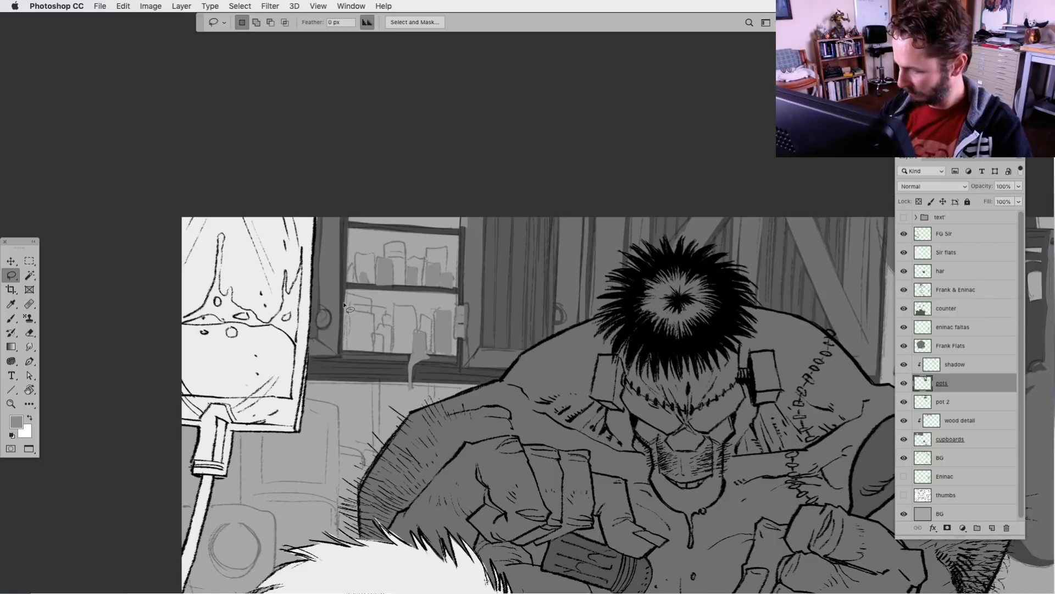
# Fill the remaining jar silhouettes at the IV-bag end of the lower shelf with the same grey
pyautogui.moveTo(344, 304)
pyautogui.mouseDown()
pyautogui.moveTo(342, 351)
pyautogui.moveTo(373, 314)
pyautogui.moveTo(383, 351)
pyautogui.moveTo(346, 357)
pyautogui.mouseUp()
pyautogui.hotkey('alt', 'BackSpace')
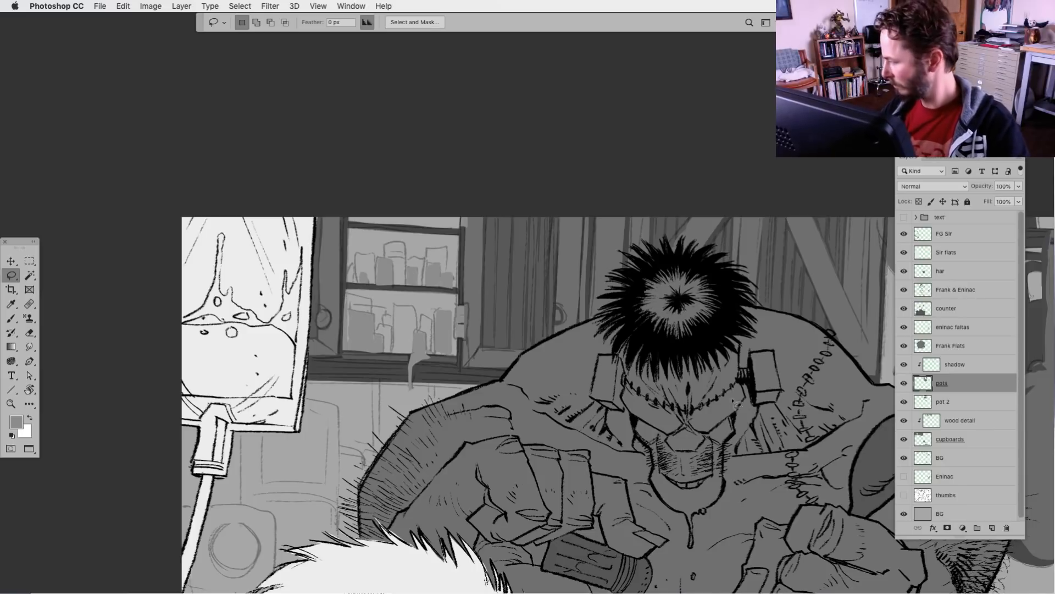
# Set the foreground colour to grey #737373 (45% brightness) and try it on a small patch of a lower-shelf jar on the pot 2 layer
pyautogui.click(926, 401)
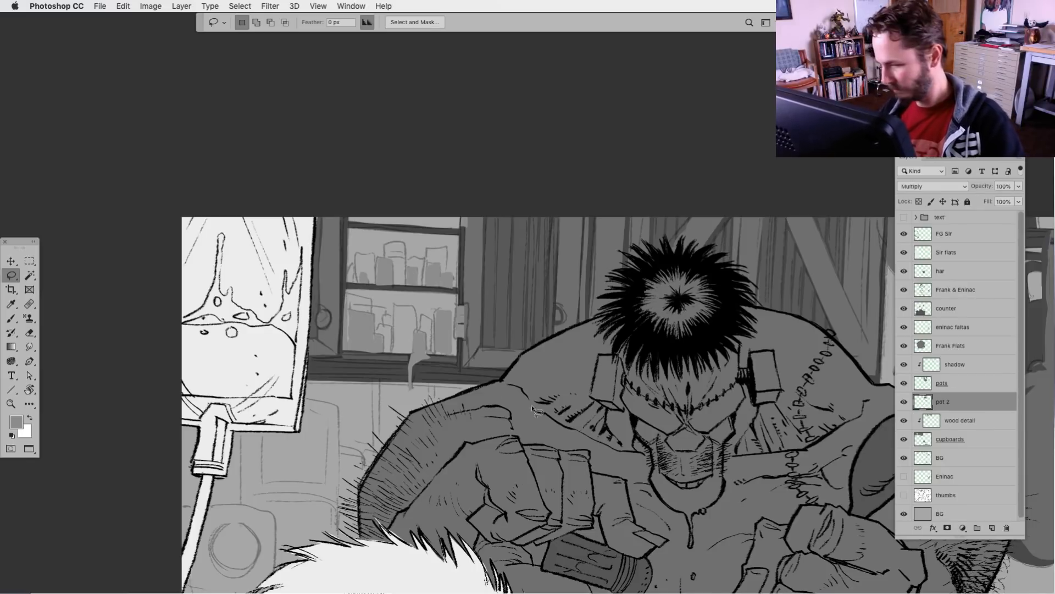
pyautogui.moveTo(351, 326); pyautogui.dragTo(354, 325)
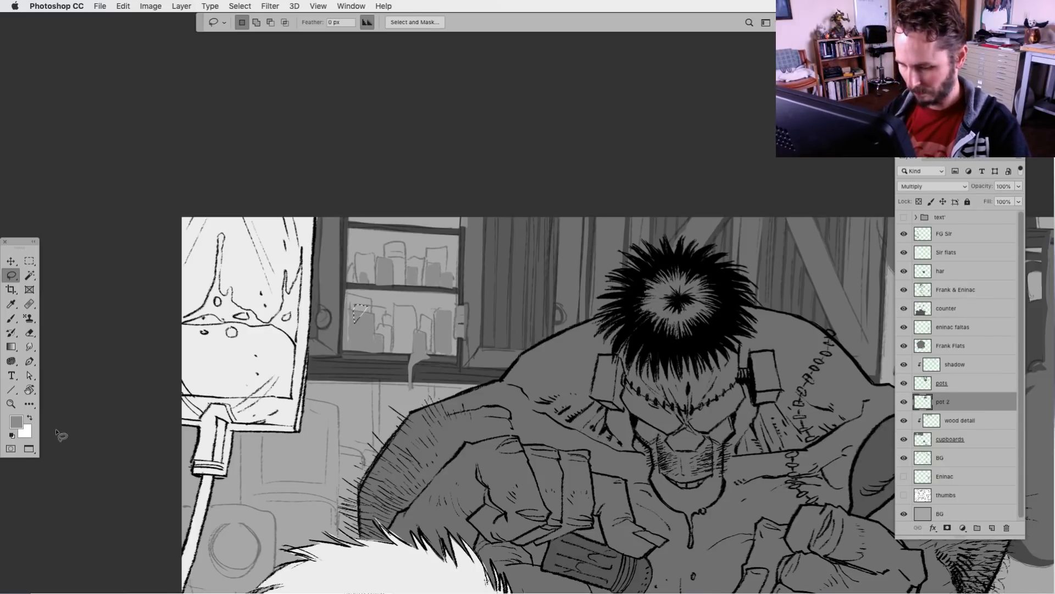
pyautogui.click(16, 421)
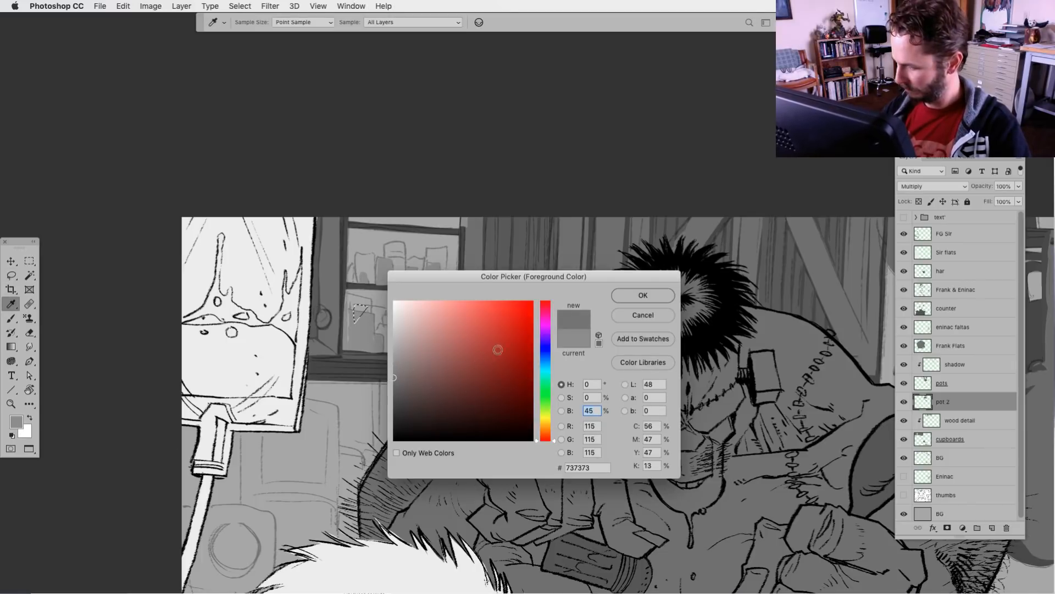
pyautogui.click(647, 297)
pyautogui.hotkey('alt', 'BackSpace')
pyautogui.press('super+d')
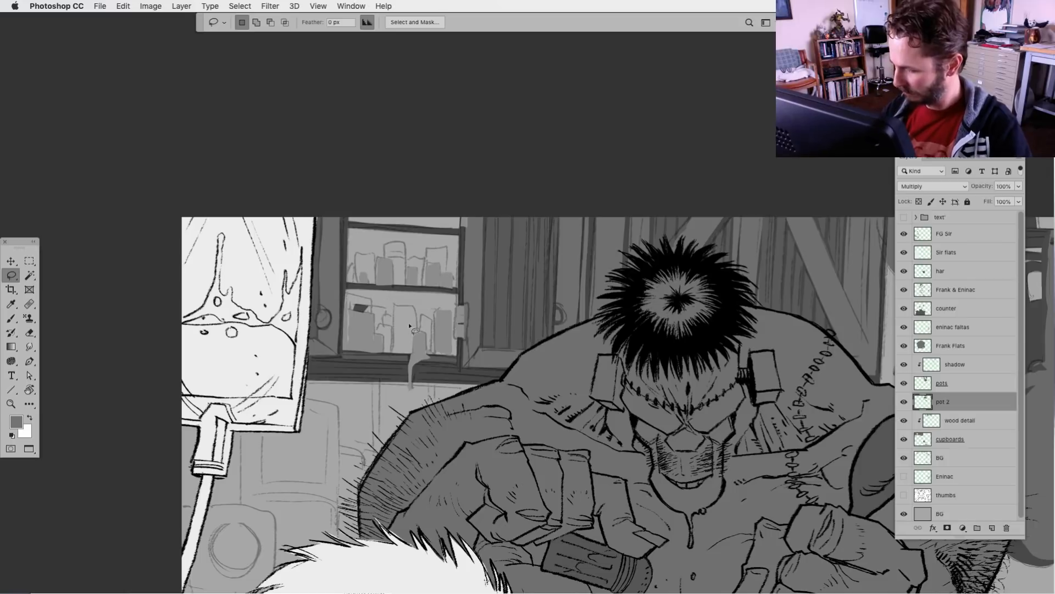
pyautogui.press('super+z')
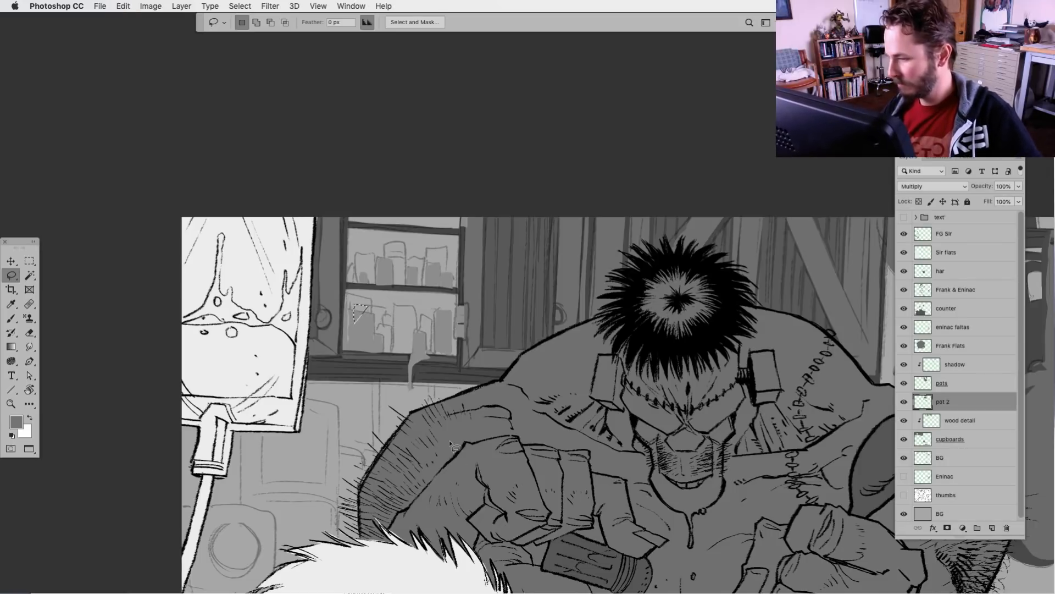
# Toggle the visibility of the pots, pot 2 and cupboards layers to check which shapes each one holds
pyautogui.click(905, 383)
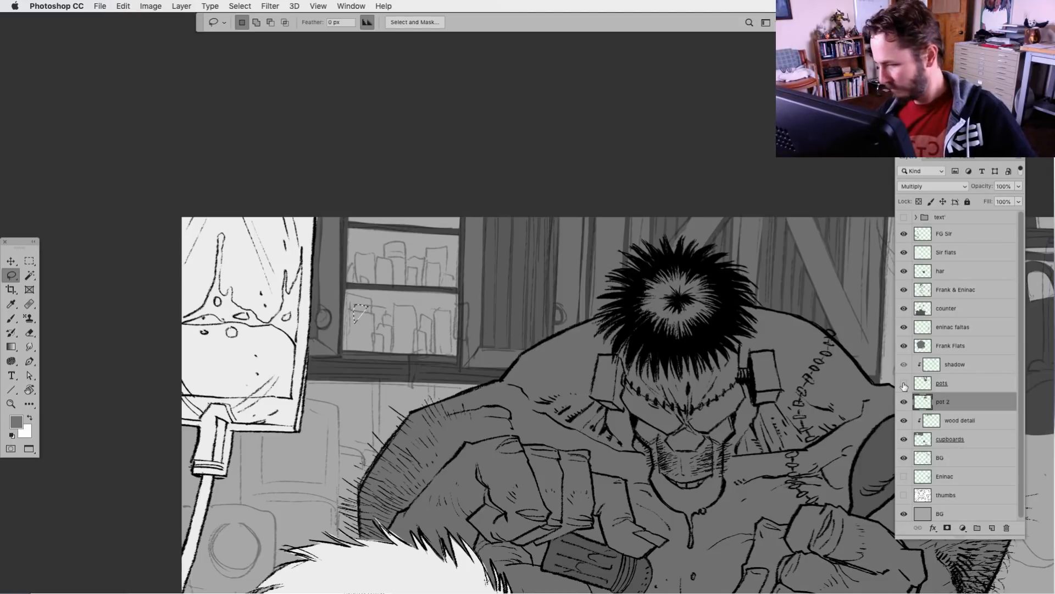
pyautogui.click(904, 383)
pyautogui.click(904, 402)
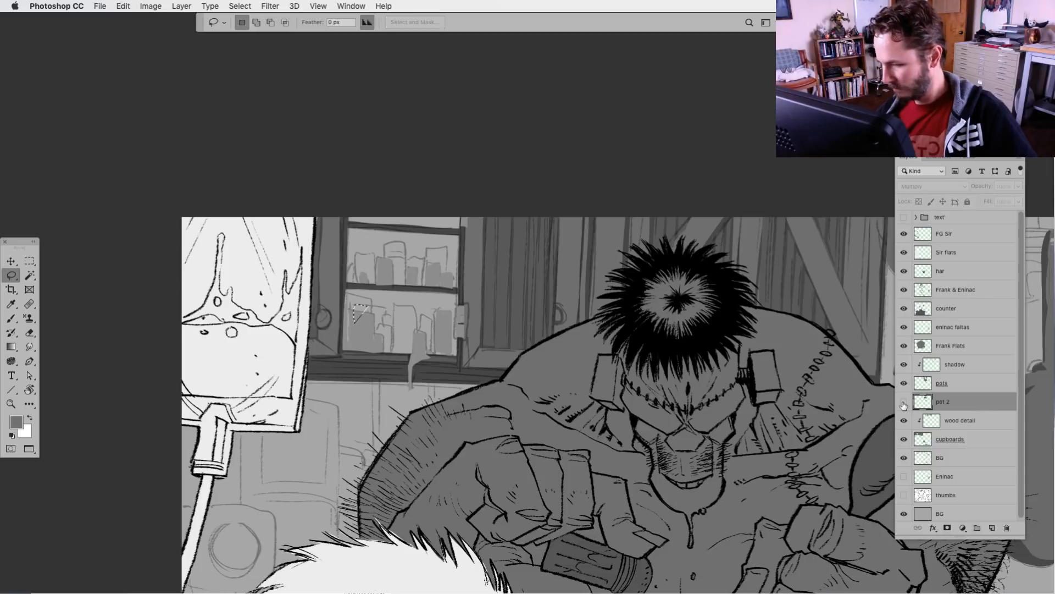
pyautogui.click(904, 402)
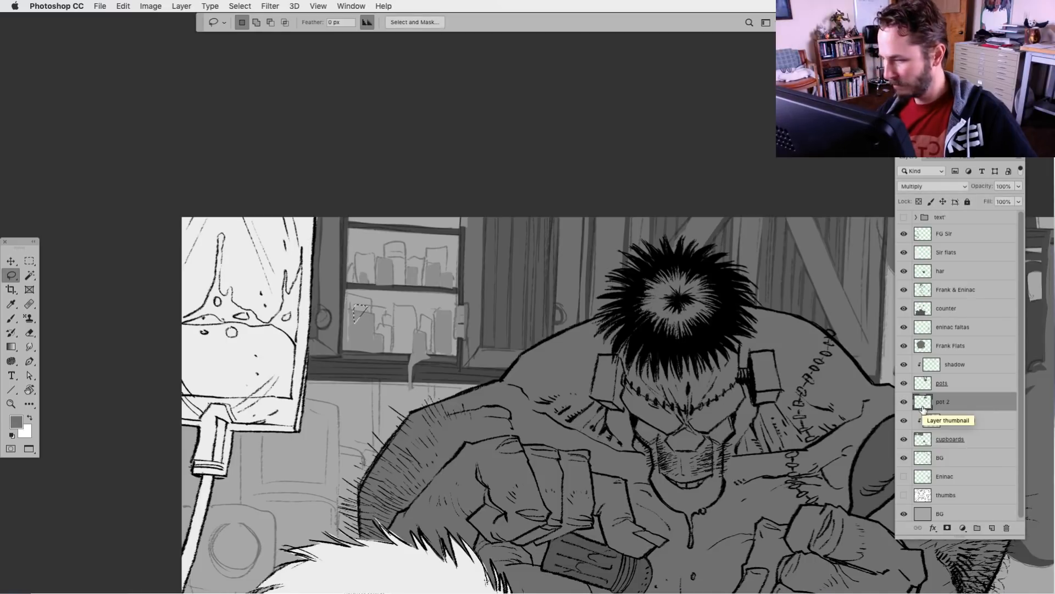
pyautogui.click(923, 440)
pyautogui.click(904, 438)
pyautogui.click(904, 439)
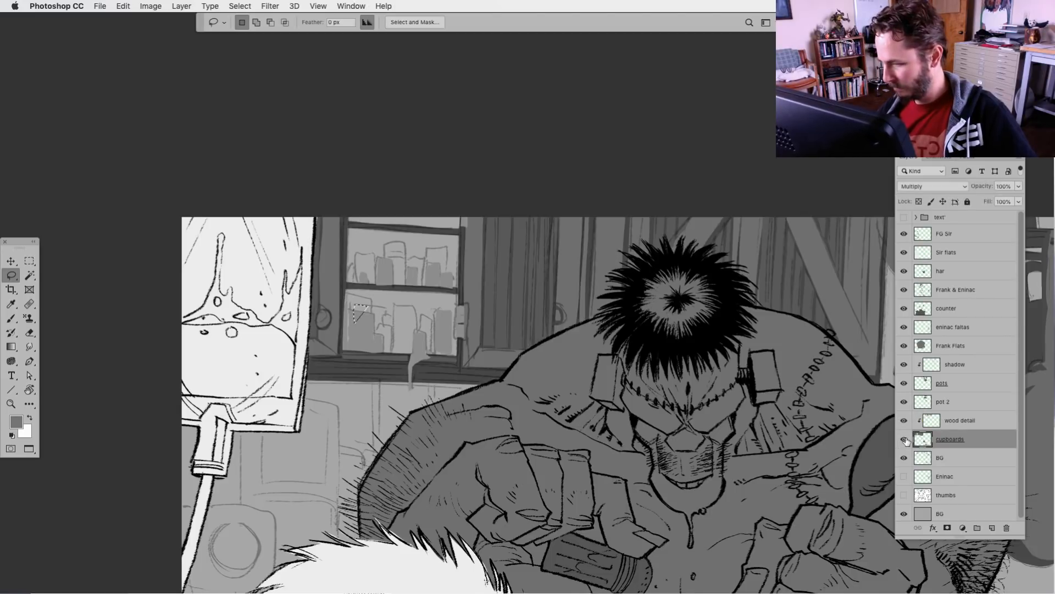
# Tidy the jar silhouettes on the pots layer along the edges of the upper and lower shelves
pyautogui.click(925, 388)
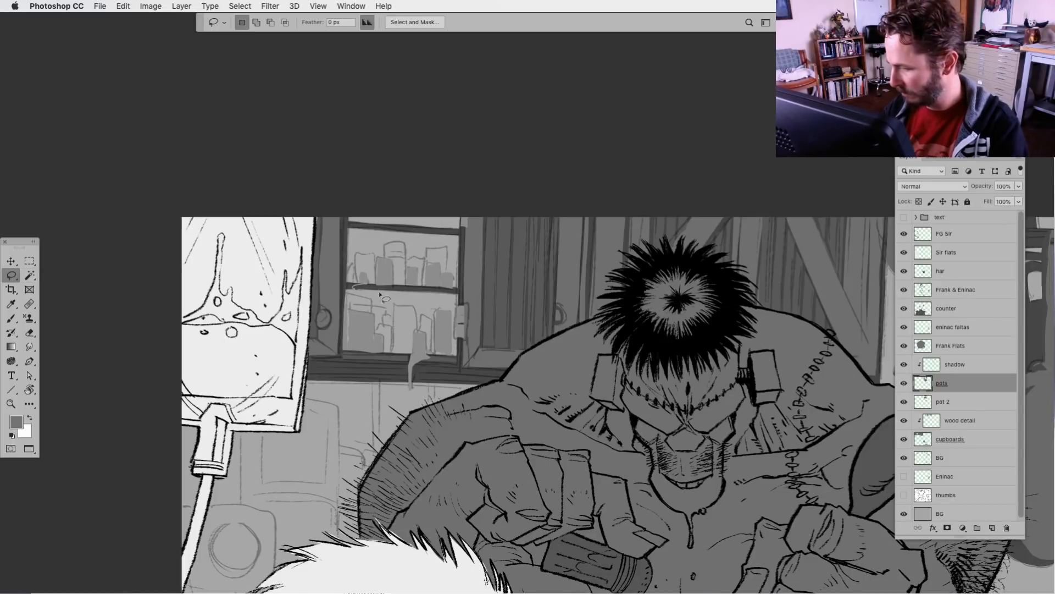
pyautogui.moveTo(353, 284); pyautogui.dragTo(461, 291)
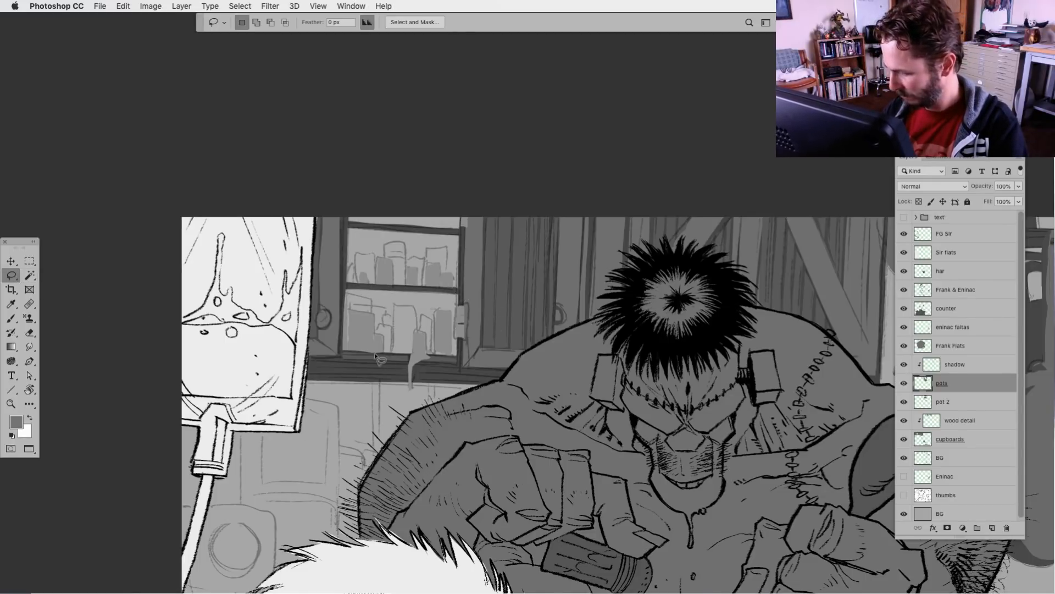
pyautogui.moveTo(354, 352); pyautogui.dragTo(381, 354)
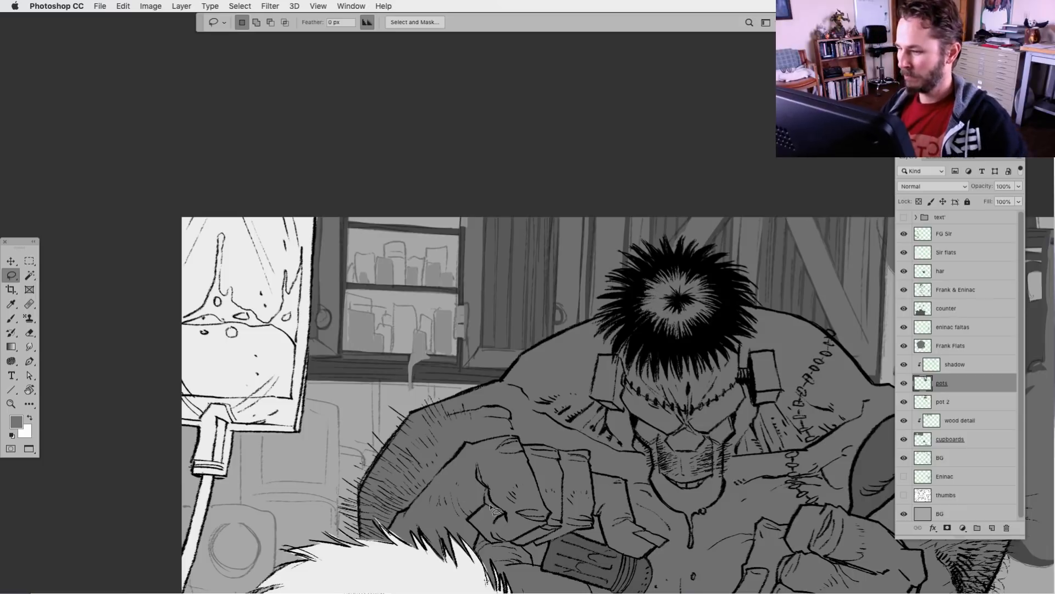
# Select the empty space around and behind the upper-shelf jars with the Lasso, working on the cupboards layer
pyautogui.scroll(-2, 550, 489)
pyautogui.hscroll(2, 550, 489)
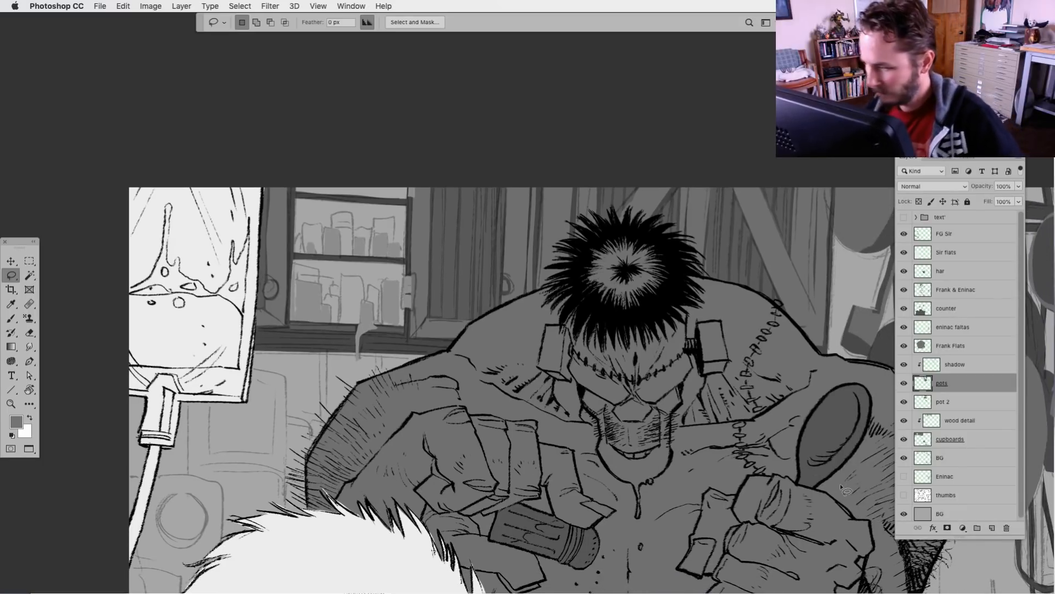
pyautogui.click(921, 442)
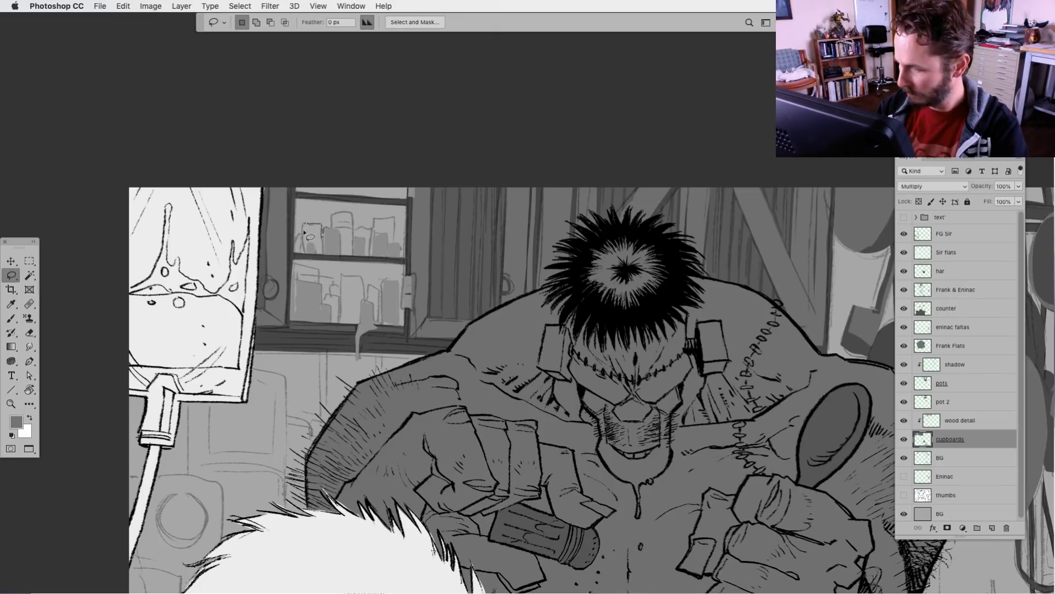
pyautogui.moveTo(293, 245)
pyautogui.mouseDown()
pyautogui.moveTo(292, 196)
pyautogui.moveTo(406, 205)
pyautogui.moveTo(405, 258)
pyautogui.moveTo(398, 227)
pyautogui.moveTo(375, 226)
pyautogui.mouseUp()
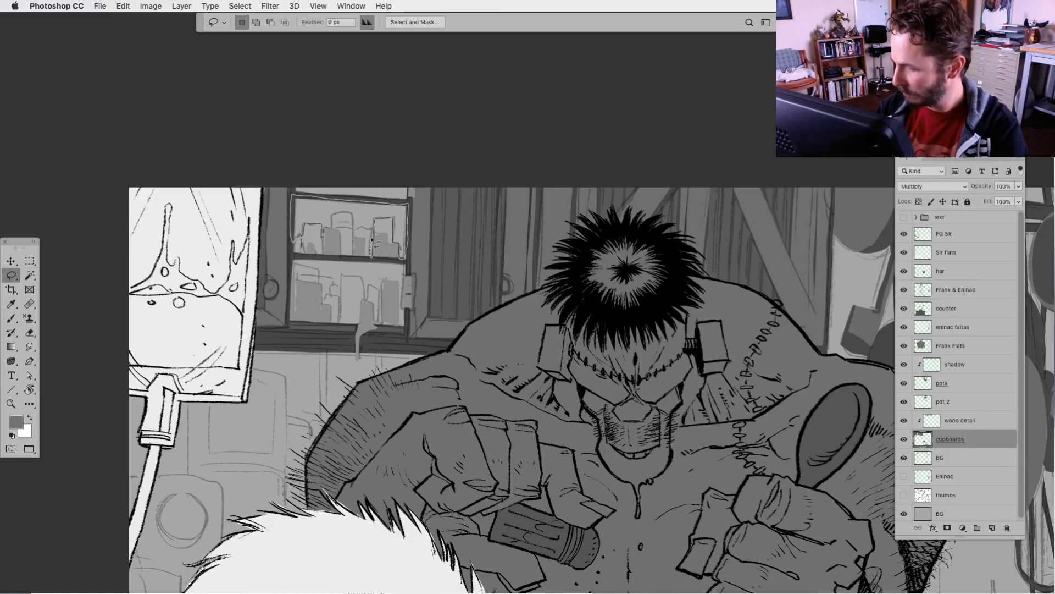
pyautogui.moveTo(352, 213); pyautogui.dragTo(324, 231)
# Try filling the space behind the upper-shelf jars and the strip above it with #737373 on the cupboards layer
pyautogui.hotkey('alt', 'BackSpace')
pyautogui.press('super+d')
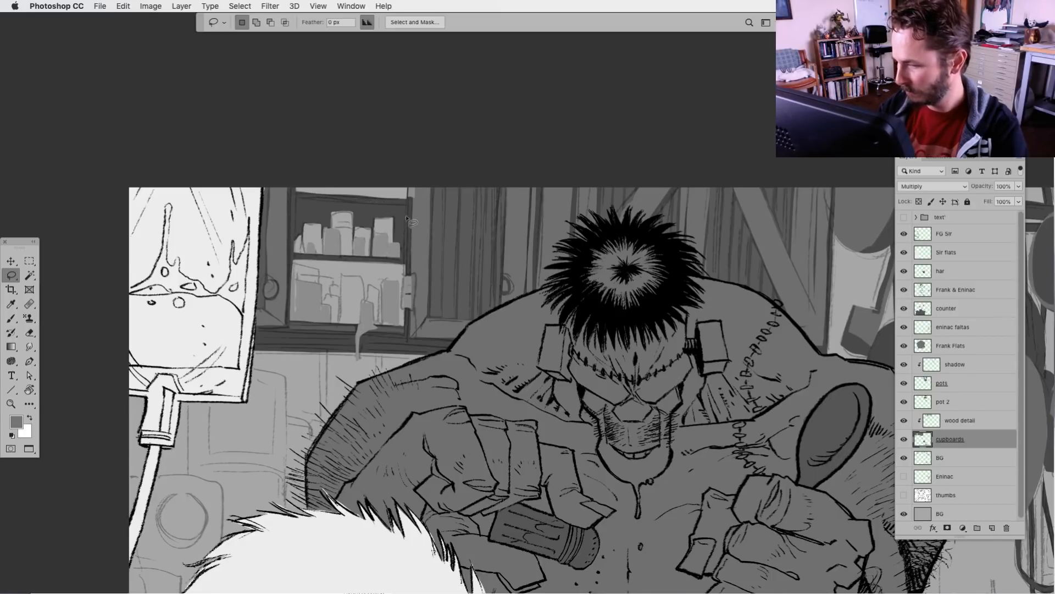
pyautogui.moveTo(291, 188); pyautogui.dragTo(407, 213)
pyautogui.press('Escape')
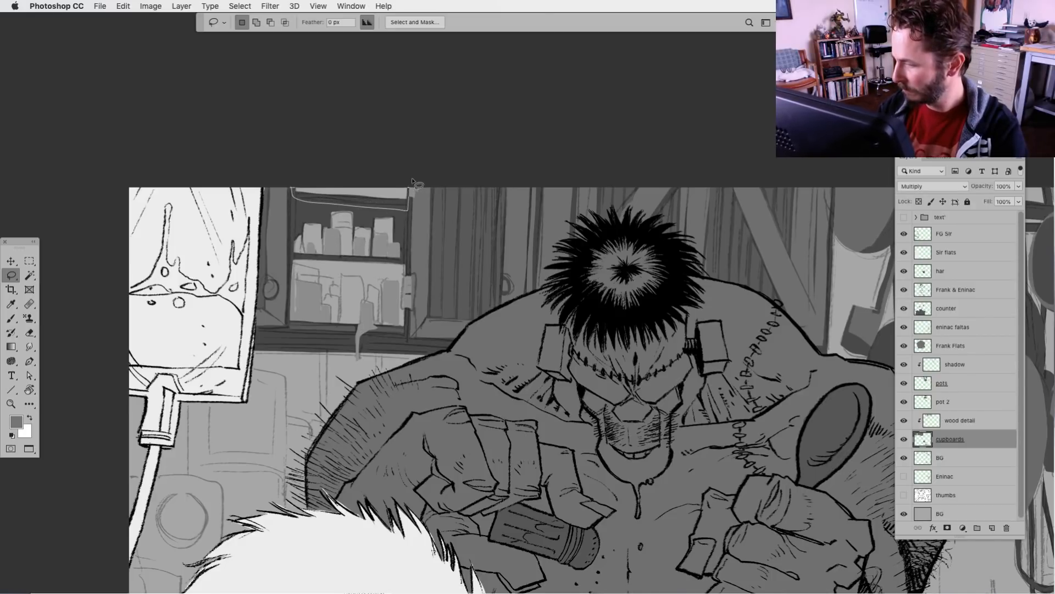
pyautogui.click(903, 439)
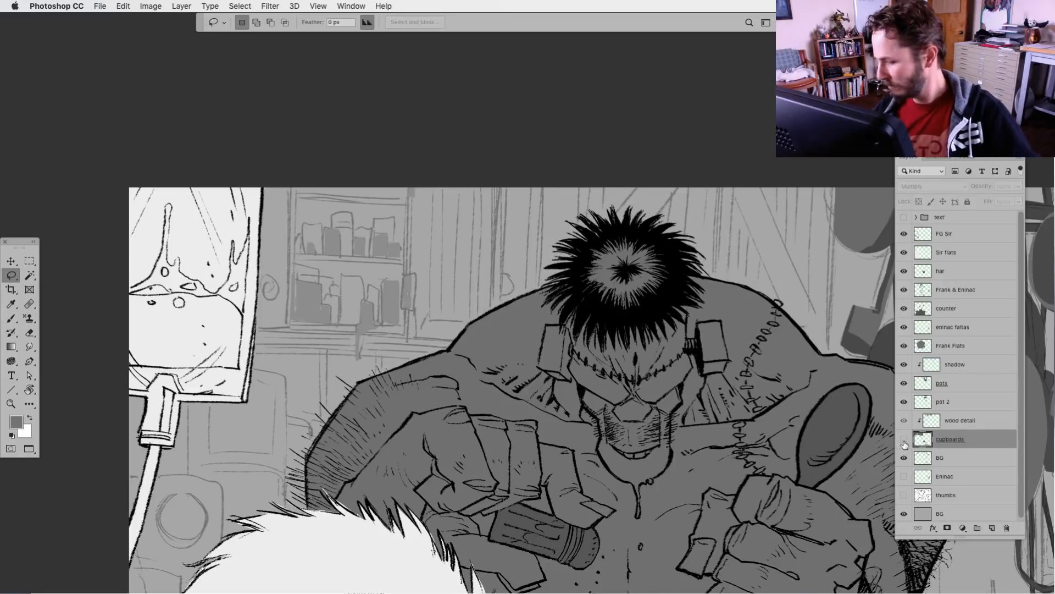
pyautogui.click(904, 438)
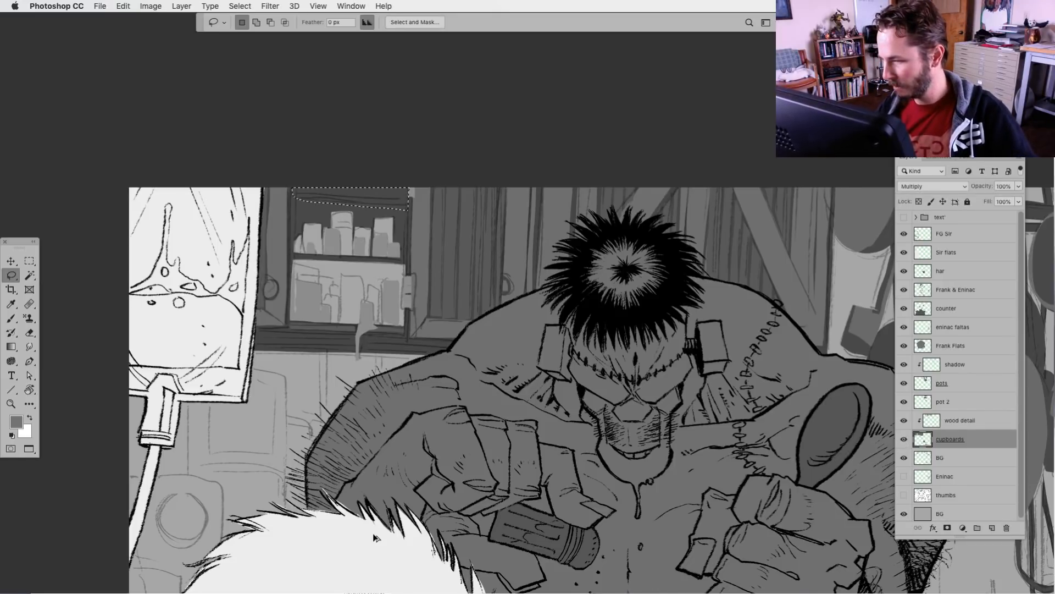
# Recheck the cupboards layer's visibility and add a new layer directly above the sketch BG layer for the shelf interior
pyautogui.keyDown('super'); pyautogui.click(924, 463); pyautogui.keyUp('super')
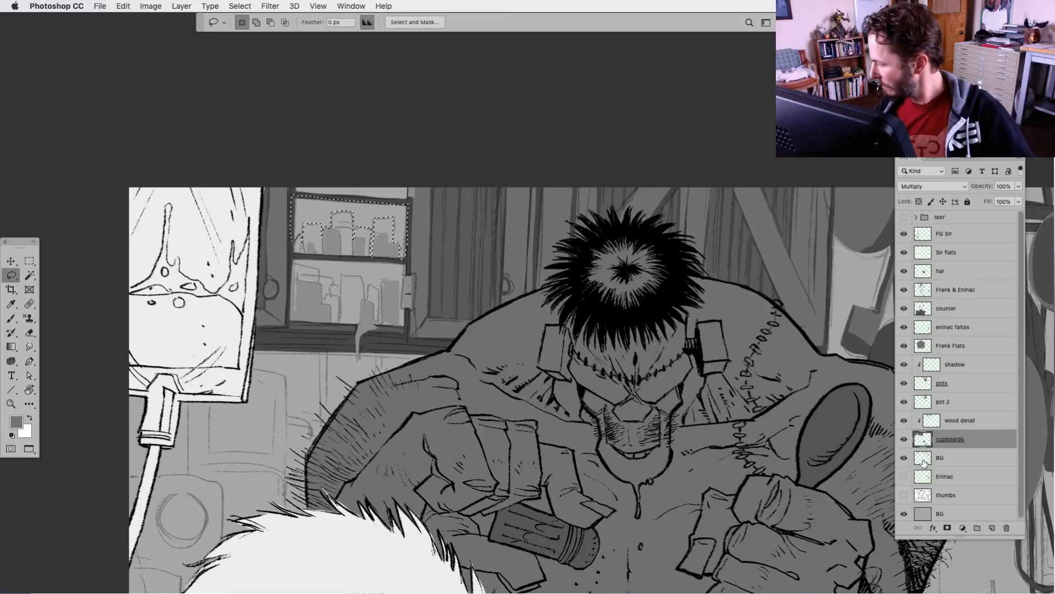
pyautogui.click(905, 442)
pyautogui.click(905, 442)
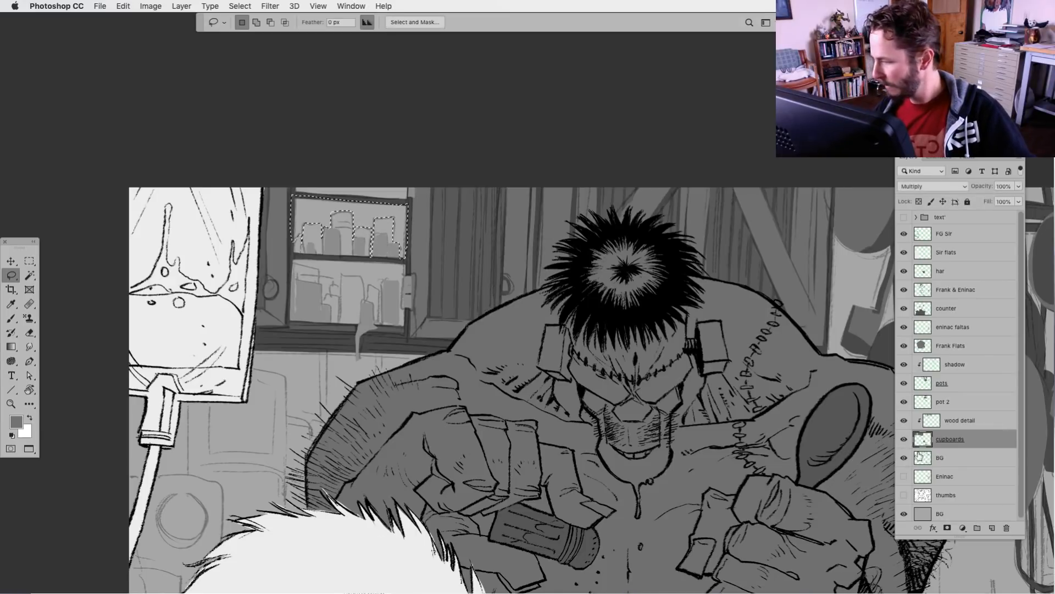
pyautogui.click(922, 461)
pyautogui.click(992, 528)
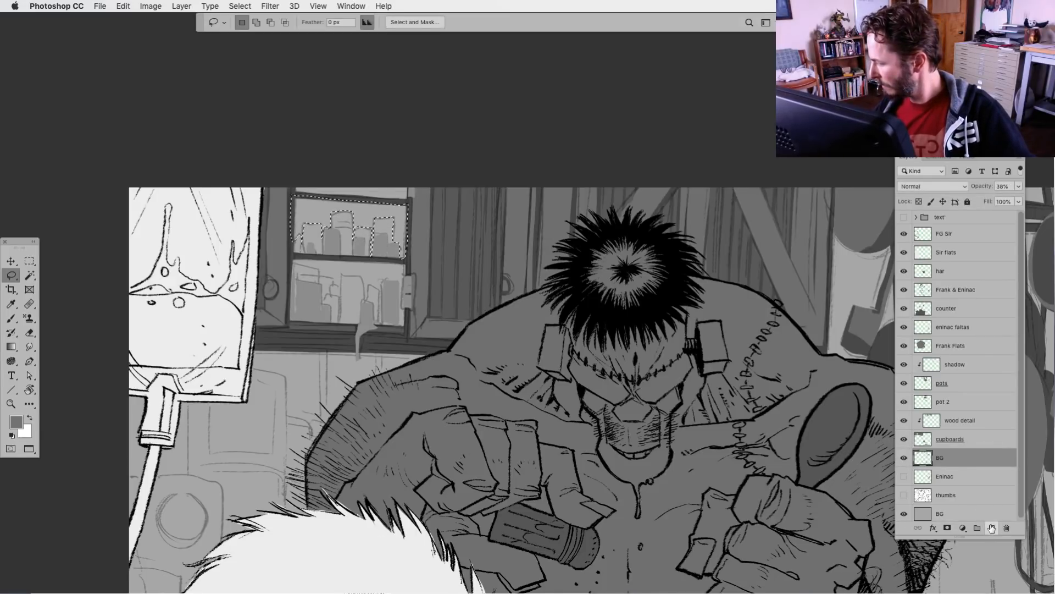
# Rename the new layer above the sketch BG layer as "dark details"
pyautogui.doubleClick(944, 457)
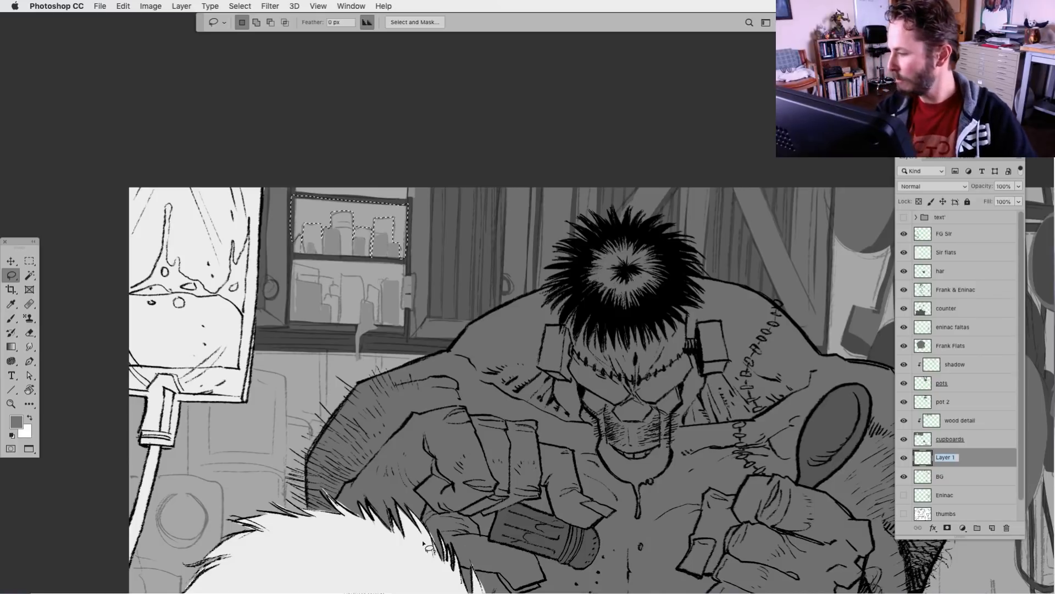
pyautogui.write('dr')
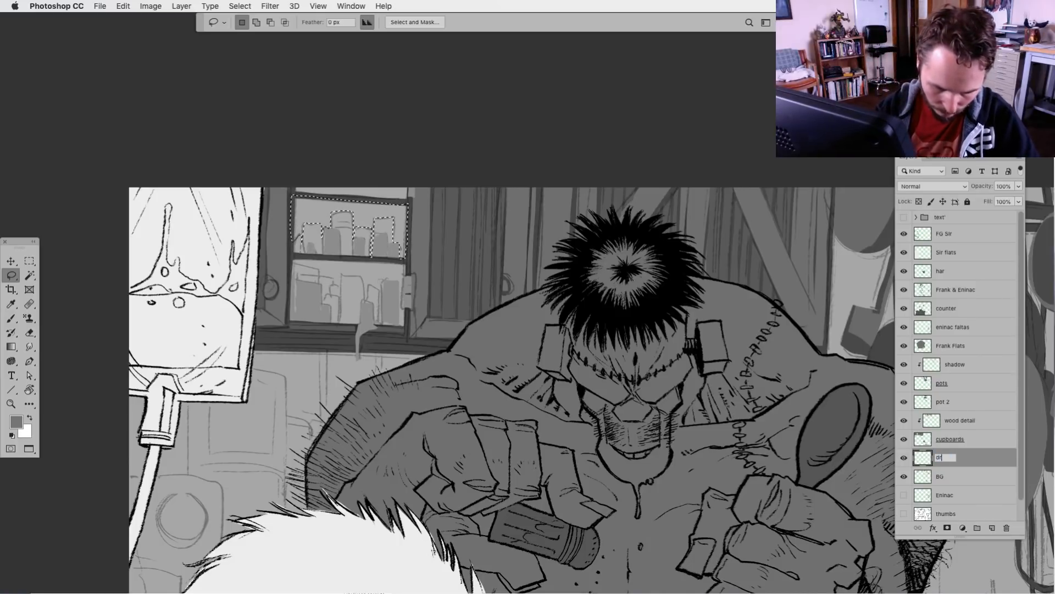
pyautogui.press('BackSpace')
pyautogui.press('BackSpace')
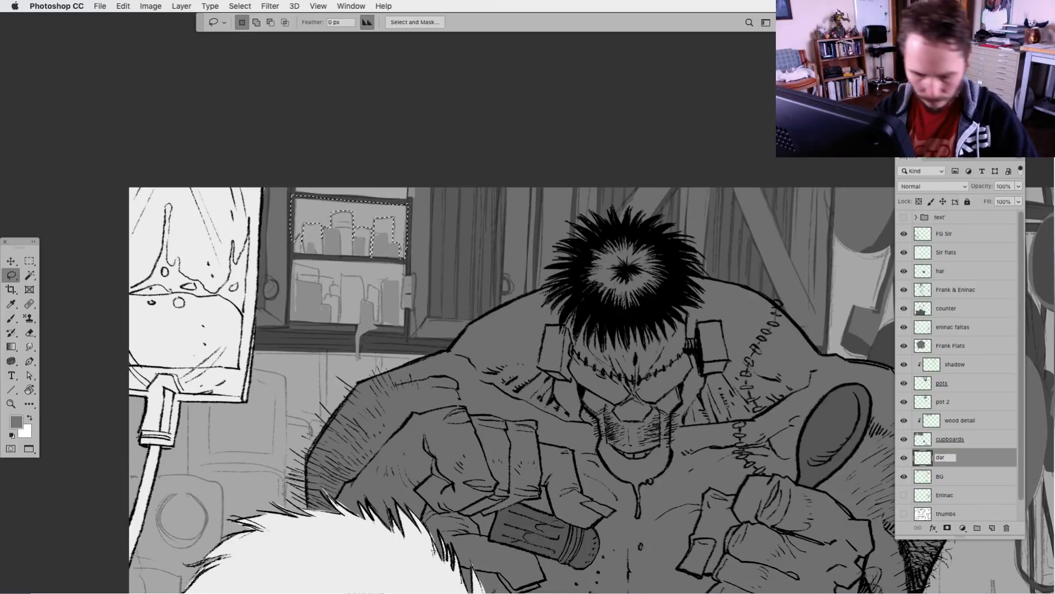
pyautogui.write('ark details')
pyautogui.press('Return')
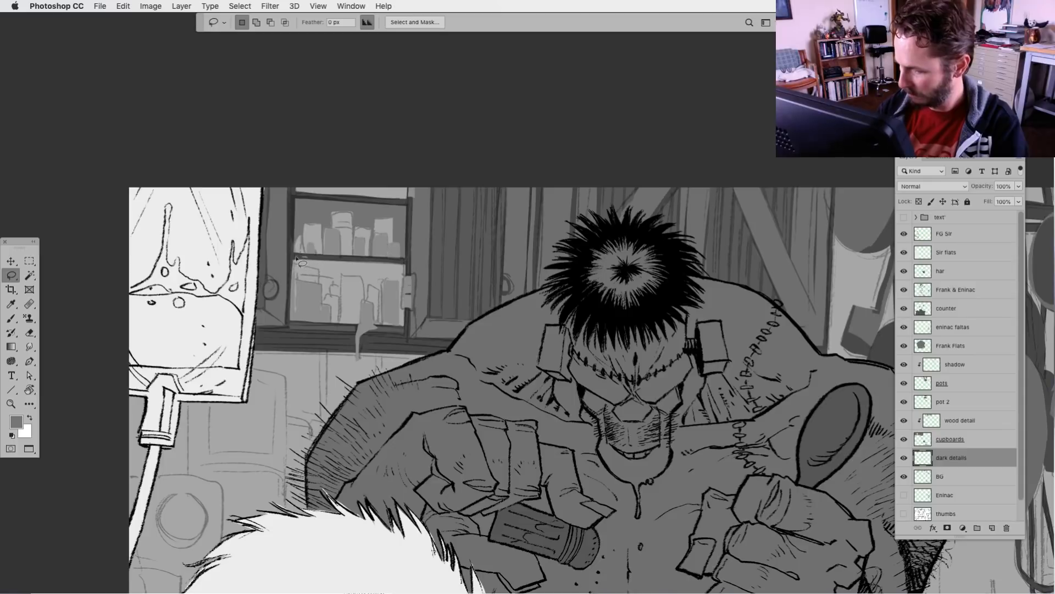
# Fill the space behind the lower-shelf jars and the strip above the upper shelf with grey on the dark details layer
pyautogui.moveTo(288, 272)
pyautogui.mouseDown()
pyautogui.moveTo(332, 278)
pyautogui.moveTo(345, 327)
pyautogui.moveTo(356, 282)
pyautogui.moveTo(368, 283)
pyautogui.moveTo(369, 305)
pyautogui.moveTo(375, 293)
pyautogui.moveTo(385, 300)
pyautogui.moveTo(379, 293)
pyautogui.moveTo(380, 323)
pyautogui.moveTo(385, 284)
pyautogui.moveTo(394, 285)
pyautogui.moveTo(397, 323)
pyautogui.moveTo(407, 325)
pyautogui.moveTo(412, 265)
pyautogui.mouseUp()
pyautogui.hotkey('alt', 'BackSpace')
pyautogui.press('super+d')
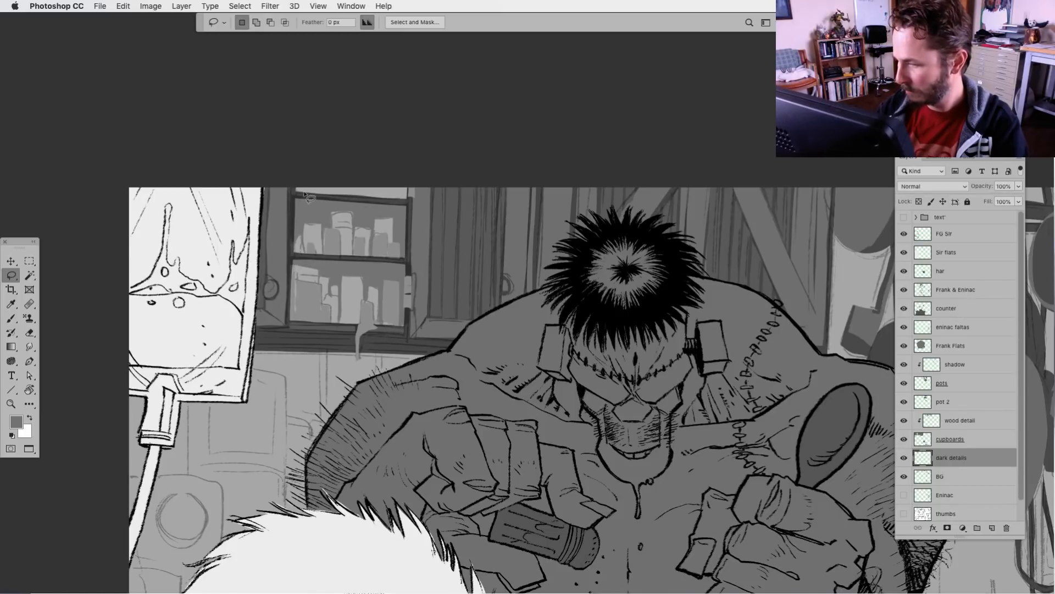
pyautogui.moveTo(300, 194)
pyautogui.mouseDown()
pyautogui.moveTo(371, 183)
pyautogui.moveTo(408, 199)
pyautogui.moveTo(347, 186)
pyautogui.moveTo(342, 201)
pyautogui.moveTo(330, 181)
pyautogui.moveTo(317, 194)
pyautogui.moveTo(309, 188)
pyautogui.moveTo(378, 198)
pyautogui.mouseUp()
pyautogui.hotkey('alt', 'BackSpace')
pyautogui.hotkey('alt', 'BackSpace')
pyautogui.hotkey('alt', 'BackSpace')
pyautogui.hotkey('ctrl', 'd')
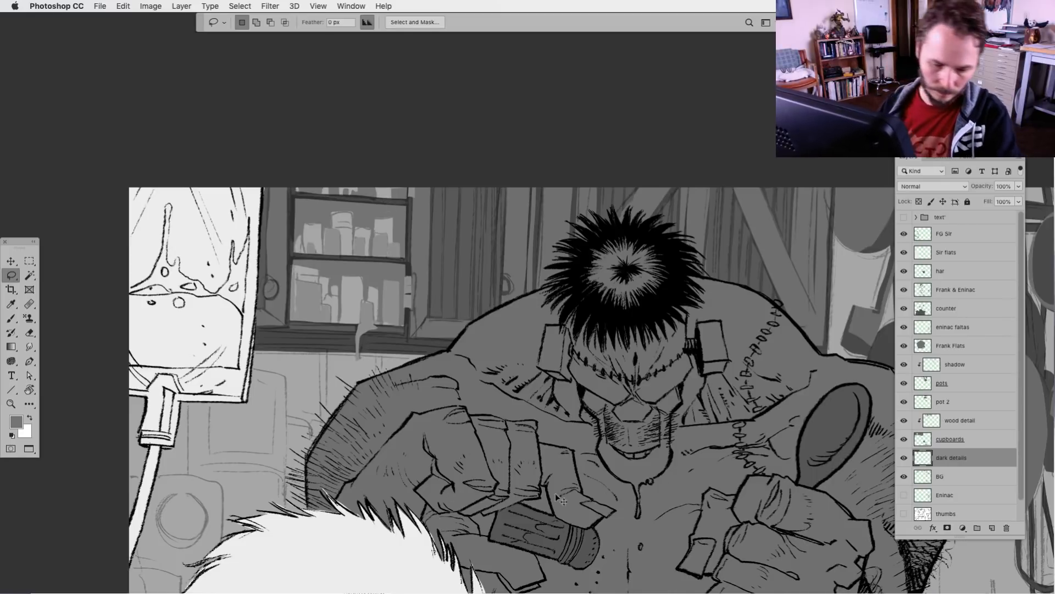
# Darken the dark details layer with Levels, lowering the white output level to 109
pyautogui.hotkey('ctrl', 'l')
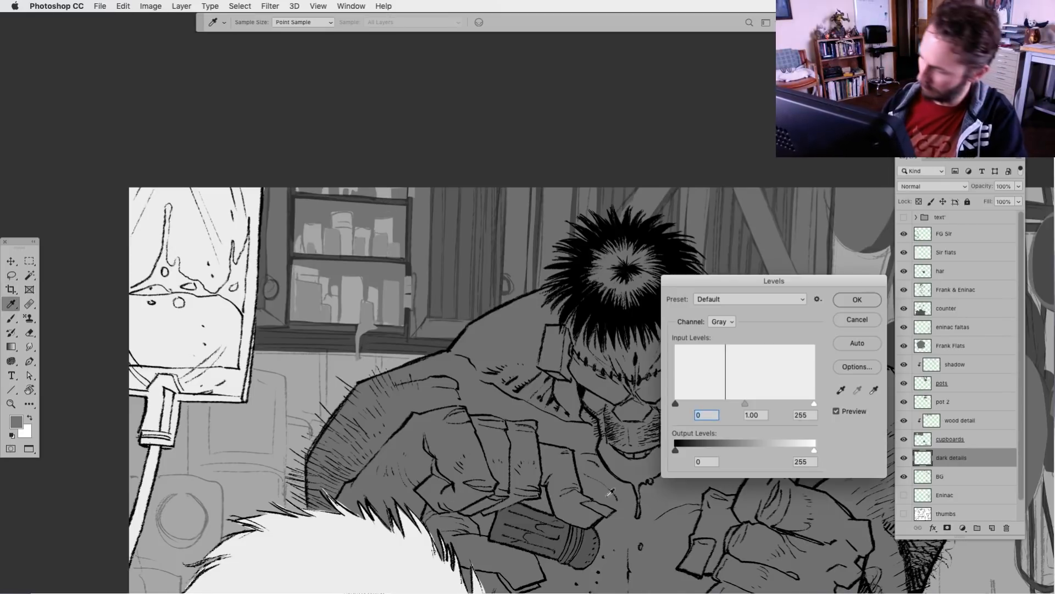
pyautogui.moveTo(808, 456); pyautogui.dragTo(736, 452)
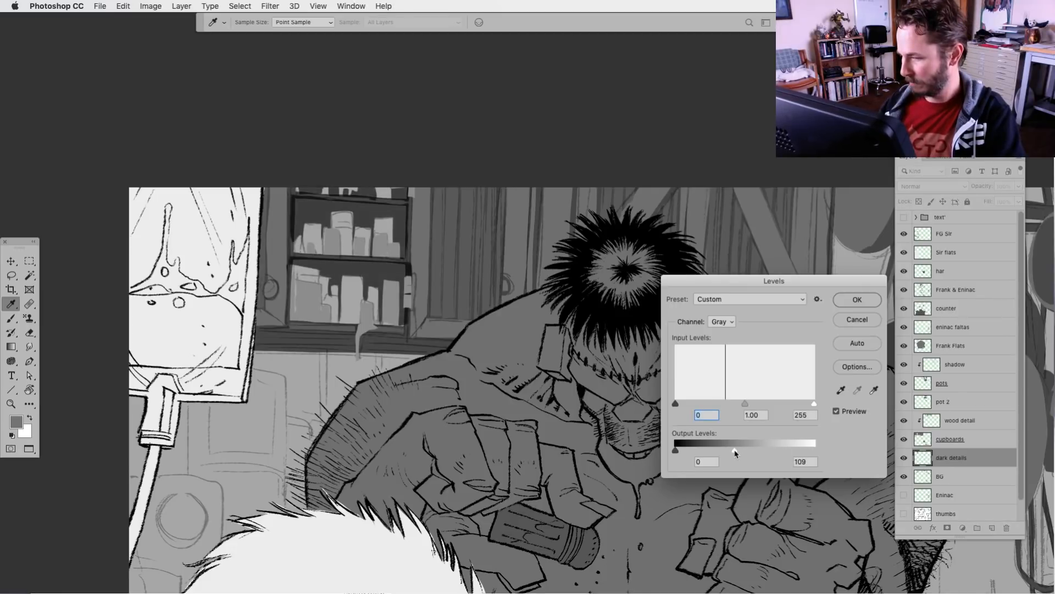
pyautogui.click(857, 299)
pyautogui.press('l')
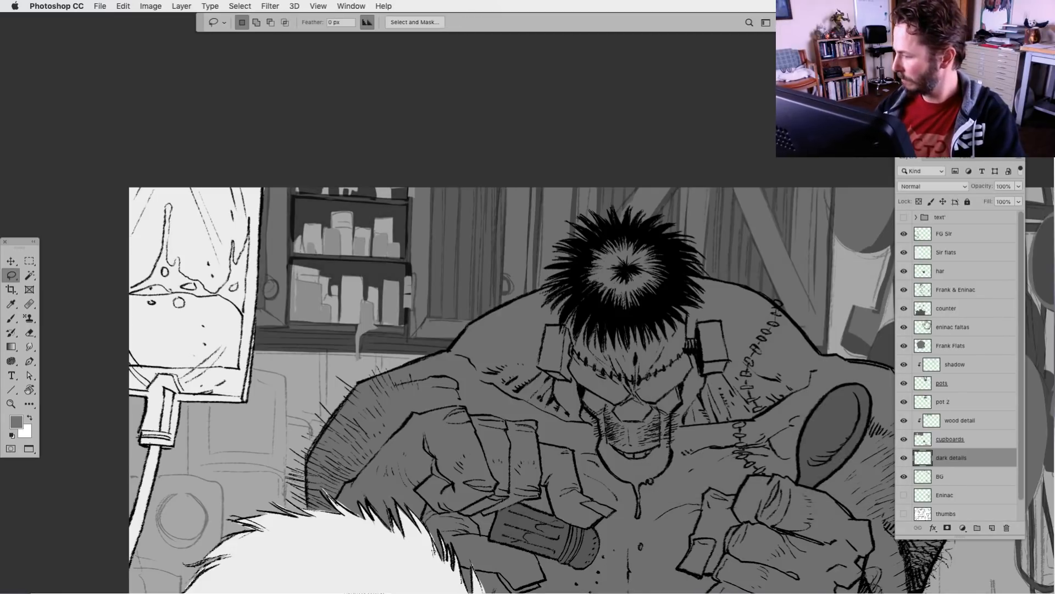
# Change the cupboards layer's blend mode from Multiply to Normal
pyautogui.click(925, 444)
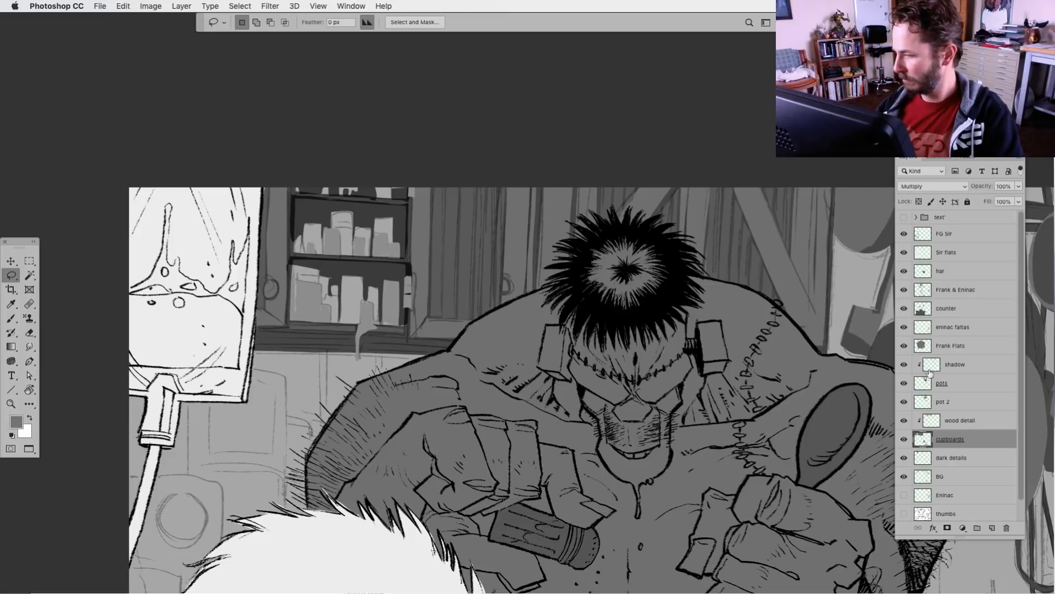
pyautogui.click(954, 187)
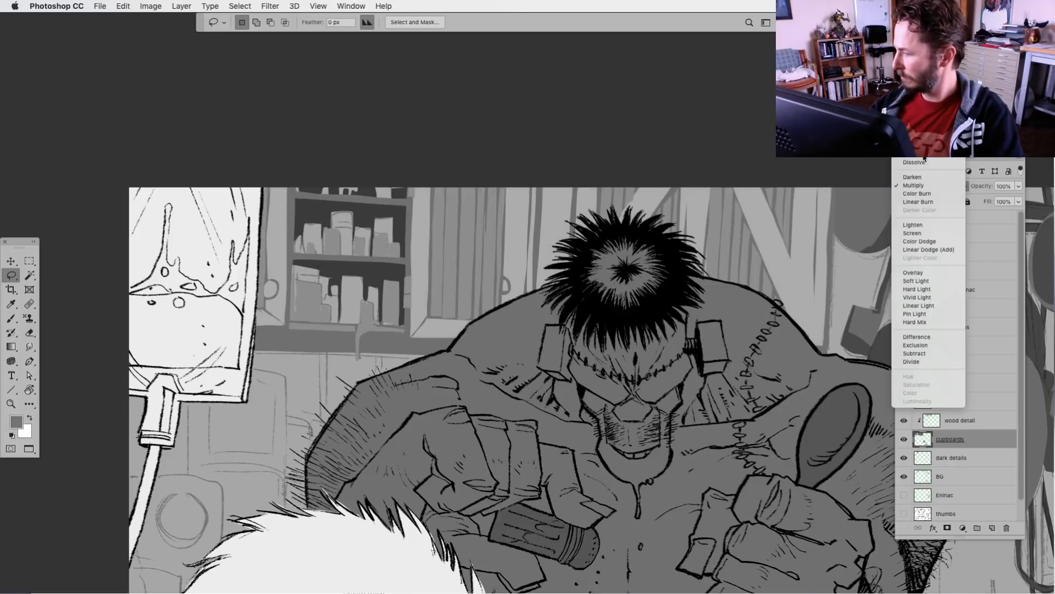
pyautogui.click(934, 172)
pyautogui.press('super+minus')
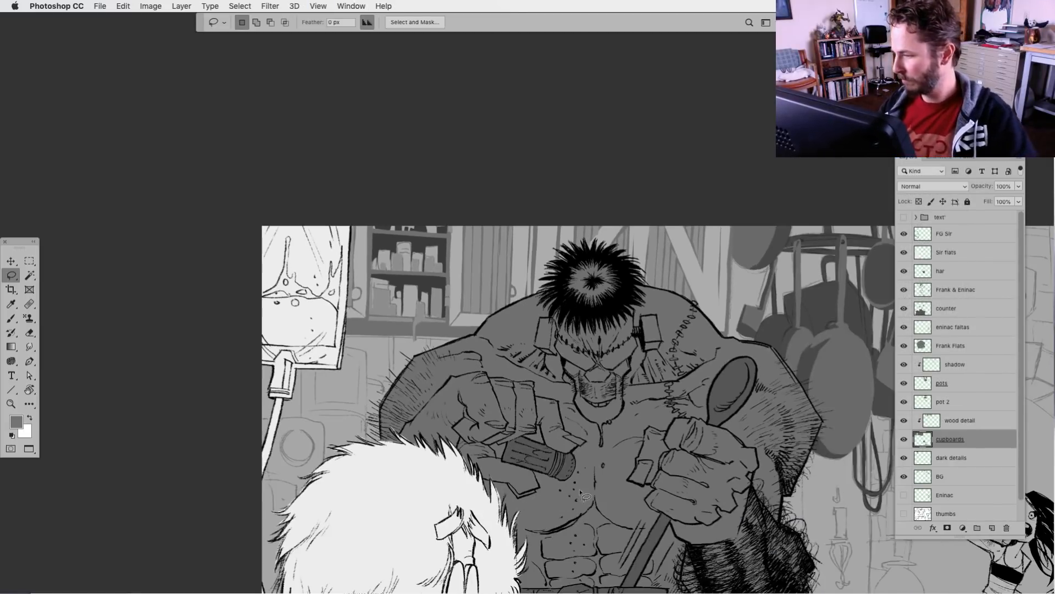
pyautogui.moveTo(592, 501); pyautogui.dragTo(440, 489)
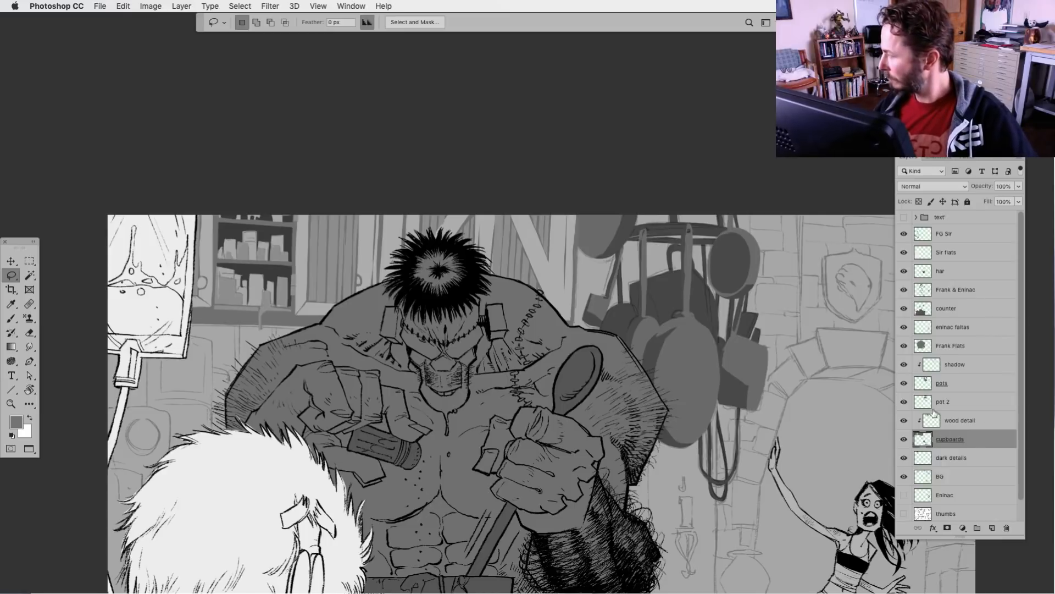
# Darken the cupboards layer with Levels, lowering the white output level to 213
pyautogui.press('super+l')
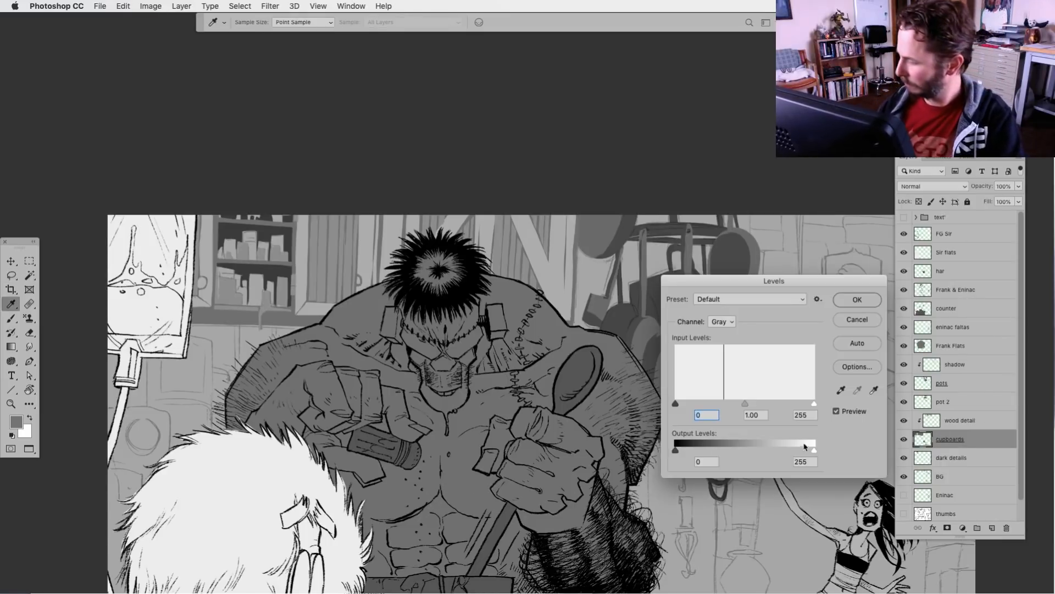
pyautogui.moveTo(814, 450); pyautogui.dragTo(792, 452)
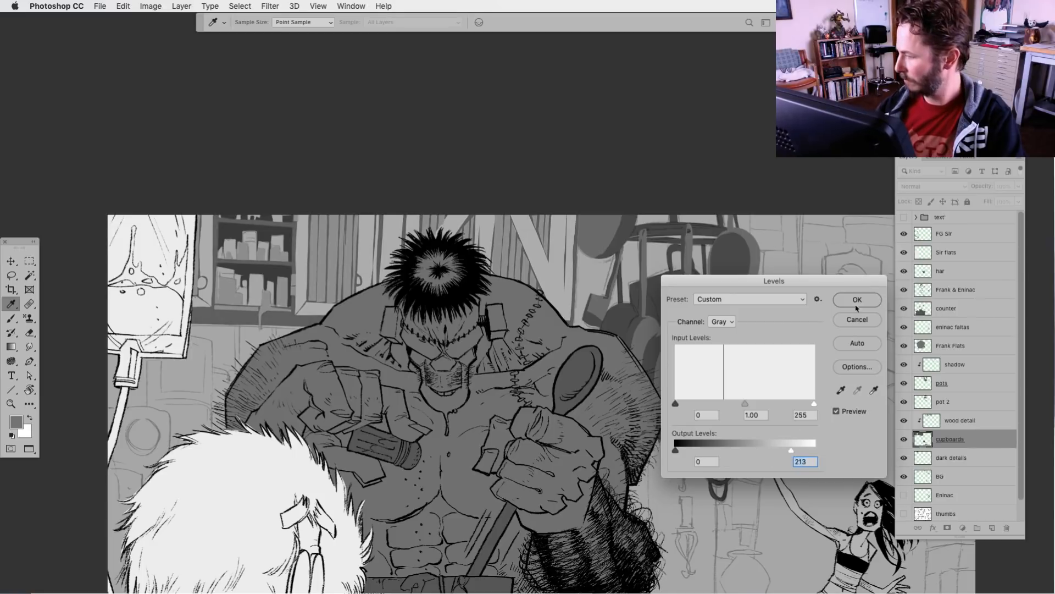
pyautogui.click(857, 300)
# On the wood detail layer, fill the ledge beneath the cupboard with the dark grey sampled from the shelf interior
pyautogui.click(926, 420)
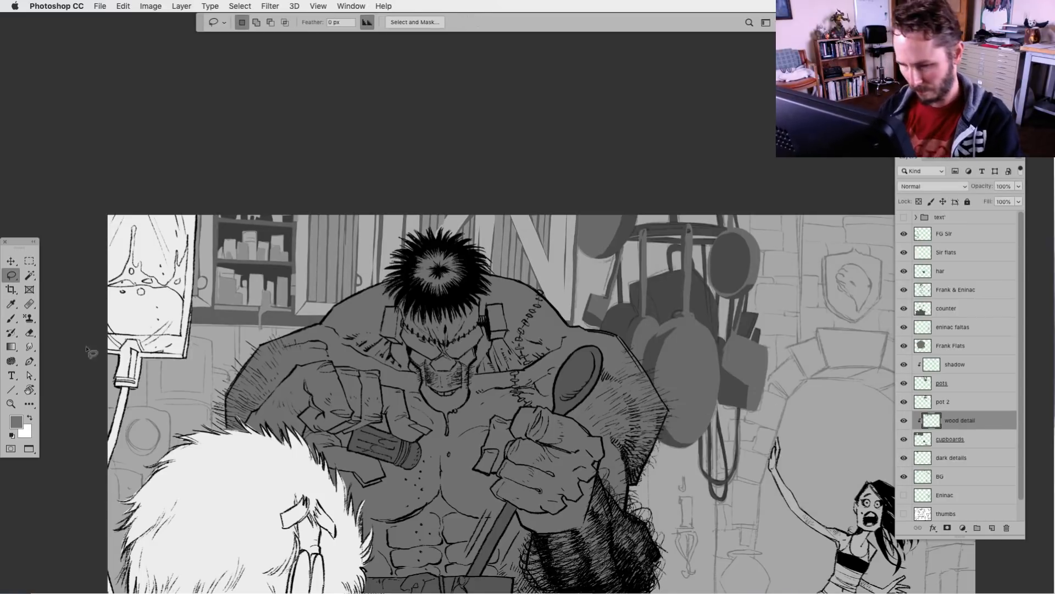
pyautogui.moveTo(205, 313)
pyautogui.mouseDown()
pyautogui.moveTo(173, 329)
pyautogui.moveTo(341, 317)
pyautogui.mouseUp()
pyautogui.hotkey('alt', 'BackSpace')
pyautogui.press('super+d')
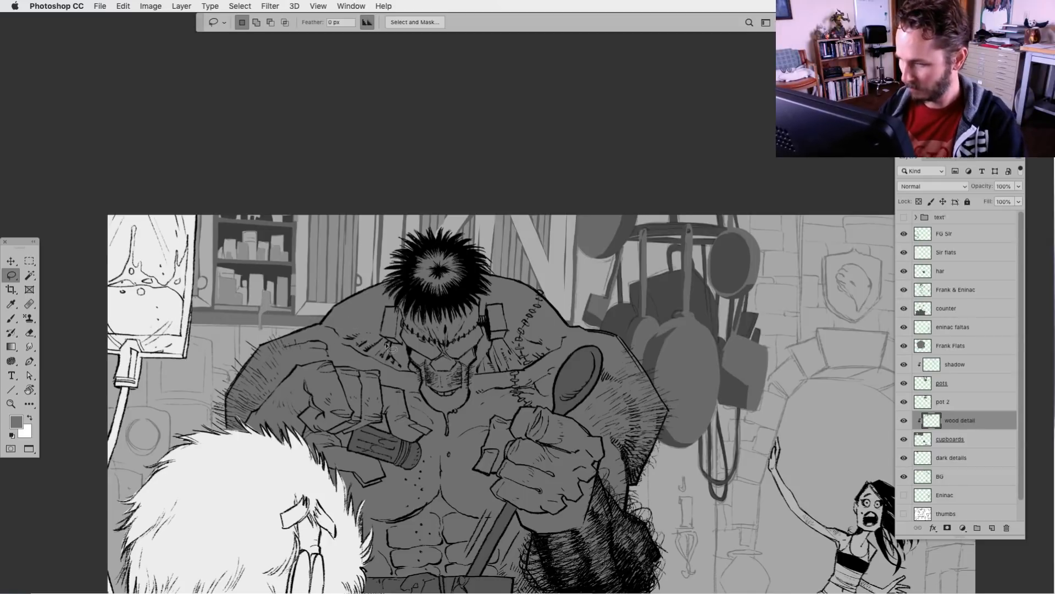
pyautogui.press('super+z')
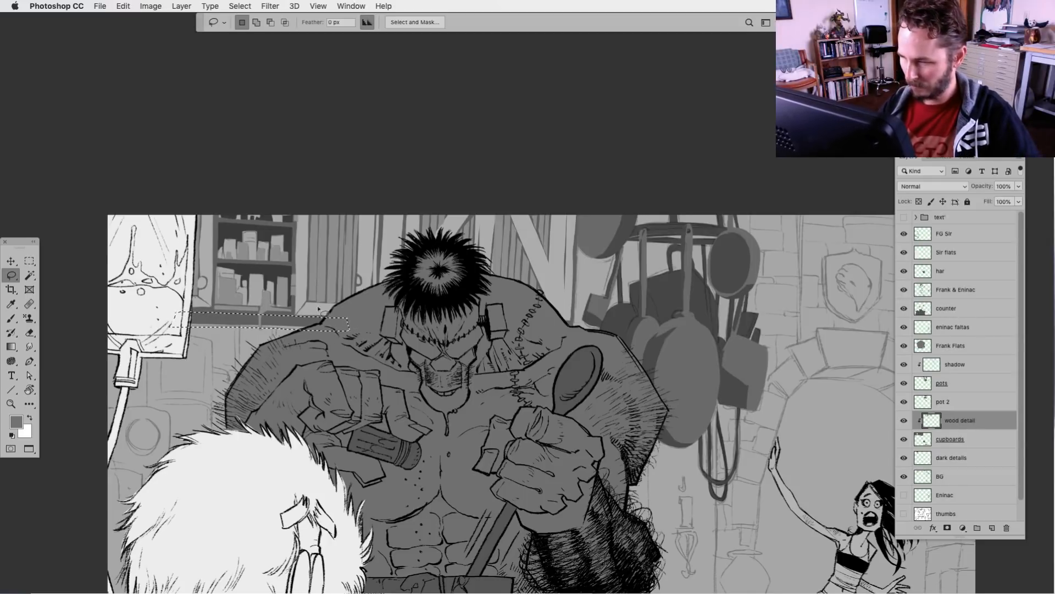
pyautogui.press('b')
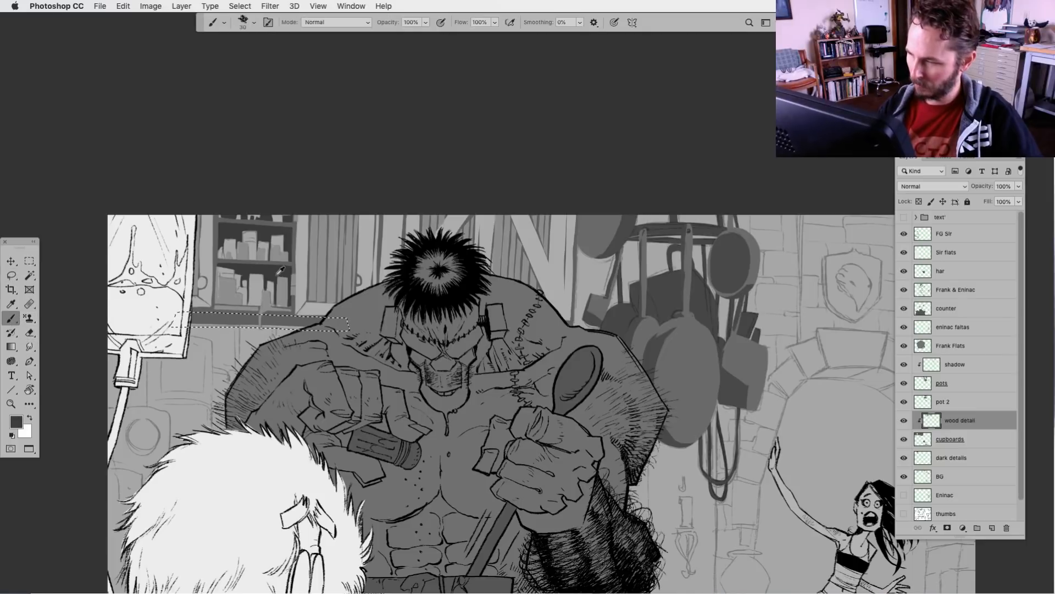
pyautogui.keyDown('alt'); pyautogui.click(269, 270); pyautogui.keyUp('alt')
pyautogui.hotkey('alt', 'BackSpace')
pyautogui.press('l')
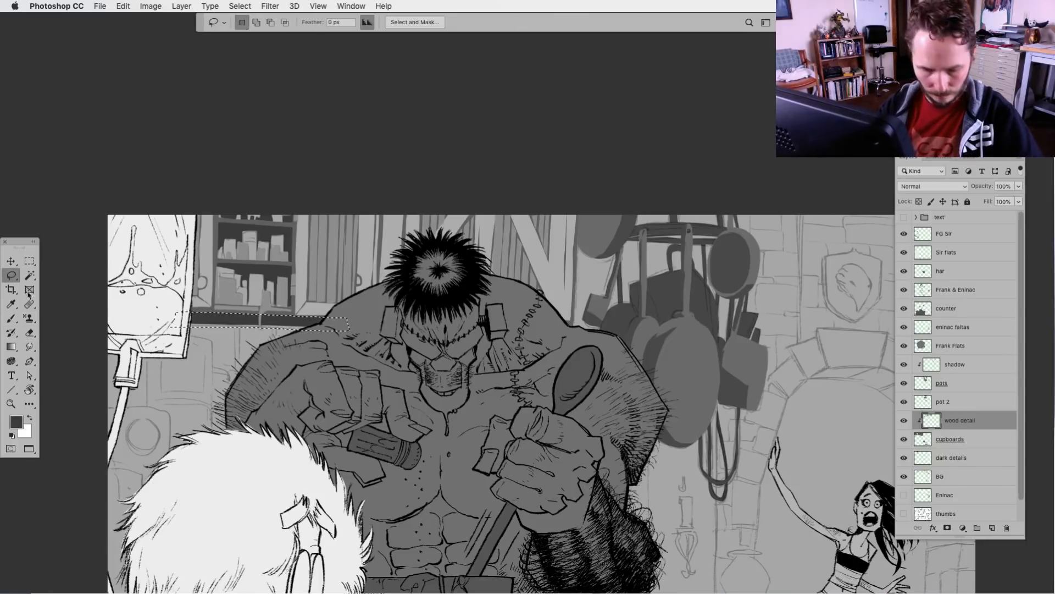
pyautogui.press('super+d')
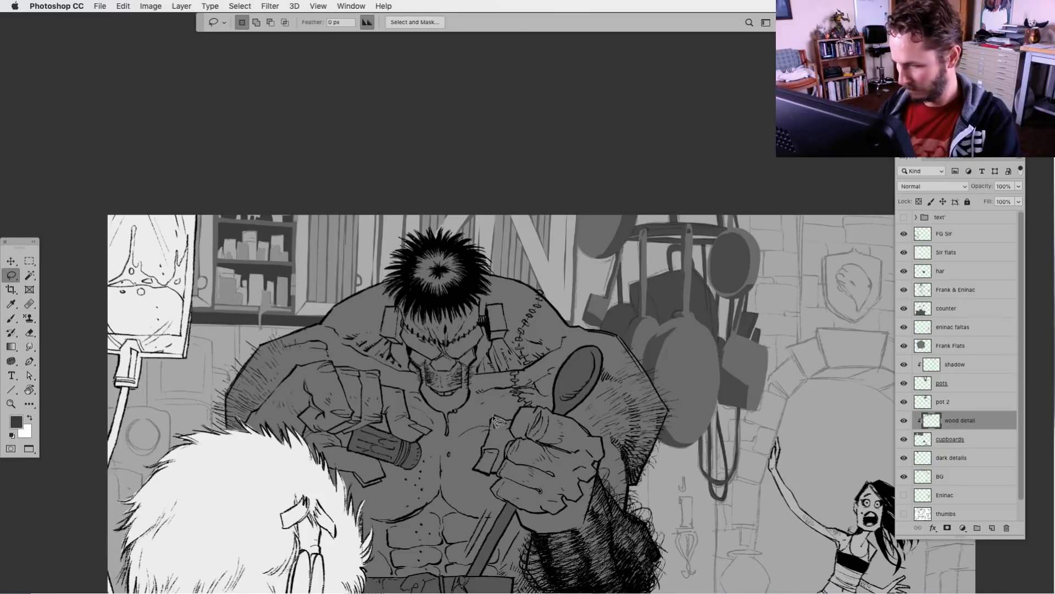
# Fill a lassoed strip at the cupboard's edge beside the hanging pots with the dark grey, and hide the panels to view the whole illustration
pyautogui.press('super+minus')
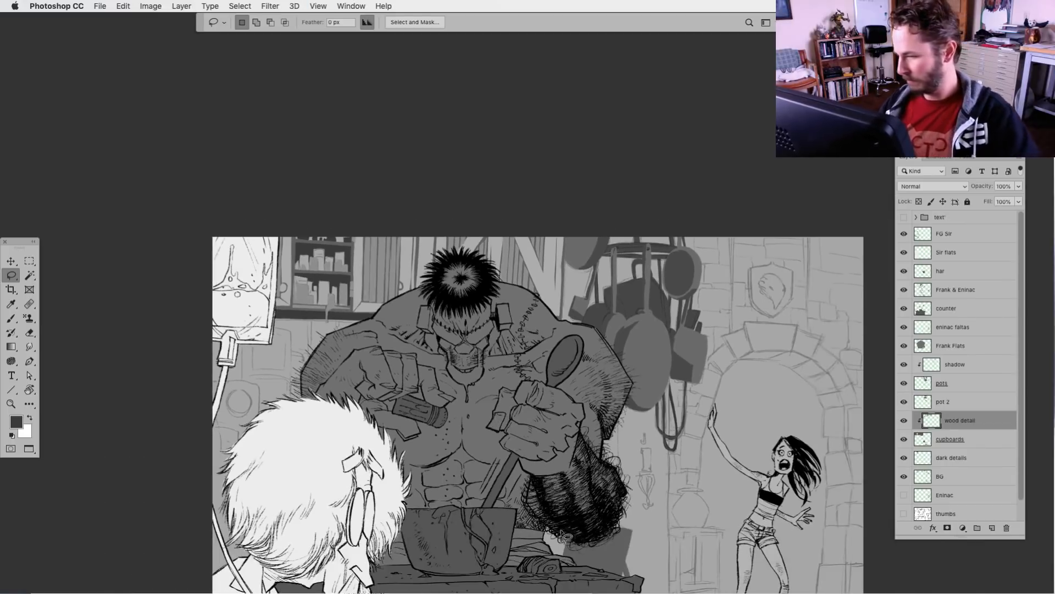
pyautogui.moveTo(572, 552); pyautogui.dragTo(515, 453)
pyautogui.scroll(-3, 515, 453)
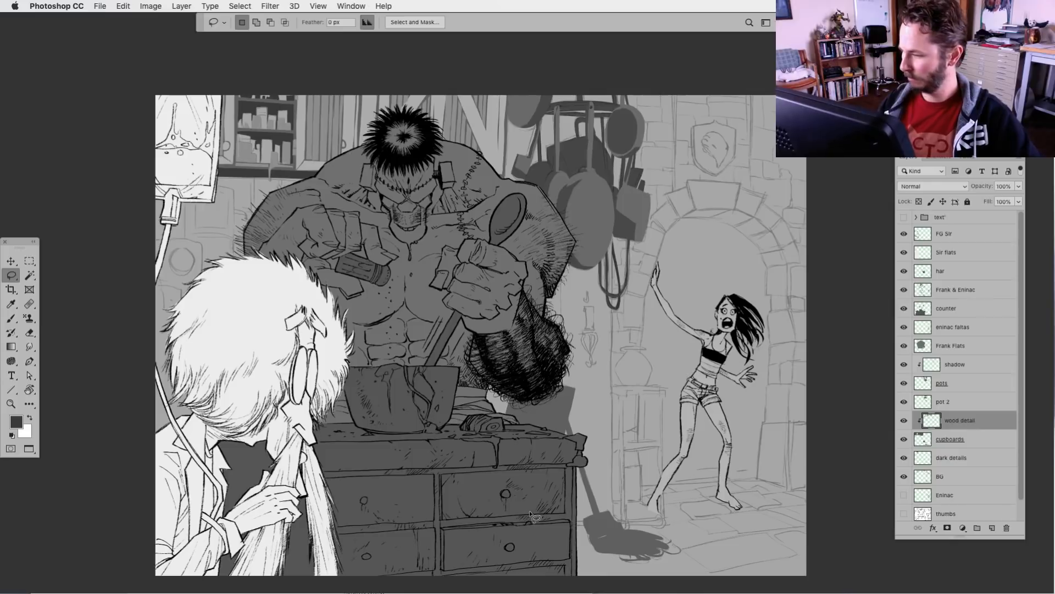
pyautogui.scroll(-1, 532, 516)
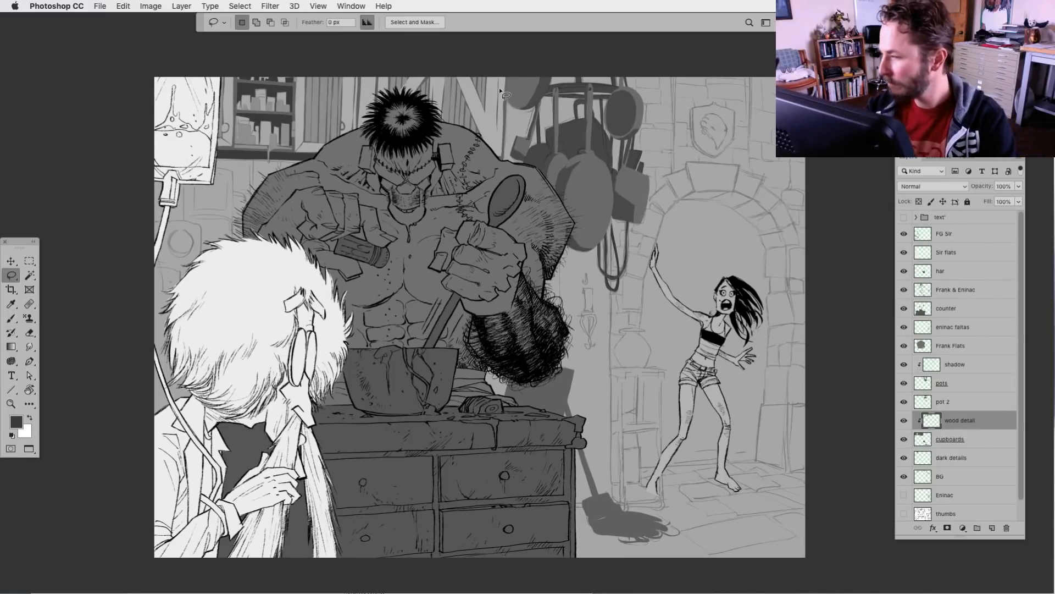
pyautogui.moveTo(499, 75)
pyautogui.mouseDown()
pyautogui.moveTo(496, 163)
pyautogui.moveTo(508, 69)
pyautogui.mouseUp()
pyautogui.hotkey('alt', 'BackSpace')
pyautogui.press('super+d')
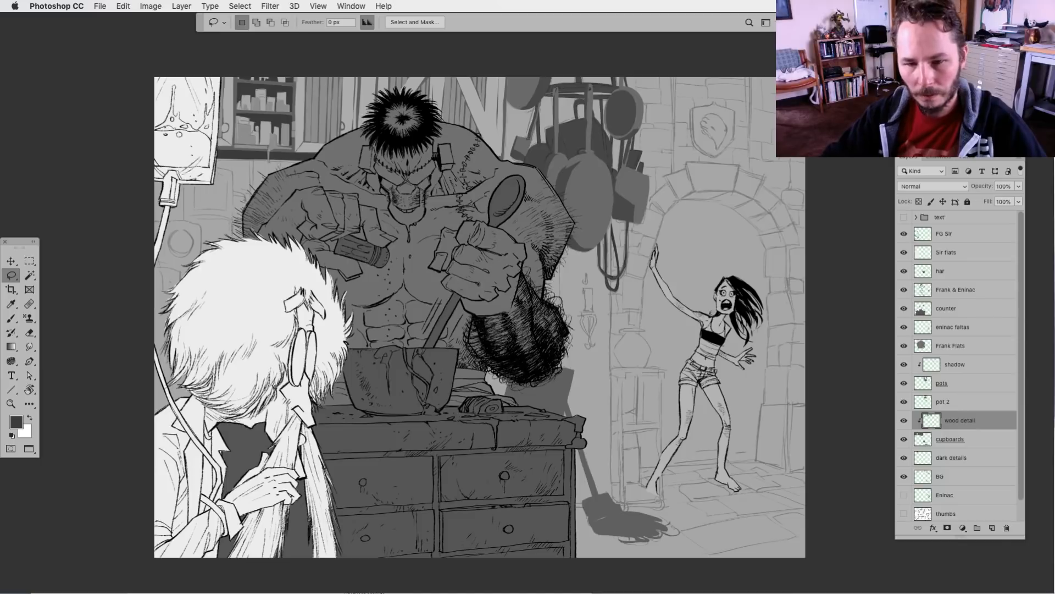
pyautogui.press('Tab')
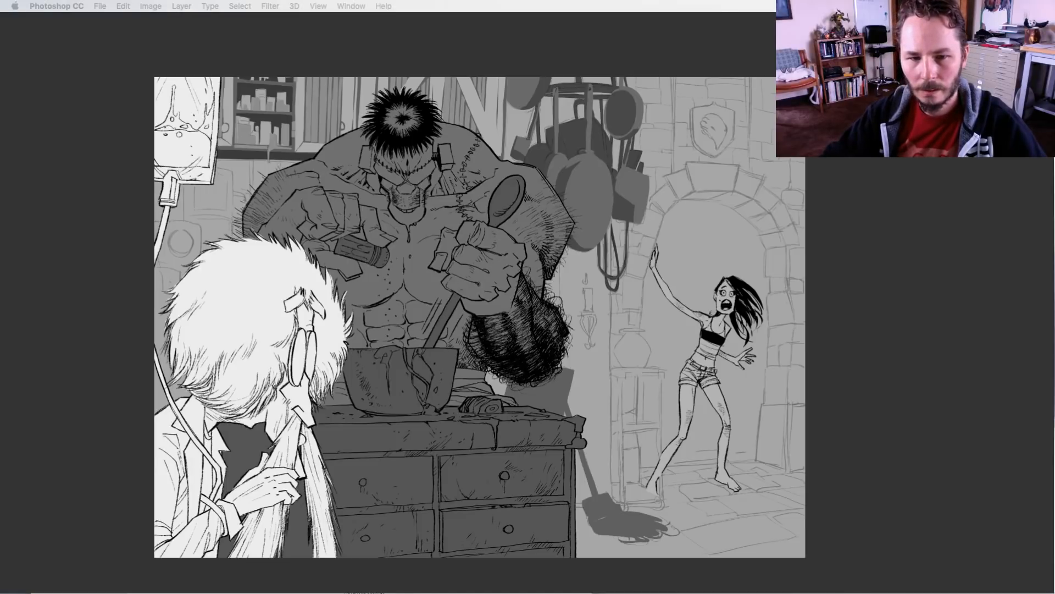
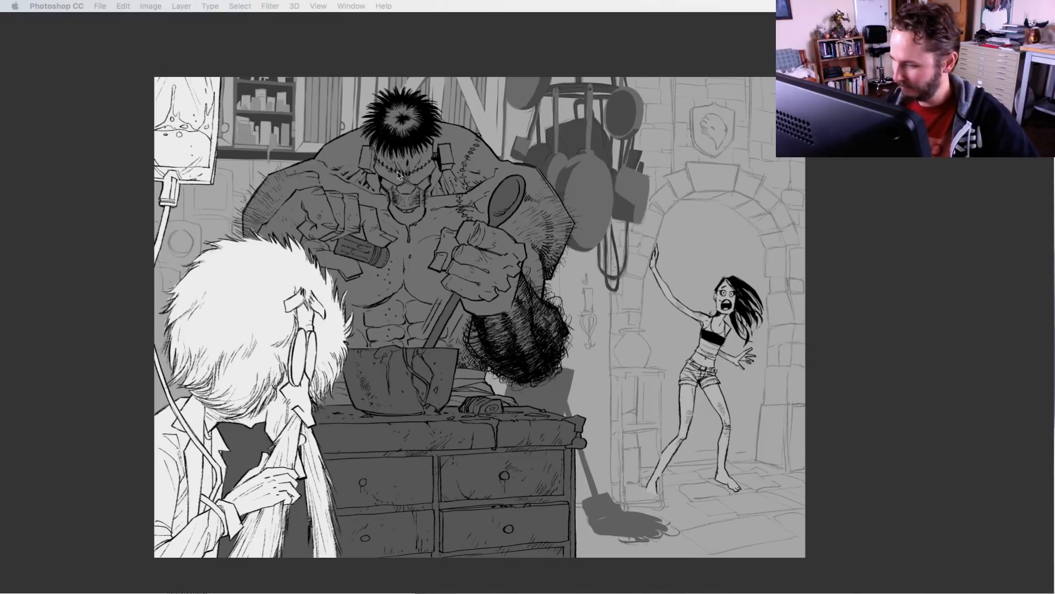
# Restore the panels, compare the image with and without the wood detail layer, and examine the kitchen background values
pyautogui.press('Tab')
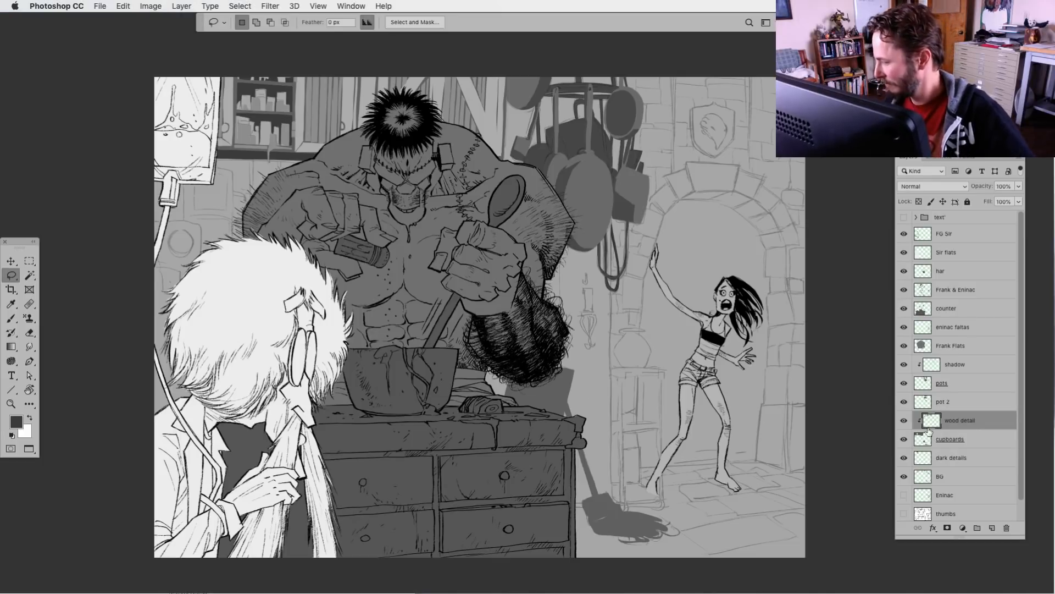
pyautogui.click(904, 421)
pyautogui.click(903, 421)
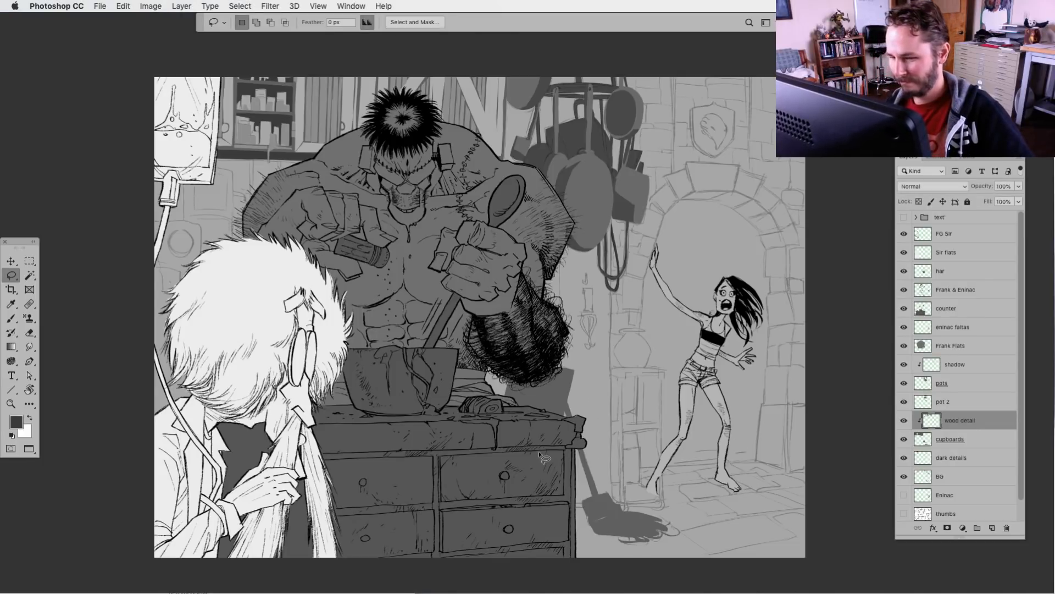
pyautogui.scroll(-2, 538, 450)
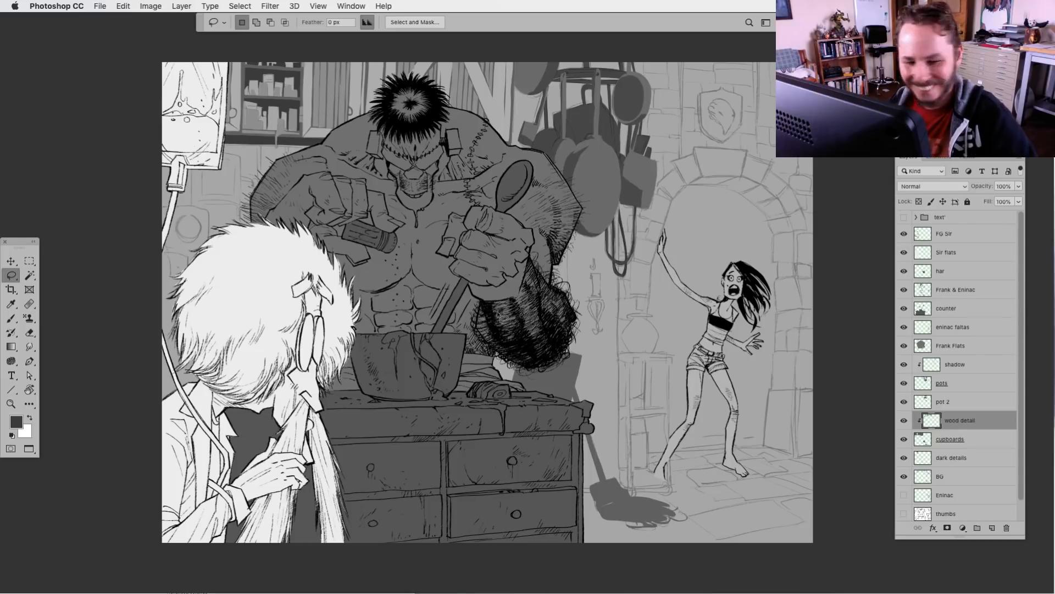
pyautogui.moveTo(508, 428); pyautogui.dragTo(497, 446)
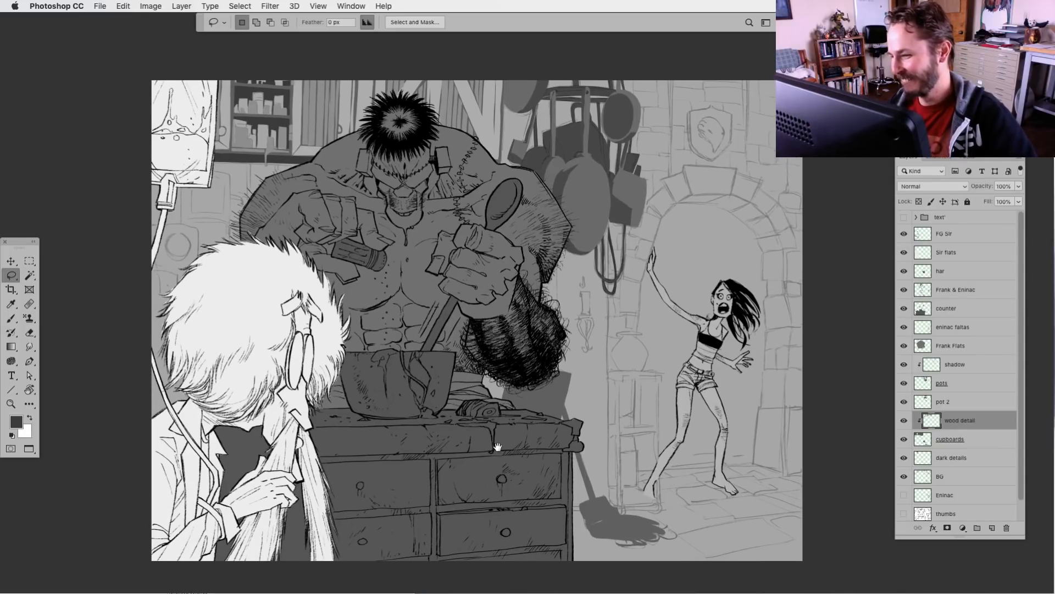
pyautogui.press('super+equal')
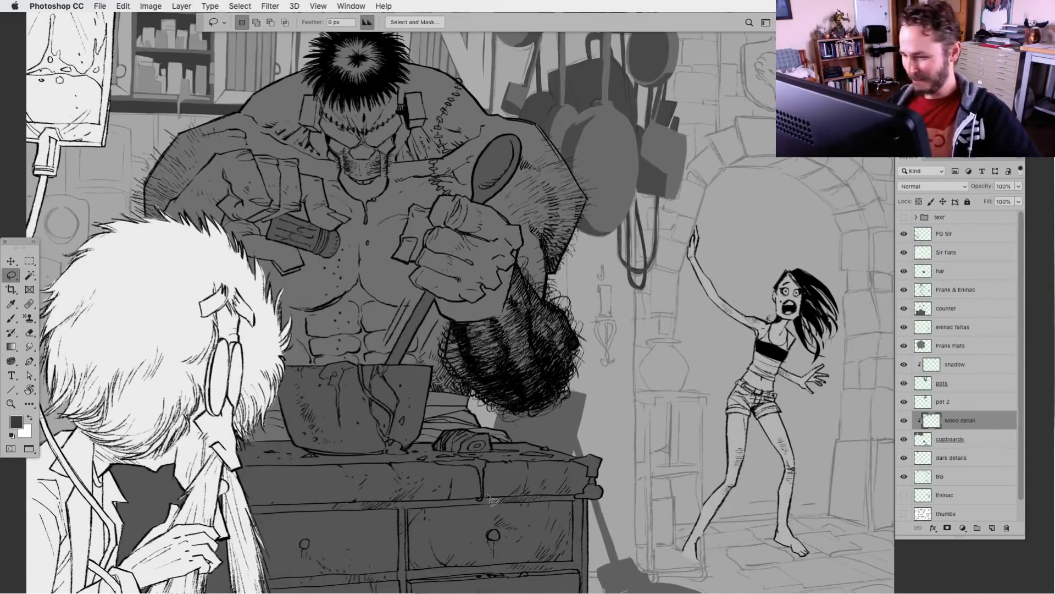
pyautogui.moveTo(508, 504); pyautogui.dragTo(599, 516)
pyautogui.moveTo(526, 430); pyautogui.dragTo(525, 521)
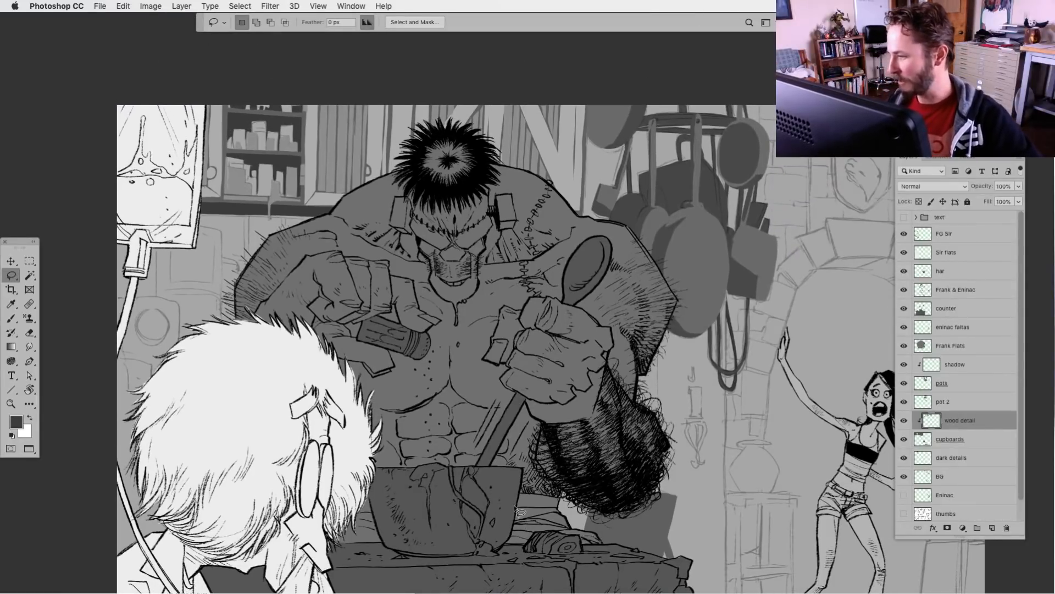
pyautogui.moveTo(467, 487); pyautogui.dragTo(476, 427)
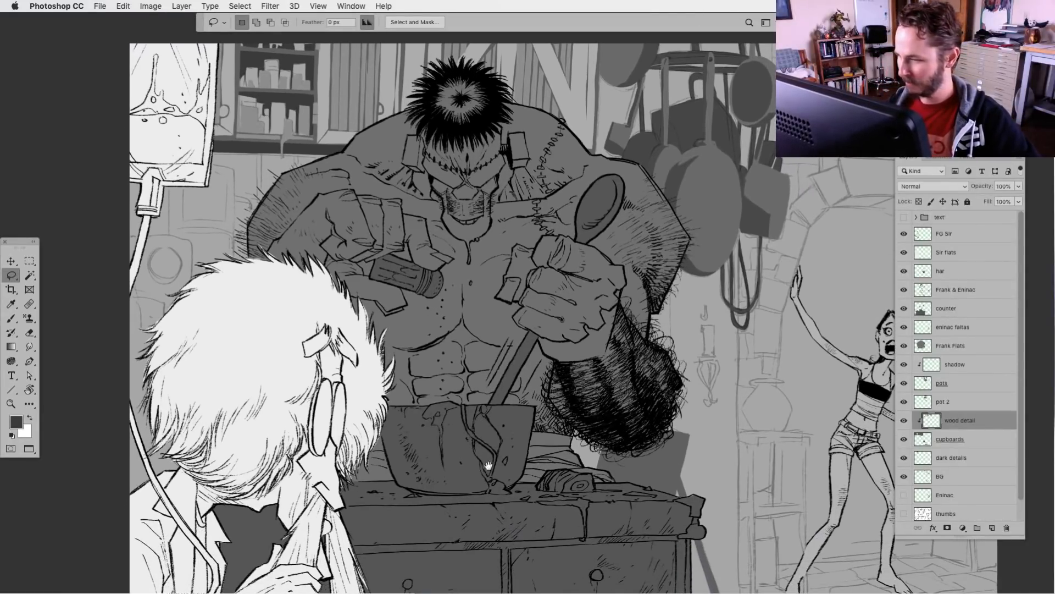
pyautogui.moveTo(518, 501)
pyautogui.mouseDown()
pyautogui.moveTo(512, 479)
pyautogui.moveTo(500, 505)
pyautogui.mouseUp()
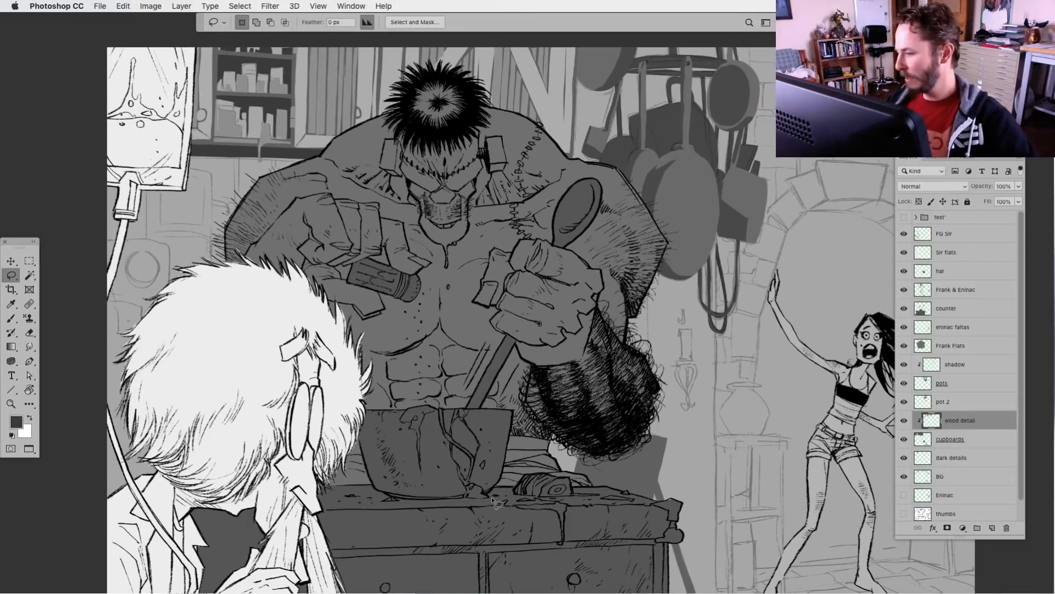
pyautogui.moveTo(555, 506); pyautogui.dragTo(646, 503)
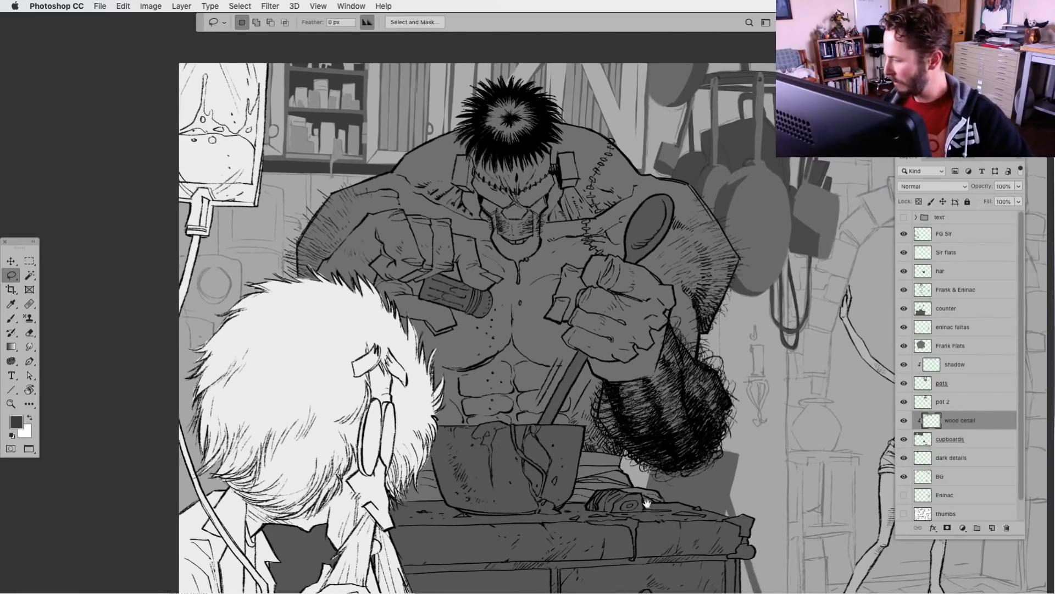
# On the pots layer, fill a lassoed square on the wall object beneath the drip bag with the dark grey
pyautogui.click(903, 439)
pyautogui.click(904, 439)
pyautogui.click(925, 439)
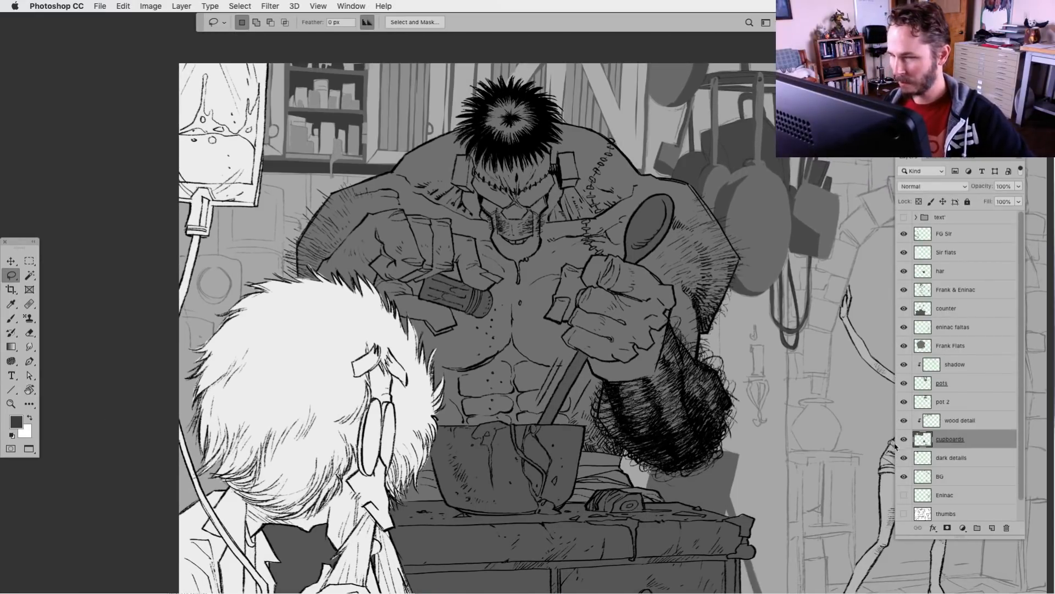
pyautogui.click(904, 383)
pyautogui.click(904, 383)
pyautogui.click(926, 382)
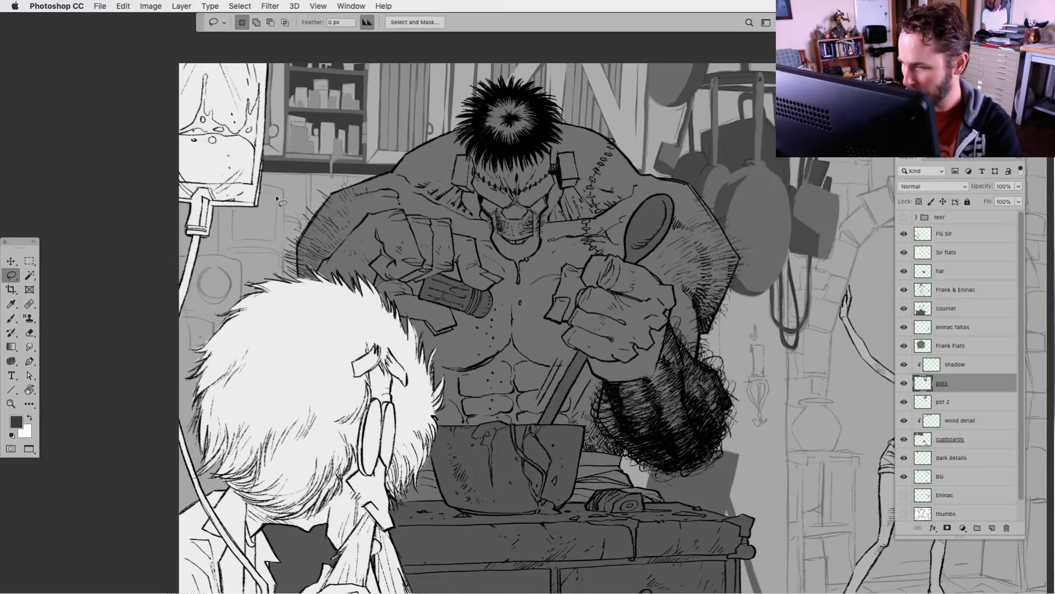
pyautogui.moveTo(277, 198)
pyautogui.mouseDown()
pyautogui.moveTo(235, 199)
pyautogui.moveTo(234, 242)
pyautogui.moveTo(280, 246)
pyautogui.moveTo(281, 236)
pyautogui.mouseUp()
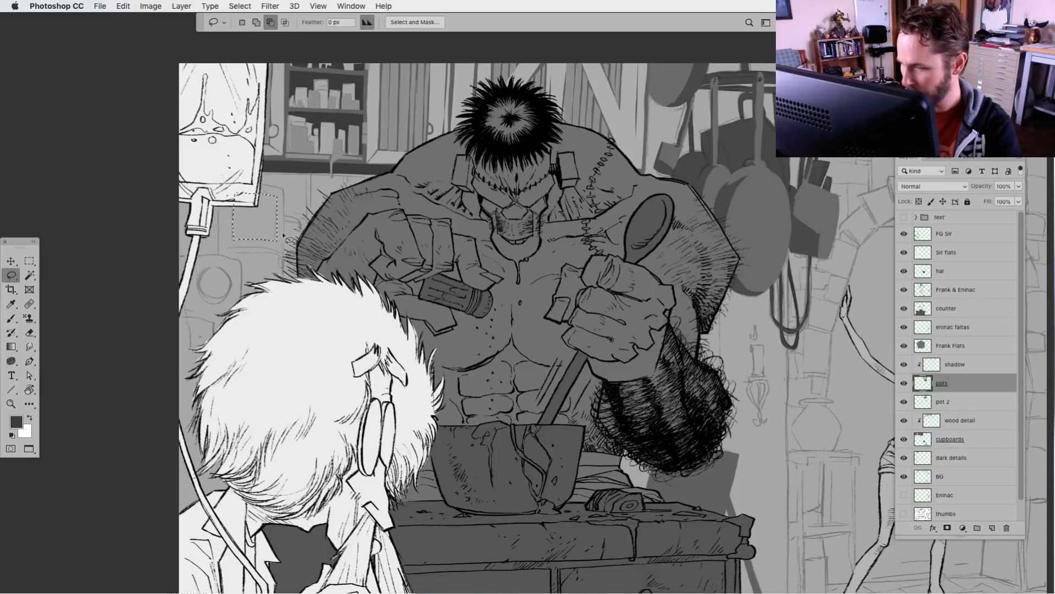
pyautogui.hotkey('alt', 'BackSpace')
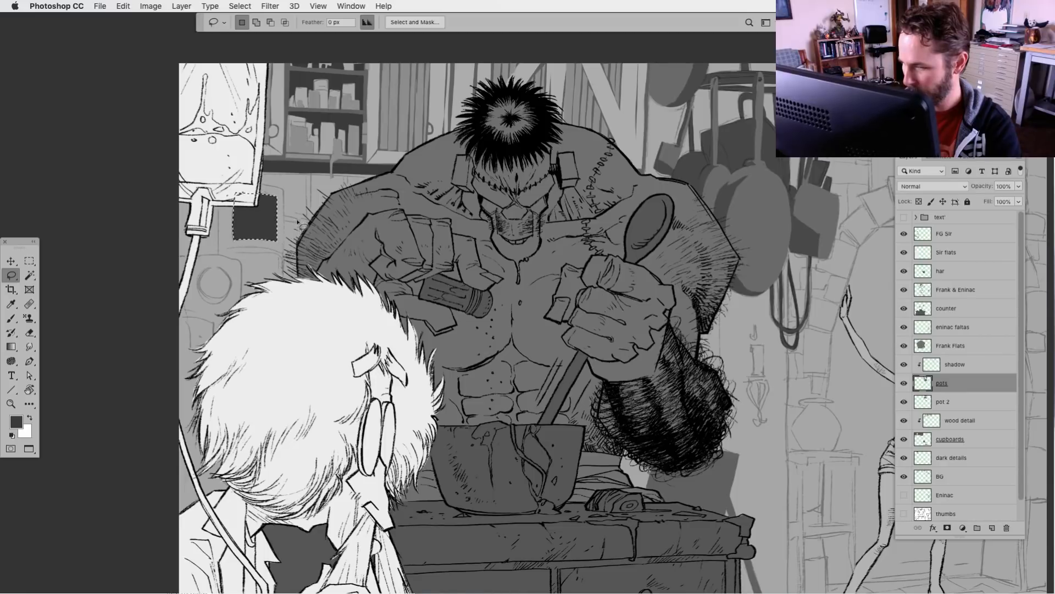
# Fill lassoed hanging shapes on the wall beside the monster's shoulder with the dark grey foreground colour and clear the selection
pyautogui.moveTo(298, 222)
pyautogui.mouseDown()
pyautogui.moveTo(288, 287)
pyautogui.moveTo(326, 266)
pyautogui.moveTo(330, 222)
pyautogui.moveTo(313, 223)
pyautogui.moveTo(309, 171)
pyautogui.moveTo(306, 223)
pyautogui.mouseUp()
pyautogui.press('super+BackSpace')
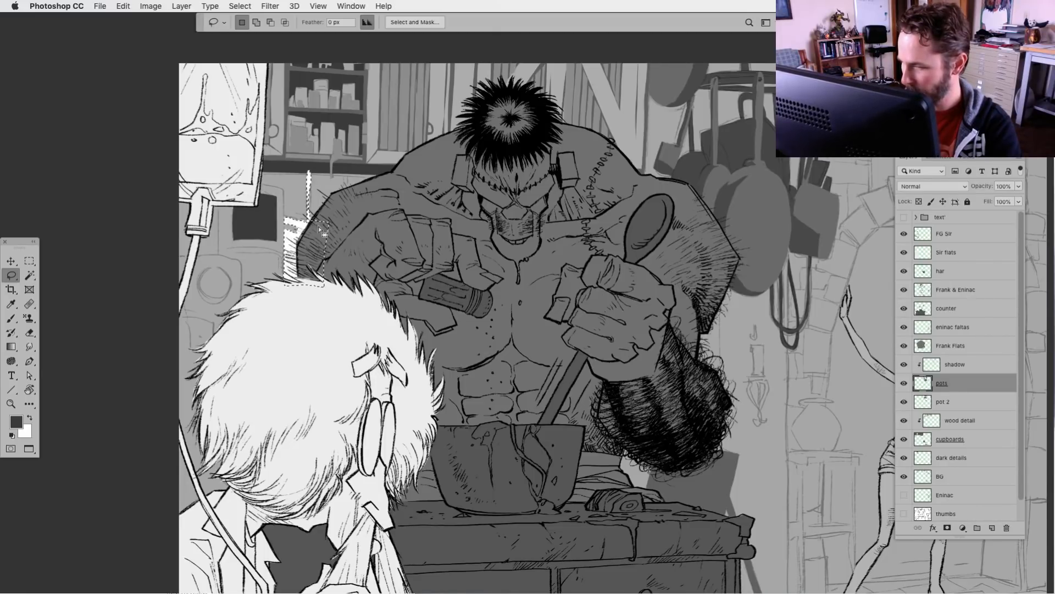
pyautogui.press('super+d')
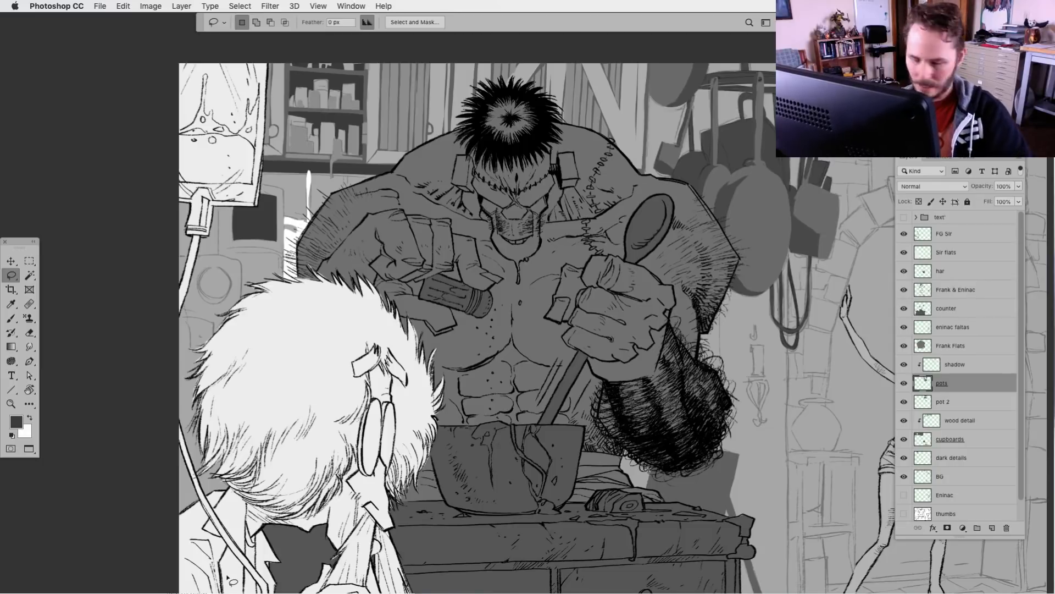
pyautogui.press('super+z')
pyautogui.press('super+z')
pyautogui.press('super+BackSpace')
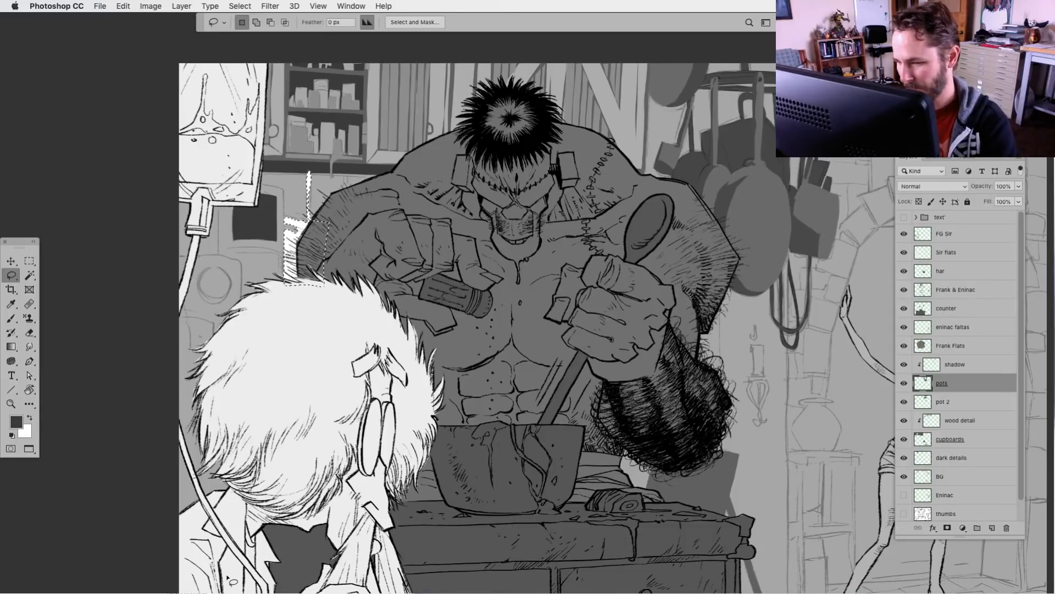
pyautogui.press('super+z')
pyautogui.hotkey('alt', 'BackSpace')
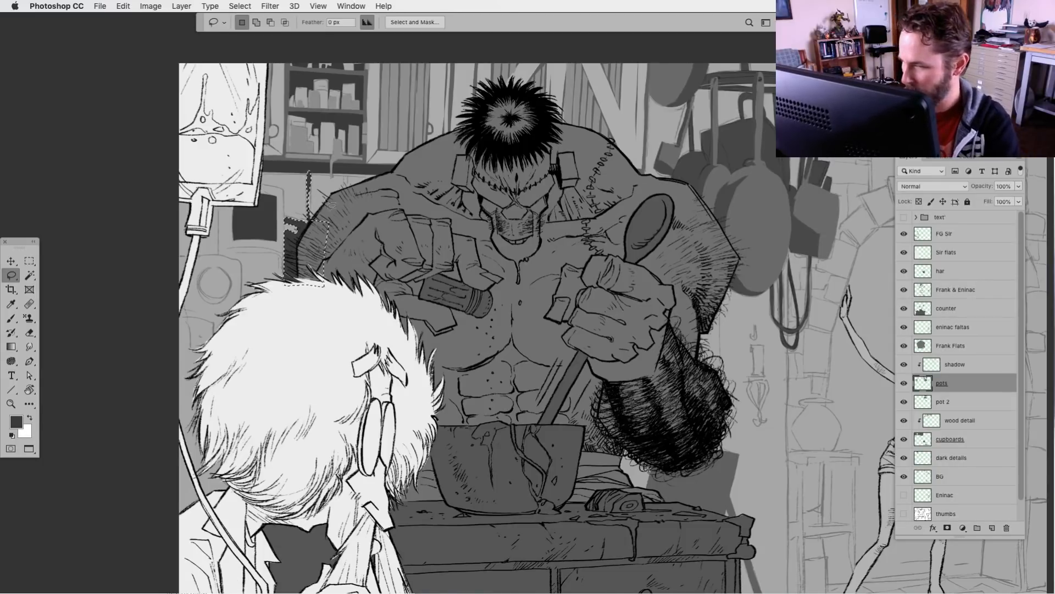
pyautogui.press('super+d')
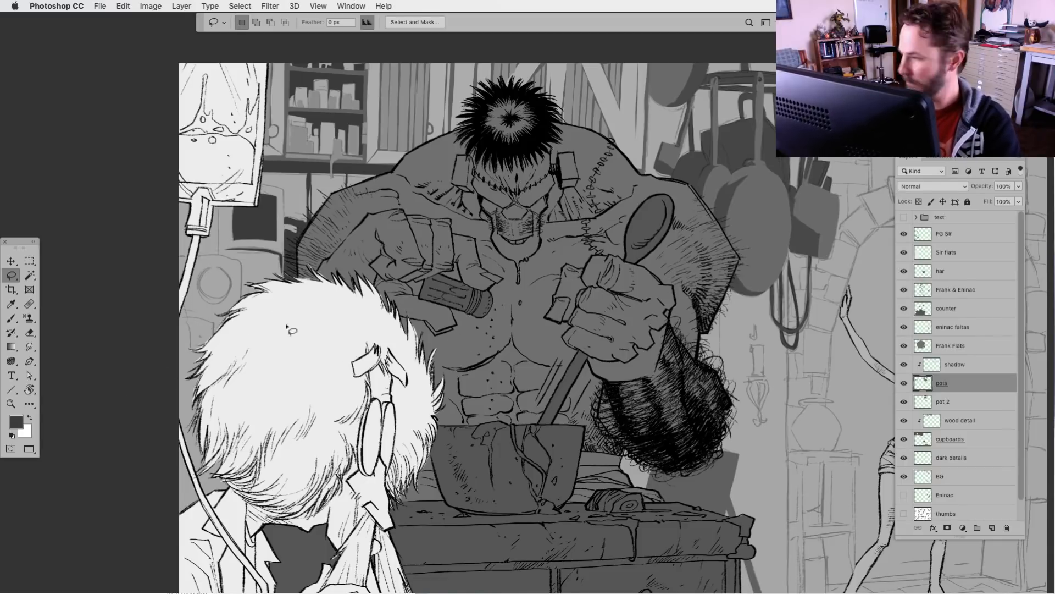
# Choose a lighter grey foreground, lasso around the dark square beneath the drip bag, lighten it with Levels, and deselect
pyautogui.click(967, 105)
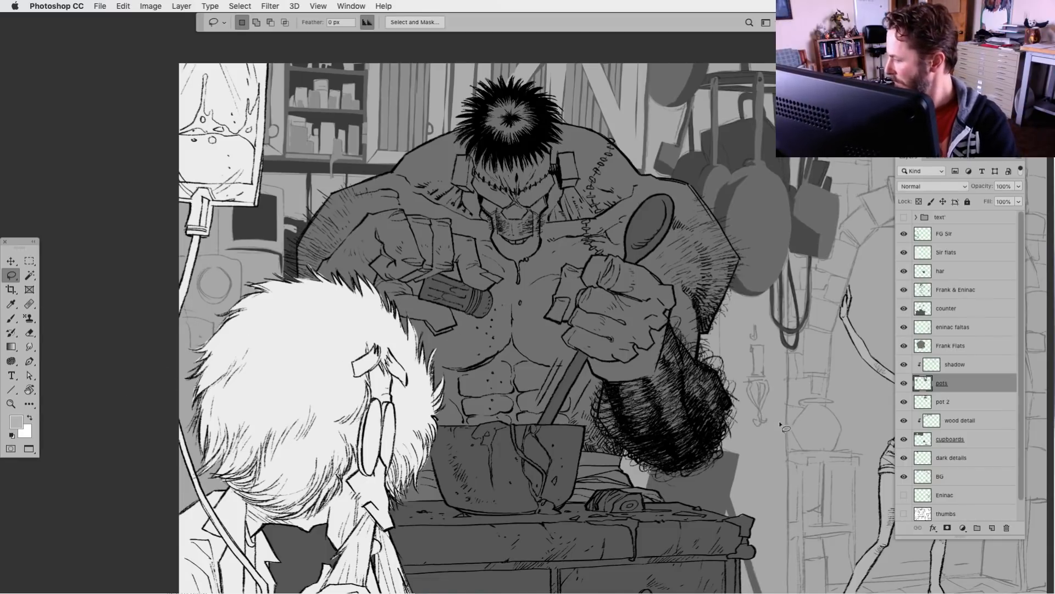
pyautogui.moveTo(270, 193)
pyautogui.mouseDown()
pyautogui.moveTo(227, 225)
pyautogui.moveTo(241, 244)
pyautogui.moveTo(280, 246)
pyautogui.moveTo(282, 206)
pyautogui.mouseUp()
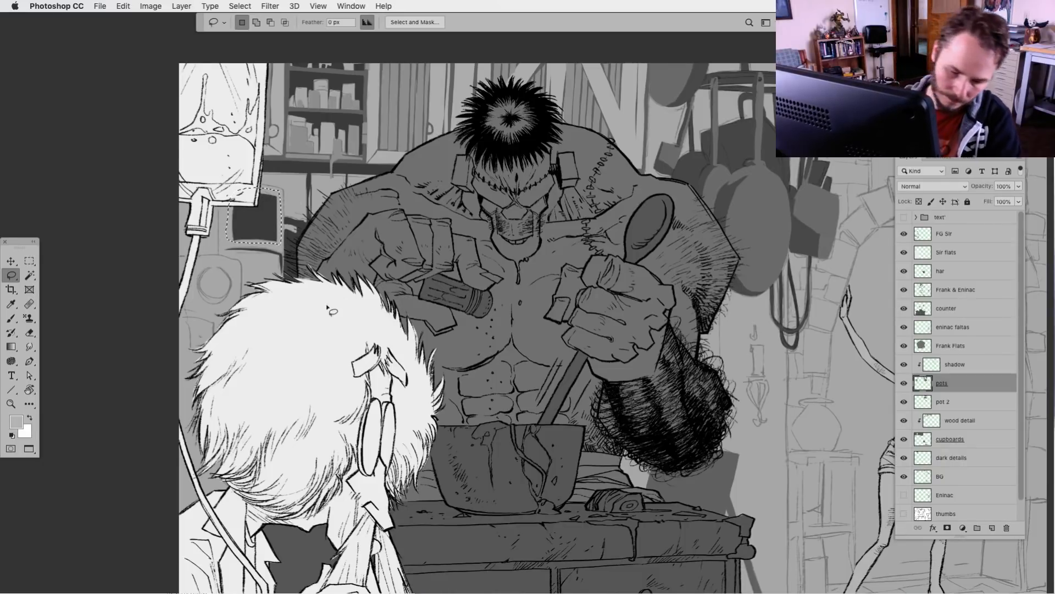
pyautogui.hotkey('ctrl', 'l')
pyautogui.moveTo(676, 449); pyautogui.dragTo(709, 449)
pyautogui.click(858, 300)
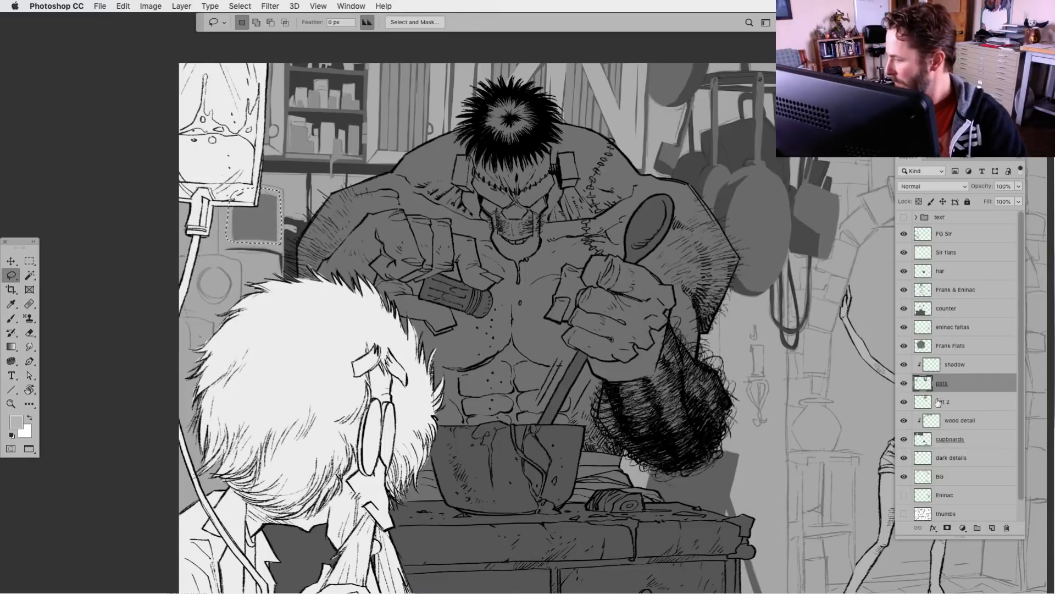
pyautogui.hotkey('ctrl', 'd')
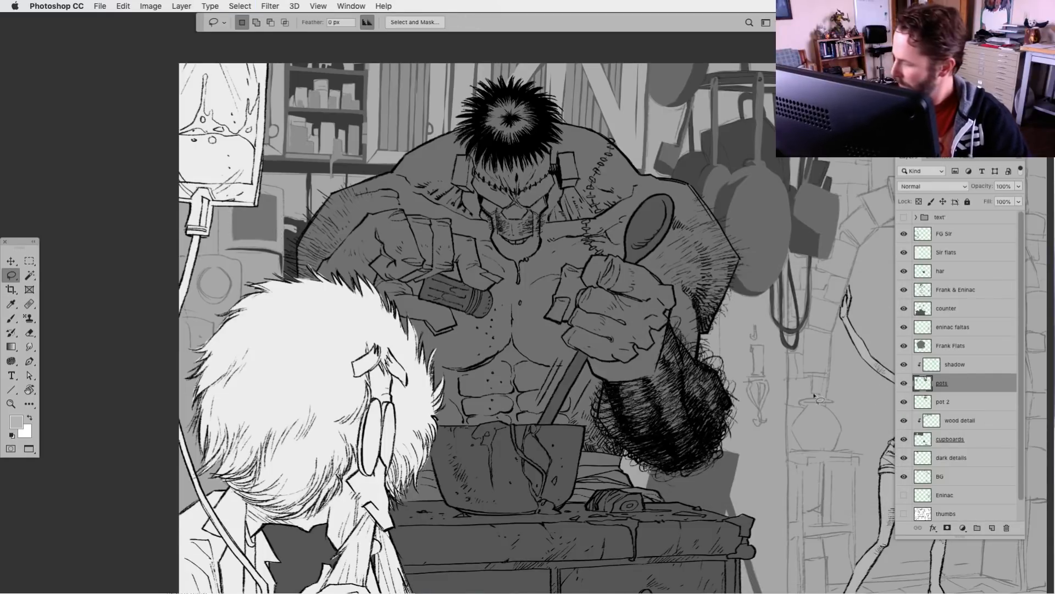
# On the pot 2 layer, fill the wall object beneath the drip bag, the round dial and the lower block with grey #909090
pyautogui.click(930, 402)
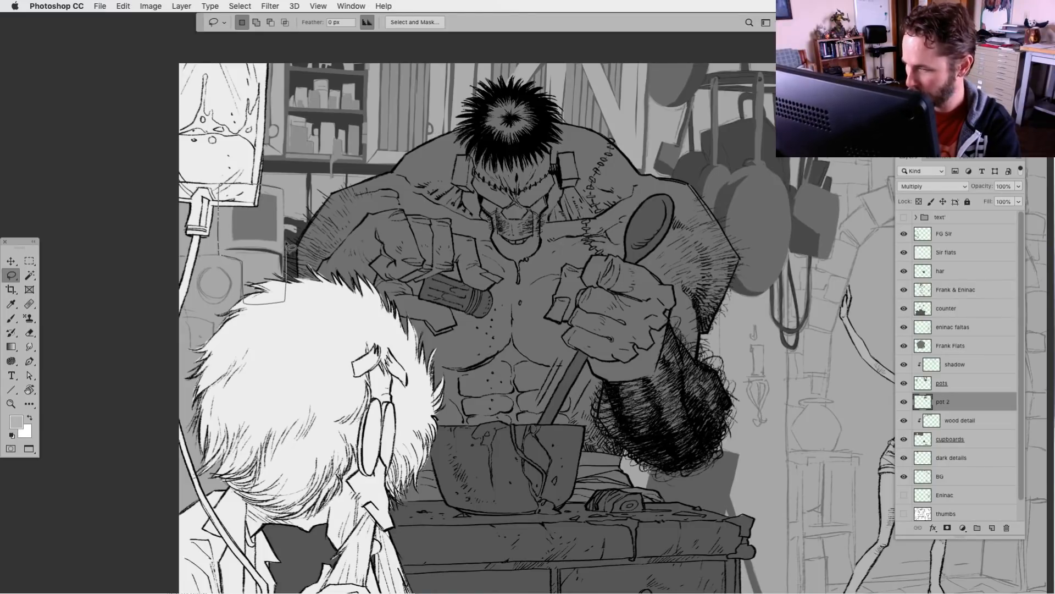
pyautogui.moveTo(288, 192); pyautogui.dragTo(285, 188)
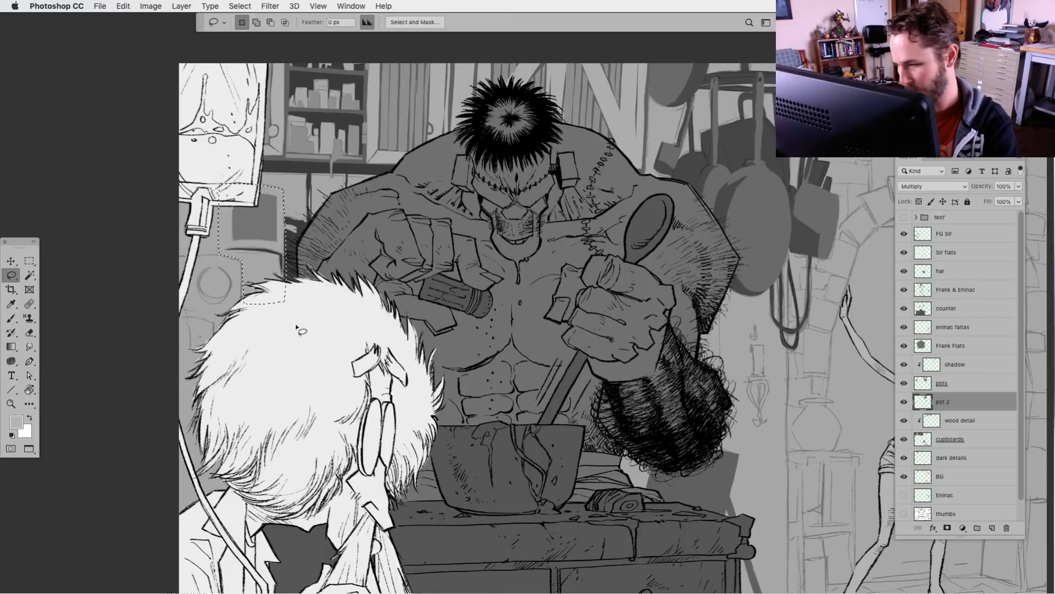
pyautogui.hotkey('alt', 'BackSpace')
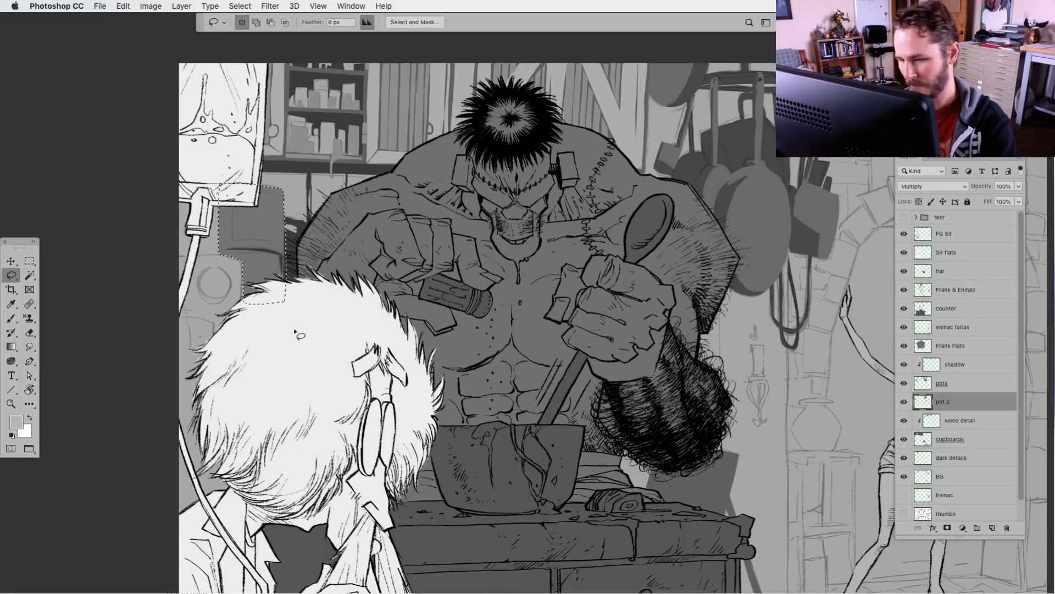
pyautogui.press('super+z')
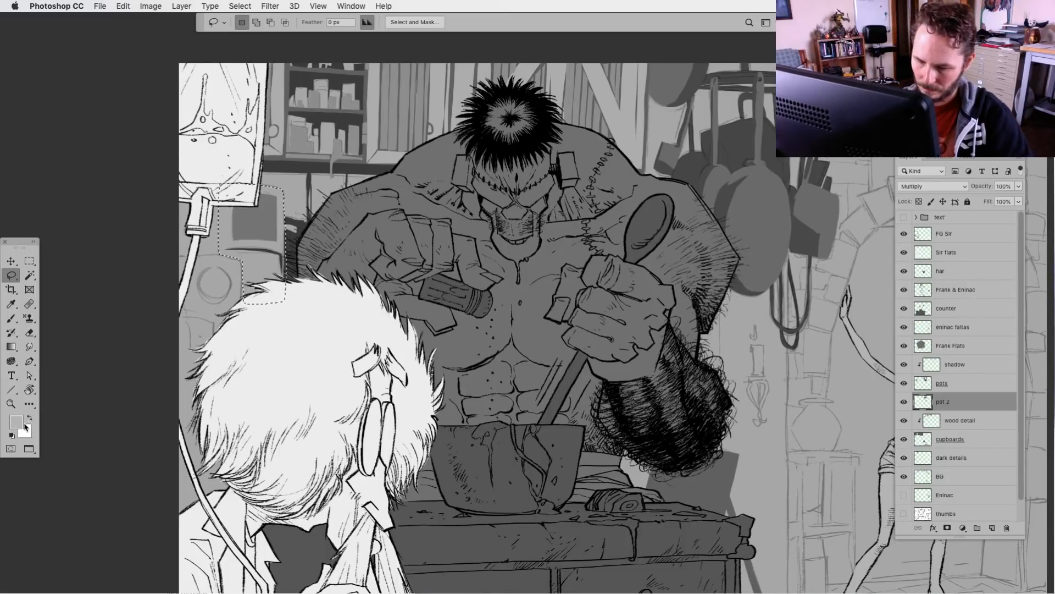
pyautogui.click(17, 422)
pyautogui.write('60')
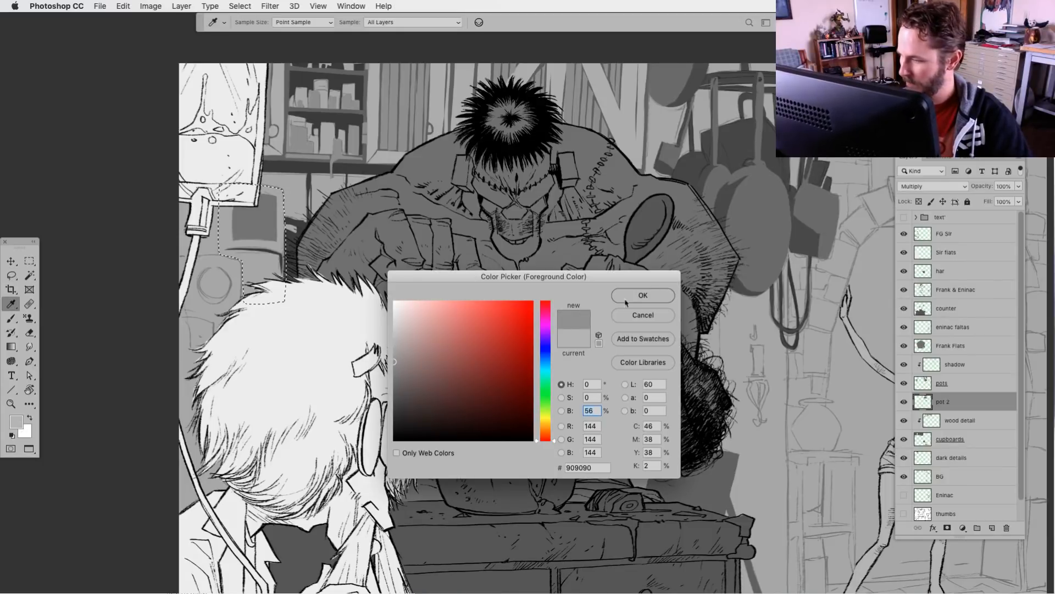
pyautogui.click(638, 299)
pyautogui.hotkey('alt', 'BackSpace')
pyautogui.press('super+d')
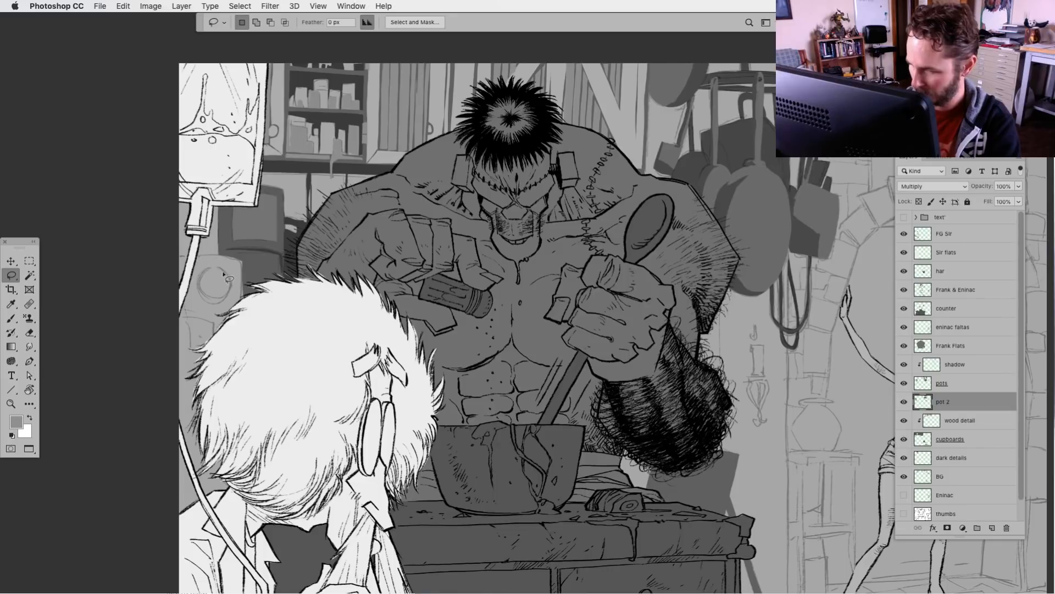
pyautogui.hotkey('alt', 'BackSpace')
pyautogui.press('super+d')
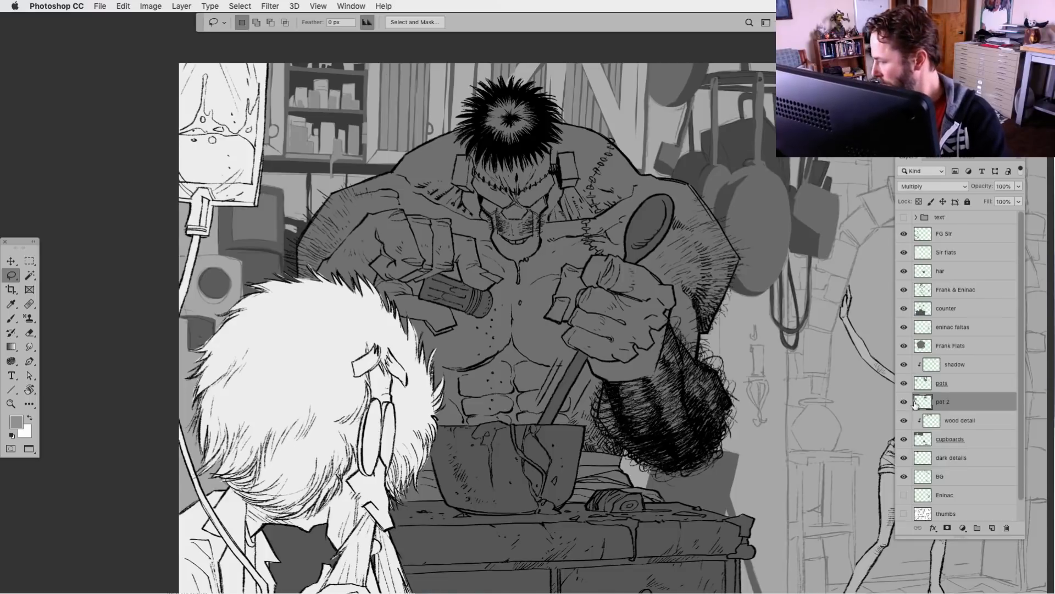
# On the pots layer, choose a darker grey and fill lassoed areas around the round dial above the scientist's hair
pyautogui.click(904, 383)
pyautogui.click(904, 383)
pyautogui.click(921, 384)
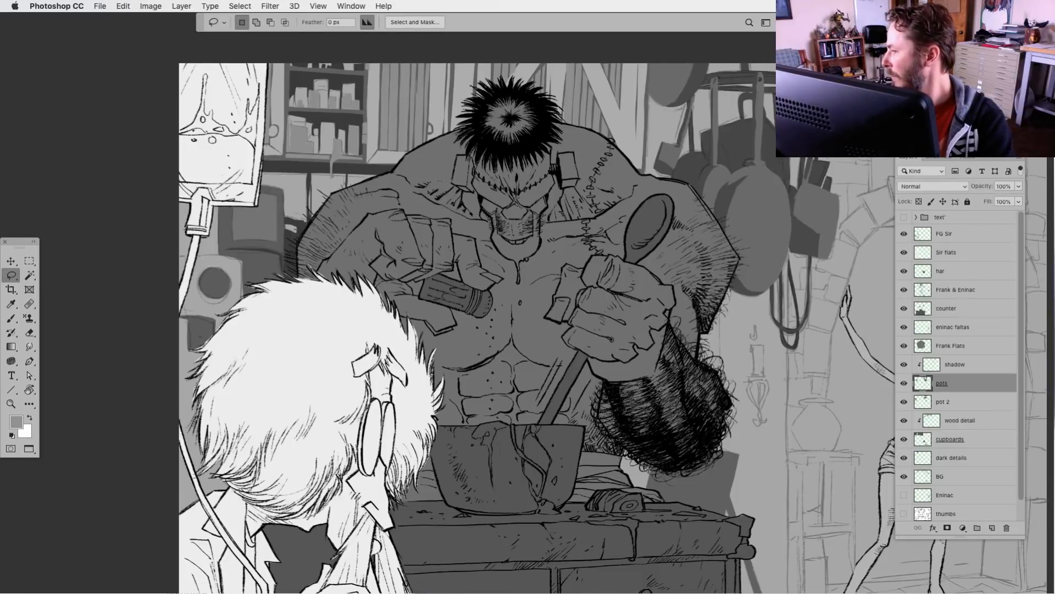
pyautogui.click(957, 105)
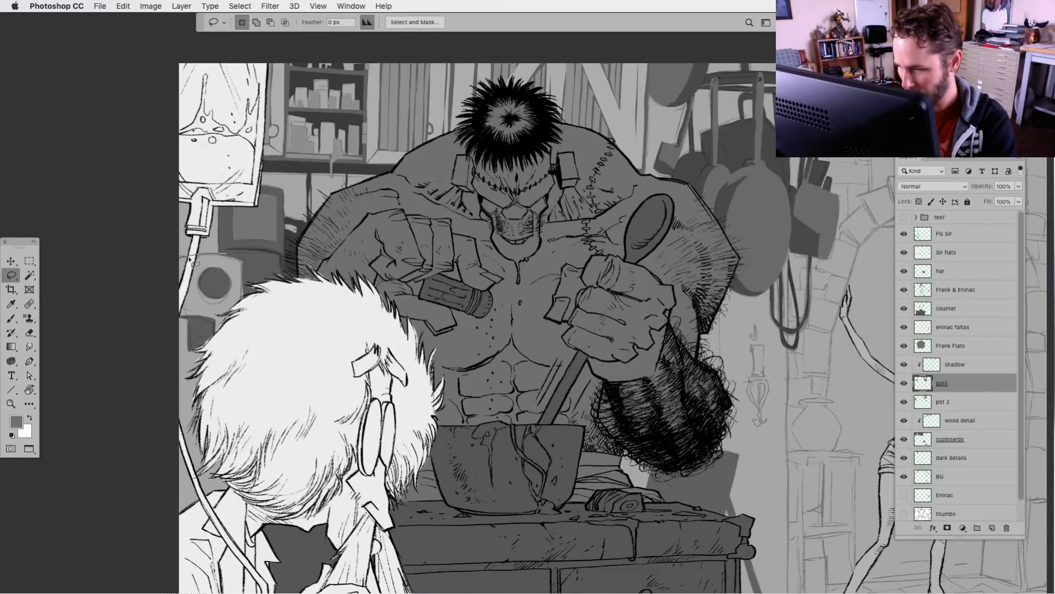
pyautogui.moveTo(237, 263)
pyautogui.mouseDown()
pyautogui.moveTo(245, 306)
pyautogui.moveTo(242, 261)
pyautogui.moveTo(246, 272)
pyautogui.moveTo(209, 266)
pyautogui.moveTo(193, 296)
pyautogui.moveTo(223, 307)
pyautogui.moveTo(236, 288)
pyautogui.moveTo(219, 268)
pyautogui.moveTo(228, 290)
pyautogui.moveTo(214, 295)
pyautogui.moveTo(202, 276)
pyautogui.moveTo(231, 274)
pyautogui.moveTo(205, 312)
pyautogui.moveTo(177, 305)
pyautogui.moveTo(219, 307)
pyautogui.moveTo(214, 319)
pyautogui.moveTo(185, 316)
pyautogui.moveTo(225, 325)
pyautogui.moveTo(213, 318)
pyautogui.moveTo(213, 334)
pyautogui.moveTo(227, 311)
pyautogui.mouseUp()
pyautogui.hotkey('alt', 'BackSpace')
pyautogui.press('super+d')
pyautogui.hotkey('alt', 'BackSpace')
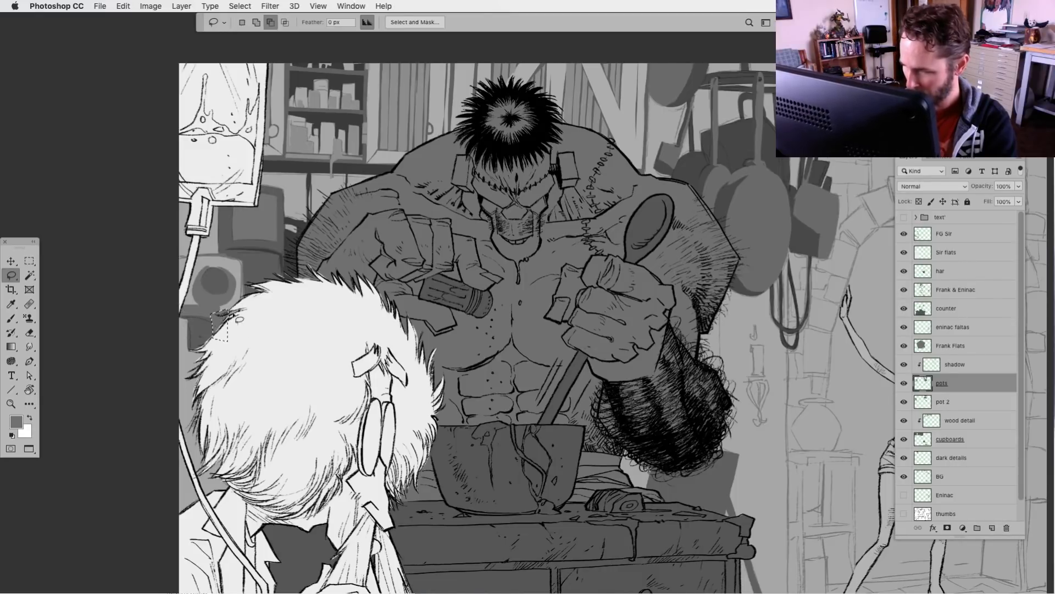
# Fill two more lassoed patches between the square-faced object and the round dial with the same grey
pyautogui.moveTo(272, 257)
pyautogui.mouseDown()
pyautogui.moveTo(234, 253)
pyautogui.moveTo(282, 259)
pyautogui.mouseUp()
pyautogui.hotkey('alt', 'BackSpace')
pyautogui.press('super+d')
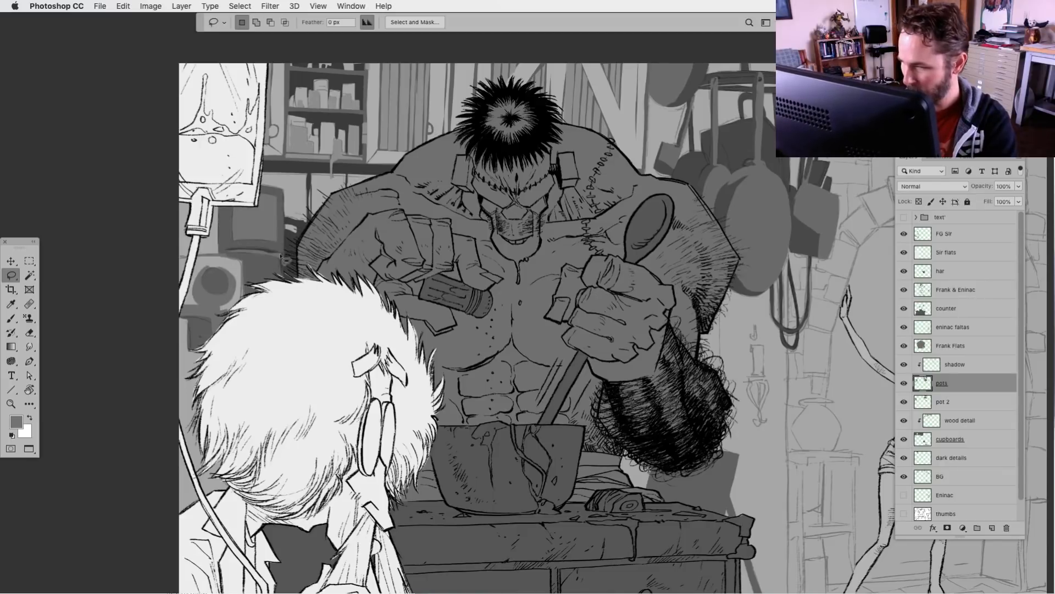
pyautogui.moveTo(218, 251)
pyautogui.mouseDown()
pyautogui.moveTo(220, 193)
pyautogui.moveTo(174, 187)
pyautogui.moveTo(176, 258)
pyautogui.moveTo(216, 253)
pyautogui.mouseUp()
pyautogui.hotkey('alt', 'BackSpace')
pyautogui.press('super+d')
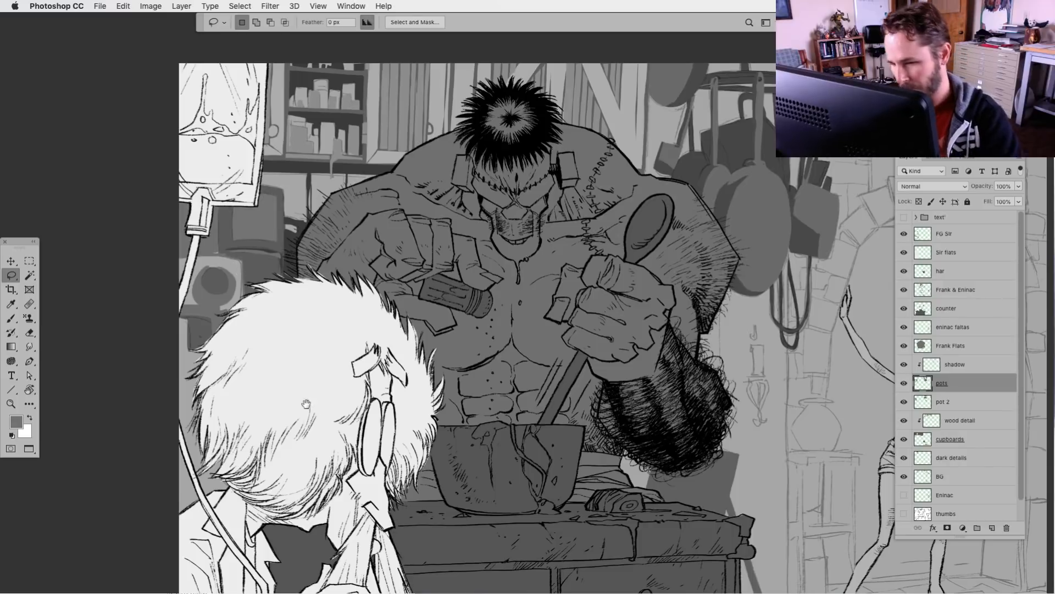
pyautogui.moveTo(304, 401); pyautogui.dragTo(296, 438)
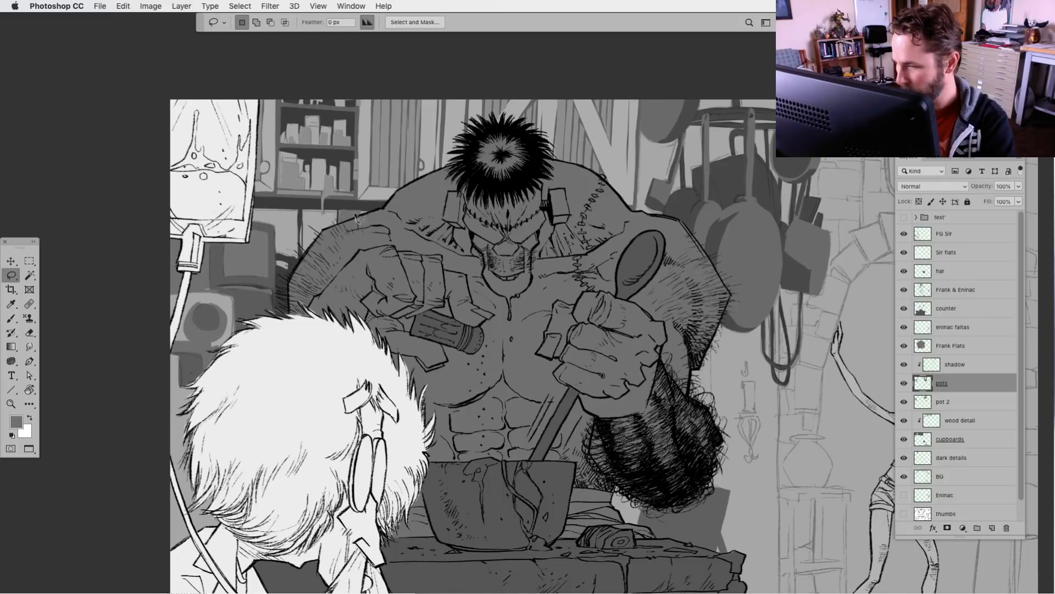
# Fill the crosspiece beneath the wall sconce's candle with dark grey on the pots layer and deselect
pyautogui.moveTo(580, 501); pyautogui.dragTo(506, 451)
pyautogui.scroll(-3, 476, 490)
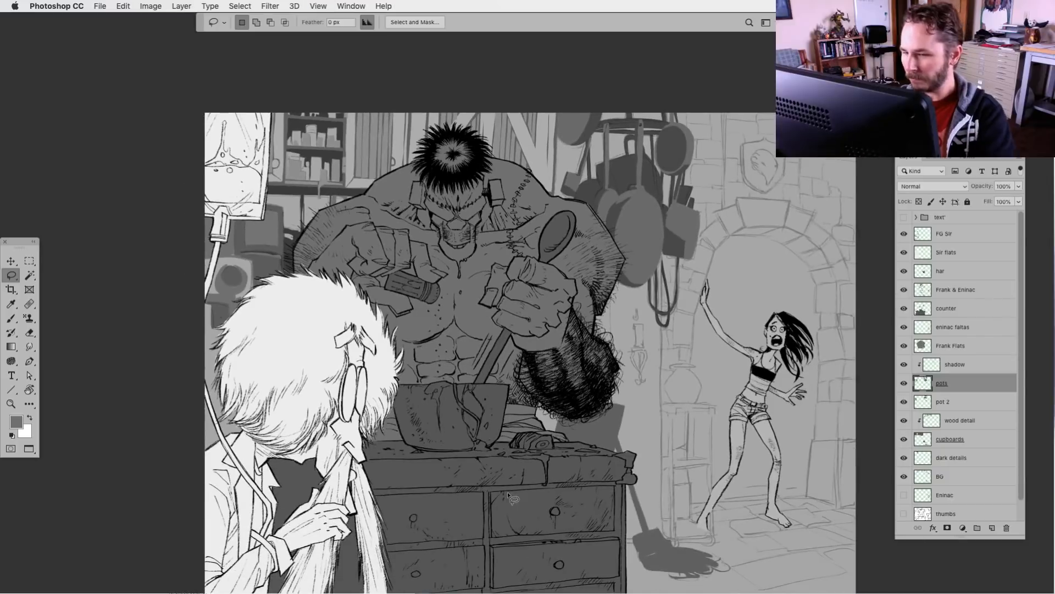
pyautogui.moveTo(571, 542); pyautogui.dragTo(502, 506)
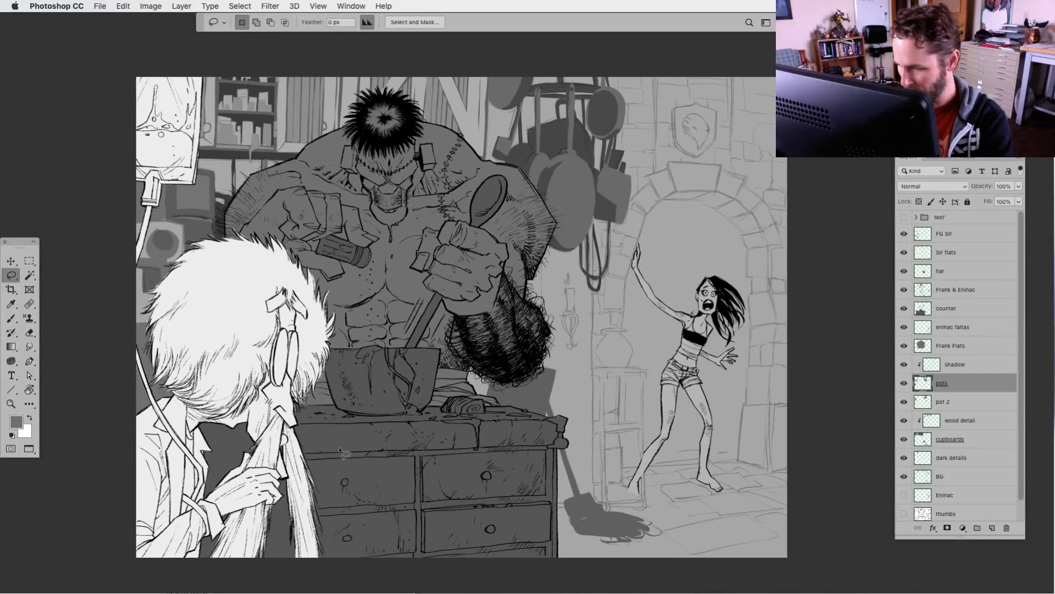
pyautogui.moveTo(528, 485); pyautogui.dragTo(482, 482)
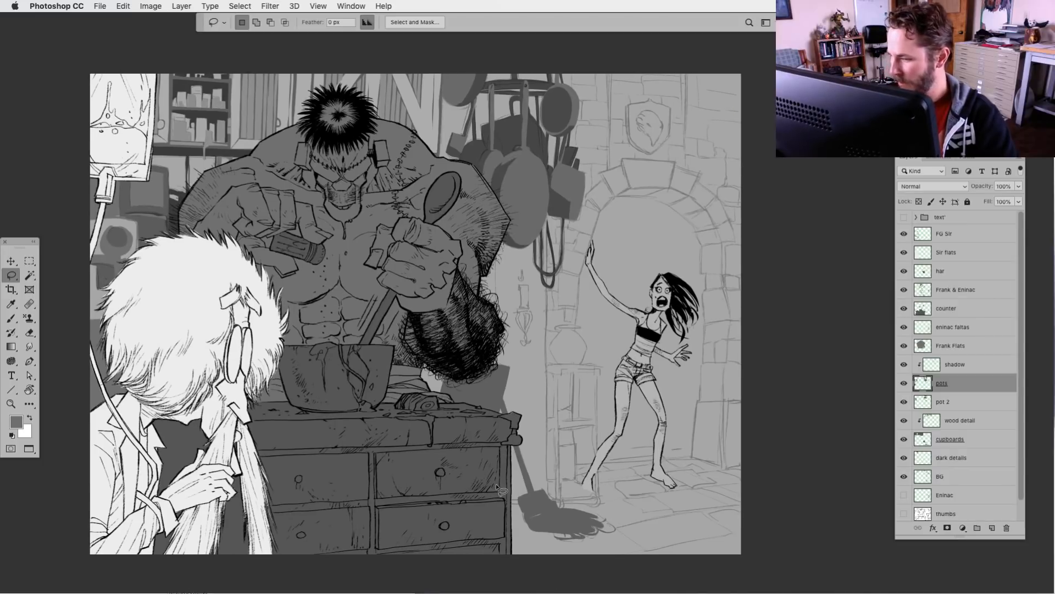
pyautogui.press('super+plus')
pyautogui.press('super+plus')
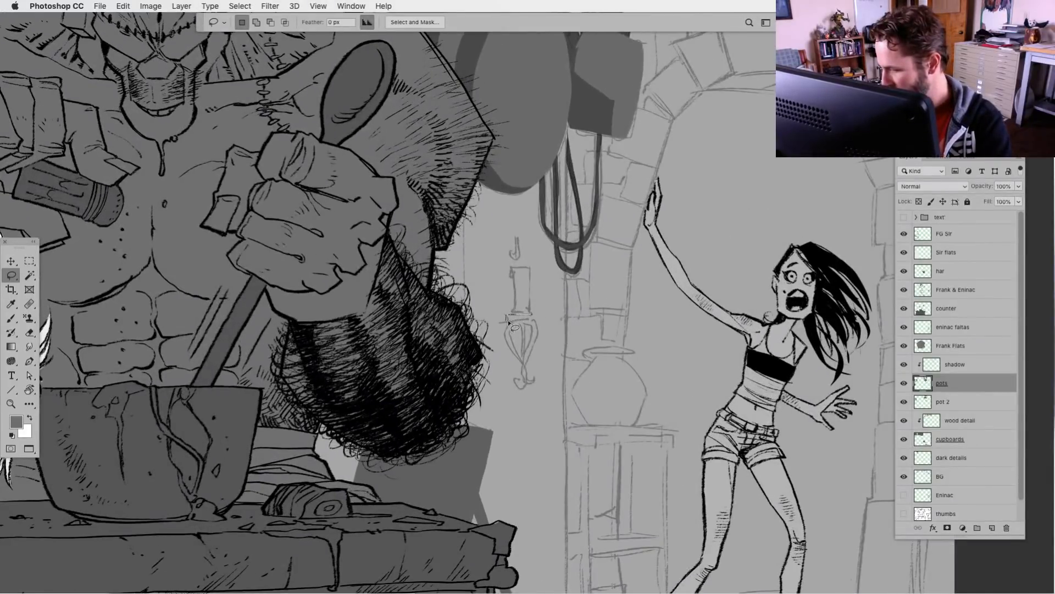
pyautogui.hotkey('alt', 'BackSpace')
pyautogui.press('super+d')
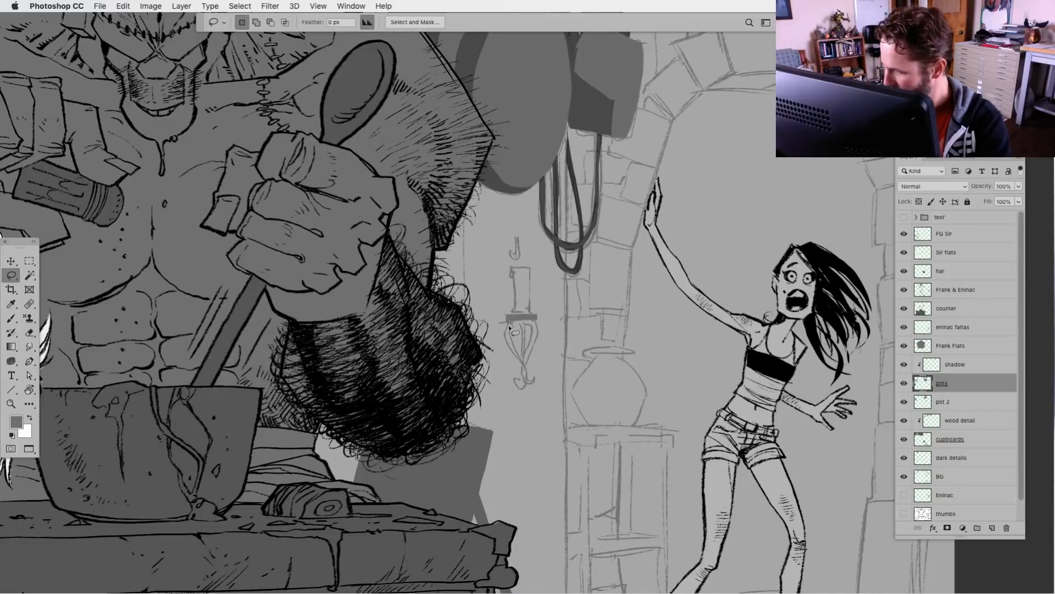
# Lasso the wall sconce's curved bracket and lower hook and fill them with the same dark grey
pyautogui.moveTo(509, 328)
pyautogui.mouseDown()
pyautogui.moveTo(520, 390)
pyautogui.moveTo(529, 374)
pyautogui.moveTo(511, 337)
pyautogui.moveTo(531, 321)
pyautogui.mouseUp()
pyautogui.hotkey('alt', 'BackSpace')
pyautogui.press('super+d')
pyautogui.hotkey('alt', 'BackSpace')
pyautogui.press('super+d')
pyautogui.moveTo(523, 363)
pyautogui.mouseDown()
pyautogui.moveTo(524, 326)
pyautogui.moveTo(529, 386)
pyautogui.moveTo(531, 322)
pyautogui.mouseUp()
pyautogui.hotkey('alt', 'BackSpace')
pyautogui.press('super+d')
pyautogui.hotkey('alt', 'BackSpace')
pyautogui.press('super+d')
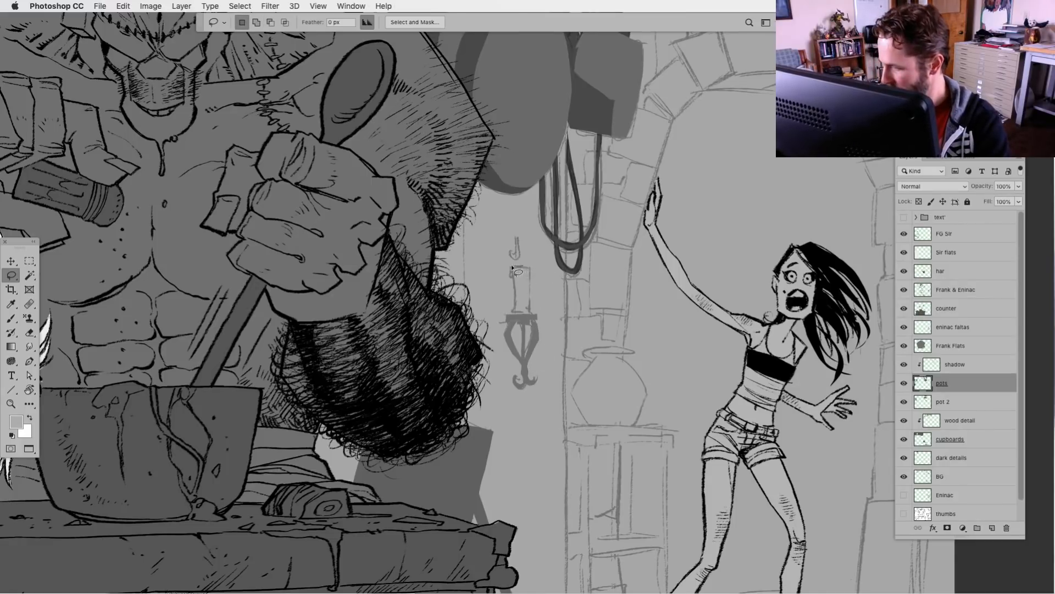
# Fill the sconce's candle with a lighter grey, reset the colours to black and white, and add a black wick
pyautogui.moveTo(514, 316)
pyautogui.mouseDown()
pyautogui.moveTo(538, 319)
pyautogui.moveTo(531, 266)
pyautogui.mouseUp()
pyautogui.hotkey('alt', 'BackSpace')
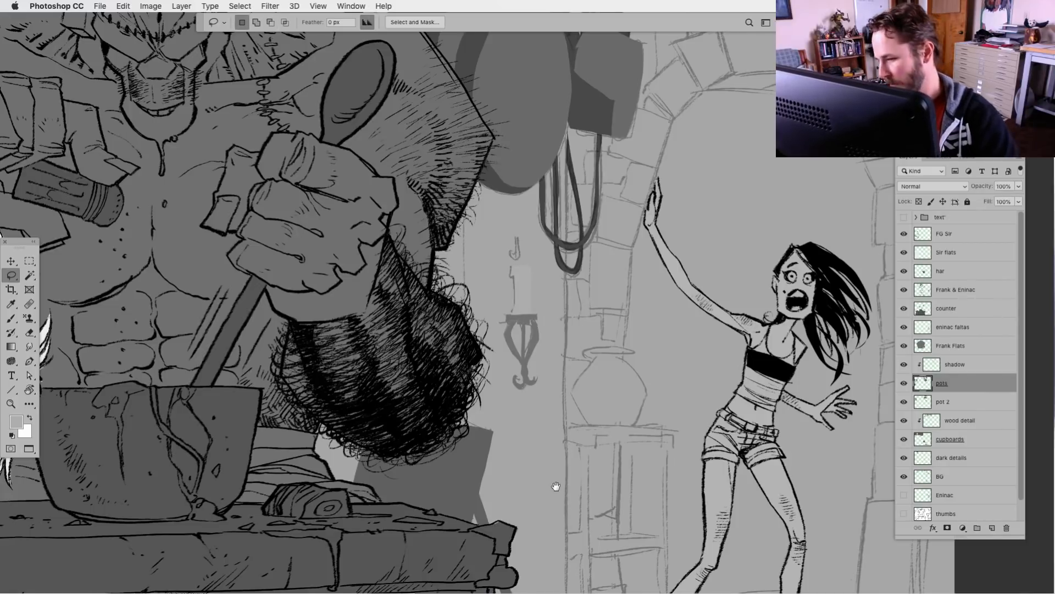
pyautogui.moveTo(555, 486); pyautogui.dragTo(480, 464)
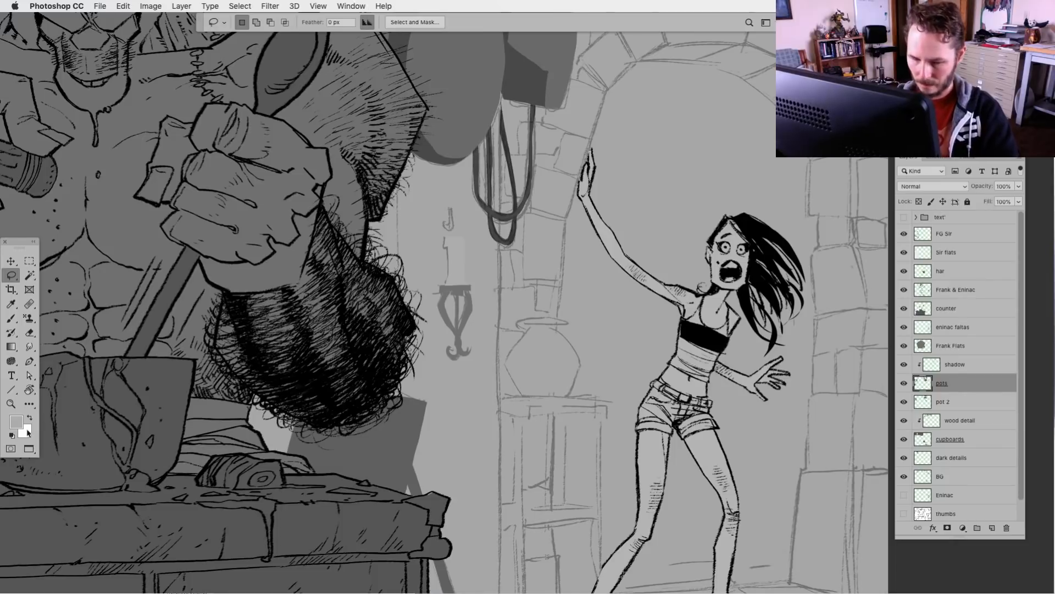
pyautogui.click(11, 435)
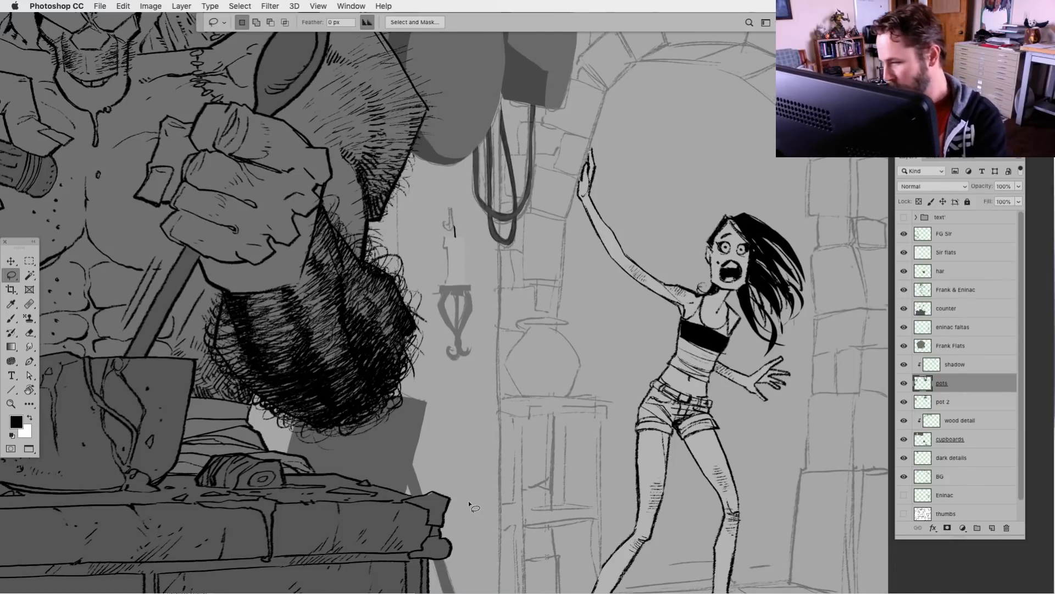
pyautogui.press('super+minus')
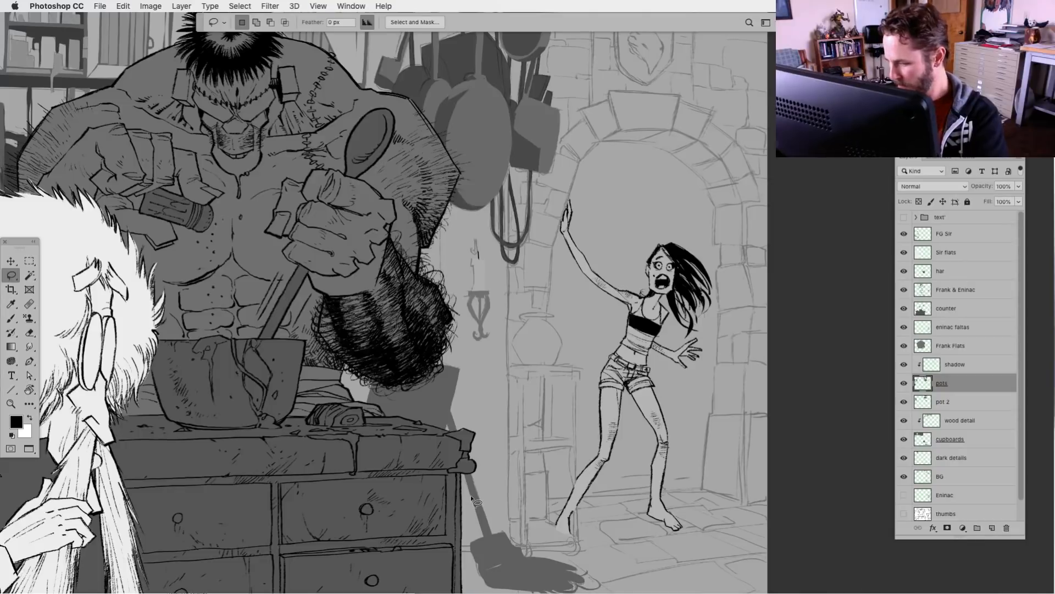
pyautogui.press('super+plus')
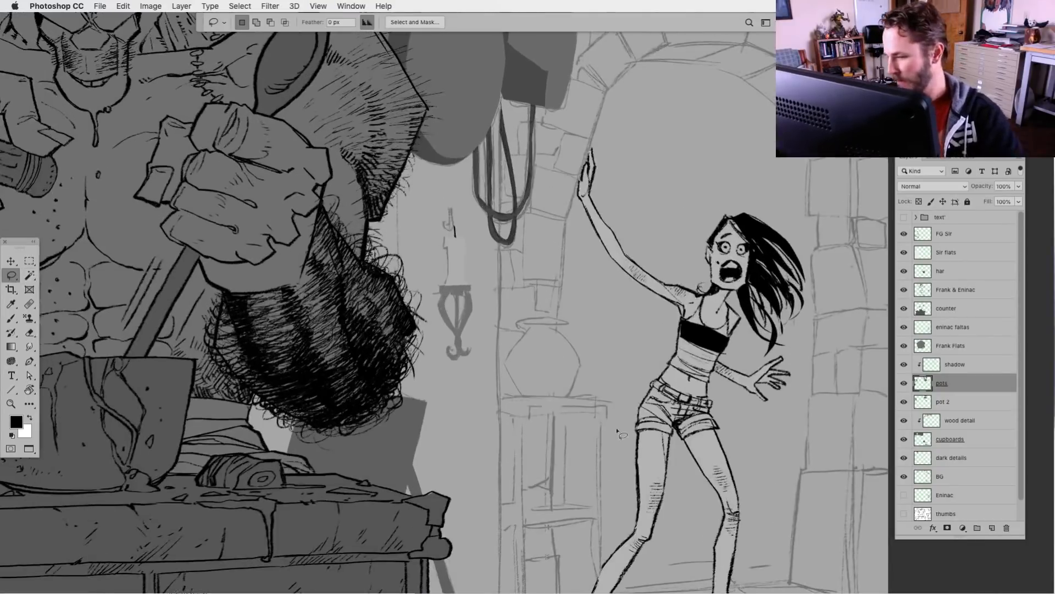
# Lasso the body and rim of the vase on the side table and fill them with black
pyautogui.moveTo(544, 319)
pyautogui.mouseDown()
pyautogui.moveTo(522, 328)
pyautogui.moveTo(507, 366)
pyautogui.moveTo(523, 394)
pyautogui.moveTo(567, 398)
pyautogui.moveTo(582, 365)
pyautogui.mouseUp()
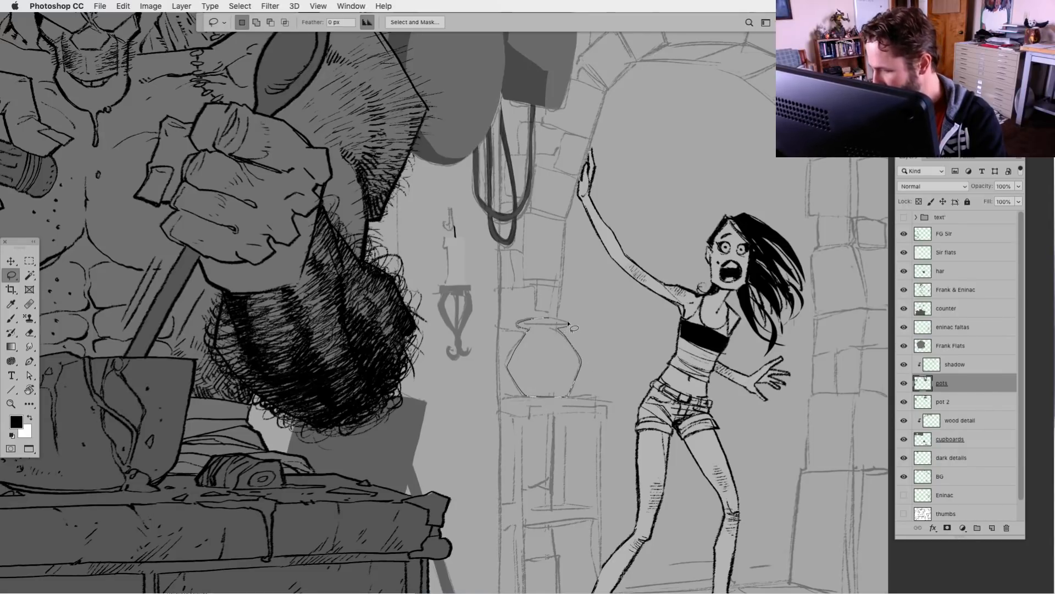
pyautogui.moveTo(569, 324); pyautogui.dragTo(570, 323)
pyautogui.hotkey('alt', 'BackSpace')
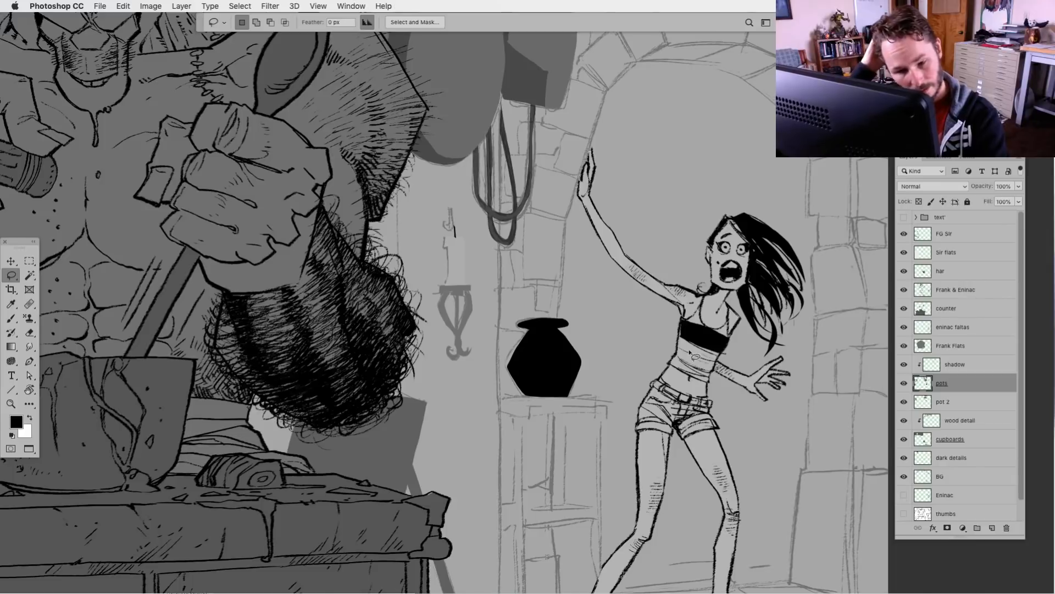
pyautogui.press('super+l')
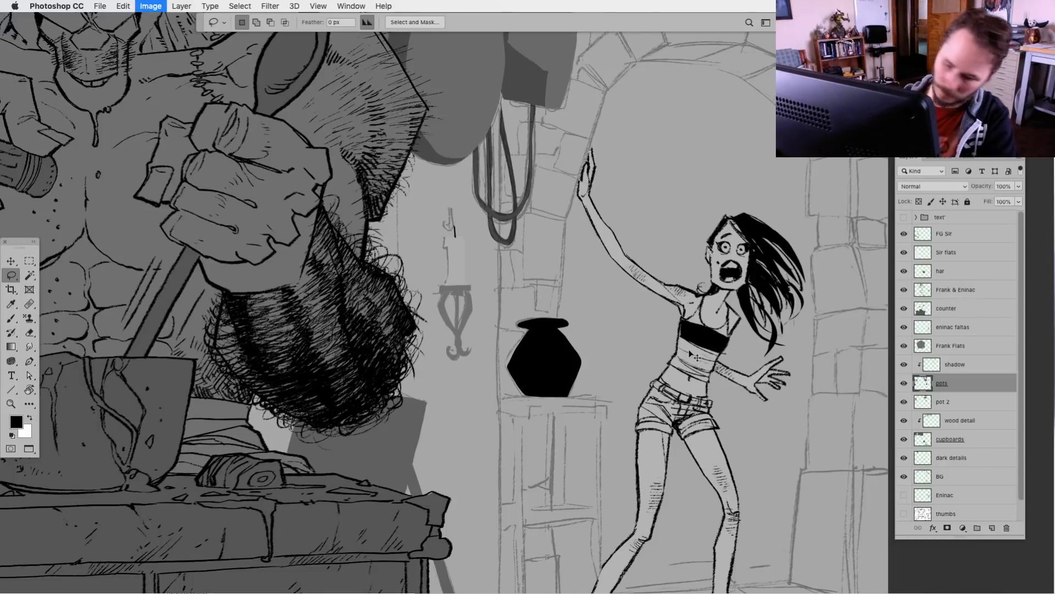
pyautogui.moveTo(678, 452); pyautogui.dragTo(704, 451)
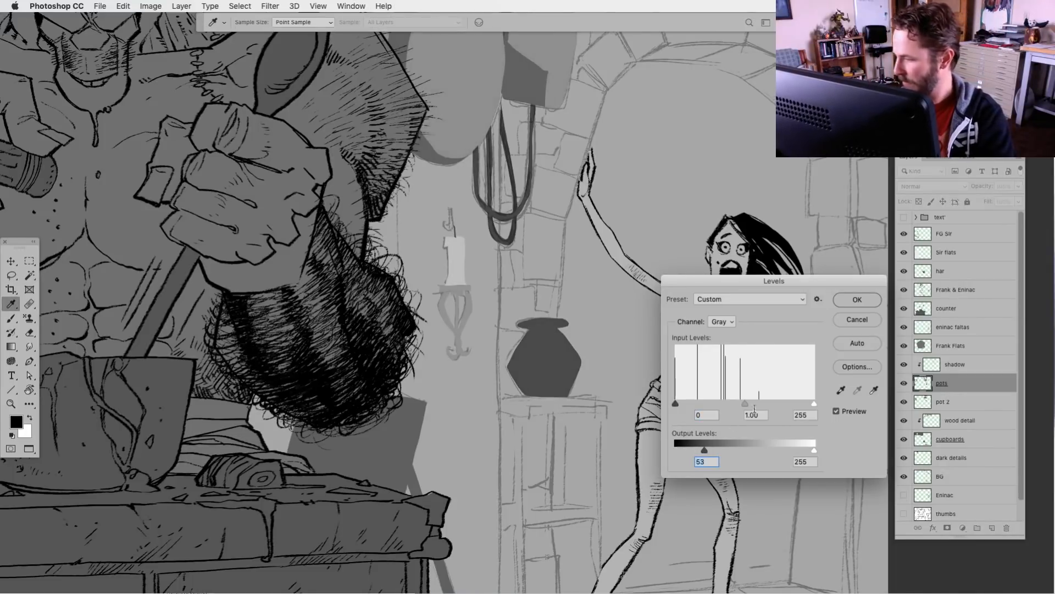
pyautogui.click(858, 320)
pyautogui.press('l')
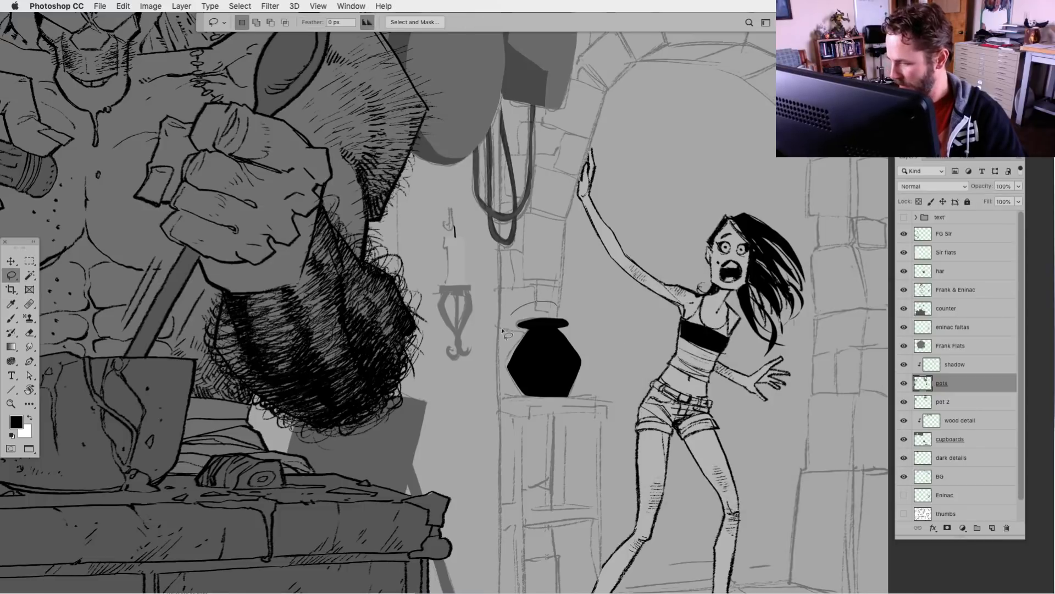
# Lasso around the black vase, lighten it to a mid grey with Levels, and deselect
pyautogui.moveTo(598, 298); pyautogui.dragTo(596, 299)
pyautogui.press('super+alt+l')
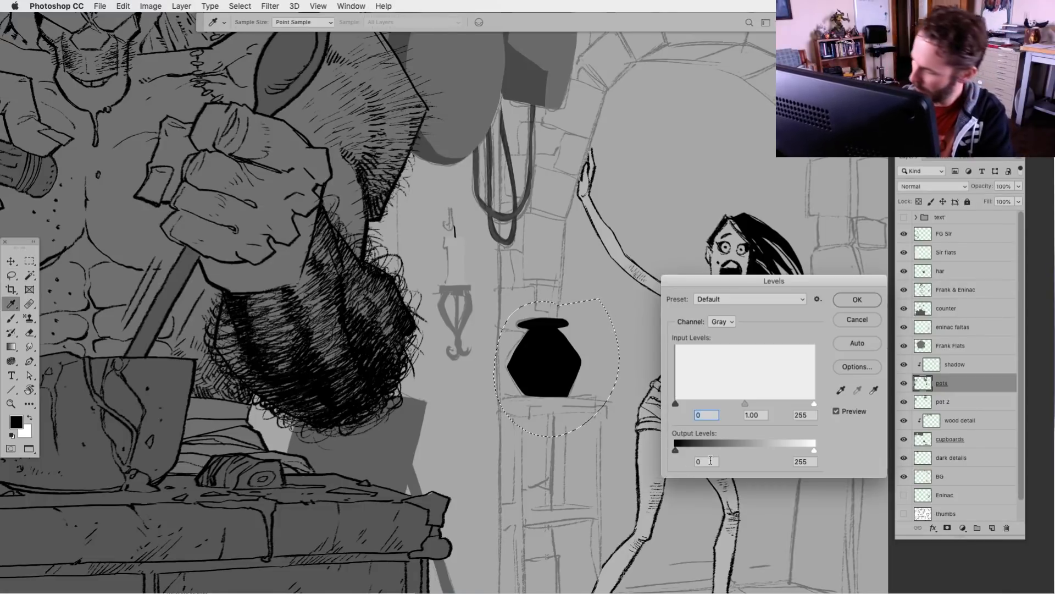
pyautogui.press('Return')
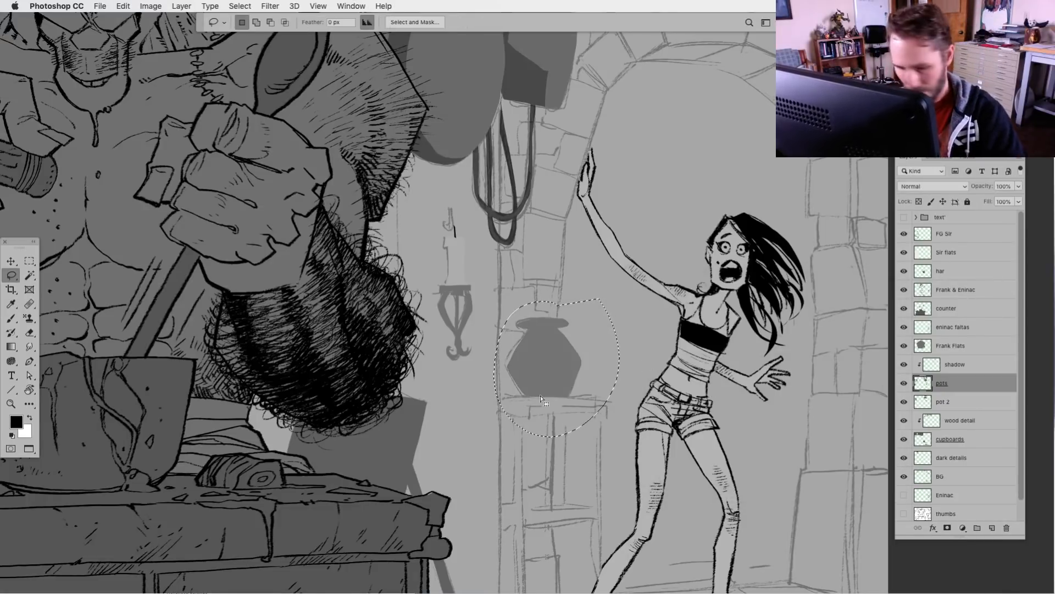
pyautogui.press('super+d')
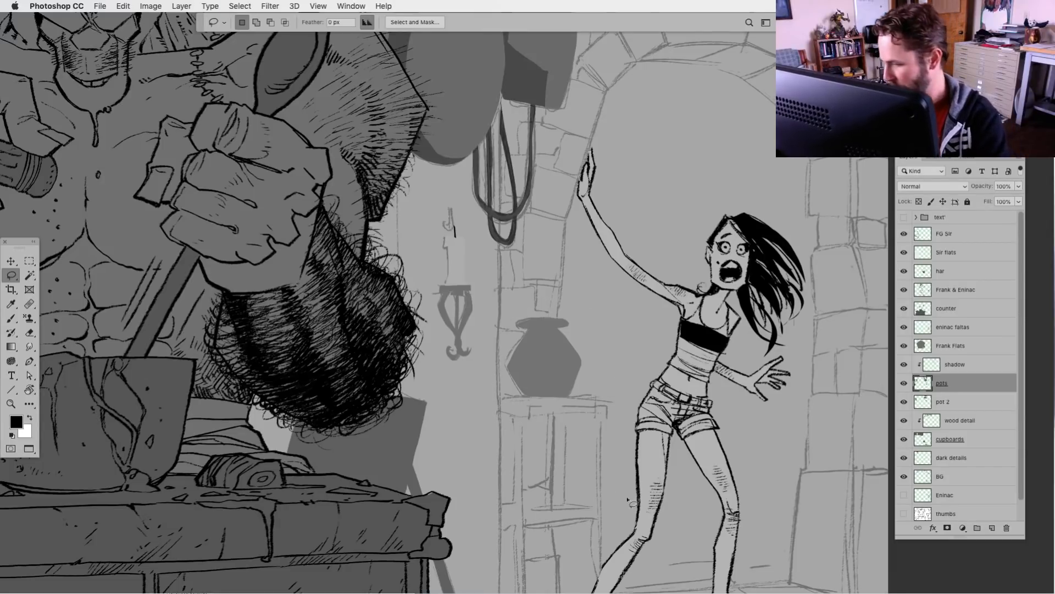
# Lasso a rounder contour over the vase's lower body, fill it with the vase's sampled grey, and deselect
pyautogui.moveTo(632, 501); pyautogui.dragTo(554, 399)
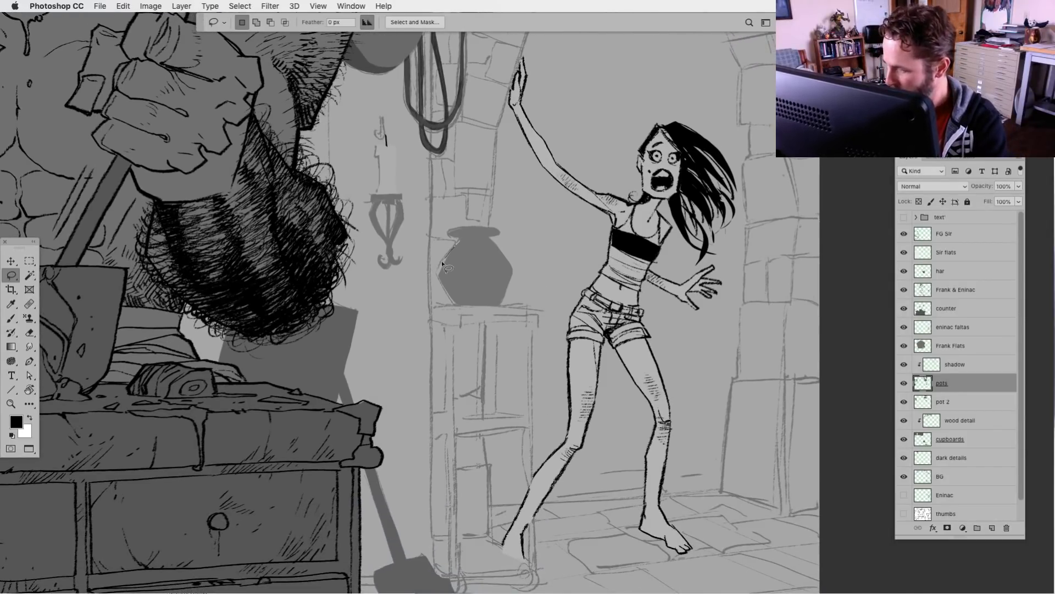
pyautogui.moveTo(463, 311)
pyautogui.mouseDown()
pyautogui.moveTo(497, 309)
pyautogui.moveTo(508, 282)
pyautogui.mouseUp()
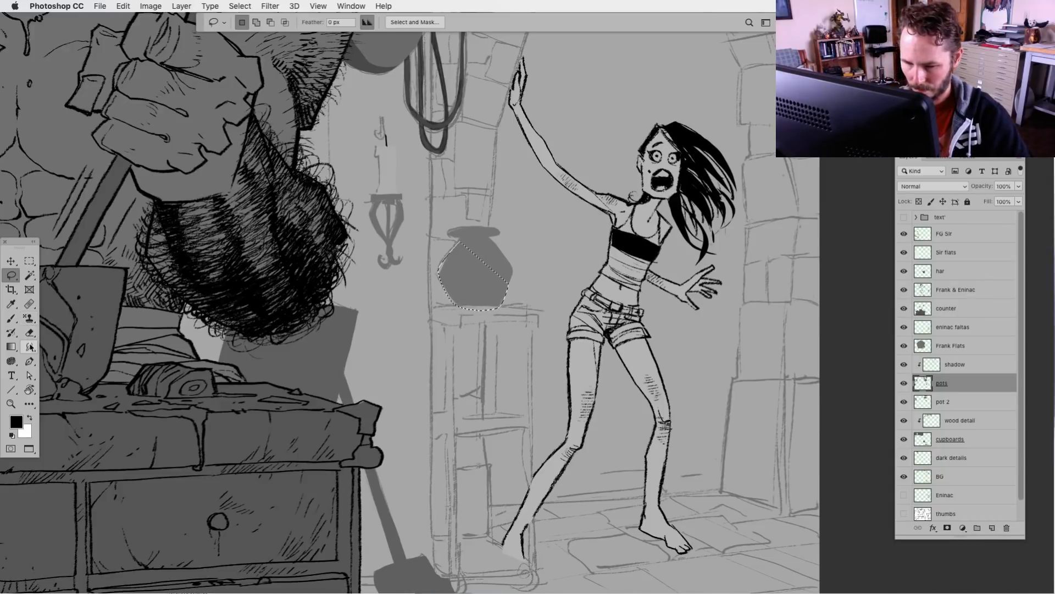
pyautogui.click(11, 347)
pyautogui.rightClick(14, 349)
pyautogui.click(60, 346)
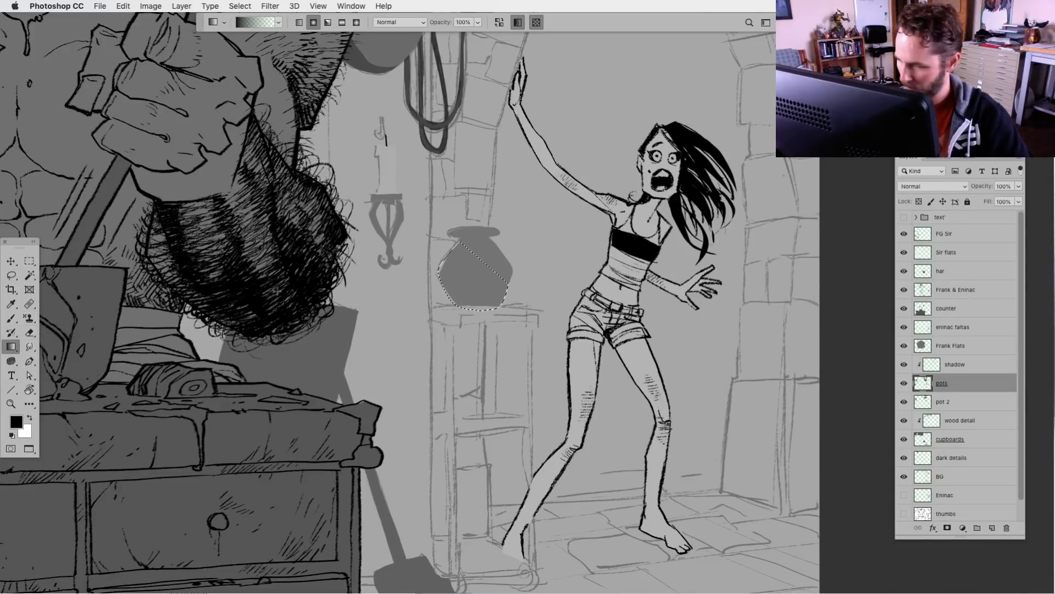
pyautogui.rightClick(13, 349)
pyautogui.click(66, 356)
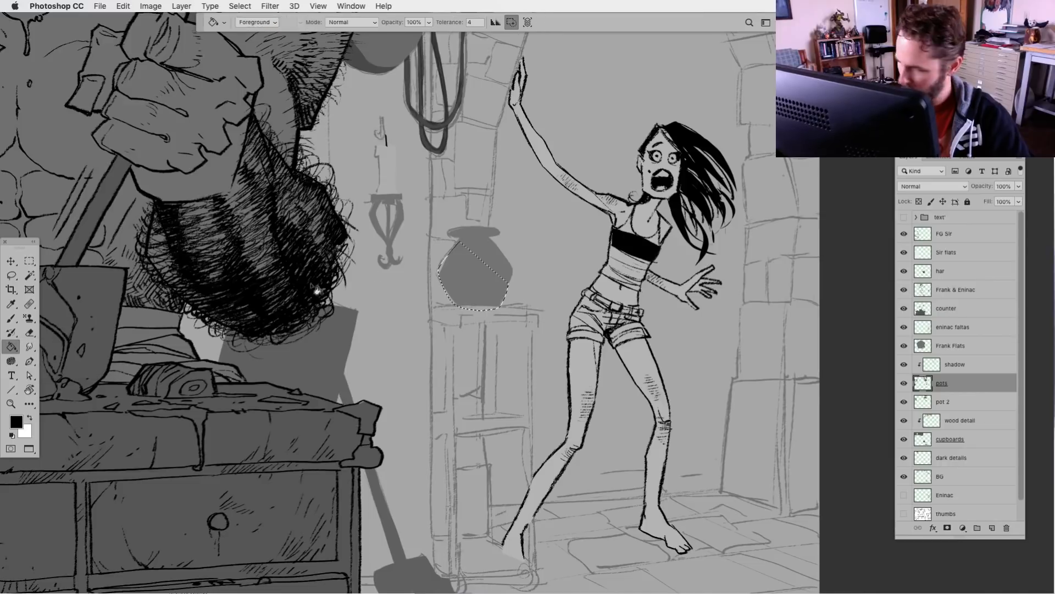
pyautogui.keyDown('alt'); pyautogui.click(484, 267); pyautogui.keyUp('alt')
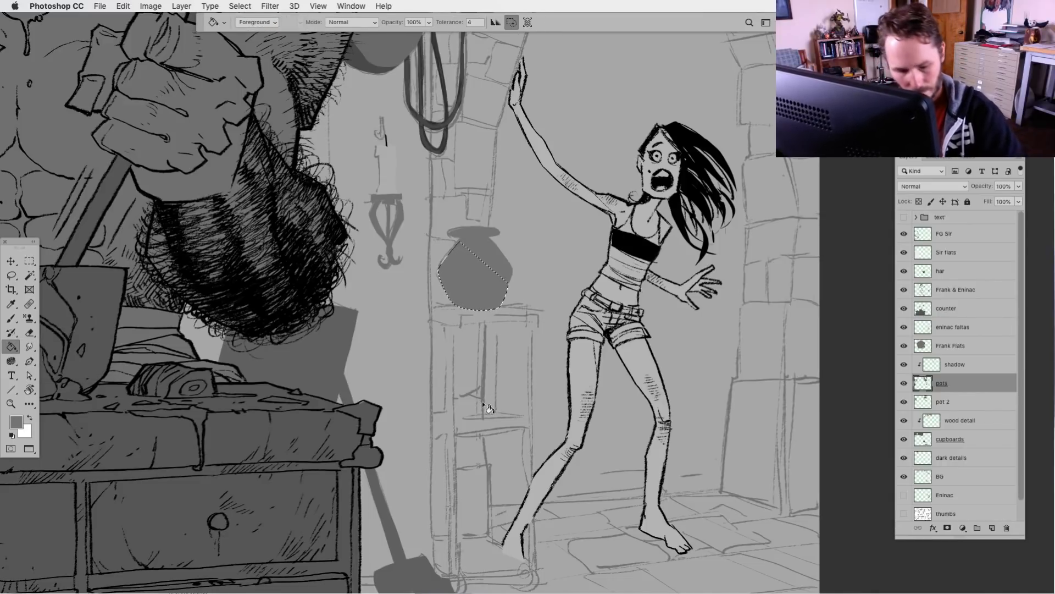
pyautogui.hotkey('ctrl', 'd')
# On the cupboards layer, sample the cupboard's dark grey and fill the side table's top beneath the vase
pyautogui.click(925, 402)
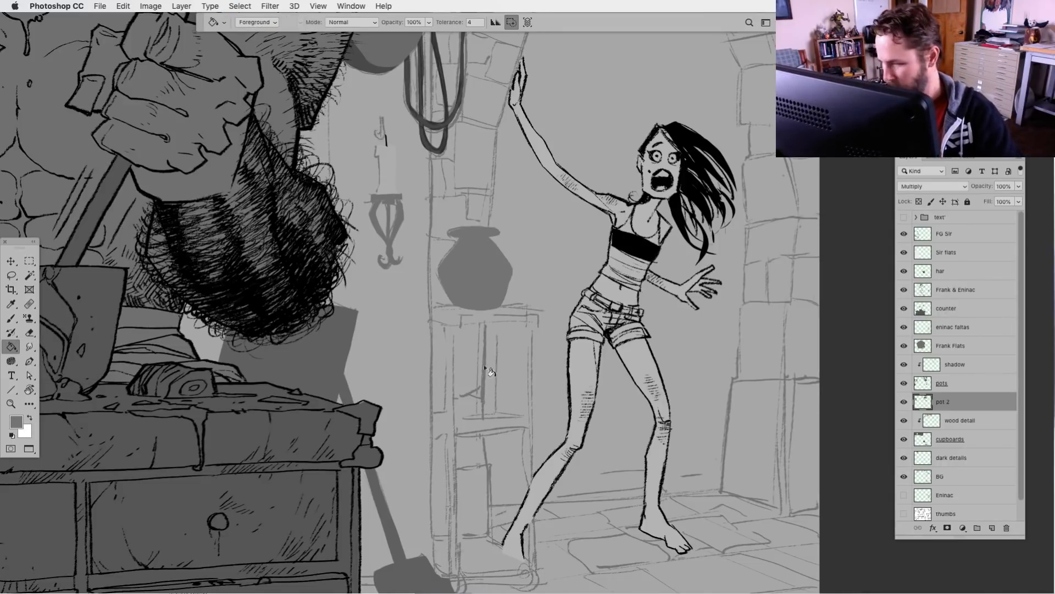
pyautogui.click(11, 275)
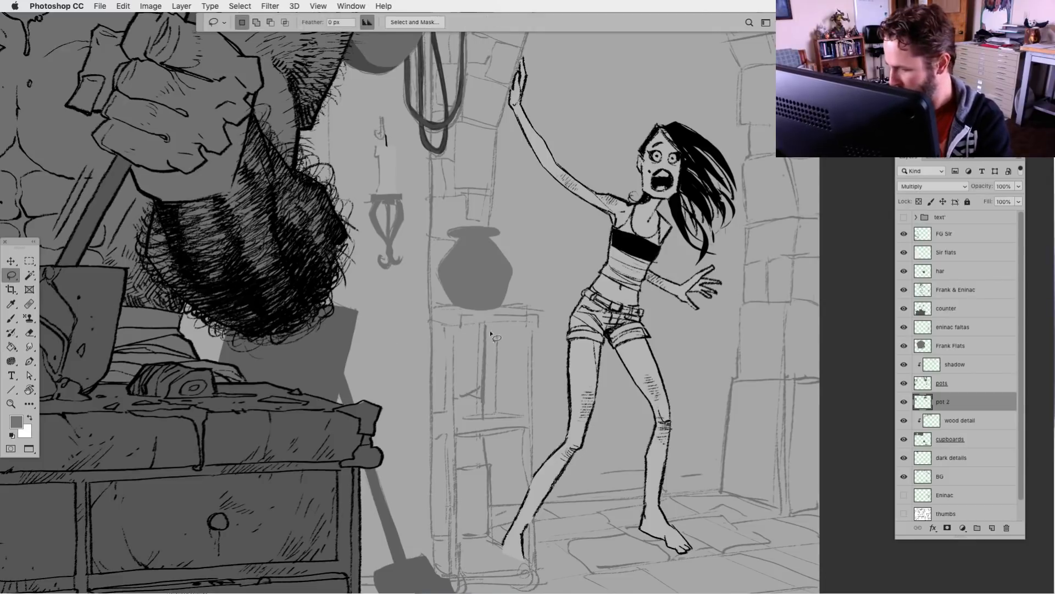
pyautogui.click(924, 439)
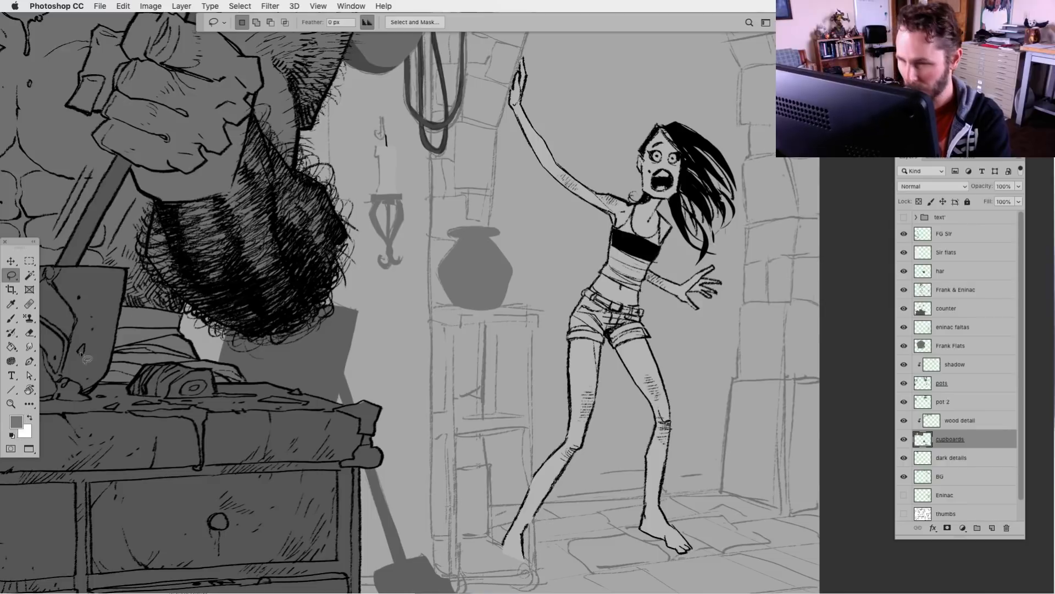
pyautogui.moveTo(331, 247); pyautogui.dragTo(661, 547)
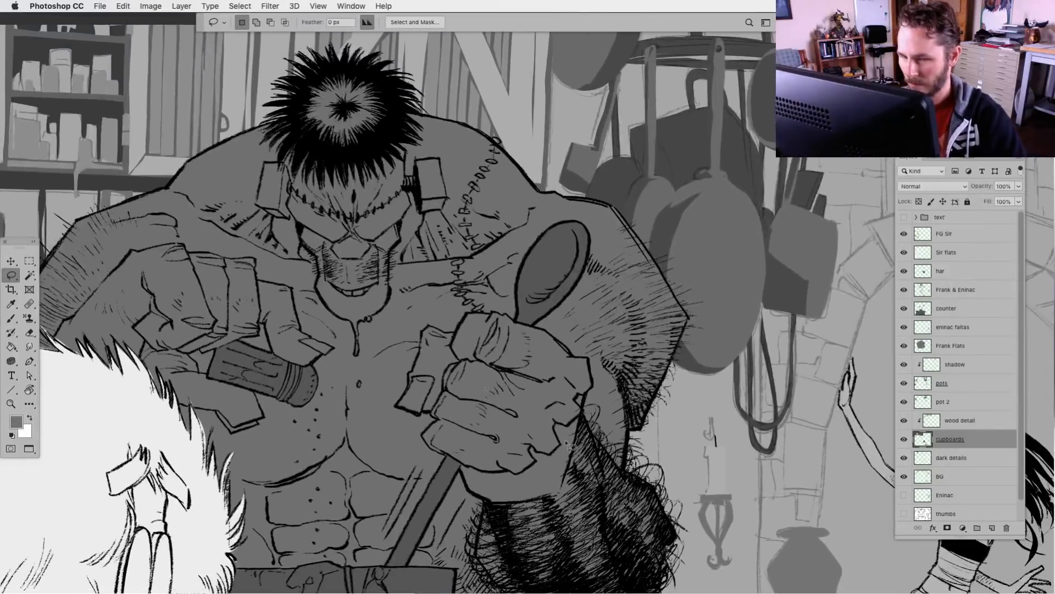
pyautogui.click(11, 346)
pyautogui.keyDown('alt'); pyautogui.click(160, 177); pyautogui.keyUp('alt')
pyautogui.moveTo(575, 500)
pyautogui.mouseDown()
pyautogui.moveTo(434, 363)
pyautogui.moveTo(269, 111)
pyautogui.mouseUp()
pyautogui.press('l')
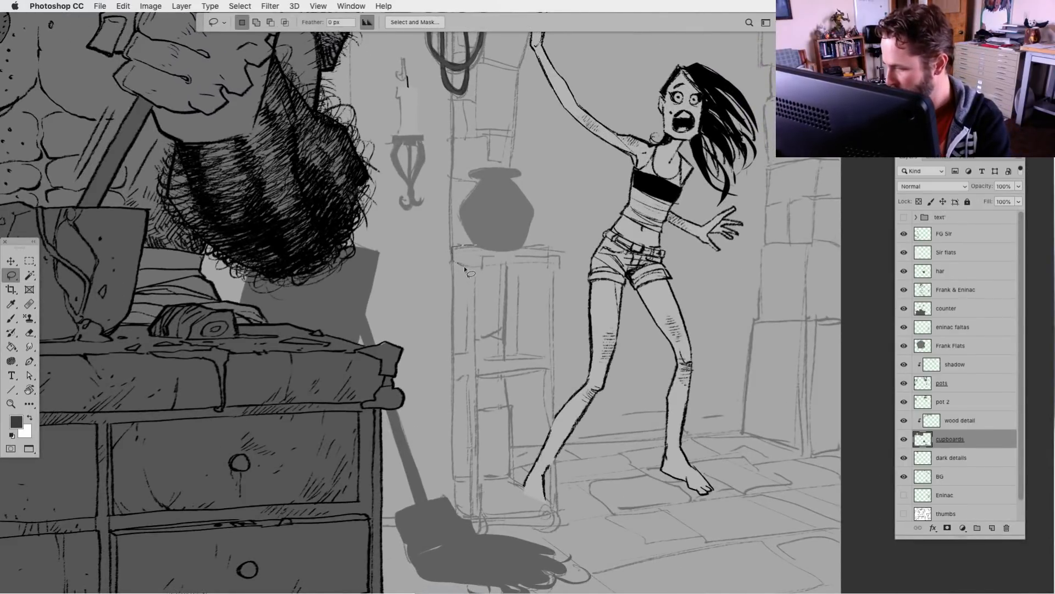
pyautogui.moveTo(465, 268)
pyautogui.mouseDown()
pyautogui.moveTo(561, 260)
pyautogui.moveTo(514, 244)
pyautogui.moveTo(469, 299)
pyautogui.moveTo(470, 337)
pyautogui.mouseUp()
pyautogui.hotkey('alt', 'BackSpace')
pyautogui.hotkey('ctrl', 'd')
# Lasso the side table's two long legs, fill them with the same dark grey, and deselect
pyautogui.moveTo(470, 400); pyautogui.dragTo(470, 470)
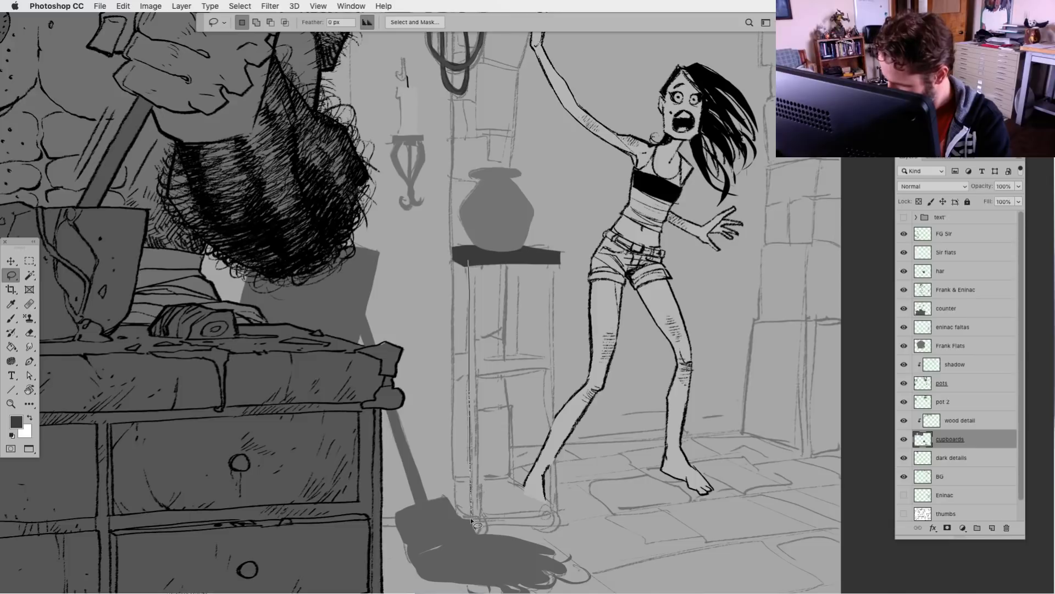
pyautogui.moveTo(472, 519); pyautogui.dragTo(476, 261)
pyautogui.hotkey('alt', 'BackSpace')
pyautogui.moveTo(549, 262)
pyautogui.mouseDown()
pyautogui.moveTo(548, 518)
pyautogui.moveTo(559, 517)
pyautogui.moveTo(556, 258)
pyautogui.mouseUp()
pyautogui.hotkey('alt', 'BackSpace')
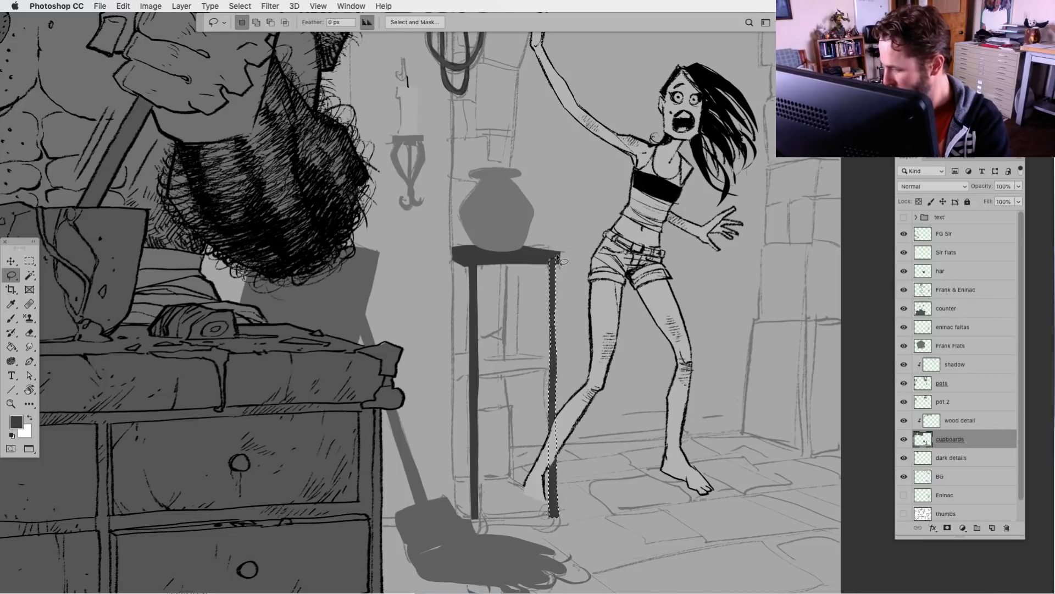
pyautogui.press('super+d')
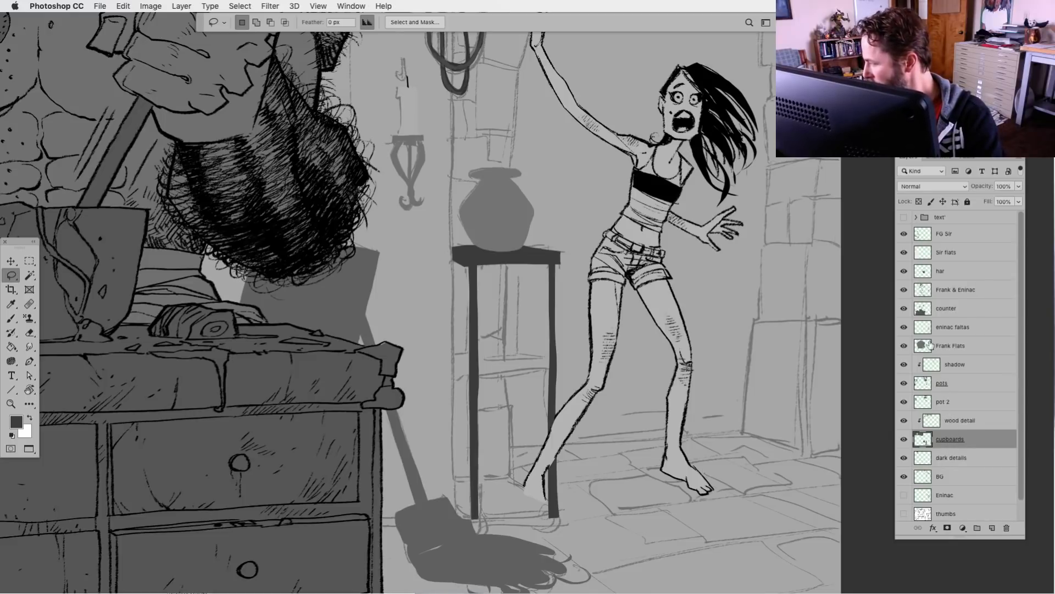
# Move the eninac faltas layer beneath dark details, directly above BG
pyautogui.moveTo(933, 328); pyautogui.dragTo(981, 472)
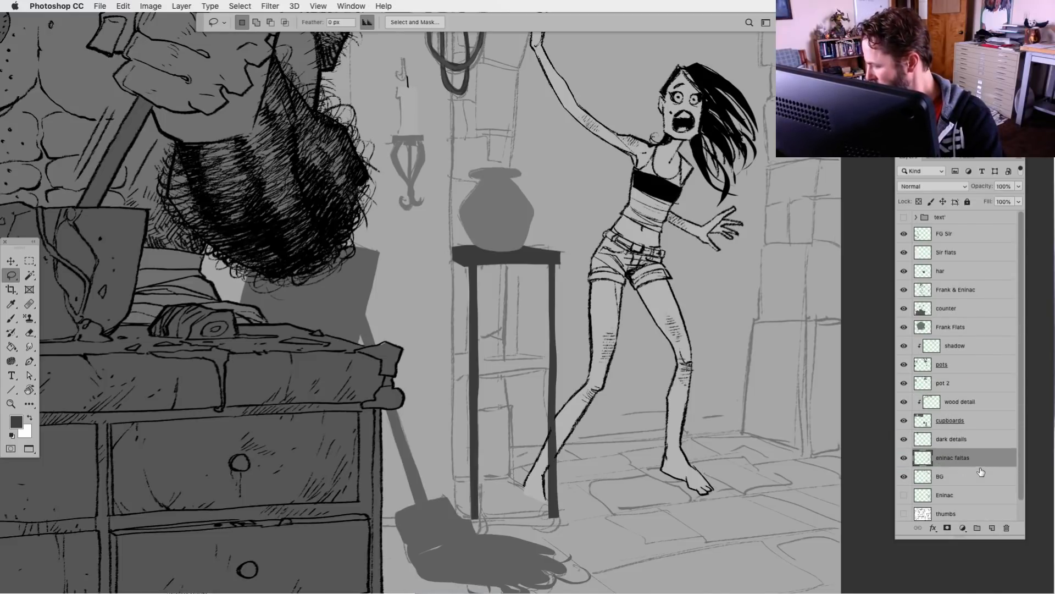
pyautogui.click(915, 443)
# Check the cupboards layer against the sketch and fill the side table's middle crossbar with dark grey on it
pyautogui.click(925, 424)
pyautogui.click(904, 420)
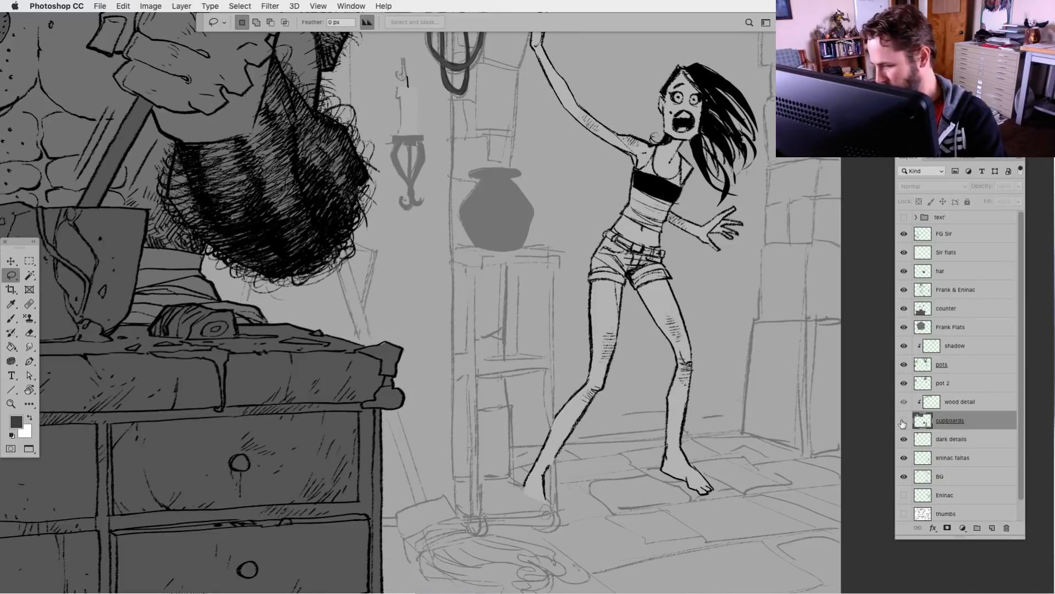
pyautogui.click(903, 420)
pyautogui.moveTo(478, 363)
pyautogui.mouseDown()
pyautogui.moveTo(551, 361)
pyautogui.moveTo(552, 372)
pyautogui.moveTo(483, 383)
pyautogui.mouseUp()
pyautogui.press('super+d')
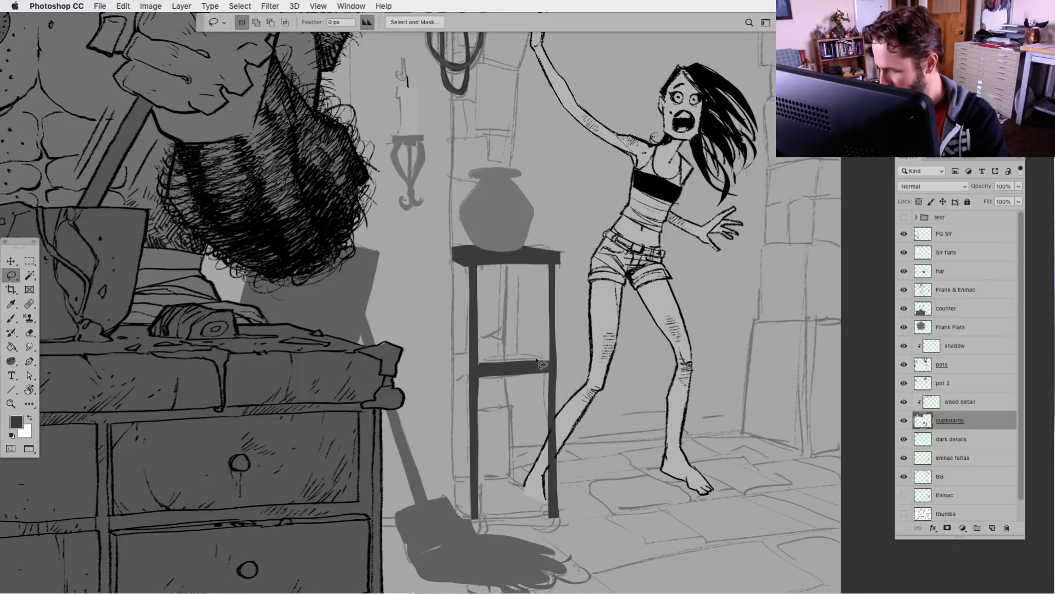
# Lasso the surface of the side table's middle shelf and fill it with the dark grey on the cupboards layer
pyautogui.moveTo(544, 358)
pyautogui.mouseDown()
pyautogui.moveTo(454, 351)
pyautogui.moveTo(454, 371)
pyautogui.moveTo(478, 375)
pyautogui.mouseUp()
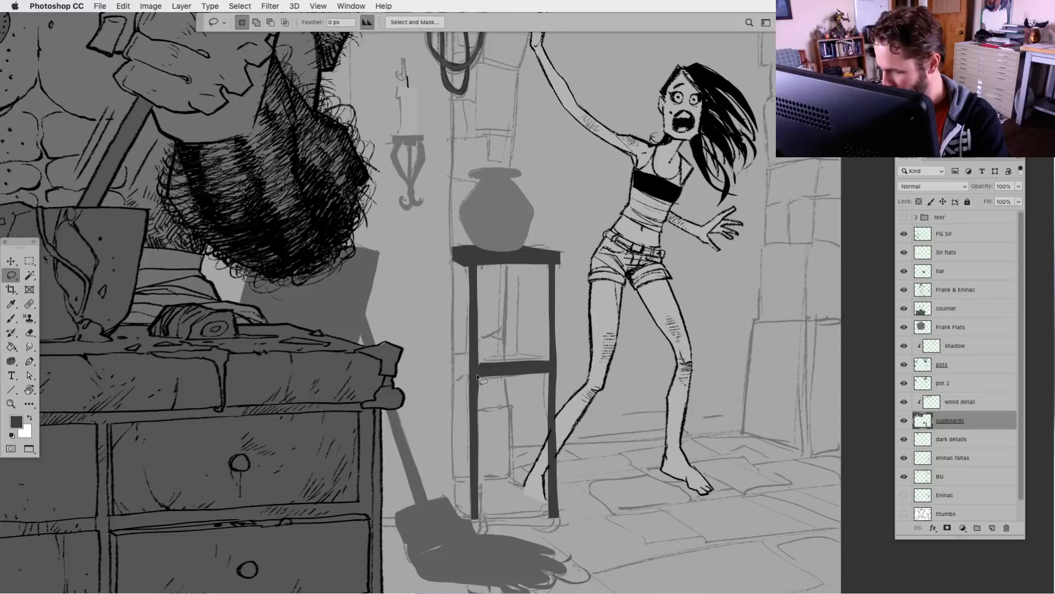
pyautogui.hotkey('alt', 'BackSpace')
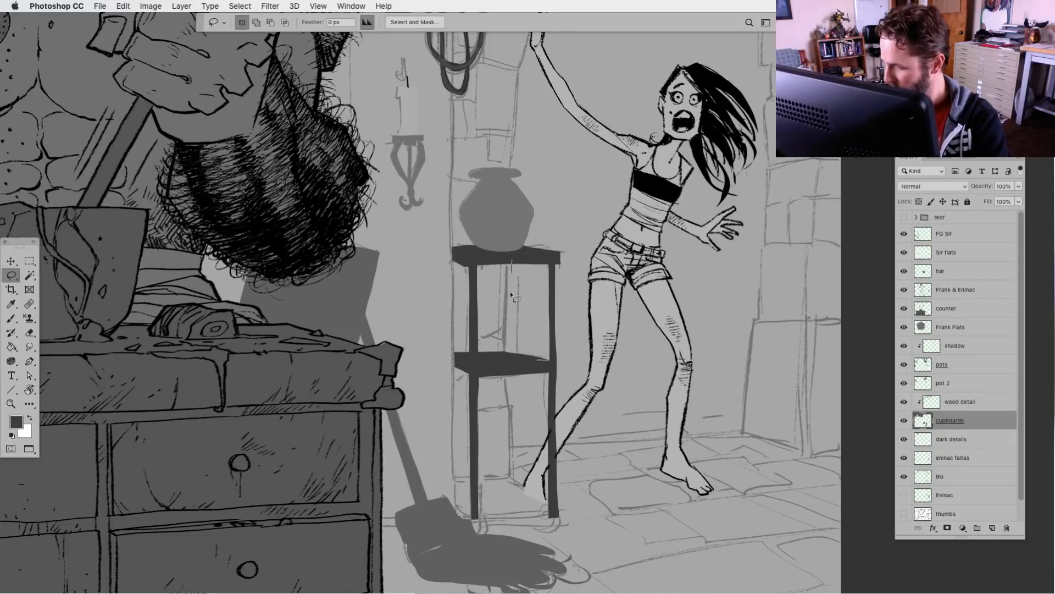
pyautogui.moveTo(511, 295)
pyautogui.mouseDown()
pyautogui.moveTo(511, 354)
pyautogui.moveTo(513, 262)
pyautogui.mouseUp()
pyautogui.hotkey('alt', 'BackSpace')
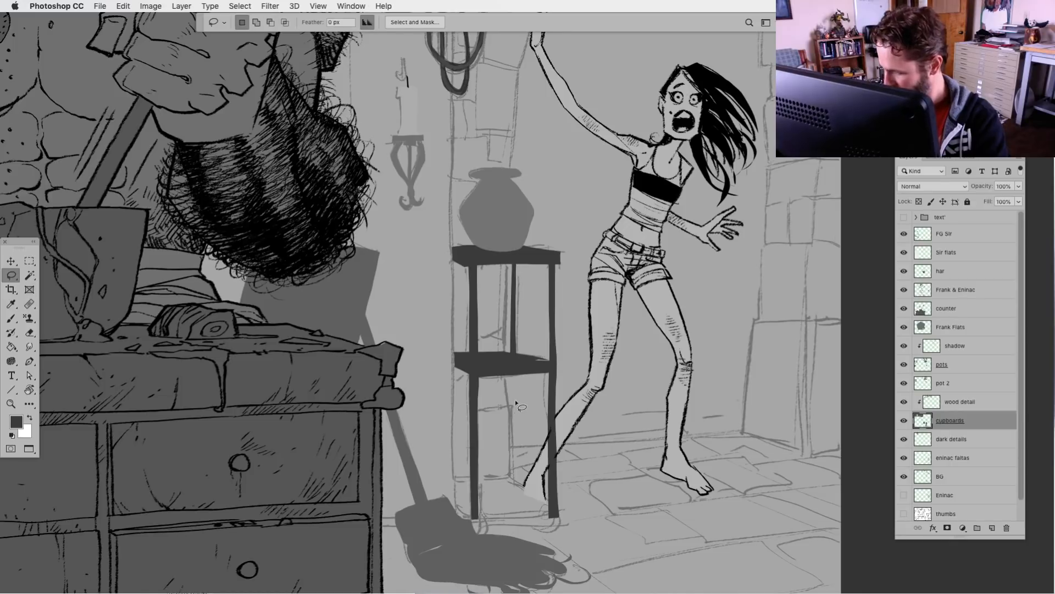
pyautogui.press('super+z')
pyautogui.press('super+z')
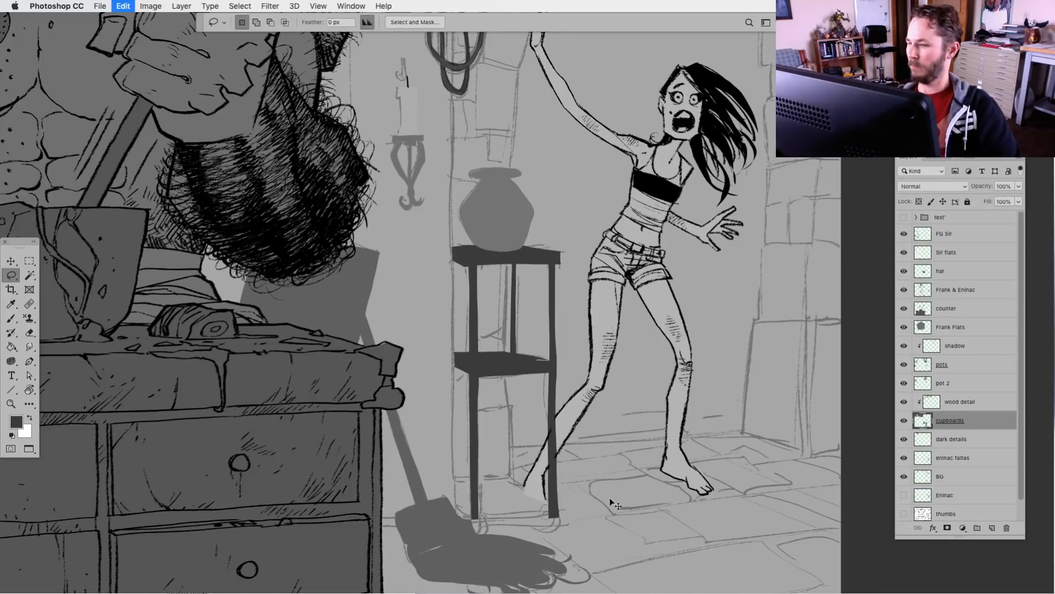
pyautogui.press('super+z')
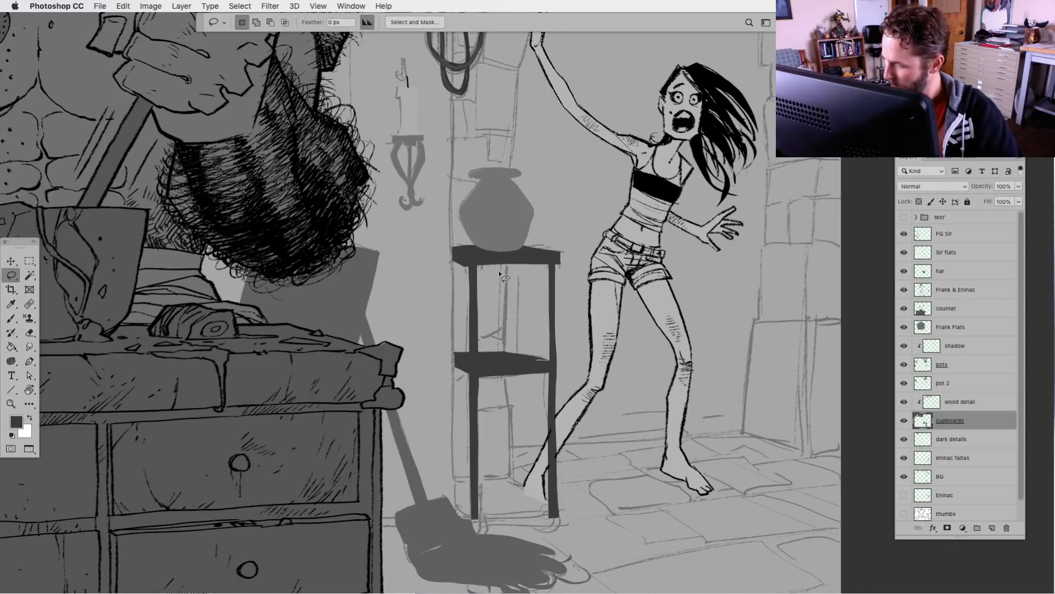
# Lasso the side table's back leg above and below the middle shelf and fill both parts with dark grey
pyautogui.moveTo(501, 278)
pyautogui.mouseDown()
pyautogui.moveTo(514, 358)
pyautogui.moveTo(519, 269)
pyautogui.moveTo(512, 283)
pyautogui.mouseUp()
pyautogui.hotkey('alt', 'BackSpace')
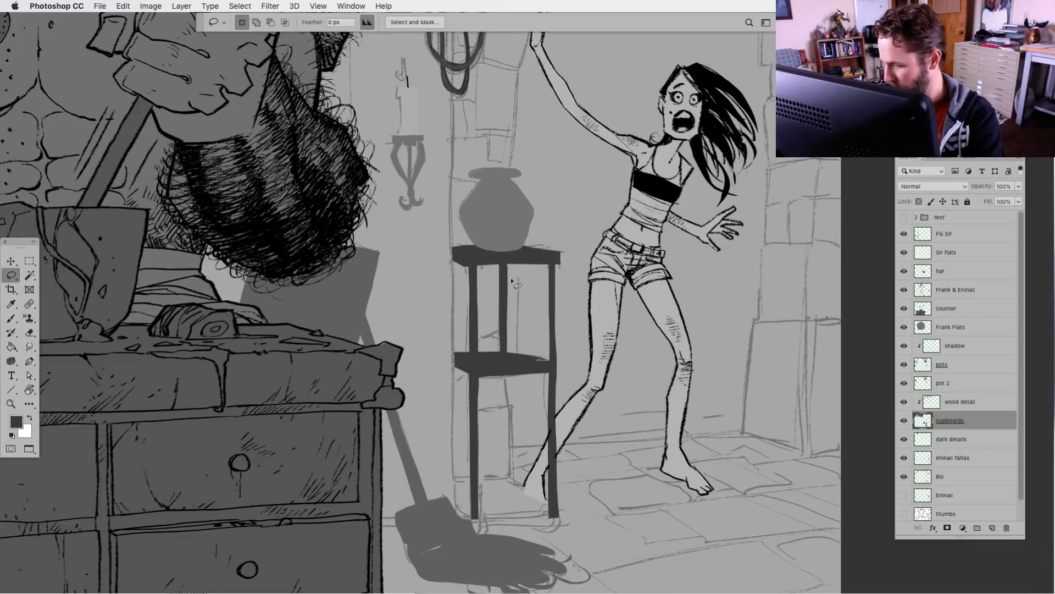
pyautogui.moveTo(502, 379)
pyautogui.mouseDown()
pyautogui.moveTo(502, 481)
pyautogui.moveTo(515, 488)
pyautogui.moveTo(513, 374)
pyautogui.moveTo(503, 373)
pyautogui.mouseUp()
pyautogui.hotkey('alt', 'BackSpace')
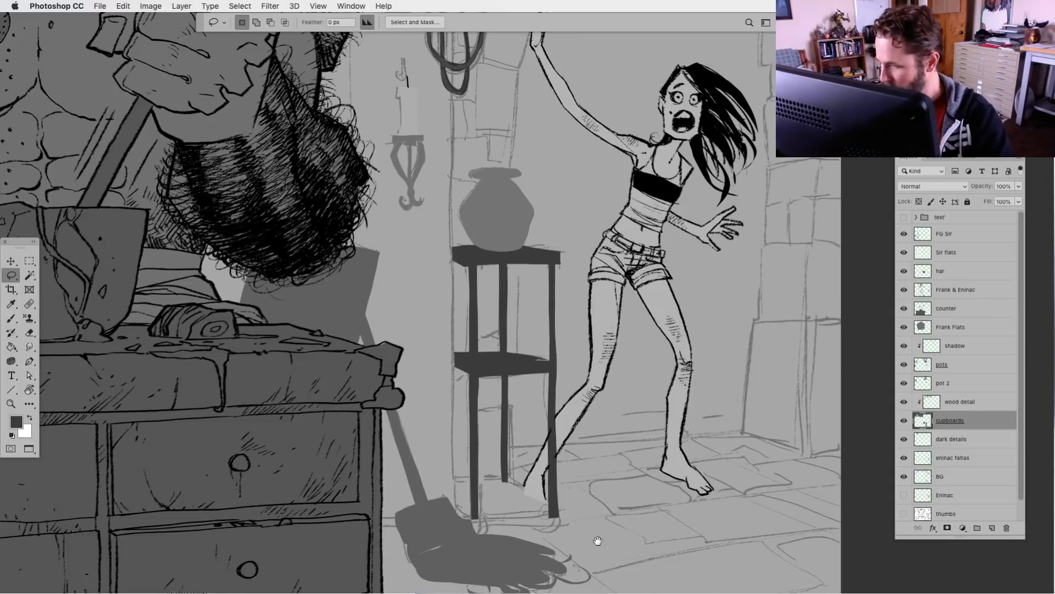
# Lasso the side table's bottom shelf between the legs and fill it with the same dark grey
pyautogui.moveTo(598, 540); pyautogui.dragTo(579, 491)
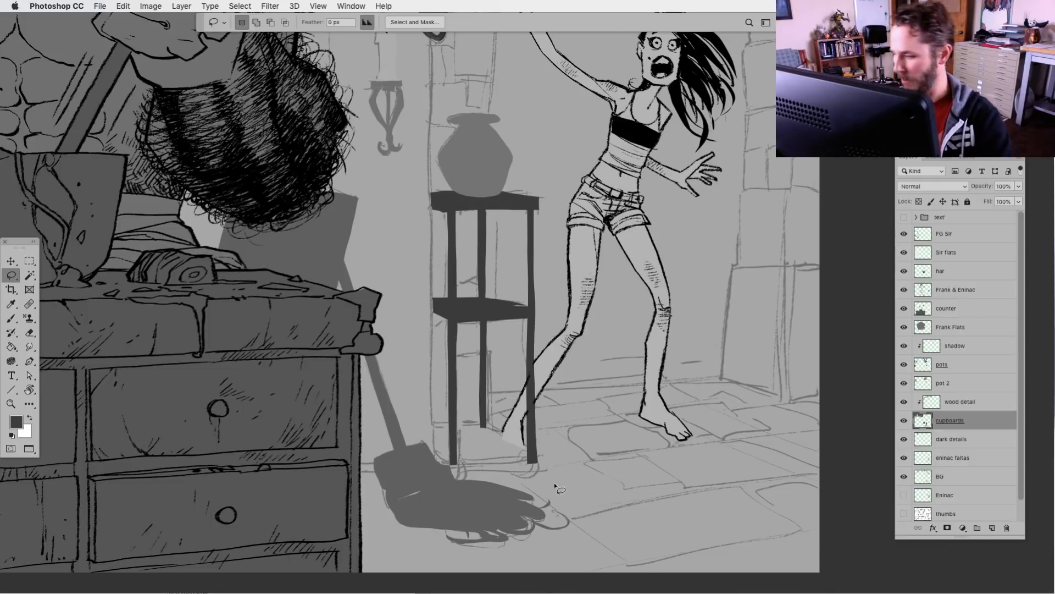
pyautogui.scroll(-4, 605, 439)
pyautogui.moveTo(533, 378)
pyautogui.mouseDown()
pyautogui.moveTo(458, 382)
pyautogui.moveTo(458, 393)
pyautogui.moveTo(540, 389)
pyautogui.moveTo(488, 349)
pyautogui.moveTo(438, 350)
pyautogui.moveTo(440, 376)
pyautogui.moveTo(459, 392)
pyautogui.mouseUp()
pyautogui.hotkey('alt', 'BackSpace')
pyautogui.hotkey('alt', 'BackSpace')
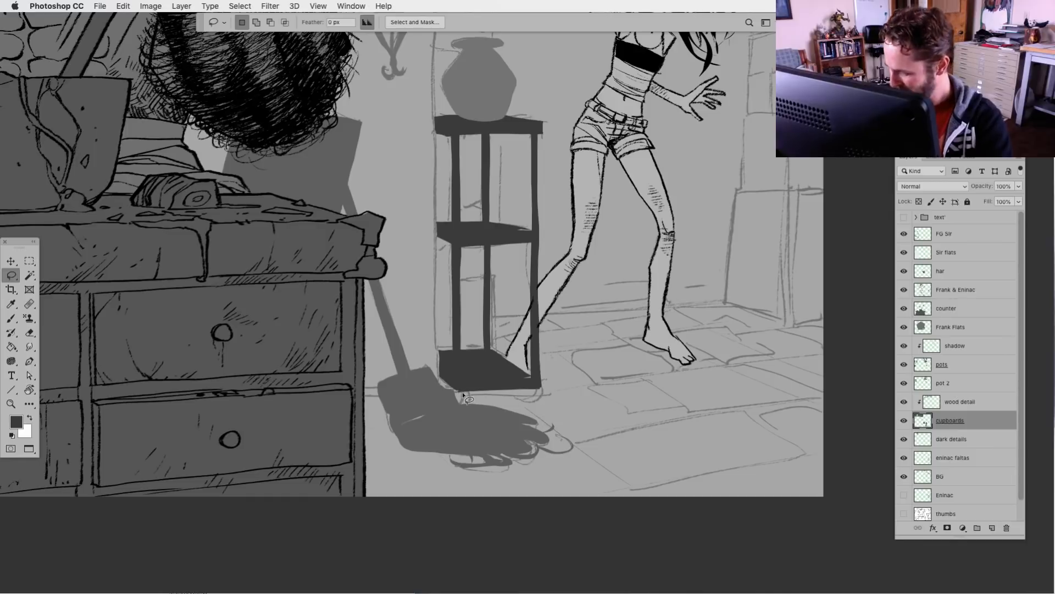
# Add two small rounded feet beneath the front corners of the side table's bottom shelf, filled with dark grey
pyautogui.moveTo(468, 393)
pyautogui.mouseDown()
pyautogui.moveTo(459, 407)
pyautogui.moveTo(476, 405)
pyautogui.moveTo(469, 393)
pyautogui.mouseUp()
pyautogui.hotkey('alt', 'BackSpace')
pyautogui.moveTo(539, 391)
pyautogui.mouseDown()
pyautogui.moveTo(529, 406)
pyautogui.moveTo(540, 392)
pyautogui.mouseUp()
pyautogui.hotkey('alt', 'BackSpace')
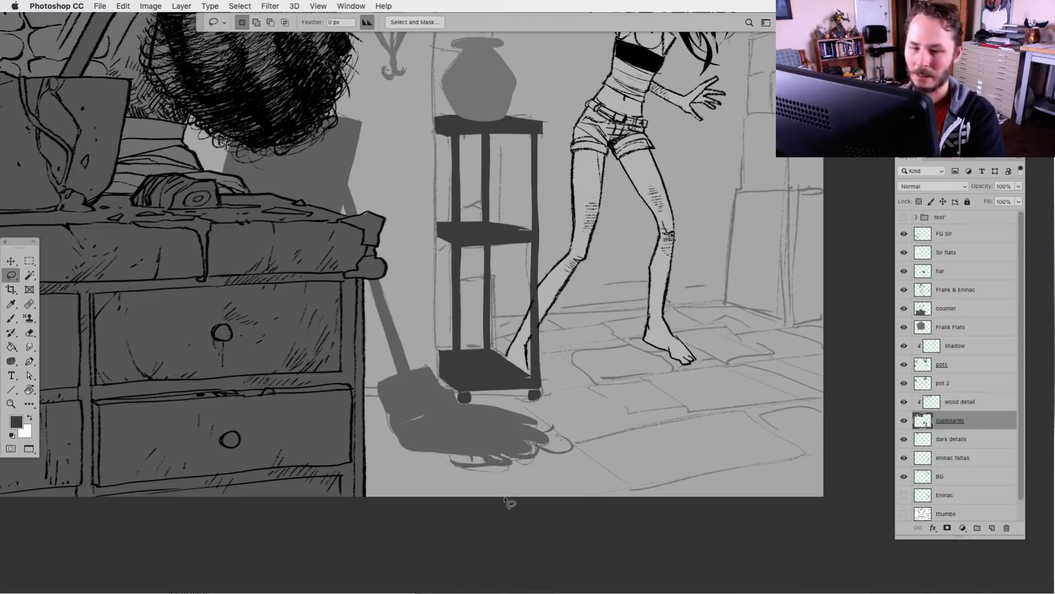
# Check the side table against the whole composition and trim the back edge of its bottom shelf with a lasso selection
pyautogui.press('super+minus')
pyautogui.press('super+minus')
pyautogui.moveTo(530, 363); pyautogui.dragTo(514, 444)
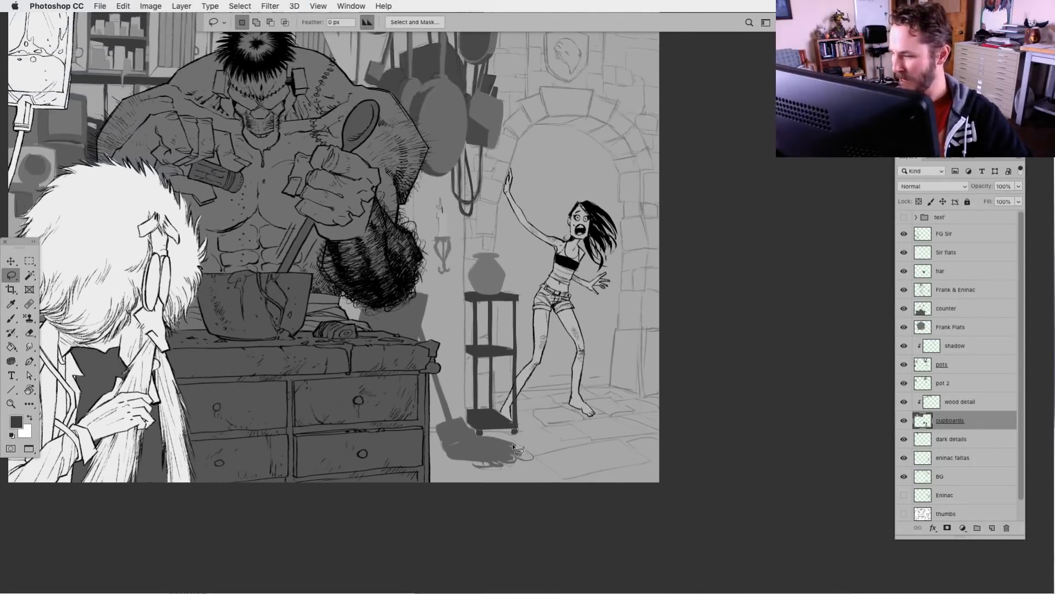
pyautogui.moveTo(592, 428); pyautogui.dragTo(624, 423)
pyautogui.press('super+plus')
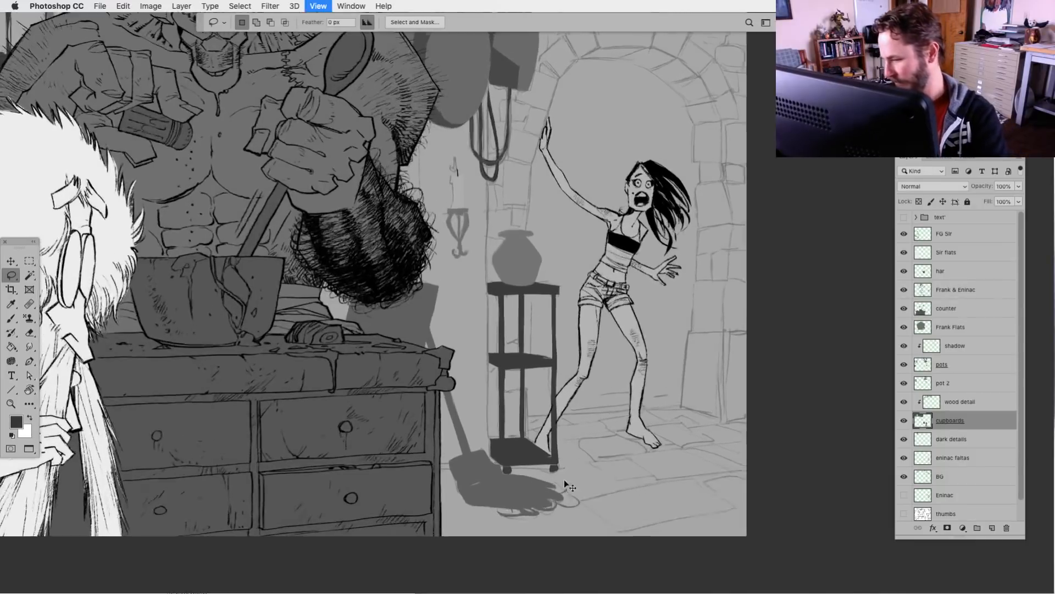
pyautogui.press('super+plus')
pyautogui.moveTo(586, 473); pyautogui.dragTo(589, 317)
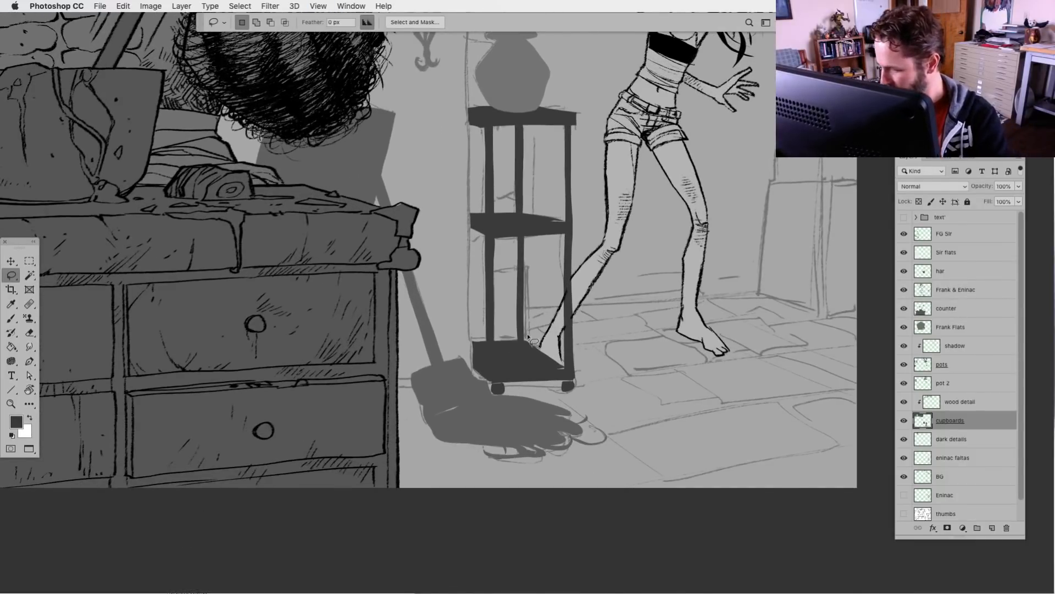
pyautogui.moveTo(519, 345)
pyautogui.mouseDown()
pyautogui.moveTo(476, 355)
pyautogui.moveTo(485, 357)
pyautogui.mouseUp()
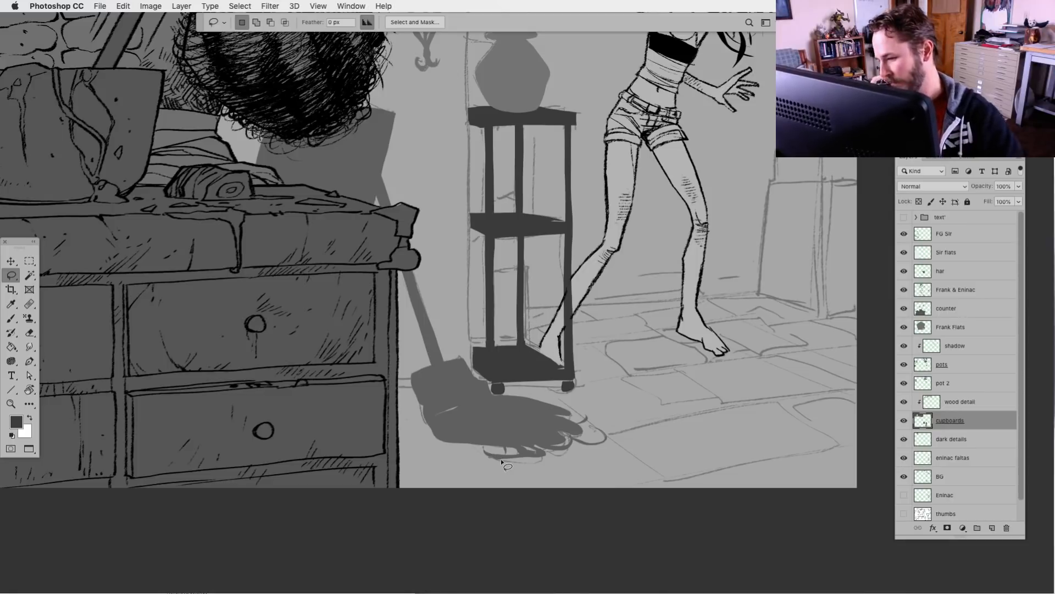
# On the pot 2 layer, lasso the shield above the doorway arch, fill it with dark grey, and tidy its outer edge
pyautogui.scroll(2, 500, 458)
pyautogui.scroll(-3, 392, 486)
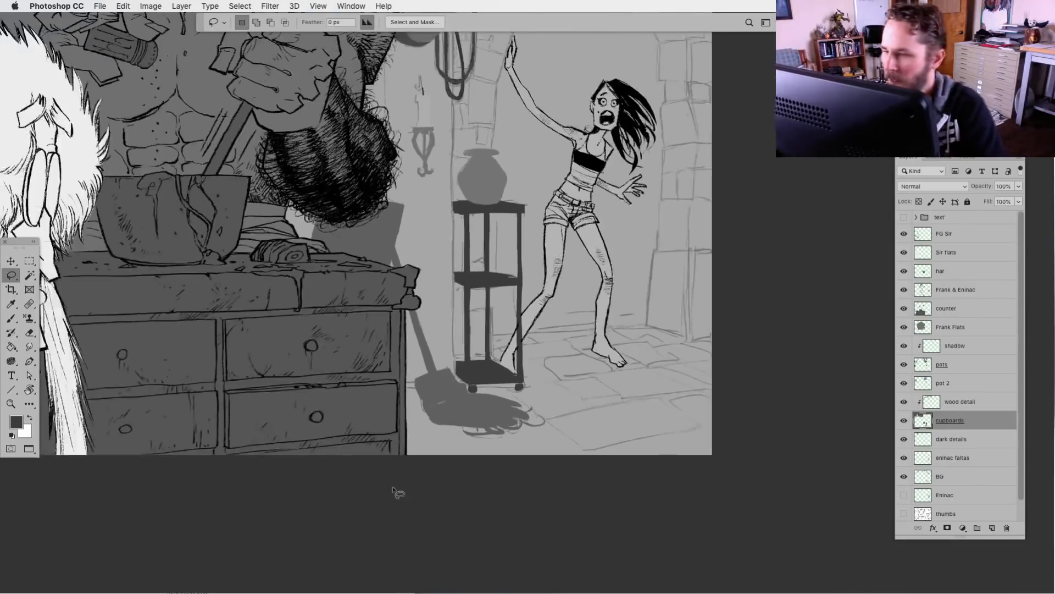
pyautogui.moveTo(533, 436); pyautogui.dragTo(484, 490)
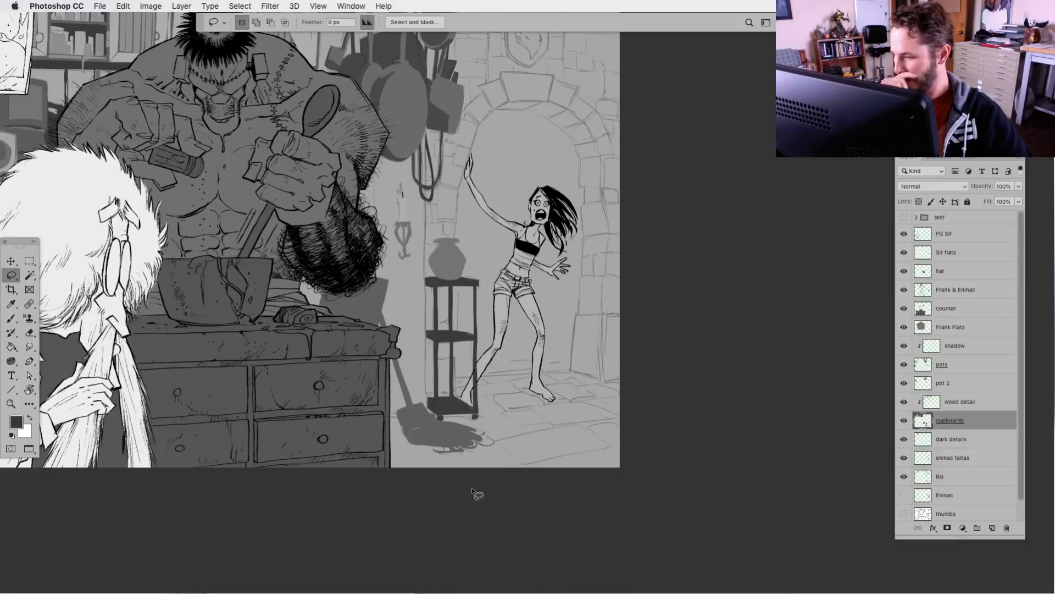
pyautogui.press('super+0')
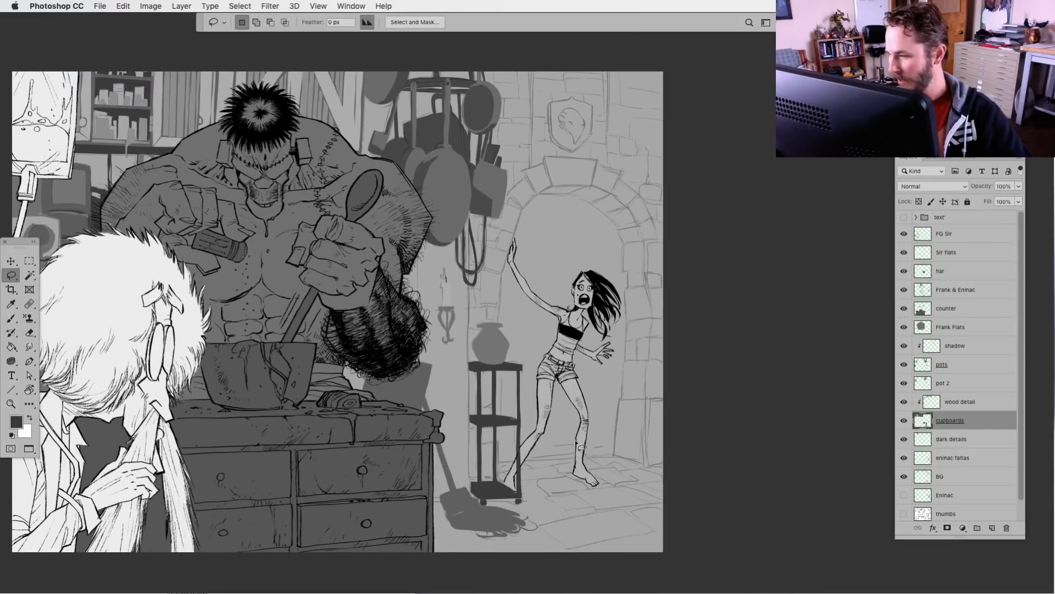
pyautogui.press('super+plus')
pyautogui.press('super+plus')
pyautogui.moveTo(514, 305); pyautogui.dragTo(448, 405)
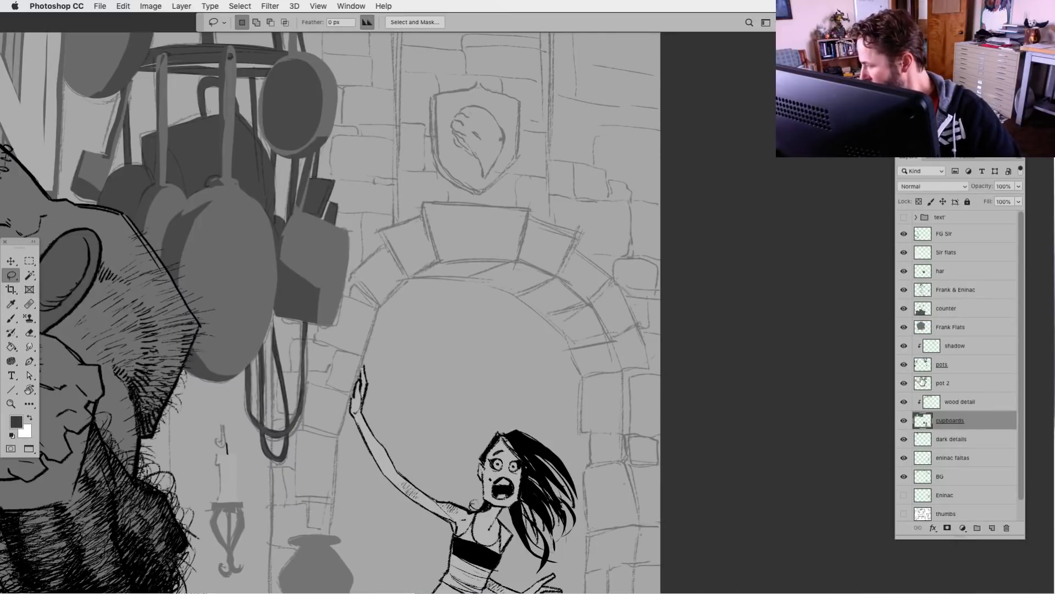
pyautogui.click(921, 365)
pyautogui.moveTo(525, 368); pyautogui.dragTo(504, 403)
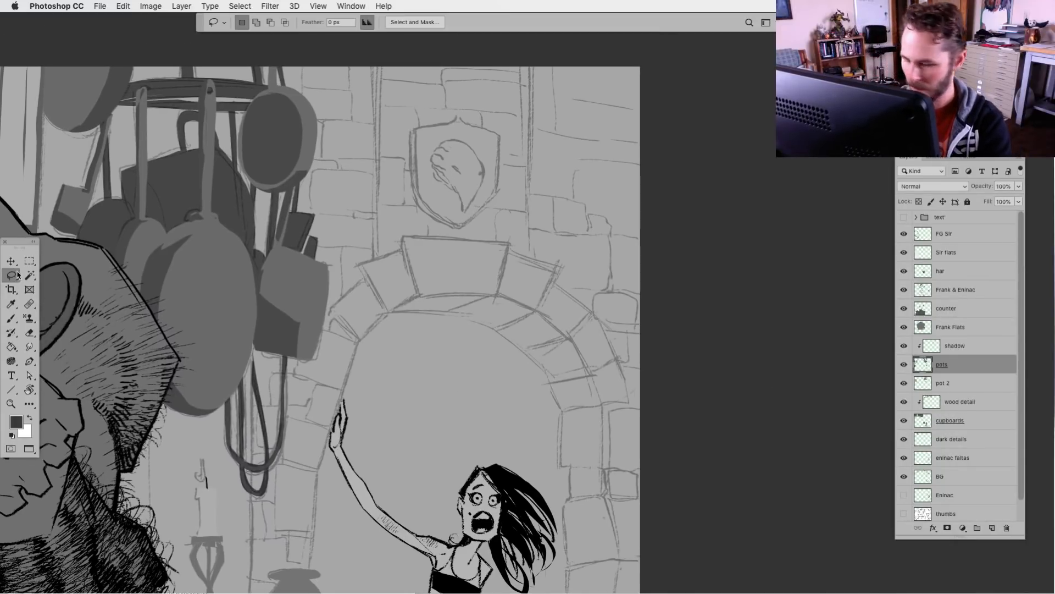
pyautogui.click(926, 383)
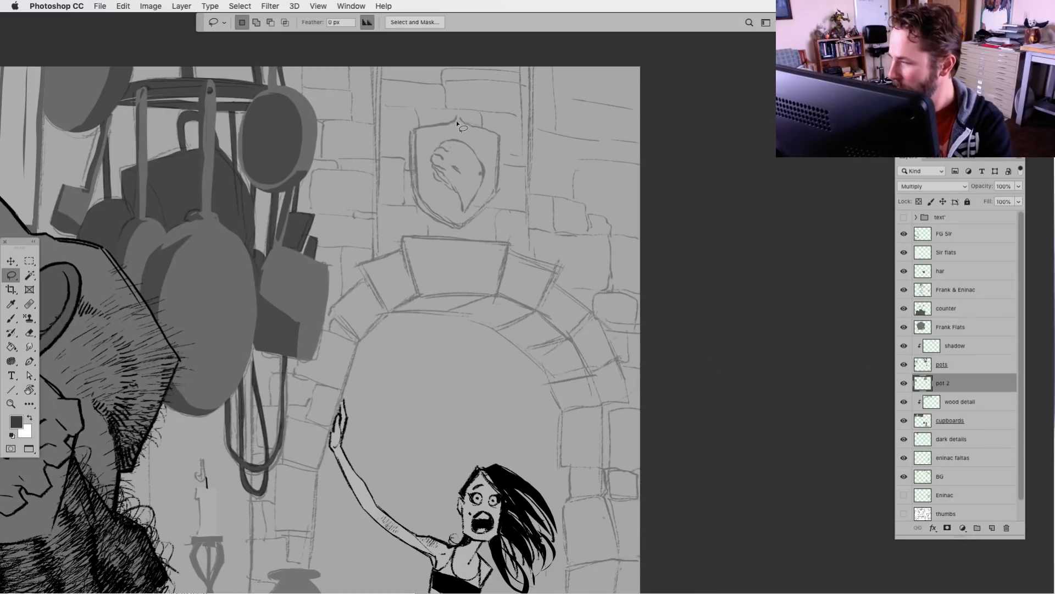
pyautogui.moveTo(450, 124)
pyautogui.mouseDown()
pyautogui.moveTo(411, 132)
pyautogui.moveTo(412, 174)
pyautogui.moveTo(424, 214)
pyautogui.moveTo(459, 231)
pyautogui.moveTo(500, 184)
pyautogui.moveTo(499, 133)
pyautogui.moveTo(458, 116)
pyautogui.mouseUp()
pyautogui.hotkey('alt', 'BackSpace')
pyautogui.hotkey('ctrl', 'd')
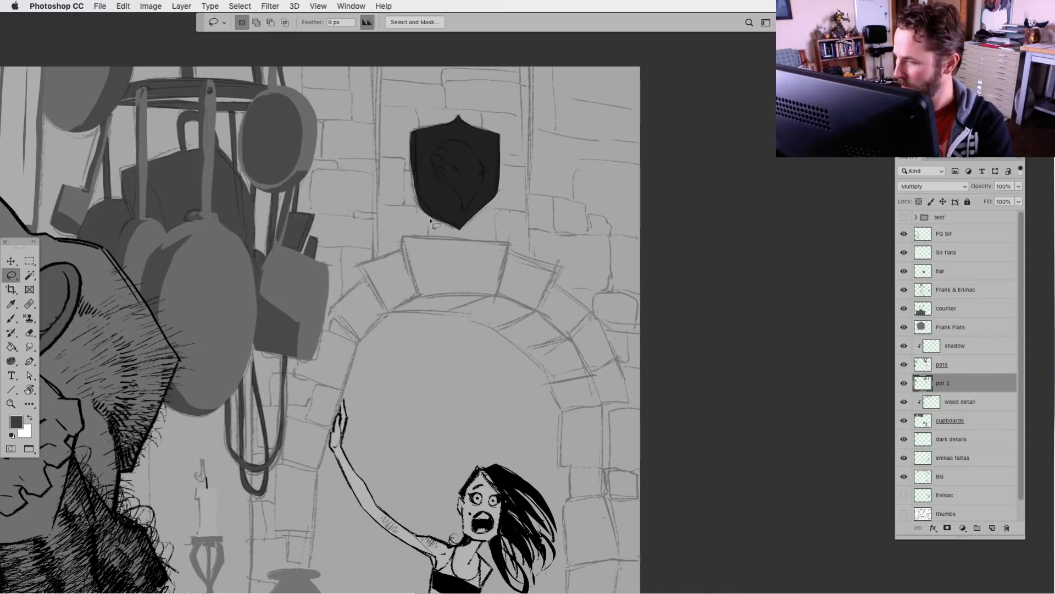
pyautogui.click(417, 159)
pyautogui.moveTo(413, 147); pyautogui.dragTo(417, 199)
pyautogui.click(626, 263)
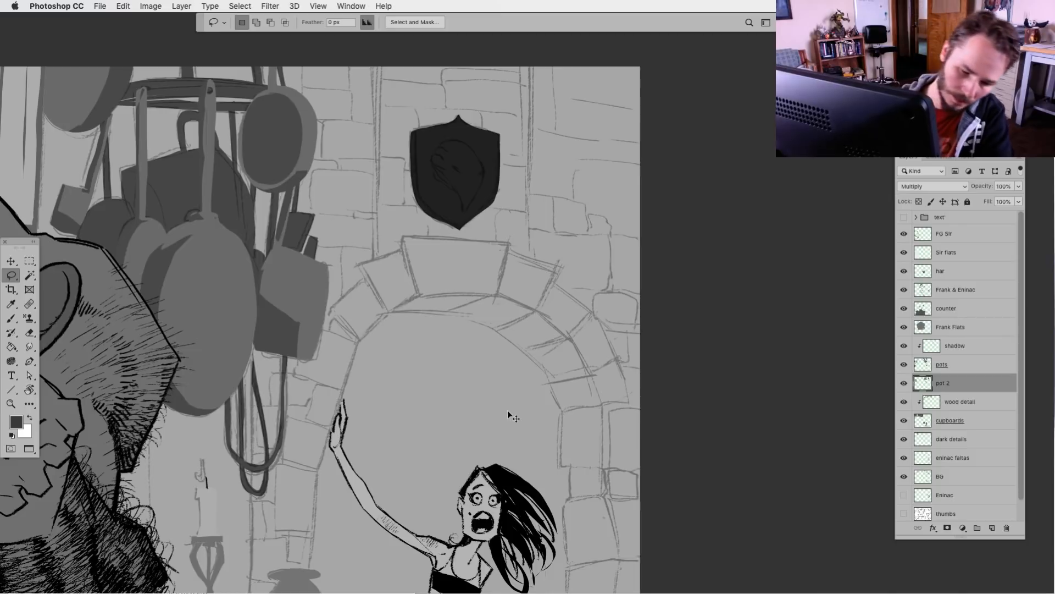
pyautogui.hotkey('ctrl', 'l')
pyautogui.moveTo(676, 450); pyautogui.dragTo(715, 450)
pyautogui.click(858, 320)
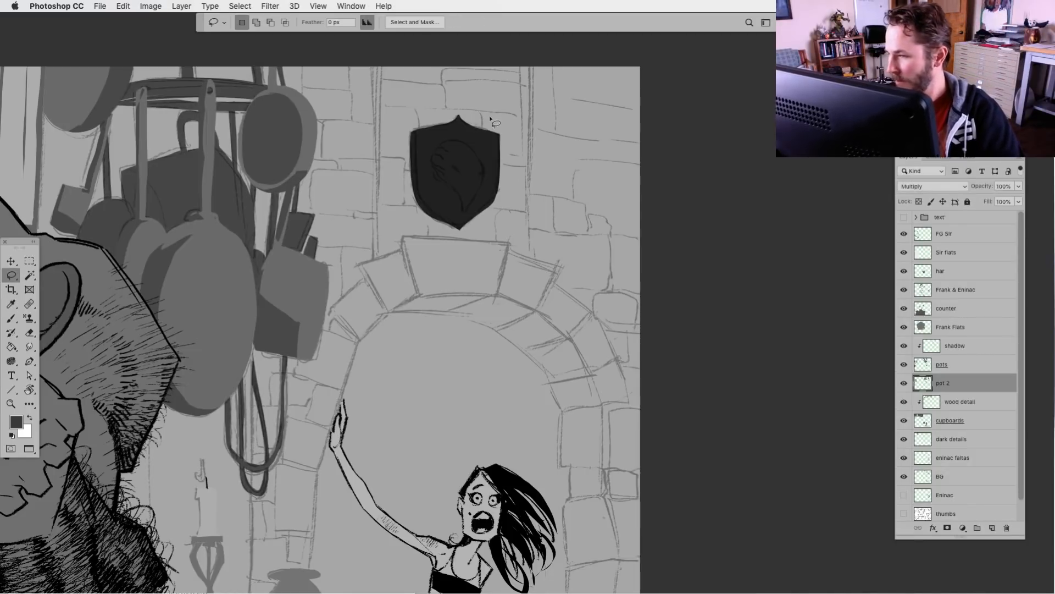
# Select the shield area and lighten it with Levels by setting the output black level to 68, then deselect
pyautogui.moveTo(513, 99)
pyautogui.mouseDown()
pyautogui.moveTo(402, 242)
pyautogui.moveTo(532, 128)
pyautogui.mouseUp()
pyautogui.hotkey('ctrl', 'l')
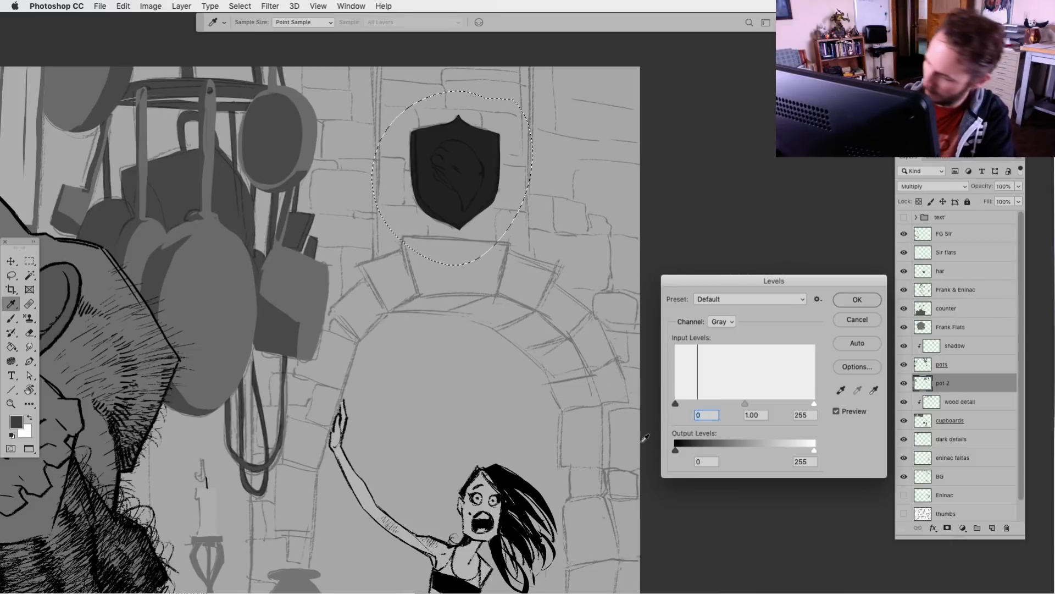
pyautogui.moveTo(676, 450); pyautogui.dragTo(714, 450)
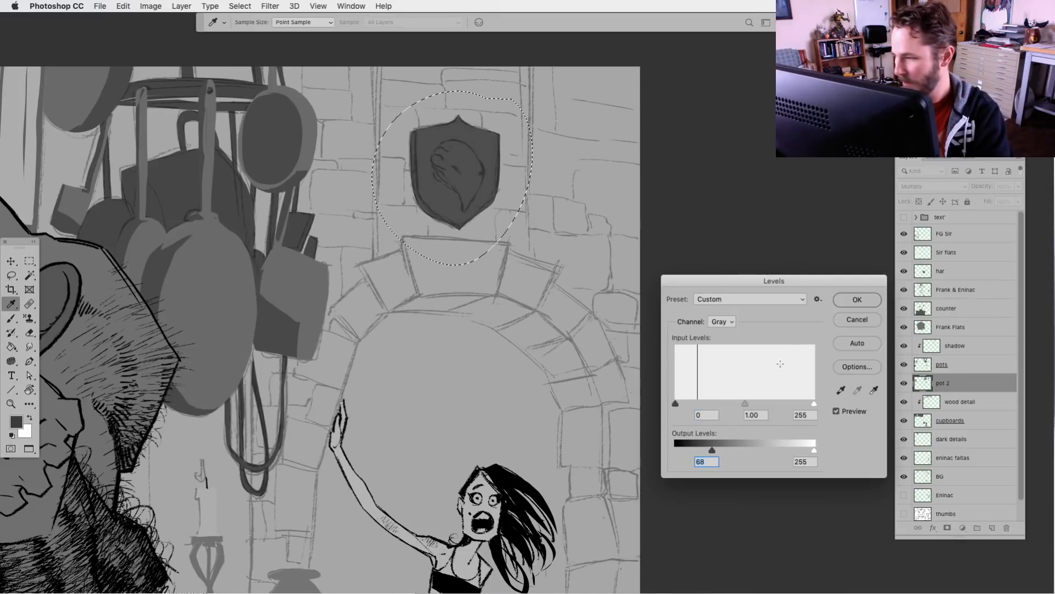
pyautogui.click(857, 300)
pyautogui.press('l')
pyautogui.hotkey('ctrl', 'd')
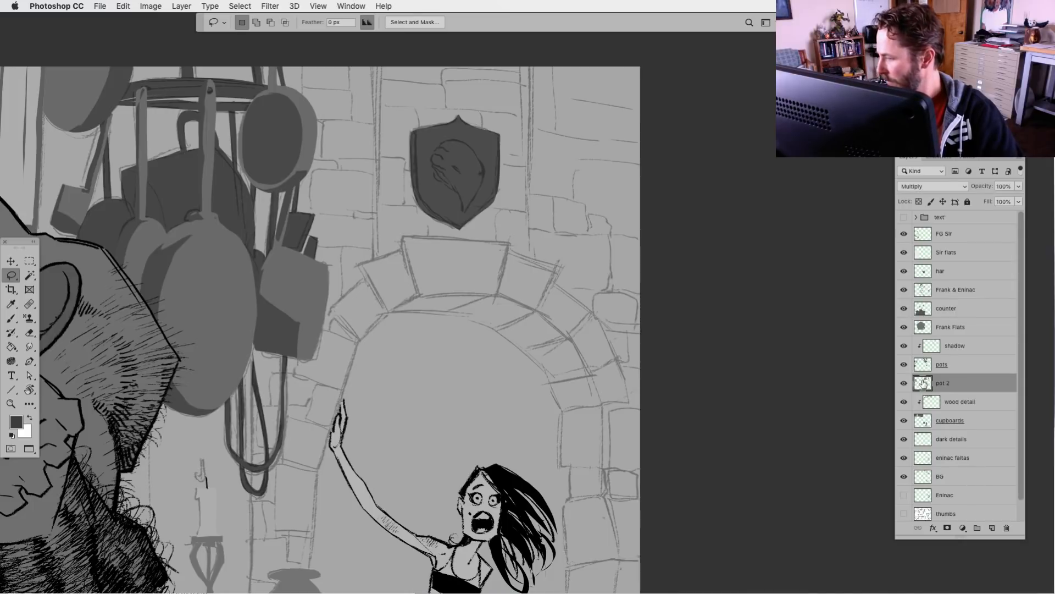
# Lock the pot 2 layer's transparent pixels and shade a thin strip along the shield's left edge with grey sampled from the hanging pans
pyautogui.click(919, 202)
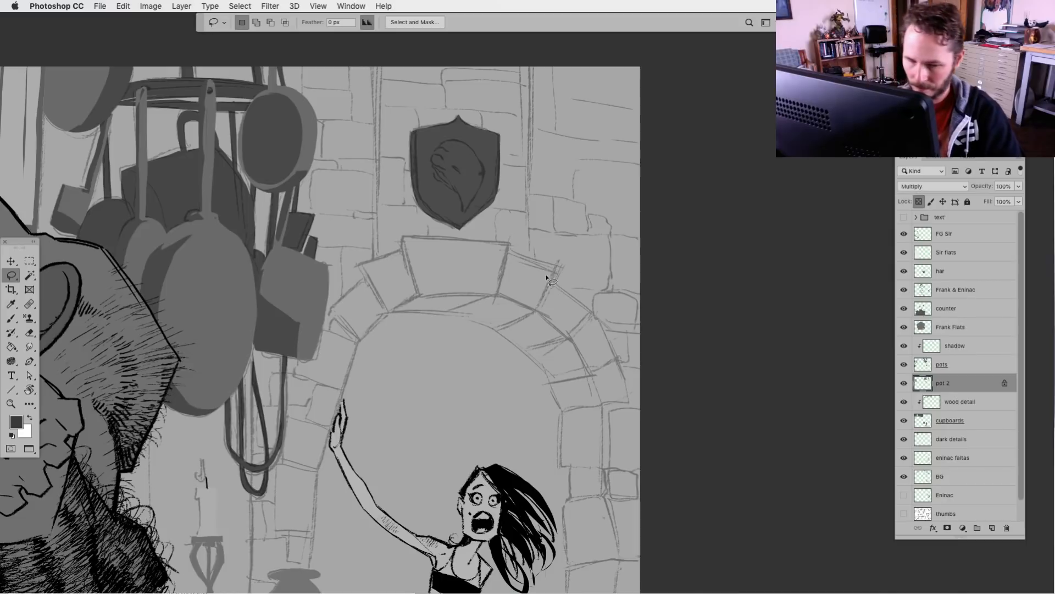
pyautogui.press('d')
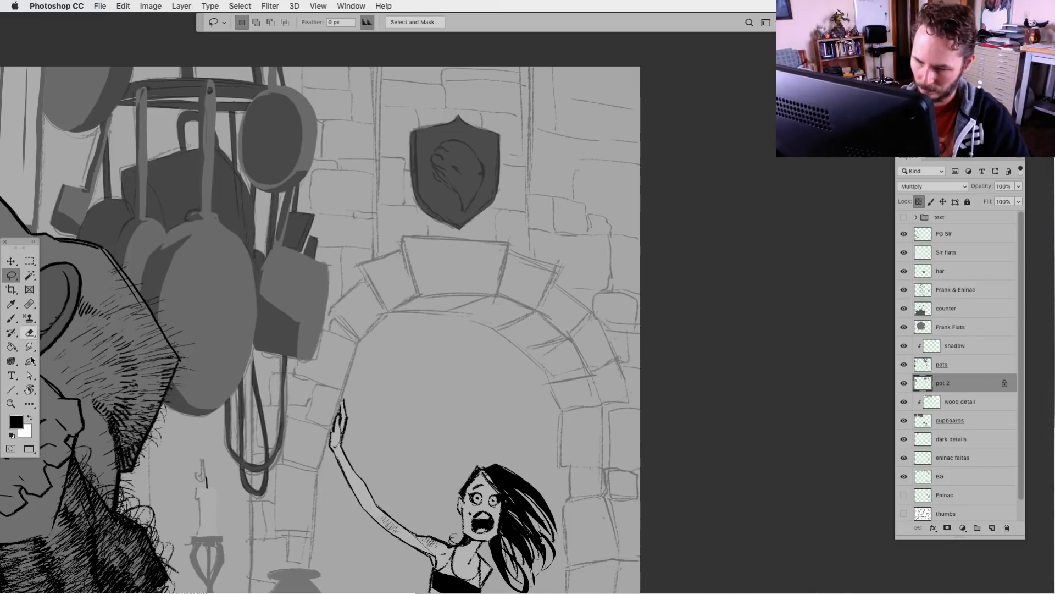
pyautogui.press('g')
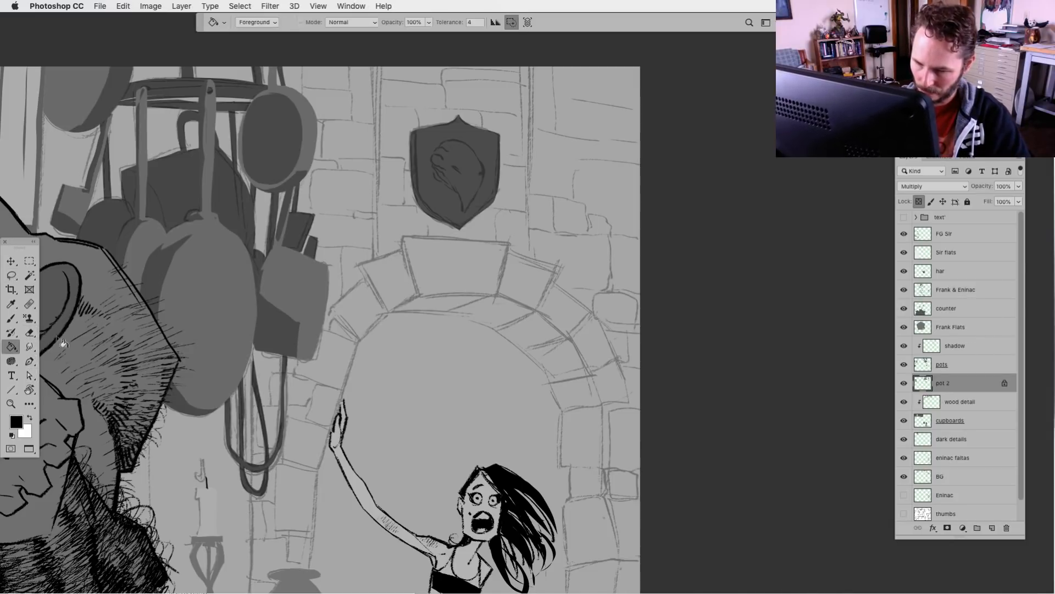
pyautogui.keyDown('alt'); pyautogui.click(156, 278); pyautogui.keyUp('alt')
pyautogui.press('l')
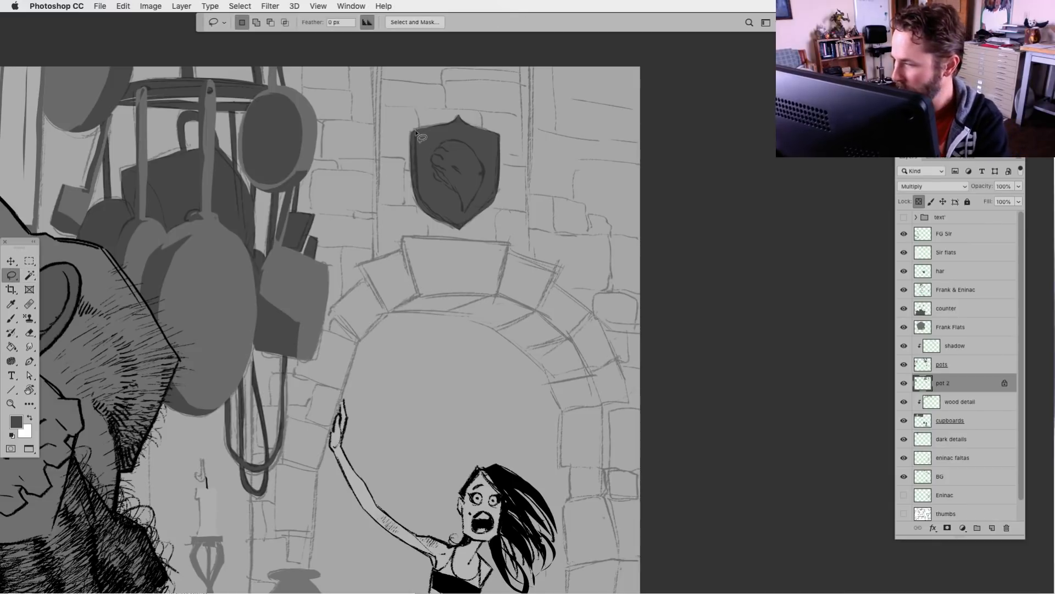
pyautogui.moveTo(416, 132)
pyautogui.mouseDown()
pyautogui.moveTo(423, 201)
pyautogui.moveTo(443, 221)
pyautogui.moveTo(408, 123)
pyautogui.mouseUp()
pyautogui.hotkey('alt', 'BackSpace')
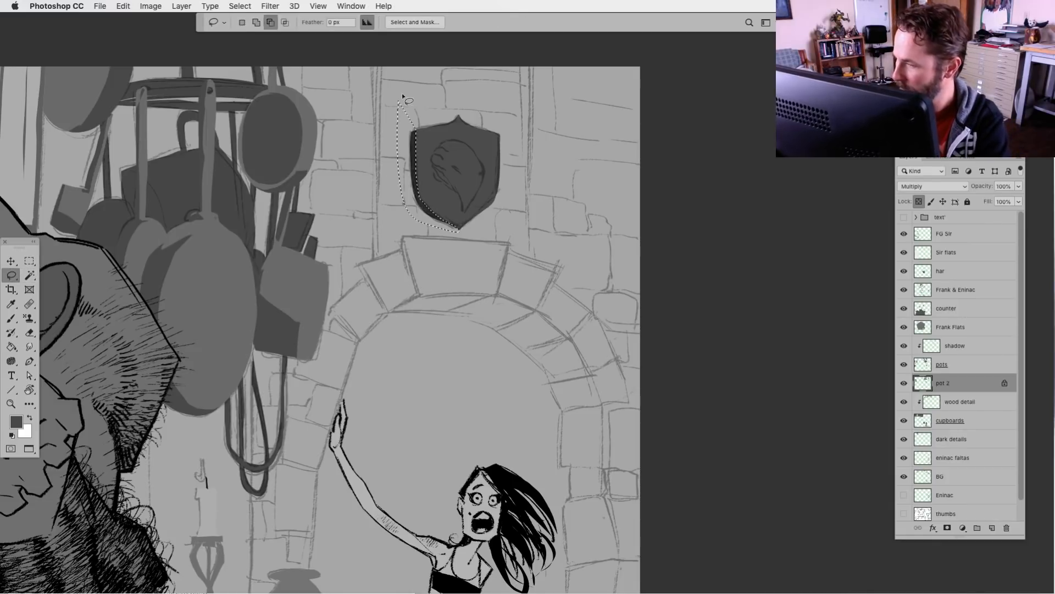
pyautogui.press('super+d')
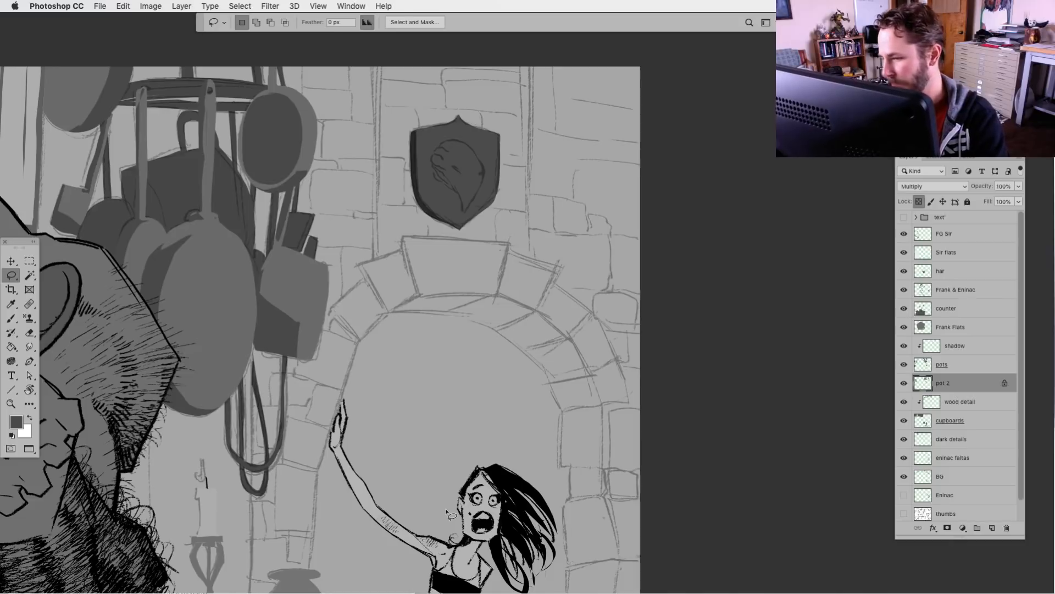
# On the pots layer, lasso the head emblem inside the shield, fill it with a lighter grey, and deselect
pyautogui.click(930, 368)
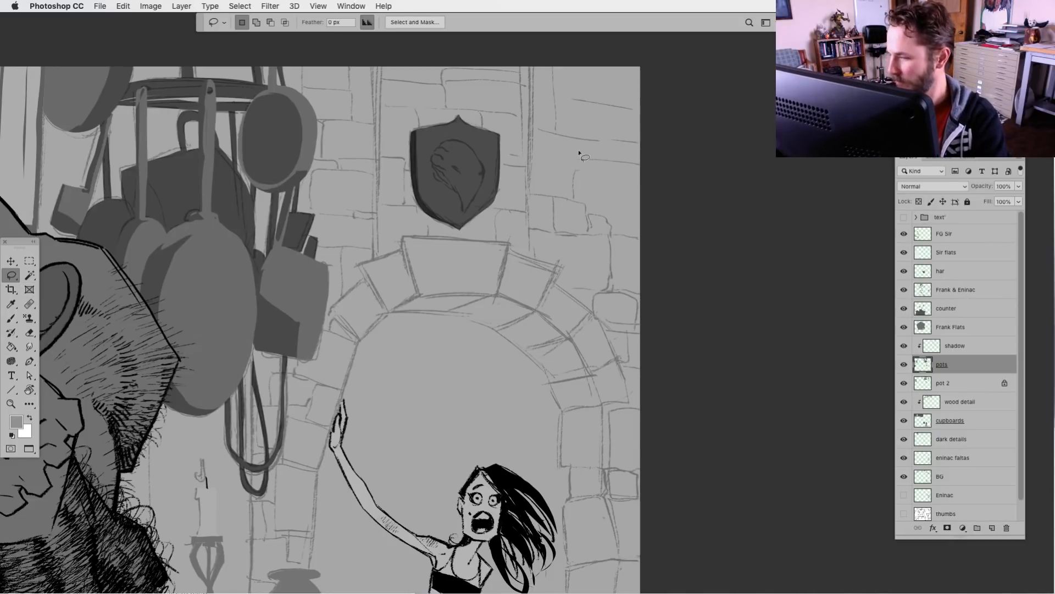
pyautogui.moveTo(450, 140)
pyautogui.mouseDown()
pyautogui.moveTo(437, 179)
pyautogui.moveTo(462, 212)
pyautogui.moveTo(483, 178)
pyautogui.moveTo(459, 140)
pyautogui.mouseUp()
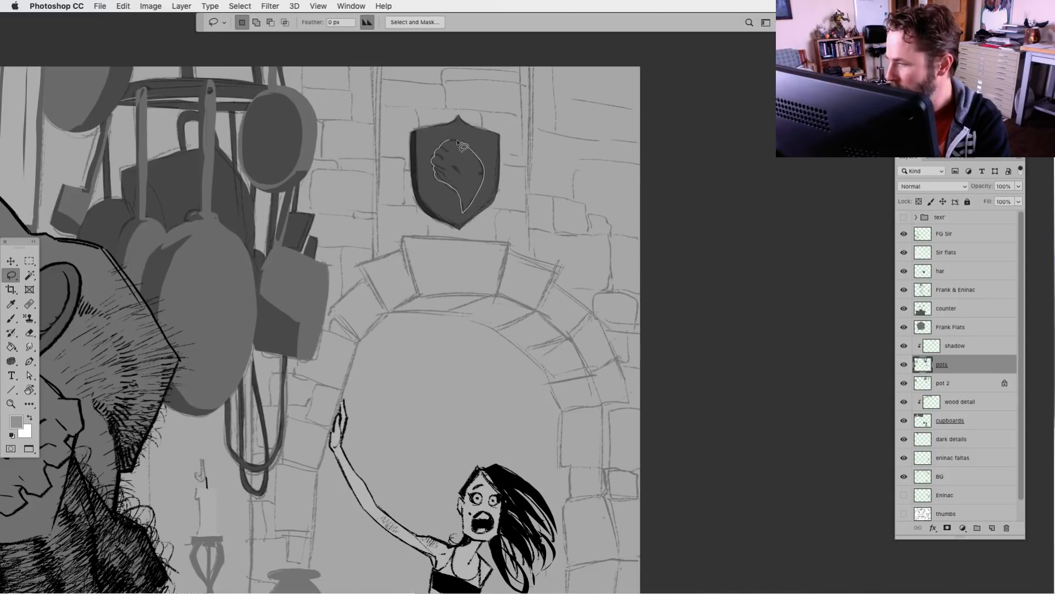
pyautogui.hotkey('alt', 'BackSpace')
pyautogui.hotkey('ctrl', 'd')
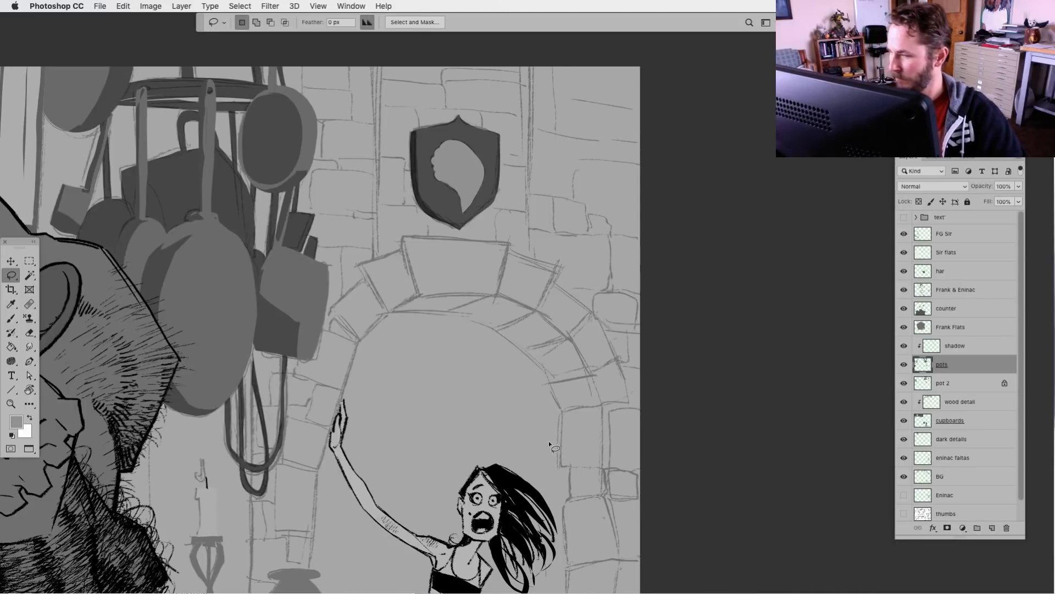
# Hide and show the pots layer to check which shapes it holds, and look over the doorway and side table area
pyautogui.click(904, 364)
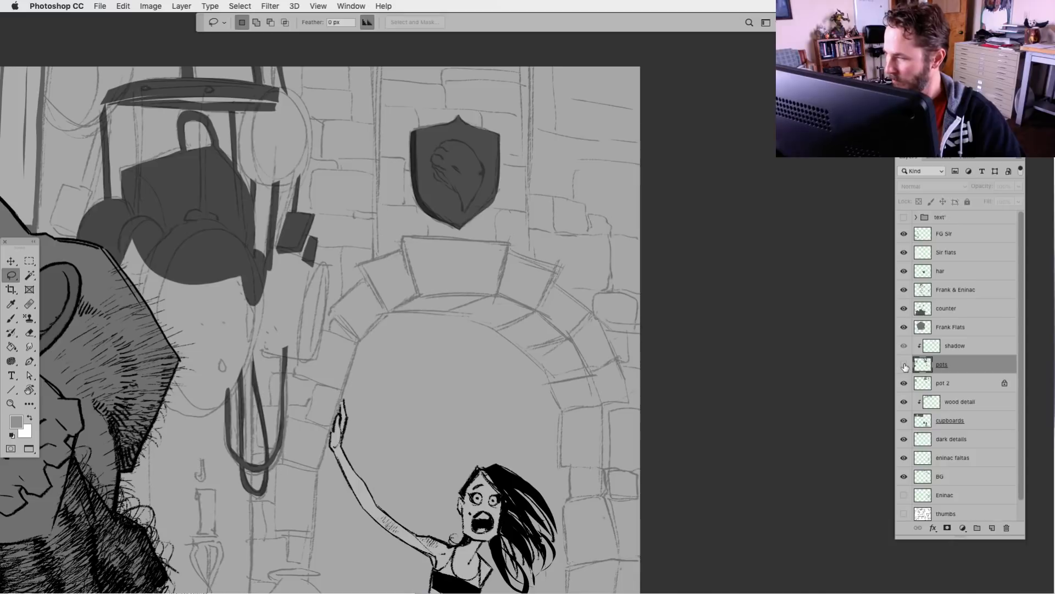
pyautogui.click(904, 364)
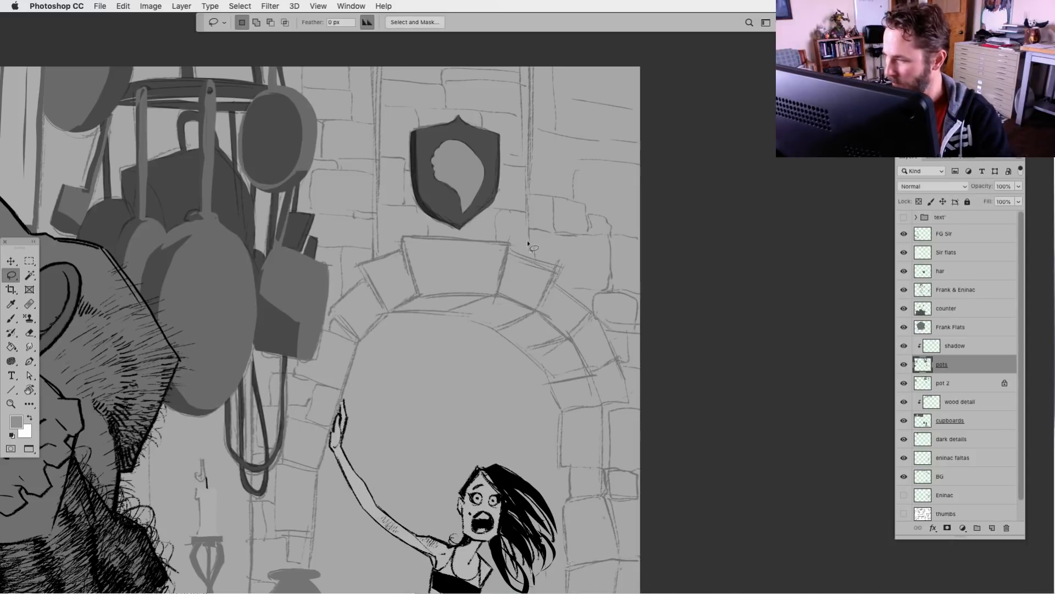
pyautogui.moveTo(448, 186); pyautogui.dragTo(461, 189)
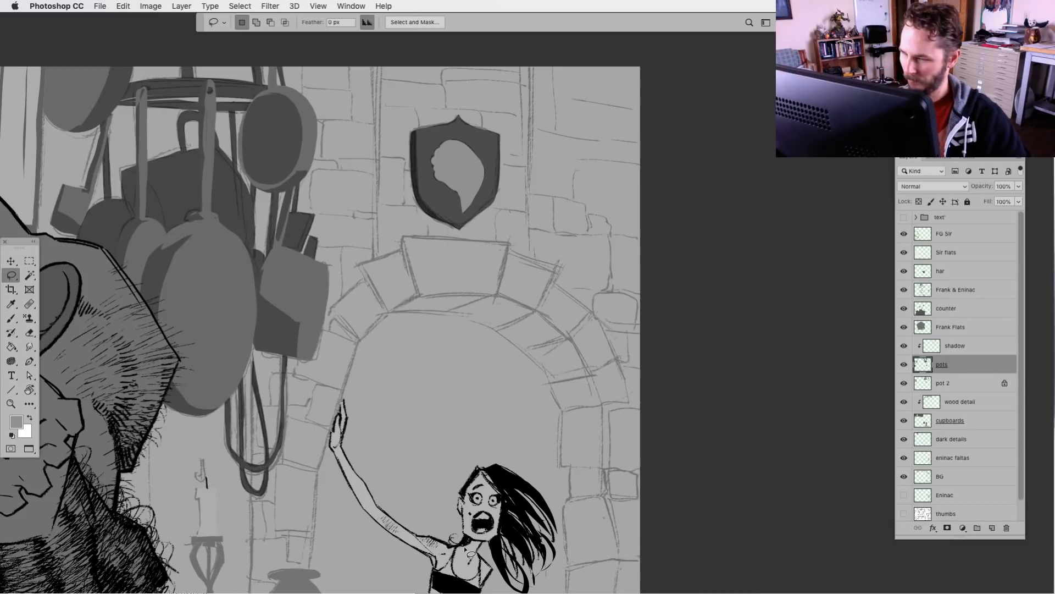
pyautogui.click(904, 365)
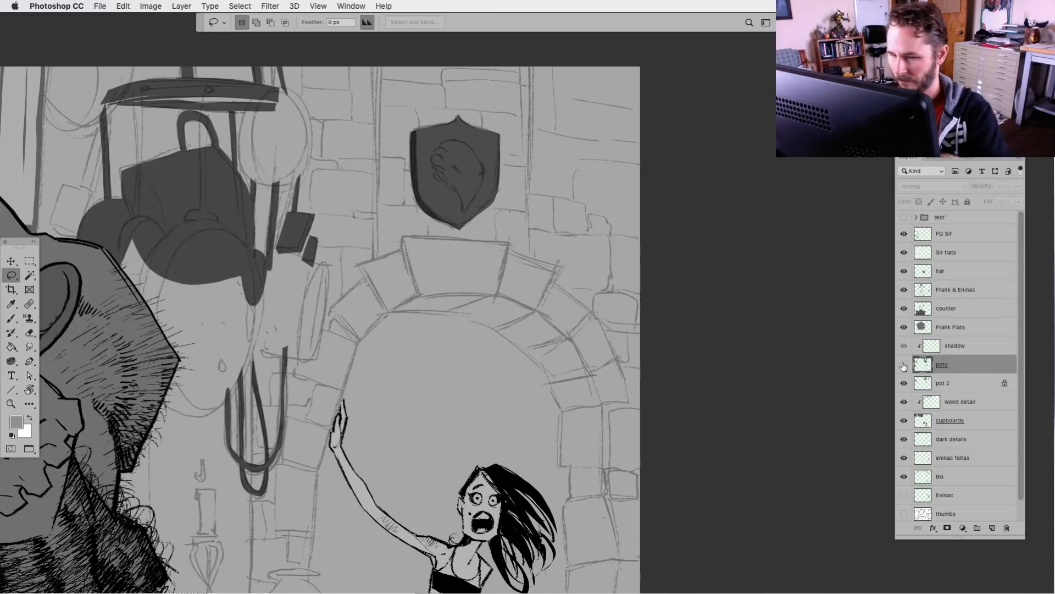
pyautogui.click(904, 365)
pyautogui.press('super+minus')
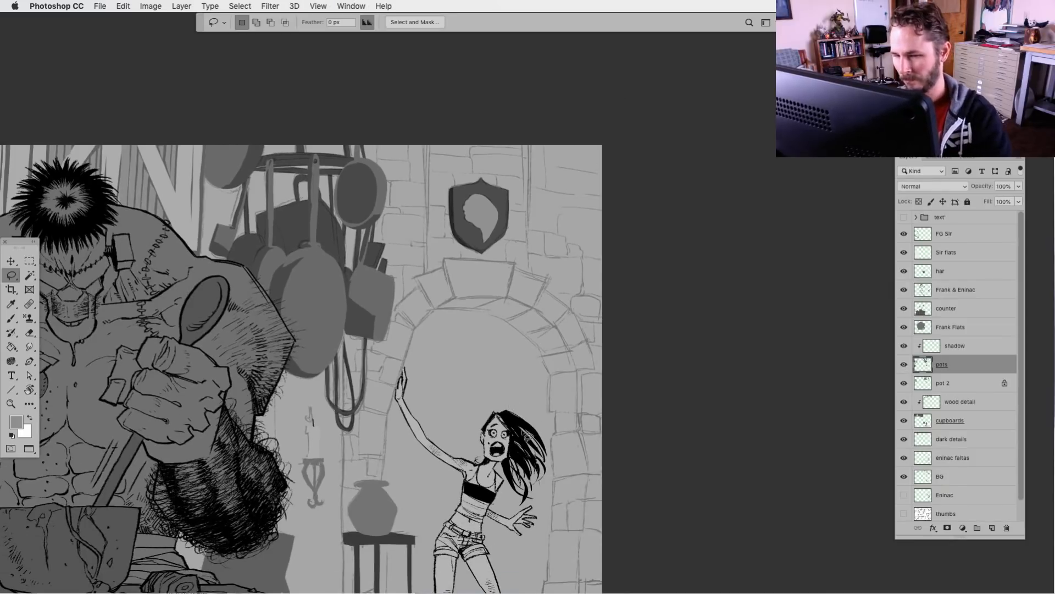
pyautogui.hscroll(-5, 511, 446)
pyautogui.scroll(-1, 511, 445)
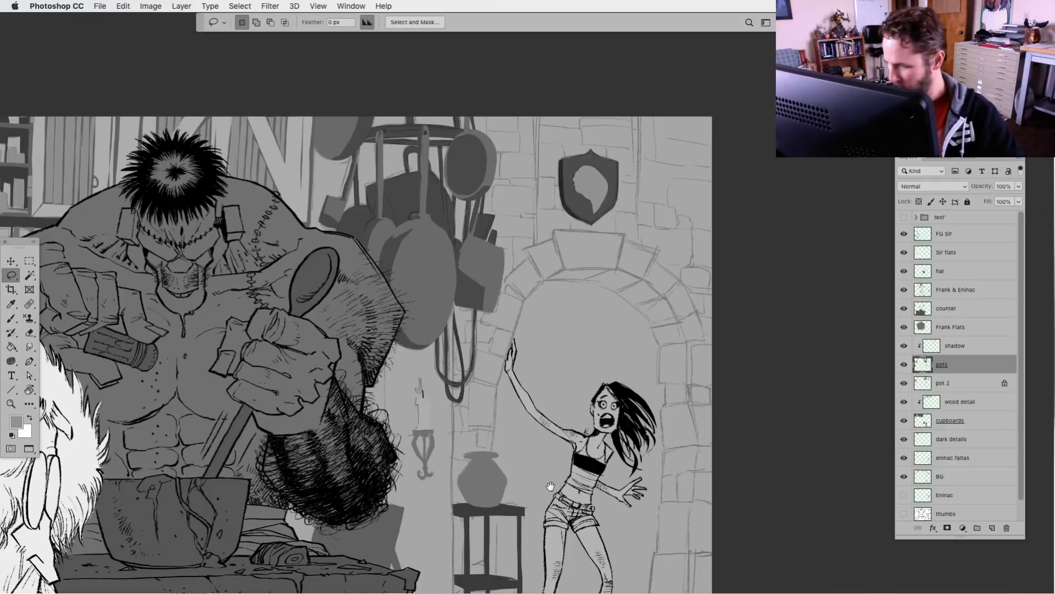
pyautogui.scroll(-5, 550, 487)
pyautogui.hscroll(-2, 647, 440)
pyautogui.moveTo(647, 411); pyautogui.dragTo(742, 385)
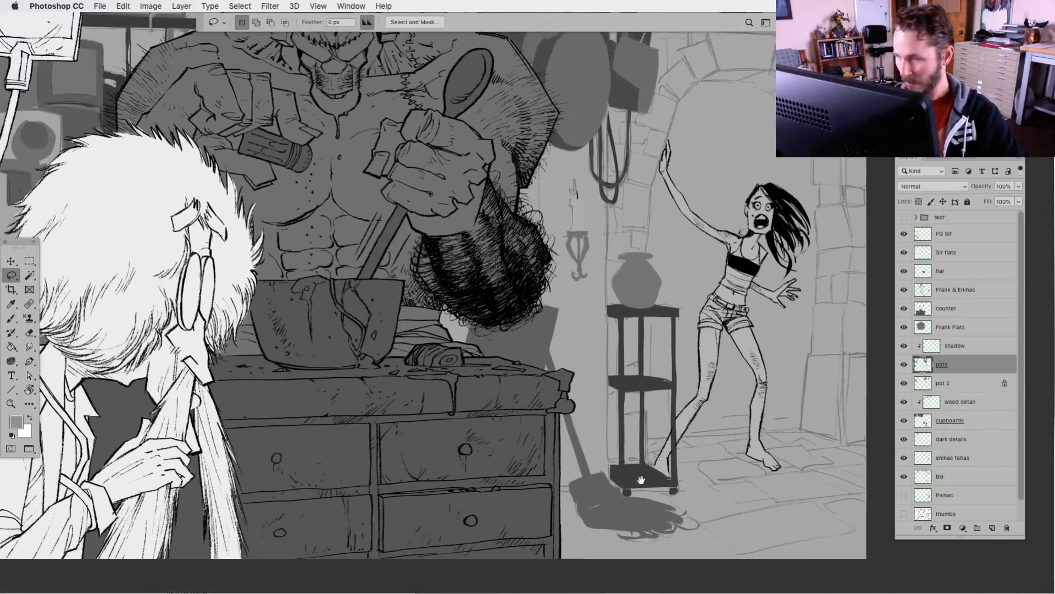
pyautogui.moveTo(711, 419); pyautogui.dragTo(725, 508)
pyautogui.moveTo(613, 483)
pyautogui.mouseDown()
pyautogui.moveTo(523, 485)
pyautogui.moveTo(432, 455)
pyautogui.mouseUp()
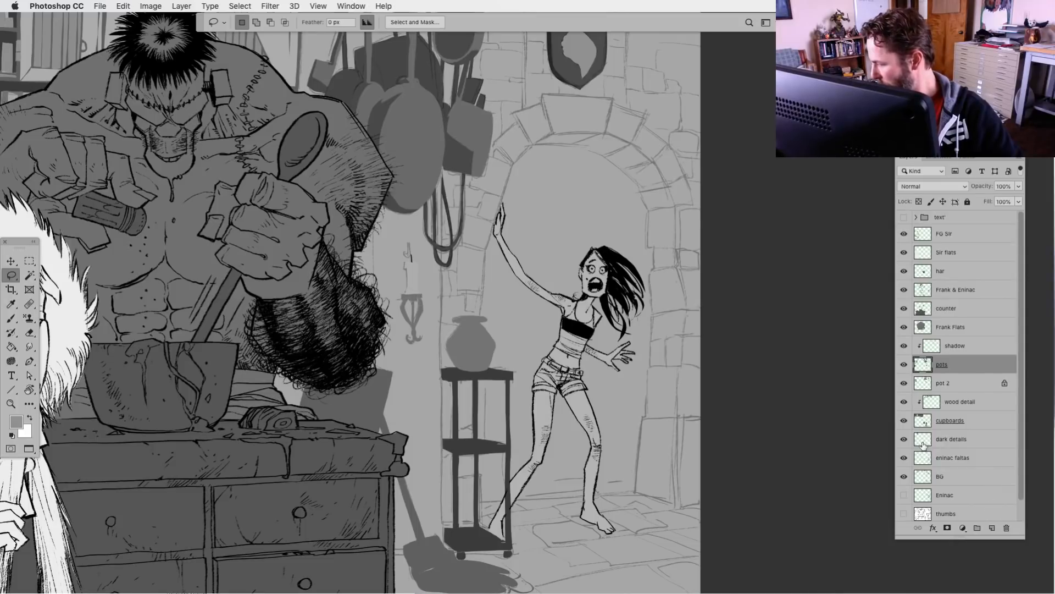
# Add a new layer directly above the eninac faltas layer and name it bricks
pyautogui.click(924, 445)
pyautogui.click(936, 463)
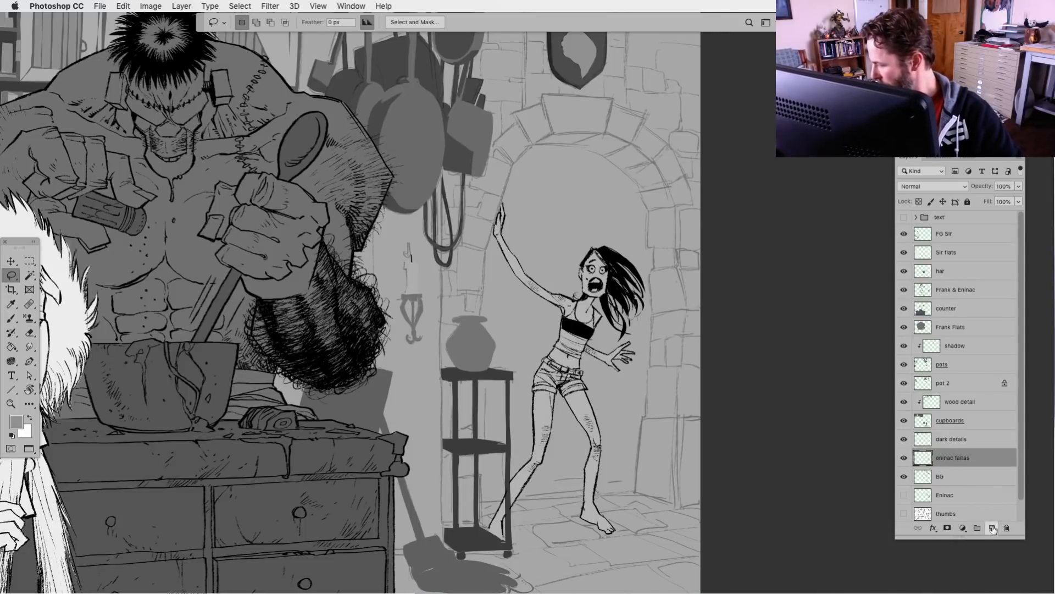
pyautogui.click(993, 529)
pyautogui.doubleClick(946, 457)
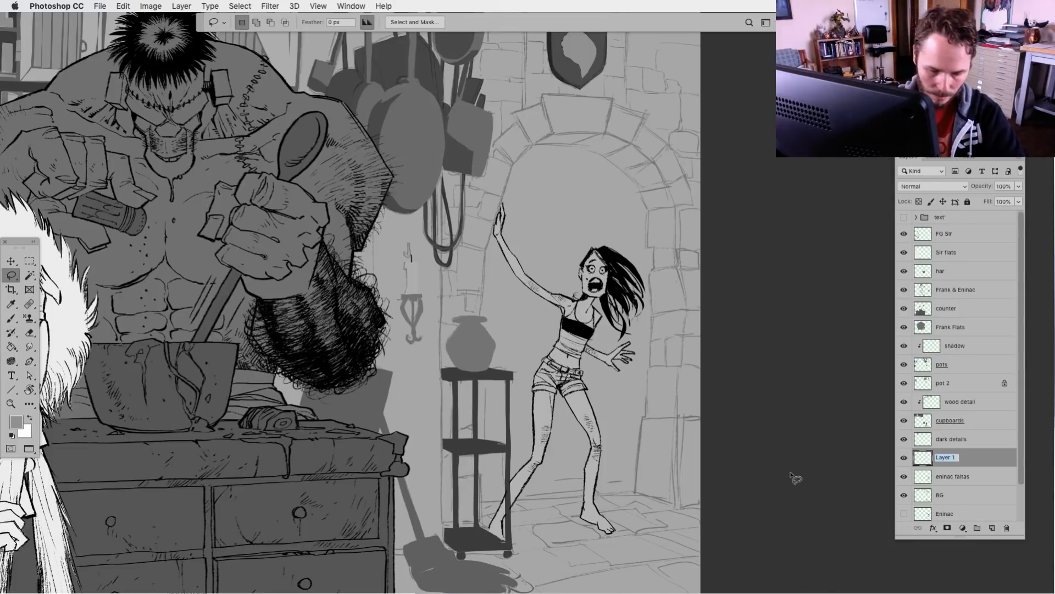
pyautogui.write('bri')
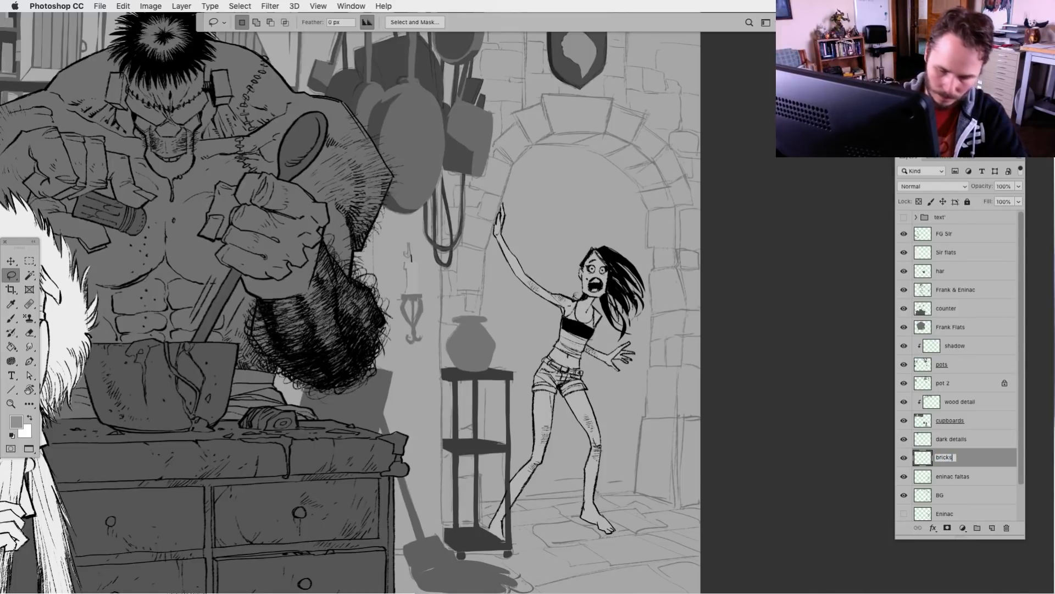
pyautogui.write('cks')
pyautogui.press('Return')
pyautogui.press('super+minus')
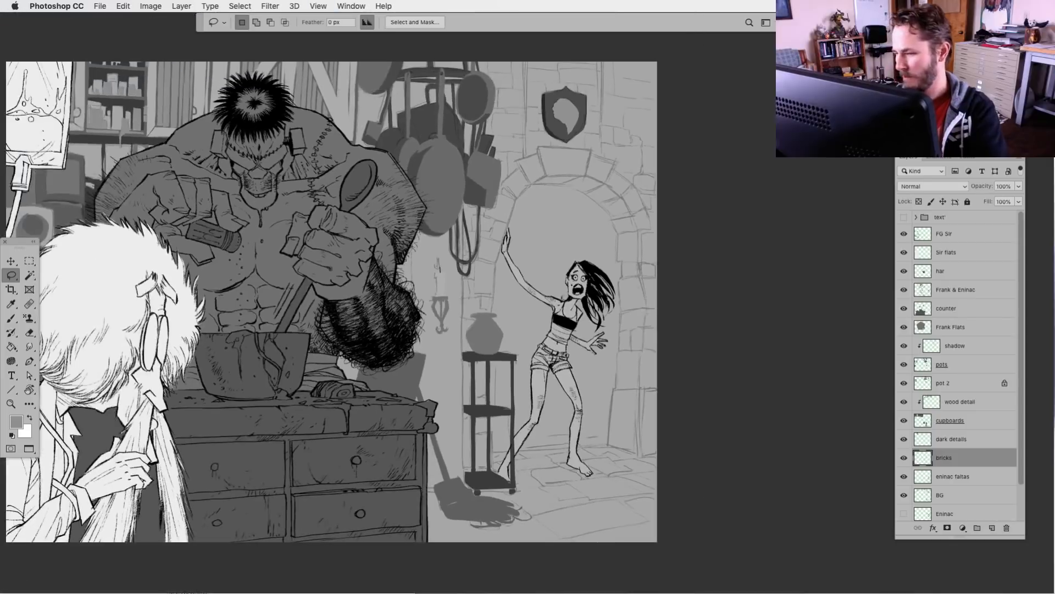
pyautogui.hscroll(-6, 413, 420)
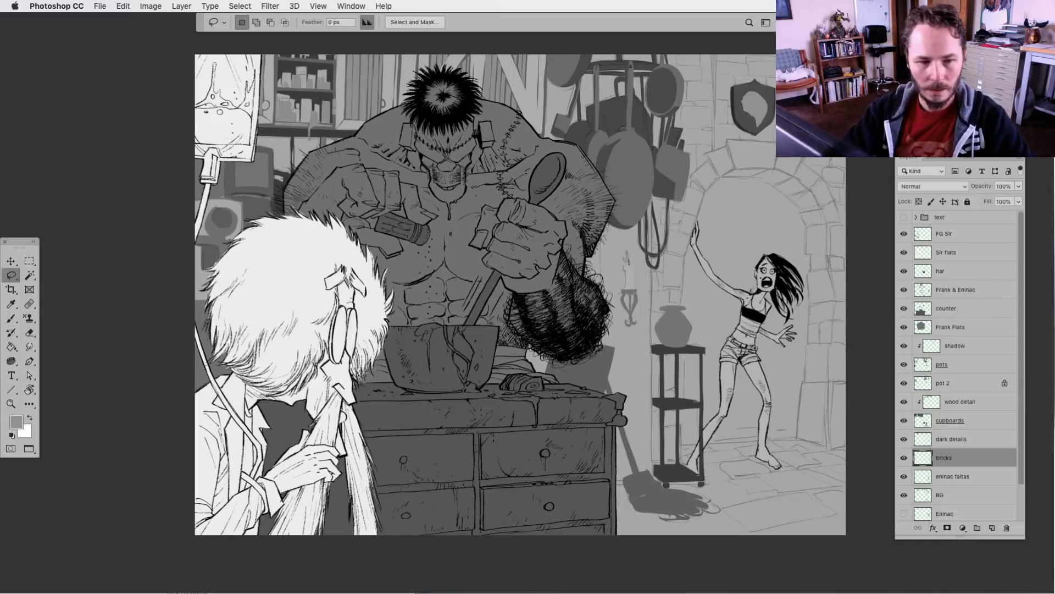
pyautogui.press('Tab')
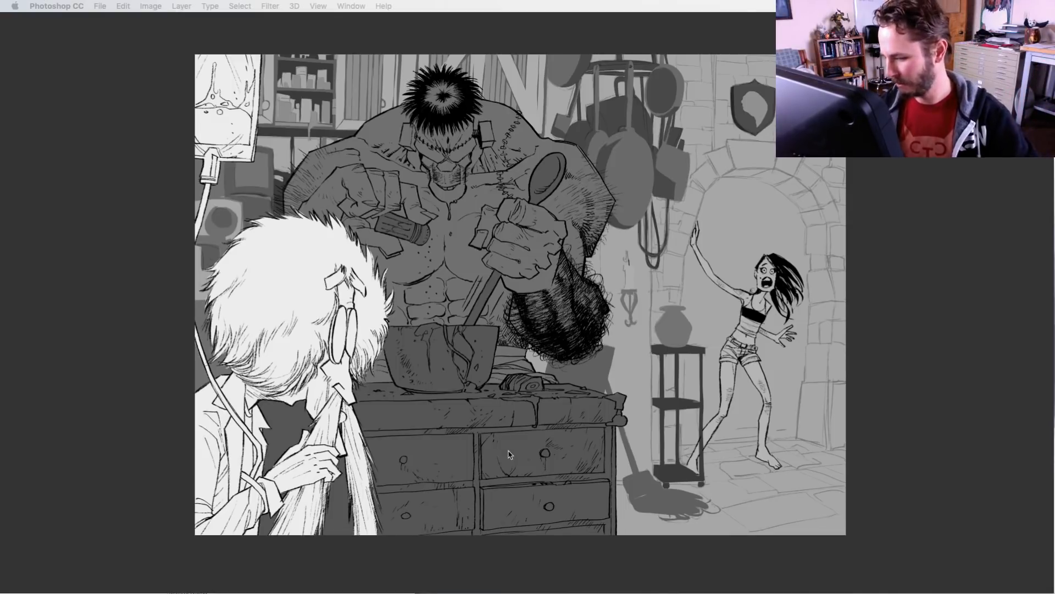
pyautogui.press('Tab')
pyautogui.moveTo(598, 469)
pyautogui.mouseDown()
pyautogui.moveTo(559, 467)
pyautogui.moveTo(578, 475)
pyautogui.mouseUp()
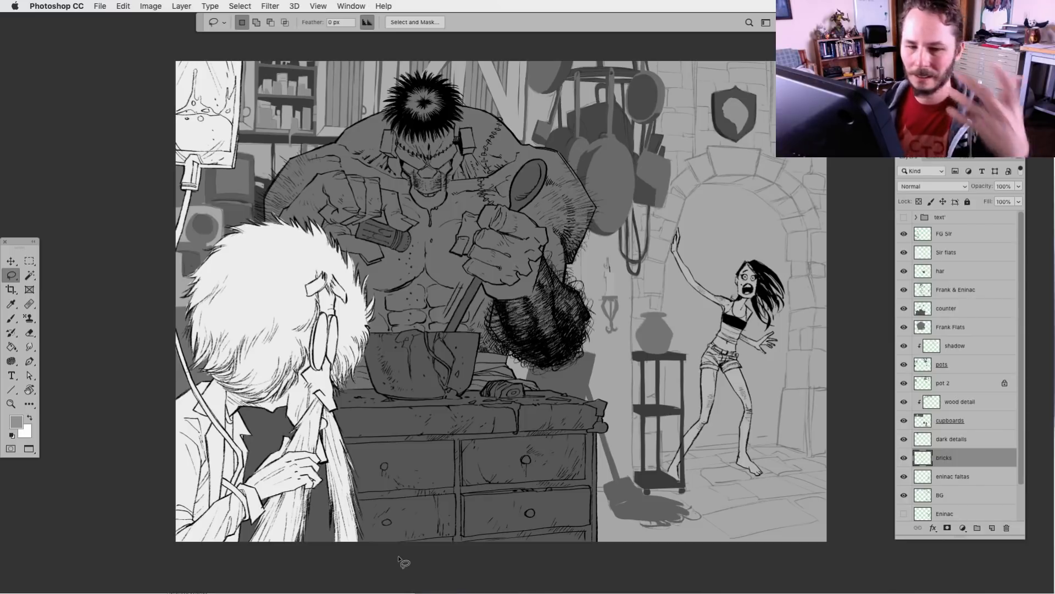
# On the bricks layer, lasso the keystone at the top of the doorway arch, fill it with mid grey, and deselect
pyautogui.press('super+plus')
pyautogui.moveTo(592, 507)
pyautogui.mouseDown()
pyautogui.moveTo(575, 459)
pyautogui.moveTo(585, 470)
pyautogui.moveTo(536, 501)
pyautogui.moveTo(547, 538)
pyautogui.mouseUp()
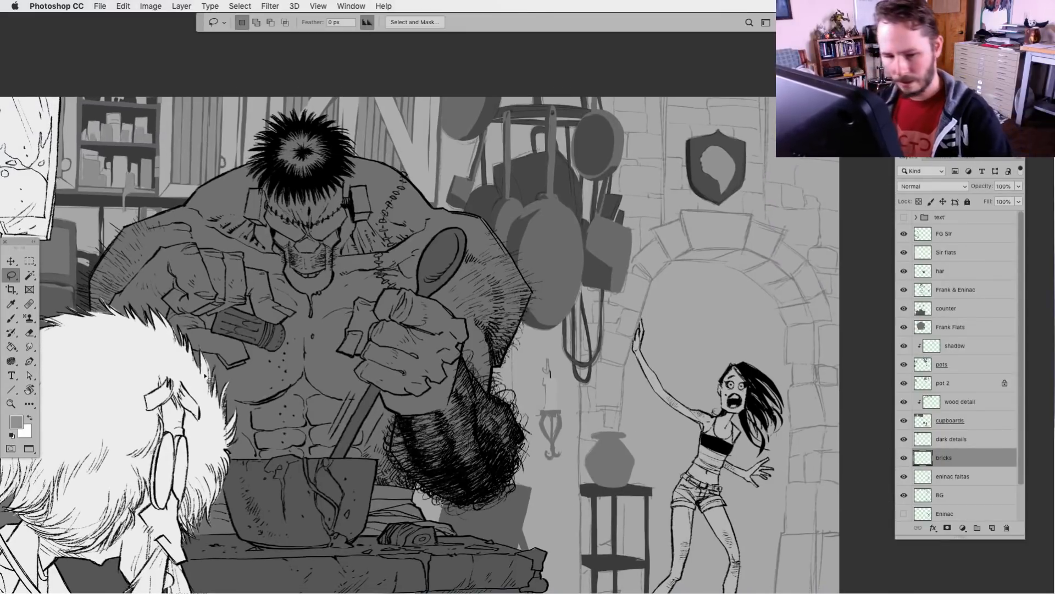
pyautogui.press('super+plus')
pyautogui.moveTo(601, 421); pyautogui.dragTo(391, 464)
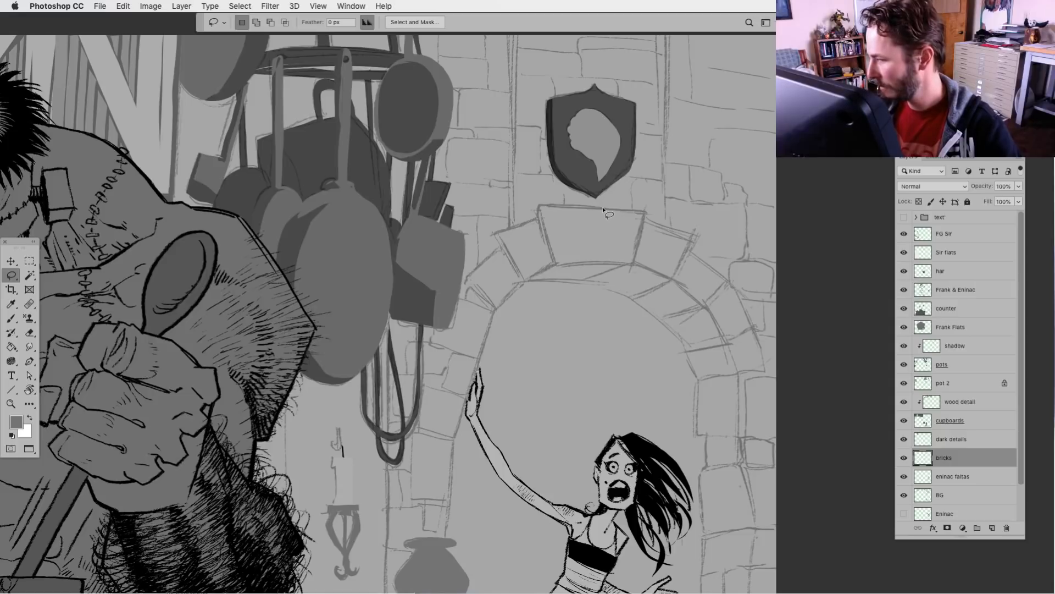
pyautogui.moveTo(602, 208)
pyautogui.mouseDown()
pyautogui.moveTo(540, 217)
pyautogui.moveTo(556, 263)
pyautogui.moveTo(635, 258)
pyautogui.moveTo(646, 231)
pyautogui.moveTo(602, 209)
pyautogui.mouseUp()
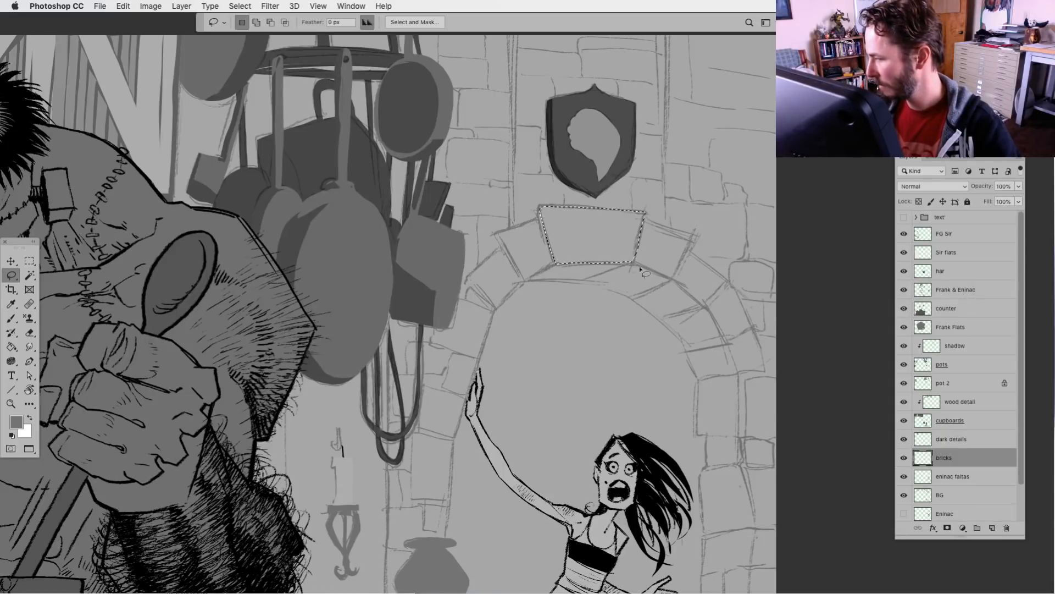
pyautogui.hotkey('alt', 'BackSpace')
pyautogui.press('super+d')
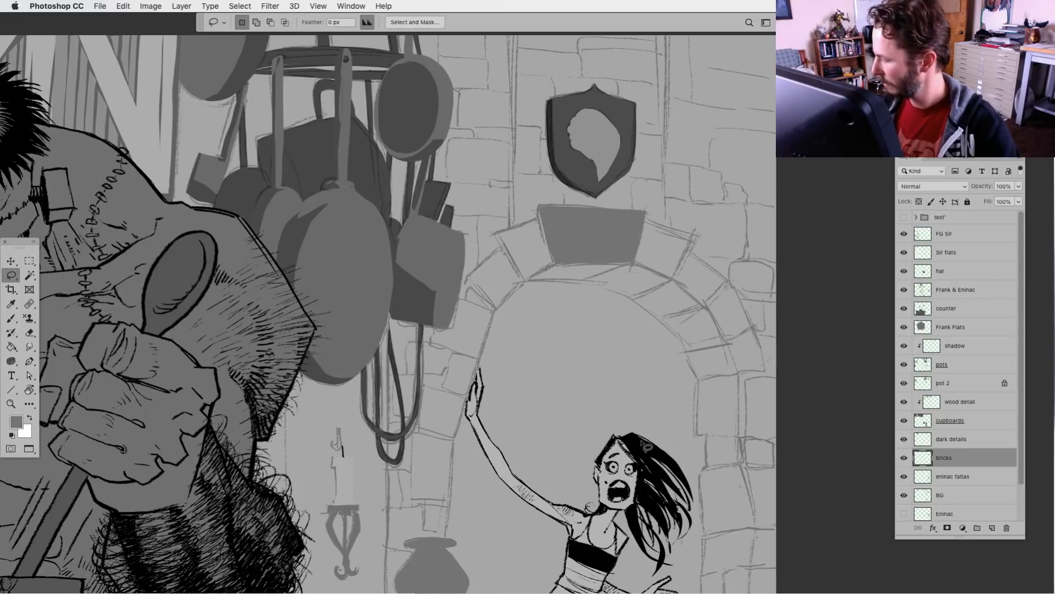
# Lower the BG sketch layer's opacity to 15%
pyautogui.click(924, 497)
pyautogui.click(1019, 186)
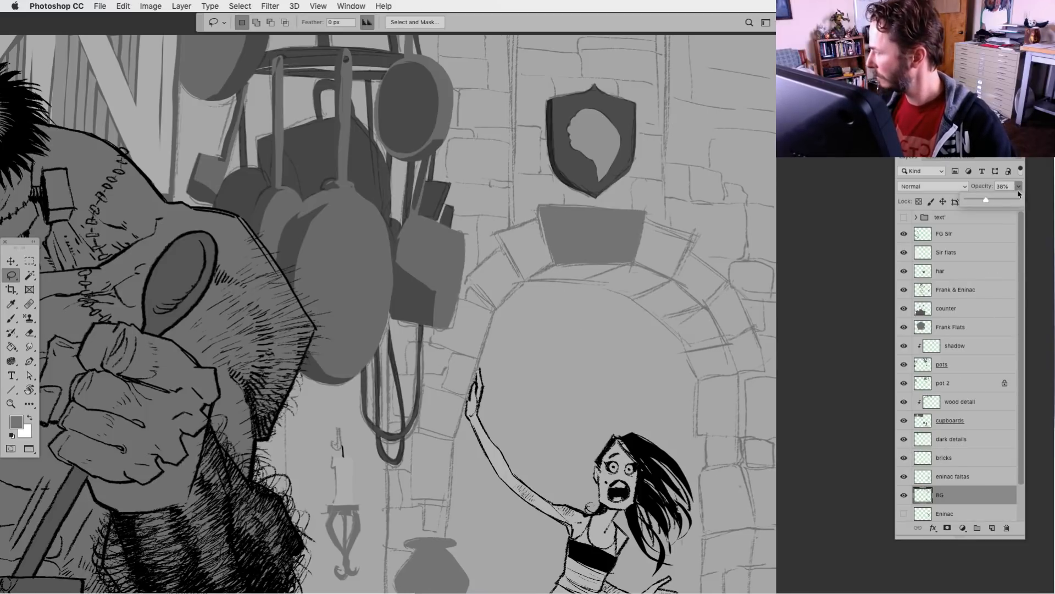
pyautogui.moveTo(1010, 199); pyautogui.dragTo(977, 202)
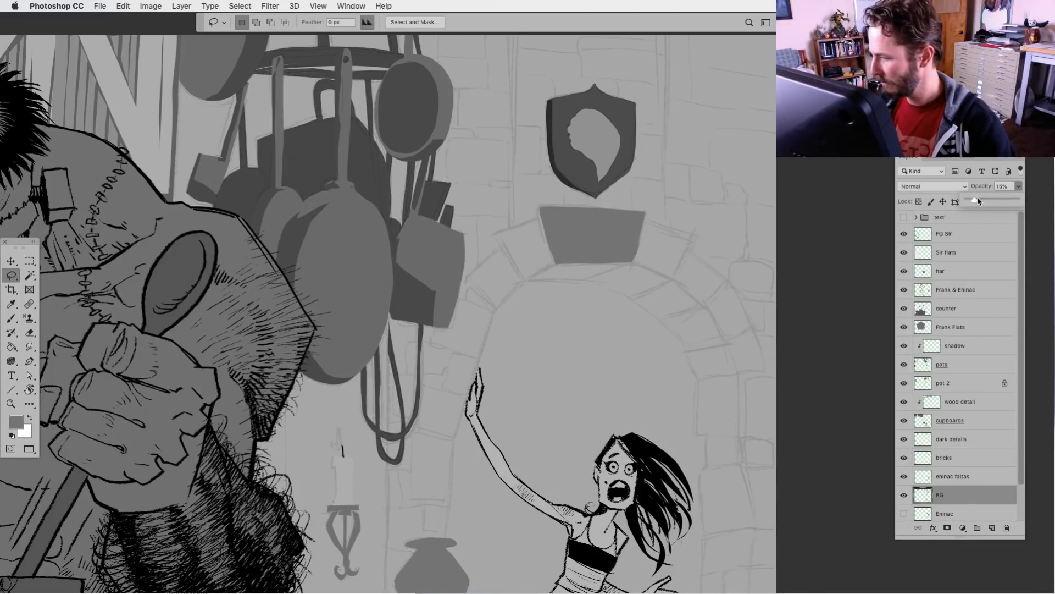
# Lasso the bricks along the arch's left side one by one, from beside the keystone to the vase's rim, as one combined selection
pyautogui.moveTo(538, 219)
pyautogui.mouseDown()
pyautogui.moveTo(555, 265)
pyautogui.moveTo(544, 274)
pyautogui.moveTo(523, 279)
pyautogui.moveTo(501, 241)
pyautogui.moveTo(561, 277)
pyautogui.moveTo(499, 258)
pyautogui.moveTo(502, 249)
pyautogui.moveTo(469, 279)
pyautogui.moveTo(498, 308)
pyautogui.moveTo(523, 276)
pyautogui.mouseUp()
pyautogui.press('shift')
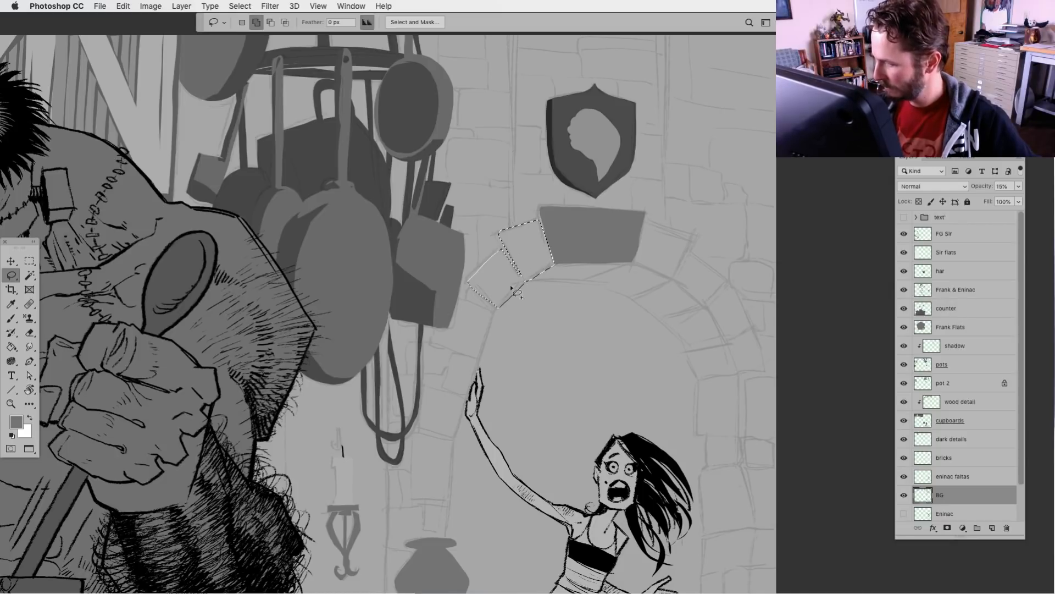
pyautogui.moveTo(471, 304)
pyautogui.mouseDown()
pyautogui.moveTo(497, 308)
pyautogui.moveTo(450, 299)
pyautogui.moveTo(434, 341)
pyautogui.moveTo(469, 357)
pyautogui.moveTo(501, 321)
pyautogui.moveTo(496, 309)
pyautogui.mouseUp()
pyautogui.moveTo(451, 353)
pyautogui.mouseDown()
pyautogui.moveTo(443, 385)
pyautogui.moveTo(469, 398)
pyautogui.moveTo(479, 358)
pyautogui.mouseUp()
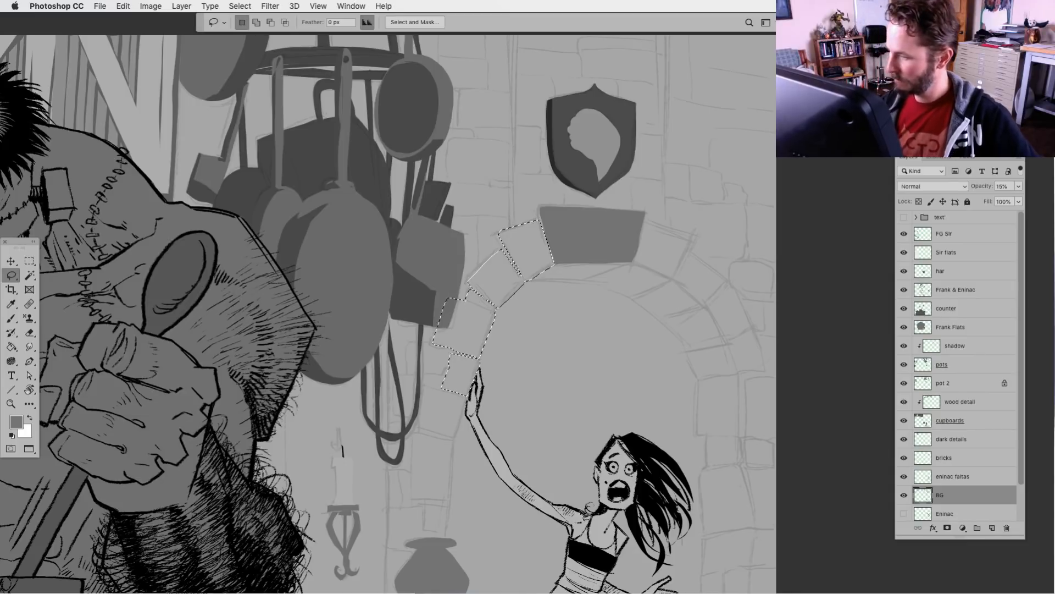
pyautogui.scroll(-5, 577, 394)
pyautogui.moveTo(500, 263)
pyautogui.mouseDown()
pyautogui.moveTo(480, 254)
pyautogui.moveTo(468, 283)
pyautogui.moveTo(496, 303)
pyautogui.moveTo(516, 299)
pyautogui.moveTo(527, 245)
pyautogui.mouseUp()
pyautogui.moveTo(501, 305)
pyautogui.mouseDown()
pyautogui.moveTo(468, 302)
pyautogui.moveTo(504, 309)
pyautogui.mouseUp()
pyautogui.moveTo(504, 309)
pyautogui.mouseDown()
pyautogui.moveTo(470, 304)
pyautogui.moveTo(462, 318)
pyautogui.moveTo(463, 368)
pyautogui.moveTo(501, 367)
pyautogui.moveTo(503, 308)
pyautogui.mouseUp()
pyautogui.moveTo(496, 372)
pyautogui.mouseDown()
pyautogui.moveTo(473, 399)
pyautogui.moveTo(495, 400)
pyautogui.moveTo(501, 371)
pyautogui.mouseUp()
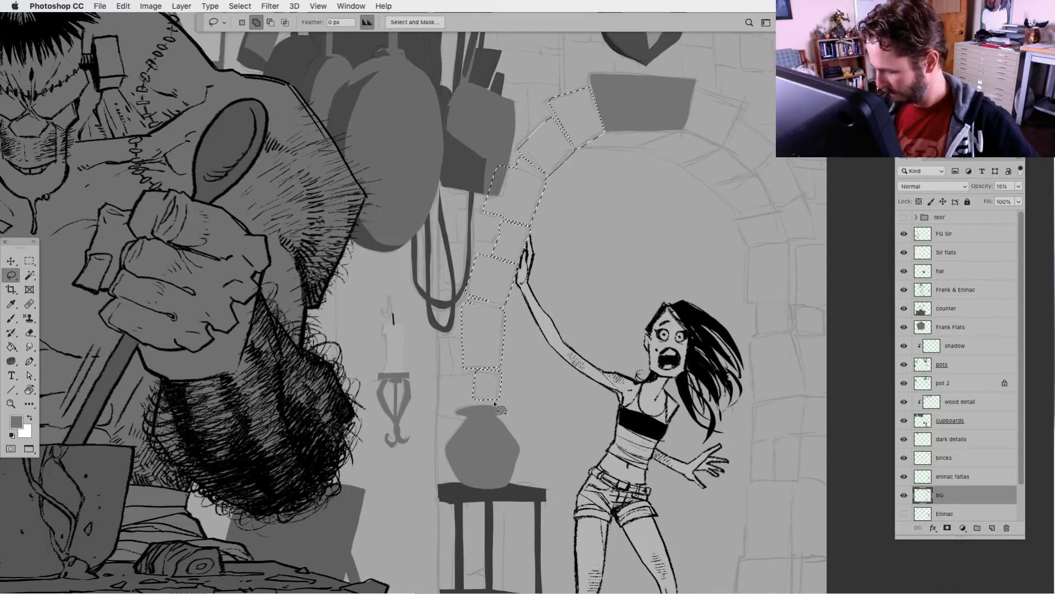
pyautogui.moveTo(506, 408)
pyautogui.mouseDown()
pyautogui.moveTo(459, 401)
pyautogui.moveTo(448, 415)
pyautogui.moveTo(505, 409)
pyautogui.mouseUp()
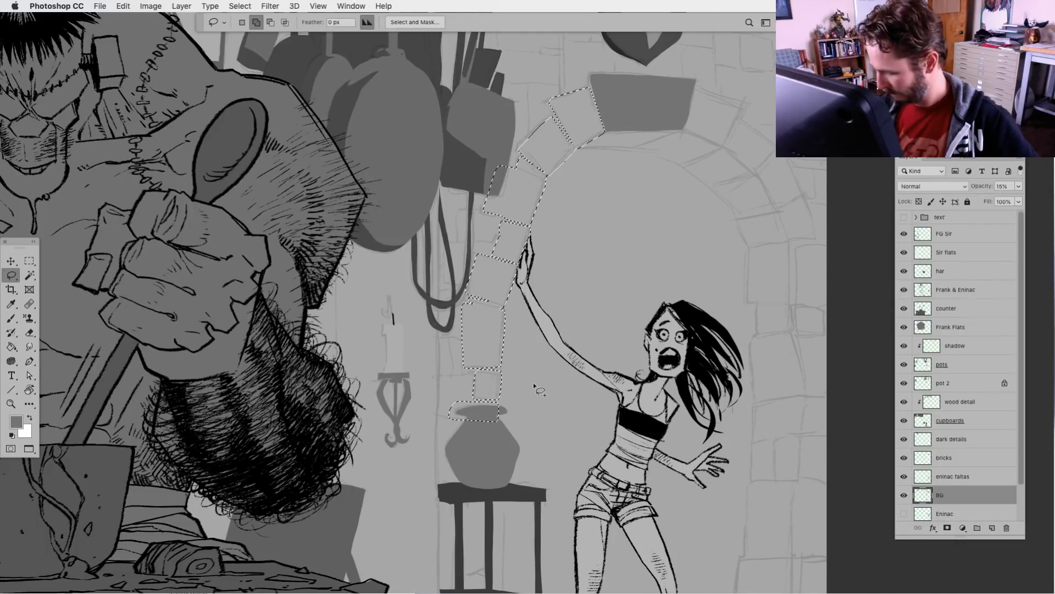
# Add the doorway bricks behind the vase and side table to the selection, following the column down to the bottom shelf
pyautogui.scroll(-5, 506, 384)
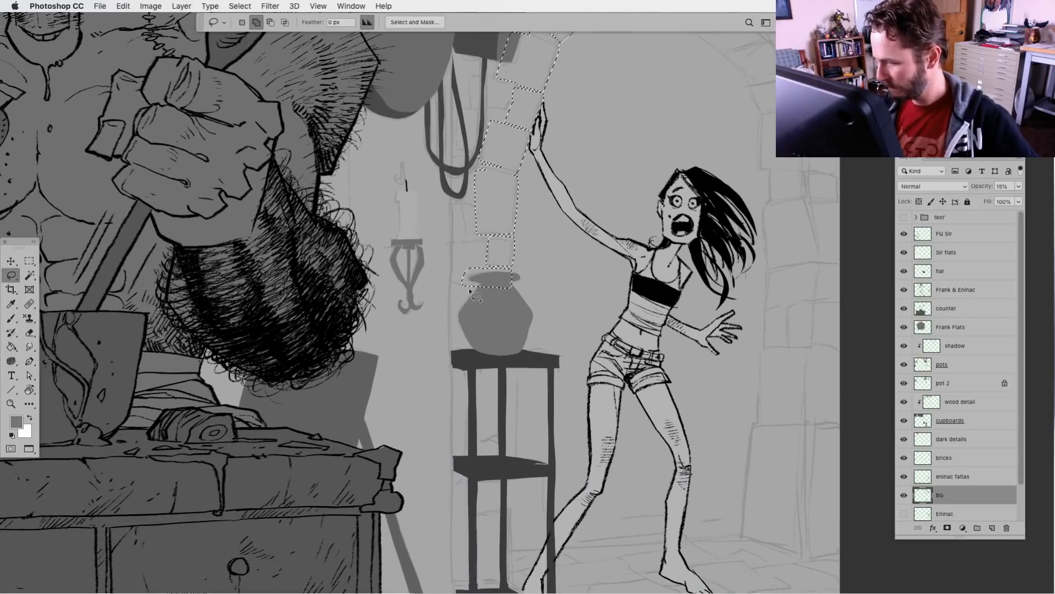
pyautogui.moveTo(465, 279)
pyautogui.mouseDown()
pyautogui.moveTo(475, 303)
pyautogui.moveTo(482, 281)
pyautogui.mouseUp()
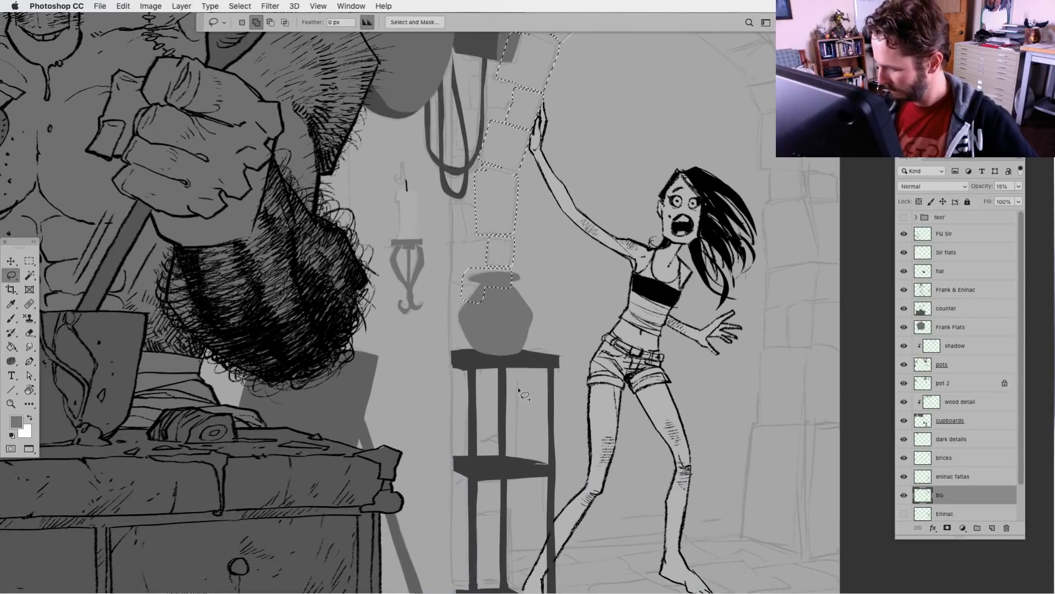
pyautogui.moveTo(510, 361)
pyautogui.mouseDown()
pyautogui.moveTo(517, 422)
pyautogui.moveTo(468, 438)
pyautogui.moveTo(464, 372)
pyautogui.moveTo(503, 348)
pyautogui.moveTo(475, 334)
pyautogui.moveTo(479, 355)
pyautogui.mouseUp()
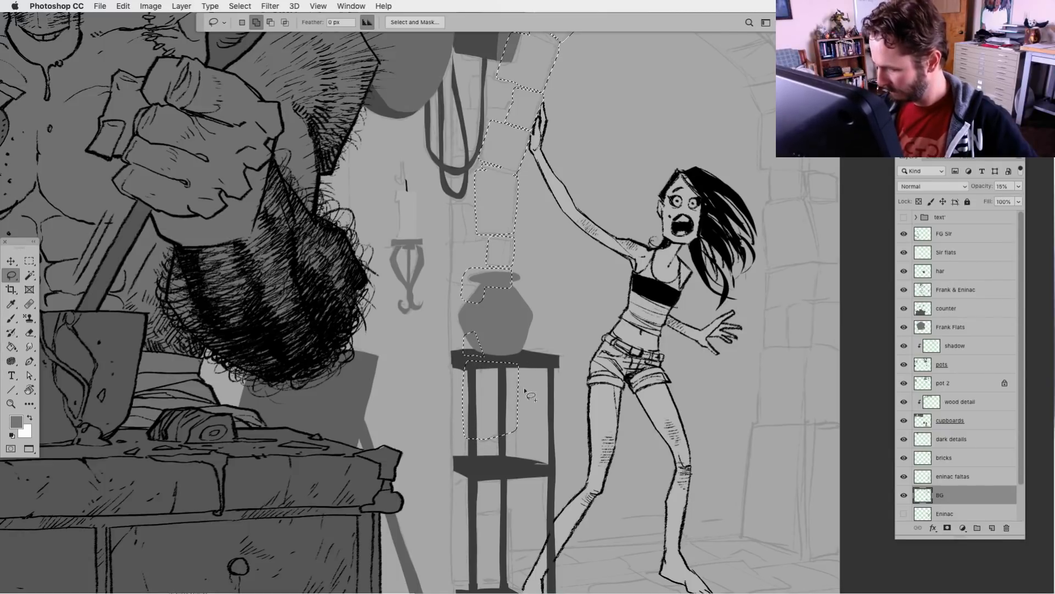
pyautogui.moveTo(497, 440)
pyautogui.mouseDown()
pyautogui.moveTo(468, 441)
pyautogui.moveTo(466, 457)
pyautogui.moveTo(498, 461)
pyautogui.moveTo(500, 436)
pyautogui.moveTo(500, 463)
pyautogui.moveTo(516, 465)
pyautogui.moveTo(499, 440)
pyautogui.mouseUp()
pyautogui.scroll(-6, 552, 460)
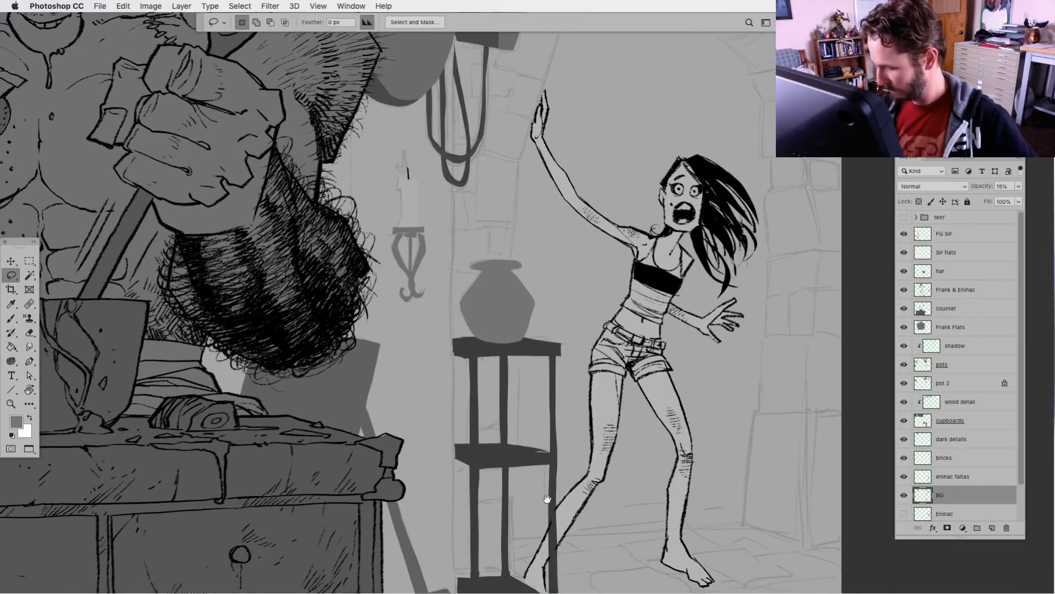
pyautogui.moveTo(527, 300)
pyautogui.mouseDown()
pyautogui.moveTo(528, 335)
pyautogui.moveTo(504, 338)
pyautogui.moveTo(482, 334)
pyautogui.moveTo(484, 299)
pyautogui.mouseUp()
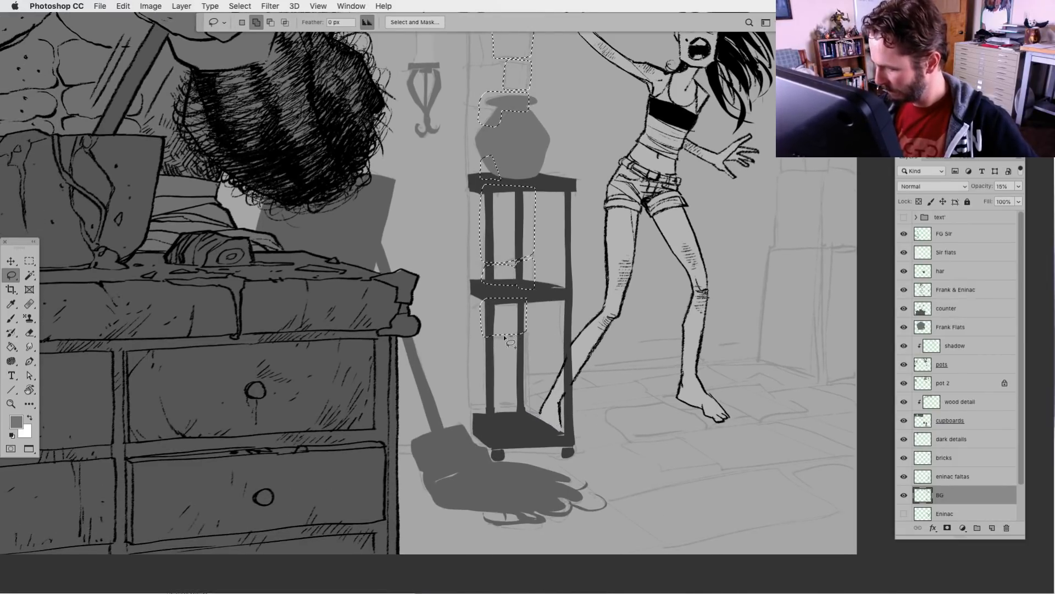
pyautogui.moveTo(509, 336)
pyautogui.mouseDown()
pyautogui.moveTo(476, 373)
pyautogui.moveTo(478, 402)
pyautogui.moveTo(526, 406)
pyautogui.moveTo(527, 336)
pyautogui.mouseUp()
pyautogui.moveTo(528, 418)
pyautogui.mouseDown()
pyautogui.moveTo(483, 410)
pyautogui.moveTo(531, 412)
pyautogui.moveTo(484, 420)
pyautogui.moveTo(526, 408)
pyautogui.mouseUp()
# Add the doorway's right-hand outer bricks along the canvas edge to the selection, from the floor up to where the arch starts curving
pyautogui.moveTo(632, 469); pyautogui.dragTo(424, 502)
pyautogui.moveTo(651, 204)
pyautogui.mouseDown()
pyautogui.moveTo(627, 208)
pyautogui.moveTo(619, 267)
pyautogui.moveTo(662, 285)
pyautogui.moveTo(644, 282)
pyautogui.moveTo(616, 315)
pyautogui.moveTo(617, 413)
pyautogui.moveTo(641, 420)
pyautogui.moveTo(665, 324)
pyautogui.mouseUp()
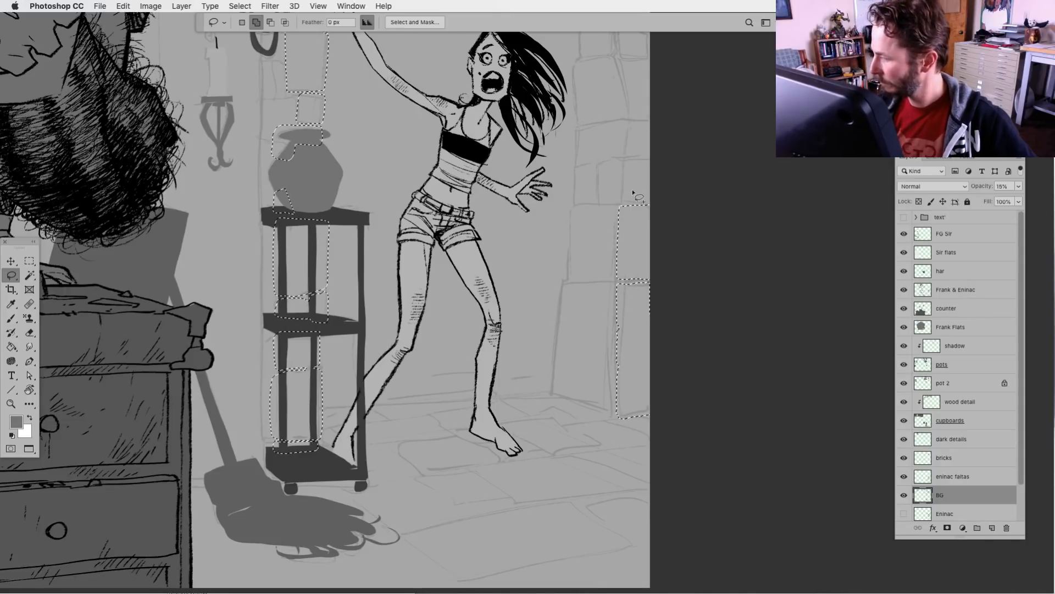
pyautogui.moveTo(623, 162)
pyautogui.mouseDown()
pyautogui.moveTo(656, 175)
pyautogui.moveTo(656, 216)
pyautogui.mouseUp()
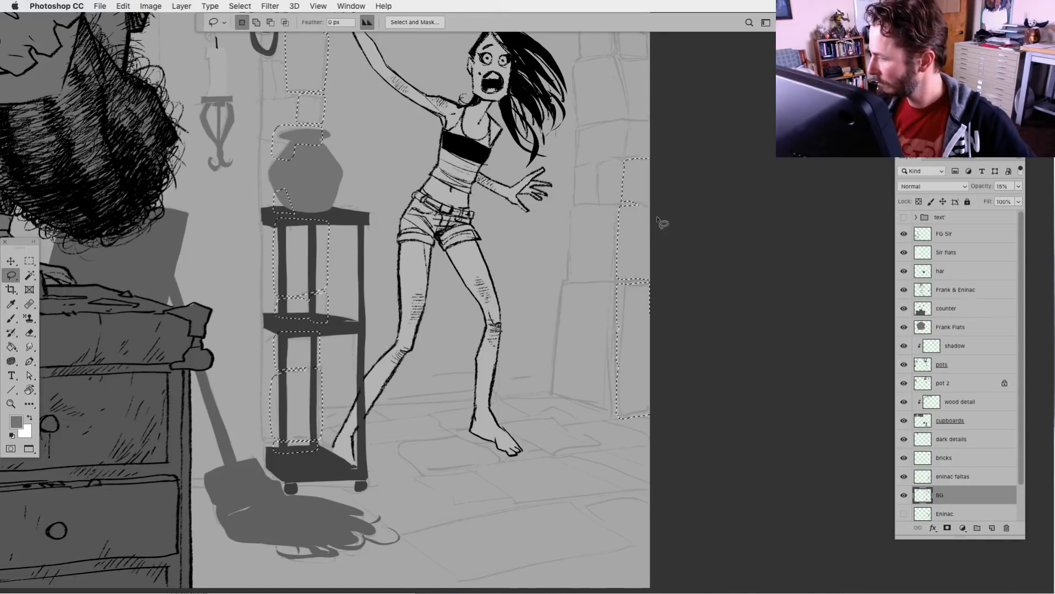
pyautogui.moveTo(566, 340); pyautogui.dragTo(521, 487)
pyautogui.moveTo(613, 278)
pyautogui.mouseDown()
pyautogui.moveTo(584, 297)
pyautogui.moveTo(616, 307)
pyautogui.moveTo(632, 281)
pyautogui.mouseUp()
pyautogui.moveTo(613, 211); pyautogui.dragTo(573, 205)
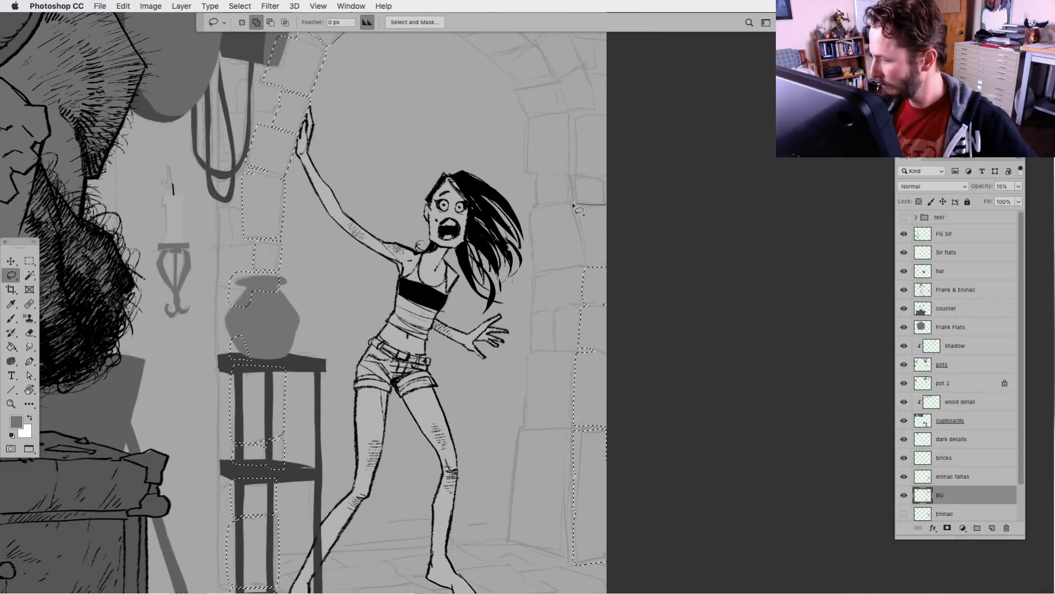
pyautogui.moveTo(586, 264)
pyautogui.mouseDown()
pyautogui.moveTo(612, 262)
pyautogui.moveTo(616, 207)
pyautogui.mouseUp()
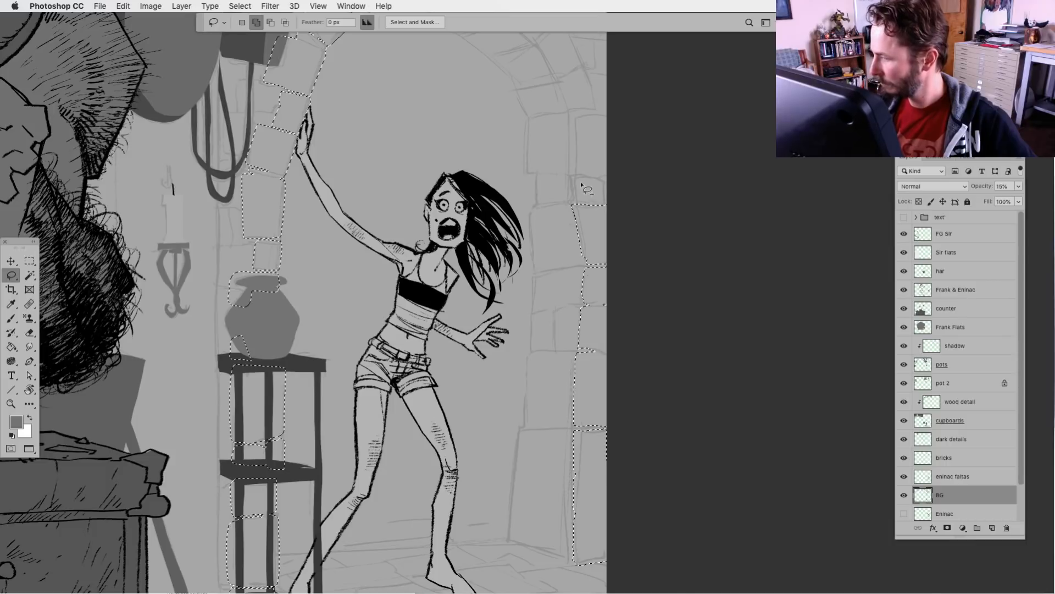
pyautogui.moveTo(583, 177)
pyautogui.mouseDown()
pyautogui.moveTo(572, 180)
pyautogui.moveTo(605, 205)
pyautogui.moveTo(604, 182)
pyautogui.moveTo(580, 176)
pyautogui.mouseUp()
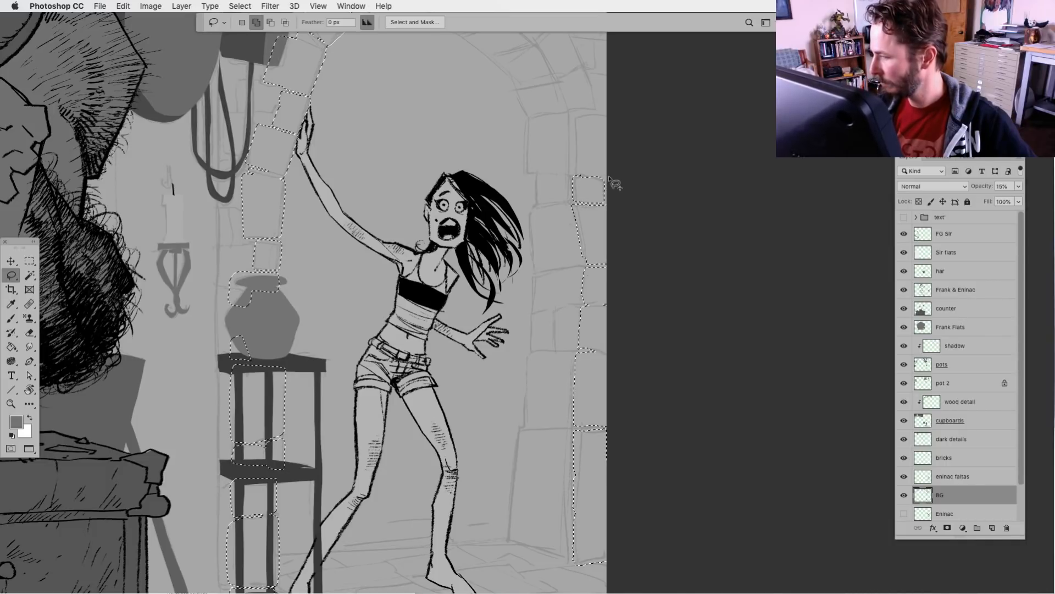
pyautogui.moveTo(581, 111)
pyautogui.mouseDown()
pyautogui.moveTo(614, 173)
pyautogui.moveTo(586, 175)
pyautogui.mouseUp()
# Add the outer bricks along the arch's right curve to the selection, up to the one beside the keystone
pyautogui.moveTo(522, 330); pyautogui.dragTo(528, 513)
pyautogui.press('shift')
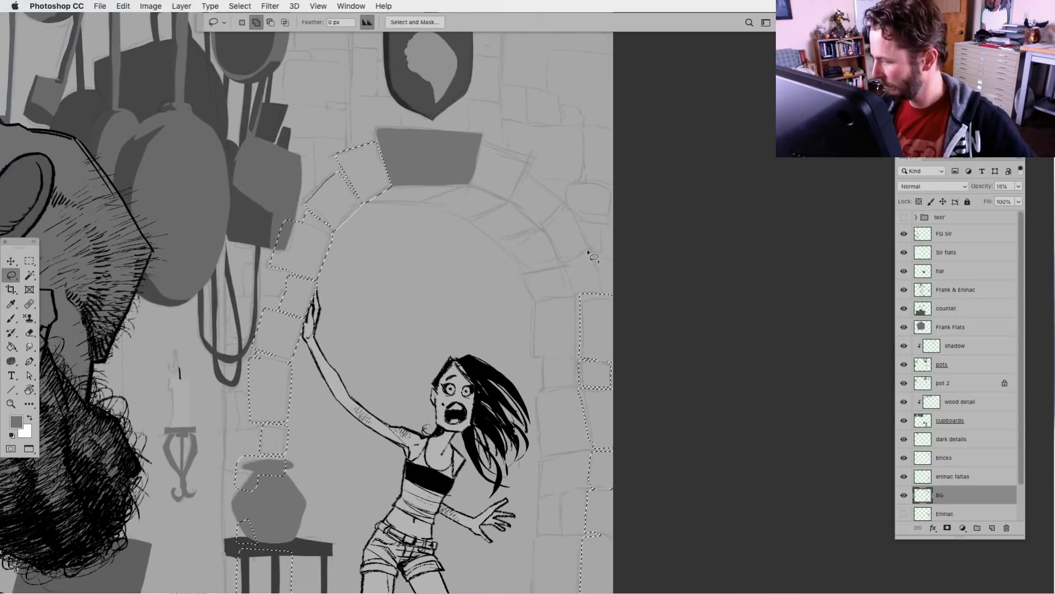
pyautogui.moveTo(601, 272); pyautogui.dragTo(587, 250)
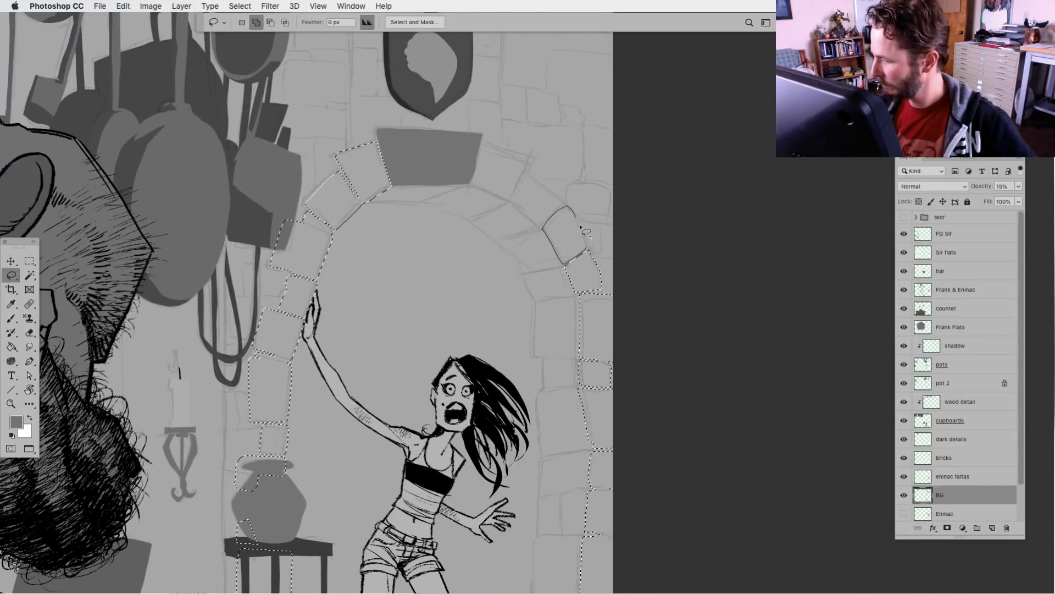
pyautogui.moveTo(586, 250); pyautogui.dragTo(585, 252)
pyautogui.moveTo(561, 206)
pyautogui.mouseDown()
pyautogui.moveTo(537, 226)
pyautogui.moveTo(517, 208)
pyautogui.moveTo(514, 191)
pyautogui.moveTo(528, 171)
pyautogui.moveTo(561, 207)
pyautogui.mouseUp()
pyautogui.moveTo(532, 157); pyautogui.dragTo(510, 198)
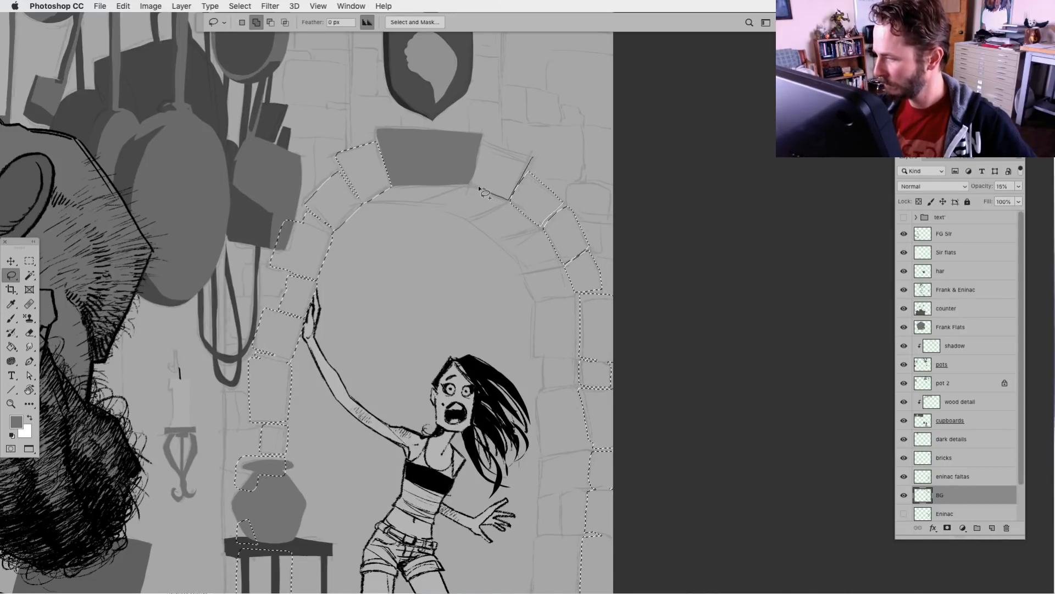
pyautogui.moveTo(482, 147); pyautogui.dragTo(531, 162)
# Add the column of bricks above the keystone and around the shield to the selection, up to the canvas's upper edge
pyautogui.moveTo(390, 316)
pyautogui.mouseDown()
pyautogui.moveTo(487, 369)
pyautogui.moveTo(520, 509)
pyautogui.mouseUp()
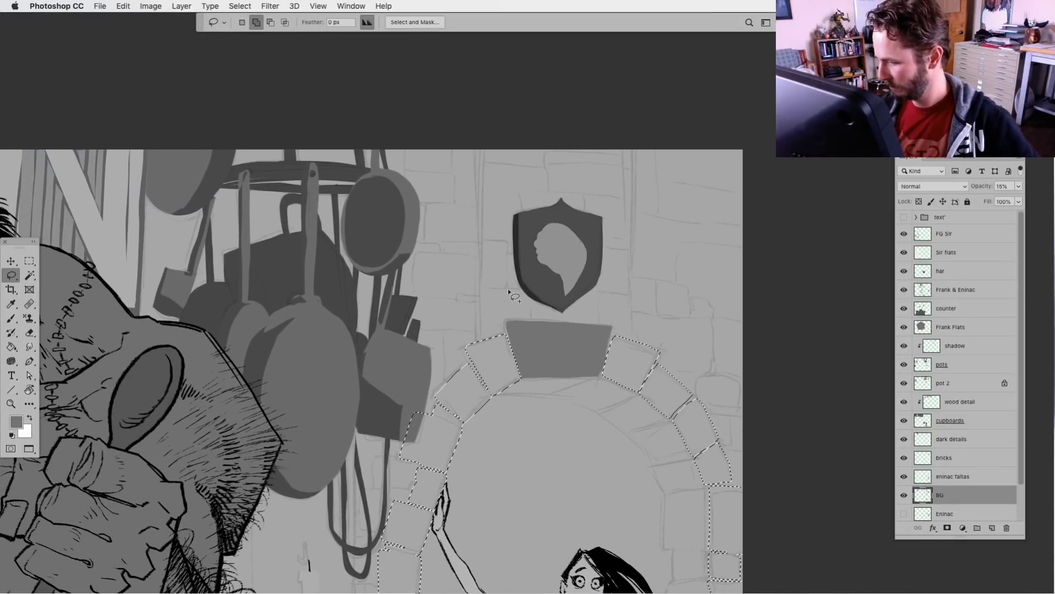
pyautogui.moveTo(512, 290); pyautogui.dragTo(483, 291)
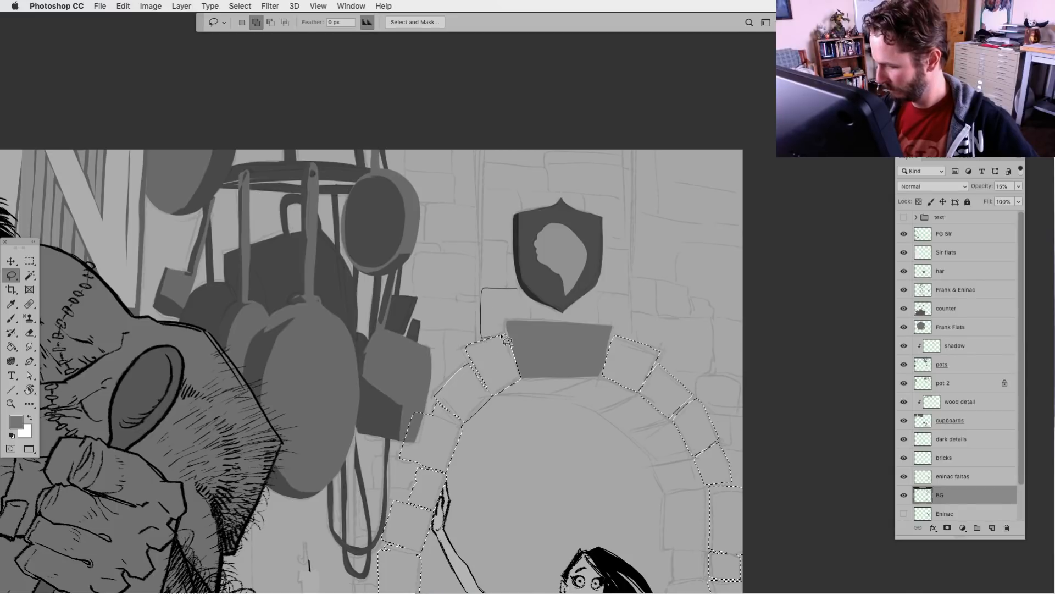
pyautogui.moveTo(533, 299)
pyautogui.mouseDown()
pyautogui.moveTo(535, 319)
pyautogui.moveTo(588, 322)
pyautogui.moveTo(588, 281)
pyautogui.mouseUp()
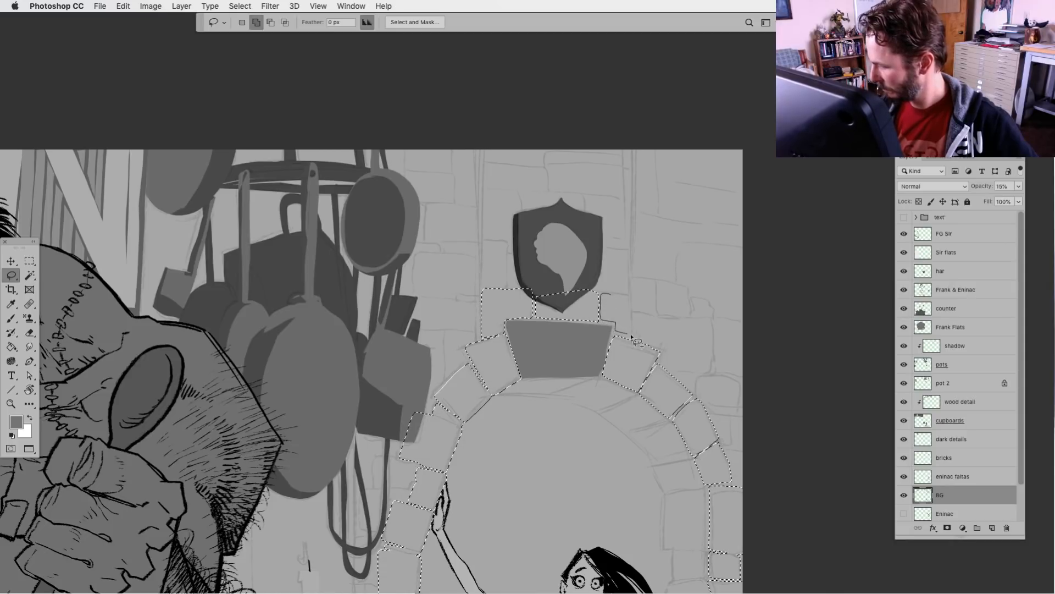
pyautogui.moveTo(634, 337); pyautogui.dragTo(629, 294)
pyautogui.moveTo(629, 250)
pyautogui.mouseDown()
pyautogui.moveTo(629, 292)
pyautogui.moveTo(608, 293)
pyautogui.moveTo(585, 269)
pyautogui.moveTo(629, 244)
pyautogui.mouseUp()
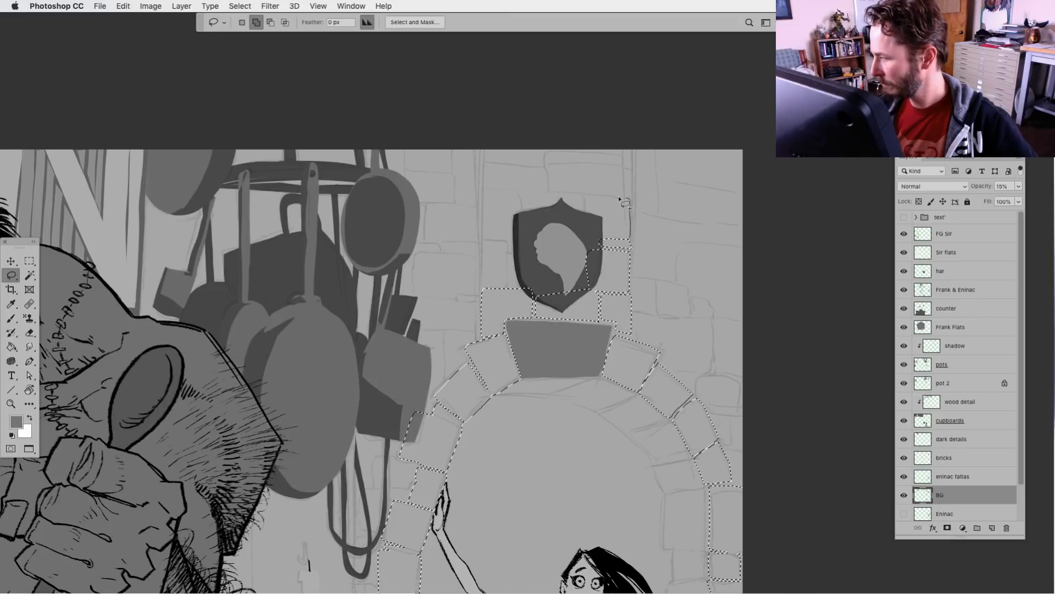
pyautogui.moveTo(620, 199)
pyautogui.mouseDown()
pyautogui.moveTo(587, 232)
pyautogui.moveTo(628, 235)
pyautogui.moveTo(550, 192)
pyautogui.moveTo(550, 165)
pyautogui.moveTo(630, 164)
pyautogui.moveTo(632, 196)
pyautogui.moveTo(628, 163)
pyautogui.moveTo(551, 146)
pyautogui.moveTo(634, 139)
pyautogui.moveTo(632, 166)
pyautogui.mouseUp()
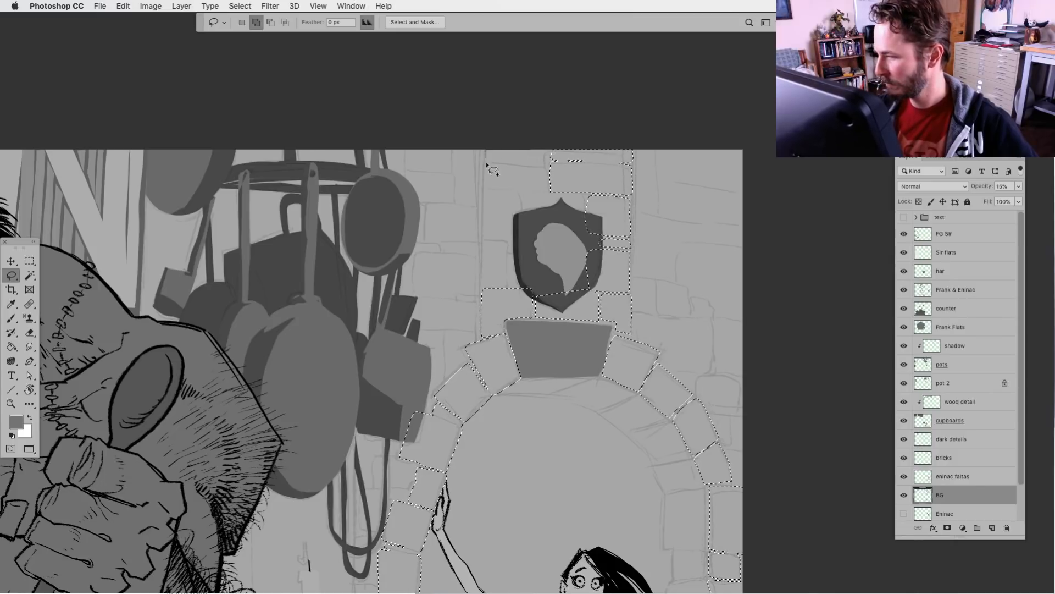
pyautogui.moveTo(547, 168)
pyautogui.mouseDown()
pyautogui.moveTo(550, 151)
pyautogui.moveTo(493, 167)
pyautogui.moveTo(498, 191)
pyautogui.moveTo(550, 191)
pyautogui.mouseUp()
pyautogui.moveTo(525, 192)
pyautogui.mouseDown()
pyautogui.moveTo(528, 216)
pyautogui.moveTo(586, 213)
pyautogui.moveTo(585, 197)
pyautogui.moveTo(487, 192)
pyautogui.mouseUp()
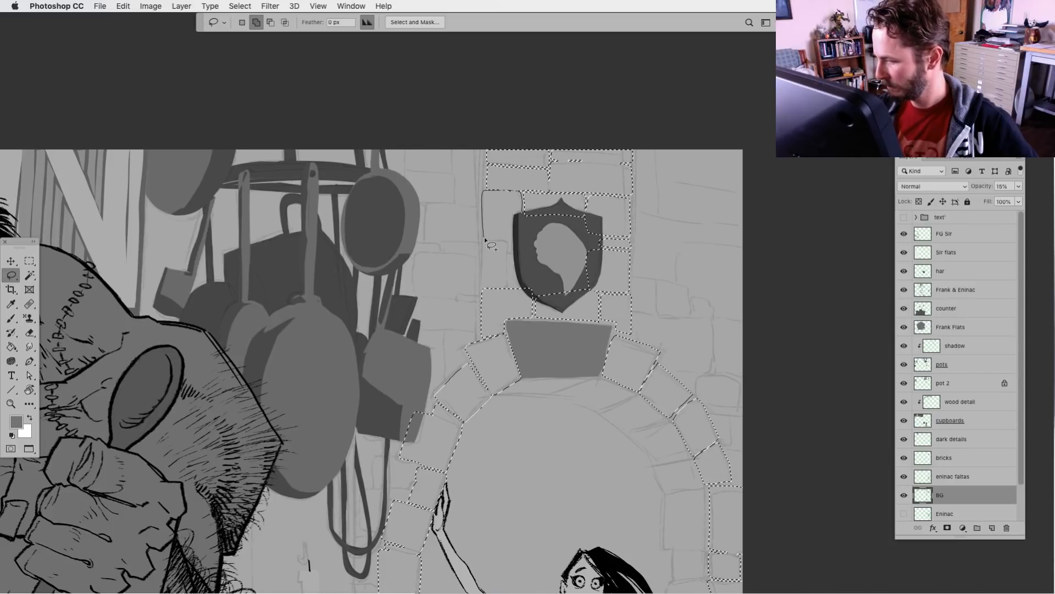
pyautogui.moveTo(489, 244)
pyautogui.mouseDown()
pyautogui.moveTo(521, 238)
pyautogui.moveTo(507, 290)
pyautogui.moveTo(486, 289)
pyautogui.moveTo(486, 243)
pyautogui.moveTo(520, 253)
pyautogui.moveTo(531, 288)
pyautogui.mouseUp()
# Fill the combined brick selection with mid grey on the bricks layer and deselect
pyautogui.press('super+minus')
pyautogui.press('super+minus')
pyautogui.press('super+minus')
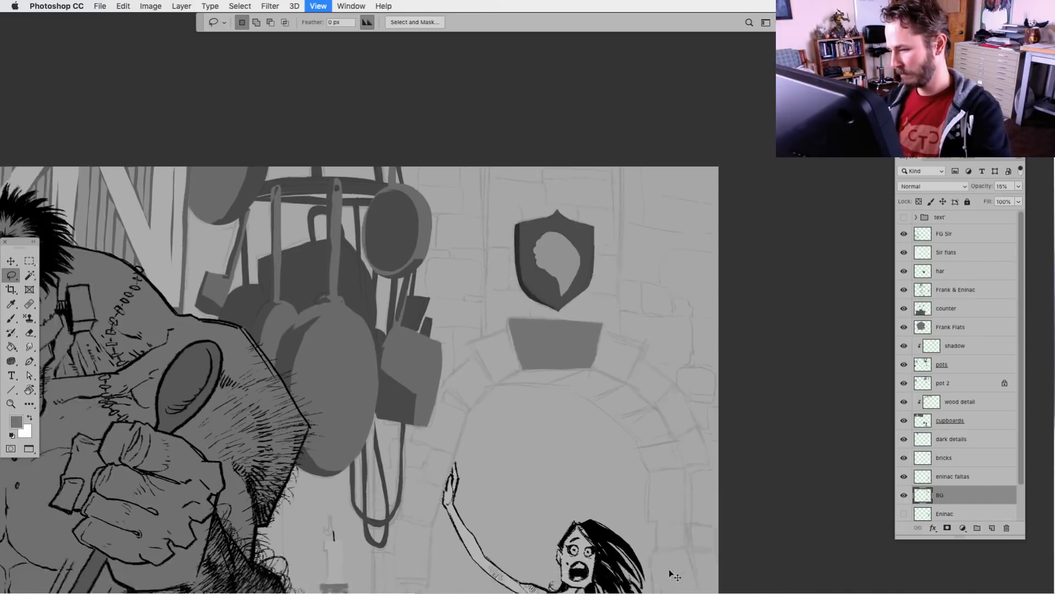
pyautogui.press('super+minus')
pyautogui.moveTo(543, 516); pyautogui.dragTo(590, 461)
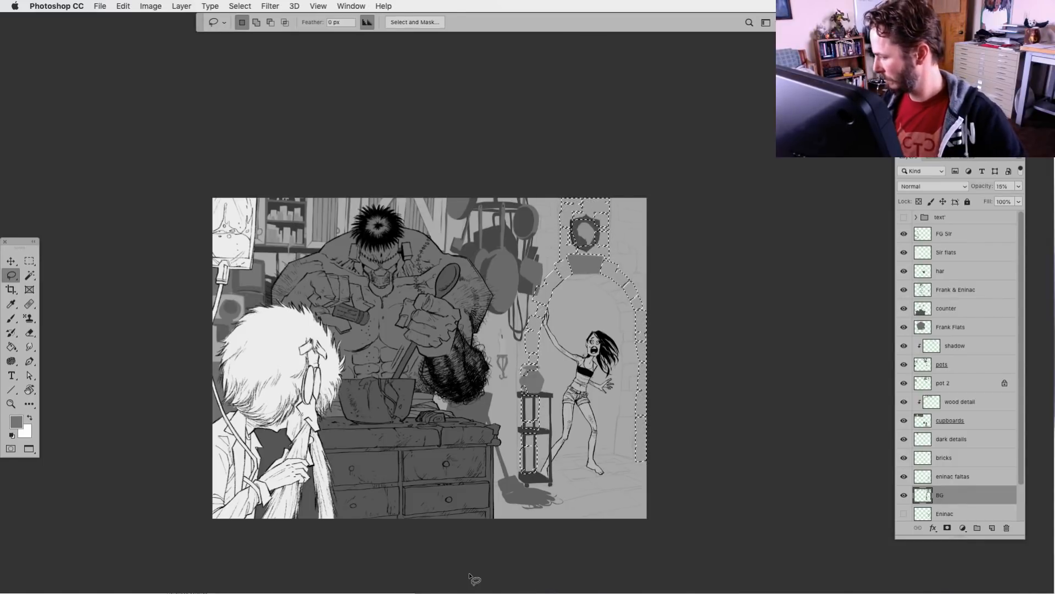
pyautogui.click(929, 458)
pyautogui.hotkey('alt', 'BackSpace')
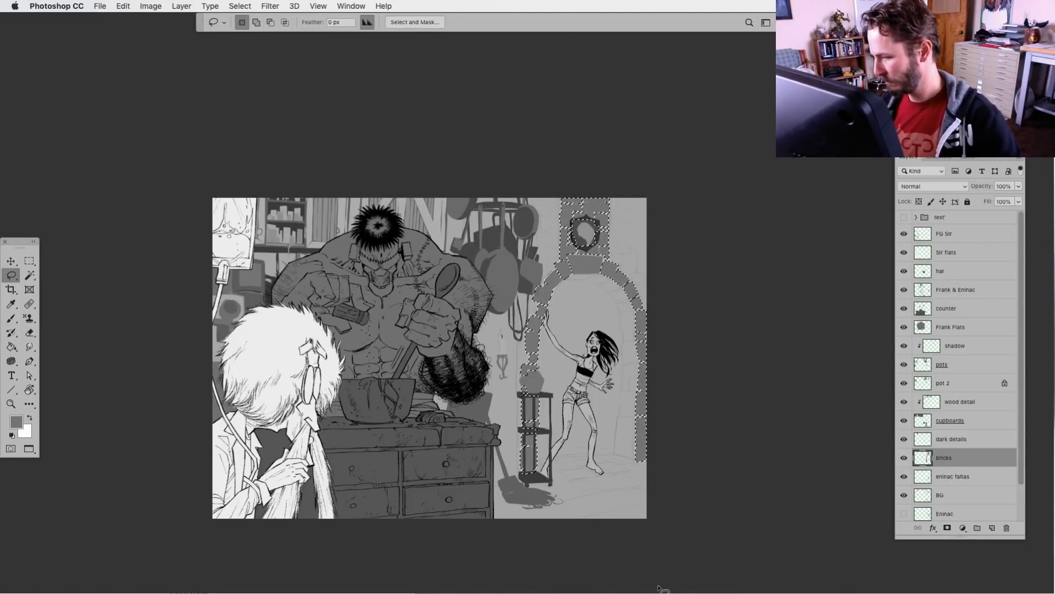
pyautogui.press('super+d')
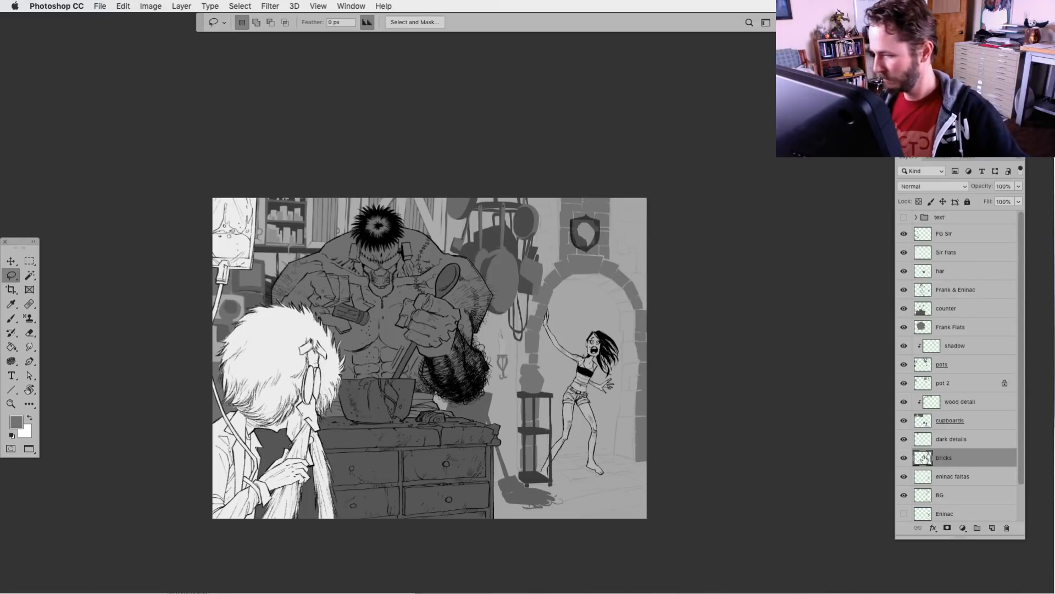
# Lighten the bricks layer with Levels, raising the output black level to 34
pyautogui.press('super+l')
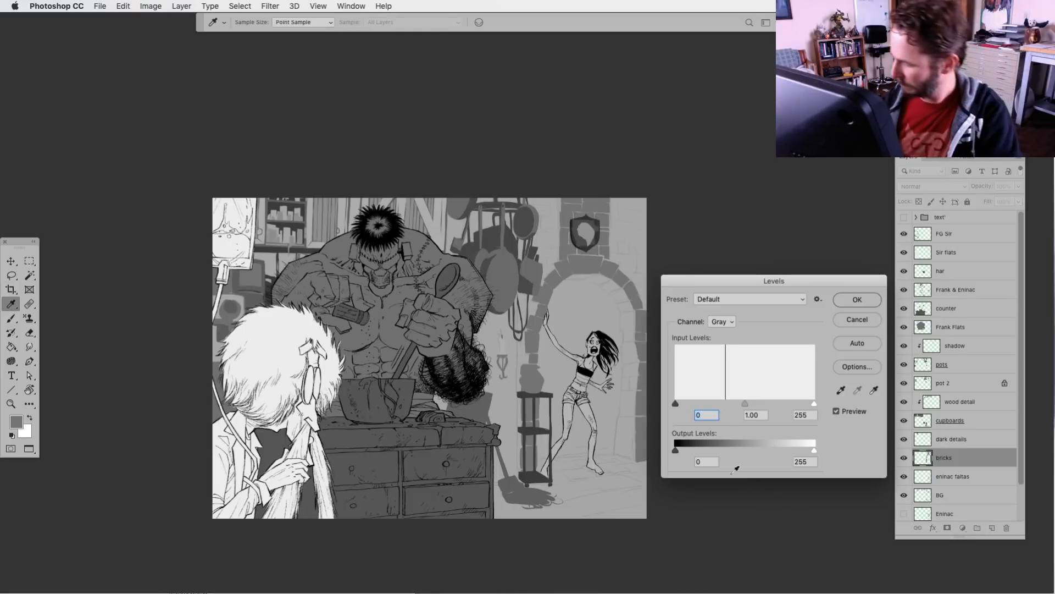
pyautogui.moveTo(676, 449); pyautogui.dragTo(695, 451)
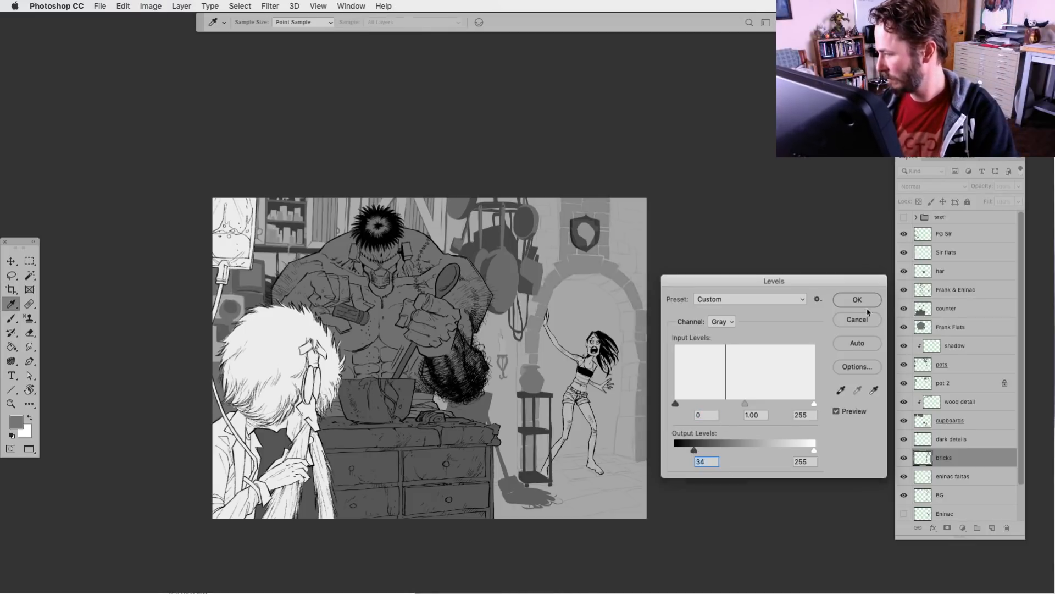
pyautogui.click(866, 306)
# Create a new layer directly beneath the bricks layer and name it "briacks side"
pyautogui.press('l')
pyautogui.press('super+plus')
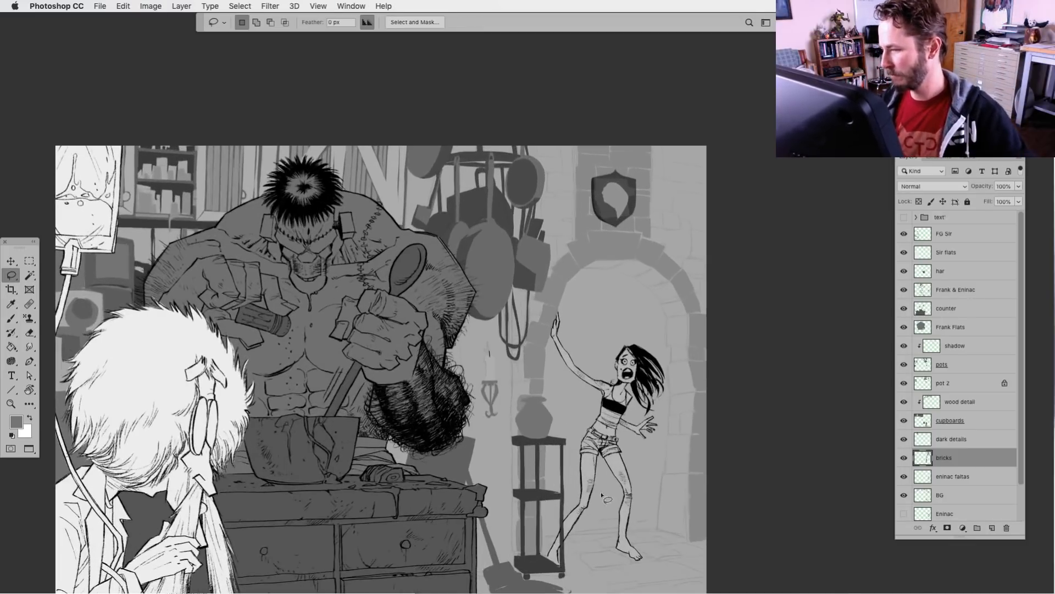
pyautogui.moveTo(608, 526); pyautogui.dragTo(590, 473)
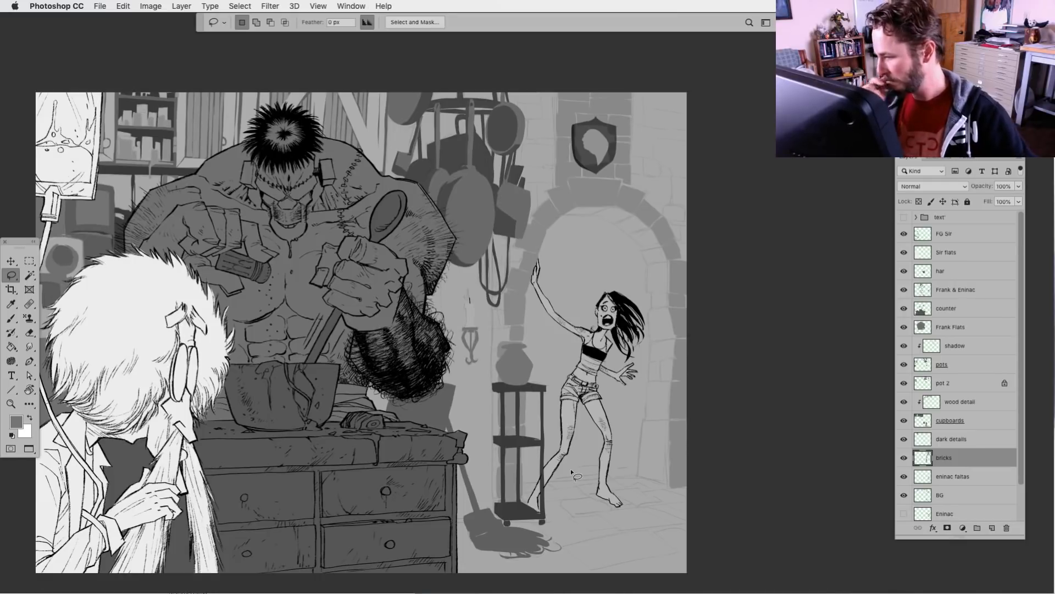
pyautogui.click(992, 528)
pyautogui.moveTo(942, 465); pyautogui.dragTo(947, 481)
pyautogui.doubleClick(946, 476)
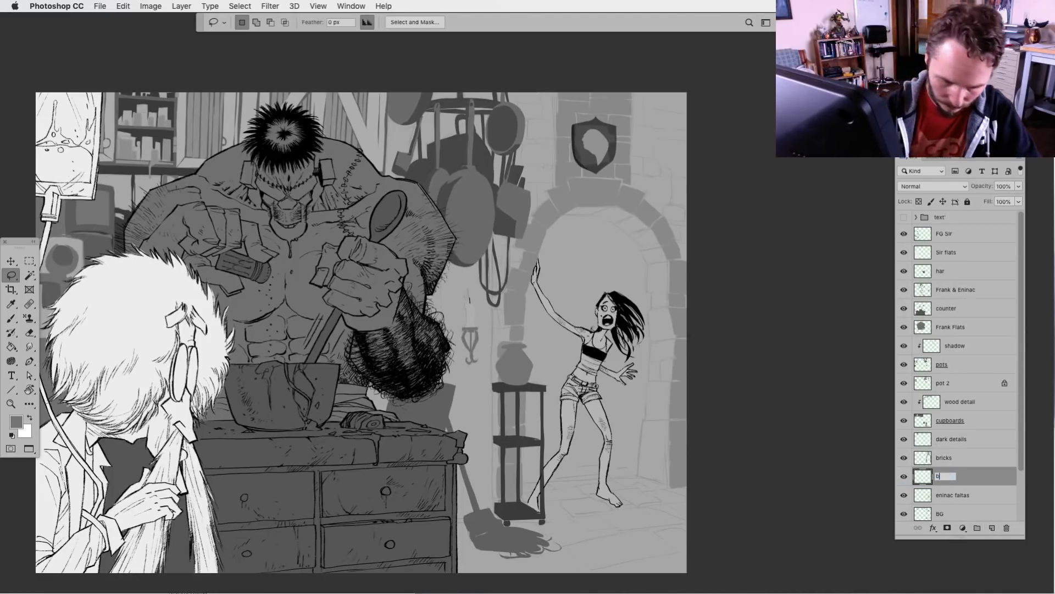
pyautogui.write('brlacks')
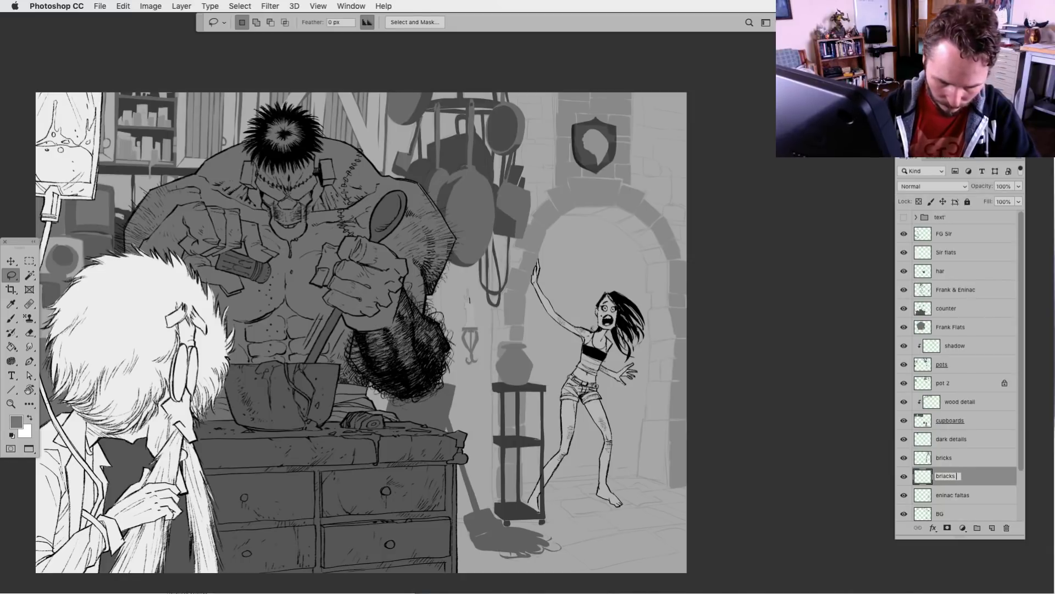
pyautogui.write(' side')
pyautogui.press('Return')
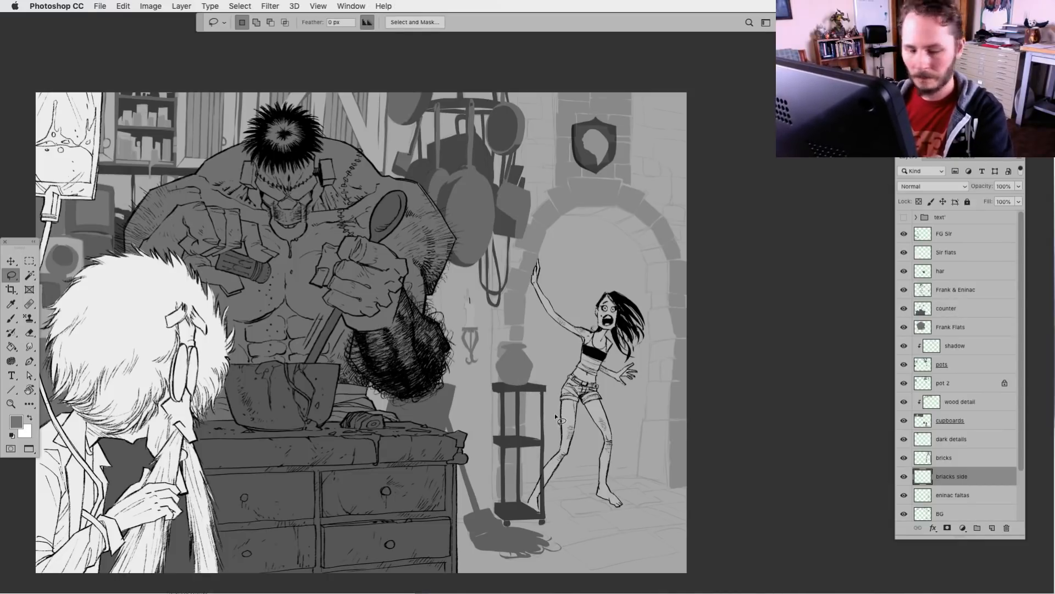
# Lasso the inner side bricks beneath the arch, from under the keystone around the right curve to the first upright brick
pyautogui.press('super+plus')
pyautogui.moveTo(558, 416); pyautogui.dragTo(466, 471)
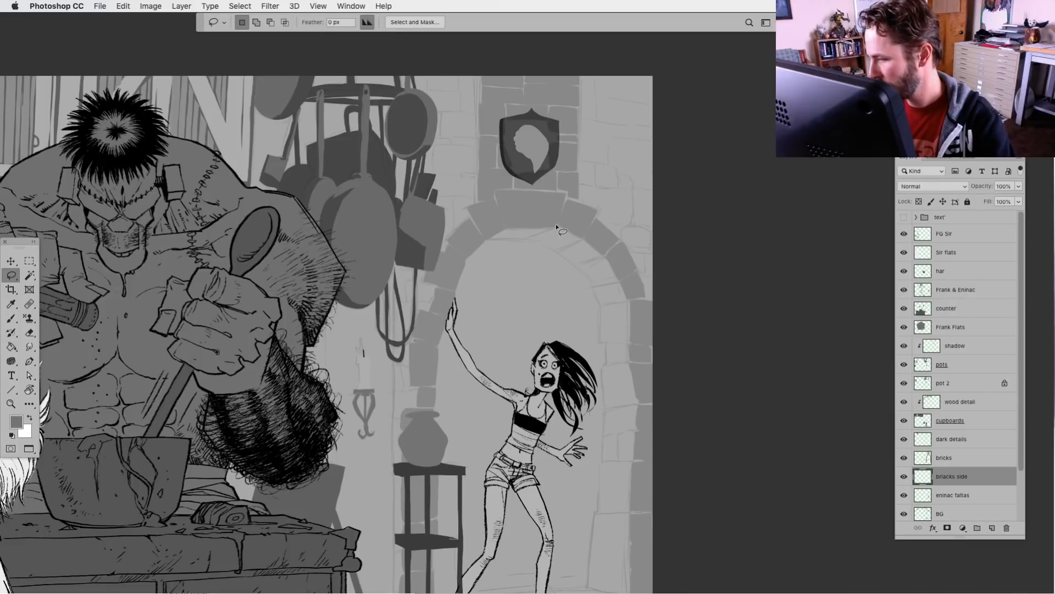
pyautogui.moveTo(485, 239)
pyautogui.mouseDown()
pyautogui.moveTo(535, 217)
pyautogui.moveTo(541, 235)
pyautogui.moveTo(529, 240)
pyautogui.moveTo(553, 251)
pyautogui.moveTo(587, 240)
pyautogui.moveTo(572, 263)
pyautogui.moveTo(607, 255)
pyautogui.moveTo(574, 265)
pyautogui.moveTo(593, 287)
pyautogui.moveTo(623, 279)
pyautogui.moveTo(593, 288)
pyautogui.moveTo(600, 303)
pyautogui.moveTo(626, 282)
pyautogui.mouseUp()
pyautogui.moveTo(602, 343); pyautogui.dragTo(633, 301)
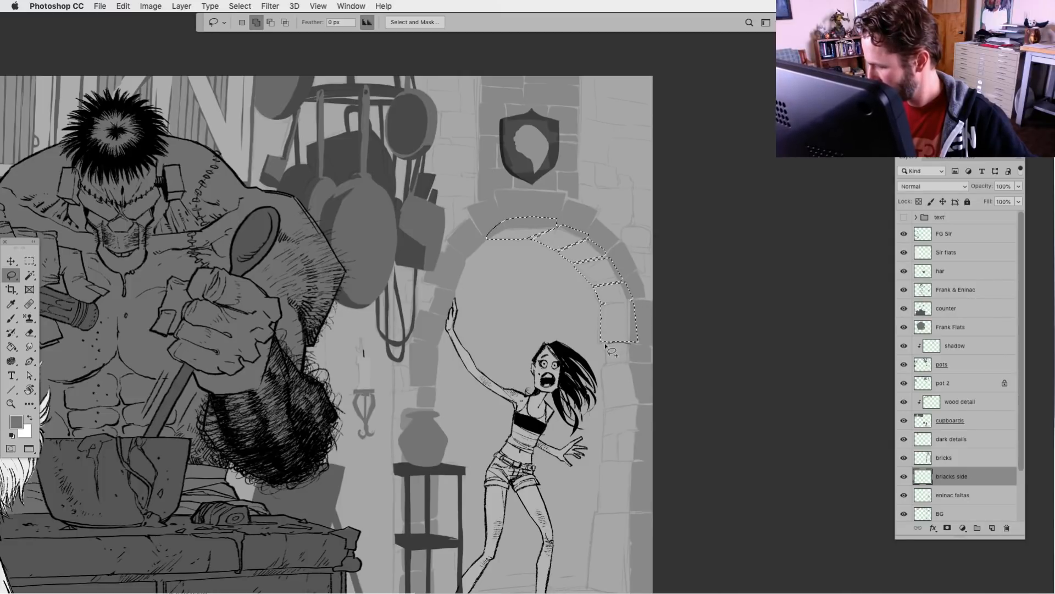
# Add the inner side bricks down the doorway's right jamb to the selection, continuing to the floor
pyautogui.moveTo(624, 362)
pyautogui.mouseDown()
pyautogui.moveTo(607, 410)
pyautogui.moveTo(607, 363)
pyautogui.mouseUp()
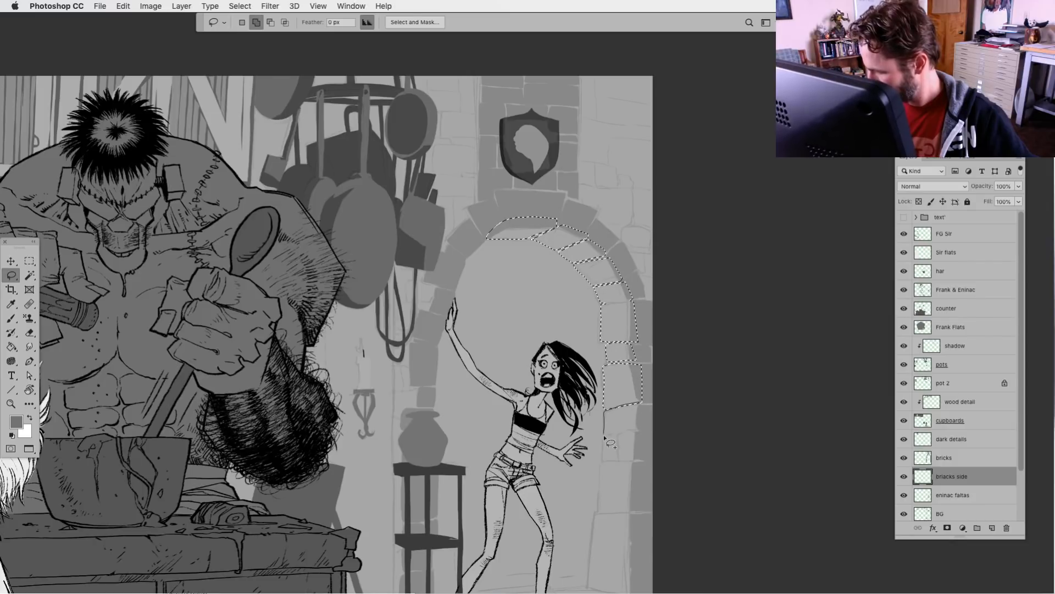
pyautogui.moveTo(624, 434)
pyautogui.mouseDown()
pyautogui.moveTo(643, 427)
pyautogui.moveTo(607, 410)
pyautogui.mouseUp()
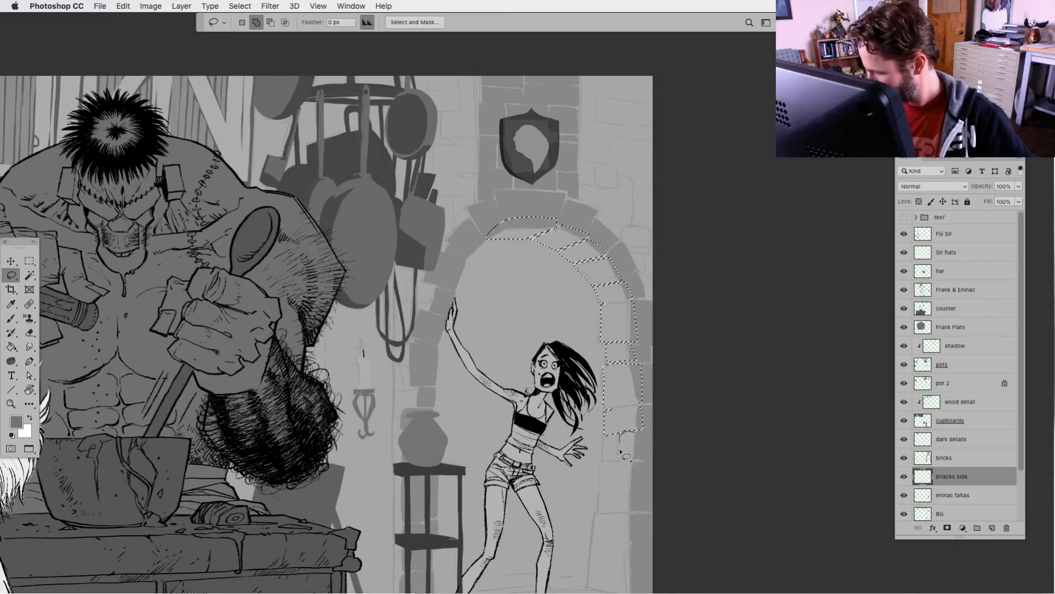
pyautogui.moveTo(637, 458); pyautogui.dragTo(621, 458)
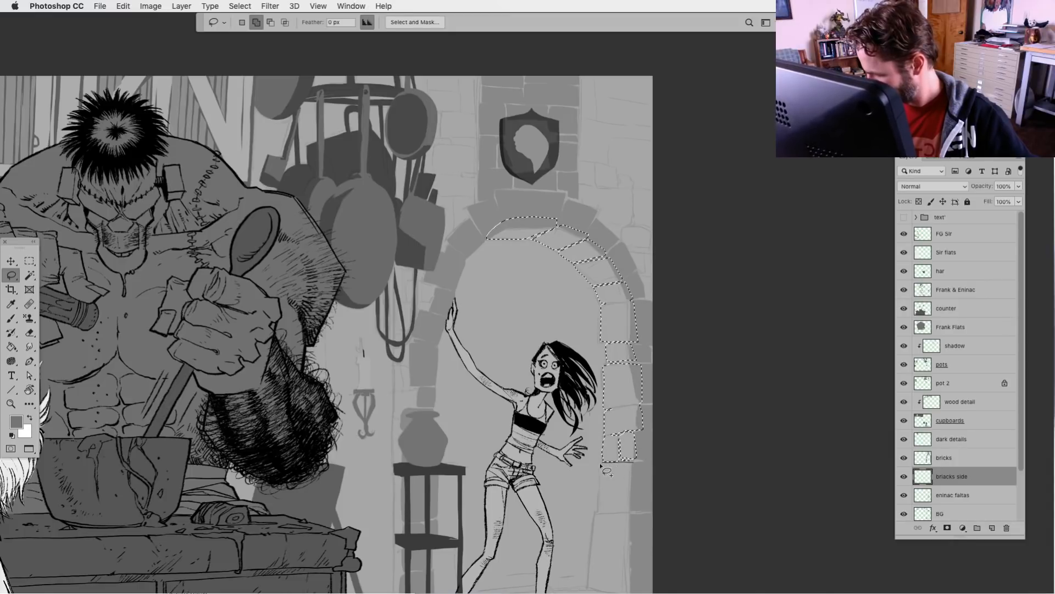
pyautogui.moveTo(638, 511); pyautogui.dragTo(633, 514)
pyautogui.scroll(-5, 632, 517)
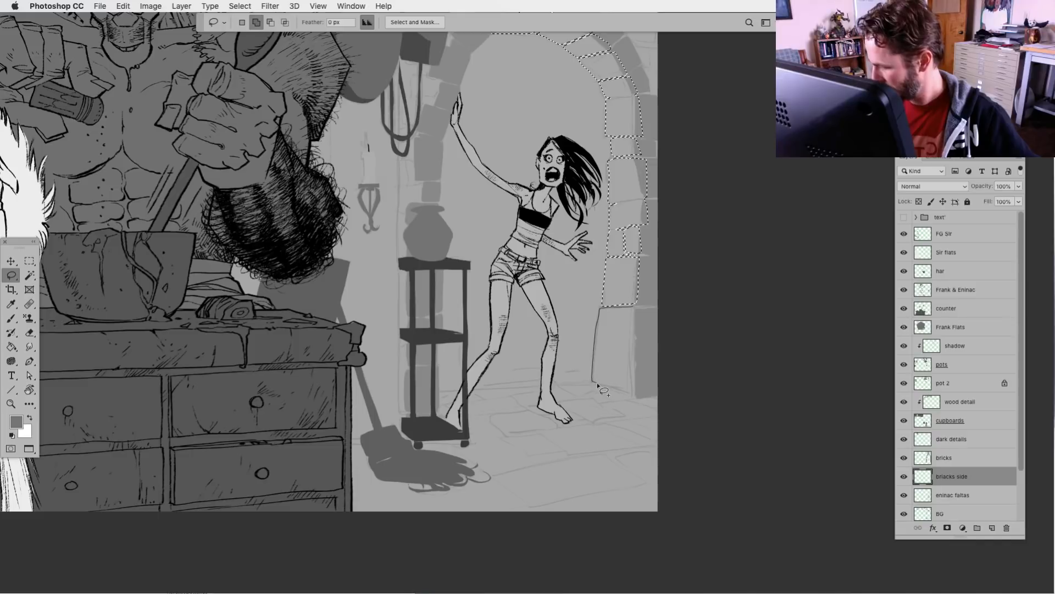
# Add the doorway's left-side brick strip to the selection, from beside the woman's raised hand down behind the vase and side table
pyautogui.scroll(3, 577, 286)
pyautogui.hscroll(-2, 578, 286)
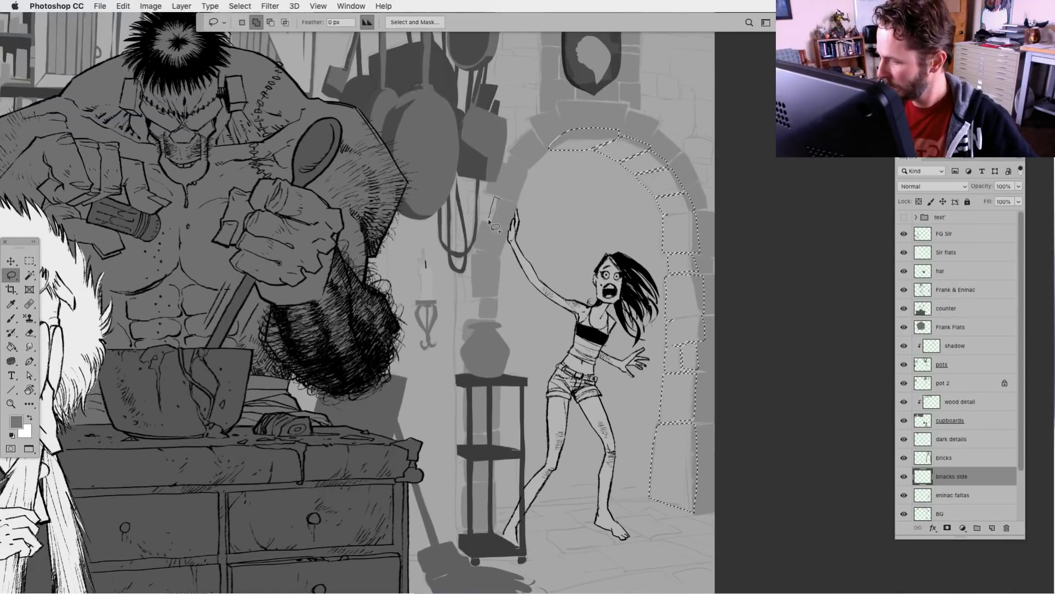
pyautogui.moveTo(488, 218)
pyautogui.mouseDown()
pyautogui.moveTo(469, 257)
pyautogui.moveTo(471, 299)
pyautogui.mouseUp()
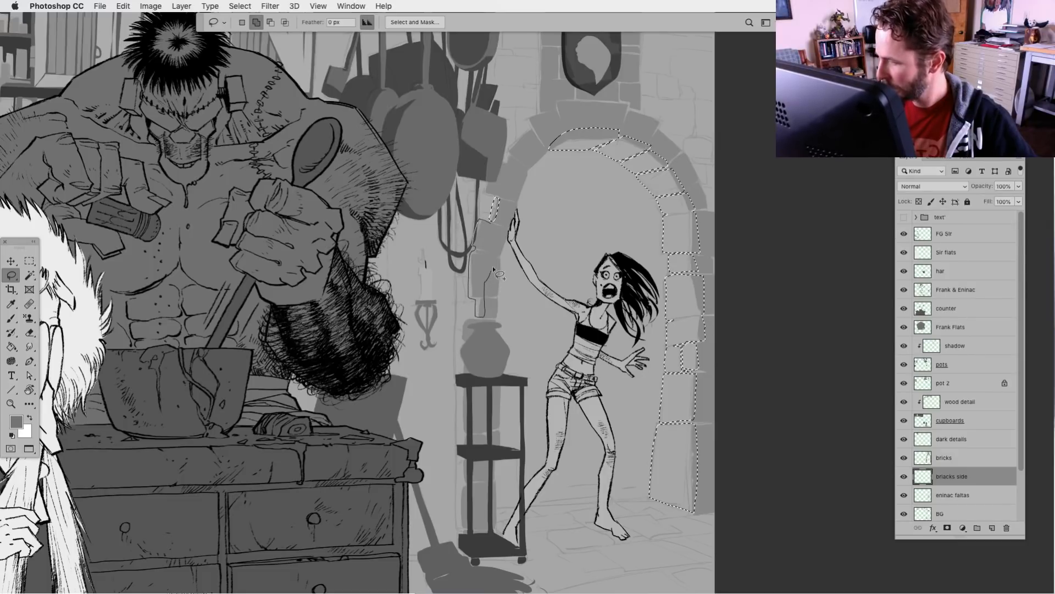
pyautogui.moveTo(513, 205)
pyautogui.mouseDown()
pyautogui.moveTo(494, 314)
pyautogui.moveTo(483, 313)
pyautogui.moveTo(495, 261)
pyautogui.moveTo(480, 321)
pyautogui.moveTo(463, 322)
pyautogui.moveTo(460, 397)
pyautogui.mouseUp()
pyautogui.moveTo(466, 438); pyautogui.dragTo(467, 463)
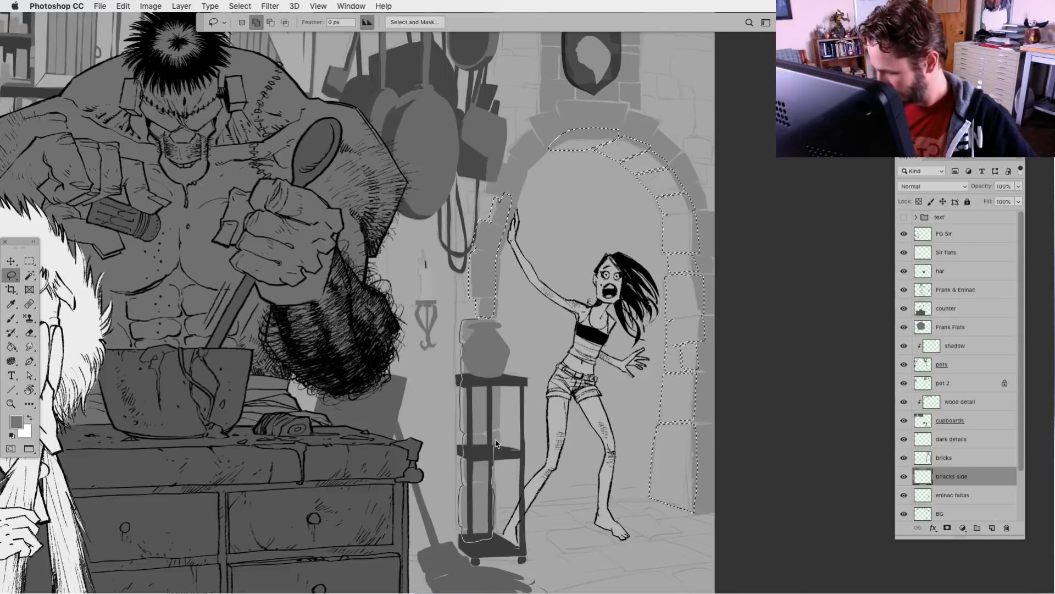
pyautogui.moveTo(493, 317); pyautogui.dragTo(493, 318)
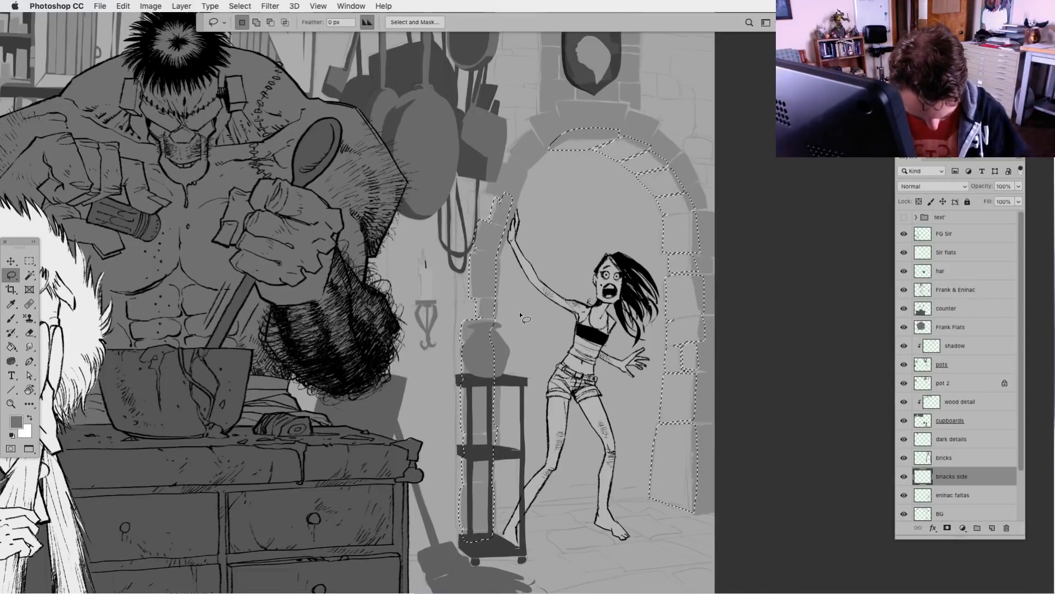
# Add the bricks on the arch's left curve to the lasso selection, from above the woman's raised hand up to the keystone
pyautogui.press('shift')
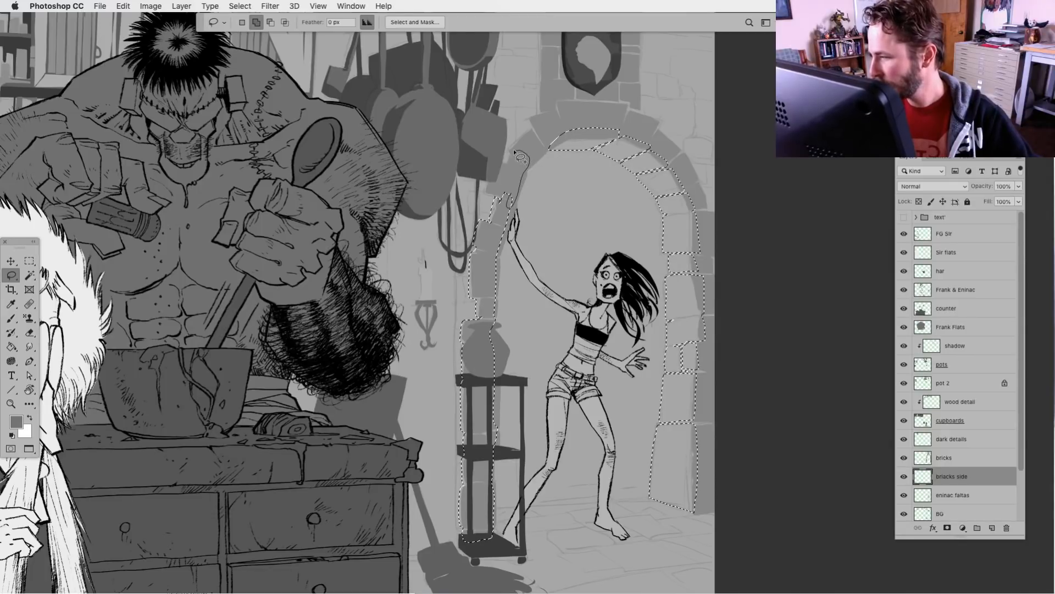
pyautogui.moveTo(519, 188); pyautogui.dragTo(508, 154)
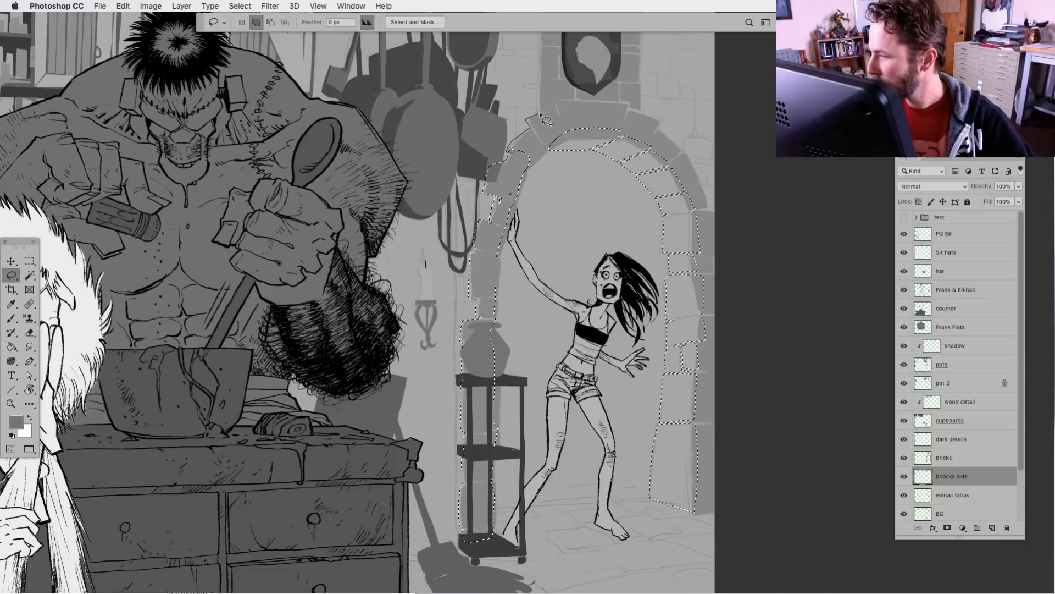
pyautogui.moveTo(538, 90)
pyautogui.mouseDown()
pyautogui.moveTo(548, 46)
pyautogui.moveTo(576, 60)
pyautogui.moveTo(592, 120)
pyautogui.mouseUp()
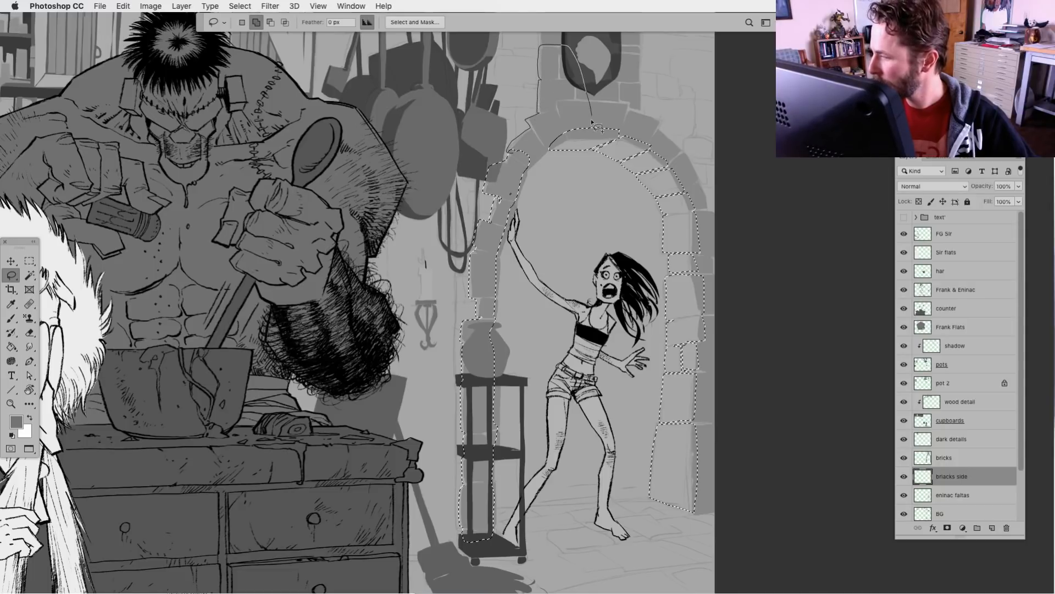
pyautogui.moveTo(560, 156); pyautogui.dragTo(558, 155)
# Add the brick column behind the shield, up to the canvas edge, and the top of the arch below it to the selection
pyautogui.scroll(10, 527, 165)
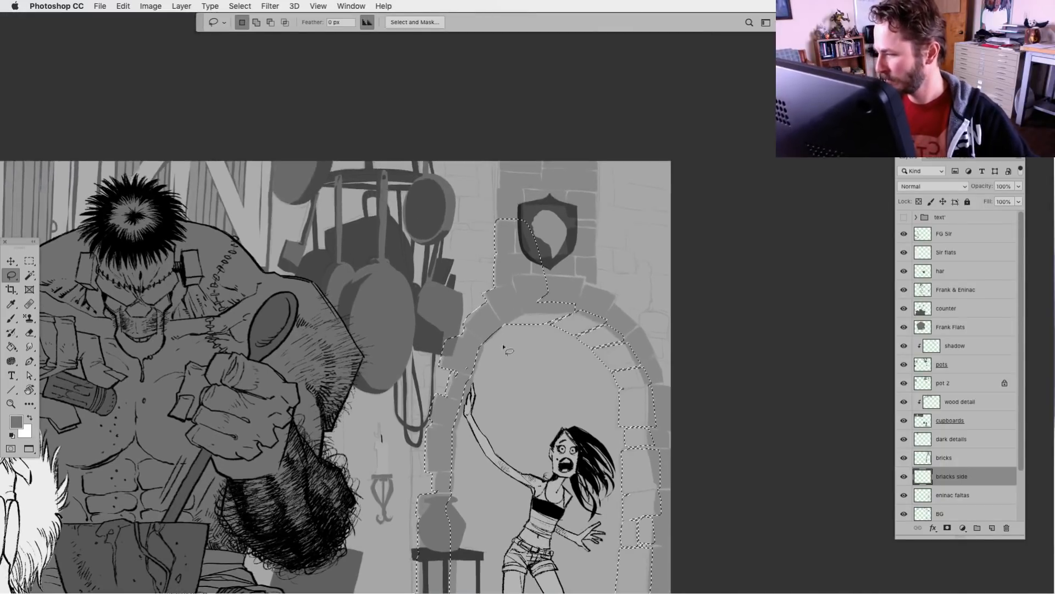
pyautogui.moveTo(500, 171)
pyautogui.mouseDown()
pyautogui.moveTo(495, 224)
pyautogui.moveTo(584, 281)
pyautogui.moveTo(597, 164)
pyautogui.mouseUp()
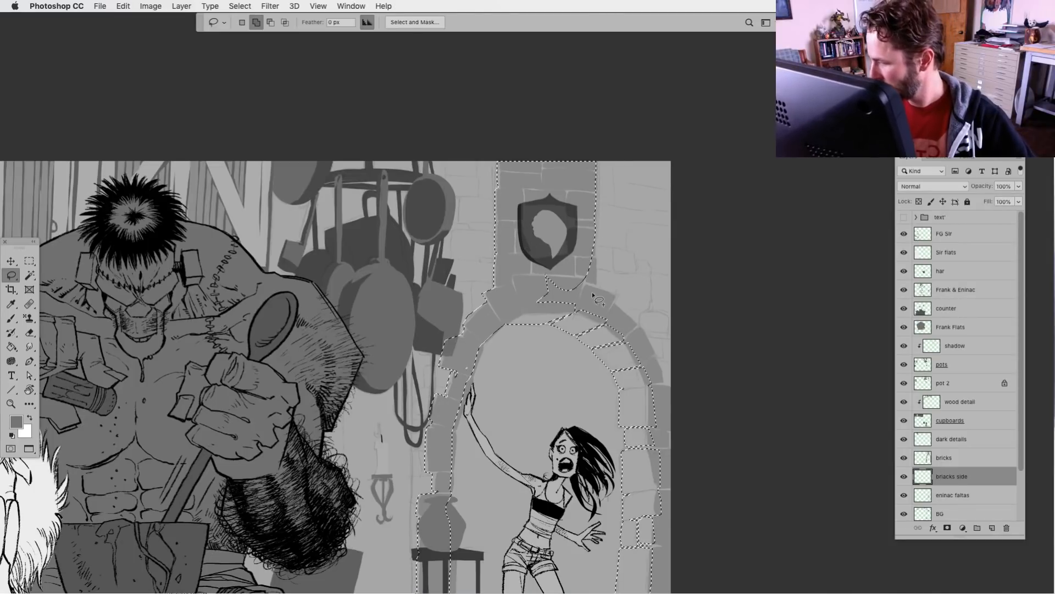
pyautogui.moveTo(589, 268)
pyautogui.mouseDown()
pyautogui.moveTo(548, 311)
pyautogui.moveTo(588, 325)
pyautogui.moveTo(610, 303)
pyautogui.mouseUp()
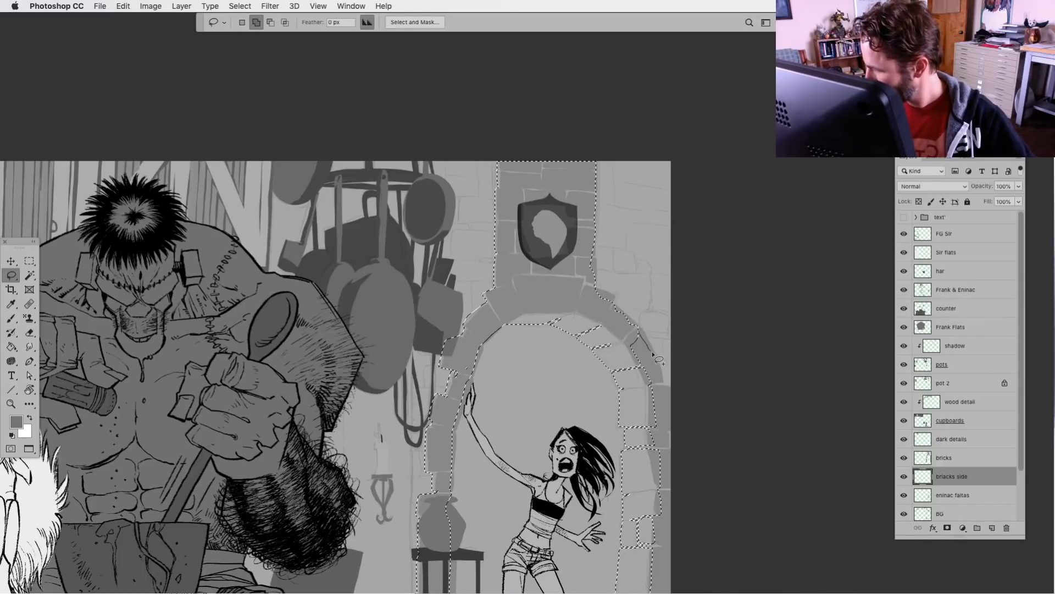
# Extend the selection over the outer bricks of the doorway's right side, from the arch's curve down the jamb to the floor
pyautogui.moveTo(665, 394)
pyautogui.mouseDown()
pyautogui.moveTo(673, 425)
pyautogui.moveTo(640, 416)
pyautogui.moveTo(640, 406)
pyautogui.mouseUp()
pyautogui.moveTo(661, 480); pyautogui.dragTo(667, 478)
pyautogui.moveTo(634, 560)
pyautogui.mouseDown()
pyautogui.moveTo(623, 353)
pyautogui.moveTo(646, 467)
pyautogui.moveTo(662, 439)
pyautogui.mouseUp()
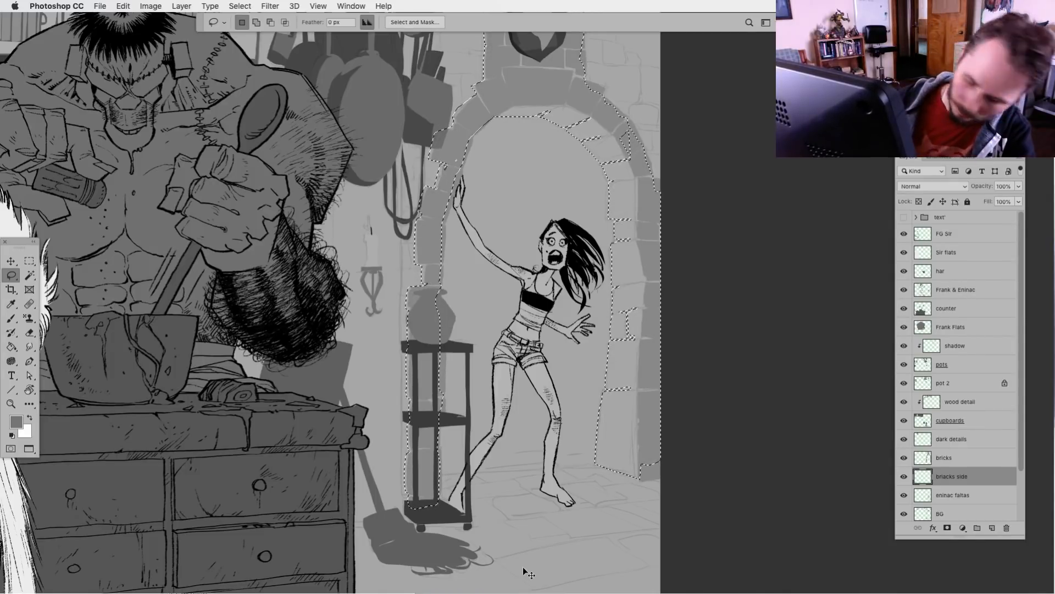
# Fill the selected brick areas with white on the briacks side layer, invert the fill to black, and deselect
pyautogui.press('super+BackSpace')
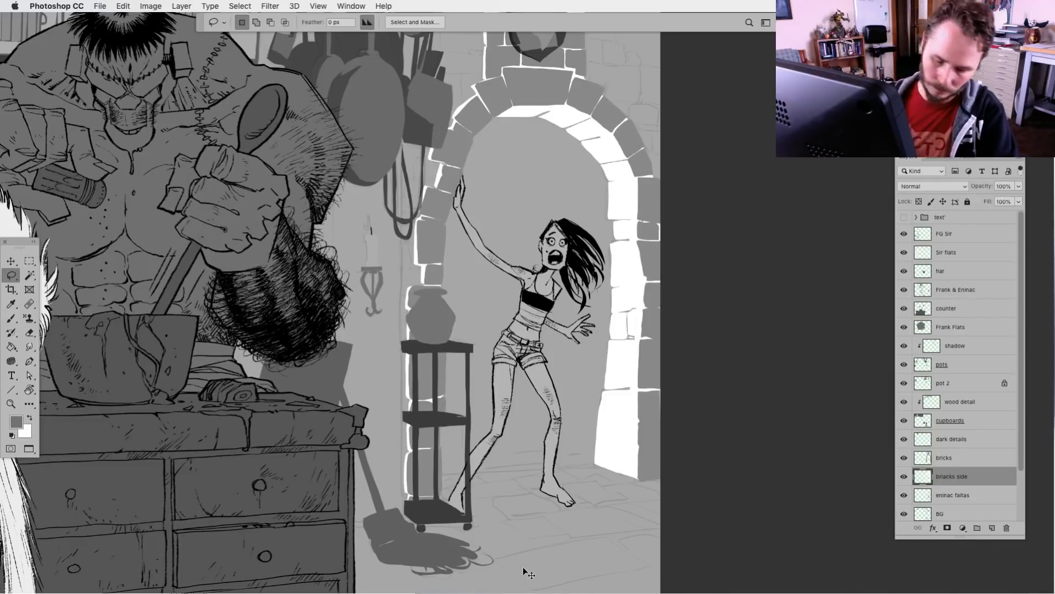
pyautogui.press('super+i')
pyautogui.press('super+d')
pyautogui.press('super+minus')
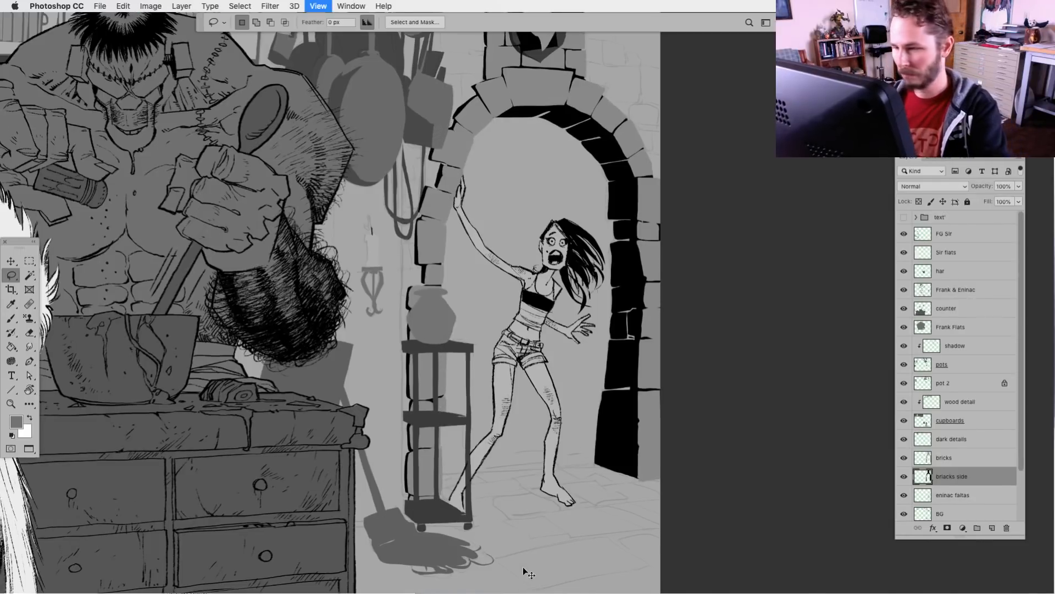
# Lighten the black brick fill to dark grey using Levels with the black output level set to 85
pyautogui.moveTo(542, 480); pyautogui.dragTo(569, 541)
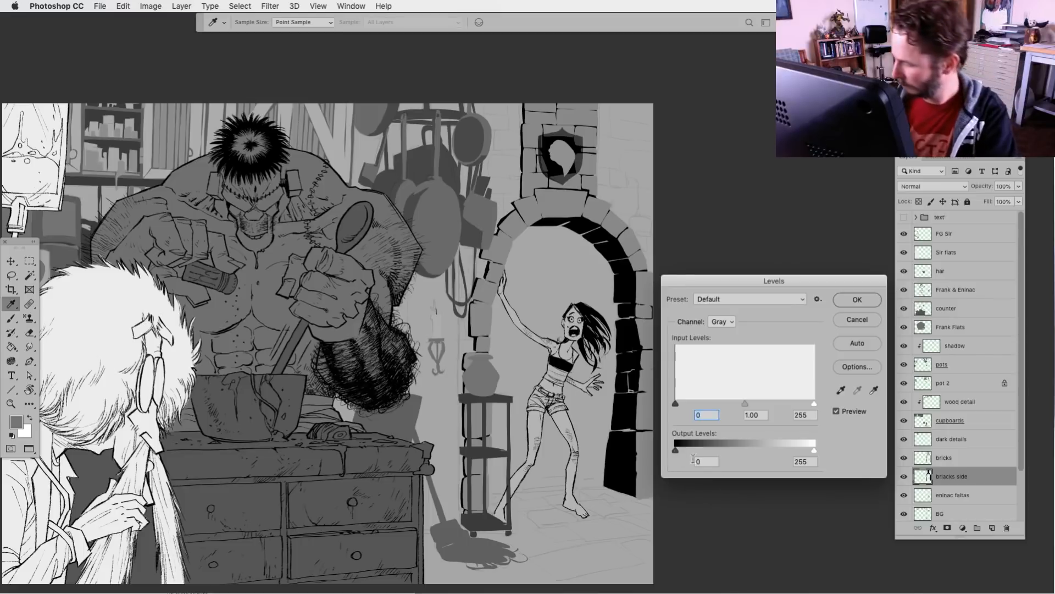
pyautogui.moveTo(676, 450); pyautogui.dragTo(722, 450)
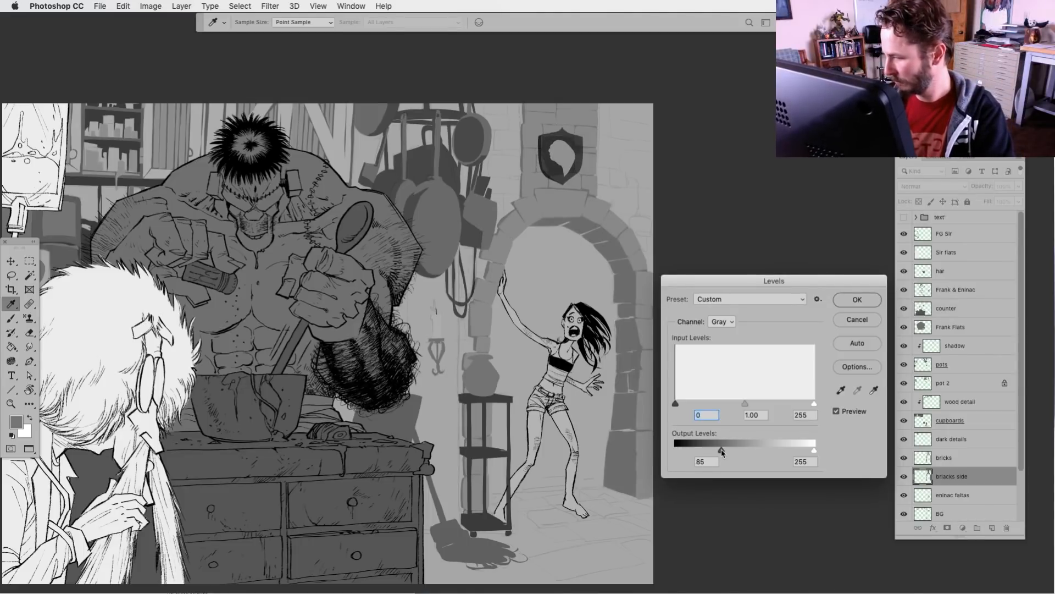
pyautogui.click(859, 300)
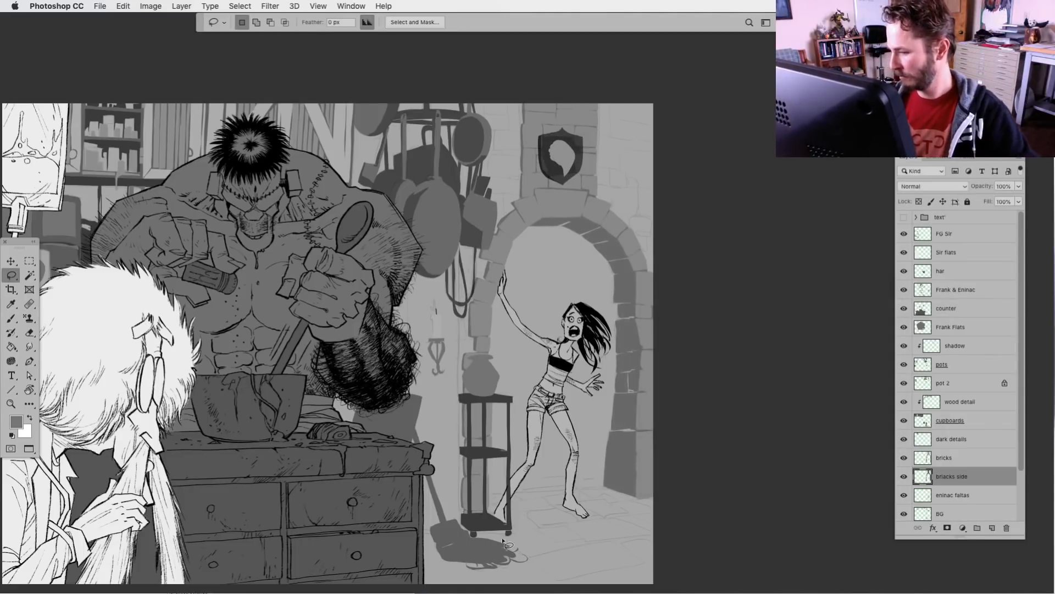
# Examine the grey values of the whole composition with the interface hidden, and check what the cupboards layer contains
pyautogui.scroll(-3, 531, 524)
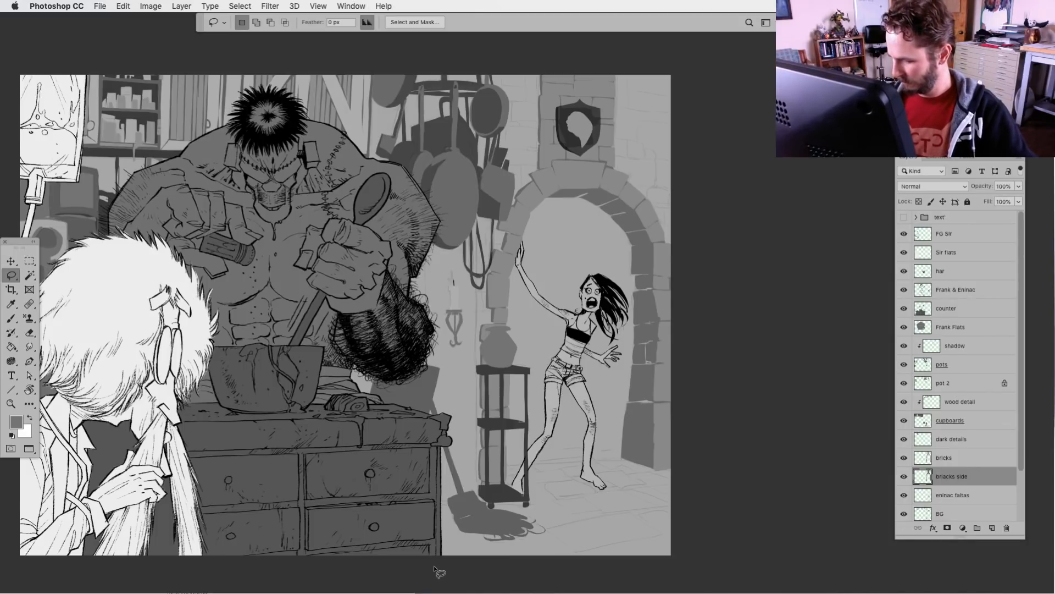
pyautogui.click(923, 495)
pyautogui.click(920, 458)
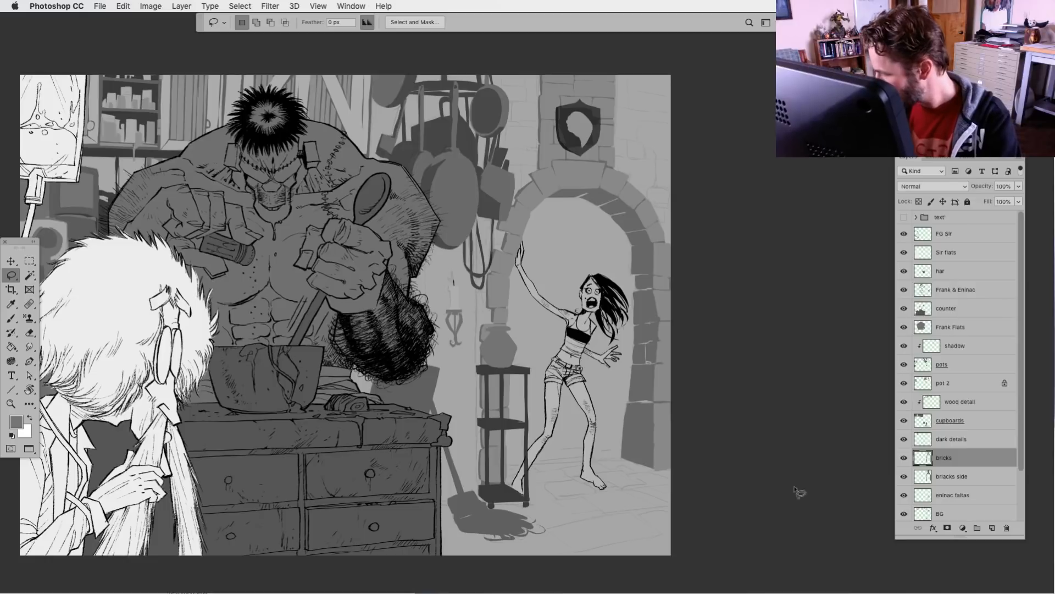
pyautogui.click(912, 476)
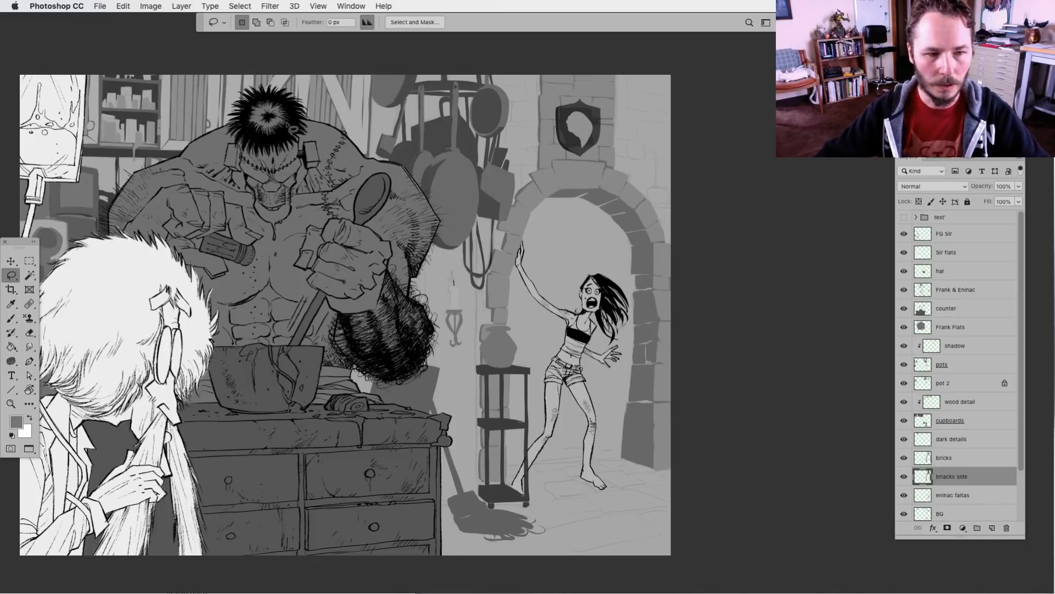
pyautogui.press('Tab')
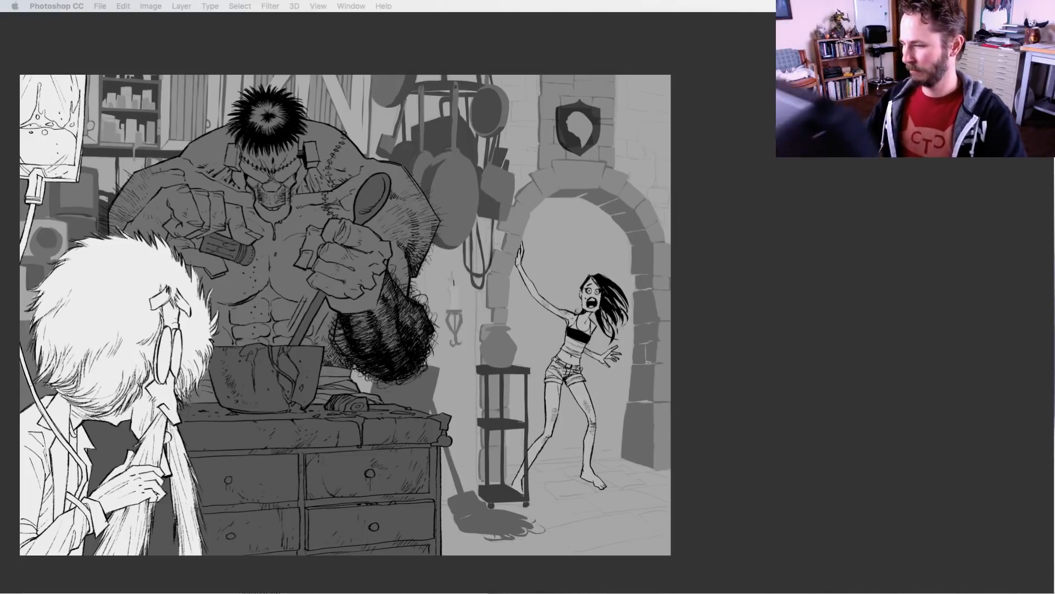
pyautogui.press('Tab')
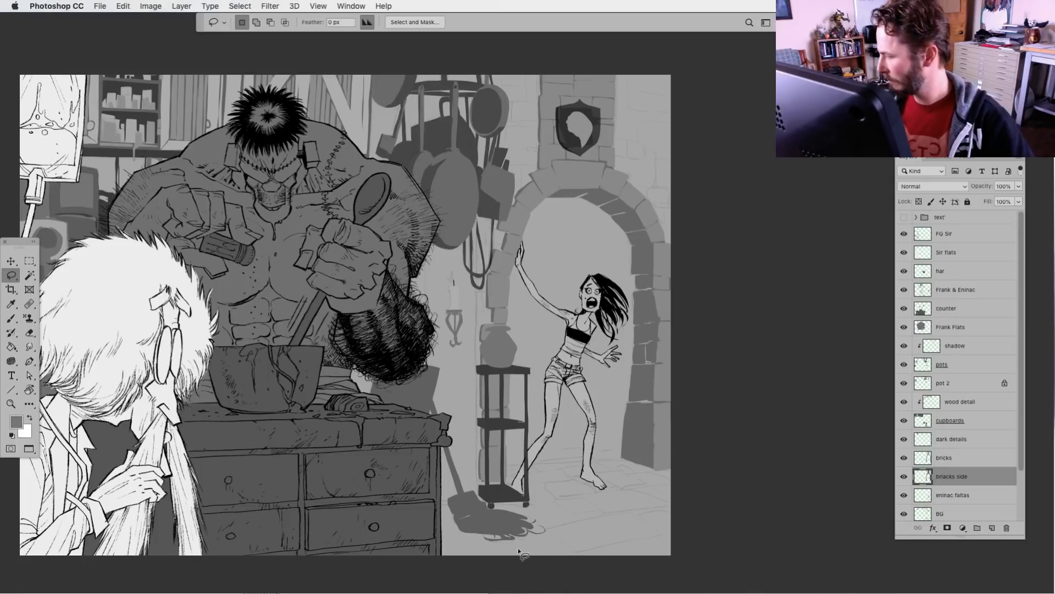
pyautogui.moveTo(434, 479); pyautogui.dragTo(536, 456)
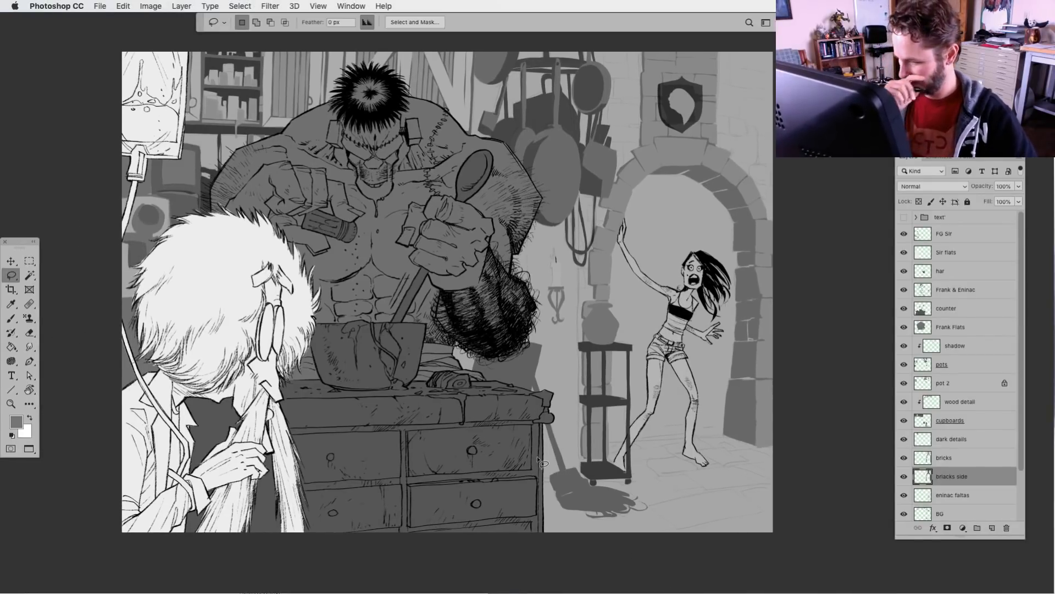
pyautogui.moveTo(591, 486); pyautogui.dragTo(583, 500)
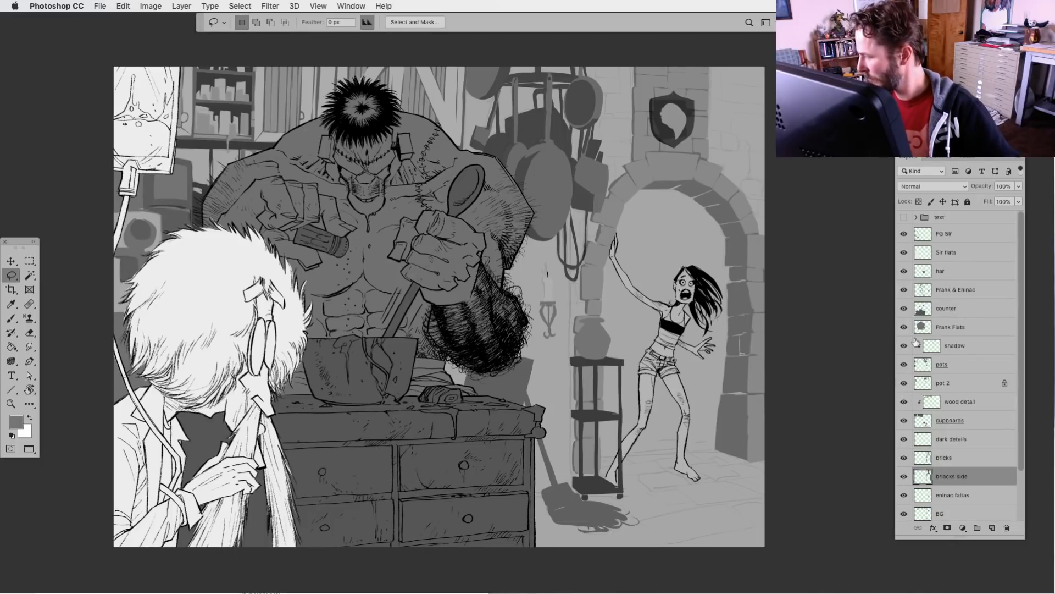
pyautogui.click(904, 421)
pyautogui.click(904, 420)
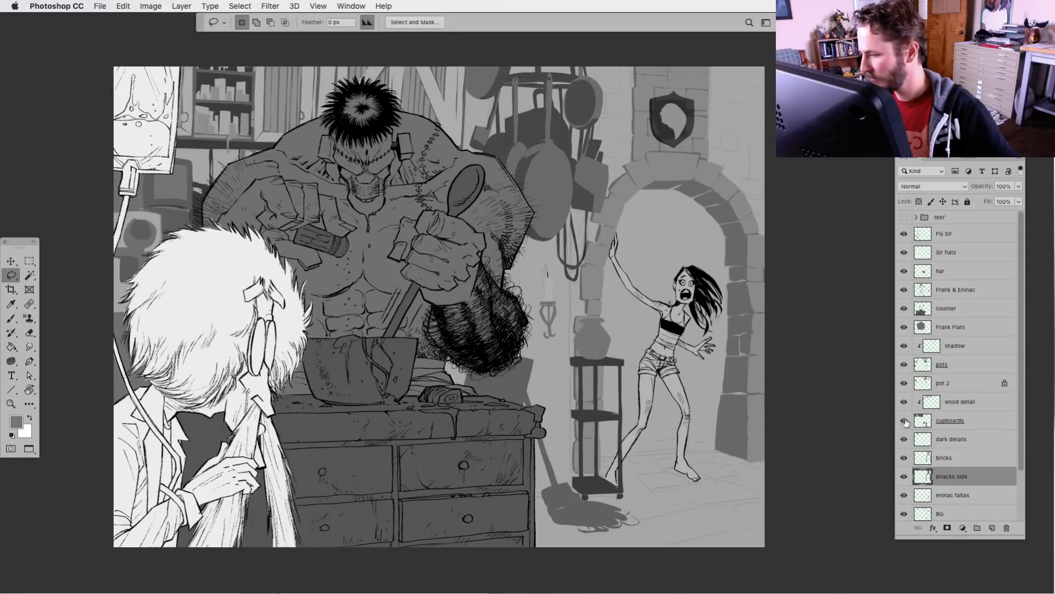
# Lasso the tall wall pillar between the monster's arm and the doorway, from the canvas top down to the broom head
pyautogui.click(924, 422)
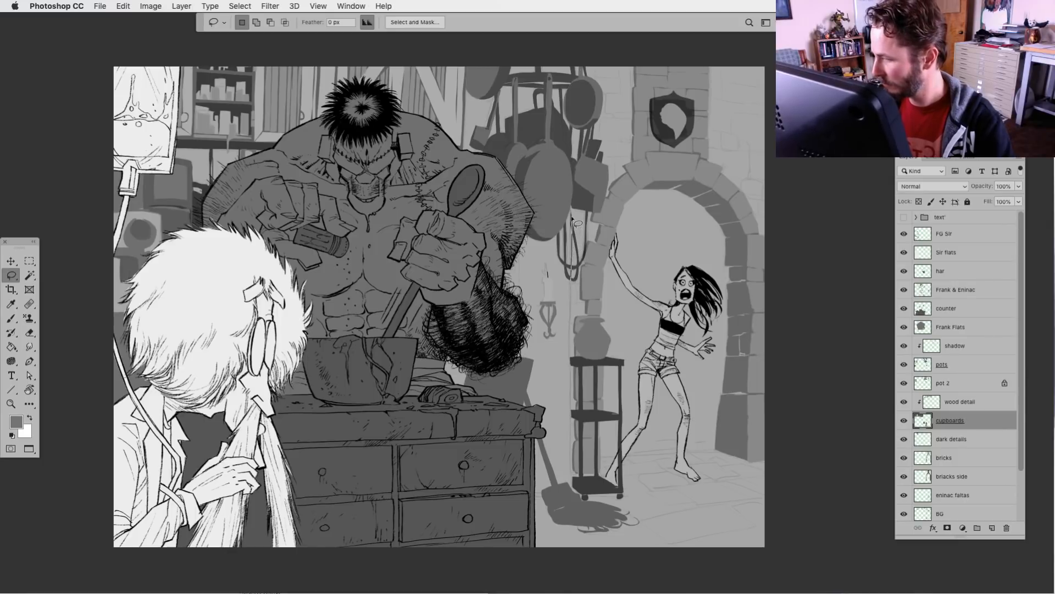
pyautogui.moveTo(571, 218)
pyautogui.mouseDown()
pyautogui.moveTo(577, 59)
pyautogui.moveTo(494, 55)
pyautogui.moveTo(519, 55)
pyautogui.moveTo(520, 69)
pyautogui.moveTo(516, 463)
pyautogui.mouseUp()
pyautogui.moveTo(517, 499)
pyautogui.mouseDown()
pyautogui.moveTo(549, 497)
pyautogui.moveTo(573, 464)
pyautogui.moveTo(570, 308)
pyautogui.mouseUp()
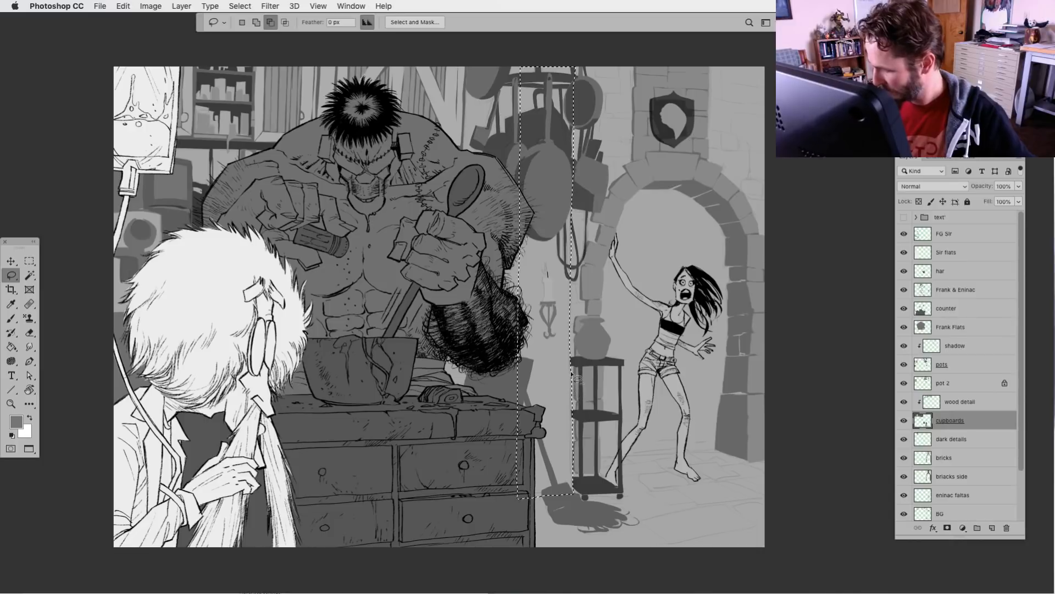
pyautogui.moveTo(571, 372); pyautogui.dragTo(572, 497)
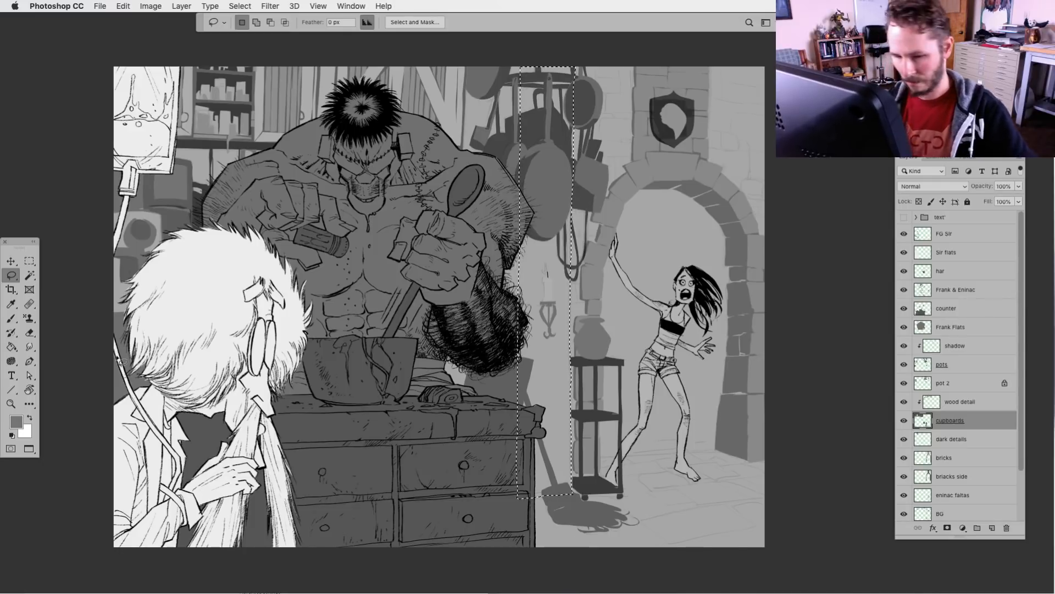
# Try filling the selected pillar with light grey on the cupboards layer, undo the fill, and inspect that layer in isolation
pyautogui.click(11, 346)
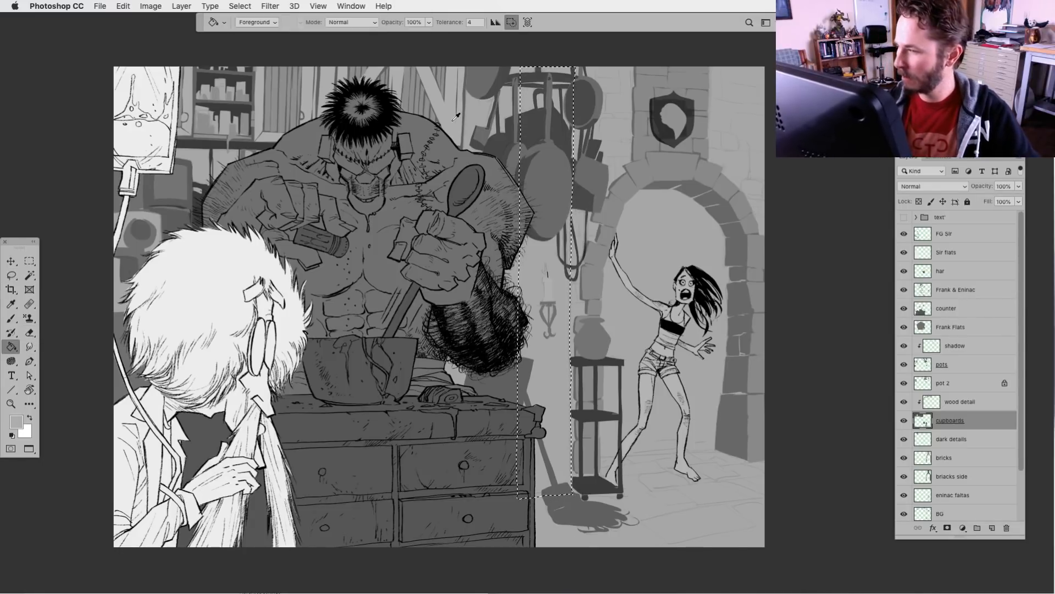
pyautogui.hotkey('alt', 'BackSpace')
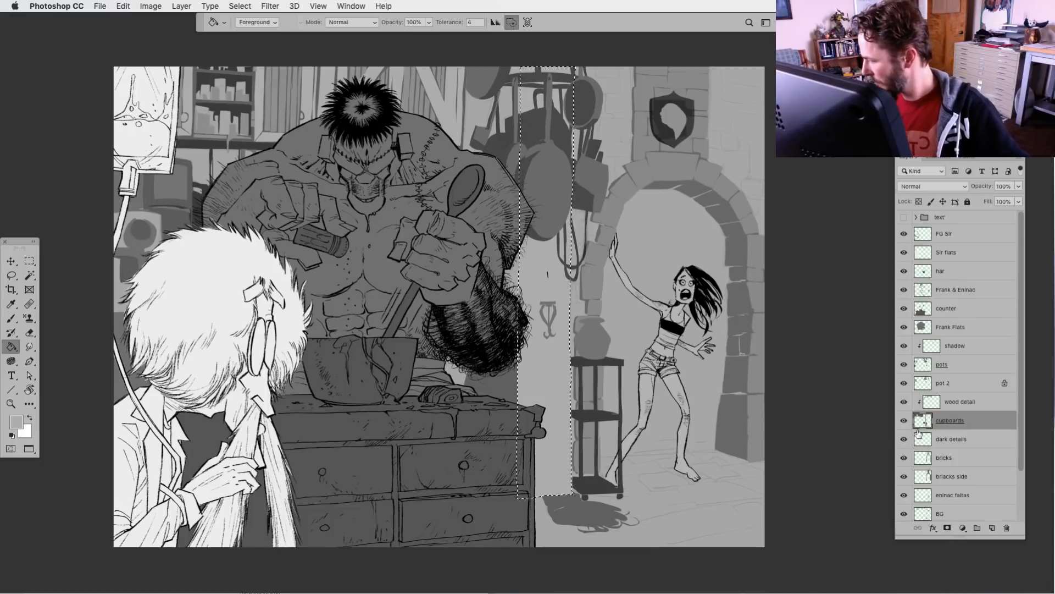
pyautogui.hotkey('ctrl', 'z')
pyautogui.keyDown('alt'); pyautogui.click(903, 421); pyautogui.keyUp('alt')
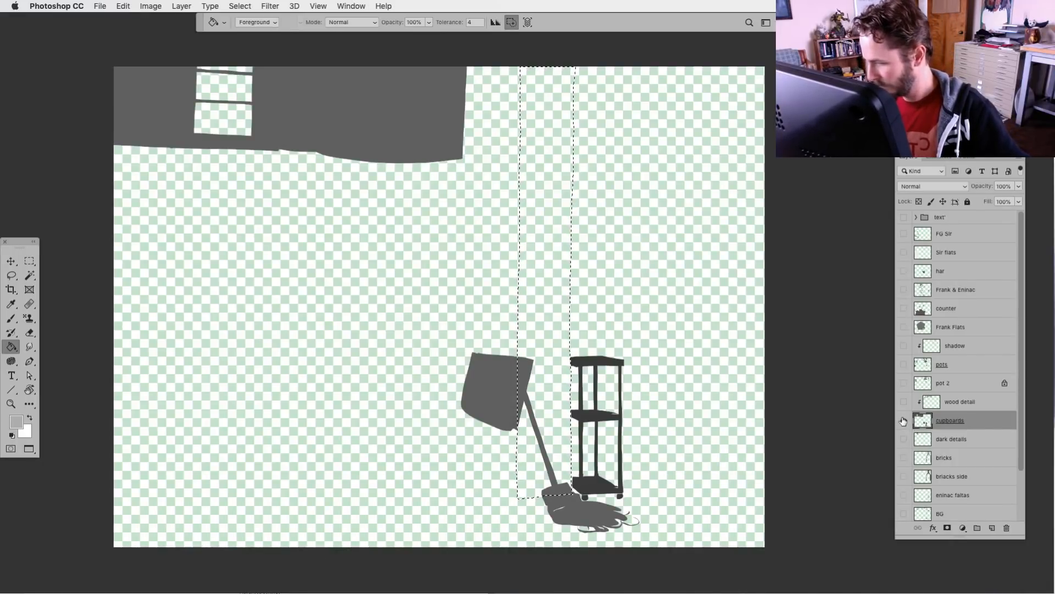
pyautogui.keyDown('alt'); pyautogui.click(904, 421); pyautogui.keyUp('alt')
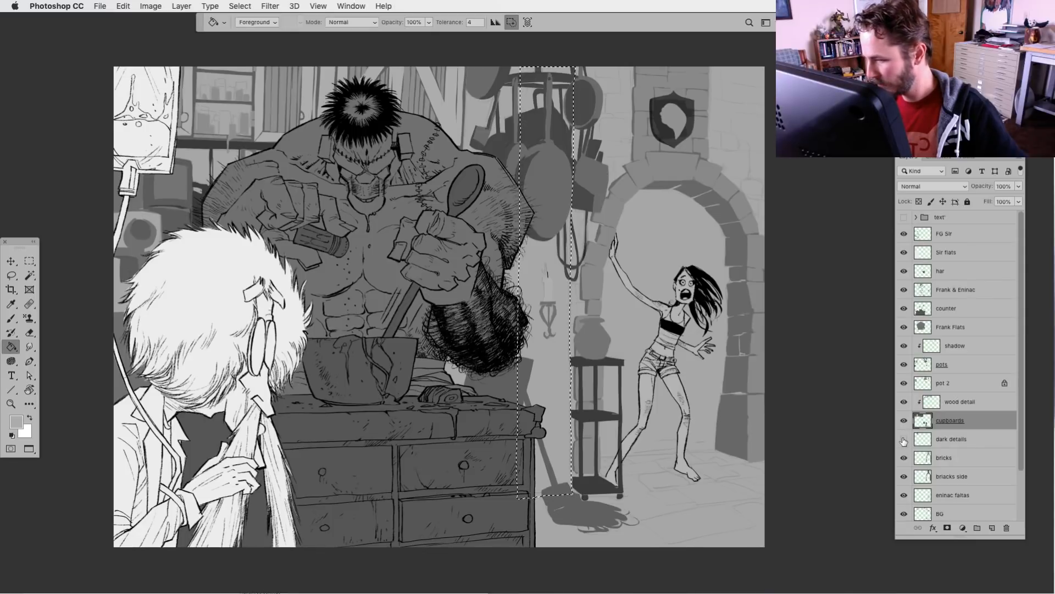
# Fill the selected pillar on the bricks layer with grey sampled from the doorway's left bricks, and deselect
pyautogui.click(911, 460)
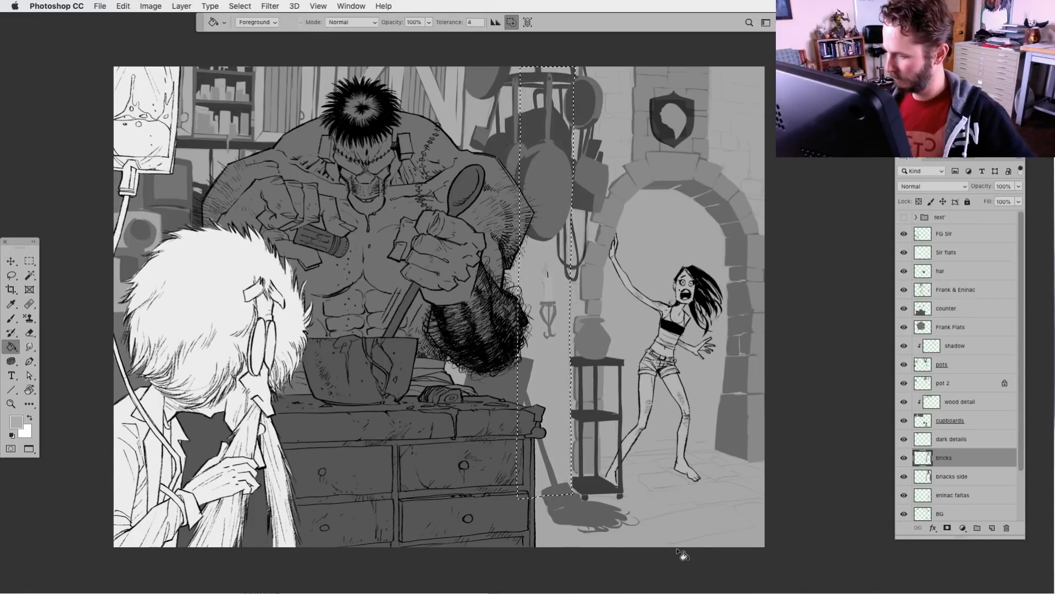
pyautogui.keyDown('alt'); pyautogui.click(594, 277); pyautogui.keyUp('alt')
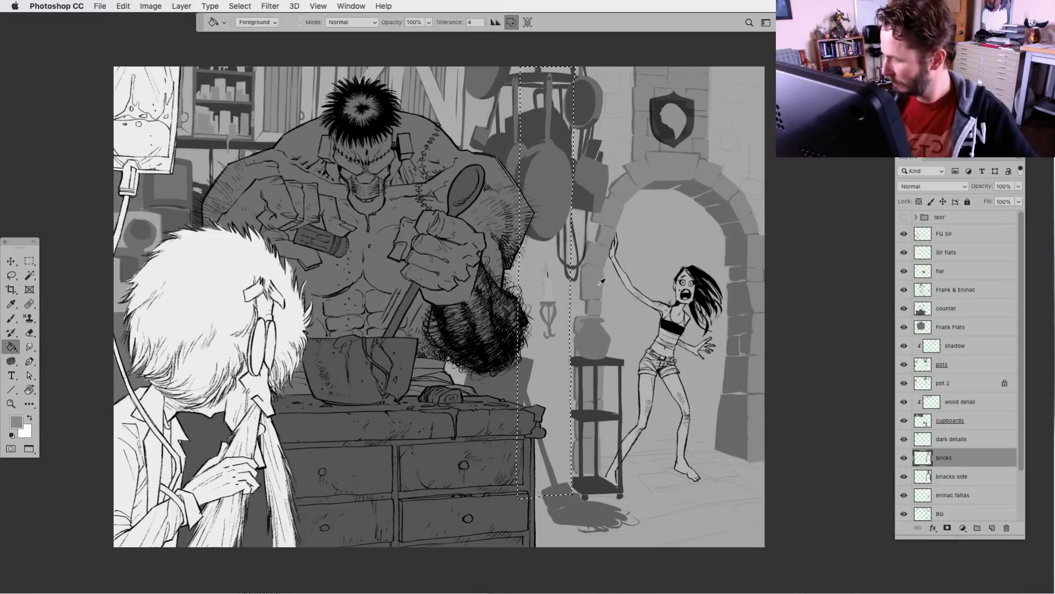
pyautogui.hotkey('alt', 'BackSpace')
pyautogui.hotkey('ctrl', 'd')
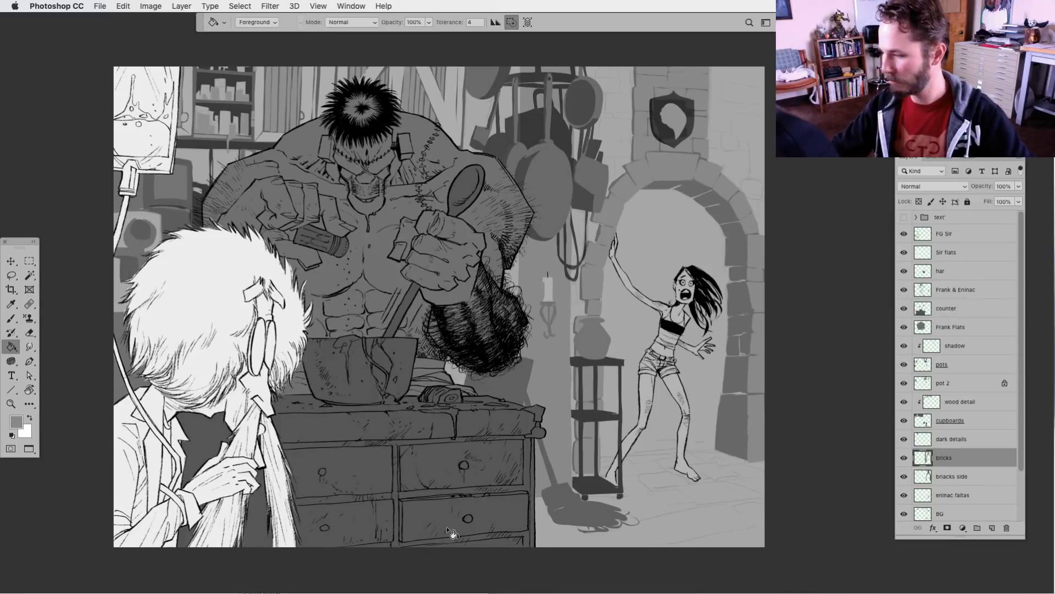
# Check the pillar fill by switching the bricks layer's visibility off and on, leaving nothing selected
pyautogui.press('l')
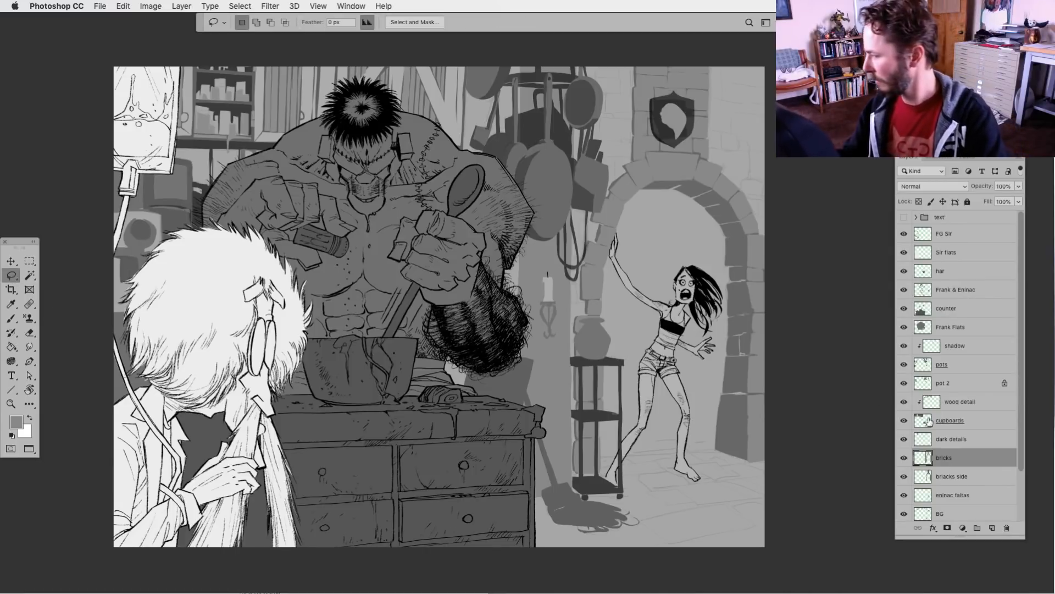
pyautogui.click(903, 457)
pyautogui.click(903, 457)
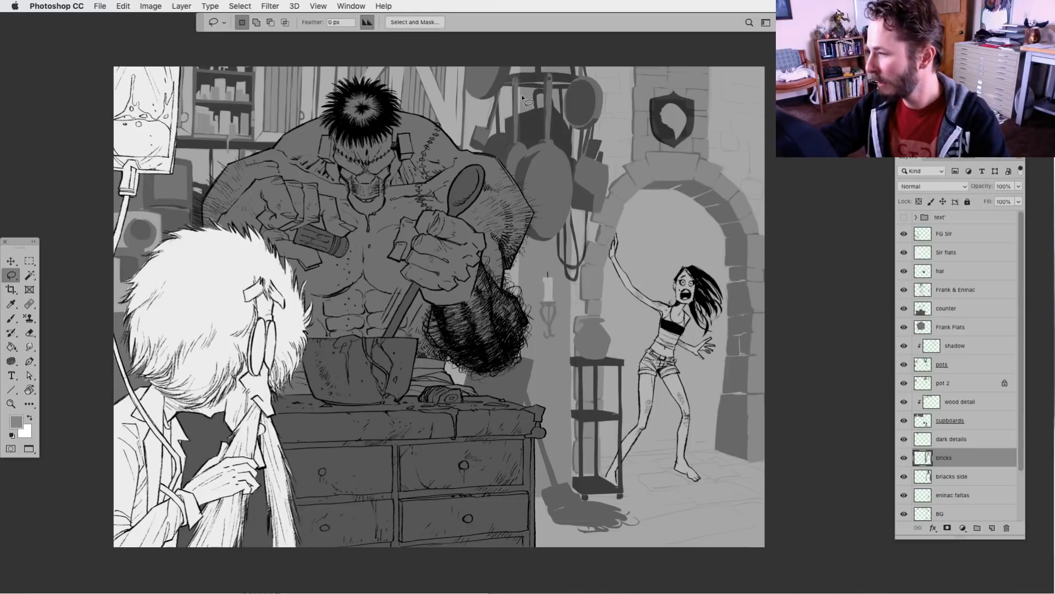
pyautogui.moveTo(525, 67)
pyautogui.mouseDown()
pyautogui.moveTo(515, 268)
pyautogui.moveTo(520, 37)
pyautogui.mouseUp()
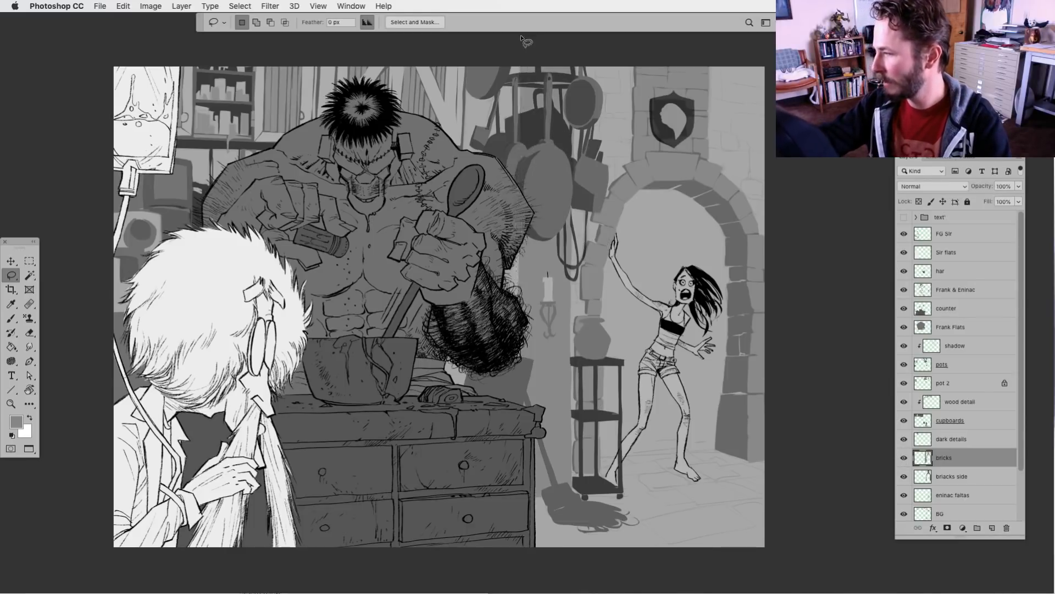
pyautogui.press('super+d')
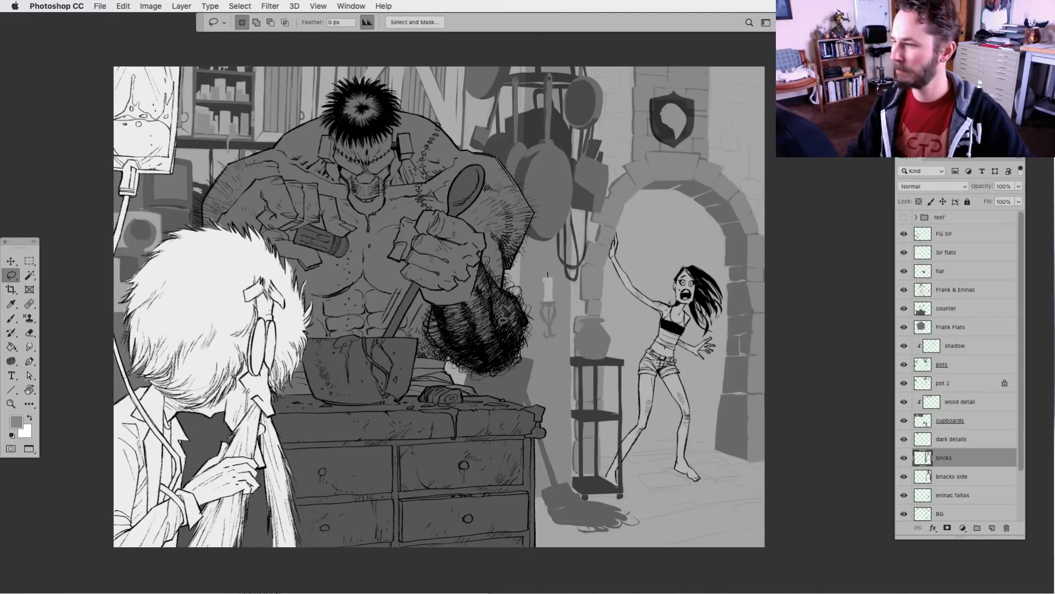
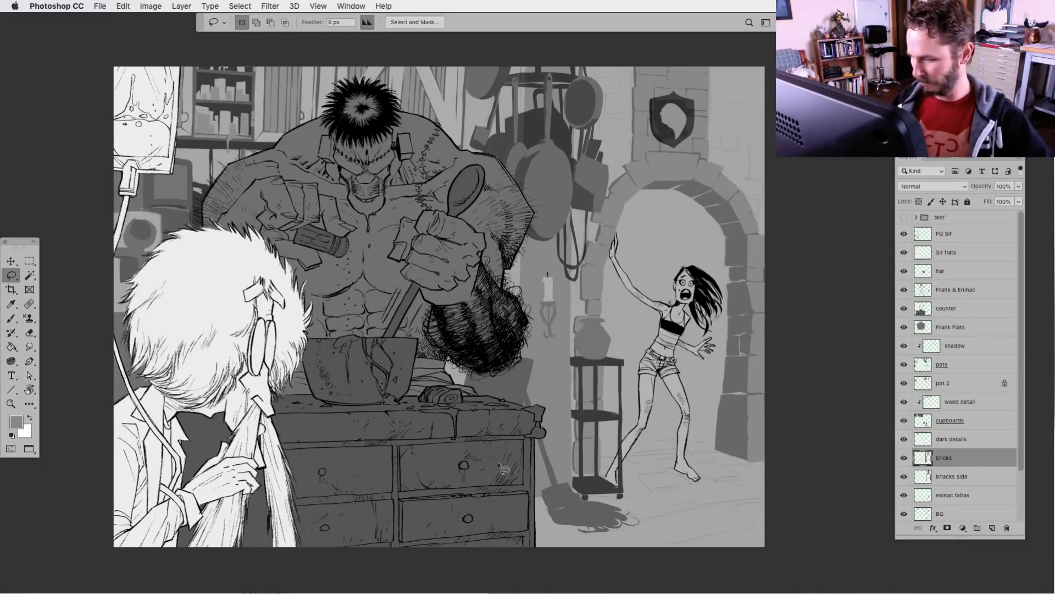
# Create a new layer directly above the upper BG layer and name it "detail"
pyautogui.moveTo(519, 464)
pyautogui.mouseDown()
pyautogui.moveTo(532, 454)
pyautogui.moveTo(542, 469)
pyautogui.mouseUp()
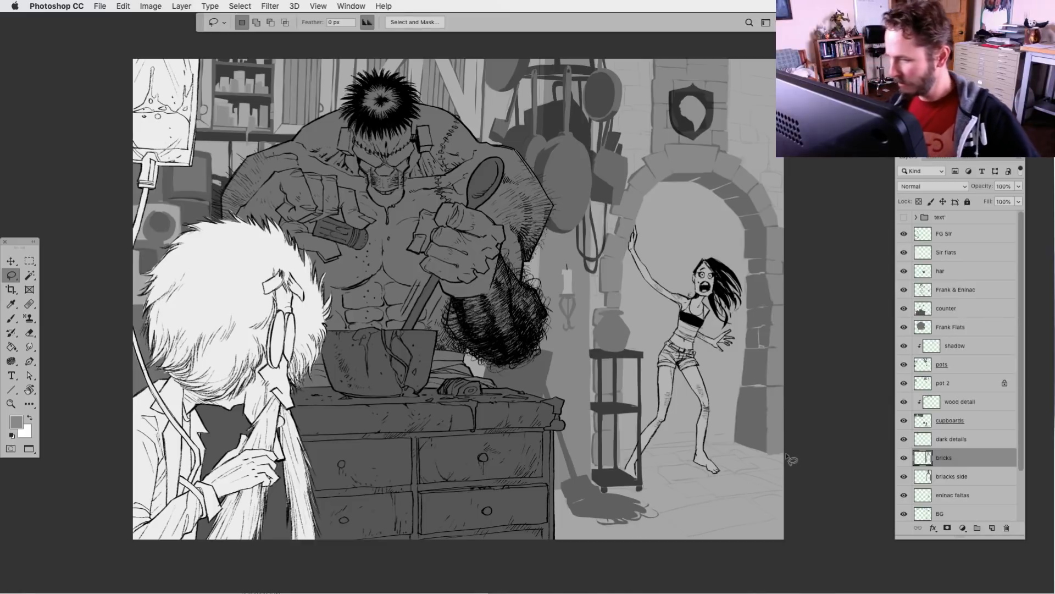
pyautogui.moveTo(1021, 446); pyautogui.dragTo(1020, 496)
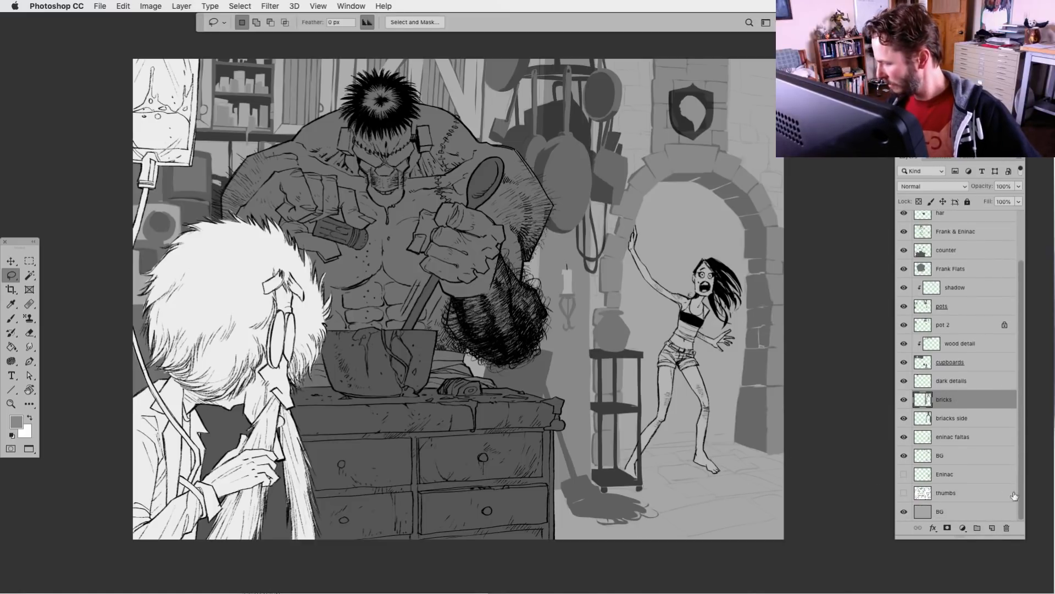
pyautogui.click(924, 457)
pyautogui.click(992, 527)
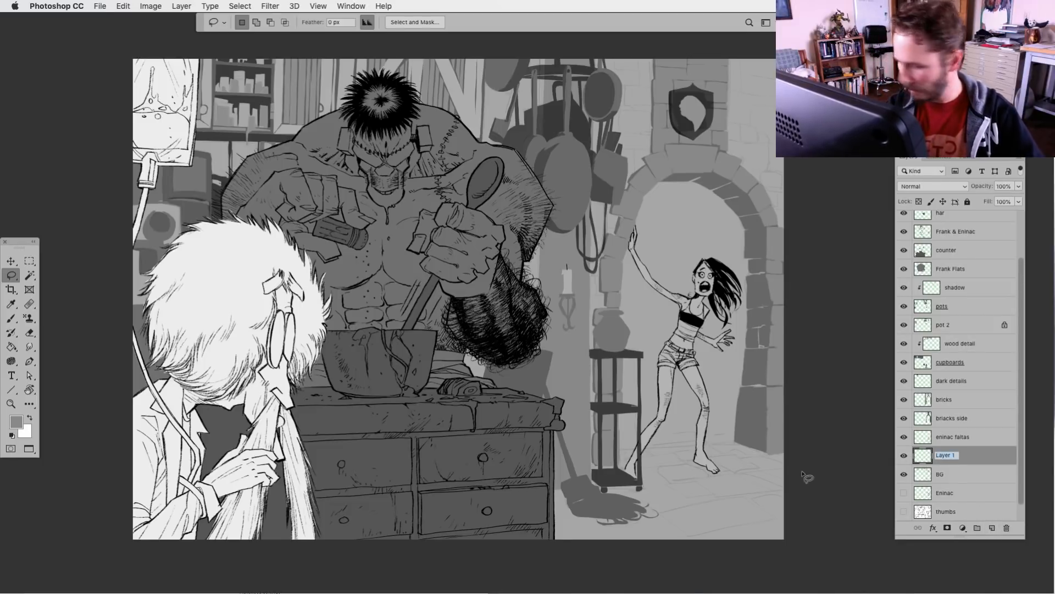
pyautogui.write('detail')
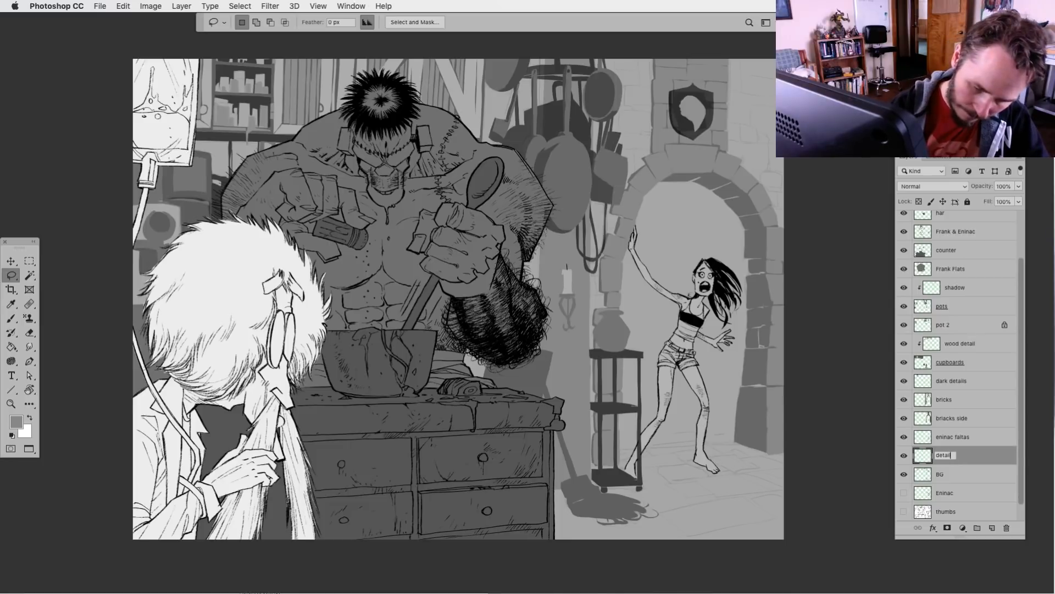
pyautogui.press('Return')
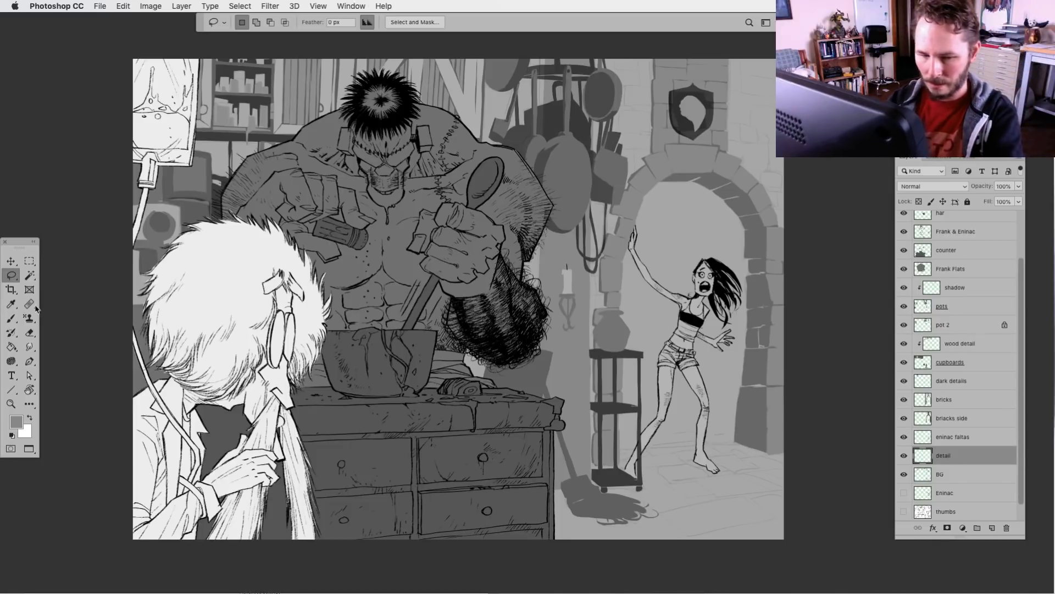
# Set up the Brush tool with default black and a recent 20 px rough inking brush
pyautogui.click(11, 317)
pyautogui.click(12, 436)
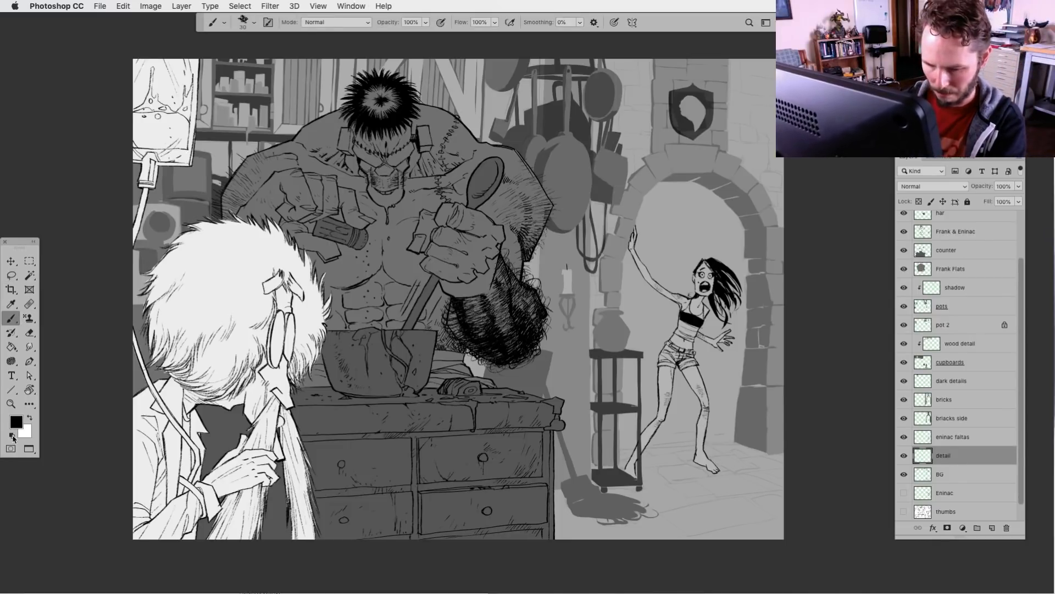
pyautogui.click(243, 25)
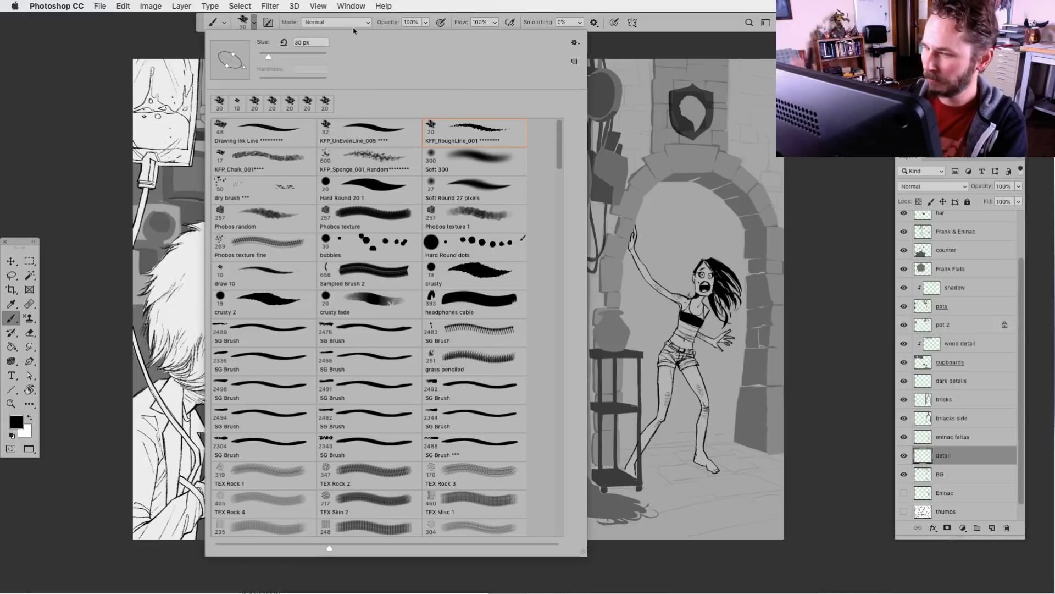
pyautogui.click(255, 103)
pyautogui.click(244, 24)
# Ink rough black brick outlines on the wall beyond the shield pillar, from beside the shield down along the arch's outer right edge
pyautogui.press('super+plus')
pyautogui.press('super+plus')
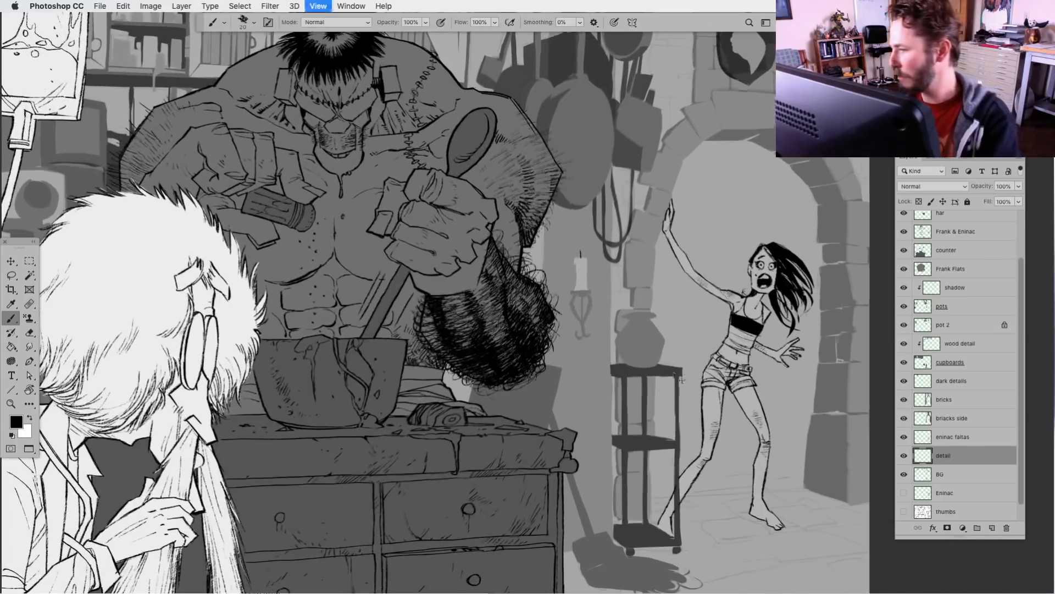
pyautogui.moveTo(648, 360); pyautogui.dragTo(486, 541)
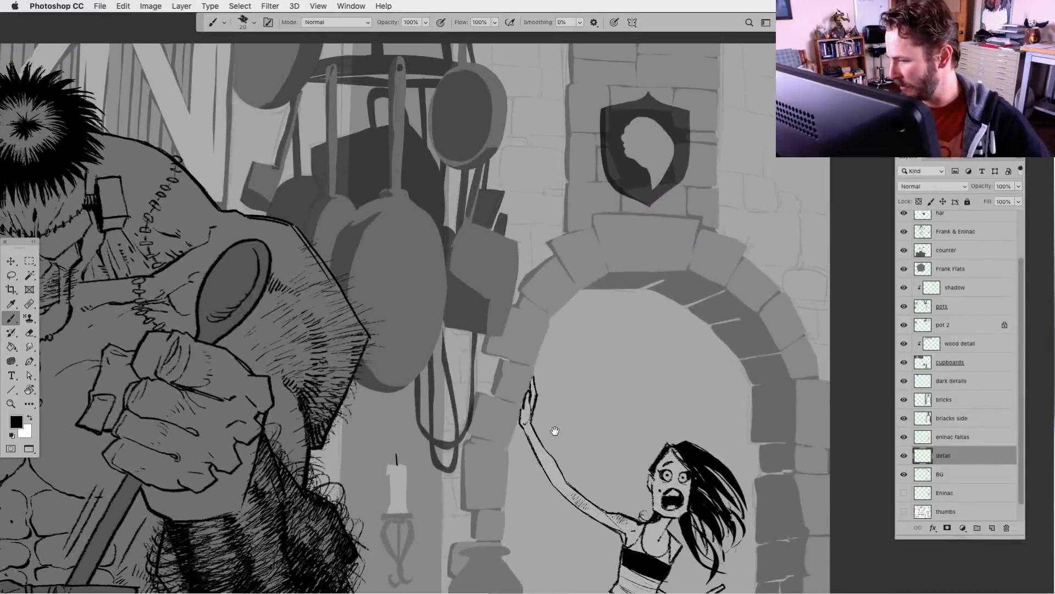
pyautogui.moveTo(553, 431); pyautogui.dragTo(546, 462)
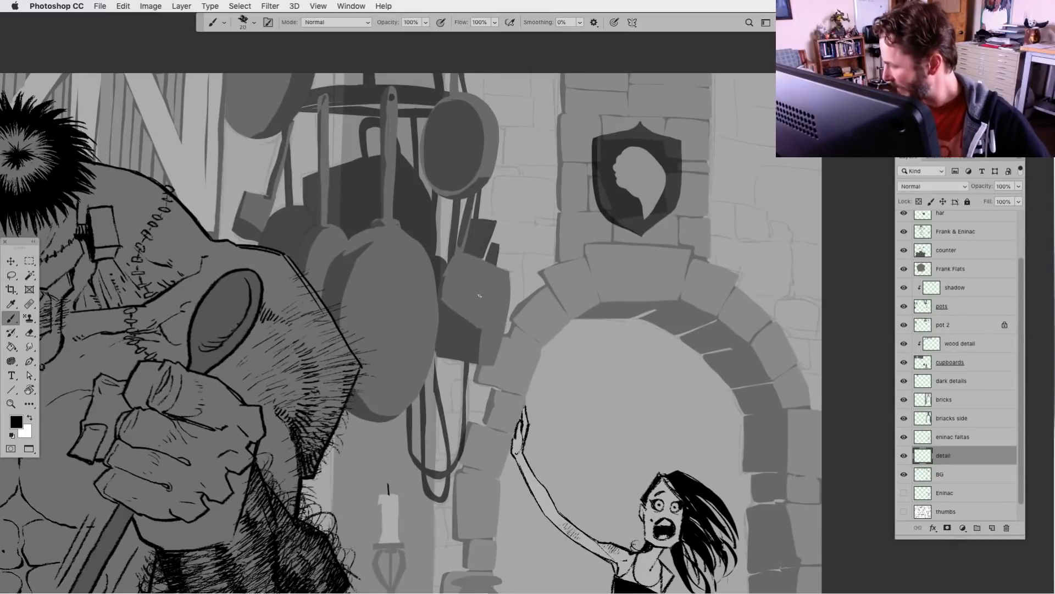
pyautogui.moveTo(710, 201)
pyautogui.mouseDown()
pyautogui.moveTo(738, 235)
pyautogui.moveTo(713, 236)
pyautogui.moveTo(768, 239)
pyautogui.moveTo(769, 212)
pyautogui.moveTo(738, 206)
pyautogui.moveTo(755, 206)
pyautogui.moveTo(757, 176)
pyautogui.mouseUp()
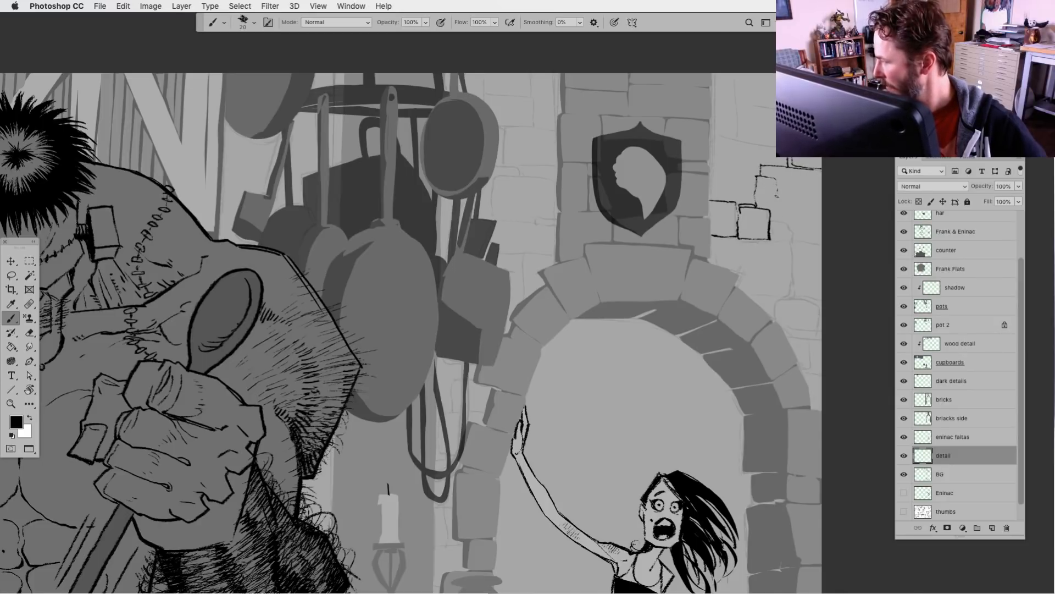
pyautogui.moveTo(777, 209); pyautogui.dragTo(765, 166)
pyautogui.moveTo(775, 208)
pyautogui.mouseDown()
pyautogui.moveTo(775, 223)
pyautogui.moveTo(795, 211)
pyautogui.mouseUp()
pyautogui.moveTo(796, 211)
pyautogui.mouseDown()
pyautogui.moveTo(795, 222)
pyautogui.moveTo(775, 223)
pyautogui.moveTo(800, 242)
pyautogui.mouseUp()
pyautogui.moveTo(800, 242); pyautogui.dragTo(773, 232)
pyautogui.moveTo(773, 230)
pyautogui.mouseDown()
pyautogui.moveTo(786, 228)
pyautogui.moveTo(756, 241)
pyautogui.moveTo(761, 253)
pyautogui.moveTo(793, 268)
pyautogui.moveTo(737, 266)
pyautogui.mouseUp()
pyautogui.moveTo(740, 263); pyautogui.dragTo(725, 265)
pyautogui.moveTo(745, 257); pyautogui.dragTo(795, 294)
pyautogui.moveTo(795, 295)
pyautogui.mouseDown()
pyautogui.moveTo(749, 295)
pyautogui.moveTo(773, 304)
pyautogui.moveTo(773, 319)
pyautogui.moveTo(821, 299)
pyautogui.moveTo(781, 327)
pyautogui.moveTo(777, 315)
pyautogui.moveTo(799, 335)
pyautogui.moveTo(787, 334)
pyautogui.moveTo(809, 337)
pyautogui.moveTo(788, 339)
pyautogui.moveTo(813, 368)
pyautogui.moveTo(812, 339)
pyautogui.moveTo(820, 371)
pyautogui.moveTo(803, 374)
pyautogui.moveTo(813, 373)
pyautogui.mouseUp()
# Fill the gaps between the bricks to the right of the shield and extend the brick outlines up to the canvas's upper edge
pyautogui.moveTo(814, 371)
pyautogui.mouseDown()
pyautogui.moveTo(822, 407)
pyautogui.moveTo(652, 440)
pyautogui.mouseUp()
pyautogui.moveTo(677, 297)
pyautogui.mouseDown()
pyautogui.moveTo(697, 297)
pyautogui.moveTo(685, 297)
pyautogui.moveTo(690, 279)
pyautogui.moveTo(669, 257)
pyautogui.moveTo(667, 235)
pyautogui.moveTo(694, 231)
pyautogui.moveTo(667, 237)
pyautogui.mouseUp()
pyautogui.moveTo(657, 235)
pyautogui.mouseDown()
pyautogui.moveTo(665, 245)
pyautogui.moveTo(656, 248)
pyautogui.mouseUp()
pyautogui.moveTo(654, 249); pyautogui.dragTo(670, 260)
pyautogui.moveTo(688, 223); pyautogui.dragTo(697, 228)
pyautogui.moveTo(668, 282); pyautogui.dragTo(752, 376)
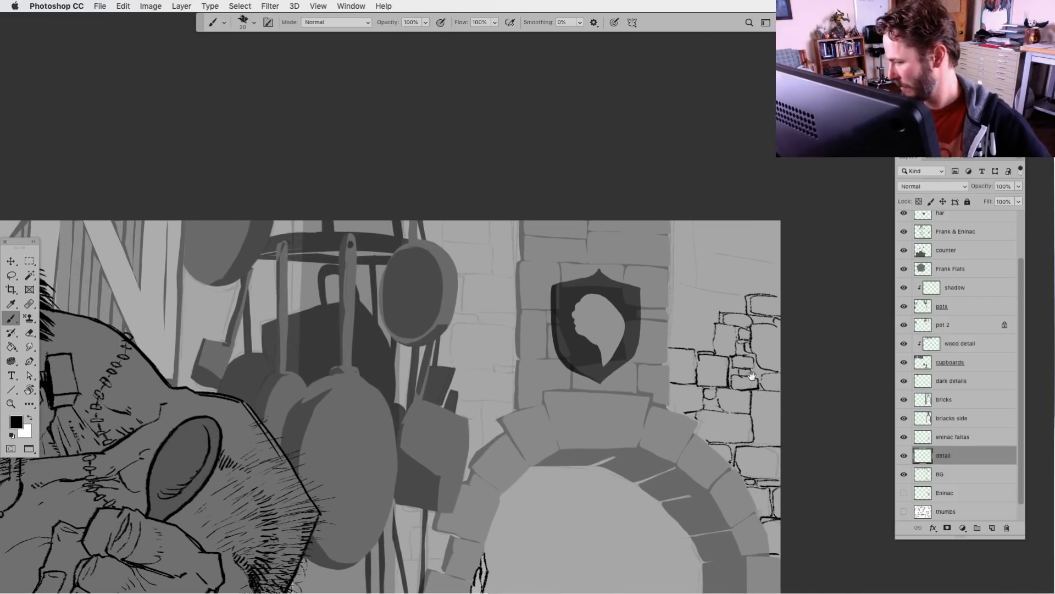
pyautogui.moveTo(672, 284)
pyautogui.mouseDown()
pyautogui.moveTo(705, 288)
pyautogui.moveTo(700, 221)
pyautogui.moveTo(727, 251)
pyautogui.moveTo(703, 251)
pyautogui.moveTo(698, 243)
pyautogui.moveTo(770, 254)
pyautogui.moveTo(736, 250)
pyautogui.moveTo(760, 291)
pyautogui.moveTo(781, 281)
pyautogui.moveTo(780, 256)
pyautogui.mouseUp()
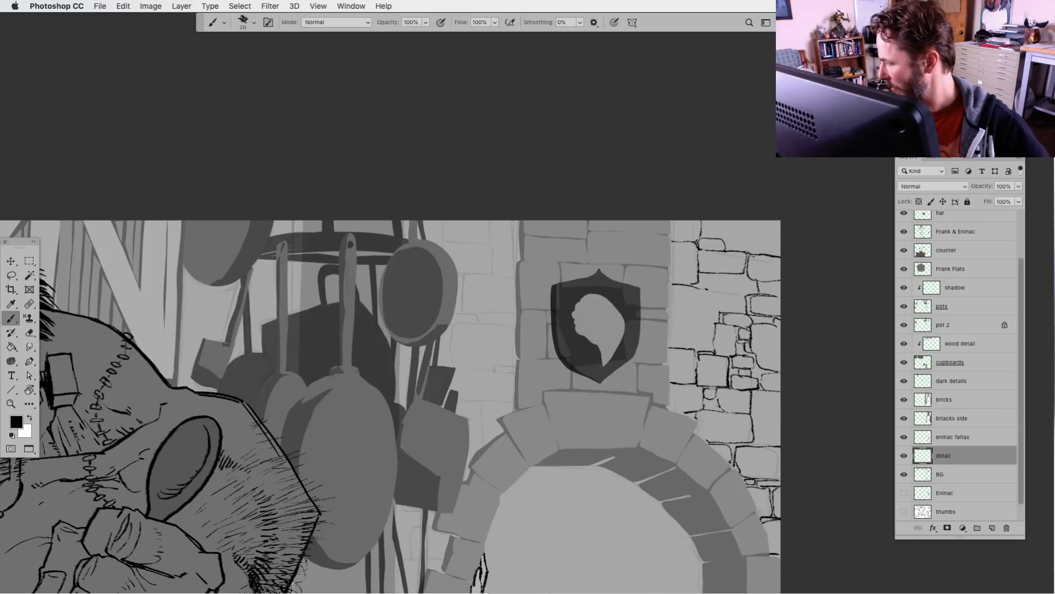
pyautogui.moveTo(711, 287)
pyautogui.mouseDown()
pyautogui.moveTo(724, 292)
pyautogui.moveTo(697, 289)
pyautogui.moveTo(716, 288)
pyautogui.moveTo(705, 274)
pyautogui.moveTo(697, 284)
pyautogui.moveTo(702, 325)
pyautogui.moveTo(714, 328)
pyautogui.moveTo(678, 328)
pyautogui.moveTo(680, 348)
pyautogui.moveTo(671, 328)
pyautogui.moveTo(752, 293)
pyautogui.moveTo(738, 280)
pyautogui.mouseUp()
pyautogui.moveTo(735, 280)
pyautogui.mouseDown()
pyautogui.moveTo(753, 293)
pyautogui.moveTo(747, 282)
pyautogui.mouseUp()
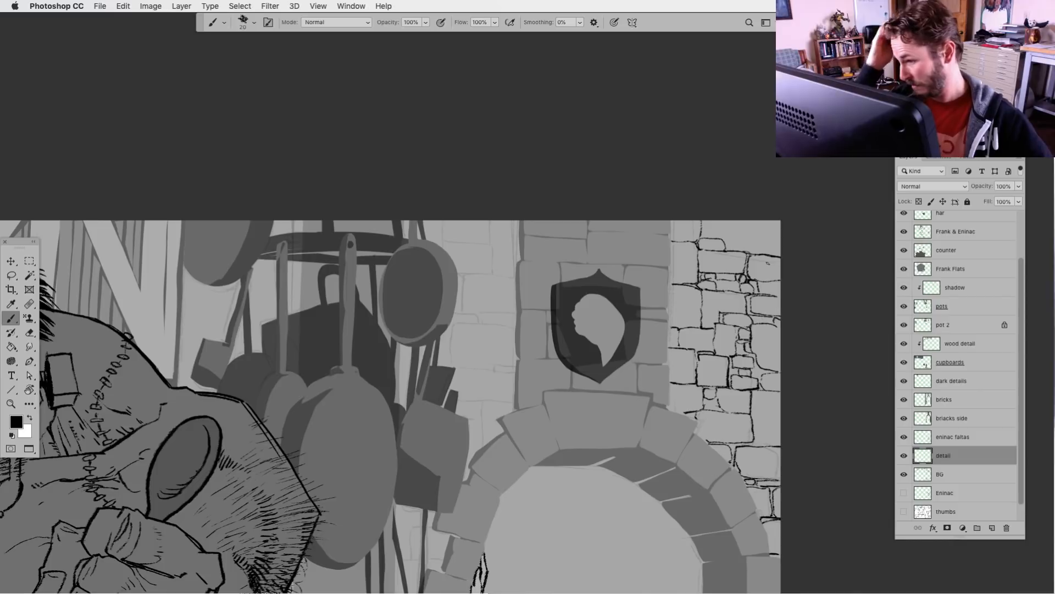
# Outline the wall bricks between the hanging pans and the shield pillar, including those showing between the utensils
pyautogui.moveTo(530, 423); pyautogui.dragTo(636, 401)
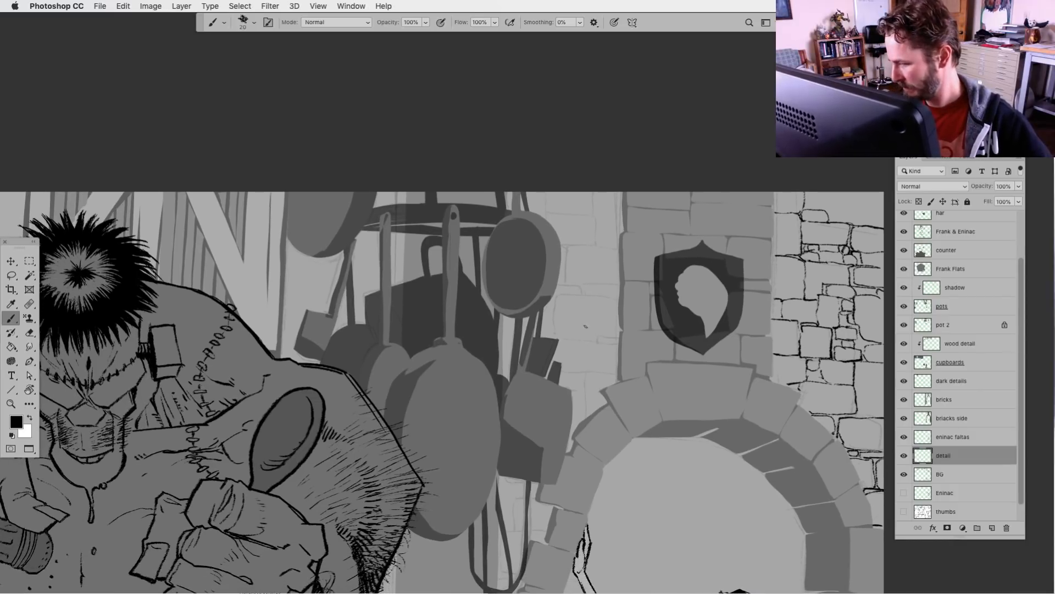
pyautogui.moveTo(584, 296)
pyautogui.mouseDown()
pyautogui.moveTo(555, 298)
pyautogui.moveTo(555, 337)
pyautogui.moveTo(618, 344)
pyautogui.moveTo(619, 305)
pyautogui.moveTo(581, 284)
pyautogui.moveTo(614, 283)
pyautogui.moveTo(589, 292)
pyautogui.moveTo(620, 295)
pyautogui.moveTo(572, 292)
pyautogui.moveTo(558, 283)
pyautogui.moveTo(576, 282)
pyautogui.moveTo(559, 284)
pyautogui.moveTo(566, 250)
pyautogui.mouseUp()
pyautogui.moveTo(568, 248)
pyautogui.mouseDown()
pyautogui.moveTo(616, 247)
pyautogui.moveTo(617, 286)
pyautogui.mouseUp()
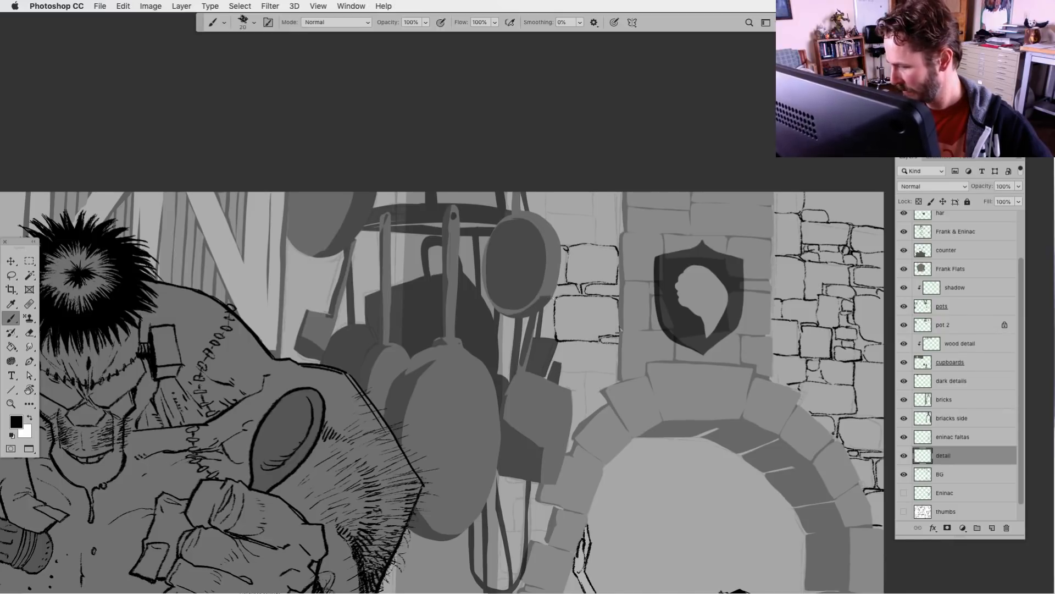
pyautogui.moveTo(499, 334); pyautogui.dragTo(525, 332)
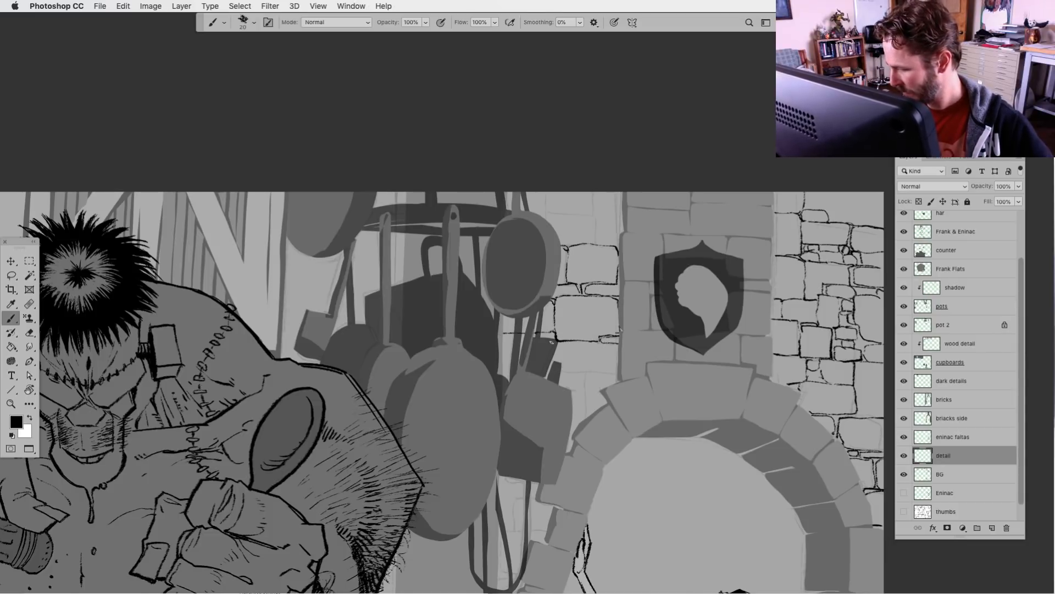
pyautogui.moveTo(552, 341); pyautogui.dragTo(577, 342)
pyautogui.moveTo(583, 343)
pyautogui.mouseDown()
pyautogui.moveTo(587, 371)
pyautogui.moveTo(565, 372)
pyautogui.moveTo(567, 390)
pyautogui.moveTo(605, 372)
pyautogui.moveTo(605, 394)
pyautogui.moveTo(559, 372)
pyautogui.moveTo(589, 360)
pyautogui.moveTo(599, 378)
pyautogui.mouseUp()
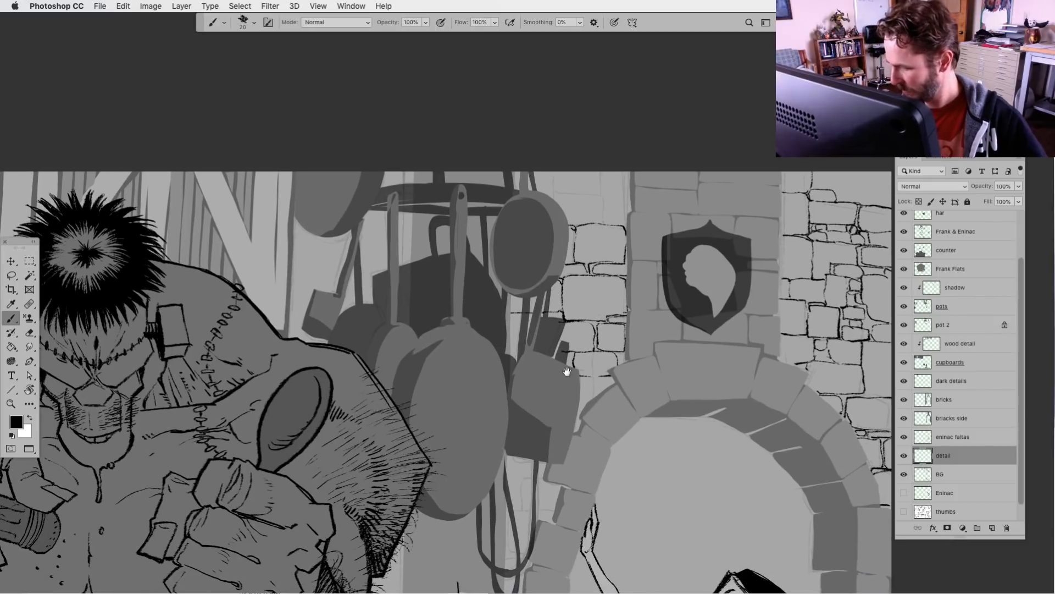
pyautogui.moveTo(521, 343); pyautogui.dragTo(519, 350)
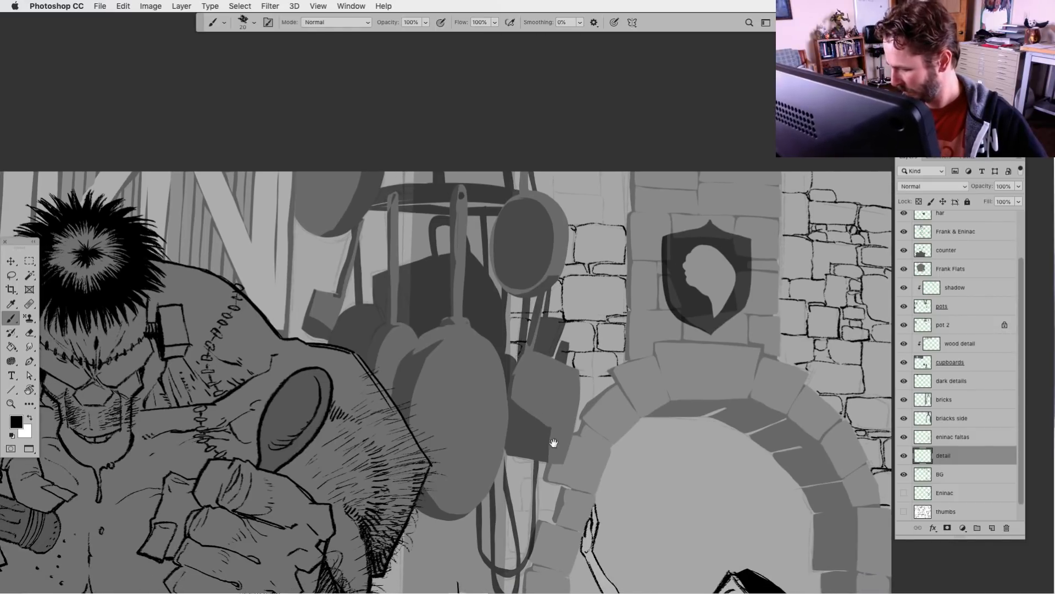
# Continue the brick outlines left of the shield pillar down to the arch's shoulder and up to the canvas edge
pyautogui.moveTo(554, 442); pyautogui.dragTo(556, 405)
pyautogui.moveTo(583, 342)
pyautogui.mouseDown()
pyautogui.moveTo(611, 344)
pyautogui.moveTo(581, 367)
pyautogui.moveTo(566, 429)
pyautogui.mouseUp()
pyautogui.moveTo(579, 248)
pyautogui.mouseDown()
pyautogui.moveTo(526, 253)
pyautogui.moveTo(538, 274)
pyautogui.moveTo(569, 257)
pyautogui.moveTo(544, 238)
pyautogui.moveTo(555, 229)
pyautogui.moveTo(539, 220)
pyautogui.moveTo(525, 240)
pyautogui.moveTo(509, 219)
pyautogui.moveTo(574, 241)
pyautogui.moveTo(575, 219)
pyautogui.moveTo(606, 246)
pyautogui.mouseUp()
pyautogui.moveTo(604, 223)
pyautogui.mouseDown()
pyautogui.moveTo(605, 244)
pyautogui.moveTo(581, 273)
pyautogui.moveTo(605, 275)
pyautogui.mouseUp()
# Outline the narrow strip of bricks left of the doorway, from behind the hanging straps down past the vase and shelf
pyautogui.moveTo(605, 410); pyautogui.dragTo(620, 257)
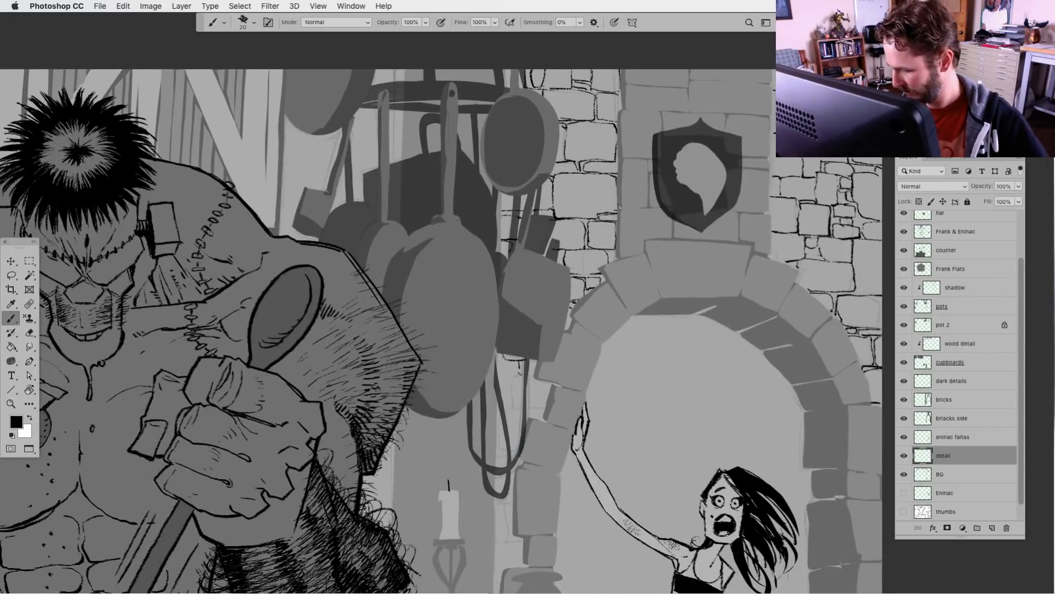
pyautogui.moveTo(522, 369)
pyautogui.mouseDown()
pyautogui.moveTo(510, 378)
pyautogui.moveTo(512, 409)
pyautogui.moveTo(539, 377)
pyautogui.moveTo(509, 406)
pyautogui.moveTo(544, 405)
pyautogui.mouseUp()
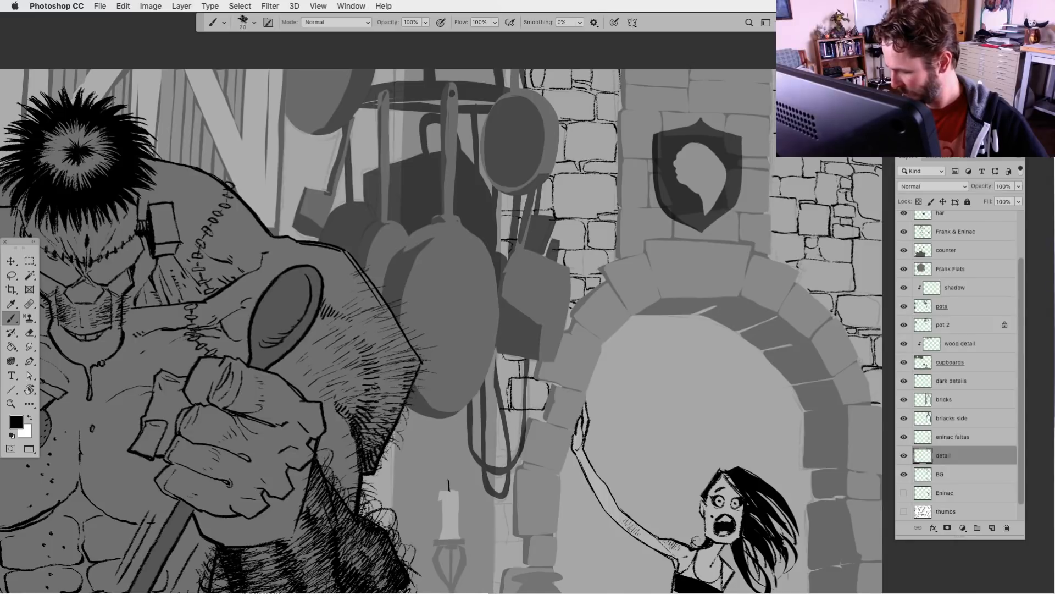
pyautogui.moveTo(558, 445); pyautogui.dragTo(582, 379)
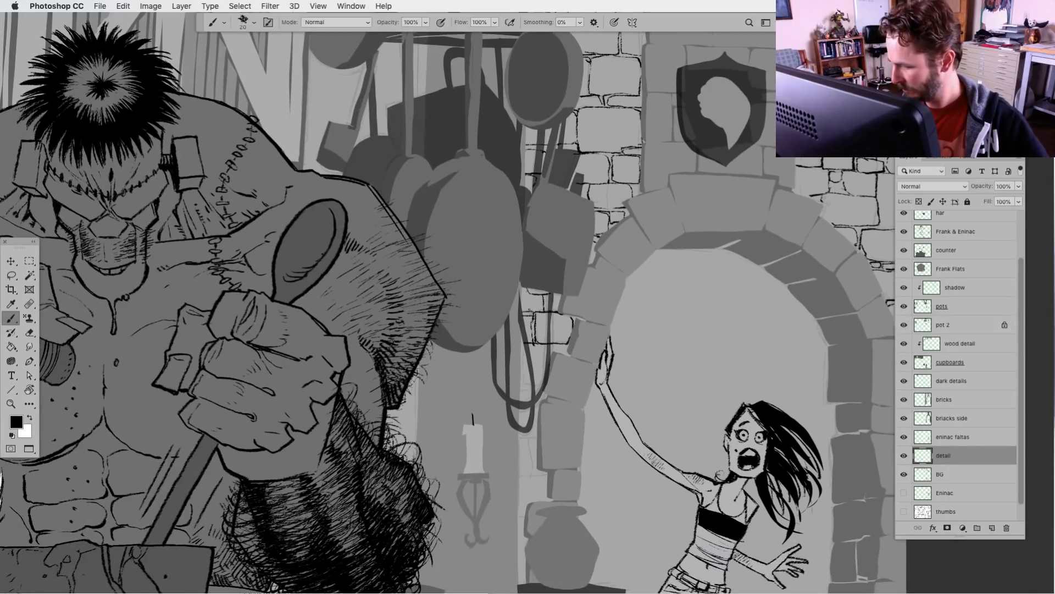
pyautogui.moveTo(525, 346)
pyautogui.mouseDown()
pyautogui.moveTo(544, 383)
pyautogui.moveTo(551, 346)
pyautogui.mouseUp()
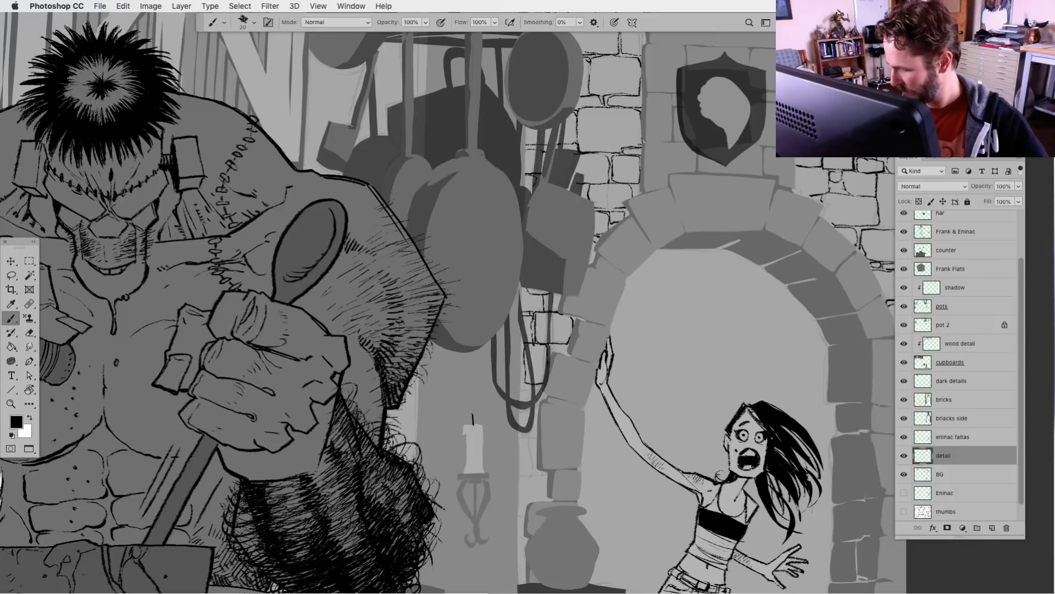
pyautogui.moveTo(567, 409)
pyautogui.mouseDown()
pyautogui.moveTo(591, 370)
pyautogui.moveTo(568, 350)
pyautogui.mouseUp()
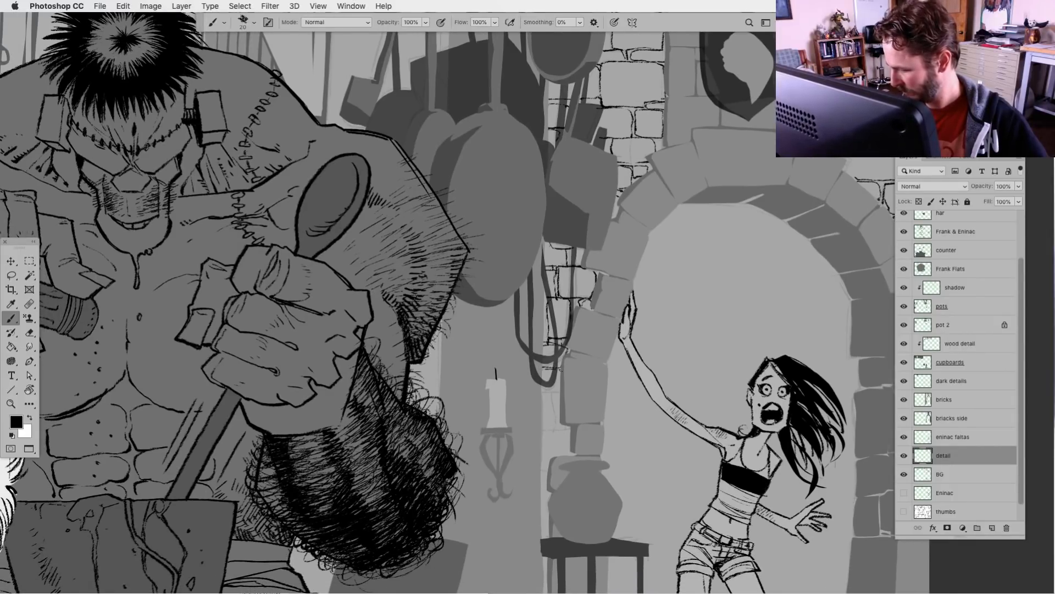
pyautogui.moveTo(536, 390)
pyautogui.mouseDown()
pyautogui.moveTo(561, 392)
pyautogui.moveTo(555, 428)
pyautogui.moveTo(570, 431)
pyautogui.moveTo(584, 355)
pyautogui.moveTo(556, 358)
pyautogui.mouseUp()
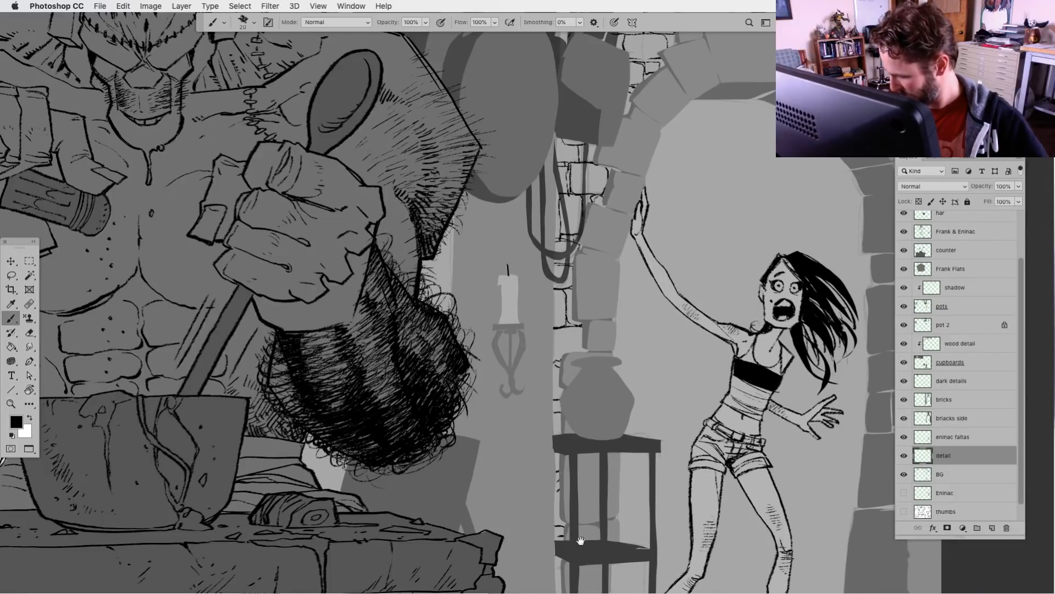
pyautogui.moveTo(566, 563); pyautogui.dragTo(551, 389)
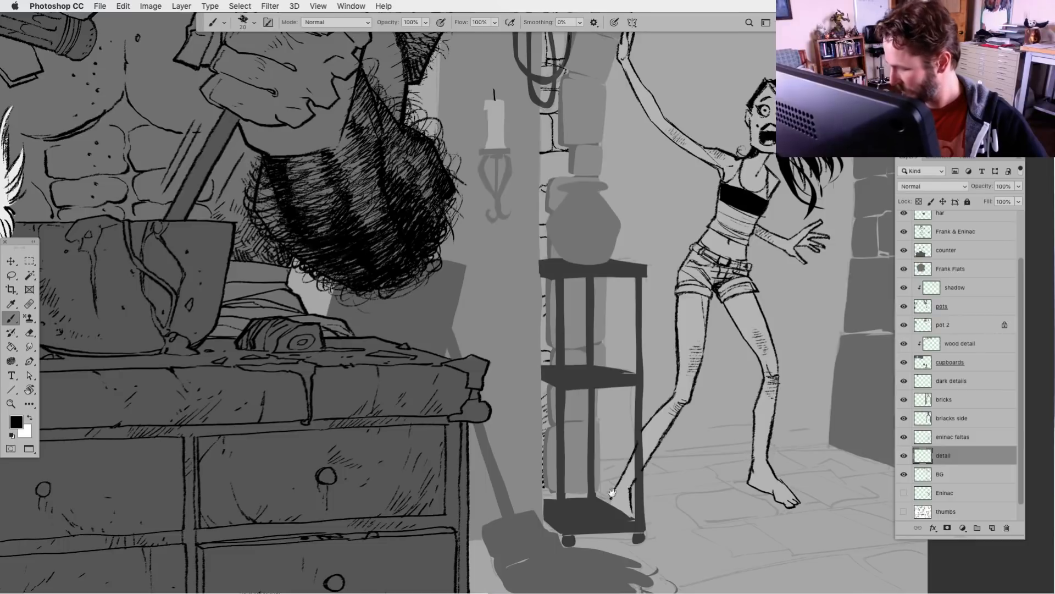
# Add short hatching and texture marks to the bricks left of the doorway, around the vase and up beside the pillar
pyautogui.moveTo(636, 467); pyautogui.dragTo(391, 443)
pyautogui.moveTo(474, 399); pyautogui.dragTo(576, 512)
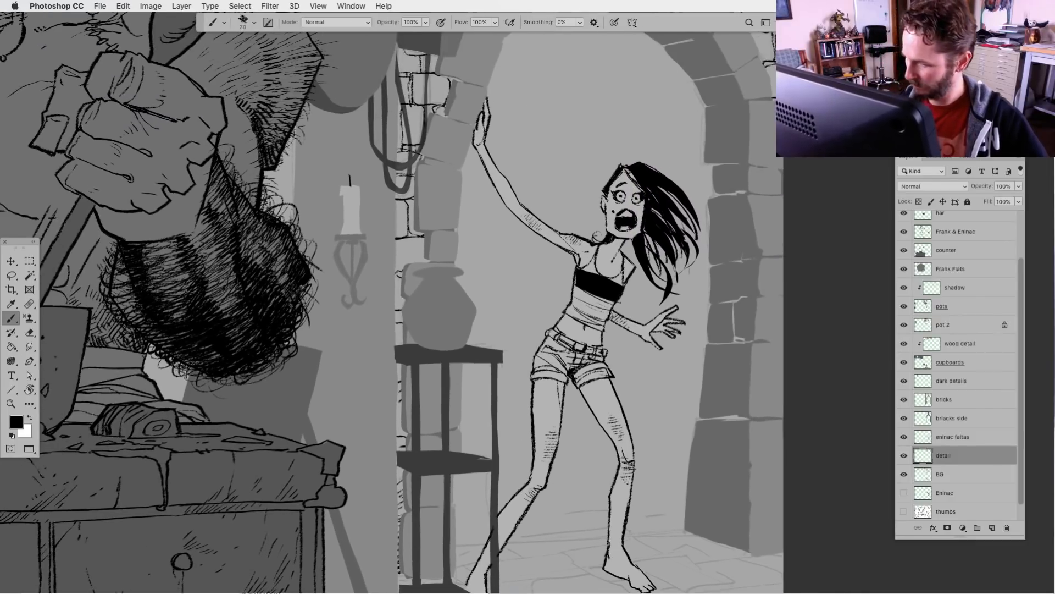
pyautogui.moveTo(404, 259); pyautogui.dragTo(398, 268)
pyautogui.moveTo(413, 256); pyautogui.dragTo(400, 265)
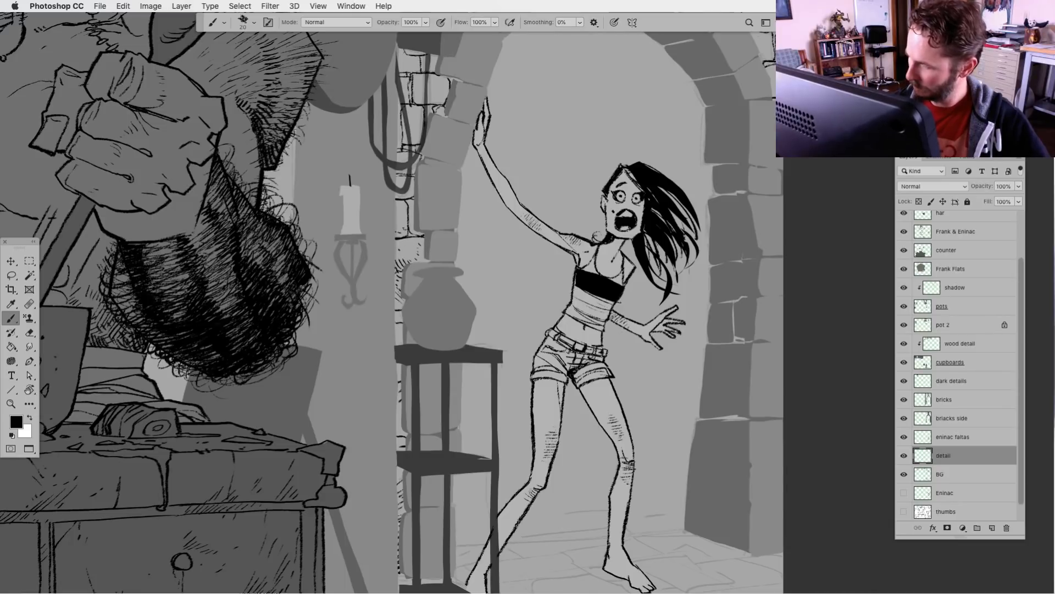
pyautogui.moveTo(475, 326); pyautogui.dragTo(438, 497)
pyautogui.moveTo(365, 513); pyautogui.dragTo(358, 521)
pyautogui.moveTo(365, 507); pyautogui.dragTo(360, 513)
pyautogui.moveTo(371, 503); pyautogui.dragTo(363, 514)
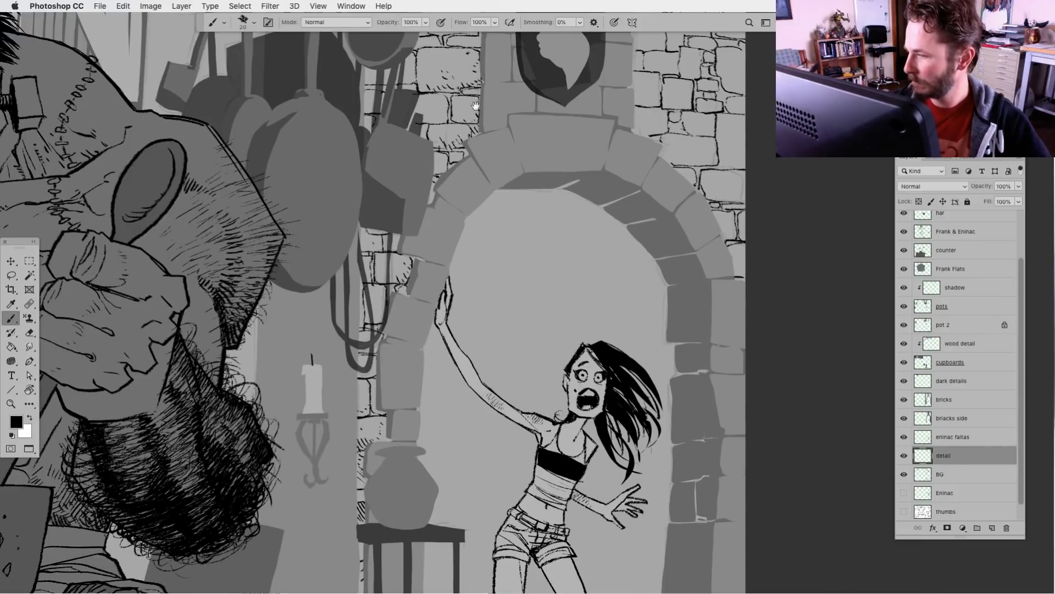
# Add small cracks and texture strokes to the bricks right of the arch and shield, working up to the canvas's upper edge
pyautogui.moveTo(445, 208); pyautogui.dragTo(333, 412)
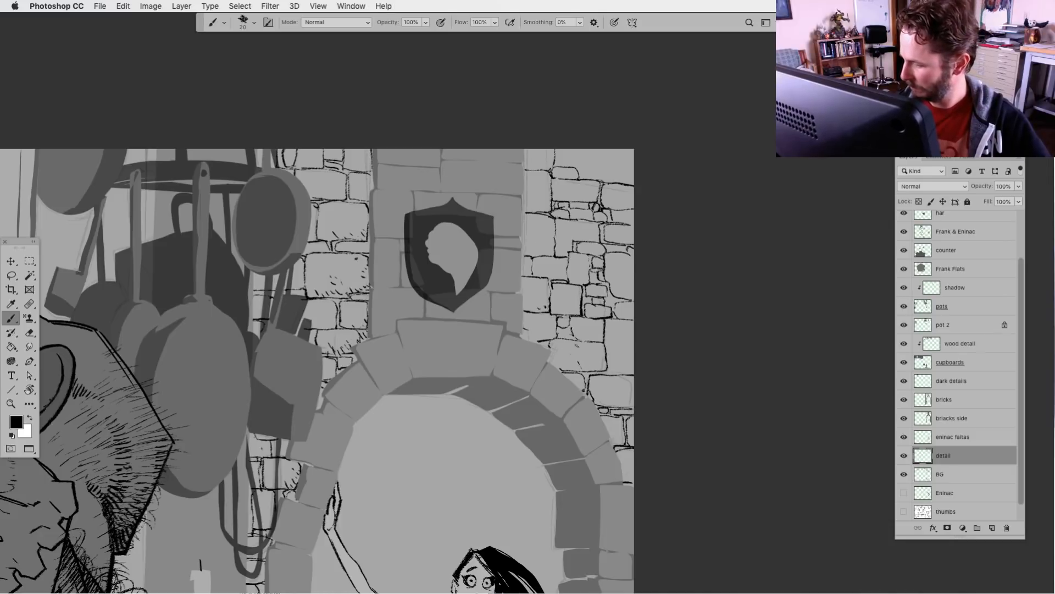
pyautogui.moveTo(574, 365); pyautogui.dragTo(586, 344)
pyautogui.moveTo(589, 371)
pyautogui.mouseDown()
pyautogui.moveTo(594, 361)
pyautogui.moveTo(630, 377)
pyautogui.moveTo(608, 377)
pyautogui.mouseUp()
pyautogui.moveTo(602, 393)
pyautogui.mouseDown()
pyautogui.moveTo(621, 377)
pyautogui.moveTo(617, 342)
pyautogui.mouseUp()
pyautogui.moveTo(616, 347); pyautogui.dragTo(632, 339)
pyautogui.moveTo(585, 369); pyautogui.dragTo(595, 354)
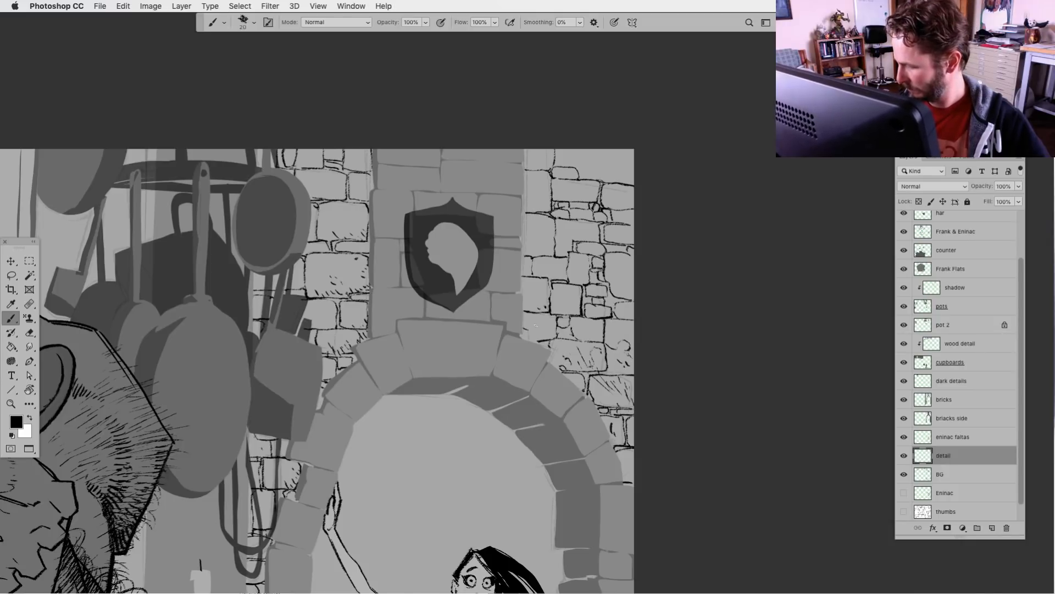
pyautogui.moveTo(527, 306); pyautogui.dragTo(536, 297)
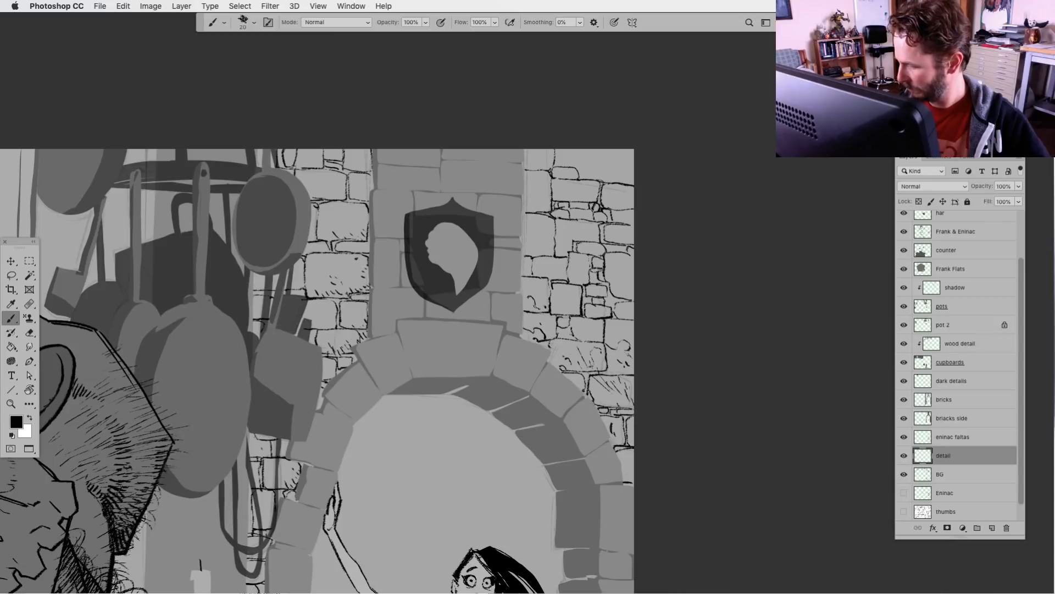
pyautogui.moveTo(561, 252); pyautogui.dragTo(570, 240)
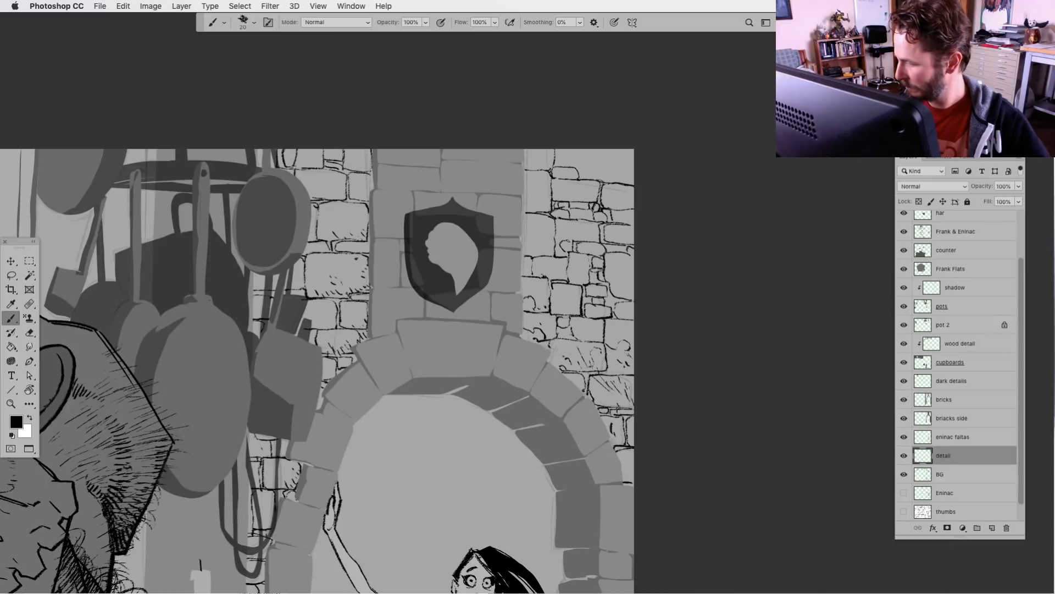
pyautogui.moveTo(564, 195); pyautogui.dragTo(578, 199)
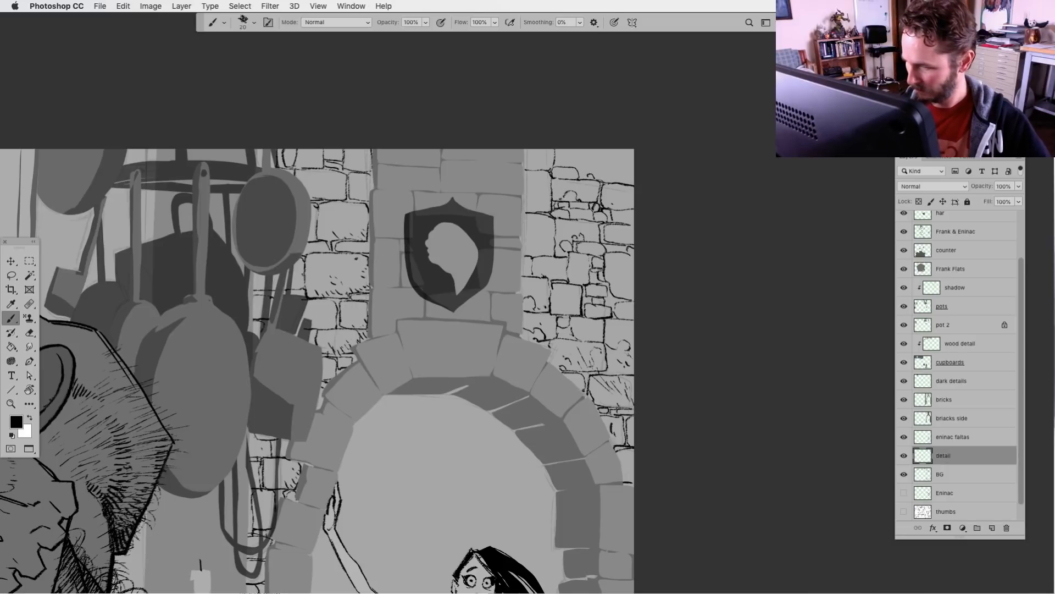
# Add a few texture strokes to the bricks between the round hanging pan and the shield pillar
pyautogui.moveTo(306, 273)
pyautogui.mouseDown()
pyautogui.moveTo(315, 268)
pyautogui.moveTo(322, 285)
pyautogui.moveTo(333, 272)
pyautogui.mouseUp()
pyautogui.moveTo(326, 227); pyautogui.dragTo(336, 225)
pyautogui.moveTo(503, 493); pyautogui.dragTo(558, 406)
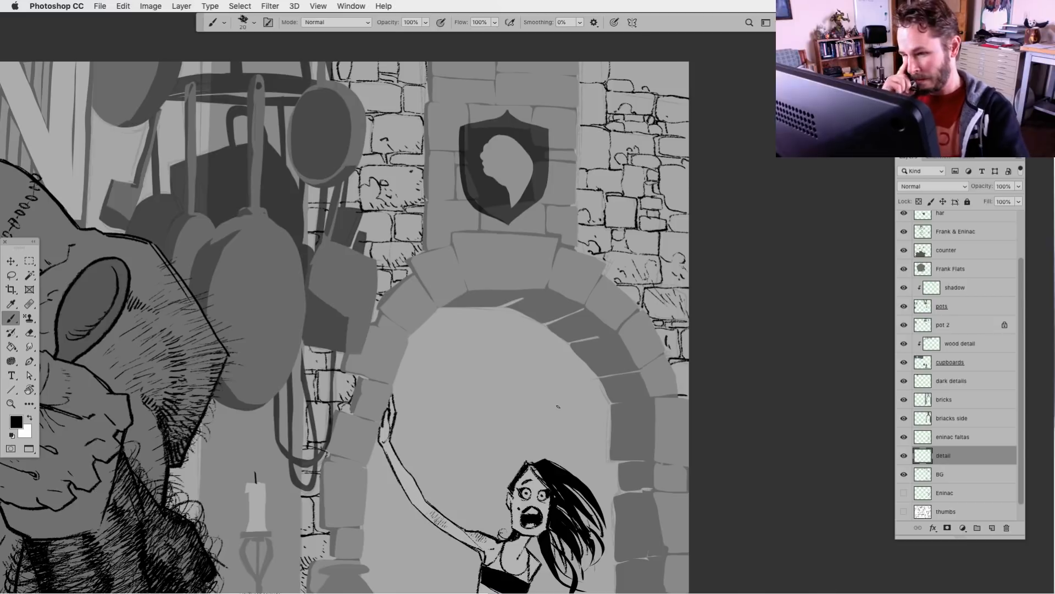
# Lower the detail layer's opacity to 51% so the brick linework blends softly into the doorway wall
pyautogui.press('super+minus')
pyautogui.press('super+minus')
pyautogui.press('super+minus')
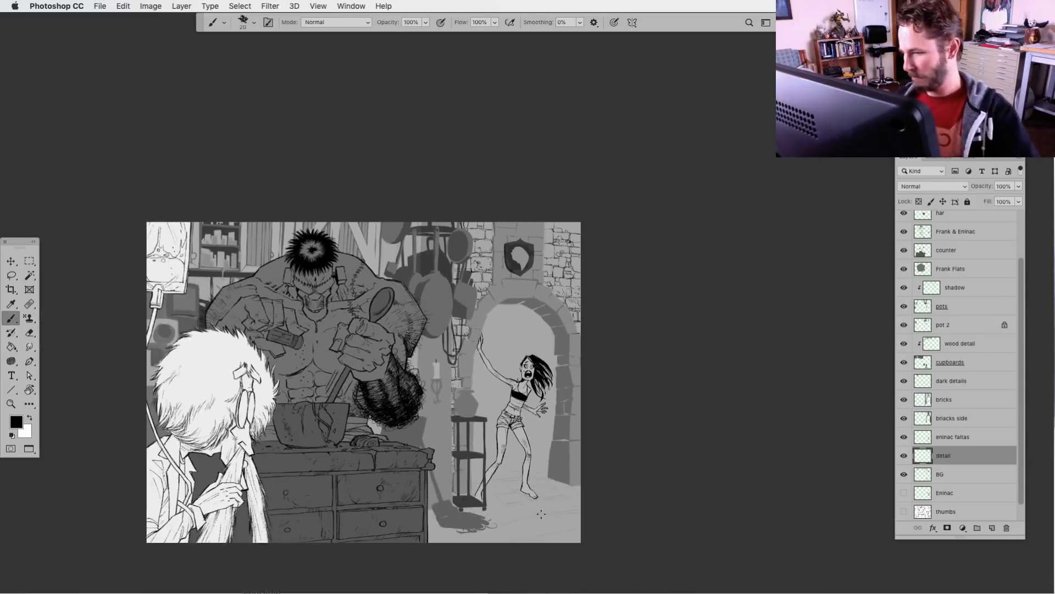
pyautogui.moveTo(489, 522); pyautogui.dragTo(624, 437)
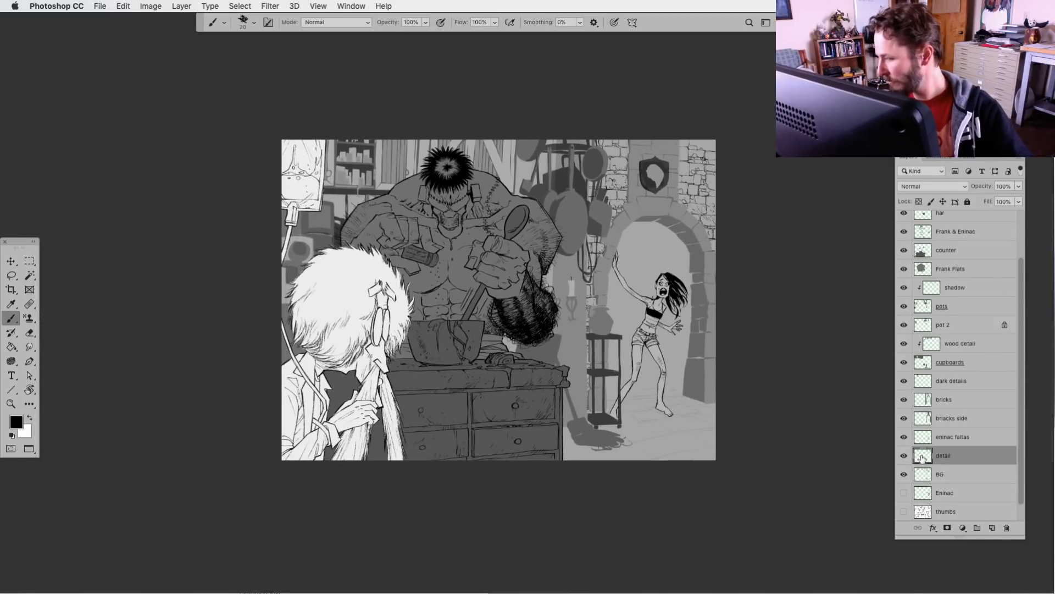
pyautogui.click(1018, 186)
pyautogui.moveTo(1019, 199); pyautogui.dragTo(994, 201)
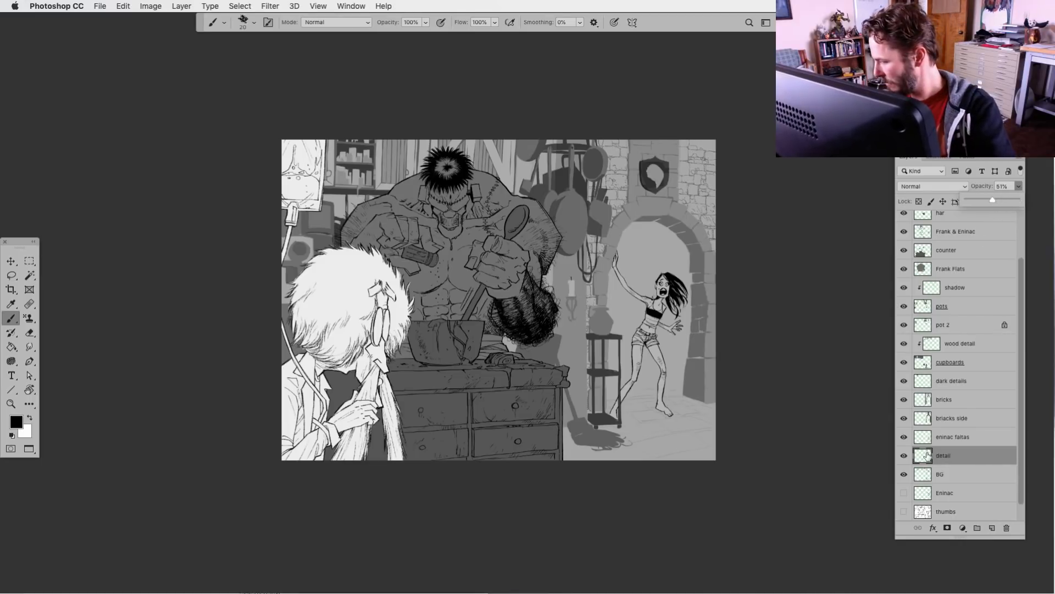
# Try the detail layer directly above the bricks layer in the stack and inspect the doorway wall
pyautogui.moveTo(925, 456); pyautogui.dragTo(953, 386)
pyautogui.press('super+equal')
pyautogui.press('super+equal')
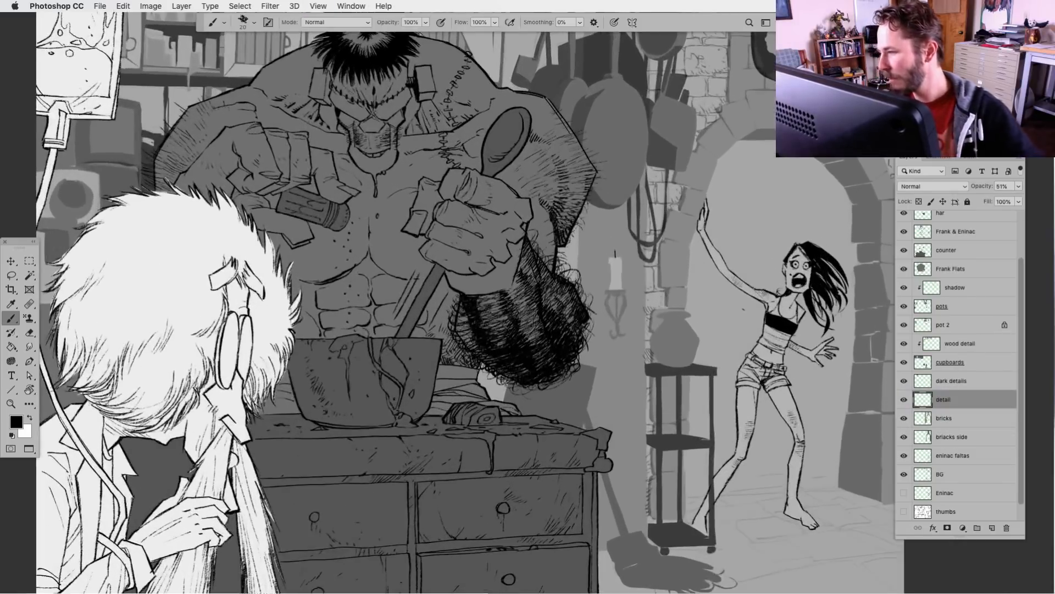
pyautogui.moveTo(732, 334); pyautogui.dragTo(539, 484)
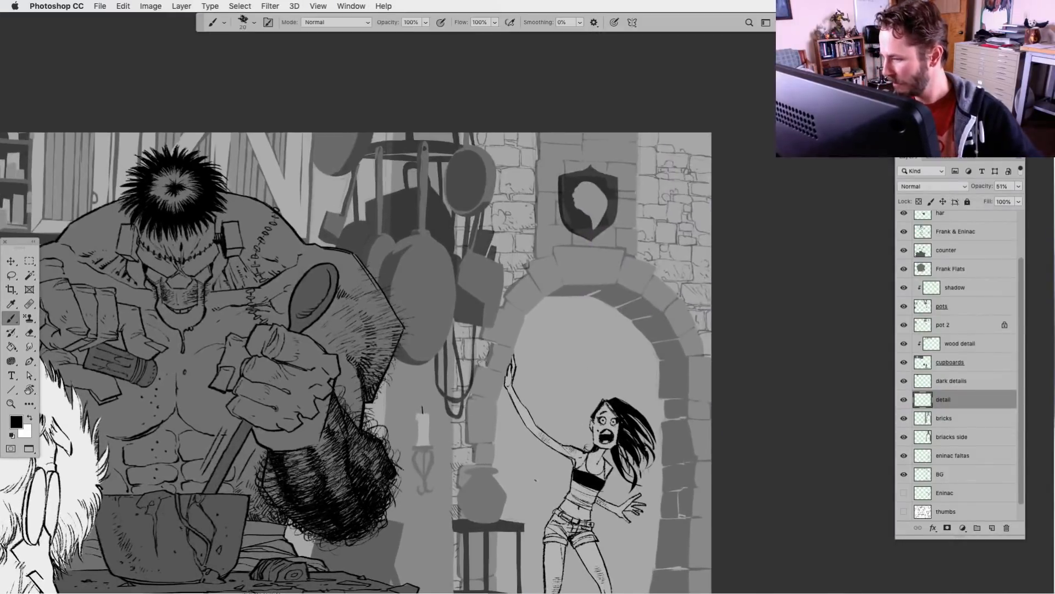
pyautogui.click(904, 475)
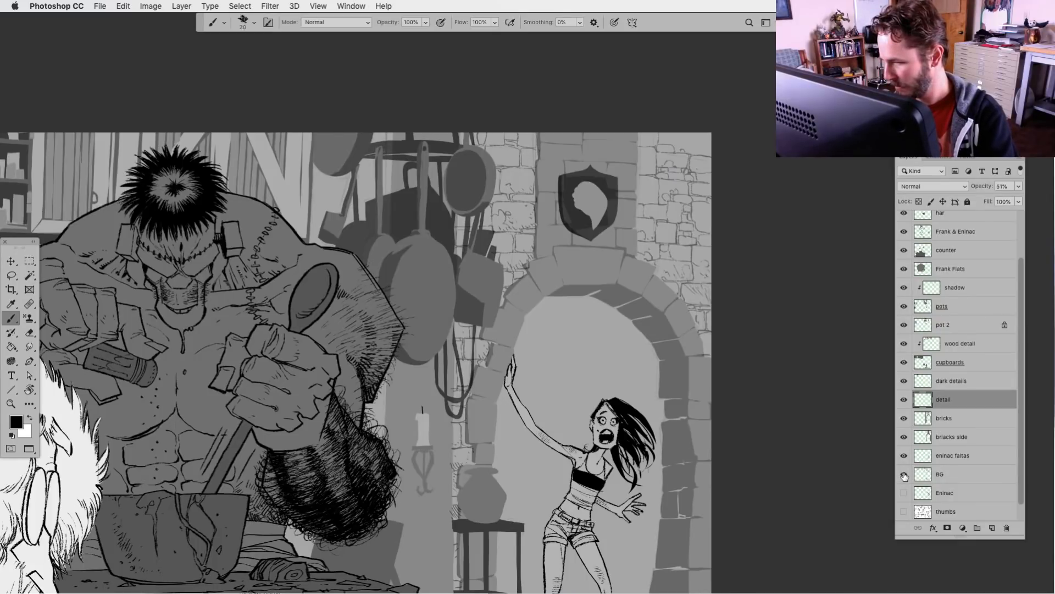
pyautogui.click(12, 275)
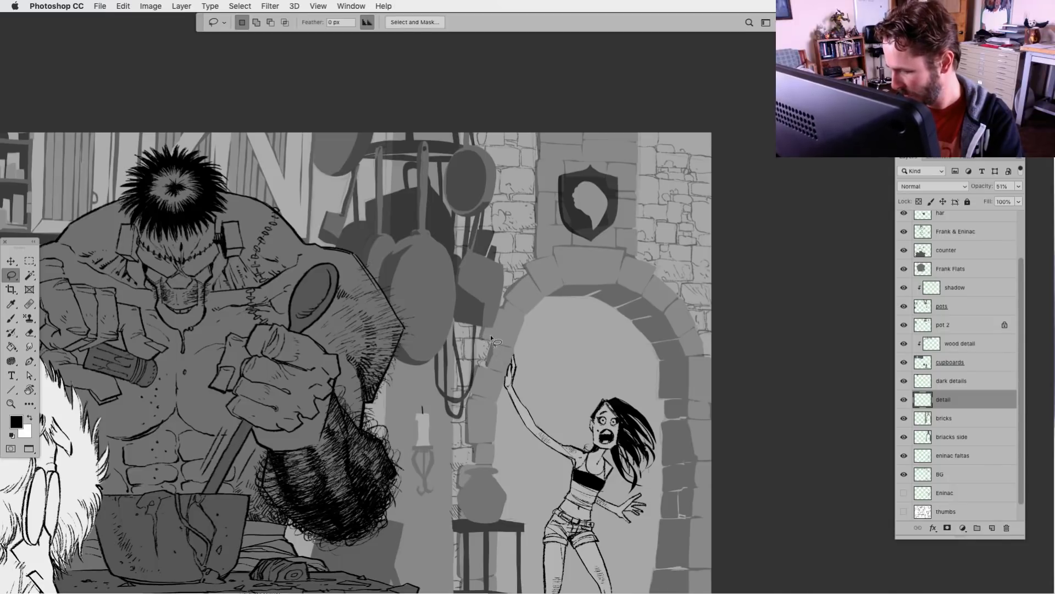
pyautogui.moveTo(516, 478); pyautogui.dragTo(472, 483)
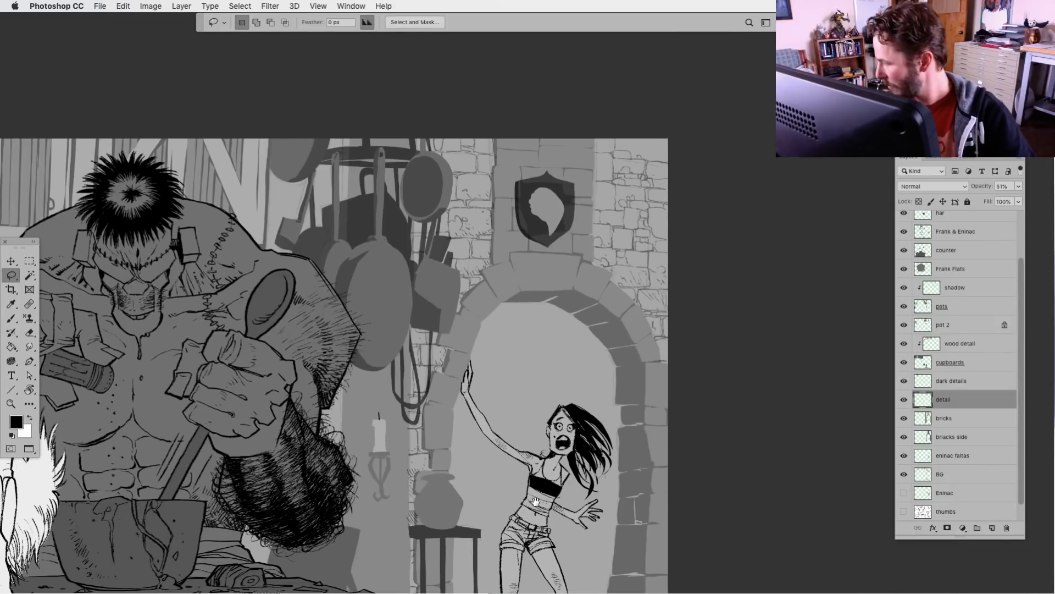
# Place the detail layer directly below the "briacks side" layer and check the side-brick and cupboards layers by toggling their visibility
pyautogui.moveTo(943, 399); pyautogui.dragTo(972, 448)
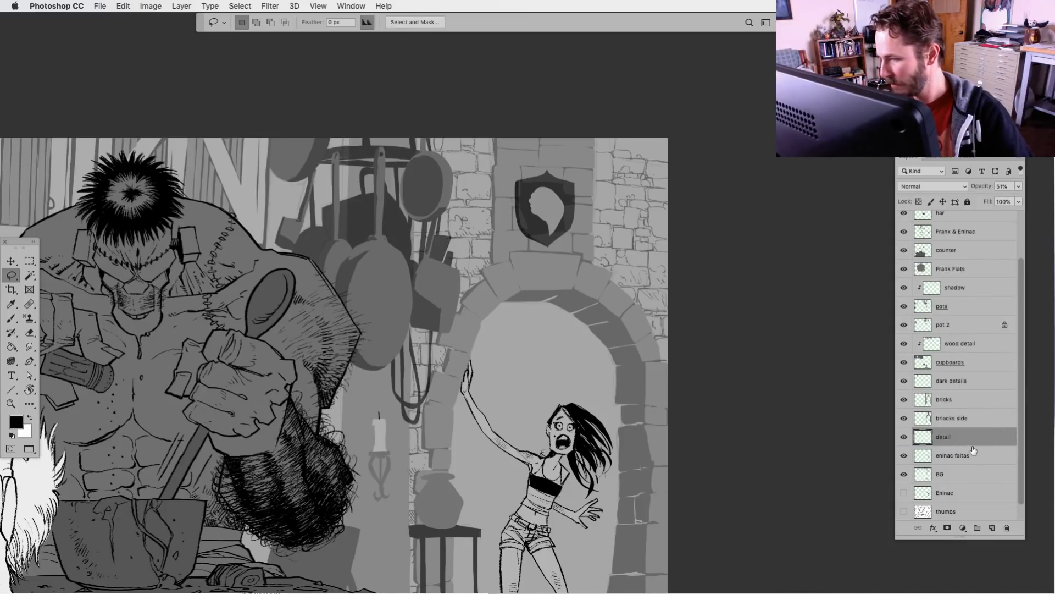
pyautogui.click(904, 418)
pyautogui.click(904, 419)
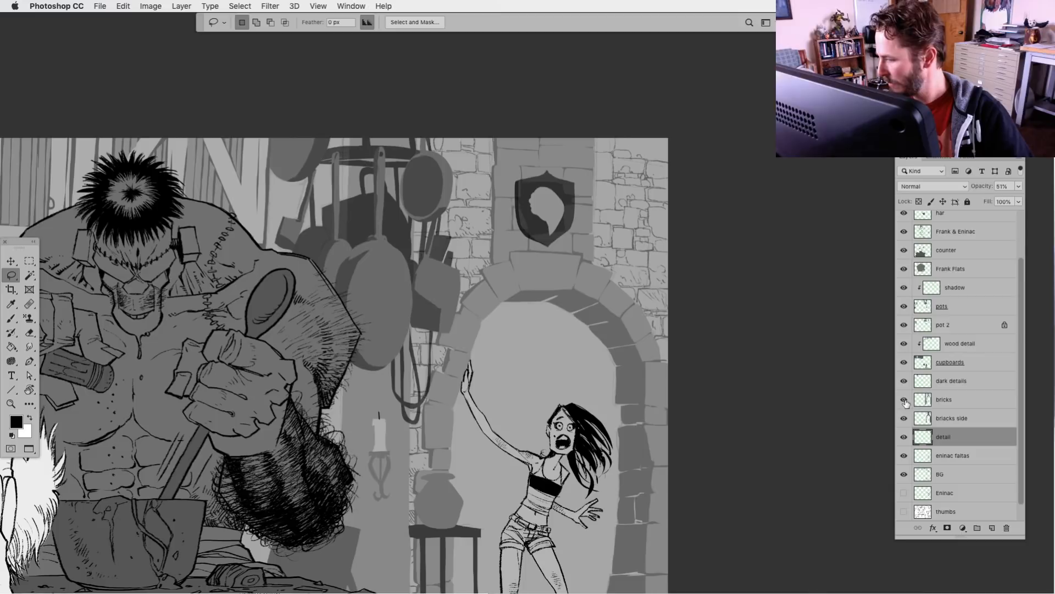
pyautogui.click(903, 363)
pyautogui.click(904, 363)
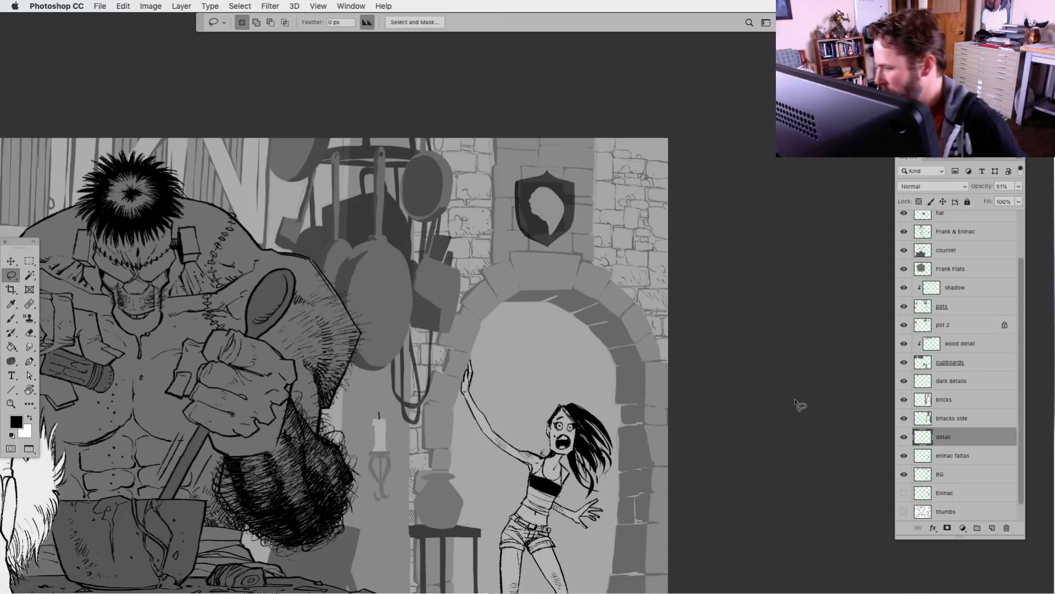
# Hide the pots layer, select the pot 2 layer and change its blend mode to Normal
pyautogui.click(903, 306)
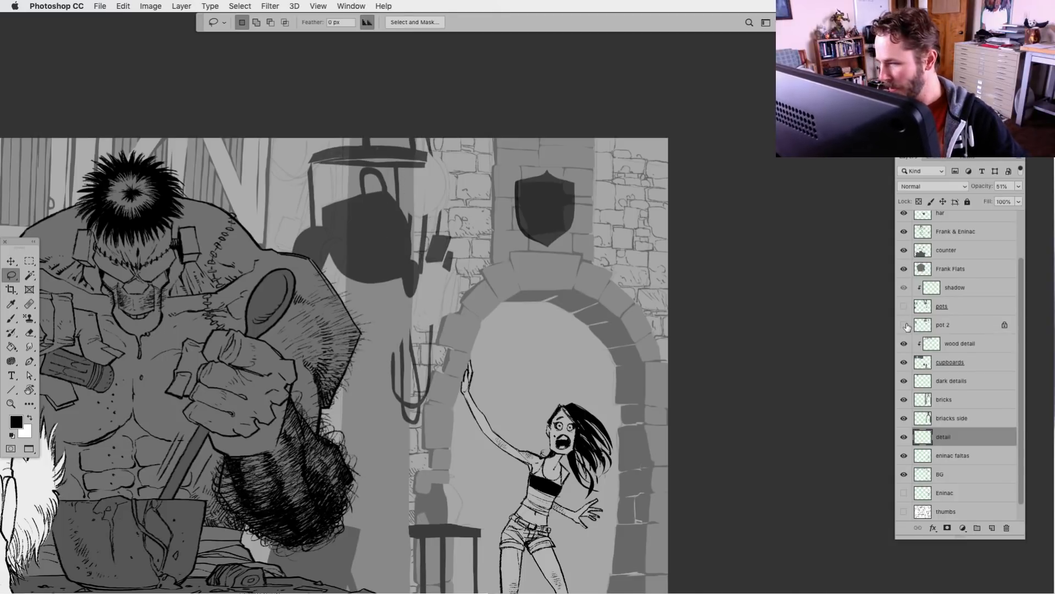
pyautogui.click(904, 325)
pyautogui.click(904, 325)
pyautogui.click(923, 326)
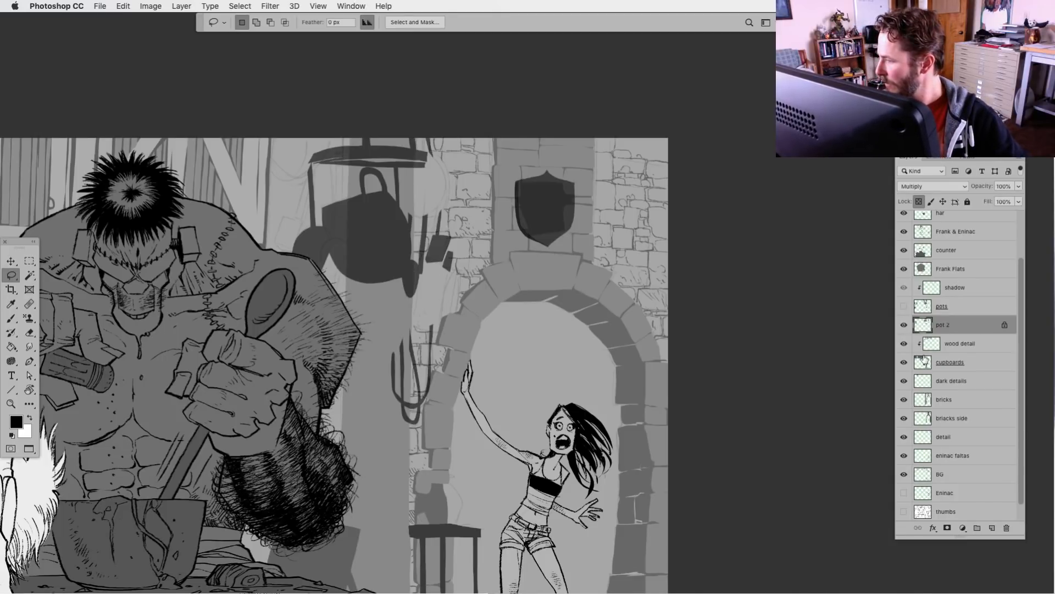
pyautogui.click(933, 189)
pyautogui.click(934, 162)
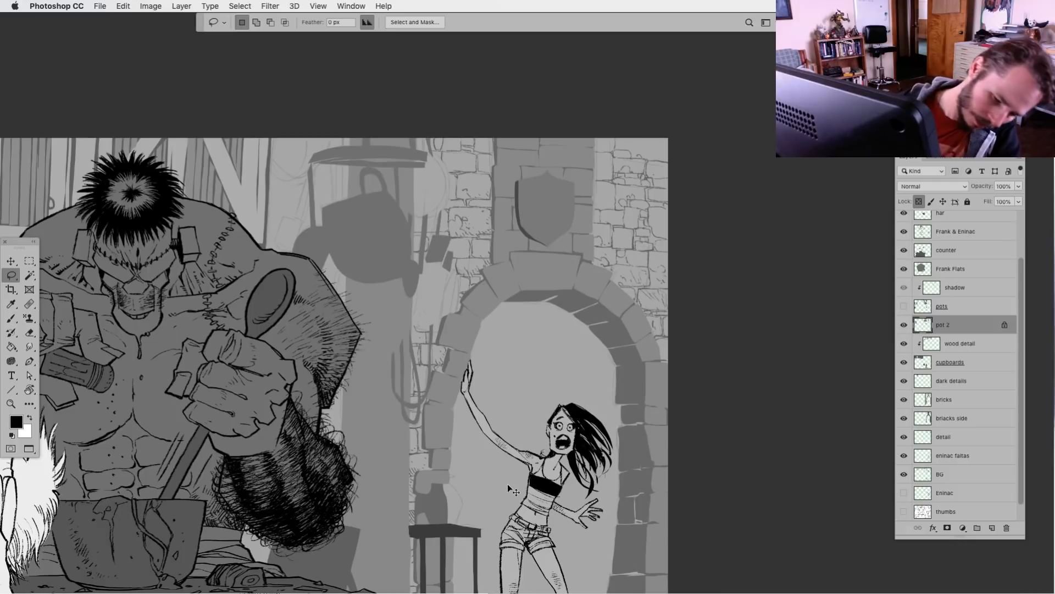
# Darken the pot 2 layer with Levels by lowering the white output level, and show the pots layer again
pyautogui.press('super+l')
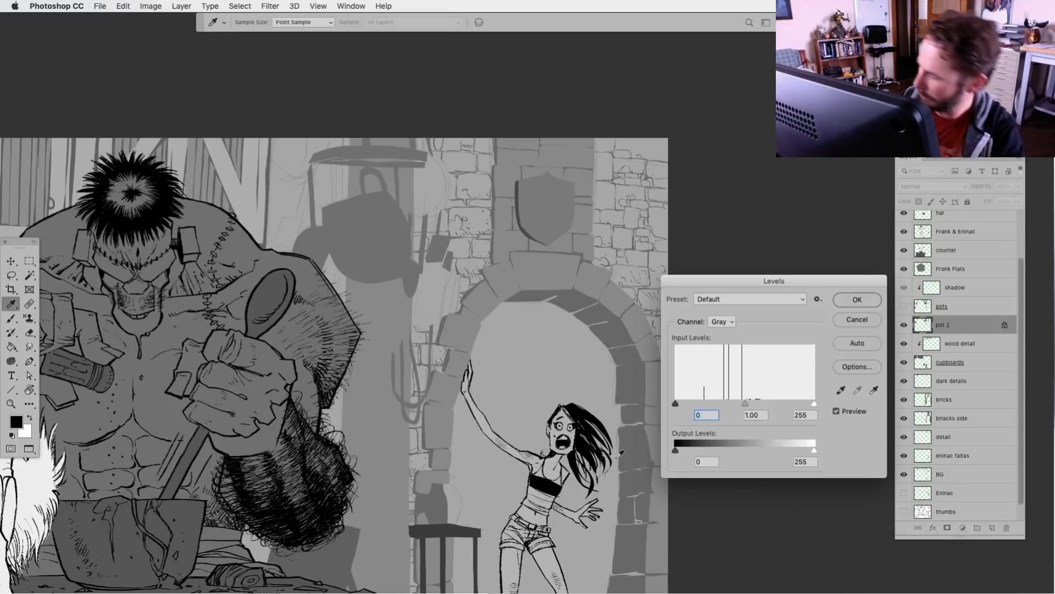
pyautogui.moveTo(812, 451); pyautogui.dragTo(769, 451)
pyautogui.press('Return')
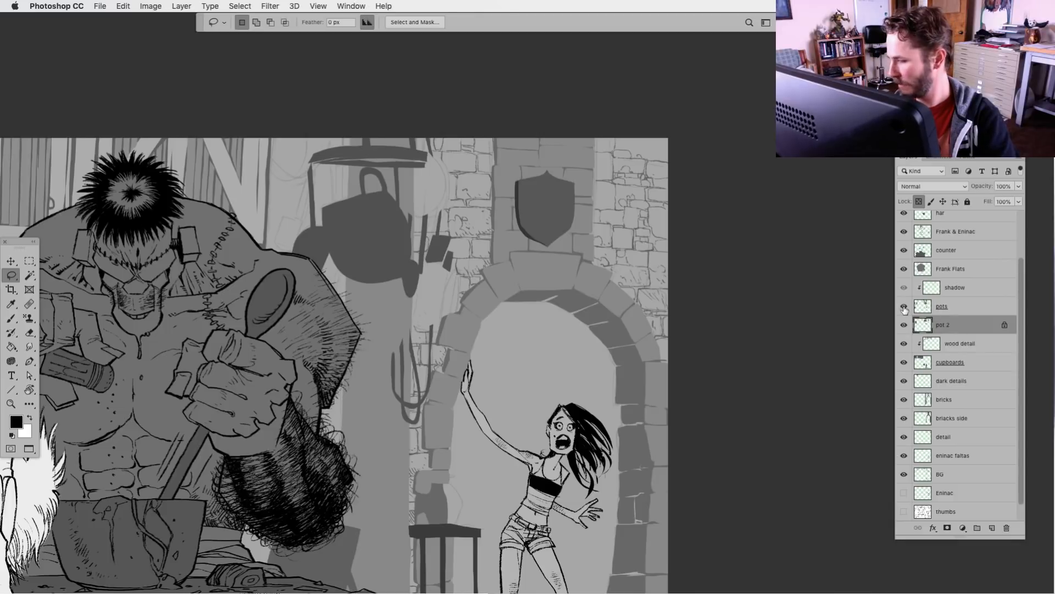
pyautogui.click(904, 307)
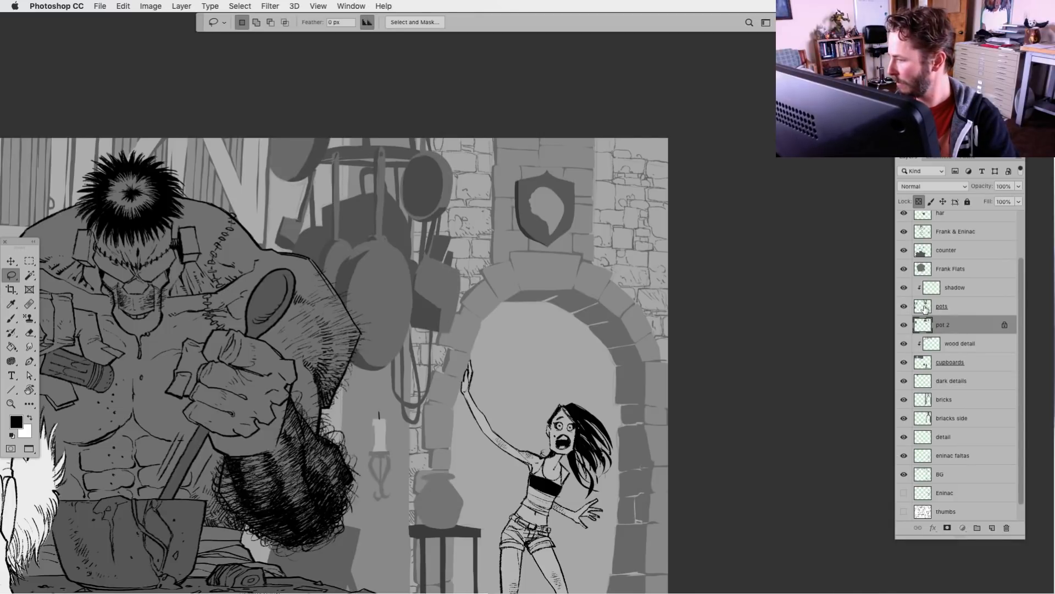
# Select the pots layer and toggle the shadow, pots and pot 2 layers to examine what each contains
pyautogui.click(926, 307)
pyautogui.click(905, 288)
pyautogui.click(904, 288)
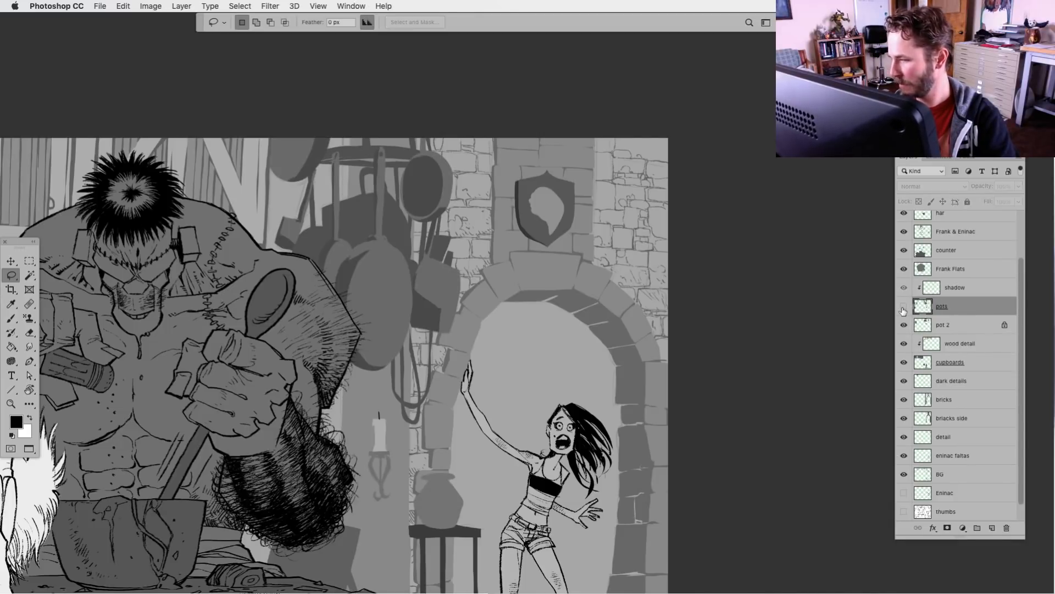
pyautogui.click(904, 307)
pyautogui.click(904, 306)
pyautogui.click(905, 325)
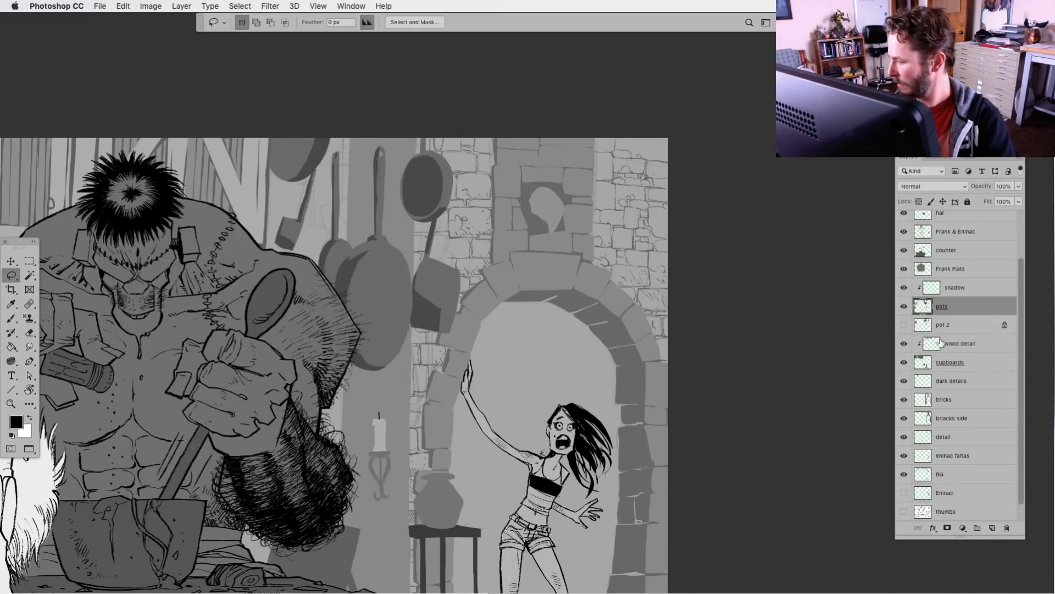
pyautogui.click(904, 325)
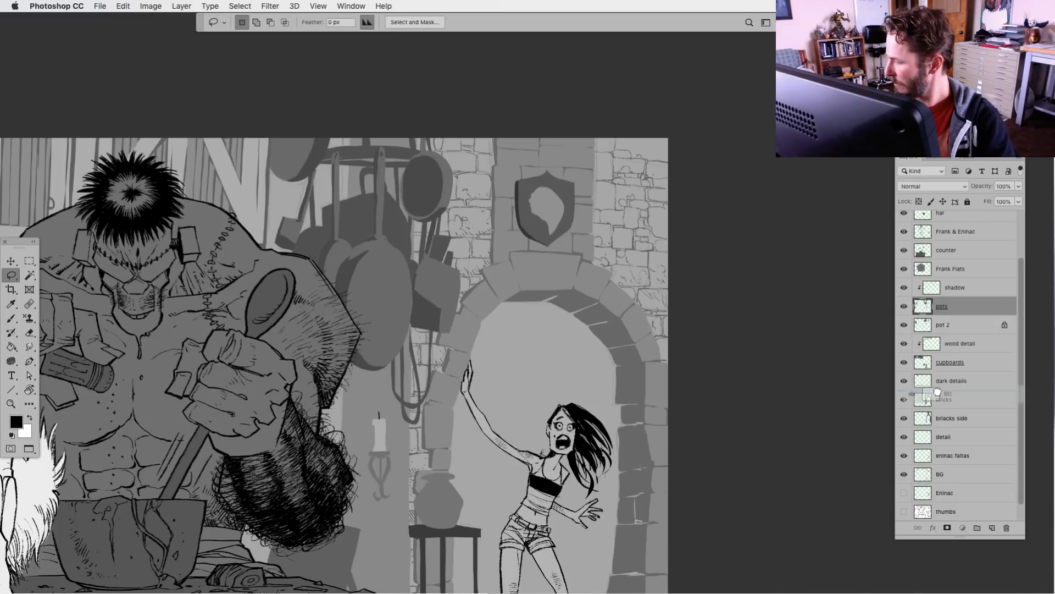
# Move the BG sketch layer above the shadow layer as a drawing guide and make the pots layer active for brushwork
pyautogui.moveTo(956, 288); pyautogui.dragTo(946, 280)
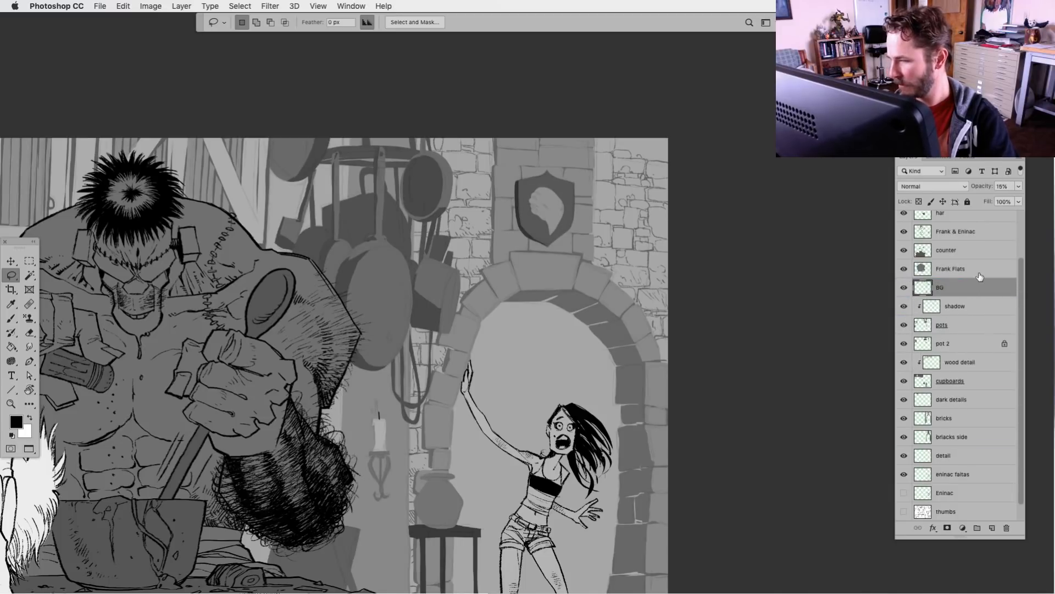
pyautogui.click(931, 310)
pyautogui.press('b')
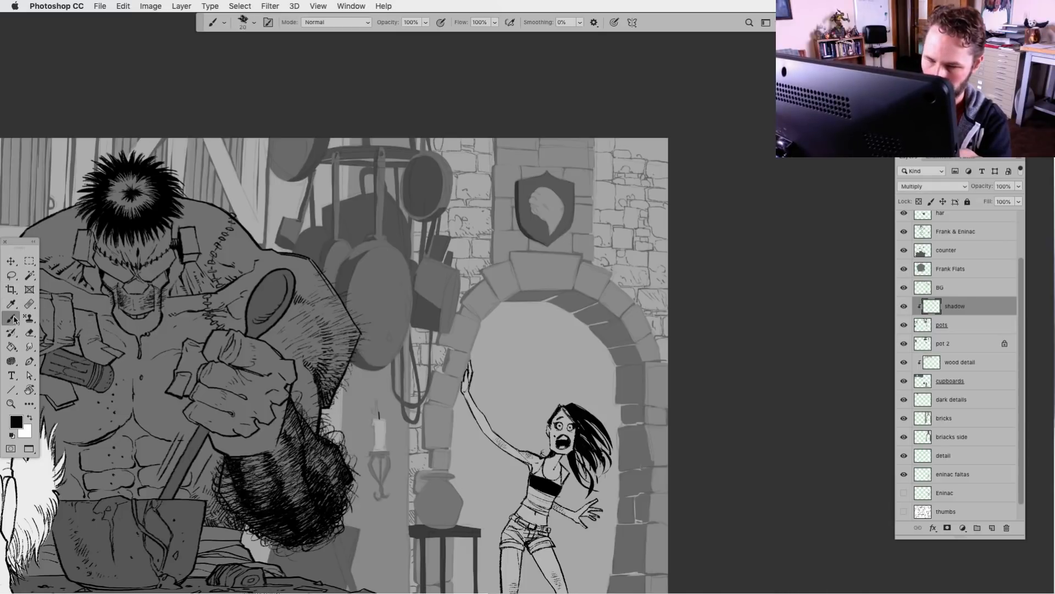
pyautogui.press('super+plus')
pyautogui.press('super+plus')
pyautogui.click(920, 329)
# Ink the head emblem on the shield above the arch in black, with its face, eye, outline and texture marks
pyautogui.moveTo(454, 412); pyautogui.dragTo(368, 522)
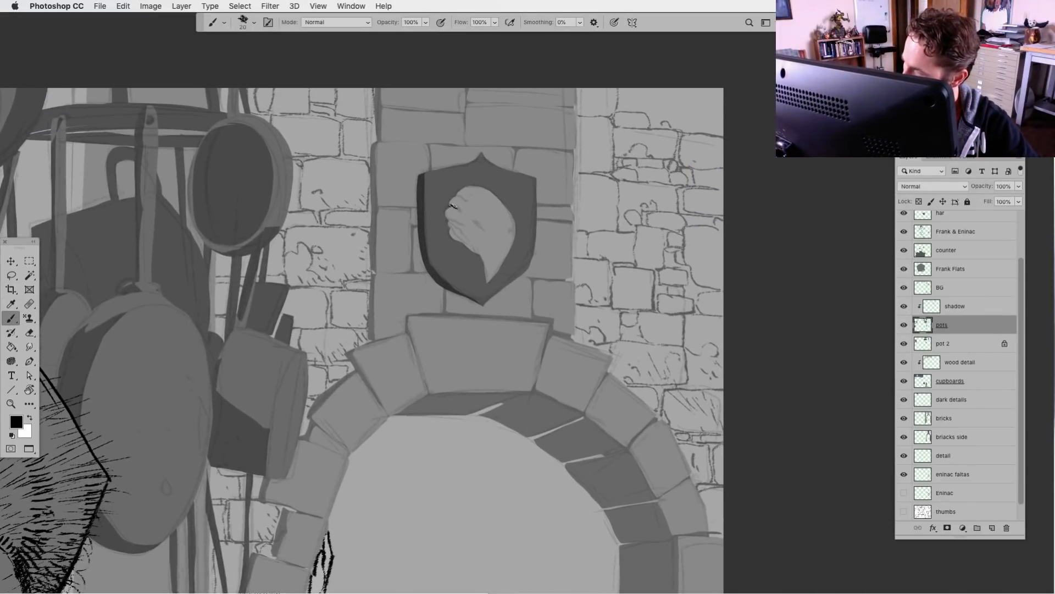
pyautogui.moveTo(446, 212)
pyautogui.mouseDown()
pyautogui.moveTo(489, 282)
pyautogui.moveTo(515, 233)
pyautogui.moveTo(482, 229)
pyautogui.moveTo(513, 233)
pyautogui.mouseUp()
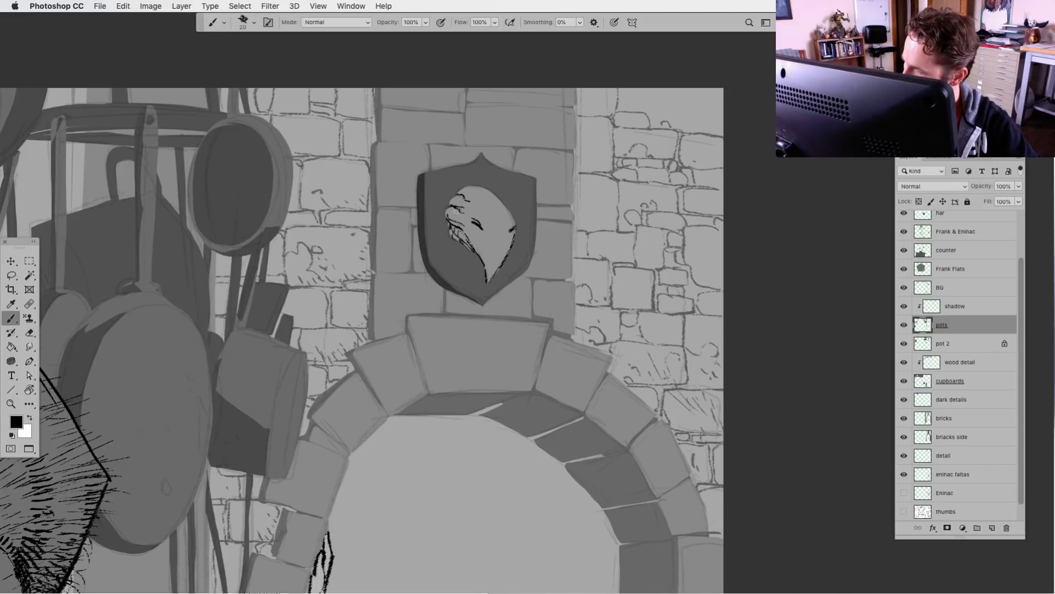
pyautogui.moveTo(444, 210)
pyautogui.mouseDown()
pyautogui.moveTo(448, 220)
pyautogui.moveTo(488, 199)
pyautogui.moveTo(502, 211)
pyautogui.mouseUp()
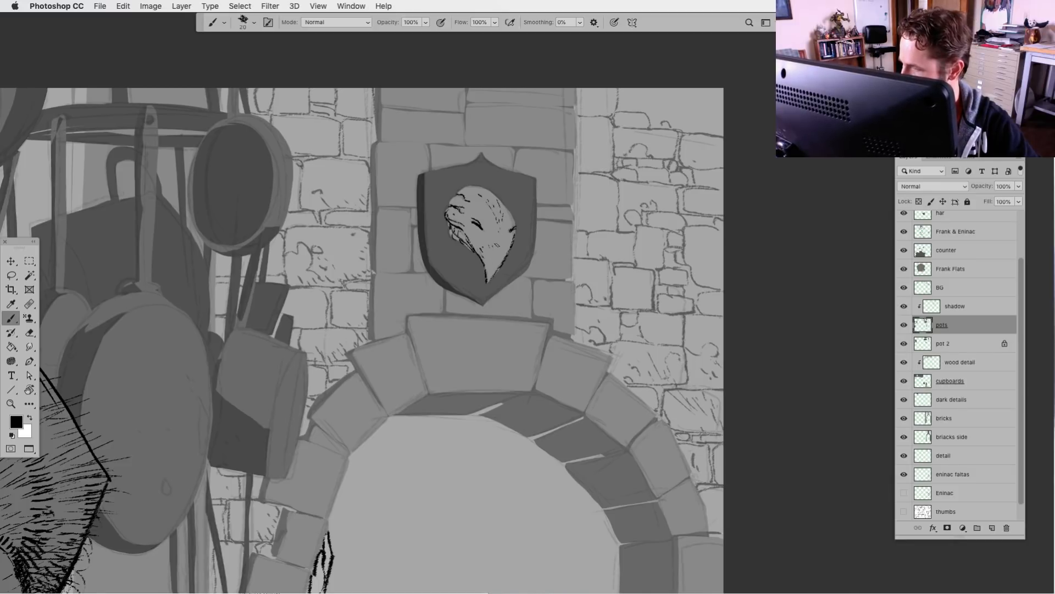
pyautogui.moveTo(510, 212); pyautogui.dragTo(515, 227)
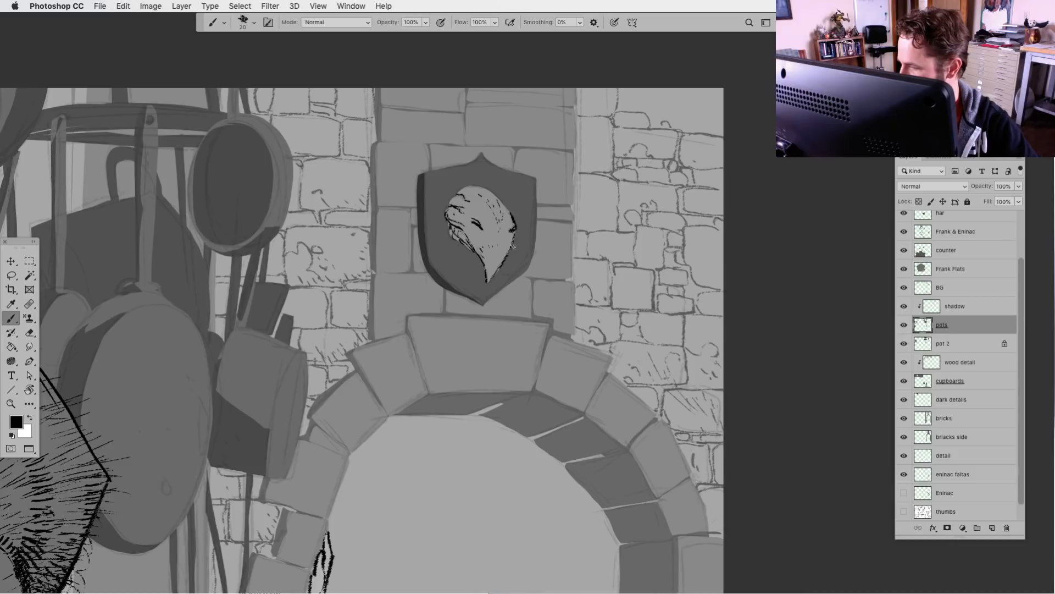
pyautogui.moveTo(454, 196); pyautogui.dragTo(451, 233)
pyautogui.moveTo(451, 233); pyautogui.dragTo(479, 254)
pyautogui.moveTo(460, 240); pyautogui.dragTo(482, 259)
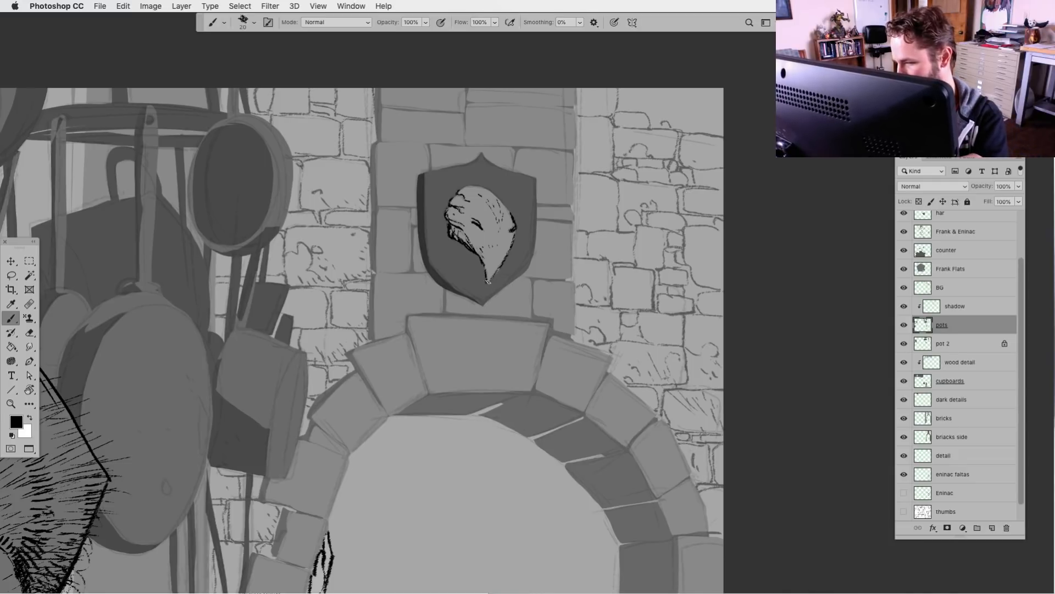
# Move the BG sketch layer back below the "eninac fallas" layer and toggle its visibility to compare the whole scene
pyautogui.press('super+minus')
pyautogui.press('super+minus')
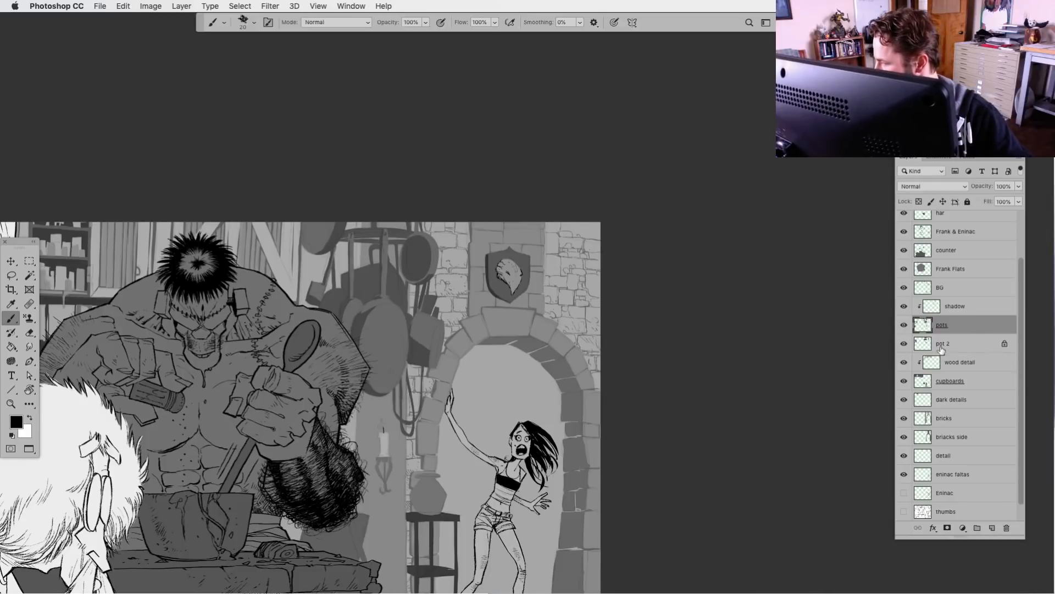
pyautogui.moveTo(929, 288); pyautogui.dragTo(951, 473)
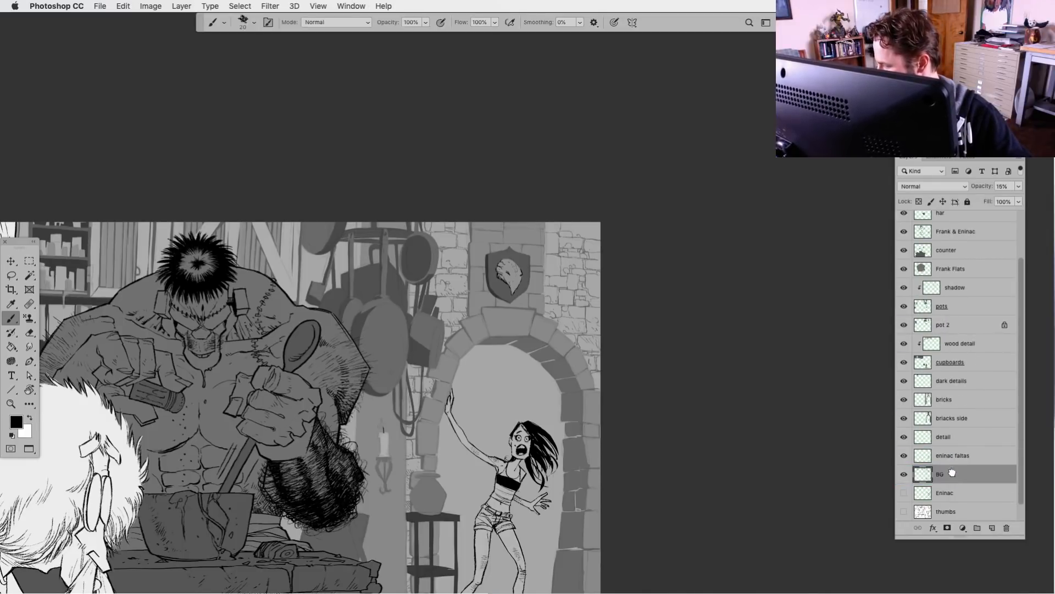
pyautogui.click(904, 474)
pyautogui.moveTo(493, 497); pyautogui.dragTo(678, 363)
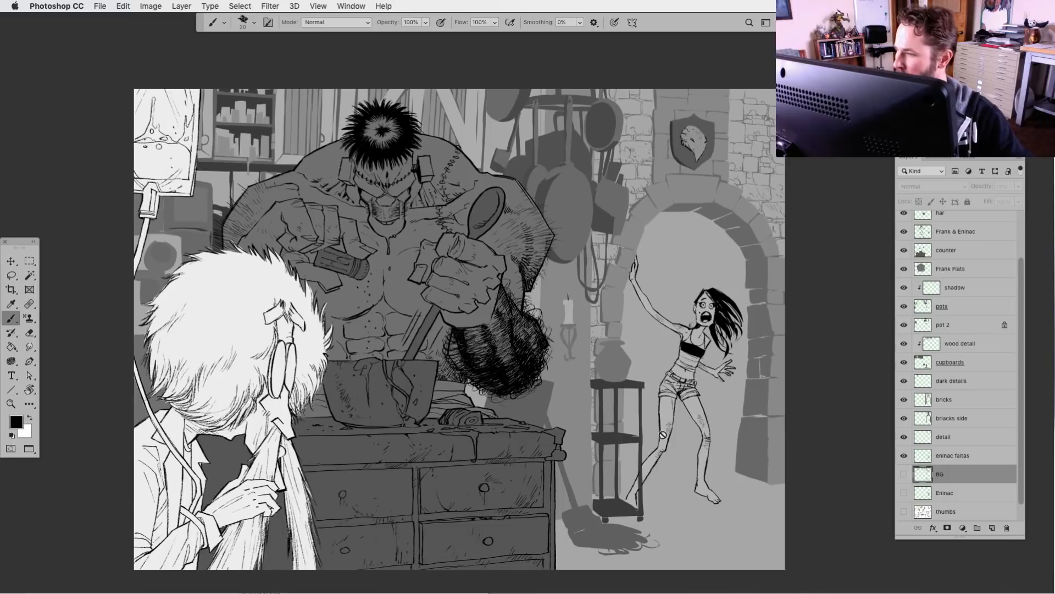
pyautogui.press('super+minus')
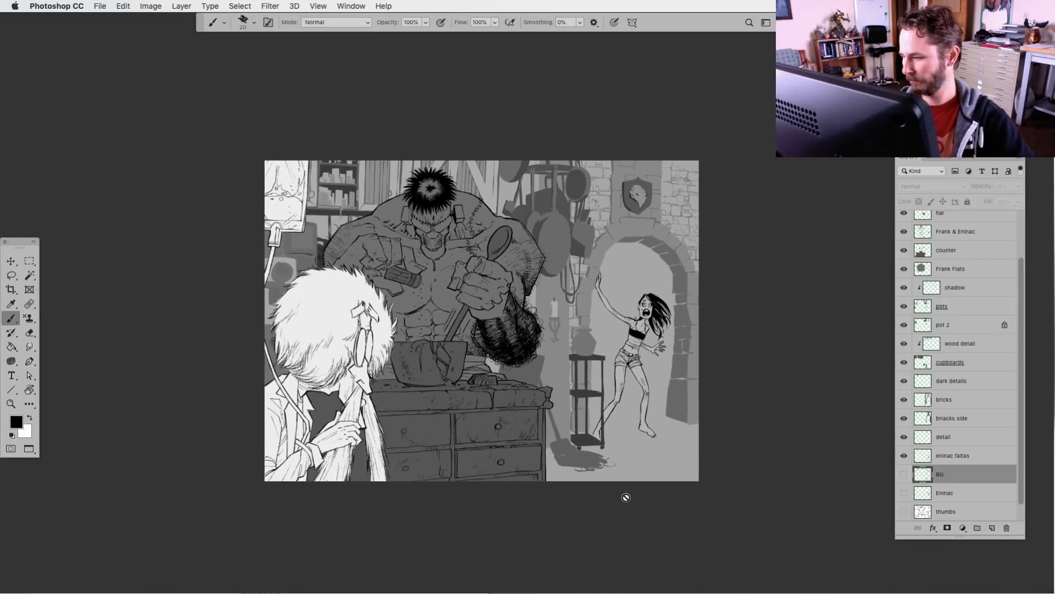
pyautogui.click(905, 475)
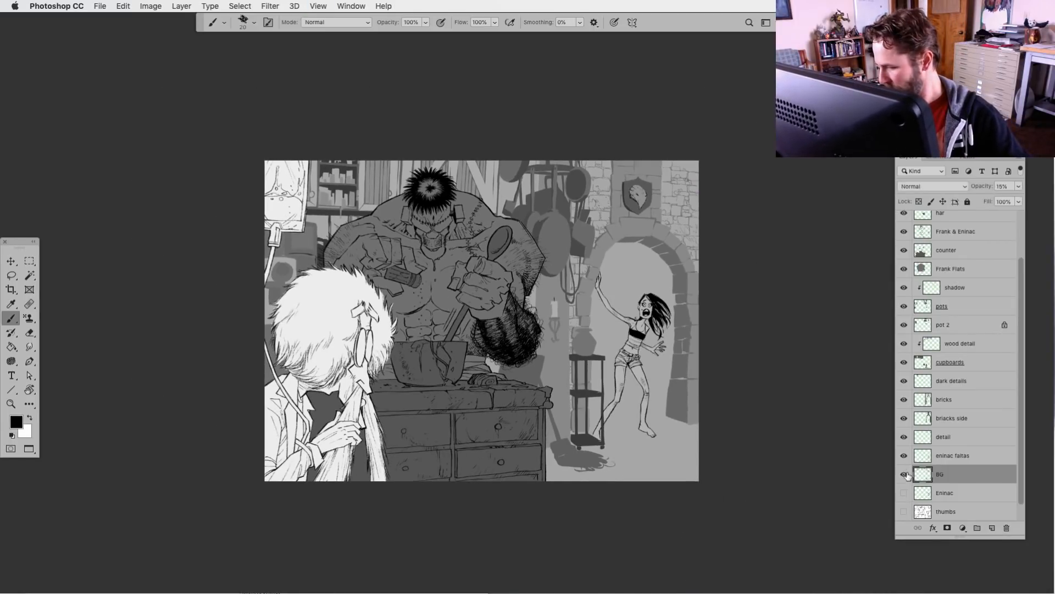
# Rename the detail layer as "brick inks" and move it above the bricks layer
pyautogui.press('super+plus')
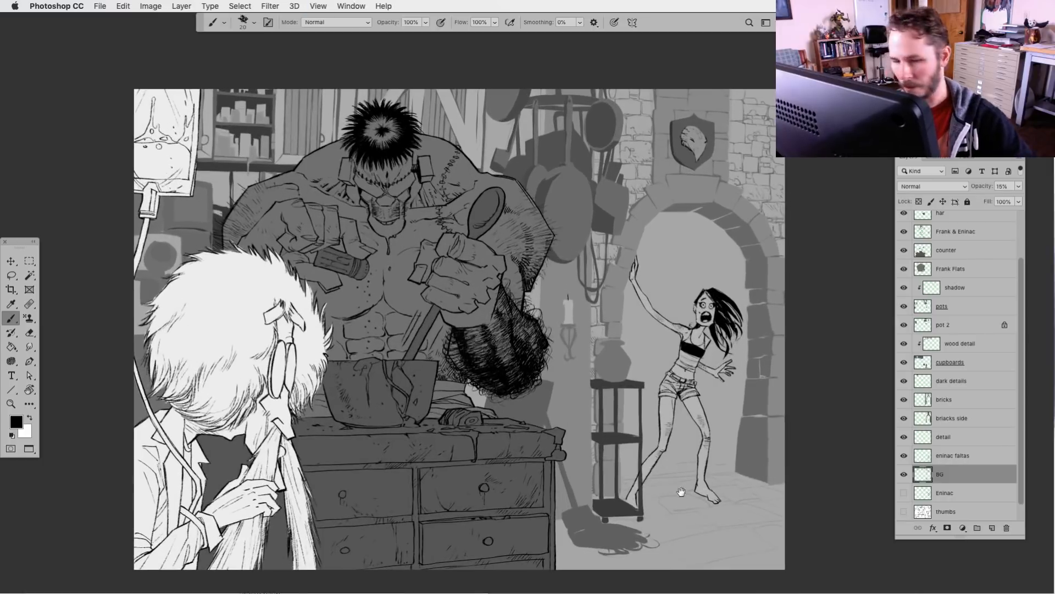
pyautogui.moveTo(681, 490); pyautogui.dragTo(626, 398)
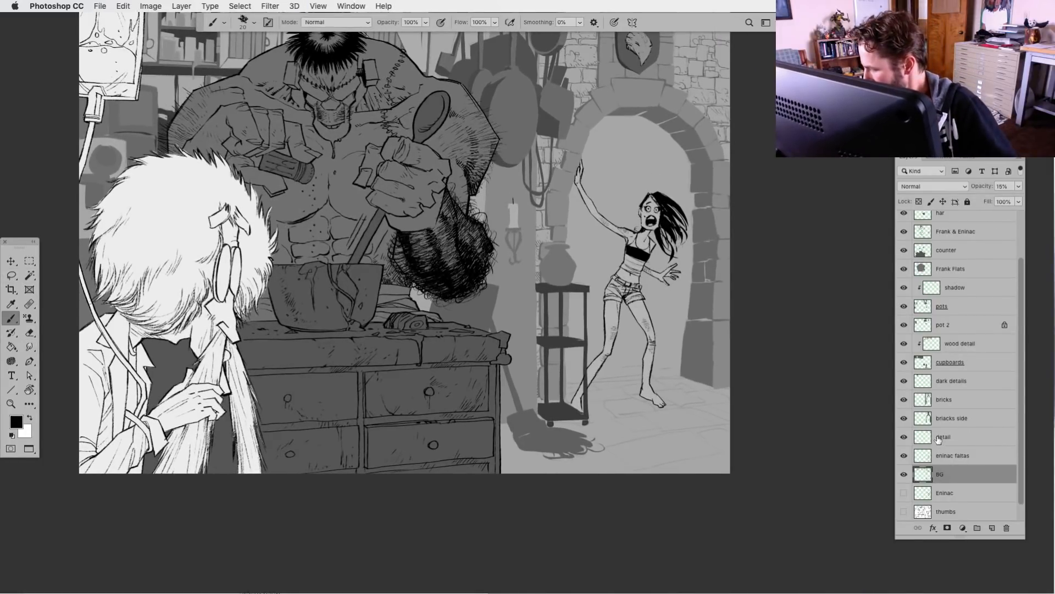
pyautogui.click(905, 437)
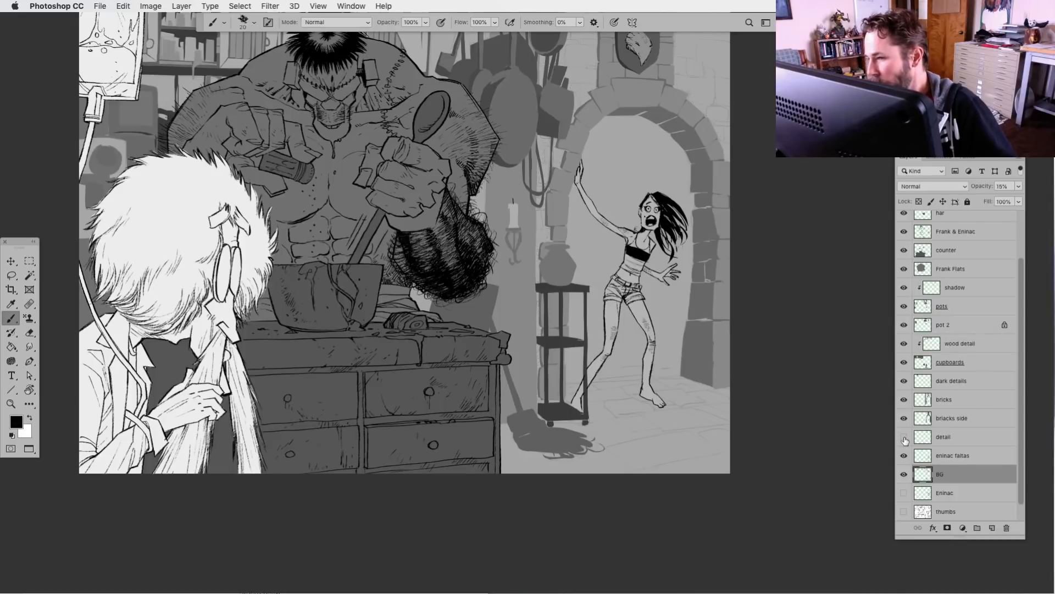
pyautogui.click(904, 437)
pyautogui.doubleClick(943, 436)
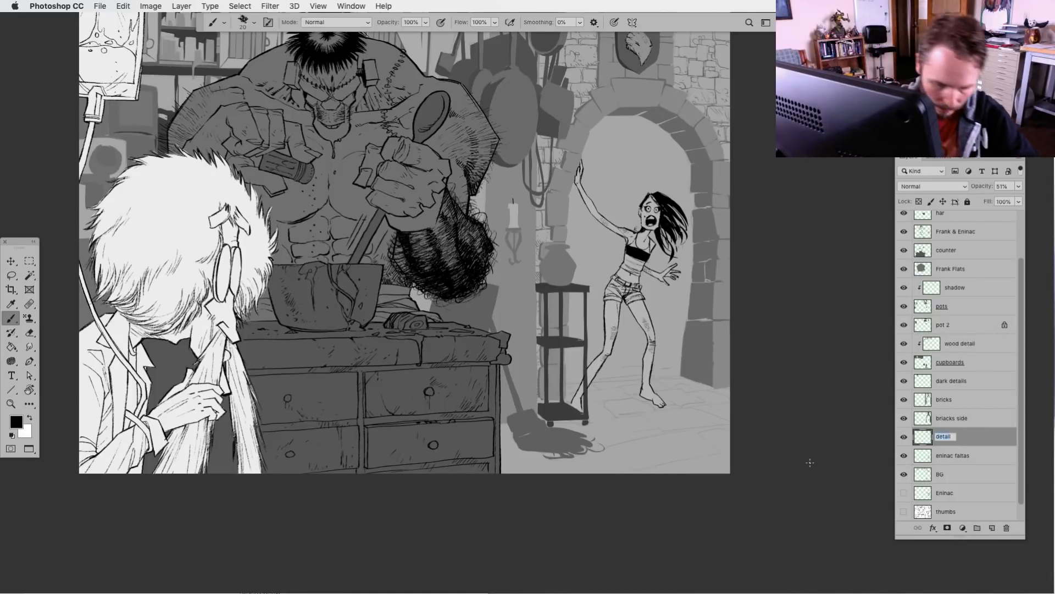
pyautogui.write('brick')
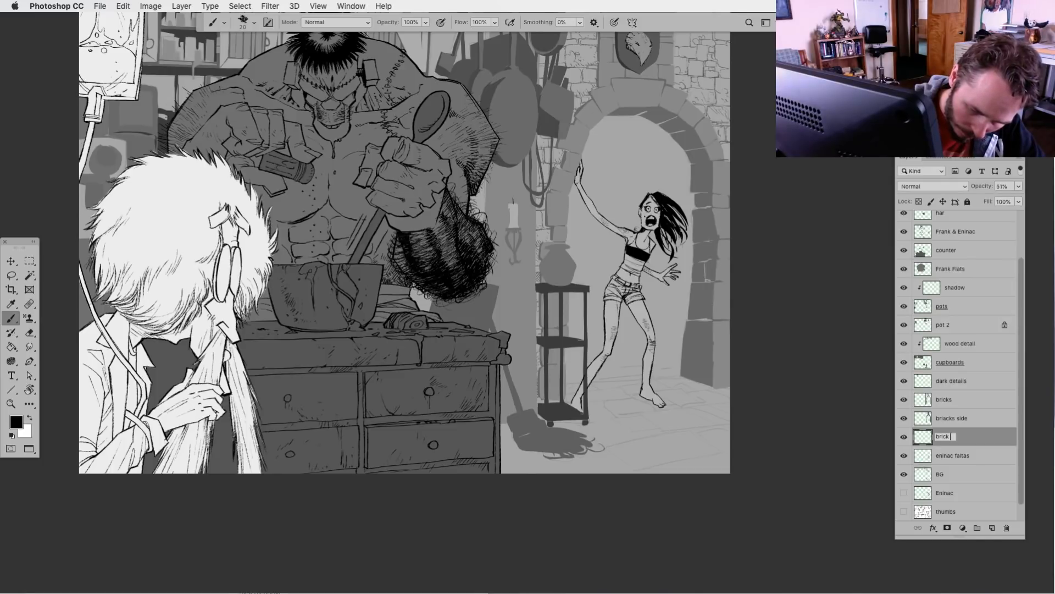
pyautogui.write(' inks')
pyautogui.press('Return')
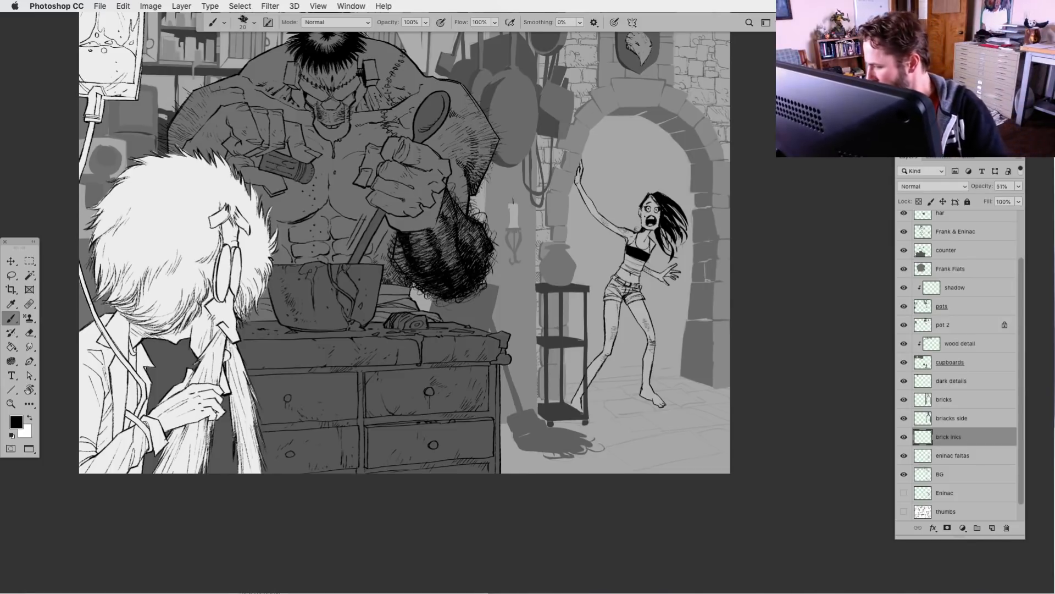
pyautogui.moveTo(927, 448); pyautogui.dragTo(967, 390)
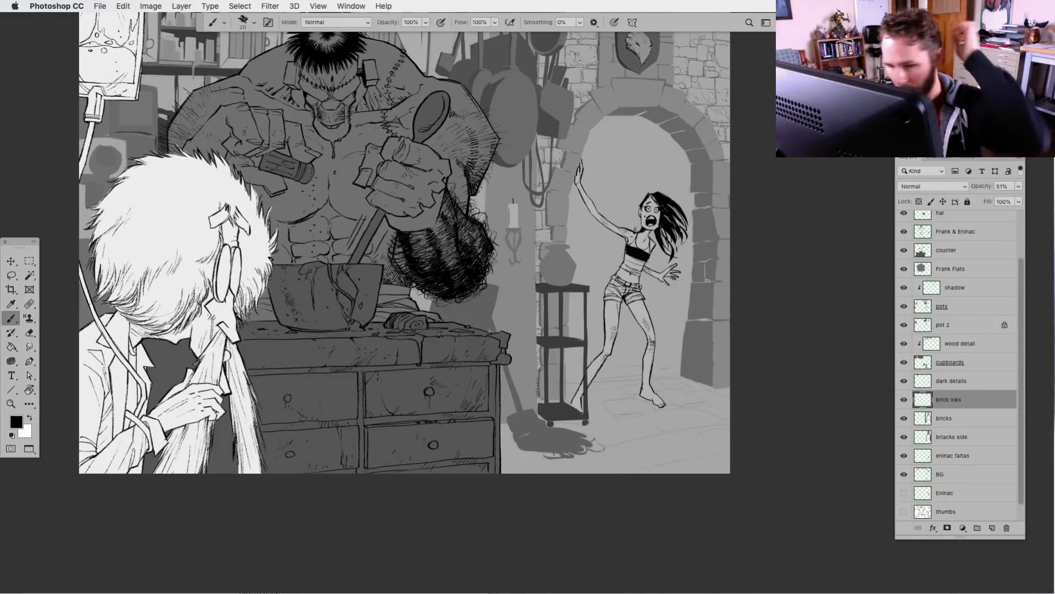
# Enlarge the brush to 25 and ink the outlines of the floor stones around the screaming woman's feet on the brick inks layer
pyautogui.press('super+equal')
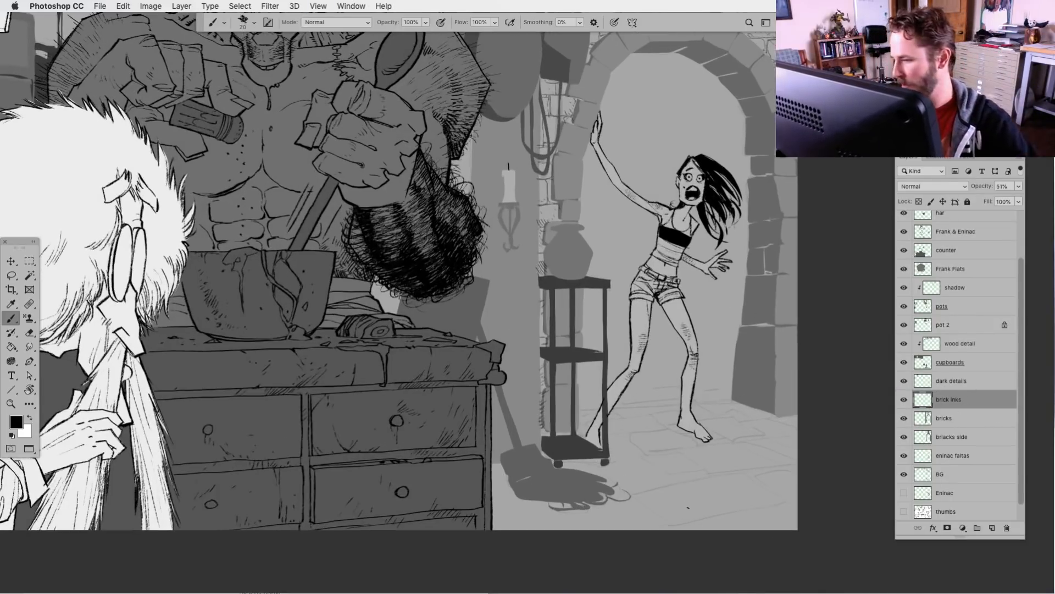
pyautogui.scroll(-5, 688, 507)
pyautogui.hscroll(3, 687, 508)
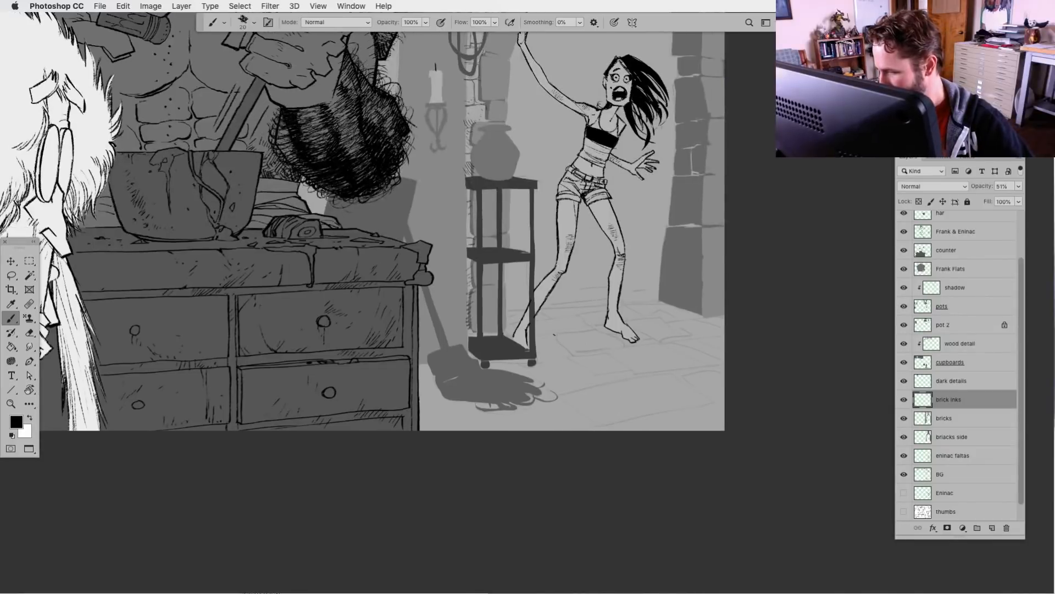
pyautogui.moveTo(552, 336); pyautogui.dragTo(575, 355)
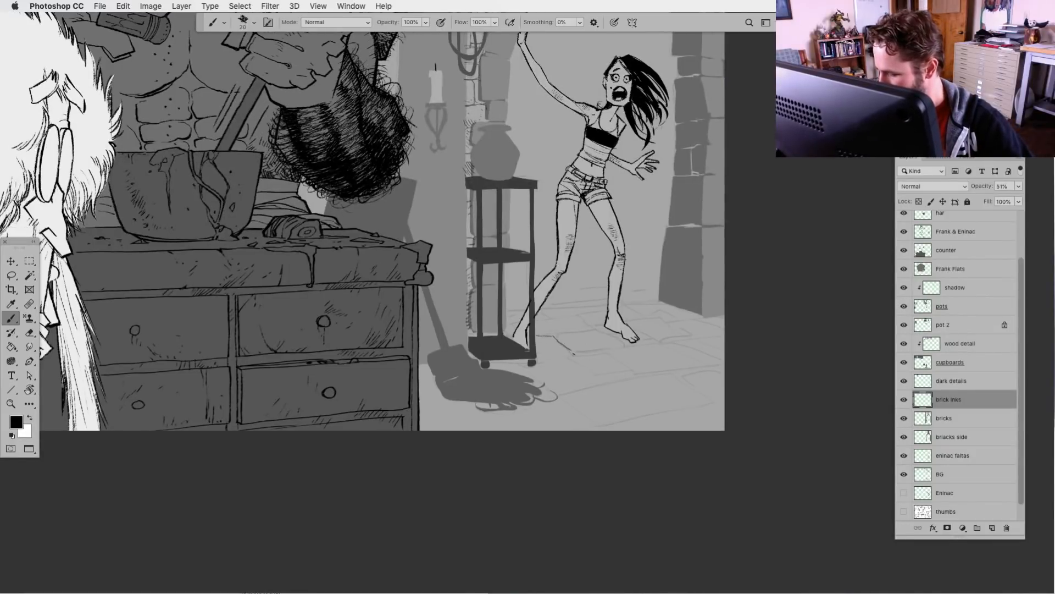
pyautogui.press(']')
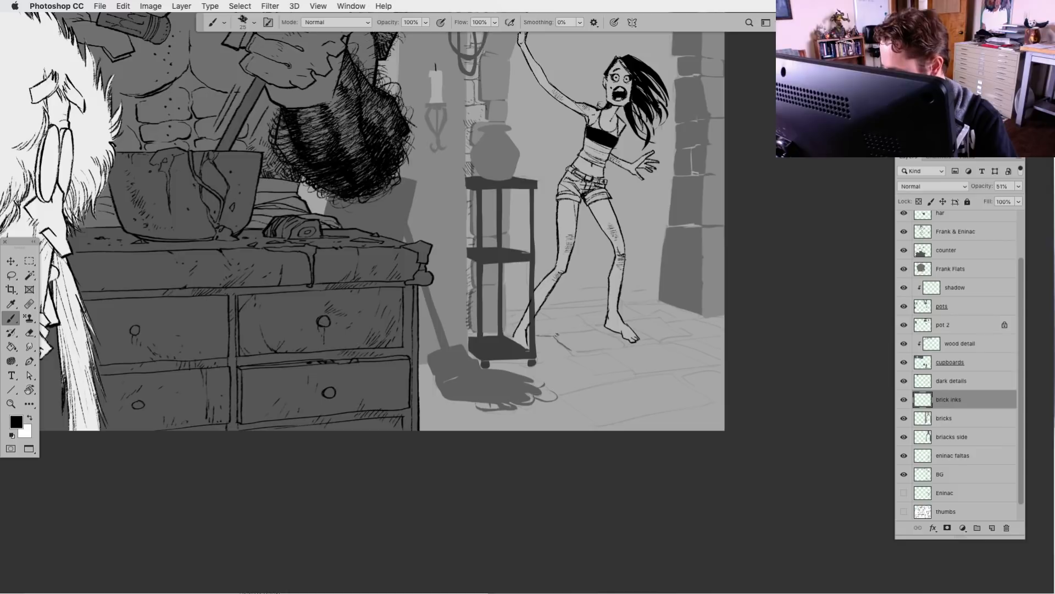
pyautogui.moveTo(558, 335)
pyautogui.mouseDown()
pyautogui.moveTo(602, 330)
pyautogui.moveTo(624, 345)
pyautogui.moveTo(538, 358)
pyautogui.moveTo(565, 356)
pyautogui.moveTo(614, 386)
pyautogui.moveTo(580, 366)
pyautogui.moveTo(632, 373)
pyautogui.moveTo(554, 393)
pyautogui.moveTo(645, 376)
pyautogui.moveTo(587, 349)
pyautogui.moveTo(663, 342)
pyautogui.mouseUp()
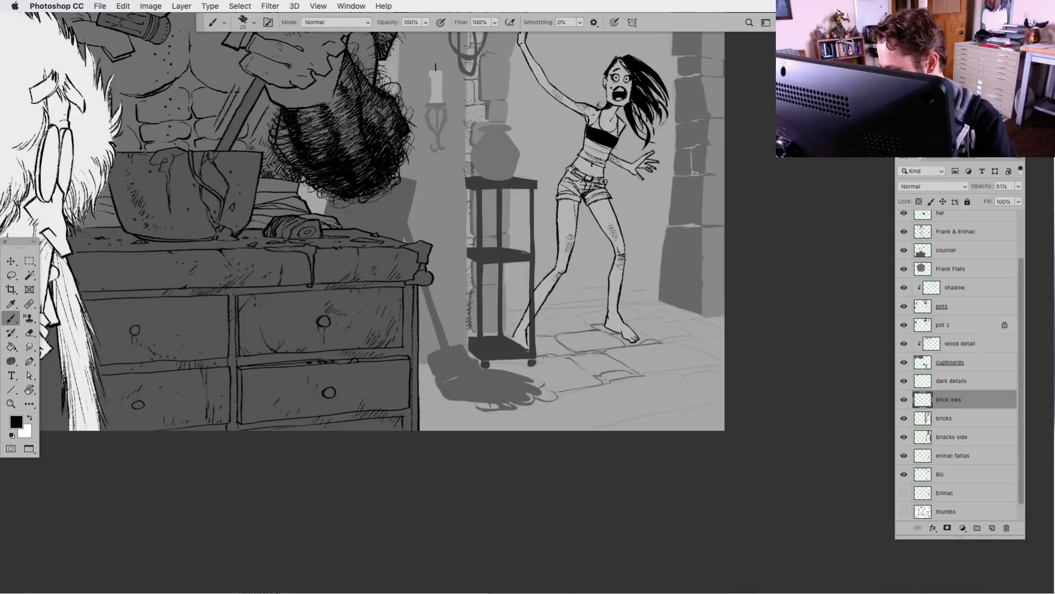
pyautogui.moveTo(581, 321)
pyautogui.mouseDown()
pyautogui.moveTo(539, 320)
pyautogui.moveTo(536, 333)
pyautogui.moveTo(573, 314)
pyautogui.moveTo(627, 310)
pyautogui.moveTo(692, 332)
pyautogui.moveTo(679, 335)
pyautogui.moveTo(691, 333)
pyautogui.moveTo(689, 344)
pyautogui.moveTo(664, 341)
pyautogui.moveTo(704, 344)
pyautogui.moveTo(723, 335)
pyautogui.moveTo(695, 338)
pyautogui.moveTo(676, 323)
pyautogui.moveTo(726, 319)
pyautogui.moveTo(626, 307)
pyautogui.mouseUp()
pyautogui.moveTo(708, 348)
pyautogui.mouseDown()
pyautogui.moveTo(694, 351)
pyautogui.moveTo(719, 345)
pyautogui.moveTo(639, 374)
pyautogui.moveTo(687, 368)
pyautogui.moveTo(672, 354)
pyautogui.mouseUp()
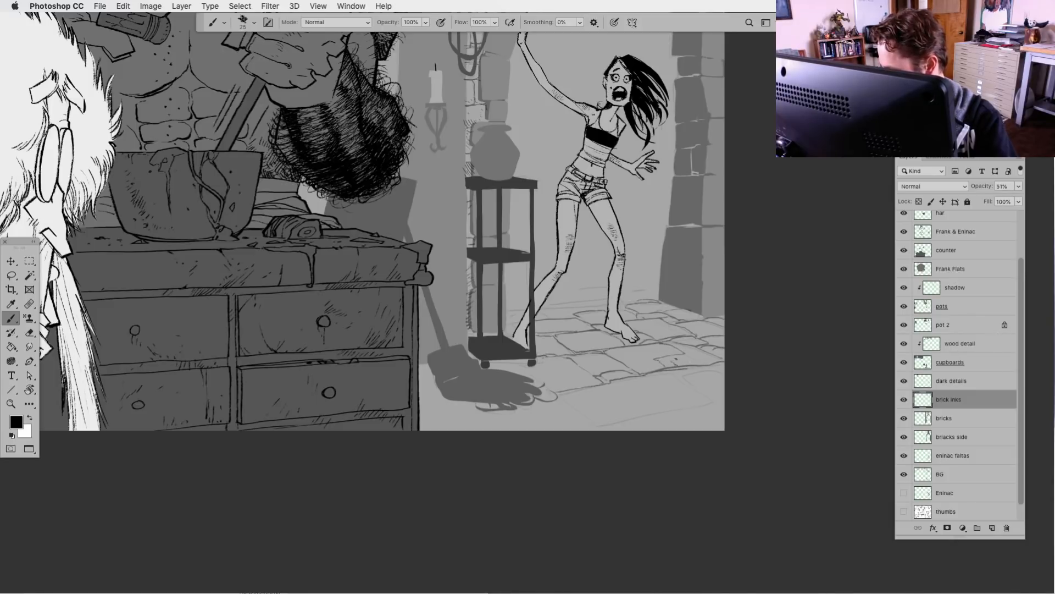
# Ink the foreground paving stones around the broom, add small cracks, and draw the rear floor edge behind the woman's legs
pyautogui.moveTo(684, 373)
pyautogui.mouseDown()
pyautogui.moveTo(724, 368)
pyautogui.moveTo(654, 374)
pyautogui.moveTo(697, 384)
pyautogui.moveTo(717, 397)
pyautogui.moveTo(712, 405)
pyautogui.moveTo(604, 428)
pyautogui.moveTo(539, 371)
pyautogui.moveTo(490, 361)
pyautogui.mouseUp()
pyautogui.moveTo(454, 405)
pyautogui.mouseDown()
pyautogui.moveTo(470, 429)
pyautogui.moveTo(511, 428)
pyautogui.mouseUp()
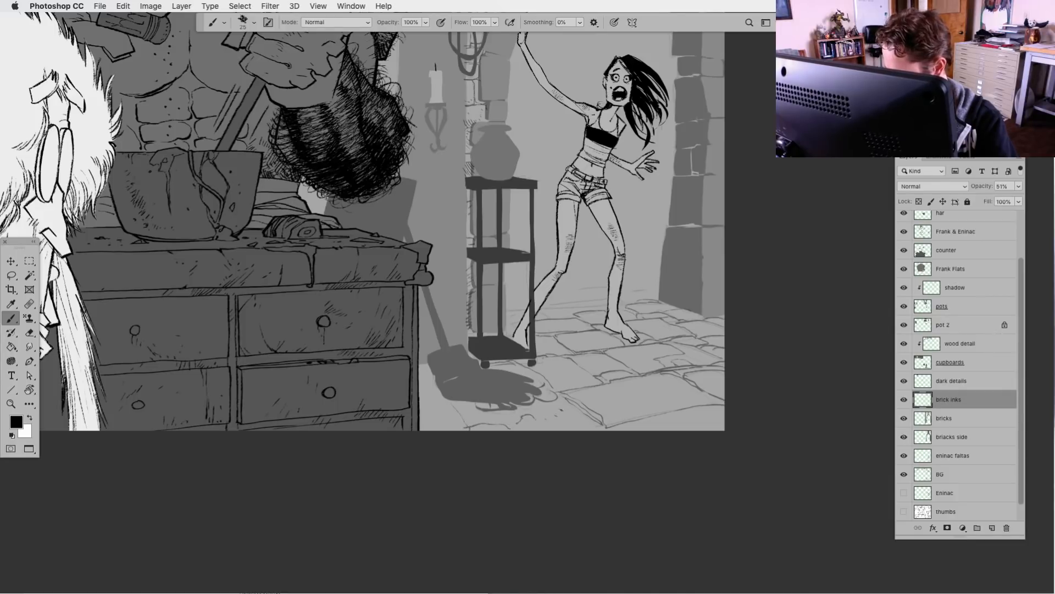
pyautogui.moveTo(593, 401)
pyautogui.mouseDown()
pyautogui.moveTo(620, 413)
pyautogui.moveTo(643, 407)
pyautogui.moveTo(579, 430)
pyautogui.mouseUp()
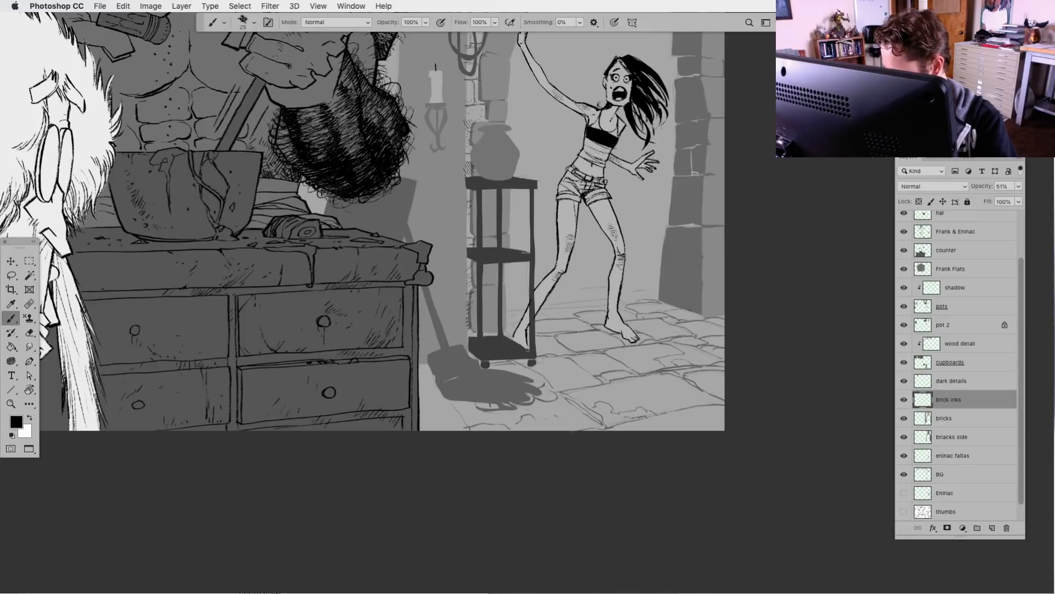
pyautogui.moveTo(555, 380); pyautogui.dragTo(560, 391)
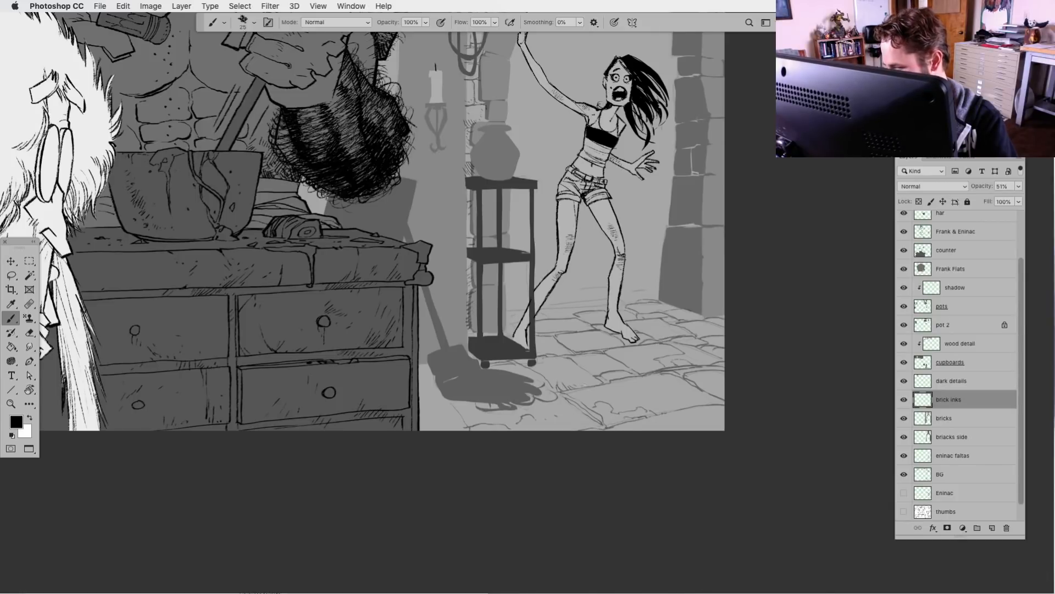
pyautogui.moveTo(644, 363); pyautogui.dragTo(636, 371)
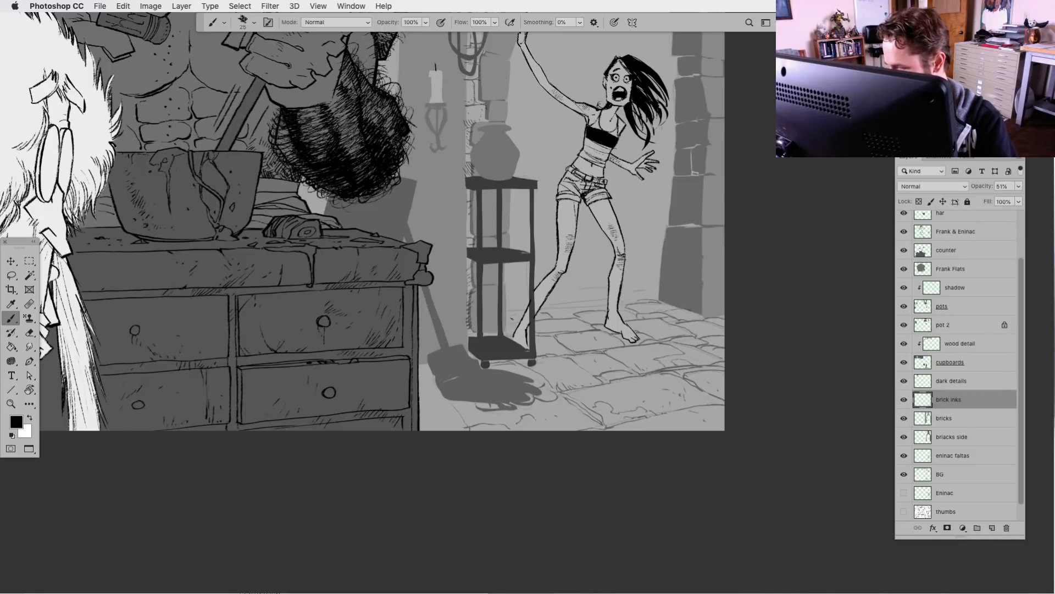
pyautogui.moveTo(509, 318); pyautogui.dragTo(606, 303)
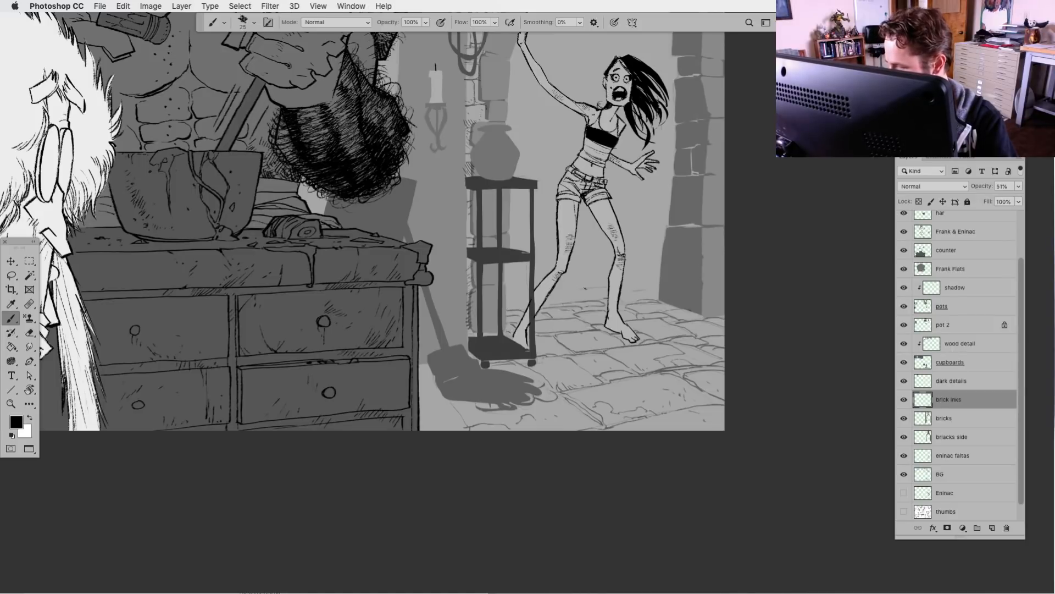
# Hide the BG sketch layer and ink the remaining floor stones between the counter and the broom head
pyautogui.press('super+minus')
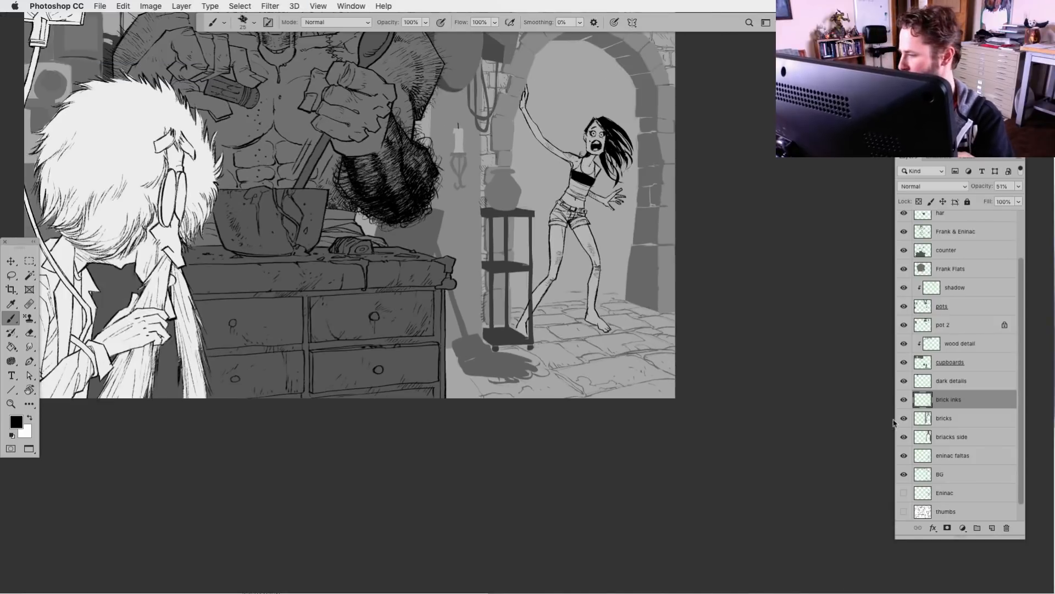
pyautogui.click(904, 474)
pyautogui.press('super+minus')
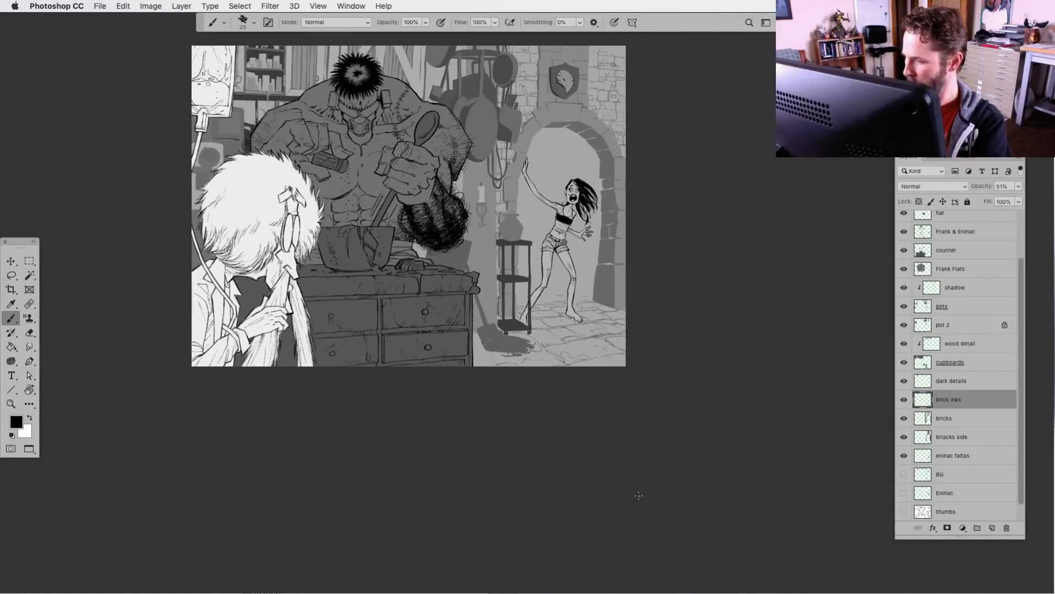
pyautogui.press('super+plus')
pyautogui.press('super+plus')
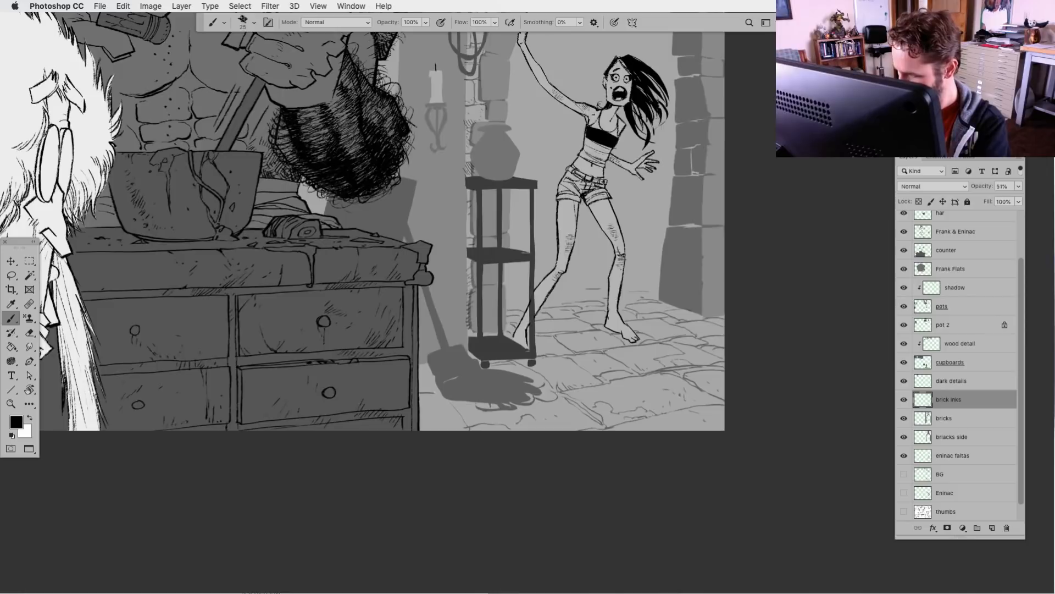
pyautogui.moveTo(435, 393); pyautogui.dragTo(466, 427)
pyautogui.moveTo(452, 401)
pyautogui.mouseDown()
pyautogui.moveTo(471, 428)
pyautogui.moveTo(475, 408)
pyautogui.mouseUp()
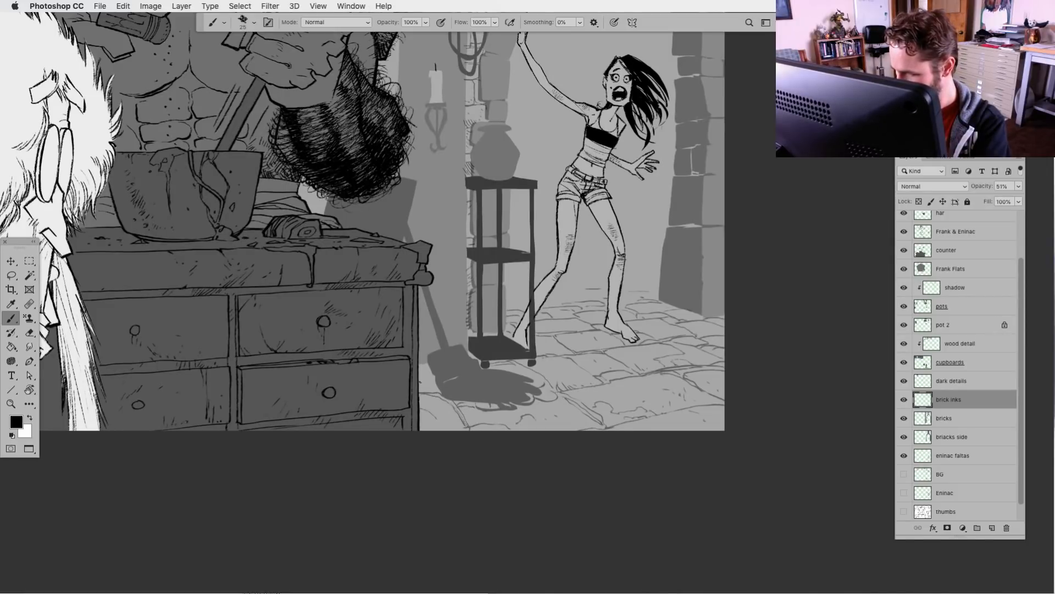
pyautogui.moveTo(420, 382)
pyautogui.mouseDown()
pyautogui.moveTo(435, 384)
pyautogui.moveTo(432, 372)
pyautogui.mouseUp()
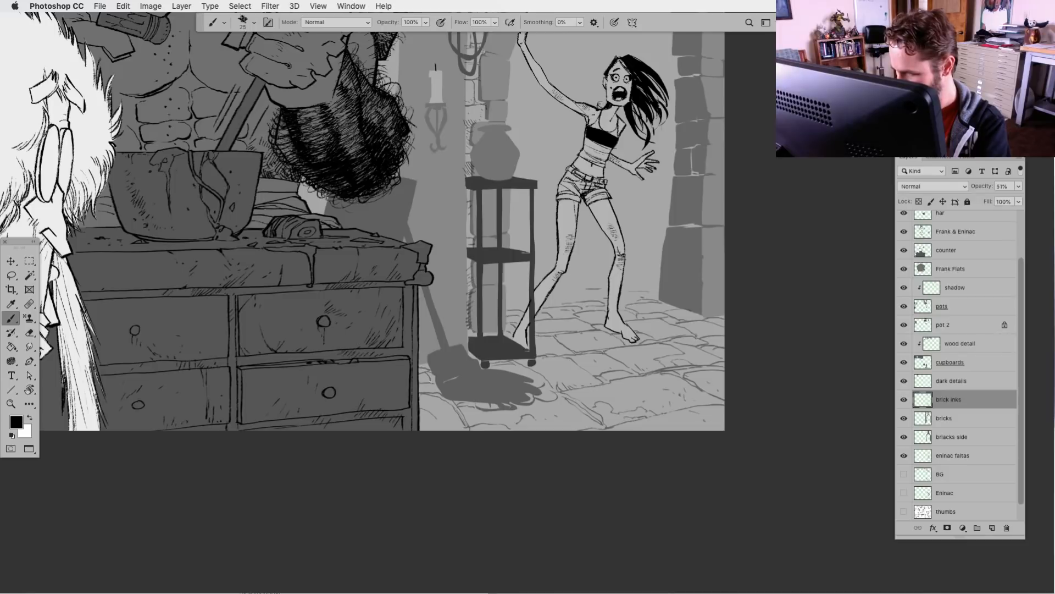
pyautogui.press('super+minus')
pyautogui.press('super+minus')
pyautogui.press('super+minus')
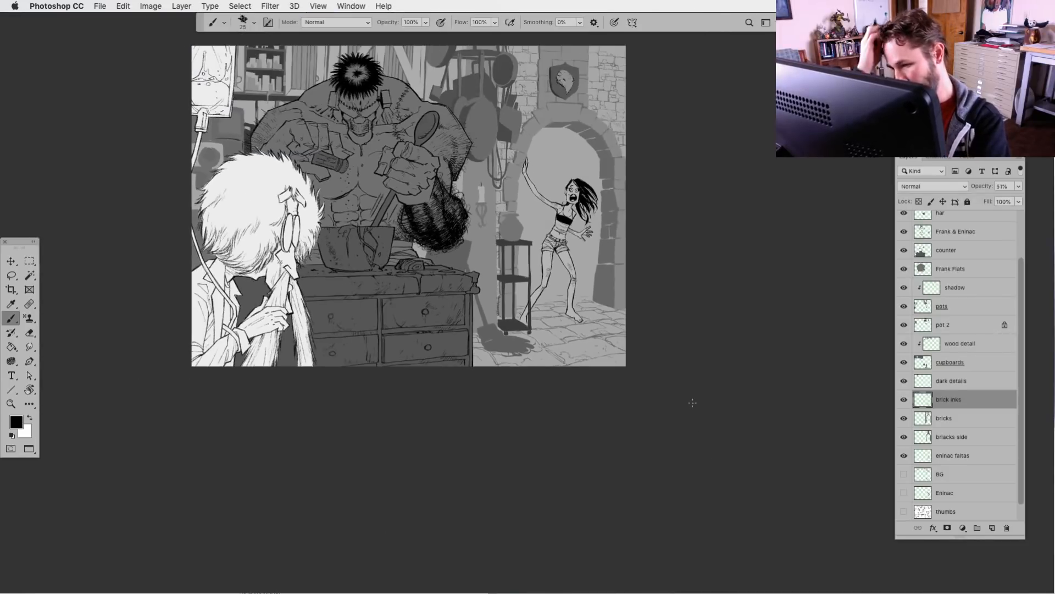
# Ink the rough wall corner beside the shelf stand and add cracks and texture marks to the wall below the candle
pyautogui.moveTo(520, 360); pyautogui.dragTo(609, 394)
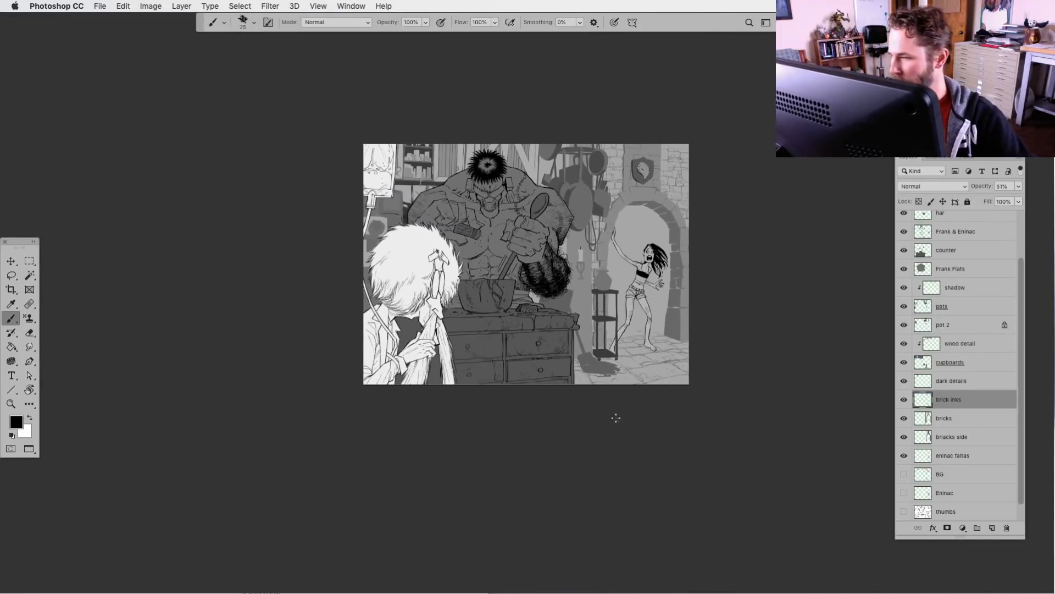
pyautogui.press('super+equal')
pyautogui.press('super+equal')
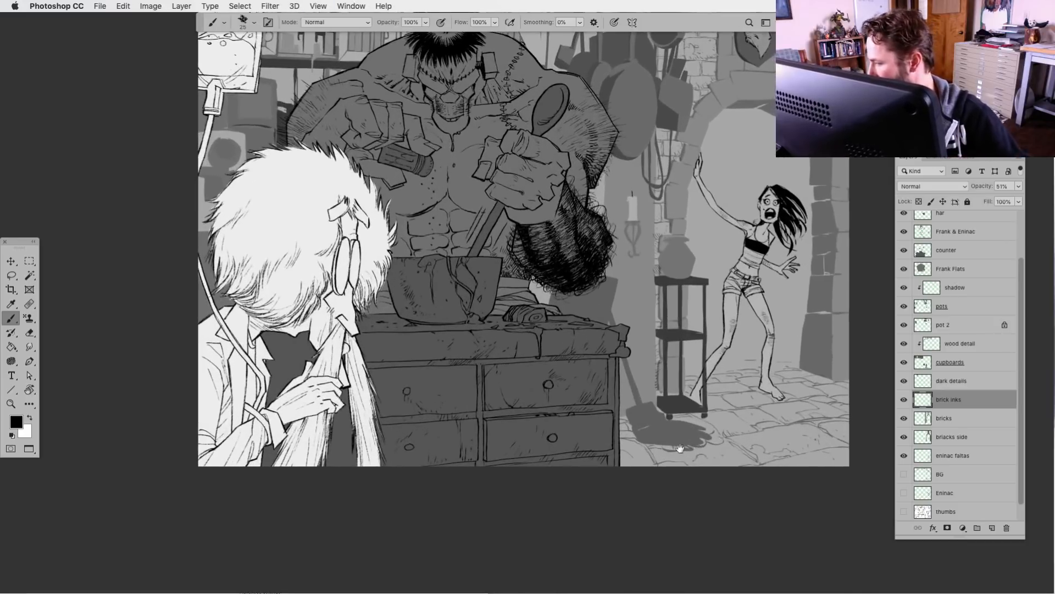
pyautogui.moveTo(702, 446); pyautogui.dragTo(630, 446)
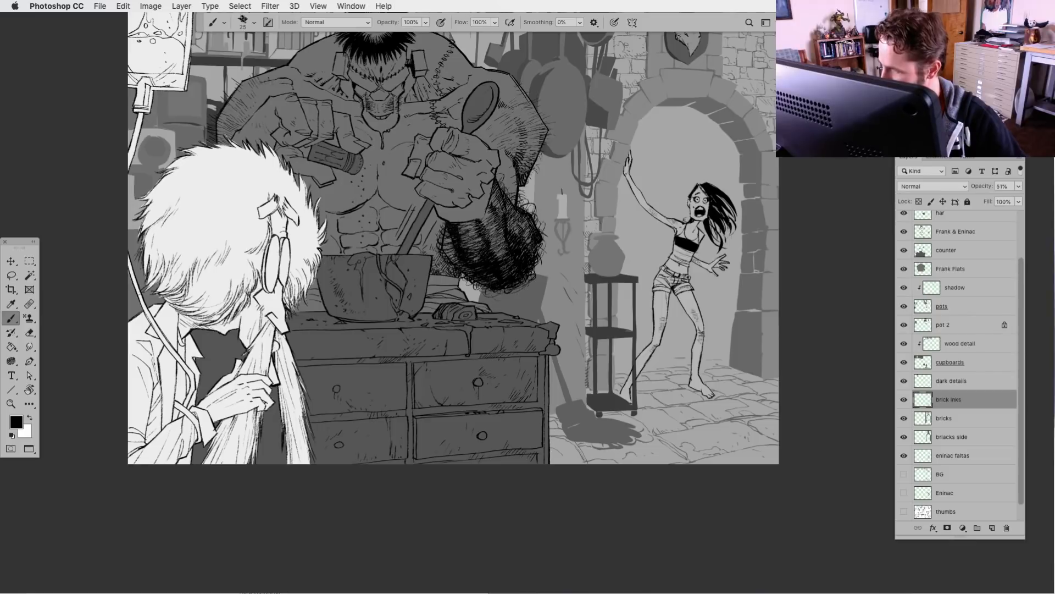
pyautogui.press('super+equal')
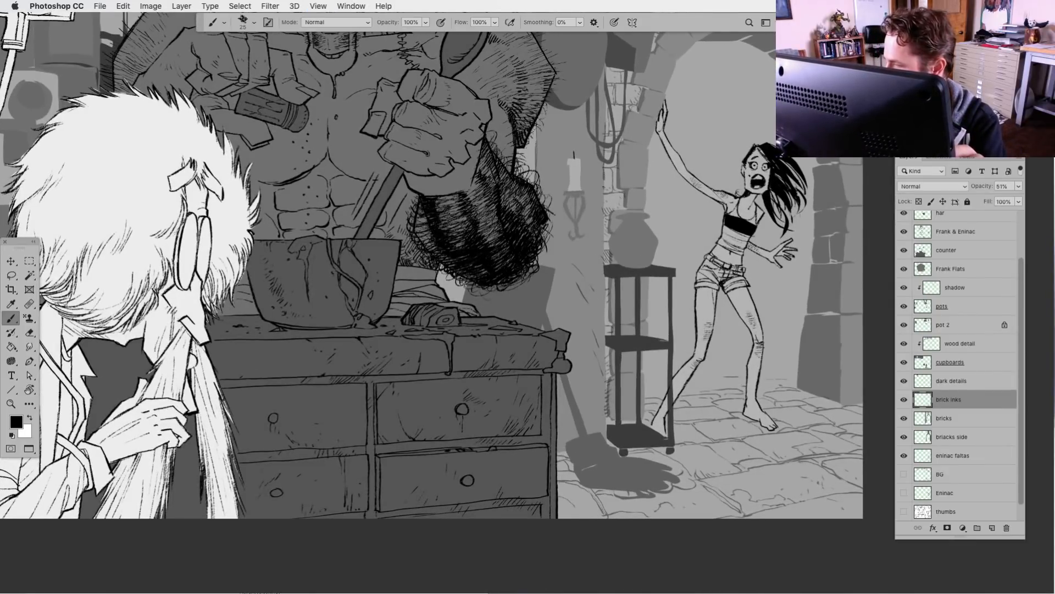
pyautogui.moveTo(604, 278); pyautogui.dragTo(605, 442)
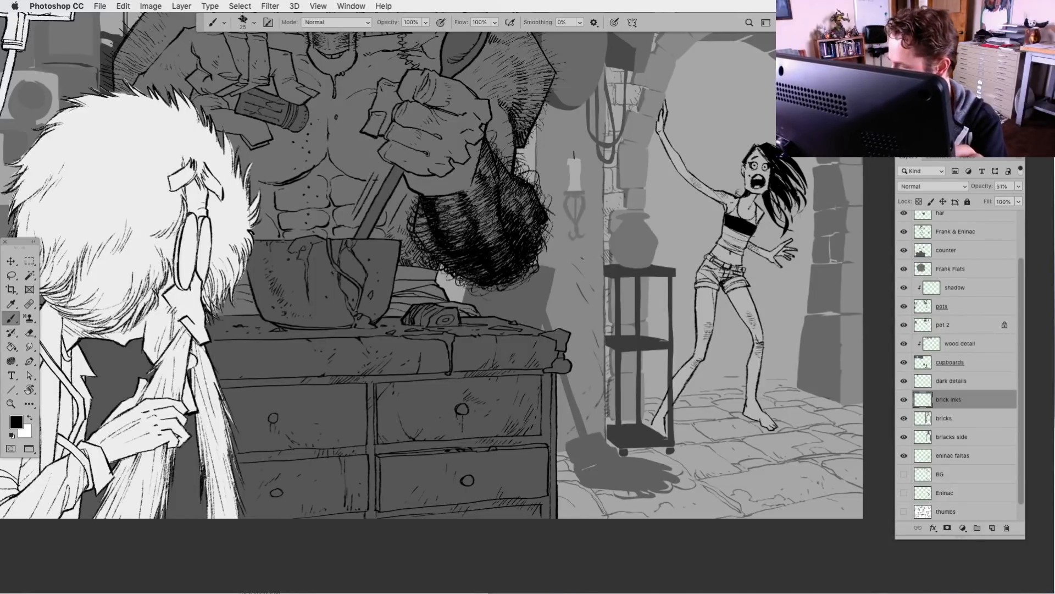
pyautogui.moveTo(581, 263); pyautogui.dragTo(589, 280)
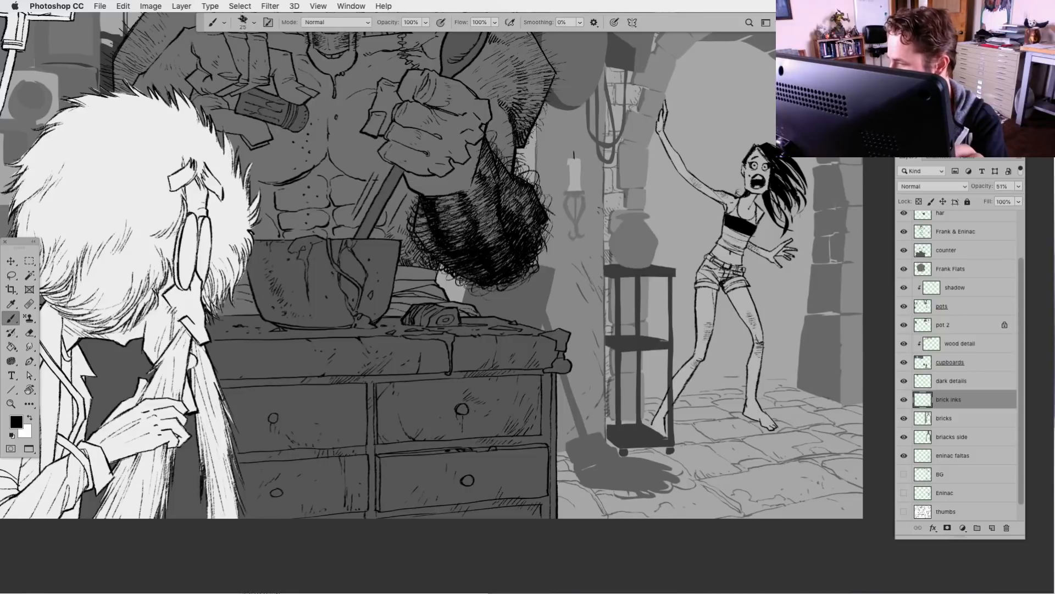
pyautogui.moveTo(594, 233); pyautogui.dragTo(601, 247)
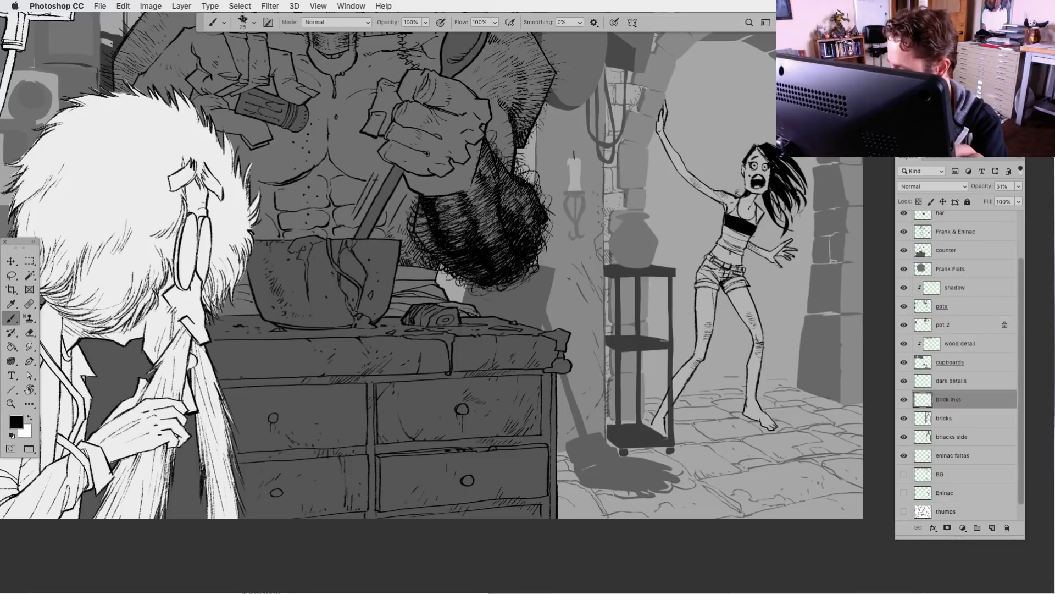
pyautogui.moveTo(569, 278); pyautogui.dragTo(592, 327)
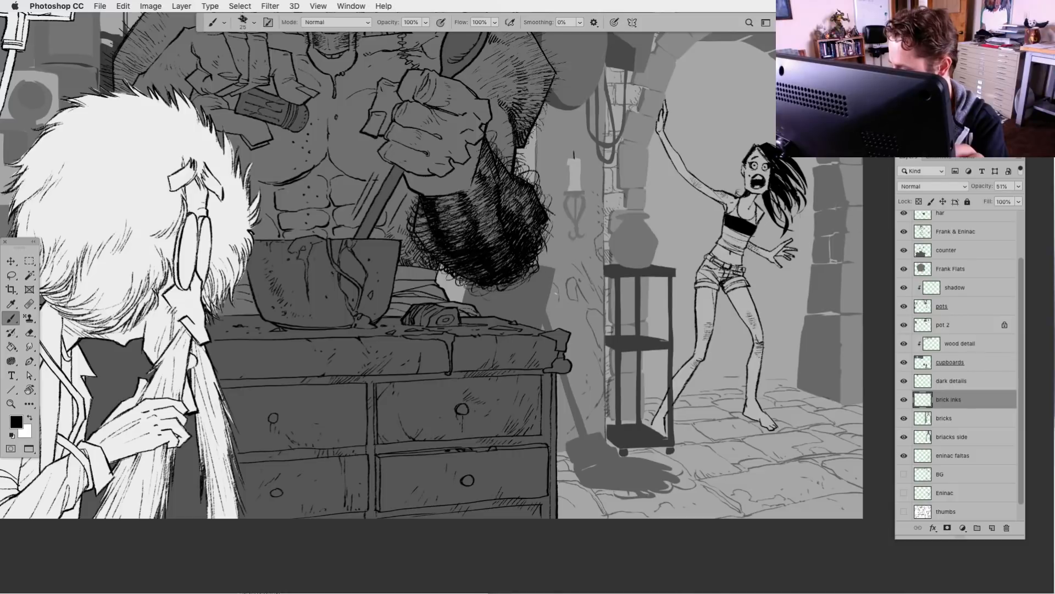
# Ink texture and hatching on the wall beside the counter's edge and around the broom handle
pyautogui.moveTo(546, 310); pyautogui.dragTo(555, 270)
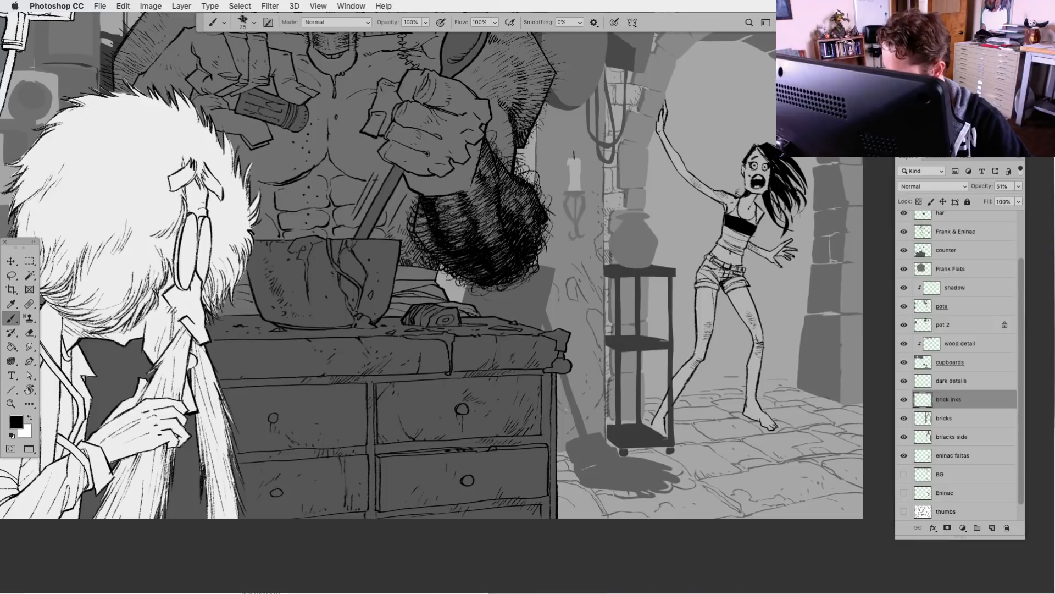
pyautogui.moveTo(558, 387)
pyautogui.mouseDown()
pyautogui.moveTo(570, 405)
pyautogui.moveTo(565, 390)
pyautogui.moveTo(556, 450)
pyautogui.moveTo(562, 440)
pyautogui.mouseUp()
pyautogui.moveTo(575, 429)
pyautogui.mouseDown()
pyautogui.moveTo(568, 438)
pyautogui.moveTo(561, 422)
pyautogui.moveTo(578, 418)
pyautogui.moveTo(586, 433)
pyautogui.mouseUp()
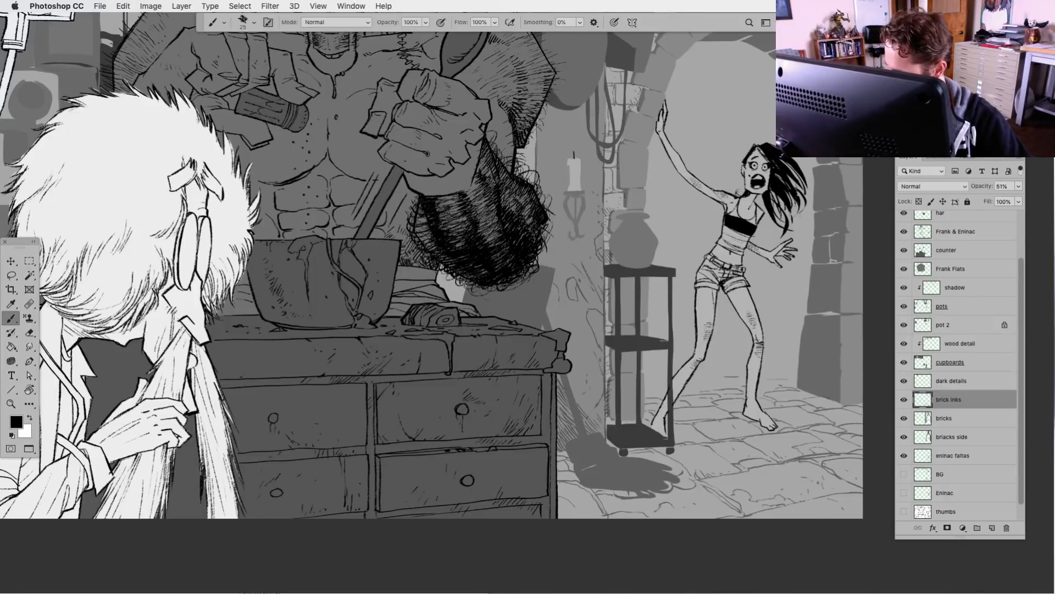
pyautogui.moveTo(582, 389); pyautogui.dragTo(572, 403)
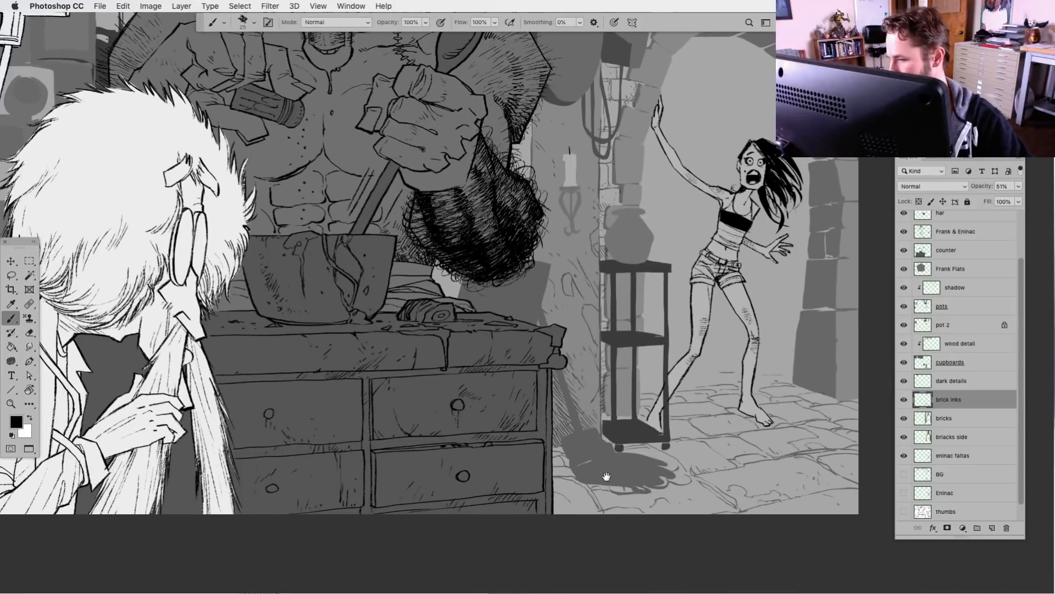
# Review the inked background at full view and up close around the monster, hanging pots and archway
pyautogui.press('super+minus')
pyautogui.press('super+minus')
pyautogui.press('super+minus')
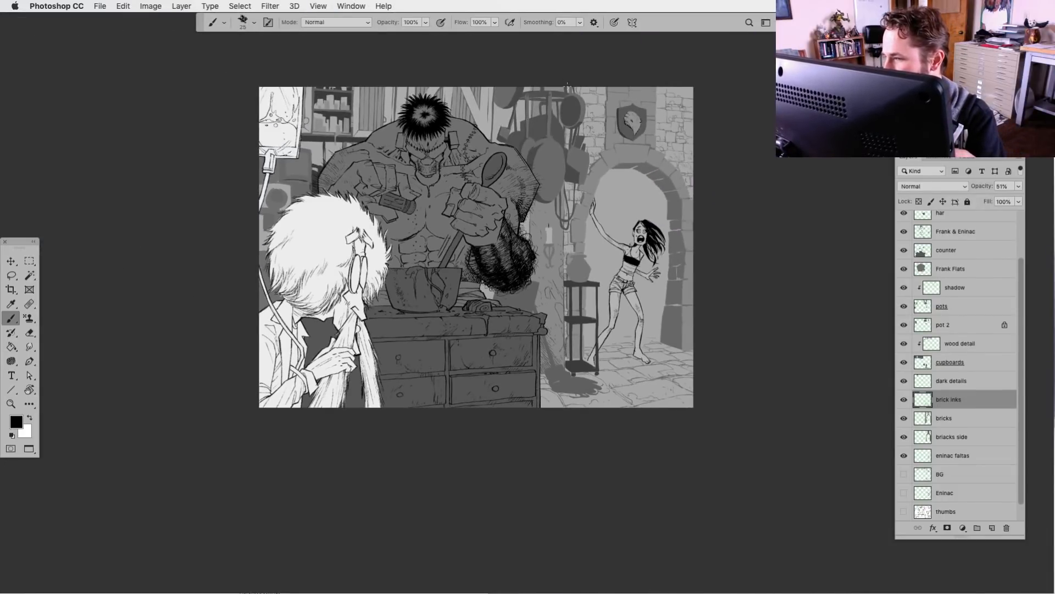
pyautogui.press('super+plus')
pyautogui.press('super+minus')
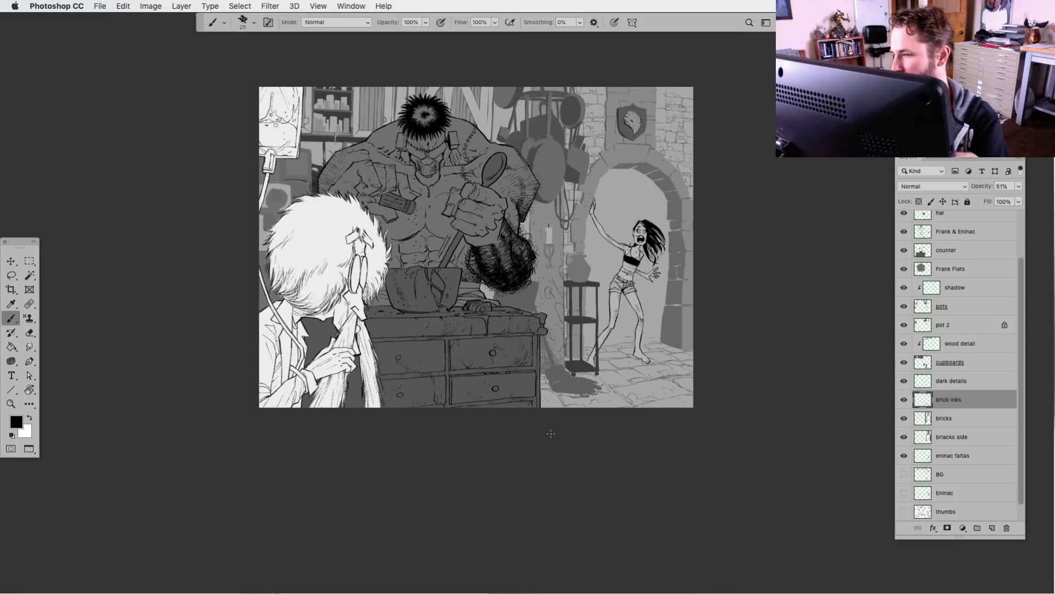
pyautogui.press('super+plus')
pyautogui.moveTo(437, 216); pyautogui.dragTo(466, 456)
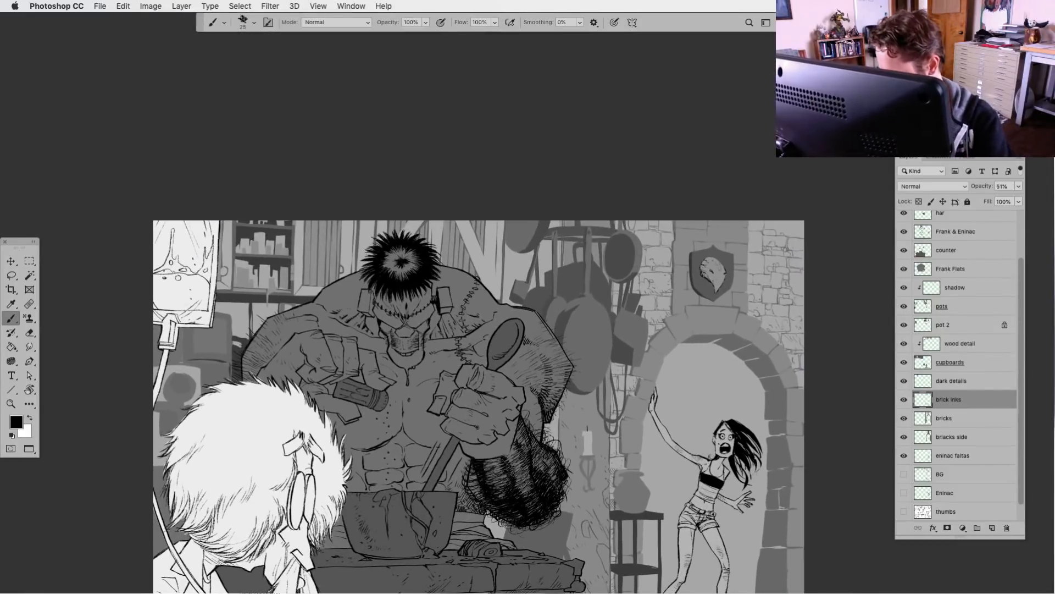
pyautogui.press('super+plus')
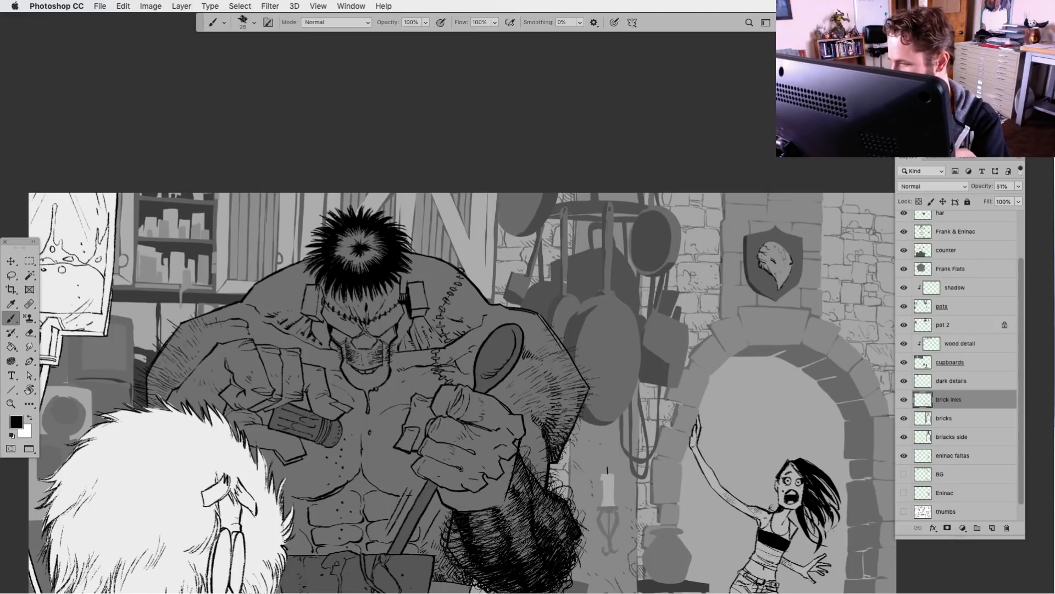
pyautogui.press('super+minus')
pyautogui.press('super+minus')
pyautogui.press('super+minus')
pyautogui.scroll(-3, 546, 496)
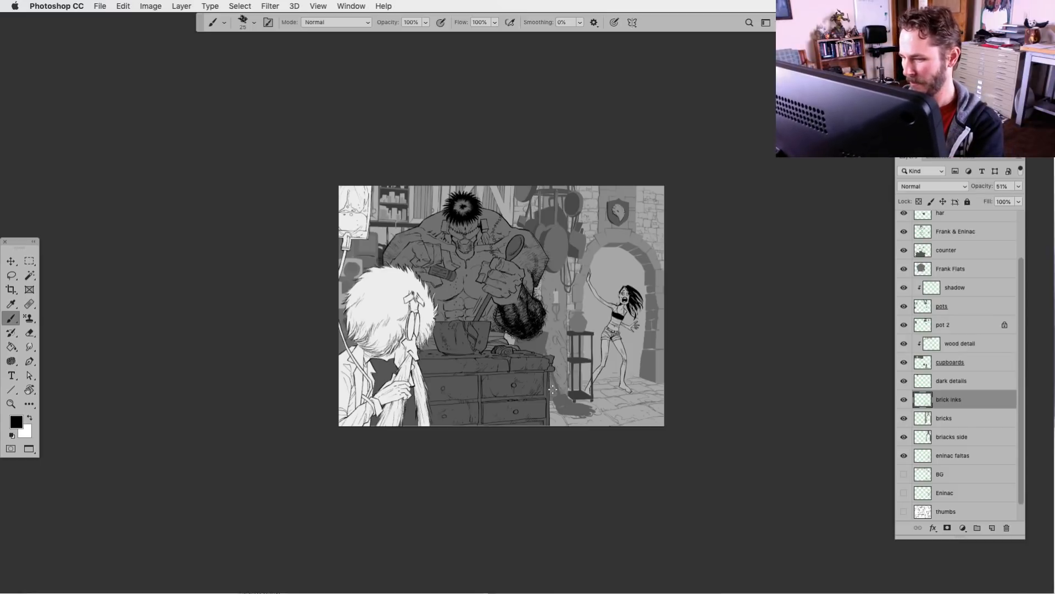
pyautogui.press('super+plus')
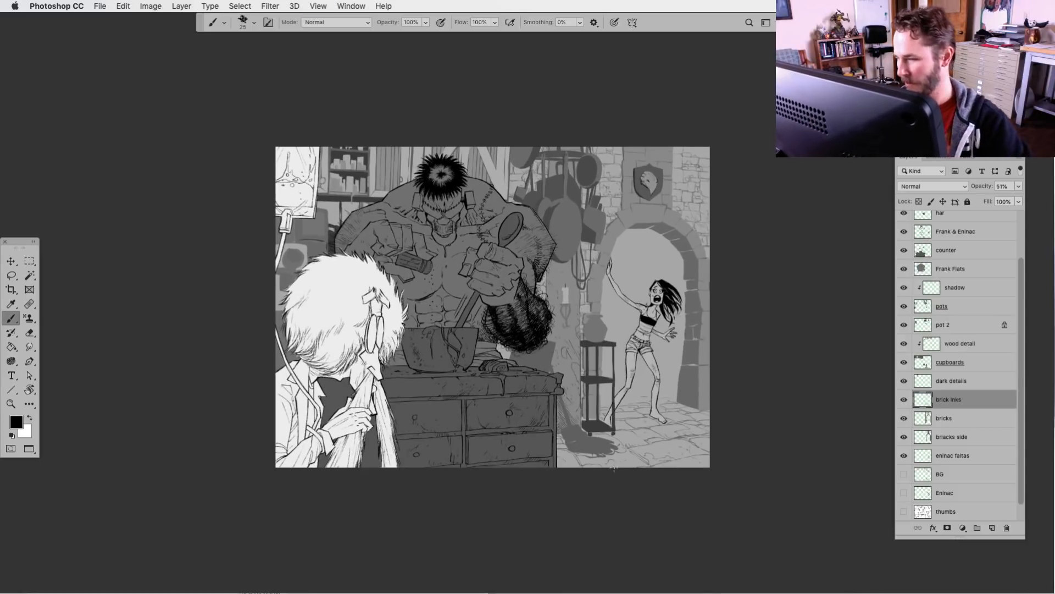
# Save the illustration and preview it without the interface panels
pyautogui.press('super+s')
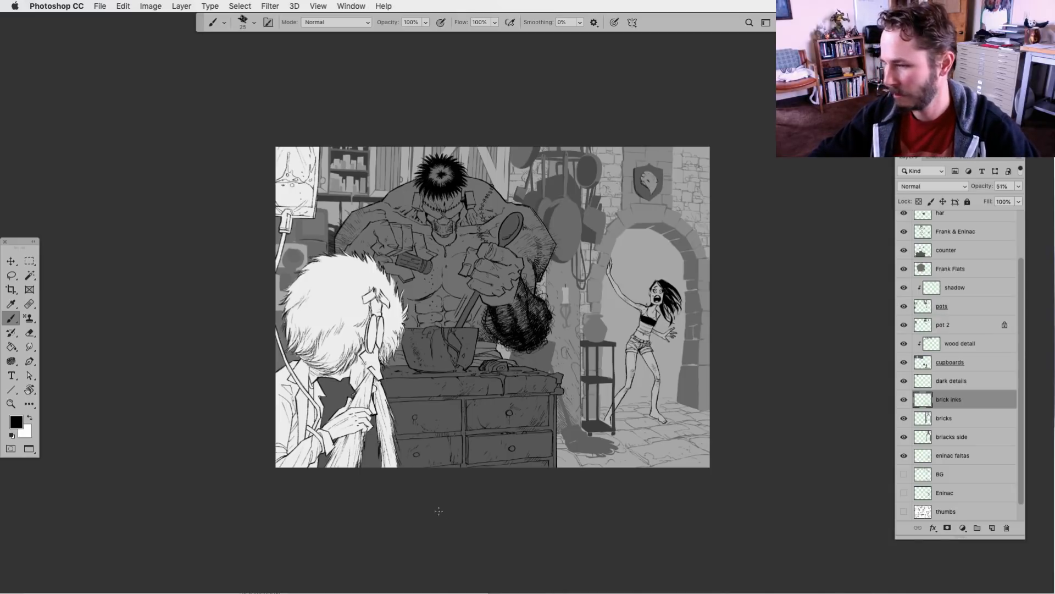
pyautogui.press('Tab')
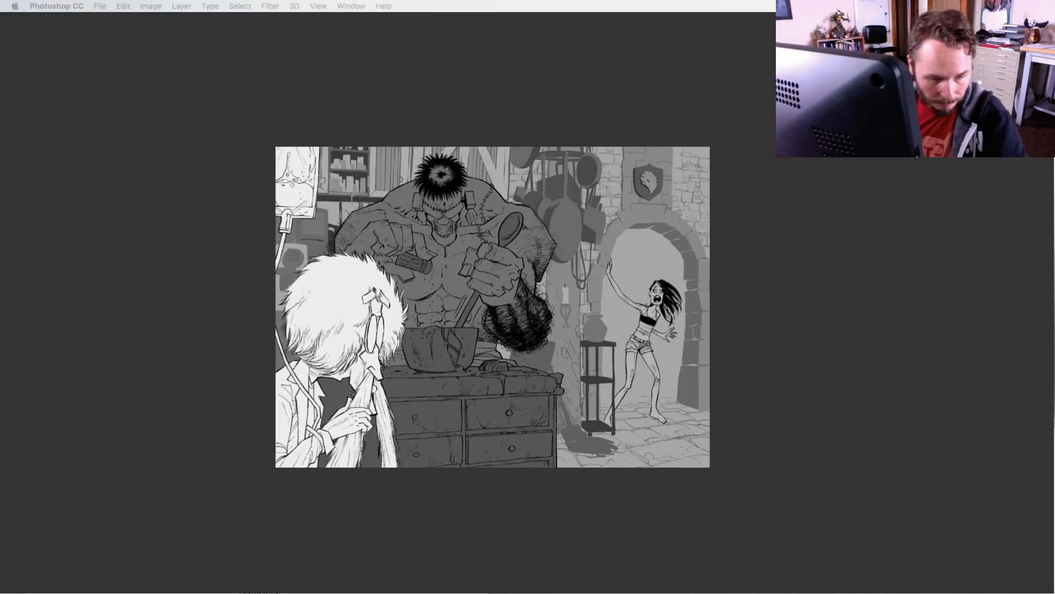
pyautogui.press('Tab')
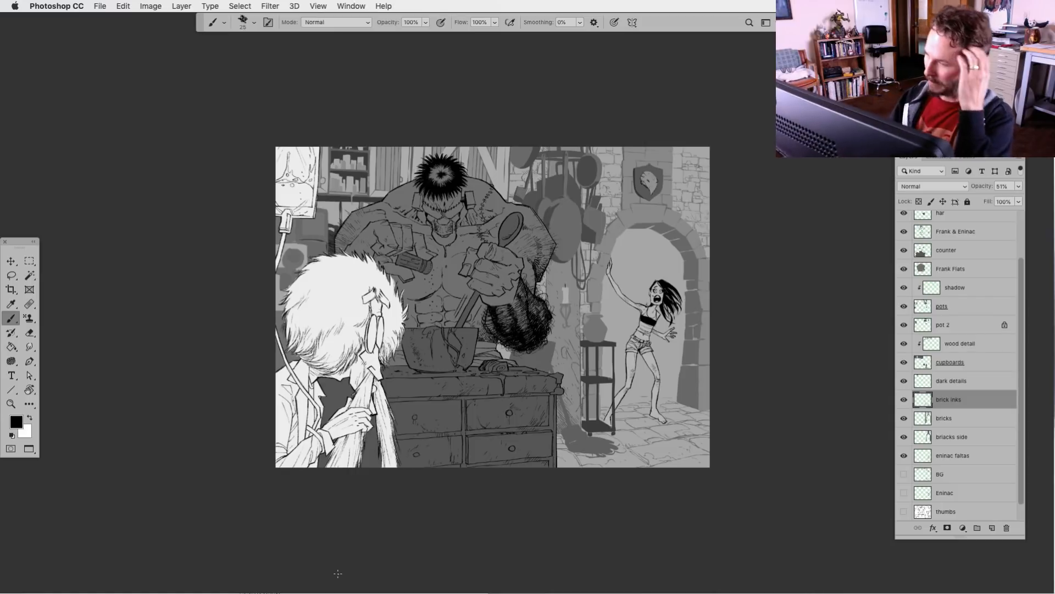
# Check what the counter layer covers by toggling its visibility, and add a new layer named light directly above it
pyautogui.press('super+equal')
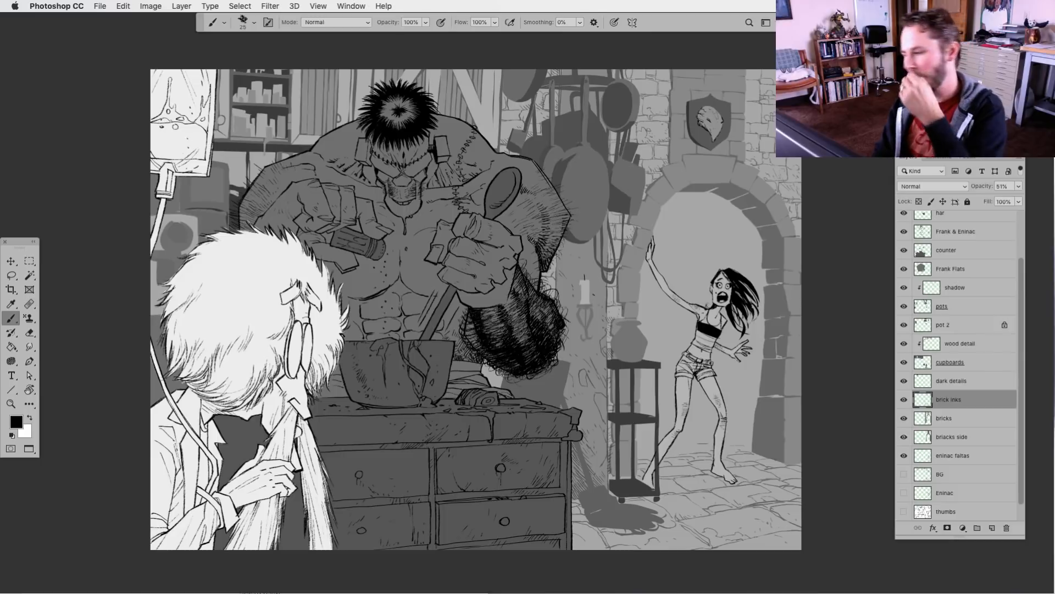
pyautogui.click(921, 251)
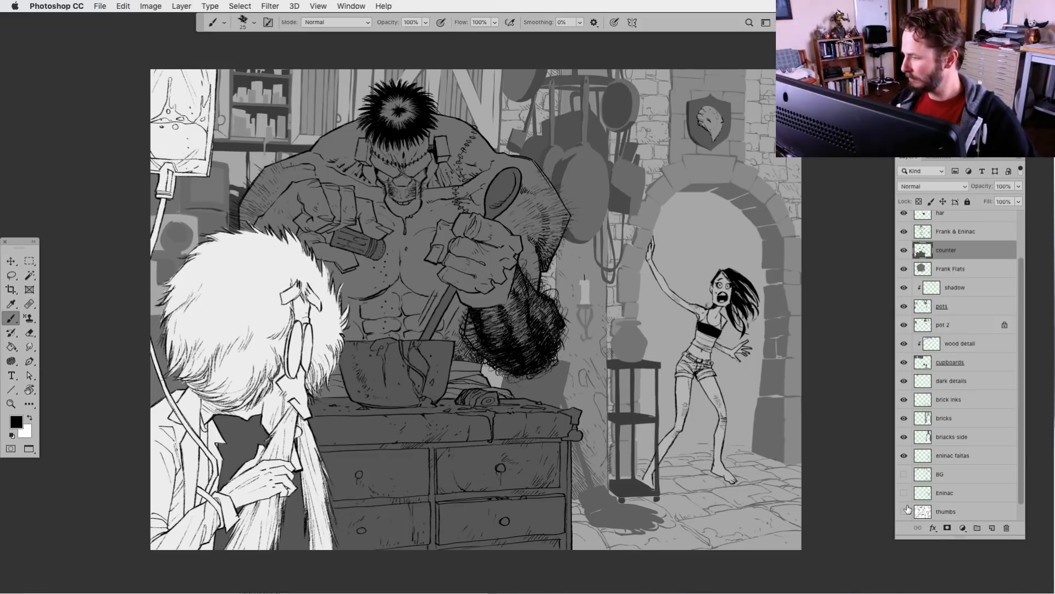
pyautogui.click(904, 251)
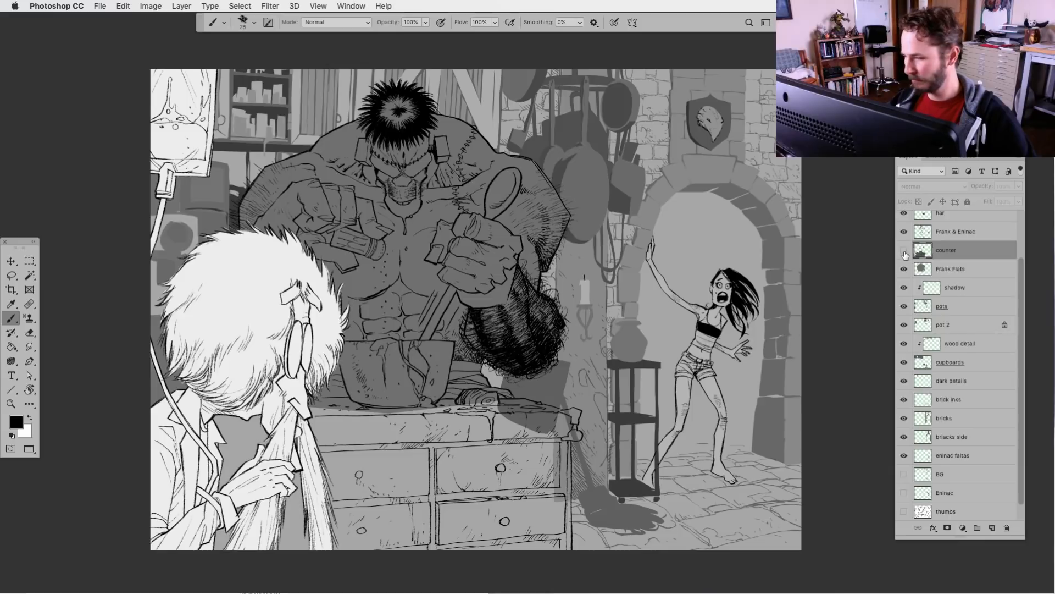
pyautogui.click(904, 252)
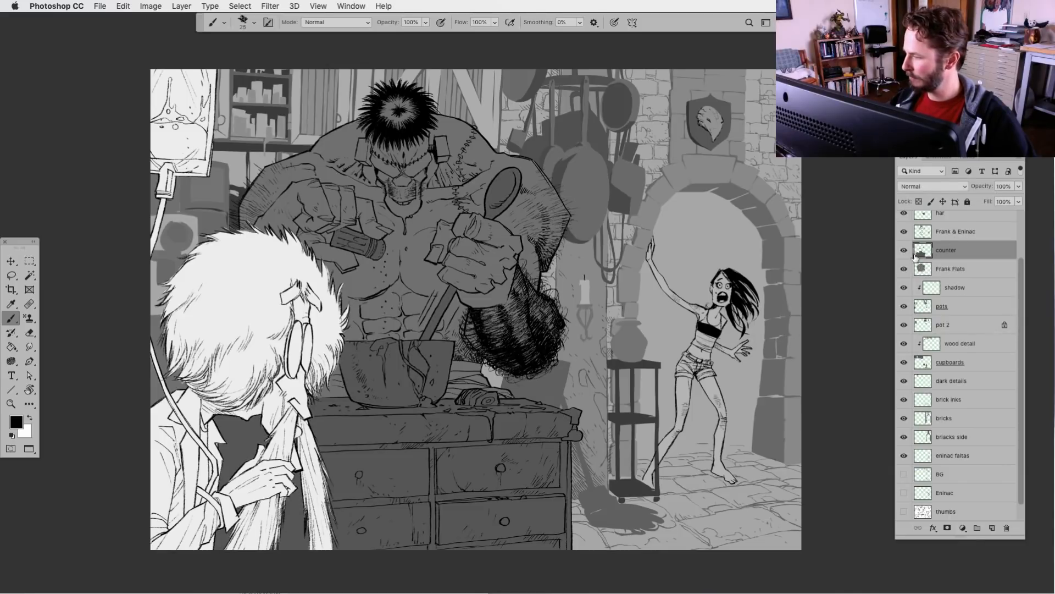
pyautogui.click(904, 251)
pyautogui.click(905, 252)
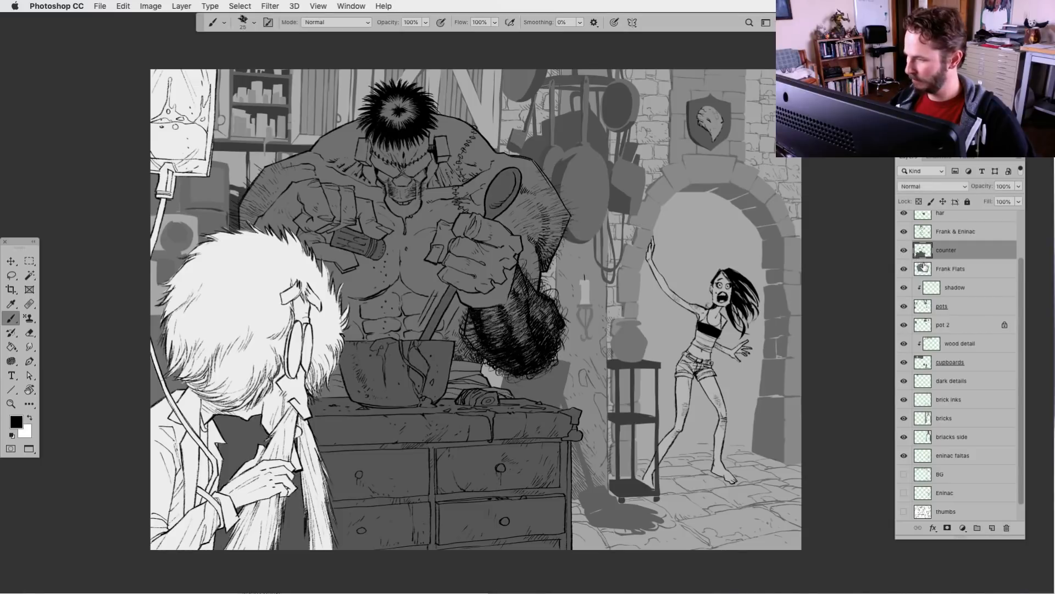
pyautogui.click(992, 527)
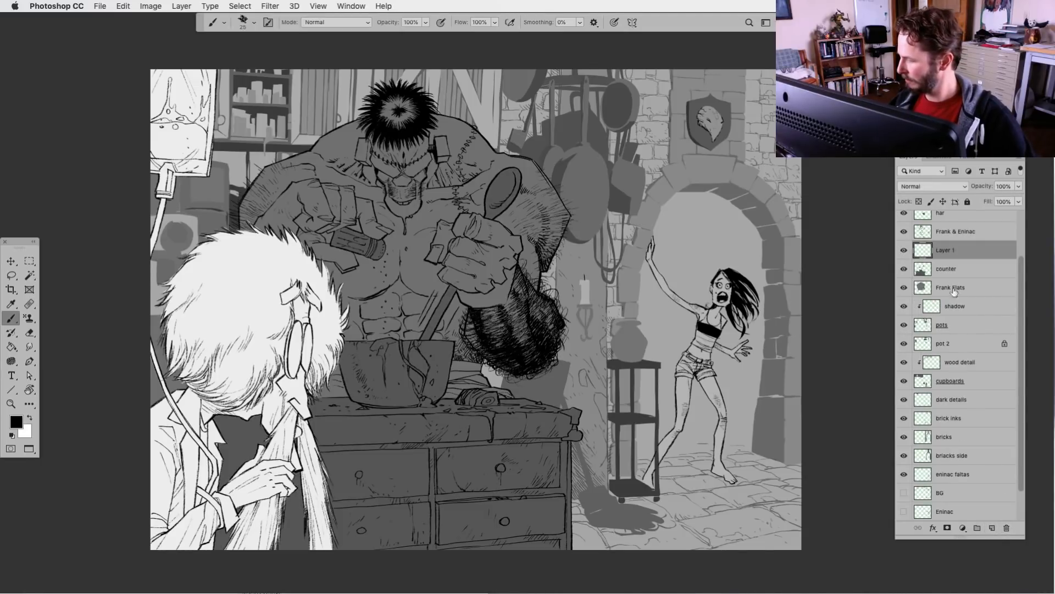
pyautogui.doubleClick(946, 250)
pyautogui.write('light')
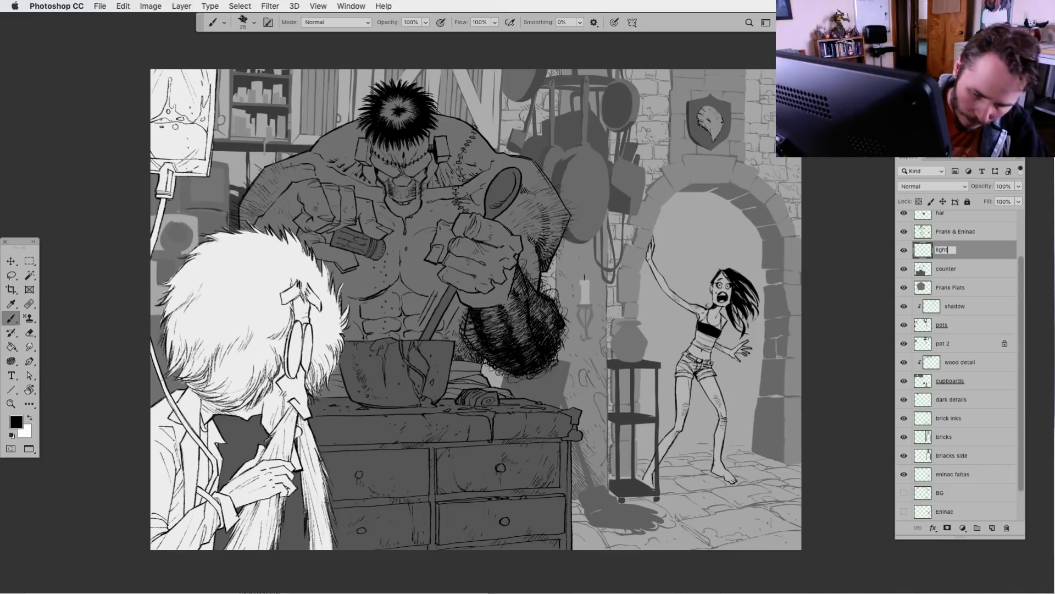
pyautogui.press('Return')
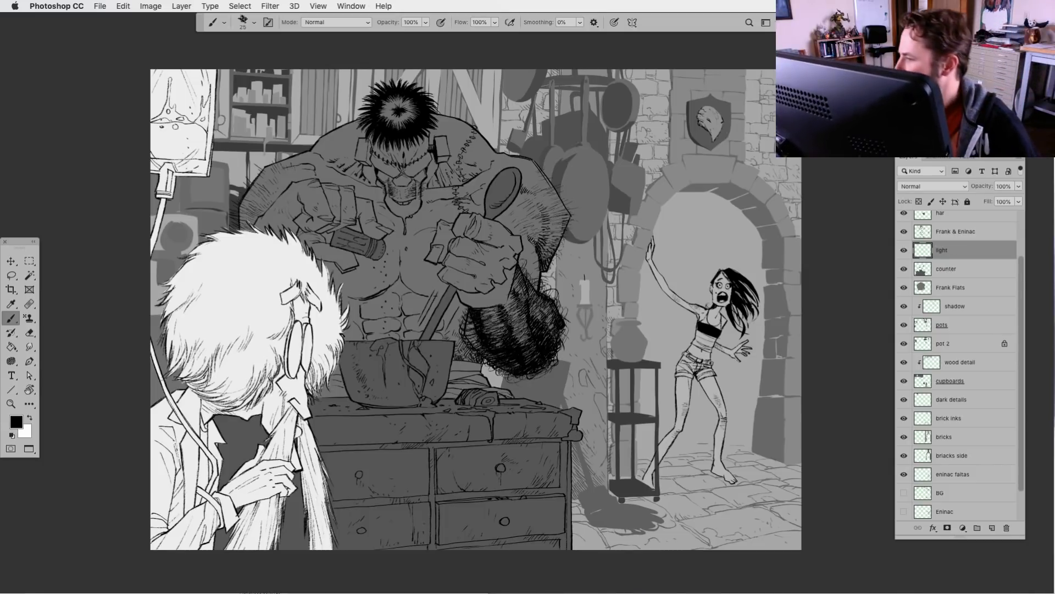
# Paint white highlights with the brush along the bowl's rim, the spoon's handle and the rim of the spoon's head
pyautogui.click(11, 276)
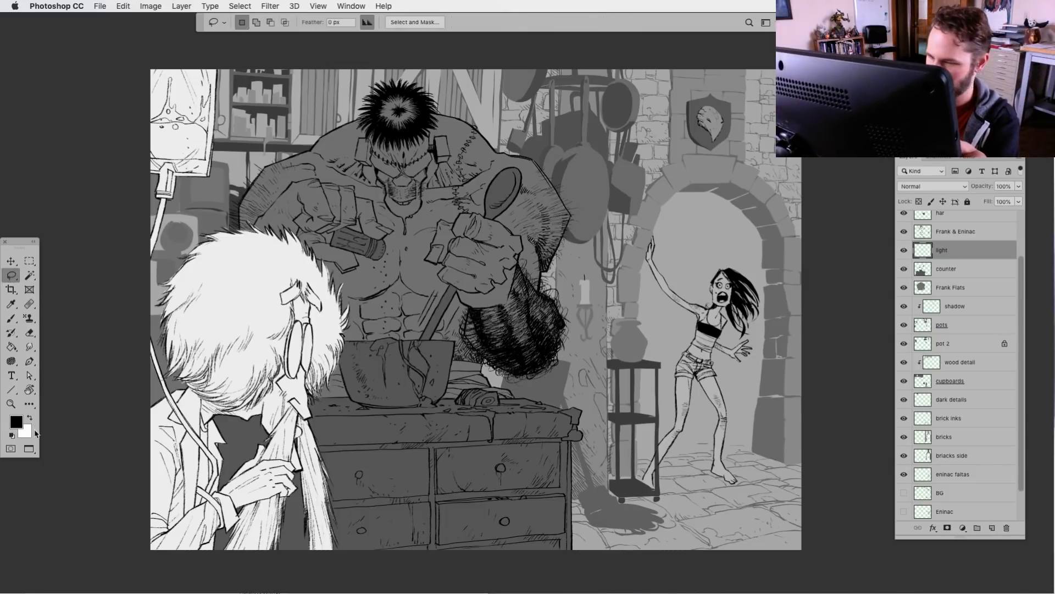
pyautogui.press('super+plus')
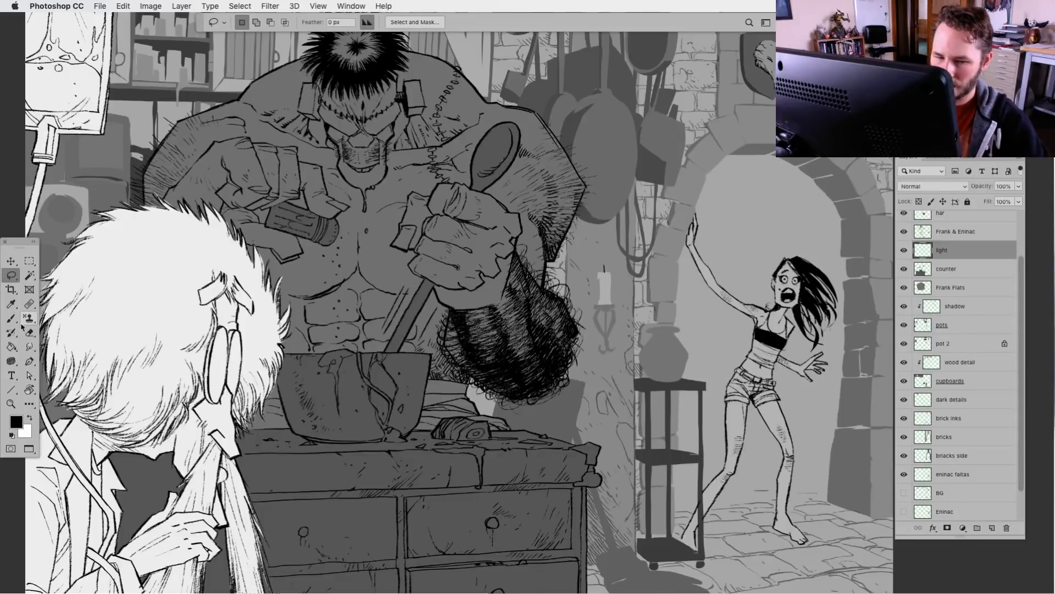
pyautogui.press('b')
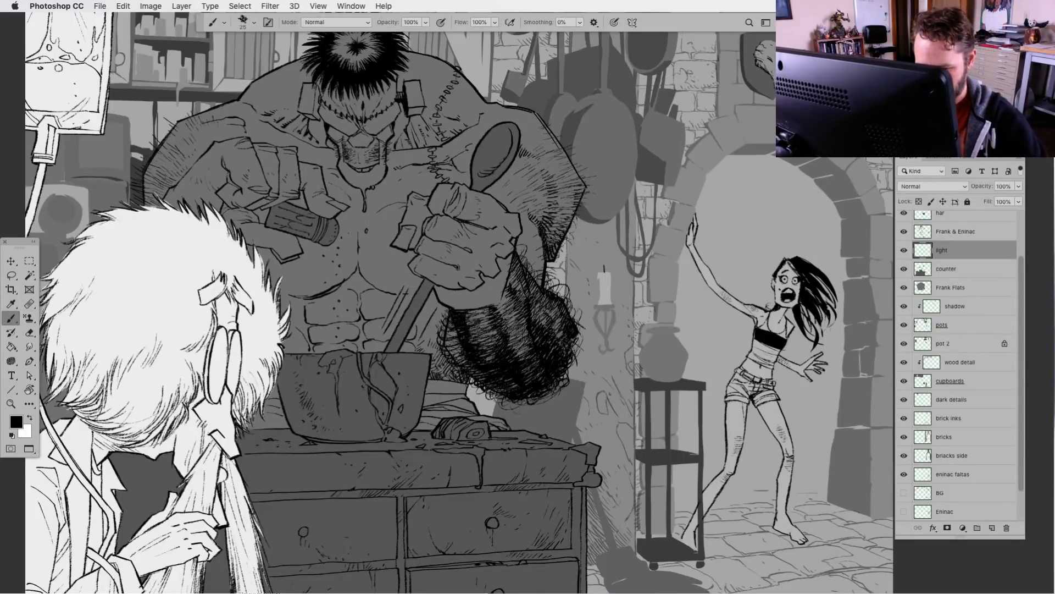
pyautogui.press('x')
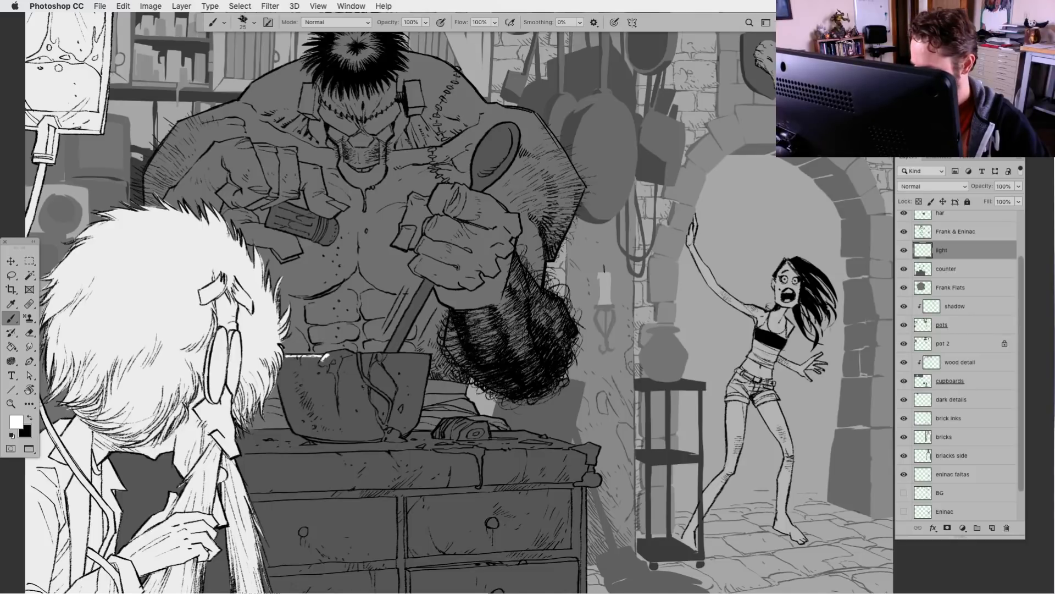
pyautogui.moveTo(340, 355); pyautogui.dragTo(351, 350)
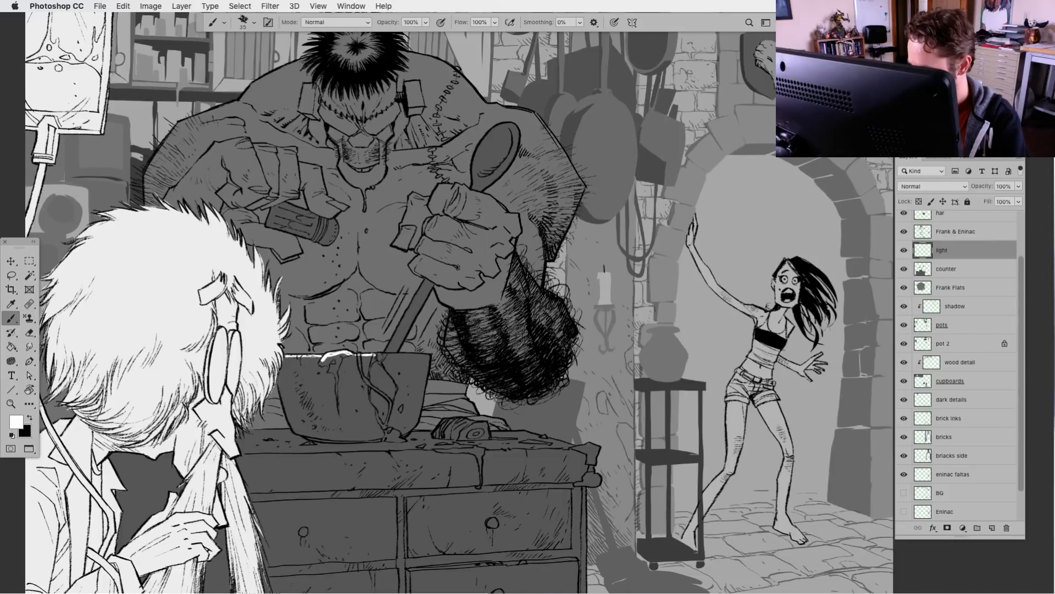
pyautogui.moveTo(372, 355); pyautogui.dragTo(431, 356)
pyautogui.moveTo(430, 278); pyautogui.dragTo(386, 350)
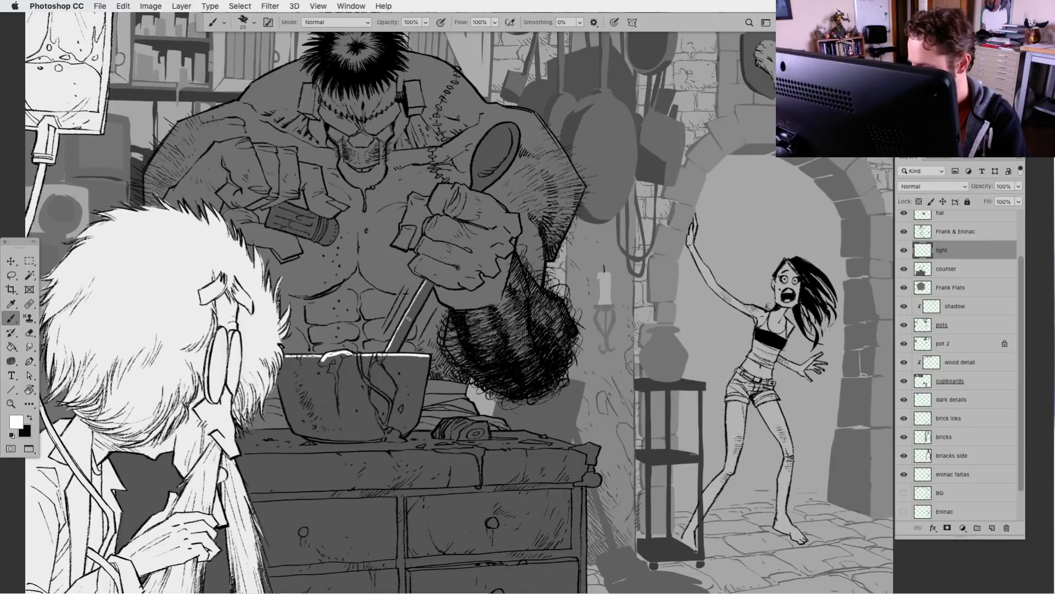
pyautogui.moveTo(479, 161)
pyautogui.mouseDown()
pyautogui.moveTo(480, 142)
pyautogui.moveTo(507, 124)
pyautogui.moveTo(519, 144)
pyautogui.mouseUp()
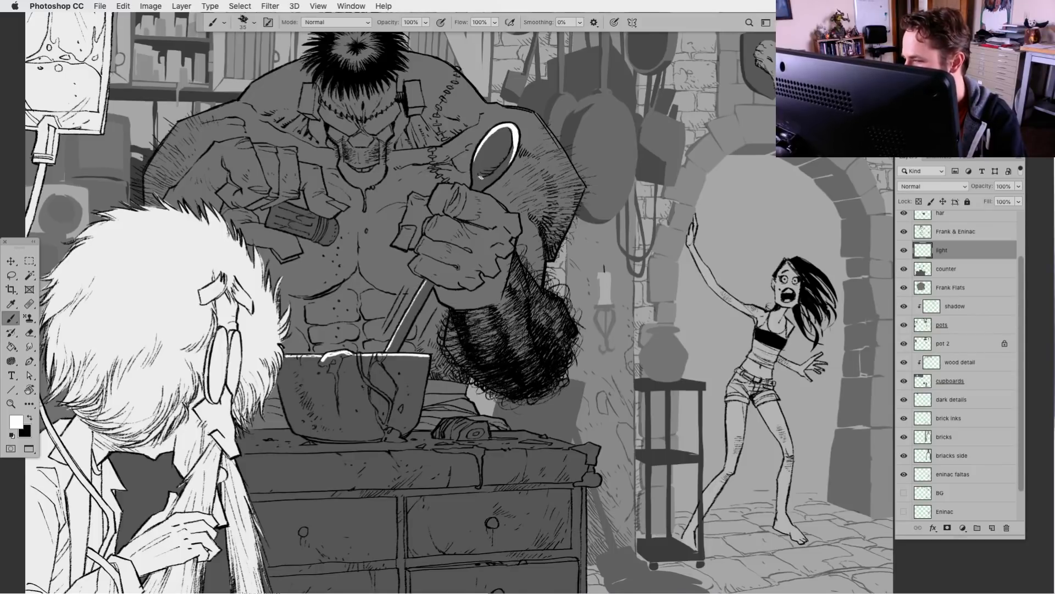
# Try a small white highlight inside the spoon's head and remove it
pyautogui.moveTo(483, 179); pyautogui.dragTo(496, 170)
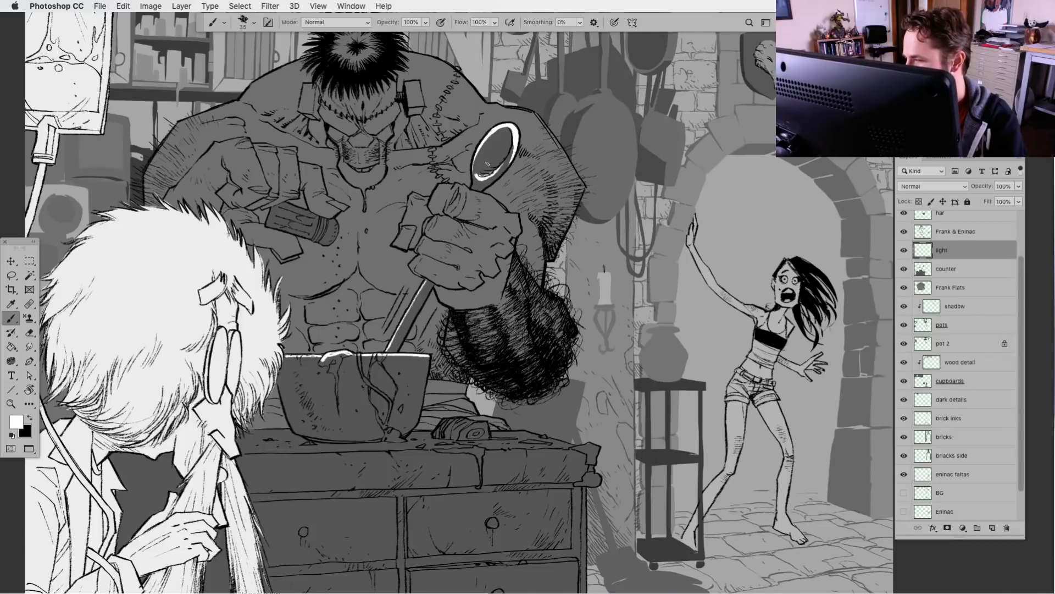
pyautogui.click(11, 275)
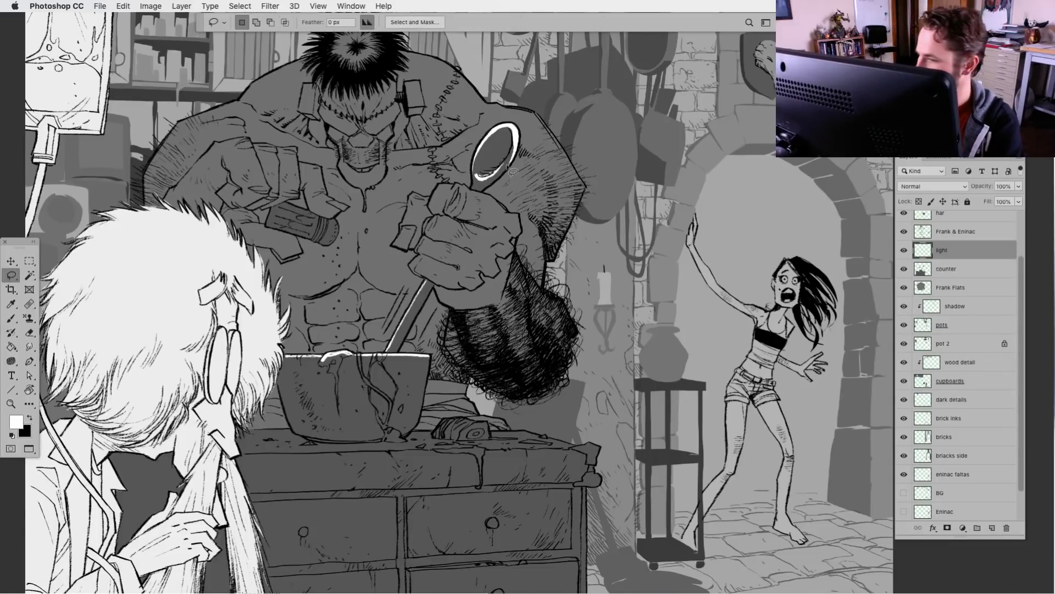
pyautogui.moveTo(489, 173)
pyautogui.mouseDown()
pyautogui.moveTo(476, 177)
pyautogui.moveTo(498, 168)
pyautogui.mouseUp()
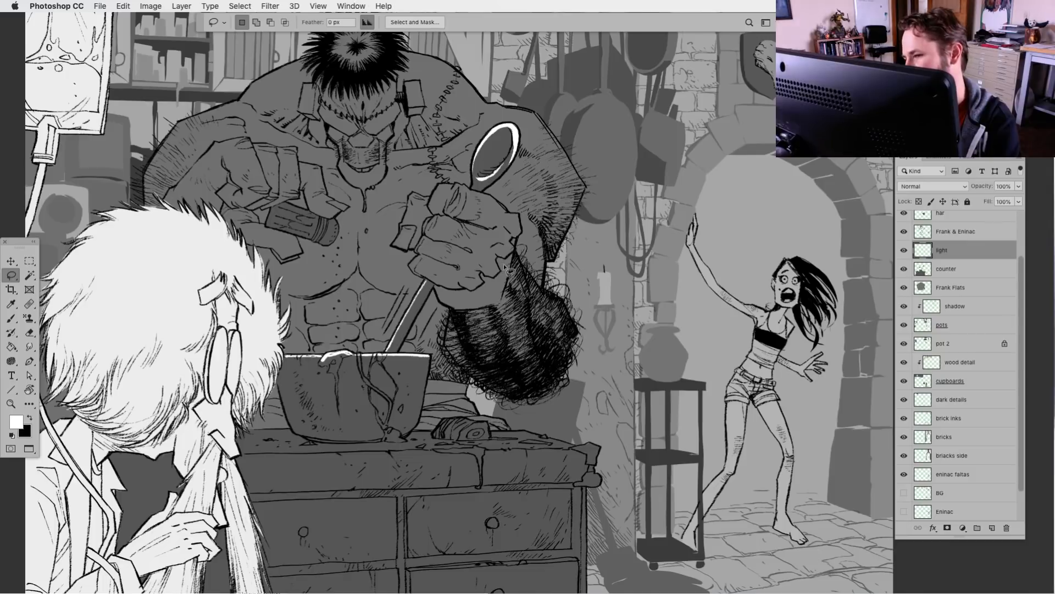
# Enlarge the brush to size 70 and paint white light on the countertop around the bowl's base and on the drip at its rim
pyautogui.click(13, 320)
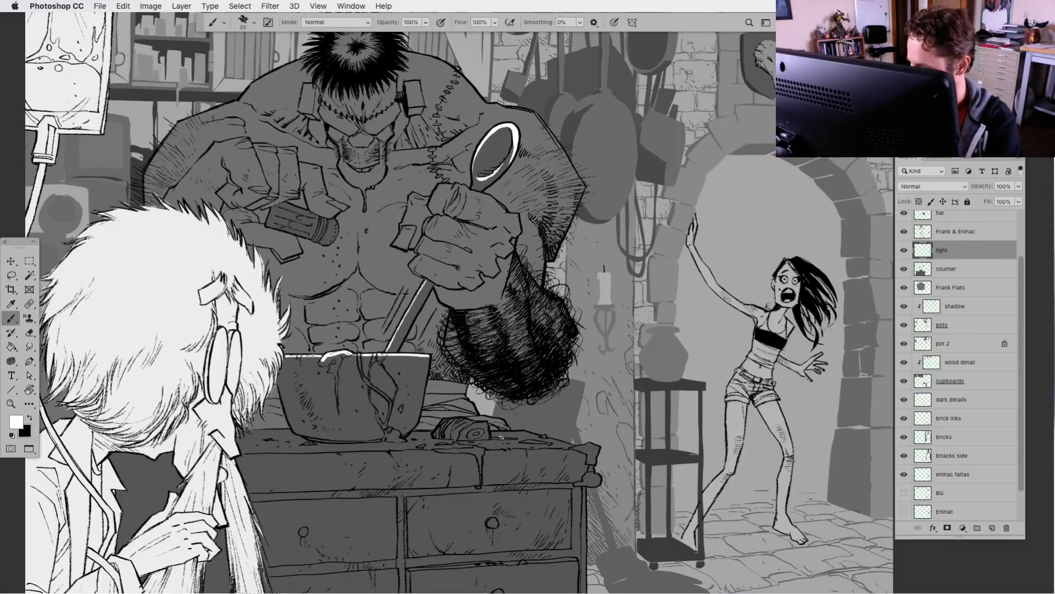
pyautogui.moveTo(434, 504); pyautogui.dragTo(602, 442)
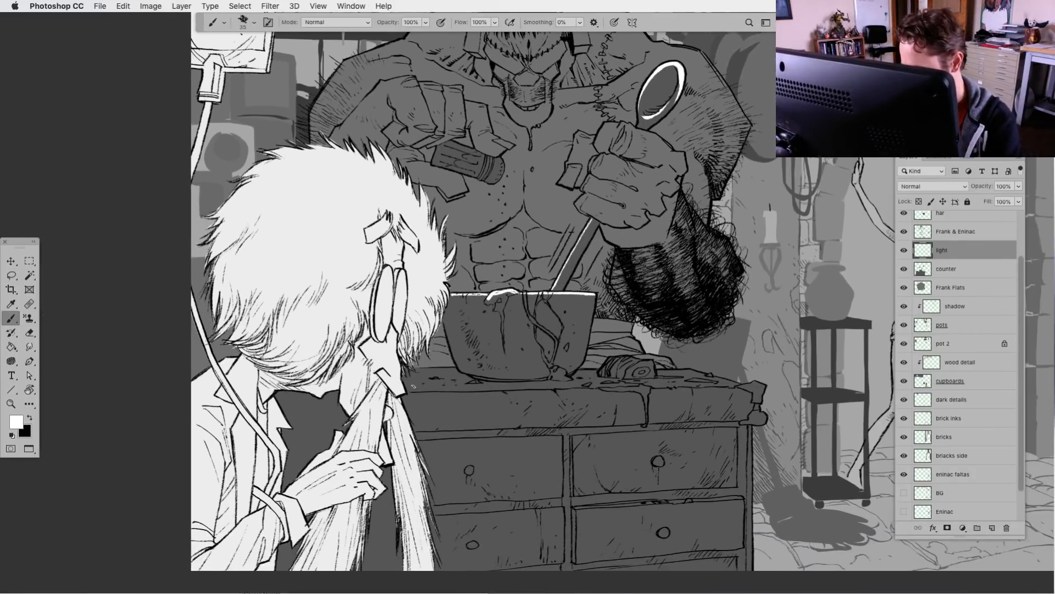
pyautogui.press(']')
pyautogui.press(']')
pyautogui.press(']')
pyautogui.press(']')
pyautogui.press(']')
pyautogui.moveTo(408, 389)
pyautogui.mouseDown()
pyautogui.moveTo(440, 380)
pyautogui.moveTo(407, 376)
pyautogui.moveTo(448, 372)
pyautogui.moveTo(404, 371)
pyautogui.moveTo(514, 387)
pyautogui.moveTo(553, 385)
pyautogui.moveTo(564, 374)
pyautogui.mouseUp()
pyautogui.moveTo(525, 293)
pyautogui.mouseDown()
pyautogui.moveTo(570, 346)
pyautogui.moveTo(502, 295)
pyautogui.mouseUp()
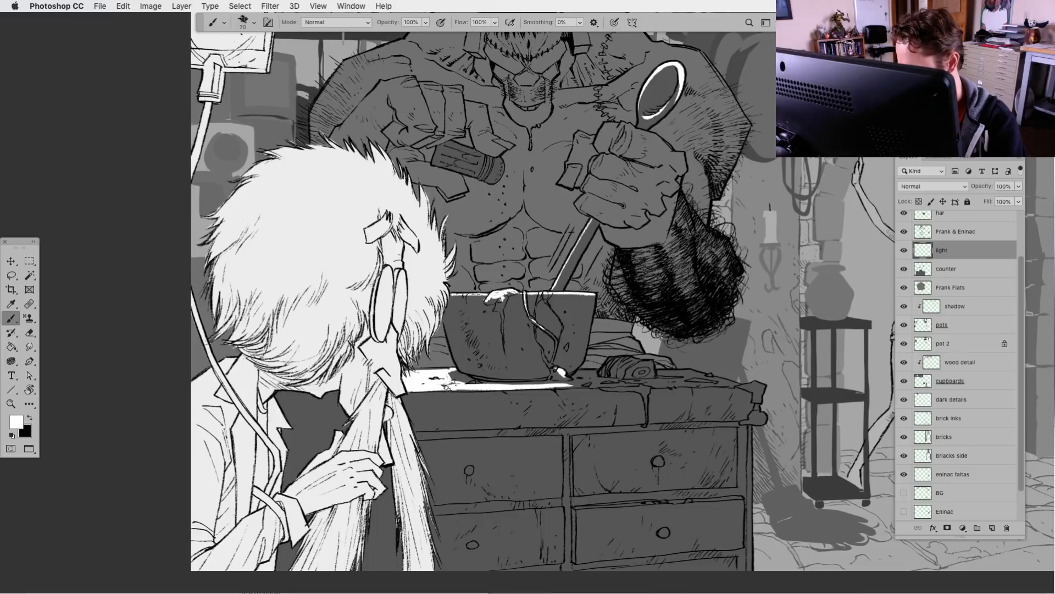
# Extend the white light across the rest of the countertop, past the items beside the bowl, to the counter's corner and knob
pyautogui.moveTo(446, 387); pyautogui.dragTo(470, 388)
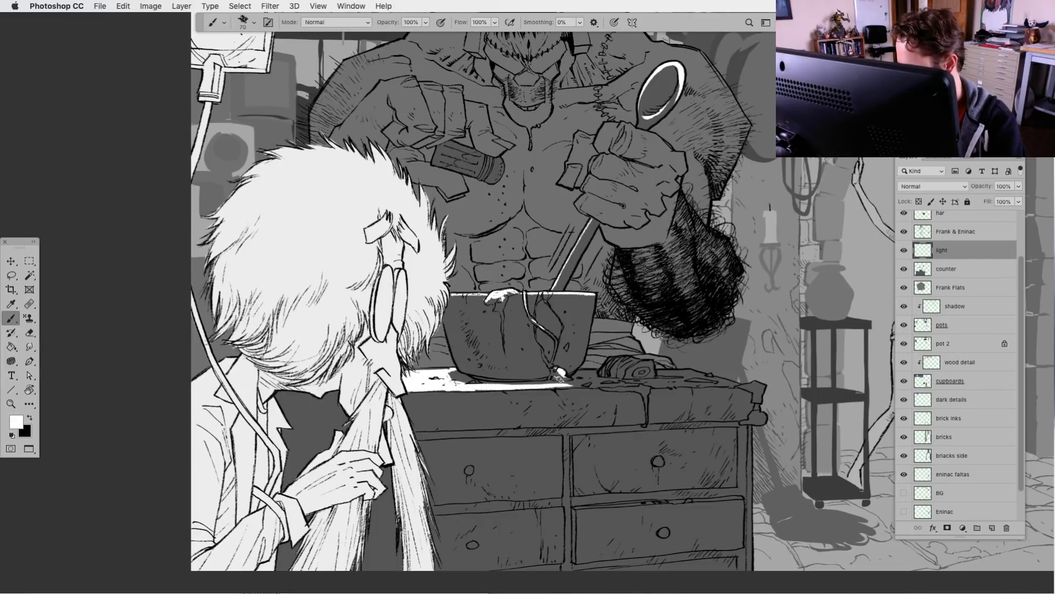
pyautogui.moveTo(560, 378)
pyautogui.mouseDown()
pyautogui.moveTo(596, 372)
pyautogui.moveTo(605, 381)
pyautogui.moveTo(618, 363)
pyautogui.moveTo(649, 362)
pyautogui.moveTo(605, 357)
pyautogui.moveTo(593, 385)
pyautogui.moveTo(696, 385)
pyautogui.moveTo(503, 388)
pyautogui.mouseUp()
pyautogui.moveTo(605, 388)
pyautogui.mouseDown()
pyautogui.moveTo(648, 388)
pyautogui.moveTo(647, 407)
pyautogui.moveTo(672, 375)
pyautogui.moveTo(742, 384)
pyautogui.moveTo(658, 381)
pyautogui.mouseUp()
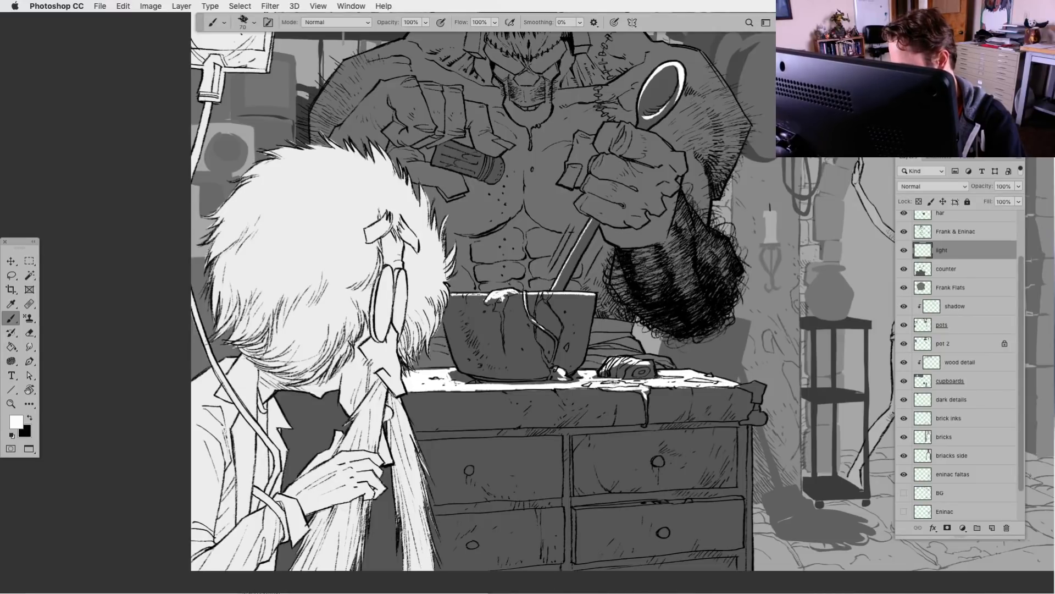
pyautogui.moveTo(741, 386)
pyautogui.mouseDown()
pyautogui.moveTo(763, 385)
pyautogui.moveTo(754, 389)
pyautogui.moveTo(763, 416)
pyautogui.mouseUp()
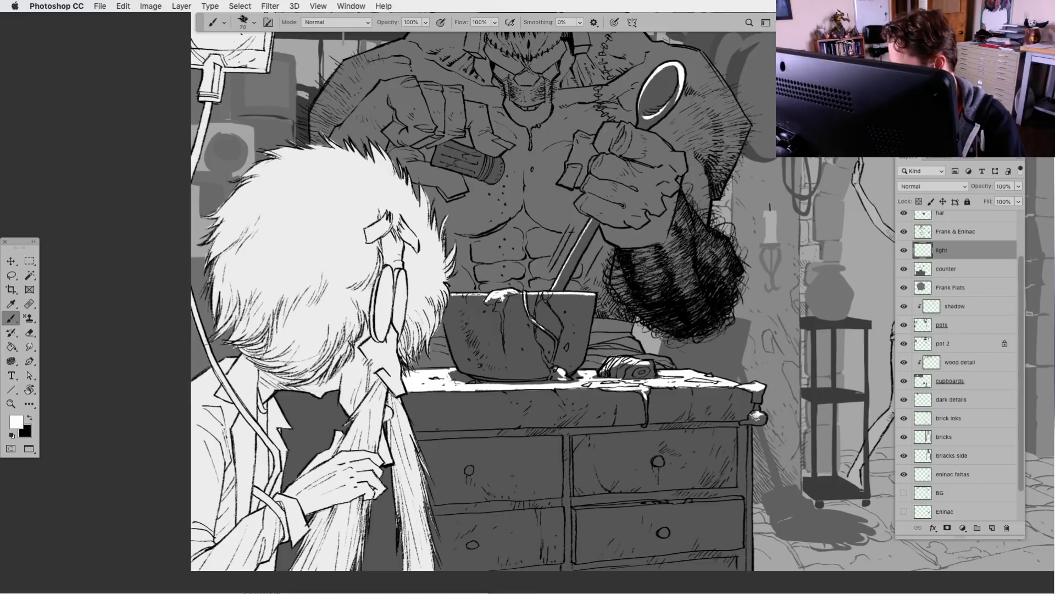
# Paint white highlights on the drawer knobs and along the upper edge of the lower drawer beside the broom
pyautogui.moveTo(655, 459); pyautogui.dragTo(661, 460)
pyautogui.moveTo(660, 531); pyautogui.dragTo(667, 532)
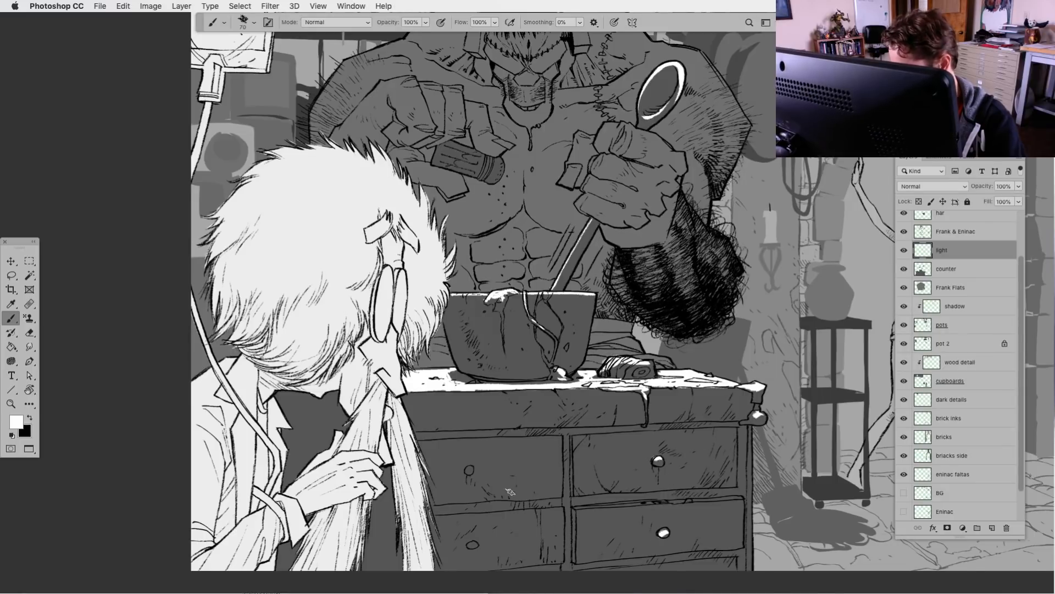
pyautogui.moveTo(465, 471); pyautogui.dragTo(472, 469)
pyautogui.moveTo(575, 508); pyautogui.dragTo(742, 496)
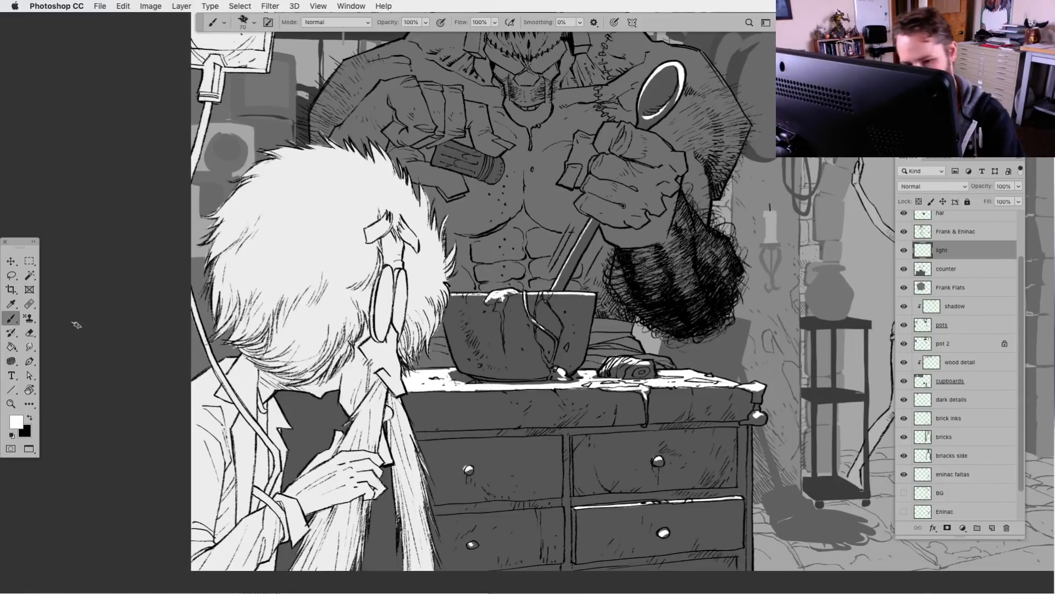
# Lower the light layer's opacity to 60%
pyautogui.press('l')
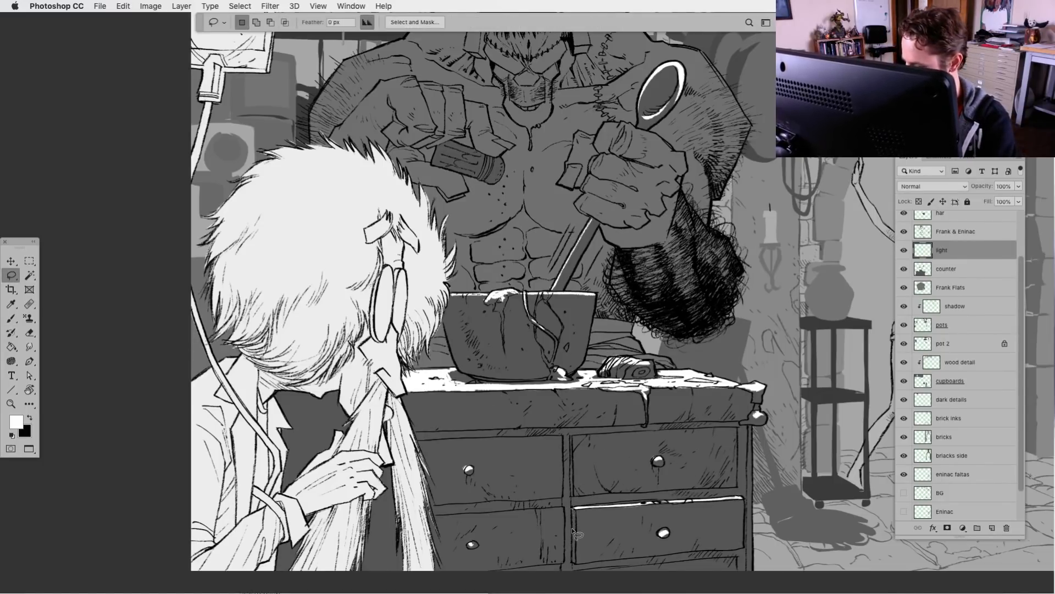
pyautogui.press('f')
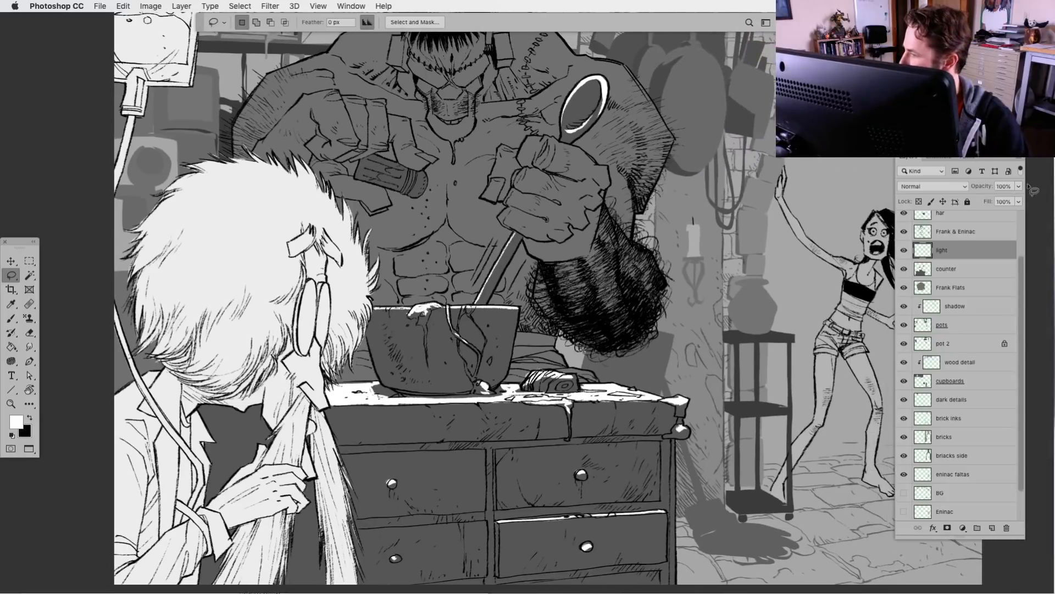
pyautogui.click(1019, 186)
pyautogui.moveTo(1020, 199); pyautogui.dragTo(1000, 202)
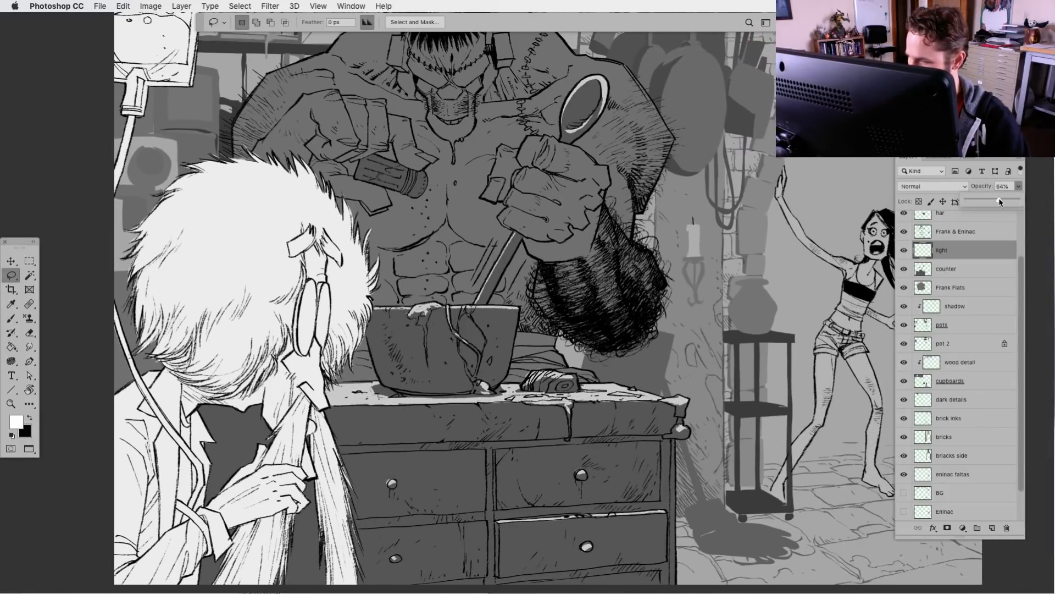
# Paint white light on the side of the cylinder held in the monster's fist and tidy its edge with a lasso selection
pyautogui.click(11, 318)
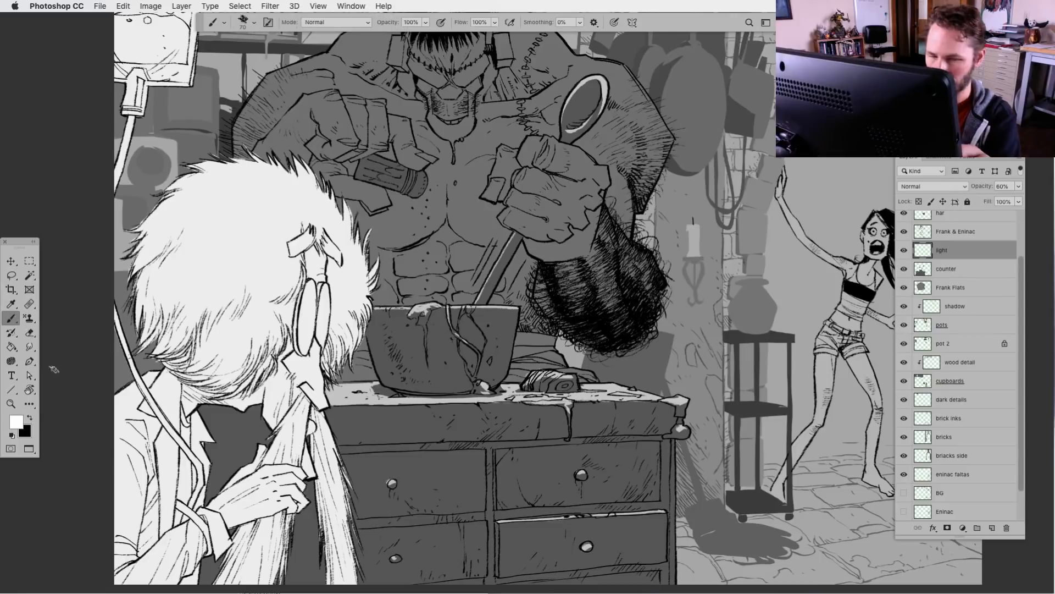
pyautogui.press('super+minus')
pyautogui.moveTo(524, 483); pyautogui.dragTo(461, 494)
pyautogui.moveTo(462, 410); pyautogui.dragTo(475, 458)
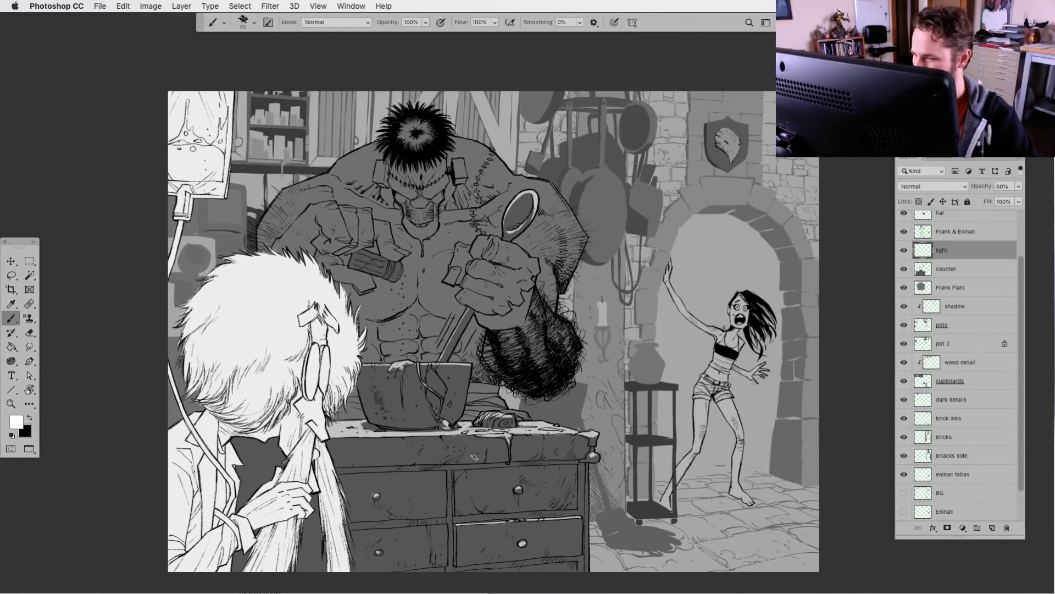
pyautogui.moveTo(359, 257); pyautogui.dragTo(392, 266)
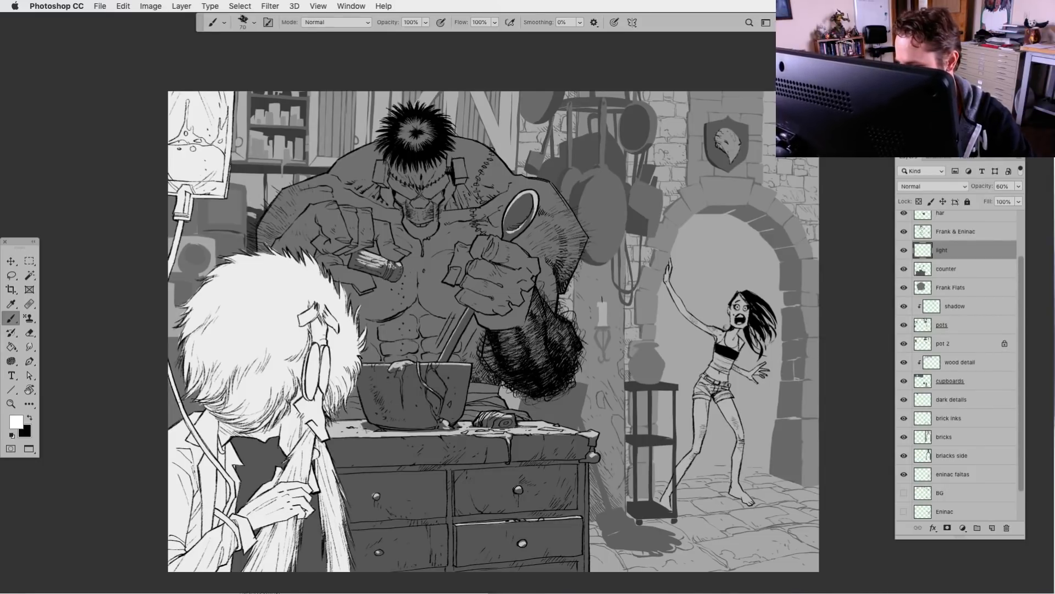
pyautogui.moveTo(353, 263); pyautogui.dragTo(368, 268)
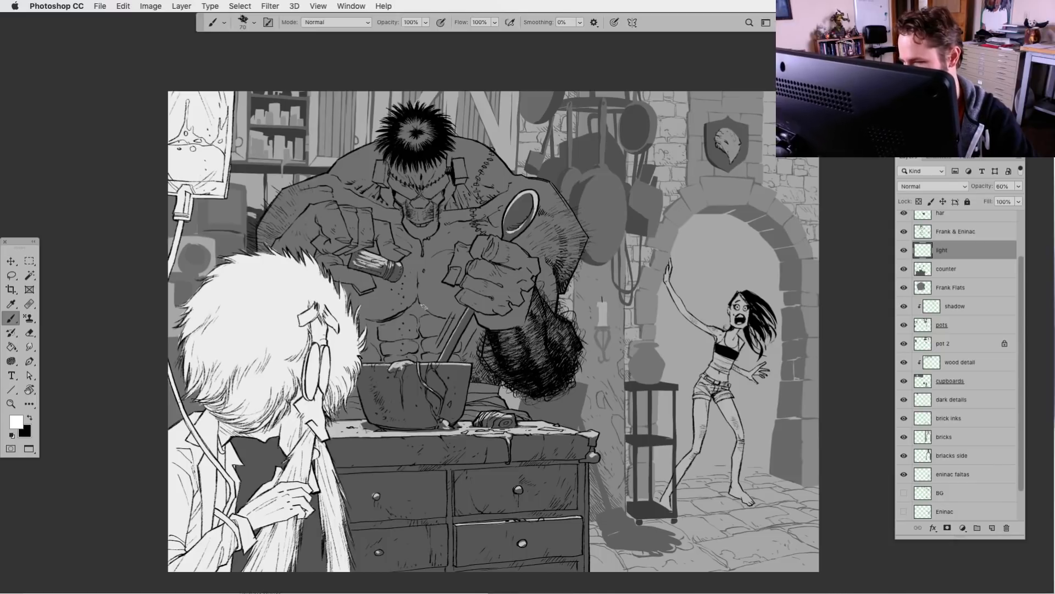
pyautogui.moveTo(525, 526); pyautogui.dragTo(515, 528)
pyautogui.press('l')
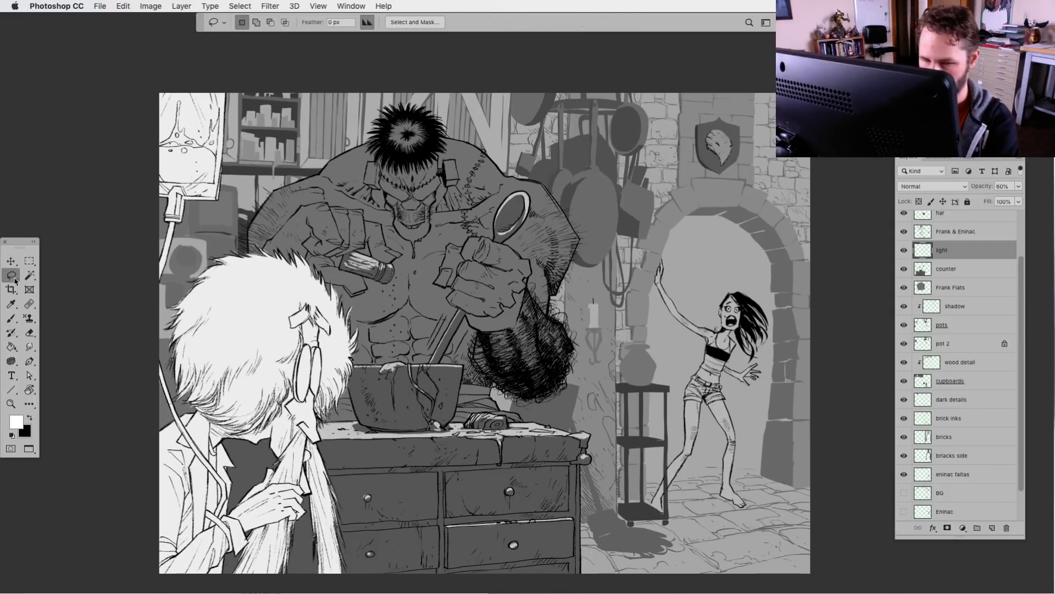
pyautogui.press('super+z')
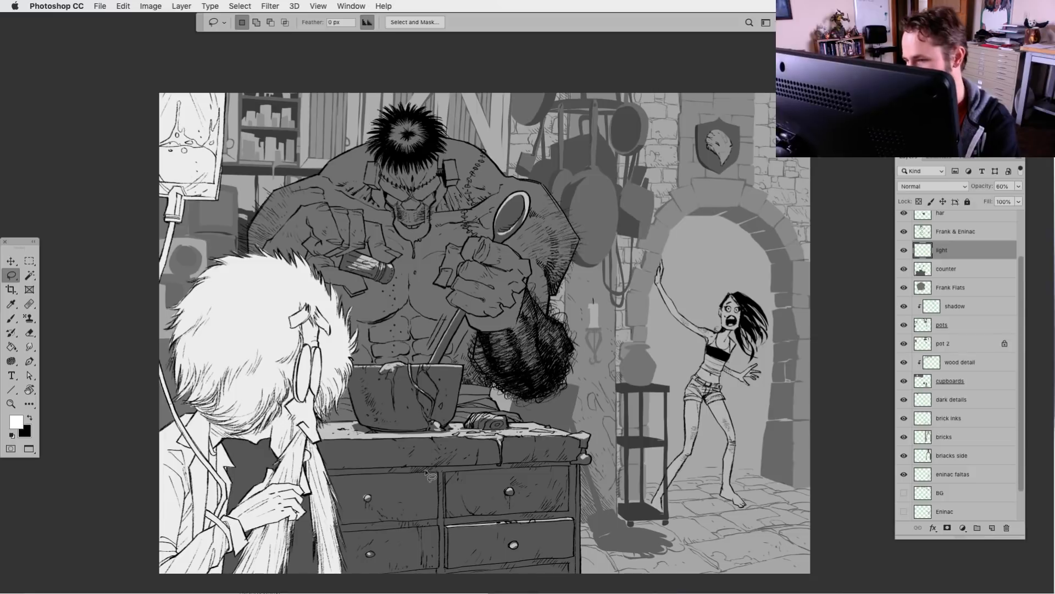
pyautogui.moveTo(375, 260); pyautogui.dragTo(391, 262)
pyautogui.press('super+d')
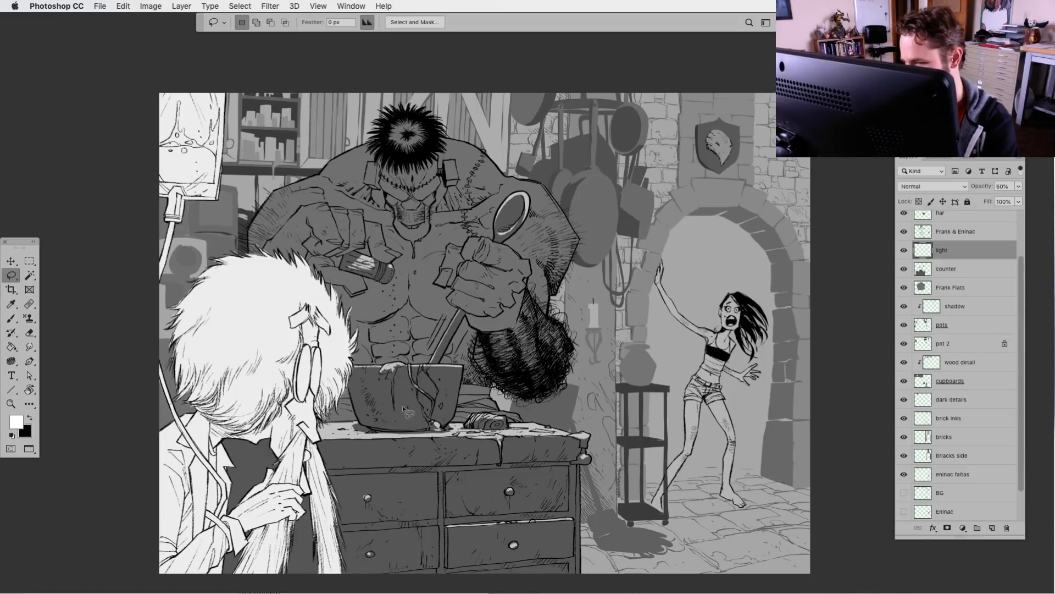
pyautogui.moveTo(378, 470); pyautogui.dragTo(373, 503)
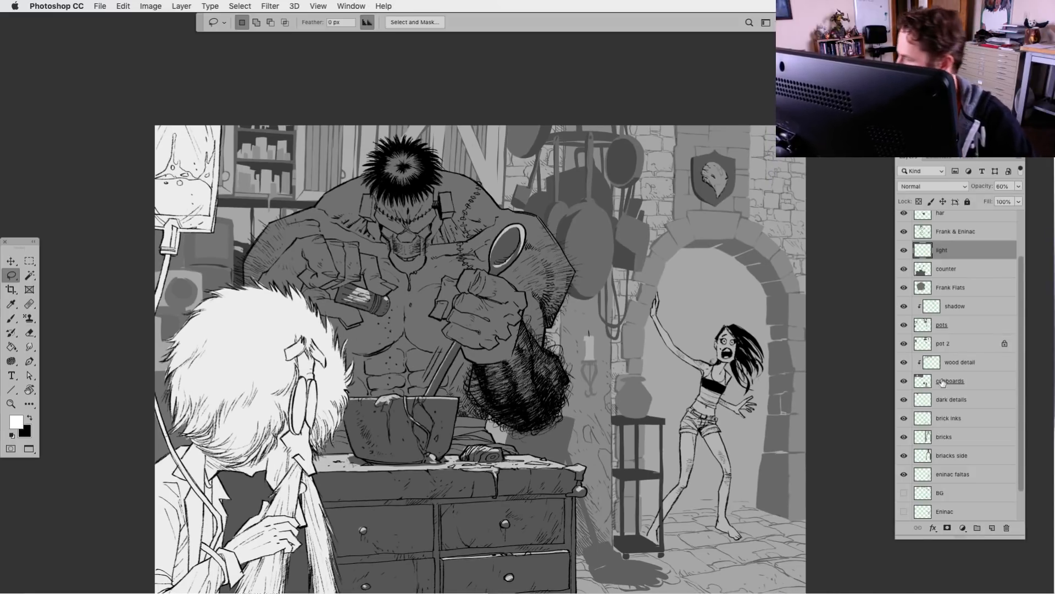
# Clip the light layer to the counter layer and add a clipped layer named "light" above Frank Flats
pyautogui.keyDown('alt'); pyautogui.click(934, 259); pyautogui.keyUp('alt')
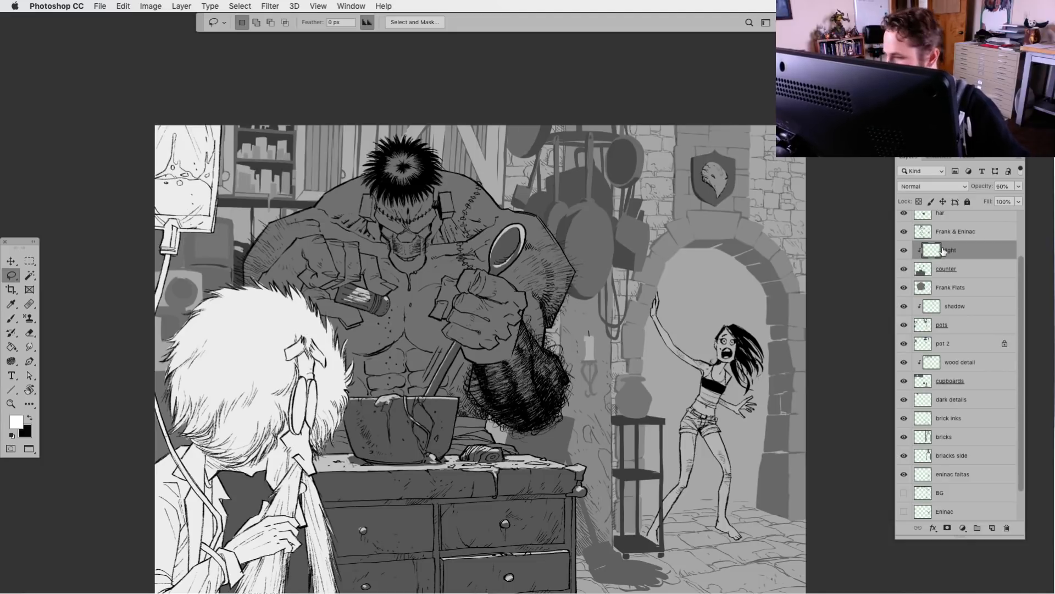
pyautogui.click(927, 290)
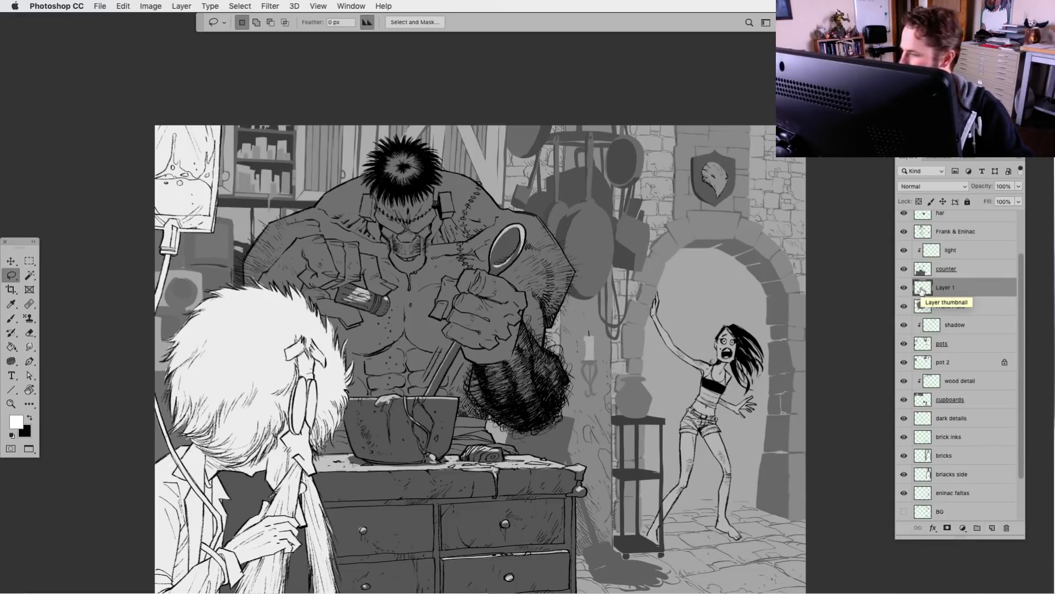
pyautogui.press('alt+super+g')
pyautogui.doubleClick(954, 288)
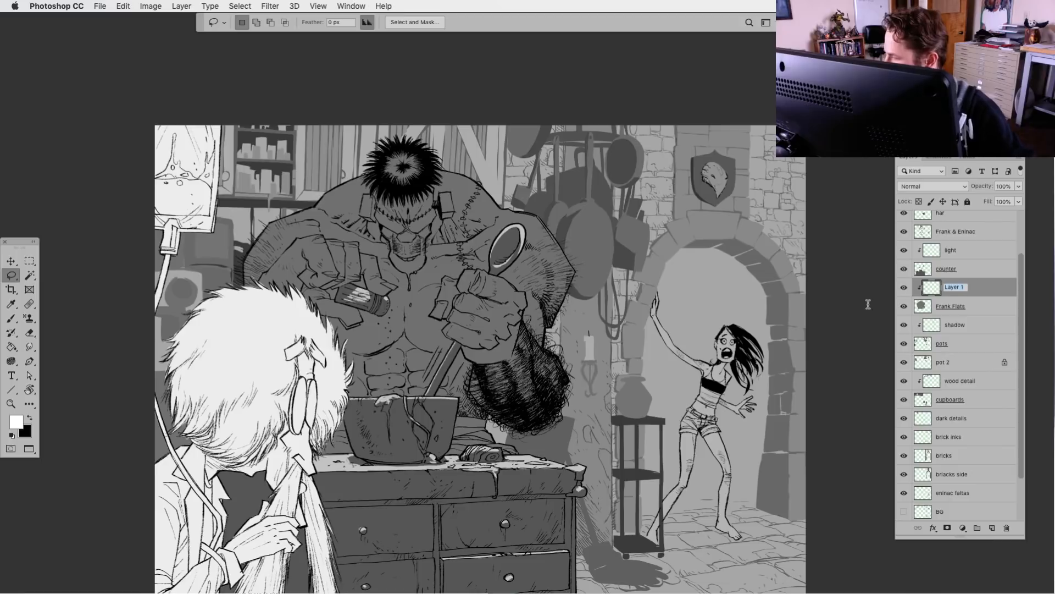
pyautogui.write('light')
pyautogui.press('Return')
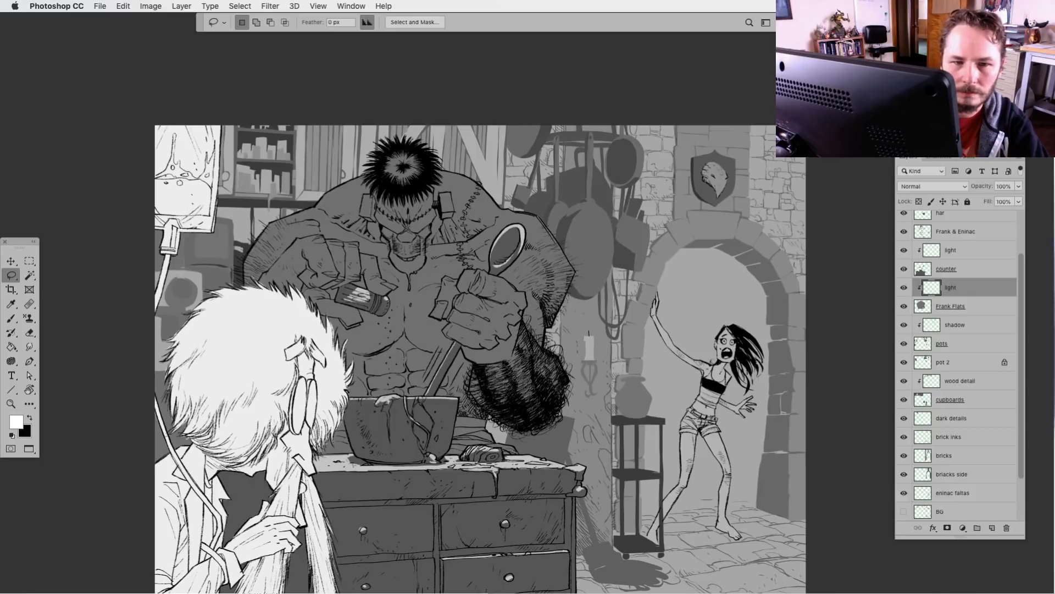
# Fill lasso-drawn white light shapes on the monster's shoulder beside the head and along the upper arm above the fist holding the cylinder
pyautogui.press('Tab')
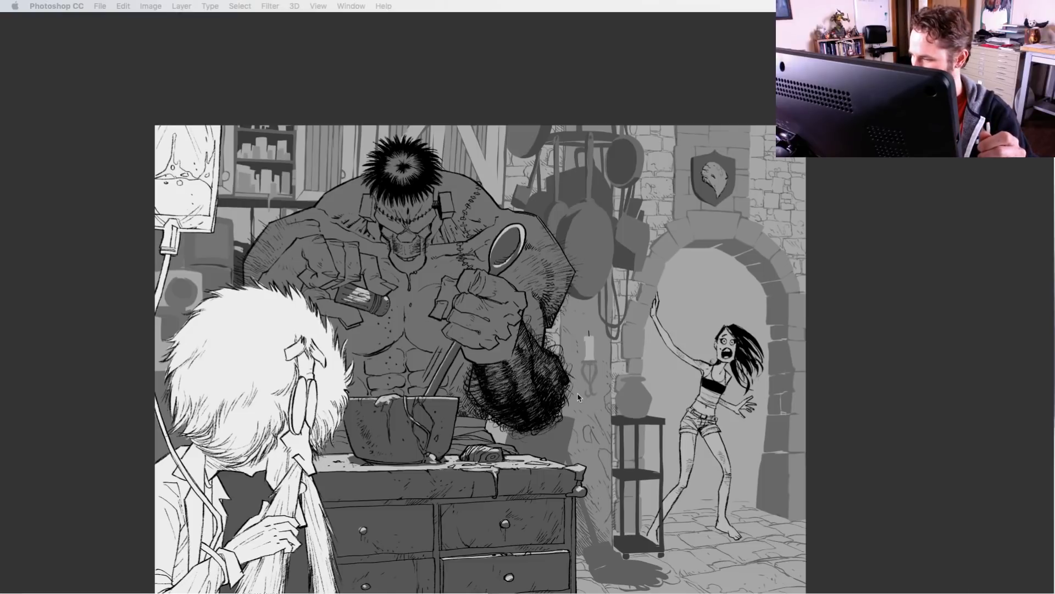
pyautogui.press('Tab')
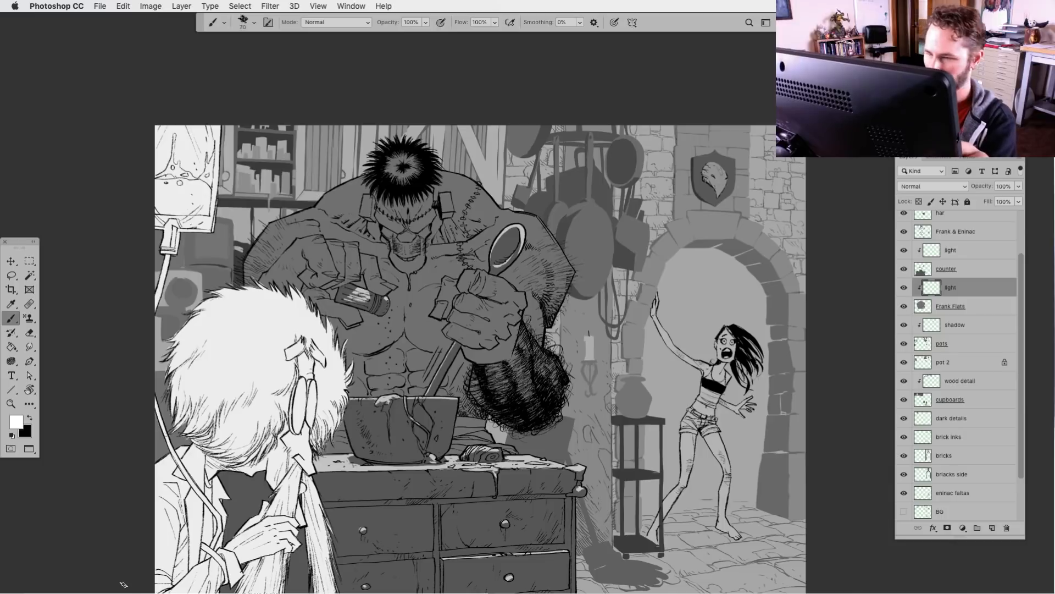
pyautogui.press('super+plus')
pyautogui.moveTo(270, 405); pyautogui.dragTo(384, 482)
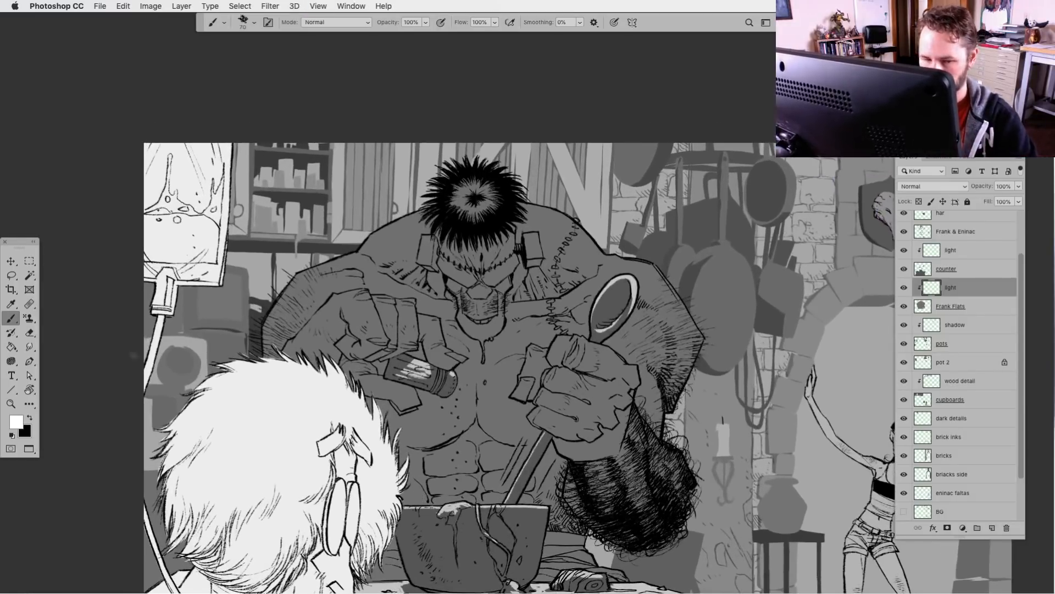
pyautogui.press('l')
pyautogui.moveTo(354, 252)
pyautogui.mouseDown()
pyautogui.moveTo(420, 249)
pyautogui.moveTo(419, 270)
pyautogui.moveTo(432, 271)
pyautogui.moveTo(450, 208)
pyautogui.mouseUp()
pyautogui.hotkey('alt', 'BackSpace')
pyautogui.press('super+d')
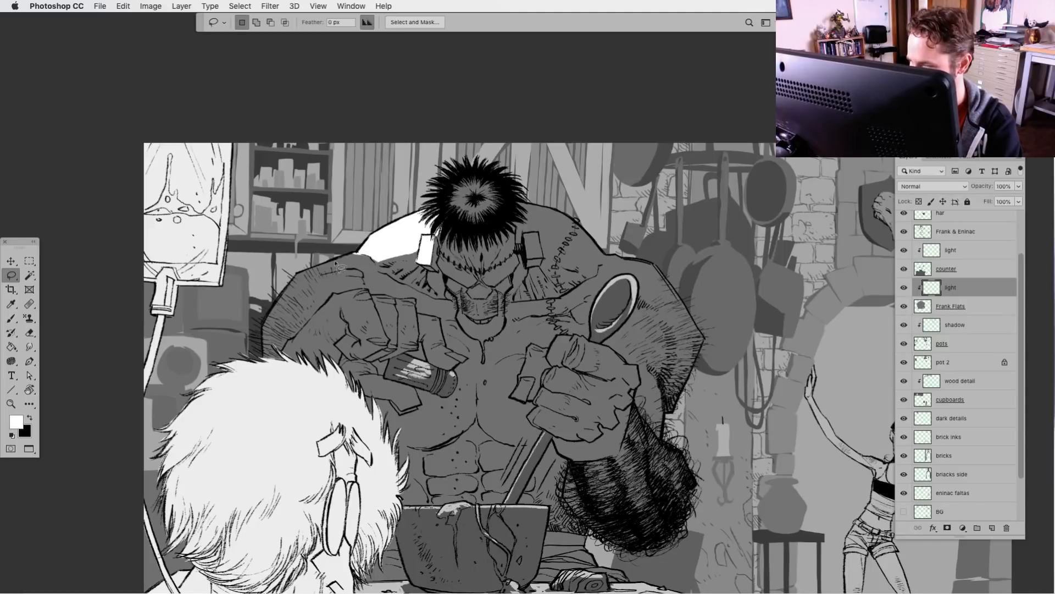
pyautogui.moveTo(289, 282)
pyautogui.mouseDown()
pyautogui.moveTo(263, 340)
pyautogui.moveTo(292, 304)
pyautogui.moveTo(322, 285)
pyautogui.moveTo(296, 316)
pyautogui.moveTo(368, 287)
pyautogui.moveTo(359, 279)
pyautogui.moveTo(371, 268)
pyautogui.moveTo(397, 297)
pyautogui.moveTo(443, 312)
pyautogui.mouseUp()
pyautogui.hotkey('alt', 'BackSpace')
# Fill white light on the forearm, knuckles and fingers of the monster's hand holding the cylinder
pyautogui.hotkey('alt', 'BackSpace')
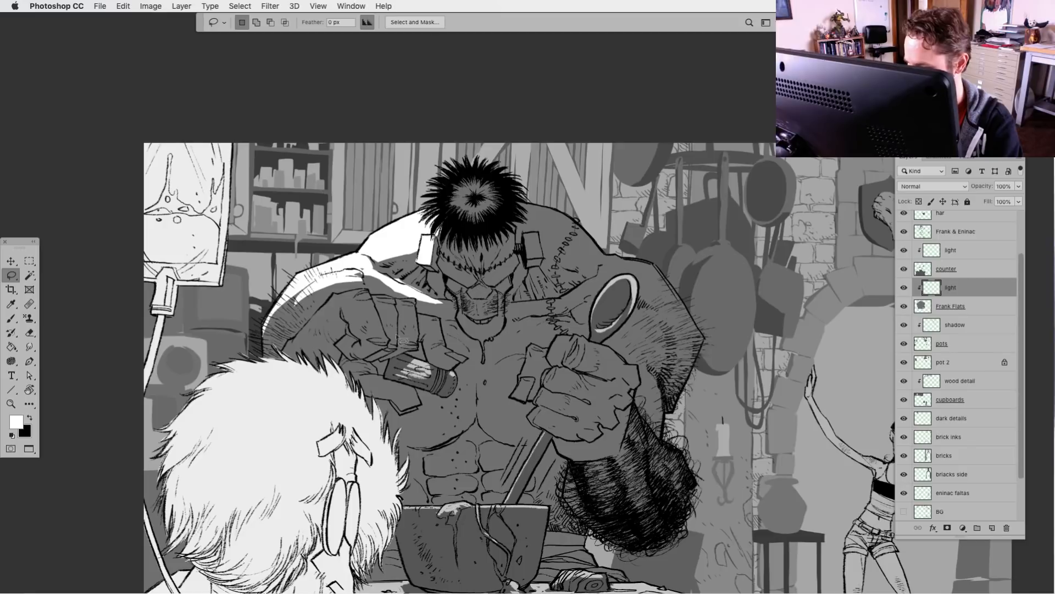
pyautogui.moveTo(316, 325)
pyautogui.mouseDown()
pyautogui.moveTo(291, 347)
pyautogui.moveTo(282, 381)
pyautogui.moveTo(348, 317)
pyautogui.moveTo(376, 349)
pyautogui.moveTo(395, 349)
pyautogui.moveTo(390, 324)
pyautogui.moveTo(399, 349)
pyautogui.moveTo(425, 346)
pyautogui.moveTo(413, 303)
pyautogui.moveTo(346, 296)
pyautogui.mouseUp()
pyautogui.hotkey('alt', 'BackSpace')
pyautogui.press('super+d')
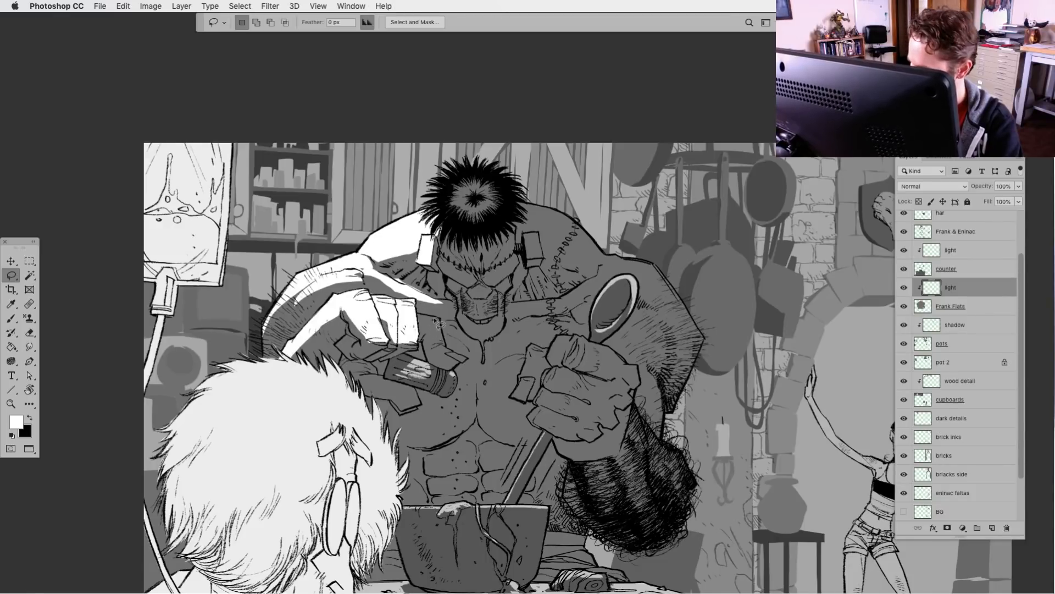
pyautogui.moveTo(466, 362)
pyautogui.mouseDown()
pyautogui.moveTo(447, 349)
pyautogui.moveTo(434, 330)
pyautogui.mouseUp()
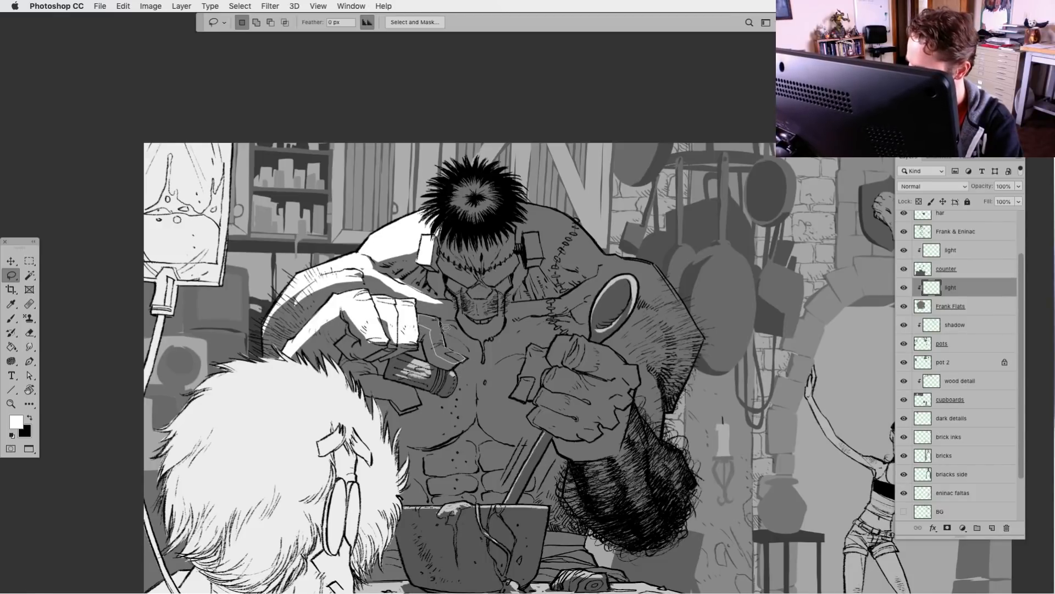
pyautogui.hotkey('alt', 'BackSpace')
pyautogui.press('super+d')
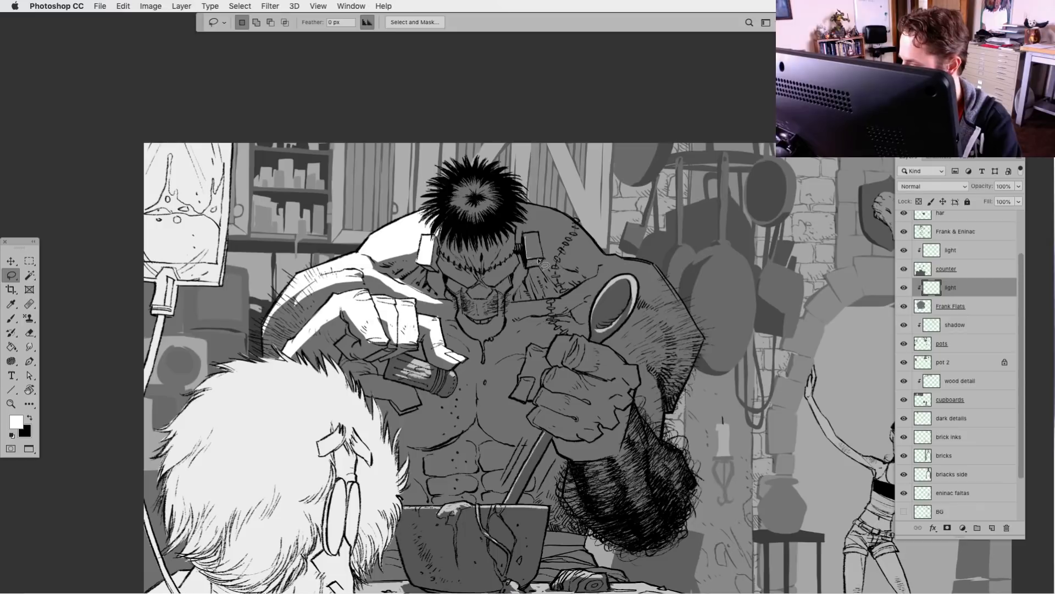
# Fill white light on the monster's bolt, the crown of the head and the stitched shoulder on the spoon side
pyautogui.moveTo(543, 250); pyautogui.dragTo(538, 233)
pyautogui.hotkey('alt', 'BackSpace')
pyautogui.moveTo(479, 175)
pyautogui.mouseDown()
pyautogui.moveTo(492, 226)
pyautogui.moveTo(502, 180)
pyautogui.moveTo(515, 236)
pyautogui.moveTo(583, 278)
pyautogui.moveTo(608, 248)
pyautogui.moveTo(602, 196)
pyautogui.mouseUp()
pyautogui.hotkey('alt', 'BackSpace')
pyautogui.press('super+d')
pyautogui.hotkey('alt', 'BackSpace')
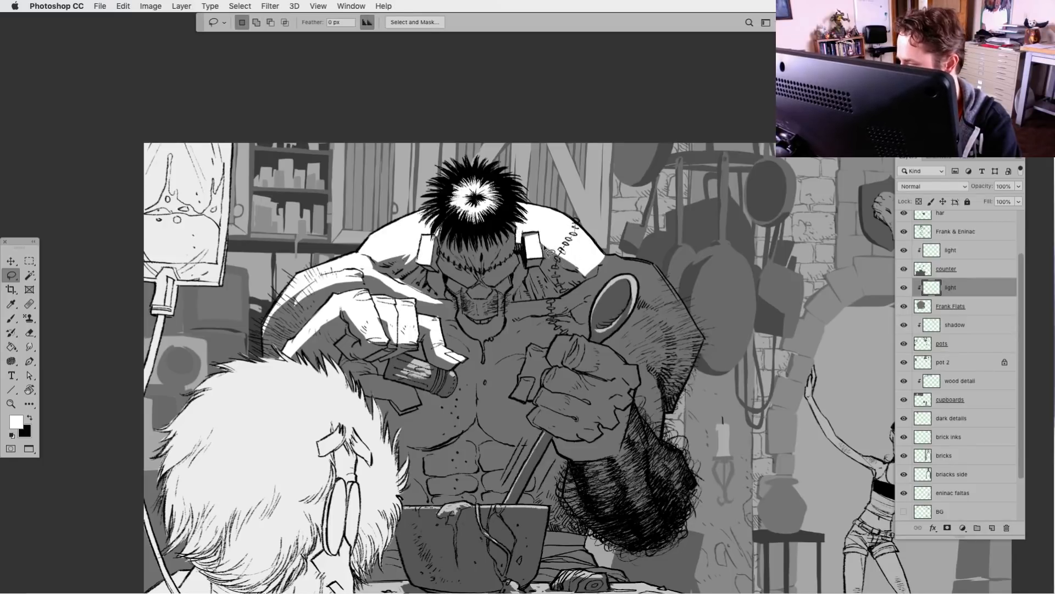
# Trim the white light below the shoulder stitches and fill small light shapes beside the neck
pyautogui.moveTo(558, 265)
pyautogui.mouseDown()
pyautogui.moveTo(577, 255)
pyautogui.moveTo(582, 280)
pyautogui.moveTo(584, 260)
pyautogui.moveTo(547, 242)
pyautogui.moveTo(559, 270)
pyautogui.moveTo(592, 271)
pyautogui.moveTo(579, 283)
pyautogui.moveTo(556, 272)
pyautogui.moveTo(580, 290)
pyautogui.moveTo(555, 277)
pyautogui.mouseUp()
pyautogui.press('Delete')
pyautogui.press('super+d')
pyautogui.hotkey('alt', 'BackSpace')
pyautogui.press('super+d')
pyautogui.hotkey('alt', 'BackSpace')
pyautogui.press('super+d')
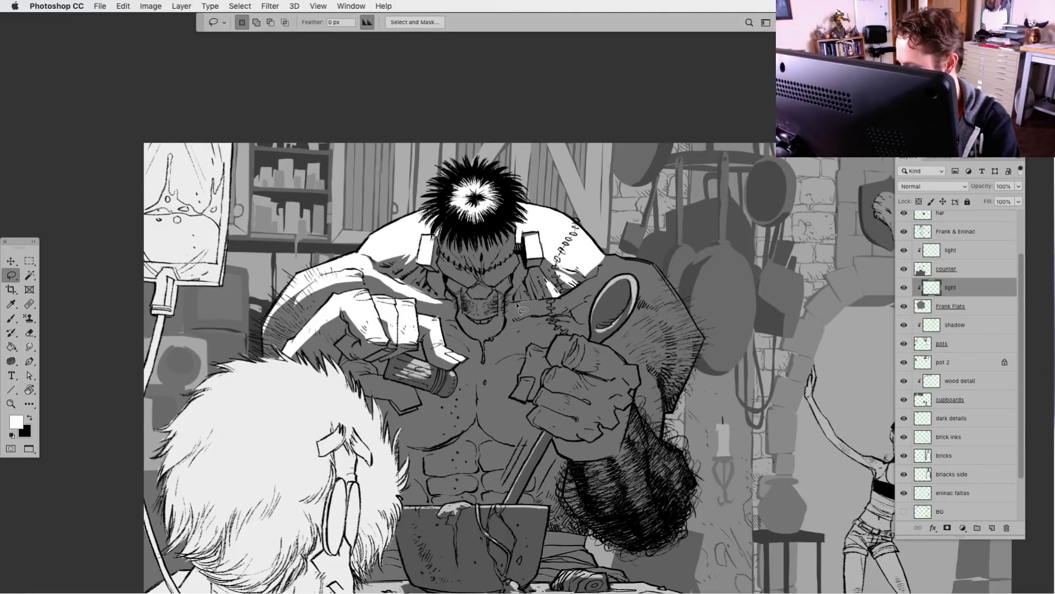
# Fill white light along the collarbone and over the outer shoulder and upper arm behind the spoon
pyautogui.moveTo(517, 306)
pyautogui.mouseDown()
pyautogui.moveTo(545, 314)
pyautogui.moveTo(584, 304)
pyautogui.moveTo(615, 259)
pyautogui.moveTo(597, 287)
pyautogui.mouseUp()
pyautogui.hotkey('alt', 'BackSpace')
pyautogui.press('super+d')
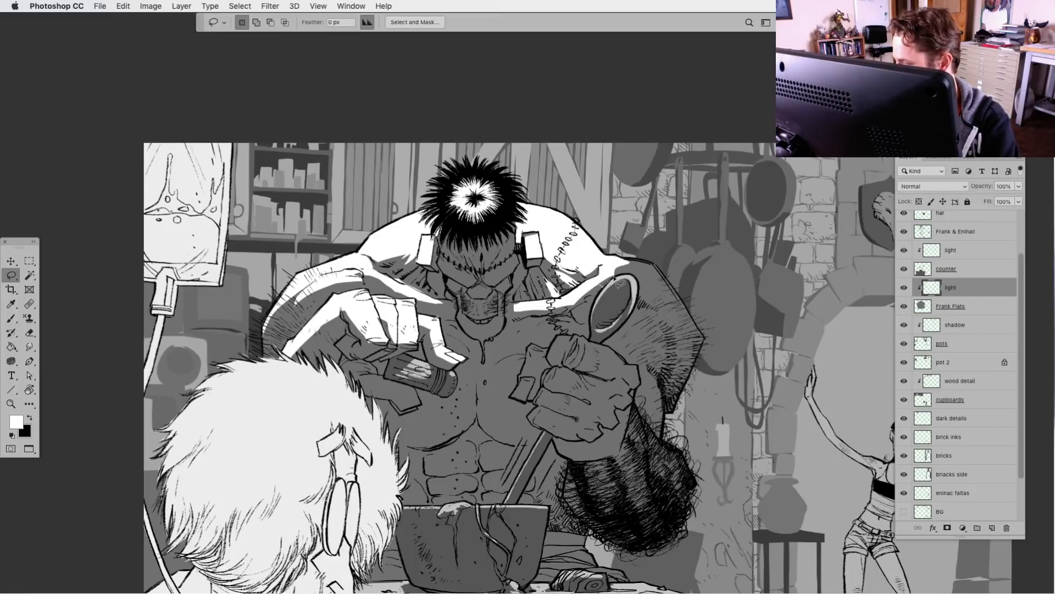
pyautogui.moveTo(600, 282)
pyautogui.mouseDown()
pyautogui.moveTo(701, 373)
pyautogui.moveTo(711, 324)
pyautogui.moveTo(632, 254)
pyautogui.mouseUp()
pyautogui.hotkey('alt', 'BackSpace')
pyautogui.press('super+d')
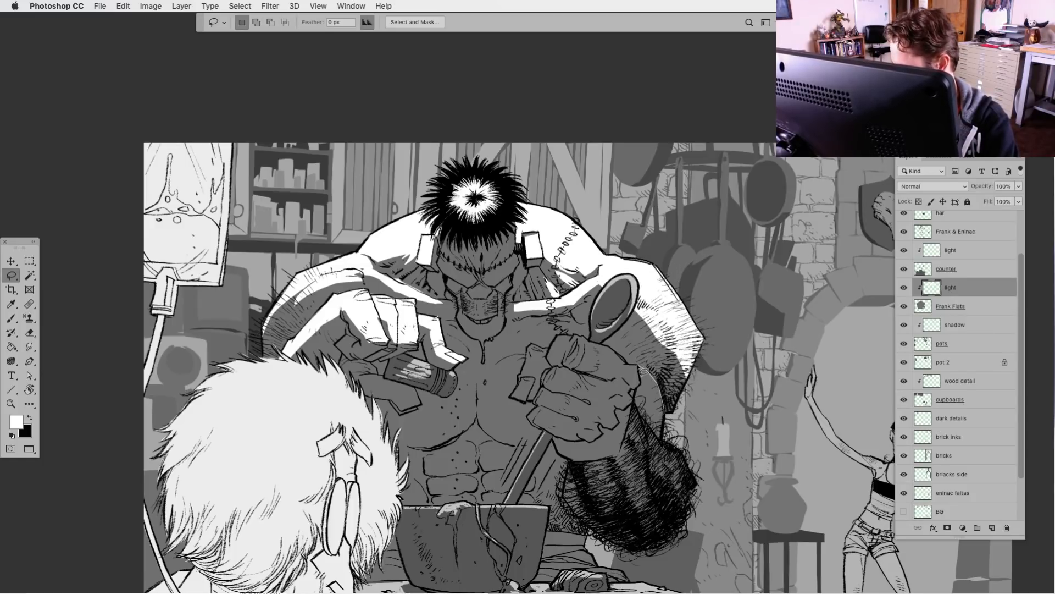
# Fill white light on the strip of arm between the spoon-holding fist and the hairy forearm
pyautogui.moveTo(644, 371)
pyautogui.mouseDown()
pyautogui.moveTo(649, 426)
pyautogui.moveTo(662, 438)
pyautogui.mouseUp()
pyautogui.hotkey('alt', 'BackSpace')
pyautogui.press('super+d')
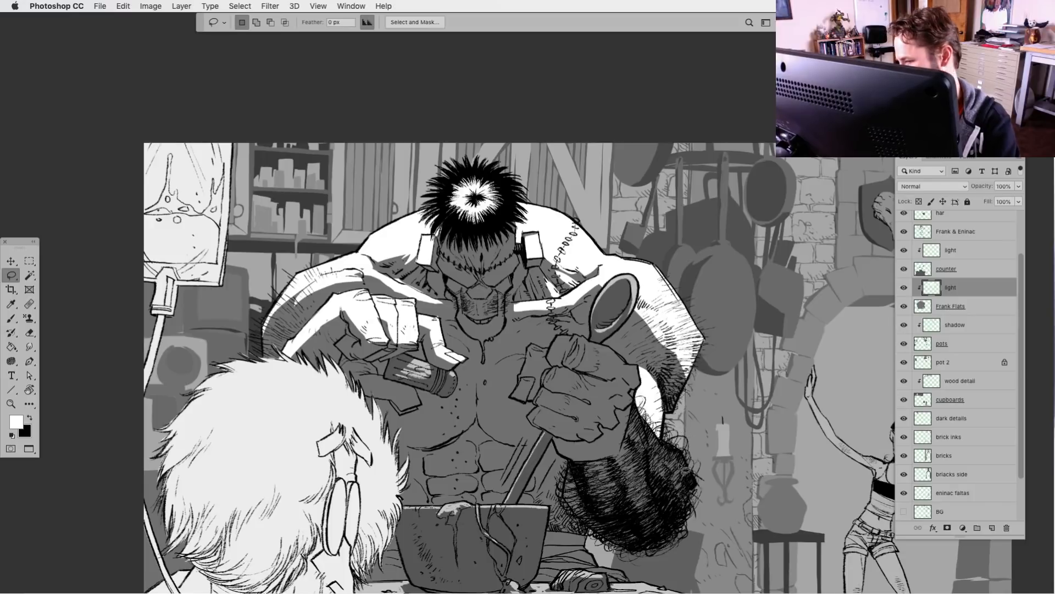
pyautogui.moveTo(661, 387)
pyautogui.mouseDown()
pyautogui.moveTo(641, 358)
pyautogui.moveTo(632, 370)
pyautogui.moveTo(659, 380)
pyautogui.mouseUp()
pyautogui.hotkey('alt', 'BackSpace')
pyautogui.press('super+d')
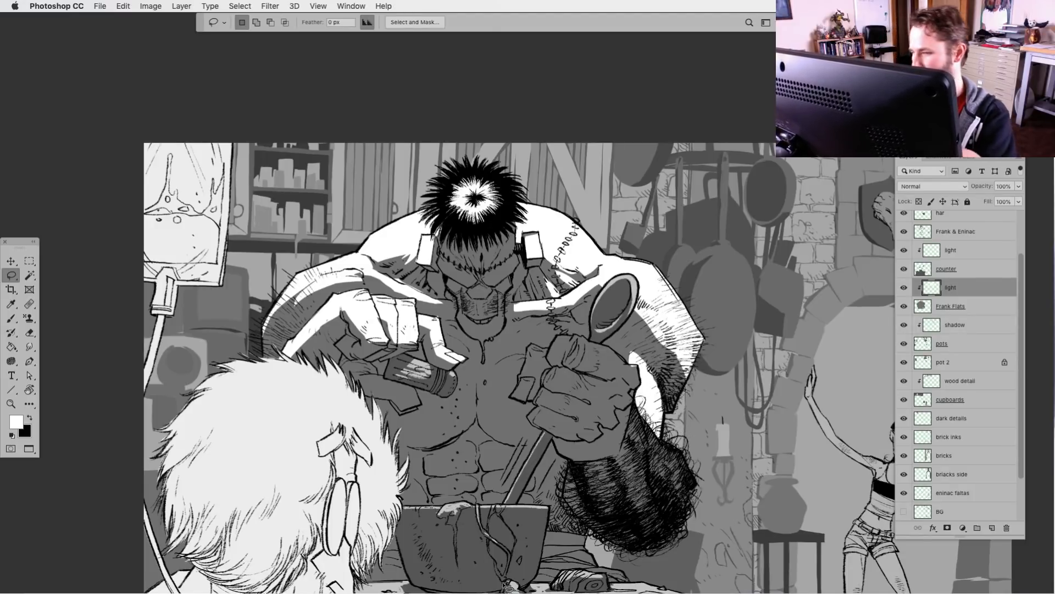
# Fill small white light shapes on the side of the monster's head next to the spoon-side bolt
pyautogui.press('super+minus')
pyautogui.press('super+minus')
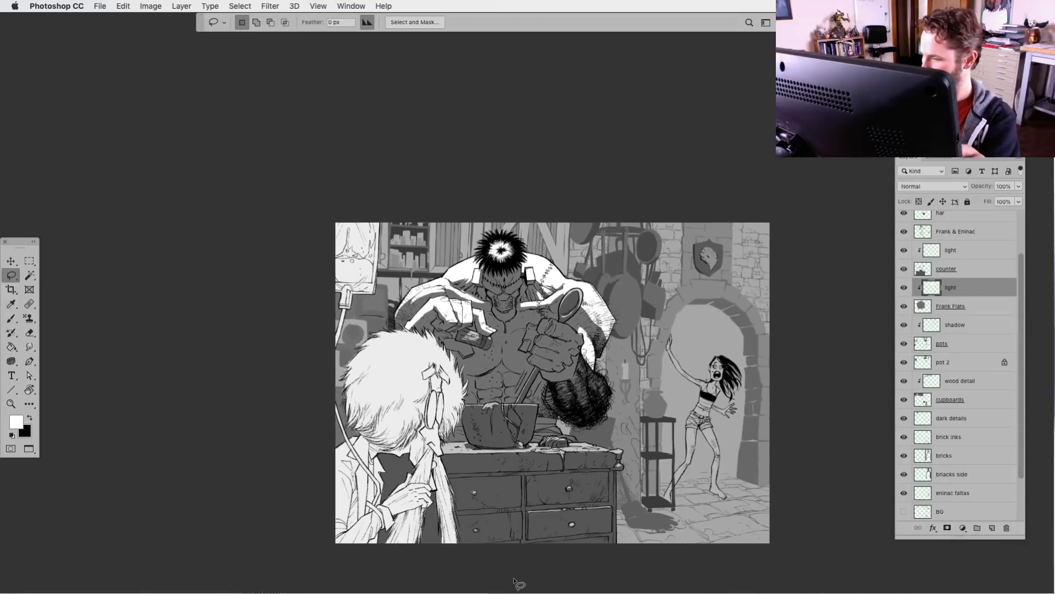
pyautogui.press('super+plus')
pyautogui.press('super+plus')
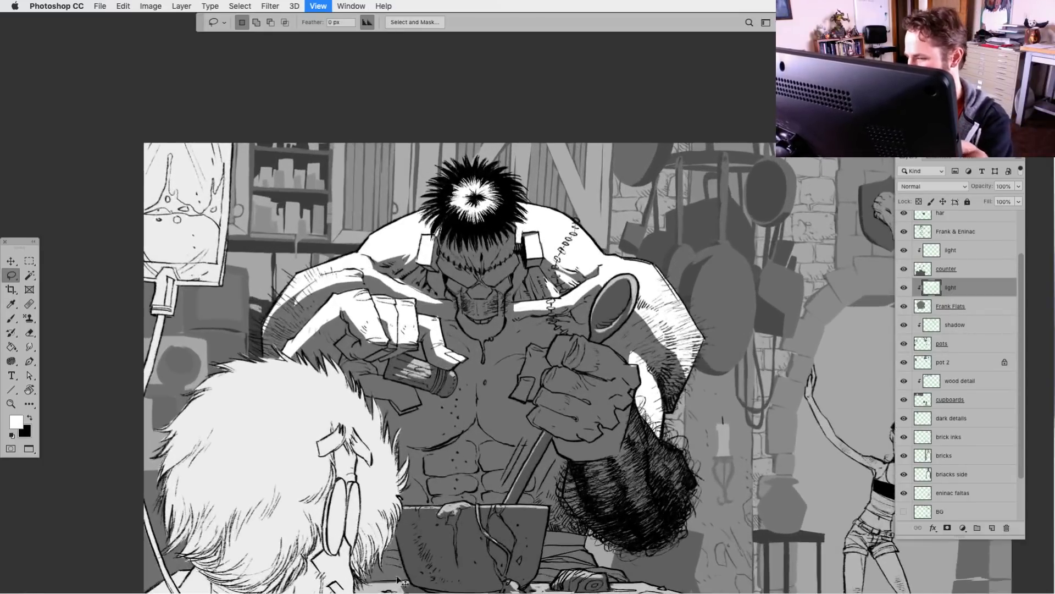
pyautogui.moveTo(517, 245); pyautogui.dragTo(515, 224)
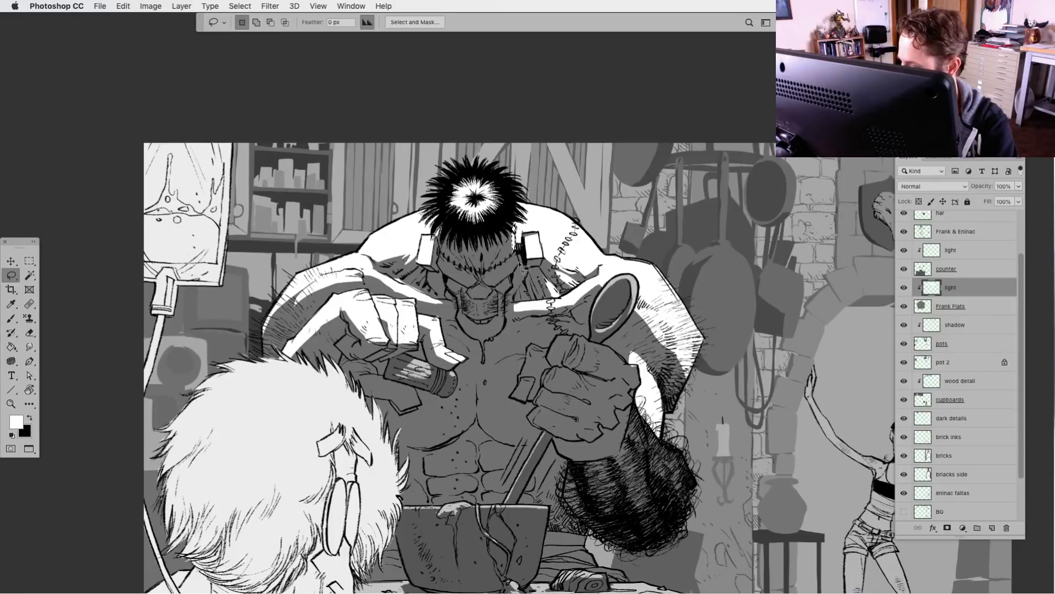
pyautogui.moveTo(519, 264); pyautogui.dragTo(518, 250)
pyautogui.hotkey('alt', 'BackSpace')
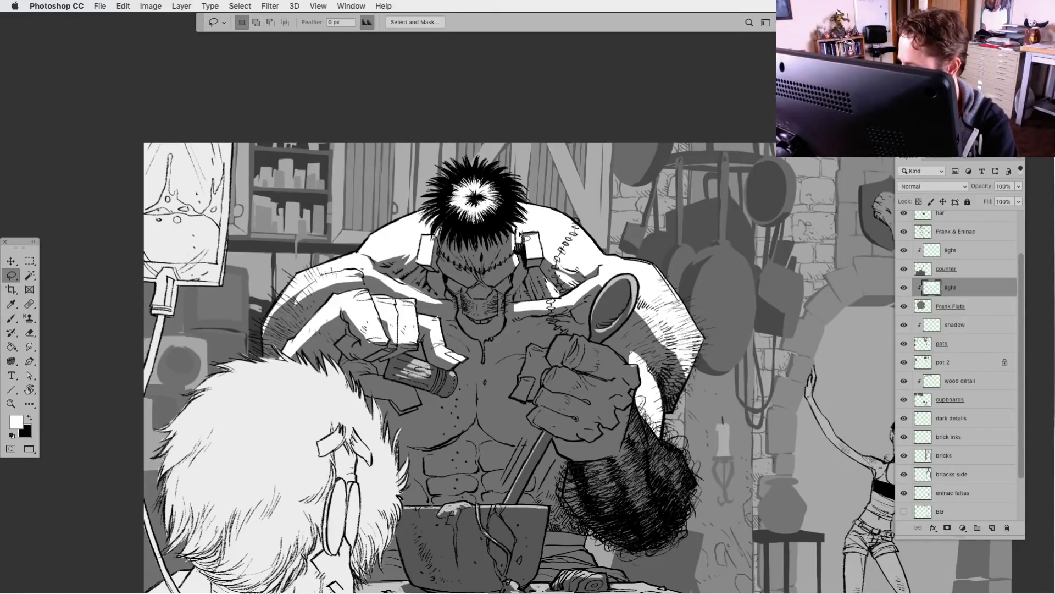
# Fill white light on the opposite side of the monster's face, the nose, and around the mouth and chin
pyautogui.moveTo(440, 263); pyautogui.dragTo(442, 240)
pyautogui.hotkey('alt', 'BackSpace')
pyautogui.hotkey('alt', 'BackSpace')
pyautogui.press('super+d')
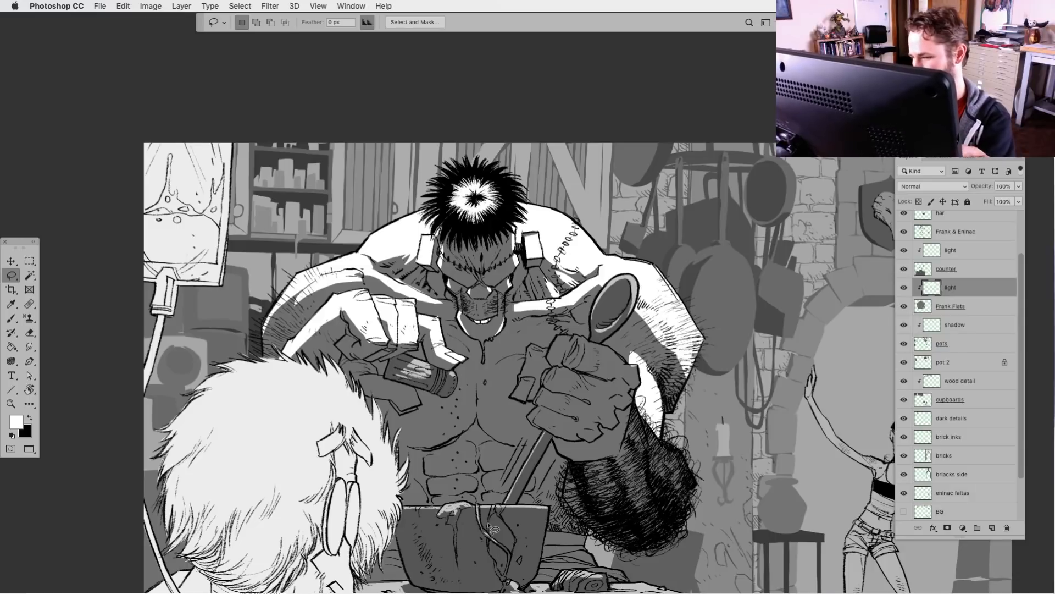
pyautogui.press('super+minus')
pyautogui.press('super+minus')
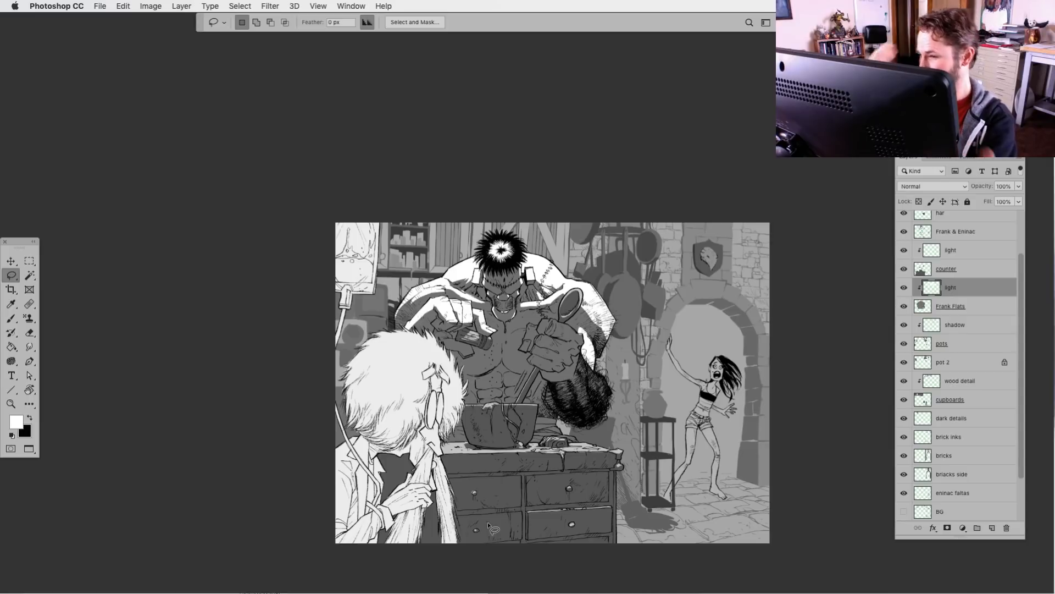
pyautogui.scroll(-3, 488, 524)
pyautogui.hscroll(3, 488, 525)
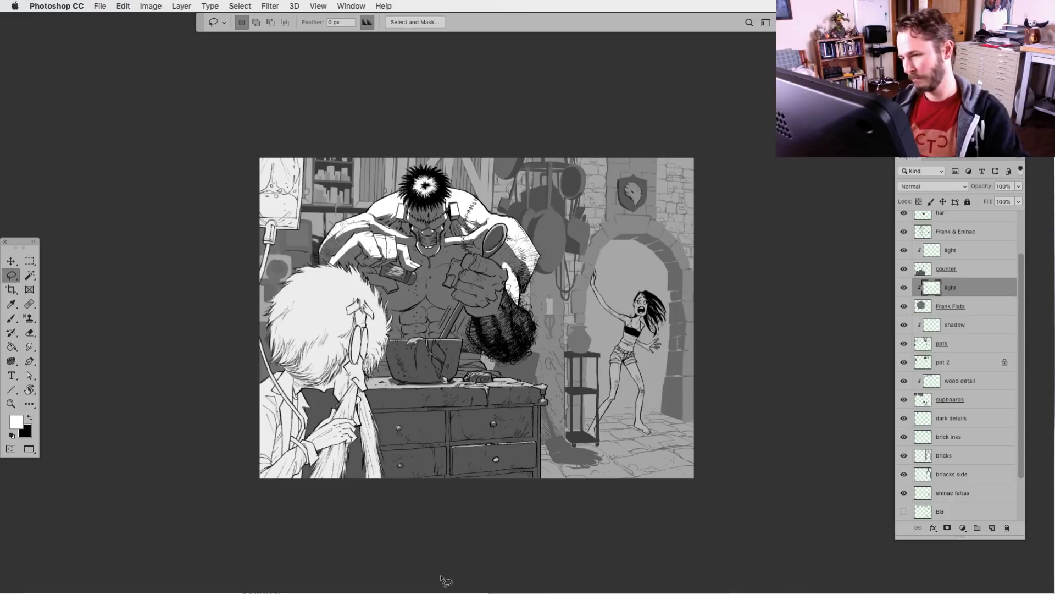
pyautogui.press('super+plus')
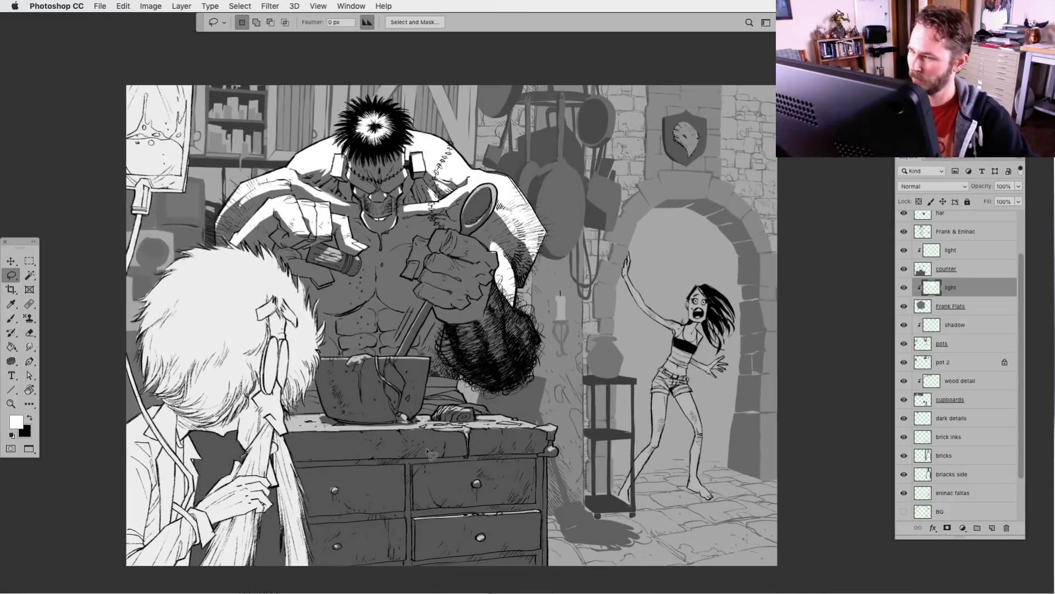
pyautogui.hscroll(-2, 383, 574)
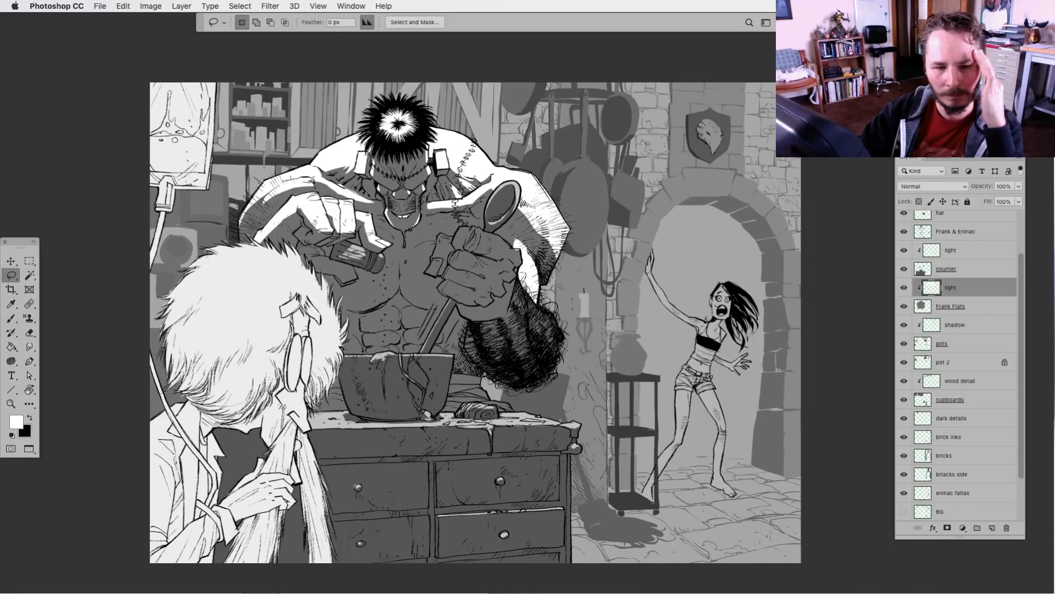
pyautogui.press('Tab')
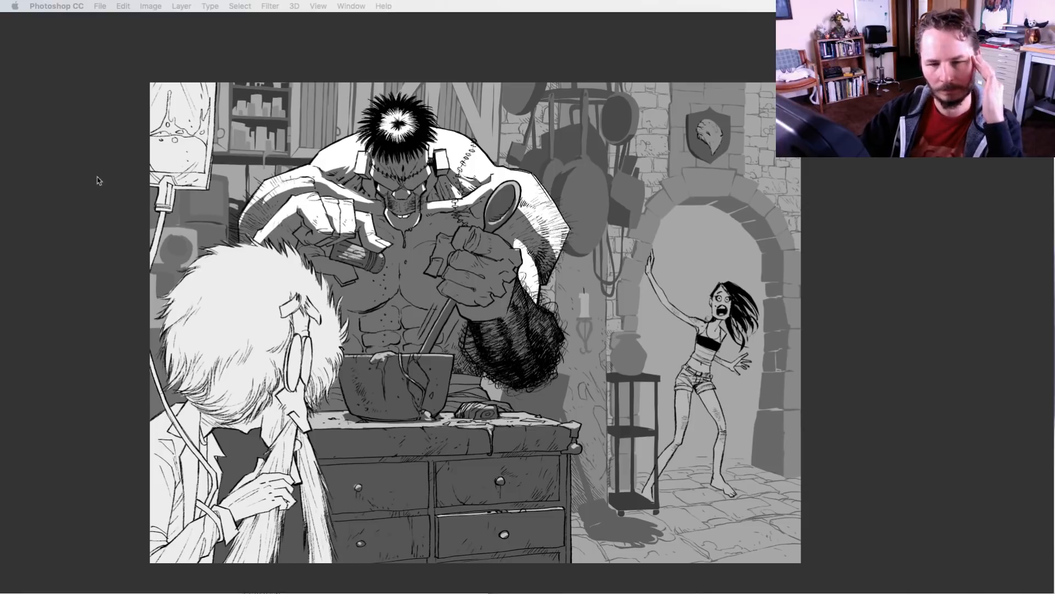
pyautogui.press('Tab')
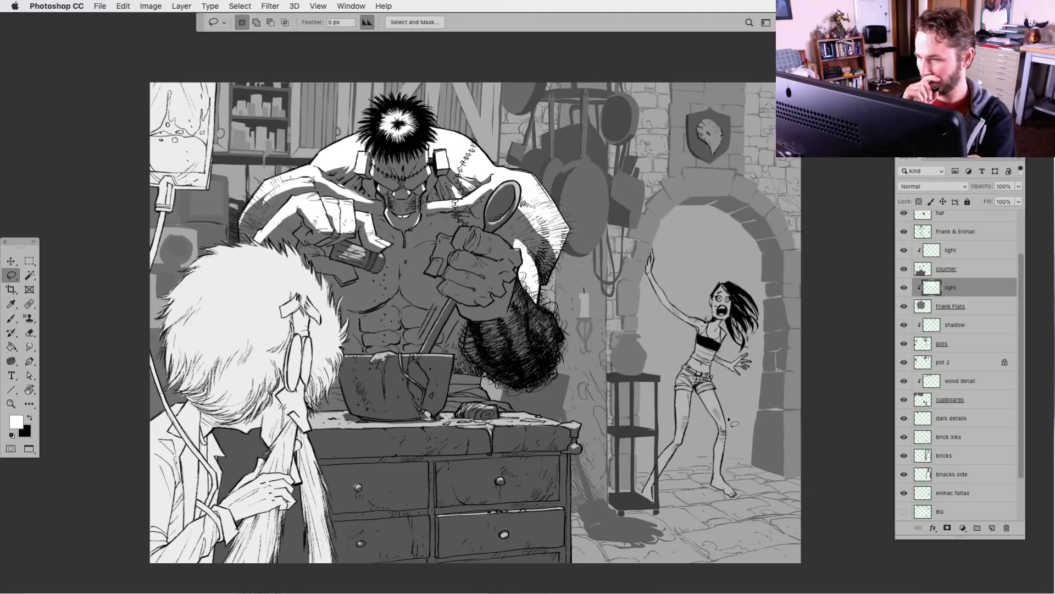
# Fill white light on the thumb and along the top of the monster's spoon-holding fist
pyautogui.scroll(3, 520, 305)
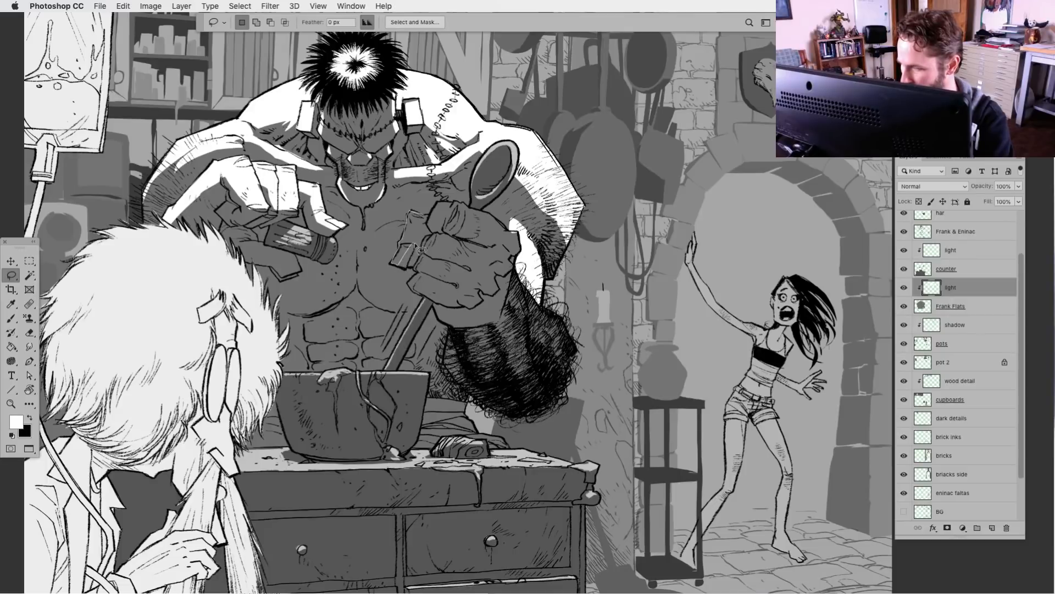
pyautogui.moveTo(415, 245)
pyautogui.mouseDown()
pyautogui.moveTo(439, 215)
pyautogui.moveTo(504, 215)
pyautogui.moveTo(448, 208)
pyautogui.moveTo(433, 229)
pyautogui.moveTo(453, 222)
pyautogui.moveTo(506, 232)
pyautogui.mouseUp()
pyautogui.hotkey('alt', 'BackSpace')
pyautogui.press('super+d')
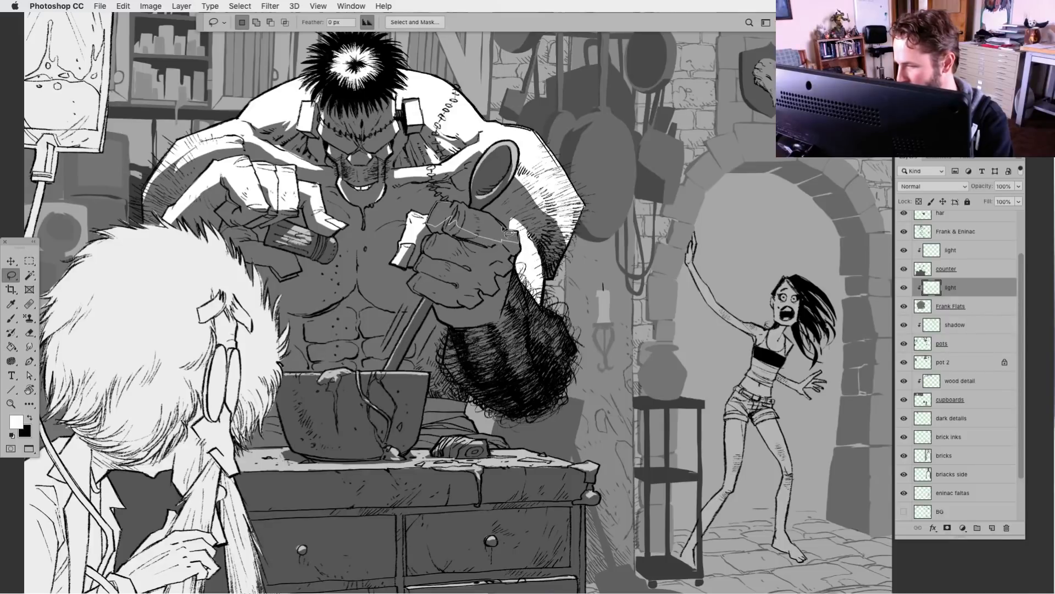
pyautogui.hotkey('alt', 'BackSpace')
pyautogui.press('super+d')
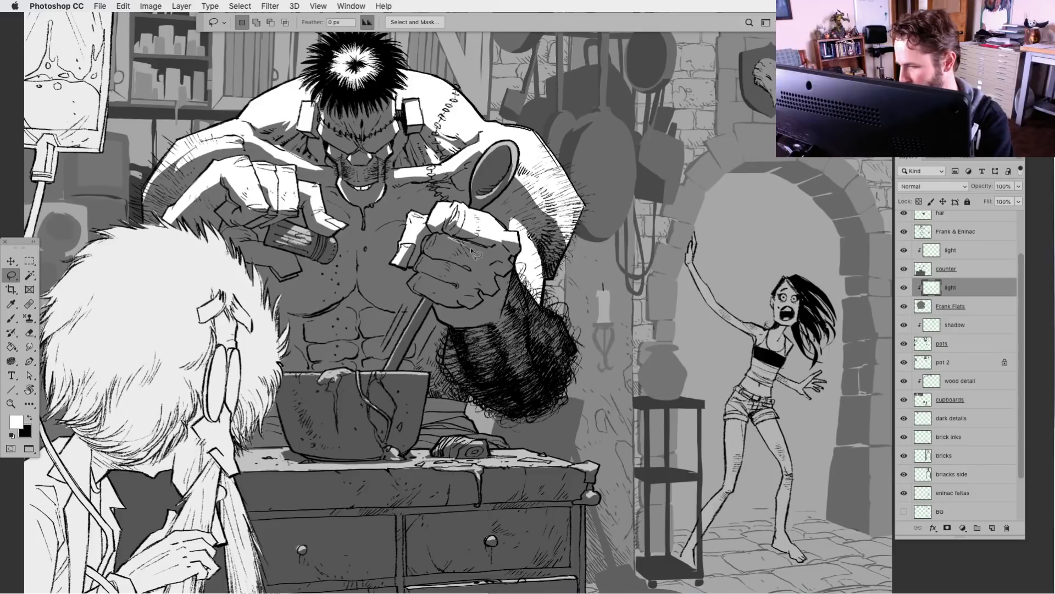
# Fill white light on the uppermost curled finger of the spoon-holding fist, just below its lit top edge
pyautogui.moveTo(508, 263)
pyautogui.mouseDown()
pyautogui.moveTo(520, 284)
pyautogui.moveTo(438, 265)
pyautogui.moveTo(495, 286)
pyautogui.mouseUp()
pyautogui.press('super+d')
pyautogui.hotkey('alt', 'BackSpace')
pyautogui.press('super+d')
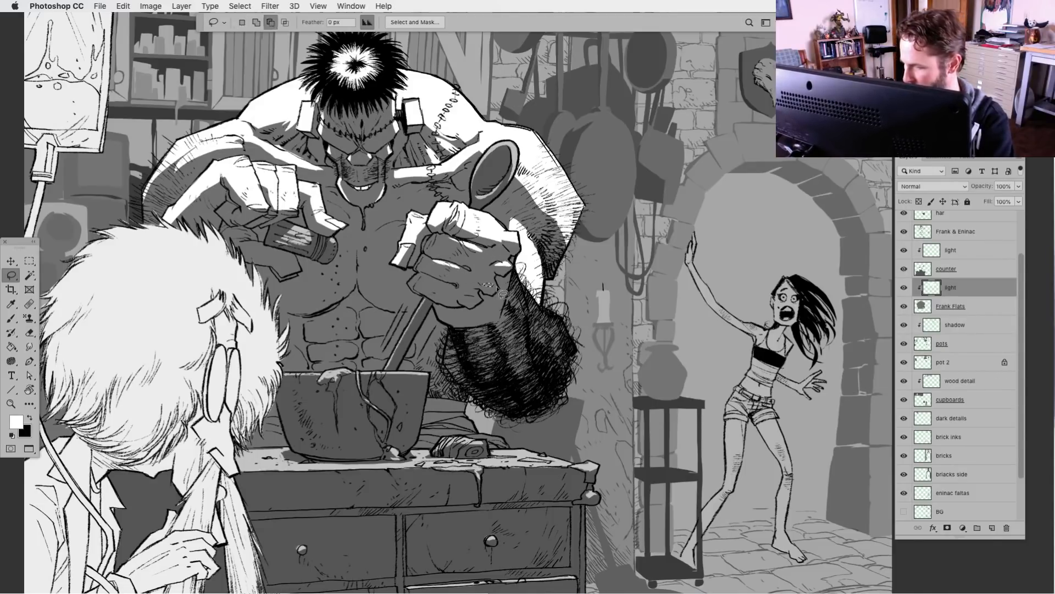
pyautogui.hotkey('alt', 'BackSpace')
pyautogui.press('super+d')
# Fill white light shapes on the remaining lower fingers of the spoon-holding fist
pyautogui.moveTo(415, 277)
pyautogui.mouseDown()
pyautogui.moveTo(407, 286)
pyautogui.moveTo(438, 241)
pyautogui.mouseUp()
pyautogui.hotkey('alt', 'BackSpace')
pyautogui.press('super+d')
pyautogui.hotkey('alt', 'BackSpace')
pyautogui.press('super+d')
pyautogui.hotkey('alt', 'BackSpace')
pyautogui.press('super+d')
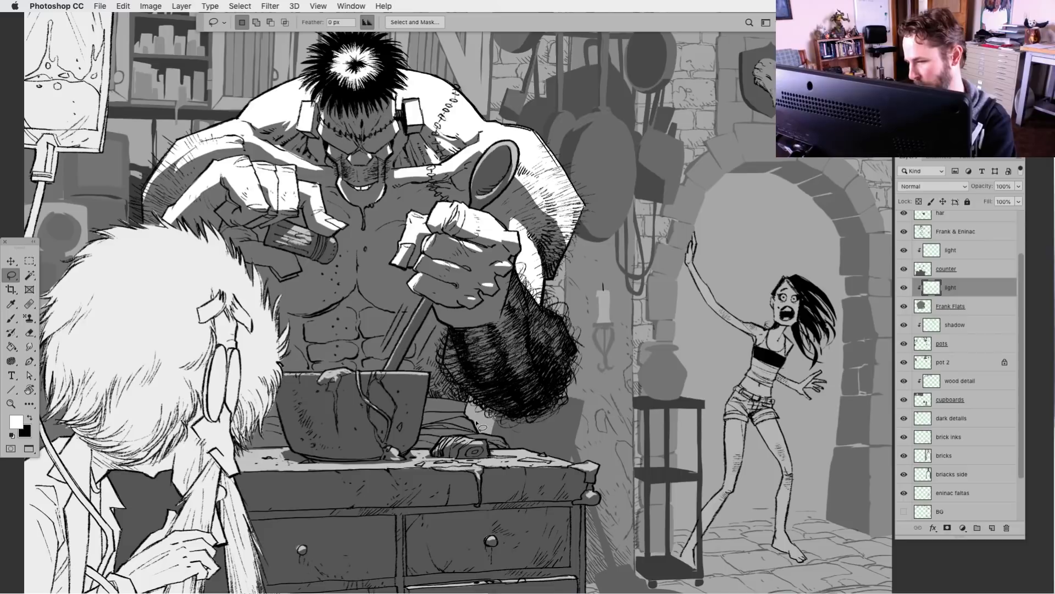
# Fill white light patches on the hairy forearm, near the wrist and along its outer edge
pyautogui.moveTo(504, 279)
pyautogui.mouseDown()
pyautogui.moveTo(501, 315)
pyautogui.moveTo(512, 257)
pyautogui.moveTo(510, 277)
pyautogui.mouseUp()
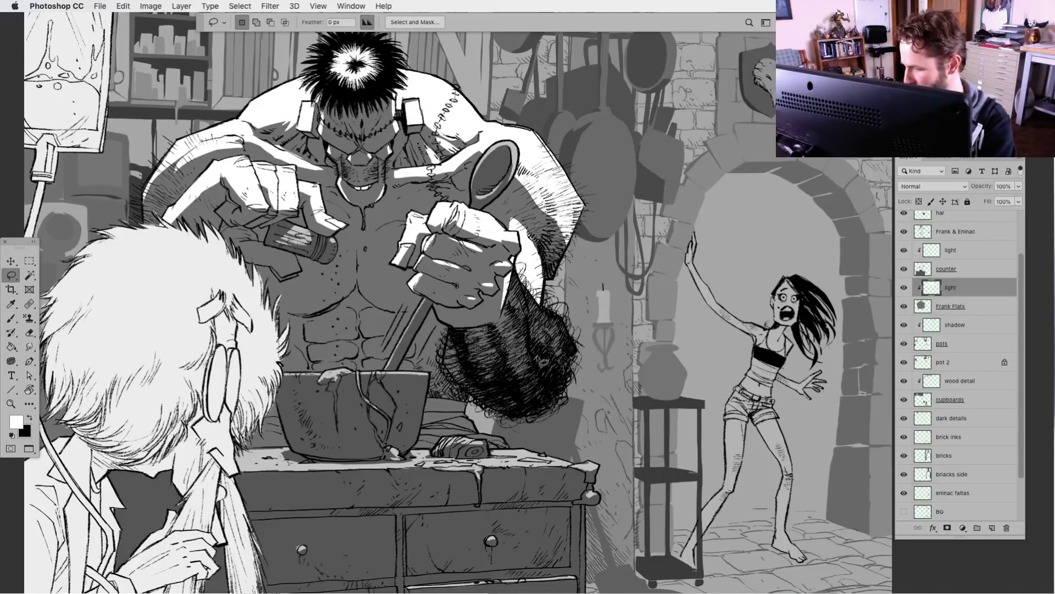
pyautogui.moveTo(557, 322)
pyautogui.mouseDown()
pyautogui.moveTo(517, 289)
pyautogui.moveTo(522, 325)
pyautogui.moveTo(566, 388)
pyautogui.moveTo(574, 334)
pyautogui.mouseUp()
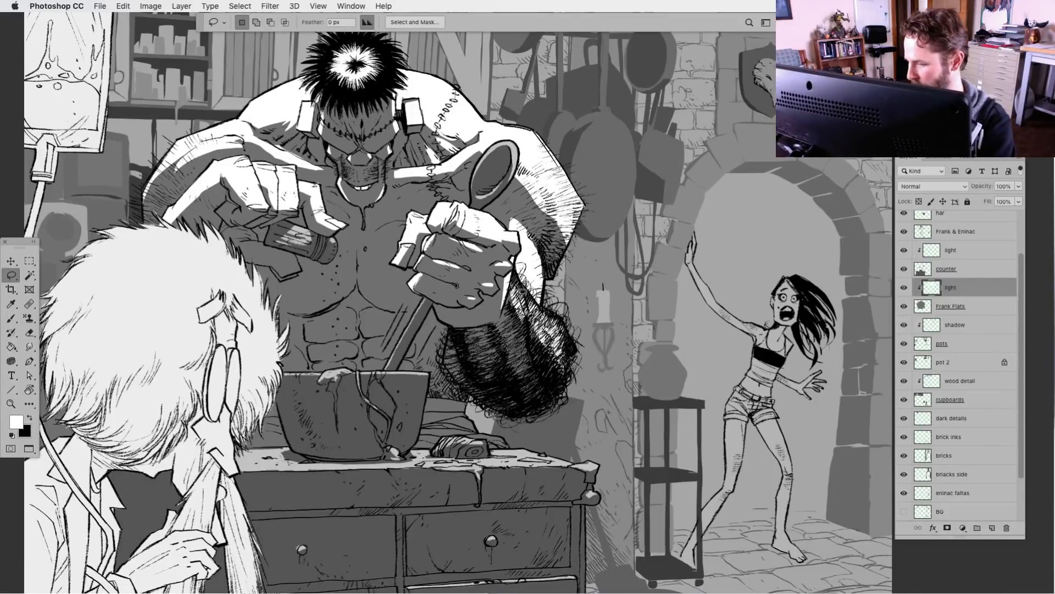
pyautogui.hotkey('alt', 'BackSpace')
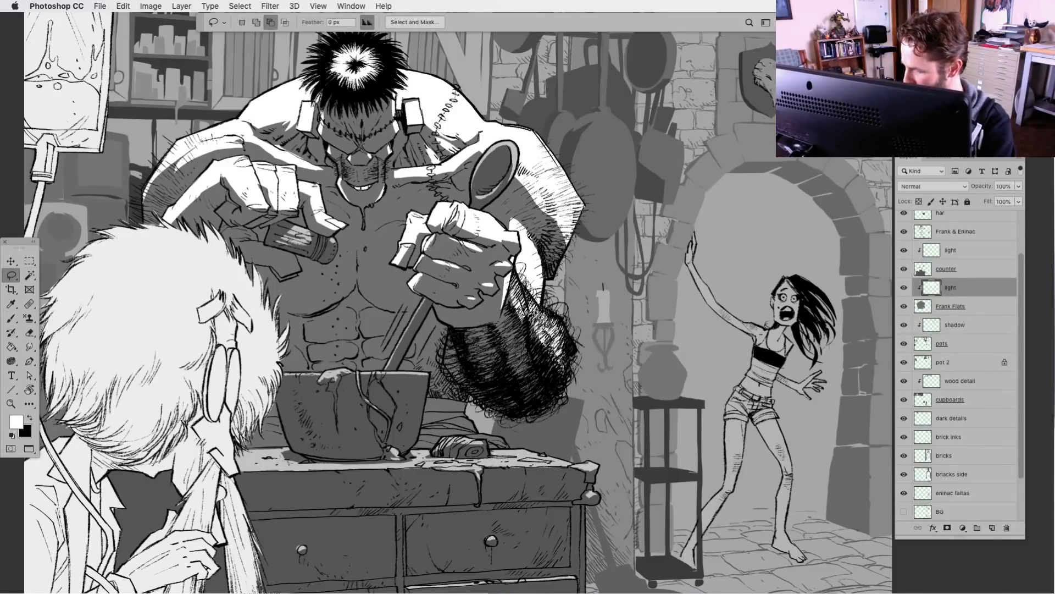
pyautogui.moveTo(510, 311)
pyautogui.mouseDown()
pyautogui.moveTo(531, 357)
pyautogui.moveTo(513, 305)
pyautogui.mouseUp()
pyautogui.hotkey('alt', 'BackSpace')
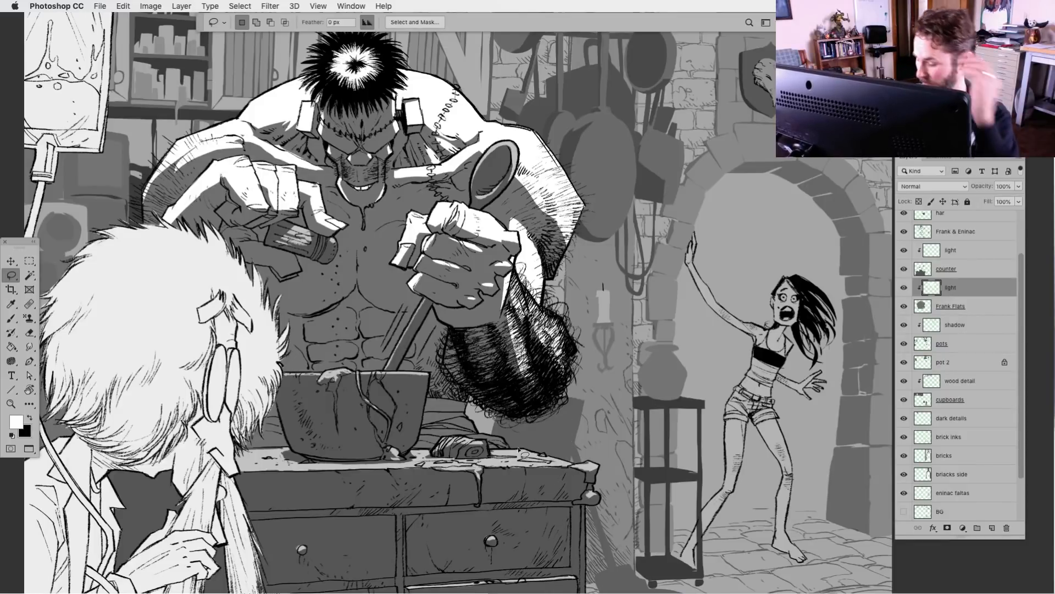
# Fill white light on the crumpled cloth on the counter between the bowl and the hairy forearm
pyautogui.moveTo(474, 428)
pyautogui.mouseDown()
pyautogui.moveTo(433, 445)
pyautogui.moveTo(511, 450)
pyautogui.moveTo(480, 437)
pyautogui.moveTo(488, 463)
pyautogui.moveTo(411, 453)
pyautogui.moveTo(459, 457)
pyautogui.moveTo(447, 436)
pyautogui.mouseUp()
pyautogui.hotkey('alt', 'BackSpace')
pyautogui.hotkey('ctrl', 'd')
pyautogui.hotkey('alt', 'BackSpace')
pyautogui.press('super+d')
pyautogui.hotkey('alt', 'BackSpace')
pyautogui.press('super+d')
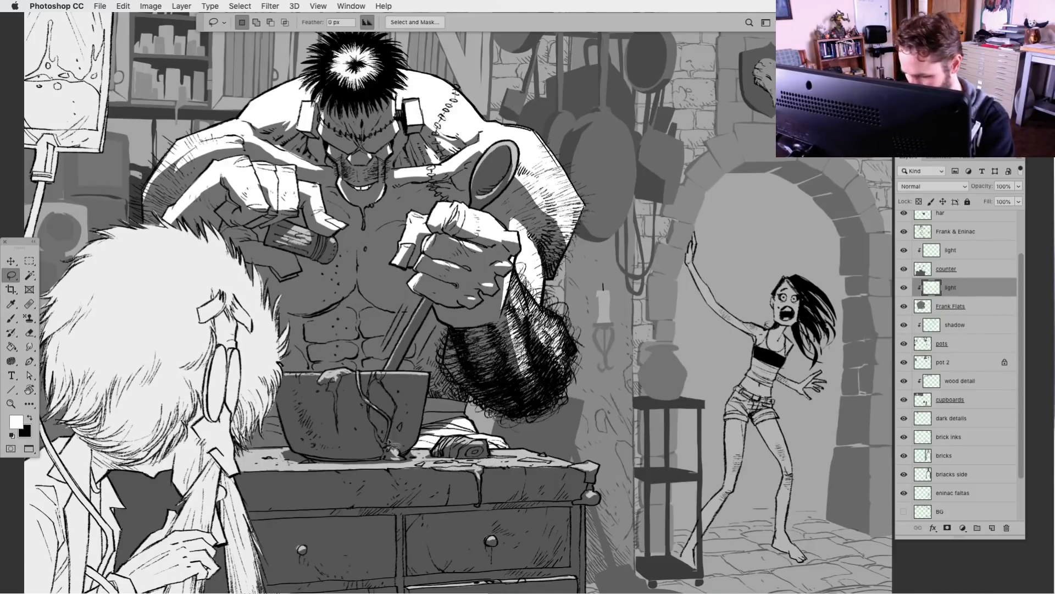
# Fill white light on the cloth at the scientist's side of the bowl and on the monster's fingertip below the held jar
pyautogui.moveTo(296, 431)
pyautogui.mouseDown()
pyautogui.moveTo(251, 441)
pyautogui.moveTo(289, 447)
pyautogui.mouseUp()
pyautogui.hotkey('alt', 'BackSpace')
pyautogui.press('super+d')
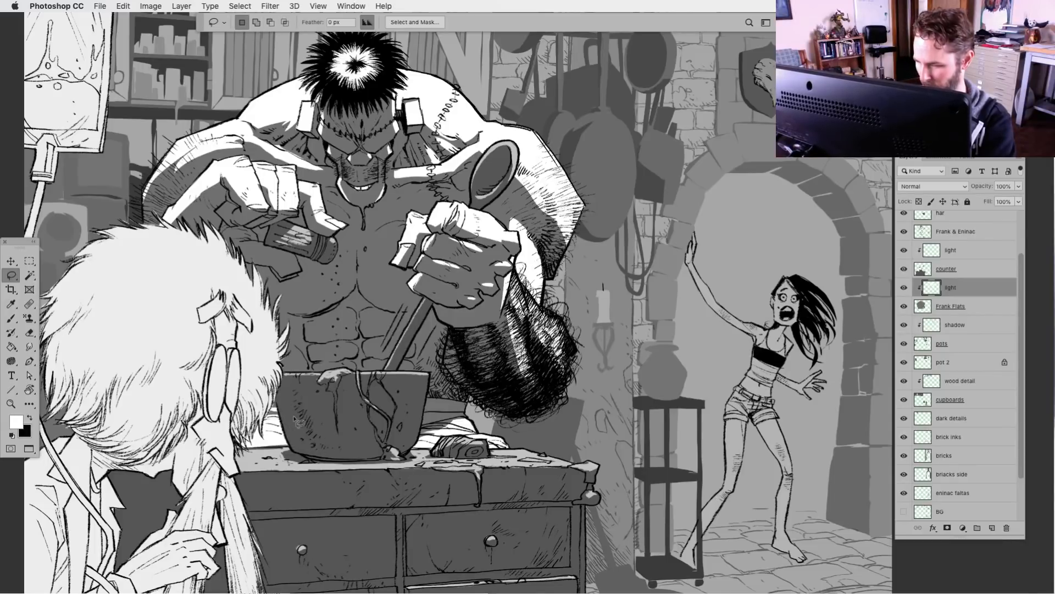
pyautogui.press('super+z')
pyautogui.press('super+z')
pyautogui.press('super+z')
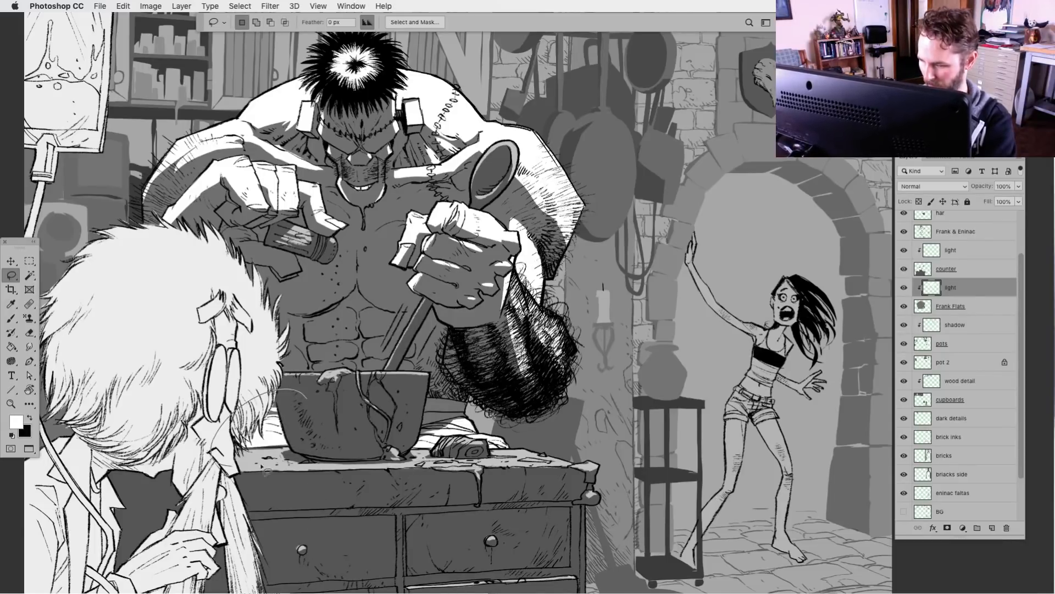
pyautogui.moveTo(301, 442)
pyautogui.mouseDown()
pyautogui.moveTo(260, 431)
pyautogui.moveTo(264, 452)
pyautogui.moveTo(322, 450)
pyautogui.mouseUp()
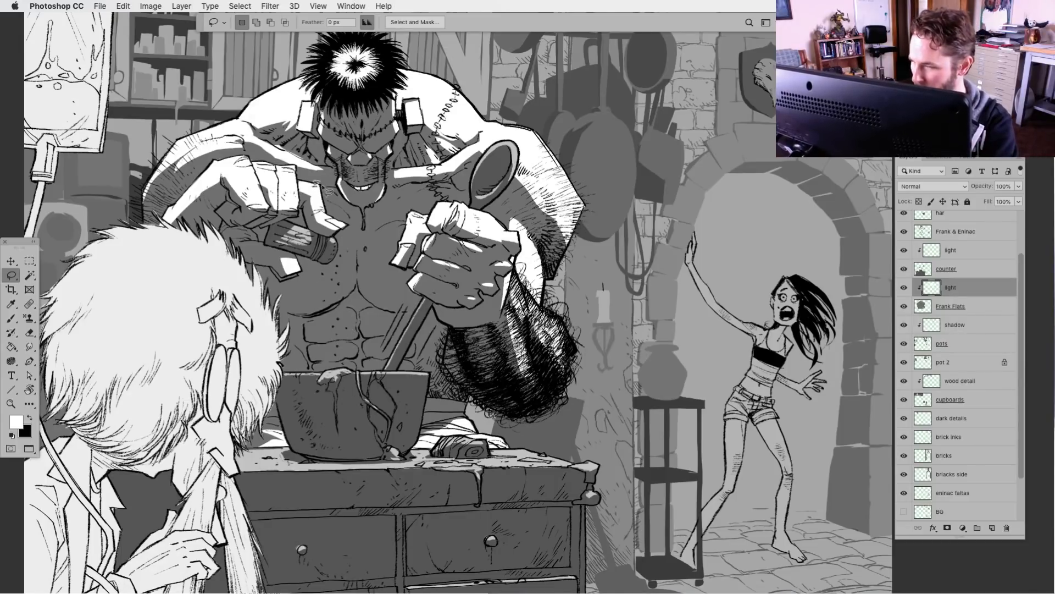
pyautogui.press('super+minus')
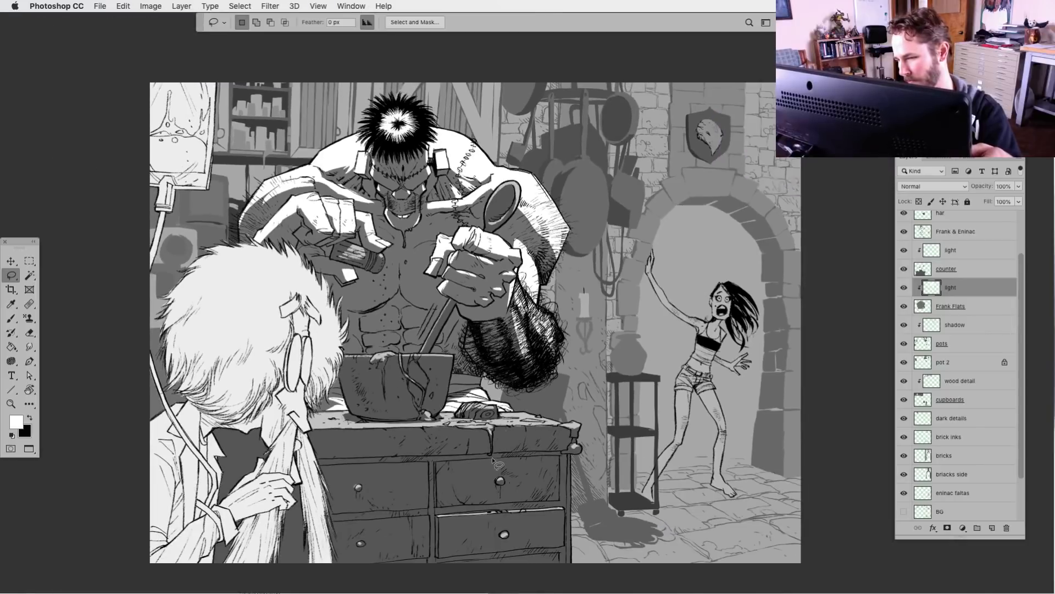
pyautogui.press('super+equal')
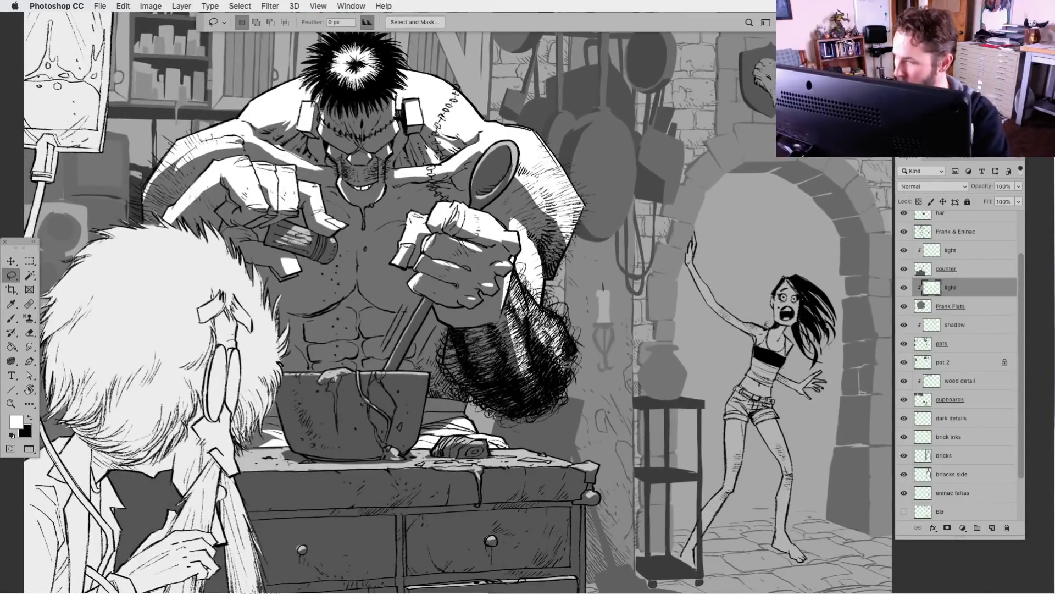
pyautogui.press('super+minus')
pyautogui.press('super+minus')
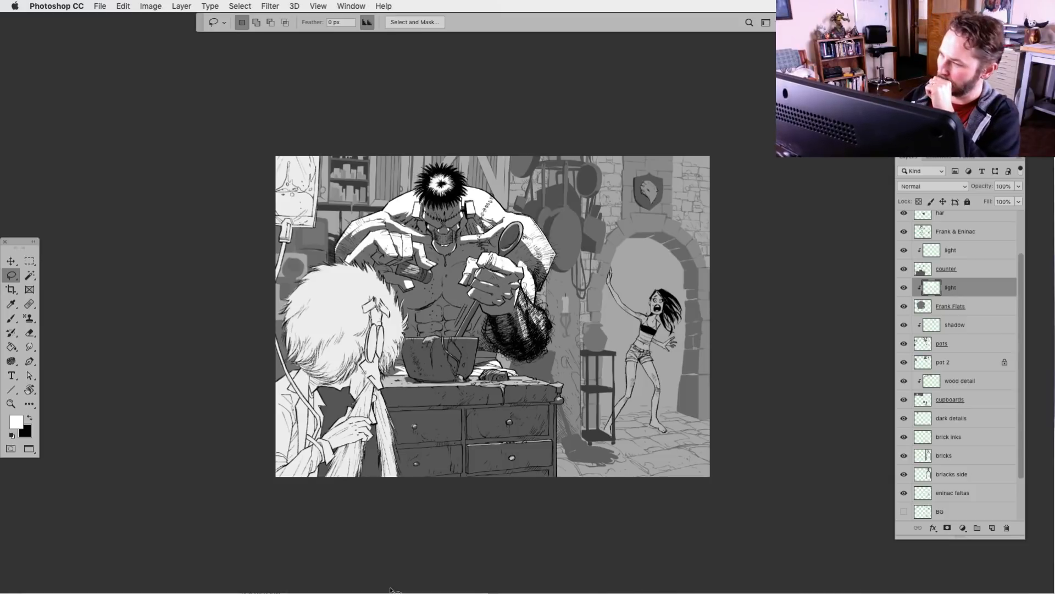
# Extend the white light over more of the knuckles and lower fingers of the spoon-holding fist
pyautogui.press('super+plus')
pyautogui.press('super+plus')
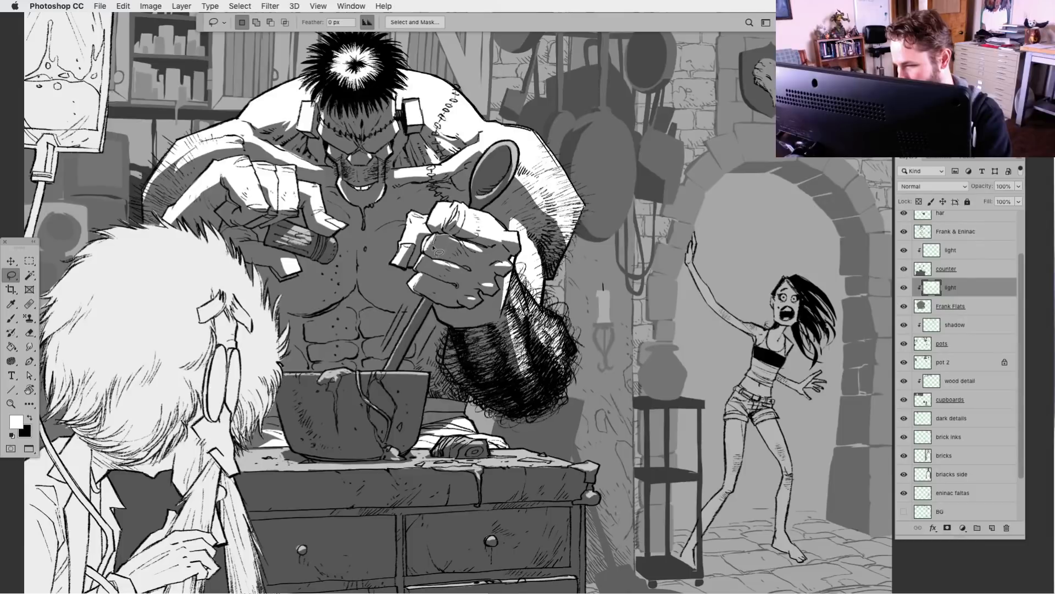
pyautogui.moveTo(433, 252)
pyautogui.mouseDown()
pyautogui.moveTo(465, 262)
pyautogui.moveTo(479, 253)
pyautogui.moveTo(446, 243)
pyautogui.mouseUp()
pyautogui.hotkey('alt', 'BackSpace')
pyautogui.press('super+d')
pyautogui.hotkey('alt', 'BackSpace')
pyautogui.press('super+d')
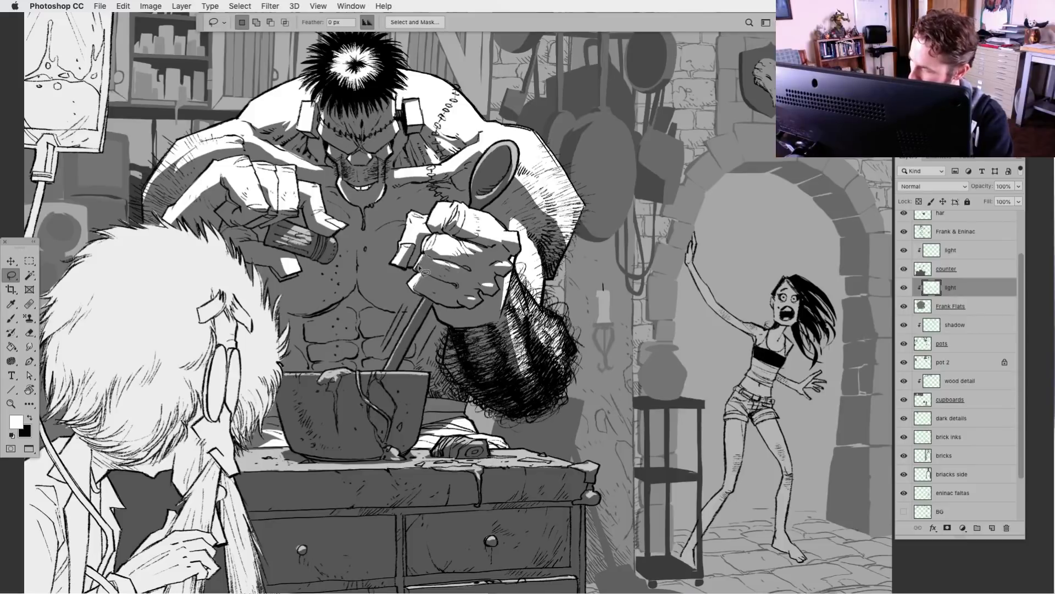
pyautogui.hotkey('alt', 'BackSpace')
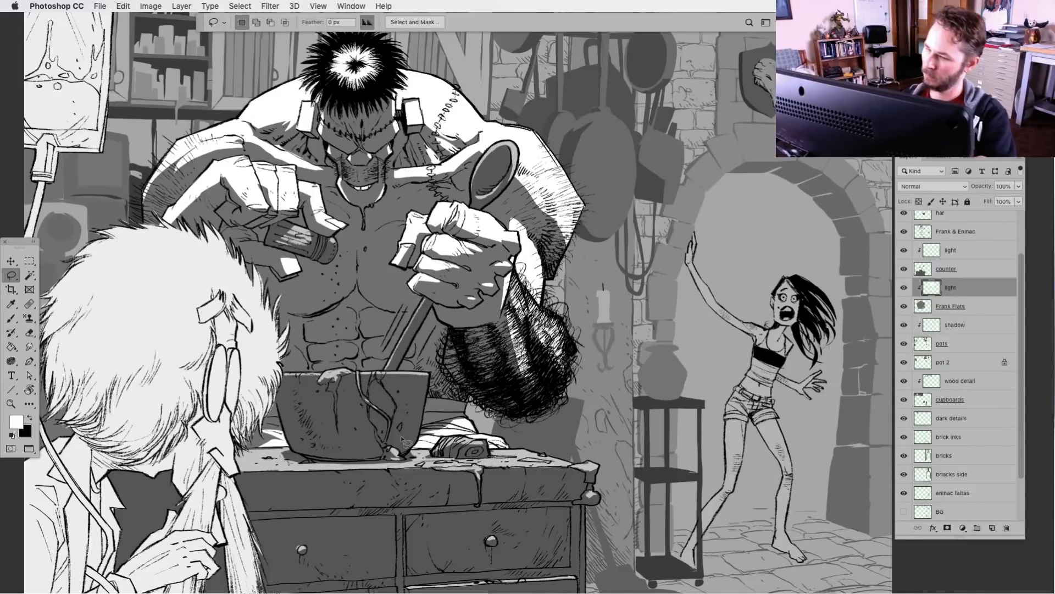
# Add a new layer directly above the hidden BG layer and name it hallway
pyautogui.press('super+minus')
pyautogui.press('super+minus')
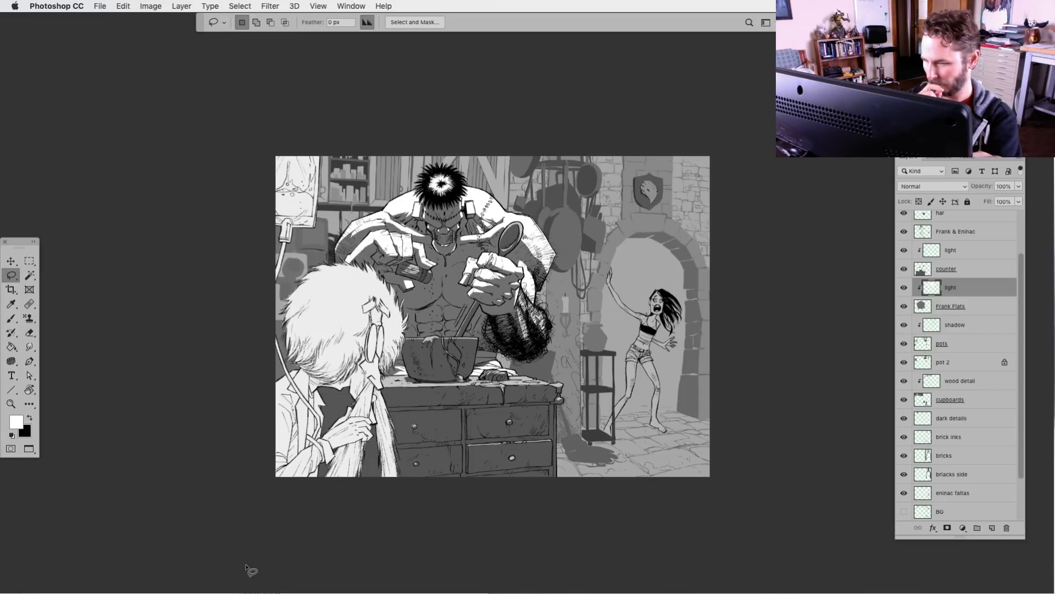
pyautogui.press('super+plus')
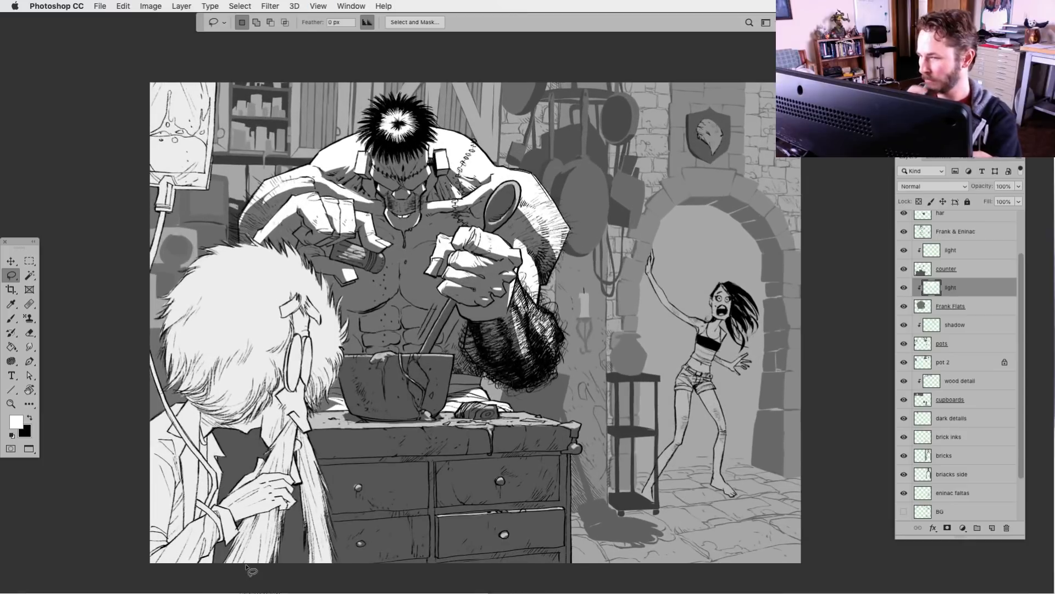
pyautogui.moveTo(572, 498); pyautogui.dragTo(568, 490)
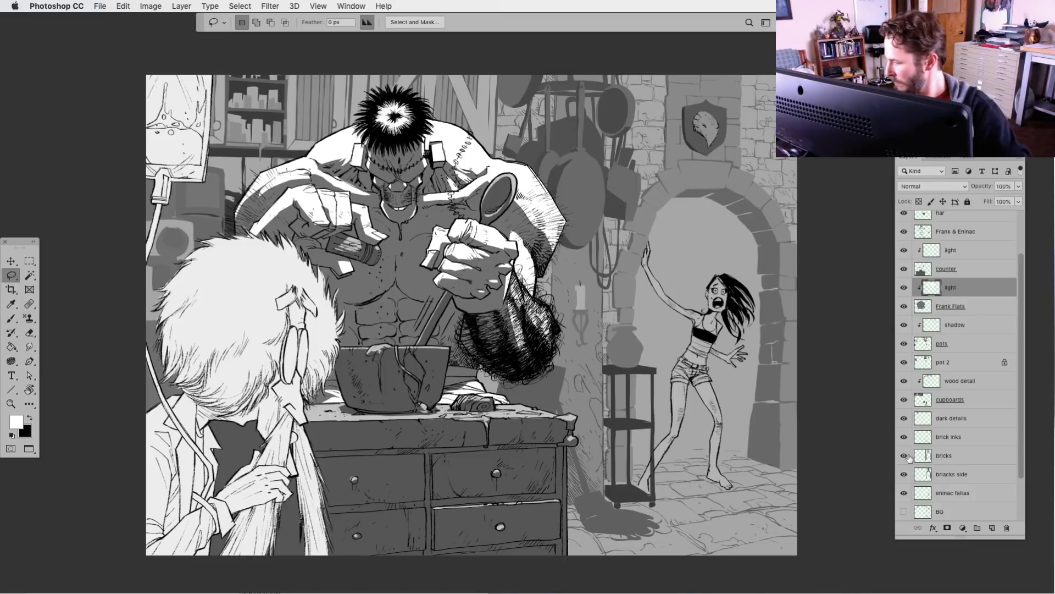
pyautogui.moveTo(1024, 419); pyautogui.dragTo(1021, 500)
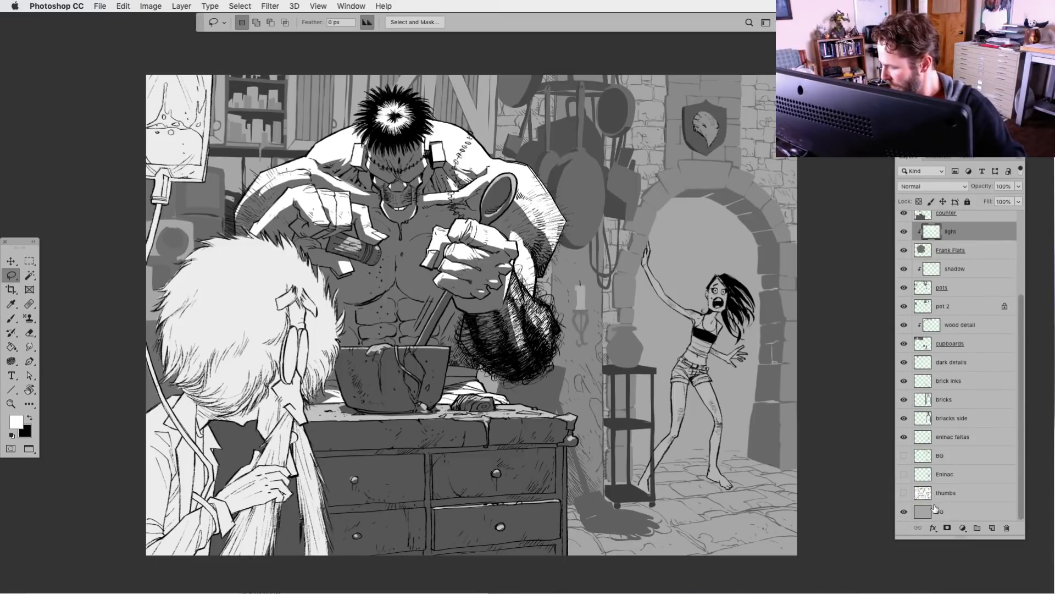
pyautogui.click(929, 465)
pyautogui.click(992, 527)
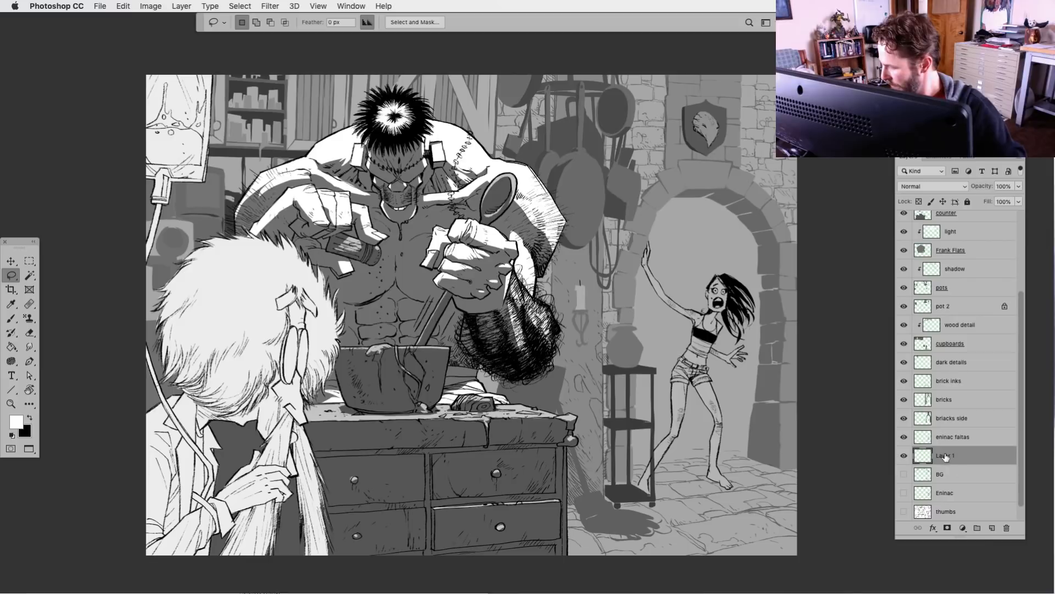
pyautogui.write('ha')
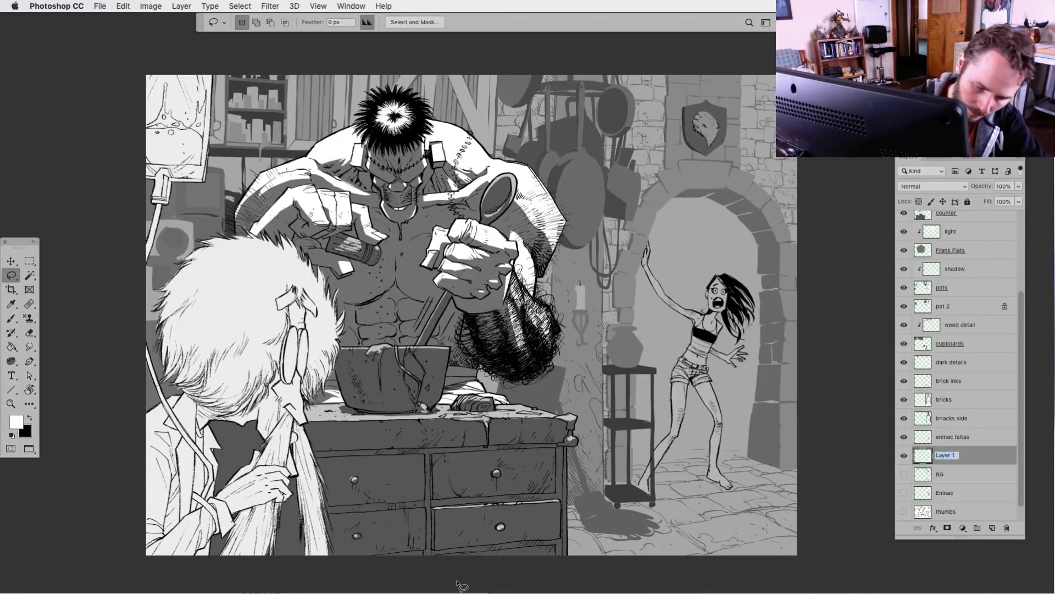
pyautogui.write('llway')
pyautogui.press('Return')
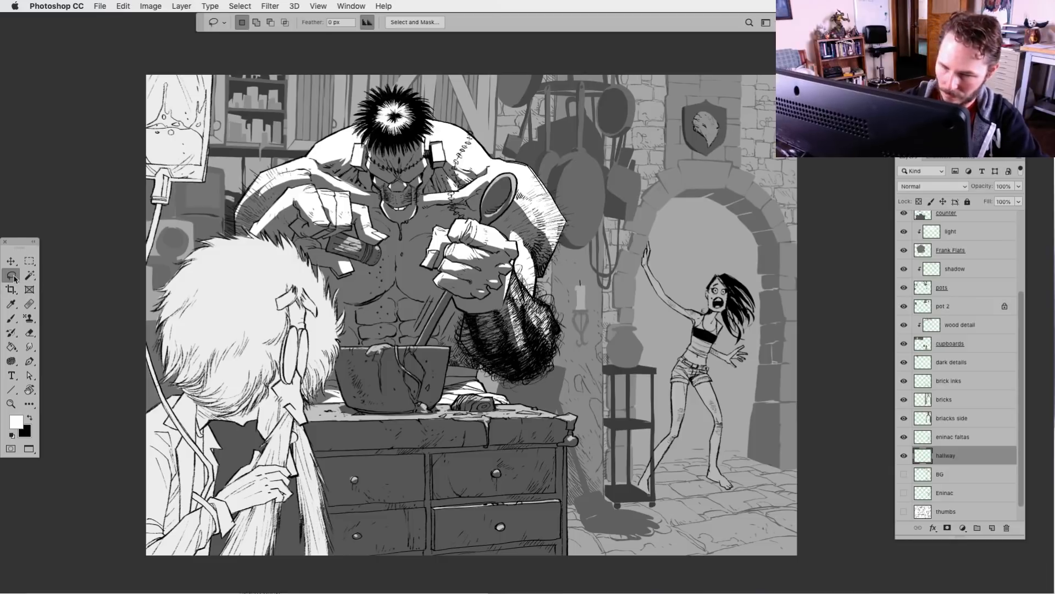
# Lasso the archway opening around the screaming woman, fill it with black on the hallway layer, and deselect
pyautogui.moveTo(697, 198)
pyautogui.mouseDown()
pyautogui.moveTo(699, 184)
pyautogui.moveTo(643, 231)
pyautogui.moveTo(628, 327)
pyautogui.moveTo(624, 473)
pyautogui.moveTo(651, 484)
pyautogui.moveTo(792, 469)
pyautogui.moveTo(790, 286)
pyautogui.moveTo(726, 182)
pyautogui.moveTo(706, 176)
pyautogui.mouseUp()
pyautogui.click(29, 333)
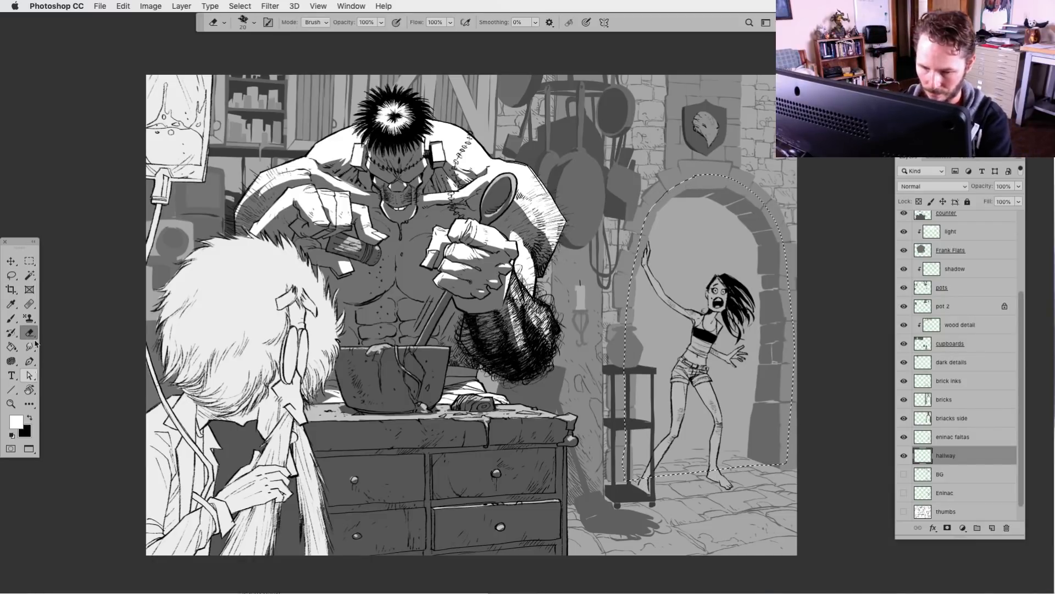
pyautogui.rightClick(35, 341)
pyautogui.click(64, 365)
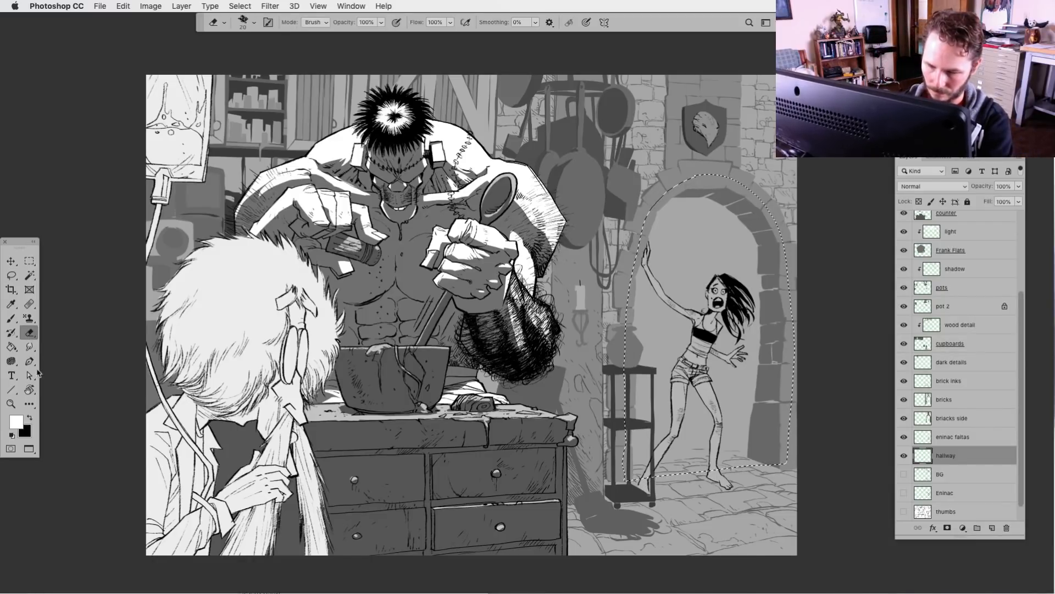
pyautogui.click(11, 347)
pyautogui.click(30, 417)
pyautogui.hotkey('alt', 'BackSpace')
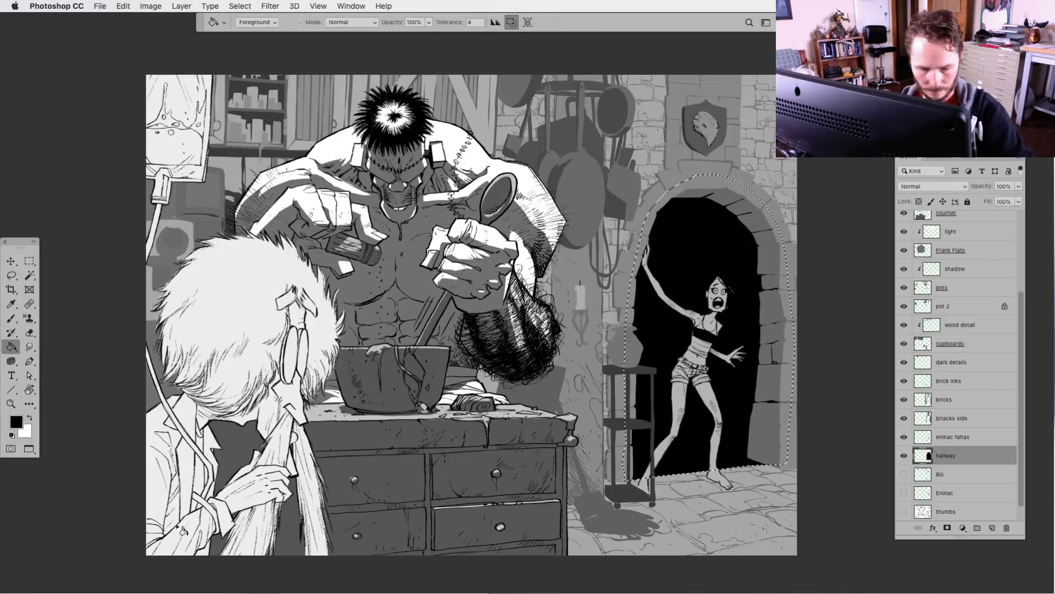
pyautogui.press('super+d')
# Lower the hallway layer's opacity to 58%
pyautogui.click(1021, 187)
pyautogui.moveTo(1018, 200); pyautogui.dragTo(1003, 202)
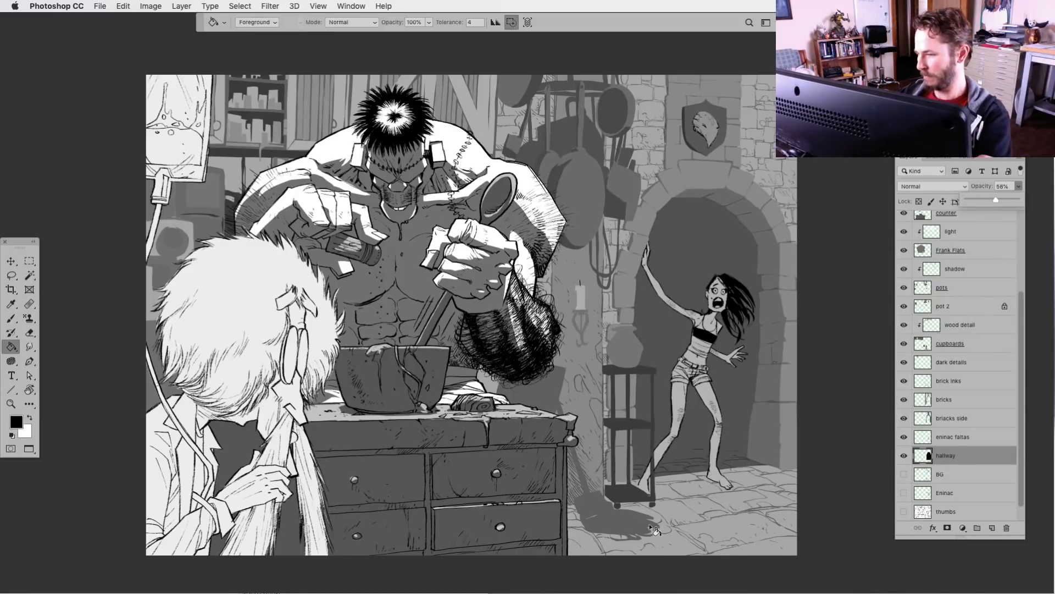
# Raise the hallway layer's opacity to 100%
pyautogui.press('super+minus')
pyautogui.press('super+equal')
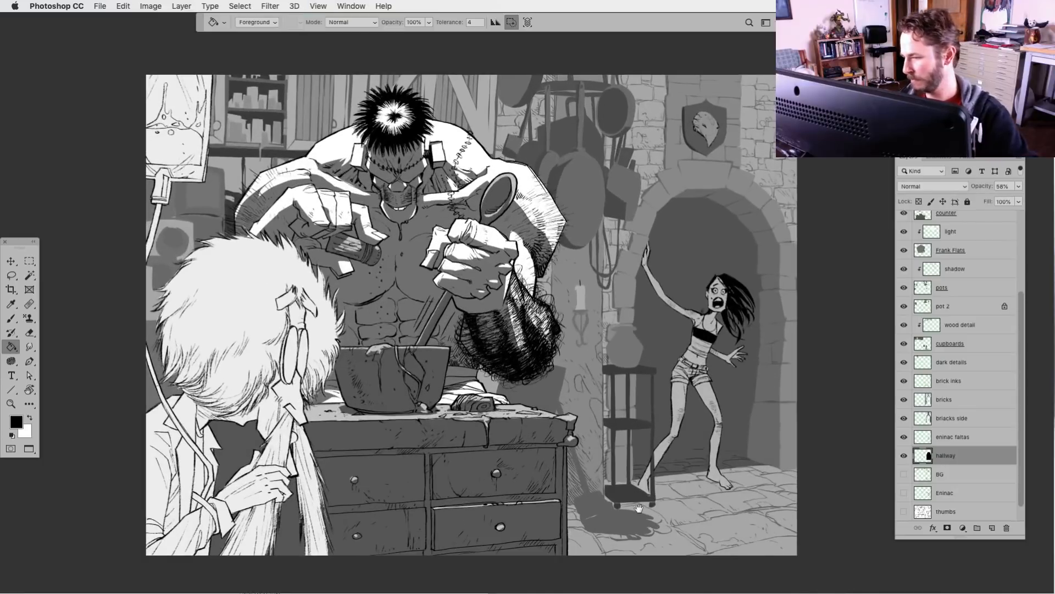
pyautogui.moveTo(639, 508); pyautogui.dragTo(588, 478)
pyautogui.click(1016, 188)
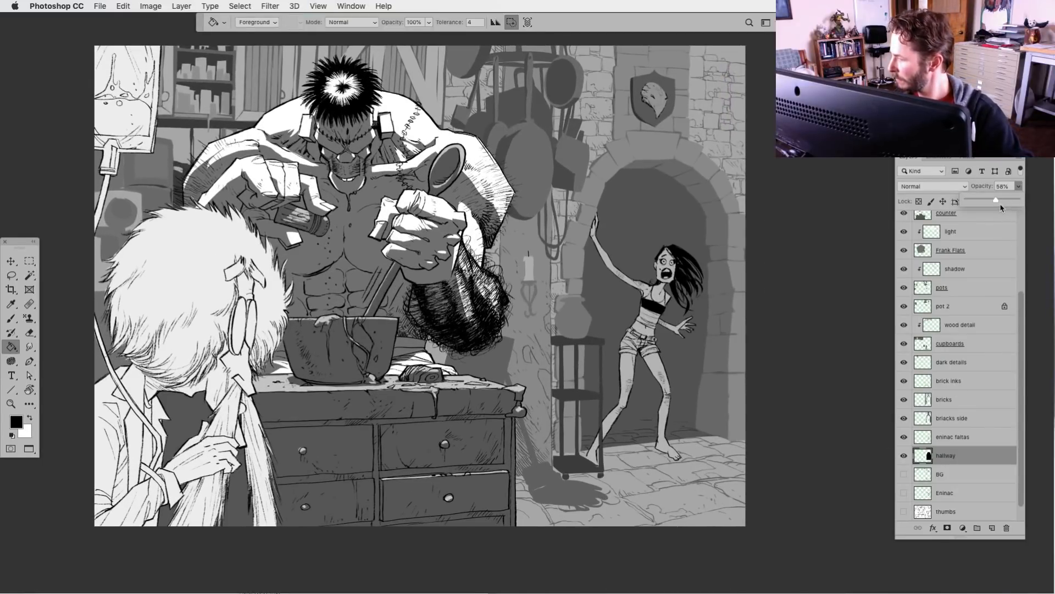
pyautogui.moveTo(995, 200); pyautogui.dragTo(1017, 199)
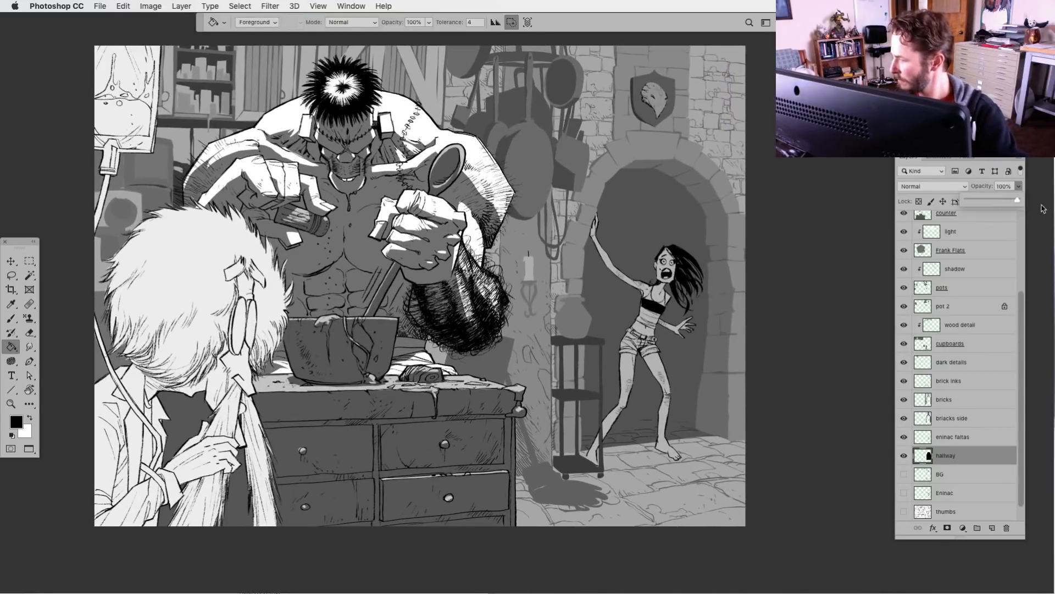
# Add a new layer directly above hallway, clip it to hallway, and name it window light
pyautogui.click(927, 457)
pyautogui.click(994, 527)
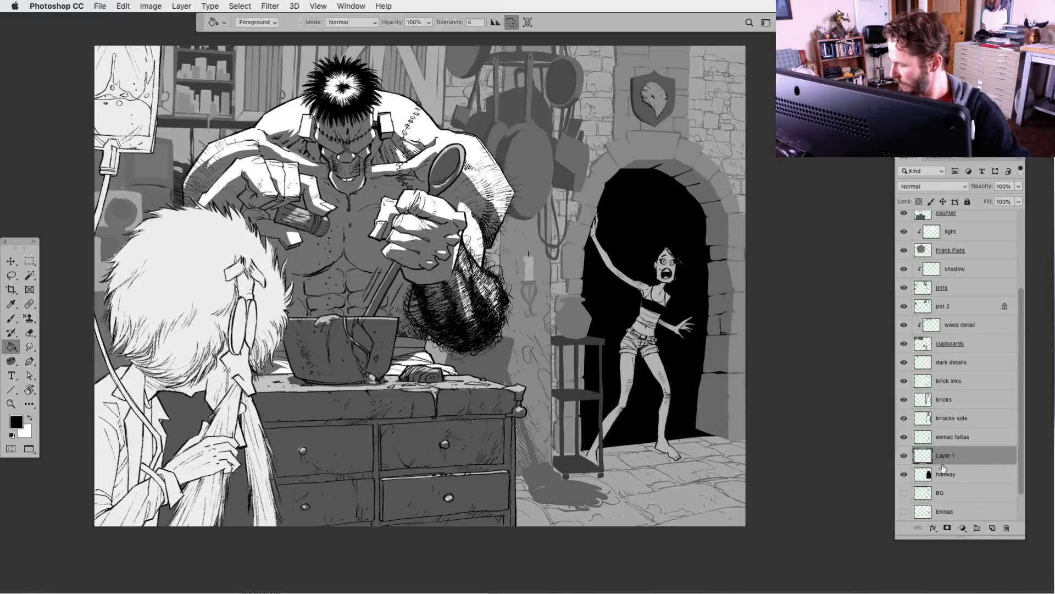
pyautogui.keyDown('alt'); pyautogui.click(945, 464); pyautogui.keyUp('alt')
pyautogui.doubleClick(953, 456)
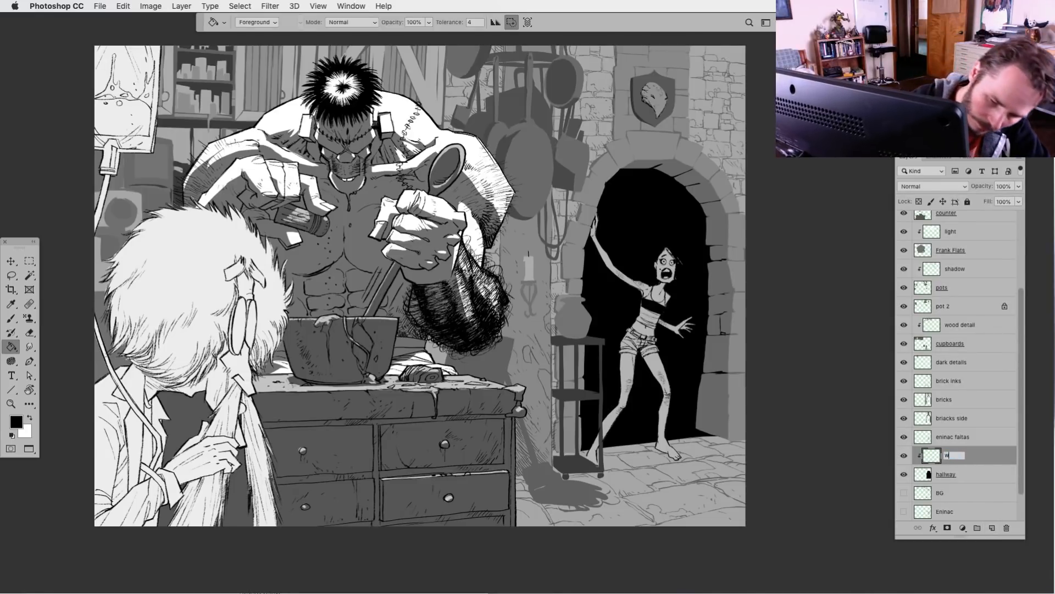
pyautogui.write('window light')
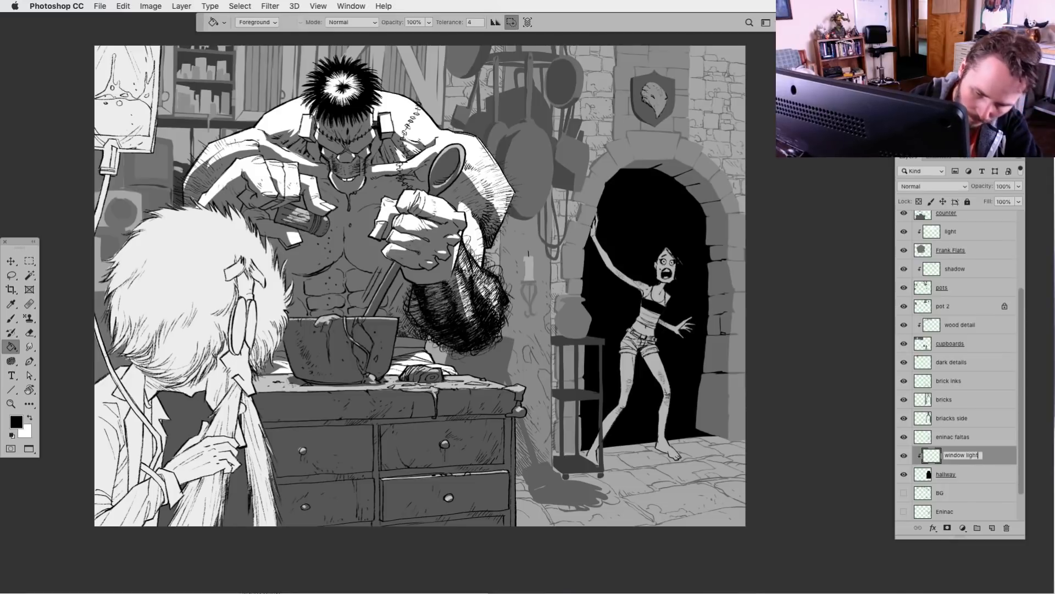
pyautogui.press('Return')
# Lasso a diagonal beam across the archway behind the woman, fill it with white on the window light layer, and deselect
pyautogui.press('l')
pyautogui.moveTo(745, 302)
pyautogui.mouseDown()
pyautogui.moveTo(720, 208)
pyautogui.moveTo(519, 333)
pyautogui.moveTo(555, 395)
pyautogui.moveTo(574, 379)
pyautogui.mouseUp()
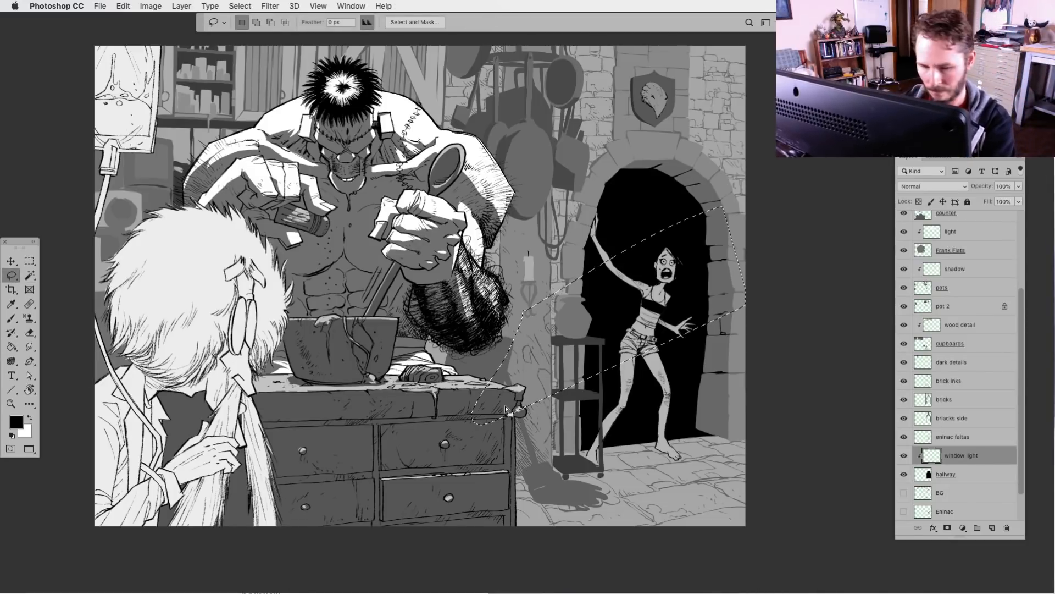
pyautogui.press('x')
pyautogui.hotkey('alt', 'BackSpace')
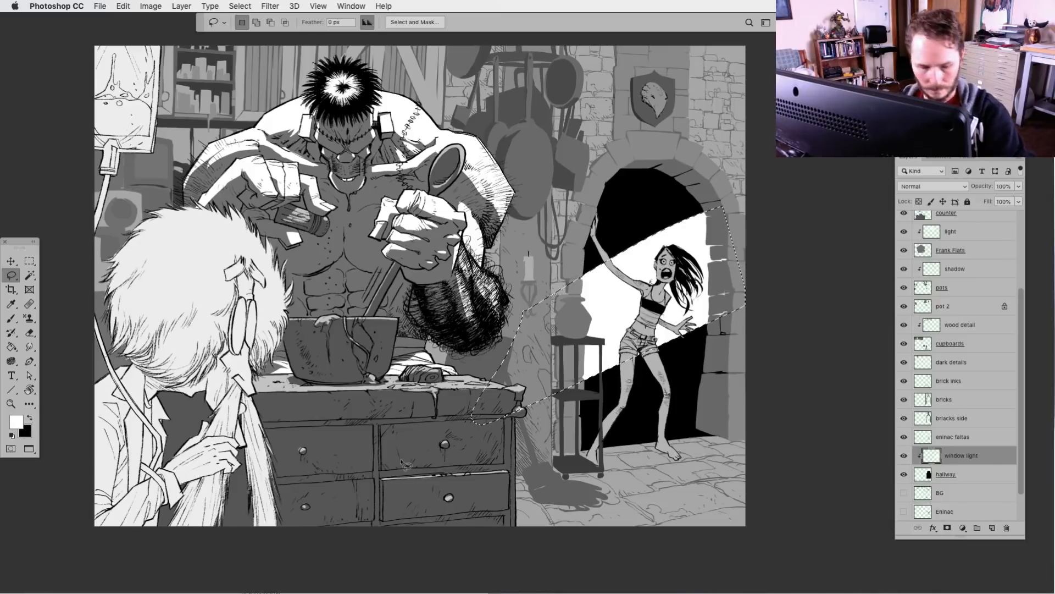
pyautogui.hotkey('ctrl', 'd')
# Soften the beam with a Spin Radial Blur of amount 10 centred toward the upper right, and lower its layer opacity to 62%
pyautogui.click(280, 7)
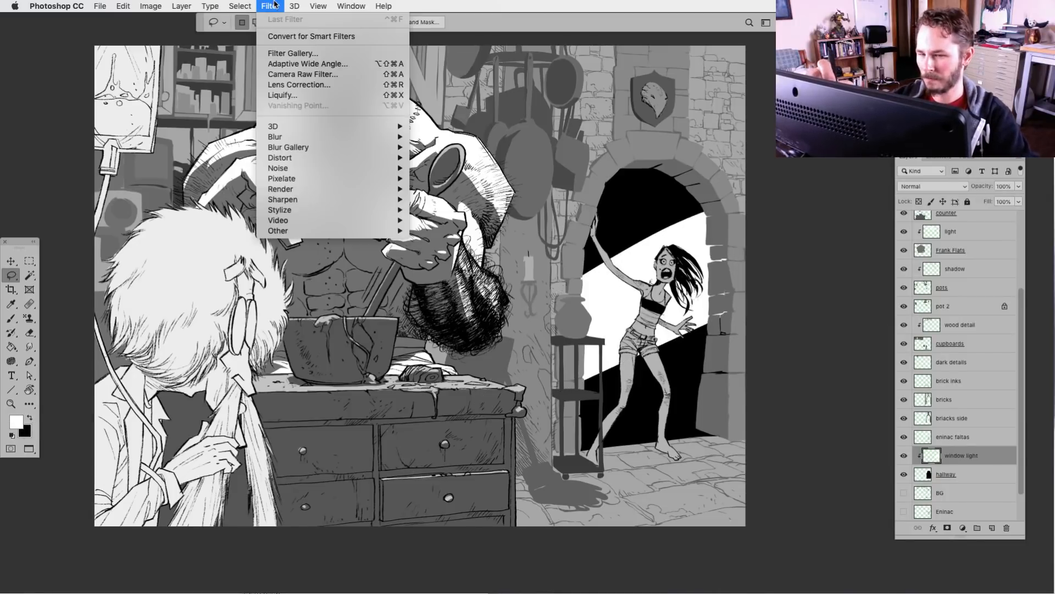
pyautogui.moveTo(330, 136)
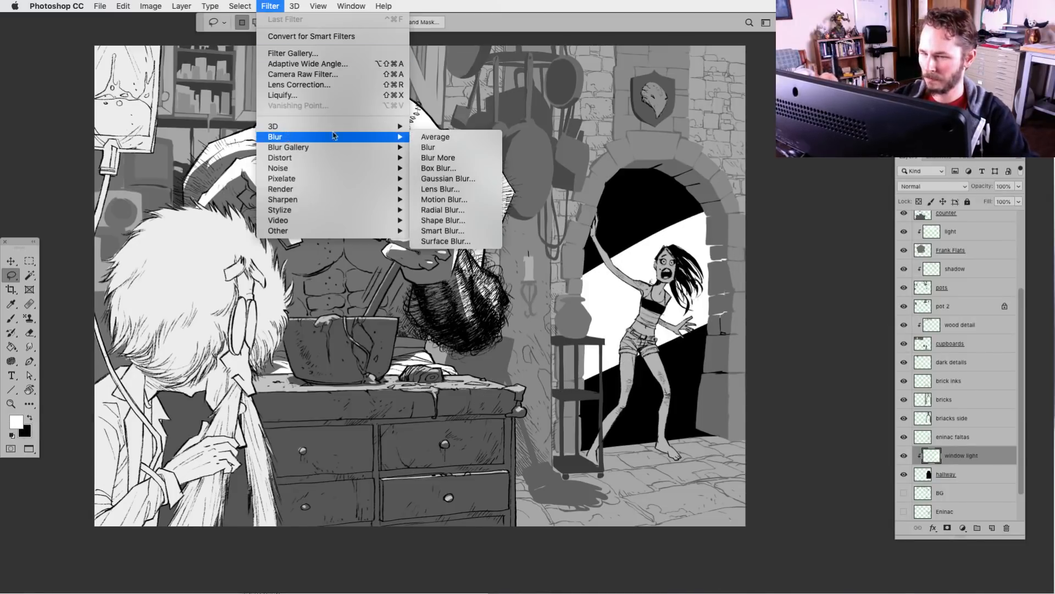
pyautogui.click(453, 204)
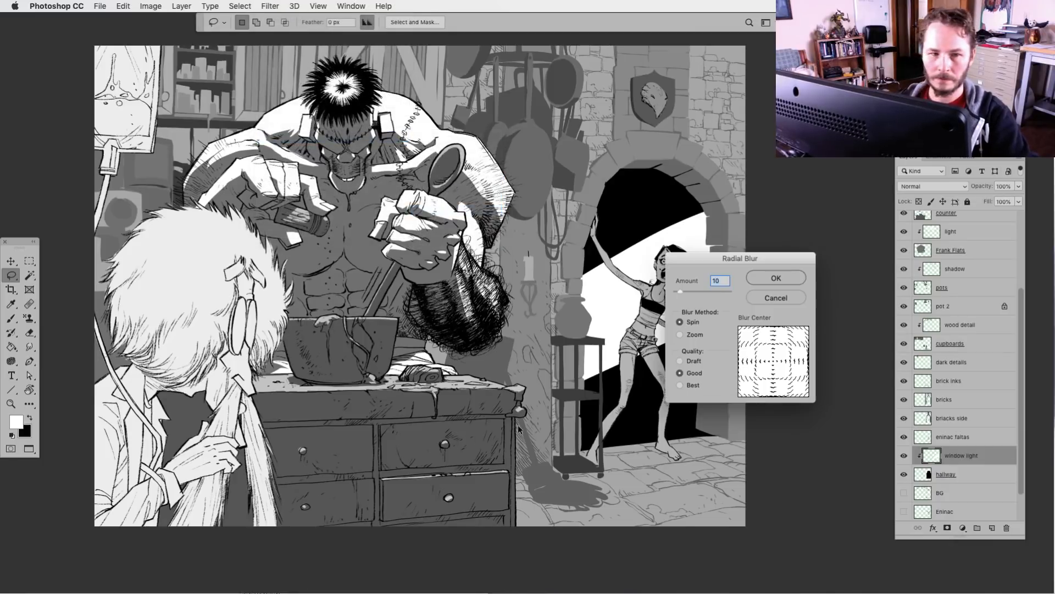
pyautogui.click(798, 333)
pyautogui.click(786, 277)
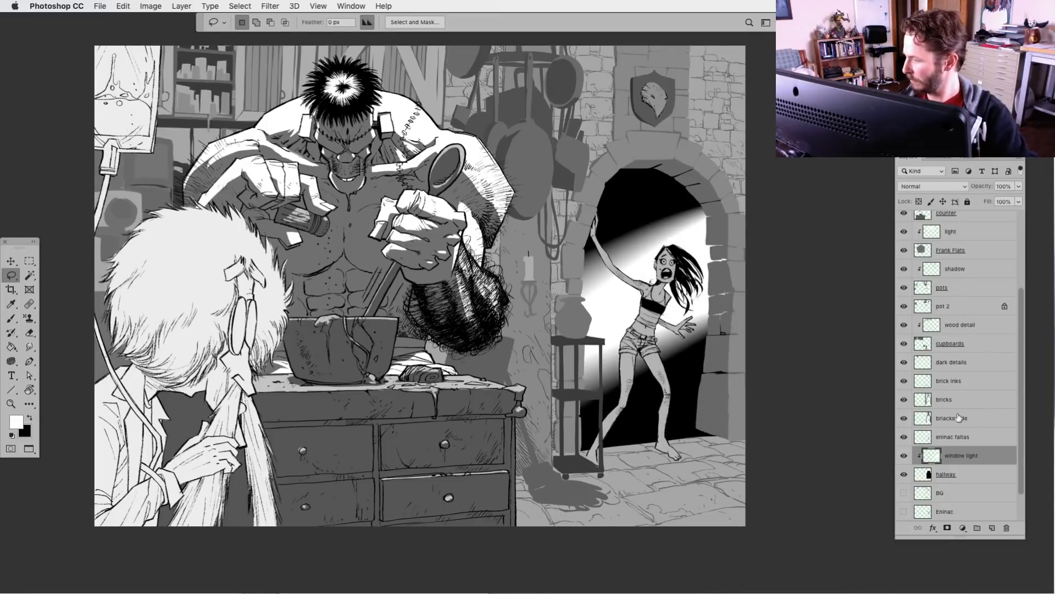
pyautogui.moveTo(1019, 189); pyautogui.dragTo(1000, 202)
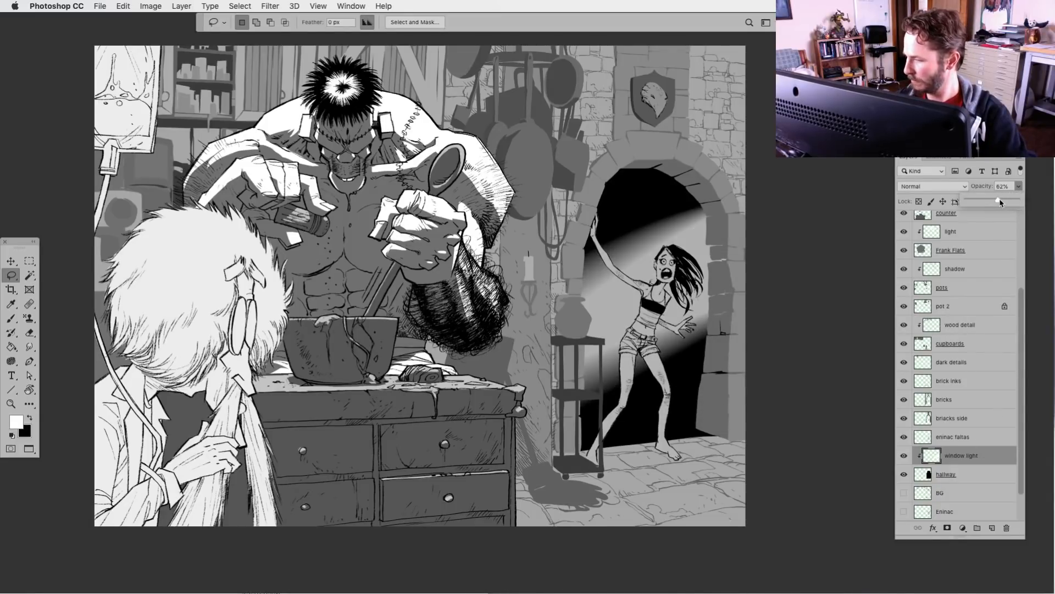
# Lighten the black hallway fill with Levels by raising the output black level to 54
pyautogui.click(923, 477)
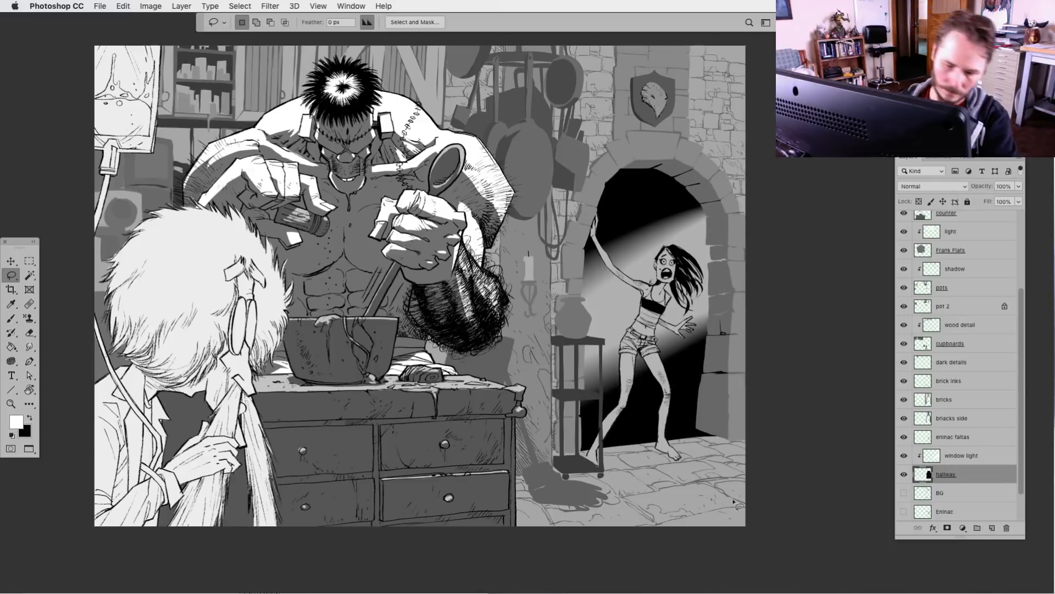
pyautogui.press('super+l')
pyautogui.moveTo(676, 451); pyautogui.dragTo(707, 453)
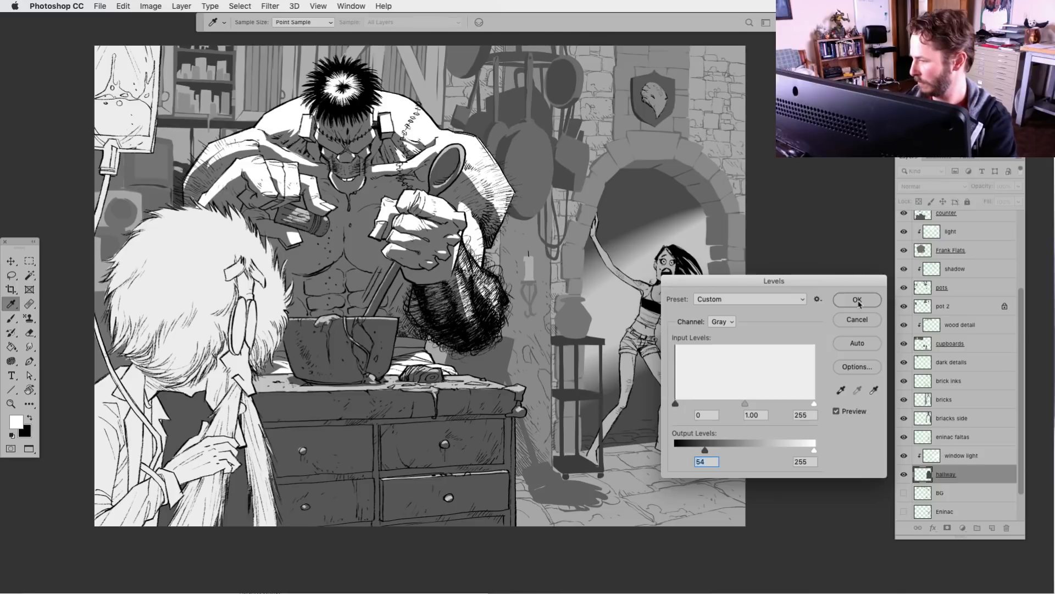
pyautogui.click(858, 301)
# Set the window light layer's opacity to 66%
pyautogui.click(933, 458)
pyautogui.click(1019, 186)
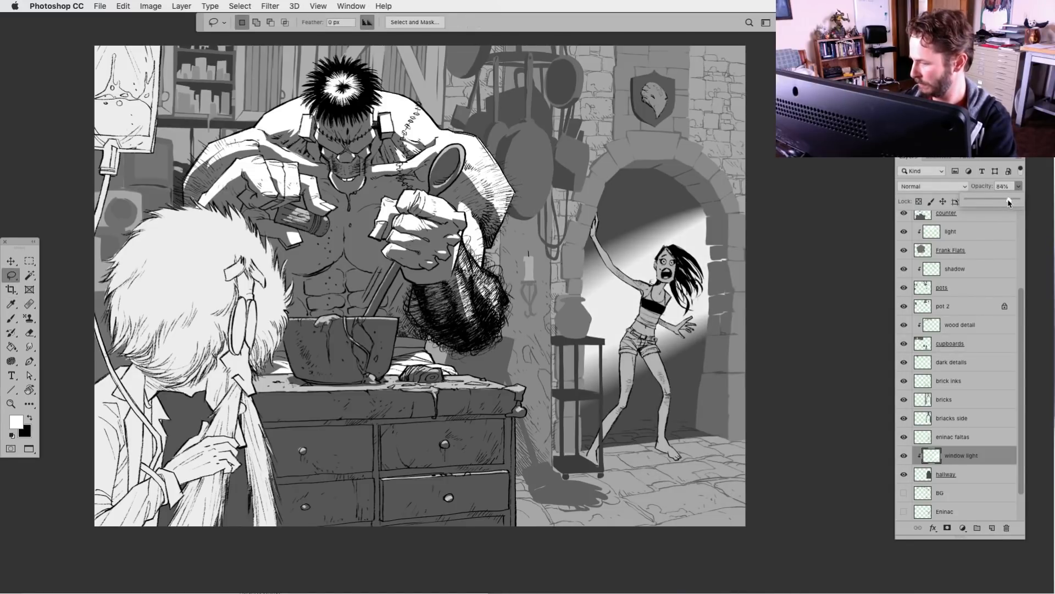
pyautogui.moveTo(1009, 203); pyautogui.dragTo(1007, 205)
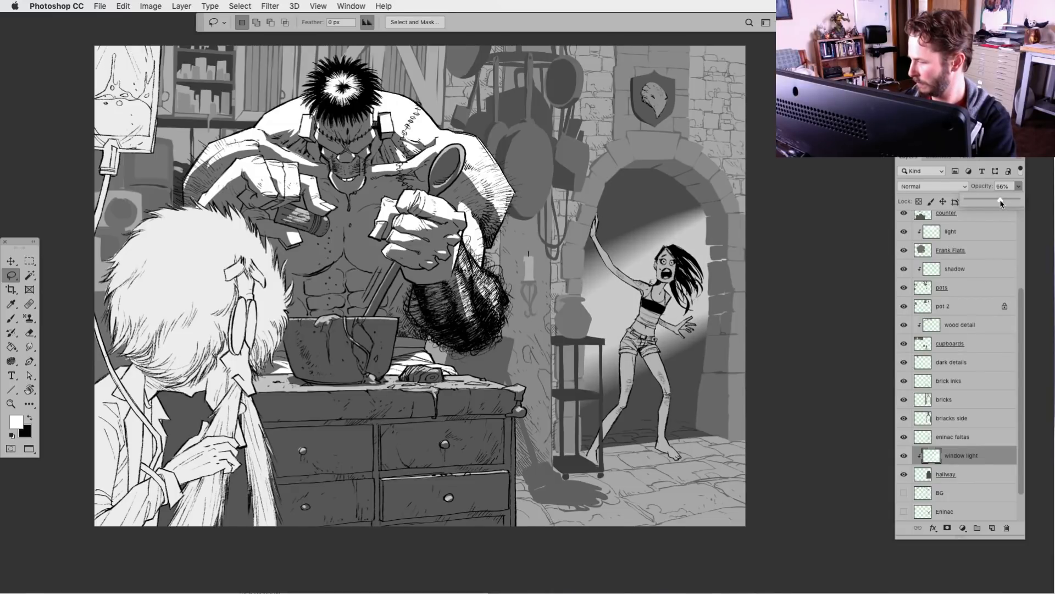
# On a new clipped layer above window light, paint a soft white glow along the archway's right inner edge with an enlarged Soft 300 brush
pyautogui.click(992, 527)
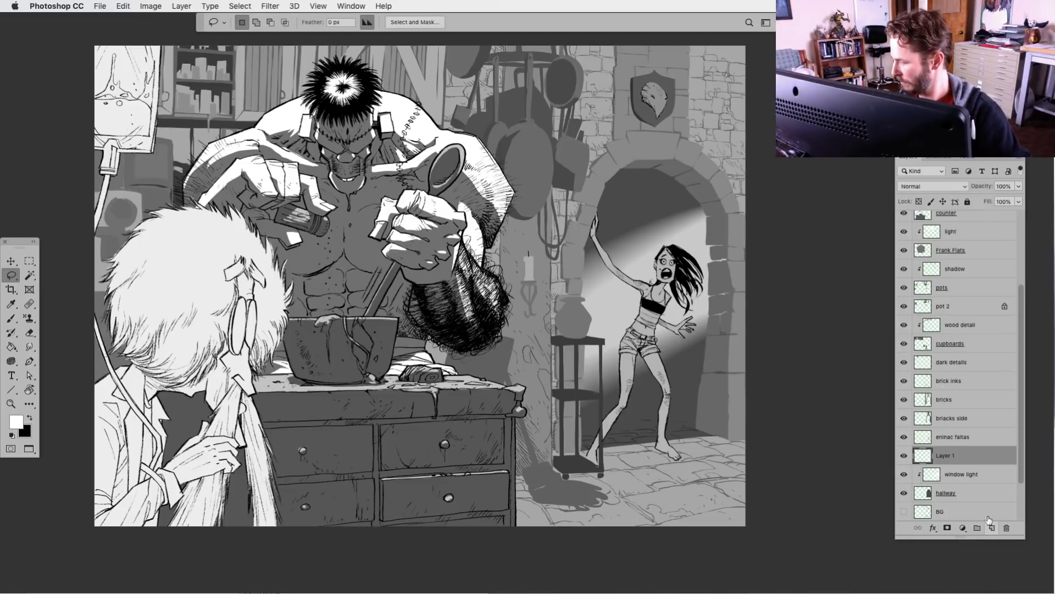
pyautogui.keyDown('alt'); pyautogui.click(933, 465); pyautogui.keyUp('alt')
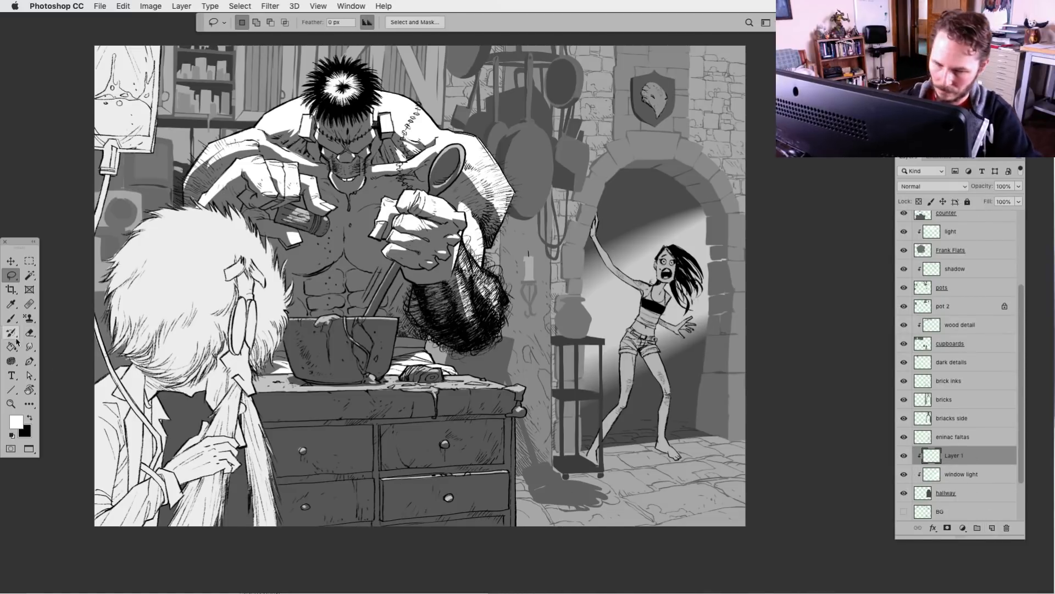
pyautogui.click(11, 319)
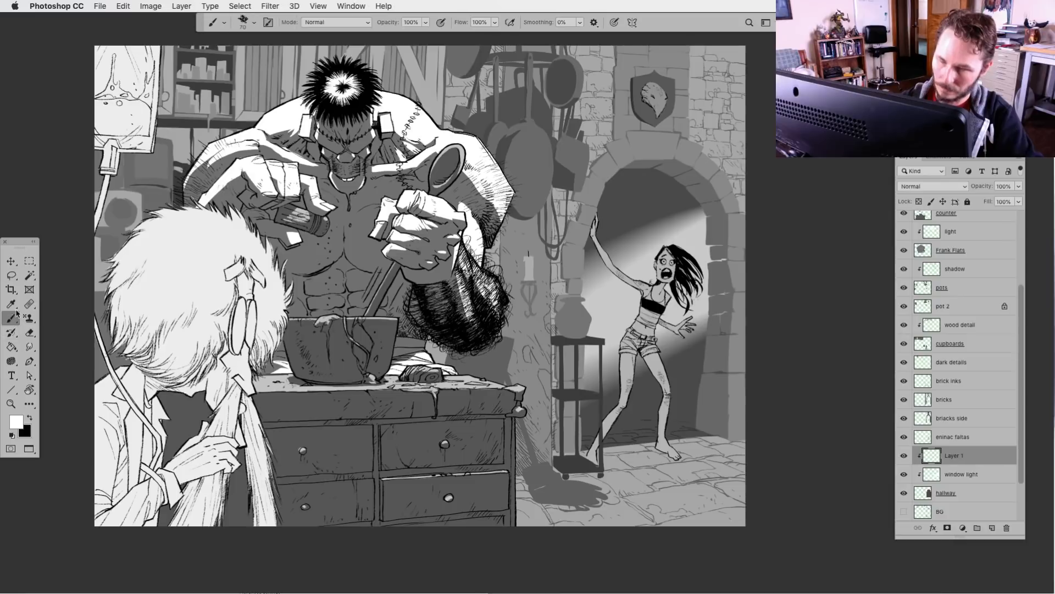
pyautogui.click(253, 22)
pyautogui.click(493, 161)
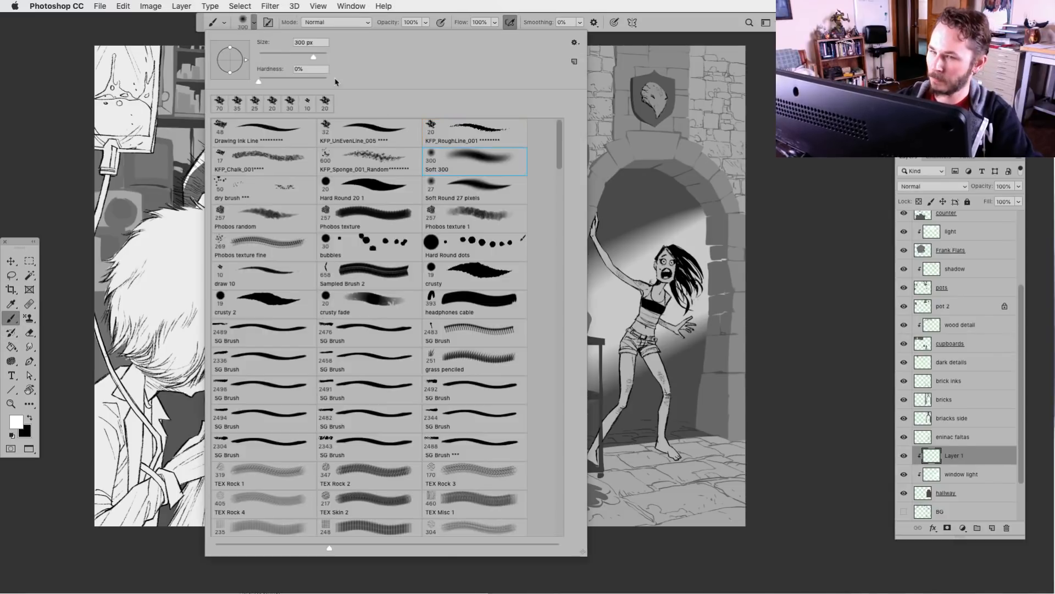
pyautogui.click(723, 219)
pyautogui.press(']')
pyautogui.press(']')
pyautogui.press(']')
pyautogui.press(']')
pyautogui.press(']')
pyautogui.press(']')
pyautogui.press(']')
pyautogui.press(']')
pyautogui.press(']')
pyautogui.press(']')
pyautogui.press(']')
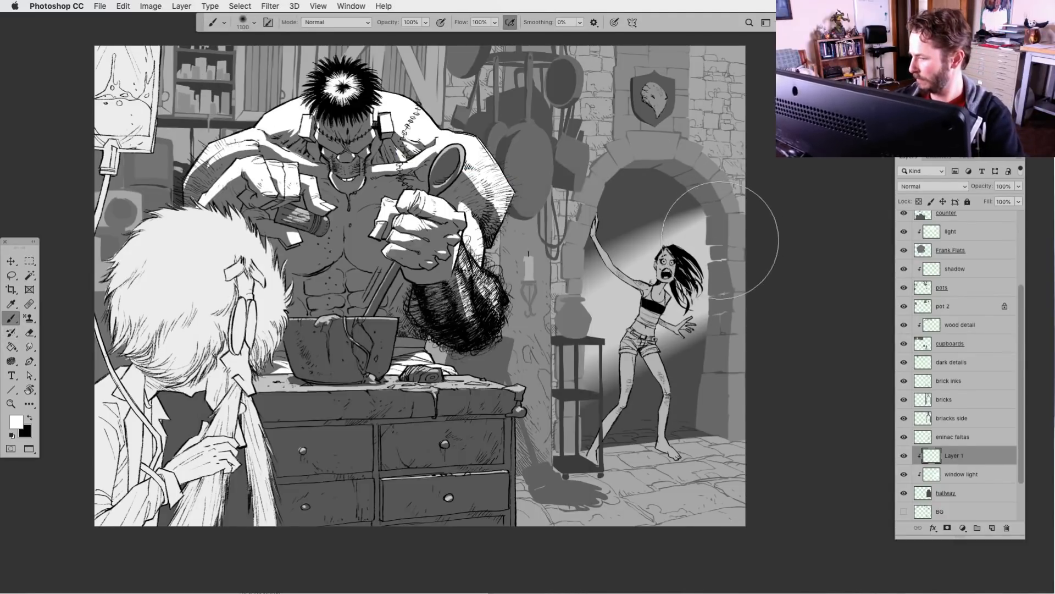
pyautogui.moveTo(725, 247); pyautogui.dragTo(731, 207)
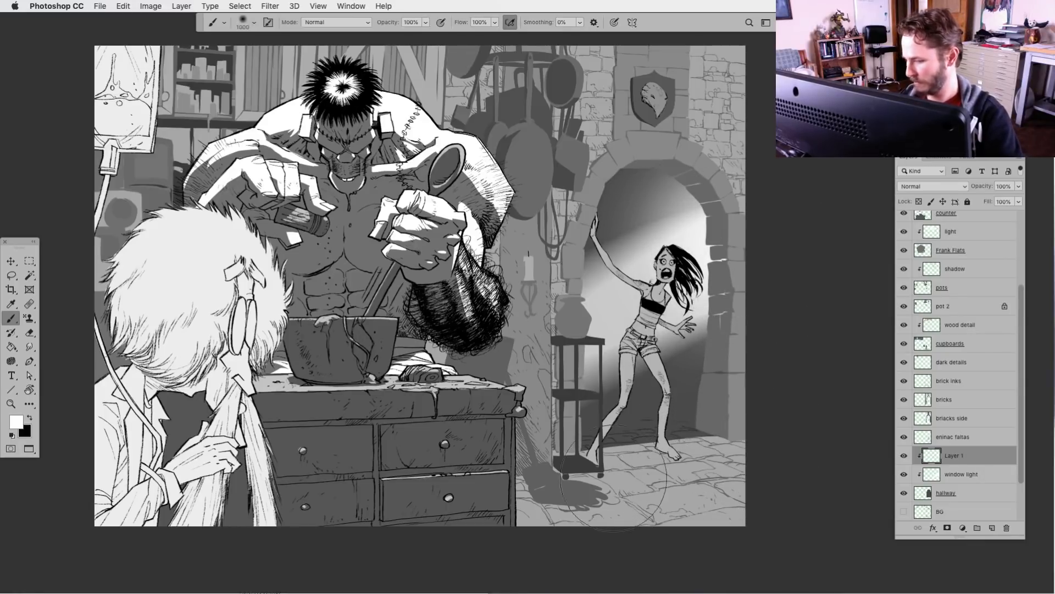
# Fade the bottom of the hallway layer along the floor around the woman's feet using the Eraser with the Soft 300 brush
pyautogui.click(11, 361)
pyautogui.press('e')
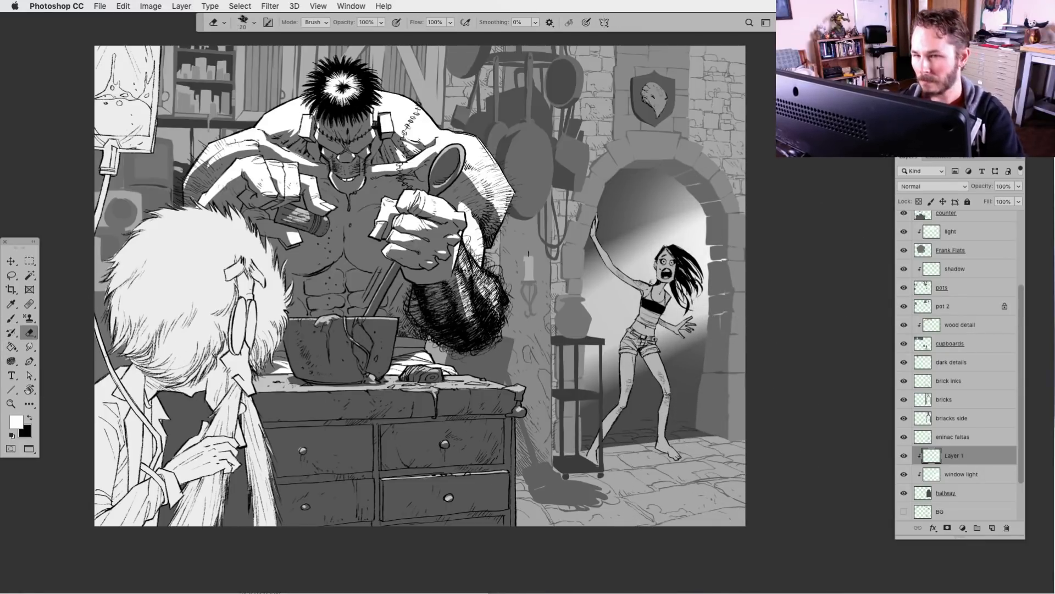
pyautogui.click(244, 23)
pyautogui.doubleClick(474, 160)
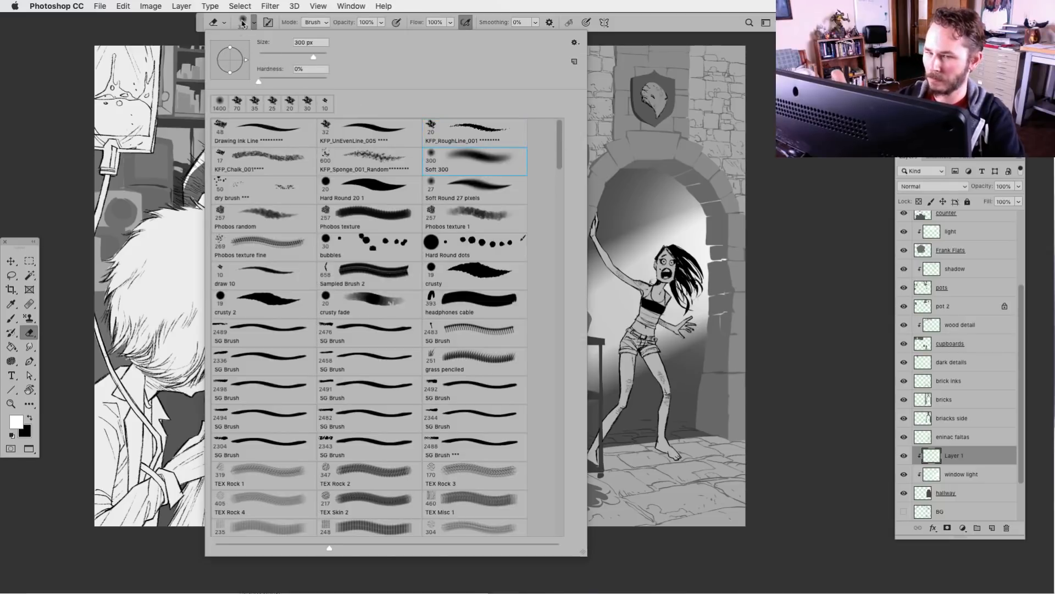
pyautogui.click(926, 493)
pyautogui.moveTo(595, 461); pyautogui.dragTo(763, 446)
pyautogui.moveTo(697, 449); pyautogui.dragTo(621, 461)
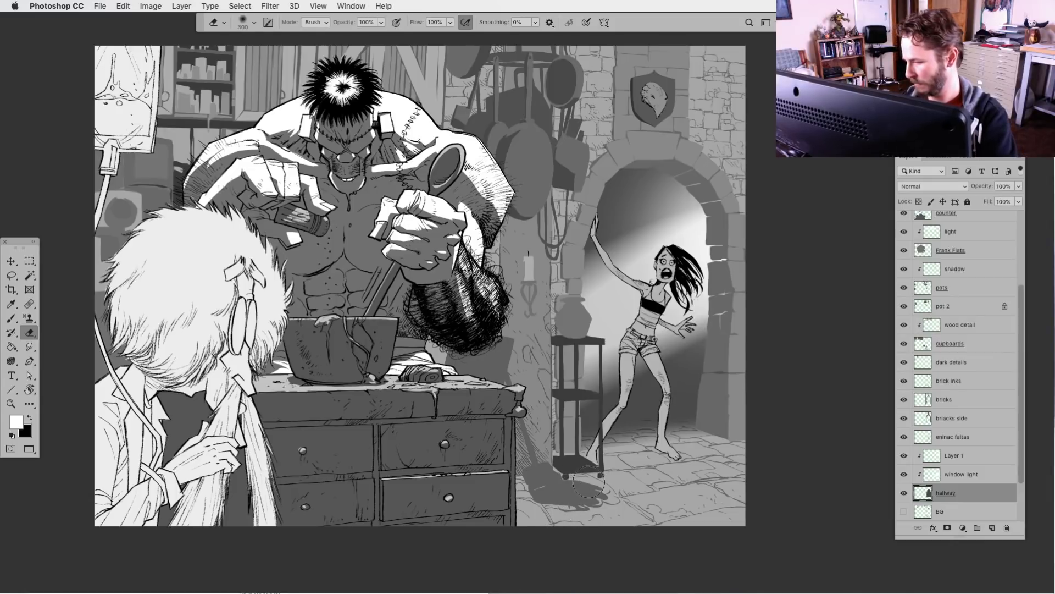
# Check what the background layers between hallway and cupboards contain by hiding and showing them one at a time
pyautogui.press('super+minus')
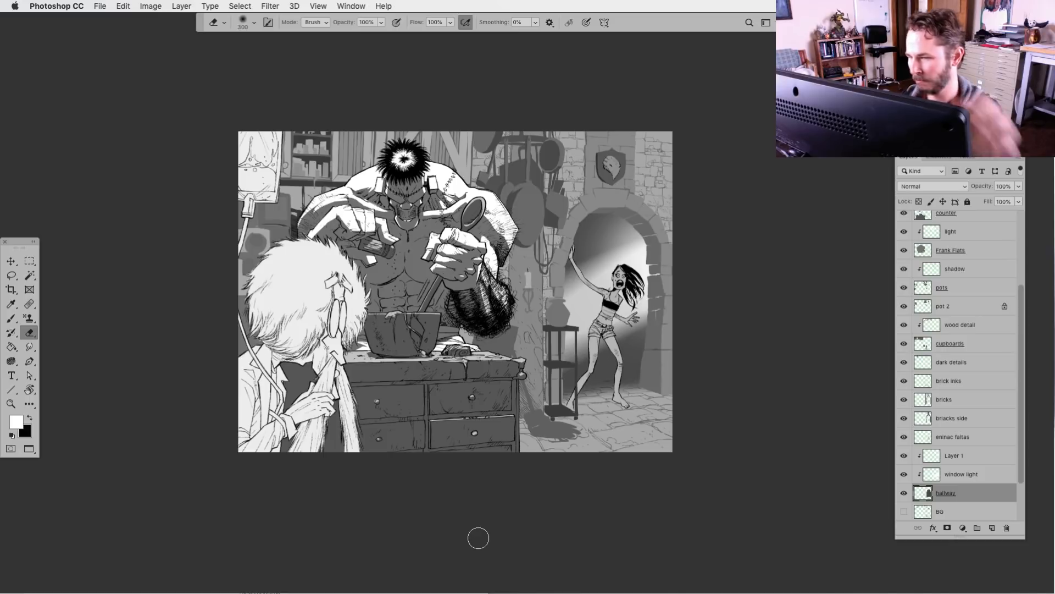
pyautogui.hotkey('ctrl', '+')
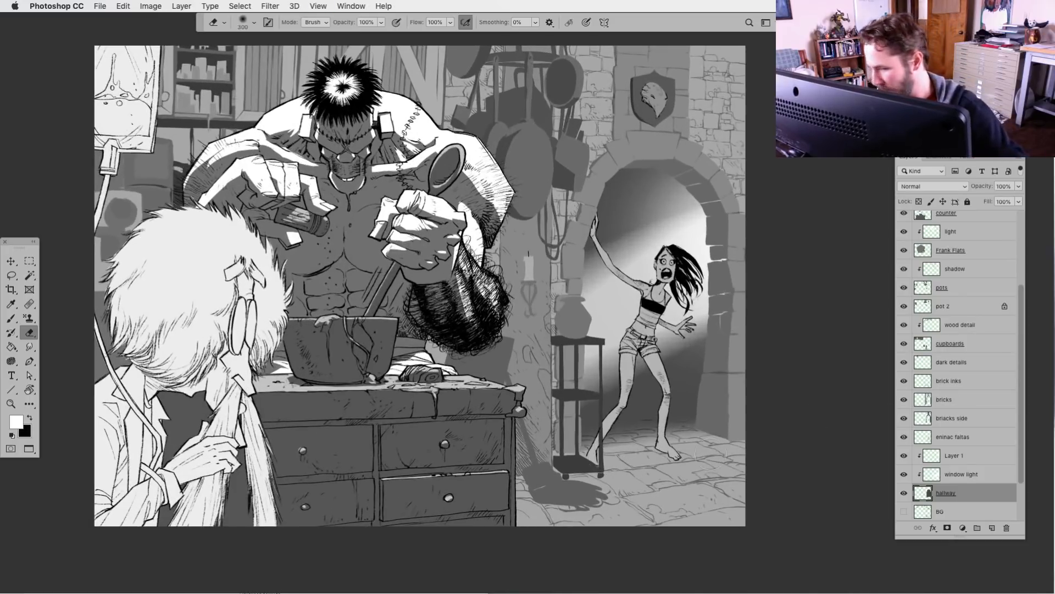
pyautogui.scroll(-3, 1022, 447)
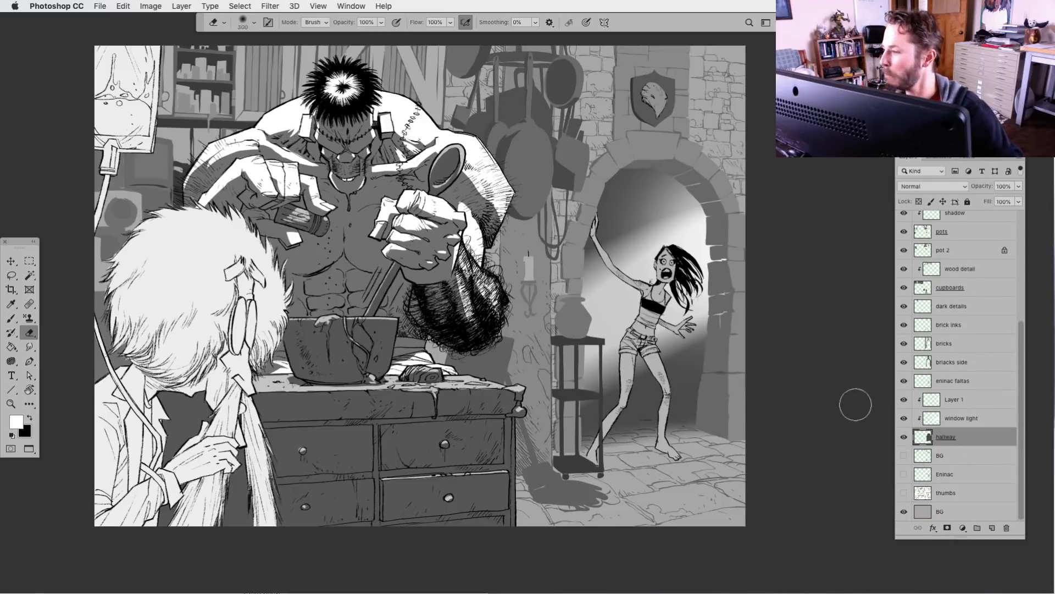
pyautogui.click(903, 437)
pyautogui.click(904, 437)
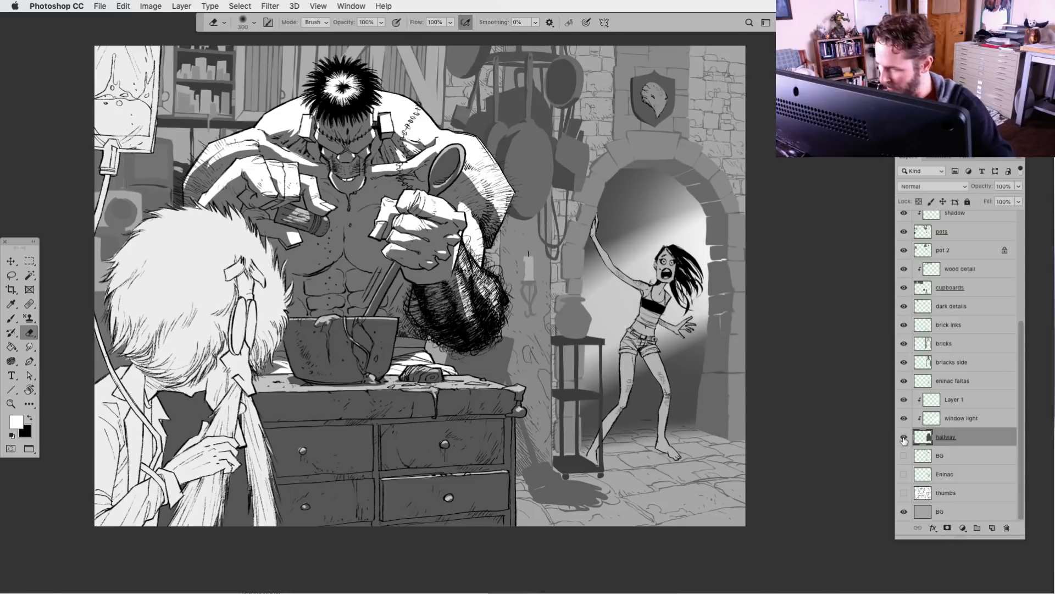
pyautogui.click(905, 381)
pyautogui.click(905, 381)
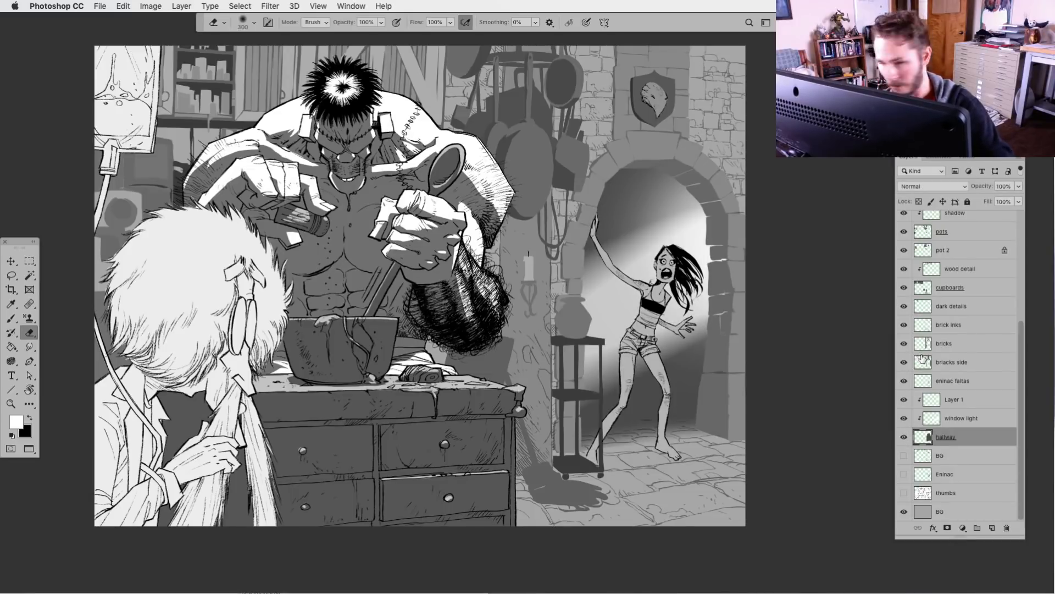
pyautogui.click(904, 344)
pyautogui.click(905, 346)
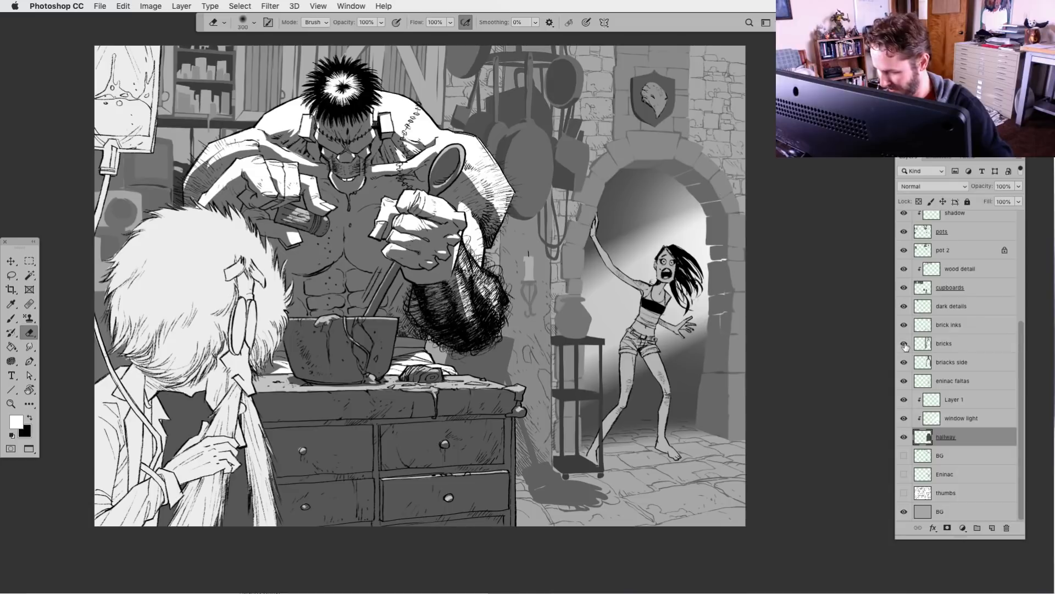
pyautogui.click(905, 322)
pyautogui.click(904, 322)
pyautogui.click(904, 308)
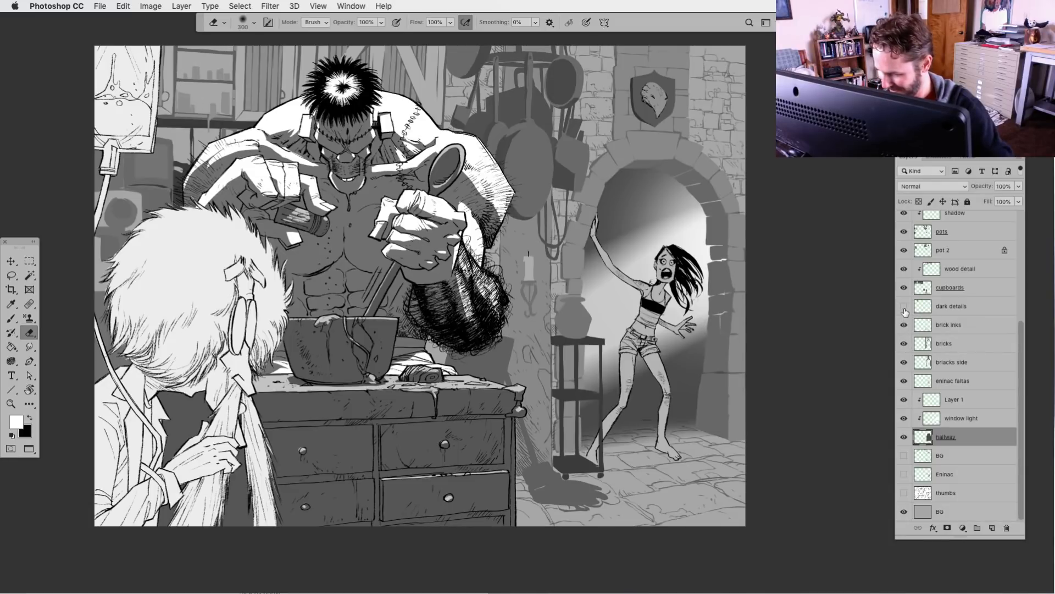
pyautogui.click(905, 308)
pyautogui.click(904, 289)
pyautogui.click(905, 289)
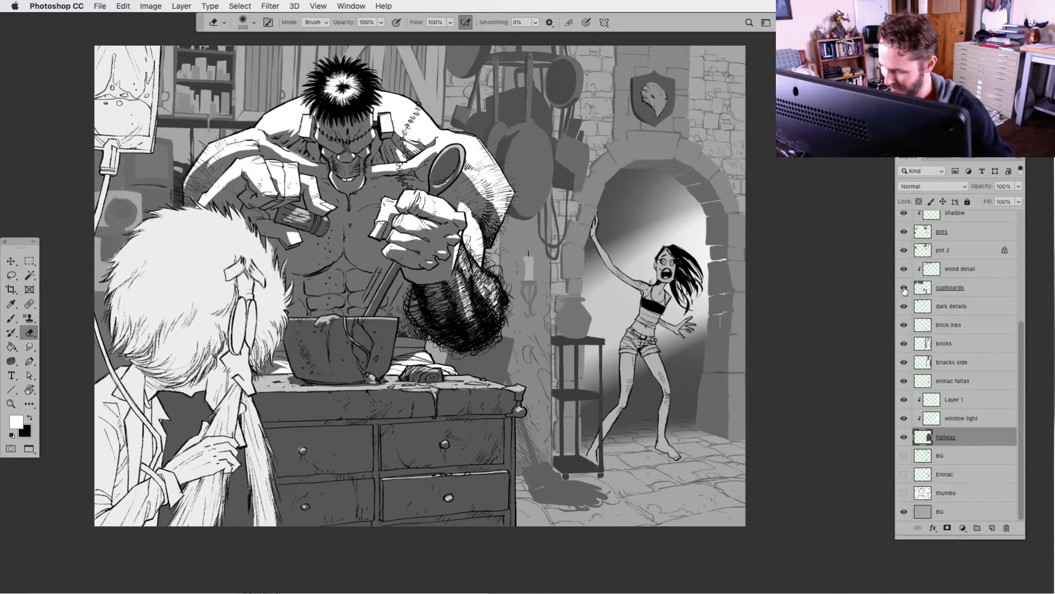
pyautogui.keyDown('alt'); pyautogui.click(904, 288); pyautogui.keyUp('alt')
pyautogui.keyDown('alt'); pyautogui.click(904, 288); pyautogui.keyUp('alt')
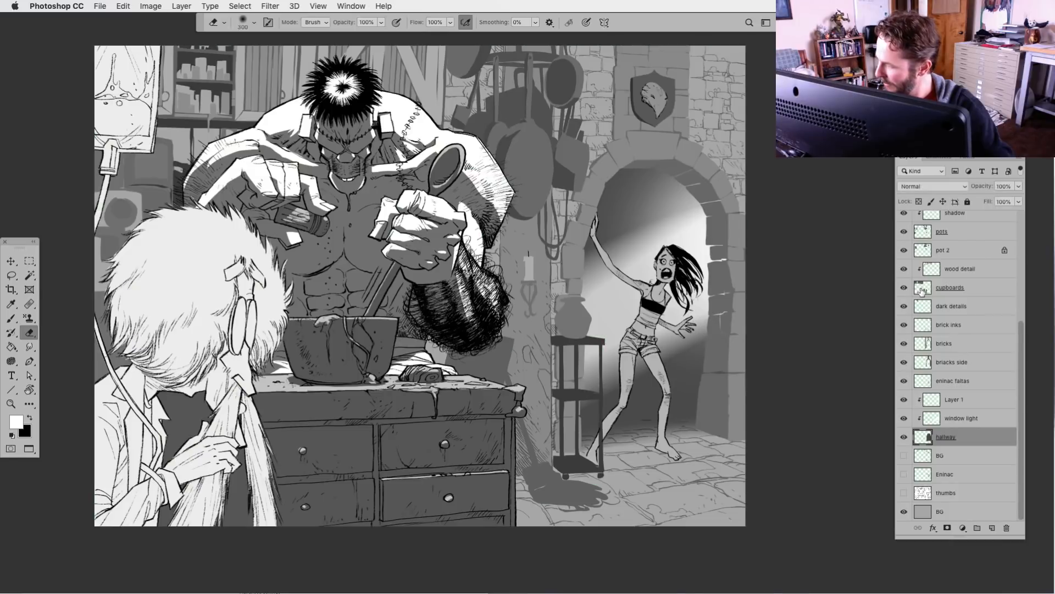
# Show the hidden BG layer below hallway and move it above the wood detail layer
pyautogui.click(923, 290)
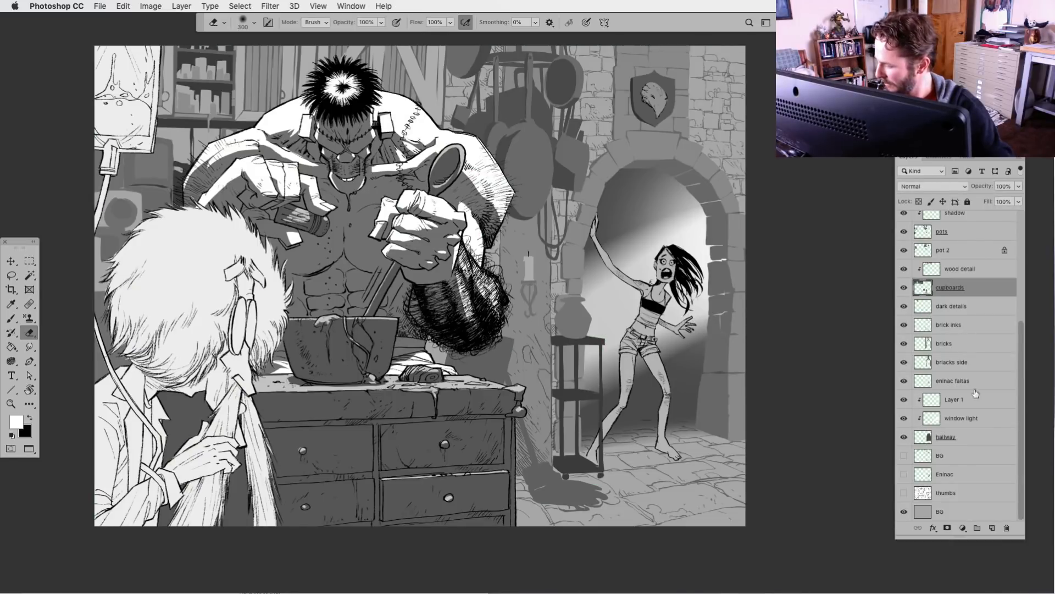
pyautogui.click(904, 455)
pyautogui.moveTo(932, 419); pyautogui.dragTo(932, 263)
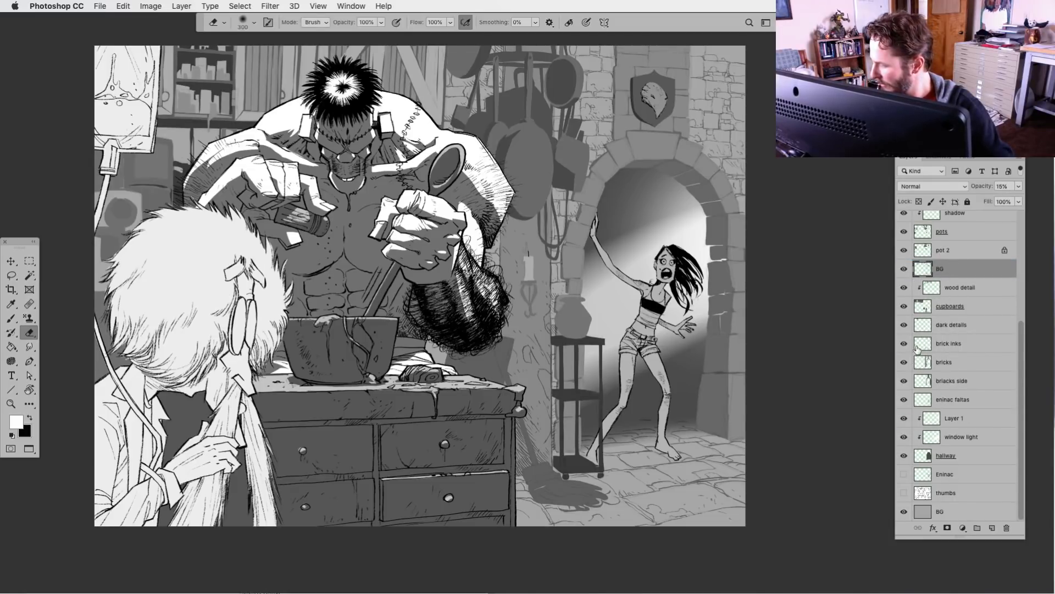
# Select the brick inks layer and set up the Brush with black and the KFP_RoughLine_001 preset
pyautogui.click(904, 344)
pyautogui.click(904, 344)
pyautogui.click(918, 344)
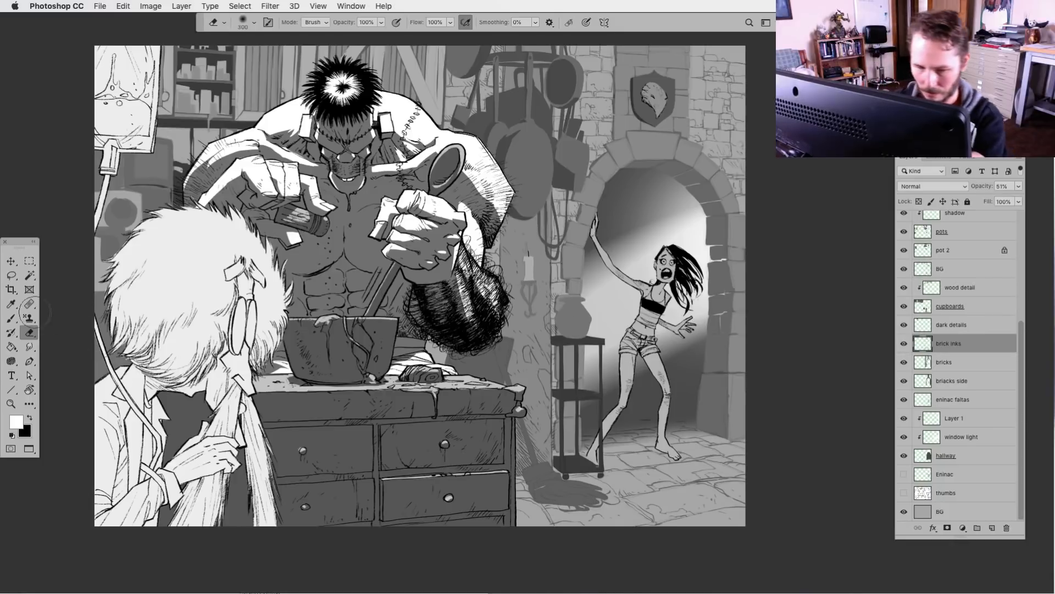
pyautogui.click(11, 318)
pyautogui.click(30, 418)
pyautogui.click(254, 23)
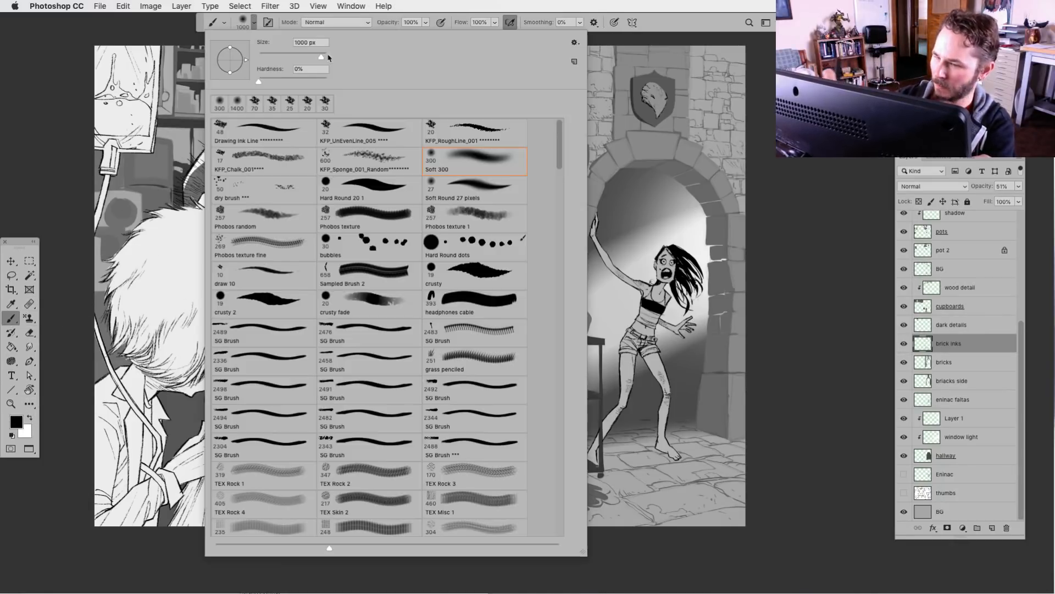
pyautogui.click(475, 132)
pyautogui.press('Return')
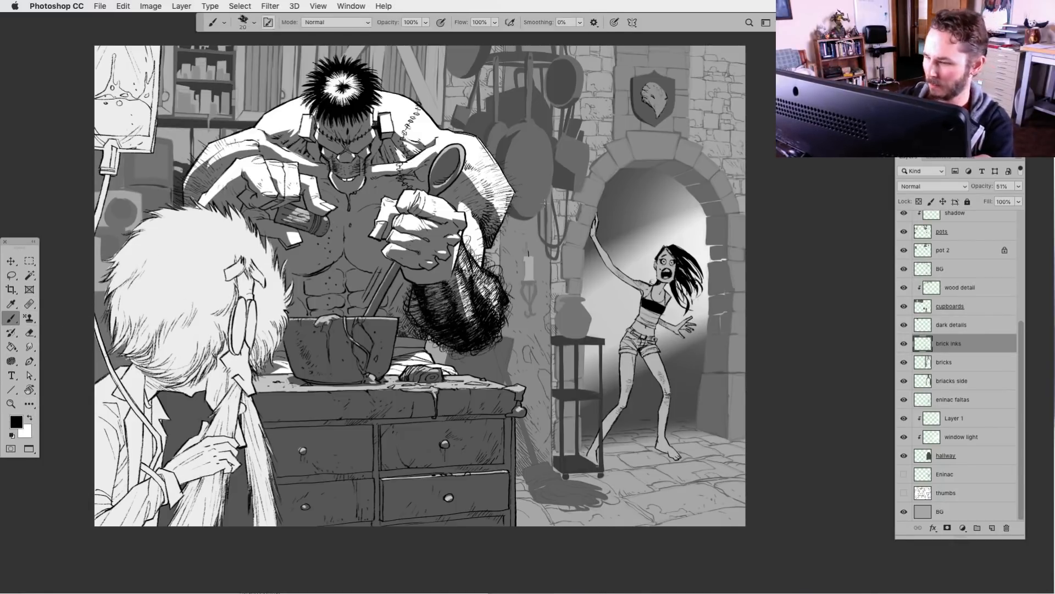
# Move the brick inks layer directly above wood detail so its lines lie over the cupboards values
pyautogui.press('super+plus')
pyautogui.press('super+plus')
pyautogui.moveTo(559, 491); pyautogui.dragTo(606, 321)
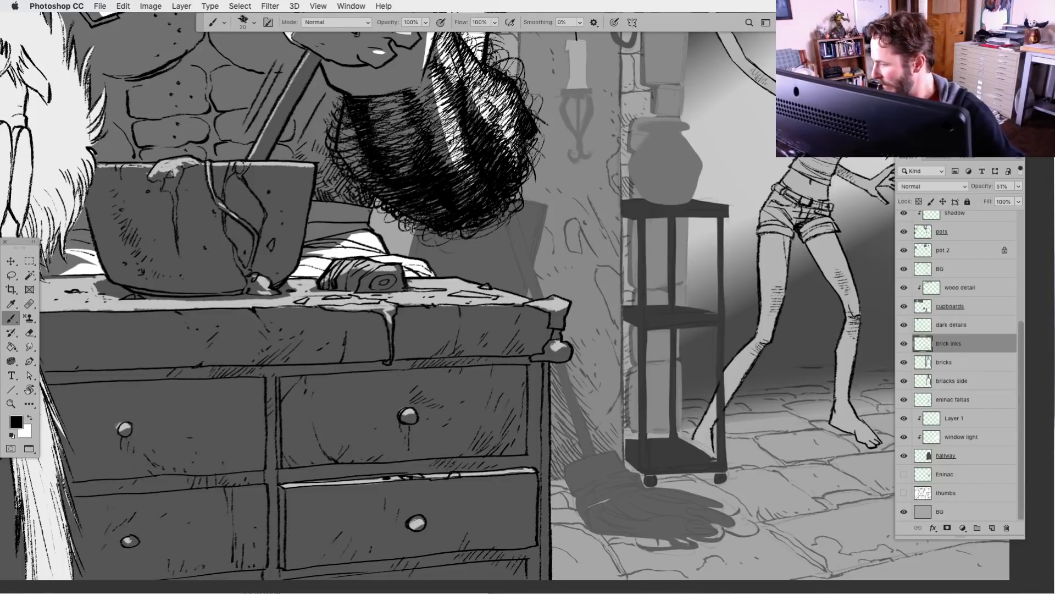
pyautogui.moveTo(926, 342); pyautogui.dragTo(953, 275)
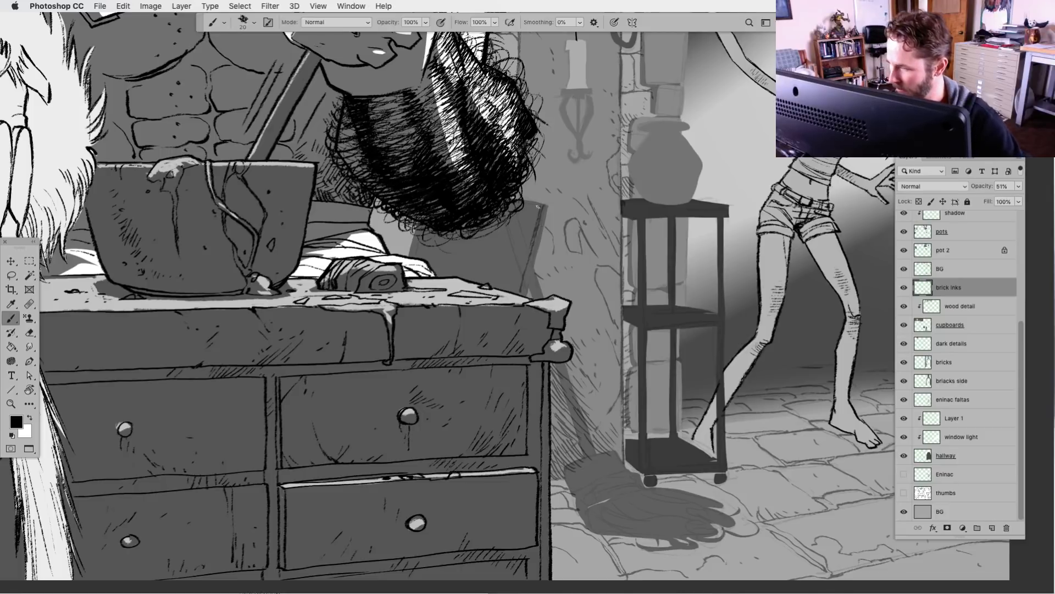
# Ink the right edge of the board behind the counter and the upper part of the broom handle
pyautogui.moveTo(538, 207); pyautogui.dragTo(517, 289)
pyautogui.moveTo(550, 211); pyautogui.dragTo(529, 297)
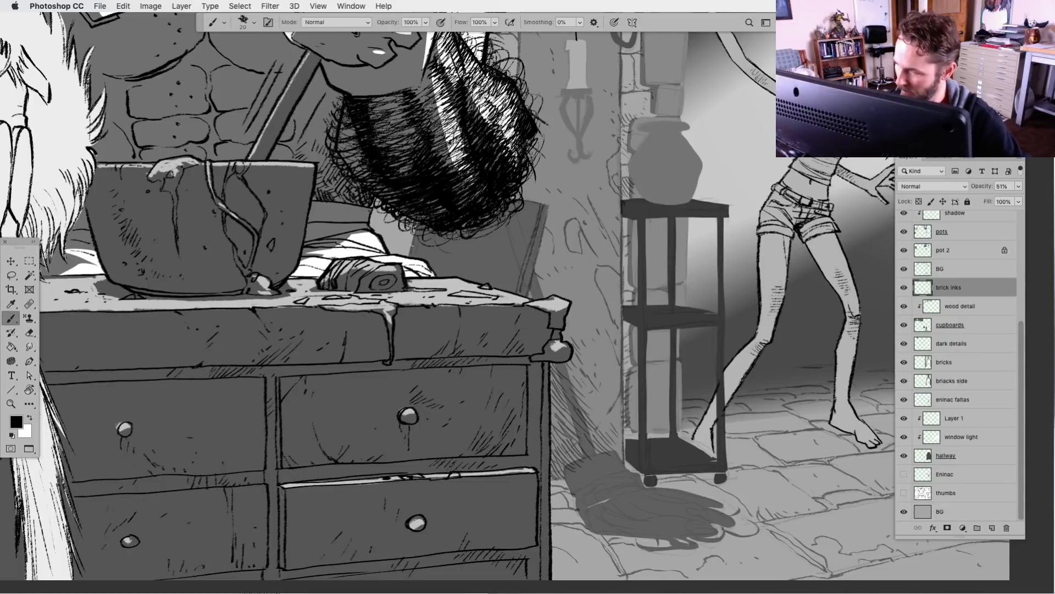
pyautogui.press('l')
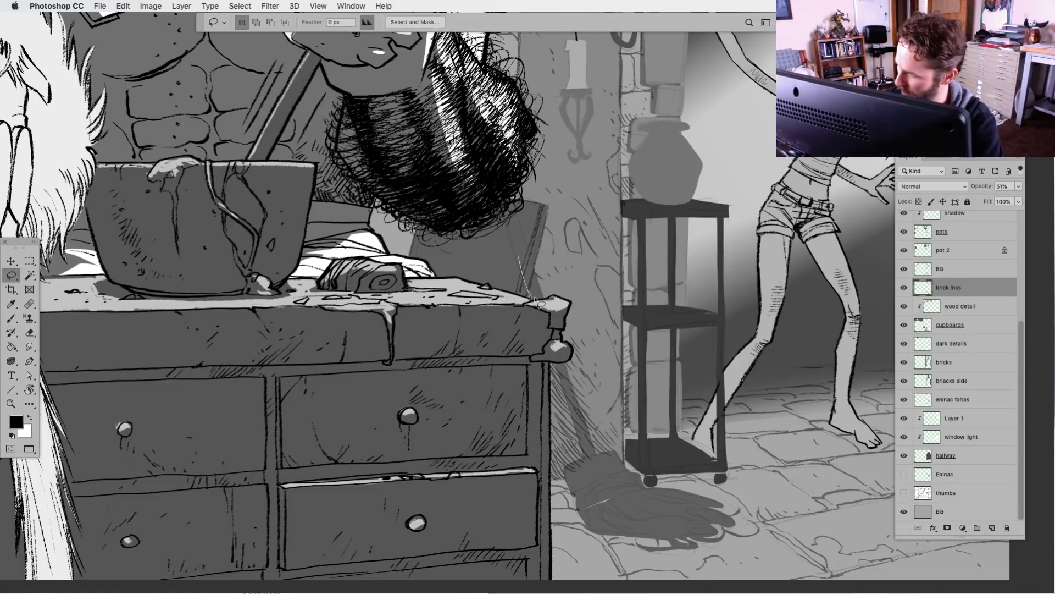
pyautogui.press('b')
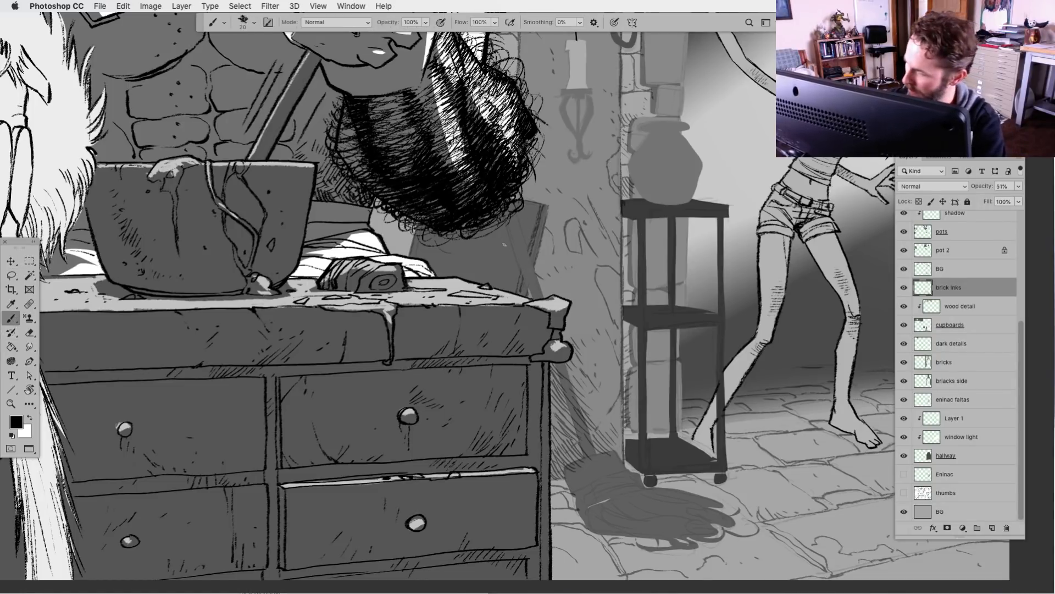
pyautogui.moveTo(509, 226); pyautogui.dragTo(531, 287)
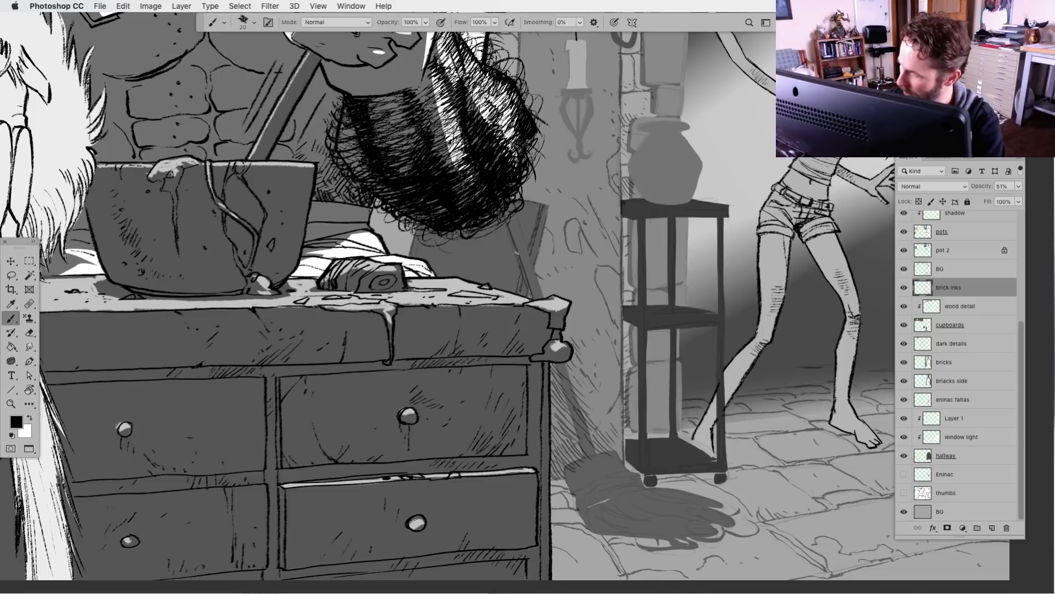
pyautogui.moveTo(516, 215); pyautogui.dragTo(546, 297)
pyautogui.press('super+z')
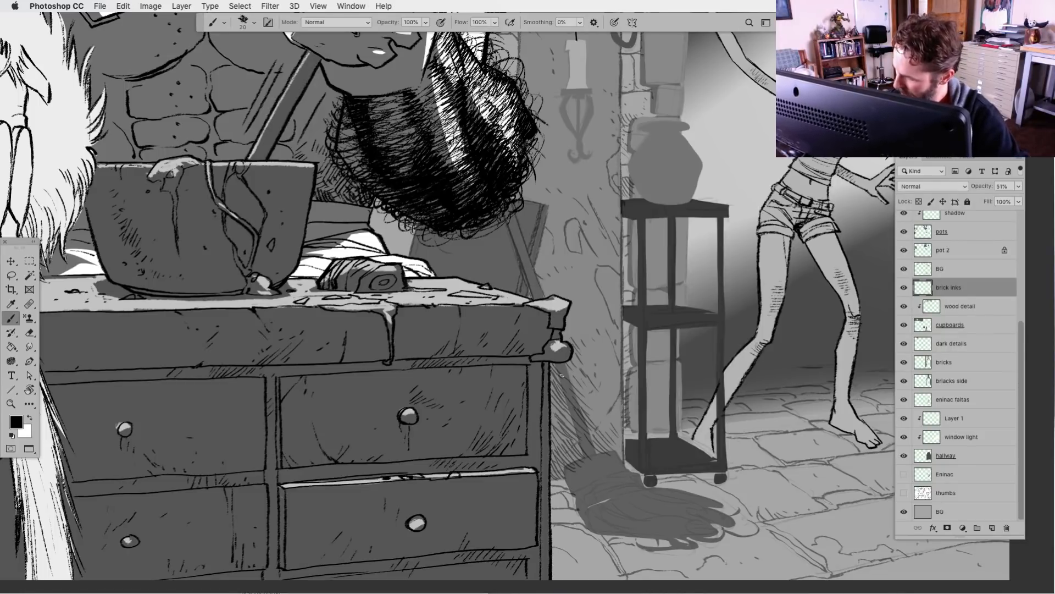
# Ink the lower broom handle down to the broom head, deleting stray line bits at both ends with Lasso selections
pyautogui.moveTo(565, 364)
pyautogui.mouseDown()
pyautogui.moveTo(587, 428)
pyautogui.moveTo(588, 415)
pyautogui.moveTo(589, 460)
pyautogui.moveTo(594, 454)
pyautogui.moveTo(563, 467)
pyautogui.moveTo(572, 491)
pyautogui.mouseUp()
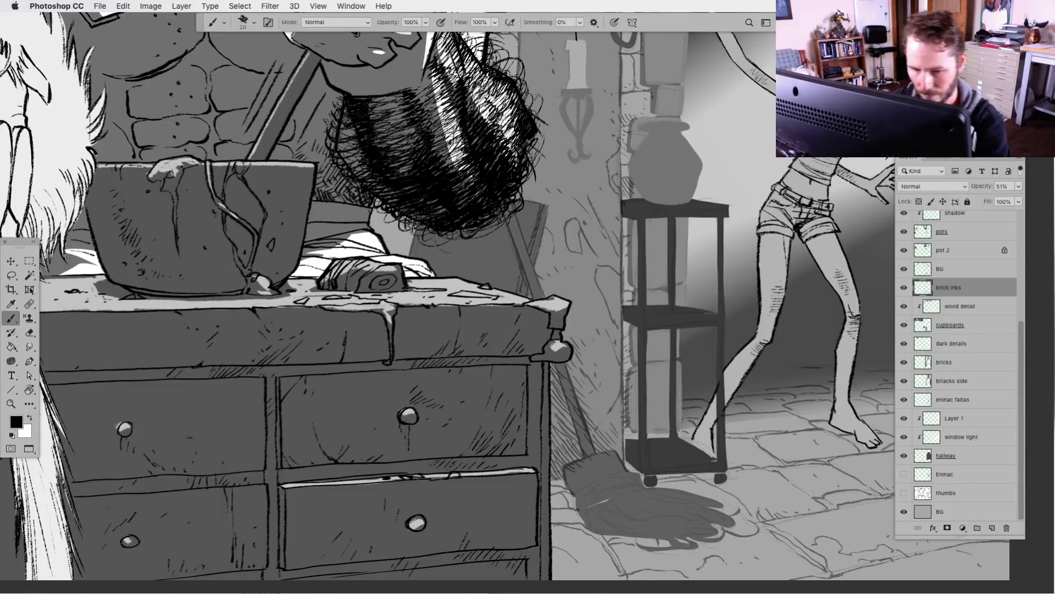
pyautogui.press('l')
pyautogui.moveTo(556, 365)
pyautogui.mouseDown()
pyautogui.moveTo(592, 452)
pyautogui.moveTo(567, 374)
pyautogui.mouseUp()
pyautogui.press('Delete')
pyautogui.press('super+d')
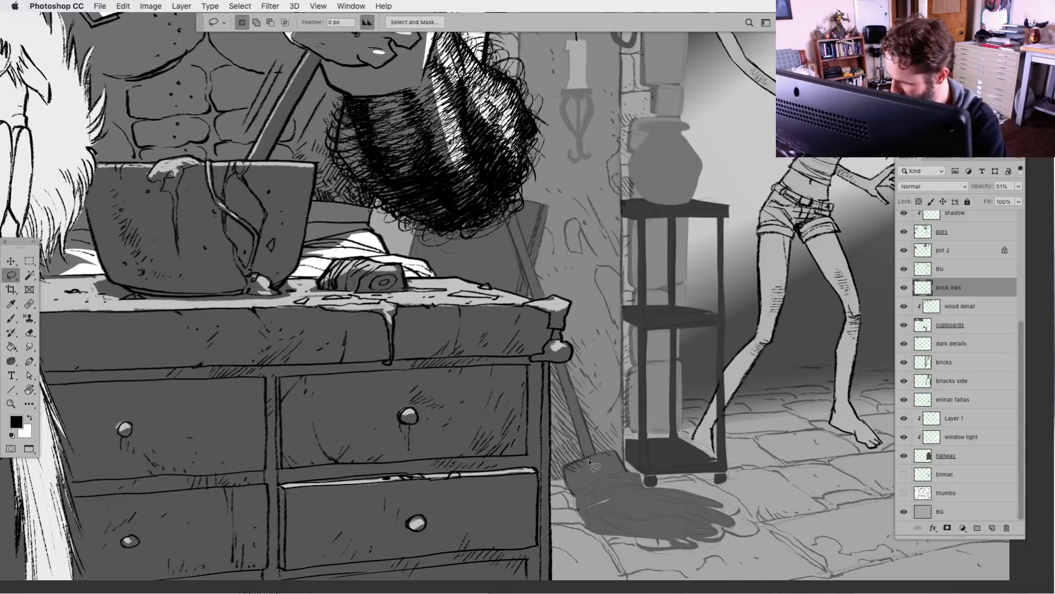
pyautogui.moveTo(593, 455)
pyautogui.mouseDown()
pyautogui.moveTo(566, 466)
pyautogui.moveTo(614, 461)
pyautogui.mouseUp()
pyautogui.press('Delete')
pyautogui.press('super+d')
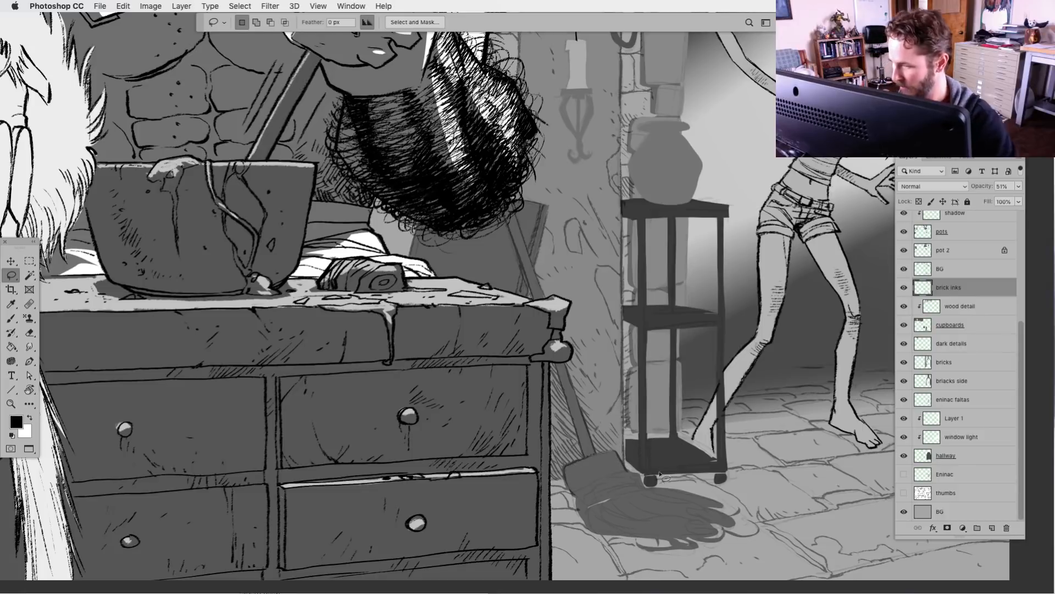
# Examine the inked broom within the whole composition and up close beside the shelf
pyautogui.moveTo(673, 541); pyautogui.dragTo(644, 429)
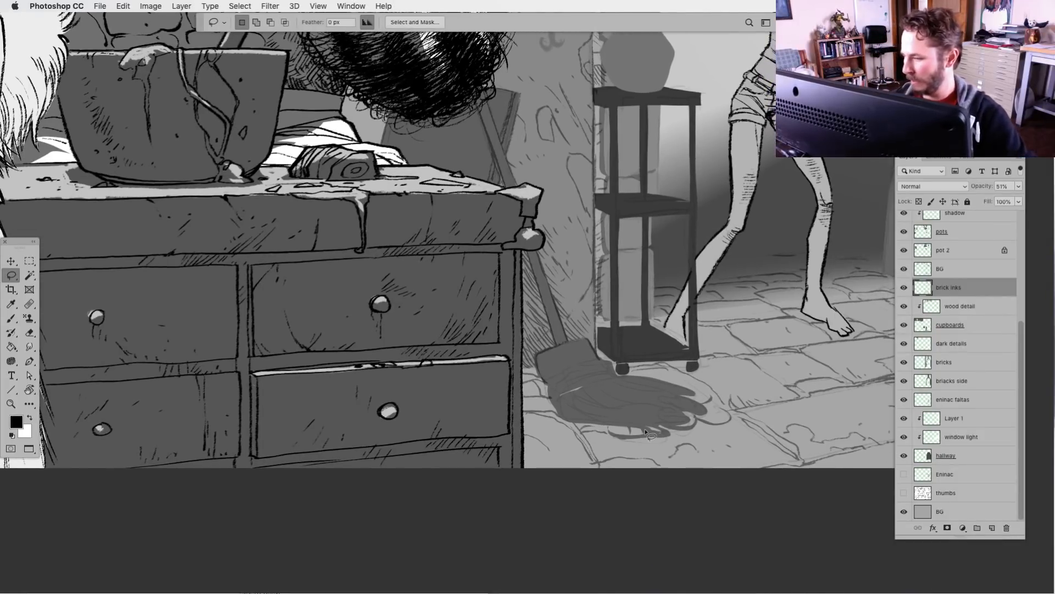
pyautogui.press('super+minus')
pyautogui.press('super+minus')
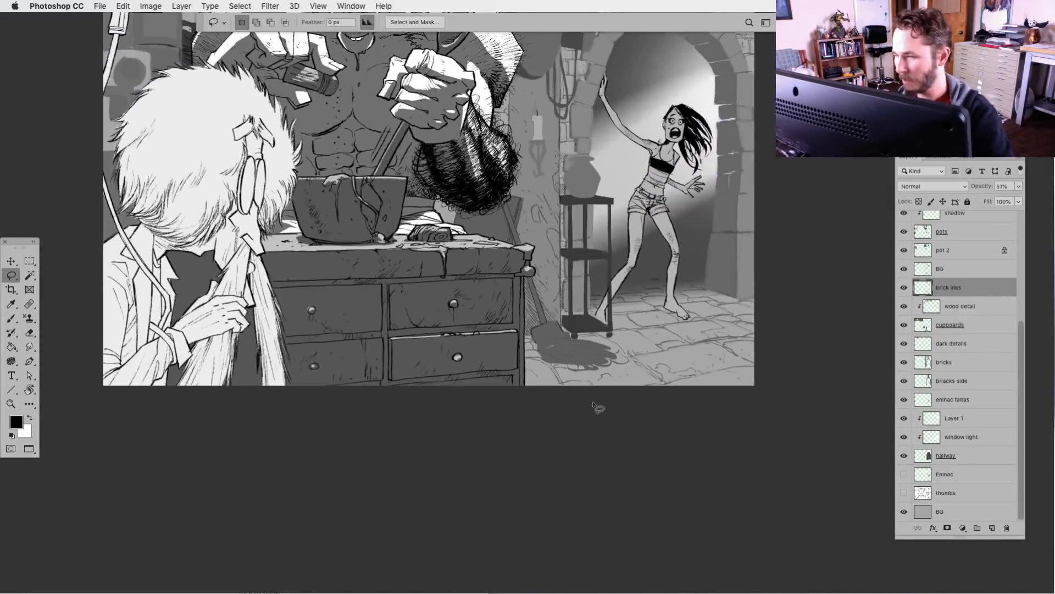
pyautogui.moveTo(628, 302)
pyautogui.mouseDown()
pyautogui.moveTo(651, 474)
pyautogui.moveTo(653, 465)
pyautogui.mouseUp()
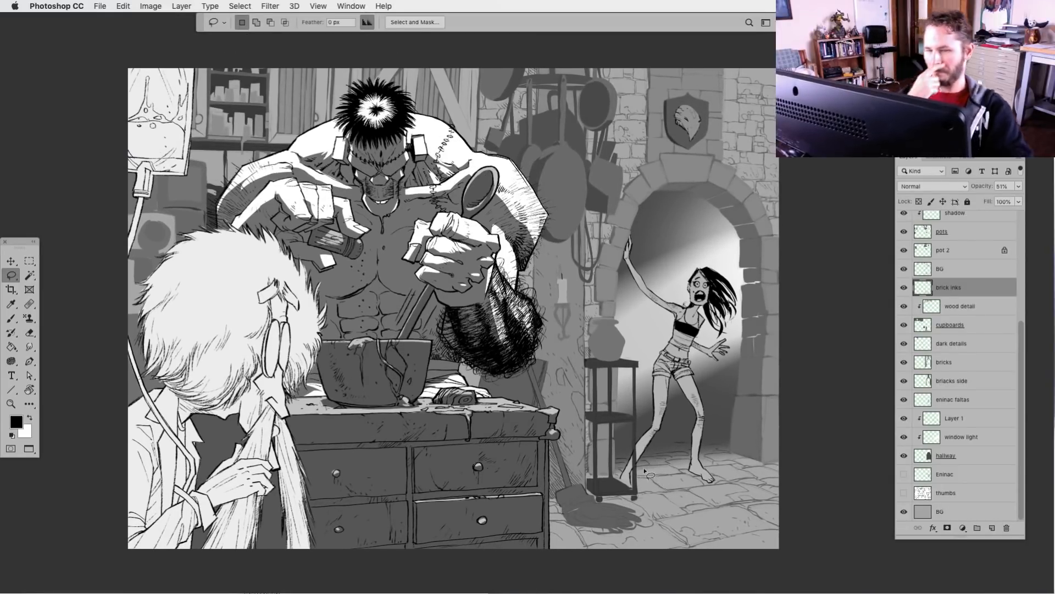
pyautogui.press('b')
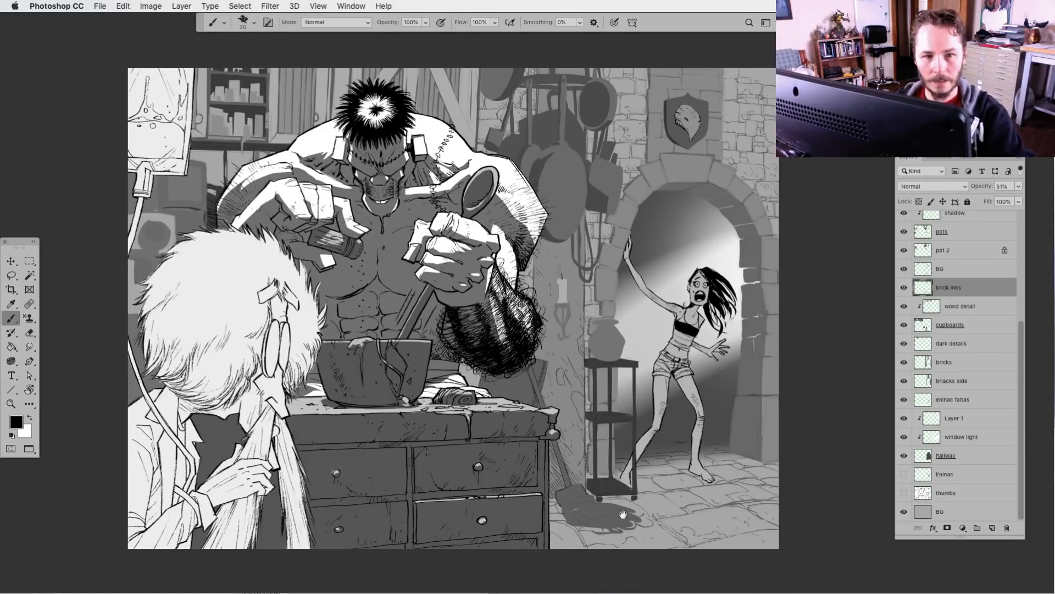
pyautogui.moveTo(623, 514); pyautogui.dragTo(593, 432)
pyautogui.press('super+plus')
pyautogui.press('super+plus')
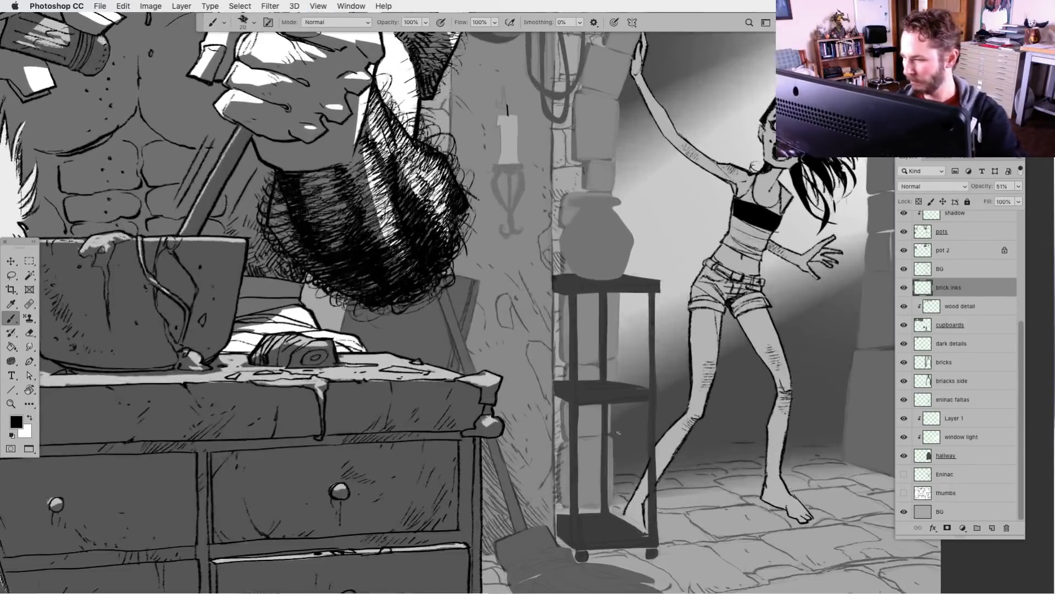
pyautogui.moveTo(616, 486); pyautogui.dragTo(639, 372)
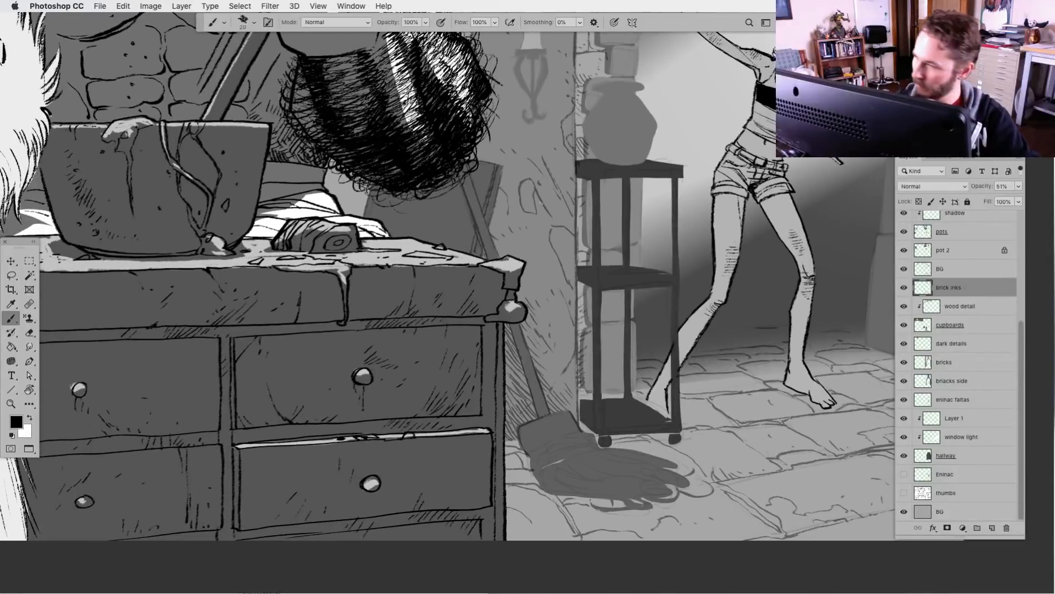
pyautogui.scroll(3, 547, 143)
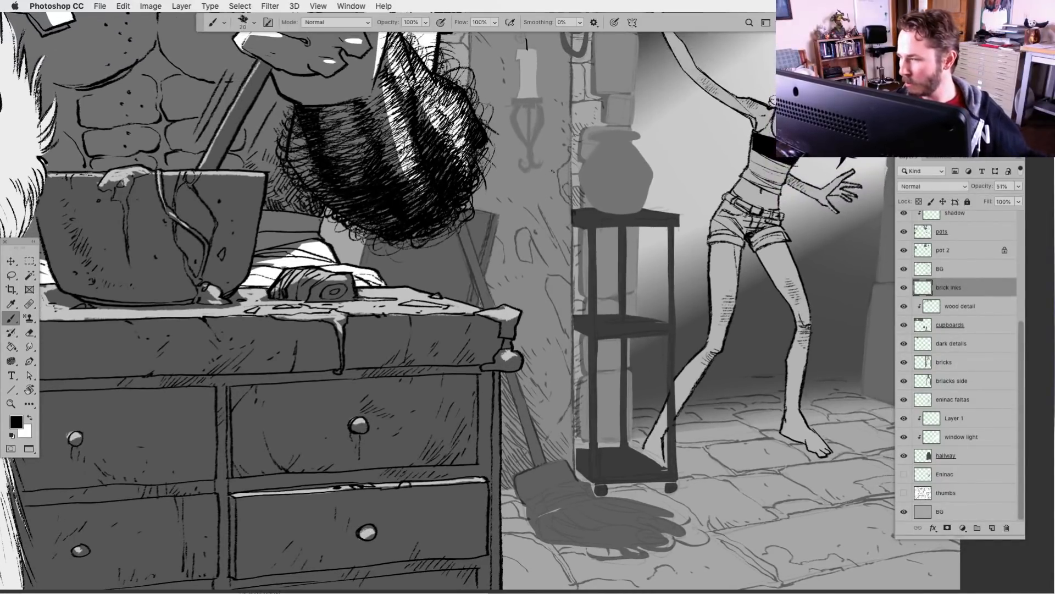
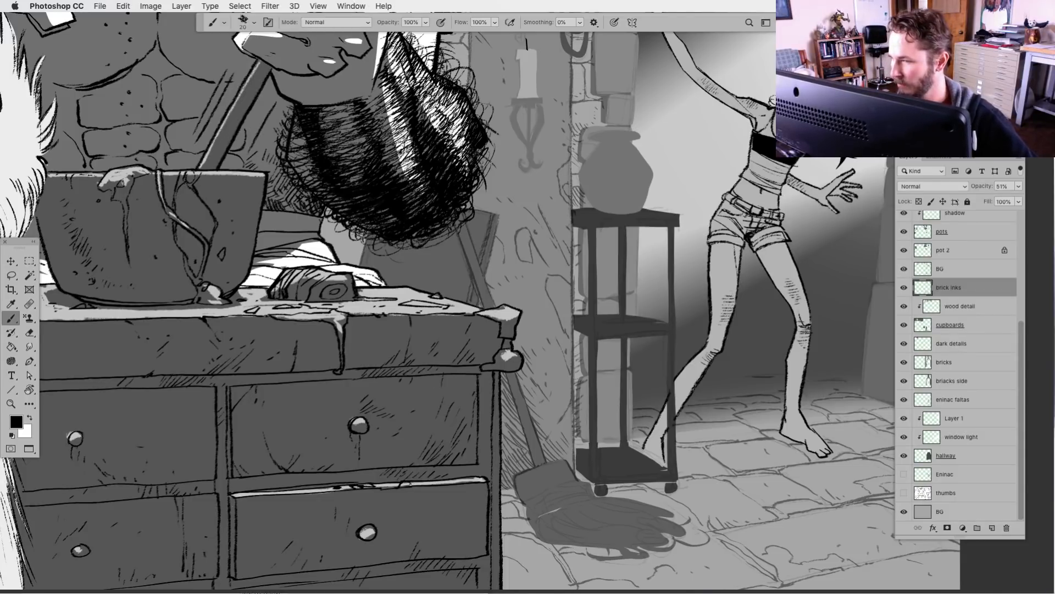
# Ink the mop beside the shelf on the brick inks layer, outlining its head and filling the strands with flowing black lines
pyautogui.scroll(-6, 611, 530)
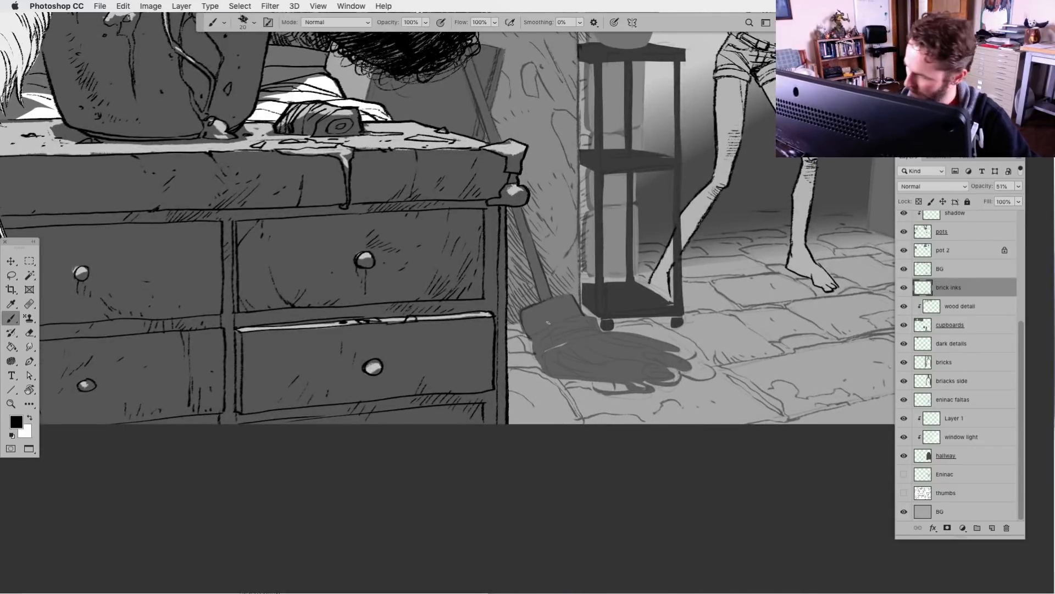
pyautogui.scroll(7, 556, 487)
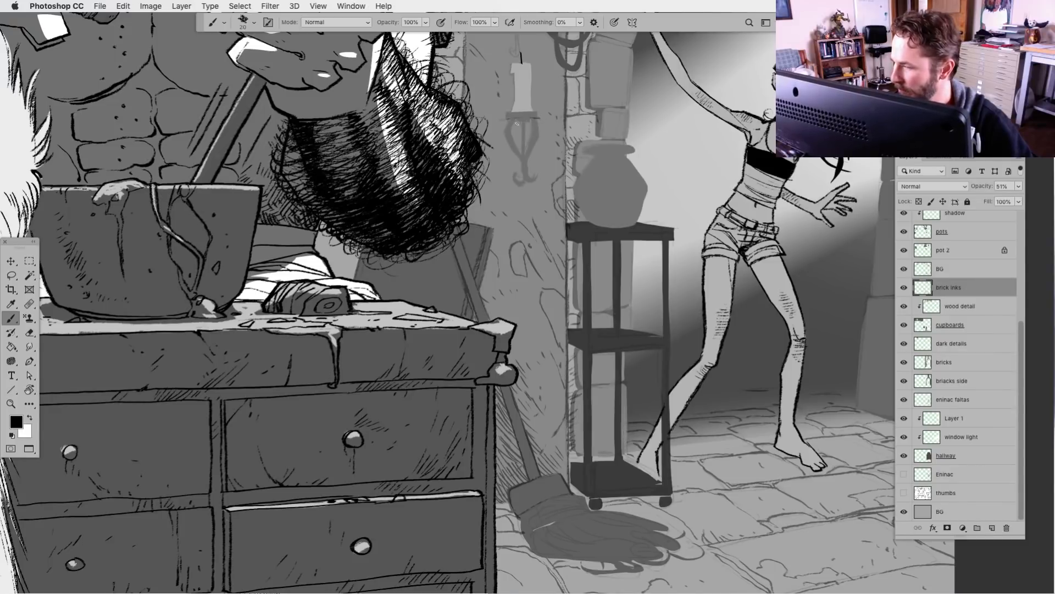
pyautogui.moveTo(522, 122); pyautogui.dragTo(523, 154)
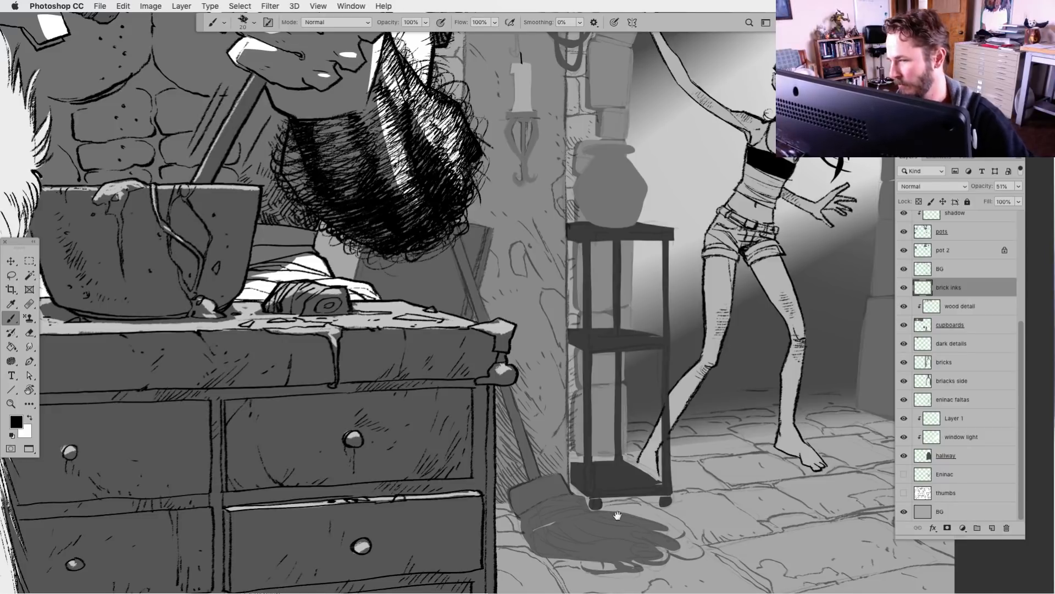
pyautogui.scroll(-7, 617, 515)
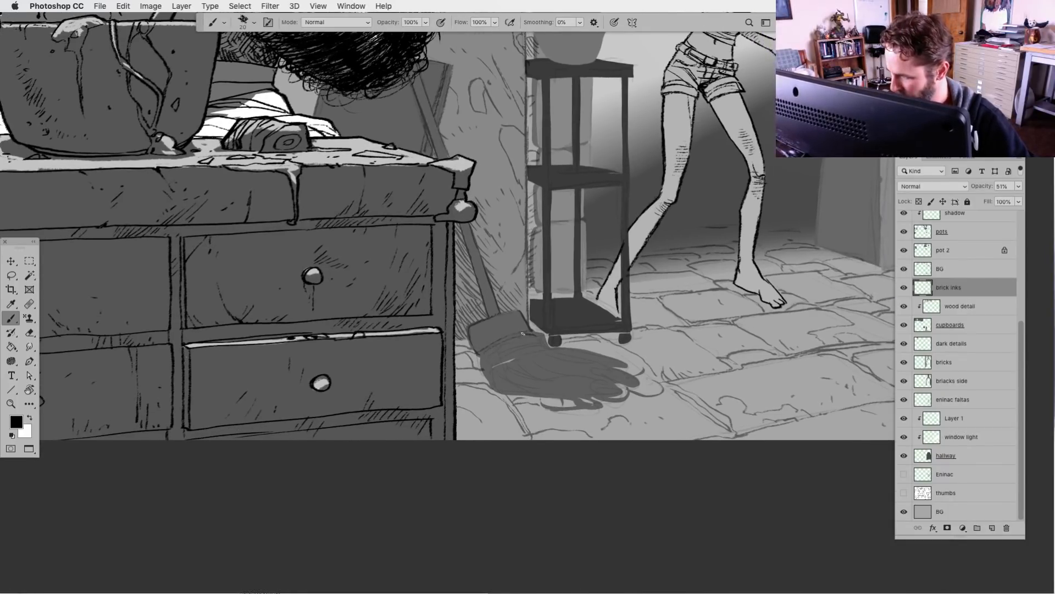
pyautogui.moveTo(522, 333); pyautogui.dragTo(480, 342)
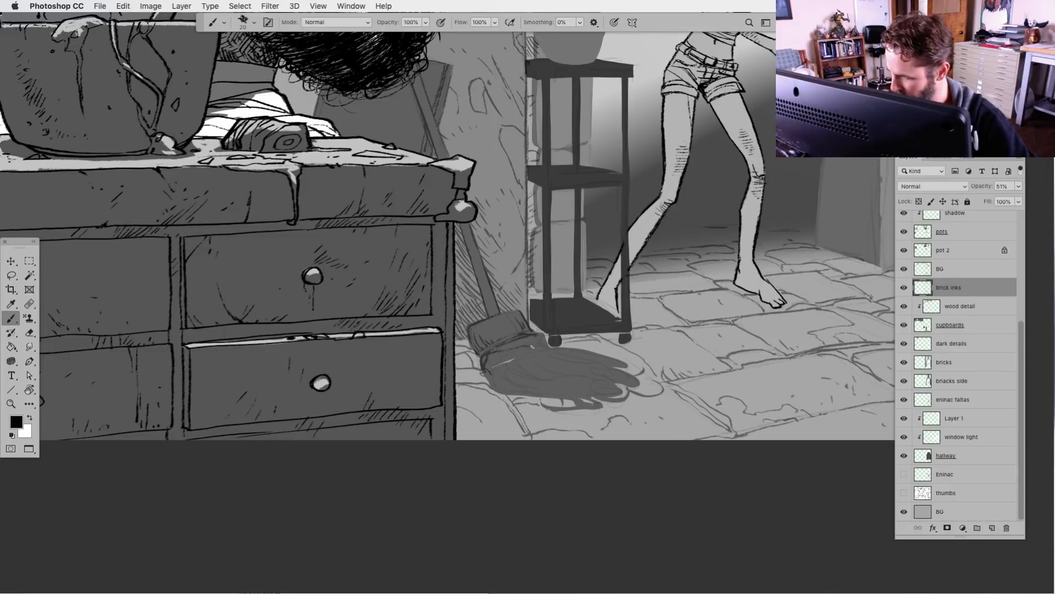
pyautogui.moveTo(532, 346)
pyautogui.mouseDown()
pyautogui.moveTo(488, 361)
pyautogui.moveTo(530, 353)
pyautogui.moveTo(509, 345)
pyautogui.moveTo(541, 349)
pyautogui.moveTo(527, 336)
pyautogui.moveTo(542, 340)
pyautogui.moveTo(507, 347)
pyautogui.moveTo(625, 361)
pyautogui.moveTo(526, 353)
pyautogui.moveTo(528, 378)
pyautogui.moveTo(490, 363)
pyautogui.moveTo(505, 392)
pyautogui.moveTo(500, 362)
pyautogui.moveTo(505, 389)
pyautogui.moveTo(502, 375)
pyautogui.moveTo(490, 379)
pyautogui.moveTo(510, 393)
pyautogui.moveTo(495, 383)
pyautogui.moveTo(507, 367)
pyautogui.moveTo(497, 372)
pyautogui.moveTo(506, 388)
pyautogui.moveTo(528, 393)
pyautogui.moveTo(501, 375)
pyautogui.moveTo(518, 380)
pyautogui.moveTo(504, 371)
pyautogui.moveTo(508, 355)
pyautogui.moveTo(500, 361)
pyautogui.moveTo(512, 362)
pyautogui.moveTo(513, 380)
pyautogui.moveTo(549, 384)
pyautogui.moveTo(508, 363)
pyautogui.moveTo(542, 378)
pyautogui.moveTo(515, 368)
pyautogui.moveTo(544, 374)
pyautogui.moveTo(511, 355)
pyautogui.moveTo(546, 366)
pyautogui.moveTo(518, 353)
pyautogui.moveTo(558, 379)
pyautogui.moveTo(536, 377)
pyautogui.moveTo(589, 373)
pyautogui.moveTo(548, 365)
pyautogui.moveTo(615, 389)
pyautogui.moveTo(564, 379)
pyautogui.moveTo(582, 397)
pyautogui.moveTo(561, 409)
pyautogui.moveTo(576, 394)
pyautogui.moveTo(626, 399)
pyautogui.moveTo(580, 416)
pyautogui.moveTo(664, 393)
pyautogui.mouseUp()
pyautogui.moveTo(607, 368)
pyautogui.mouseDown()
pyautogui.moveTo(633, 382)
pyautogui.moveTo(553, 359)
pyautogui.moveTo(593, 356)
pyautogui.moveTo(590, 371)
pyautogui.moveTo(557, 364)
pyautogui.mouseUp()
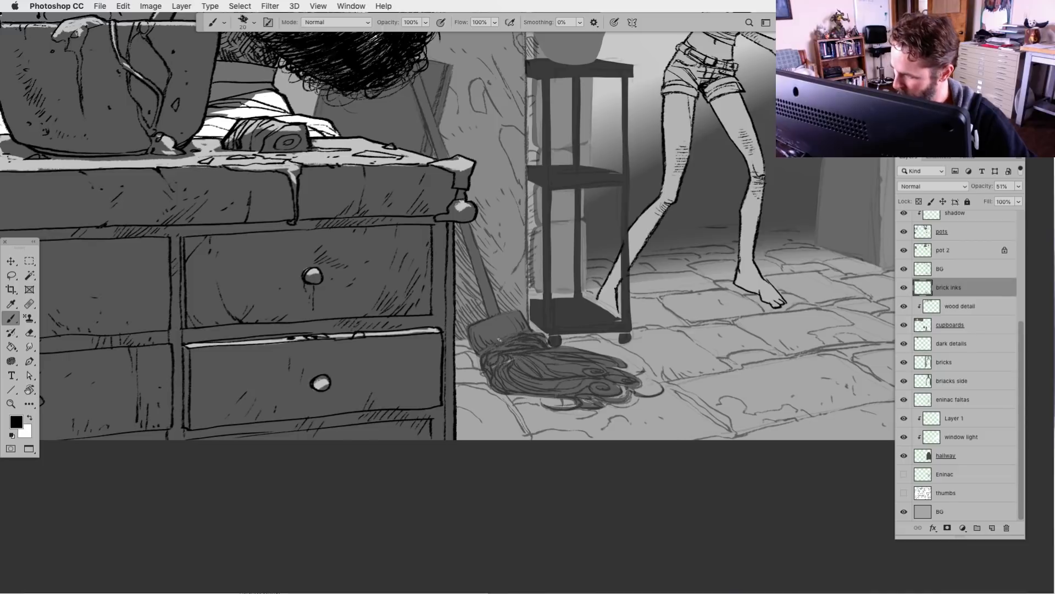
pyautogui.moveTo(496, 343); pyautogui.dragTo(532, 332)
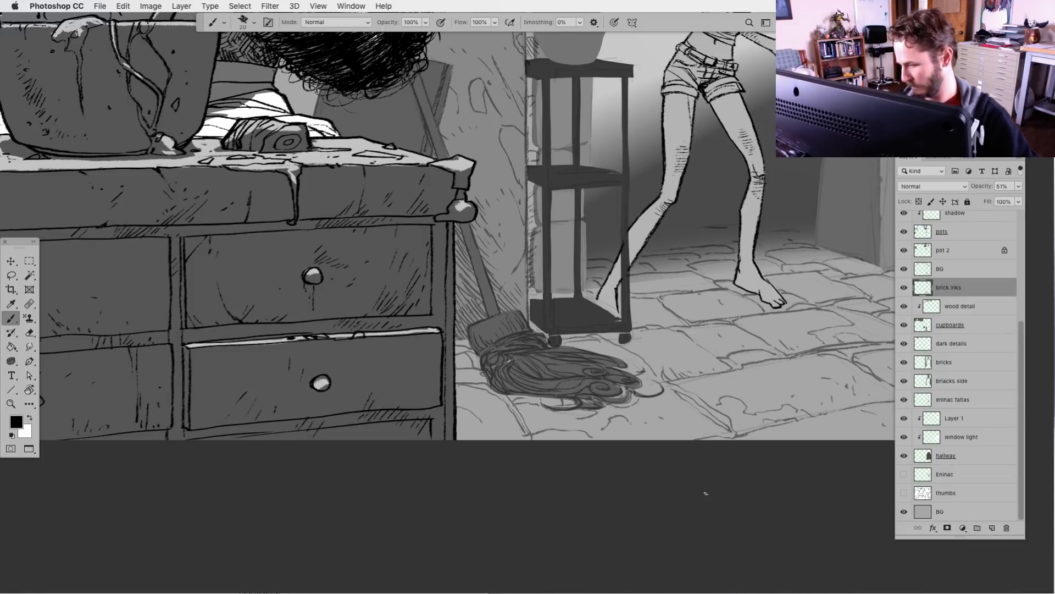
# Move the upper BG layer beneath the hallway layer and hide it
pyautogui.moveTo(677, 514); pyautogui.dragTo(667, 522)
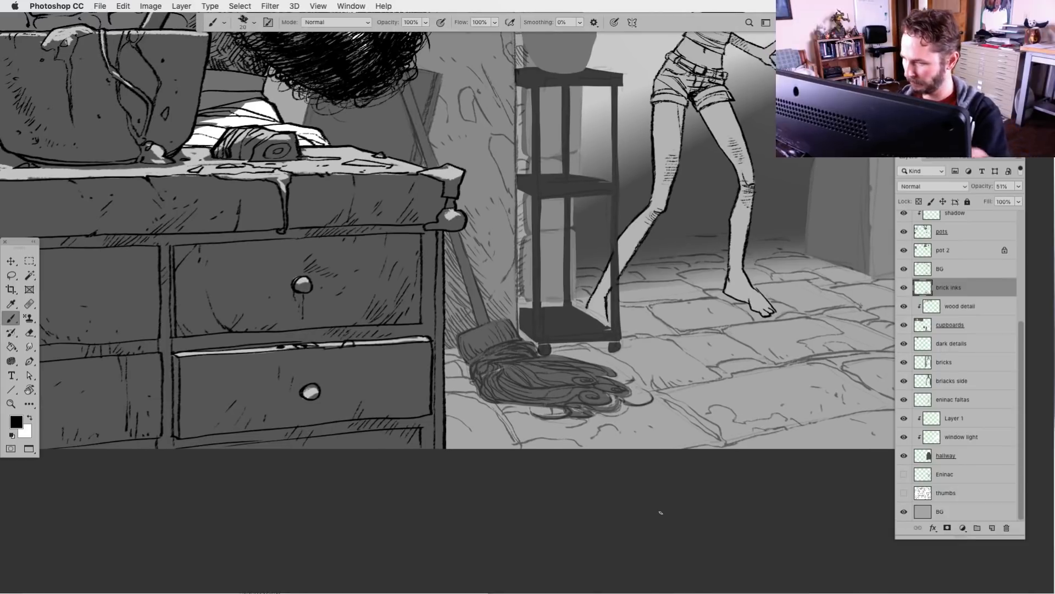
pyautogui.press('super+minus')
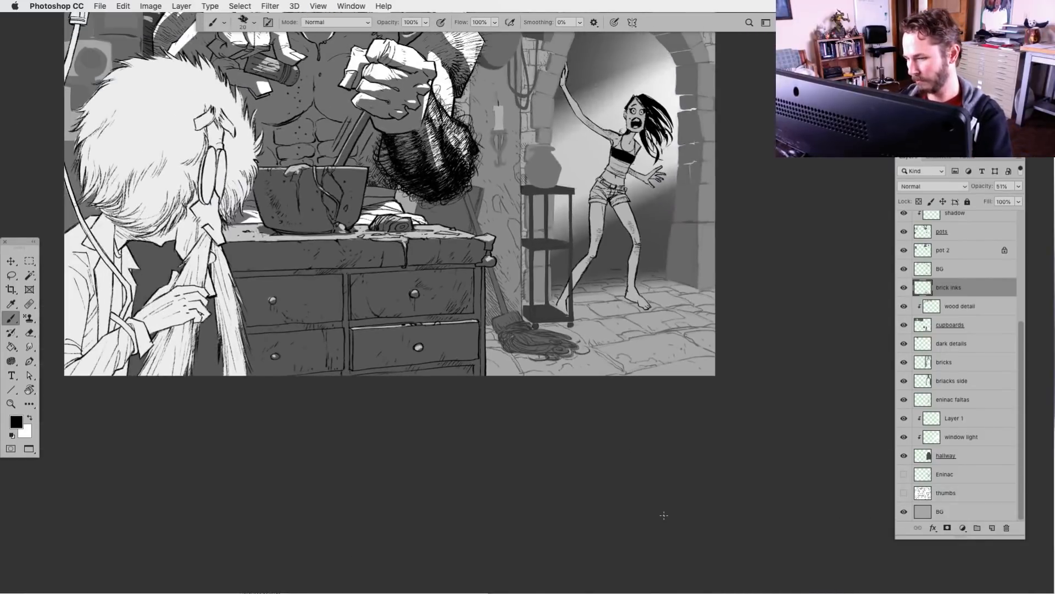
pyautogui.press('super+minus')
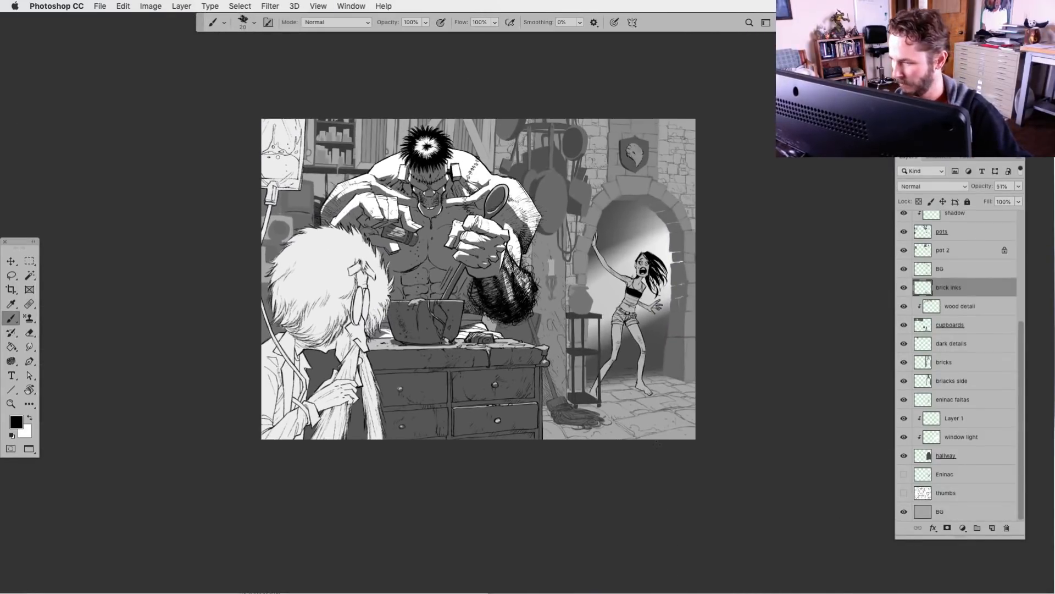
pyautogui.moveTo(930, 270); pyautogui.dragTo(905, 460)
pyautogui.click(904, 456)
# Toggle the visibility of the brick inks layer and the layers from wood detail to Layer 1 to check their content
pyautogui.press('super+plus')
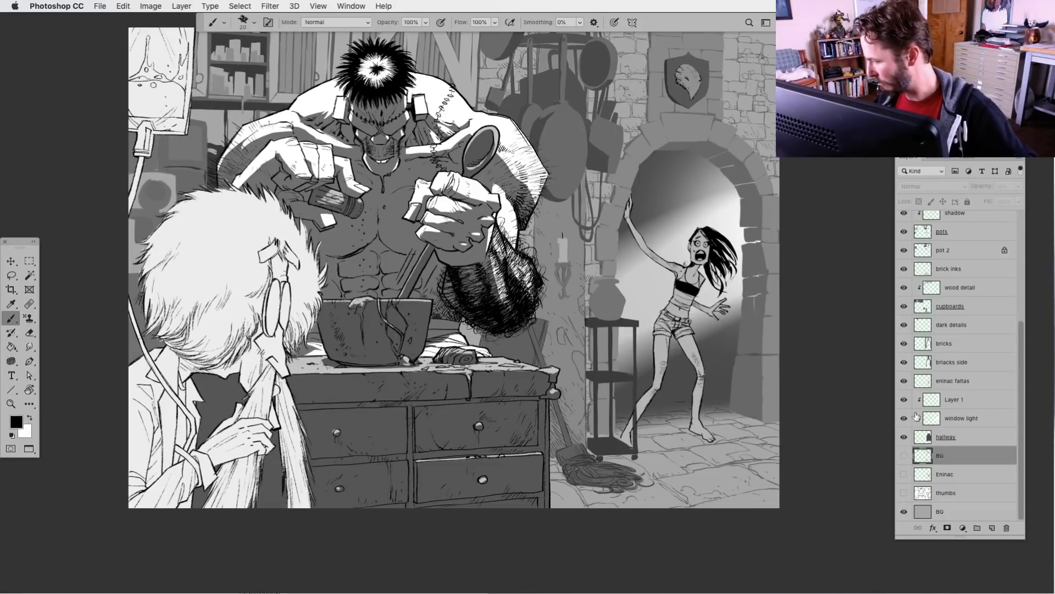
pyautogui.click(905, 270)
pyautogui.click(904, 270)
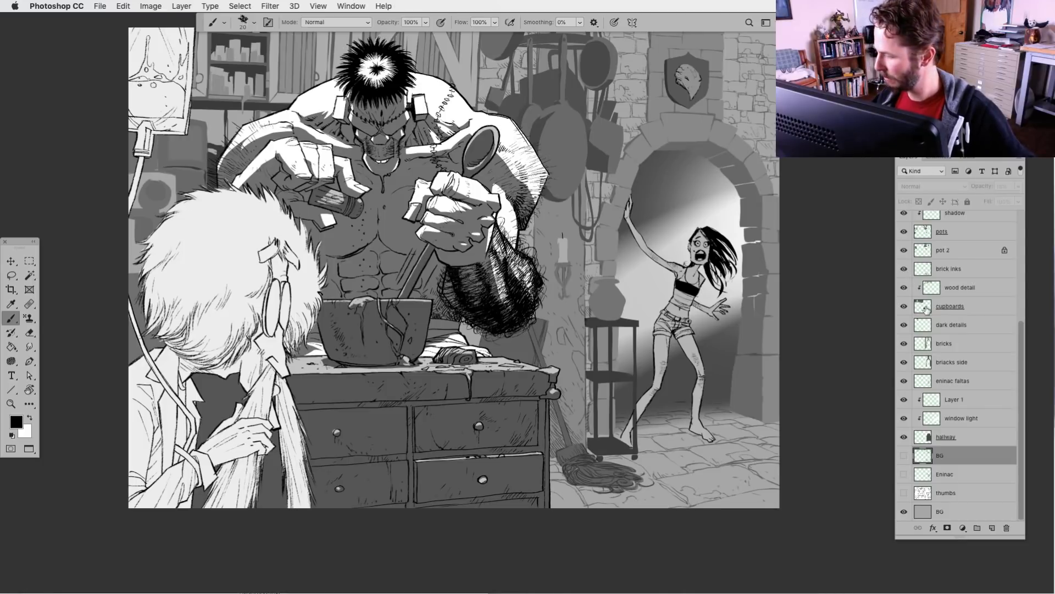
pyautogui.moveTo(904, 287); pyautogui.dragTo(906, 389)
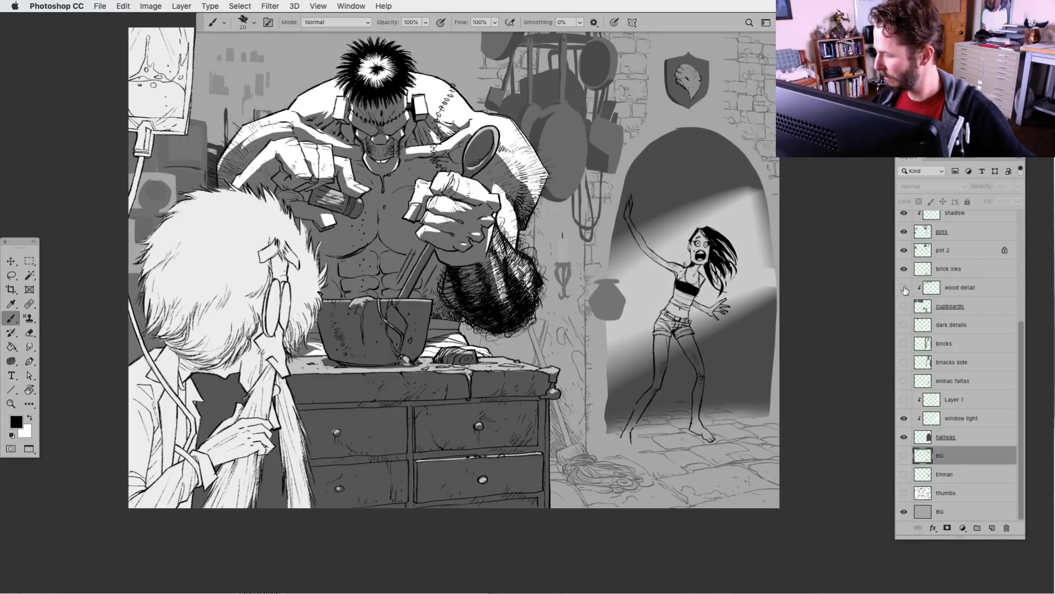
pyautogui.moveTo(905, 288); pyautogui.dragTo(907, 397)
pyautogui.moveTo(904, 325); pyautogui.dragTo(907, 400)
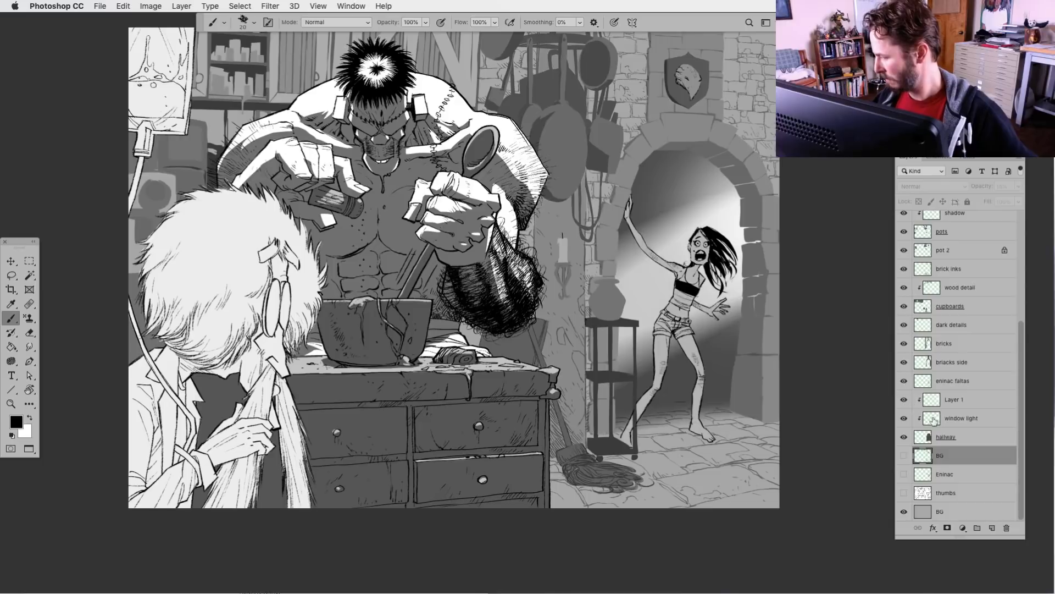
pyautogui.moveTo(544, 476); pyautogui.dragTo(526, 516)
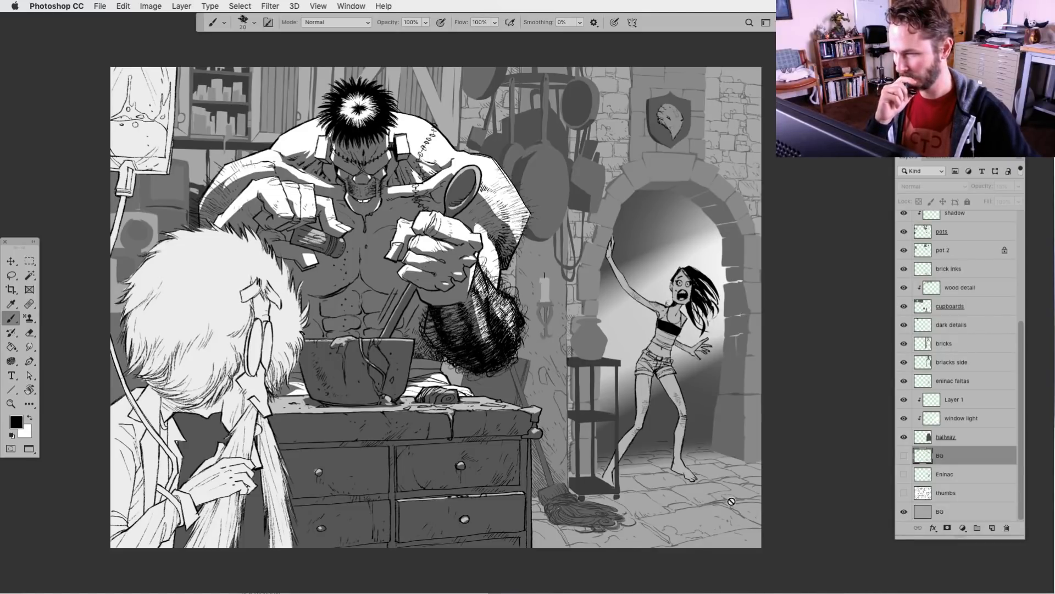
# Create a new layer above the har layer and name it "liught"
pyautogui.moveTo(1019, 446); pyautogui.dragTo(1018, 326)
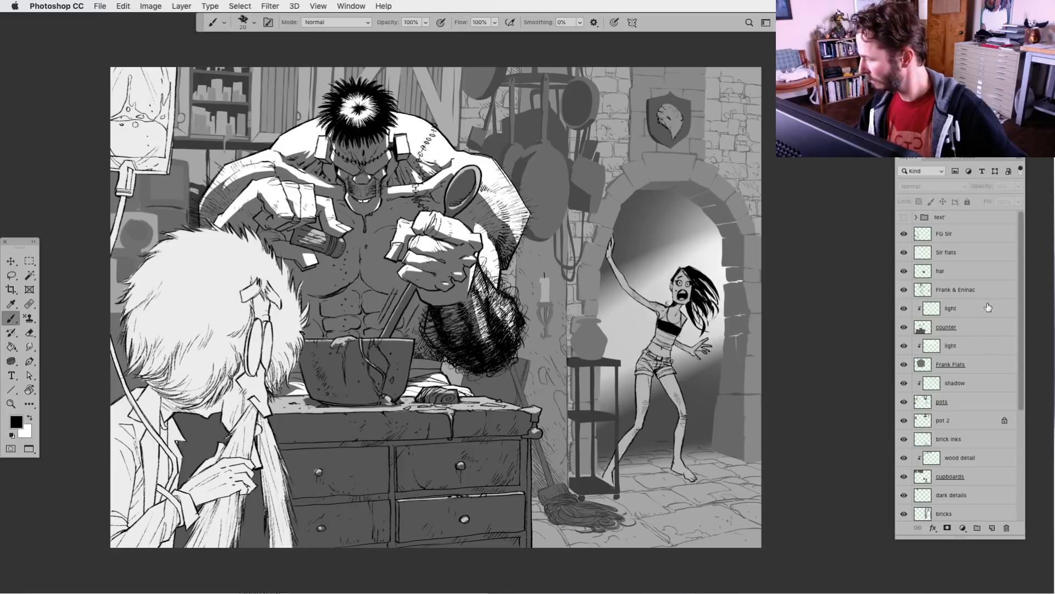
pyautogui.click(925, 272)
pyautogui.click(991, 527)
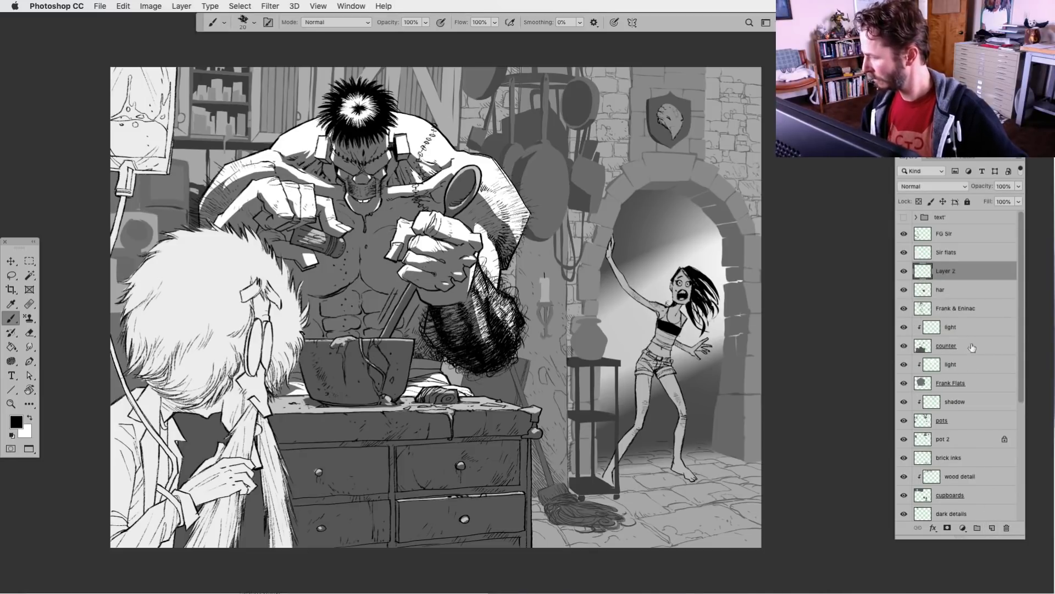
pyautogui.doubleClick(946, 271)
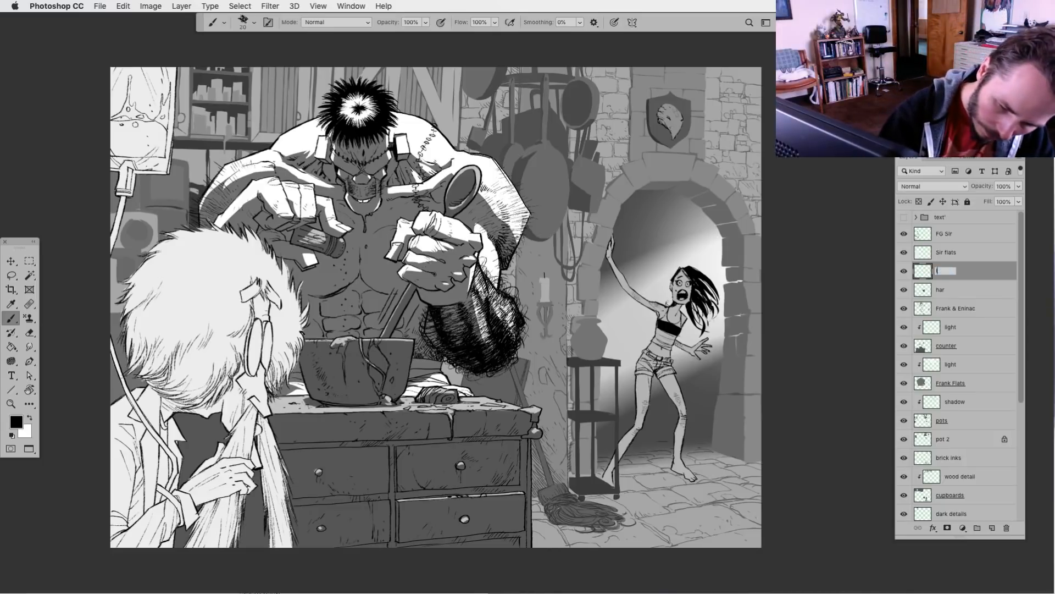
pyautogui.write('liught')
pyautogui.press('Return')
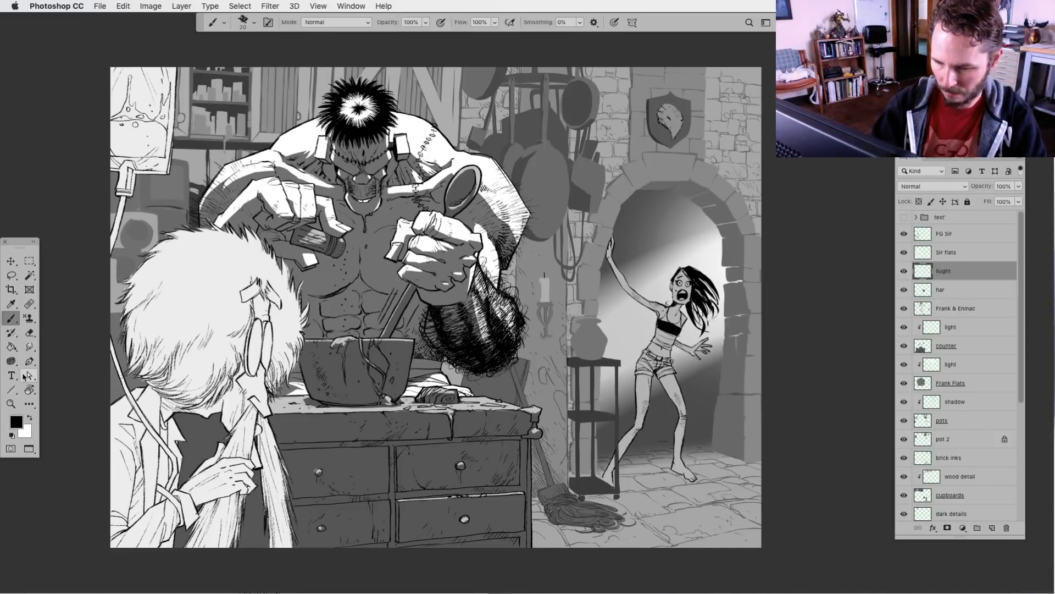
# Add a white radial gradient with the Gradient tool, fading from the artwork's upper edge down over the monster
pyautogui.press('g')
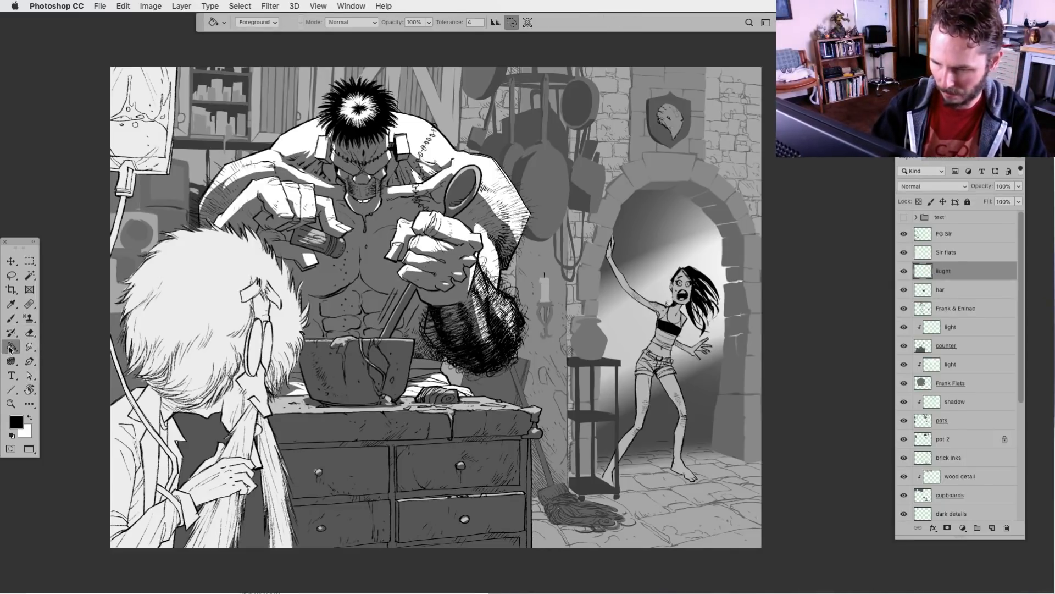
pyautogui.moveTo(11, 346); pyautogui.dragTo(50, 345)
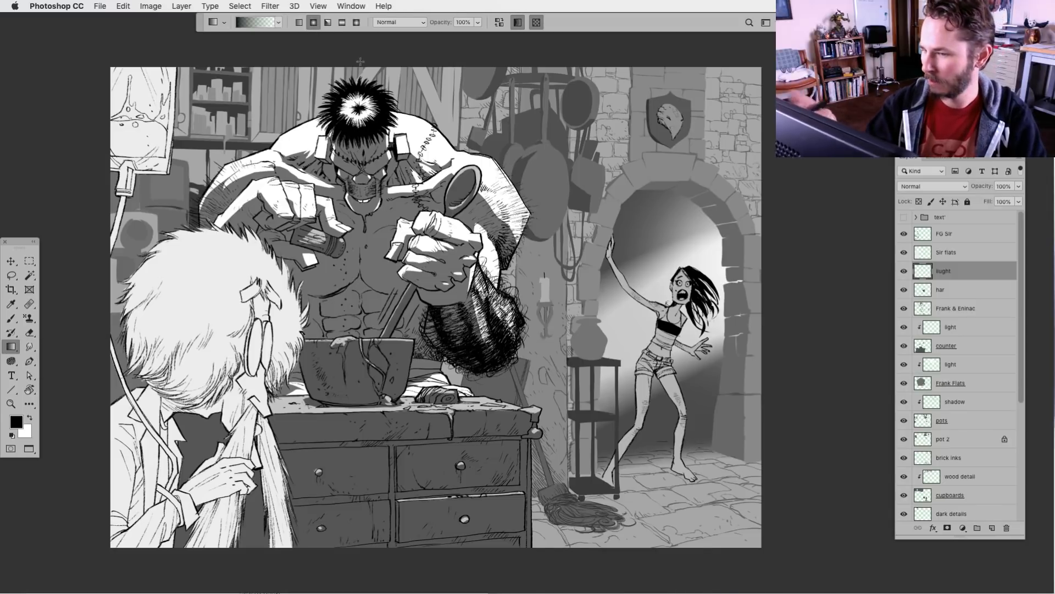
pyautogui.moveTo(417, 39); pyautogui.dragTo(460, 514)
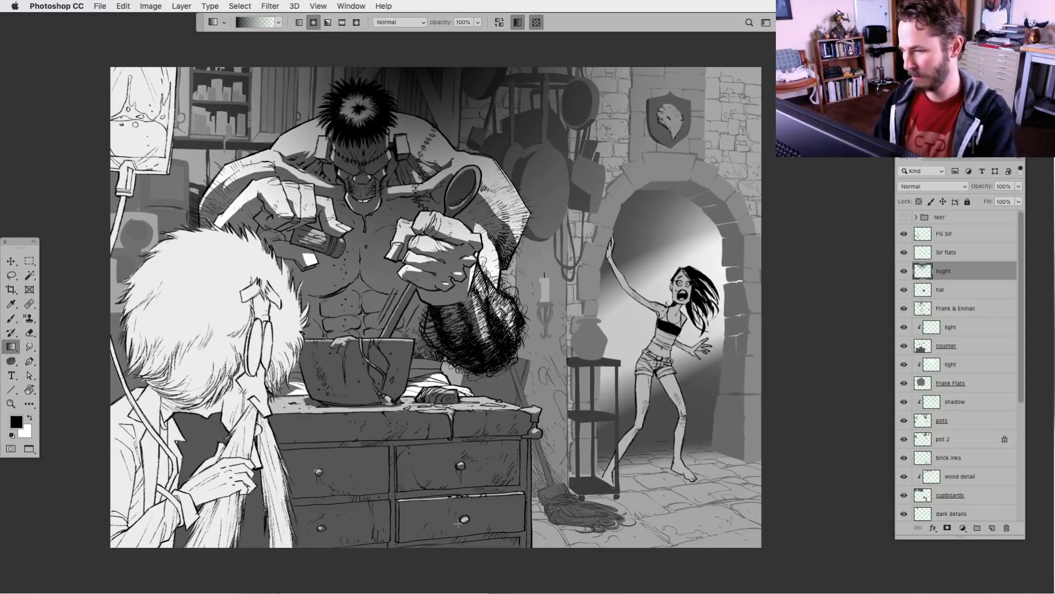
pyautogui.press('super+z')
pyautogui.click(30, 418)
pyautogui.moveTo(405, 99); pyautogui.dragTo(409, 137)
pyautogui.moveTo(409, 72); pyautogui.dragTo(450, 388)
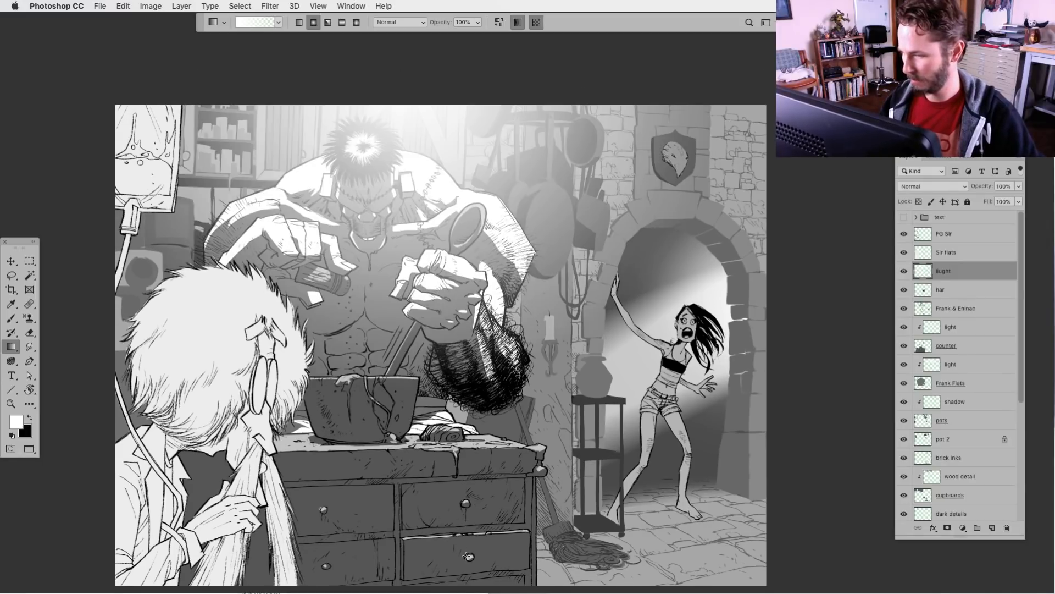
pyautogui.moveTo(496, 542); pyautogui.dragTo(488, 517)
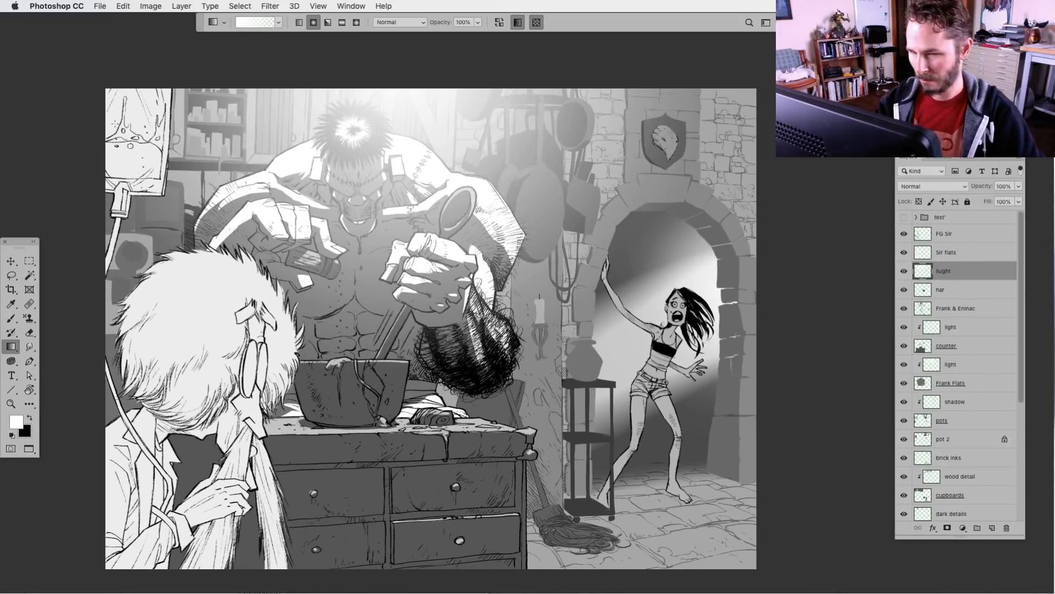
pyautogui.moveTo(377, 377); pyautogui.dragTo(371, 351)
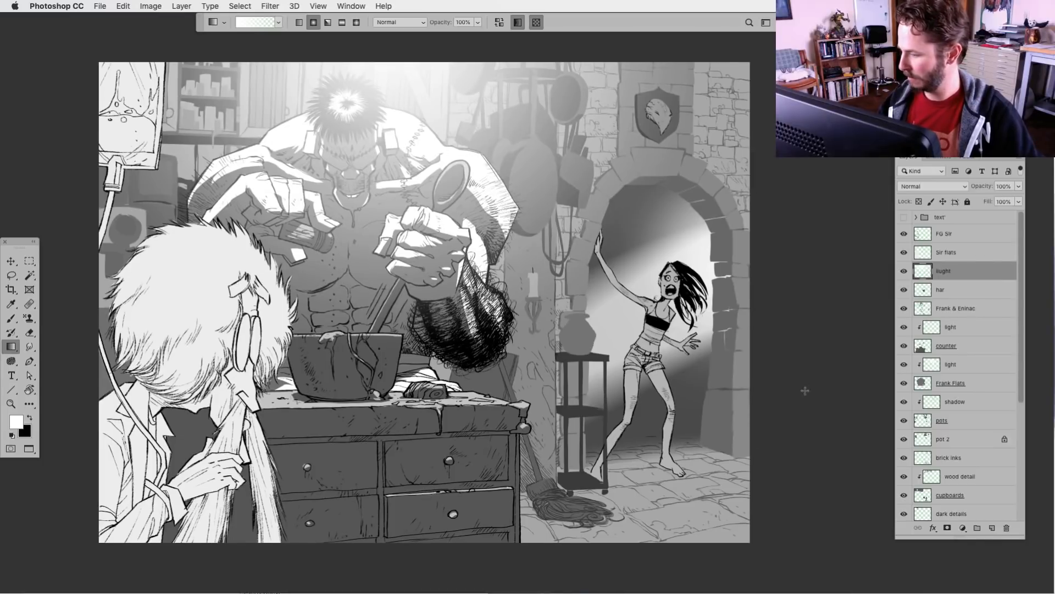
# Add a white radial gradient fading from the artwork's right edge across the doorway and the screaming woman
pyautogui.moveTo(805, 390); pyautogui.dragTo(614, 584)
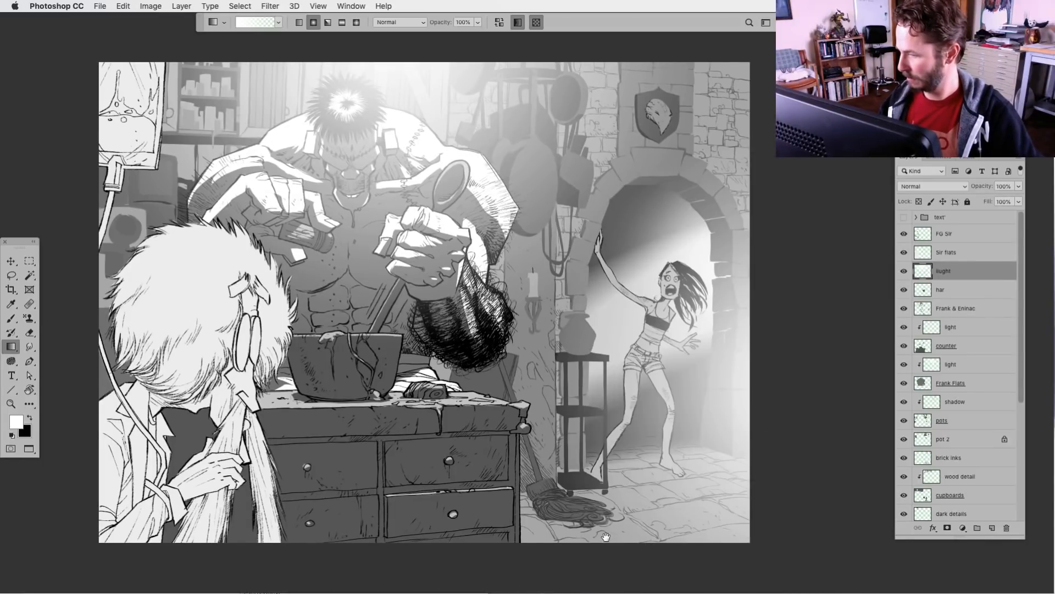
pyautogui.moveTo(606, 537); pyautogui.dragTo(602, 534)
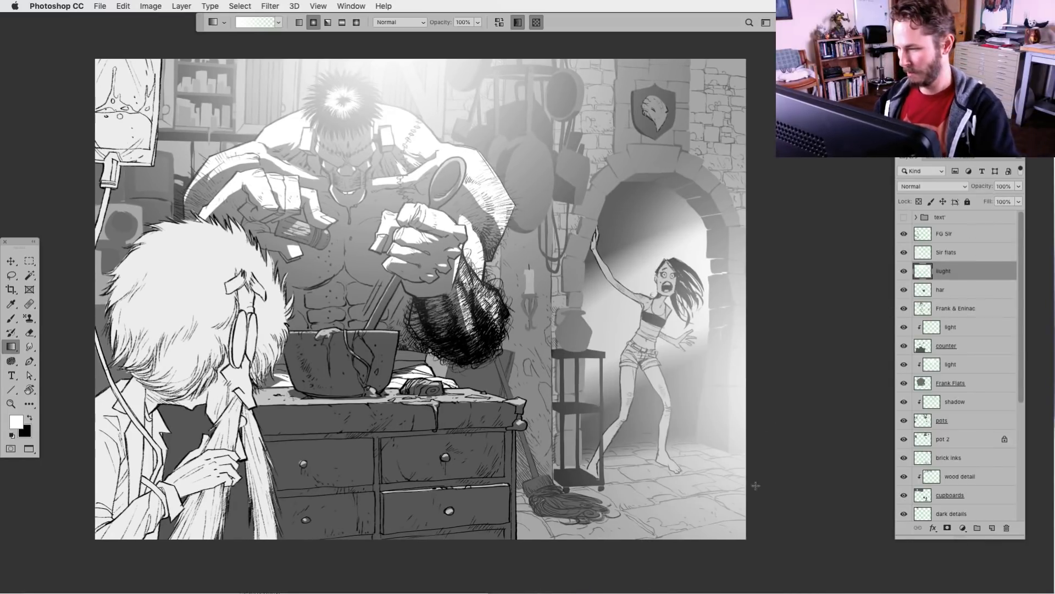
pyautogui.press('super+minus')
pyautogui.moveTo(570, 473); pyautogui.dragTo(591, 459)
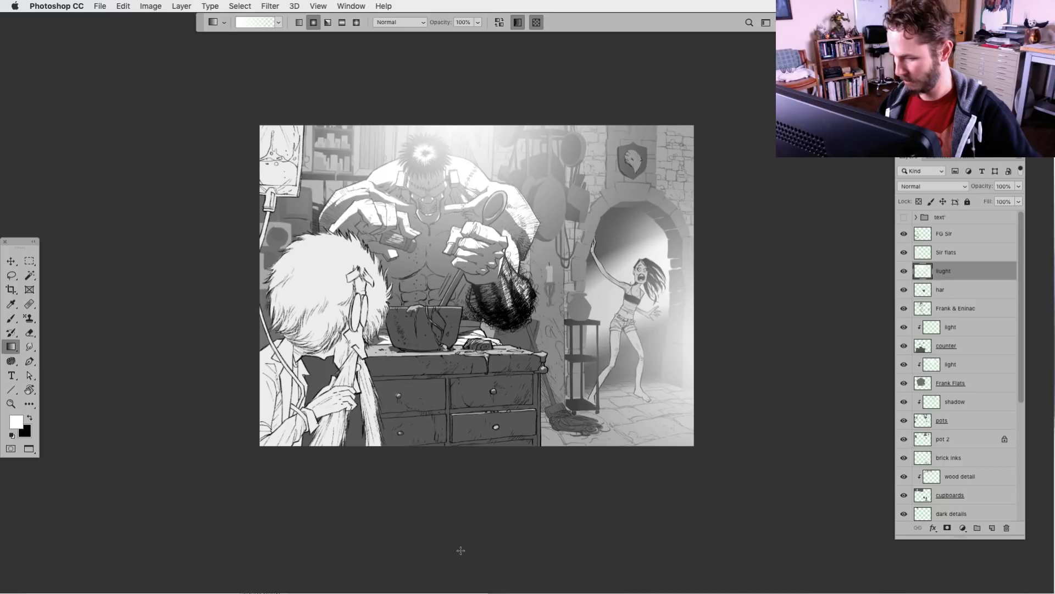
# Create a new clipped layer above the counter's light layer and name it "grad"
pyautogui.click(941, 352)
pyautogui.click(993, 529)
pyautogui.moveTo(940, 345); pyautogui.dragTo(955, 330)
pyautogui.doubleClick(955, 327)
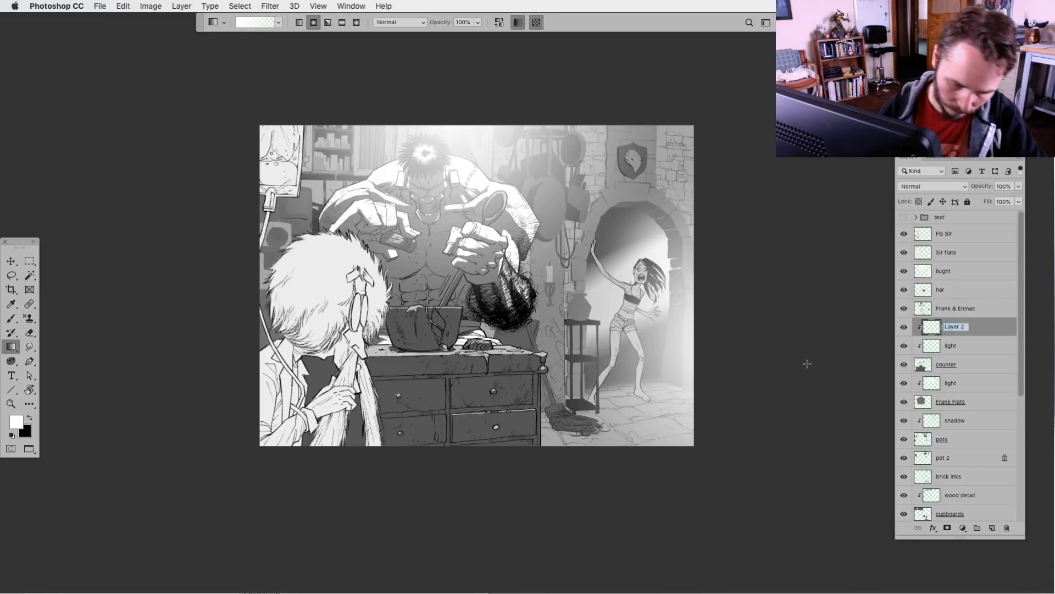
pyautogui.write('grad')
pyautogui.press('Return')
# Darken the counter's lower part with black radial gradients fading upward from below the artwork on the grad layer
pyautogui.press('x')
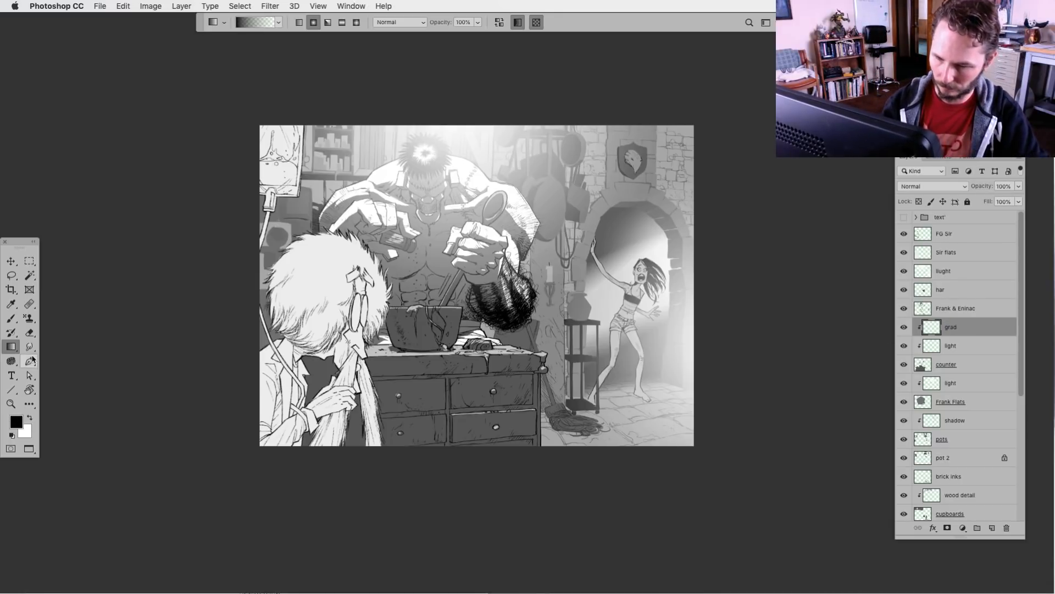
pyautogui.moveTo(360, 472); pyautogui.dragTo(443, 316)
pyautogui.press('super+z')
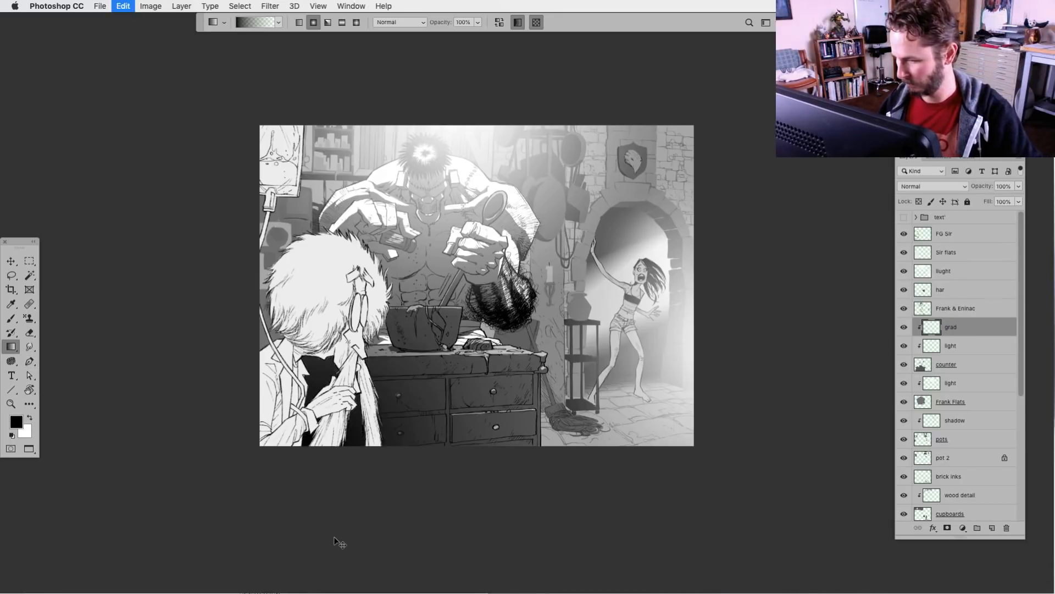
pyautogui.moveTo(344, 516); pyautogui.dragTo(411, 355)
pyautogui.moveTo(280, 480); pyautogui.dragTo(400, 332)
pyautogui.moveTo(434, 509)
pyautogui.mouseDown()
pyautogui.moveTo(467, 471)
pyautogui.moveTo(457, 493)
pyautogui.mouseUp()
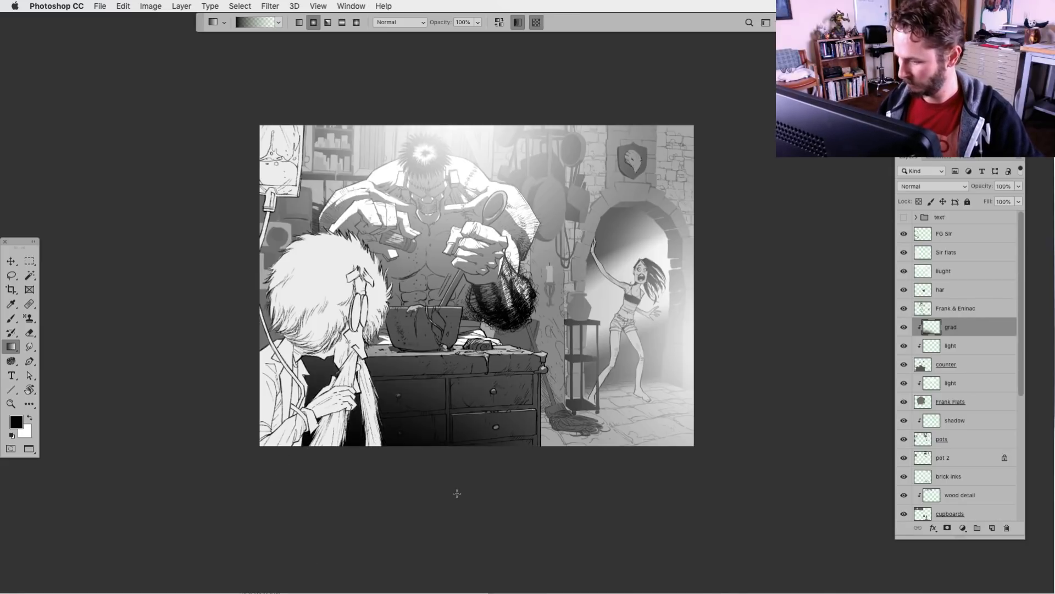
pyautogui.press('super+z')
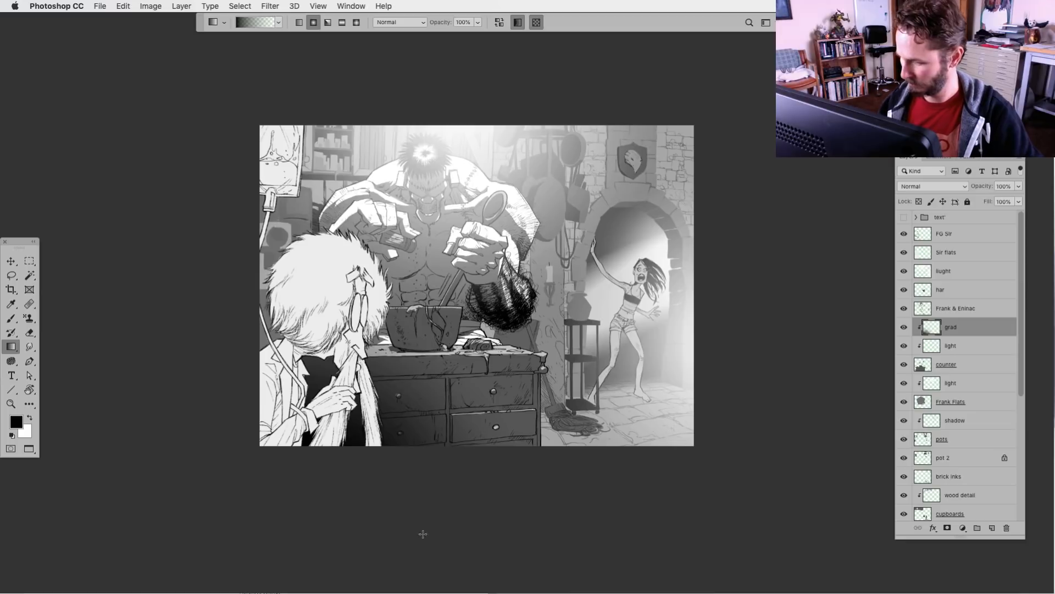
pyautogui.moveTo(420, 538); pyautogui.dragTo(503, 377)
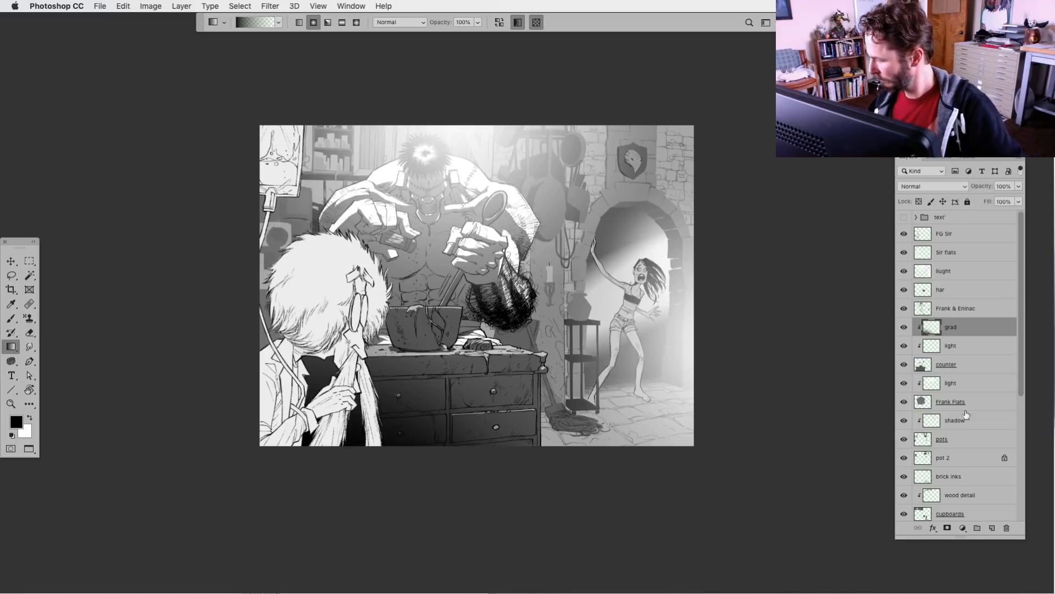
# Create a new layer above the pots' shadow layer and darken the background at the artwork's left edge with a black radial gradient
pyautogui.click(940, 423)
pyautogui.click(992, 528)
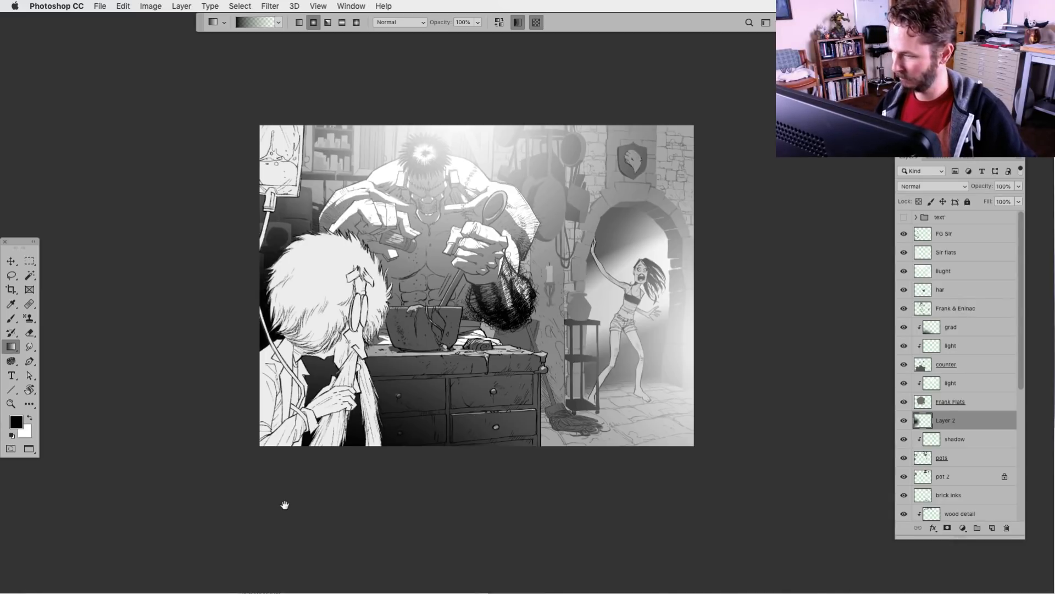
pyautogui.moveTo(417, 516); pyautogui.dragTo(407, 501)
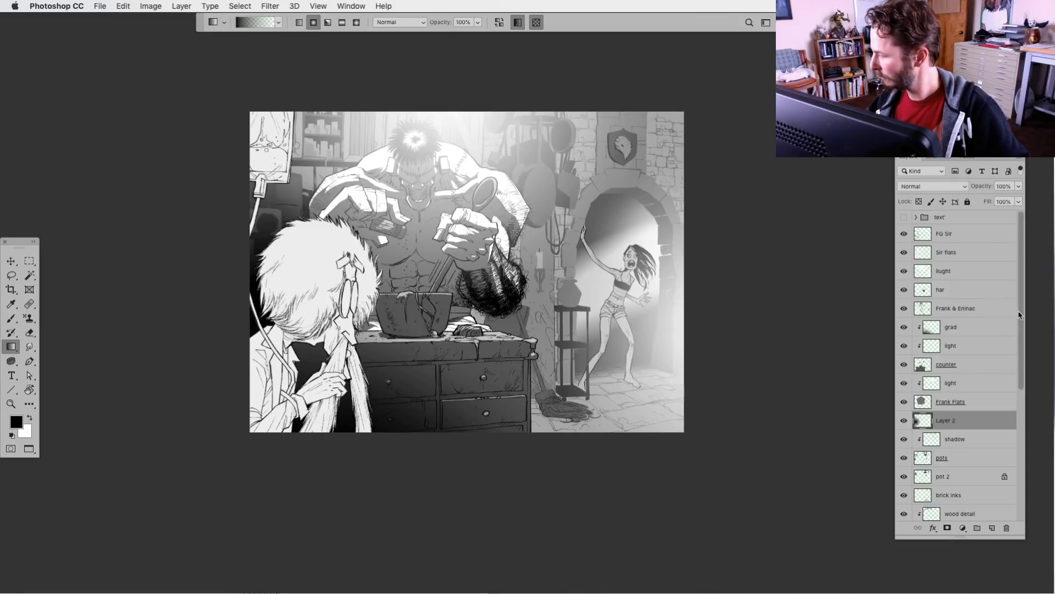
# Create a new layer above the dark details layer and name it "grads"
pyautogui.moveTo(1023, 316); pyautogui.dragTo(1018, 389)
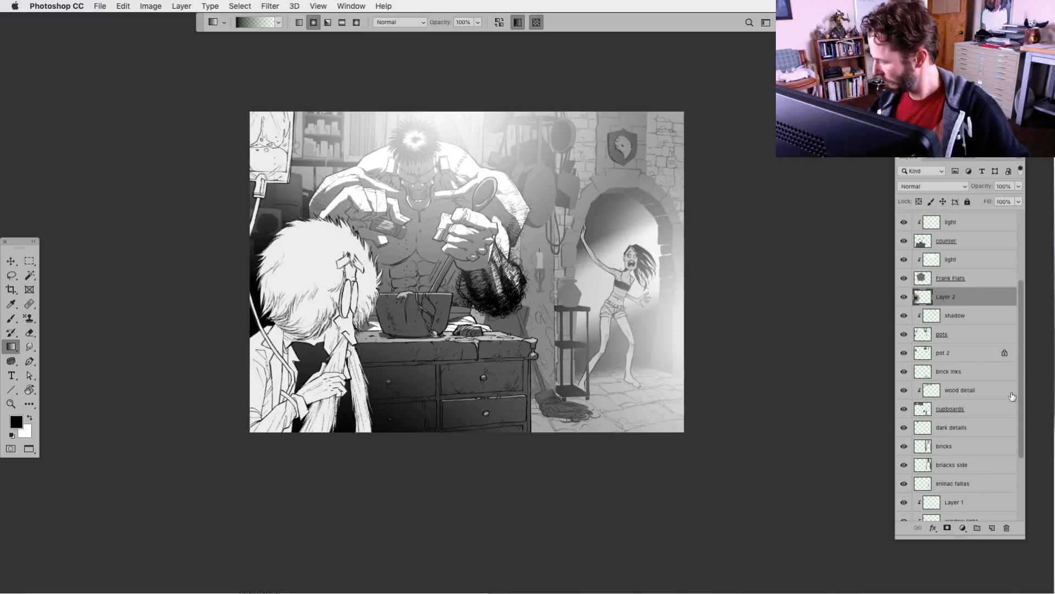
pyautogui.click(925, 428)
pyautogui.click(992, 528)
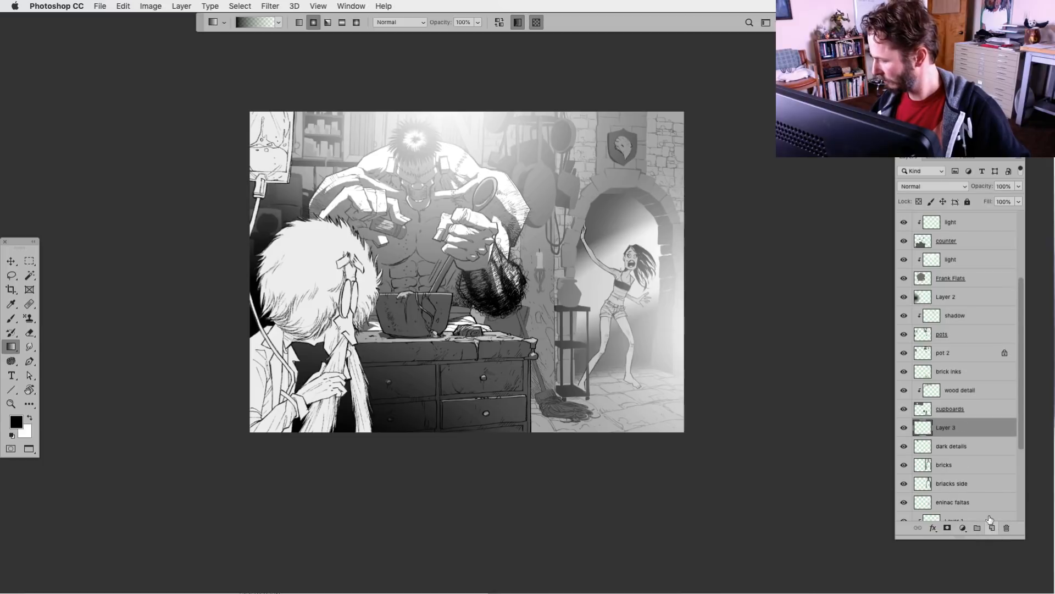
pyautogui.doubleClick(947, 428)
pyautogui.write('grads')
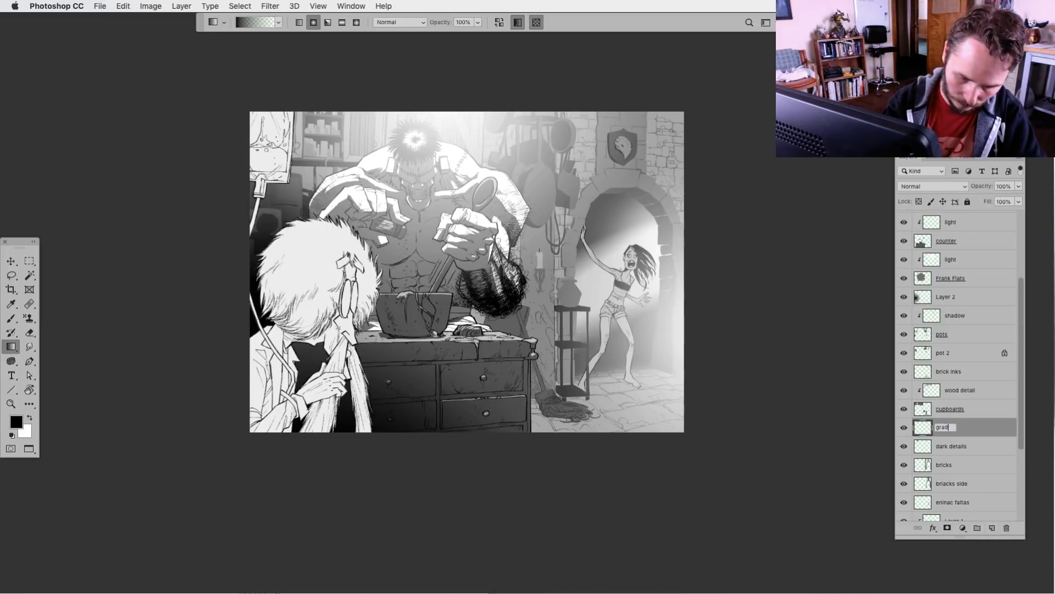
pyautogui.press('Return')
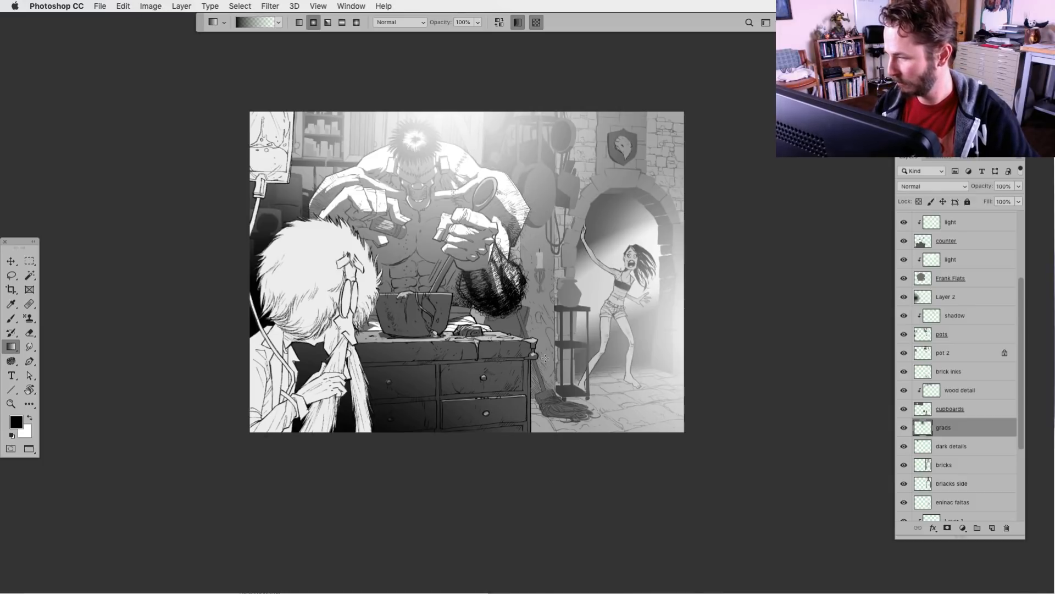
# Darken the brick wall toward the artwork's right edge with black radial gradients starting outside the picture on the grads layer
pyautogui.moveTo(719, 108); pyautogui.dragTo(640, 187)
pyautogui.moveTo(752, 154); pyautogui.dragTo(641, 249)
pyautogui.moveTo(749, 209); pyautogui.dragTo(636, 262)
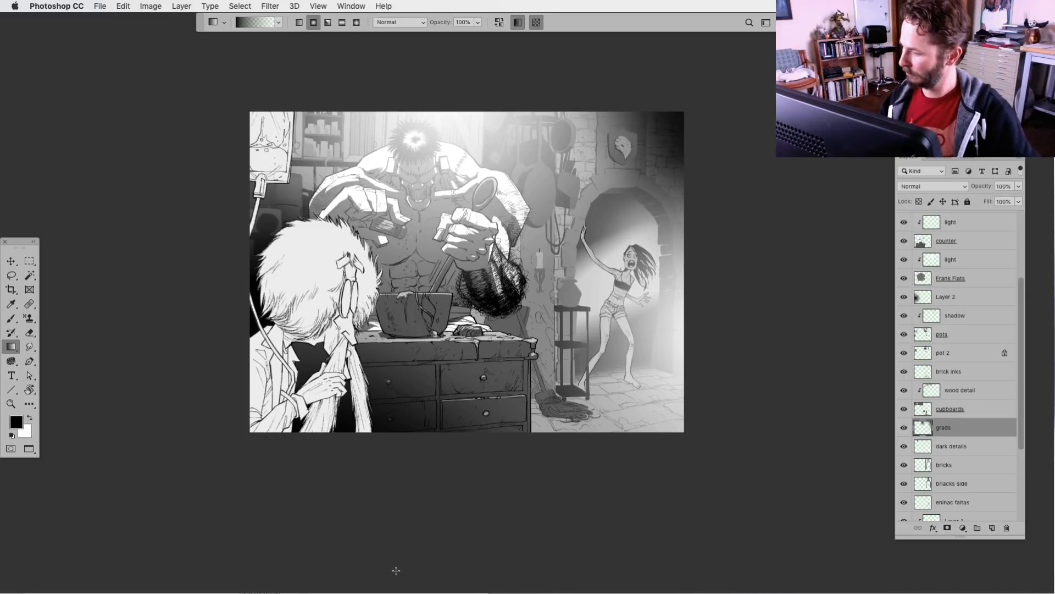
pyautogui.moveTo(727, 465); pyautogui.dragTo(628, 410)
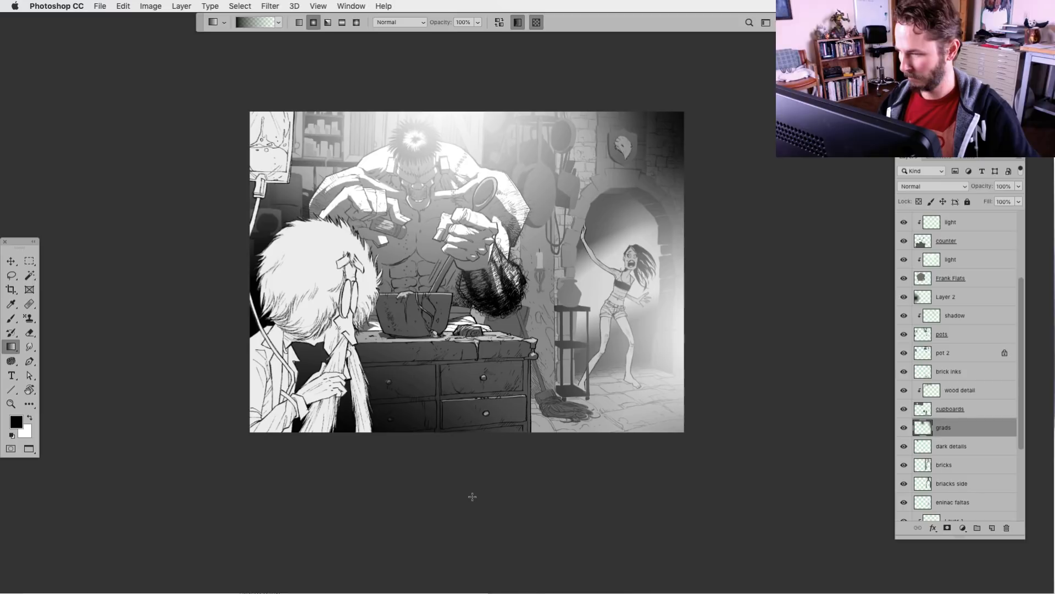
pyautogui.scroll(2, 472, 496)
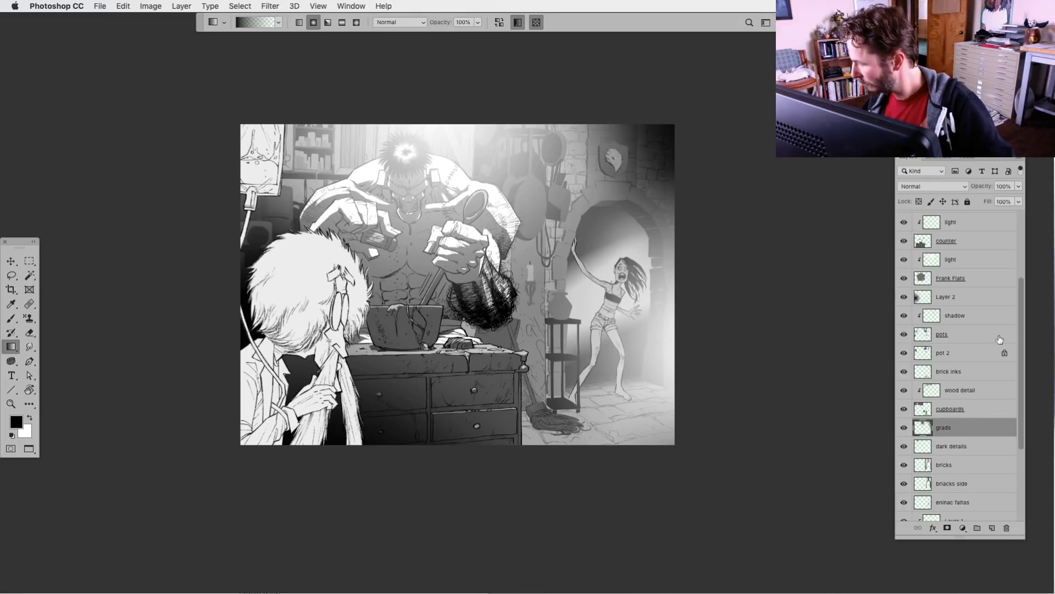
# Create a new layer above the bricks layer and clip it to the bricks
pyautogui.scroll(5, 1023, 341)
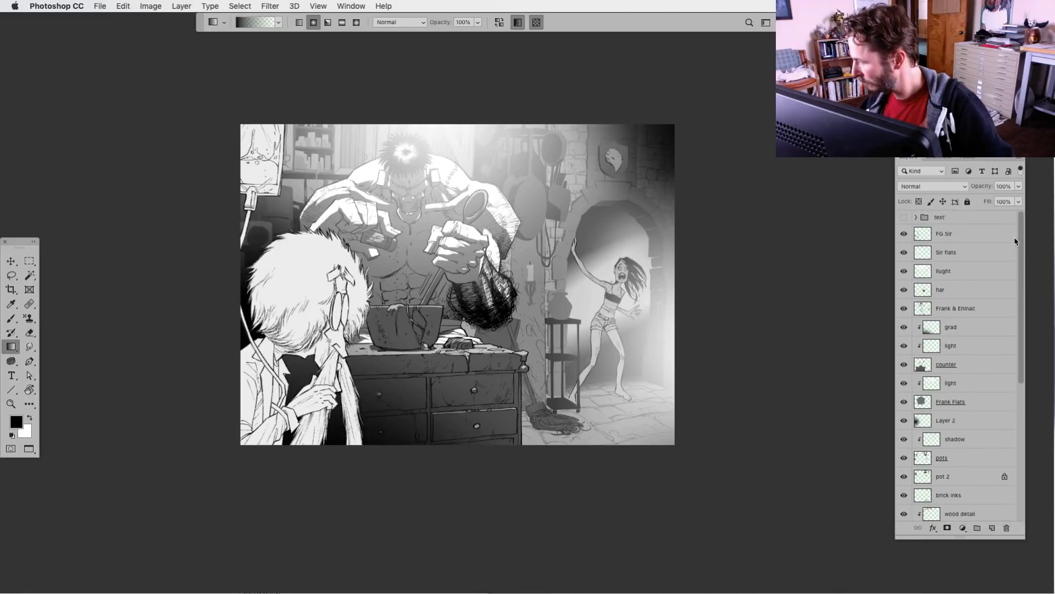
pyautogui.scroll(-4, 1007, 325)
pyautogui.scroll(-4, 1006, 324)
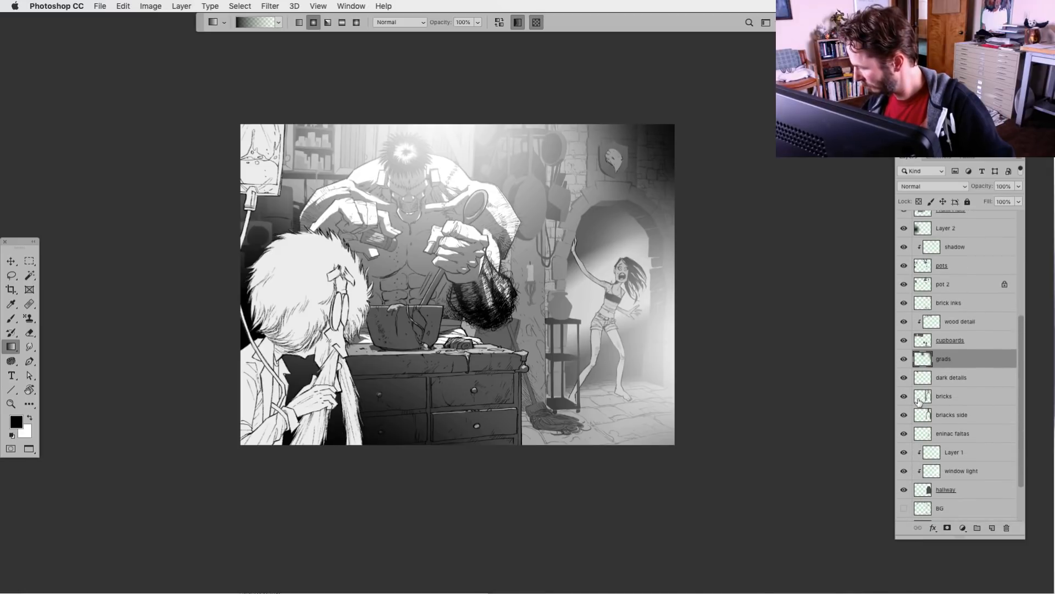
pyautogui.click(904, 397)
pyautogui.click(904, 397)
pyautogui.click(928, 398)
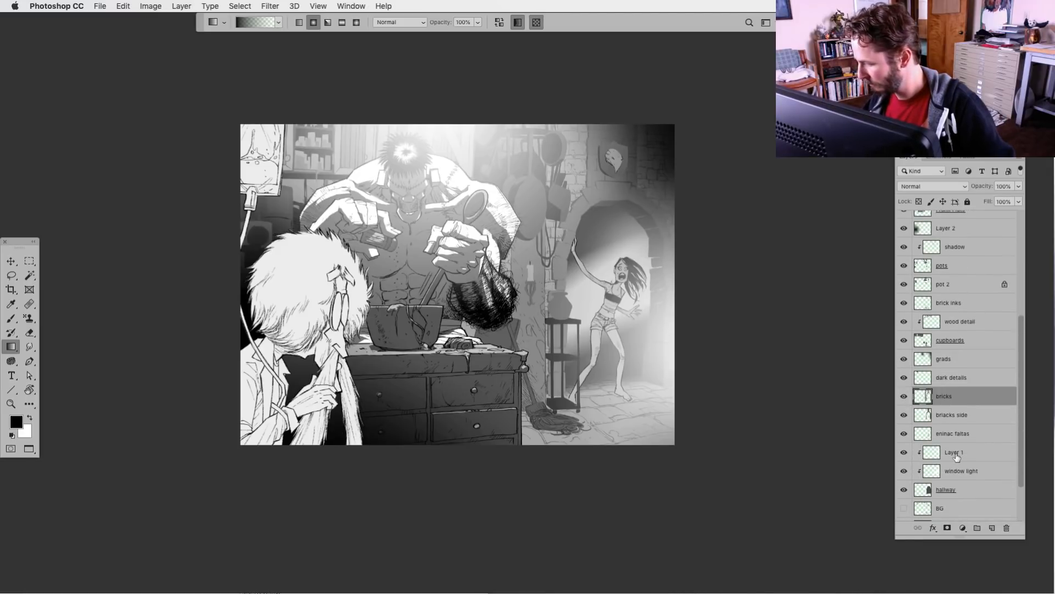
pyautogui.click(993, 528)
pyautogui.press('super+alt+g')
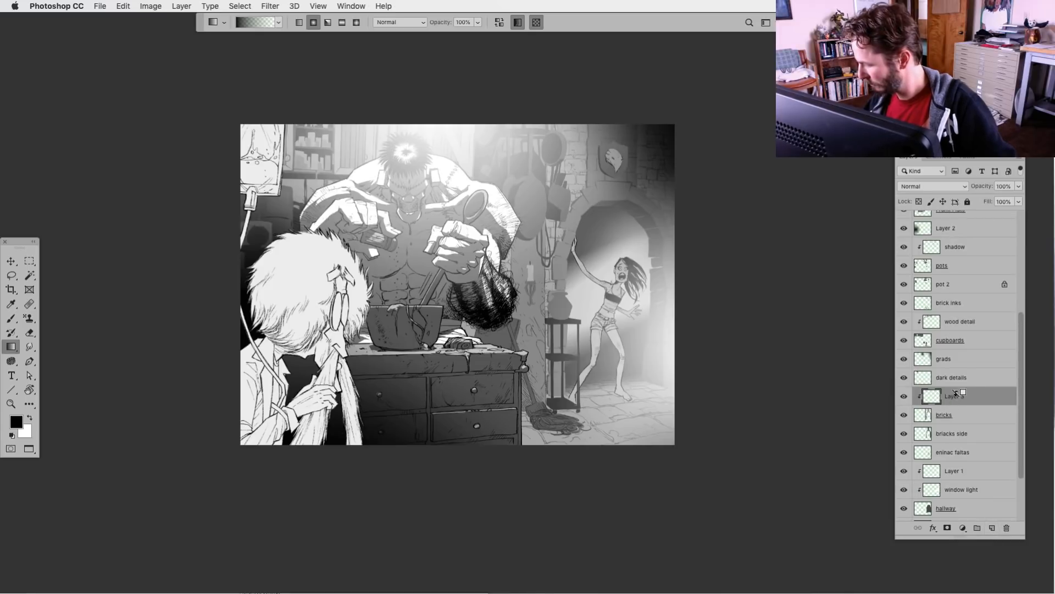
# Name the layer clipped to the bricks "grad"
pyautogui.doubleClick(954, 396)
pyautogui.write('hgrad')
pyautogui.press('Return')
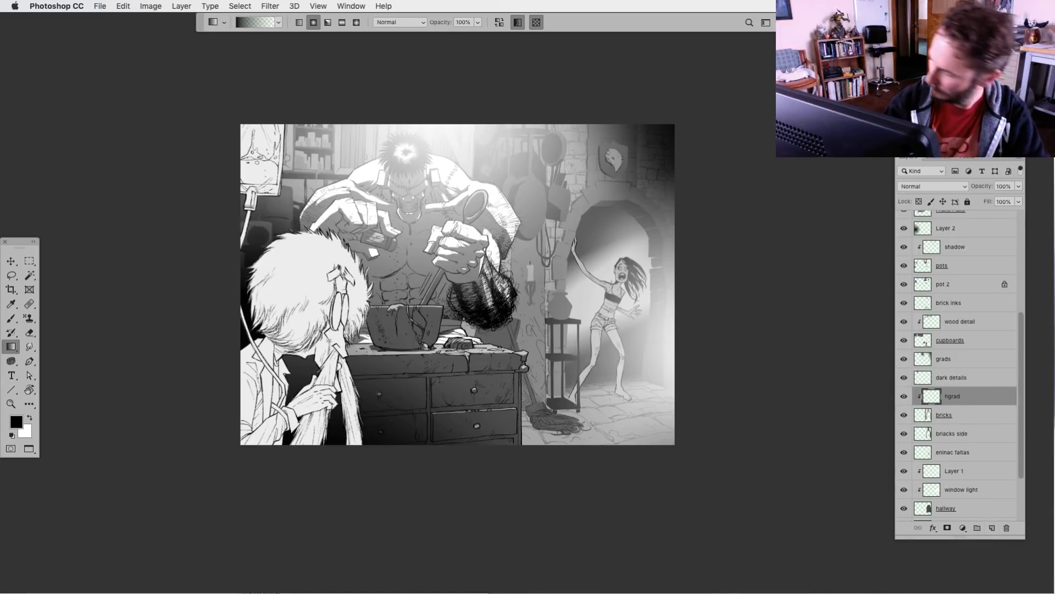
pyautogui.doubleClick(954, 396)
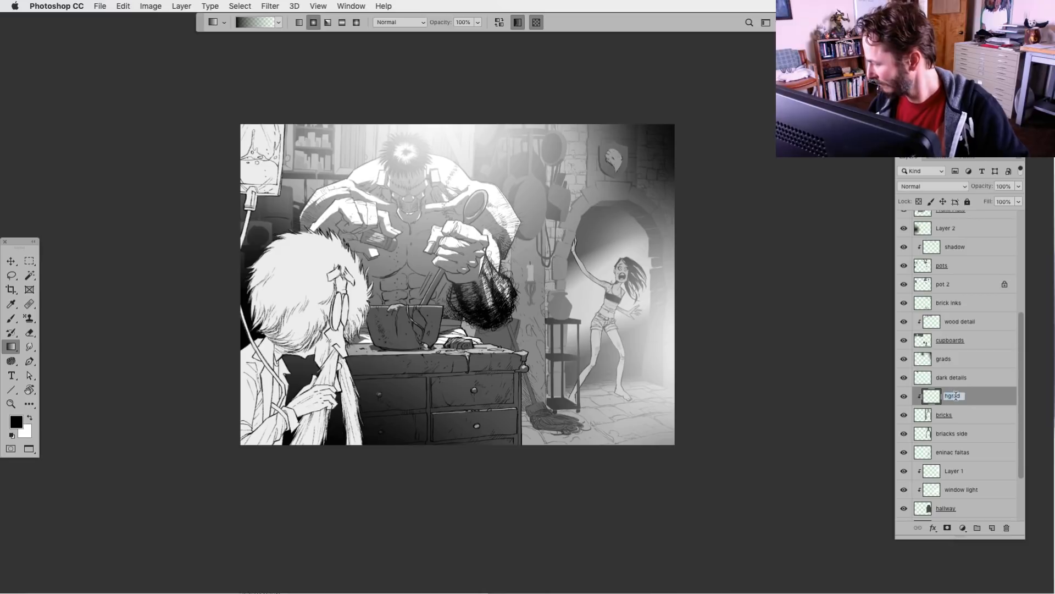
pyautogui.write('grad')
pyautogui.press('Return')
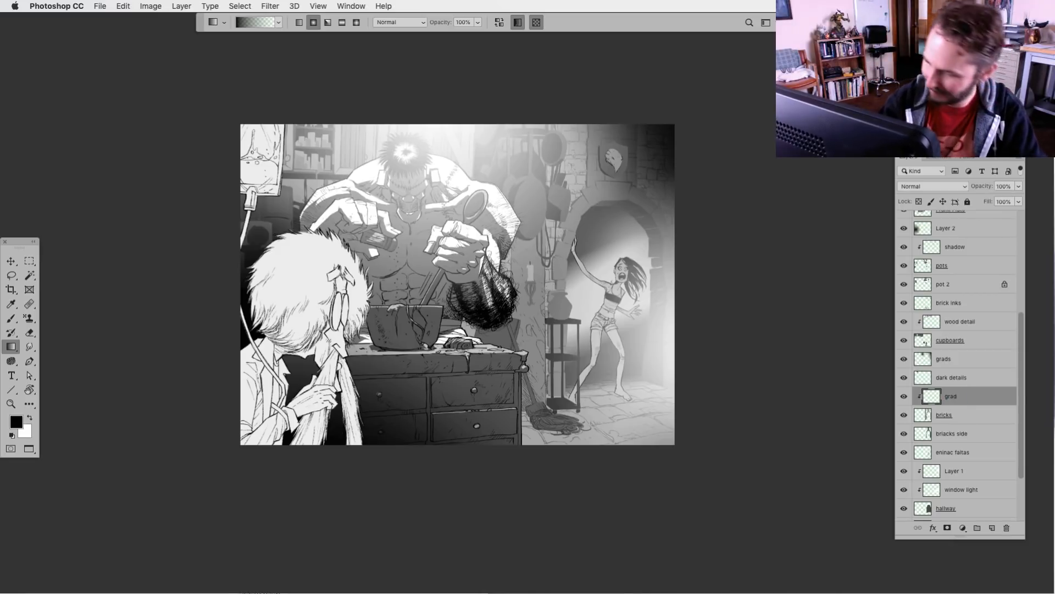
# Add a black radial gradient from below the counter up across the brick wall, and reduce its layer's opacity to 78%
pyautogui.moveTo(458, 451); pyautogui.dragTo(588, 159)
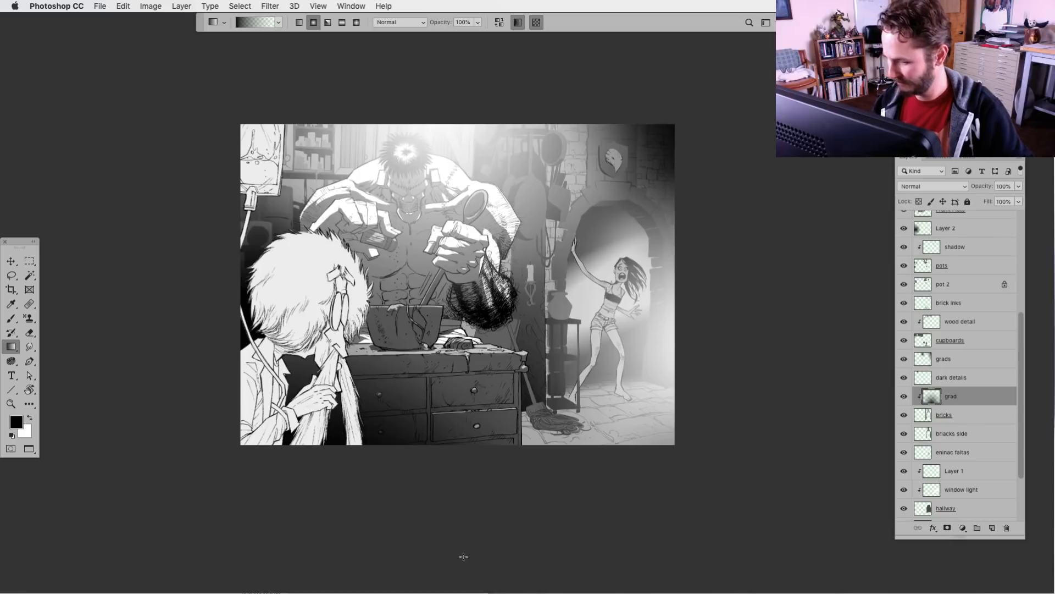
pyautogui.click(1019, 186)
pyautogui.moveTo(1020, 200); pyautogui.dragTo(1005, 201)
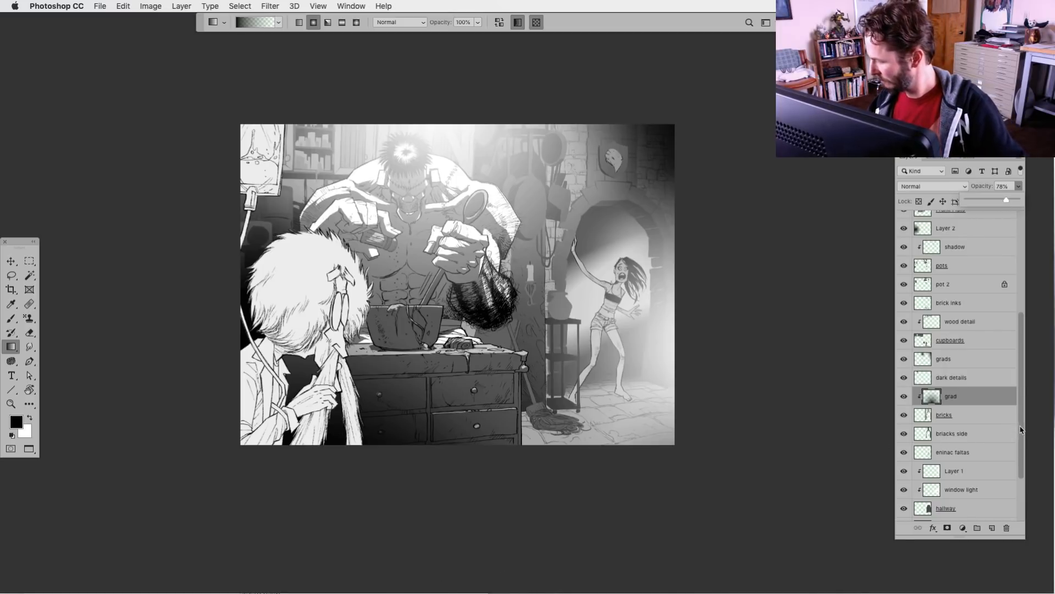
# Compare the artwork with the briacks side and grads layers hidden and shown, ending on the grads layer
pyautogui.moveTo(1021, 429); pyautogui.dragTo(1019, 452)
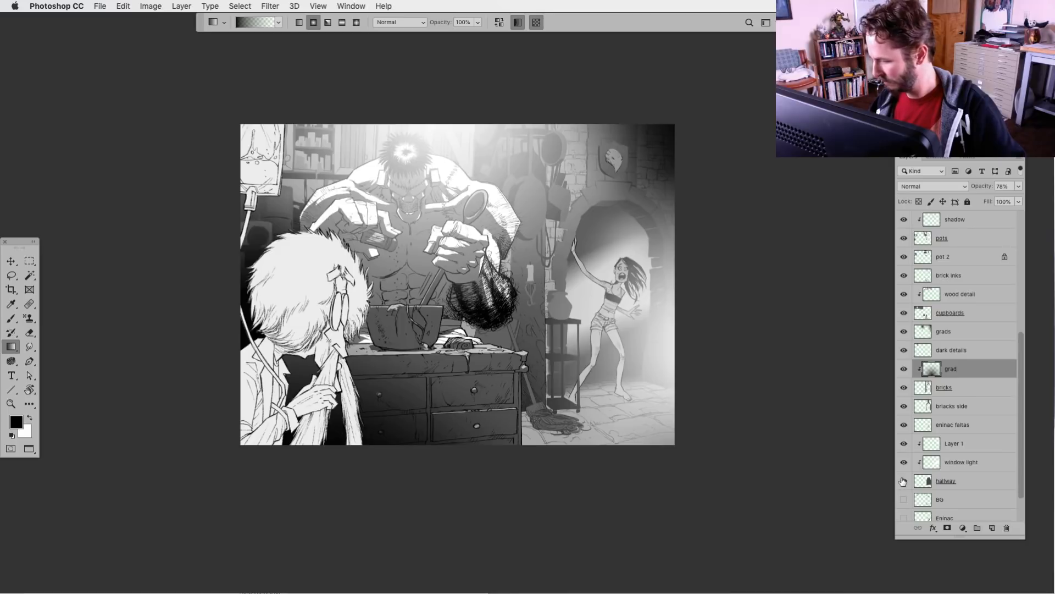
pyautogui.click(904, 406)
pyautogui.click(904, 406)
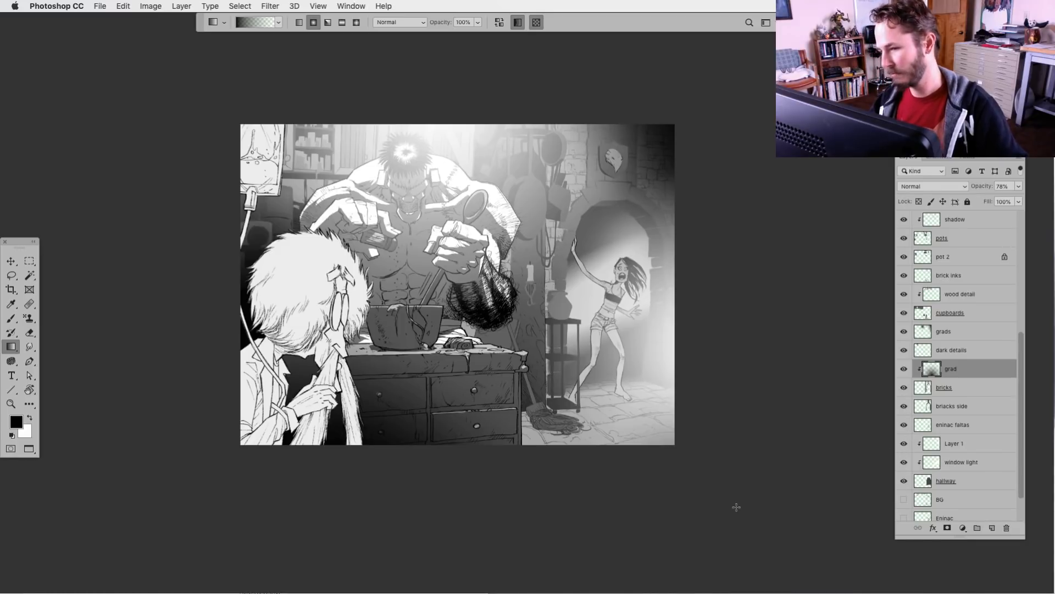
pyautogui.click(910, 331)
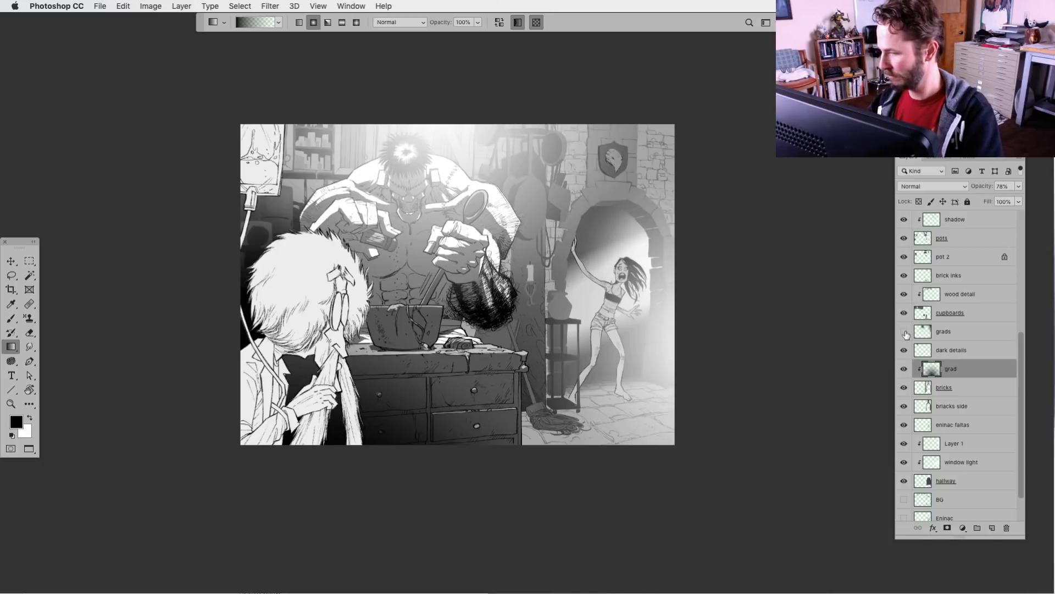
pyautogui.click(910, 332)
pyautogui.click(924, 333)
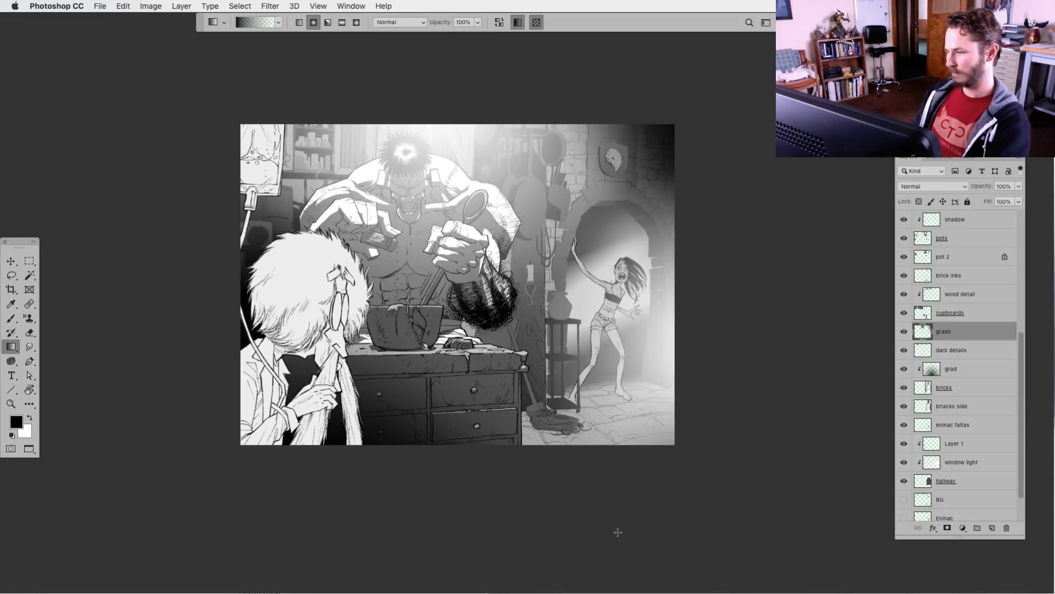
# Set the window light layer's opacity to 75%
pyautogui.press('super+minus')
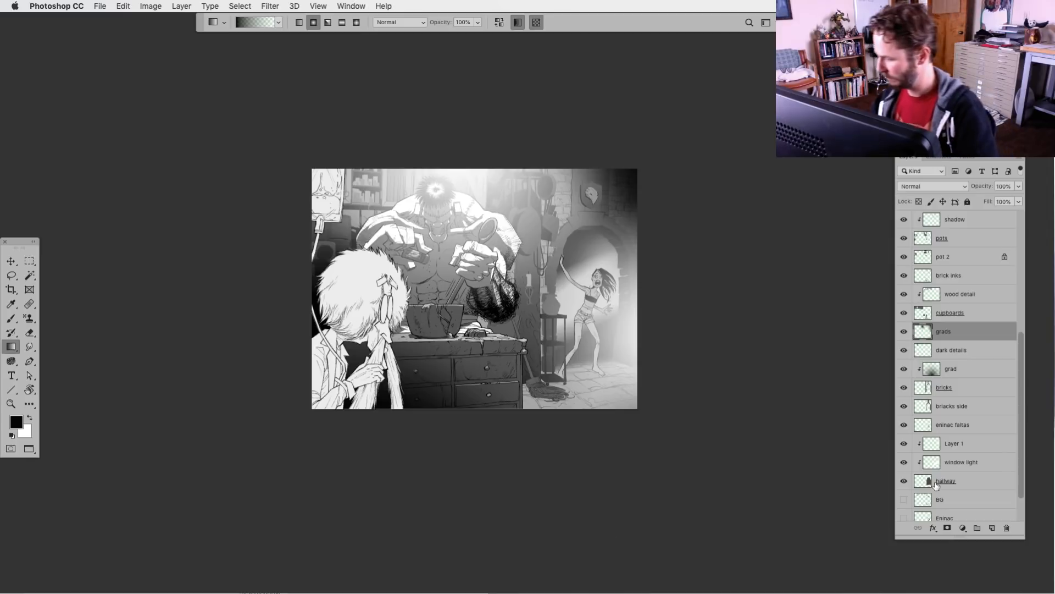
pyautogui.click(932, 464)
pyautogui.click(1018, 187)
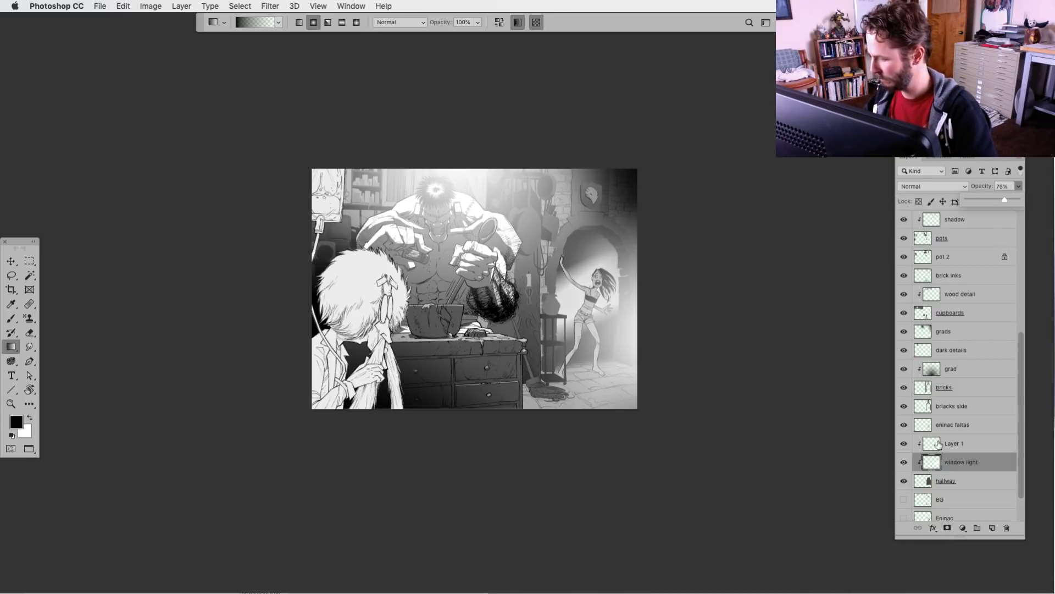
# Lighten the bricks layer with a Levels adjustment, raising the black output level to 33
pyautogui.click(916, 445)
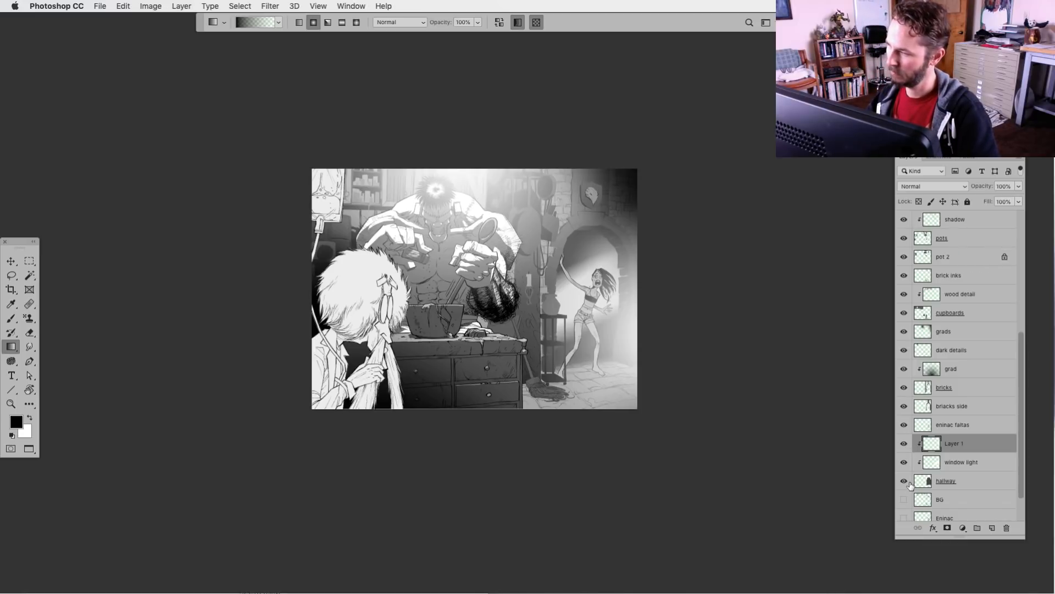
pyautogui.click(904, 406)
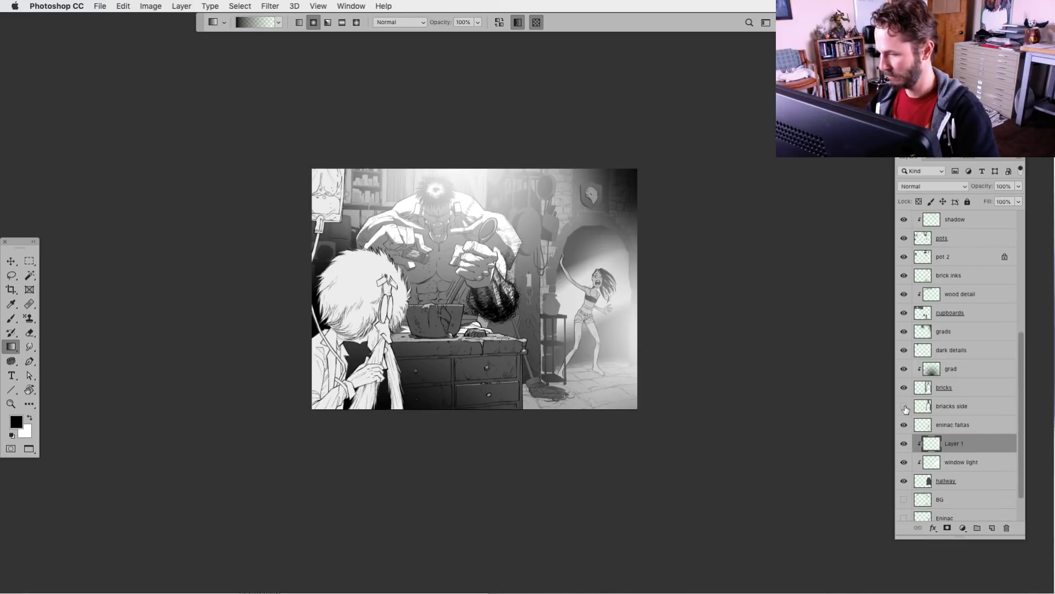
pyautogui.click(904, 406)
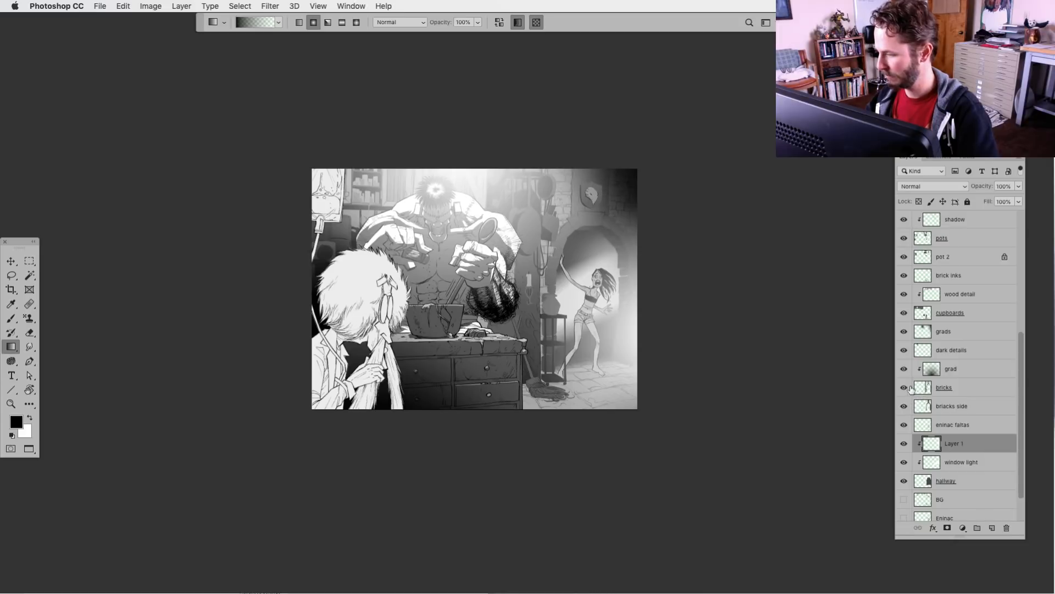
pyautogui.click(905, 388)
pyautogui.click(904, 387)
pyautogui.click(927, 387)
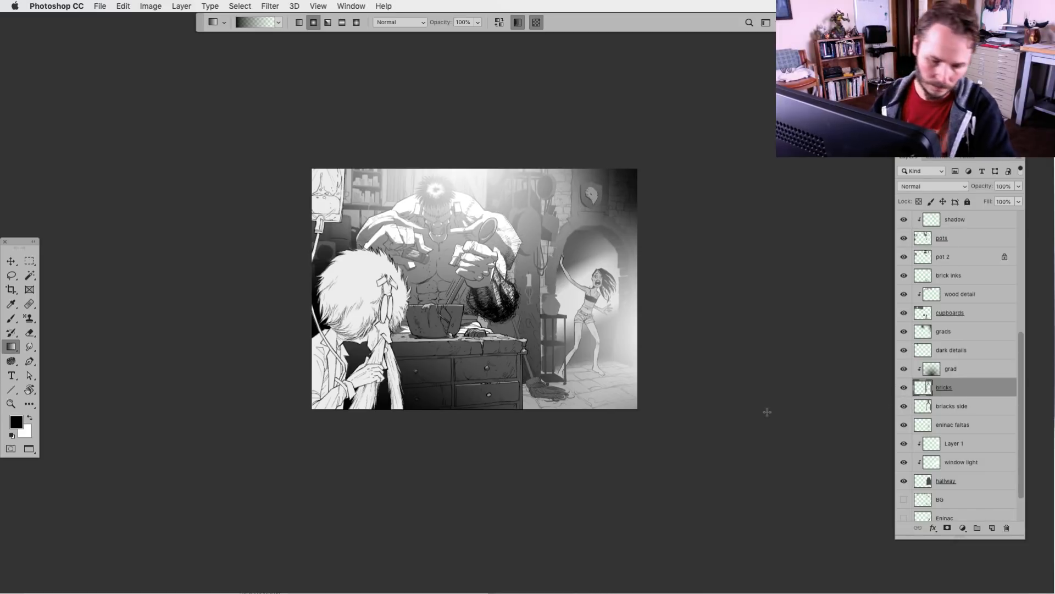
pyautogui.press('super+l')
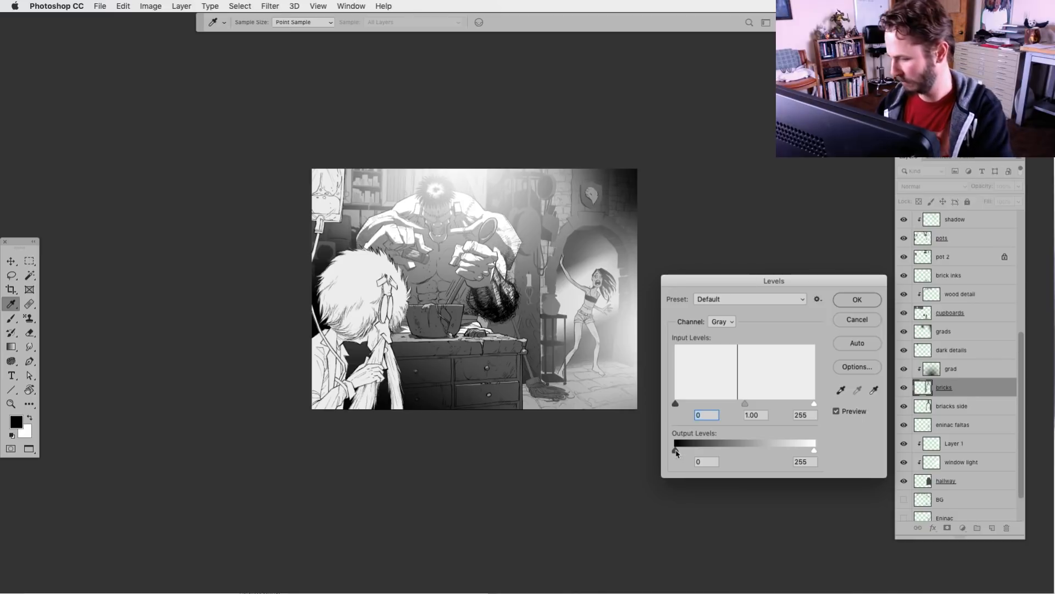
pyautogui.moveTo(675, 450); pyautogui.dragTo(693, 452)
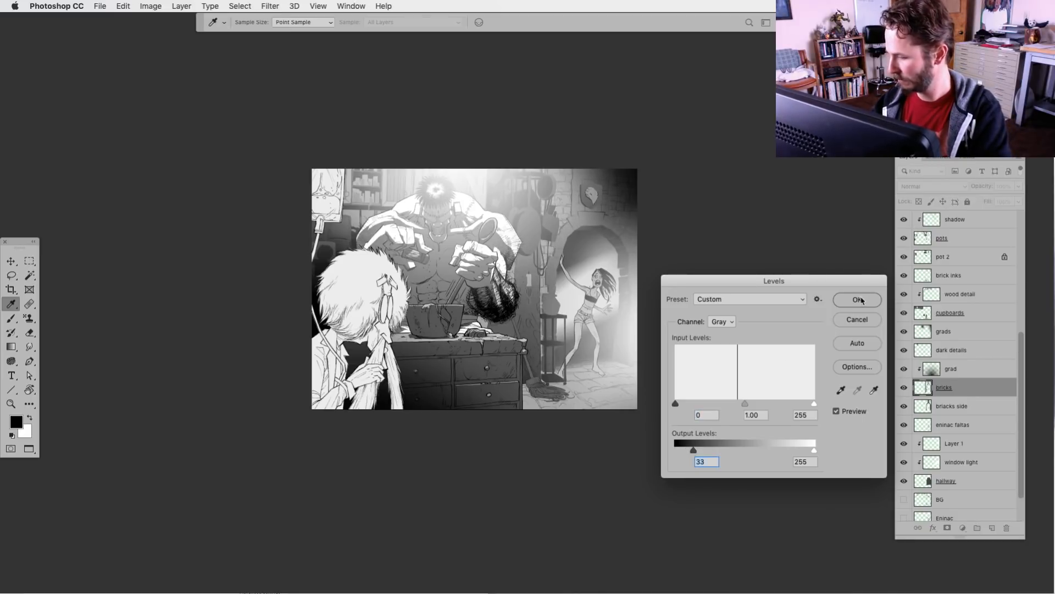
pyautogui.press('Return')
pyautogui.press('g')
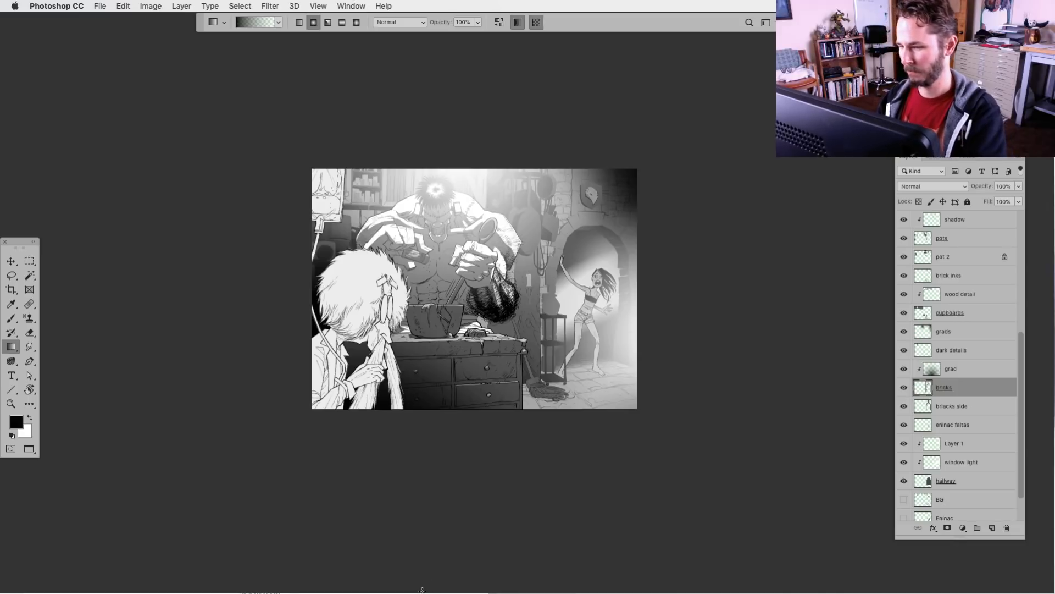
# Compare the artwork with the pot 2 and pots layers hidden and shown
pyautogui.press('super+equal')
pyautogui.press('super+equal')
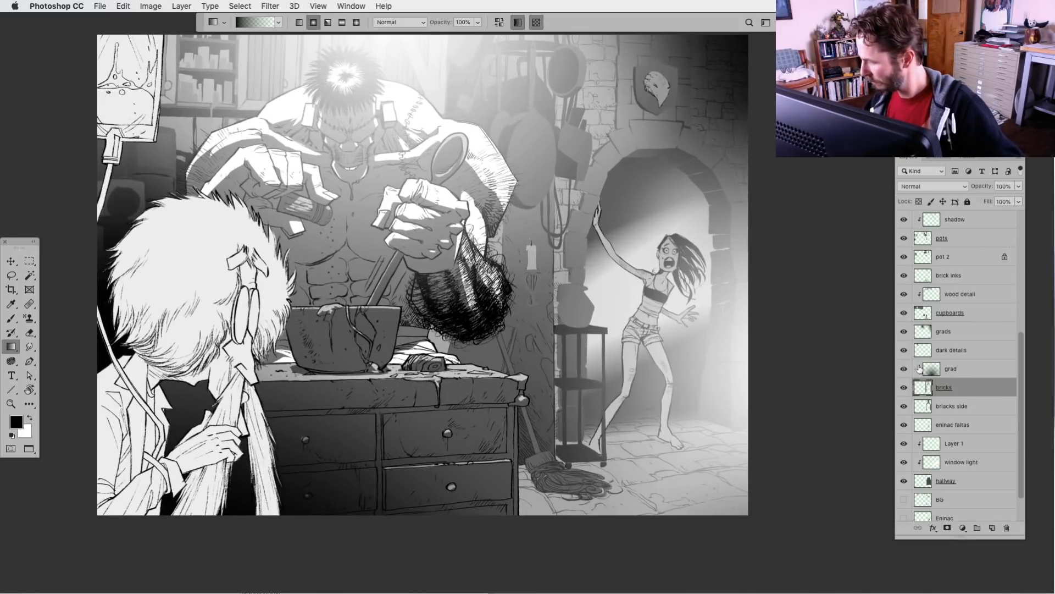
pyautogui.click(903, 257)
pyautogui.click(904, 253)
pyautogui.click(904, 239)
pyautogui.click(904, 239)
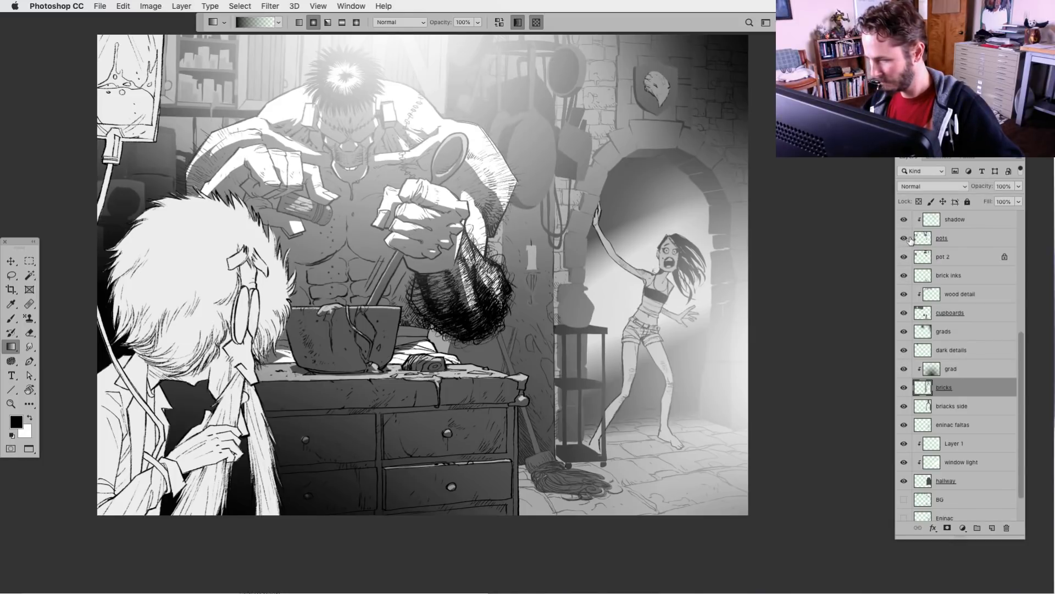
# Lasso the wall candle on the pots layer and darken it with Levels, lowering the white output level to 121
pyautogui.click(924, 239)
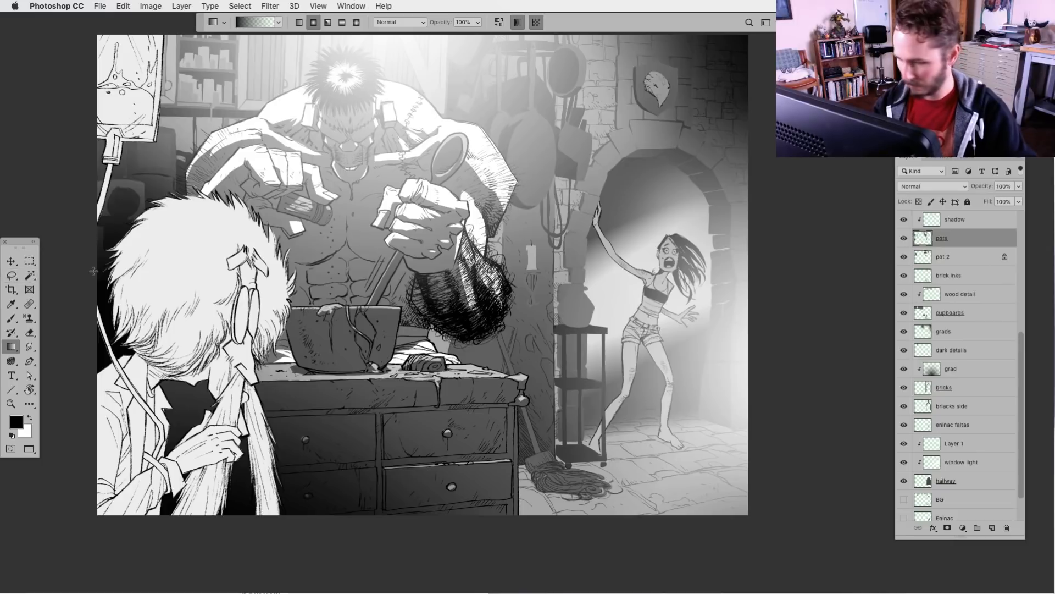
pyautogui.click(11, 275)
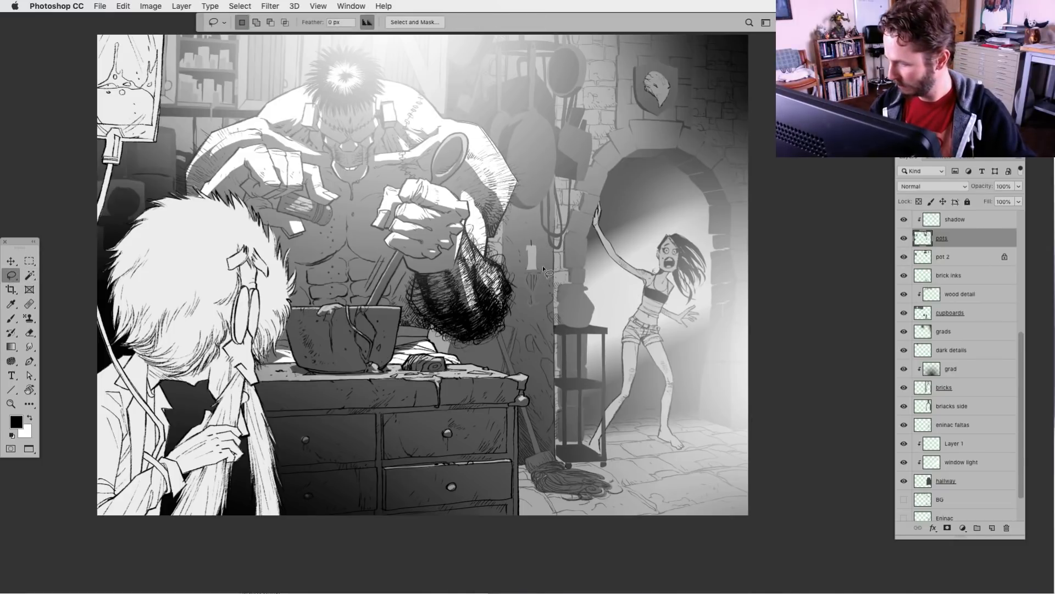
pyautogui.moveTo(542, 265)
pyautogui.mouseDown()
pyautogui.moveTo(513, 294)
pyautogui.moveTo(540, 320)
pyautogui.moveTo(512, 242)
pyautogui.moveTo(541, 259)
pyautogui.mouseUp()
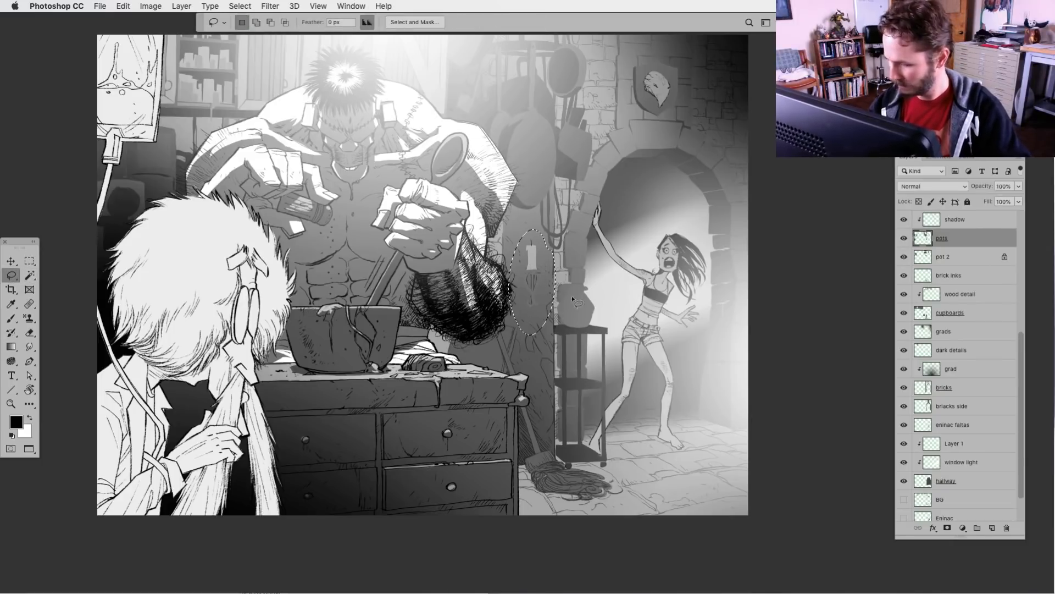
pyautogui.press('super+l')
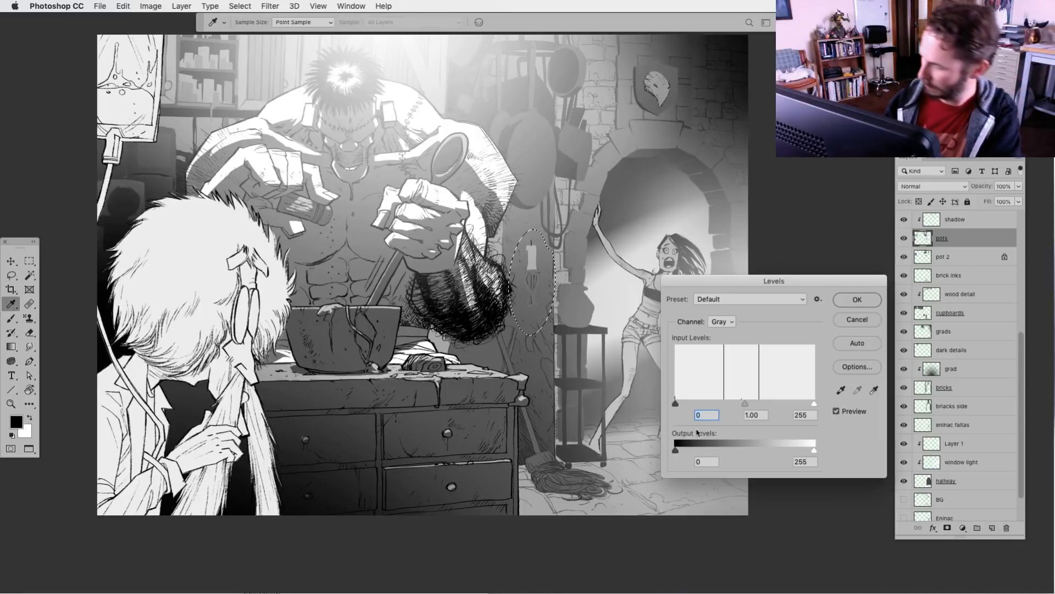
pyautogui.moveTo(815, 451); pyautogui.dragTo(742, 457)
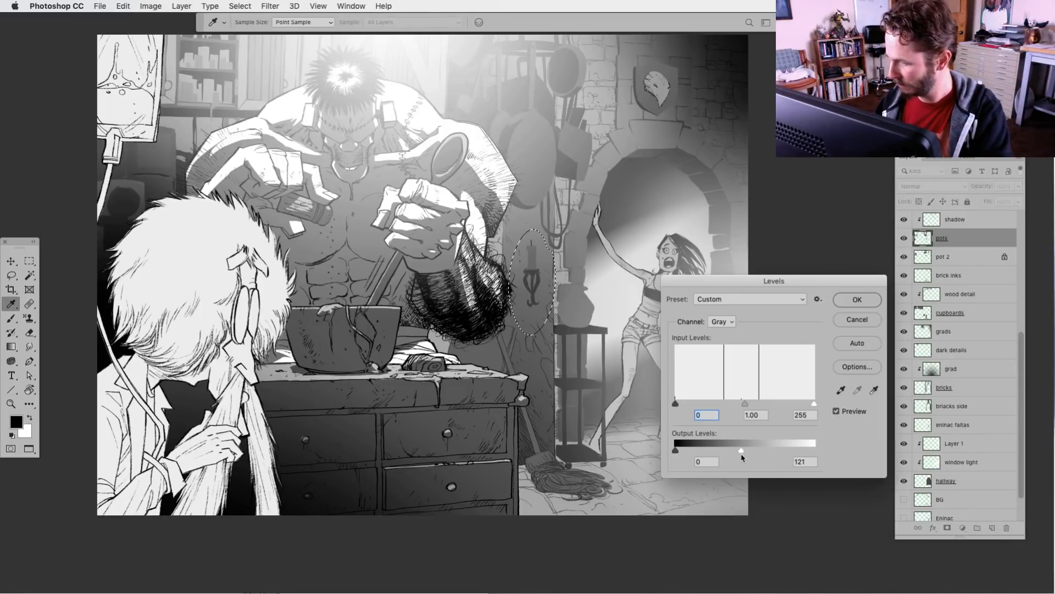
pyautogui.click(872, 299)
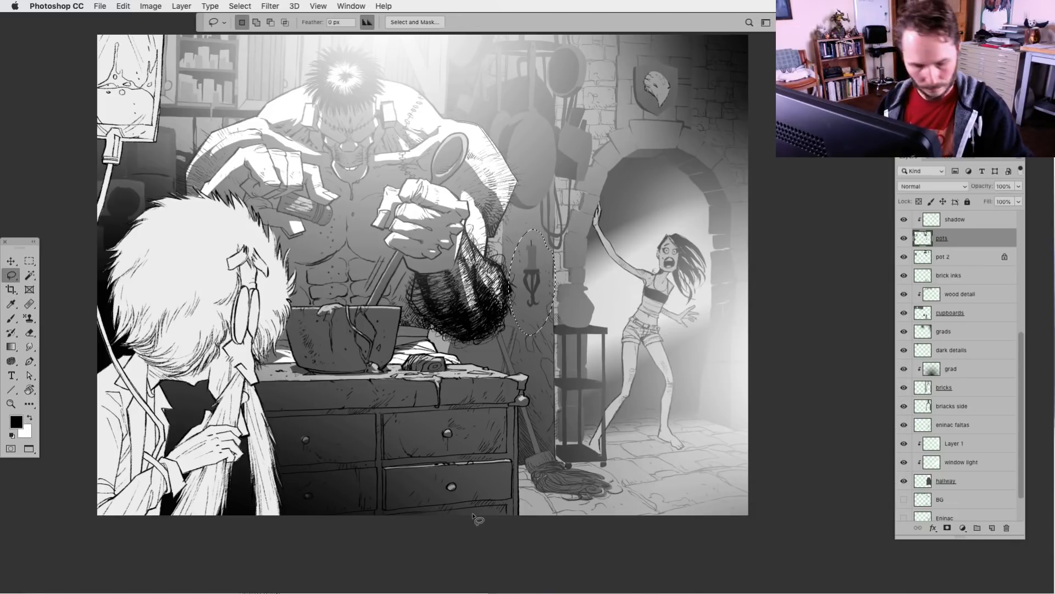
pyautogui.press('super+d')
pyautogui.press('super+minus')
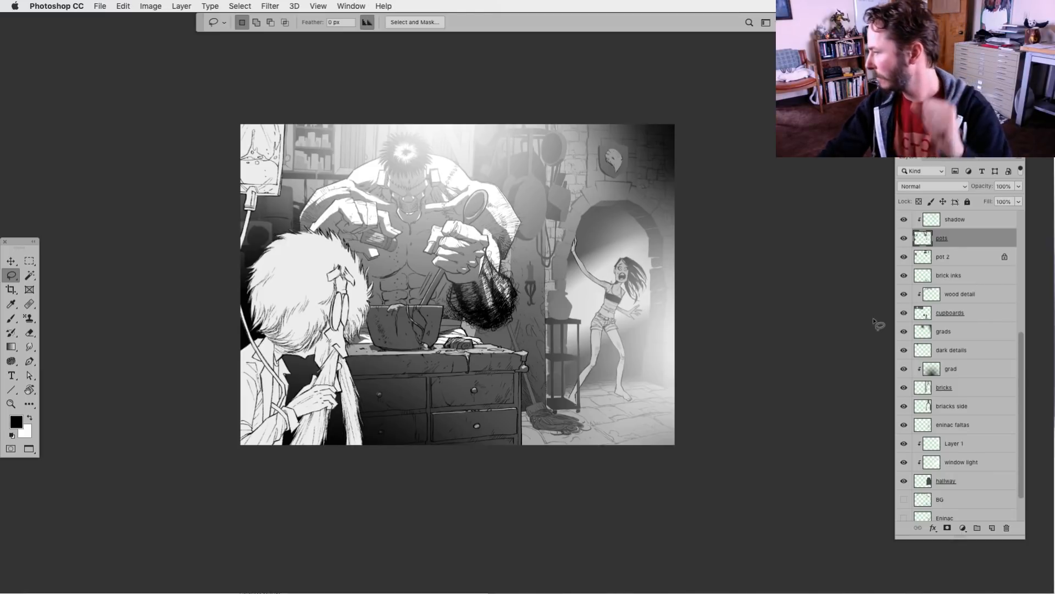
# Compare the artwork with the har, Frank & Eninac and Sir flats layers hidden and shown, and view it without the interface
pyautogui.scroll(10, 937, 320)
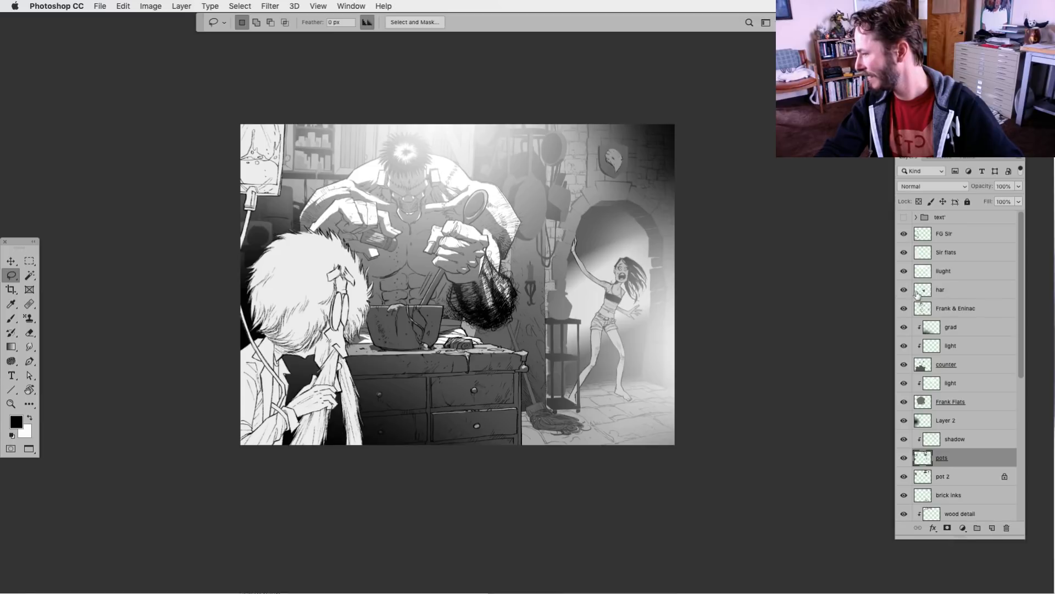
pyautogui.click(903, 290)
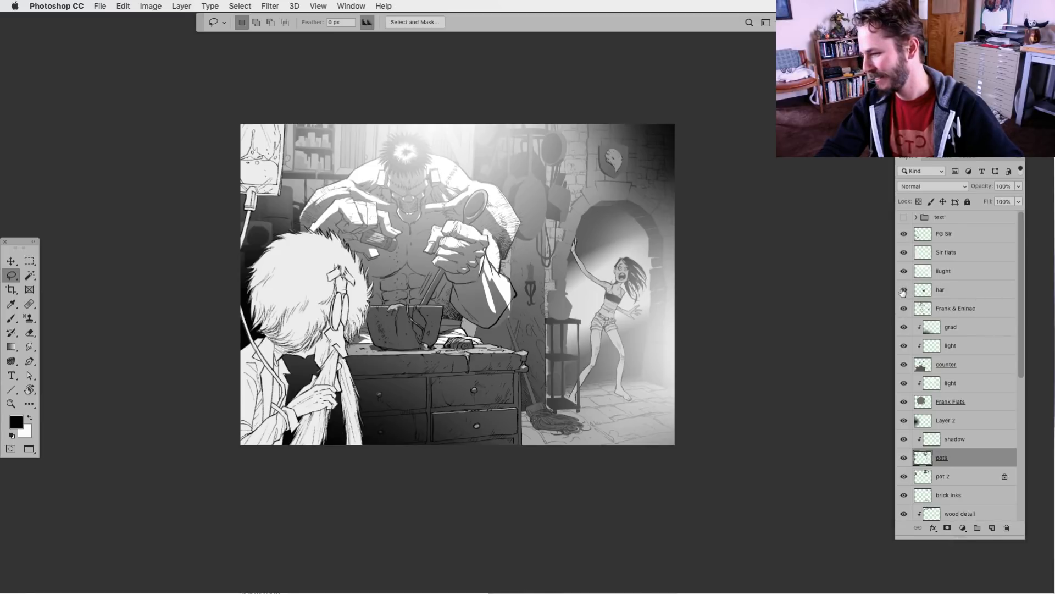
pyautogui.click(903, 290)
pyautogui.click(903, 309)
pyautogui.click(903, 310)
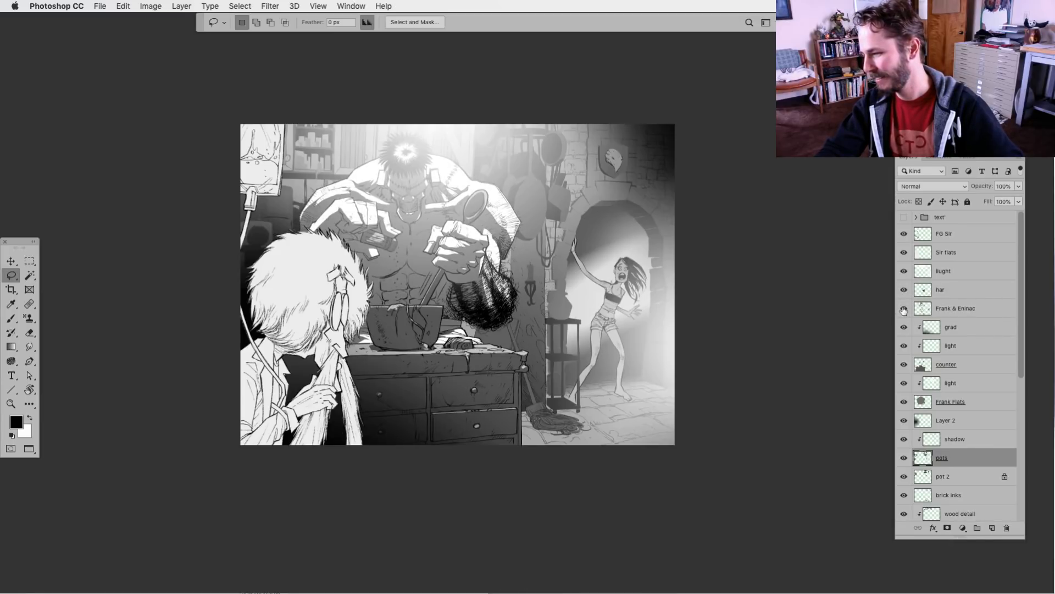
pyautogui.click(903, 253)
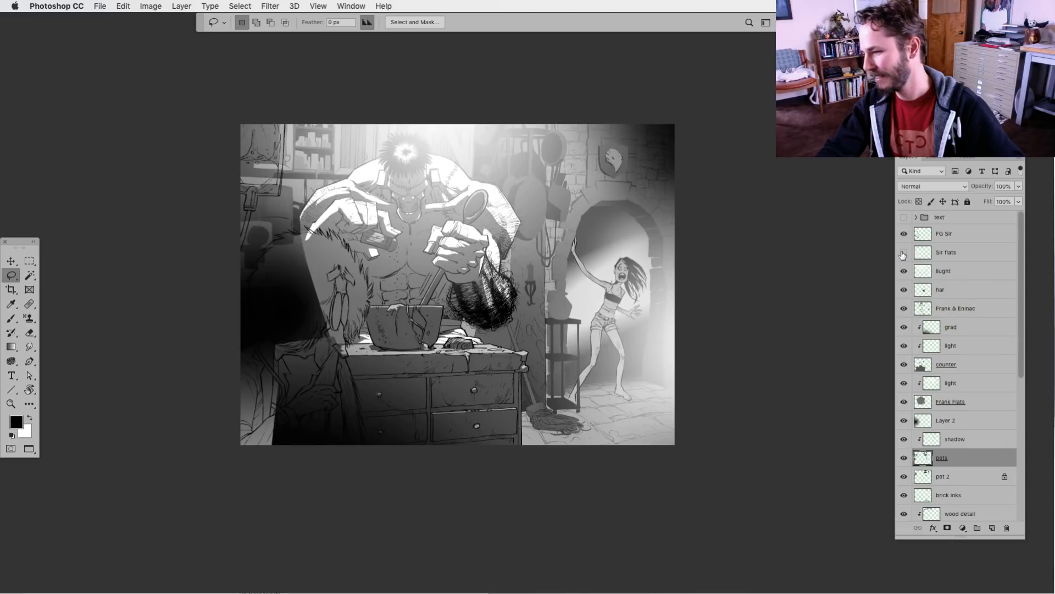
pyautogui.click(903, 253)
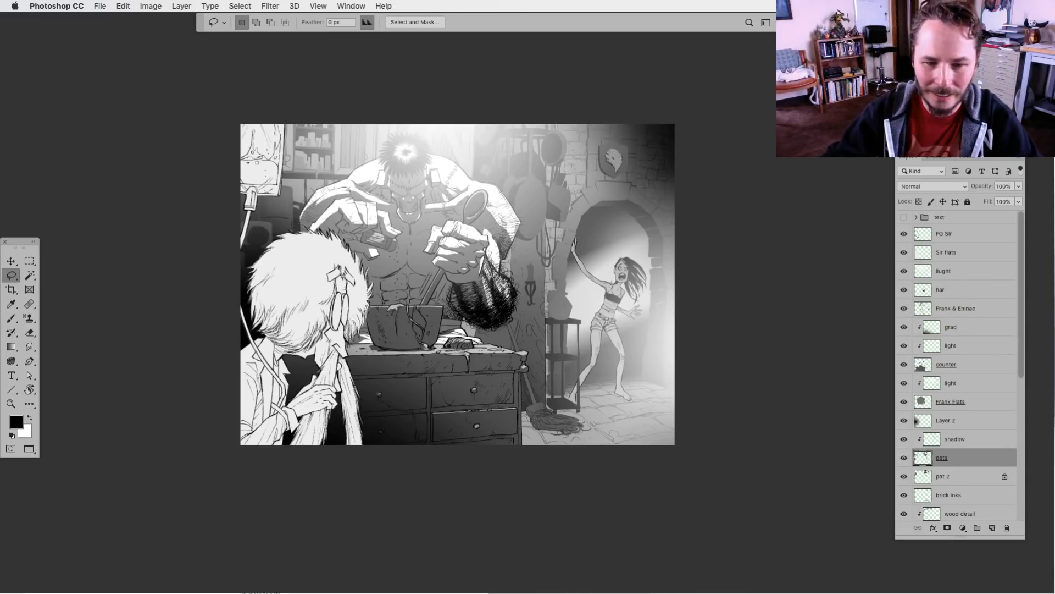
pyautogui.press('Tab')
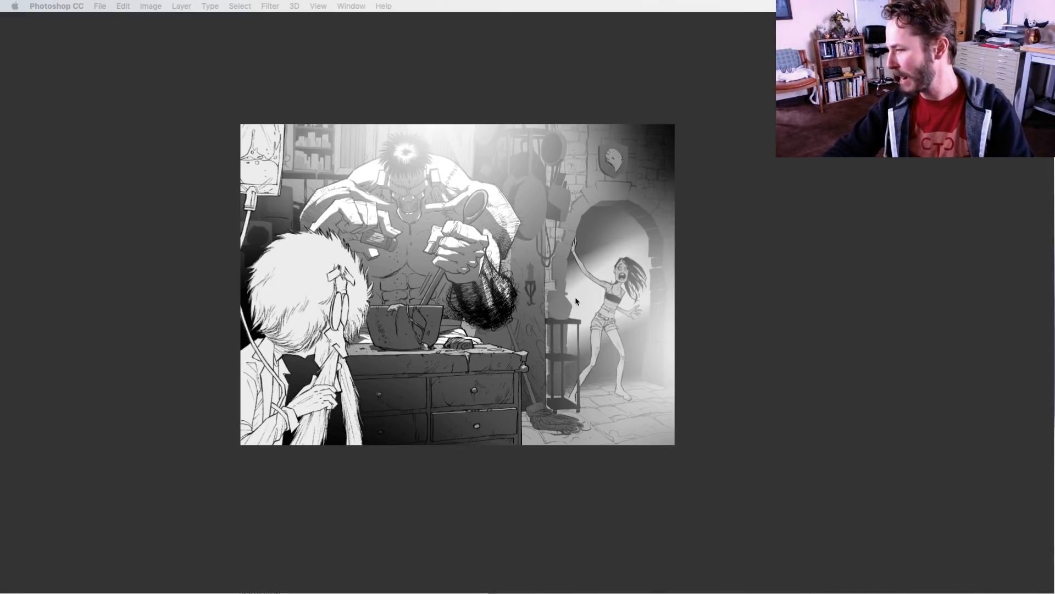
pyautogui.press('Tab')
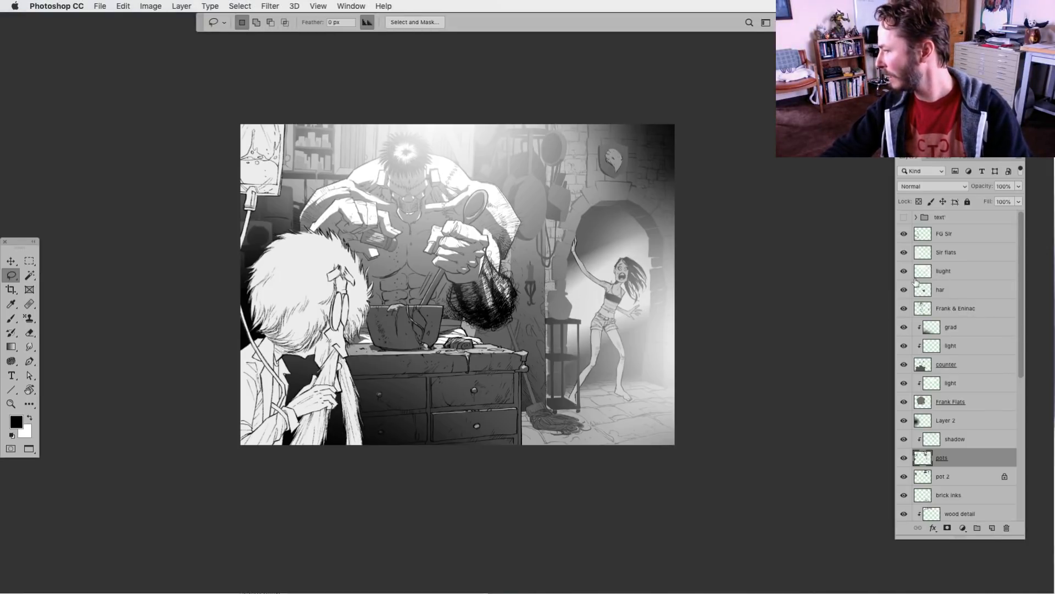
# Open the finished comic page with the sprouting arms and arrange its window so the kitchen illustration is also visible
pyautogui.click(99, 6)
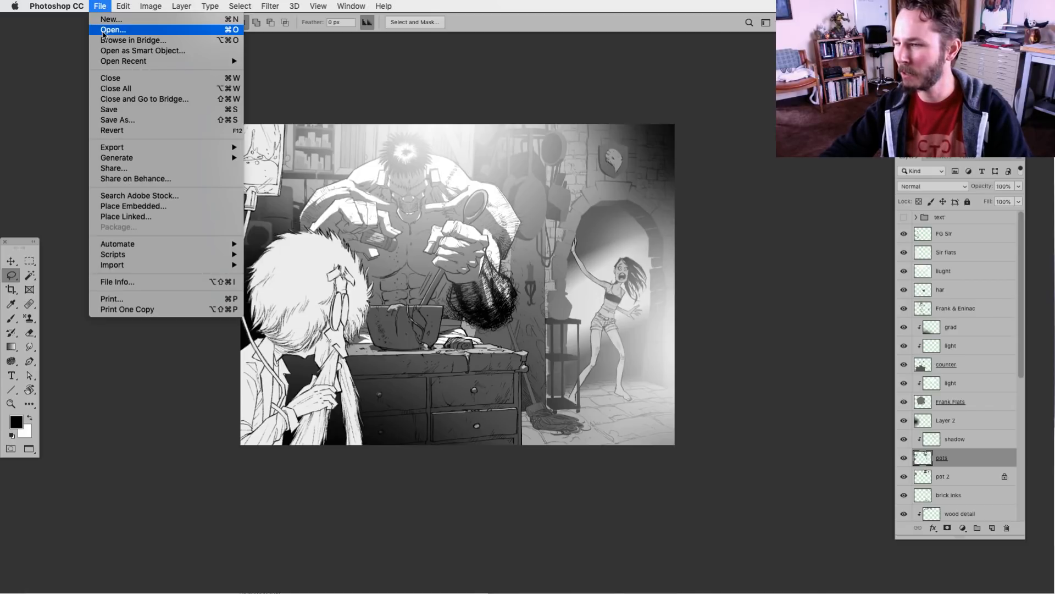
pyautogui.click(105, 32)
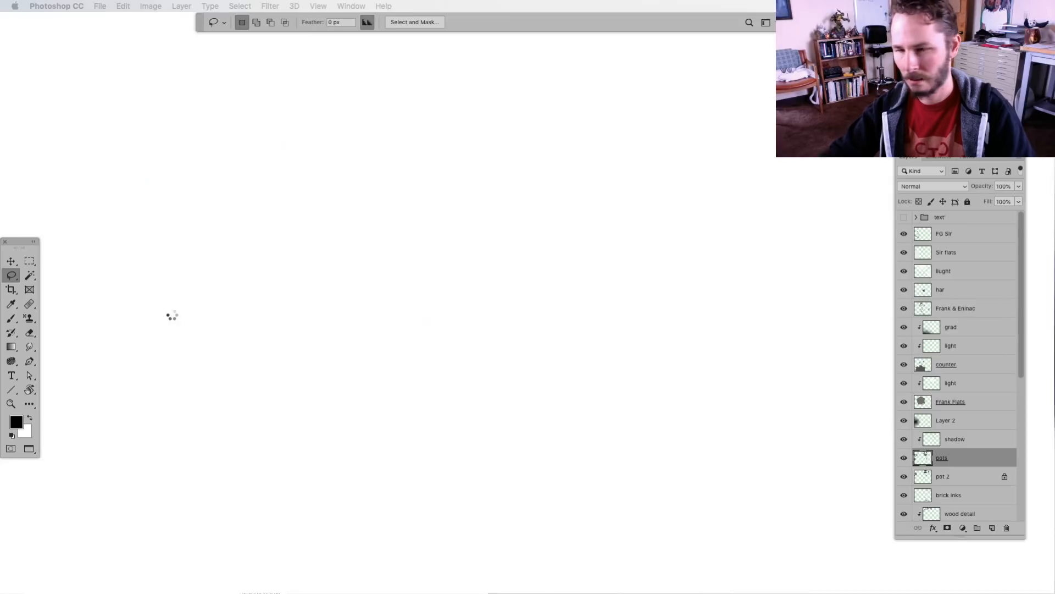
pyautogui.press('f')
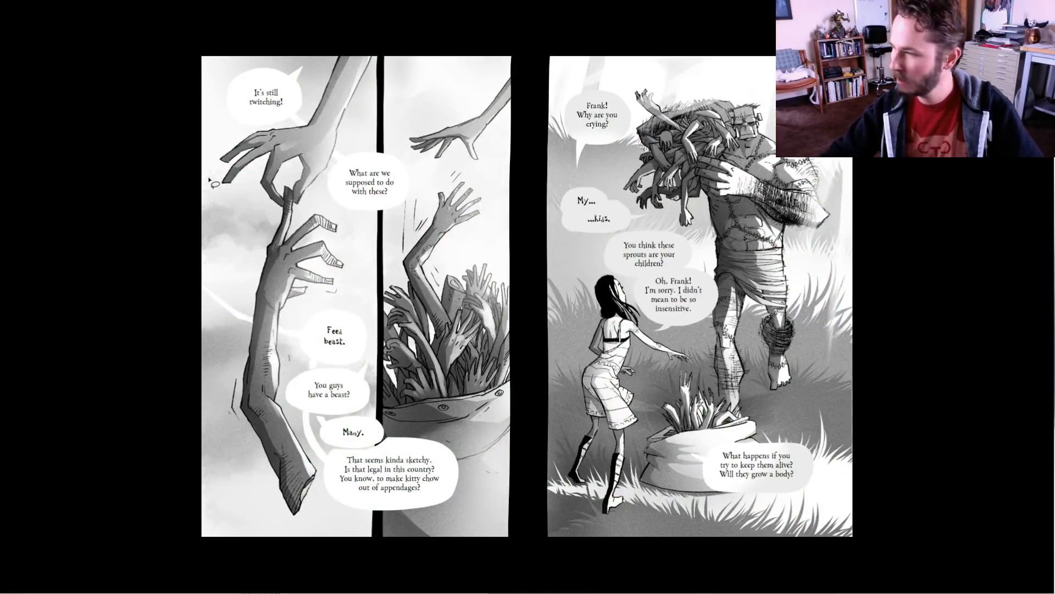
pyautogui.press('f')
pyautogui.moveTo(224, 40); pyautogui.dragTo(190, 22)
pyautogui.press('super+w')
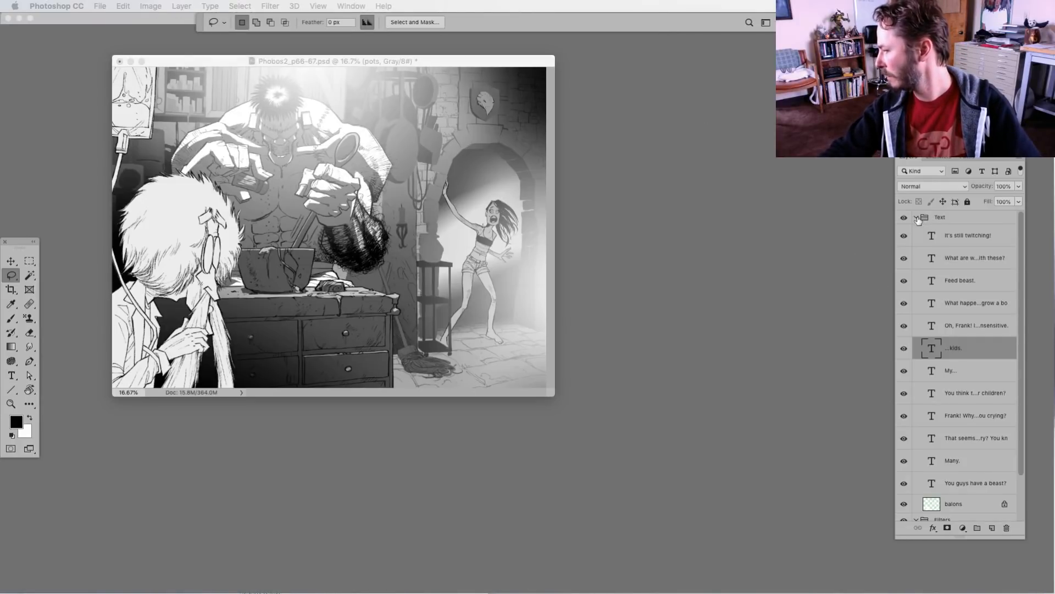
# Copy the Filters group with its grain layer into Phobos2_p66-67.psd and place it directly below the text group
pyautogui.click(917, 218)
pyautogui.click(936, 249)
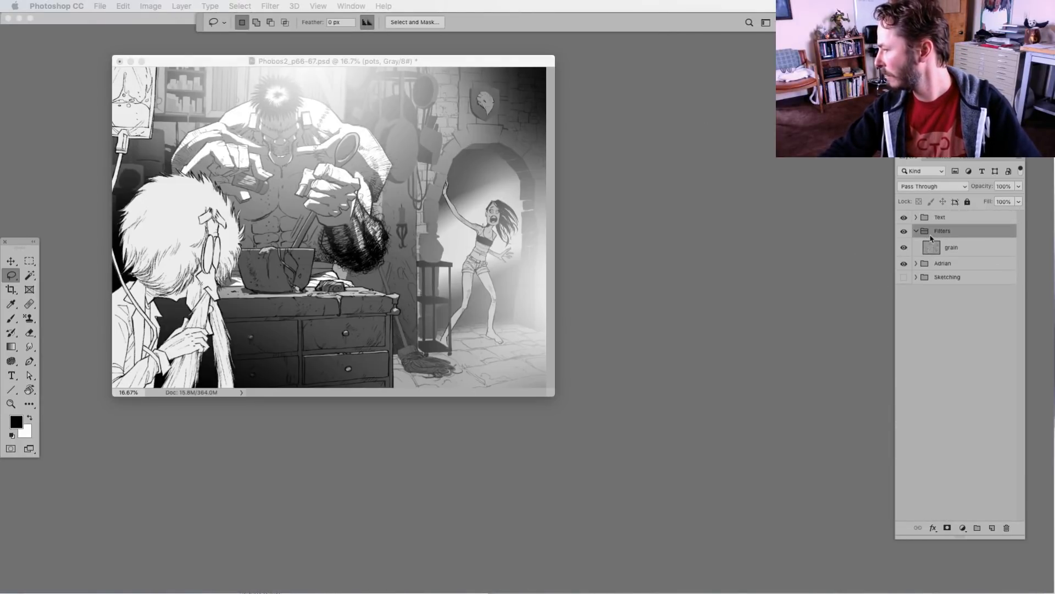
pyautogui.click(335, 208)
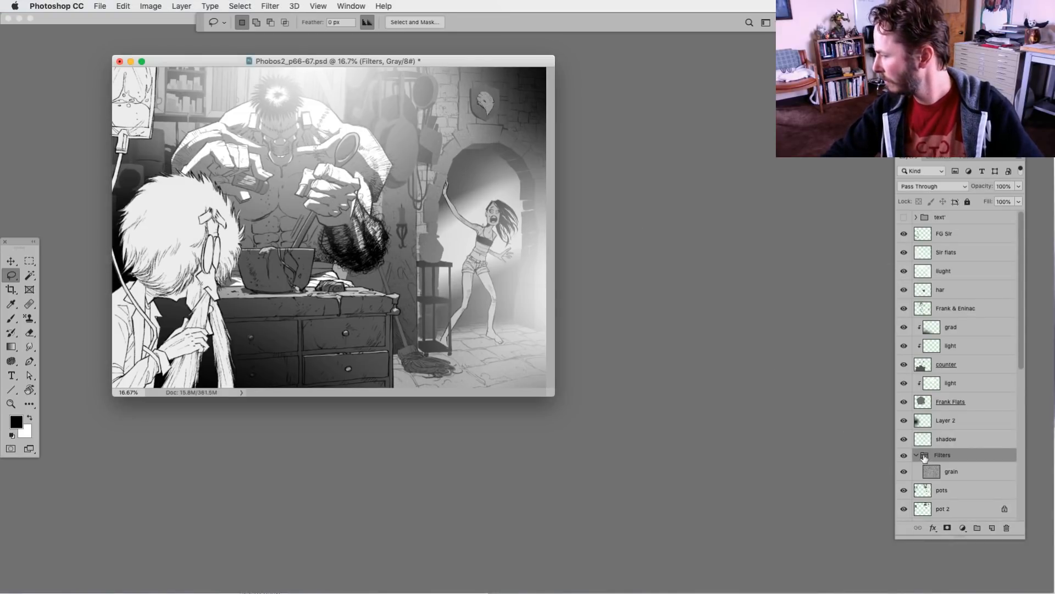
pyautogui.moveTo(927, 460); pyautogui.dragTo(934, 232)
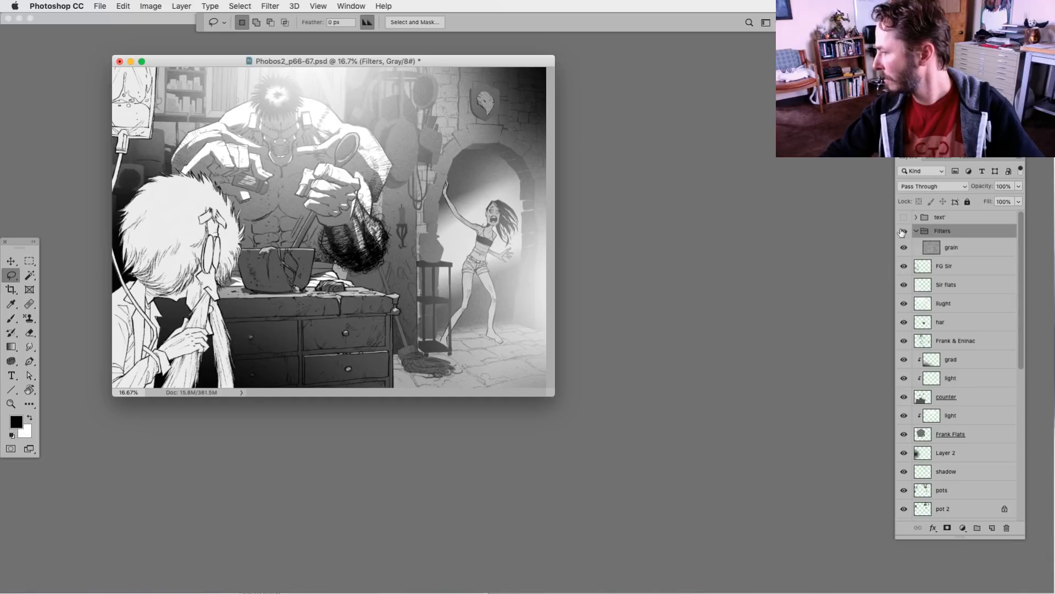
pyautogui.click(902, 231)
pyautogui.click(902, 232)
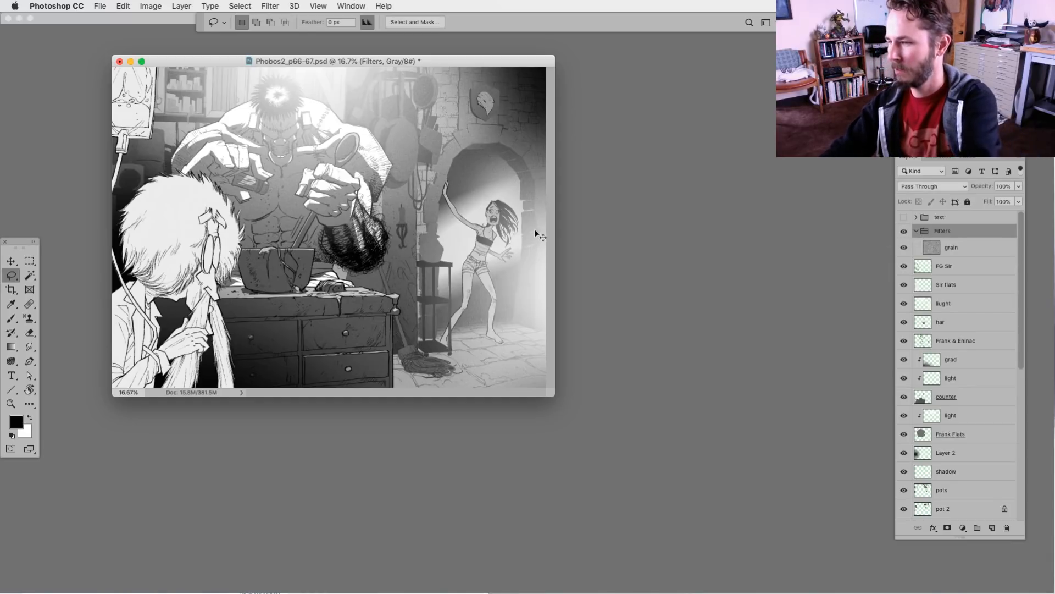
# Set the grain layer's opacity to 52% and hide the Filters group
pyautogui.press('super+equal')
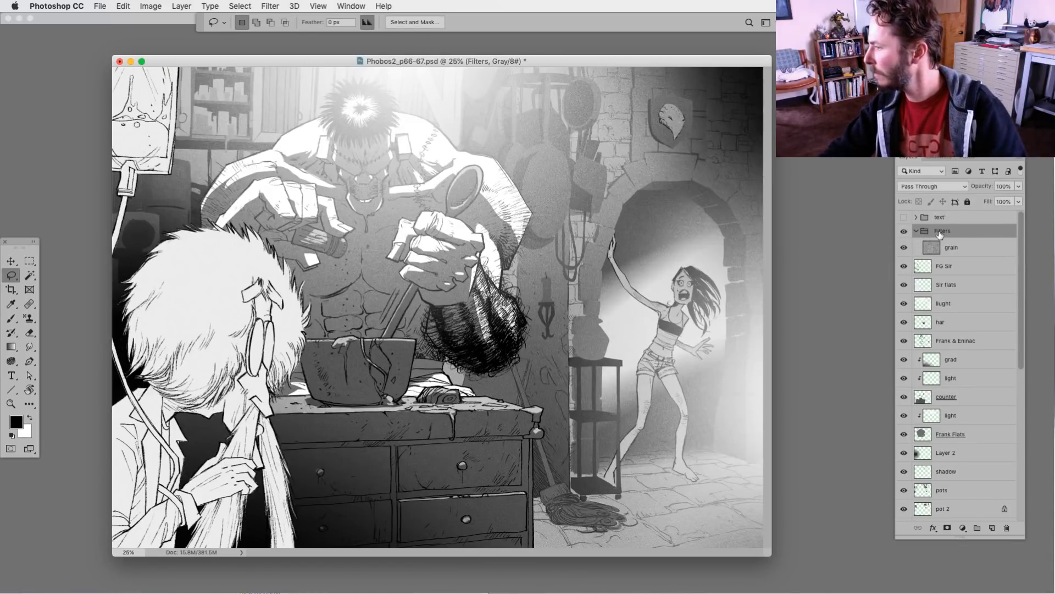
pyautogui.click(935, 247)
pyautogui.moveTo(1019, 185); pyautogui.dragTo(995, 202)
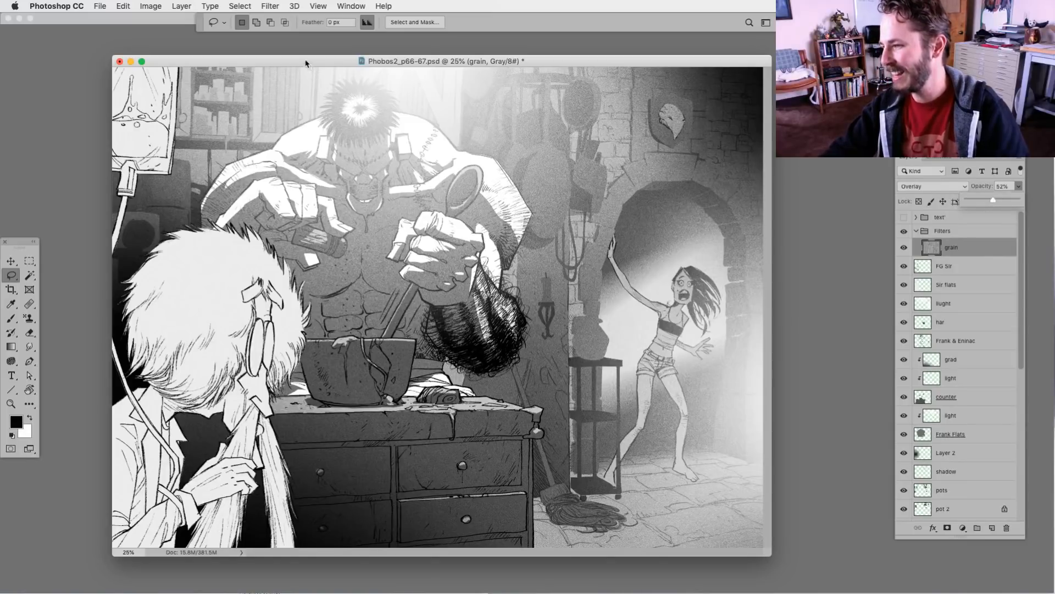
pyautogui.moveTo(306, 62); pyautogui.dragTo(319, 64)
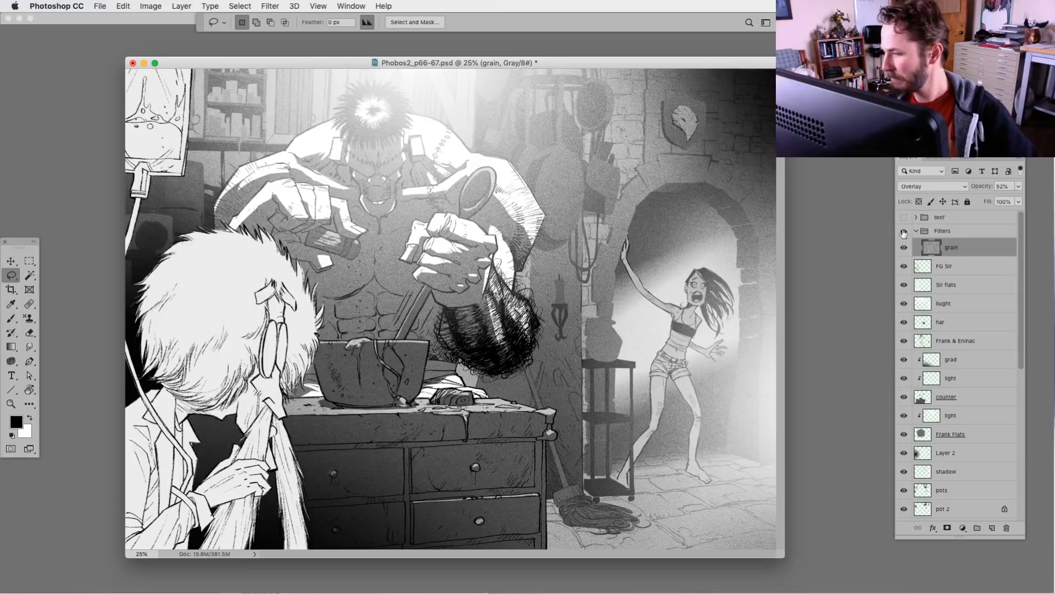
pyautogui.click(904, 233)
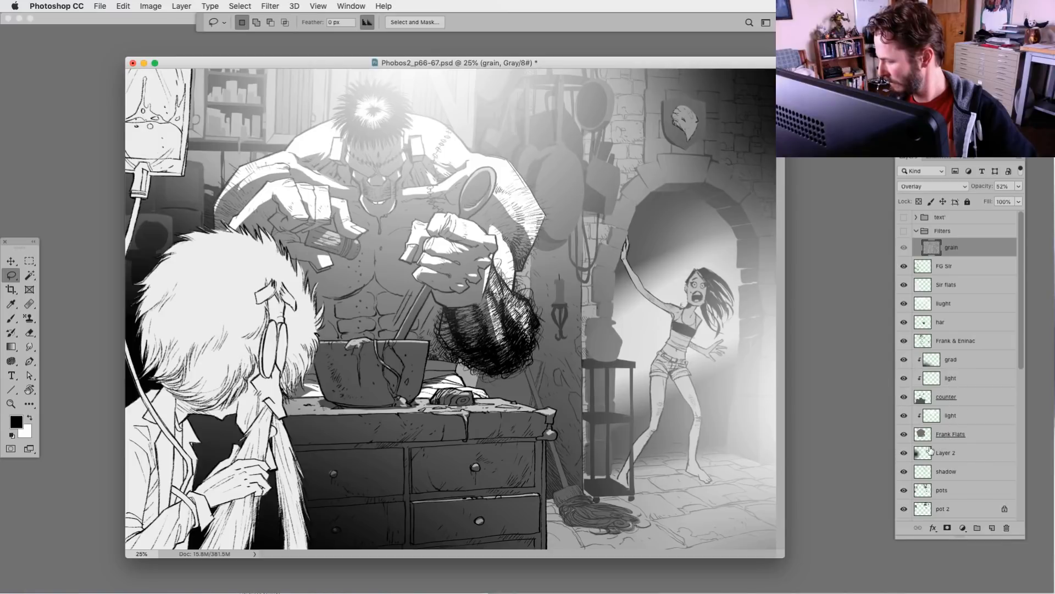
# Add a new layer directly above the pots layer and name it highlights
pyautogui.moveTo(1021, 362); pyautogui.dragTo(1025, 380)
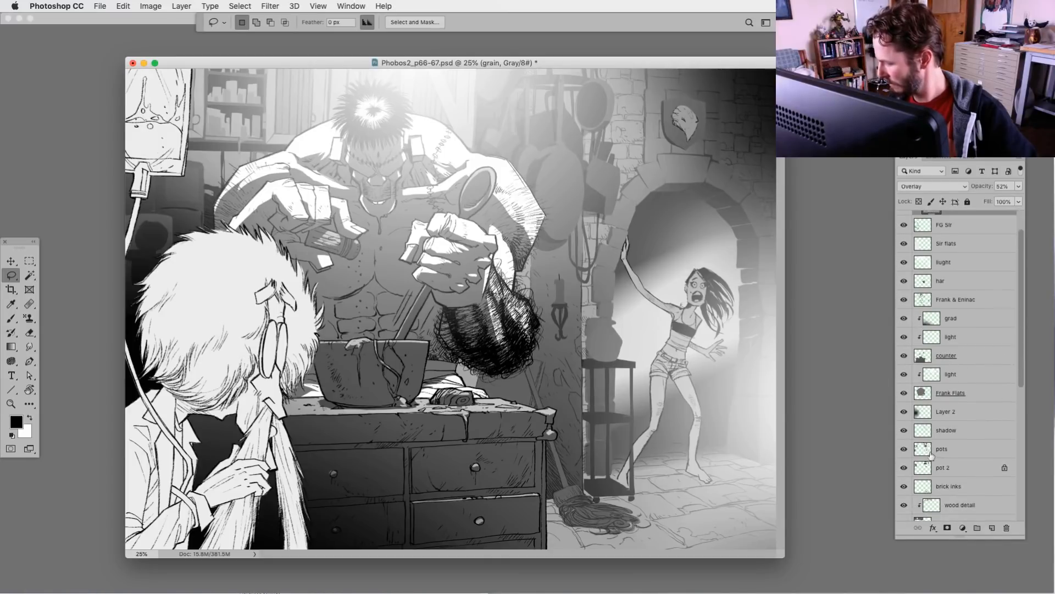
pyautogui.click(935, 450)
pyautogui.click(992, 528)
pyautogui.doubleClick(945, 448)
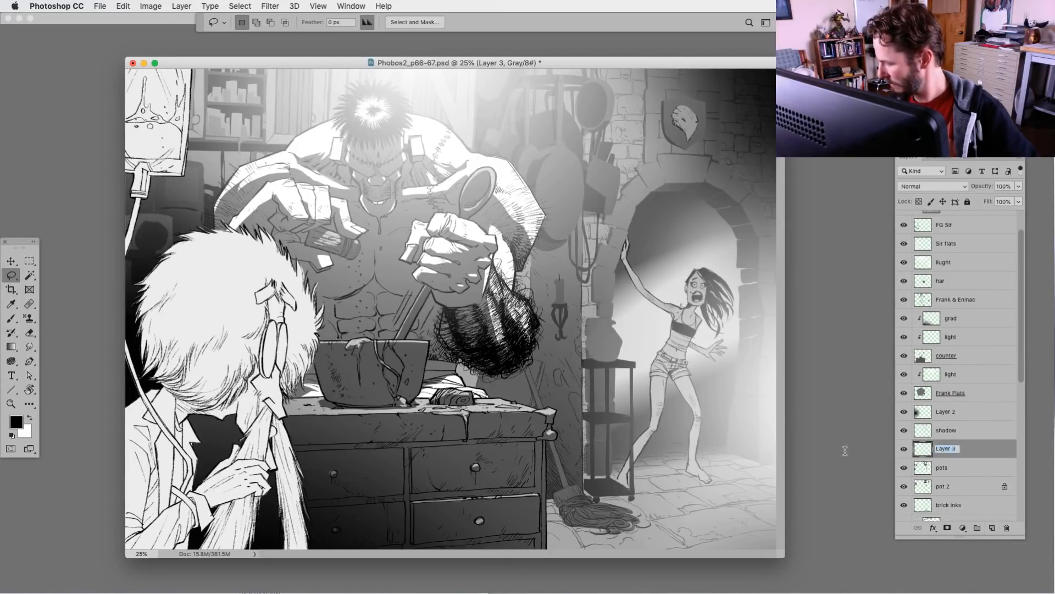
pyautogui.write('high')
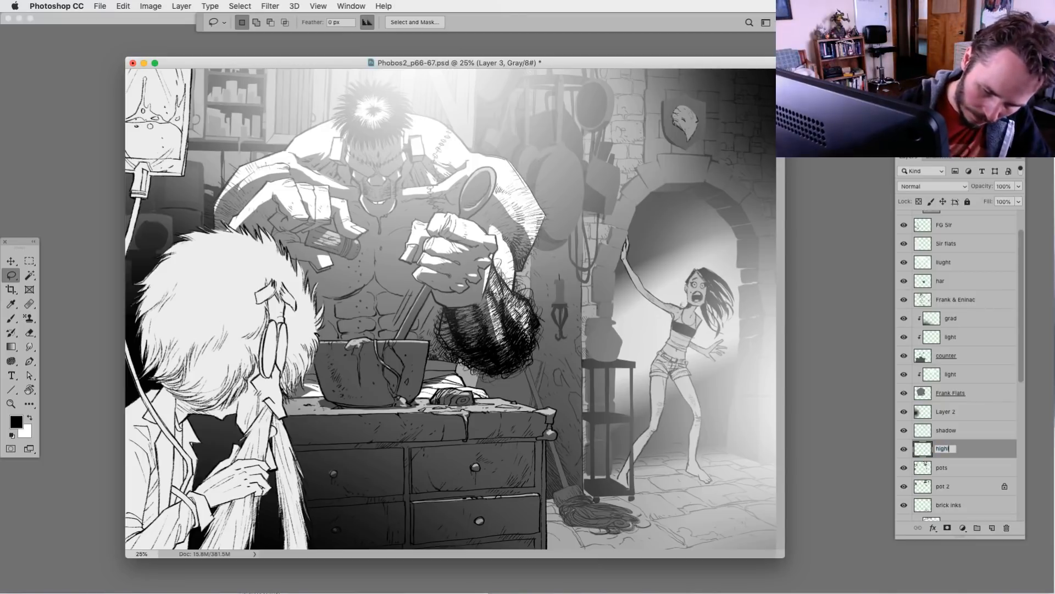
pyautogui.write('lights')
pyautogui.press('Return')
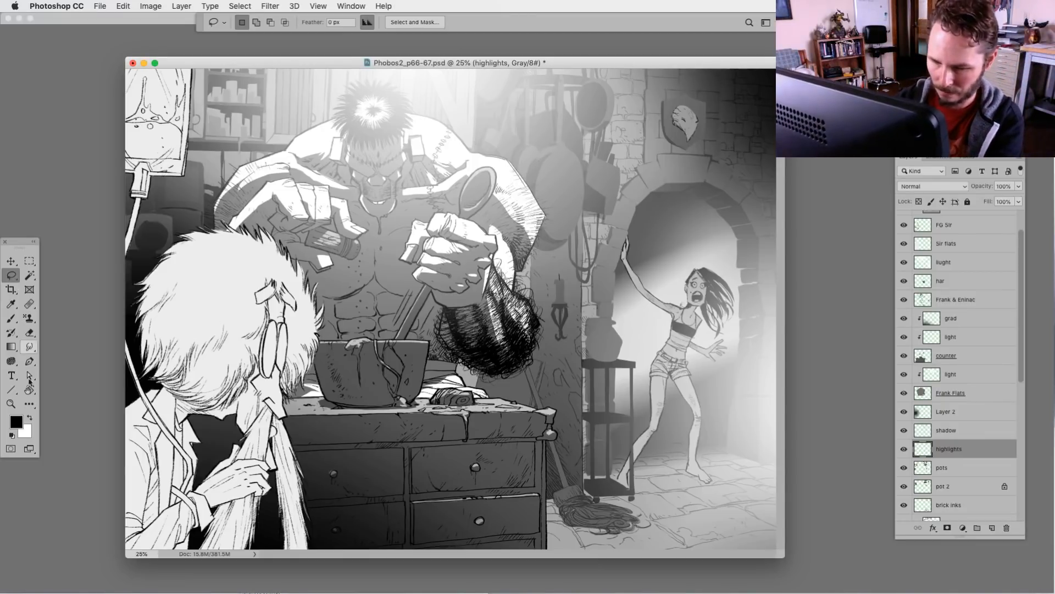
# Lasso a thin crescent along the upper edge of the large hanging pot and fill it with white
pyautogui.click(33, 419)
pyautogui.press('super+plus')
pyautogui.moveTo(486, 400)
pyautogui.mouseDown()
pyautogui.moveTo(487, 454)
pyautogui.moveTo(410, 491)
pyautogui.mouseUp()
pyautogui.press('super+plus')
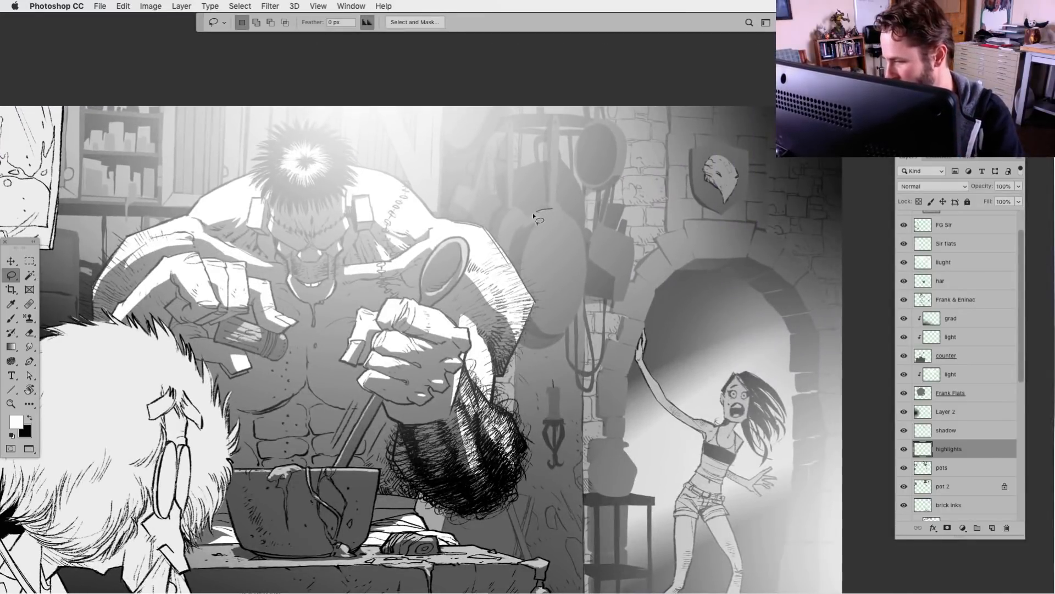
pyautogui.moveTo(541, 220); pyautogui.dragTo(576, 228)
pyautogui.hotkey('alt', 'BackSpace')
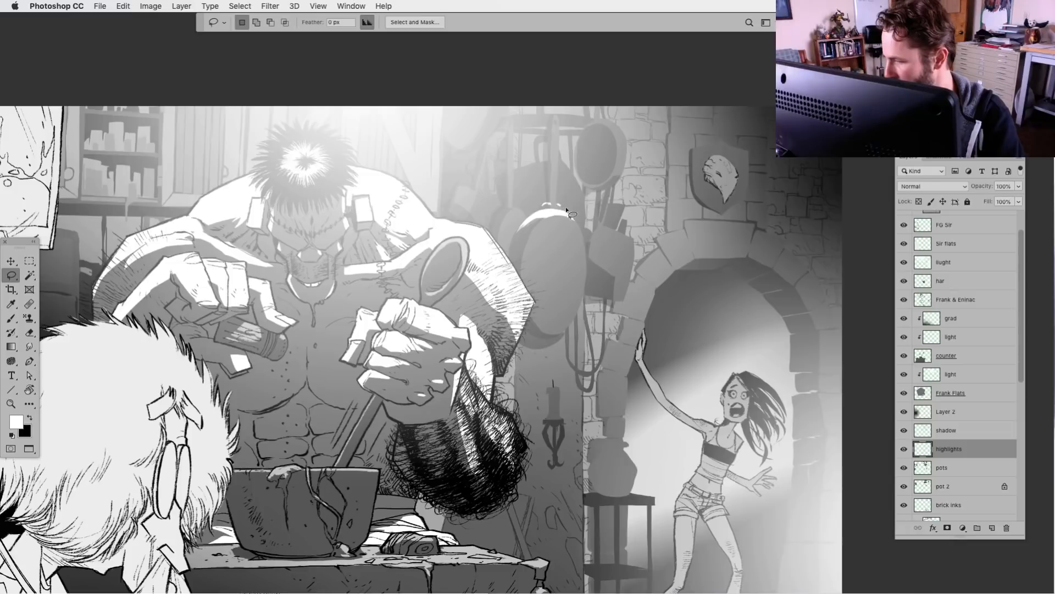
# Lasso highlight shapes on the hanging pot rack's bars, fill them with white and deselect
pyautogui.moveTo(556, 118)
pyautogui.mouseDown()
pyautogui.moveTo(557, 183)
pyautogui.moveTo(560, 120)
pyautogui.moveTo(548, 115)
pyautogui.moveTo(592, 120)
pyautogui.moveTo(524, 114)
pyautogui.moveTo(511, 191)
pyautogui.moveTo(512, 122)
pyautogui.mouseUp()
pyautogui.hotkey('alt', 'BackSpace')
pyautogui.hotkey('alt', 'BackSpace')
pyautogui.press('super+d')
# Lasso highlight shapes on the utensils hanging left of the pot rack, fill them with white and deselect
pyautogui.hotkey('alt', 'BackSpace')
pyautogui.press('super+d')
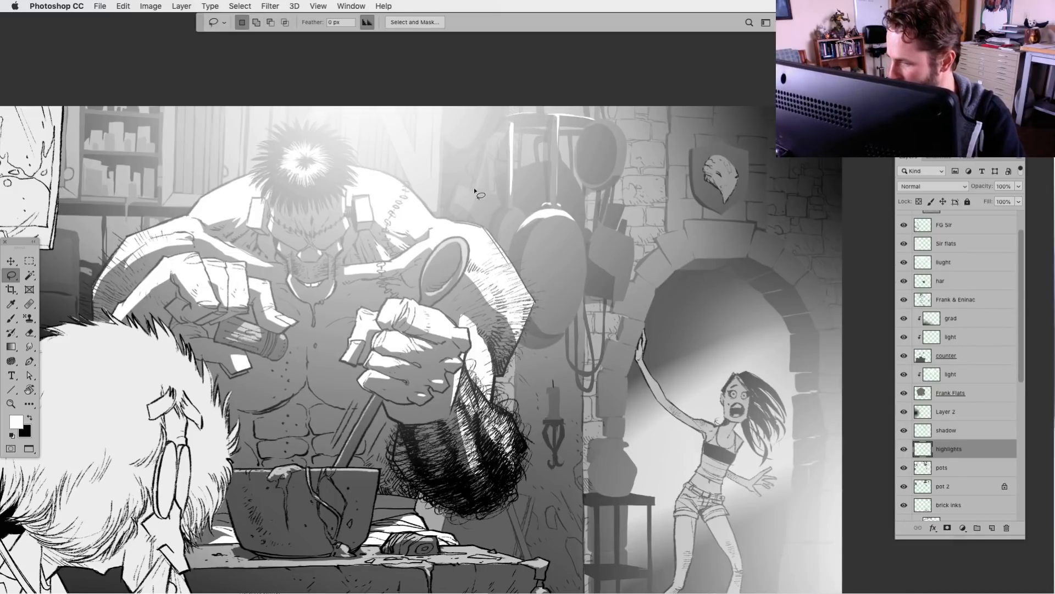
pyautogui.moveTo(475, 189)
pyautogui.mouseDown()
pyautogui.moveTo(466, 190)
pyautogui.moveTo(478, 195)
pyautogui.moveTo(482, 164)
pyautogui.moveTo(475, 191)
pyautogui.mouseUp()
pyautogui.hotkey('alt', 'BackSpace')
pyautogui.press('super+d')
pyautogui.hotkey('alt', 'BackSpace')
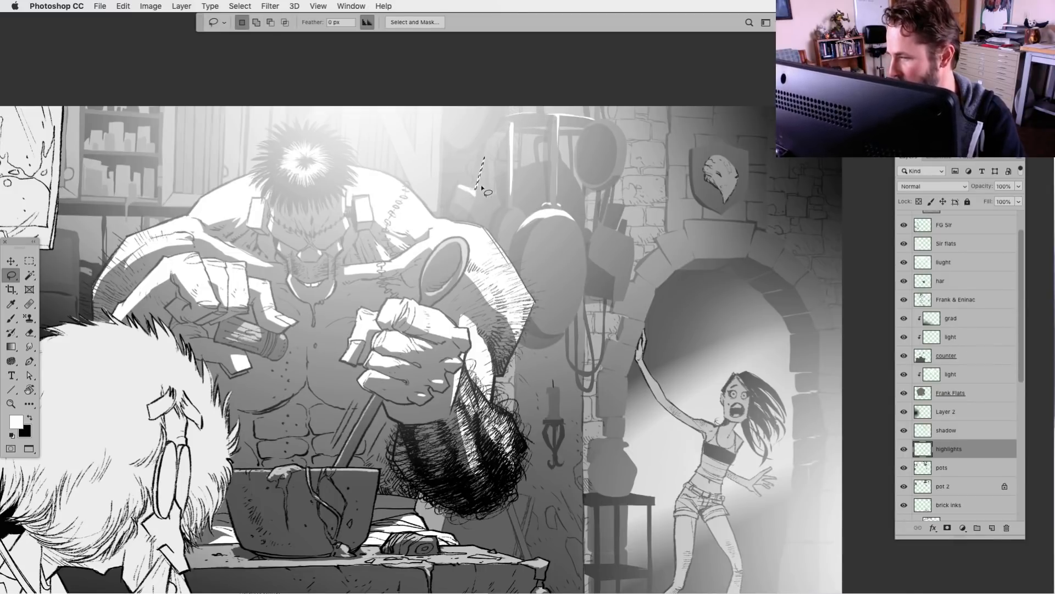
pyautogui.press('super+d')
pyautogui.moveTo(485, 104); pyautogui.dragTo(491, 98)
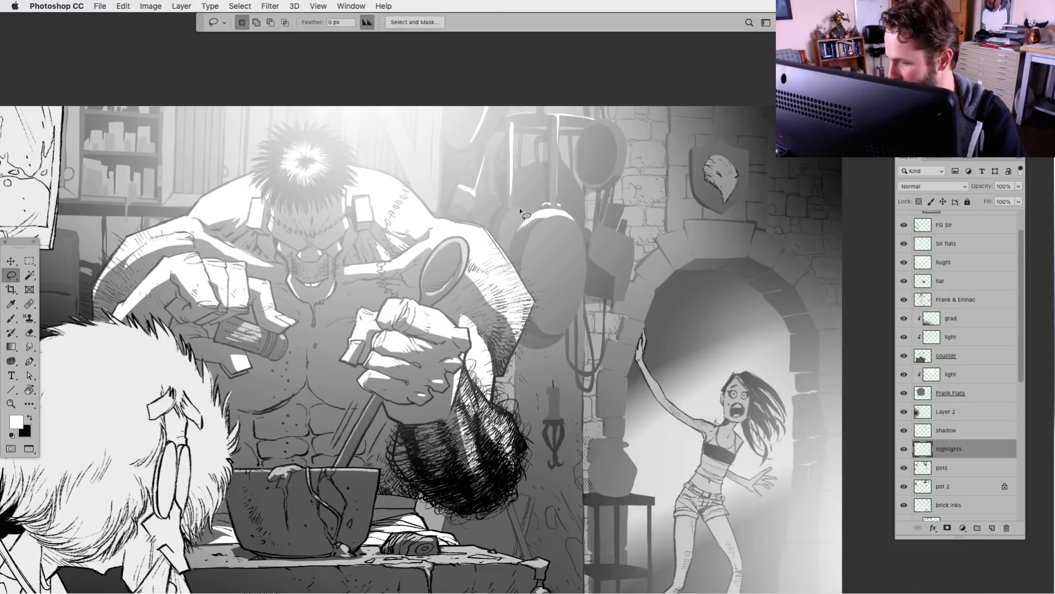
# Lasso highlights beside the large pot's upper rim and on the boxy pan inside the rack, and fill them with white
pyautogui.moveTo(523, 213)
pyautogui.mouseDown()
pyautogui.moveTo(503, 222)
pyautogui.moveTo(525, 213)
pyautogui.mouseUp()
pyautogui.hotkey('alt', 'BackSpace')
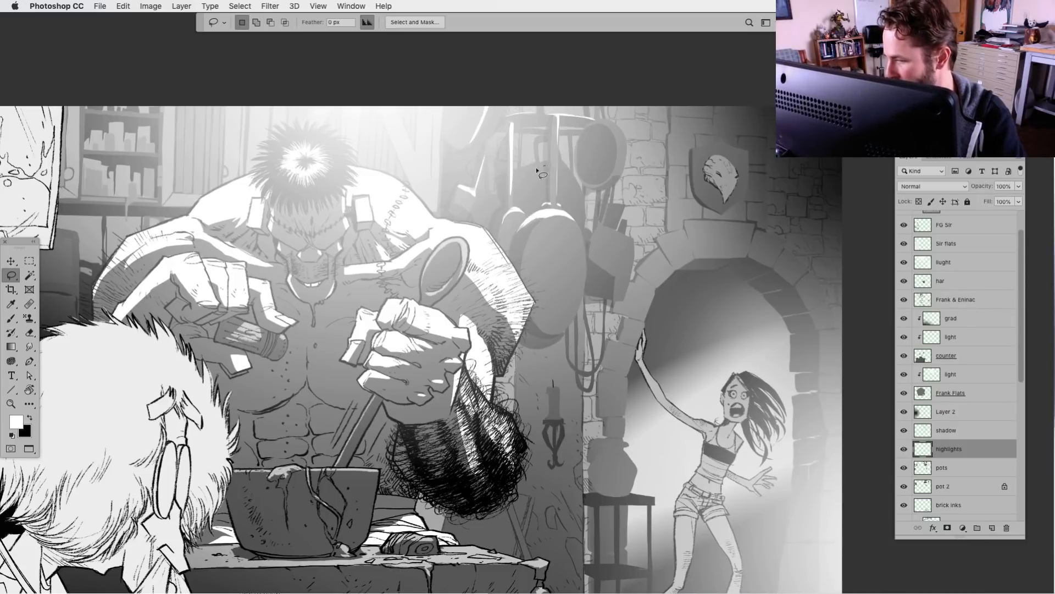
pyautogui.moveTo(548, 167)
pyautogui.mouseDown()
pyautogui.moveTo(514, 182)
pyautogui.moveTo(549, 170)
pyautogui.mouseUp()
pyautogui.press('shift')
pyautogui.hotkey('alt', 'BackSpace')
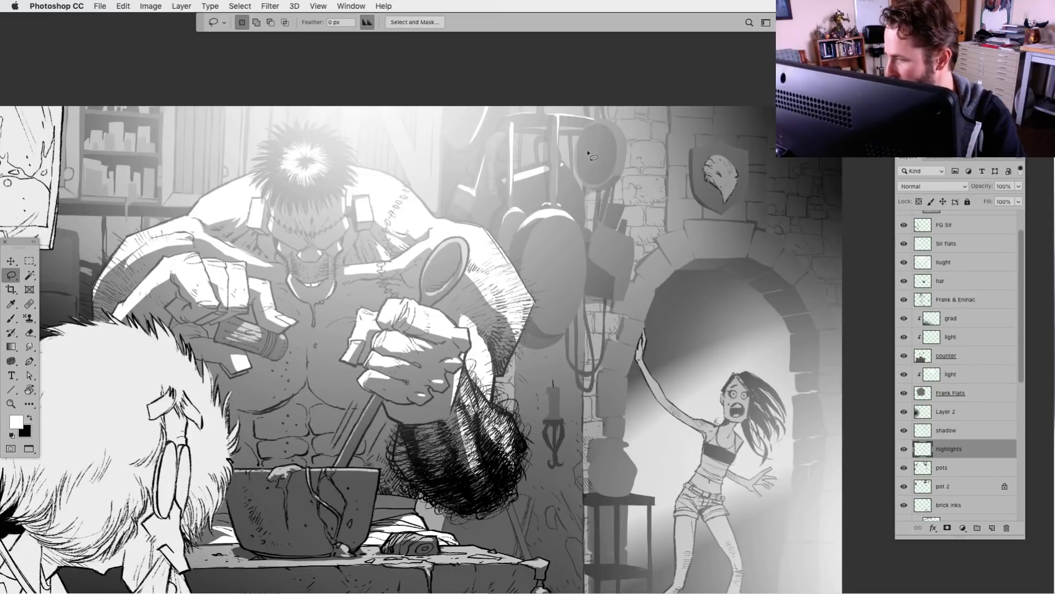
# Fill lassoed white highlights on the round pan, the boxy pots below it and the small hanging utensil, then deselect
pyautogui.moveTo(535, 151)
pyautogui.mouseDown()
pyautogui.moveTo(606, 125)
pyautogui.moveTo(620, 164)
pyautogui.moveTo(624, 132)
pyautogui.mouseUp()
pyautogui.hotkey('alt', 'BackSpace')
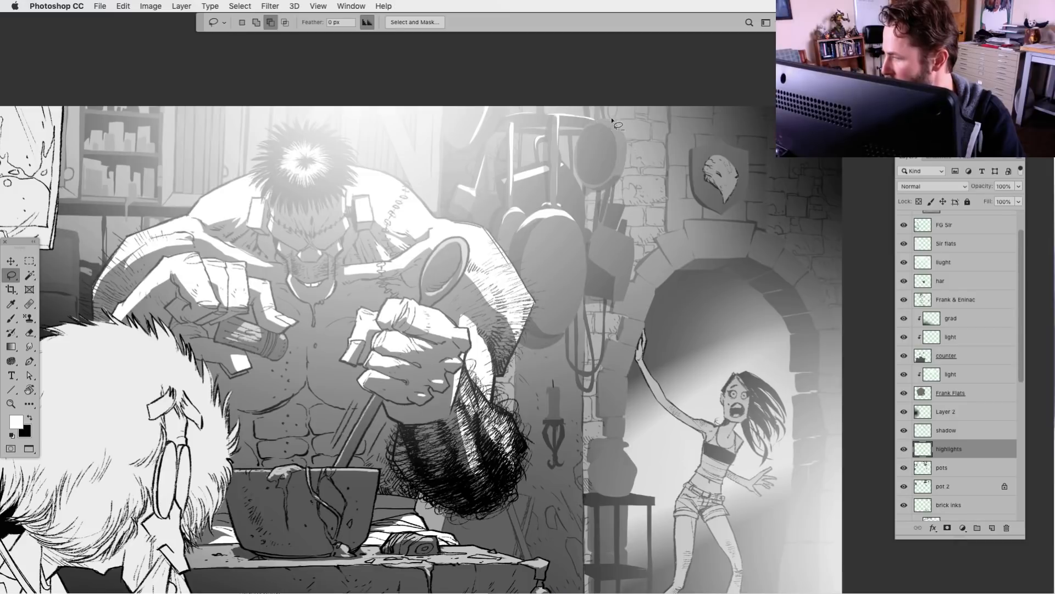
pyautogui.moveTo(624, 234)
pyautogui.mouseDown()
pyautogui.moveTo(600, 228)
pyautogui.moveTo(592, 245)
pyautogui.moveTo(633, 237)
pyautogui.mouseUp()
pyautogui.hotkey('alt', 'BackSpace')
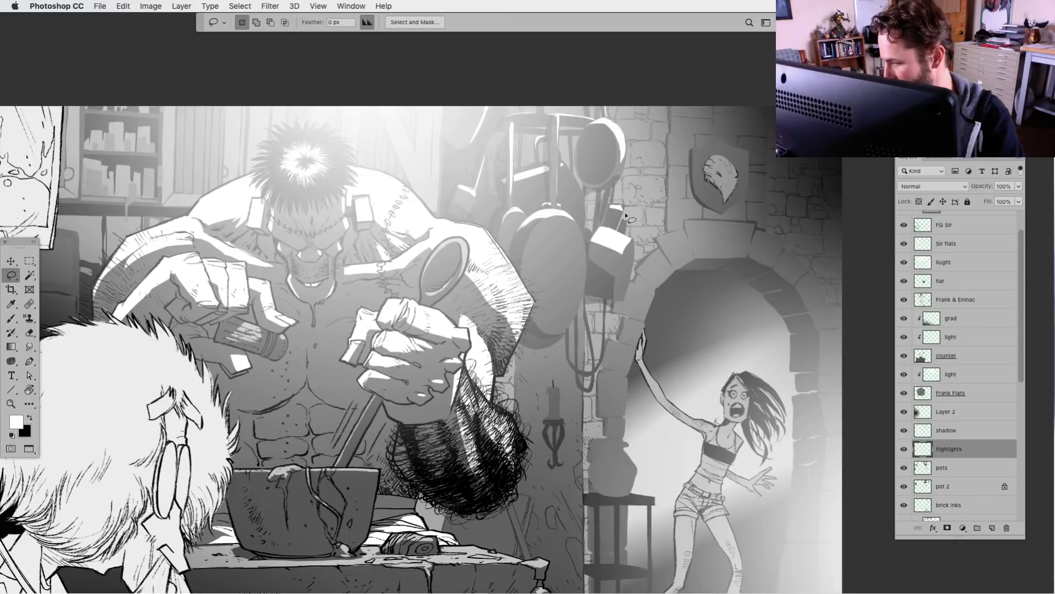
pyautogui.moveTo(496, 194)
pyautogui.mouseDown()
pyautogui.moveTo(478, 203)
pyautogui.moveTo(499, 195)
pyautogui.mouseUp()
pyautogui.hotkey('alt', 'BackSpace')
pyautogui.press('super+d')
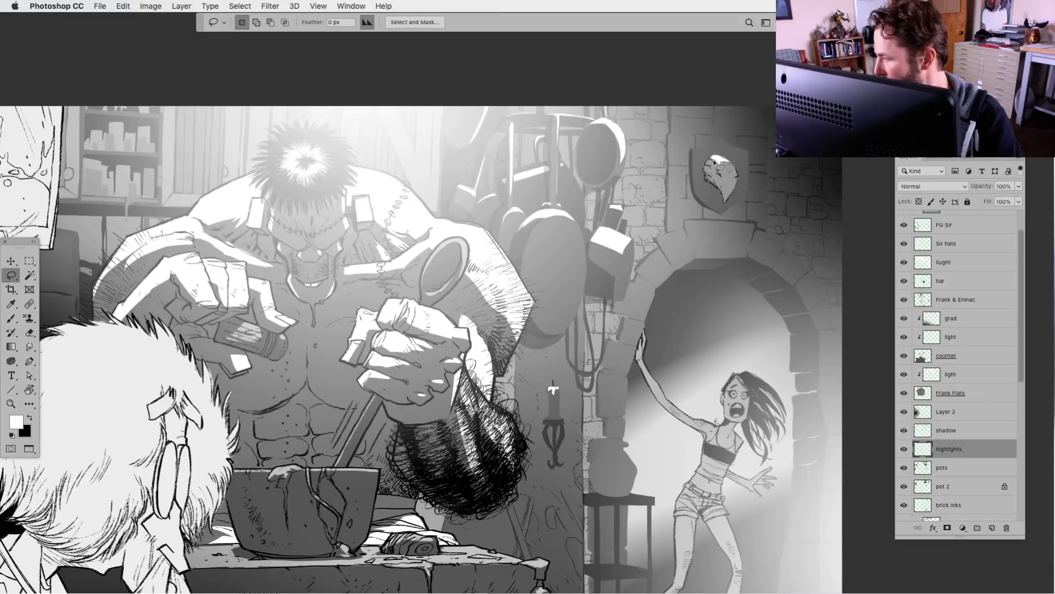
# Fill lassoed white highlights on the wall candle and the head mounted on the shield plaque, then deselect
pyautogui.hotkey('alt', 'BackSpace')
pyautogui.moveTo(714, 145); pyautogui.dragTo(719, 142)
pyautogui.hotkey('alt', 'BackSpace')
pyautogui.press('super+d')
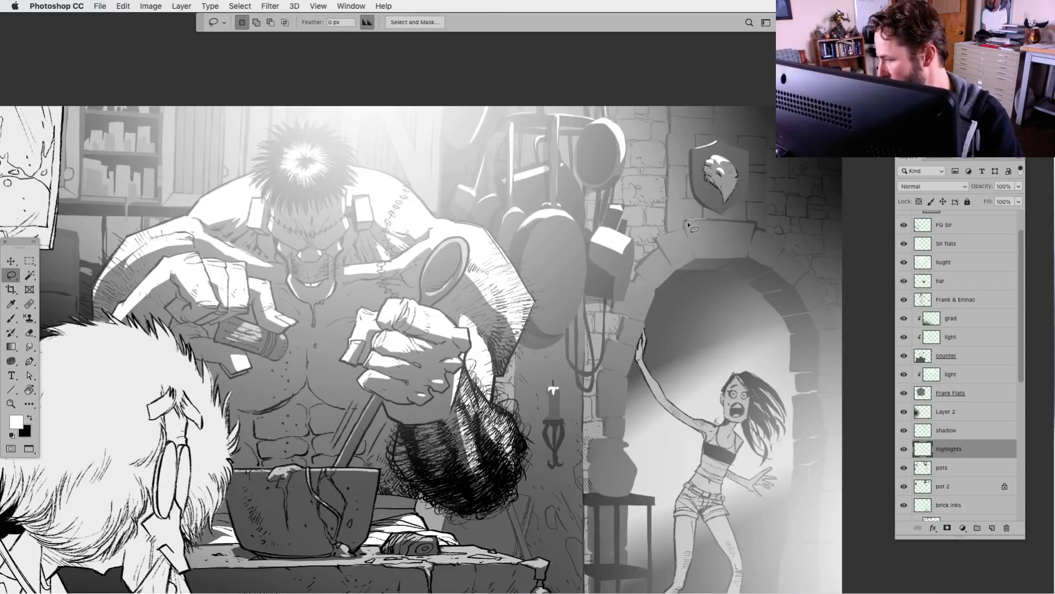
# Add white highlights along the upper edges of the archway's keystone and neighbouring stones, switching from Lasso to the Brush tool
pyautogui.moveTo(687, 221)
pyautogui.mouseDown()
pyautogui.moveTo(761, 221)
pyautogui.moveTo(762, 238)
pyautogui.moveTo(660, 241)
pyautogui.mouseUp()
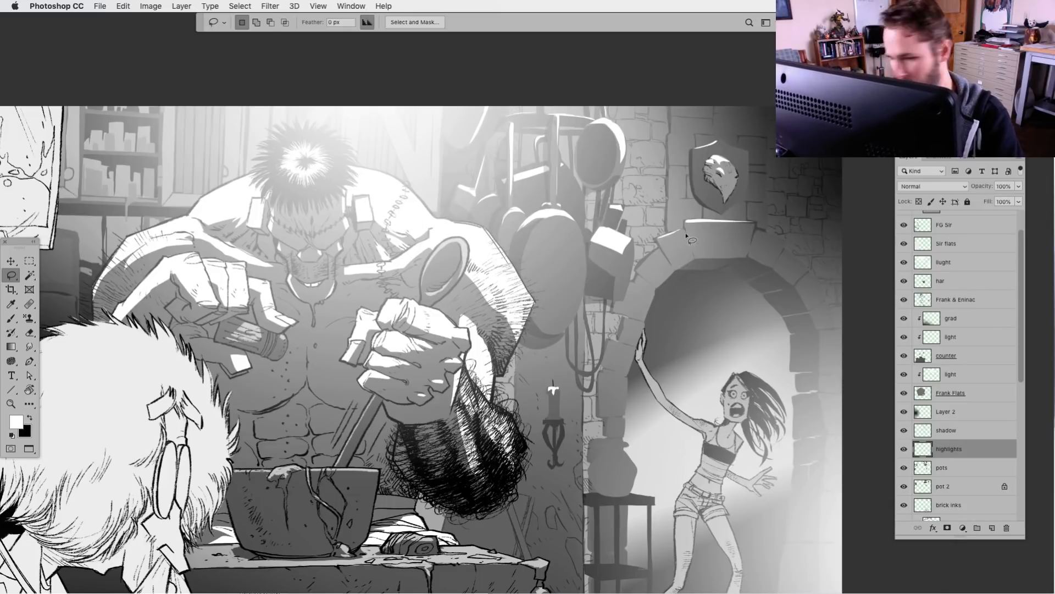
pyautogui.press('b')
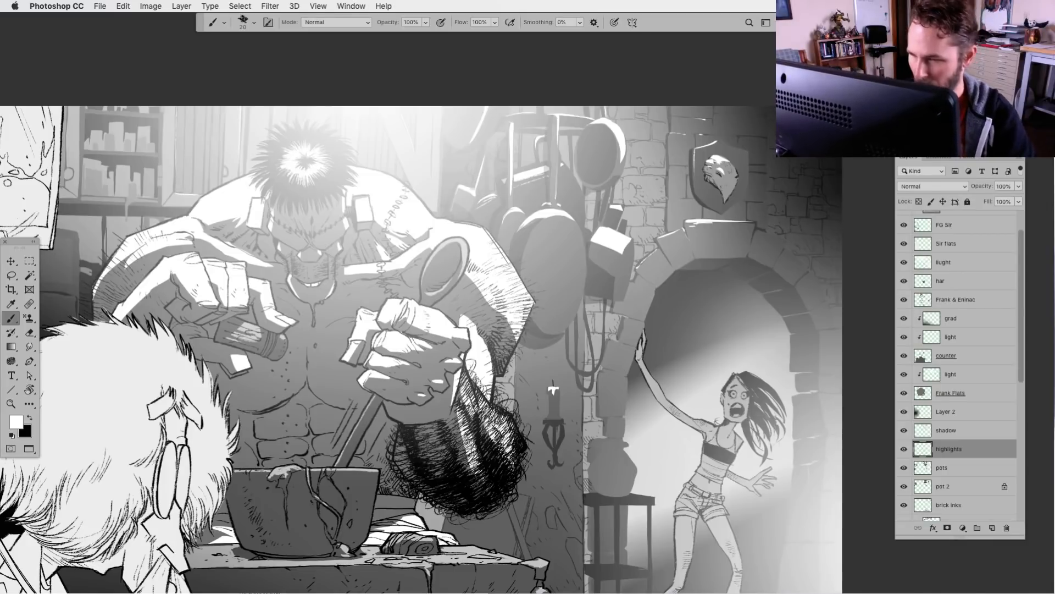
# Try a lassoed highlight shape on the dark equipment behind the white-haired man, then deselect
pyautogui.moveTo(386, 449); pyautogui.dragTo(508, 457)
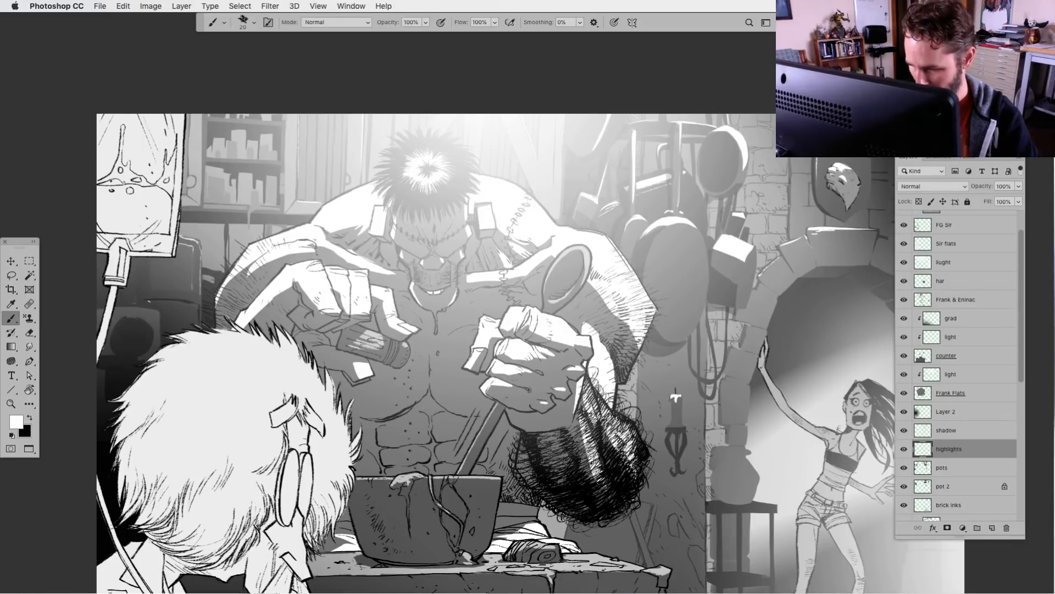
pyautogui.moveTo(365, 489); pyautogui.dragTo(359, 444)
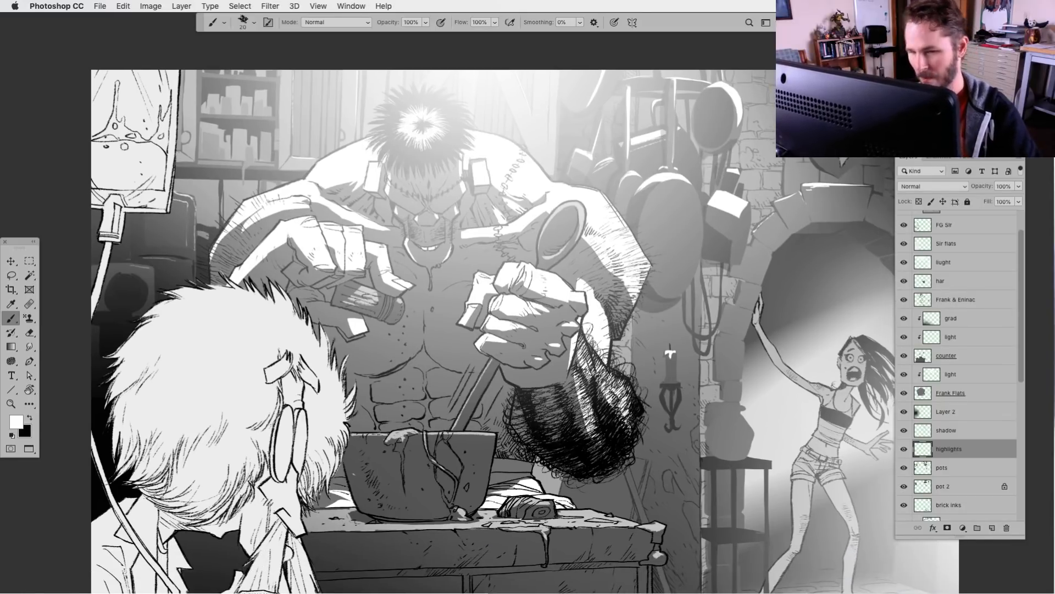
pyautogui.press('l')
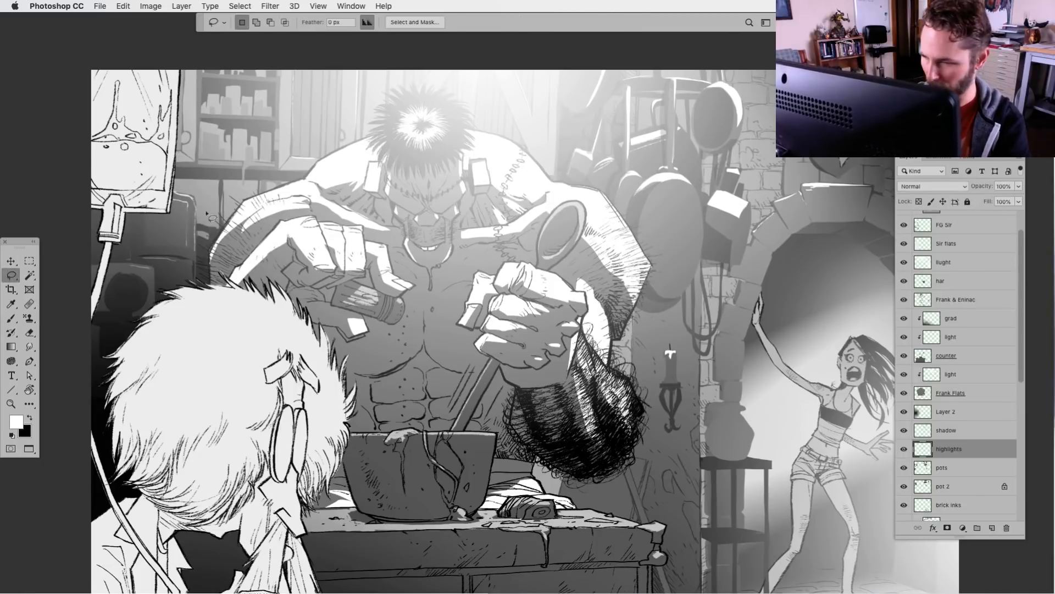
pyautogui.moveTo(195, 226)
pyautogui.mouseDown()
pyautogui.moveTo(184, 293)
pyautogui.moveTo(204, 289)
pyautogui.mouseUp()
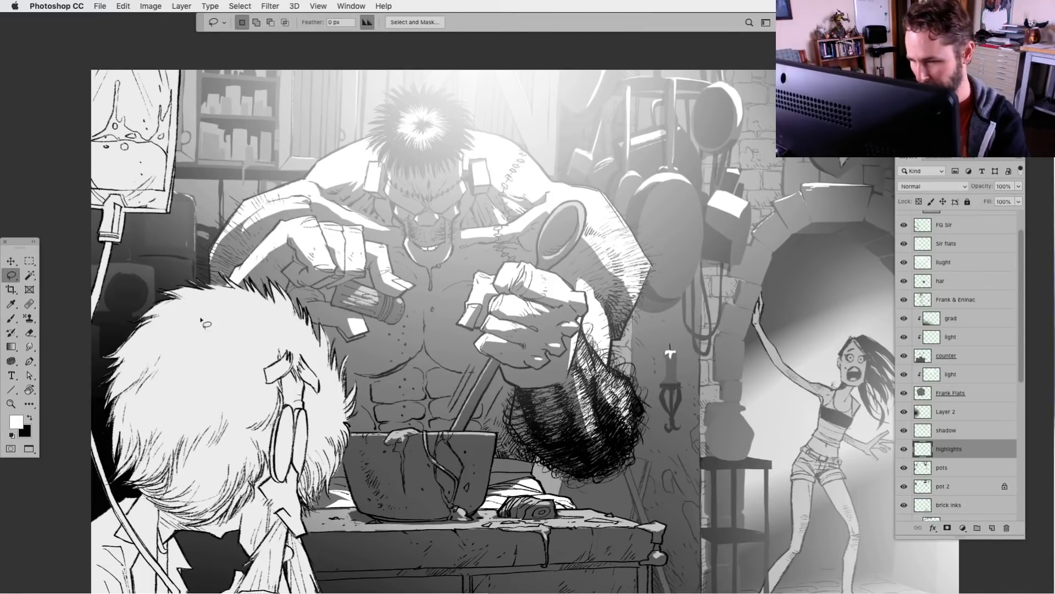
pyautogui.press('super+d')
# Brush white highlights along the handle and strands of the mop leaning beside the counter
pyautogui.click(11, 318)
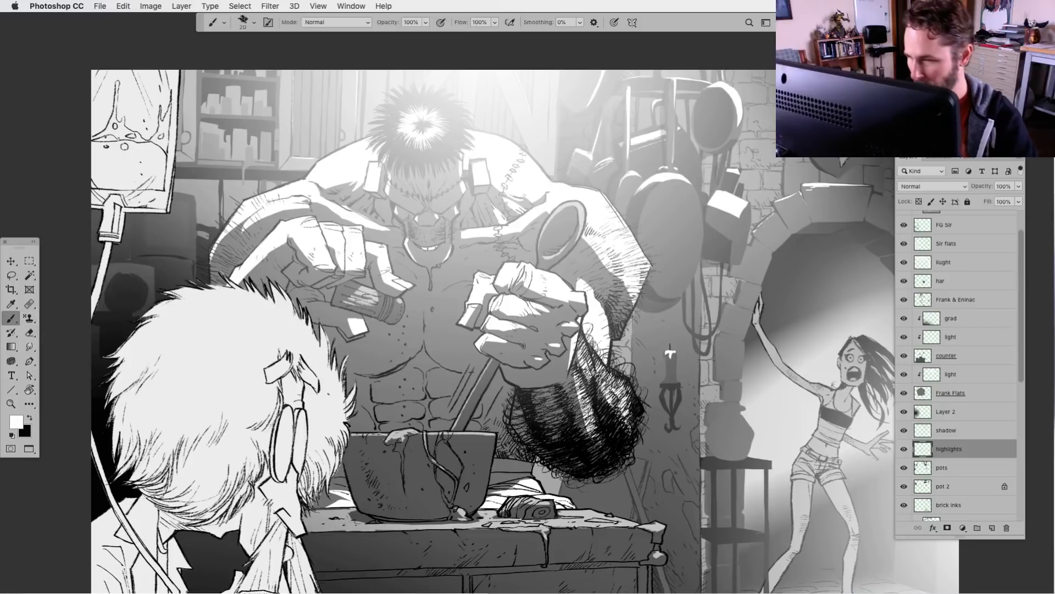
pyautogui.moveTo(554, 549)
pyautogui.mouseDown()
pyautogui.moveTo(480, 485)
pyautogui.moveTo(408, 500)
pyautogui.mouseUp()
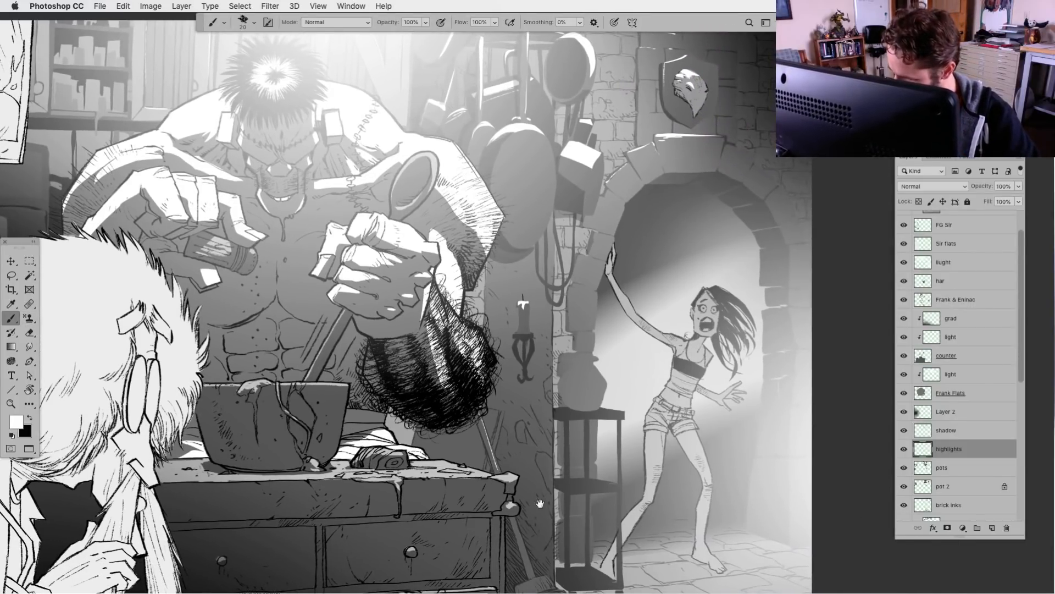
pyautogui.moveTo(541, 503); pyautogui.dragTo(476, 346)
pyautogui.moveTo(414, 257); pyautogui.dragTo(435, 314)
pyautogui.moveTo(448, 363); pyautogui.dragTo(467, 413)
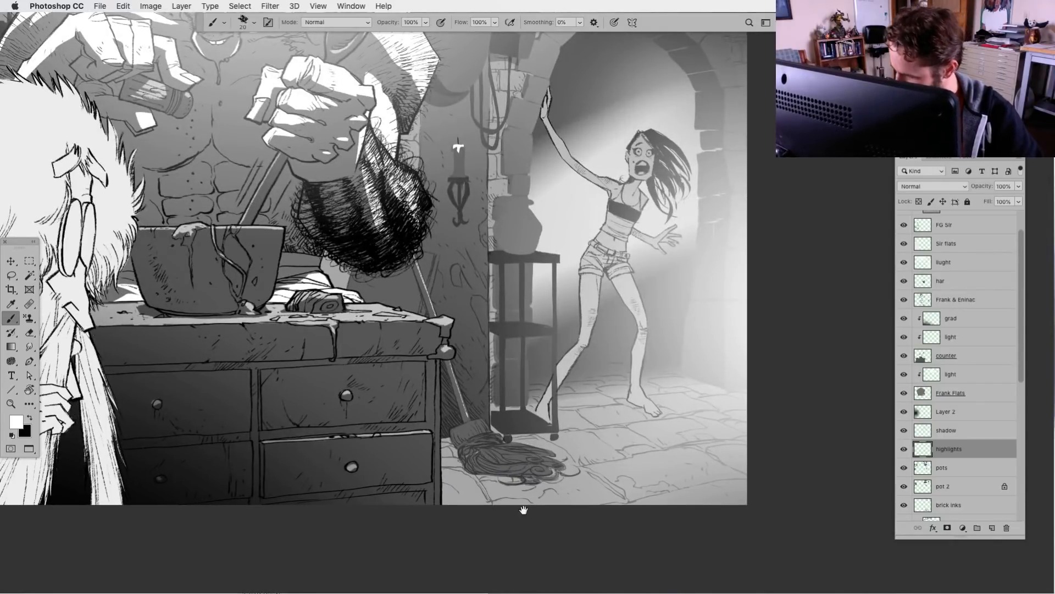
pyautogui.moveTo(524, 510); pyautogui.dragTo(530, 444)
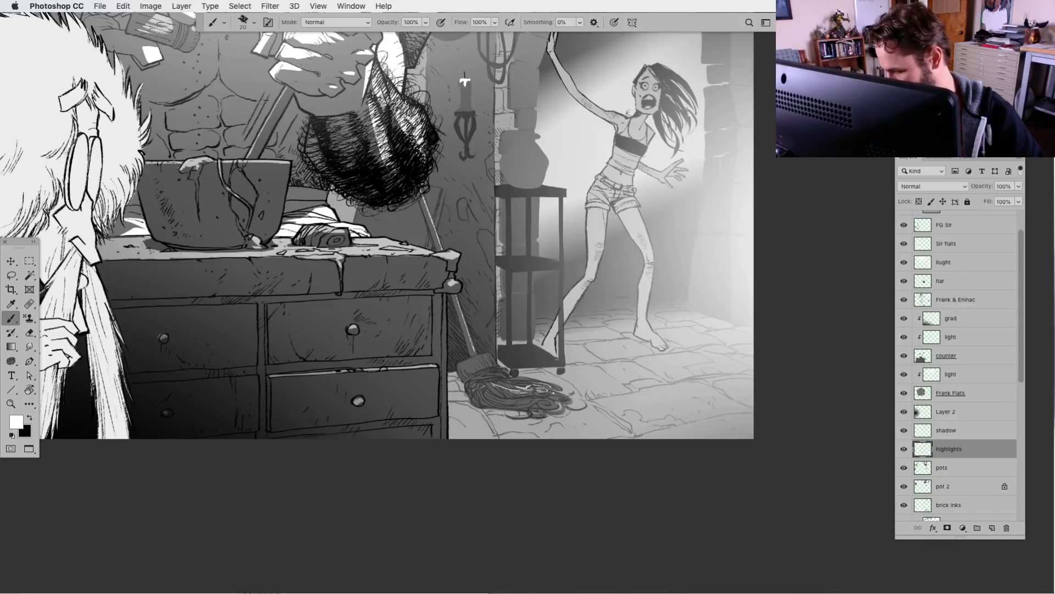
pyautogui.moveTo(542, 447); pyautogui.dragTo(536, 453)
# Brush white highlights on the jar's rim and along the shelf edges of the stand beneath it
pyautogui.moveTo(558, 289); pyautogui.dragTo(558, 365)
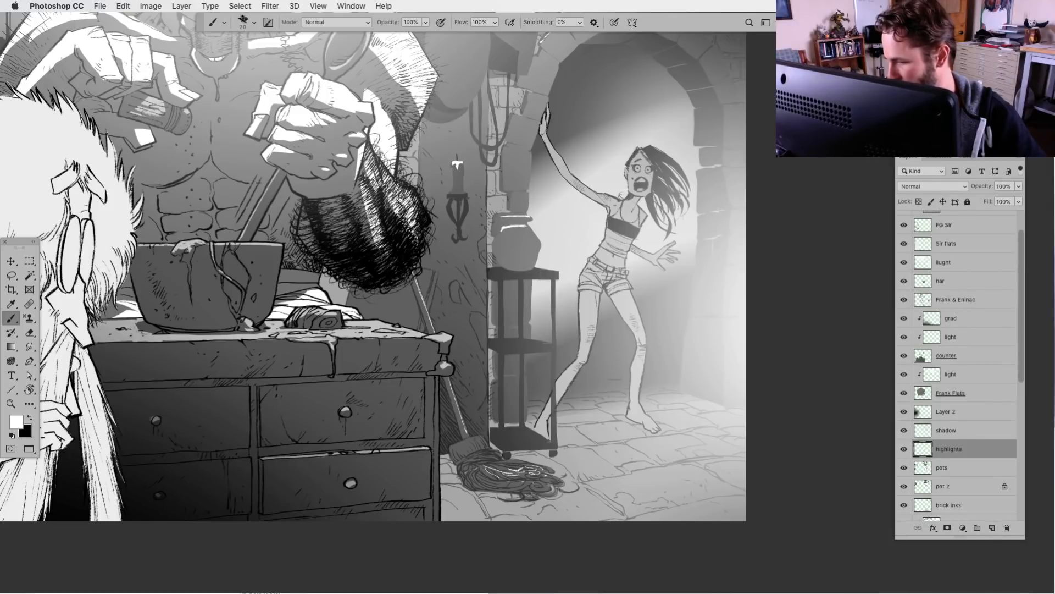
pyautogui.moveTo(559, 343); pyautogui.dragTo(540, 394)
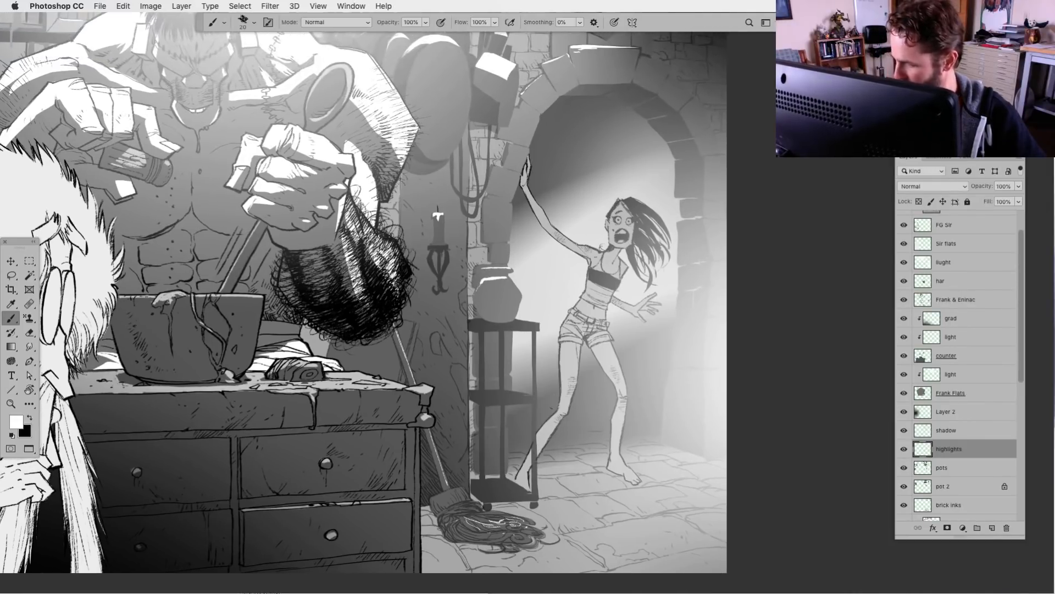
pyautogui.moveTo(479, 327); pyautogui.dragTo(527, 325)
pyautogui.moveTo(493, 395); pyautogui.dragTo(531, 395)
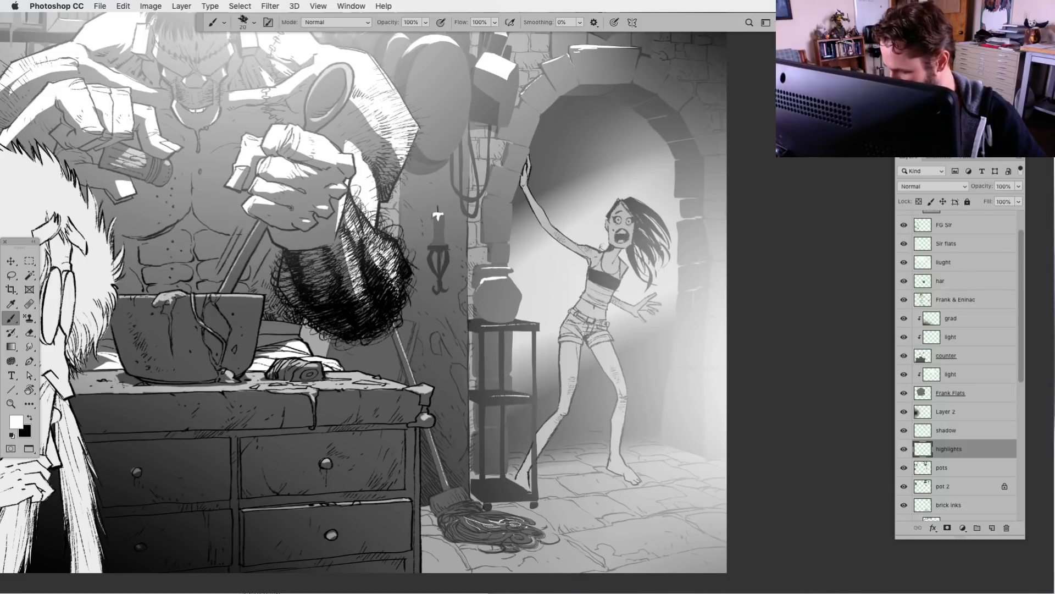
pyautogui.moveTo(573, 457); pyautogui.dragTo(558, 476)
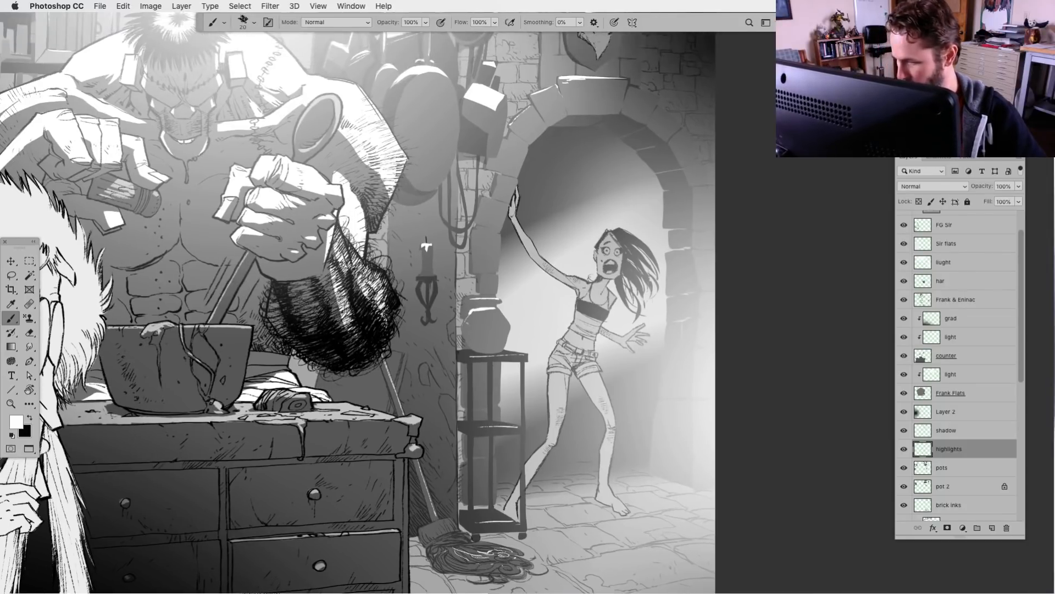
# Brush thin white highlights along the edges of the archway stones and surrounding wall bricks
pyautogui.moveTo(574, 397); pyautogui.dragTo(537, 406)
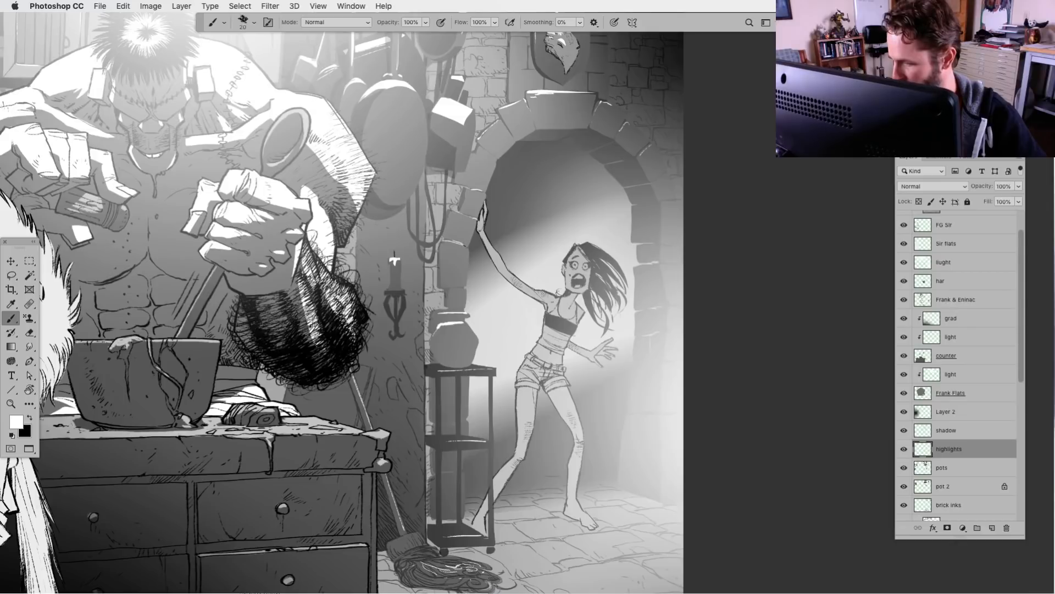
pyautogui.moveTo(505, 234); pyautogui.dragTo(503, 238)
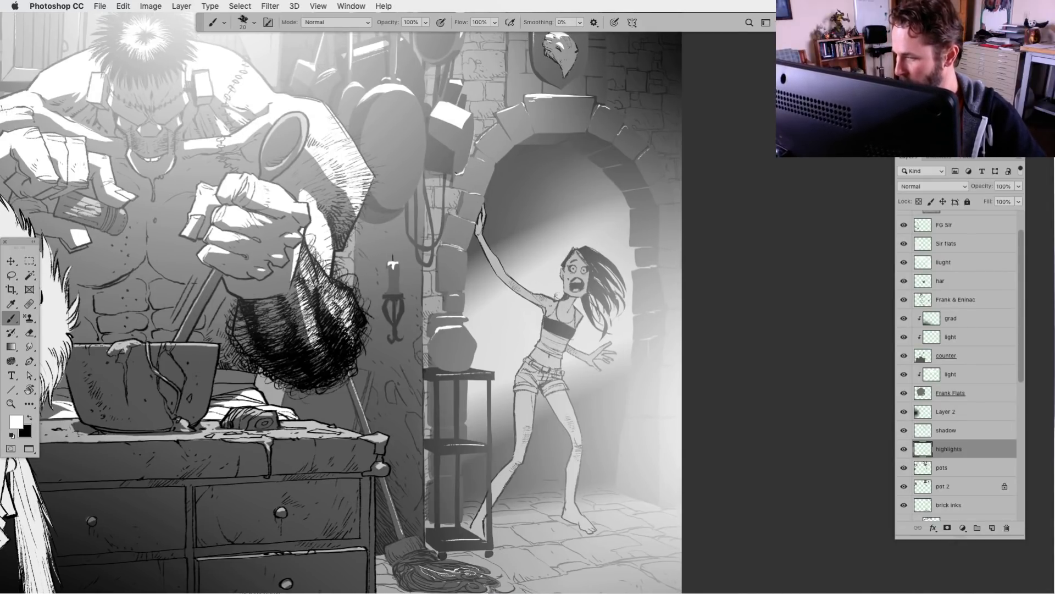
pyautogui.moveTo(461, 172); pyautogui.dragTo(483, 220)
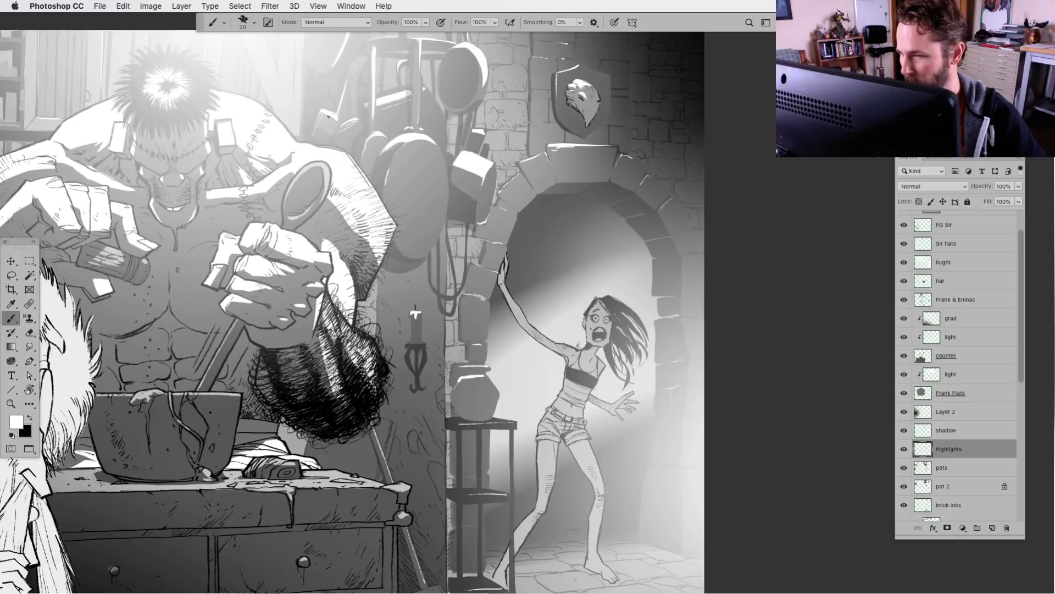
pyautogui.moveTo(348, 112); pyautogui.dragTo(412, 192)
pyautogui.press('super+minus')
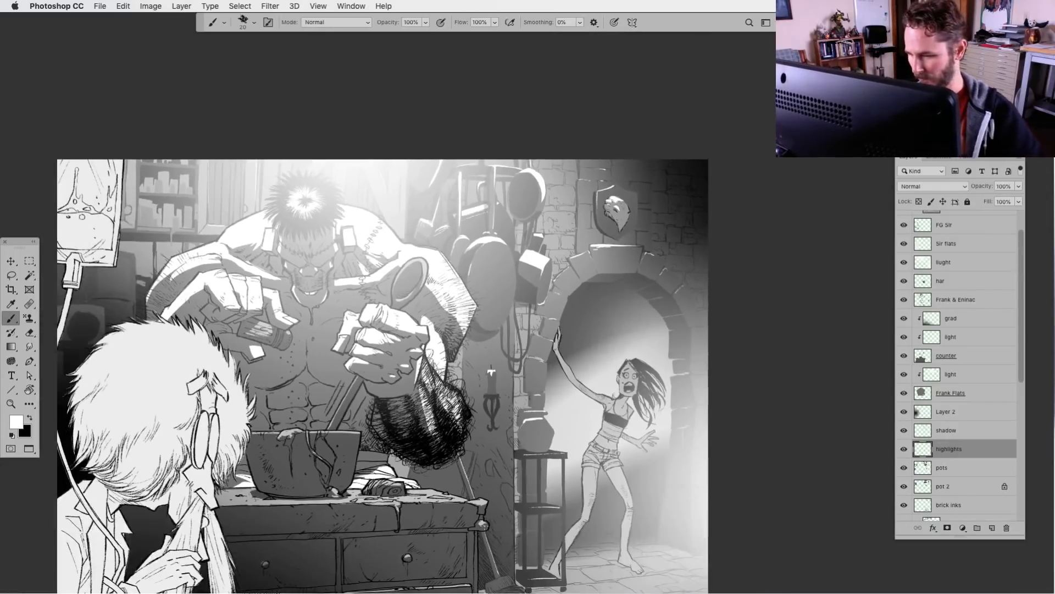
pyautogui.moveTo(451, 545); pyautogui.dragTo(474, 442)
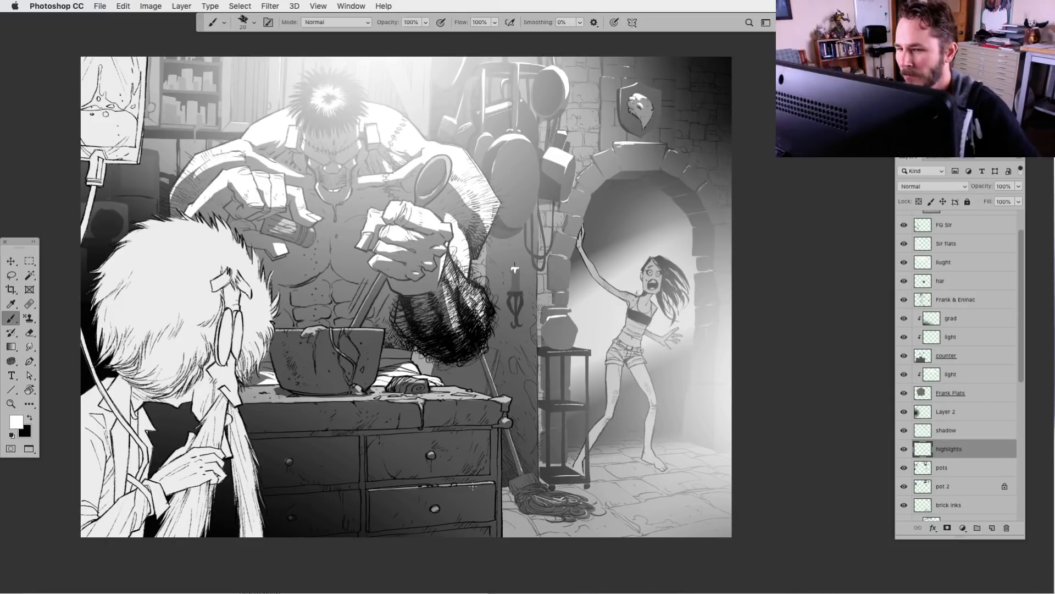
# Choose the KFP_Sponge_001_Random brush preset at 600 px
pyautogui.click(243, 25)
pyautogui.click(375, 165)
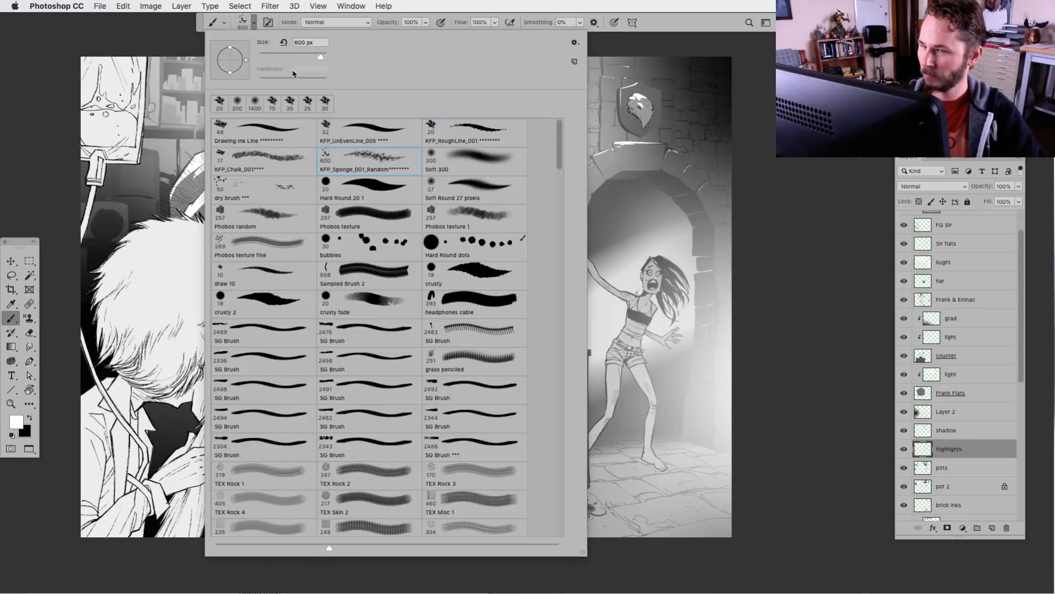
pyautogui.press('Return')
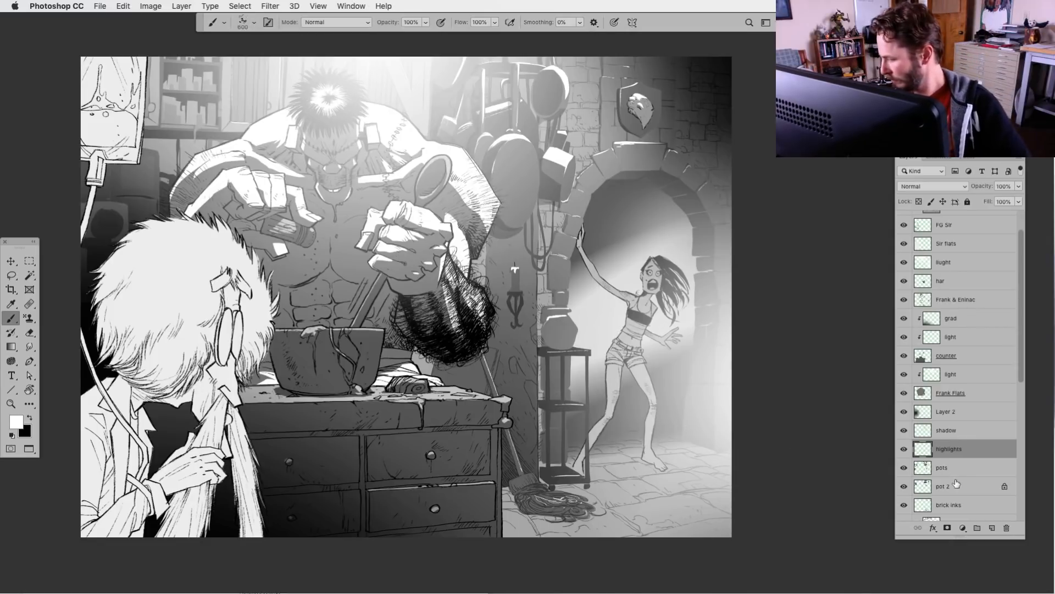
# Add a new layer clipped to the hallway layer, place it directly above Layer 1 and name it texyure
pyautogui.moveTo(1024, 379); pyautogui.dragTo(1019, 518)
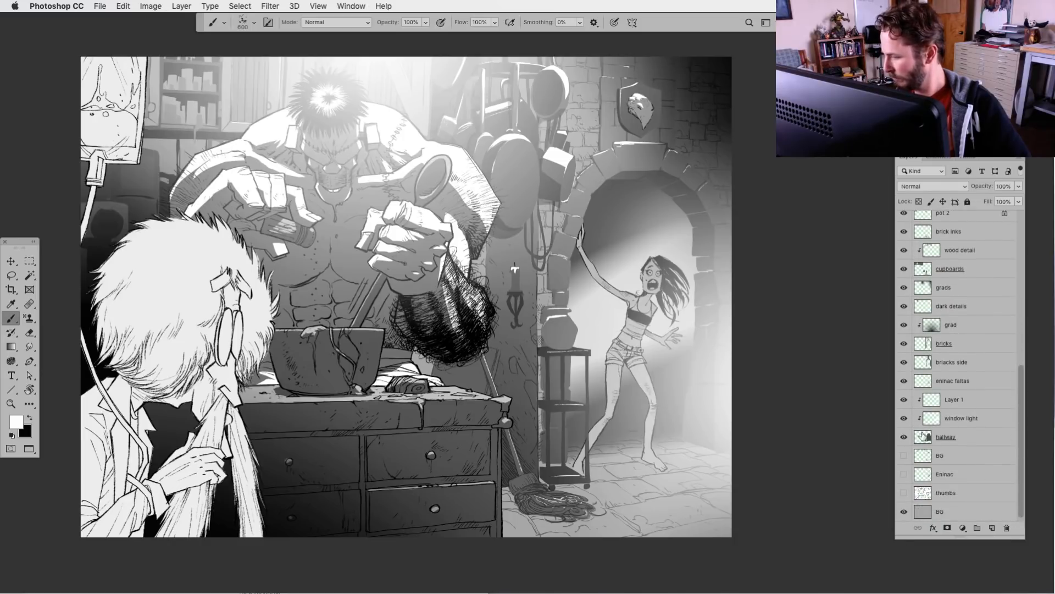
pyautogui.click(948, 438)
pyautogui.click(993, 528)
pyautogui.moveTo(939, 443); pyautogui.dragTo(956, 401)
pyautogui.doubleClick(958, 401)
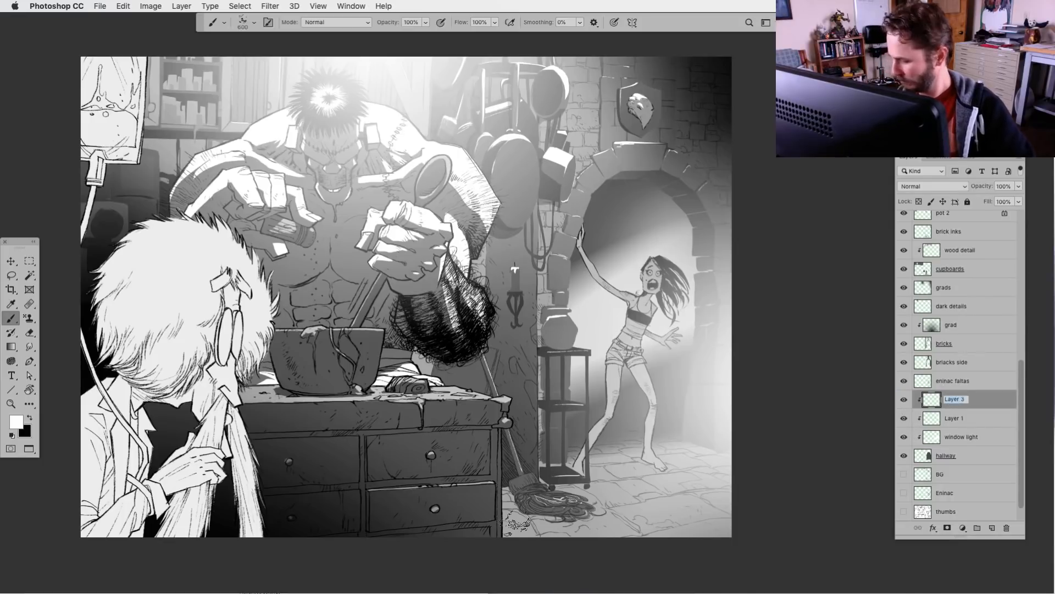
pyautogui.write('texyure')
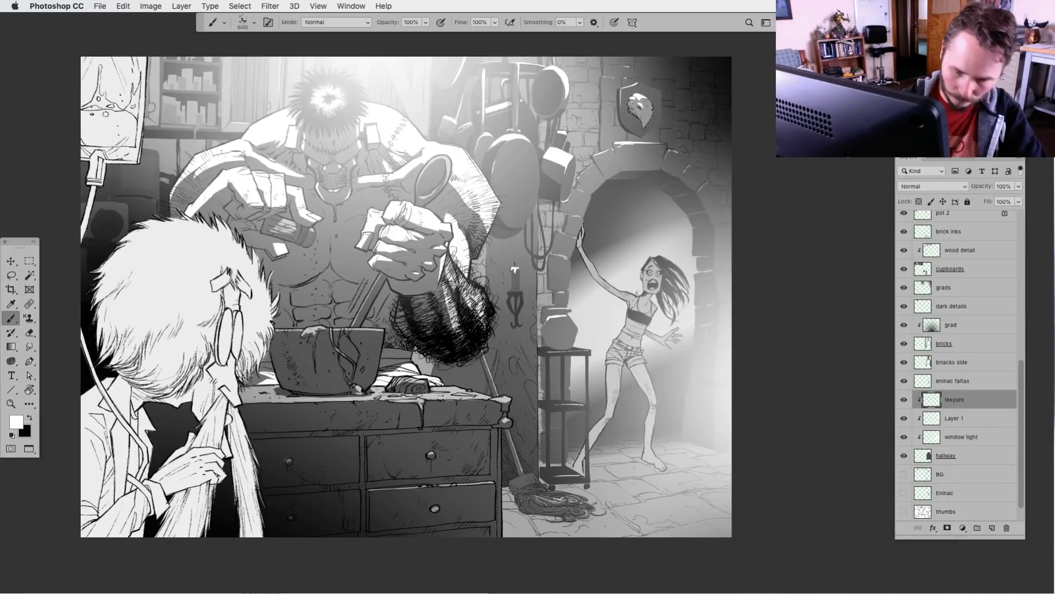
pyautogui.press('Return')
# Sponge black texture over the dark upper hallway behind the woman in the archway, enlarging the brush up to 2400 px
pyautogui.click(30, 418)
pyautogui.press(']')
pyautogui.press(']')
pyautogui.press(']')
pyautogui.press(']')
pyautogui.press(']')
pyautogui.press(']')
pyautogui.press(']')
pyautogui.press(']')
pyautogui.press(']')
pyautogui.press(']')
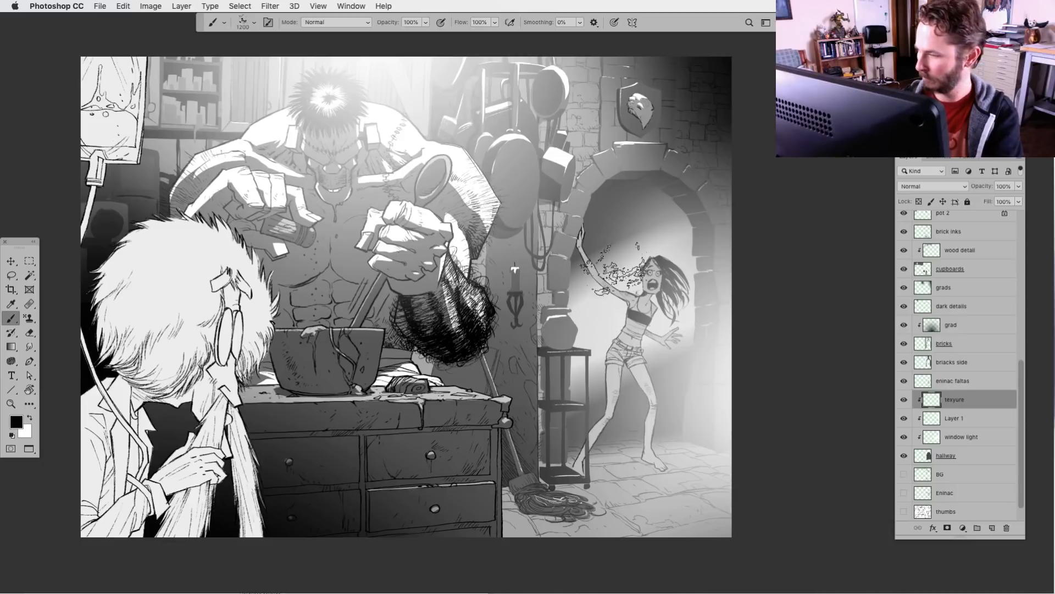
pyautogui.click(629, 219)
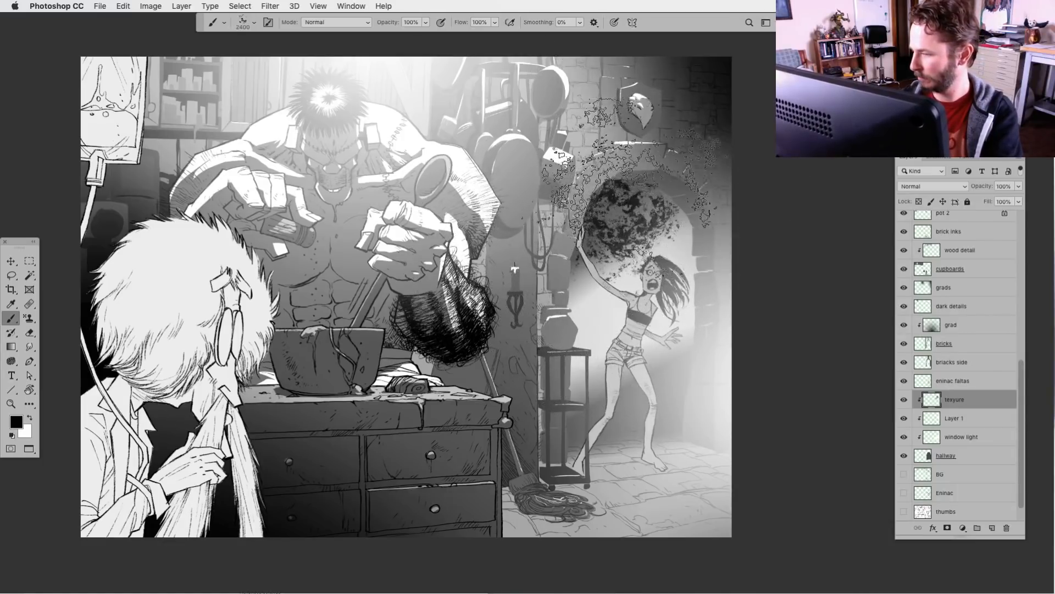
pyautogui.click(610, 256)
pyautogui.click(616, 220)
pyautogui.press('[')
pyautogui.press('[')
pyautogui.press('[')
pyautogui.press('[')
pyautogui.press('[')
pyautogui.press('[')
pyautogui.press('[')
pyautogui.press('[')
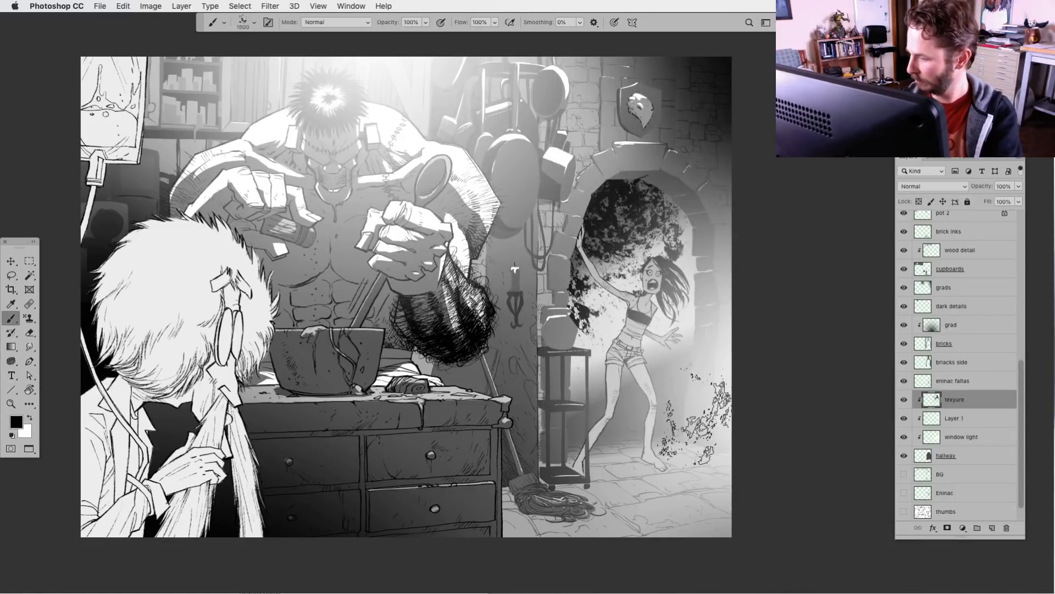
pyautogui.click(629, 407)
pyautogui.hotkey('ctrl', 'z')
# Lower the opacity of the hallway's texyure layer to 12%
pyautogui.click(1019, 185)
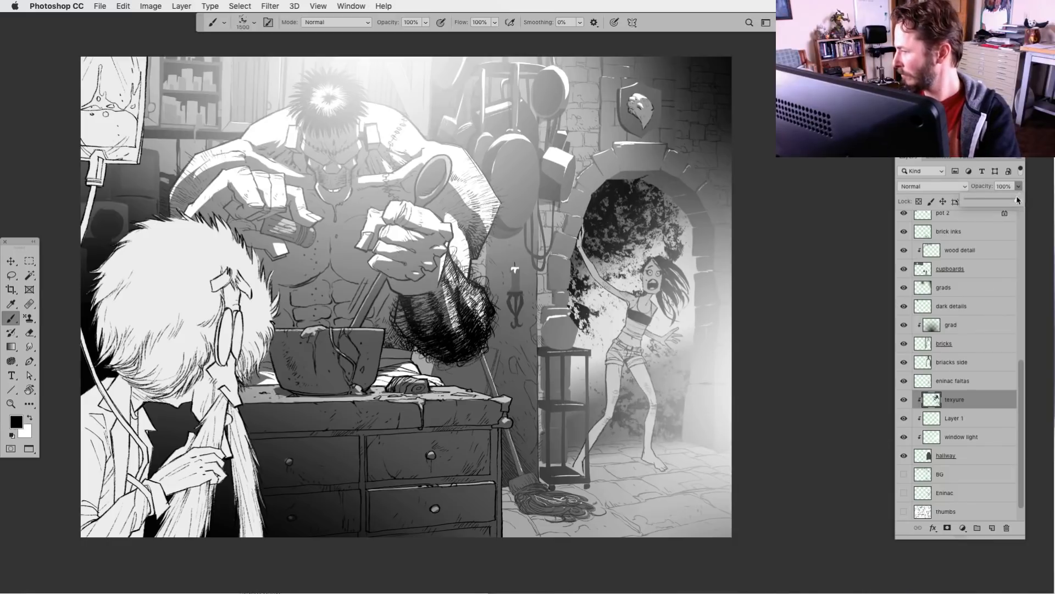
pyautogui.moveTo(1020, 198); pyautogui.dragTo(974, 203)
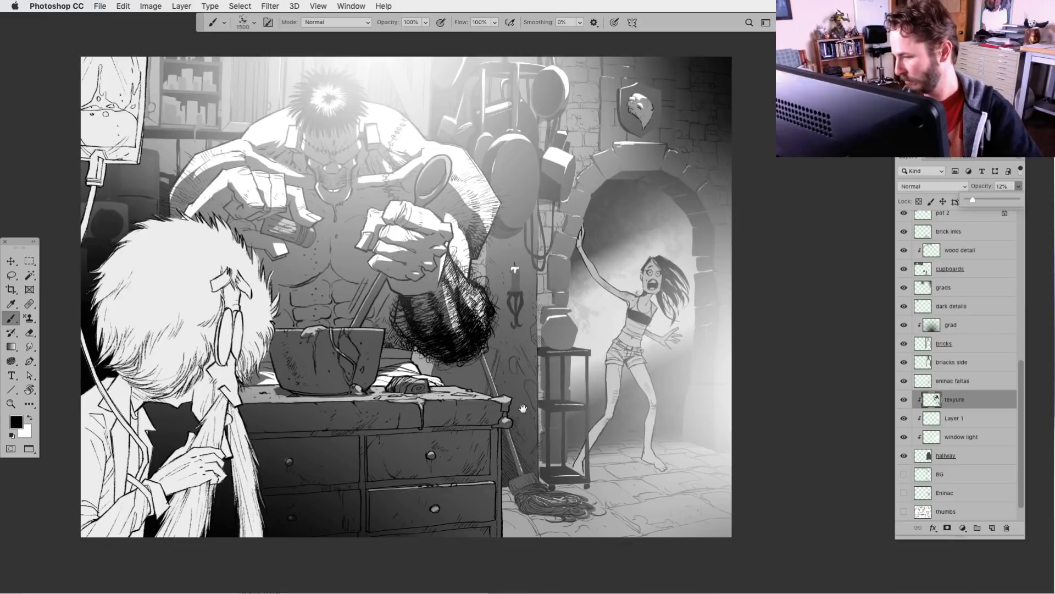
pyautogui.moveTo(626, 374); pyautogui.dragTo(594, 407)
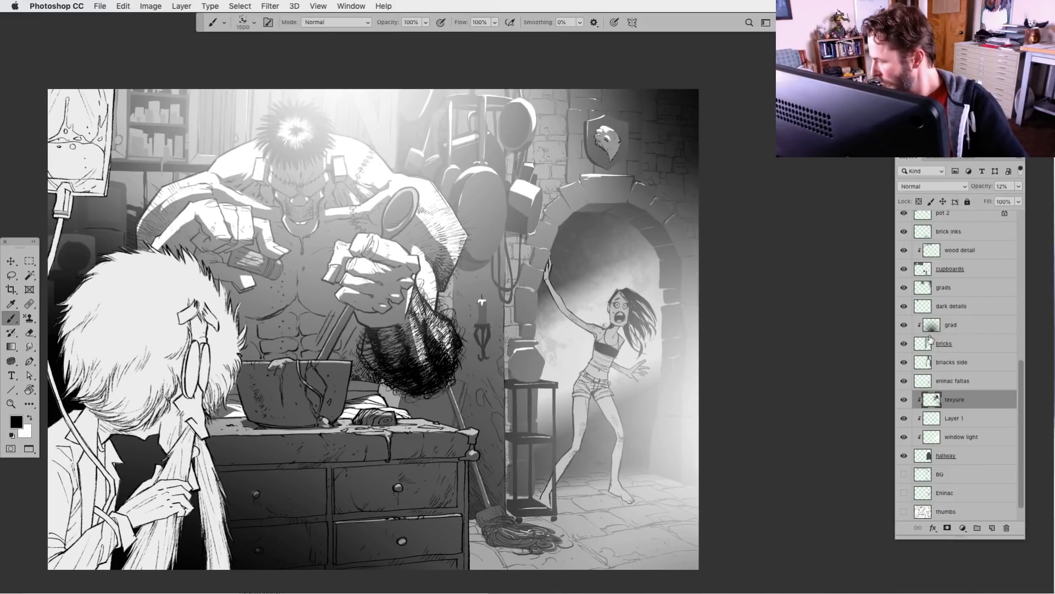
# Add a new layer clipped to the bricks layer, place it directly above grad and name it texture
pyautogui.moveTo(1021, 400); pyautogui.dragTo(1022, 377)
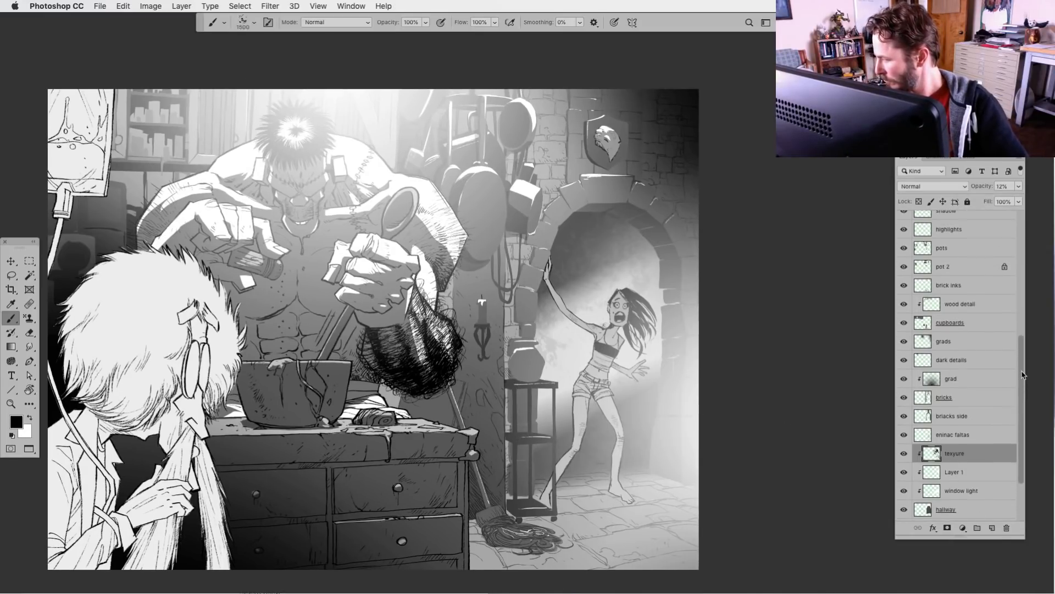
pyautogui.click(927, 399)
pyautogui.click(992, 528)
pyautogui.moveTo(934, 397); pyautogui.dragTo(934, 379)
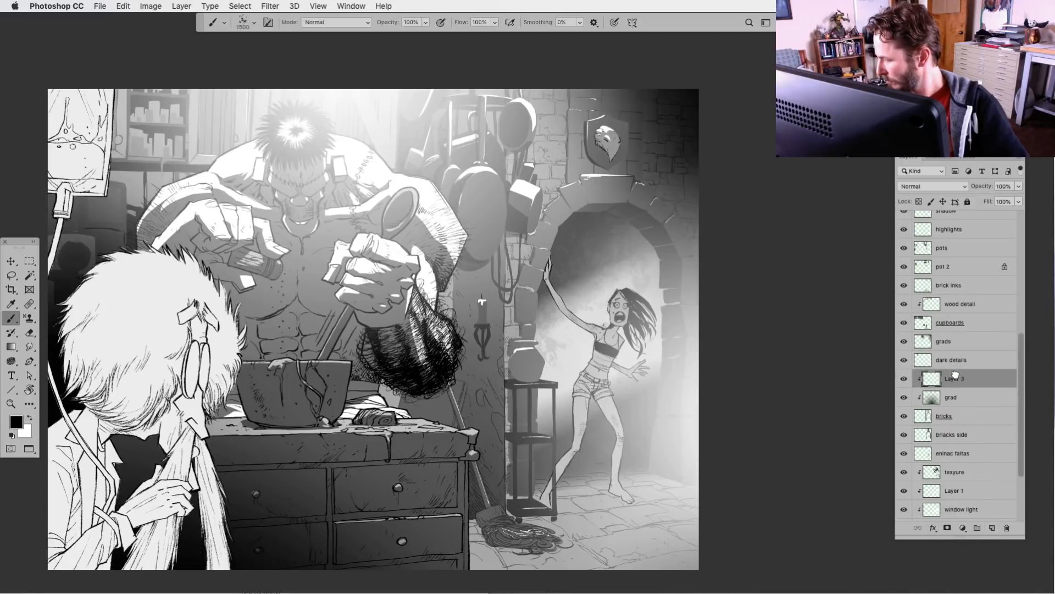
pyautogui.doubleClick(955, 378)
pyautogui.write('texture')
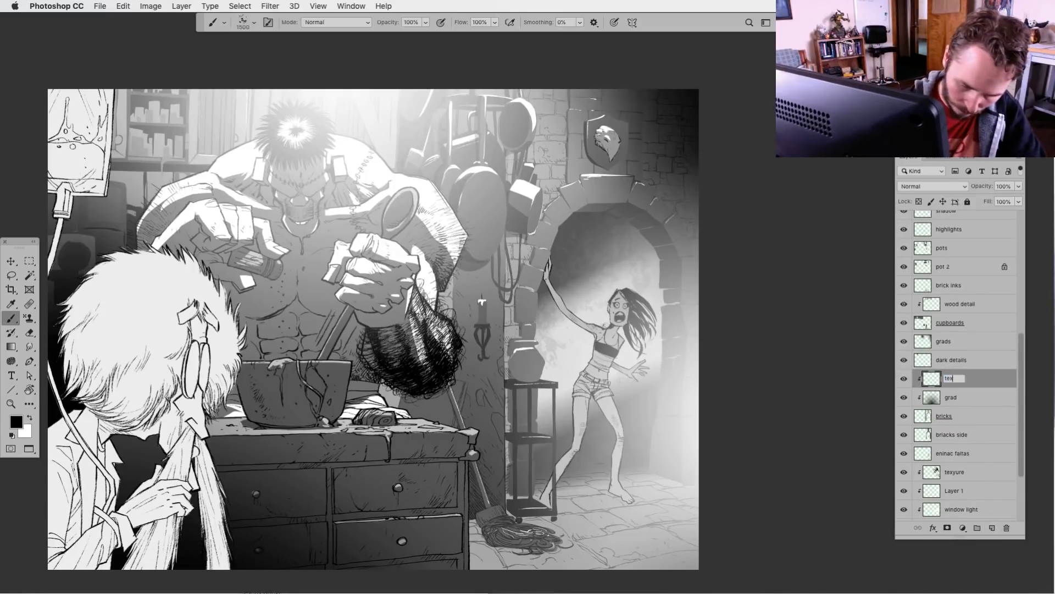
pyautogui.press('Return')
# Sponge white texture over the archway stones and the wall and pillar beside the shelf stand
pyautogui.click(586, 187)
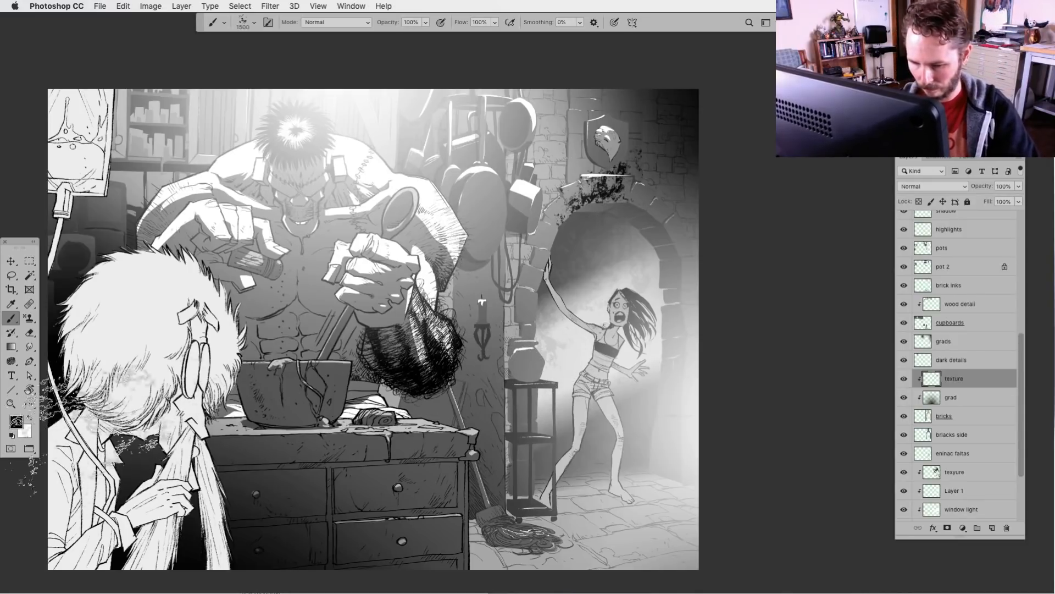
pyautogui.press('x')
pyautogui.moveTo(605, 184); pyautogui.dragTo(531, 308)
pyautogui.moveTo(528, 379)
pyautogui.mouseDown()
pyautogui.moveTo(505, 340)
pyautogui.moveTo(489, 473)
pyautogui.mouseUp()
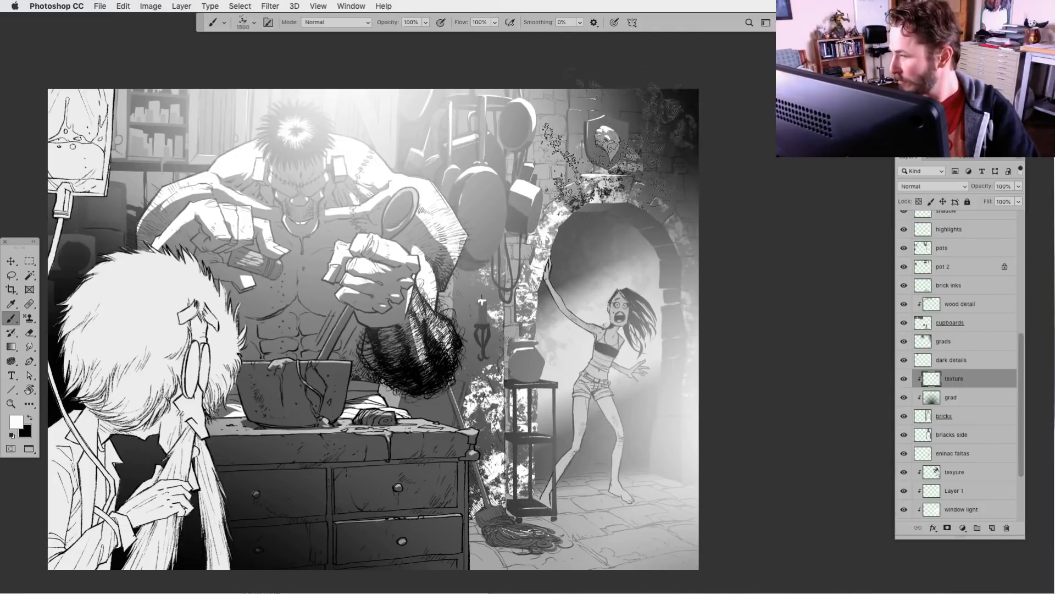
pyautogui.moveTo(489, 258); pyautogui.dragTo(451, 440)
pyautogui.moveTo(467, 297)
pyautogui.mouseDown()
pyautogui.moveTo(484, 286)
pyautogui.moveTo(472, 401)
pyautogui.mouseUp()
pyautogui.press('[')
pyautogui.press('[')
pyautogui.press('[')
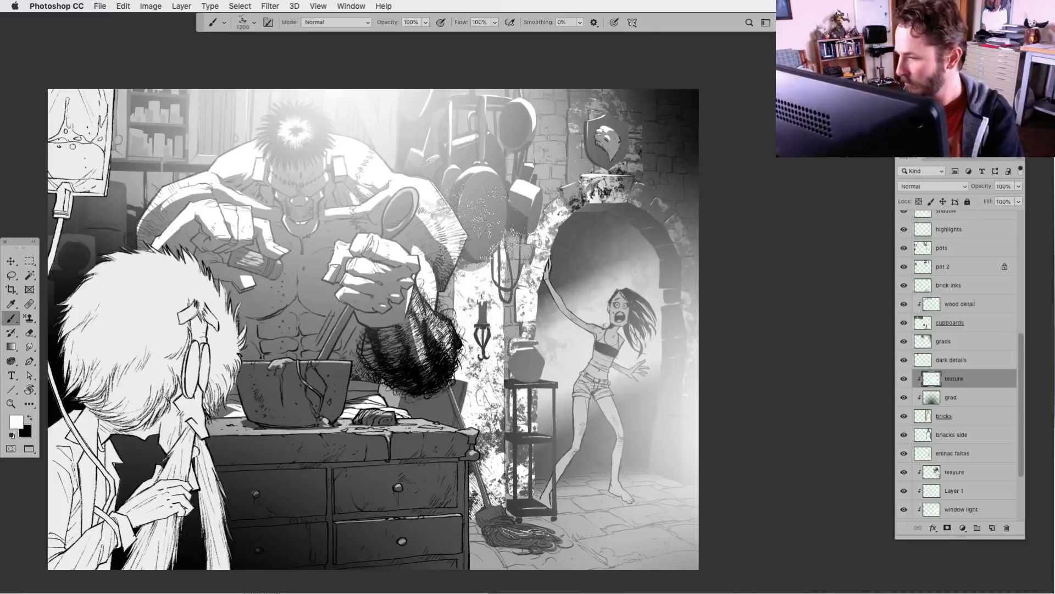
# Lower the bricks' texture layer to 15% opacity and sponge black texture over the pillar behind the counter
pyautogui.click(1018, 186)
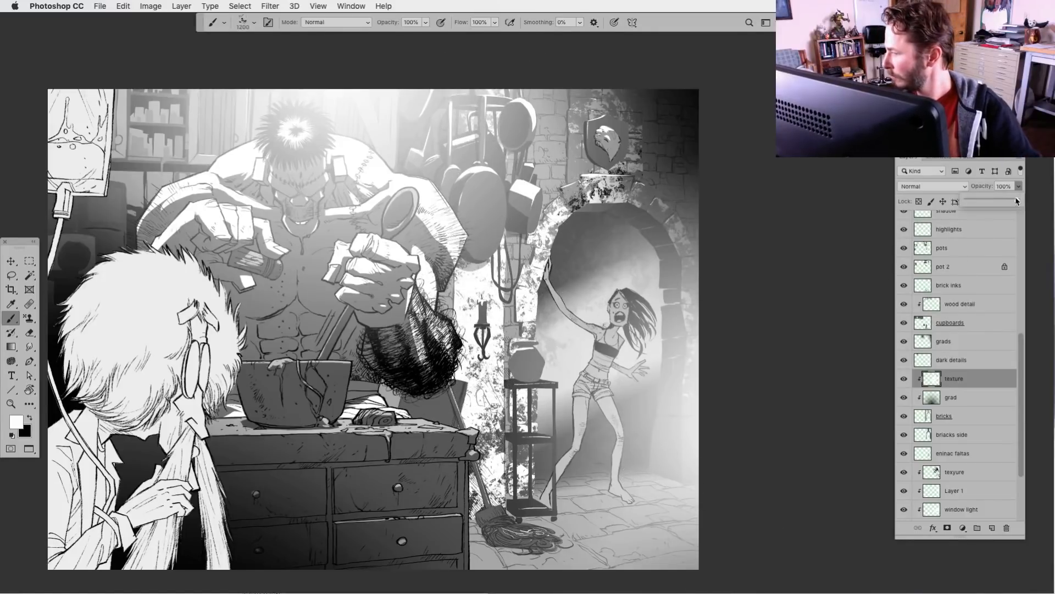
pyautogui.moveTo(1019, 200); pyautogui.dragTo(976, 205)
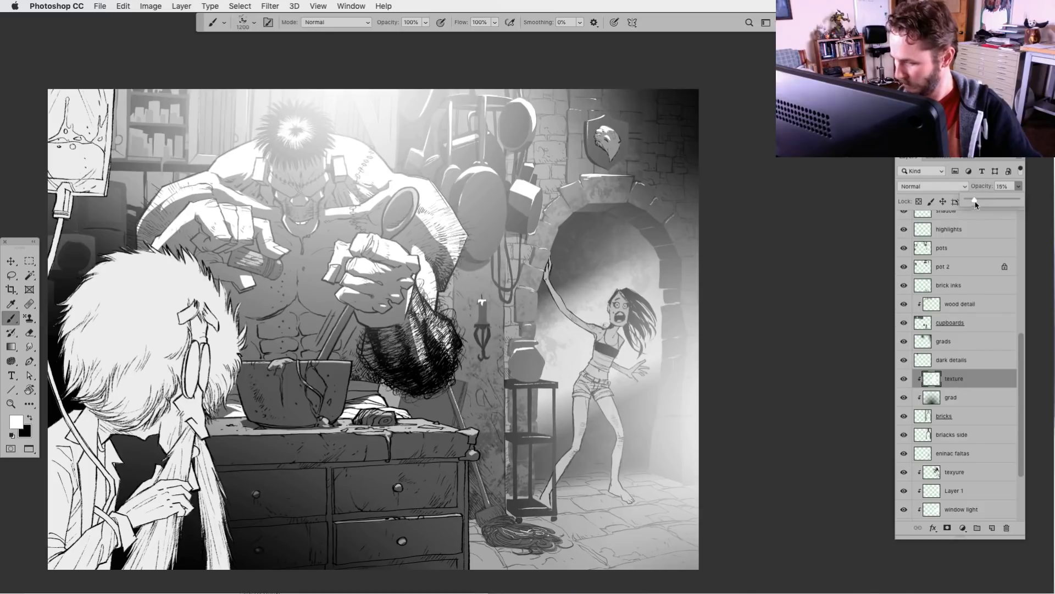
pyautogui.click(29, 418)
pyautogui.moveTo(476, 429)
pyautogui.mouseDown()
pyautogui.moveTo(494, 242)
pyautogui.moveTo(475, 442)
pyautogui.moveTo(484, 456)
pyautogui.mouseUp()
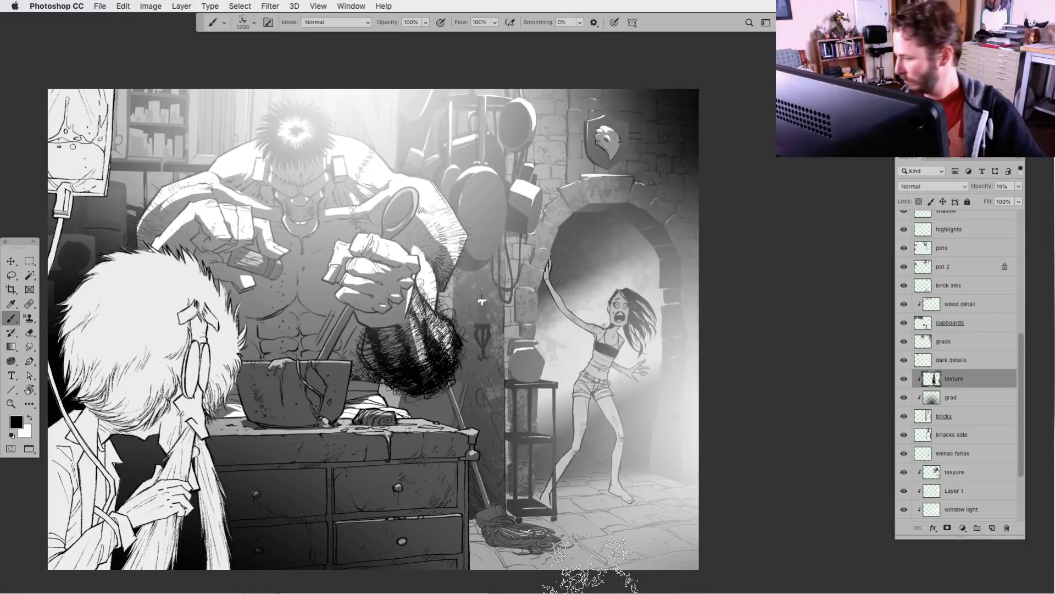
# Add a new layer directly above the bottommost BG layer and sponge black texture over the back wall and the wall beyond the archway
pyautogui.scroll(-3, 992, 420)
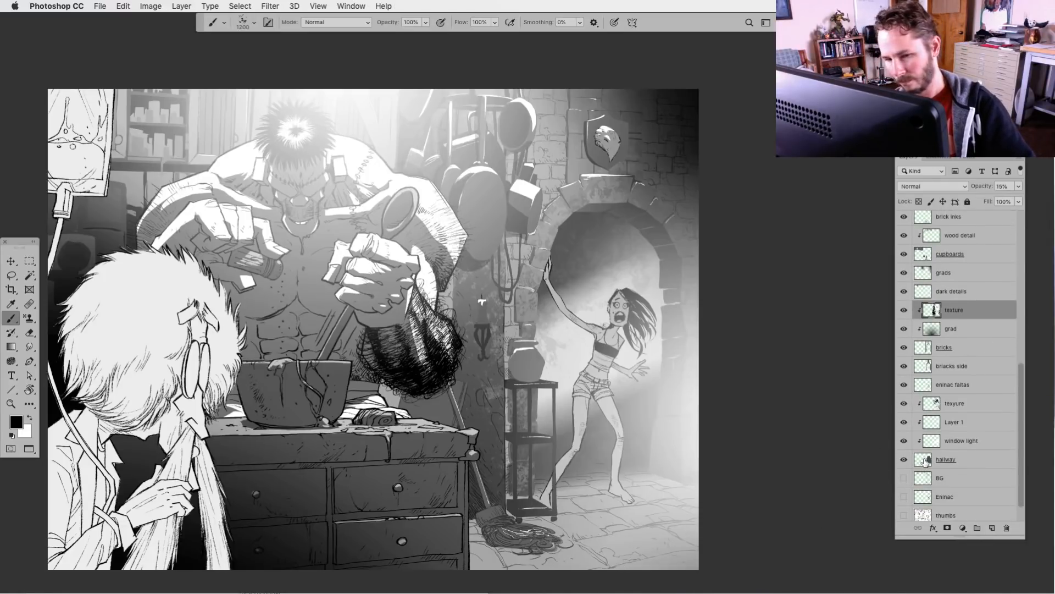
pyautogui.moveTo(1022, 445); pyautogui.dragTo(1018, 485)
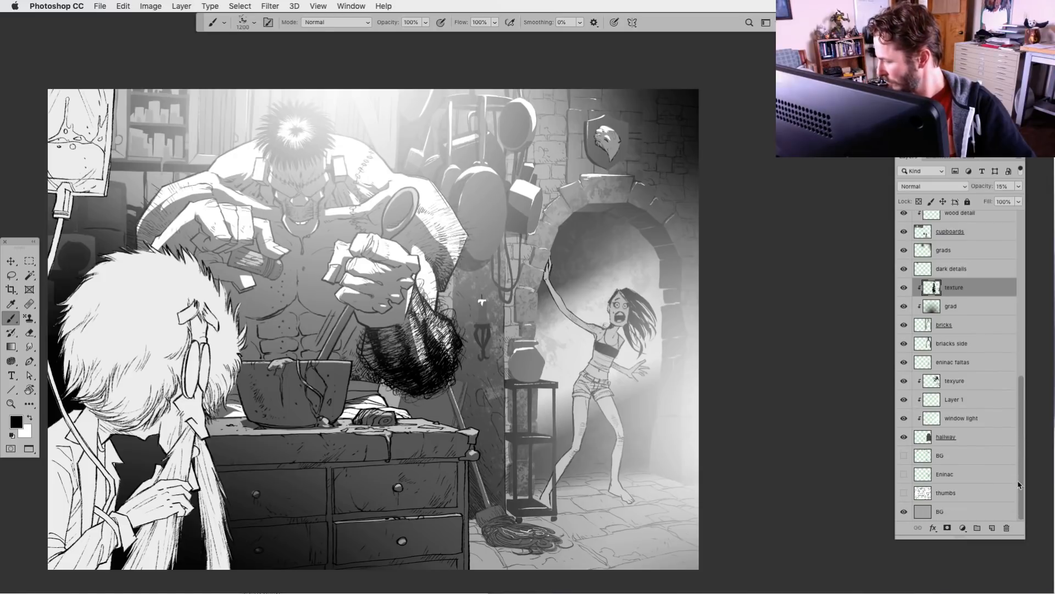
pyautogui.click(925, 511)
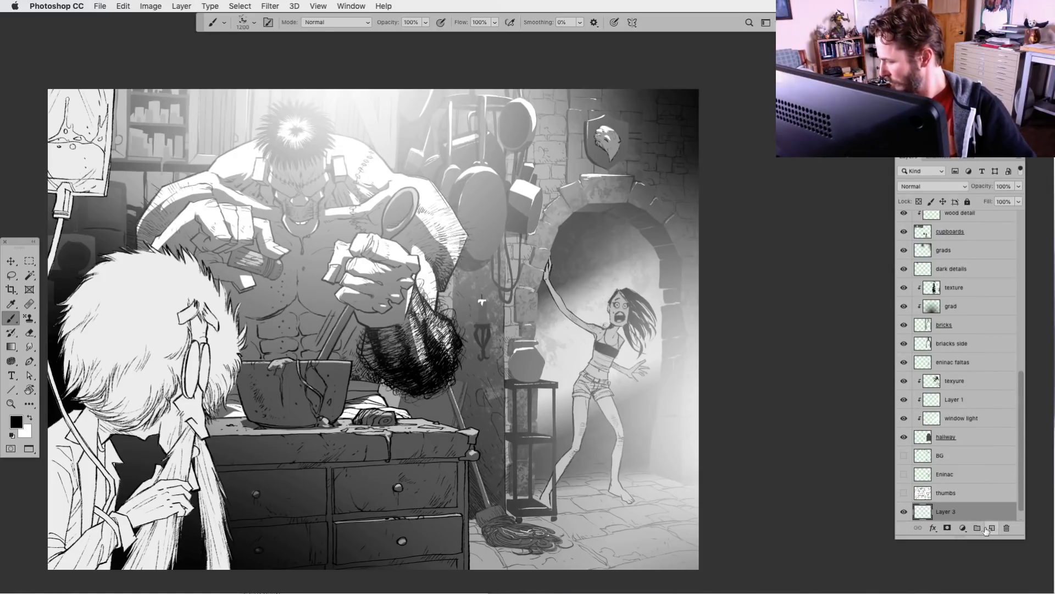
pyautogui.moveTo(82, 234)
pyautogui.mouseDown()
pyautogui.moveTo(190, 157)
pyautogui.moveTo(32, 193)
pyautogui.moveTo(157, 118)
pyautogui.mouseUp()
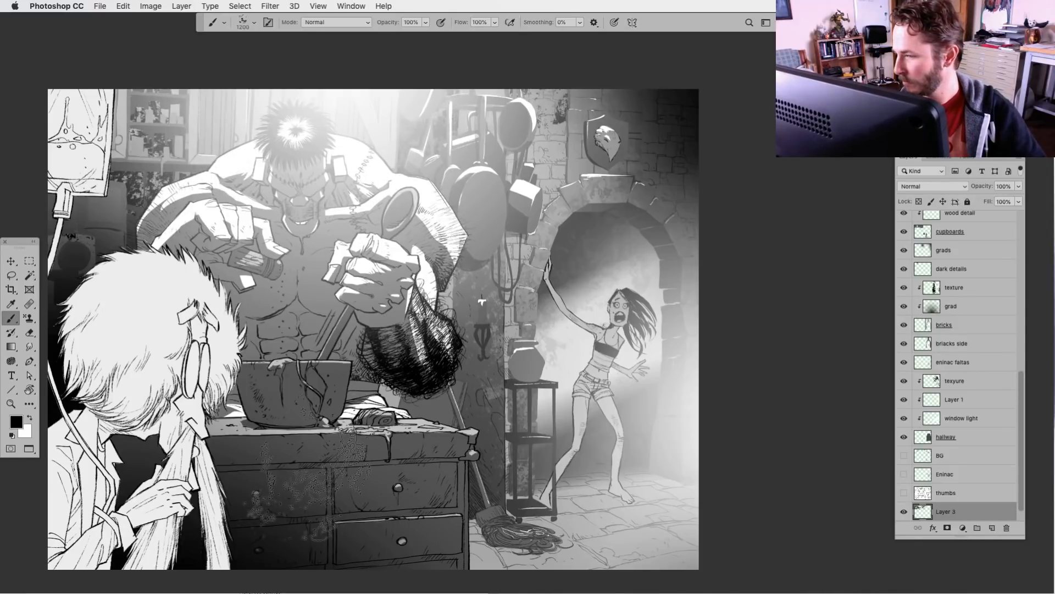
pyautogui.moveTo(675, 117); pyautogui.dragTo(681, 187)
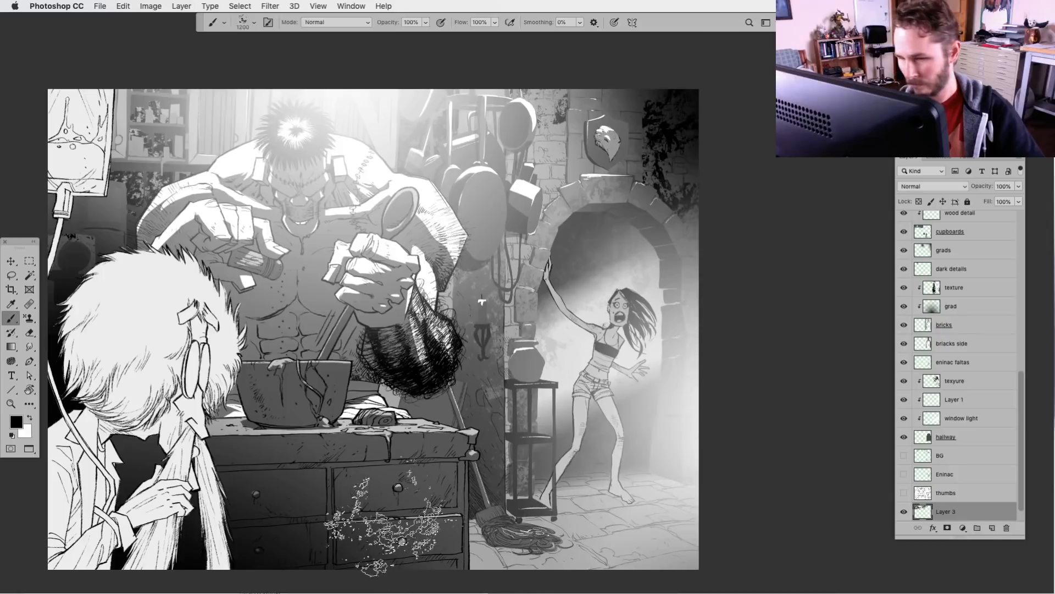
# Sponge black texture across the stone floor around the mop and the woman's feet, enlarging the brush to 1700 px
pyautogui.moveTo(368, 480); pyautogui.dragTo(428, 430)
pyautogui.moveTo(674, 459)
pyautogui.mouseDown()
pyautogui.moveTo(734, 440)
pyautogui.moveTo(641, 440)
pyautogui.moveTo(667, 446)
pyautogui.mouseUp()
pyautogui.press('[')
pyautogui.press('[')
pyautogui.press('[')
pyautogui.press('[')
pyautogui.press('[')
pyautogui.press('[')
pyautogui.press(']')
pyautogui.press(']')
pyautogui.press(']')
pyautogui.press(']')
pyautogui.press(']')
pyautogui.press(']')
pyautogui.press(']')
pyautogui.press(']')
pyautogui.press(']')
pyautogui.press(']')
pyautogui.press(']')
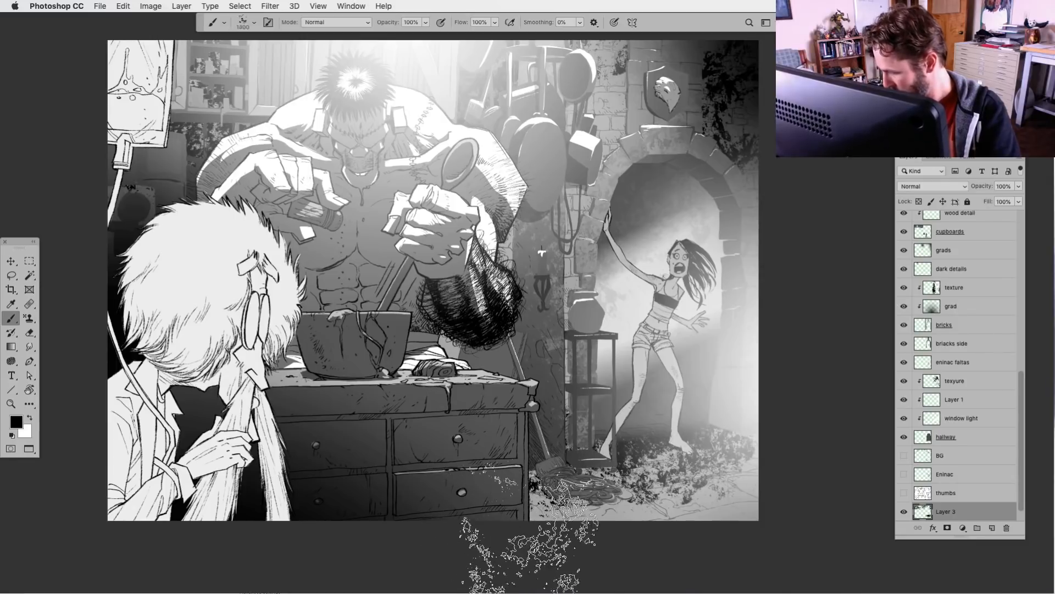
pyautogui.moveTo(536, 550); pyautogui.dragTo(762, 481)
pyautogui.moveTo(770, 432)
pyautogui.mouseDown()
pyautogui.moveTo(742, 412)
pyautogui.moveTo(750, 421)
pyautogui.mouseUp()
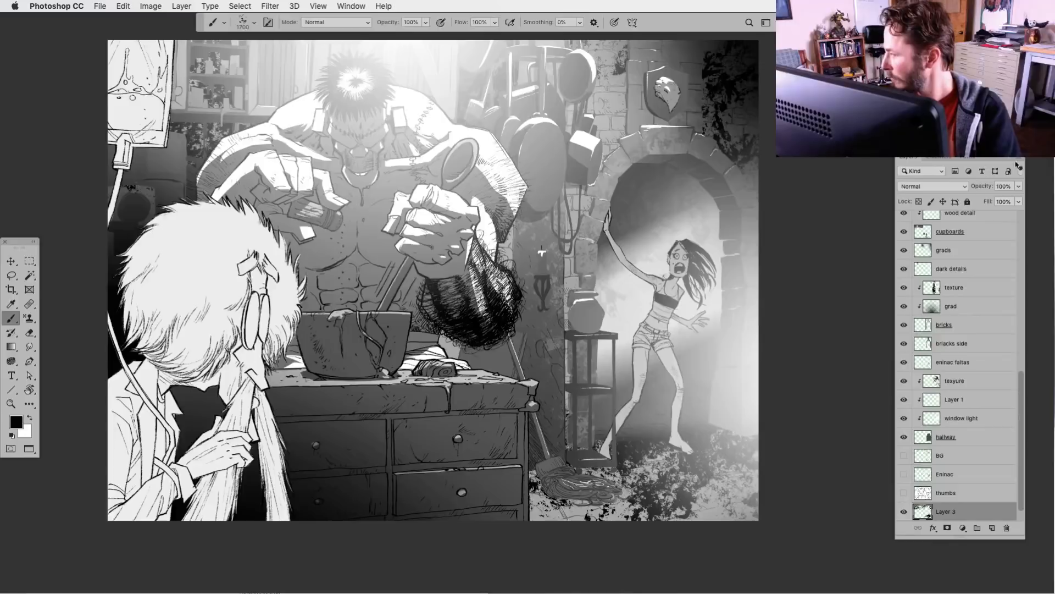
# Lower the opacity of the new wall and floor texture layer to 20%
pyautogui.click(1019, 186)
pyautogui.moveTo(992, 203); pyautogui.dragTo(981, 204)
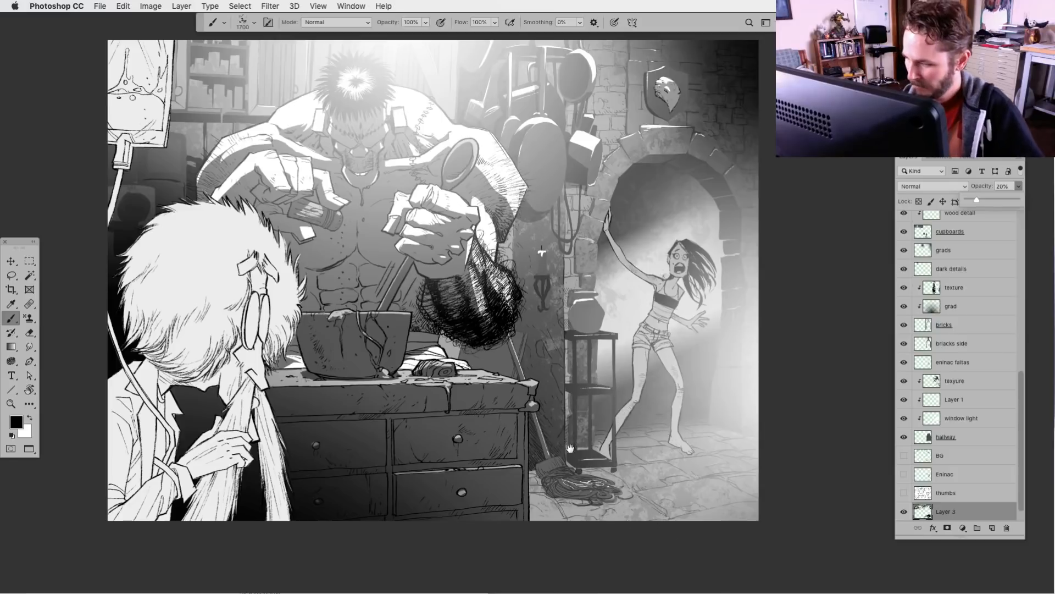
pyautogui.moveTo(481, 511); pyautogui.dragTo(470, 488)
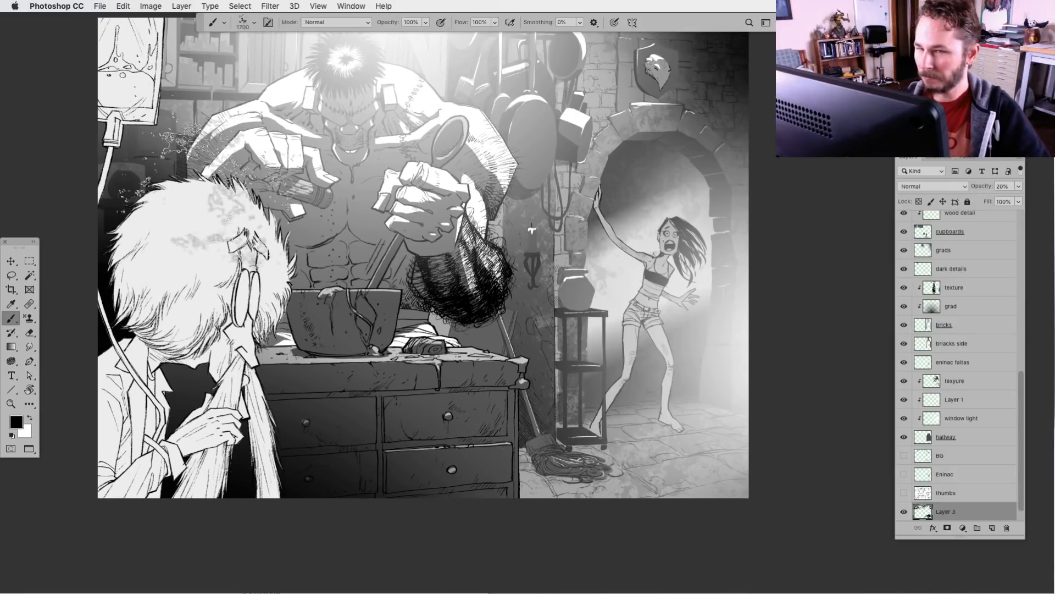
# Choose the KFP_Paint_WideStroke_002 brush preset at 2466 px
pyautogui.click(221, 23)
pyautogui.click(253, 22)
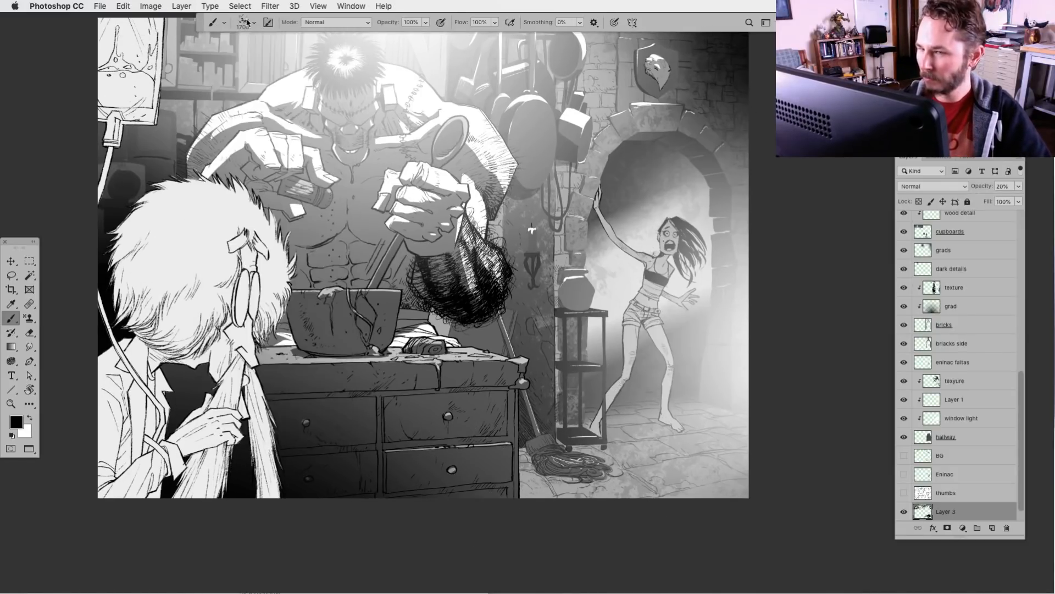
pyautogui.moveTo(557, 156); pyautogui.dragTo(553, 264)
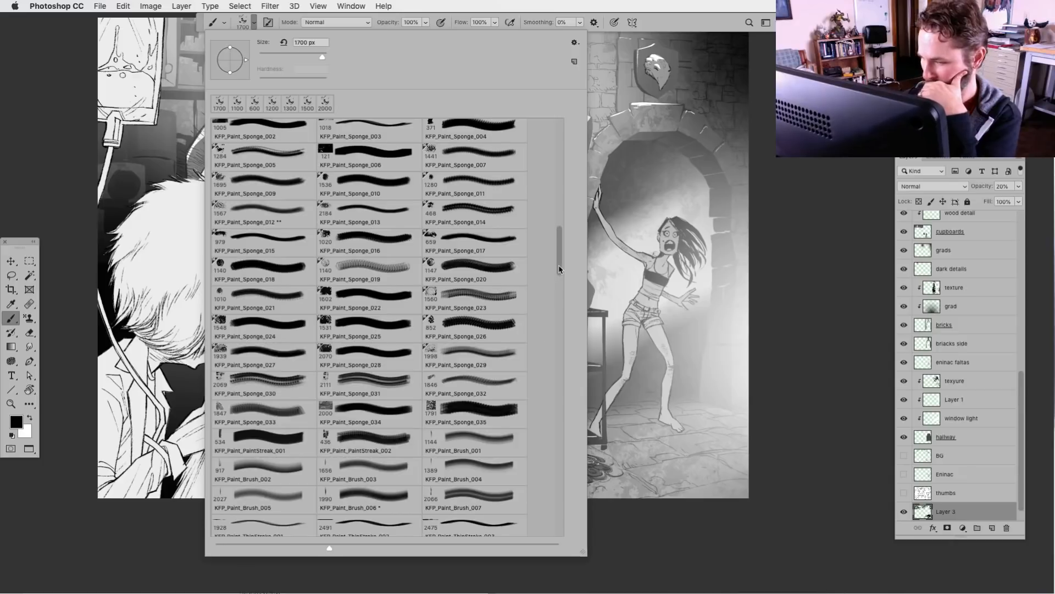
pyautogui.scroll(-2, 558, 273)
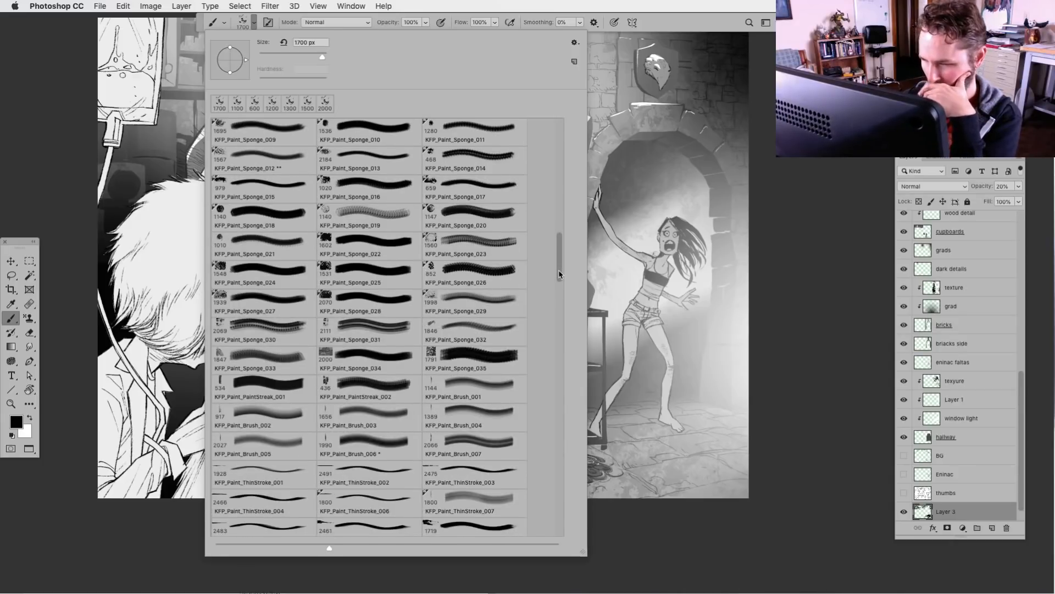
pyautogui.moveTo(558, 274); pyautogui.dragTo(555, 304)
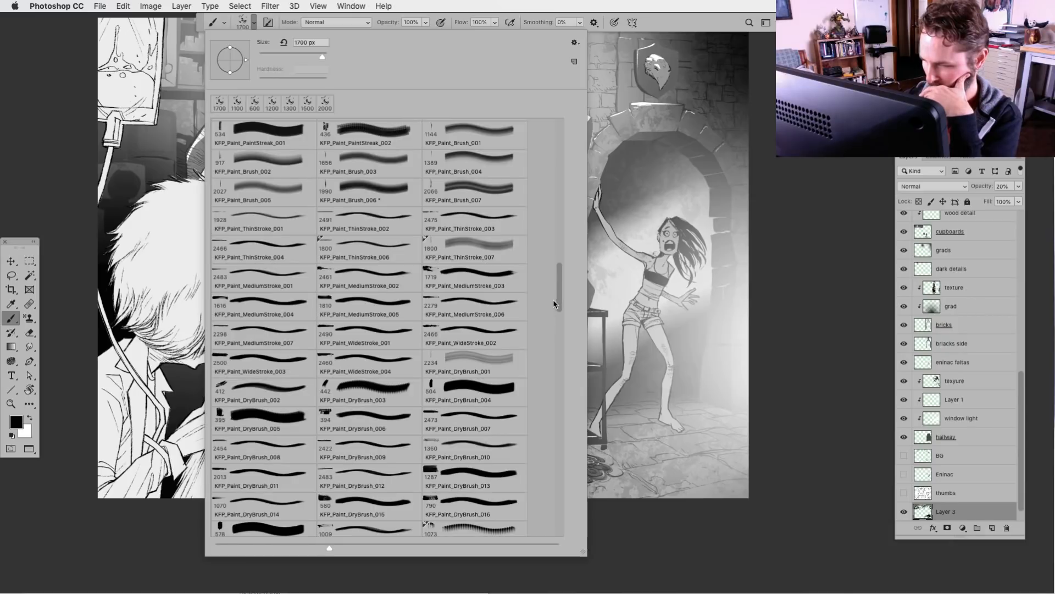
pyautogui.click(333, 418)
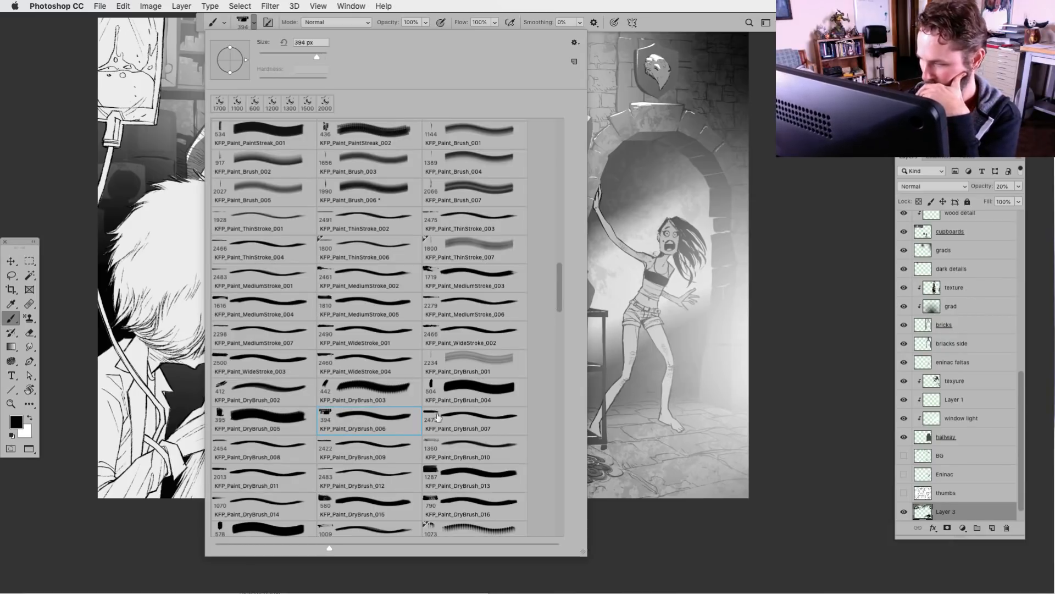
pyautogui.click(453, 391)
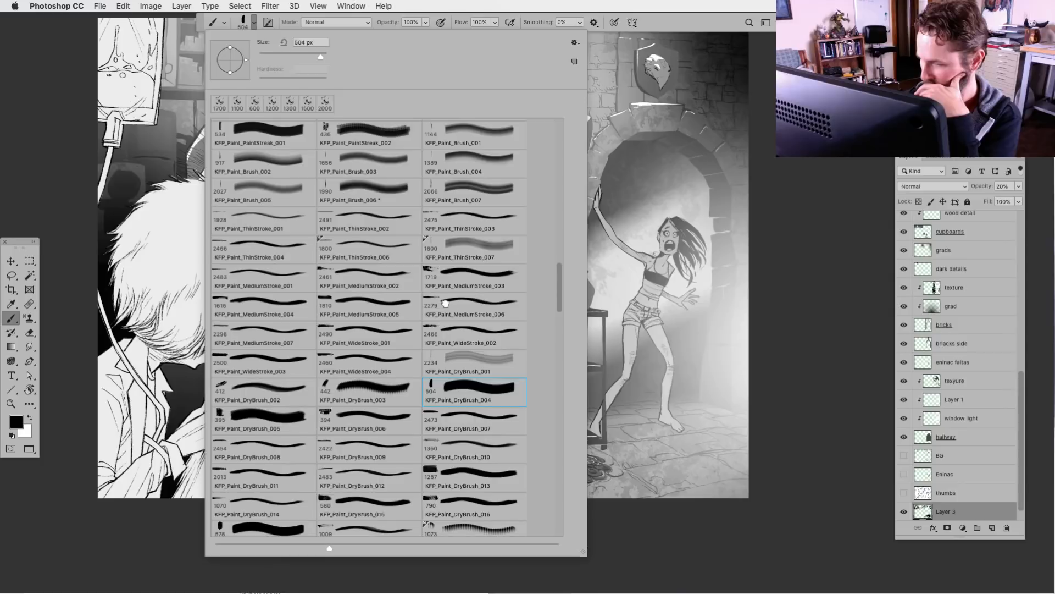
pyautogui.click(465, 337)
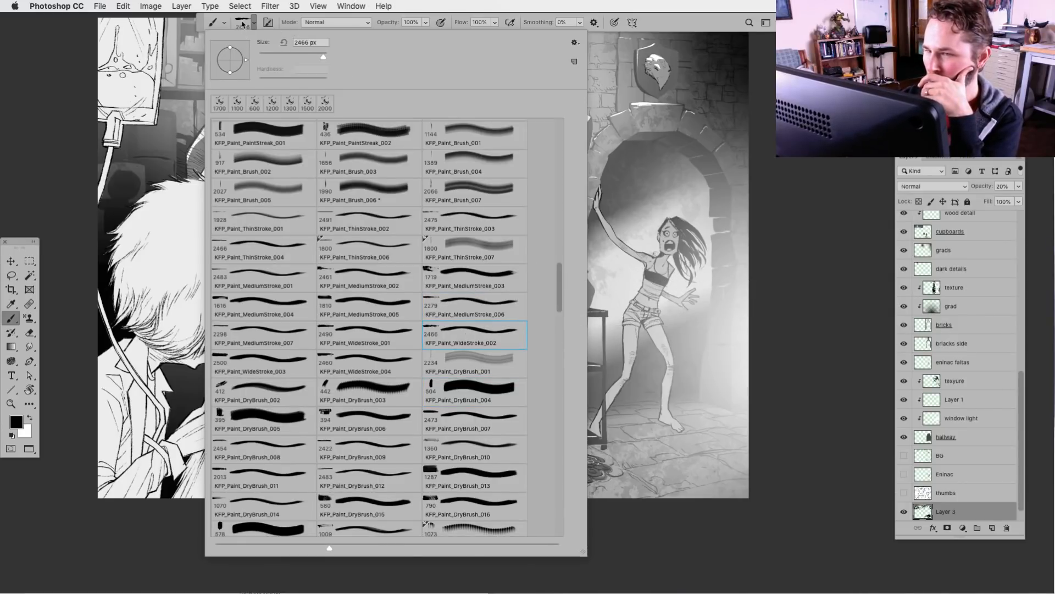
pyautogui.click(243, 24)
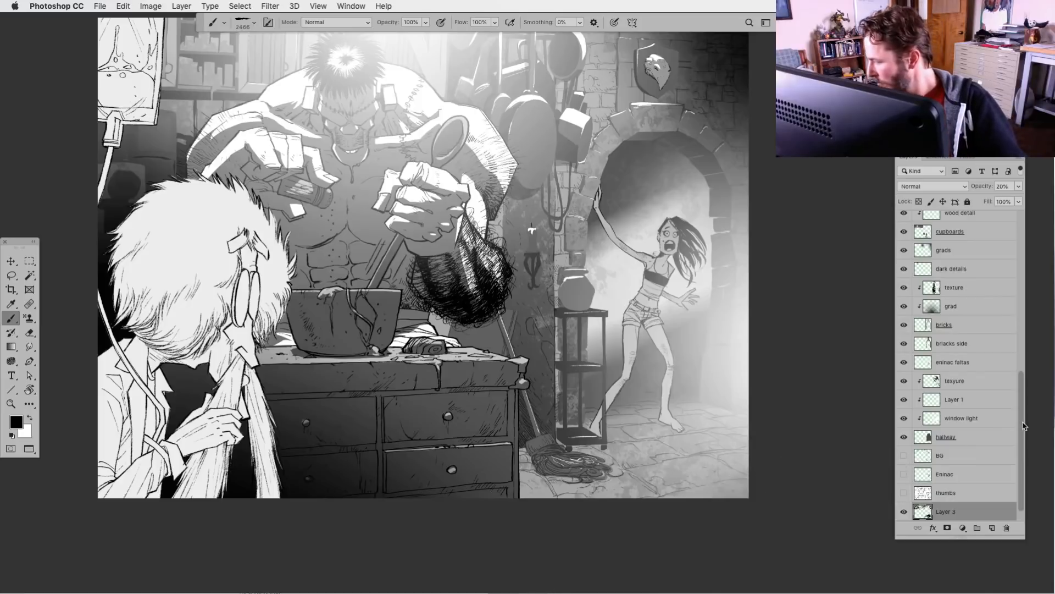
# Add a new layer clipped to the cupboards layer, directly beneath wood detail
pyautogui.moveTo(1025, 425); pyautogui.dragTo(1021, 332)
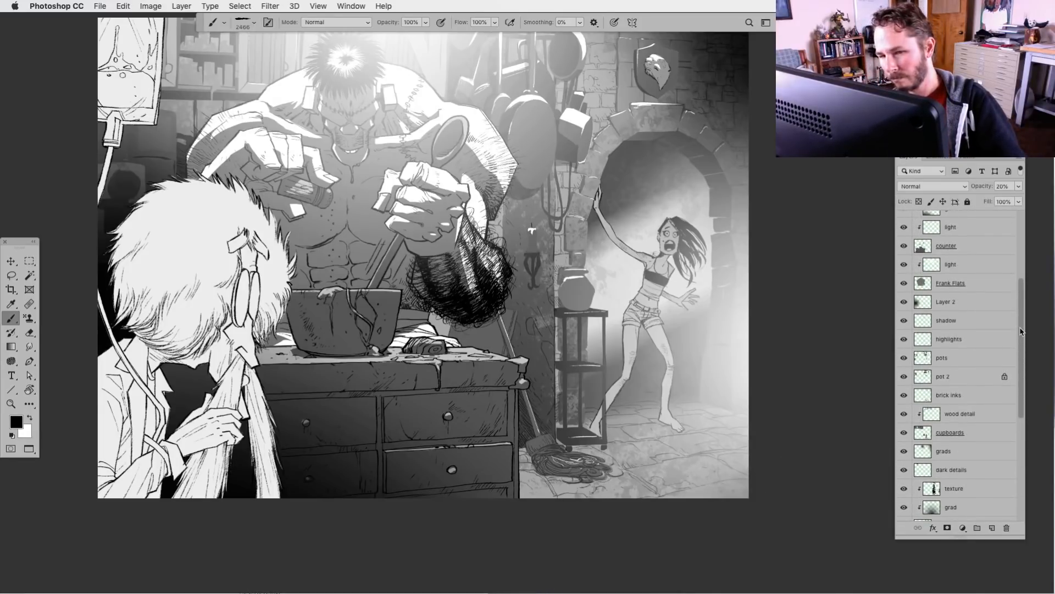
pyautogui.moveTo(1020, 330); pyautogui.dragTo(1015, 358)
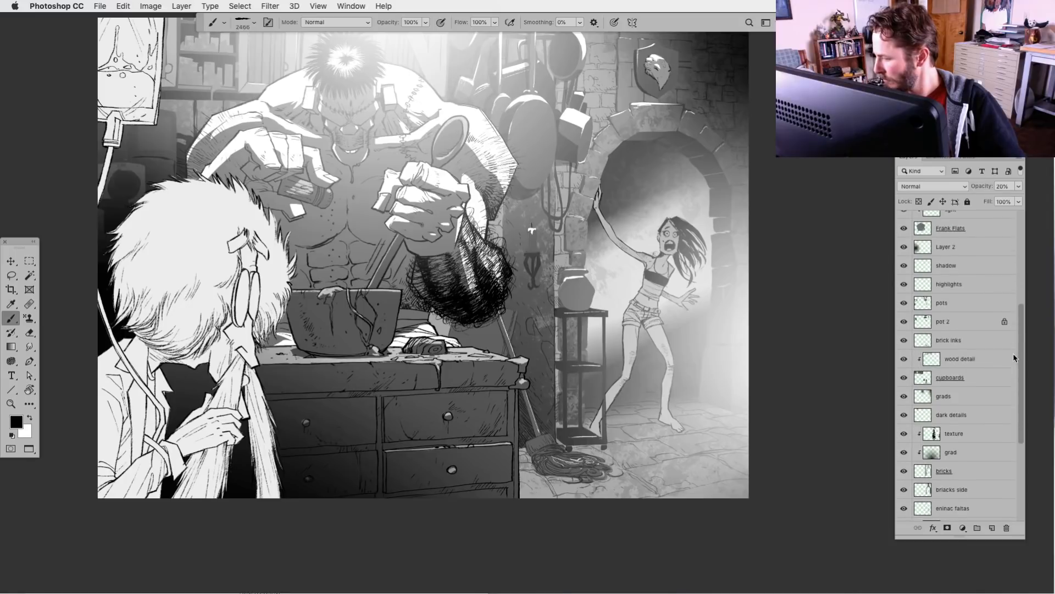
pyautogui.click(930, 379)
pyautogui.click(991, 527)
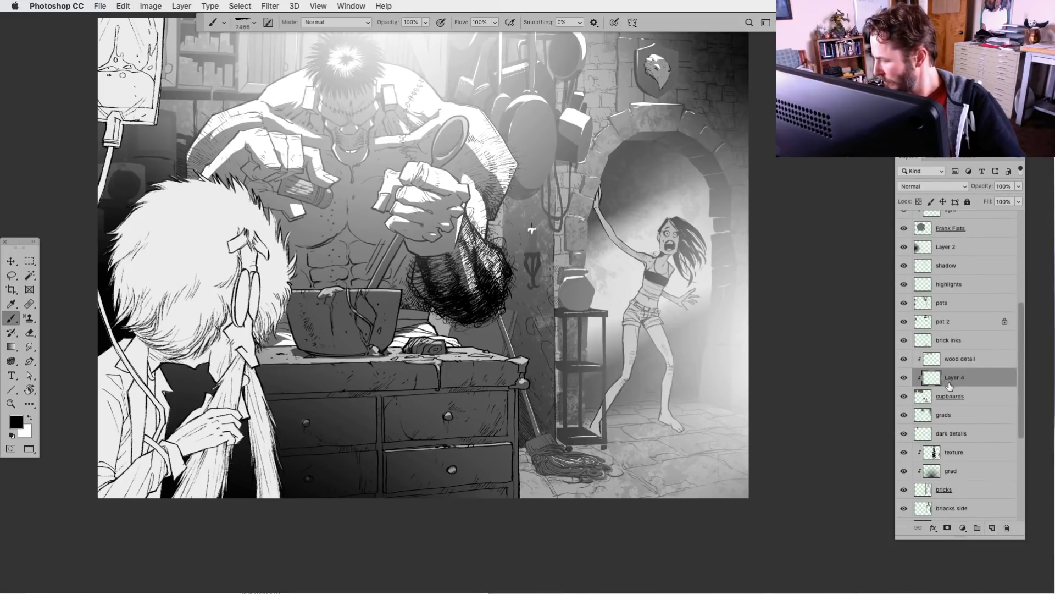
# Rename the new layer clipped to the cupboards as texture'
pyautogui.doubleClick(955, 378)
pyautogui.write('te')
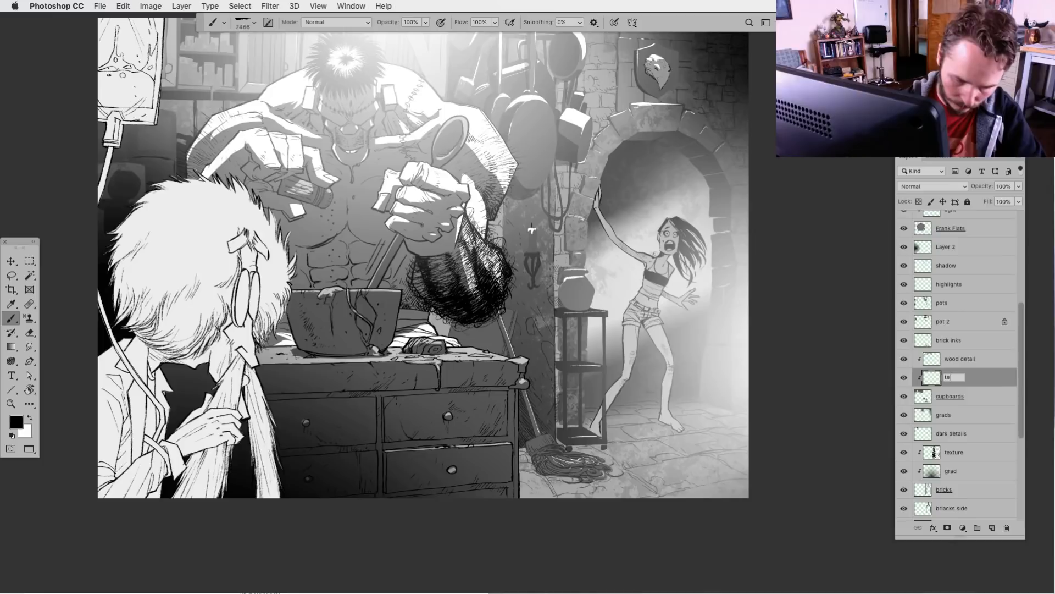
pyautogui.write('xture')
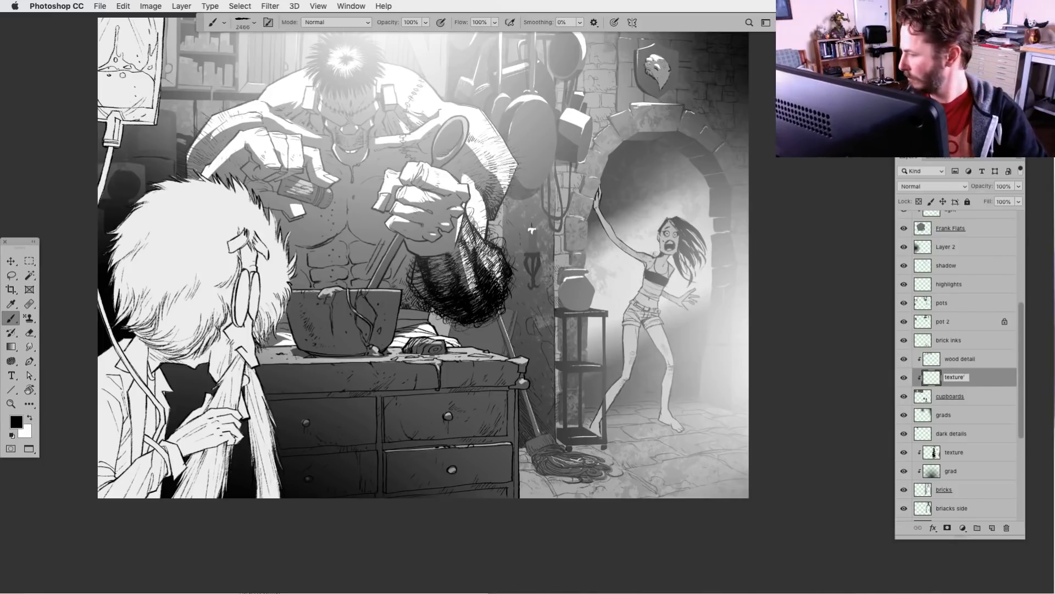
# Brush wide-stroke texture in white over the background cupboards and shelves, with the canvas rotated sideways to follow the boards
pyautogui.moveTo(293, 297); pyautogui.dragTo(284, 434)
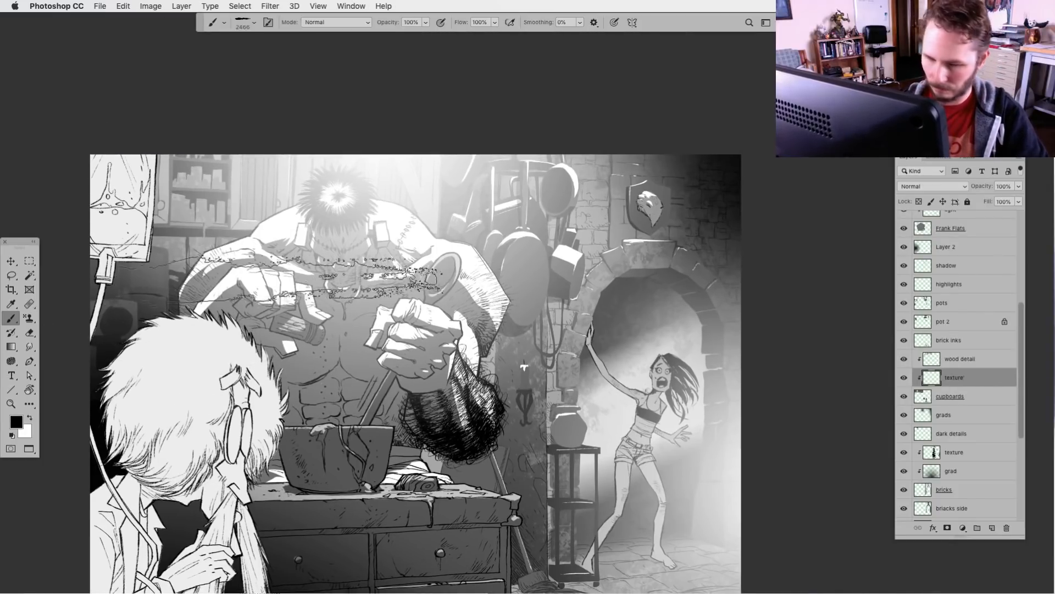
pyautogui.press('r')
pyautogui.moveTo(350, 314); pyautogui.dragTo(545, 457)
pyautogui.press('b')
pyautogui.moveTo(484, 495); pyautogui.dragTo(452, 278)
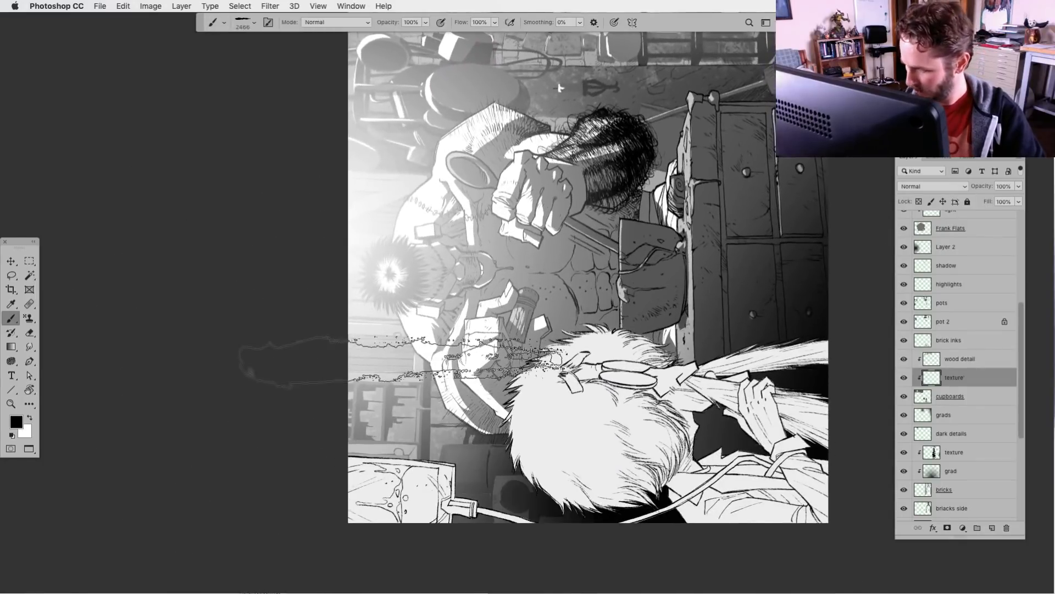
pyautogui.press('r')
pyautogui.moveTo(338, 464); pyautogui.dragTo(352, 480)
pyautogui.press('b')
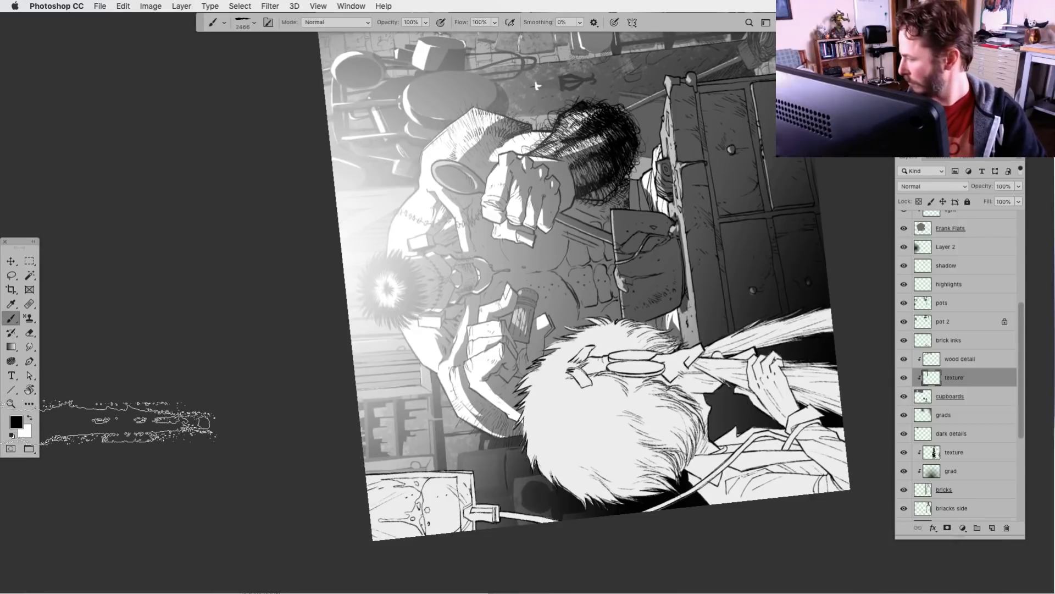
pyautogui.press('x')
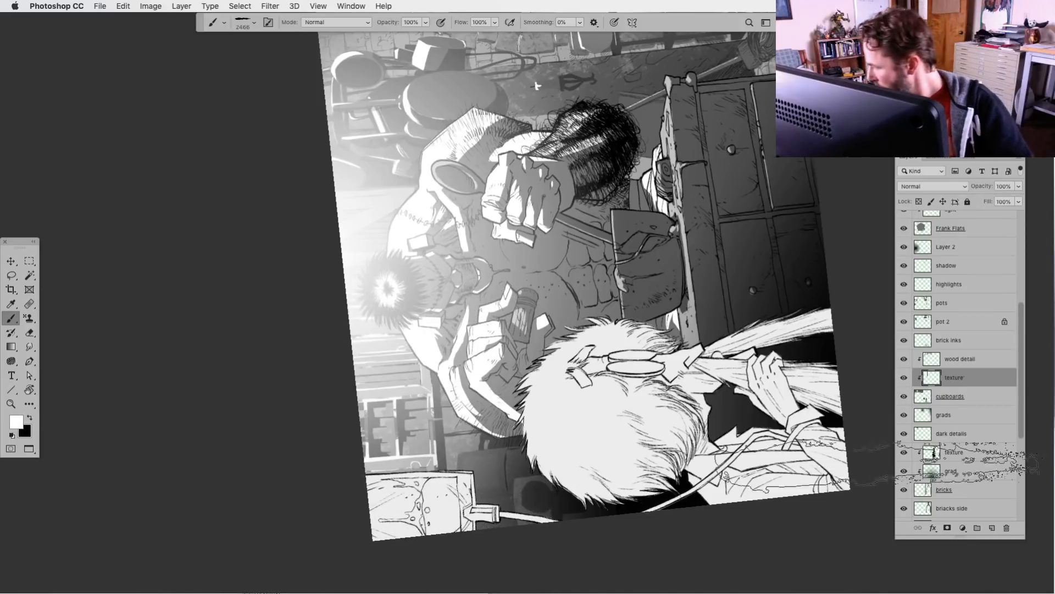
# Move the texture' layer above wood detail and lower its opacity to 16%
pyautogui.moveTo(935, 377); pyautogui.dragTo(942, 354)
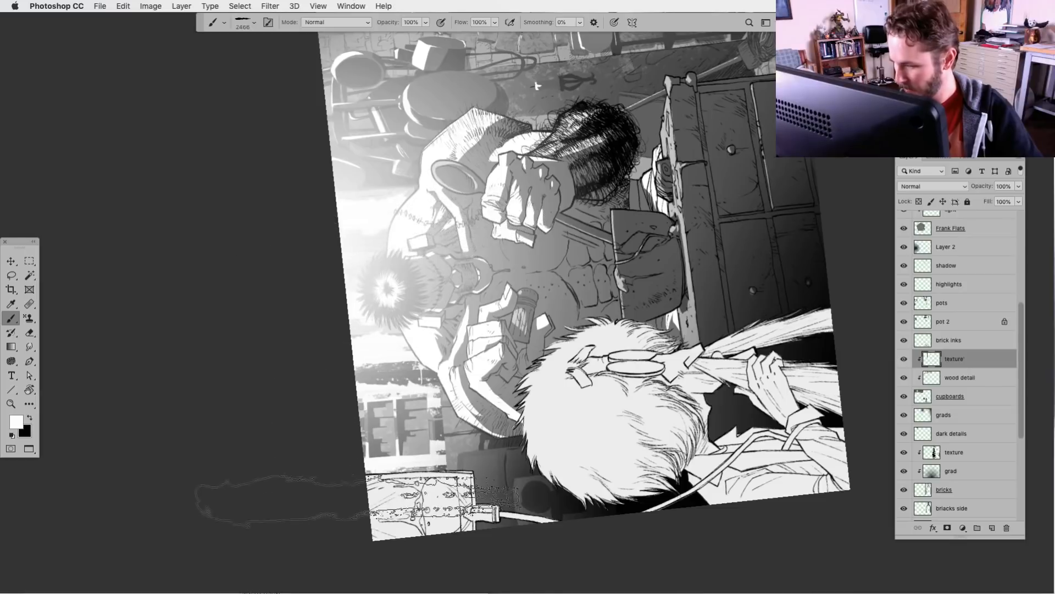
pyautogui.moveTo(1018, 186)
pyautogui.mouseDown()
pyautogui.moveTo(1009, 203)
pyautogui.moveTo(986, 201)
pyautogui.mouseUp()
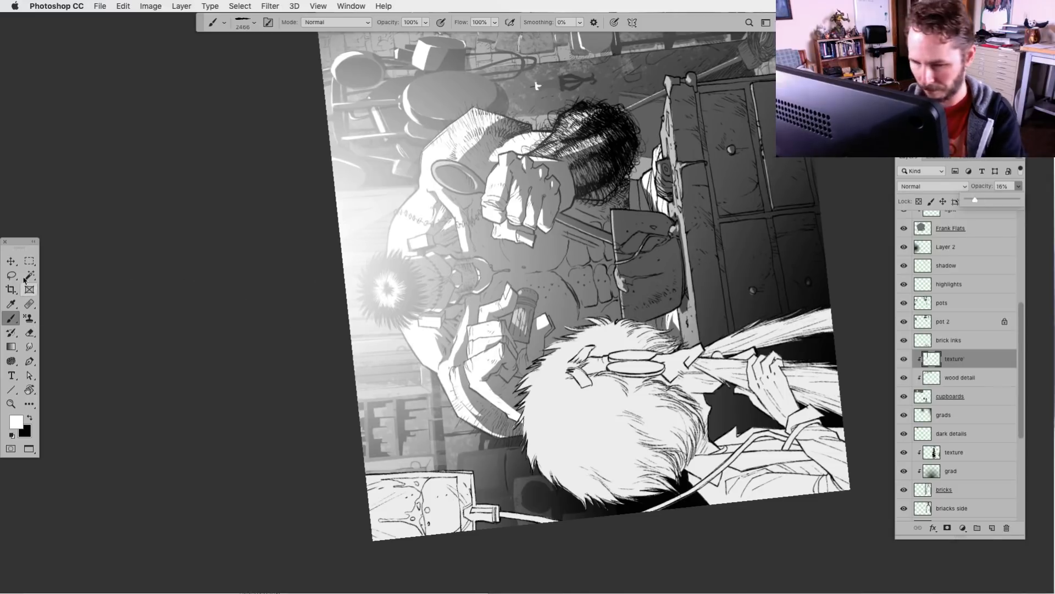
# Return the canvas to upright and add a new layer clipped to the counter layer, directly above its grad layer
pyautogui.press('l')
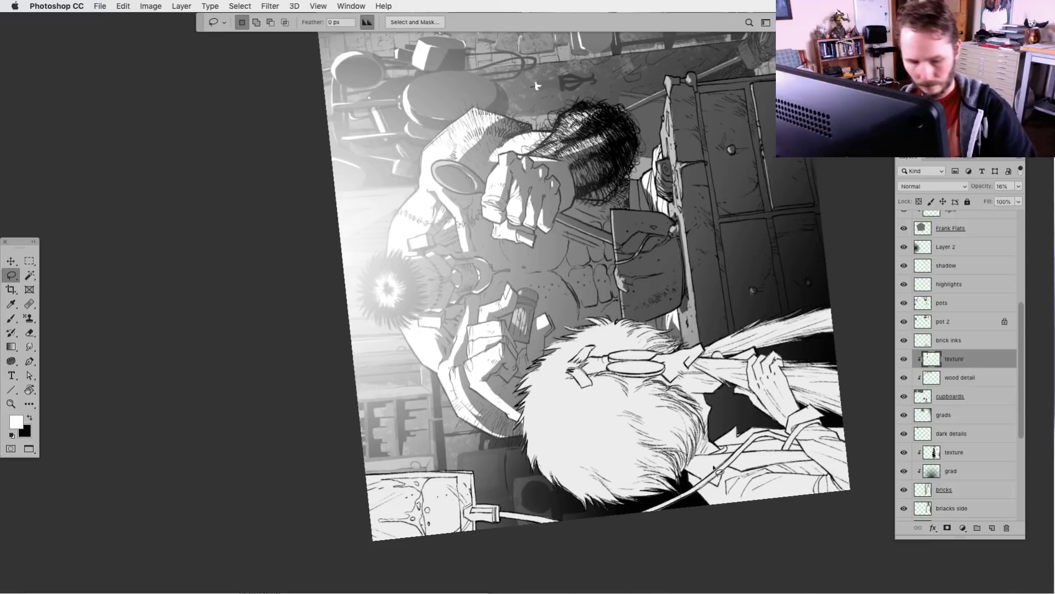
pyautogui.press('r')
pyautogui.moveTo(720, 472)
pyautogui.mouseDown()
pyautogui.moveTo(393, 509)
pyautogui.moveTo(329, 453)
pyautogui.mouseUp()
pyautogui.press('space')
pyautogui.moveTo(600, 497); pyautogui.dragTo(458, 400)
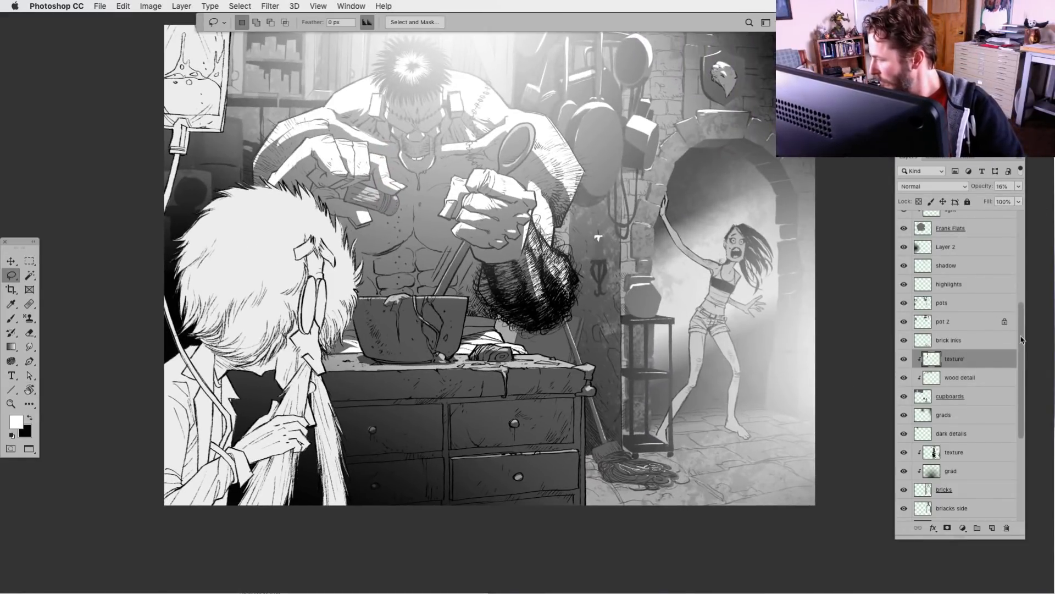
pyautogui.moveTo(1021, 339); pyautogui.dragTo(1021, 290)
pyautogui.click(924, 301)
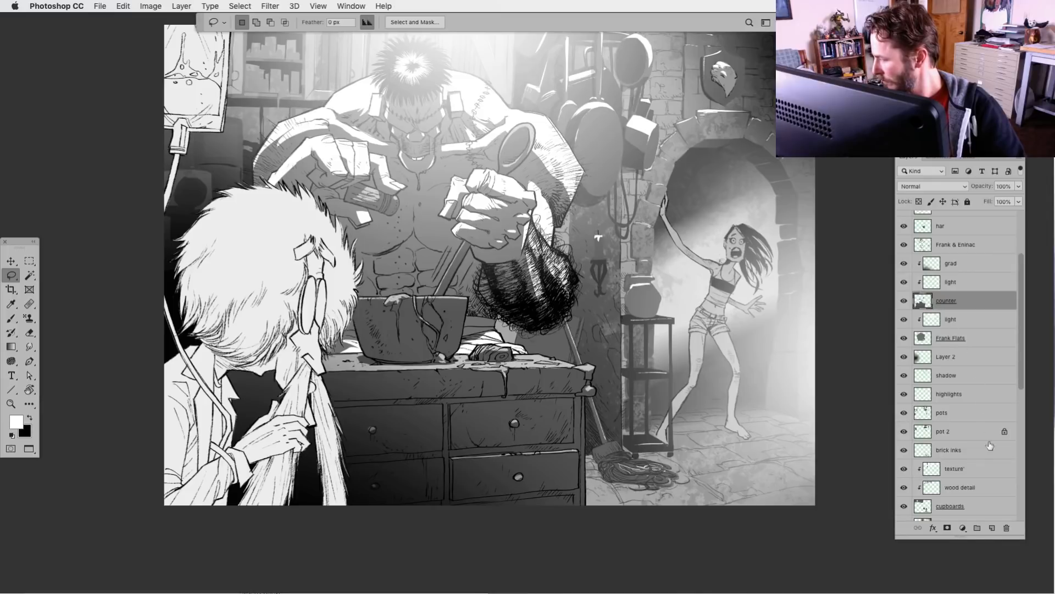
pyautogui.click(993, 529)
pyautogui.hotkey('ctrl', ']')
pyautogui.hotkey('ctrl', ']')
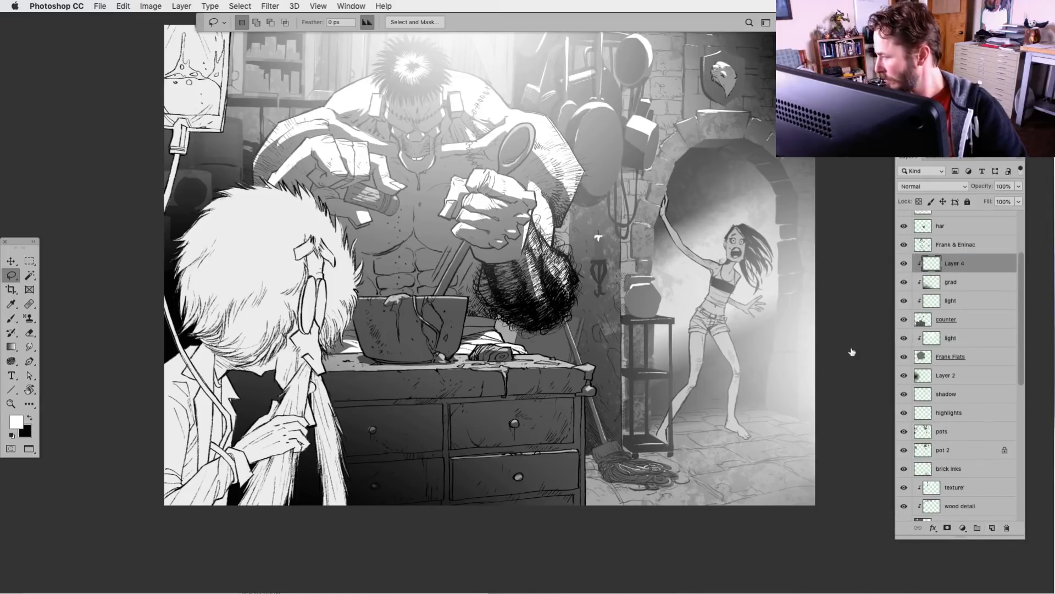
# Brush white wide-stroke texture across the counter's upper drawers and front edge, tilting the canvas to match the drawer lines
pyautogui.press('r')
pyautogui.moveTo(598, 238)
pyautogui.mouseDown()
pyautogui.moveTo(541, 198)
pyautogui.moveTo(495, 190)
pyautogui.moveTo(461, 231)
pyautogui.moveTo(411, 209)
pyautogui.moveTo(302, 121)
pyautogui.mouseUp()
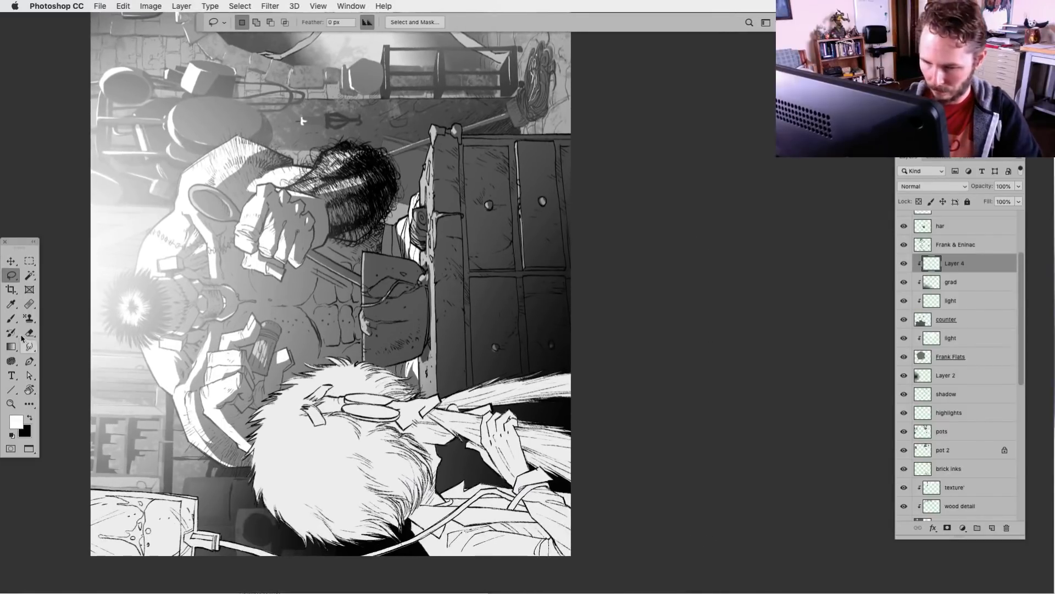
pyautogui.click(11, 318)
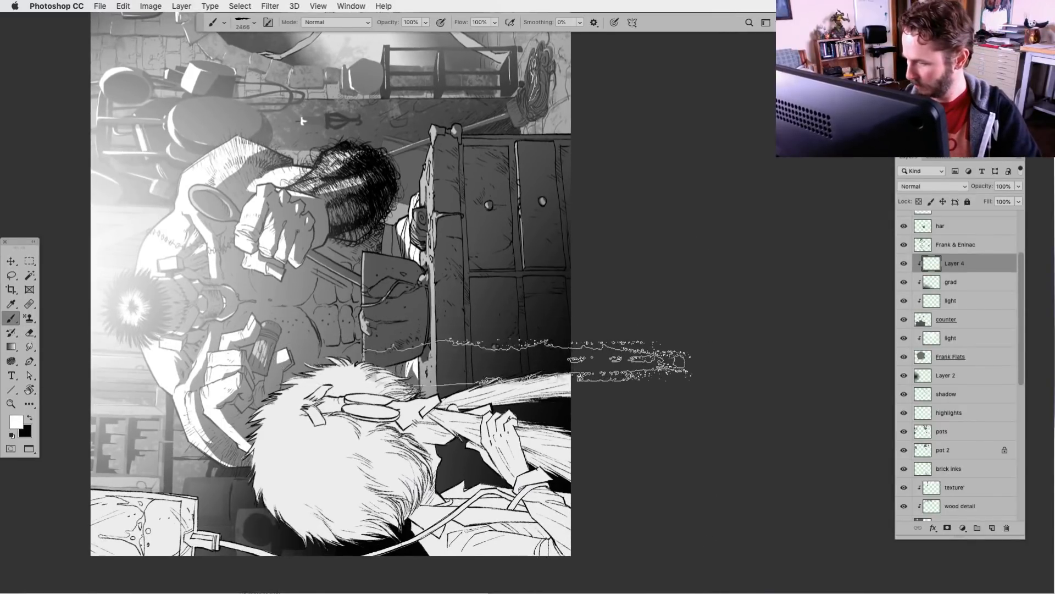
pyautogui.press('r')
pyautogui.moveTo(301, 121)
pyautogui.mouseDown()
pyautogui.moveTo(488, 22)
pyautogui.moveTo(650, 53)
pyautogui.moveTo(708, 79)
pyautogui.moveTo(571, 11)
pyautogui.moveTo(675, 53)
pyautogui.moveTo(741, 109)
pyautogui.mouseUp()
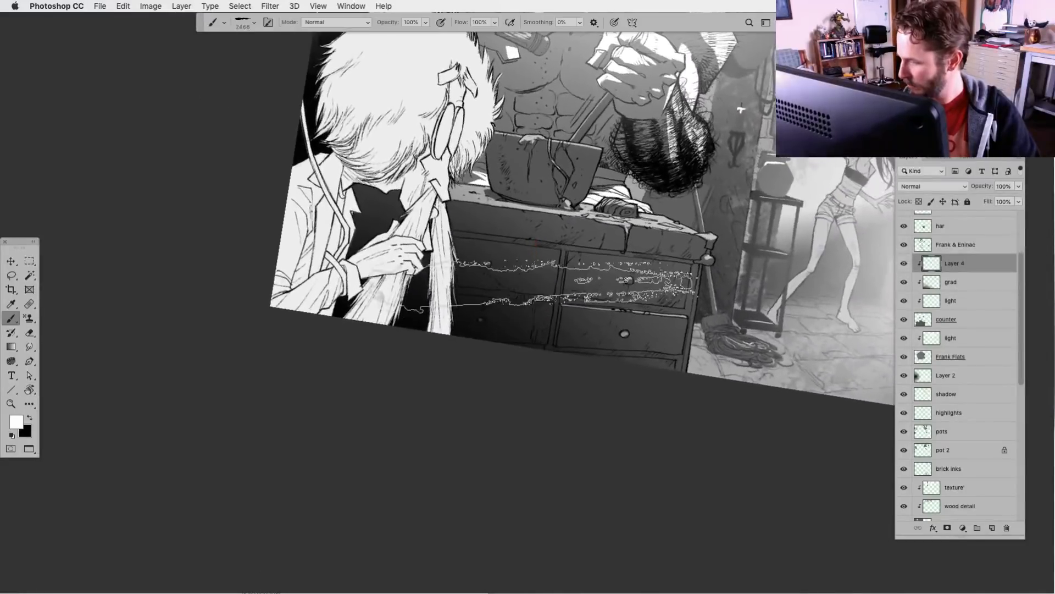
pyautogui.press('r')
pyautogui.moveTo(525, 285)
pyautogui.mouseDown()
pyautogui.moveTo(464, 349)
pyautogui.moveTo(599, 297)
pyautogui.mouseUp()
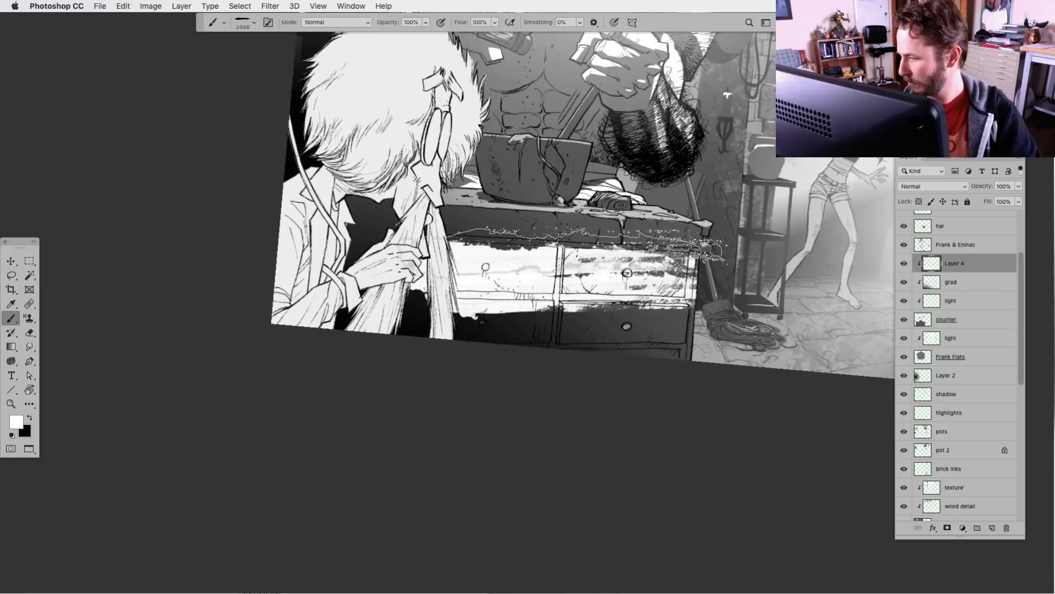
pyautogui.moveTo(596, 236); pyautogui.dragTo(593, 249)
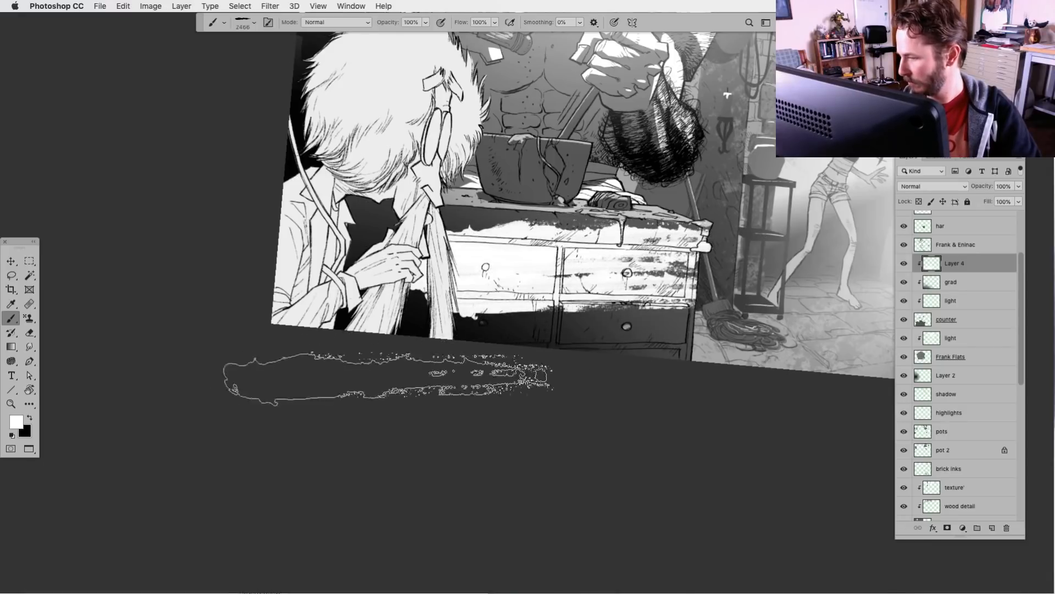
# Choose the KFP_Paint_MediumStroke_003 brush at 1719 px and stroke white texture over the counter's lower drawers
pyautogui.click(241, 24)
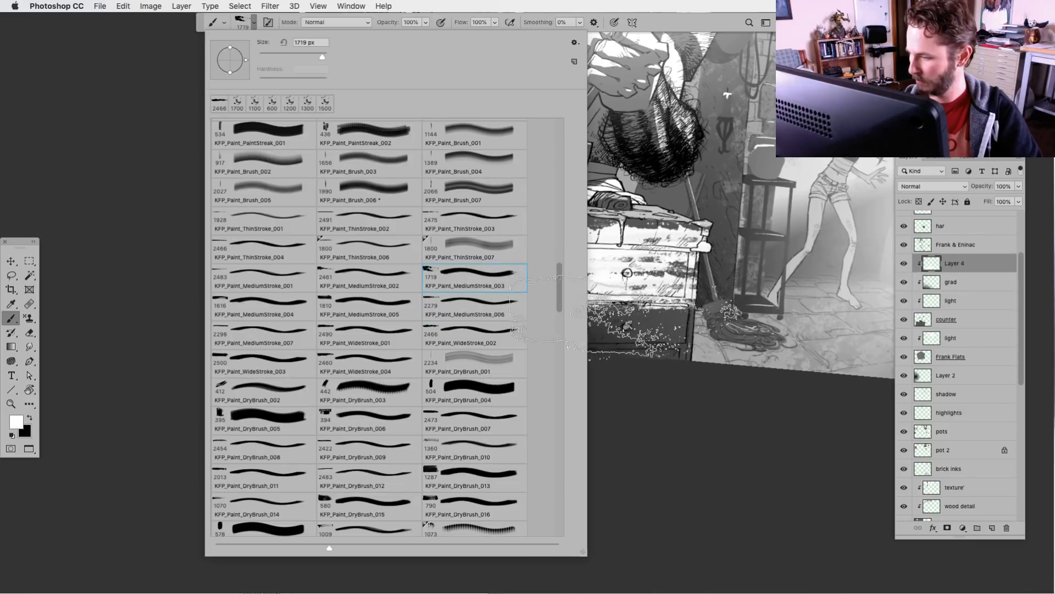
pyautogui.click(636, 424)
pyautogui.moveTo(636, 424)
pyautogui.mouseDown()
pyautogui.moveTo(459, 346)
pyautogui.moveTo(448, 351)
pyautogui.moveTo(484, 400)
pyautogui.moveTo(530, 344)
pyautogui.moveTo(489, 406)
pyautogui.moveTo(424, 444)
pyautogui.moveTo(393, 367)
pyautogui.mouseUp()
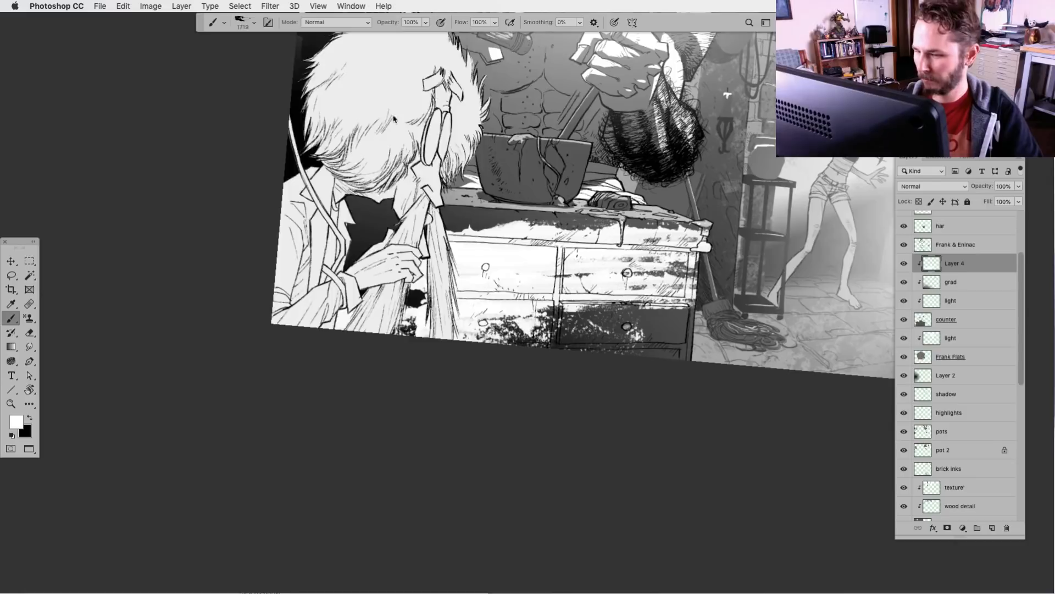
# Switch to the KFP_Paint_WideStroke_003 brush at 2500 px and stroke white texture over the lower drawers, countertop and pot
pyautogui.click(254, 22)
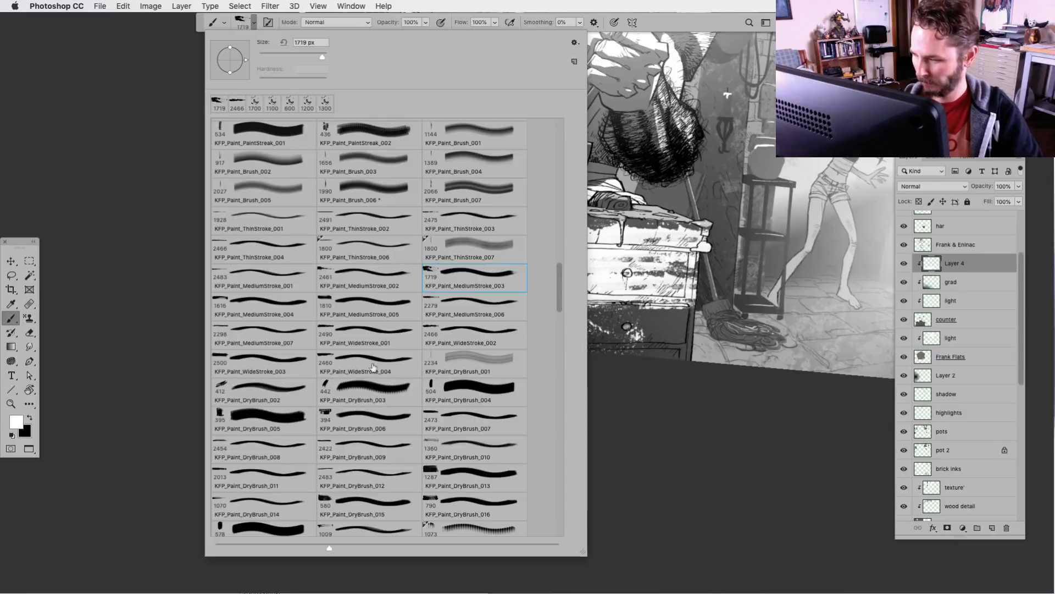
pyautogui.doubleClick(273, 361)
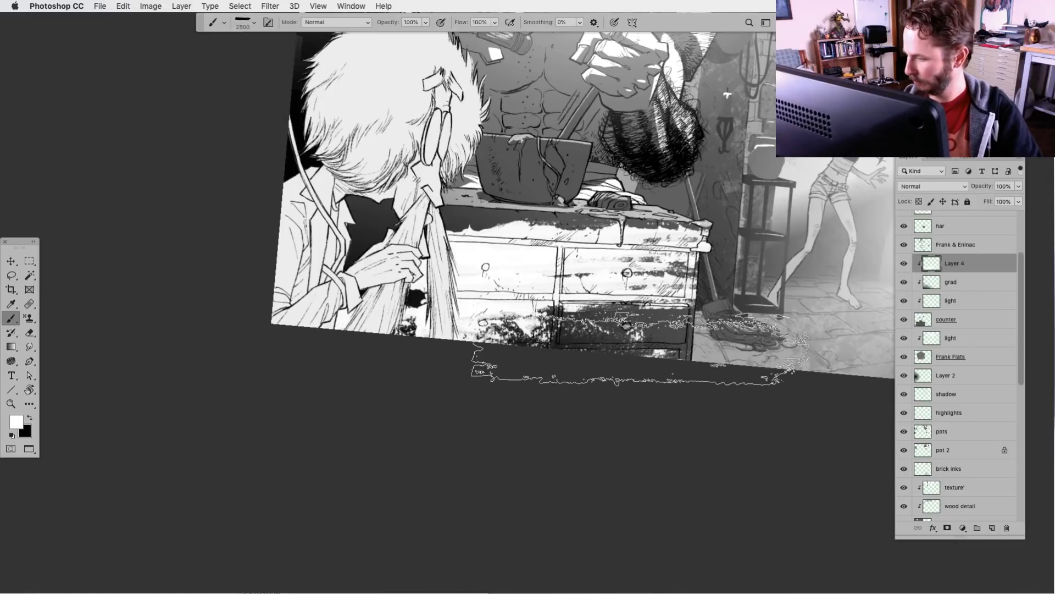
pyautogui.moveTo(640, 348); pyautogui.dragTo(589, 375)
pyautogui.moveTo(430, 186); pyautogui.dragTo(404, 204)
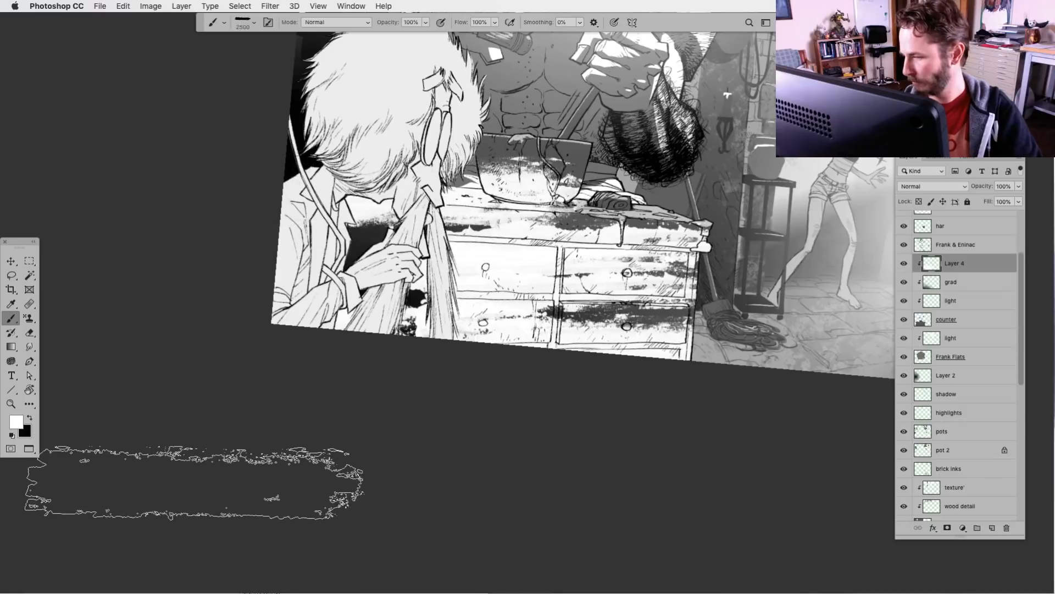
pyautogui.moveTo(431, 358); pyautogui.dragTo(418, 484)
# Straighten the canvas, lower the counter texture layer's opacity to 5% and show the grain in the Filters group
pyautogui.press('r')
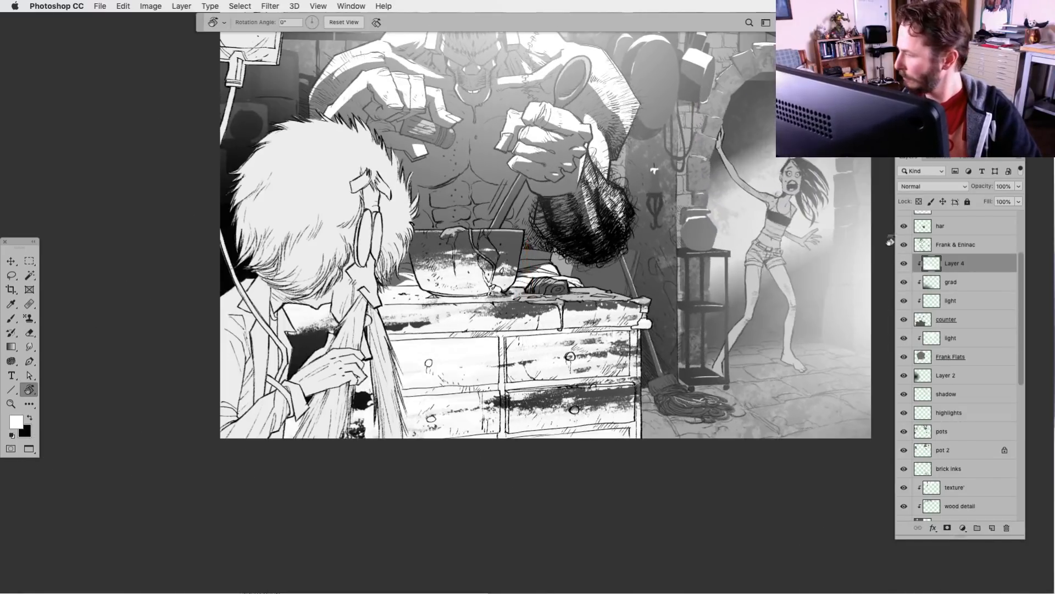
pyautogui.click(1020, 187)
pyautogui.moveTo(994, 202); pyautogui.dragTo(970, 204)
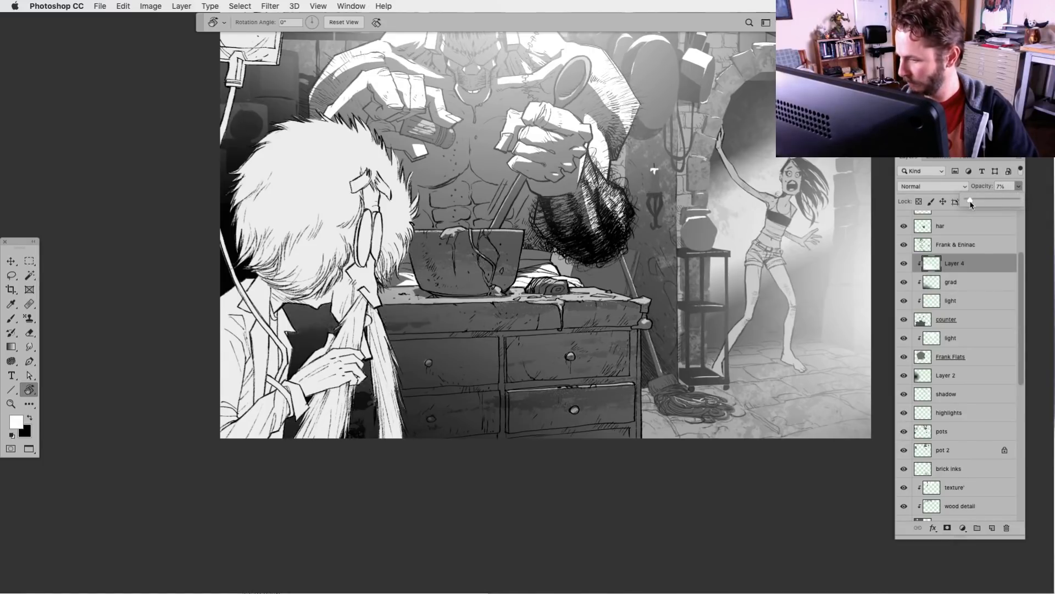
pyautogui.moveTo(694, 328); pyautogui.dragTo(597, 421)
pyautogui.moveTo(1022, 310); pyautogui.dragTo(999, 199)
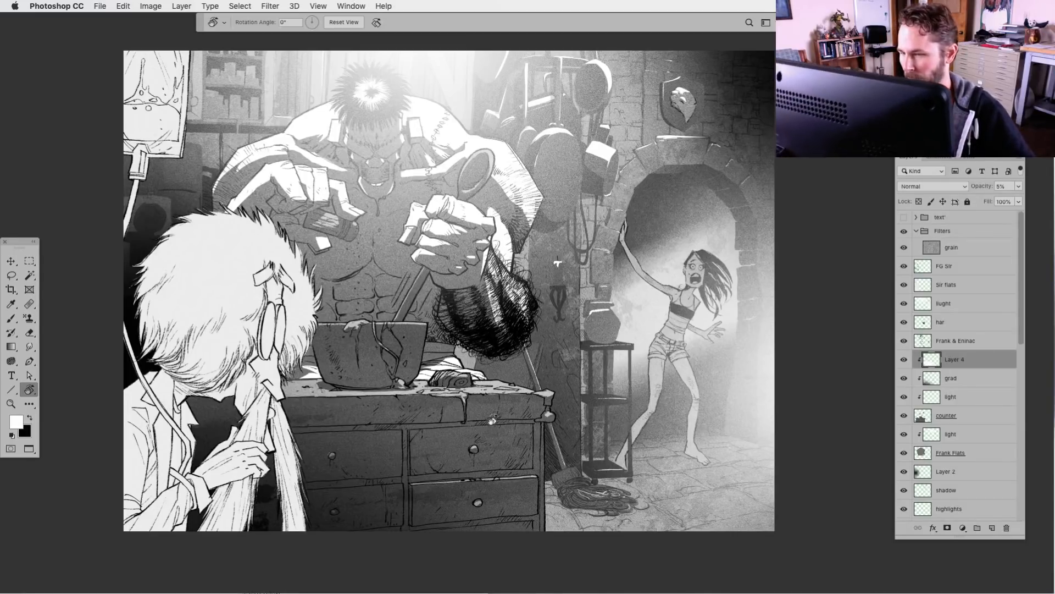
pyautogui.moveTo(495, 418); pyautogui.dragTo(545, 403)
# Toggle the visibility of the cupboards and wood detail layers to compare what each one contributes
pyautogui.scroll(-10, 1012, 334)
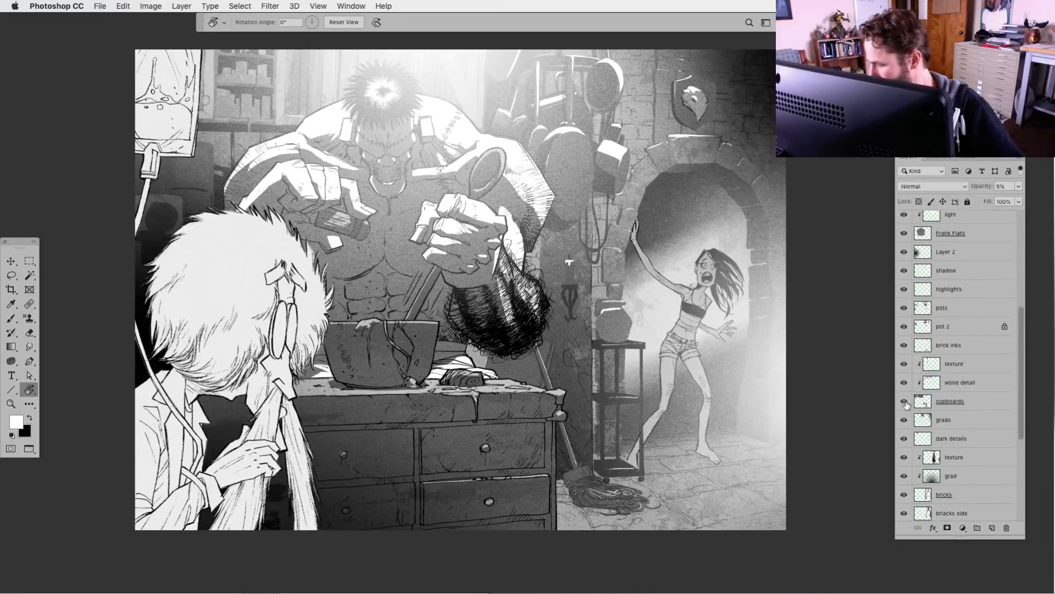
pyautogui.click(904, 402)
pyautogui.click(904, 402)
pyautogui.keyDown('alt'); pyautogui.click(904, 402); pyautogui.keyUp('alt')
pyautogui.keyDown('alt'); pyautogui.click(904, 402); pyautogui.keyUp('alt')
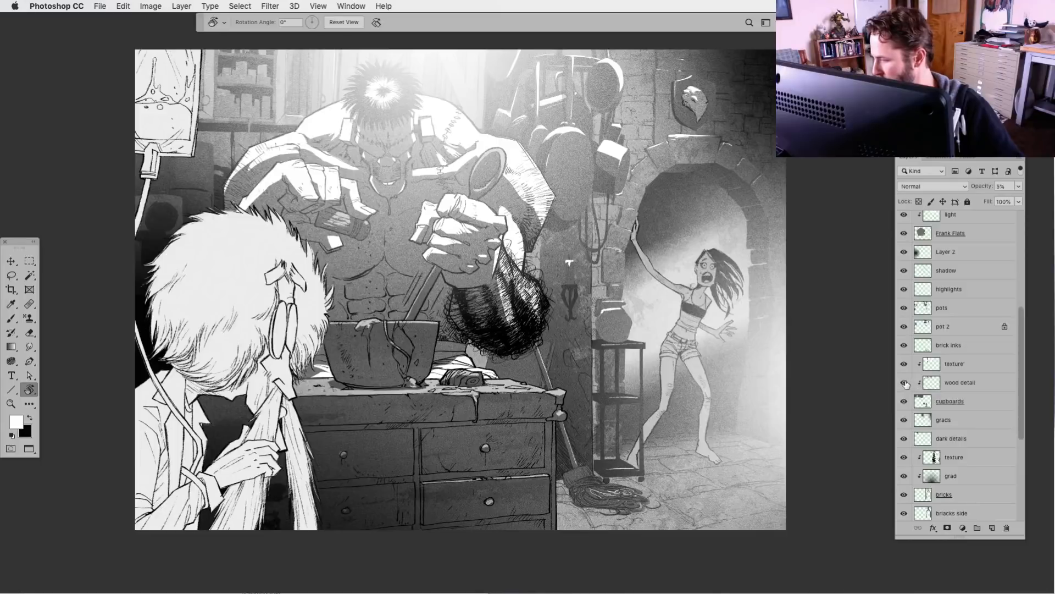
pyautogui.click(904, 383)
pyautogui.click(904, 383)
# Adjust the Levels of the wood detail layer
pyautogui.click(929, 383)
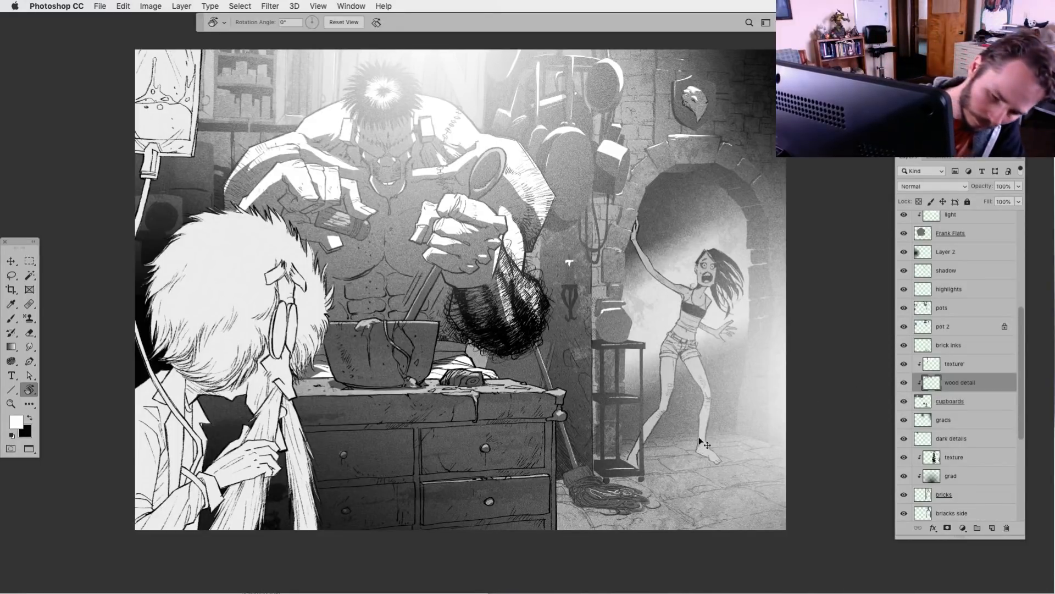
pyautogui.hotkey('ctrl', 'l')
pyautogui.moveTo(676, 451)
pyautogui.mouseDown()
pyautogui.moveTo(785, 449)
pyautogui.moveTo(684, 451)
pyautogui.mouseUp()
pyautogui.click(857, 319)
pyautogui.press('r')
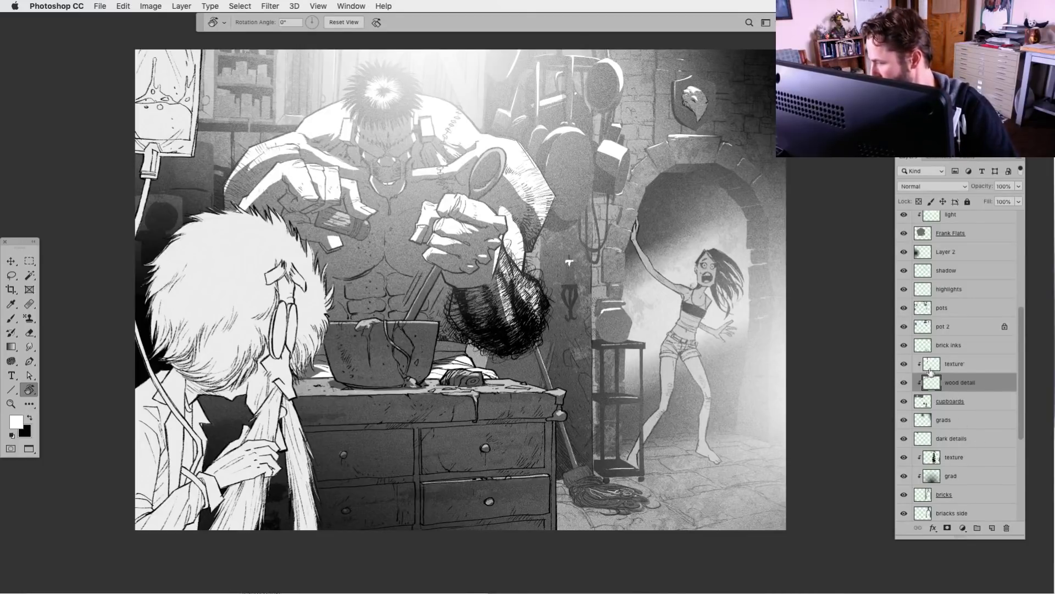
# Check the texture' layer's contribution, then add a clipped layer named lighter directly above it
pyautogui.click(904, 364)
pyautogui.click(904, 364)
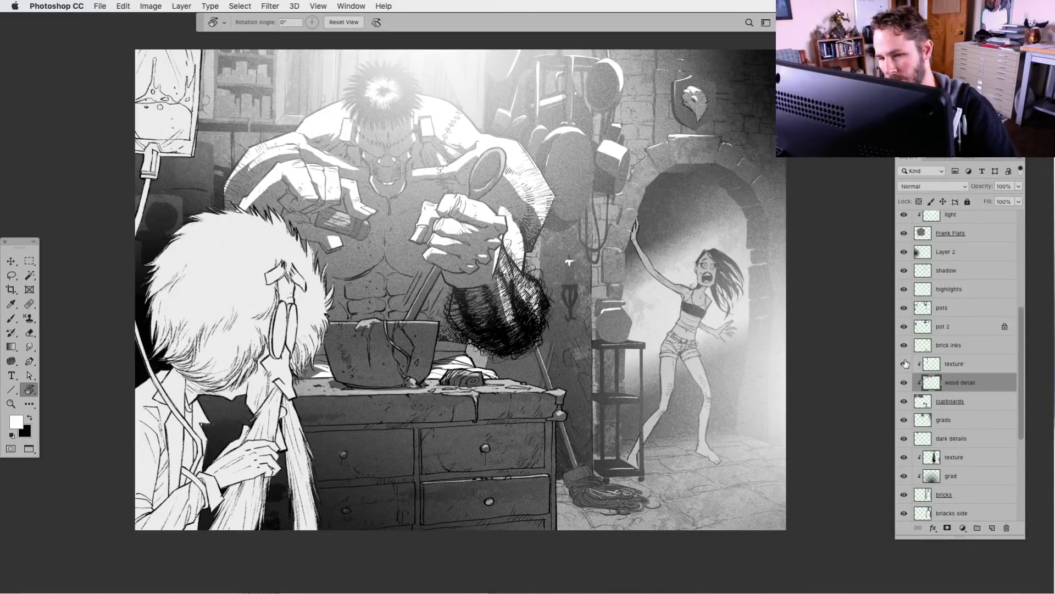
pyautogui.click(937, 366)
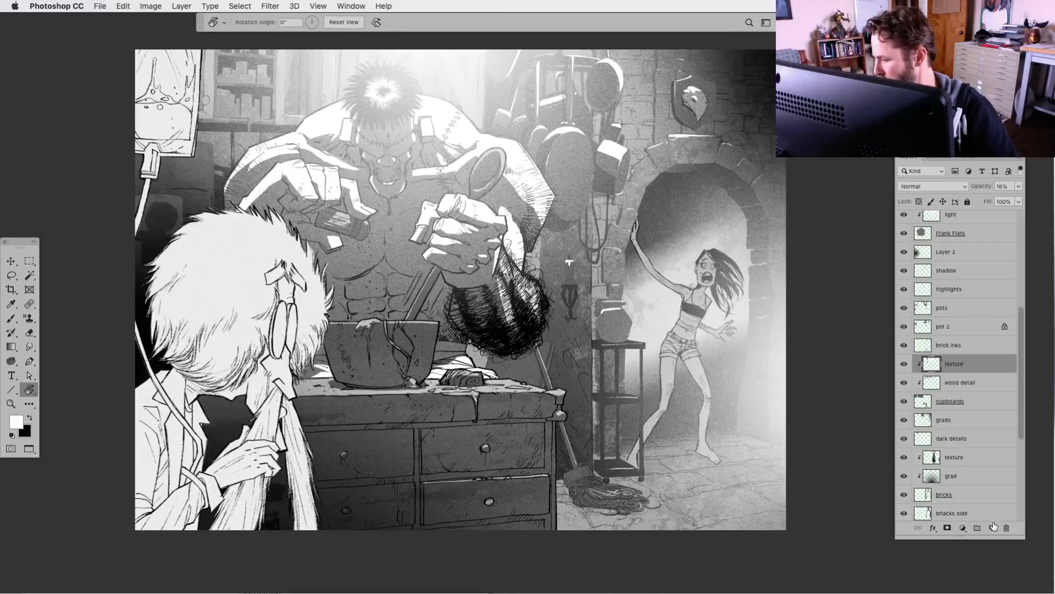
pyautogui.click(993, 527)
pyautogui.keyDown('alt'); pyautogui.click(941, 367); pyautogui.keyUp('alt')
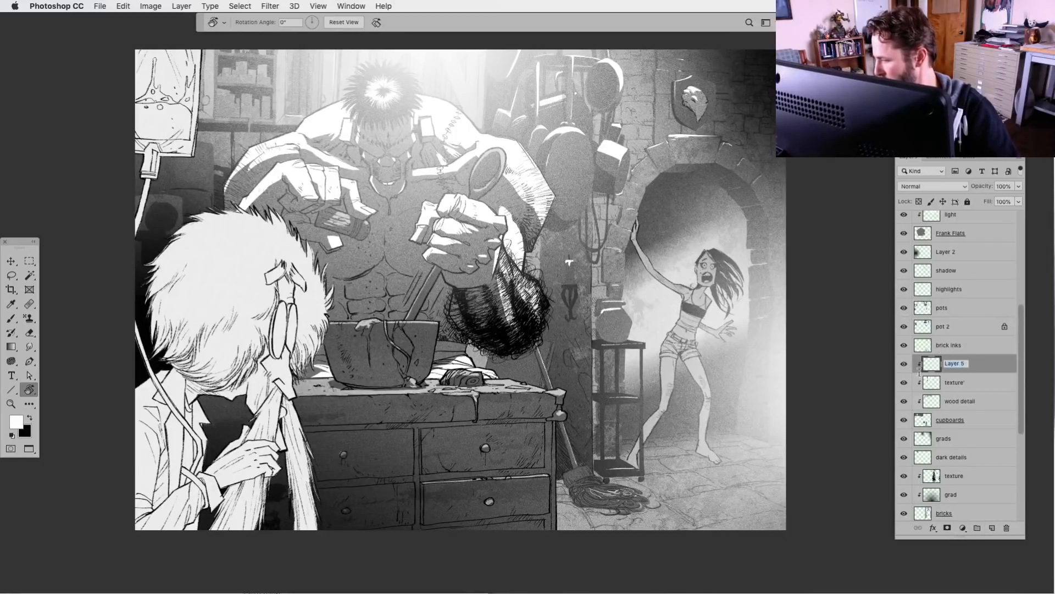
pyautogui.write('lighter')
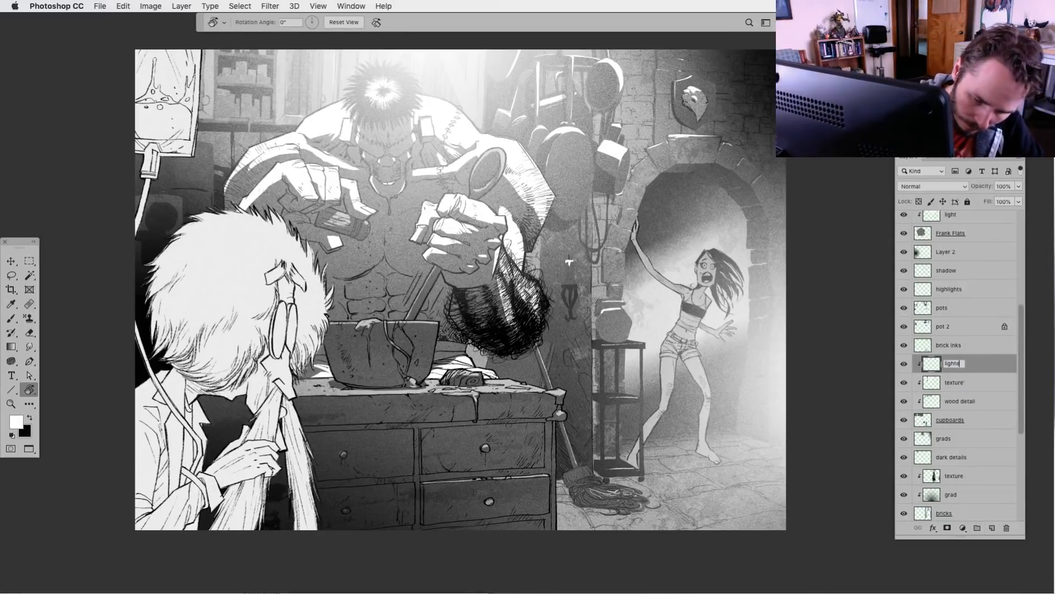
pyautogui.press('Return')
# Lasso the cupboards area behind the monster's head and lighten it with a white-to-transparent radial gradient on the lighter layer
pyautogui.press('l')
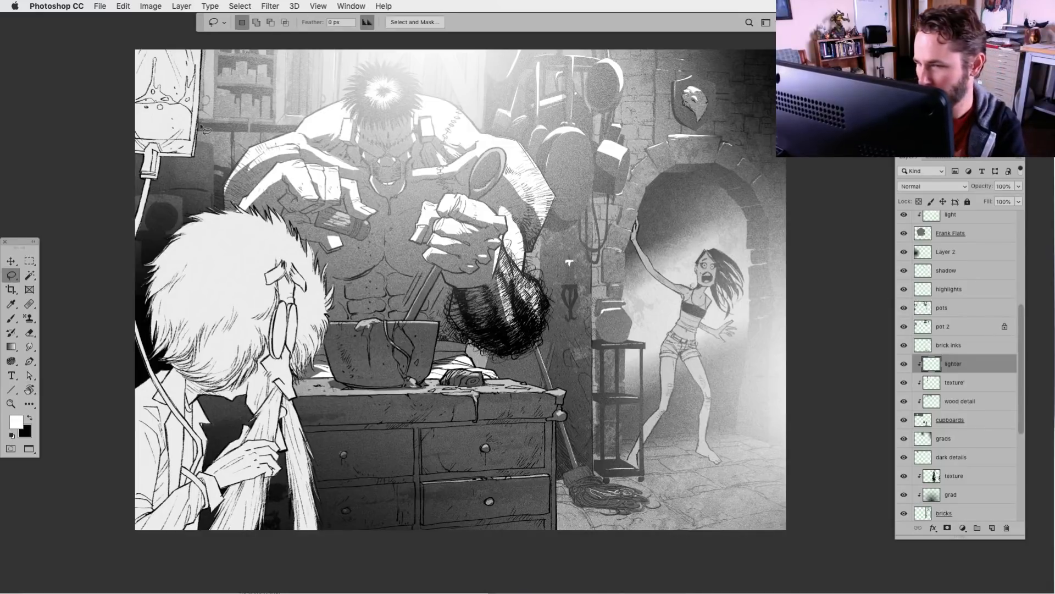
pyautogui.moveTo(200, 127)
pyautogui.mouseDown()
pyautogui.moveTo(180, 25)
pyautogui.moveTo(472, 24)
pyautogui.moveTo(505, 85)
pyautogui.mouseUp()
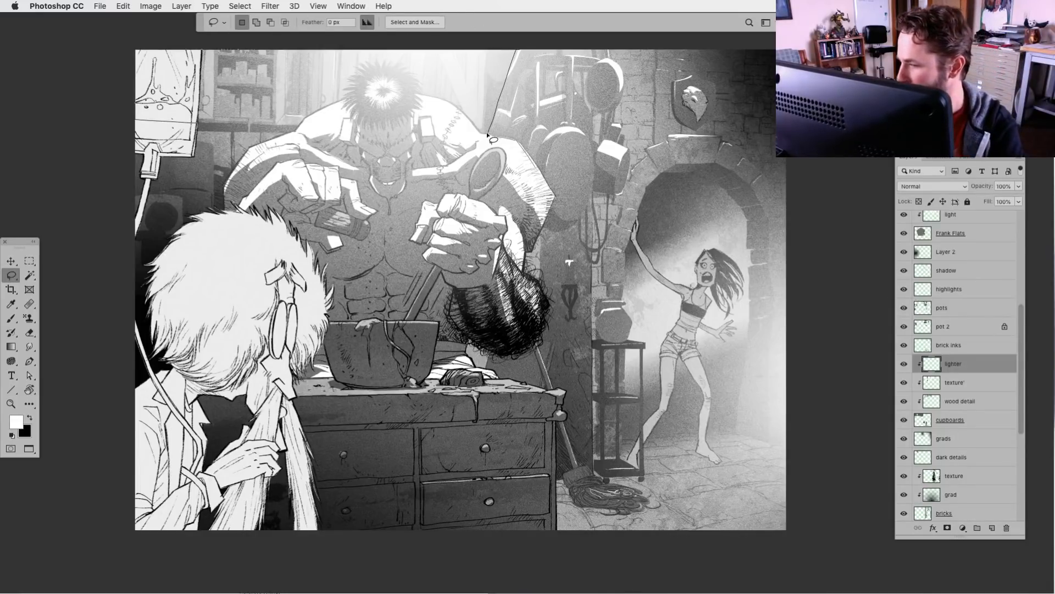
pyautogui.moveTo(493, 128); pyautogui.dragTo(487, 133)
pyautogui.press('g')
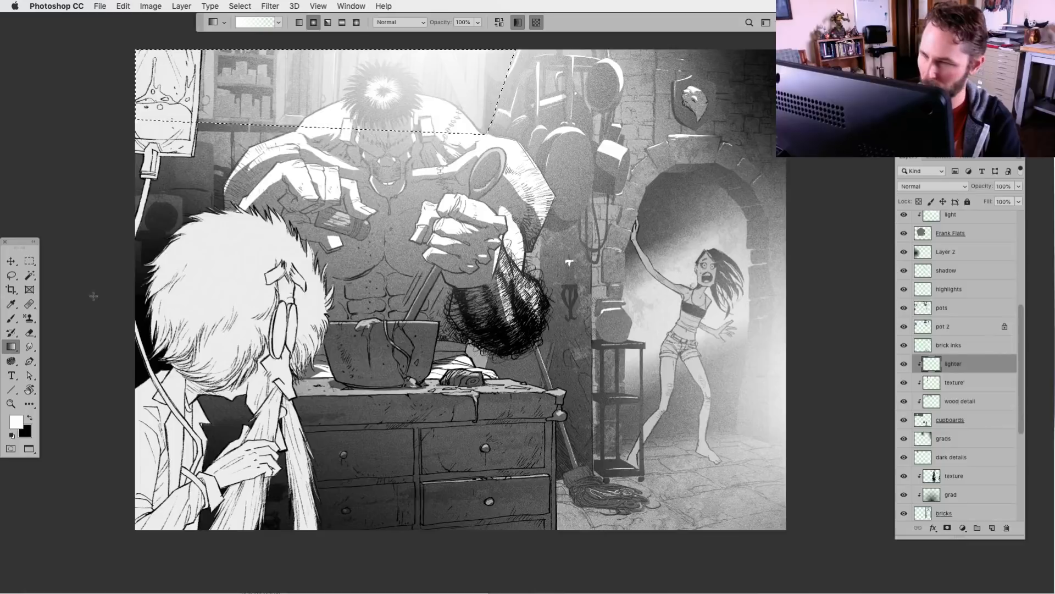
pyautogui.moveTo(325, 134); pyautogui.dragTo(397, 45)
pyautogui.moveTo(257, 336); pyautogui.dragTo(247, 386)
pyautogui.moveTo(188, 63); pyautogui.dragTo(266, 205)
pyautogui.press('super+z')
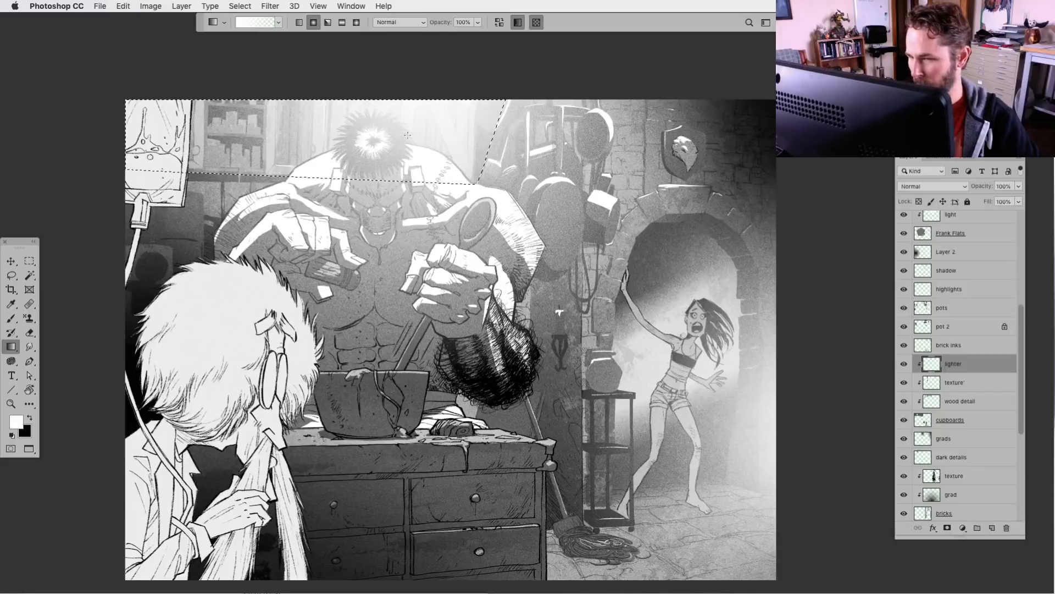
pyautogui.moveTo(434, 63); pyautogui.dragTo(325, 253)
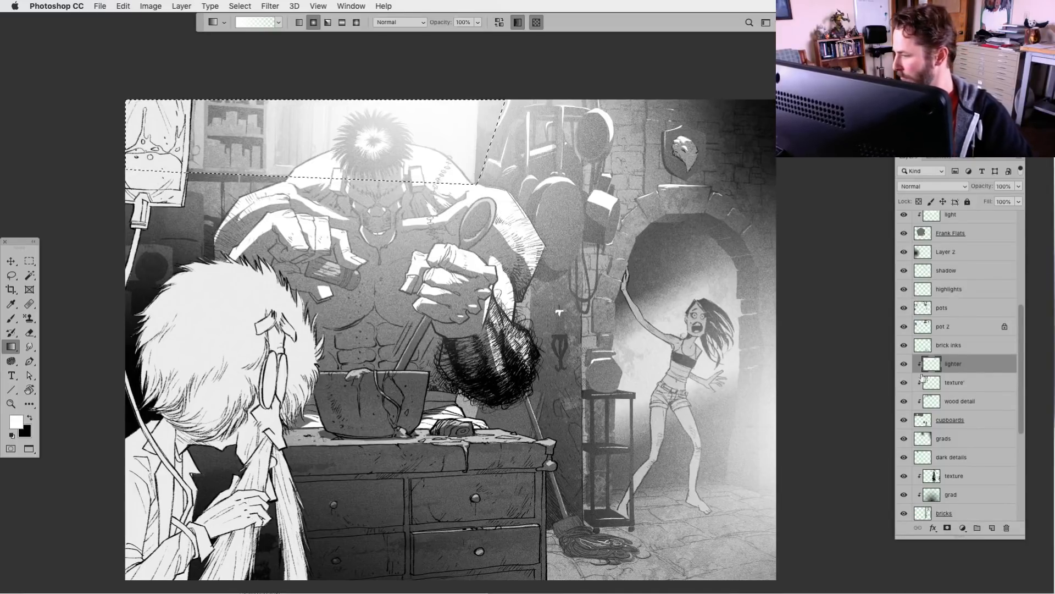
# Move the lighter layer below the texture' layer, then load a selection of the cupboard planks and invert it
pyautogui.moveTo(934, 368)
pyautogui.mouseDown()
pyautogui.moveTo(940, 403)
pyautogui.moveTo(938, 385)
pyautogui.mouseUp()
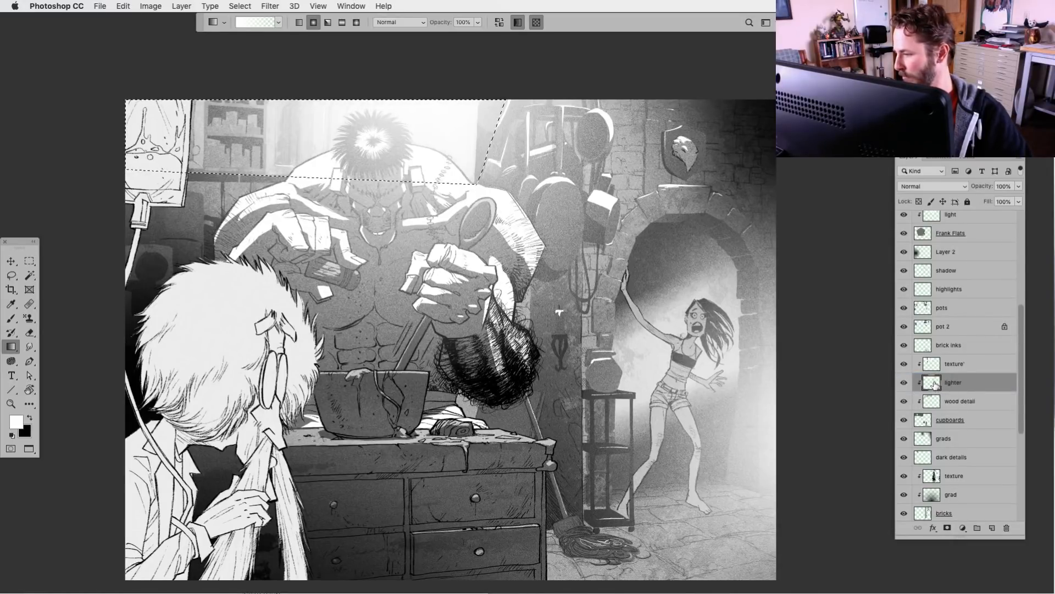
pyautogui.keyDown('ctrl'); pyautogui.click(935, 384); pyautogui.keyUp('ctrl')
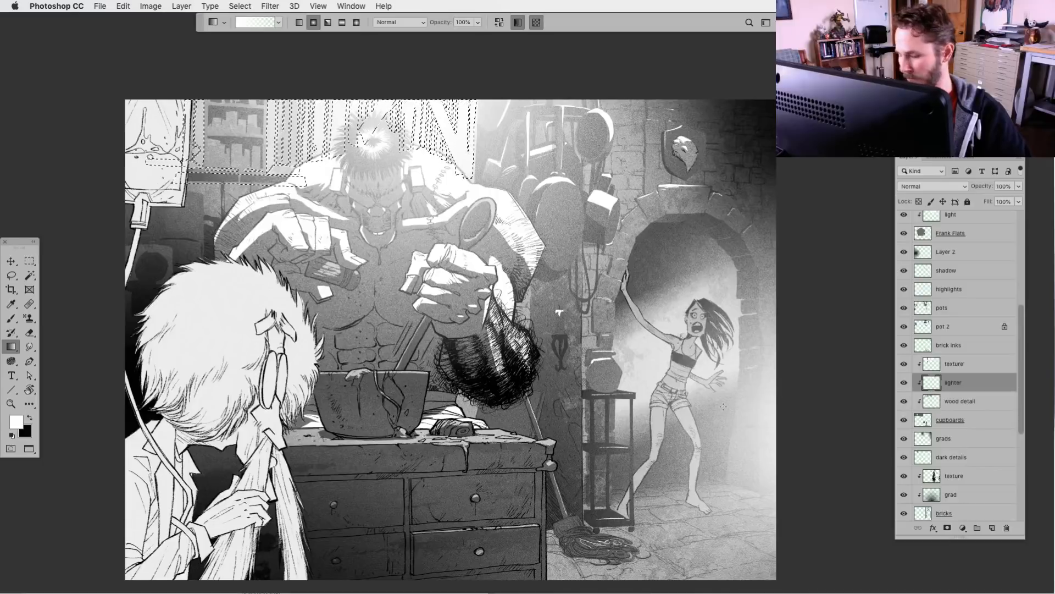
pyautogui.hotkey('ctrl', 'shift', 'i')
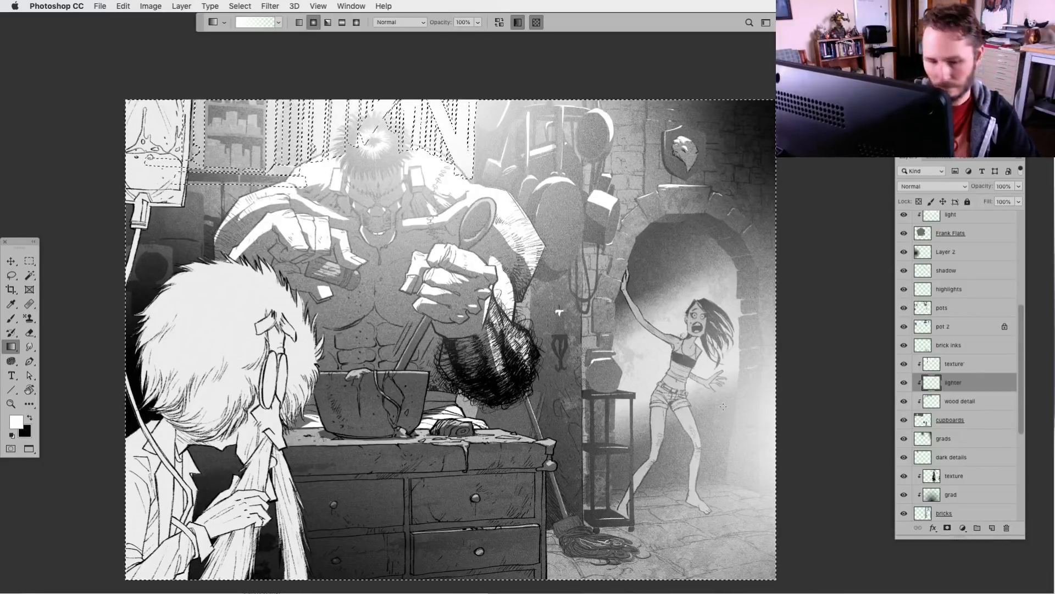
pyautogui.hotkey('ctrl', 'h')
pyautogui.hotkey('ctrl', 'h')
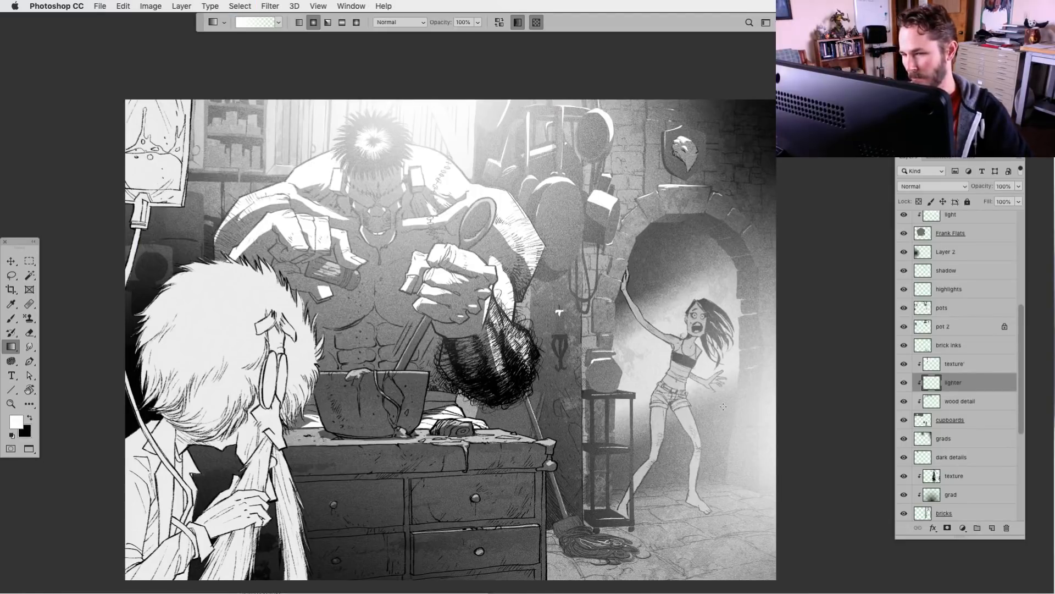
# Lower the lighter layer's opacity to 68%
pyautogui.click(1020, 187)
pyautogui.moveTo(1018, 200)
pyautogui.mouseDown()
pyautogui.moveTo(952, 206)
pyautogui.moveTo(1001, 203)
pyautogui.mouseUp()
pyautogui.scroll(-2, 605, 456)
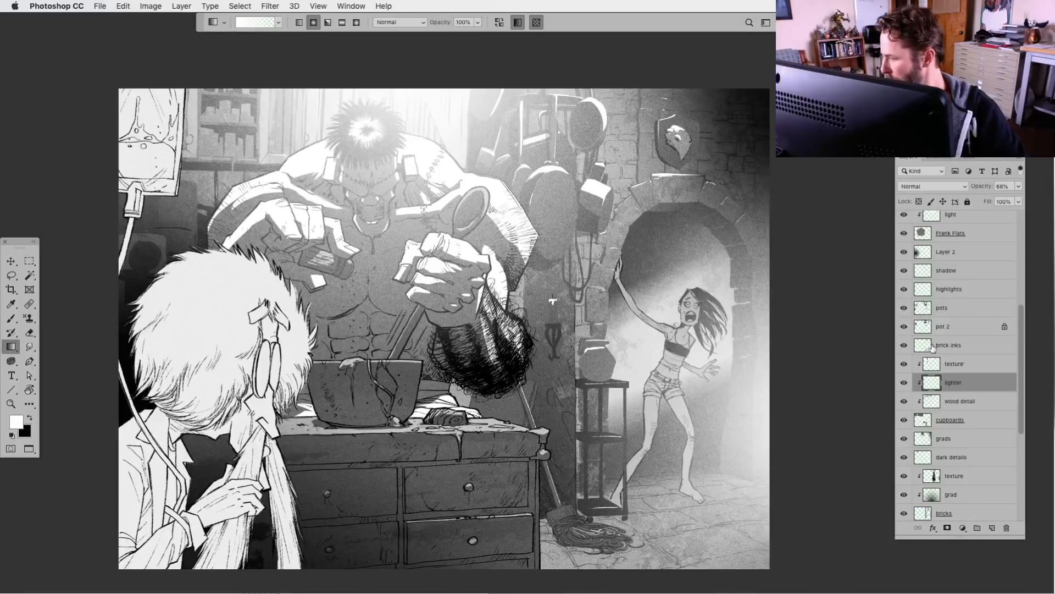
# Check the highlights layer's contribution, make it active and choose the KFP_RoughLine_001 brush at 20 px
pyautogui.click(922, 291)
pyautogui.click(903, 290)
pyautogui.click(904, 289)
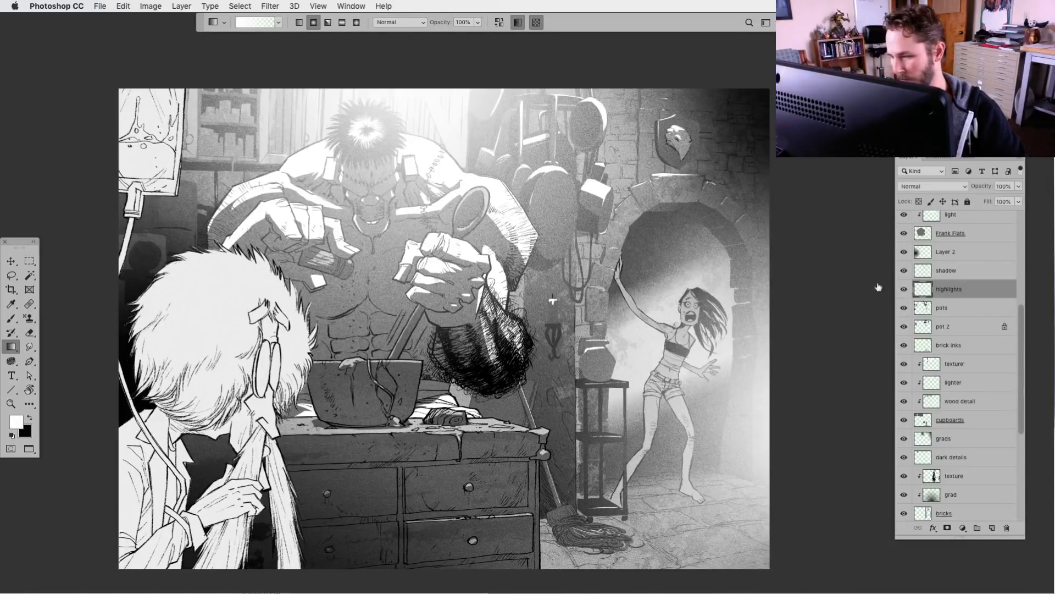
pyautogui.press('b')
pyautogui.click(246, 23)
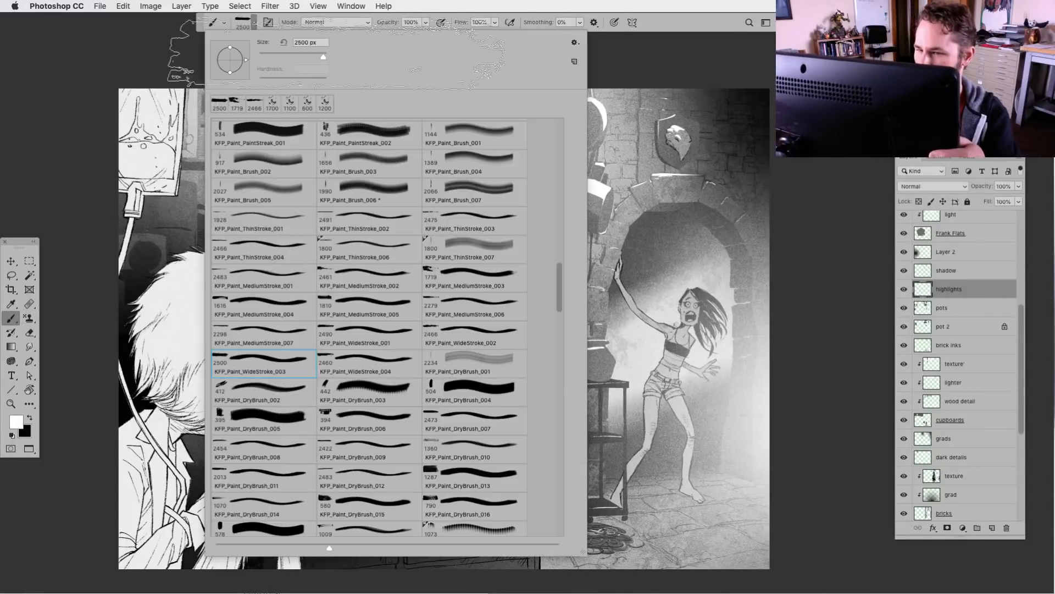
pyautogui.moveTo(558, 273); pyautogui.dragTo(559, 82)
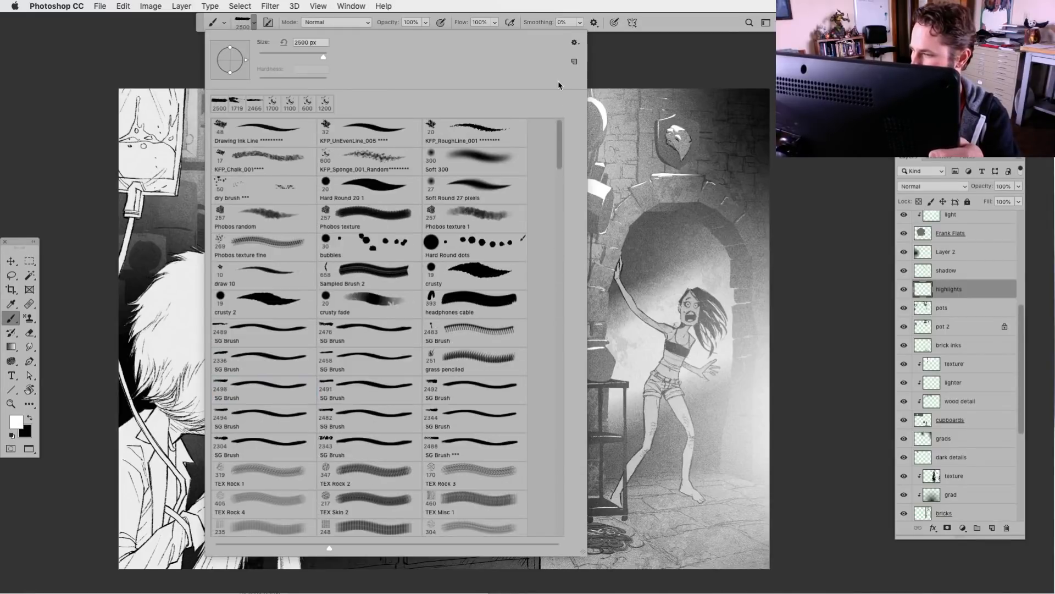
pyautogui.click(478, 134)
pyautogui.click(245, 23)
# Paint small white highlights on the jars in the cupboard shelves on the highlights layer
pyautogui.scroll(2, 552, 300)
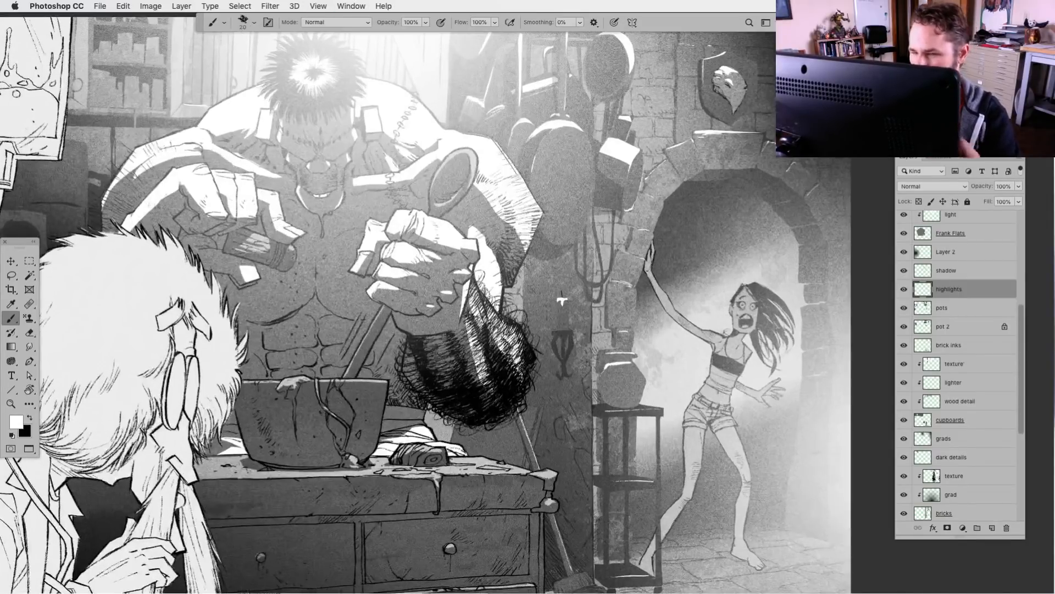
pyautogui.moveTo(562, 300); pyautogui.dragTo(885, 489)
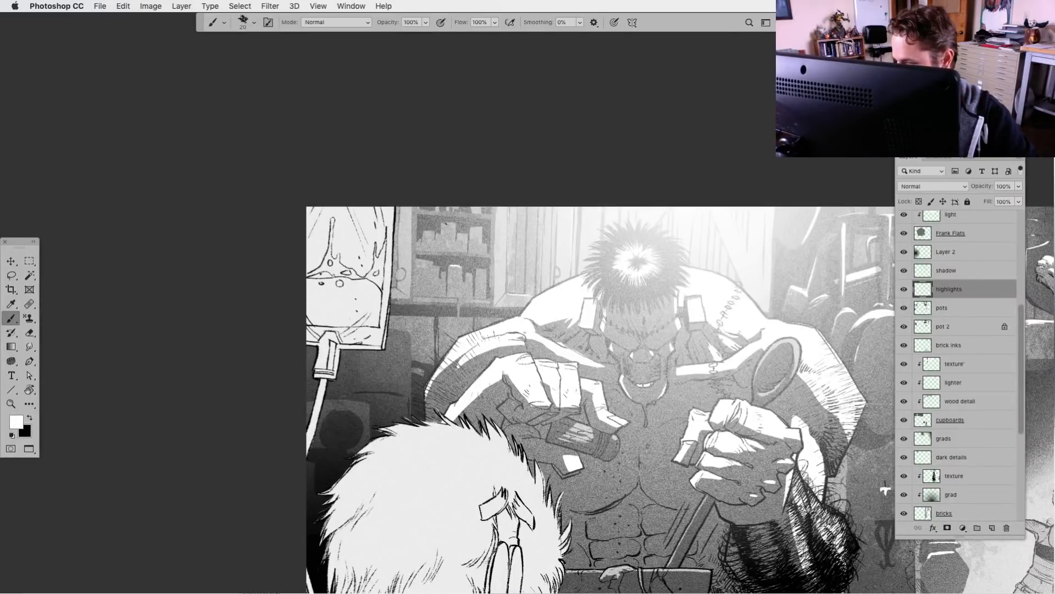
pyautogui.moveTo(453, 223); pyautogui.dragTo(452, 234)
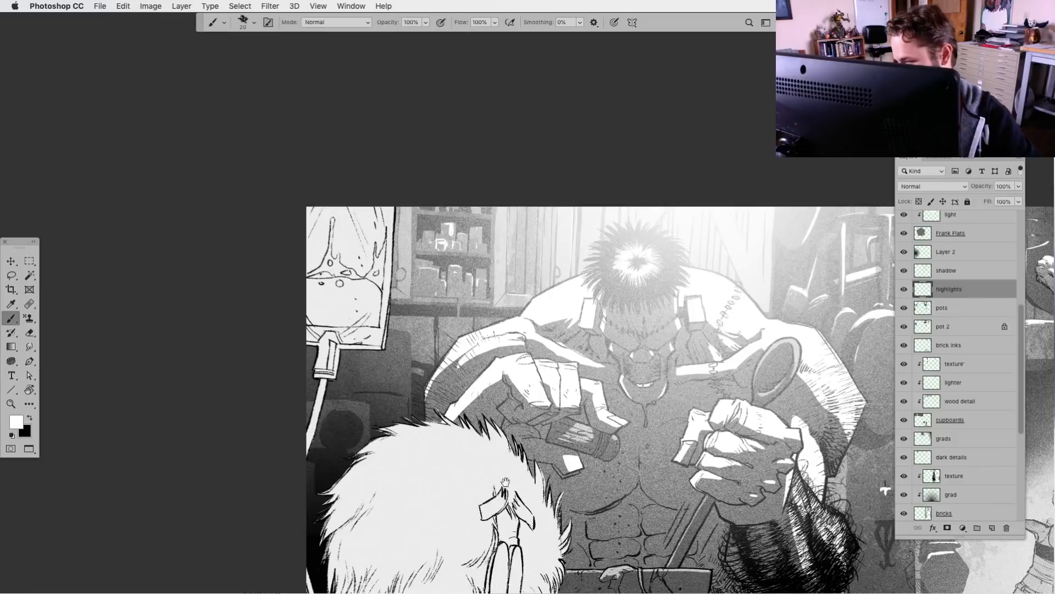
pyautogui.moveTo(505, 482); pyautogui.dragTo(450, 438)
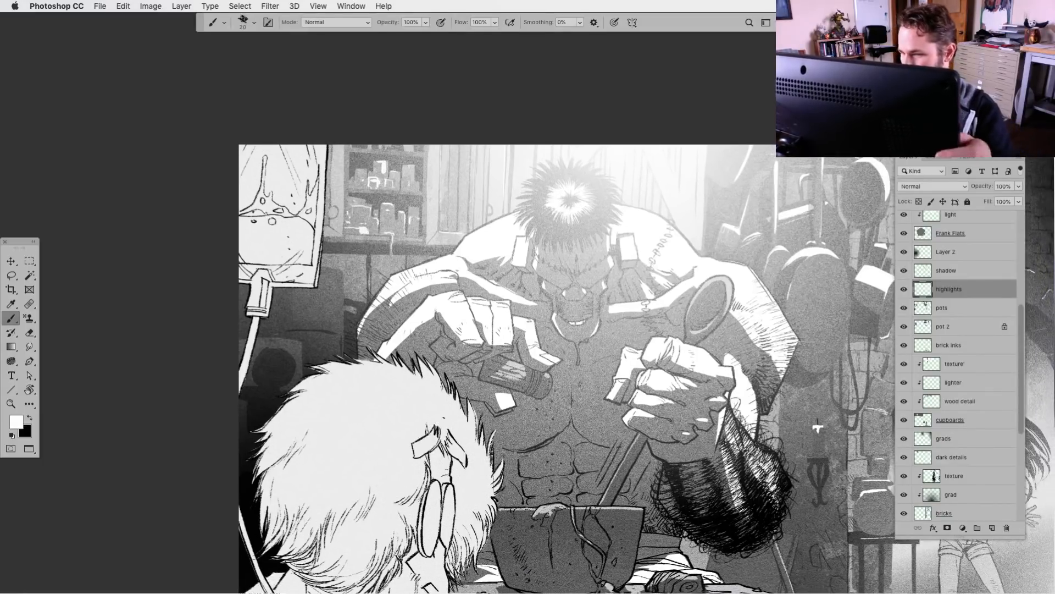
pyautogui.press('super+minus')
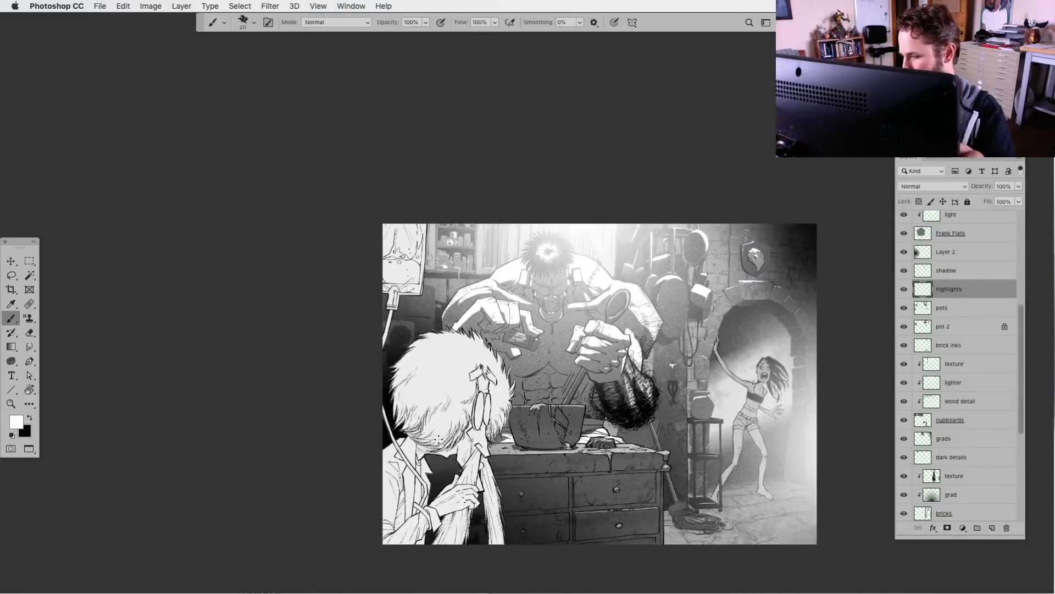
pyautogui.scroll(-5, 594, 501)
pyautogui.hscroll(6, 594, 501)
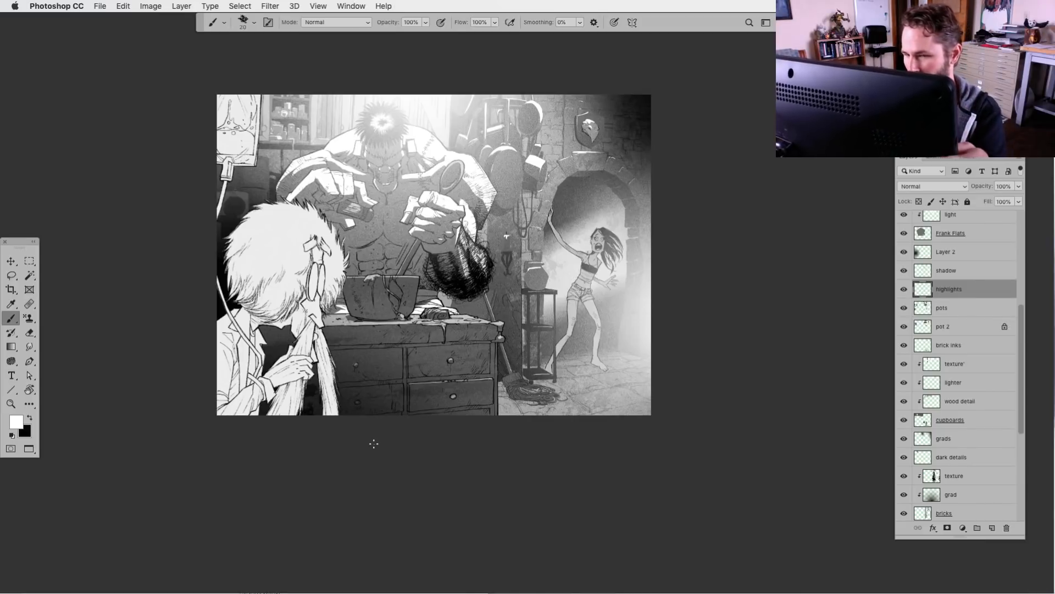
# Enlarge the rough line brush to 80 px for the highlights layer
pyautogui.press('super+plus')
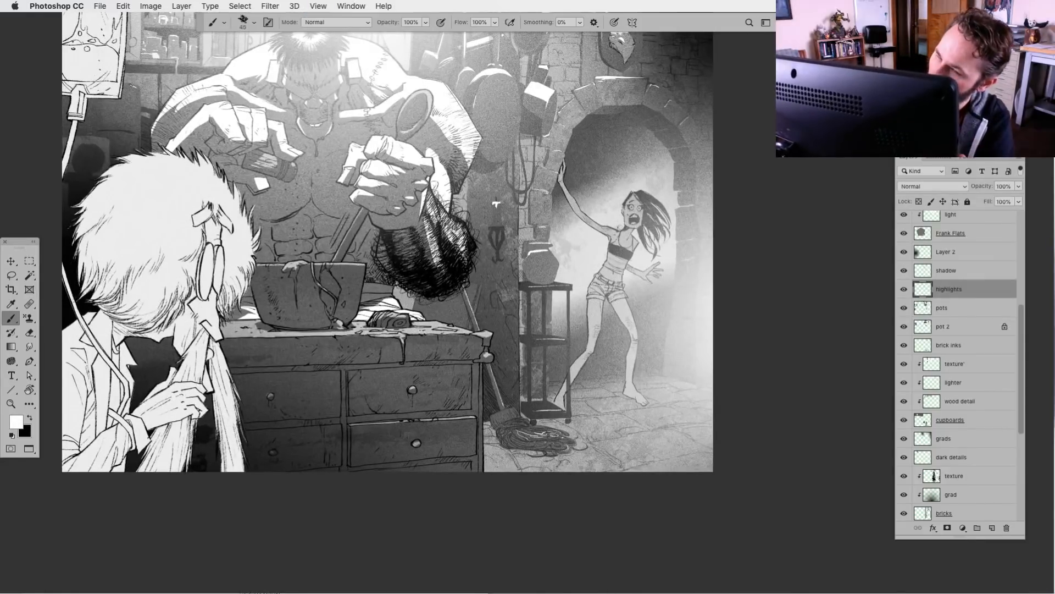
pyautogui.press(']')
pyautogui.press(']')
pyautogui.press(']')
pyautogui.press(']')
pyautogui.press(']')
pyautogui.press(']')
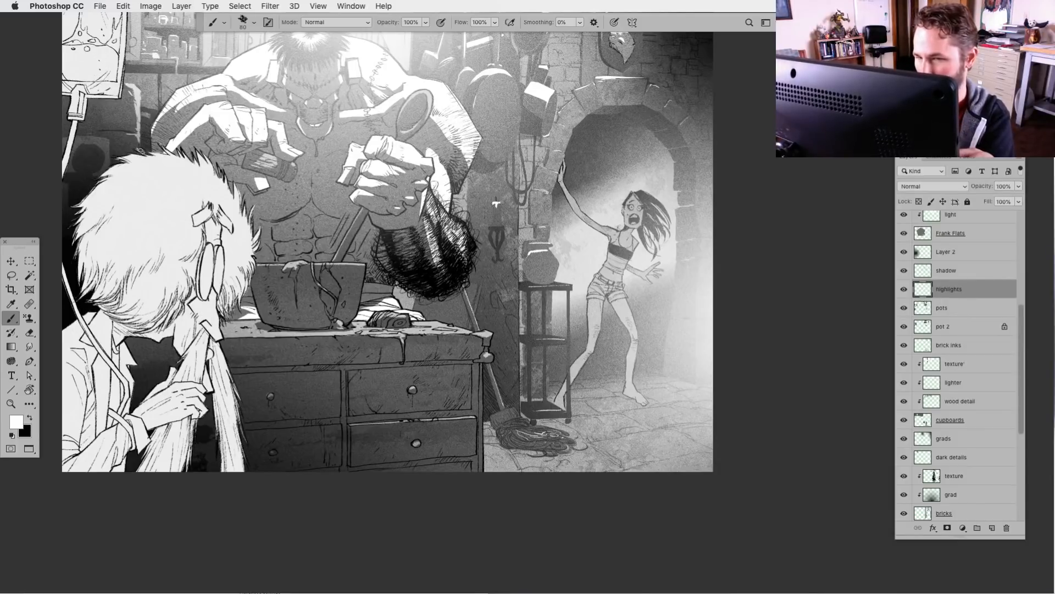
pyautogui.press('super+minus')
pyautogui.moveTo(497, 436); pyautogui.dragTo(495, 433)
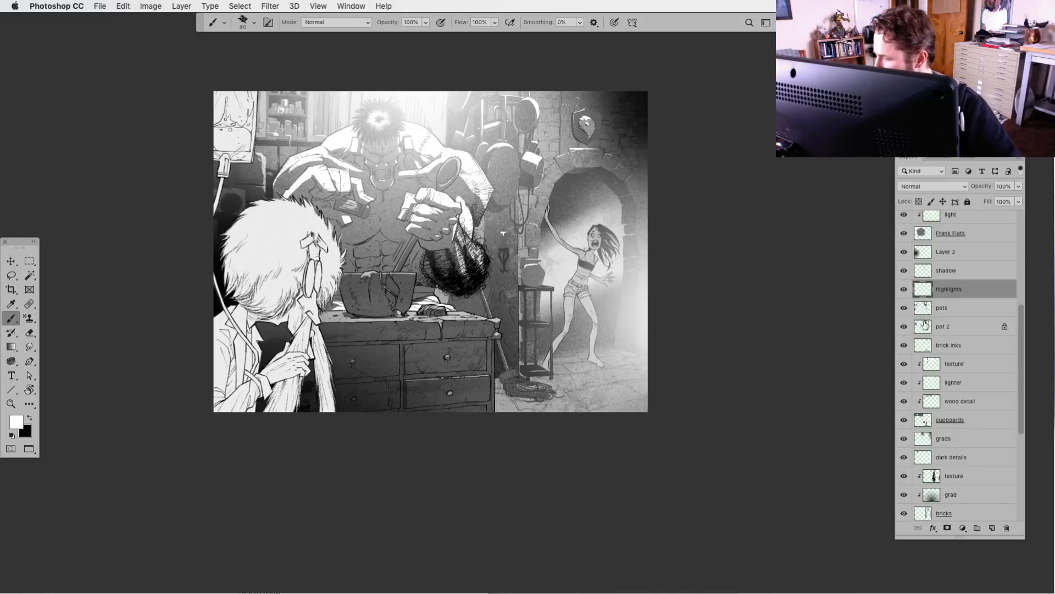
# Toggle the visibility of the pot 2 and pots layers to compare their contents, then make the pots layer active
pyautogui.click(903, 327)
pyautogui.click(903, 326)
pyautogui.click(904, 308)
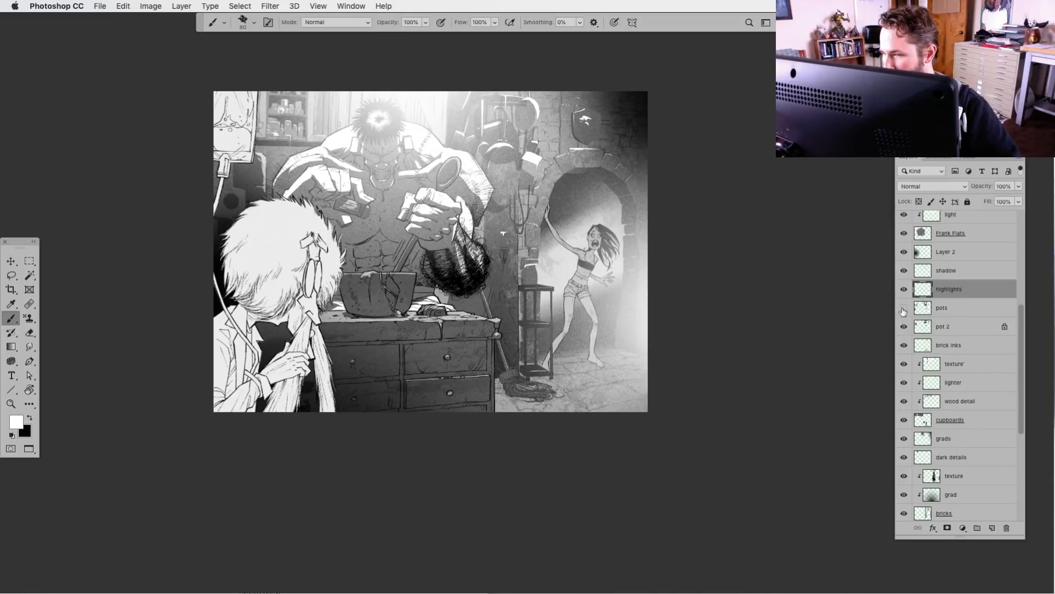
pyautogui.click(903, 308)
pyautogui.click(923, 309)
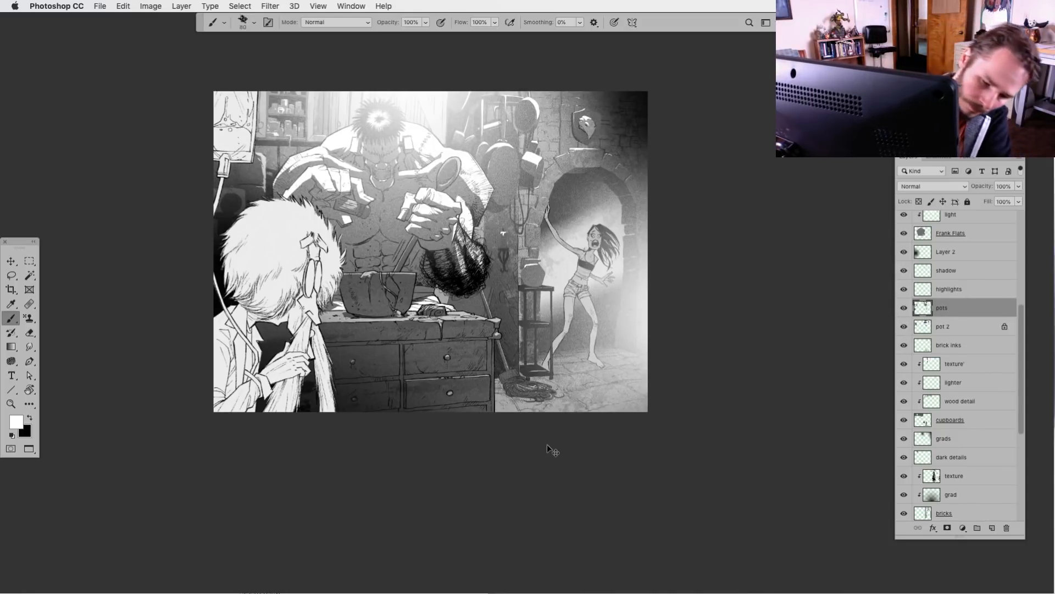
pyautogui.press('super+l')
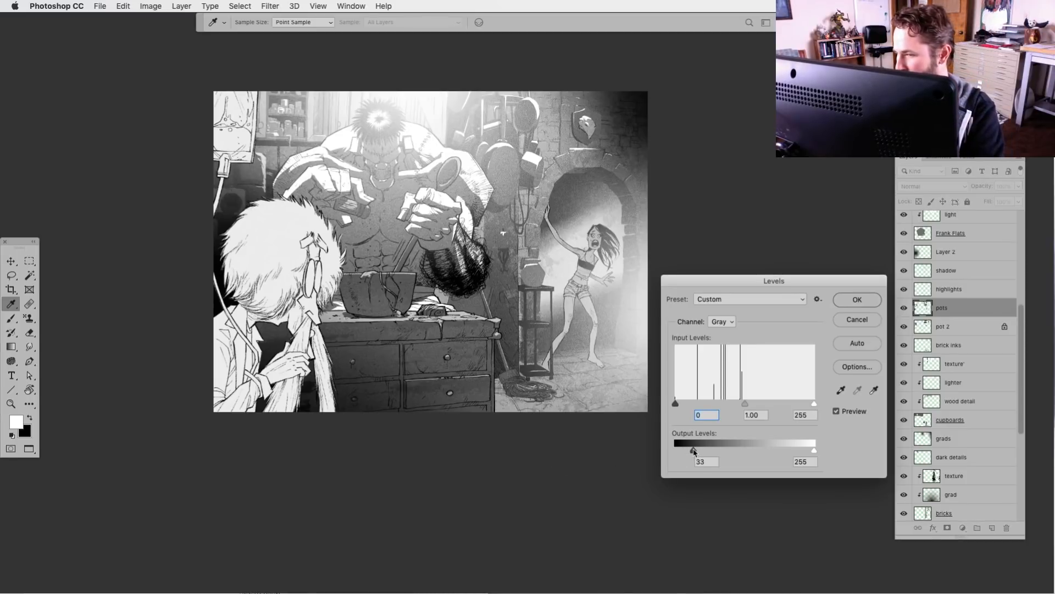
pyautogui.moveTo(692, 451)
pyautogui.mouseDown()
pyautogui.moveTo(781, 451)
pyautogui.moveTo(675, 451)
pyautogui.mouseUp()
pyautogui.press('Escape')
pyautogui.press('b')
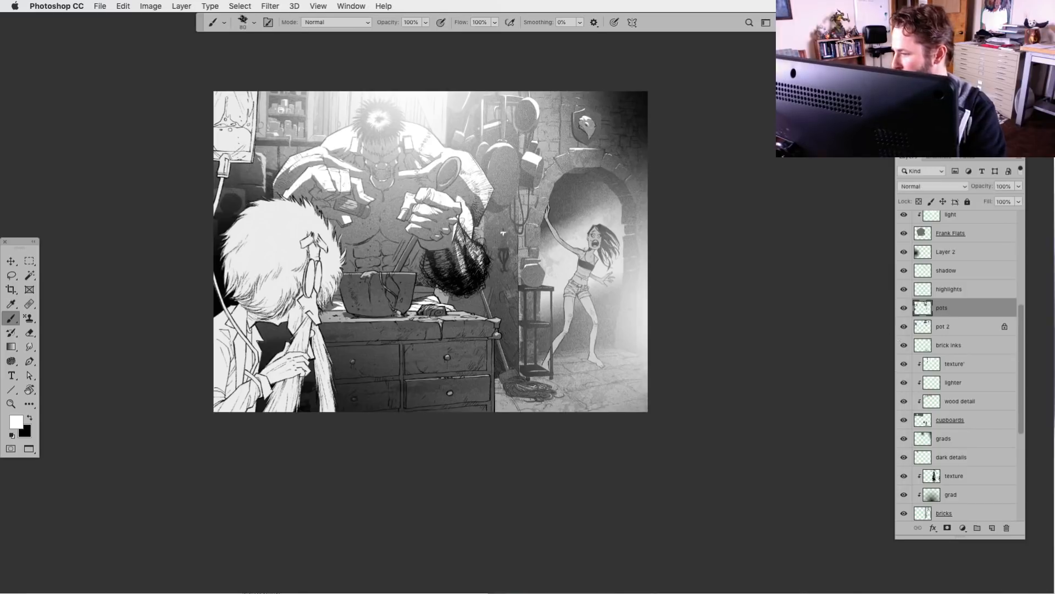
# Add a new layer above pots, clip it to the pots layer and name it grafd
pyautogui.click(992, 527)
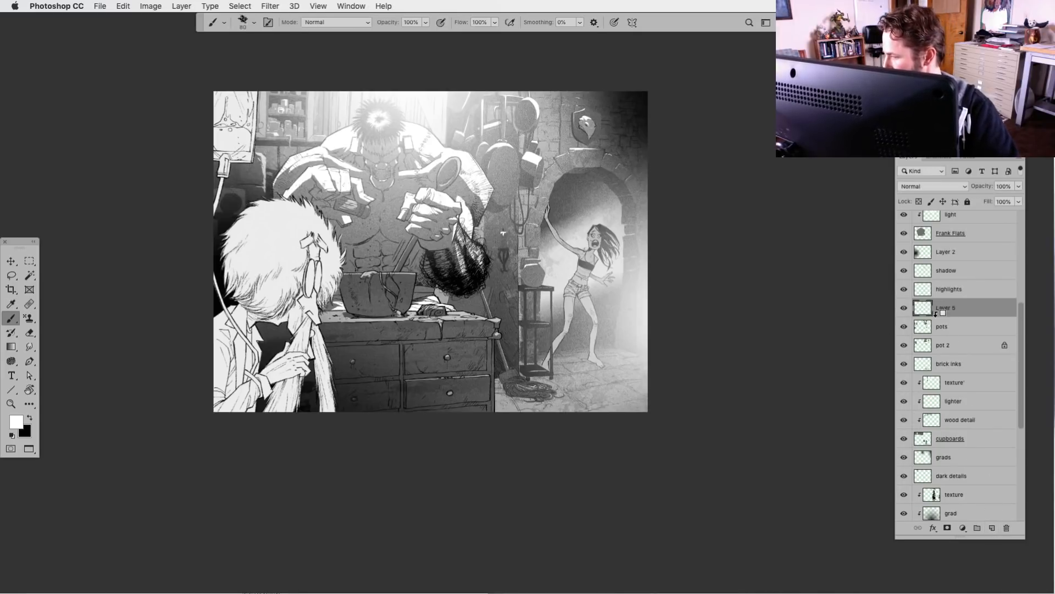
pyautogui.press('super+alt+g')
pyautogui.doubleClick(953, 308)
pyautogui.write('gra')
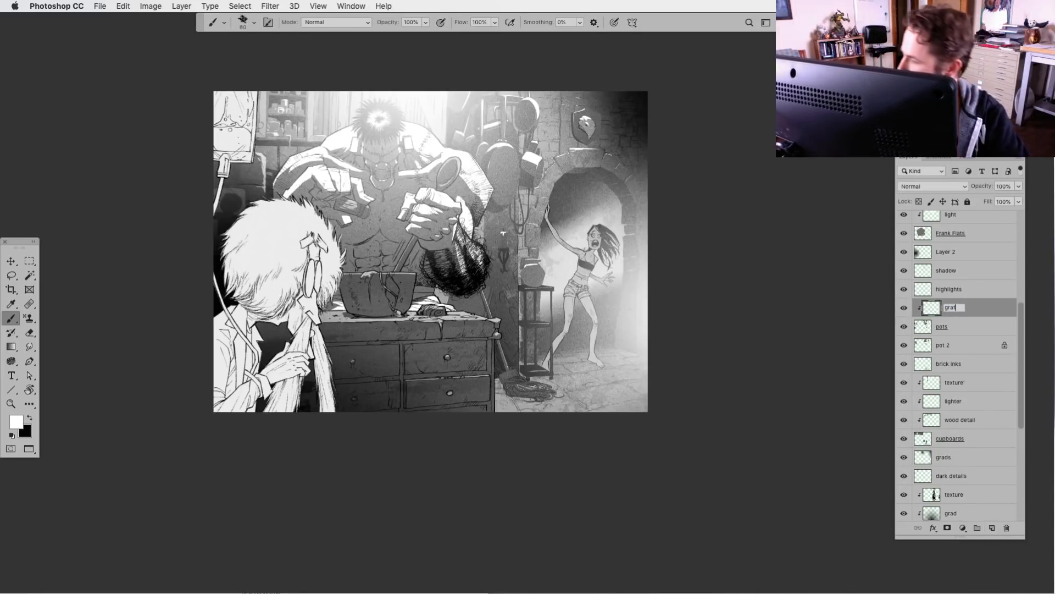
pyautogui.write('fd')
pyautogui.press('Return')
# Lighten the hanging pots with a white-to-transparent radial gradient on the clipped layer and lower its opacity to 65%
pyautogui.press('g')
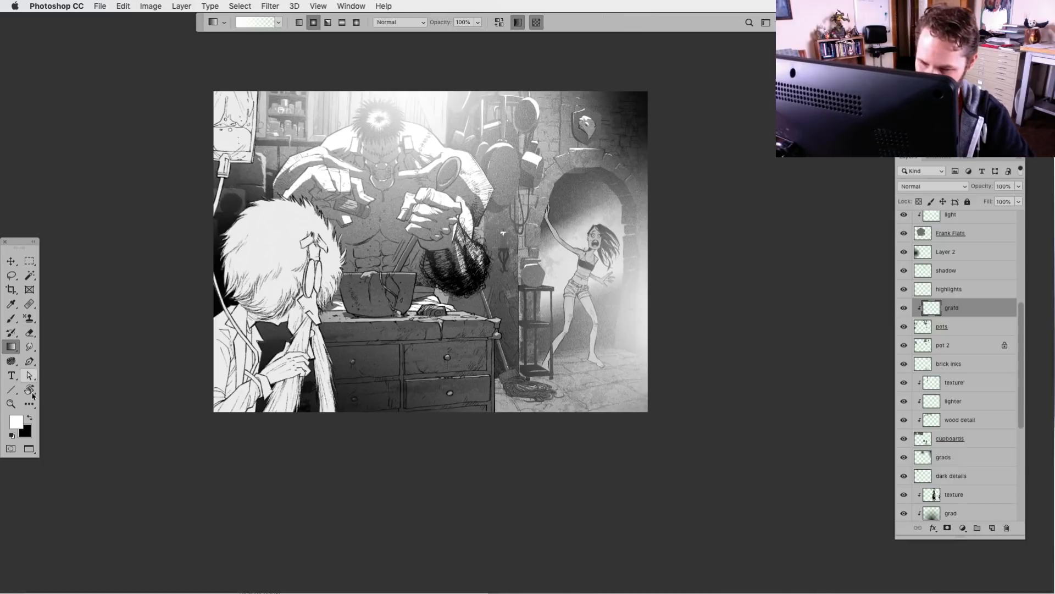
pyautogui.moveTo(438, 341); pyautogui.dragTo(503, 84)
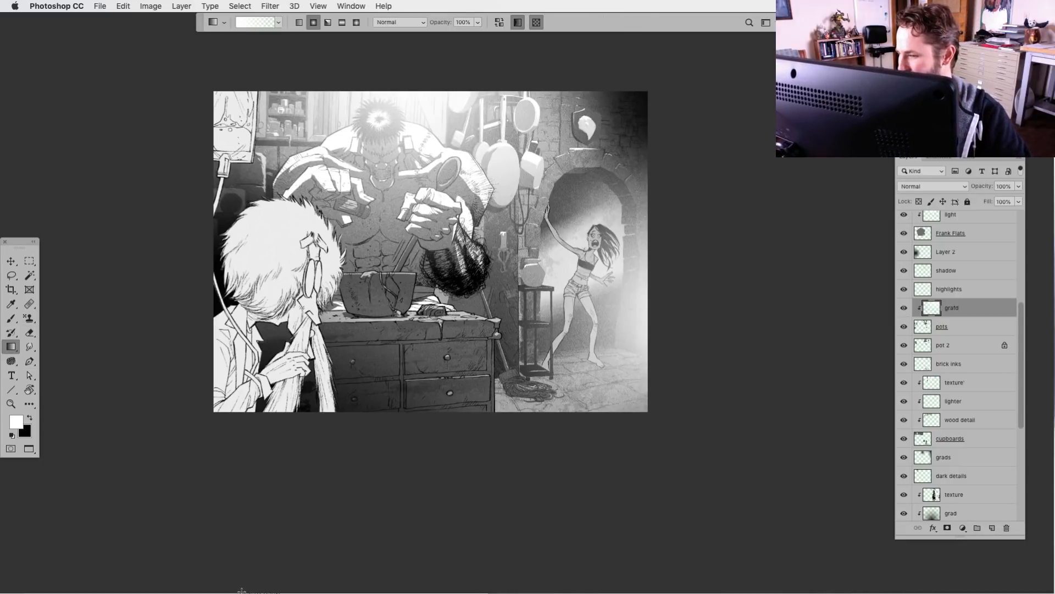
pyautogui.click(1018, 186)
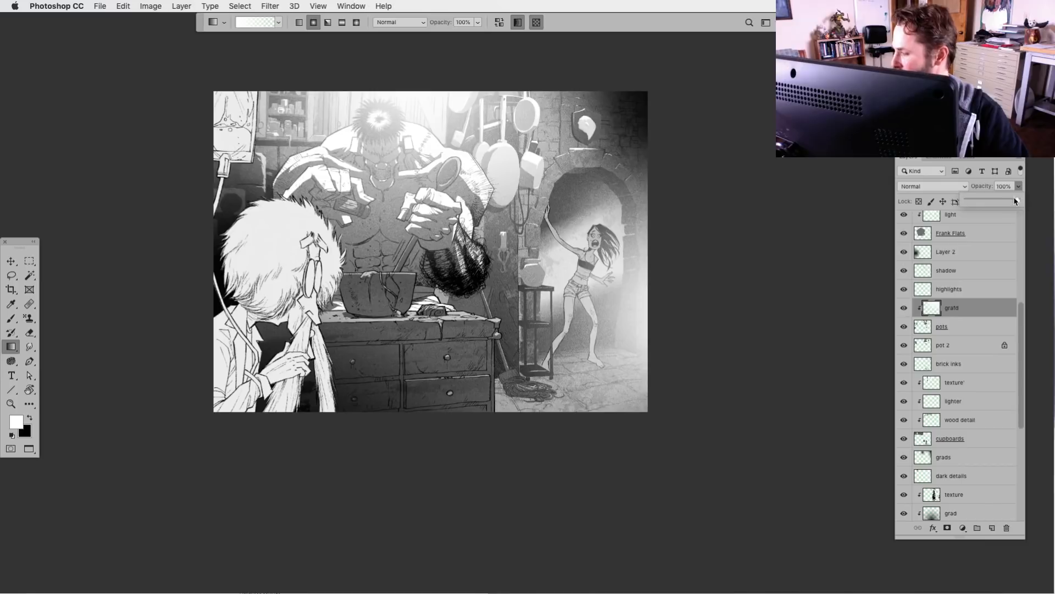
pyautogui.moveTo(1017, 199); pyautogui.dragTo(1000, 202)
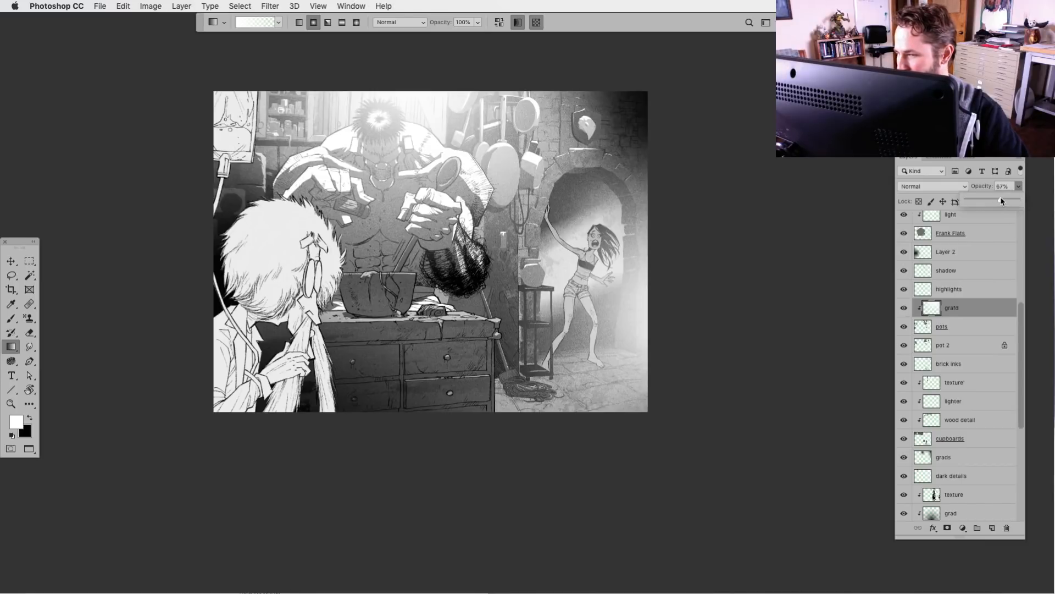
pyautogui.moveTo(1000, 202); pyautogui.dragTo(998, 201)
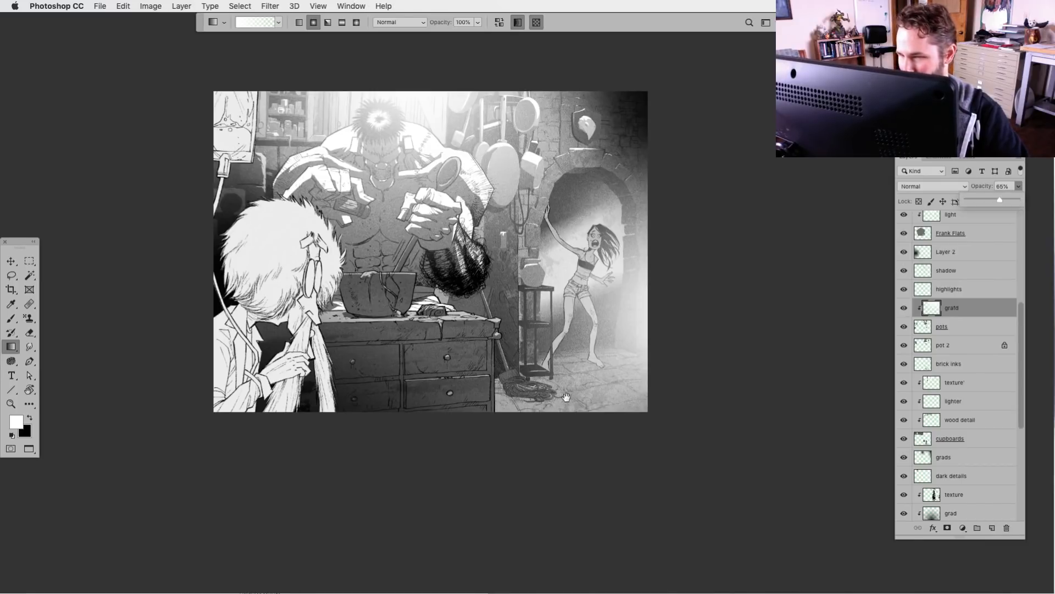
pyautogui.moveTo(534, 417); pyautogui.dragTo(510, 425)
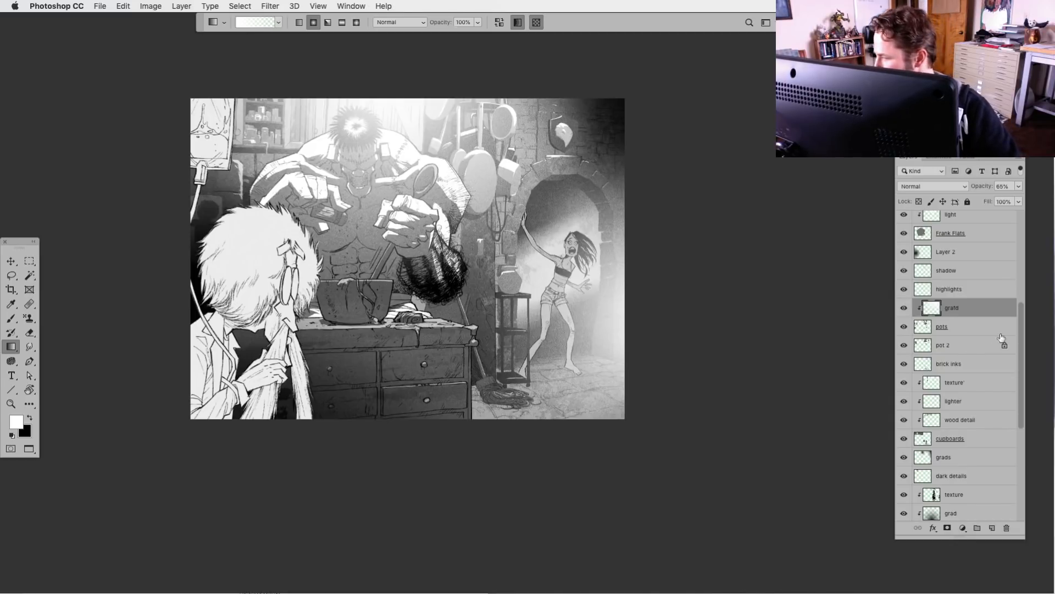
# Add a new layer clipped to Frank Flats, directly above it, and name it dark grad
pyautogui.click(925, 235)
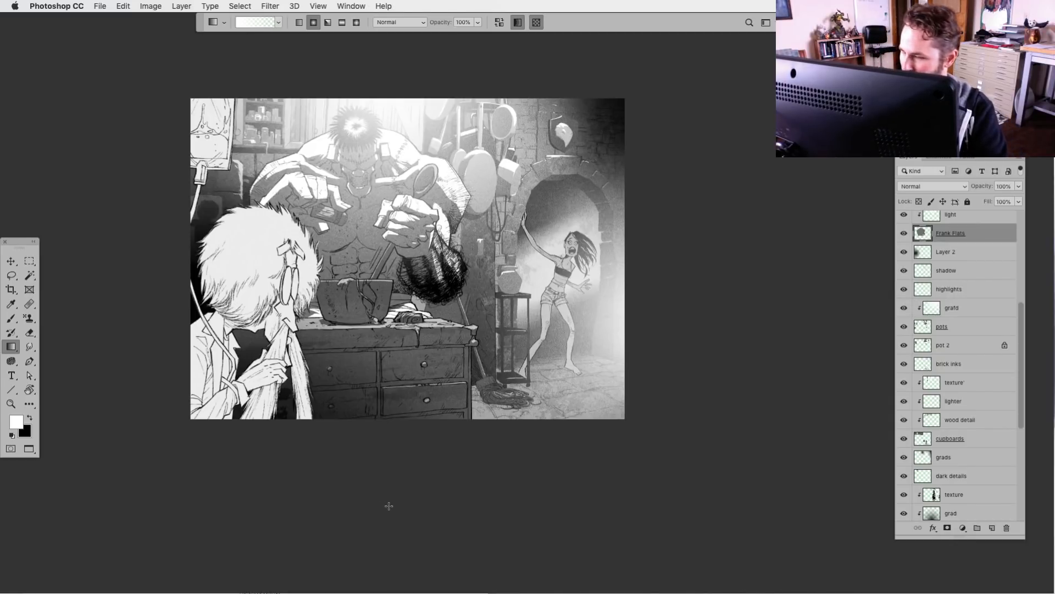
pyautogui.moveTo(1024, 368); pyautogui.dragTo(1020, 340)
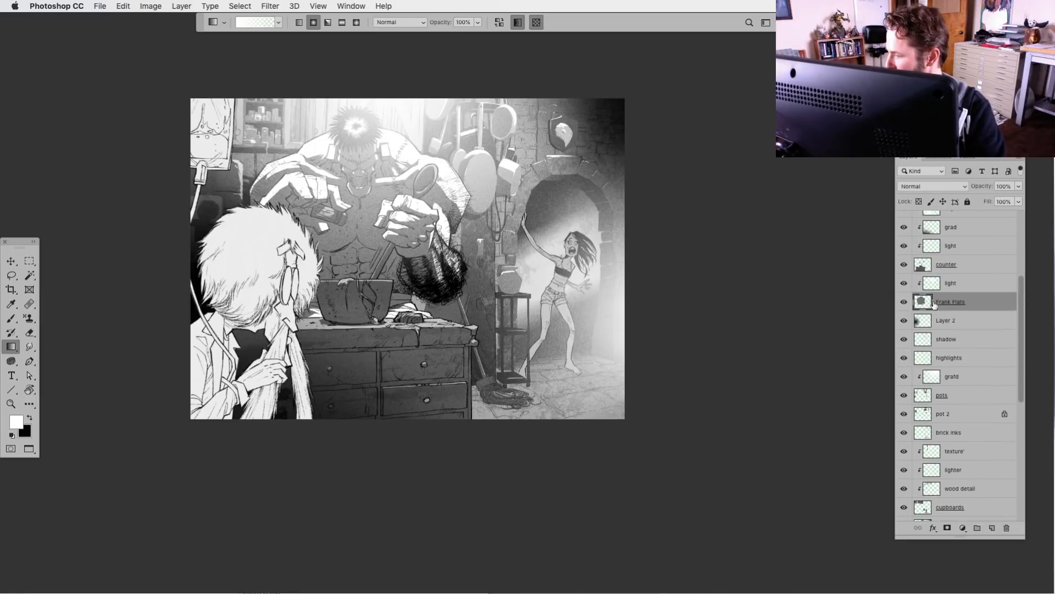
pyautogui.click(992, 528)
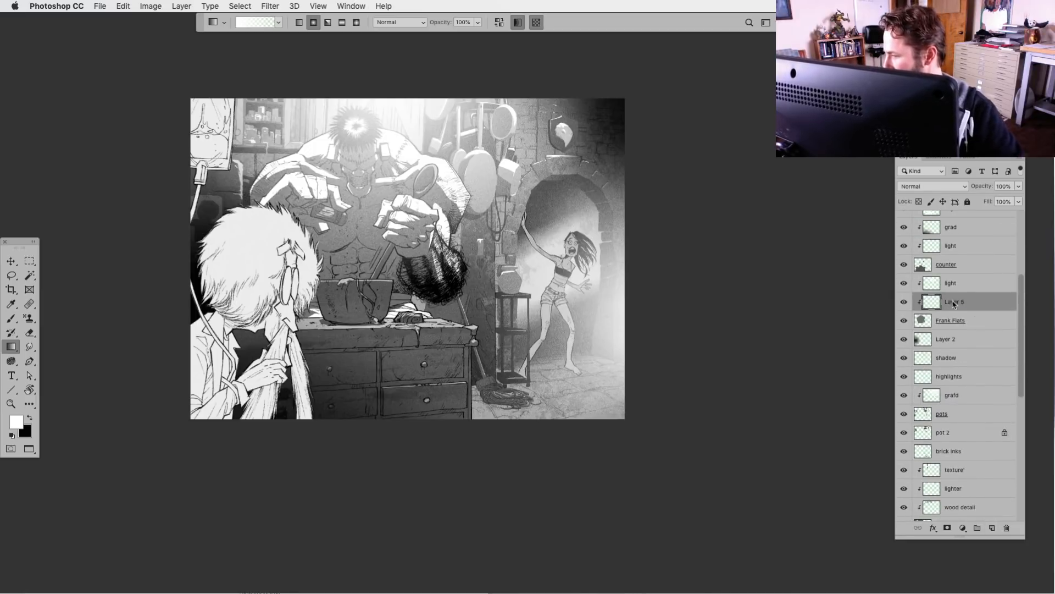
pyautogui.doubleClick(945, 296)
pyautogui.write('dar')
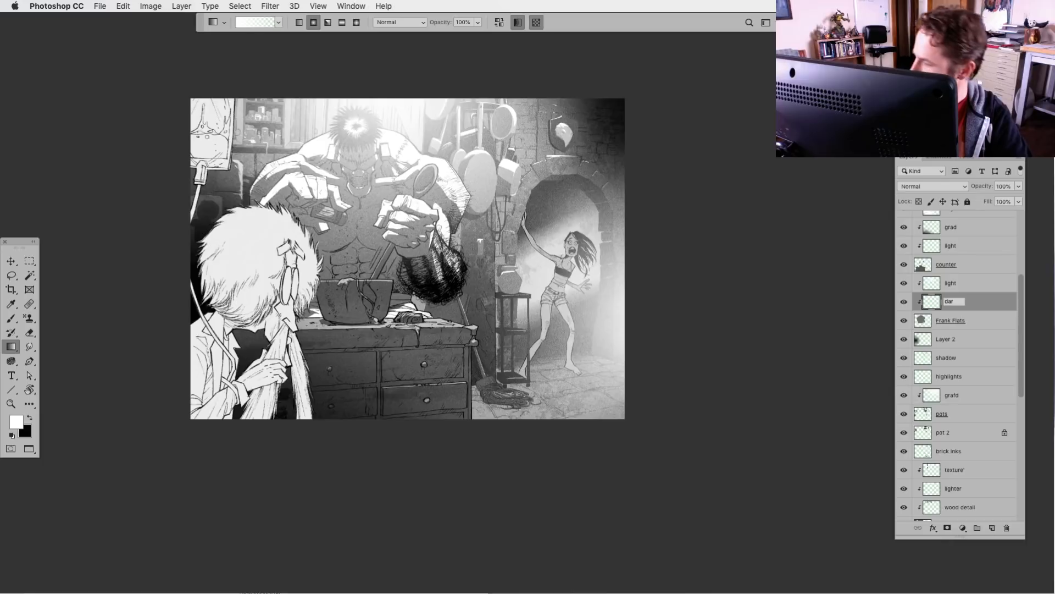
pyautogui.write('j ==')
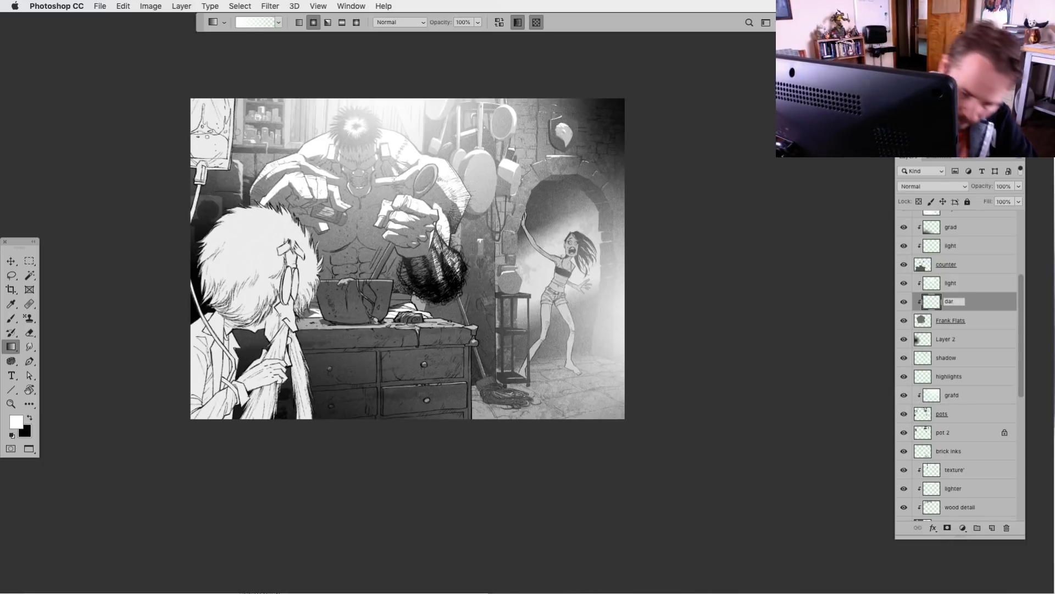
pyautogui.write('k grad')
pyautogui.press('Return')
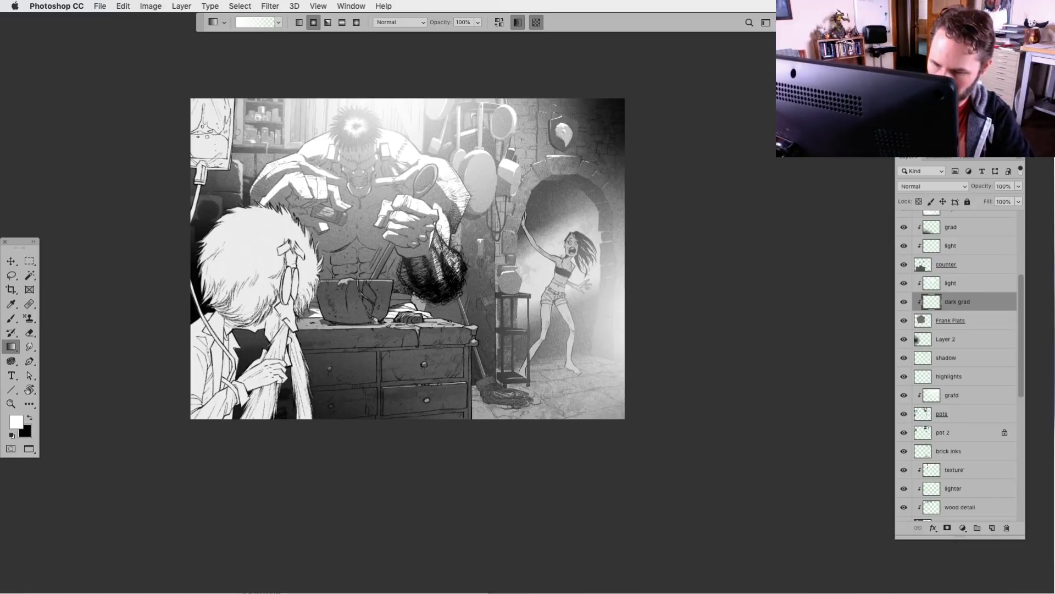
# Darken the monster's torso with overlapping black-to-transparent radial gradients on the dark grad layer and lower its opacity to 50%
pyautogui.press('x')
pyautogui.moveTo(357, 290); pyautogui.dragTo(384, 147)
pyautogui.press('super+z')
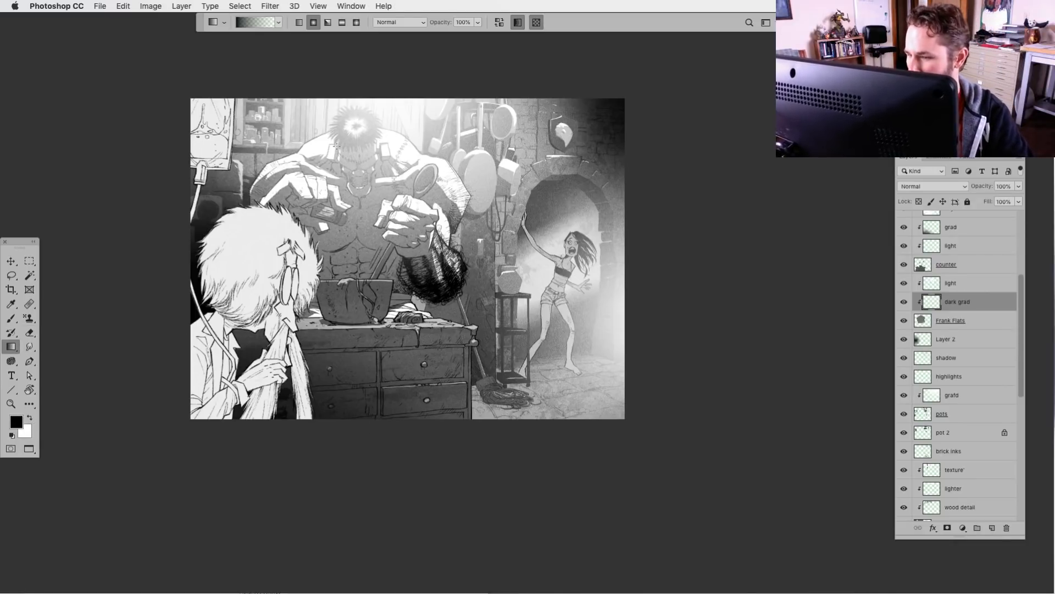
pyautogui.moveTo(347, 305); pyautogui.dragTo(358, 165)
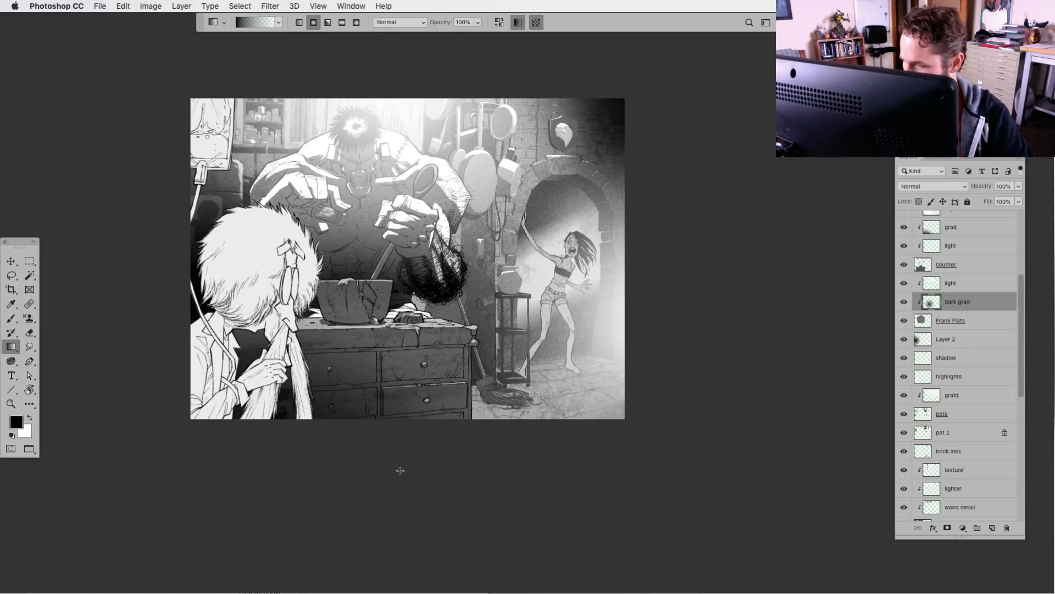
pyautogui.moveTo(367, 287); pyautogui.dragTo(365, 177)
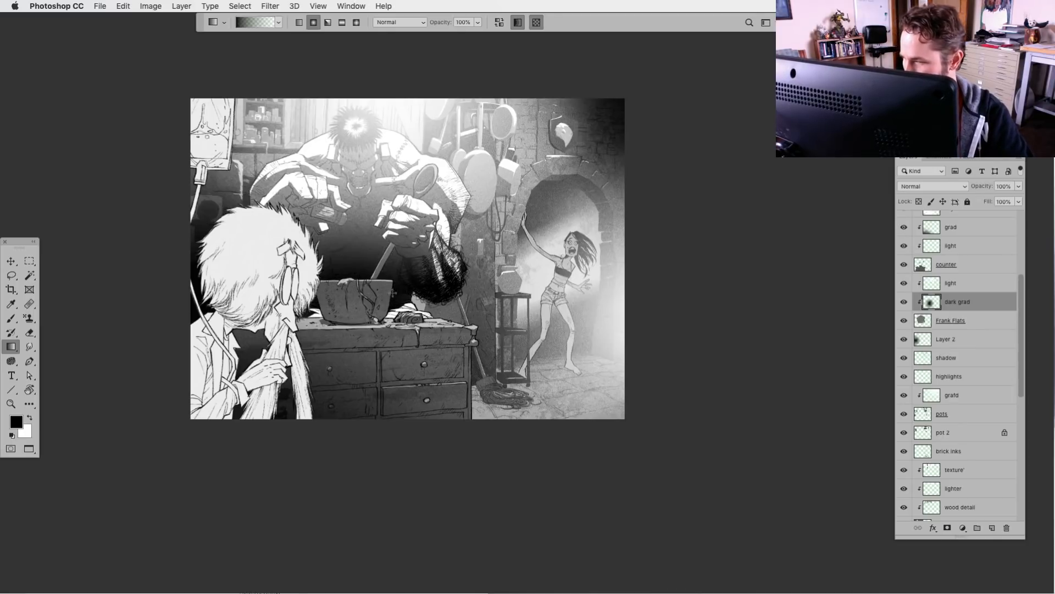
pyautogui.moveTo(353, 252); pyautogui.dragTo(372, 172)
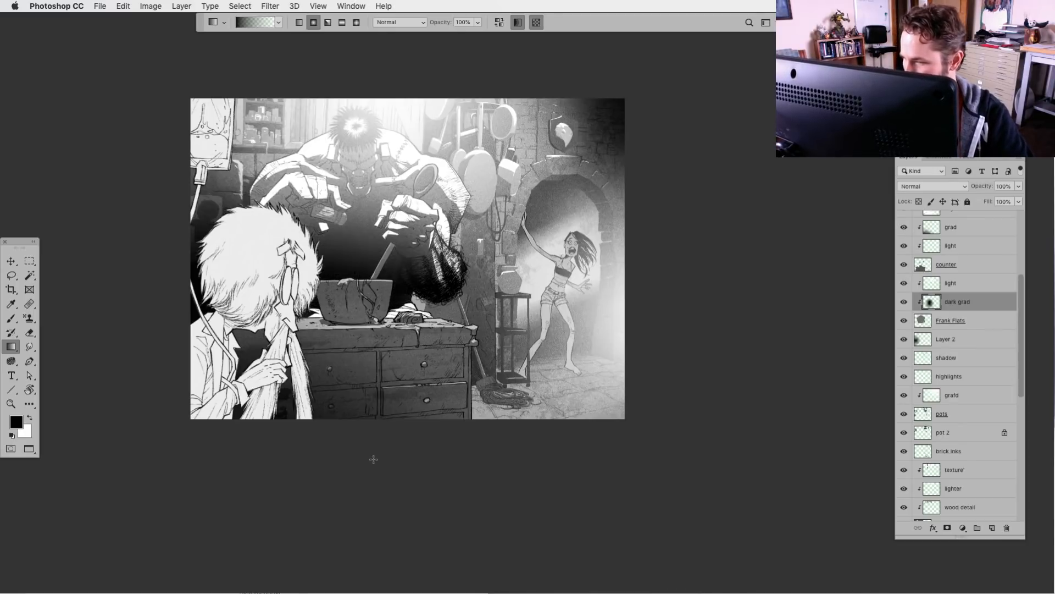
pyautogui.click(1018, 186)
pyautogui.moveTo(1016, 203); pyautogui.dragTo(998, 201)
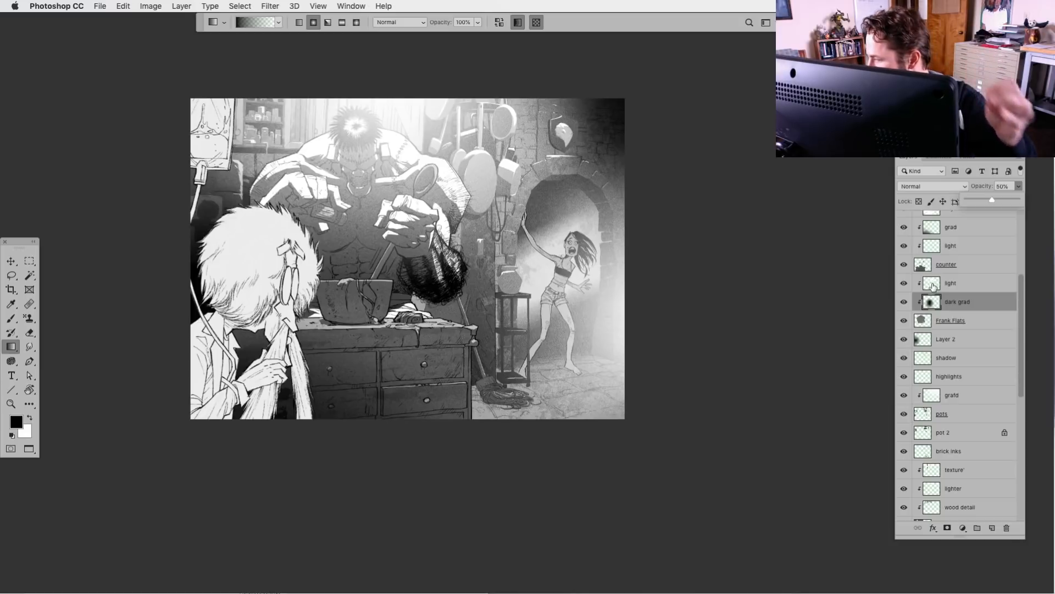
# Add another clipped layer above dark grad and name it arms light
pyautogui.click(992, 527)
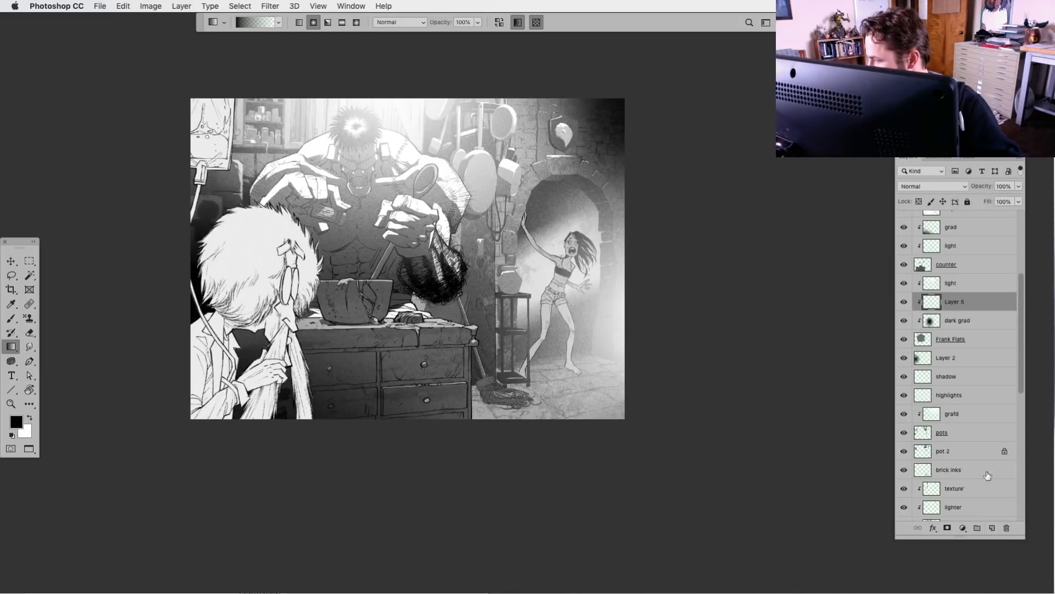
pyautogui.doubleClick(955, 301)
pyautogui.write('arms light')
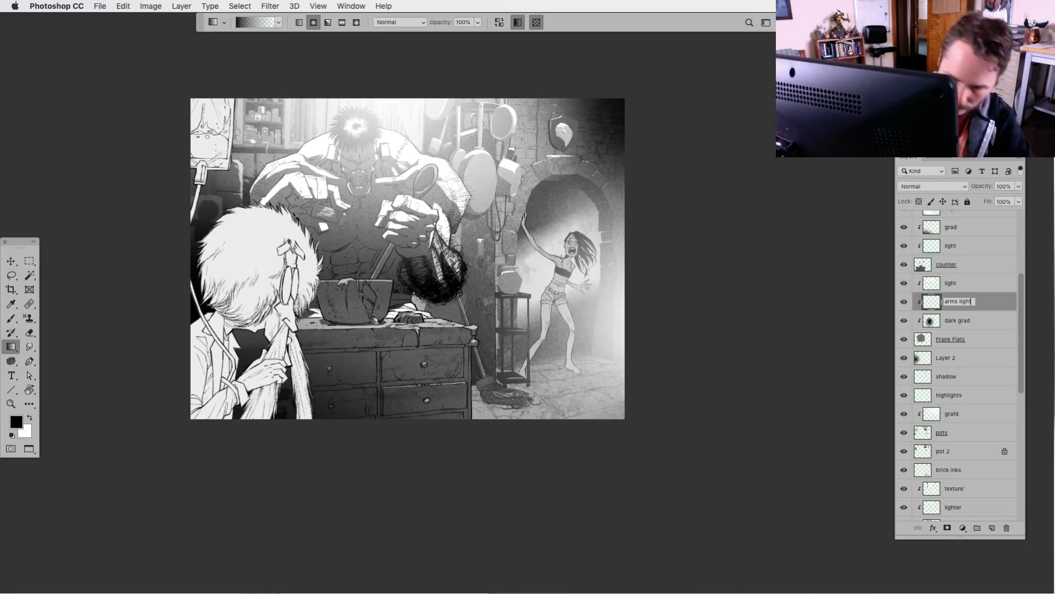
pyautogui.press('Return')
# Lasso the monster's hand nearest the scientist's hair, fill it with white on arms light, lower the layer opacity to 39% and deselect
pyautogui.press('l')
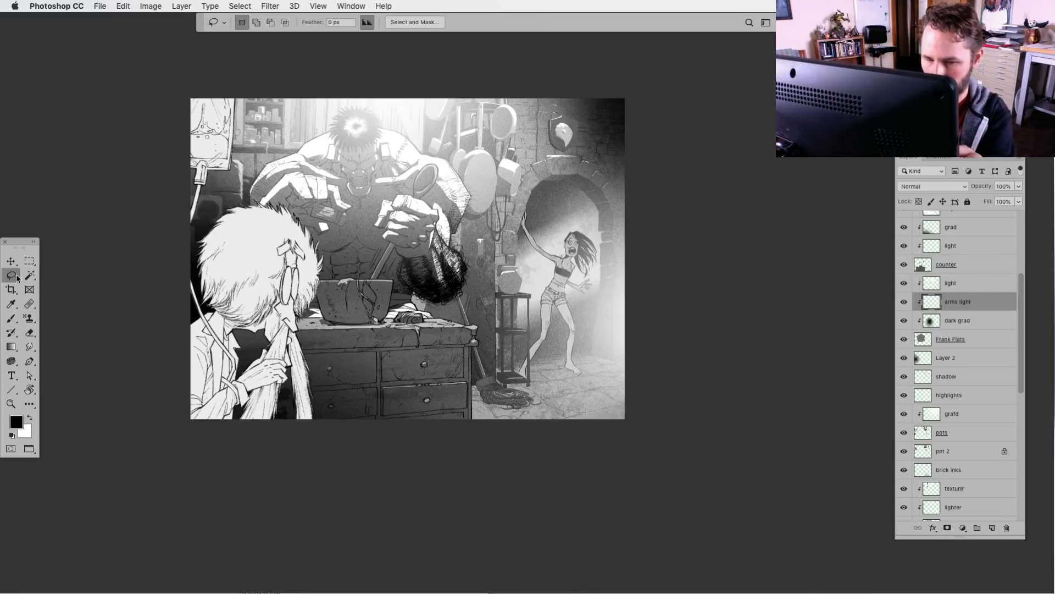
pyautogui.press('super+plus')
pyautogui.press('super+plus')
pyautogui.moveTo(167, 270); pyautogui.dragTo(515, 402)
pyautogui.moveTo(347, 235)
pyautogui.mouseDown()
pyautogui.moveTo(357, 302)
pyautogui.moveTo(423, 283)
pyautogui.moveTo(465, 303)
pyautogui.moveTo(481, 296)
pyautogui.moveTo(484, 277)
pyautogui.moveTo(434, 246)
pyautogui.moveTo(486, 227)
pyautogui.moveTo(489, 245)
pyautogui.moveTo(508, 254)
pyautogui.moveTo(527, 244)
pyautogui.moveTo(465, 191)
pyautogui.moveTo(395, 183)
pyautogui.mouseUp()
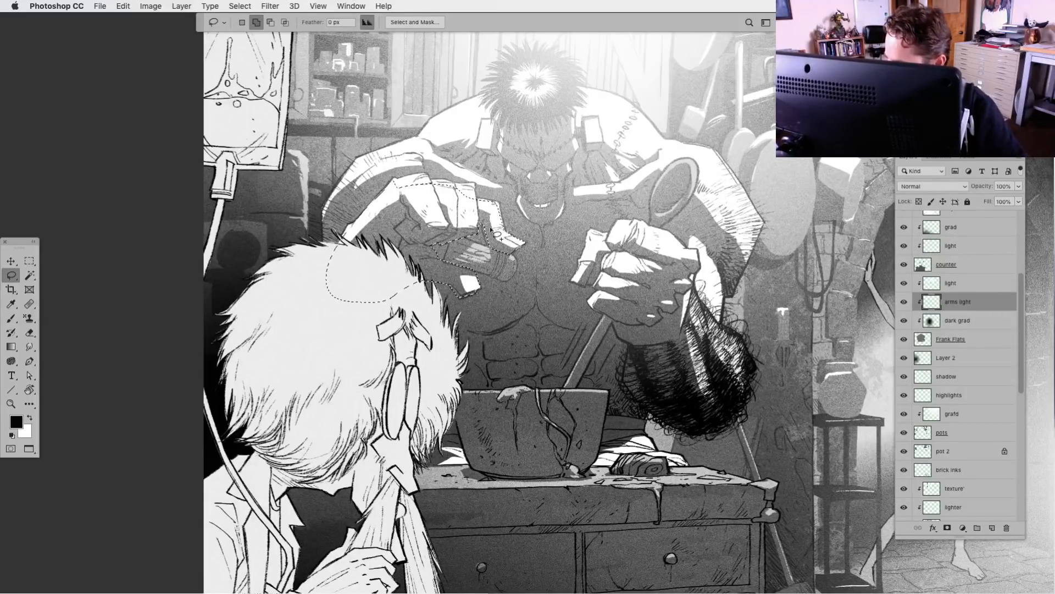
pyautogui.hotkey('alt', 'BackSpace')
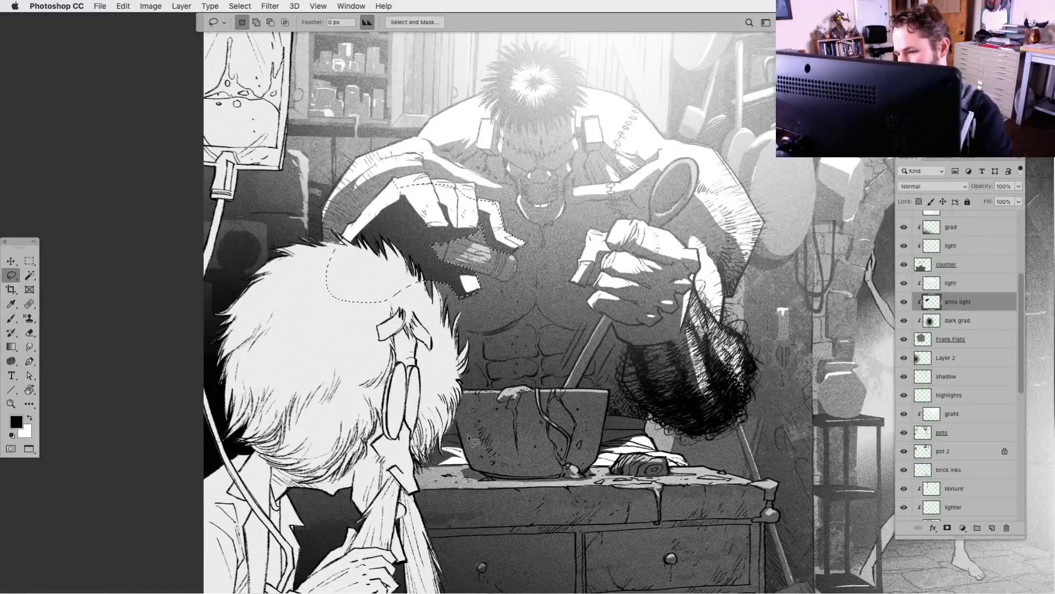
pyautogui.press('super+z')
pyautogui.press('super+BackSpace')
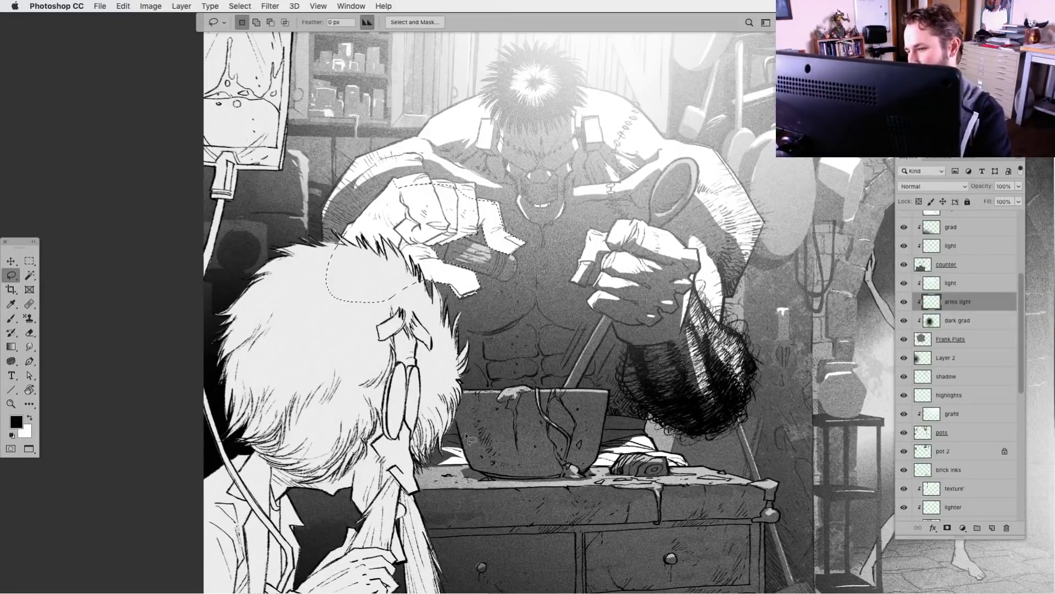
pyautogui.click(1019, 186)
pyautogui.moveTo(1017, 199); pyautogui.dragTo(986, 202)
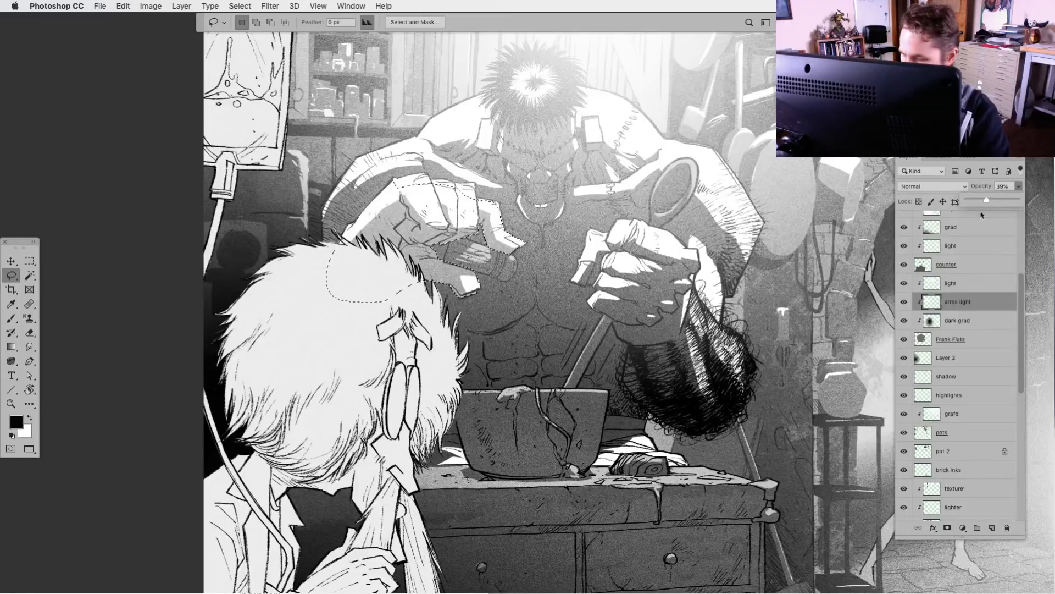
pyautogui.press('super+d')
# Outline the dark hairy bundle hanging beneath the monster's other hand with the Lasso
pyautogui.moveTo(369, 448); pyautogui.dragTo(241, 406)
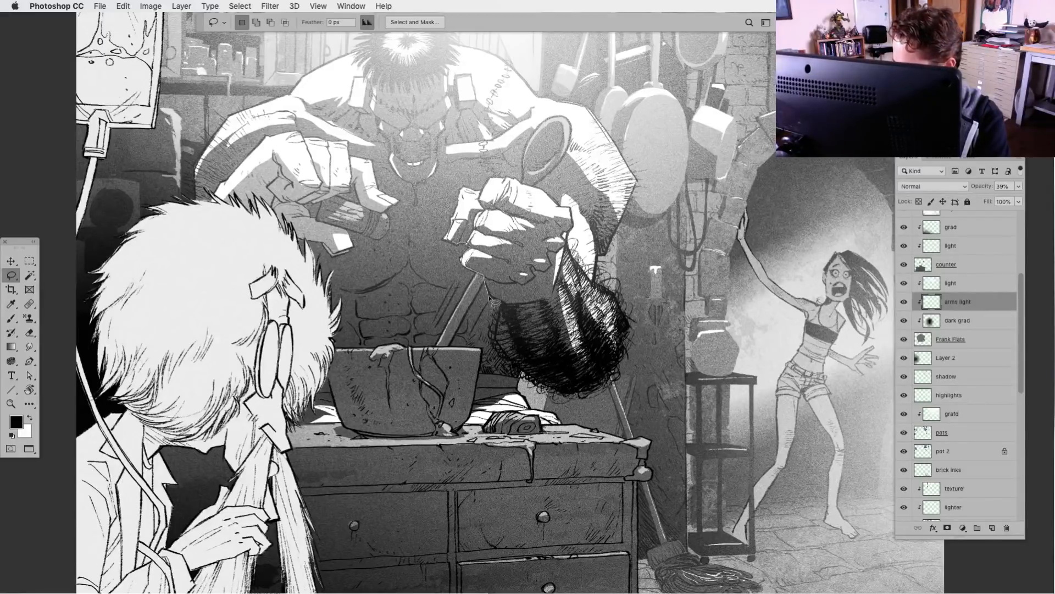
pyautogui.moveTo(506, 310); pyautogui.dragTo(501, 350)
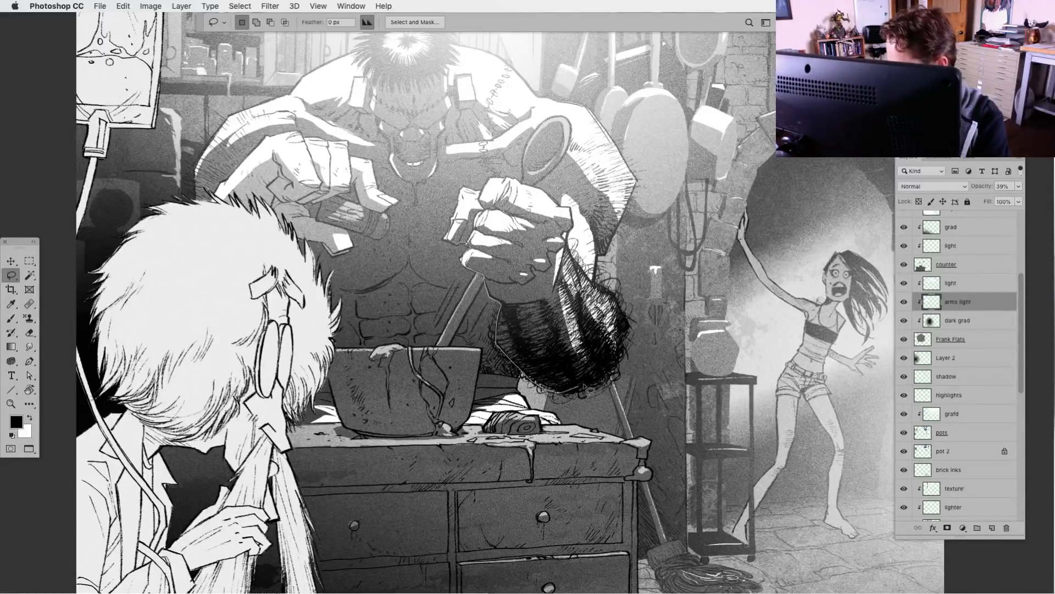
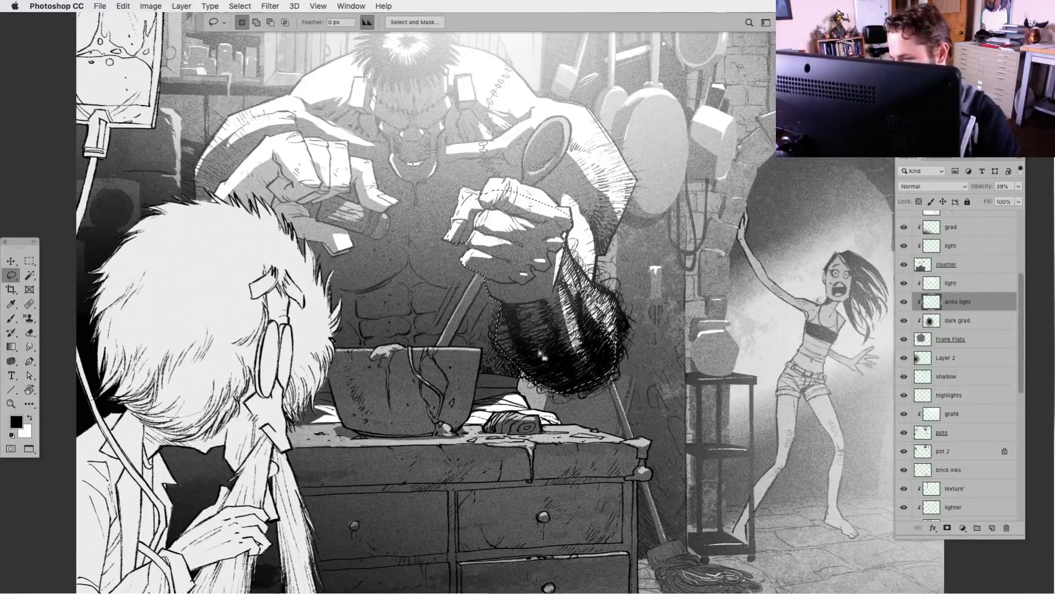
# Fill the selected hairy bundle with light gray sampled from the monster's hand shape on the arms light layer and deselect
pyautogui.keyDown('alt'); pyautogui.click(904, 301); pyautogui.keyUp('alt')
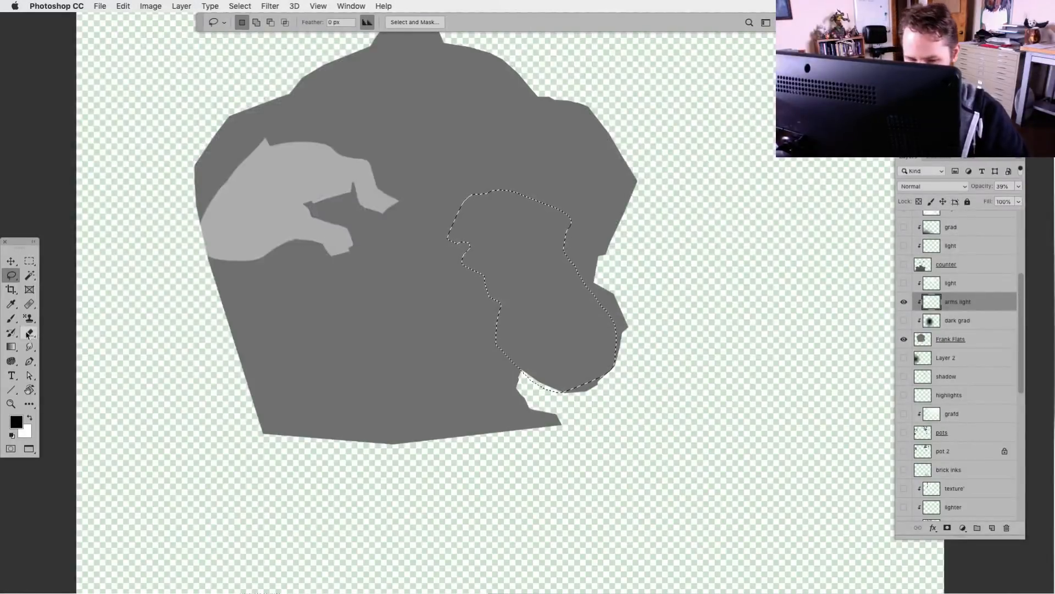
pyautogui.click(11, 346)
pyautogui.keyDown('alt'); pyautogui.click(282, 218); pyautogui.keyUp('alt')
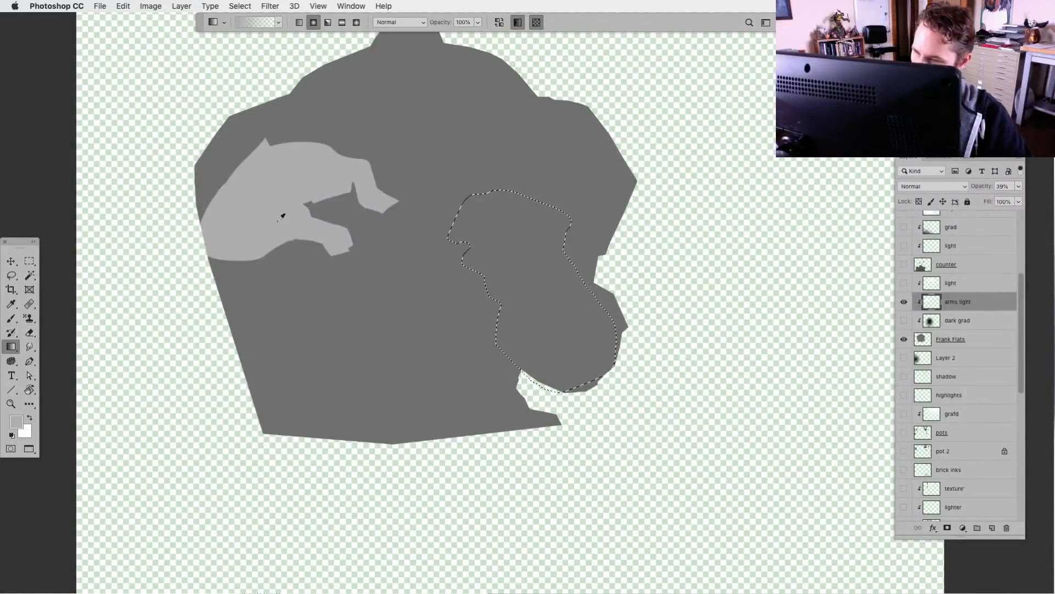
pyautogui.keyDown('alt'); pyautogui.click(904, 301); pyautogui.keyUp('alt')
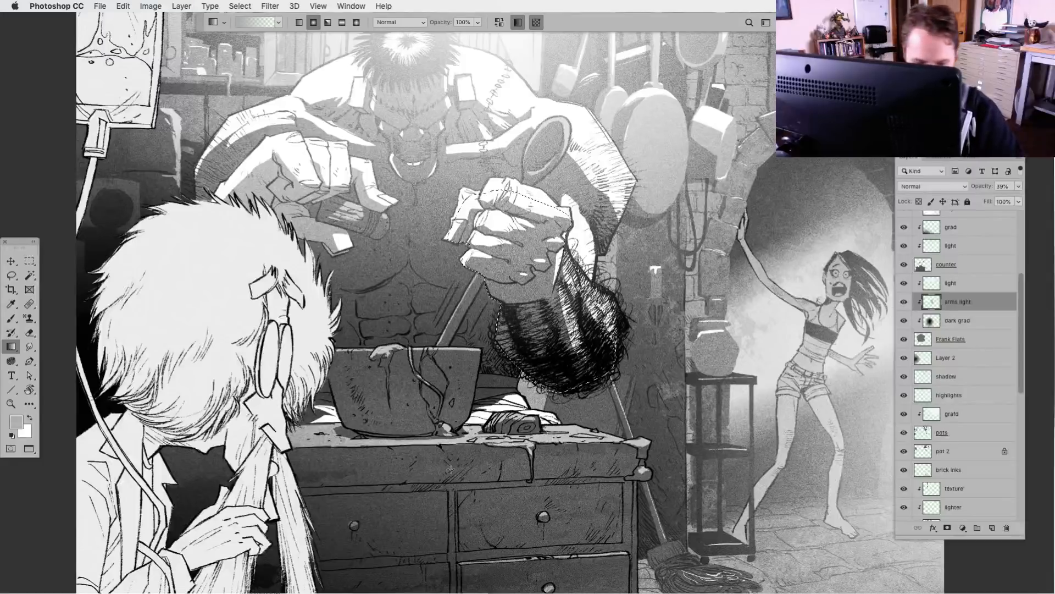
pyautogui.press('super+d')
pyautogui.press('super+minus')
pyautogui.press('super+minus')
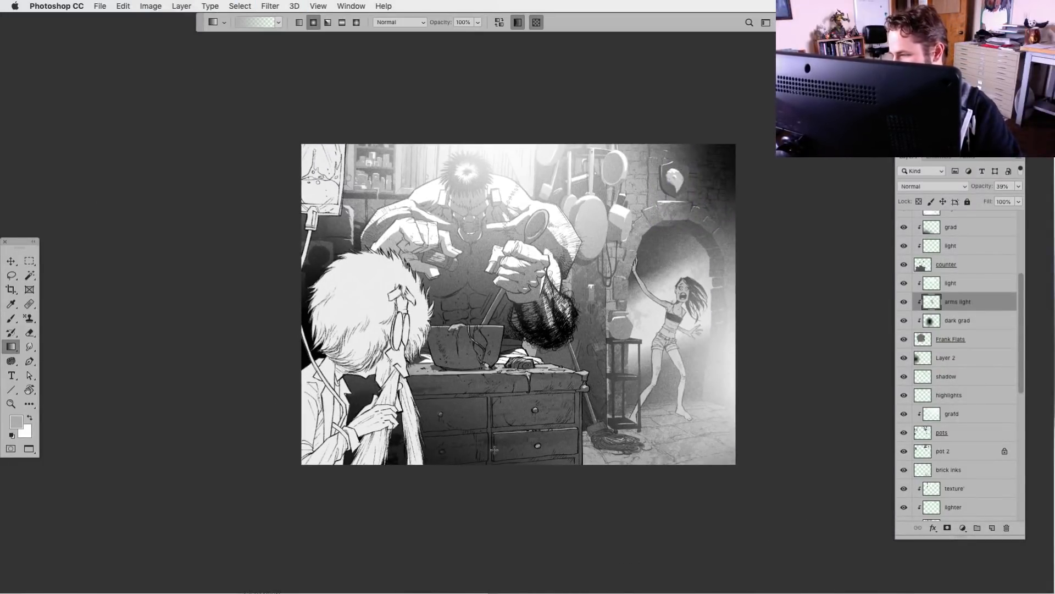
# Try inverting the tones of the arms light layer
pyautogui.press('super+i')
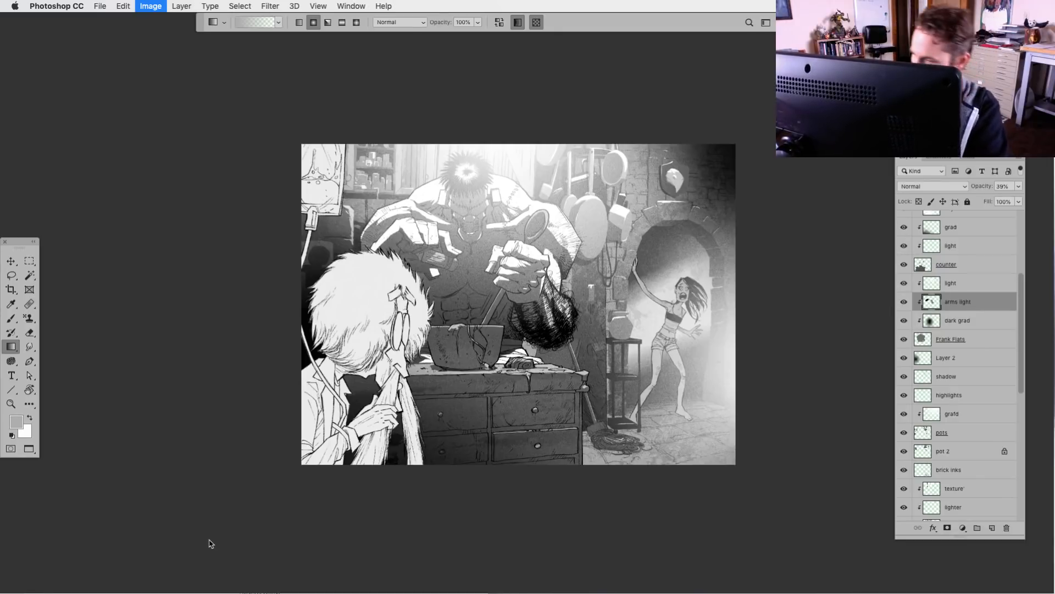
pyautogui.press('super+i')
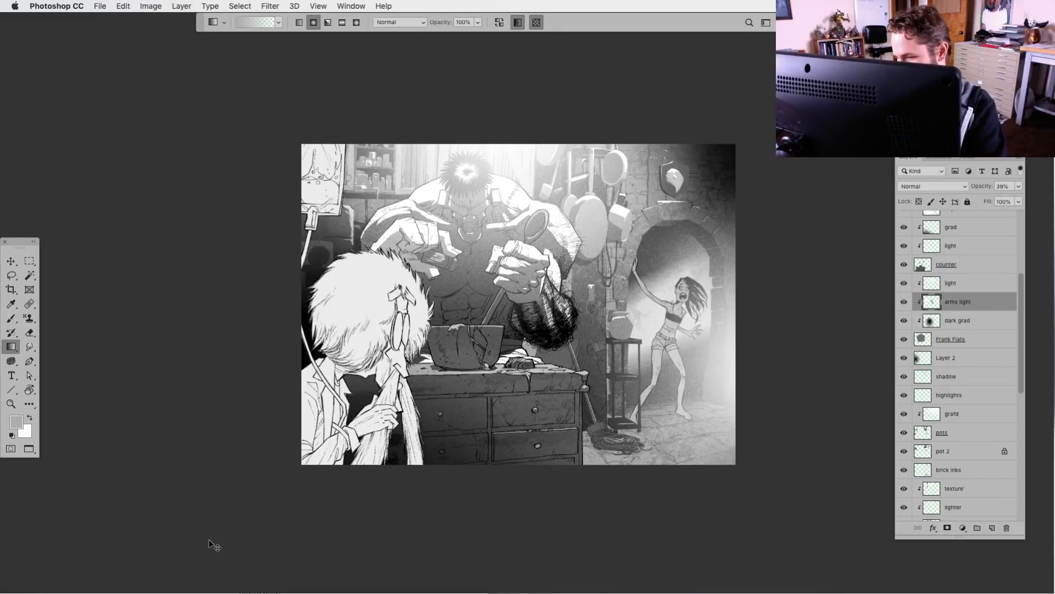
pyautogui.press('super+i')
pyautogui.press('super+i')
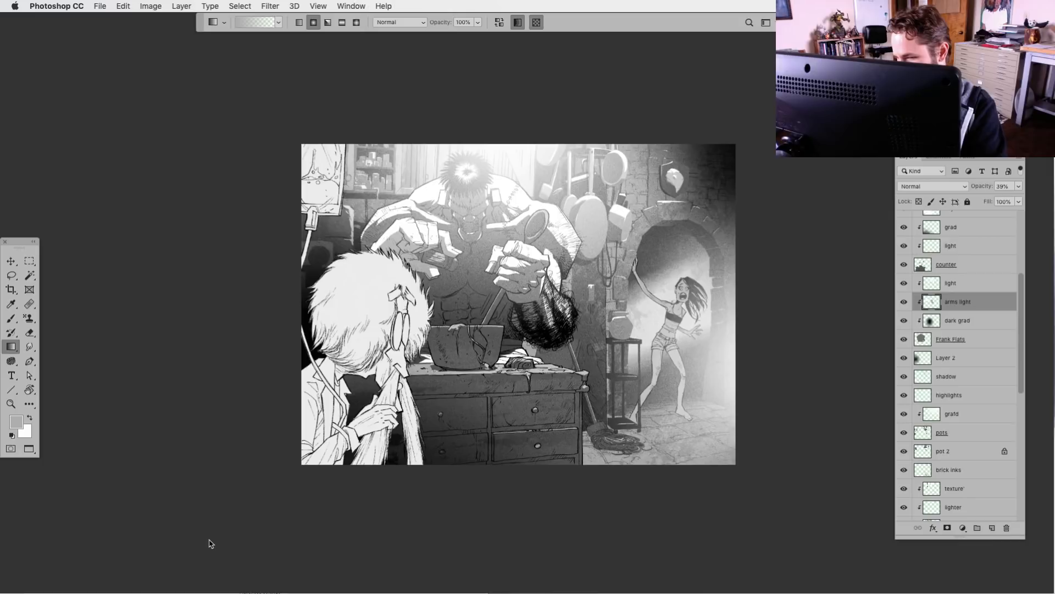
# Unclip arms light, lock its transparent pixels, fill its existing shapes with white and clip it back onto the monster's flats
pyautogui.keyDown('alt'); pyautogui.click(904, 306); pyautogui.keyUp('alt')
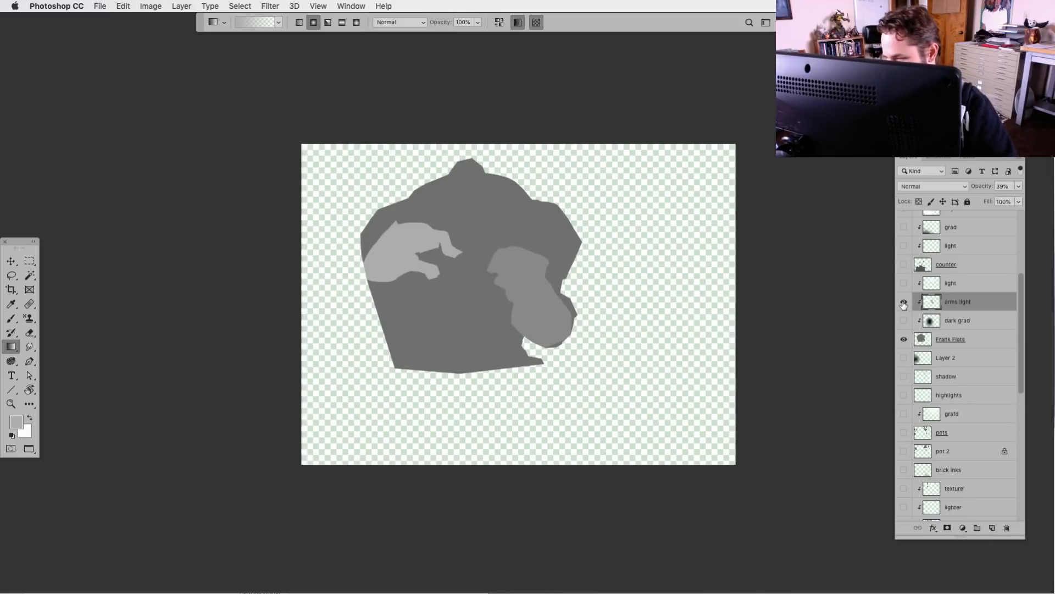
pyautogui.keyDown('alt'); pyautogui.click(905, 304); pyautogui.keyUp('alt')
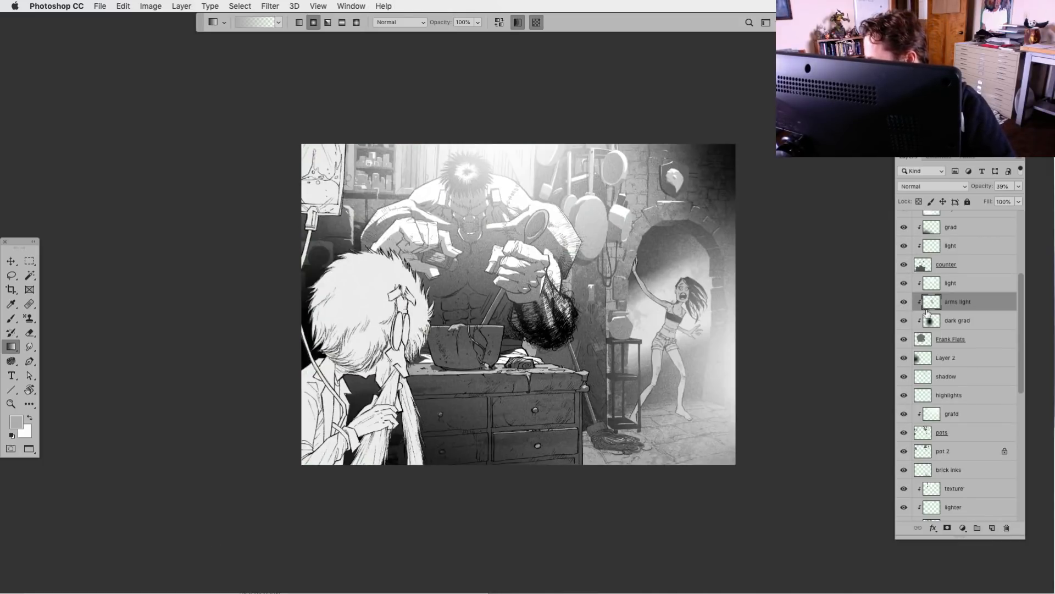
pyautogui.keyDown('alt'); pyautogui.click(928, 308); pyautogui.keyUp('alt')
pyautogui.keyDown('alt'); pyautogui.click(905, 303); pyautogui.keyUp('alt')
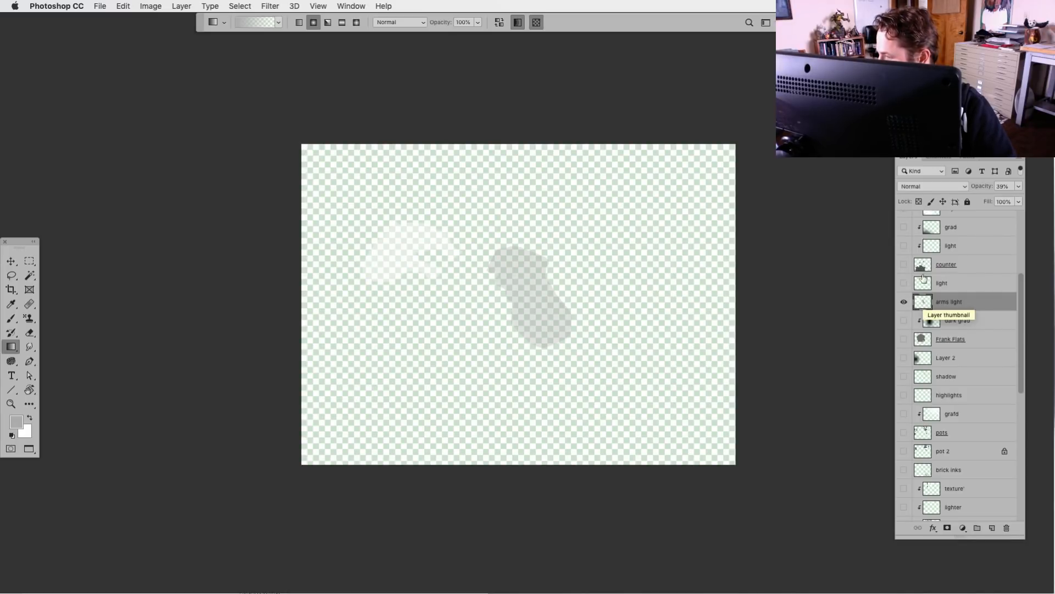
pyautogui.click(919, 201)
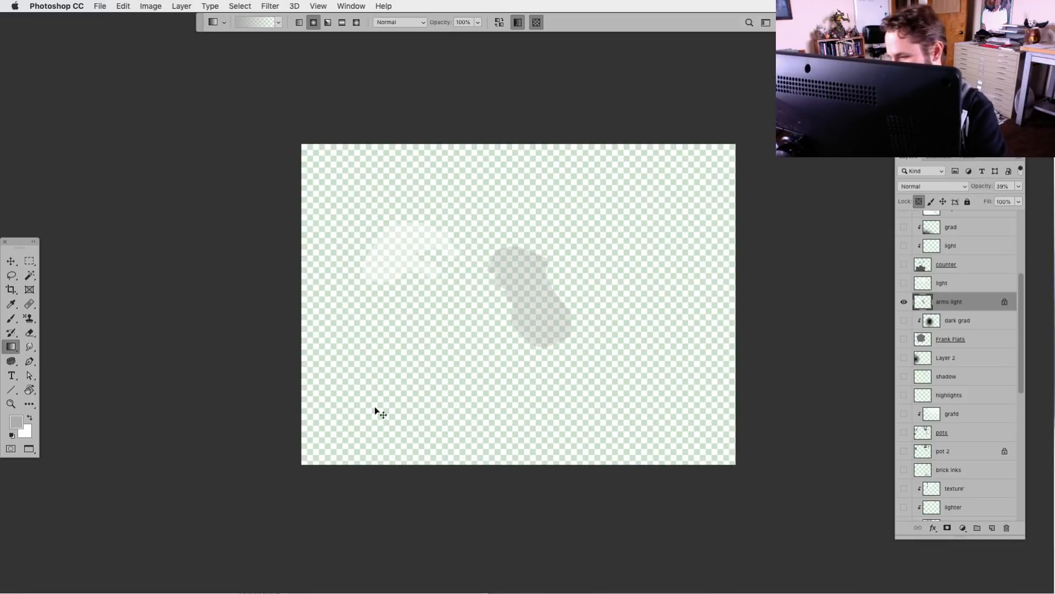
pyautogui.press('super+BackSpace')
pyautogui.keyDown('alt'); pyautogui.click(904, 304); pyautogui.keyUp('alt')
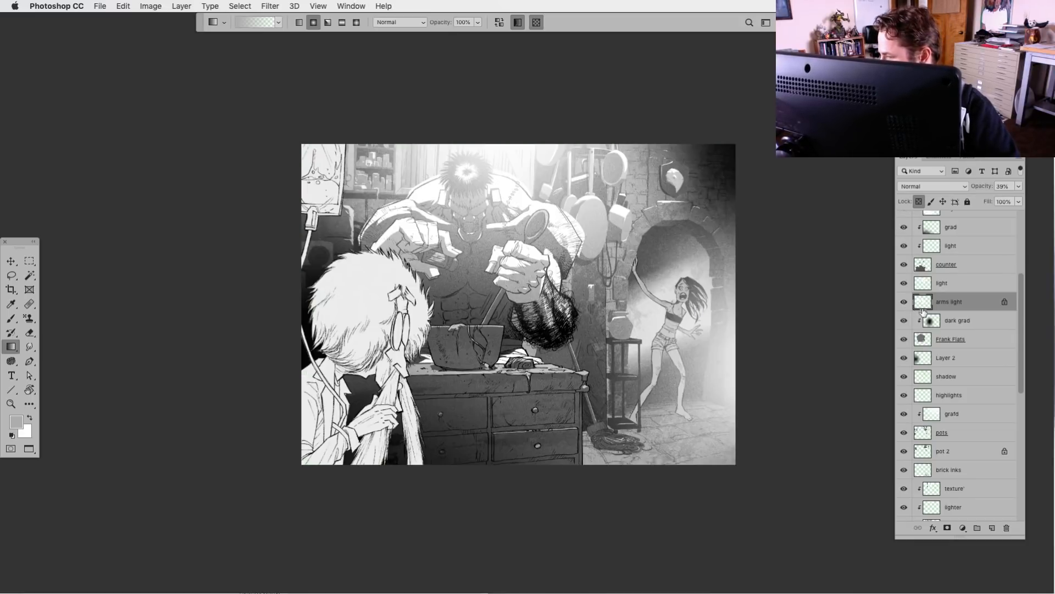
pyautogui.keyDown('alt'); pyautogui.click(924, 311); pyautogui.keyUp('alt')
pyautogui.keyDown('alt'); pyautogui.click(929, 292); pyautogui.keyUp('alt')
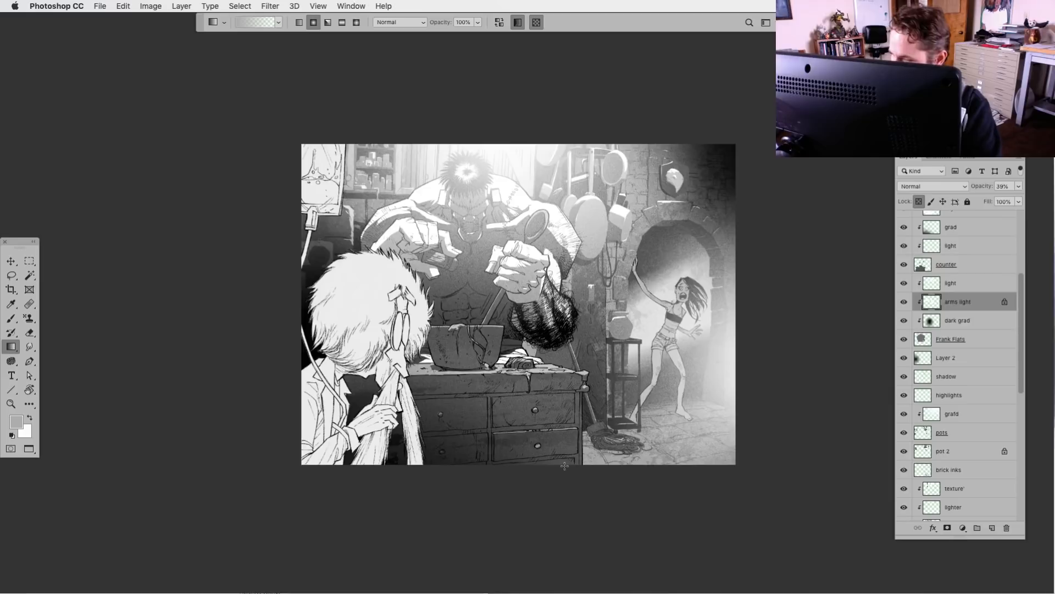
pyautogui.press('super+i')
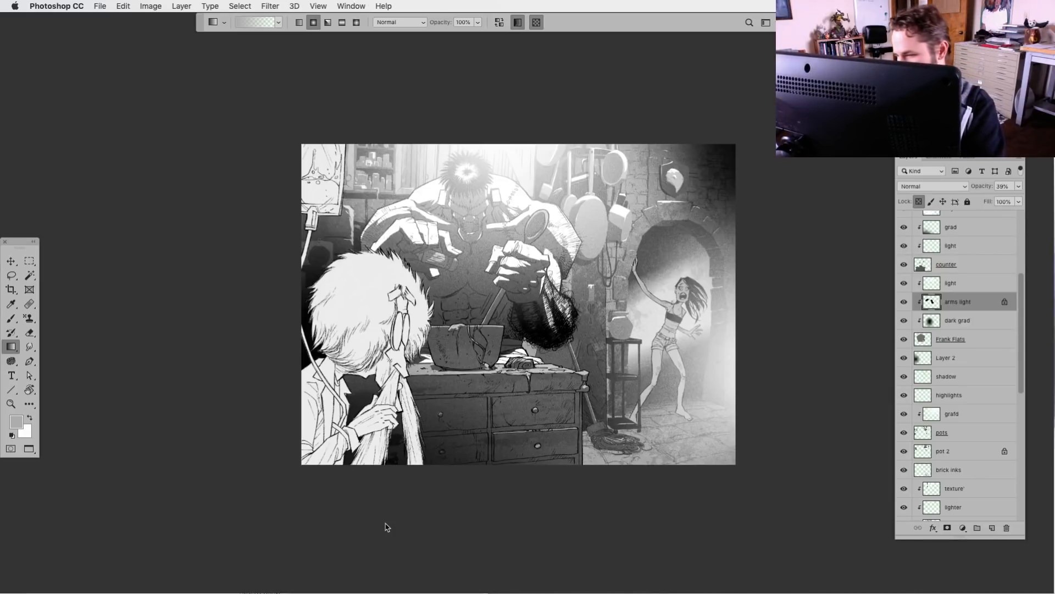
pyautogui.press('super+i')
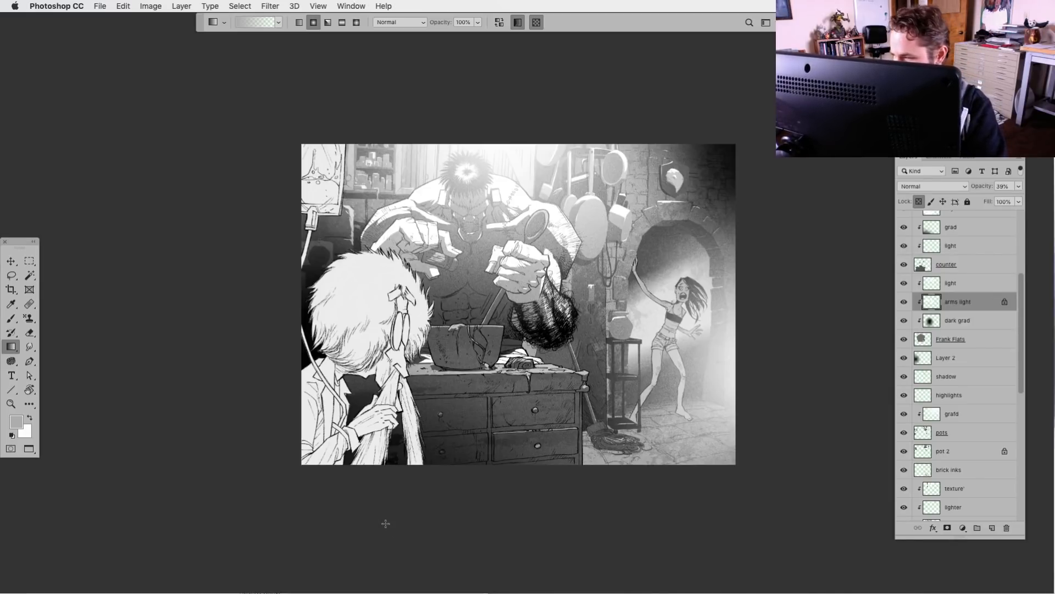
# Unlock the transparency of arms light and soften the lower part of the hairy bundle's highlight with a 900 px Eraser
pyautogui.press('super+equal')
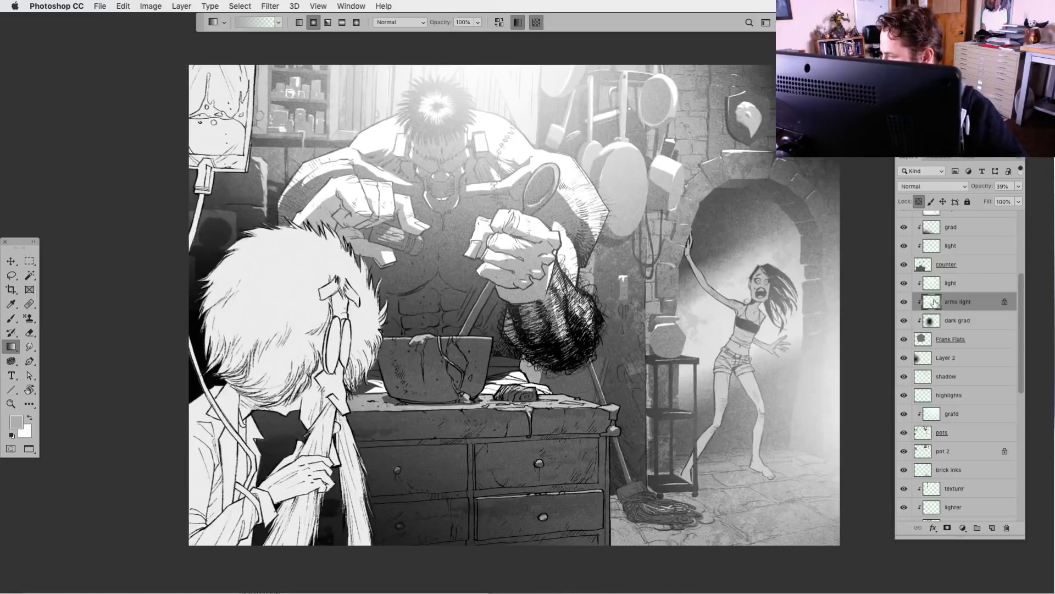
pyautogui.click(30, 332)
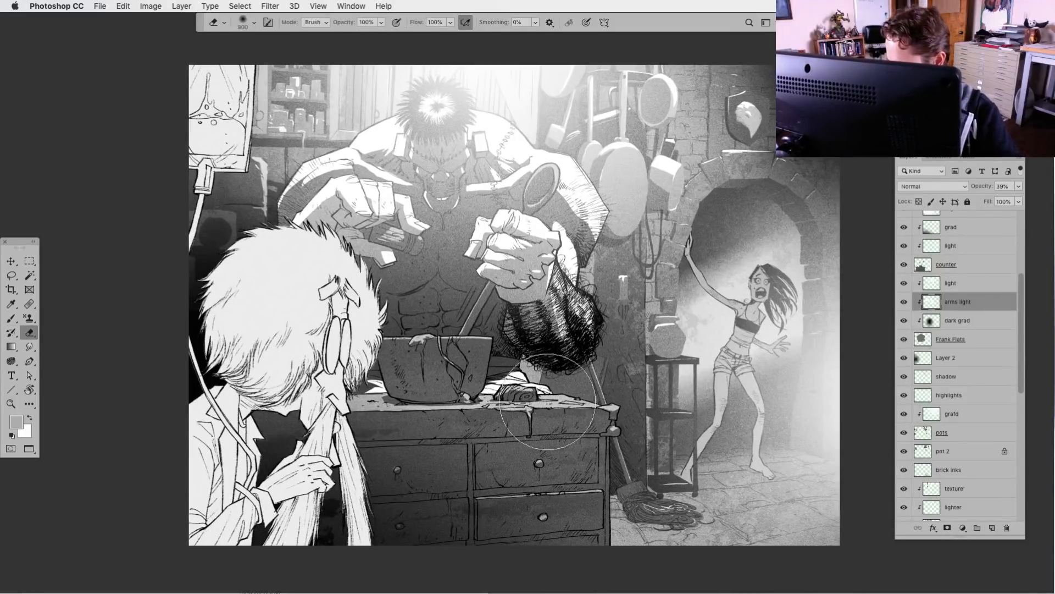
pyautogui.moveTo(549, 401)
pyautogui.mouseDown()
pyautogui.moveTo(528, 367)
pyautogui.moveTo(523, 295)
pyautogui.moveTo(571, 364)
pyautogui.moveTo(585, 337)
pyautogui.mouseUp()
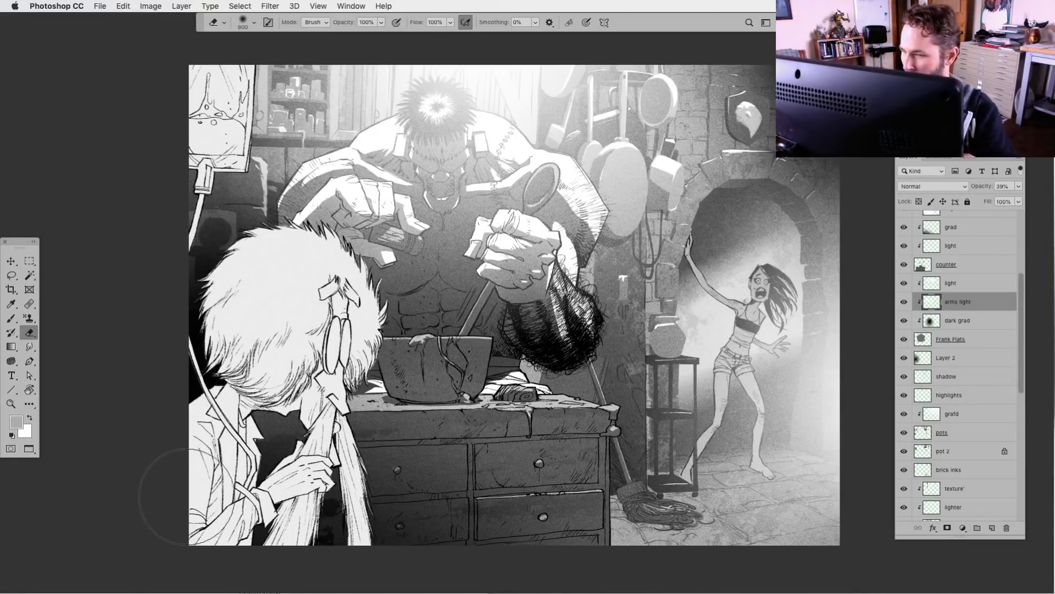
pyautogui.hotkey('ctrl', '-')
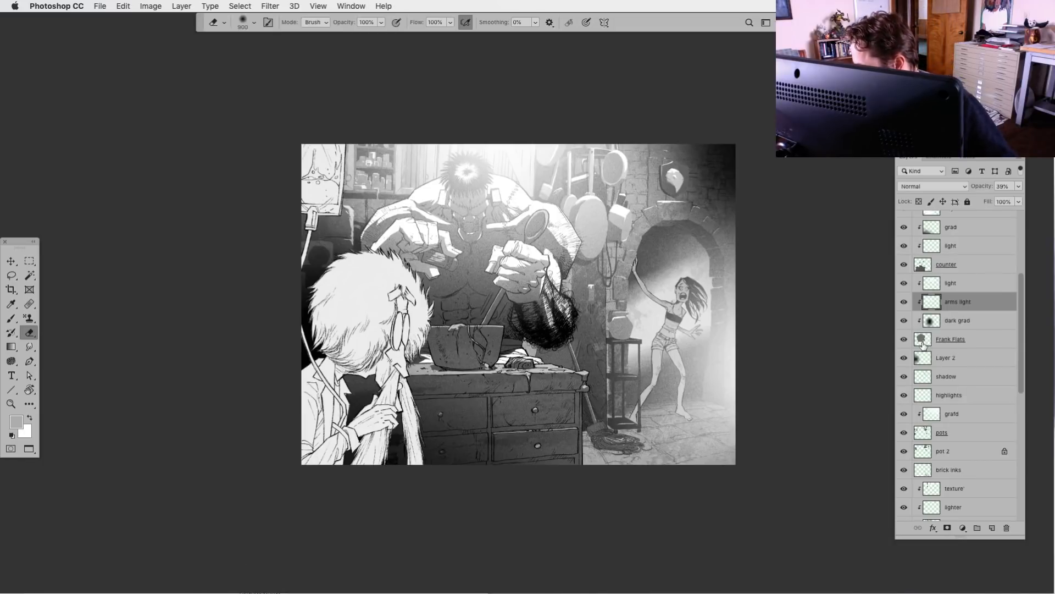
# Add a new clipped layer above Layer 4 in the counter group of layers and name it bowl
pyautogui.scroll(4, 1017, 275)
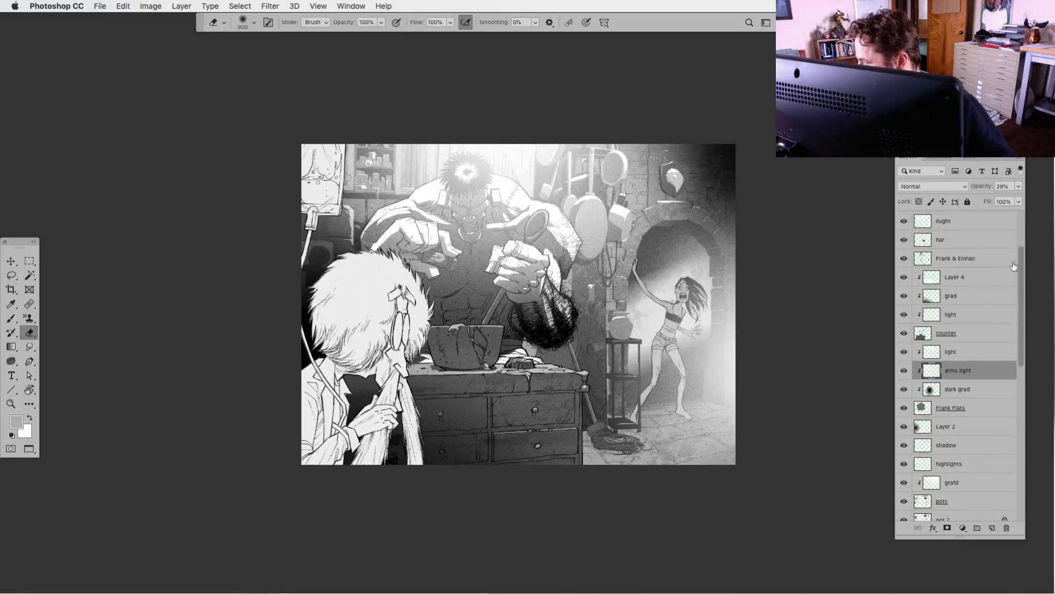
pyautogui.click(936, 278)
pyautogui.click(992, 528)
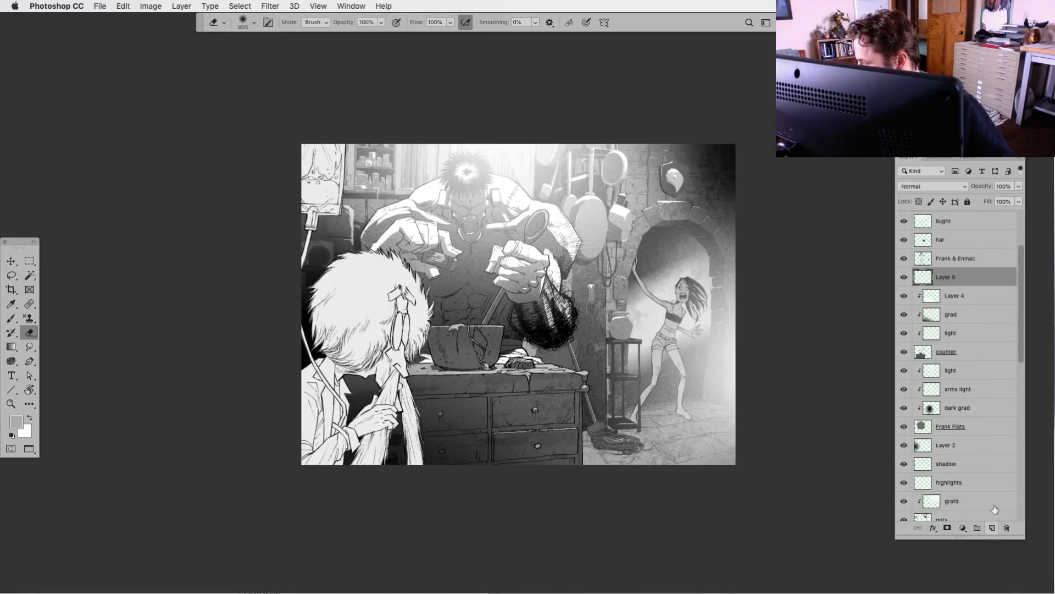
pyautogui.keyDown('alt'); pyautogui.click(945, 281); pyautogui.keyUp('alt')
pyautogui.doubleClick(951, 277)
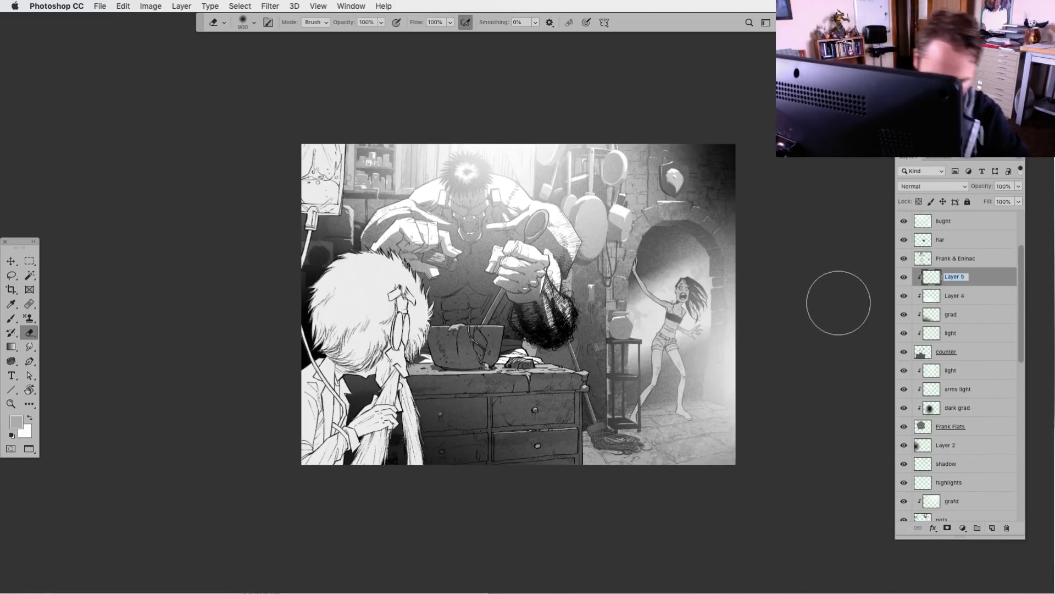
pyautogui.write('bowl')
pyautogui.press('Return')
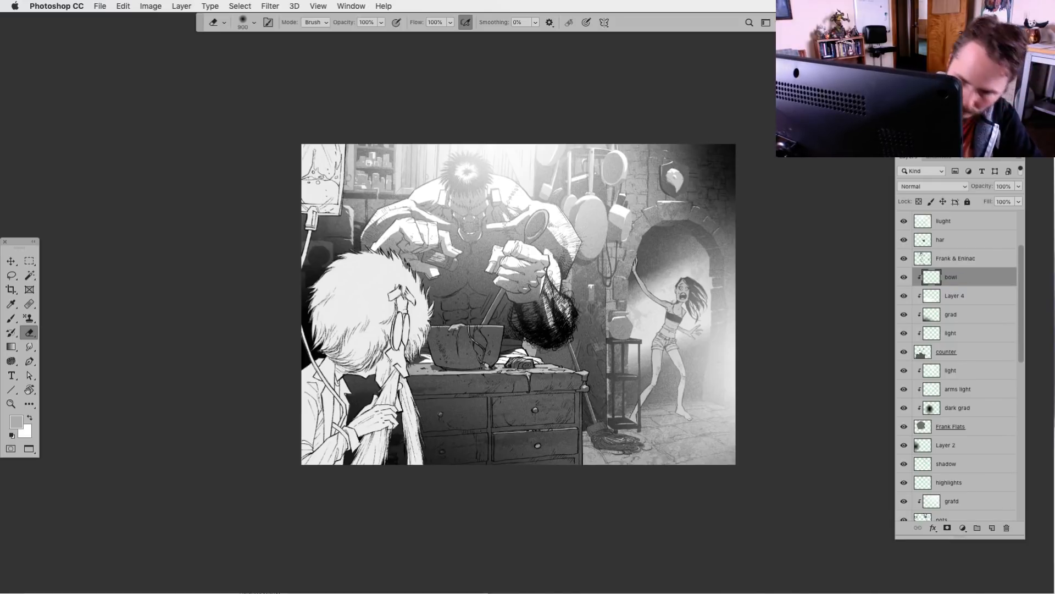
# Lasso the mixing bowl on the counter together with the spoon handle, subtracting the surrounding areas from the selection
pyautogui.click(11, 275)
pyautogui.press('super+plus')
pyautogui.press('super+plus')
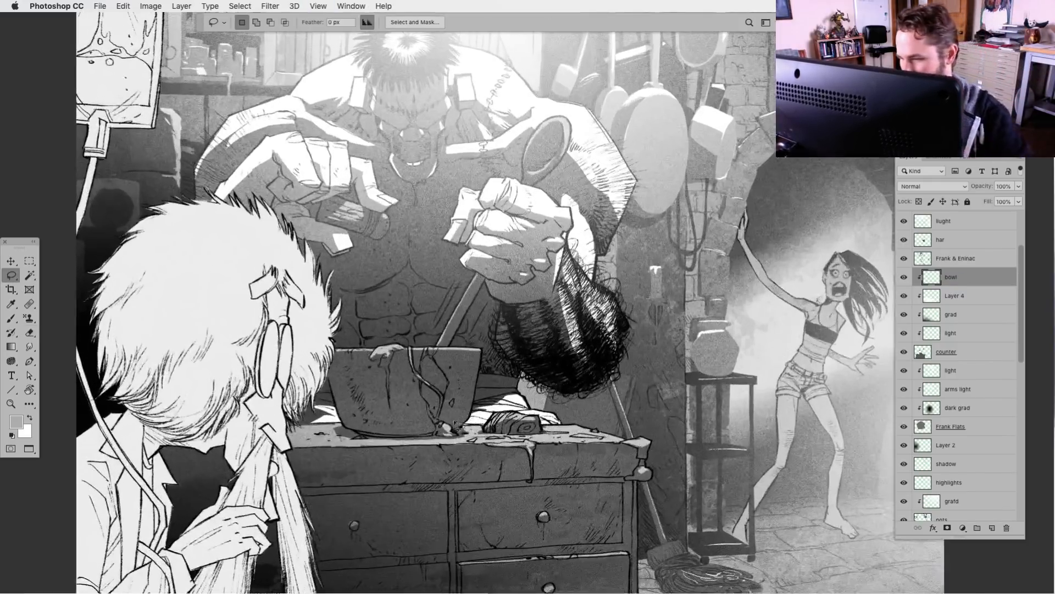
pyautogui.moveTo(460, 427); pyautogui.dragTo(608, 349)
pyautogui.moveTo(434, 295)
pyautogui.mouseDown()
pyautogui.moveTo(421, 334)
pyautogui.moveTo(431, 366)
pyautogui.mouseUp()
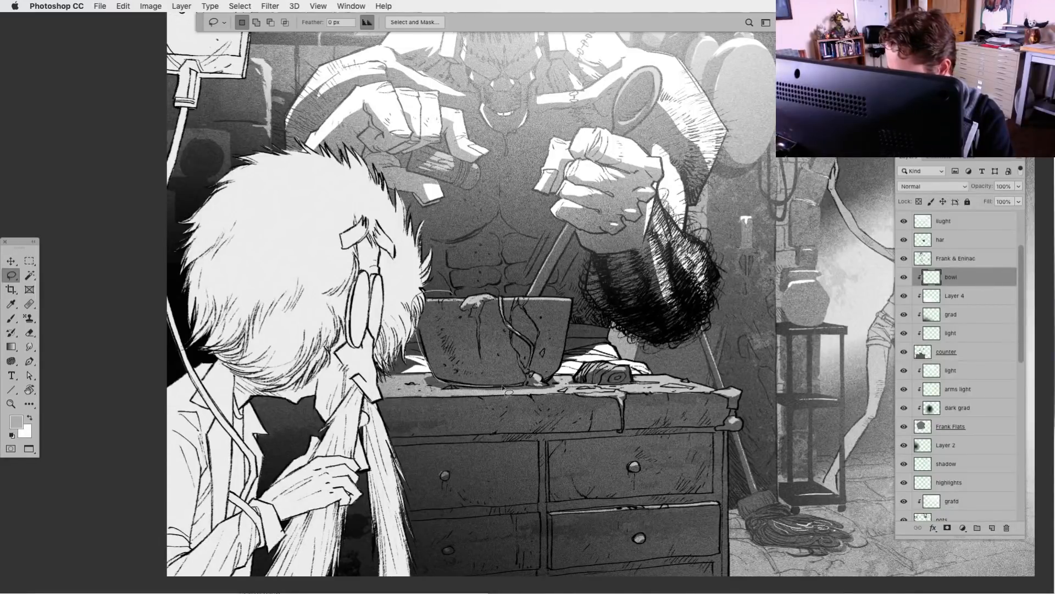
pyautogui.moveTo(569, 360)
pyautogui.mouseDown()
pyautogui.moveTo(587, 258)
pyautogui.moveTo(575, 212)
pyautogui.mouseUp()
pyautogui.press('alt')
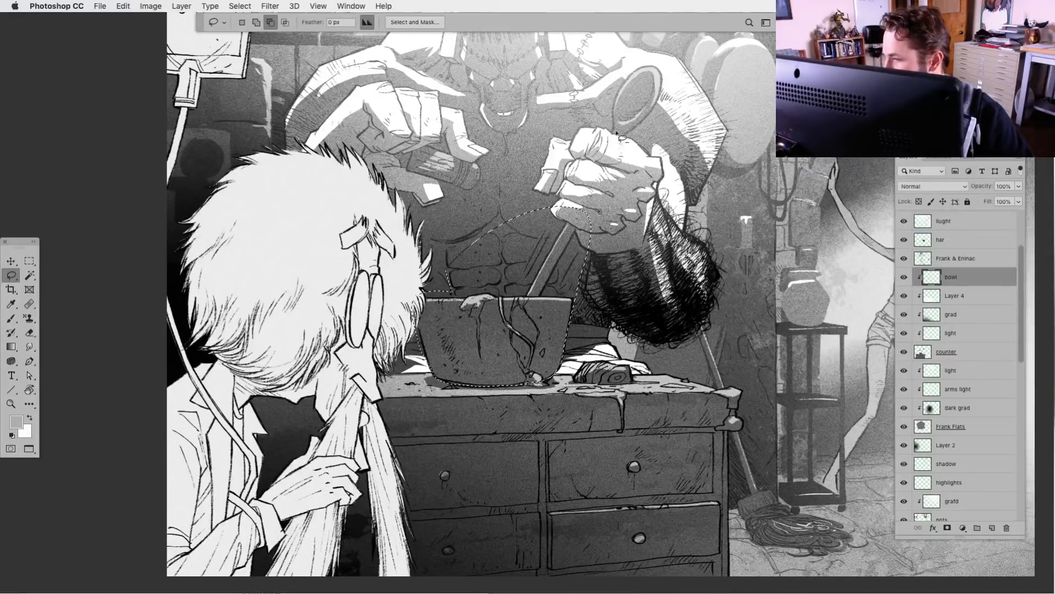
pyautogui.moveTo(651, 55); pyautogui.dragTo(672, 78)
pyautogui.moveTo(462, 138); pyautogui.dragTo(494, 162)
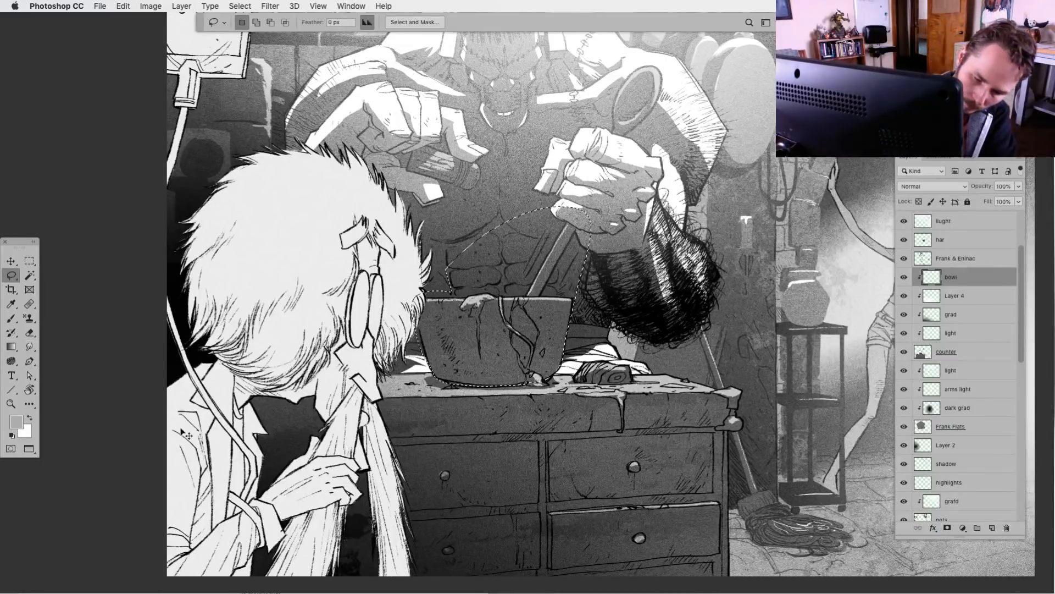
# Fill the bowl and spoon selection with the light gray, deselect, and move the bowl layer directly above counter
pyautogui.hotkey('alt', 'BackSpace')
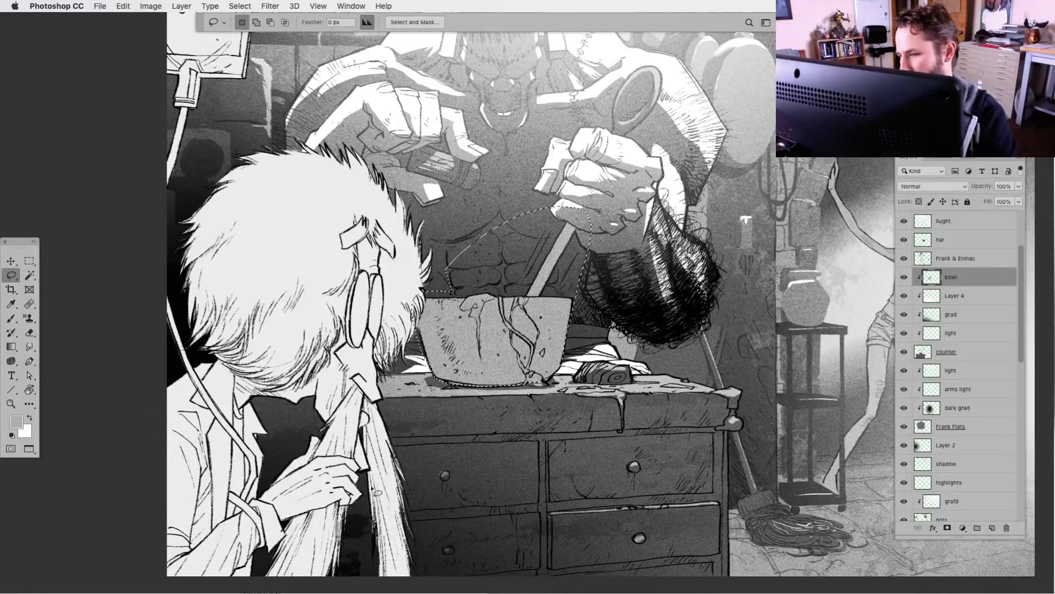
pyautogui.press('super+d')
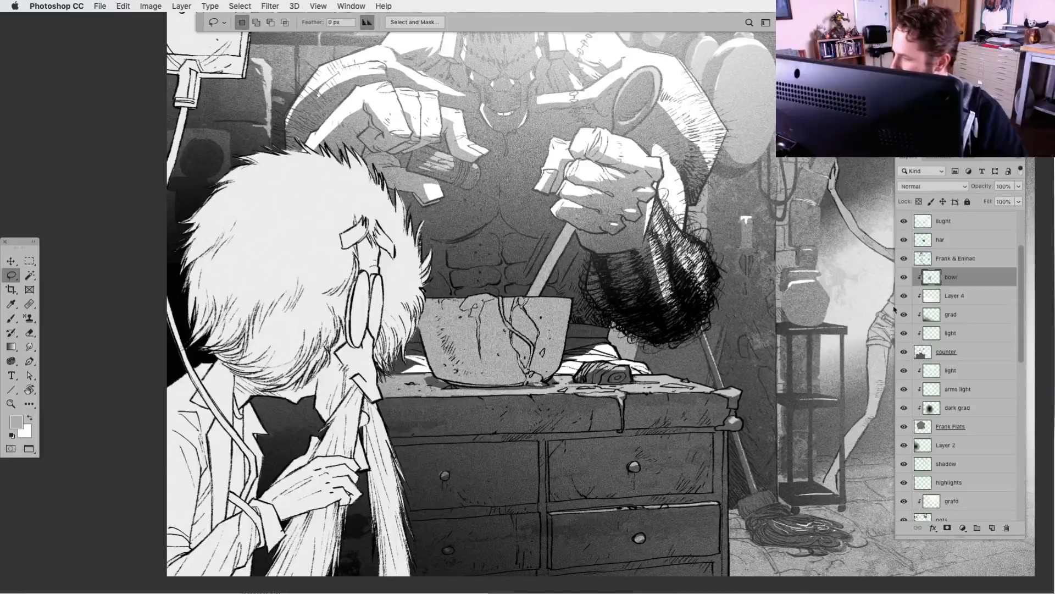
pyautogui.moveTo(936, 278); pyautogui.dragTo(939, 340)
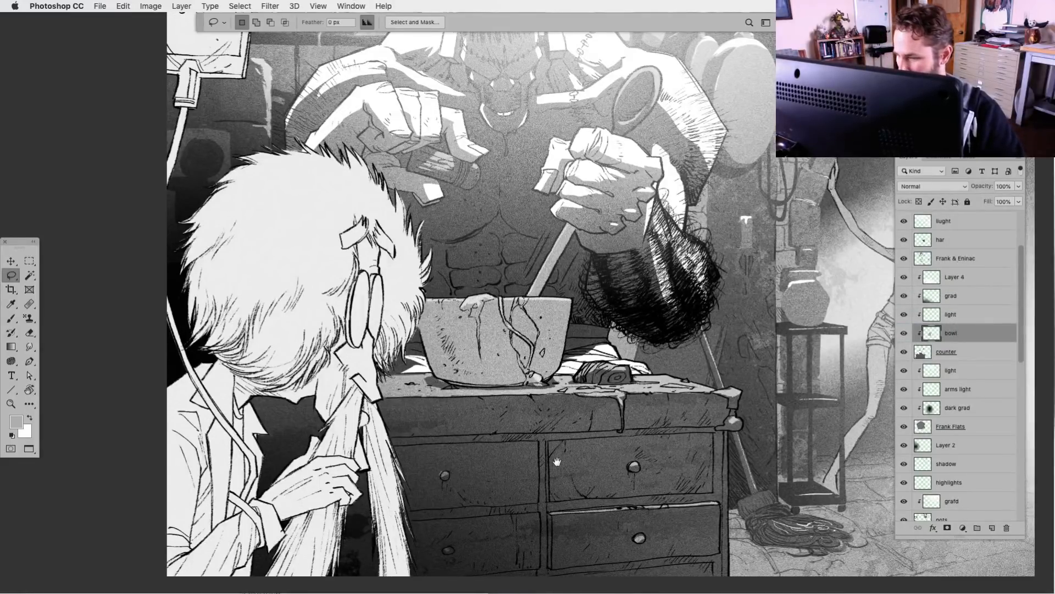
# Try a gradient across the mixing bowl on the bowl layer
pyautogui.moveTo(556, 462); pyautogui.dragTo(526, 455)
pyautogui.click(11, 346)
pyautogui.moveTo(378, 344); pyautogui.dragTo(463, 379)
pyautogui.press('super+z')
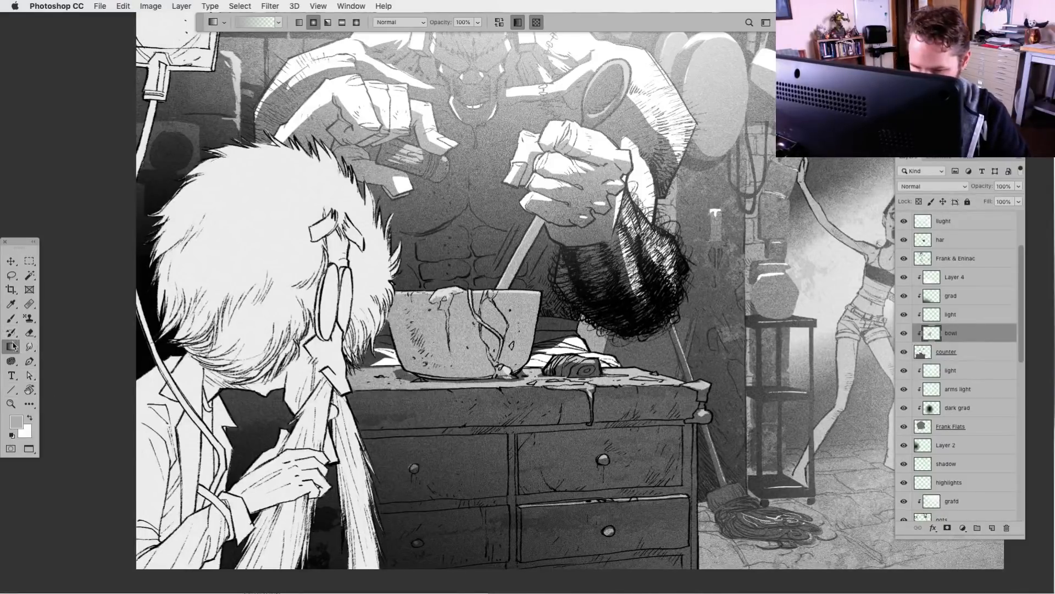
# Fade the lower part of the bowl's gray fill with the Eraser, reducing the brush to 400 px and finally 125 px
pyautogui.click(30, 333)
pyautogui.moveTo(408, 411)
pyautogui.mouseDown()
pyautogui.moveTo(490, 409)
pyautogui.moveTo(534, 352)
pyautogui.mouseUp()
pyautogui.press('[')
pyautogui.press('[')
pyautogui.press('[')
pyautogui.press('[')
pyautogui.press('[')
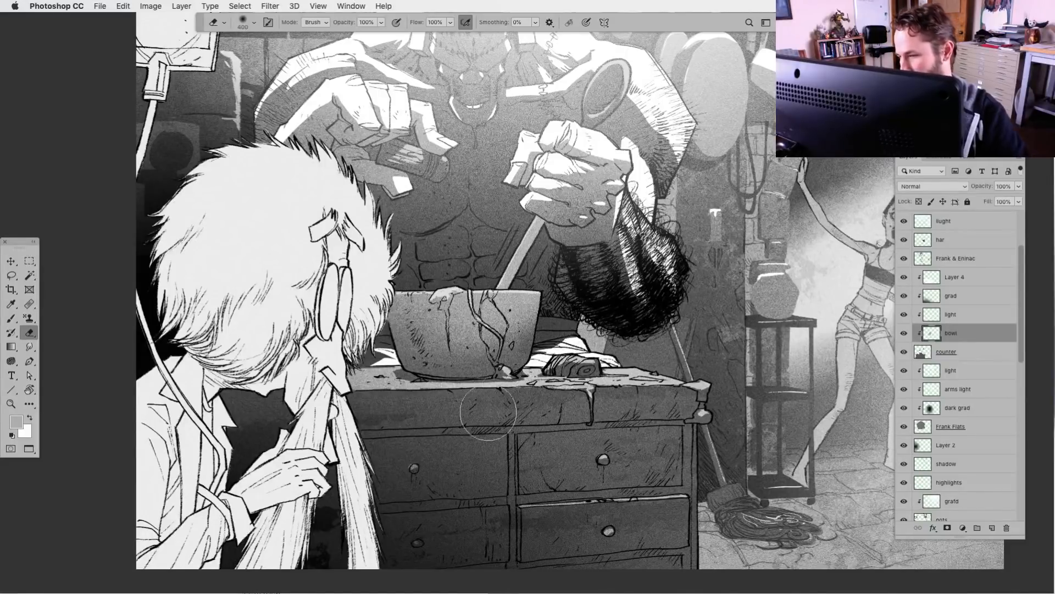
pyautogui.moveTo(454, 429); pyautogui.dragTo(430, 462)
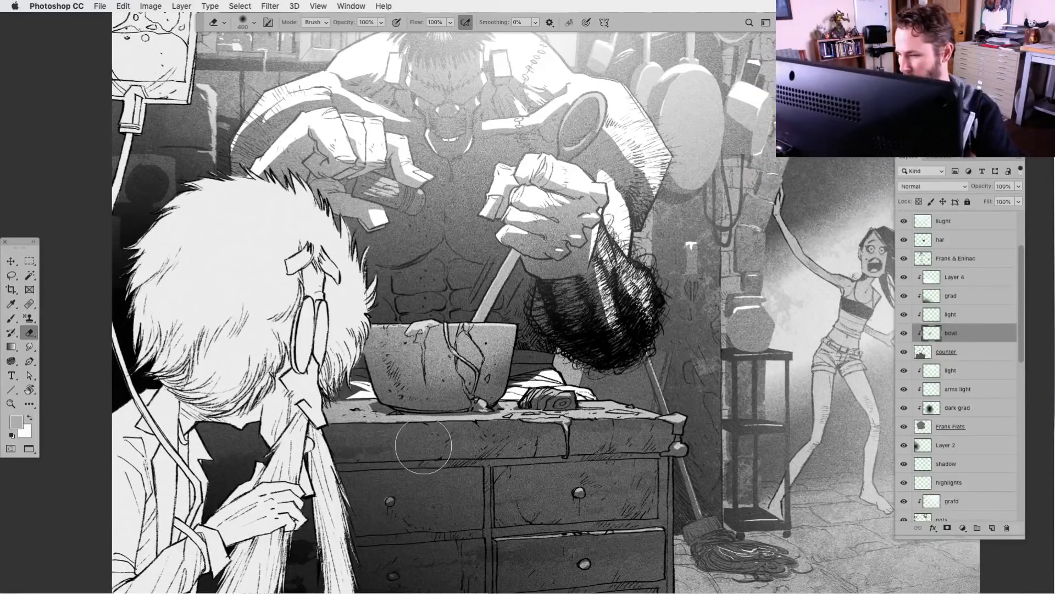
pyautogui.press('[')
pyautogui.press('[')
pyautogui.press('[')
pyautogui.press('[')
pyautogui.press('[')
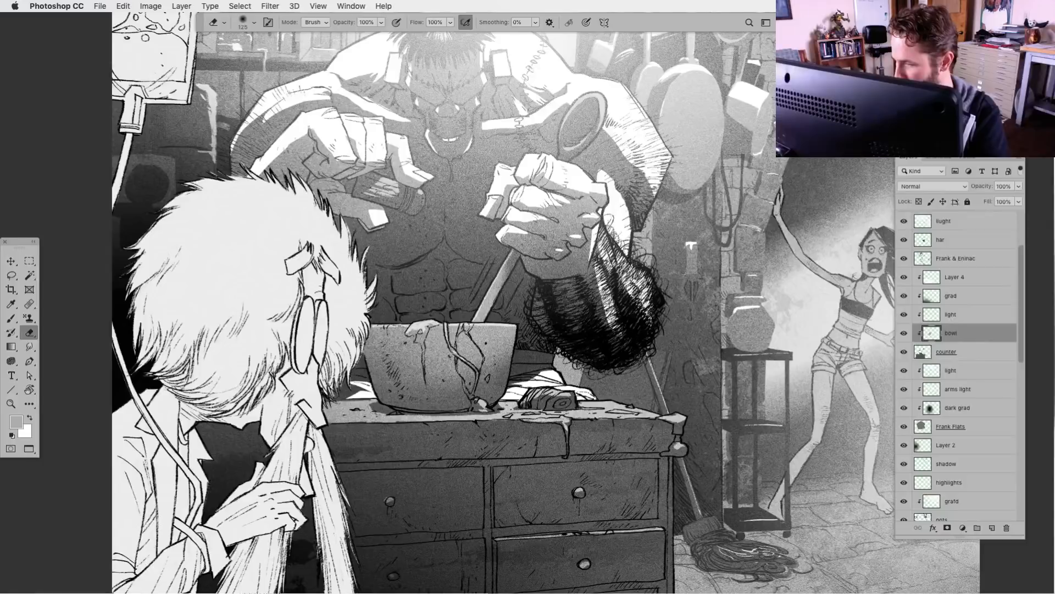
pyautogui.press('[')
pyautogui.hotkey('ctrl', '-')
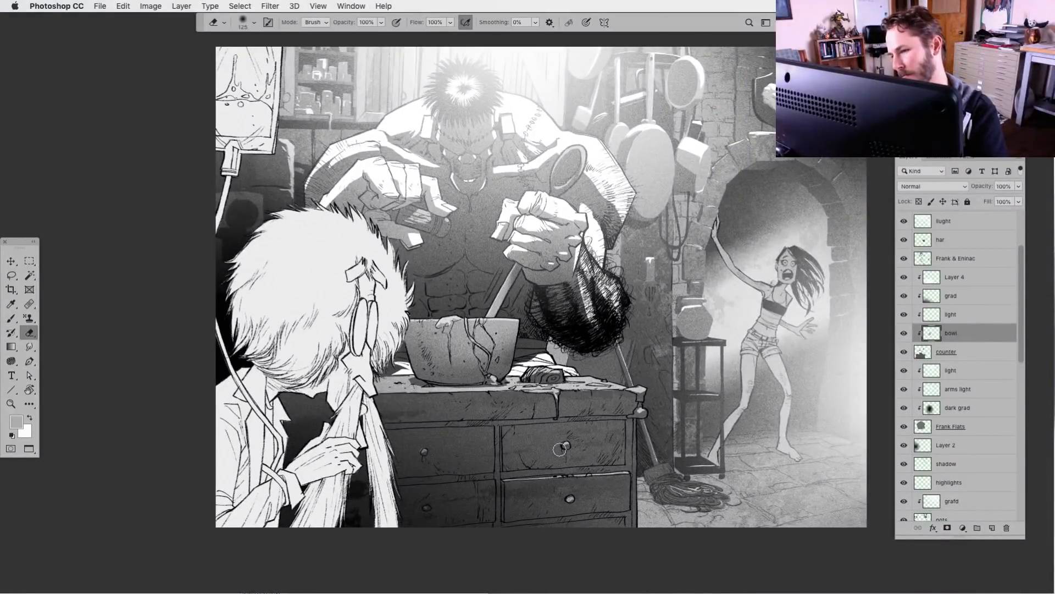
# Compare the image with and without the Sir flats layer and the light layer beneath it, and select that light layer
pyautogui.hotkey('ctrl', '-')
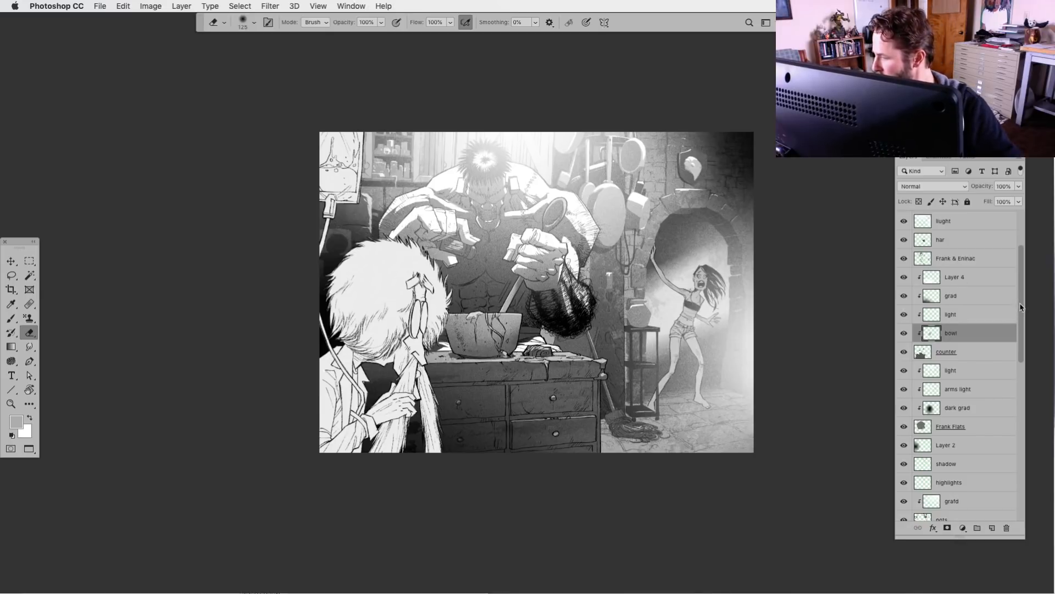
pyautogui.scroll(4, 1021, 307)
pyautogui.click(905, 285)
pyautogui.click(904, 284)
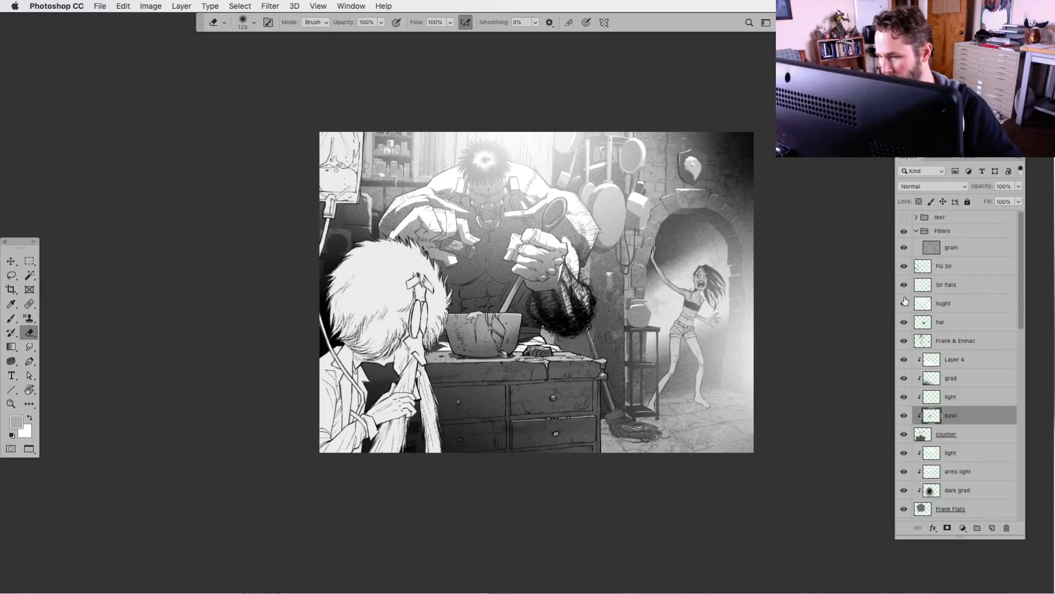
pyautogui.click(904, 303)
pyautogui.click(904, 303)
pyautogui.click(925, 306)
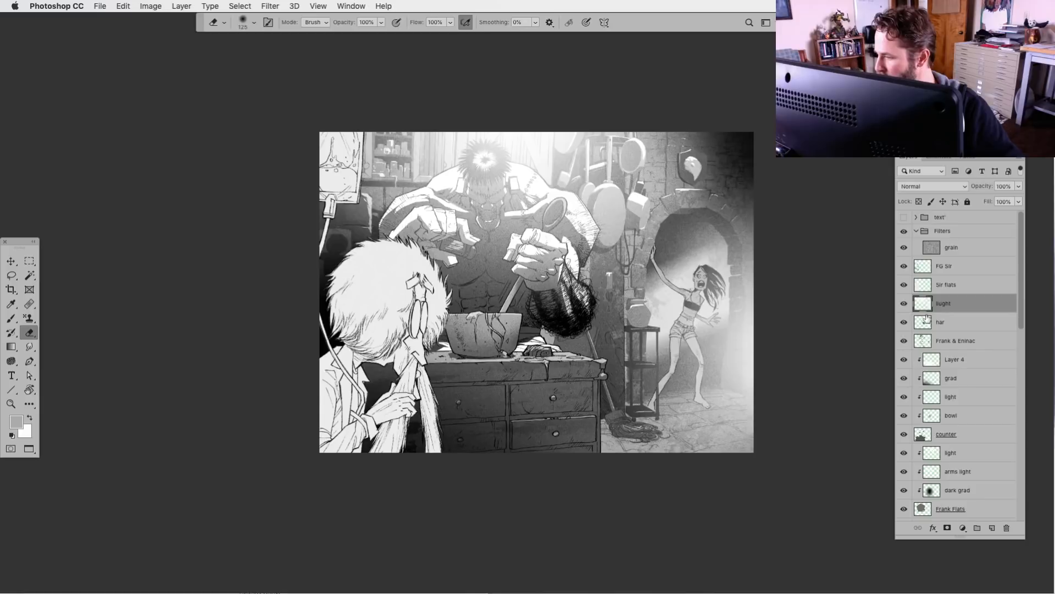
# Try reducing the opacity of the light layer beneath Sir flats to about 55%, and restore it to 100%
pyautogui.click(1018, 186)
pyautogui.moveTo(1020, 199); pyautogui.dragTo(988, 202)
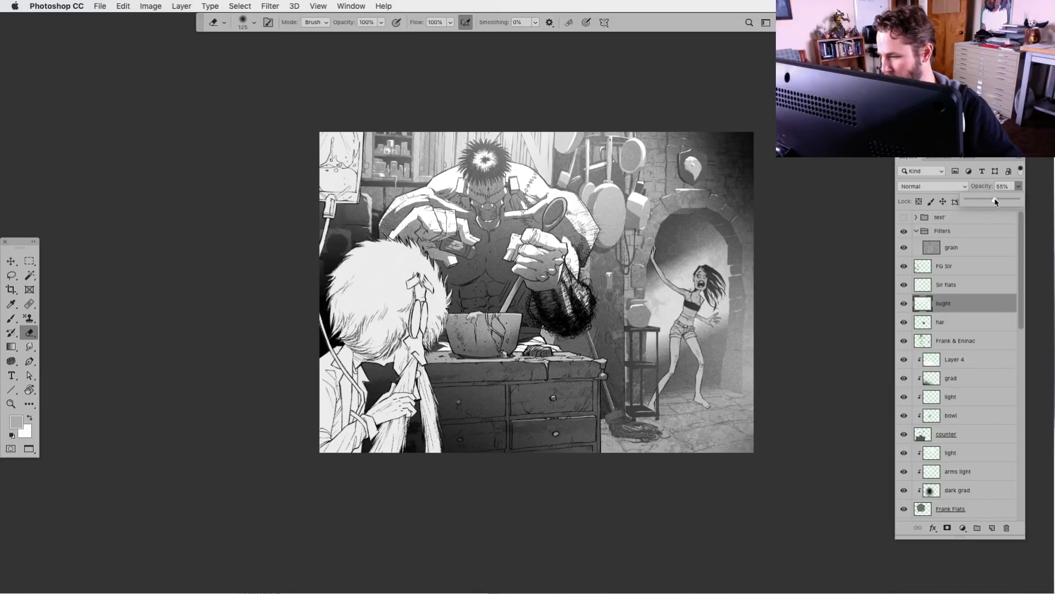
pyautogui.moveTo(995, 202); pyautogui.dragTo(1021, 201)
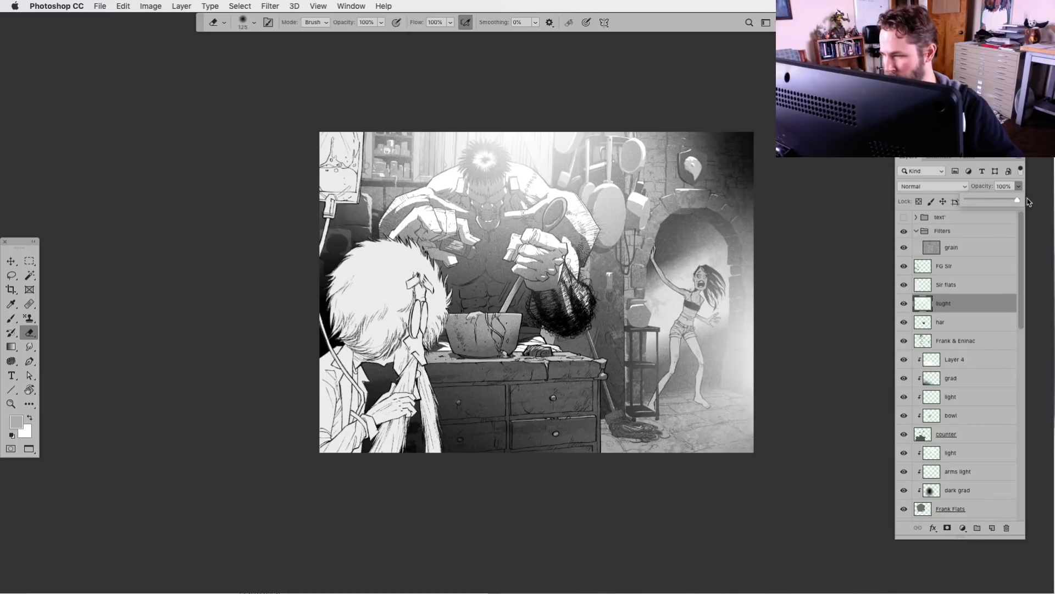
# Add a mask to the light layer and clear the haze from the monster's face, chest and fist with a 1000 px Eraser, reducing it to 700 px
pyautogui.click(947, 527)
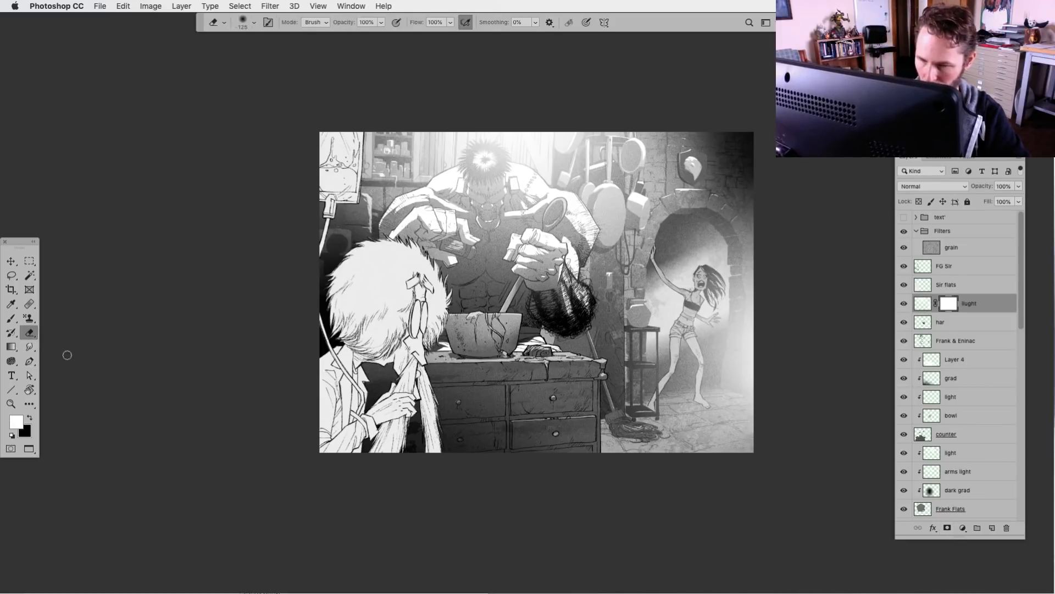
pyautogui.press(']')
pyautogui.press(']')
pyautogui.press(']')
pyautogui.press(']')
pyautogui.press(']')
pyautogui.press(']')
pyautogui.press(']')
pyautogui.press(']')
pyautogui.press(']')
pyautogui.press(']')
pyautogui.press(']')
pyautogui.press(']')
pyautogui.moveTo(484, 191)
pyautogui.mouseDown()
pyautogui.moveTo(476, 237)
pyautogui.moveTo(479, 225)
pyautogui.moveTo(462, 228)
pyautogui.moveTo(450, 253)
pyautogui.moveTo(520, 234)
pyautogui.moveTo(519, 222)
pyautogui.moveTo(533, 247)
pyautogui.moveTo(524, 273)
pyautogui.moveTo(484, 276)
pyautogui.mouseUp()
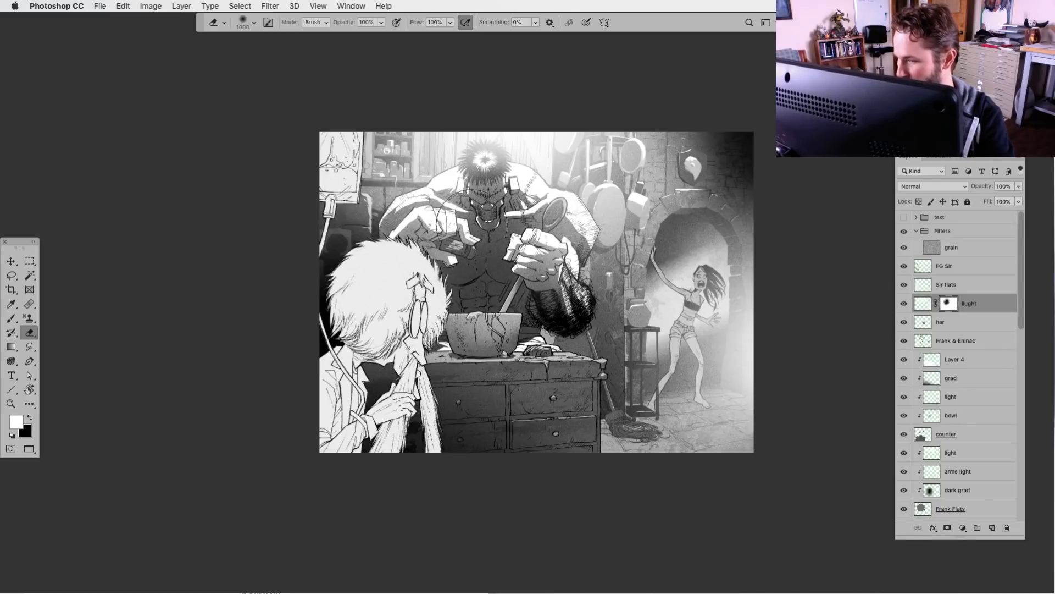
pyautogui.moveTo(559, 233); pyautogui.dragTo(553, 291)
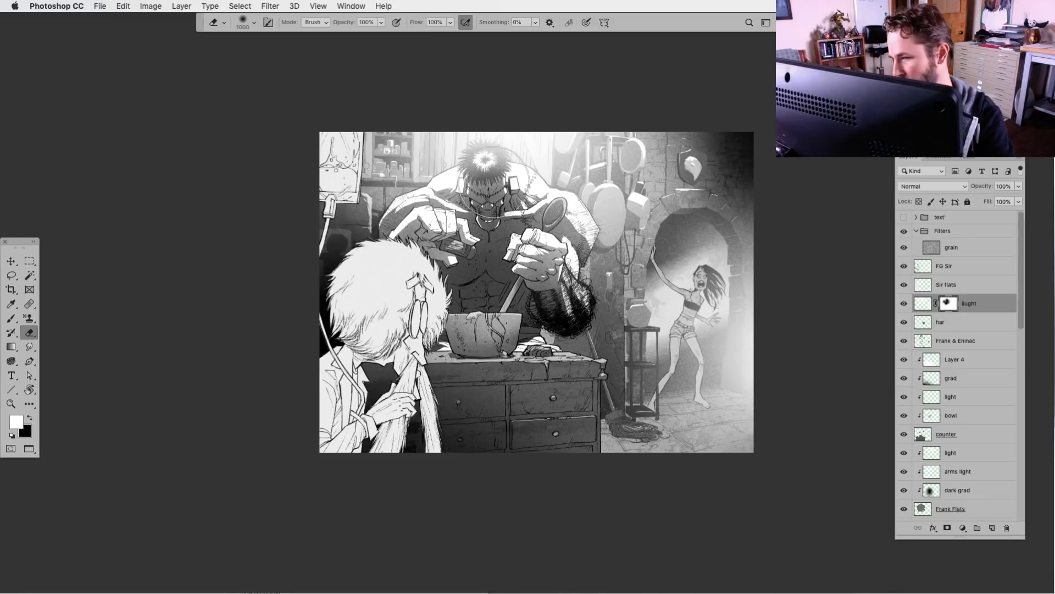
pyautogui.press('[')
pyautogui.press('[')
pyautogui.press('[')
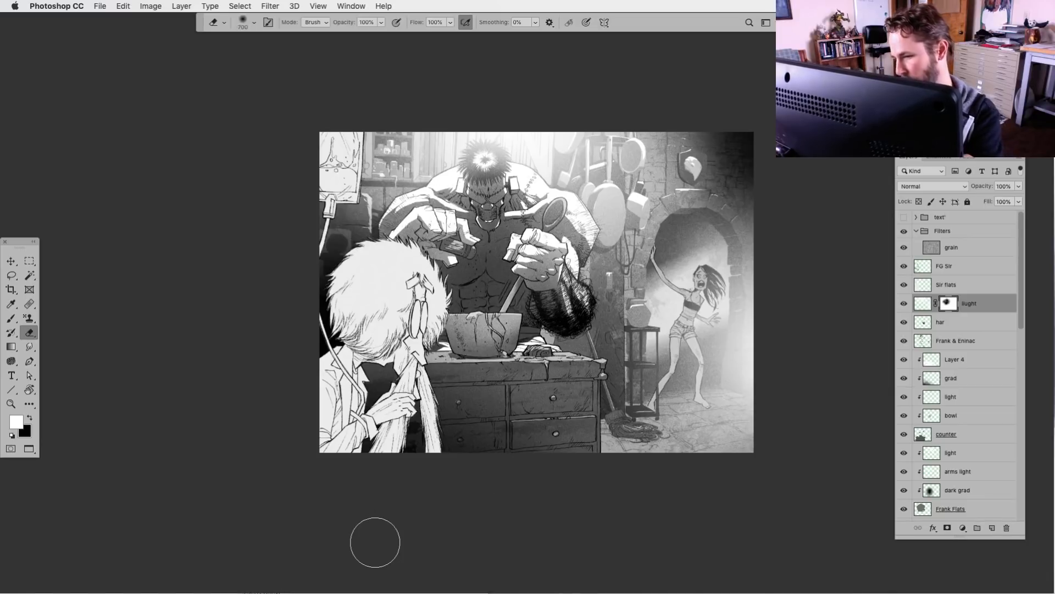
pyautogui.press('super+equal')
pyautogui.press('super+minus')
pyautogui.moveTo(547, 434); pyautogui.dragTo(488, 416)
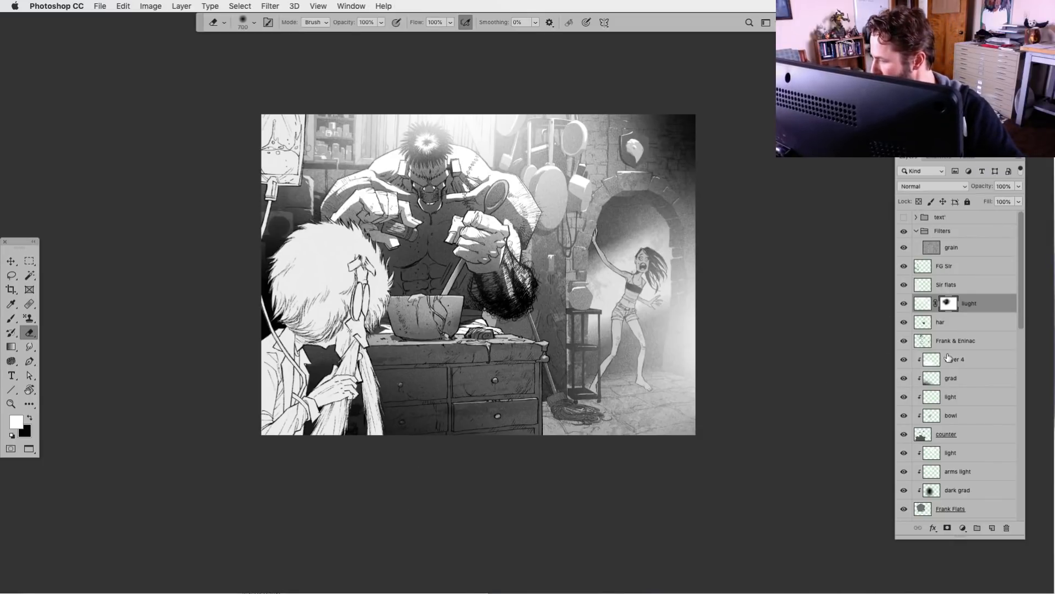
# Try opacity and Levels adjustments on the har layer
pyautogui.click(923, 322)
pyautogui.click(1018, 186)
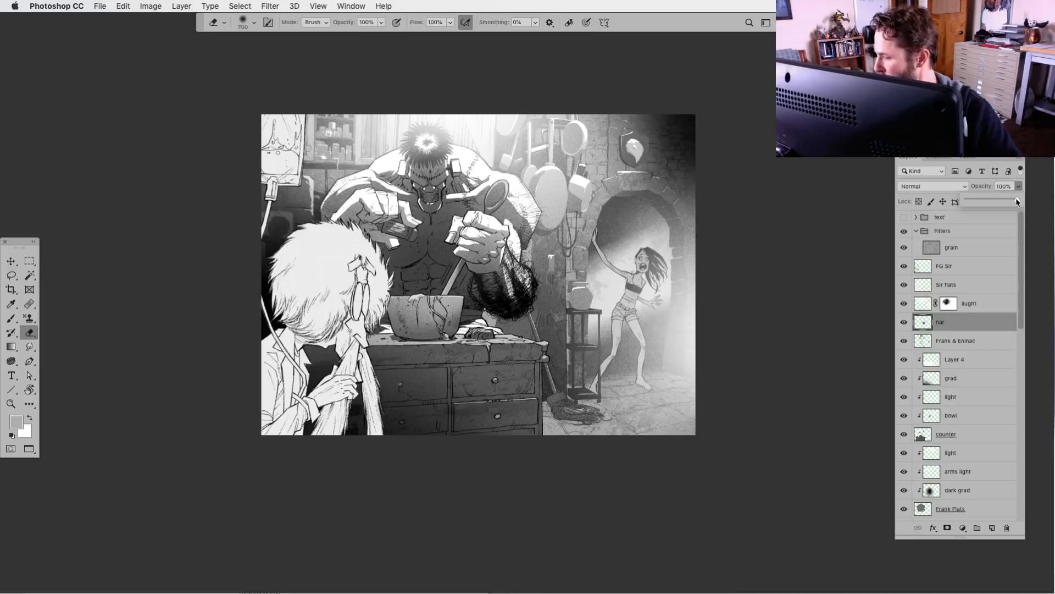
pyautogui.moveTo(1018, 200)
pyautogui.mouseDown()
pyautogui.moveTo(1008, 202)
pyautogui.moveTo(1019, 201)
pyautogui.mouseUp()
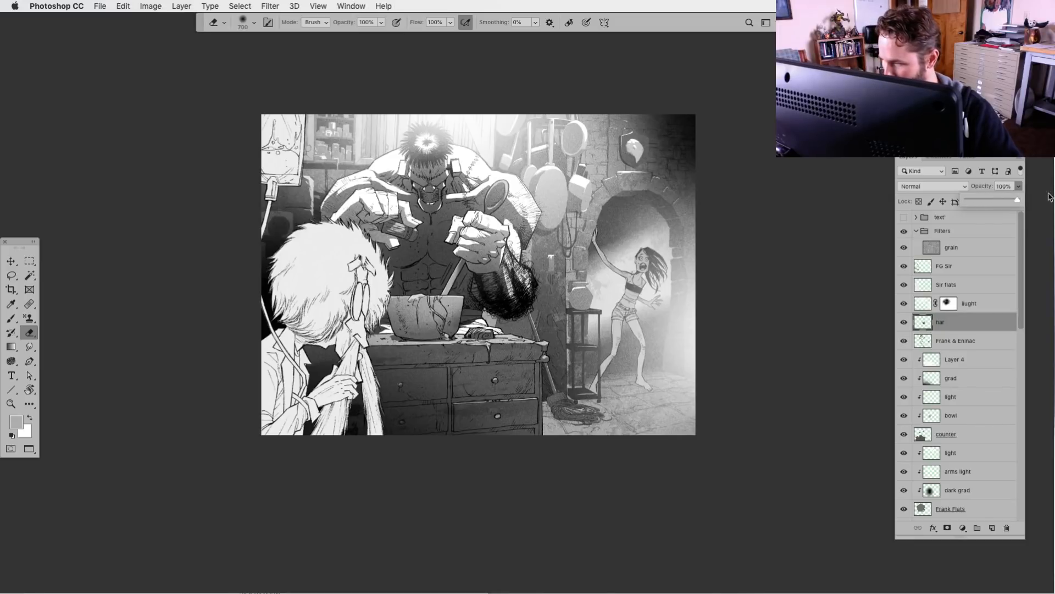
pyautogui.click(922, 325)
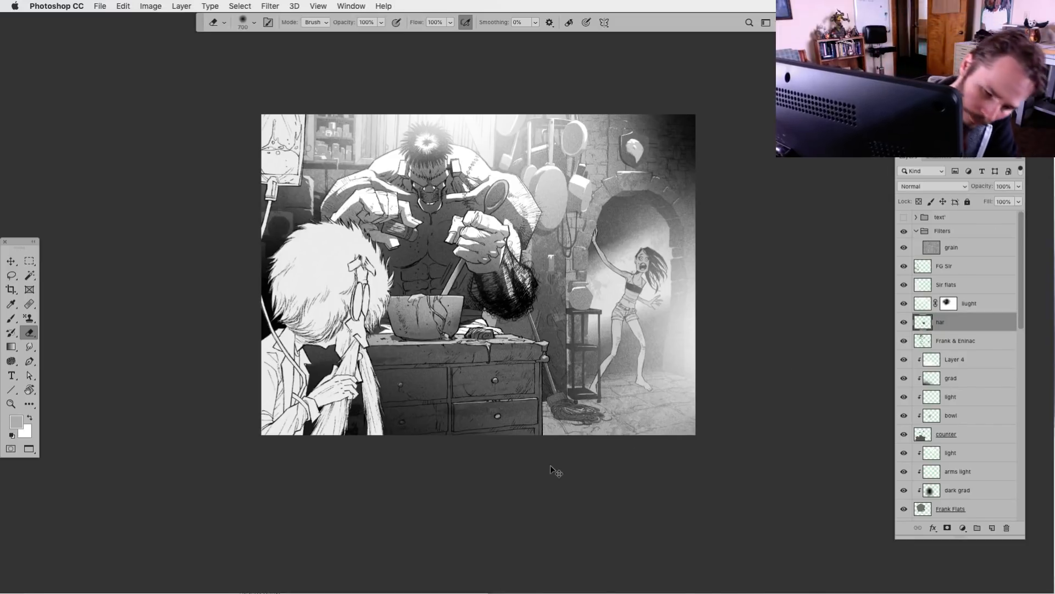
pyautogui.press('super+l')
pyautogui.moveTo(676, 450)
pyautogui.mouseDown()
pyautogui.moveTo(690, 453)
pyautogui.moveTo(675, 452)
pyautogui.mouseUp()
pyautogui.click(857, 323)
pyautogui.press('e')
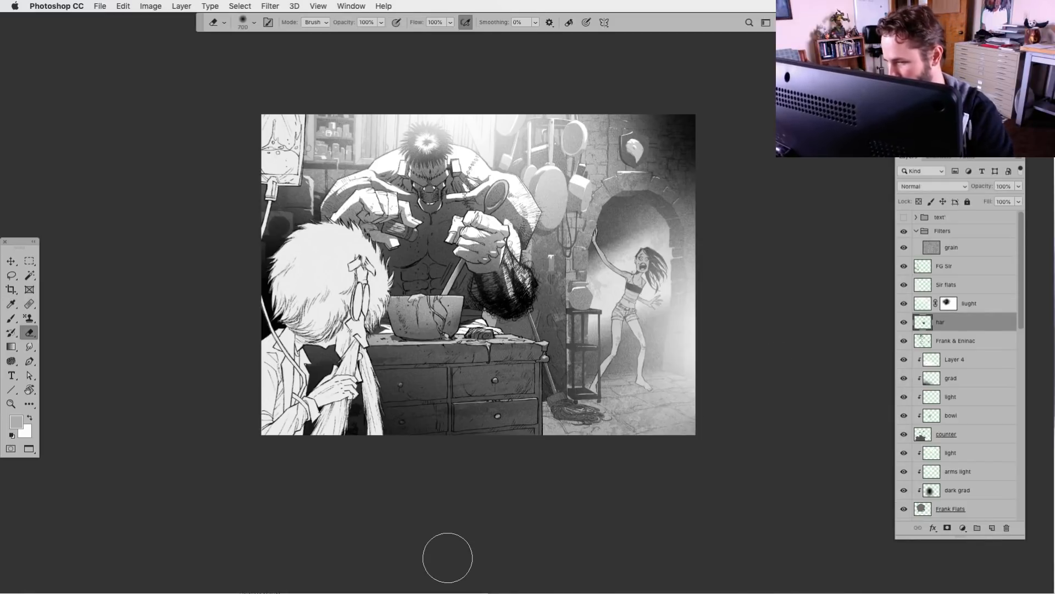
# Merge the har layer into the Frank line-art layer directly below, checking the artwork with each layer hidden and shown
pyautogui.hscroll(1, 485, 457)
pyautogui.scroll(1, 485, 457)
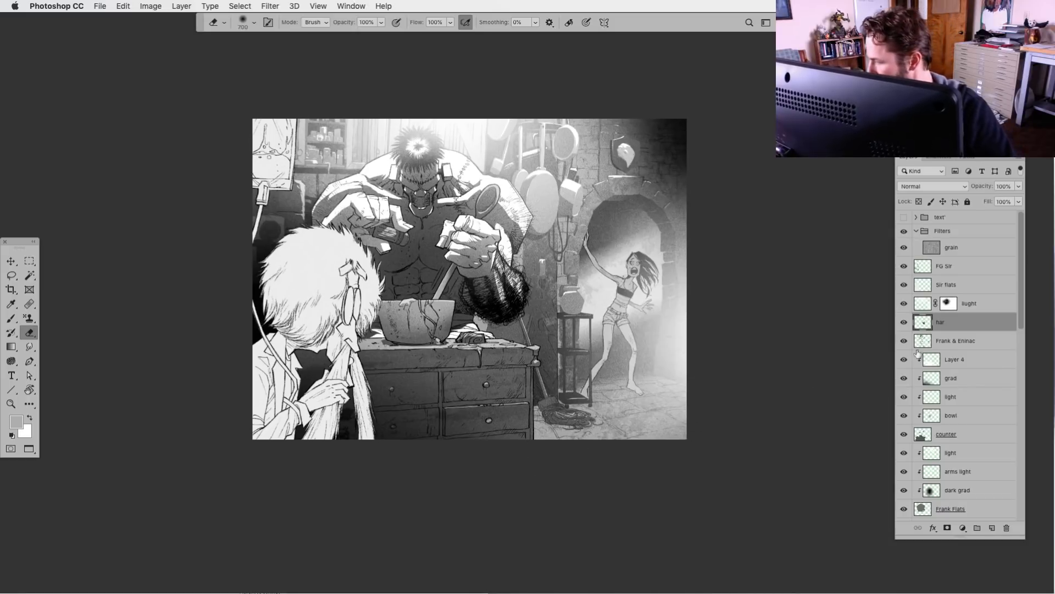
pyautogui.click(904, 323)
pyautogui.click(904, 323)
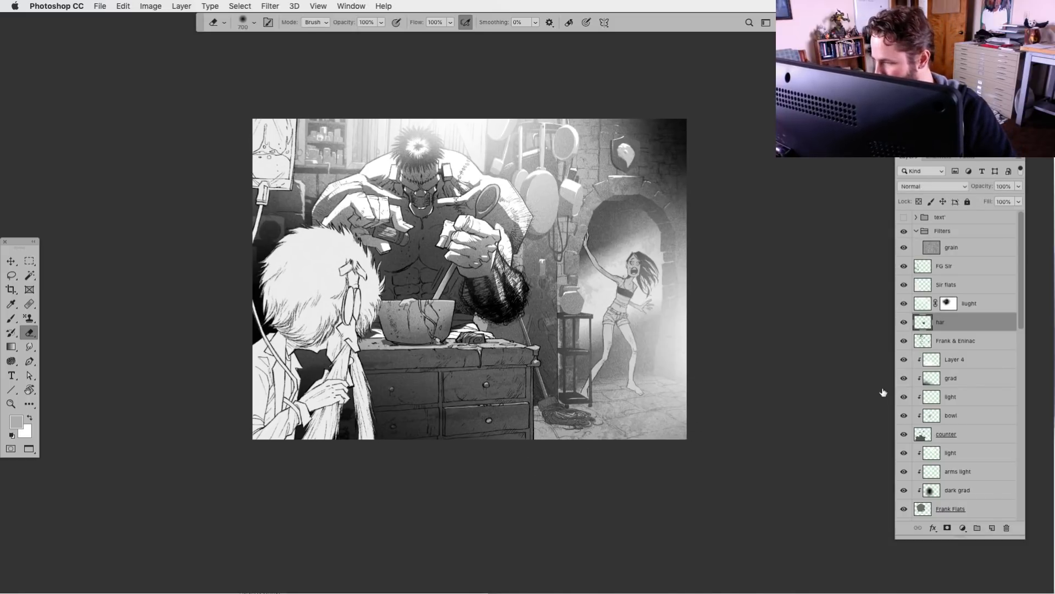
pyautogui.hotkey('ctrl', 'e')
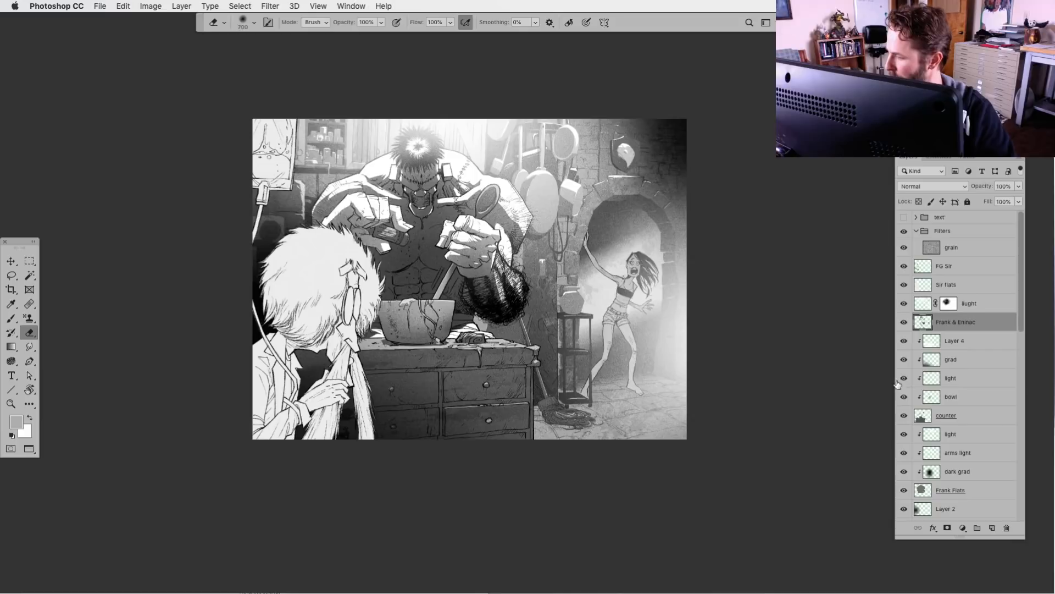
pyautogui.keyDown('alt'); pyautogui.click(904, 322); pyautogui.keyUp('alt')
pyautogui.keyDown('alt'); pyautogui.click(904, 325); pyautogui.keyUp('alt')
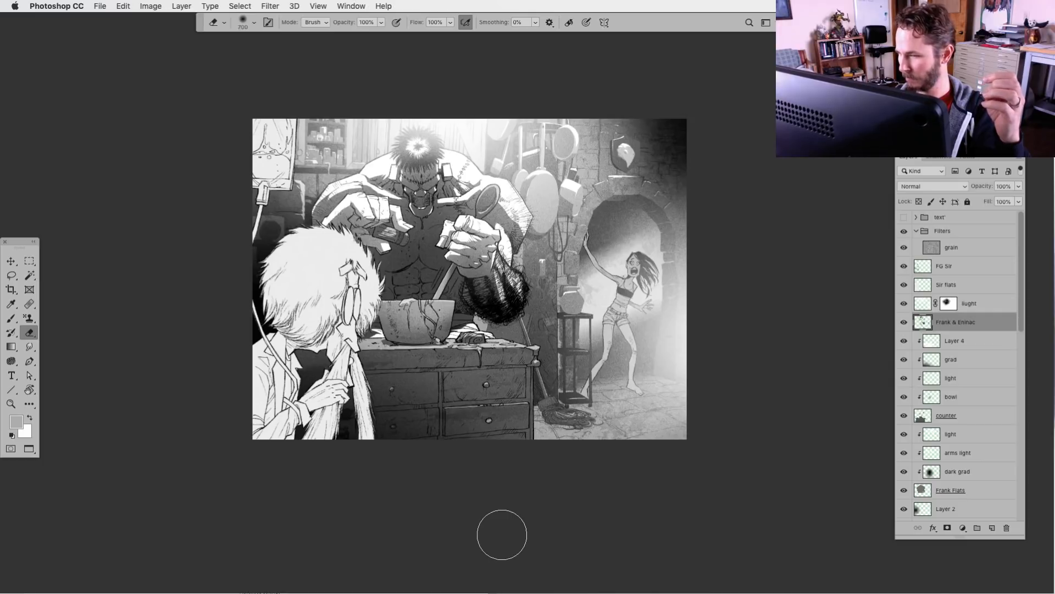
# Flip the canvas view horizontally to check the composition mirrored
pyautogui.press('super+plus')
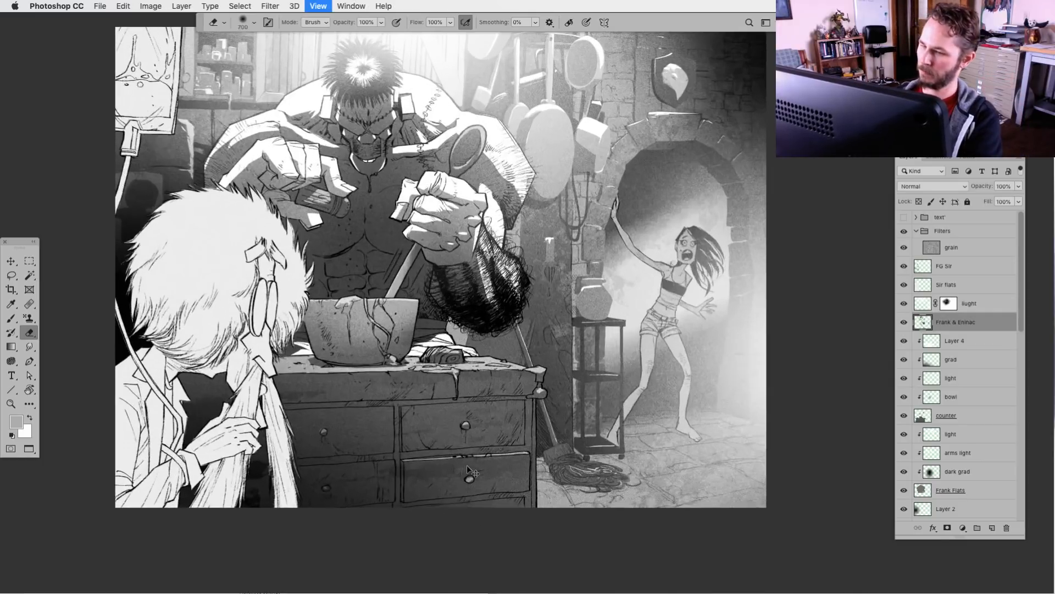
pyautogui.moveTo(555, 444); pyautogui.dragTo(593, 484)
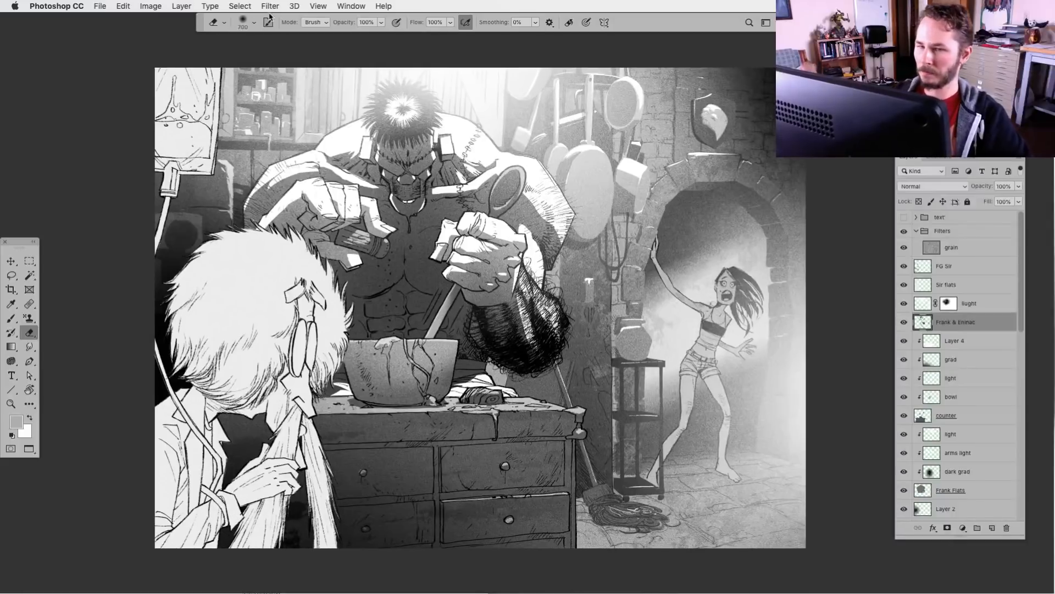
pyautogui.click(319, 6)
pyautogui.click(338, 161)
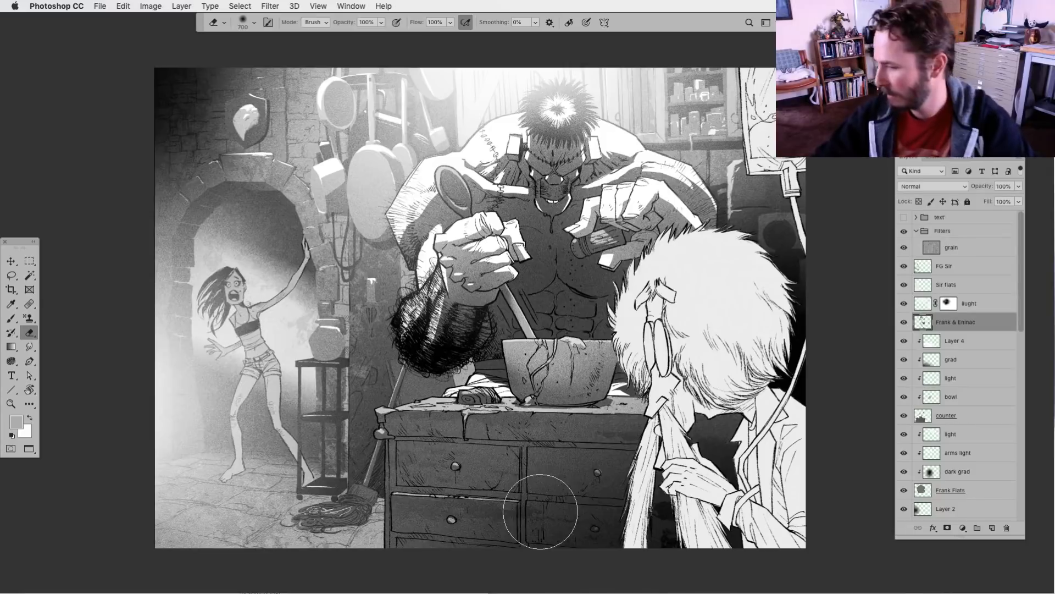
# Review the mirrored illustration without the interface, in full-screen mode on black and fitted to the screen
pyautogui.press('Tab')
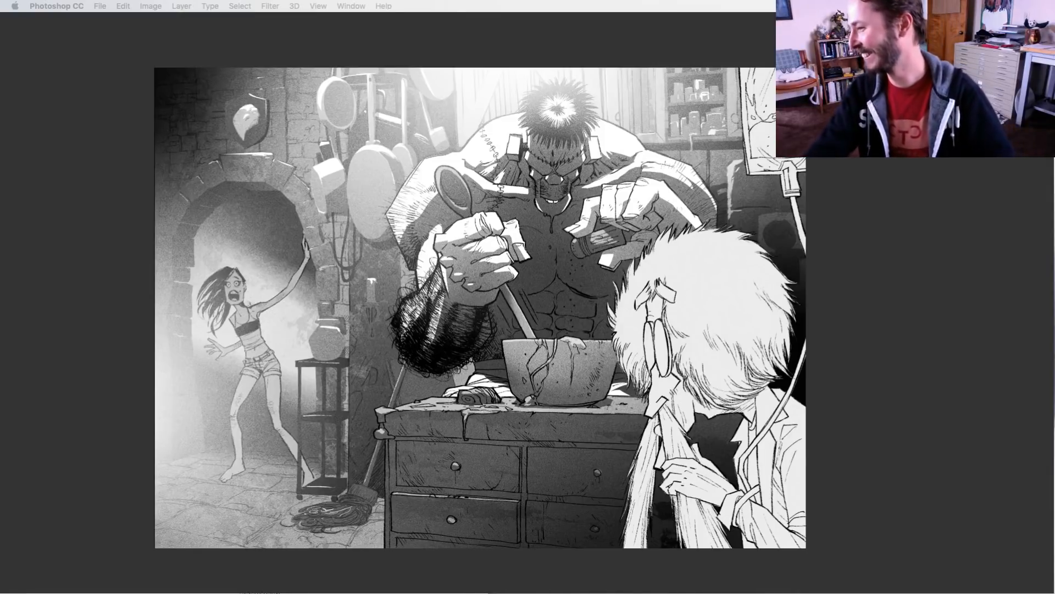
pyautogui.press('Tab')
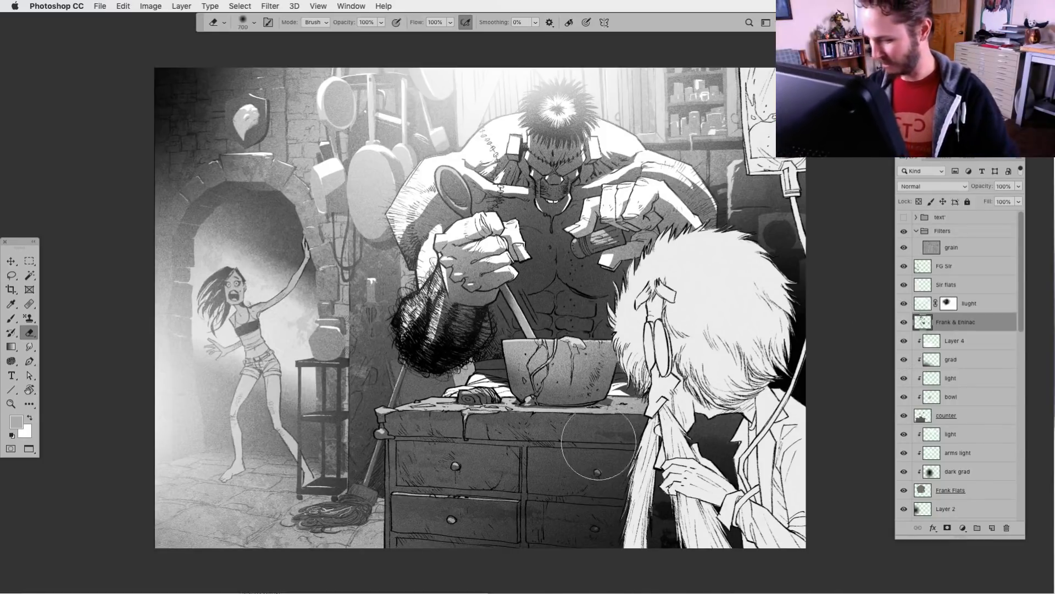
pyautogui.hscroll(3, 555, 457)
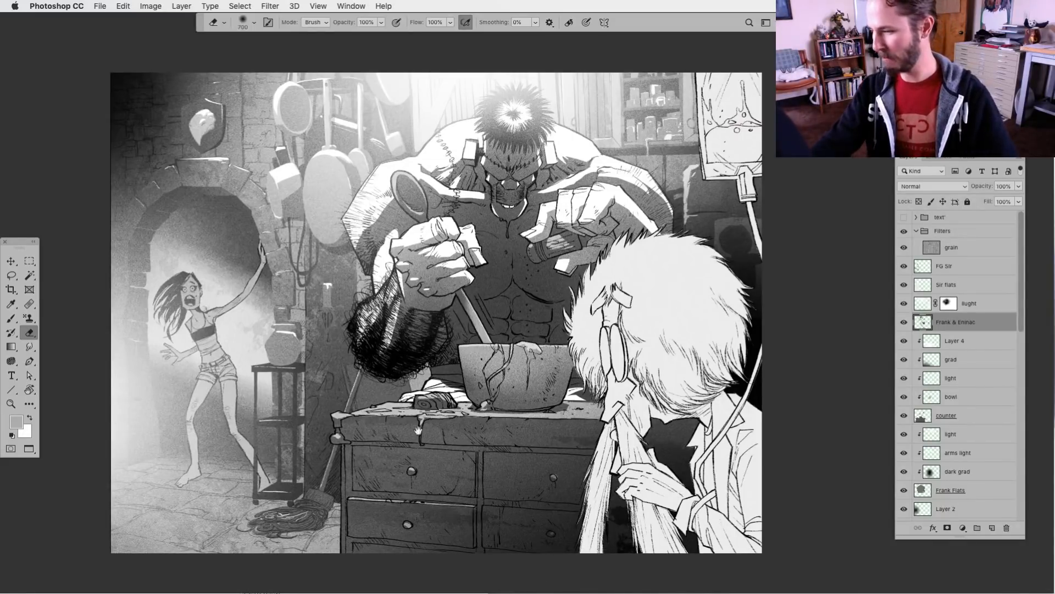
pyautogui.moveTo(445, 477); pyautogui.dragTo(459, 479)
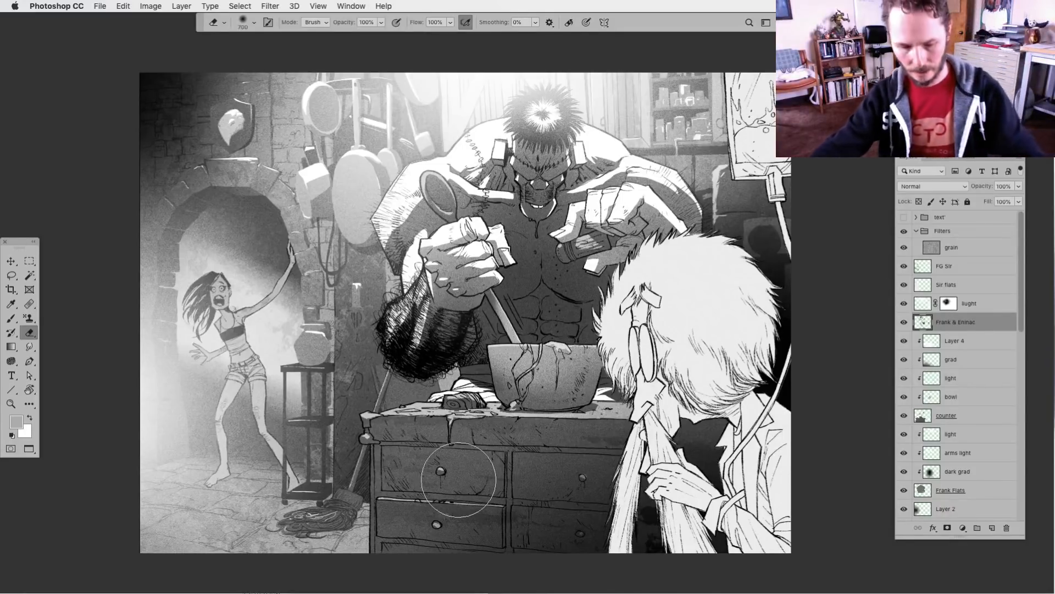
pyautogui.press('f')
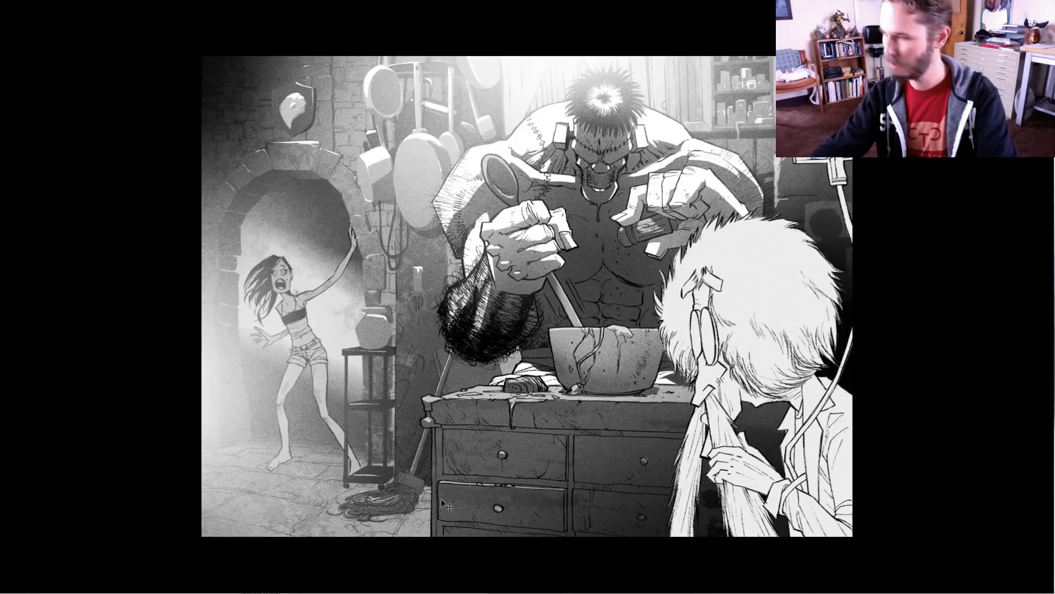
pyautogui.hotkey('ctrl', '0')
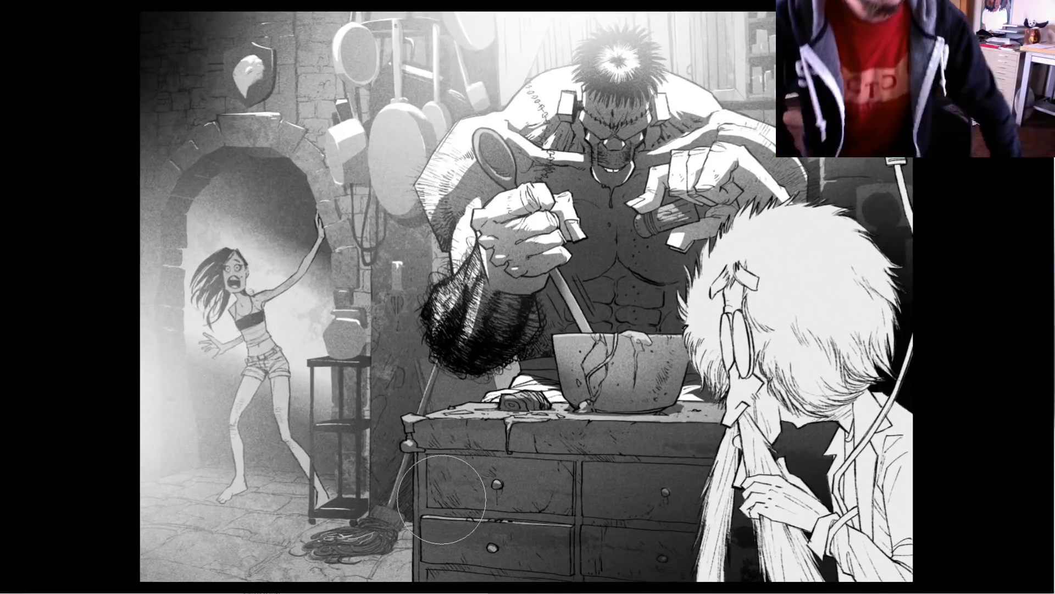
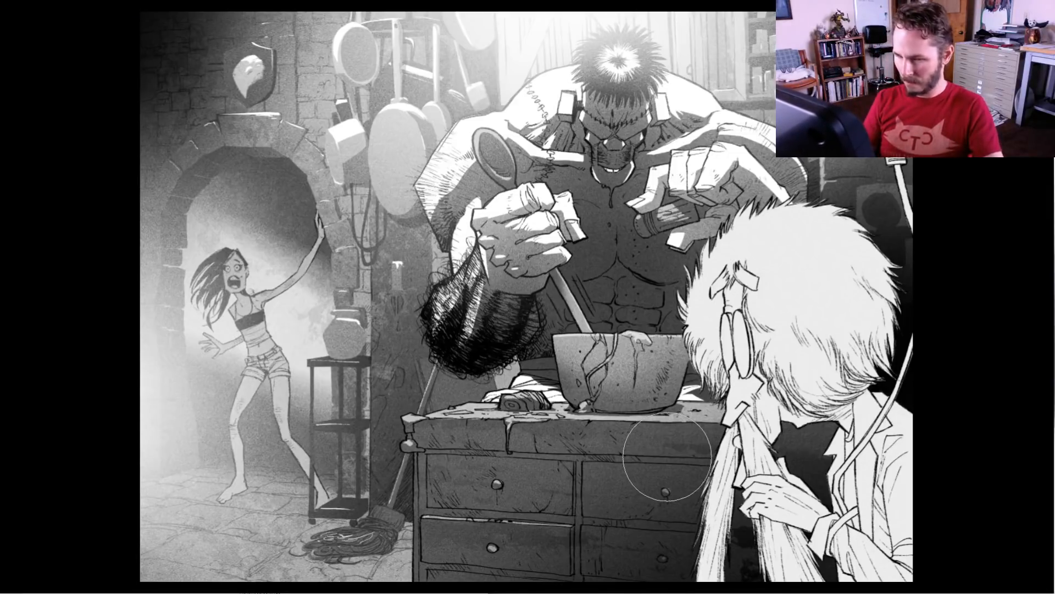
# Zoom out from the illustration and return to full-screen mode with the interface showing
pyautogui.press('super+minus')
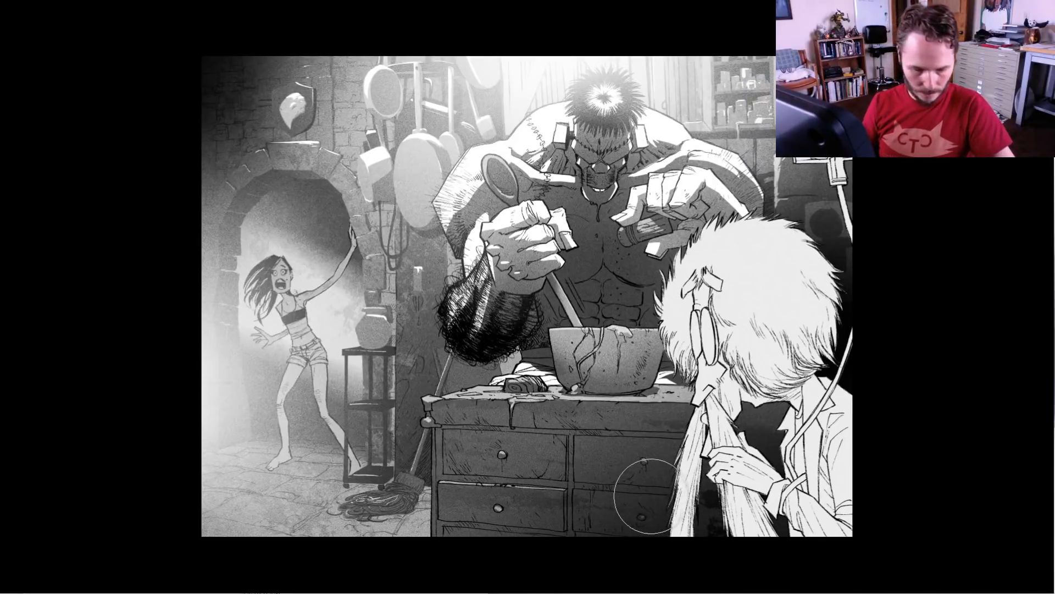
pyautogui.press('f')
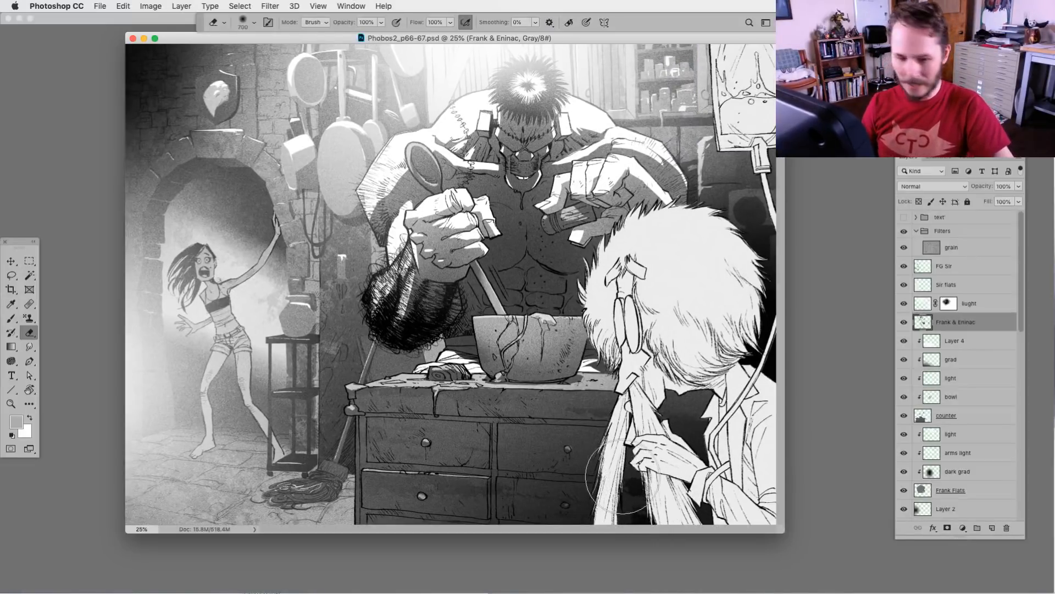
pyautogui.press('f')
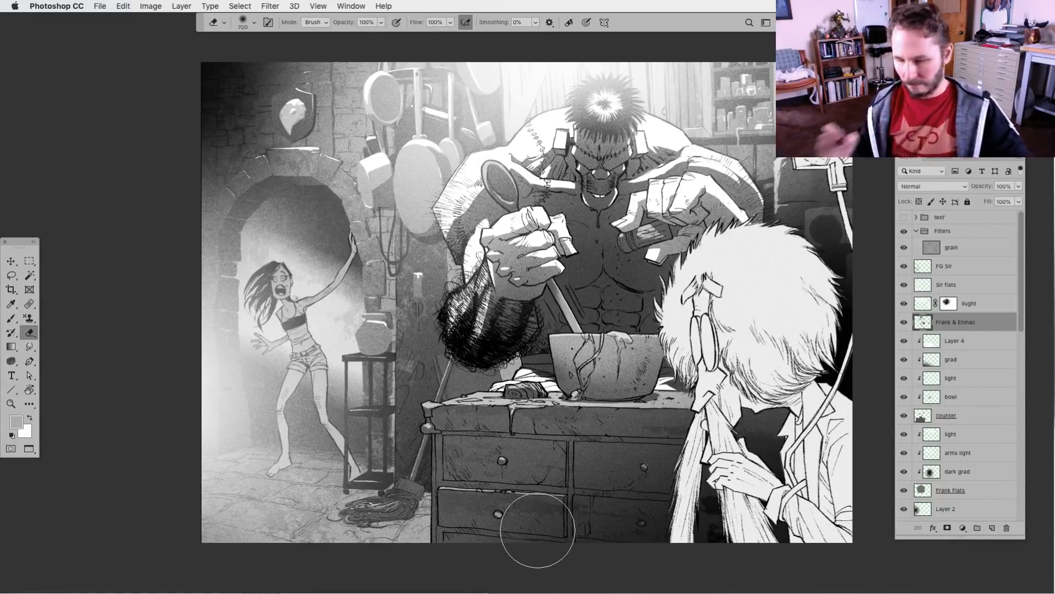
# Check the artwork with the pots and pot 2 layers hidden and shown
pyautogui.click(11, 275)
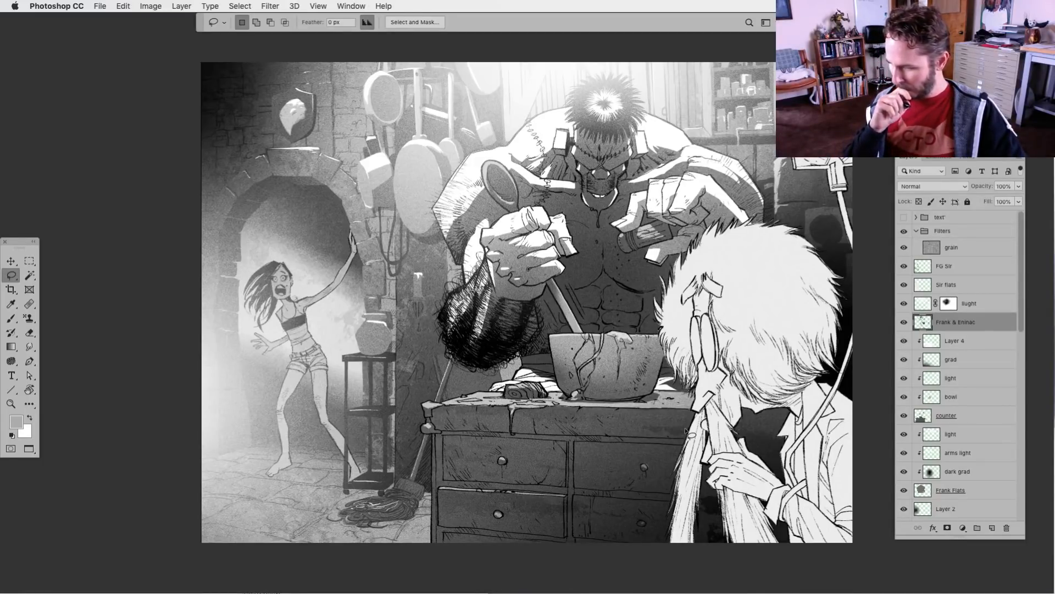
pyautogui.hscroll(2, 549, 495)
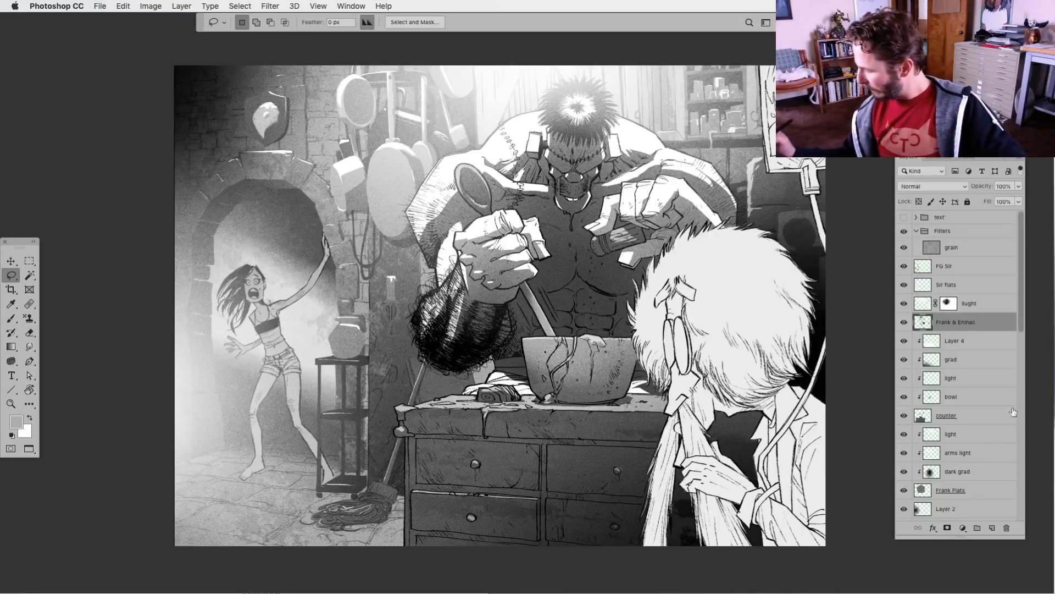
pyautogui.scroll(-8, 1017, 352)
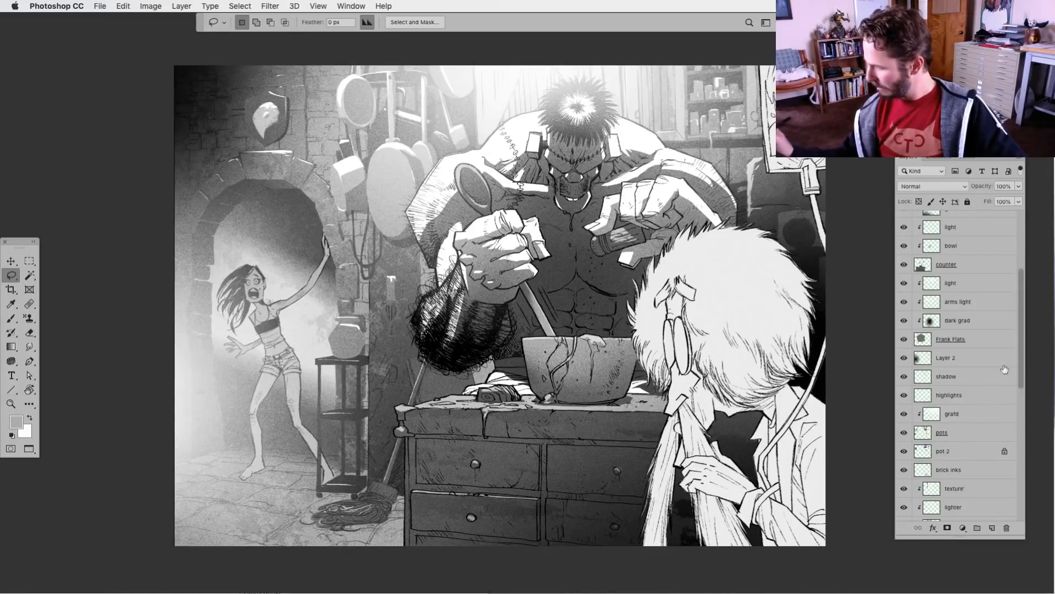
pyautogui.click(904, 433)
pyautogui.click(904, 434)
pyautogui.click(904, 451)
pyautogui.click(904, 451)
pyautogui.click(904, 435)
pyautogui.click(904, 435)
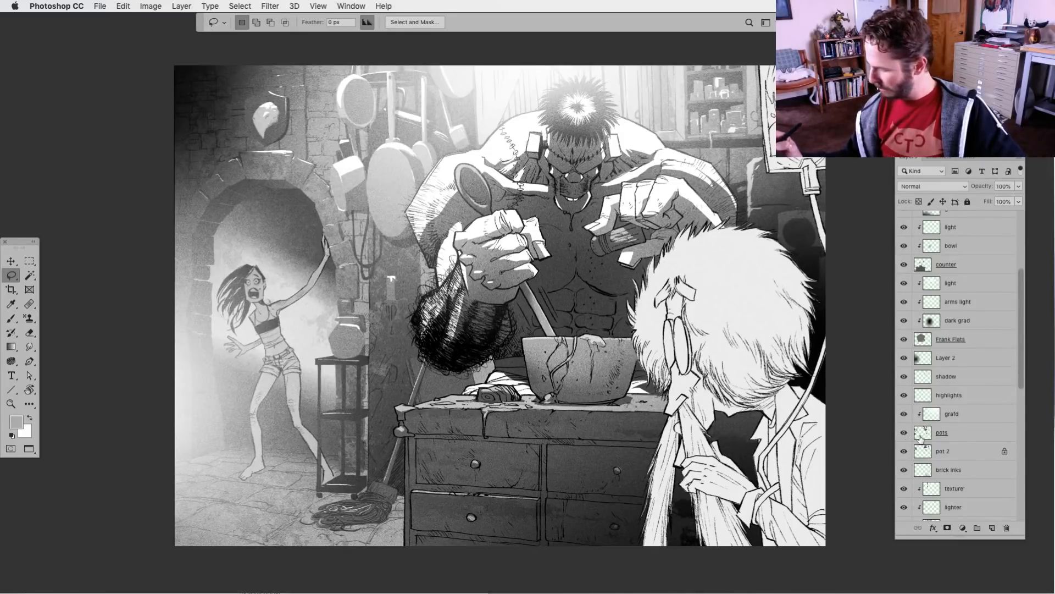
# Lighten the jar on the small side stand on the grafd layer, using a size 400 soft brush and a sampled light gray
pyautogui.click(932, 418)
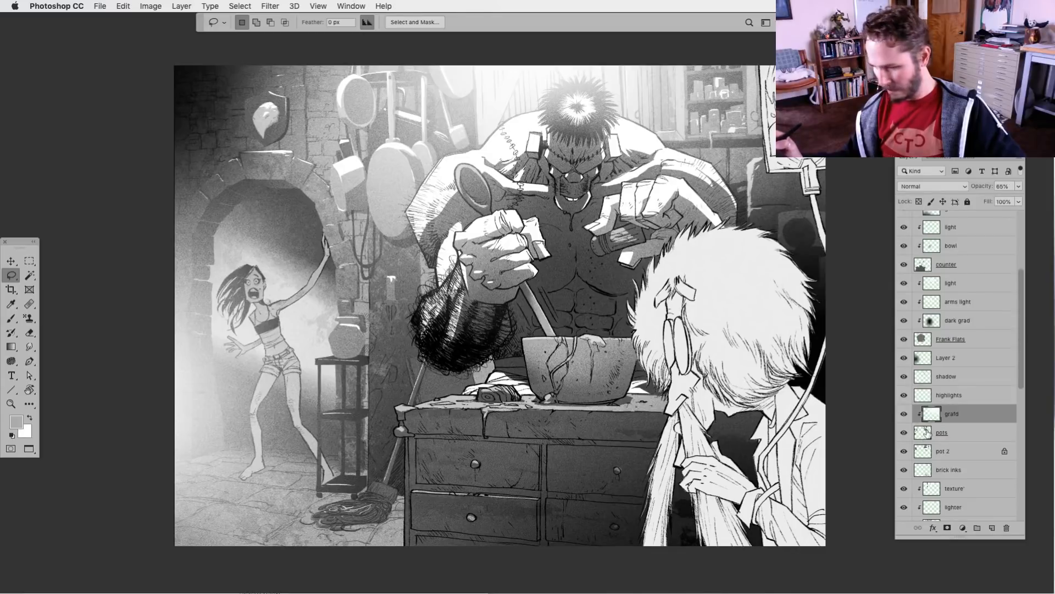
pyautogui.click(11, 317)
pyautogui.click(242, 22)
pyautogui.click(475, 161)
pyautogui.press('Return')
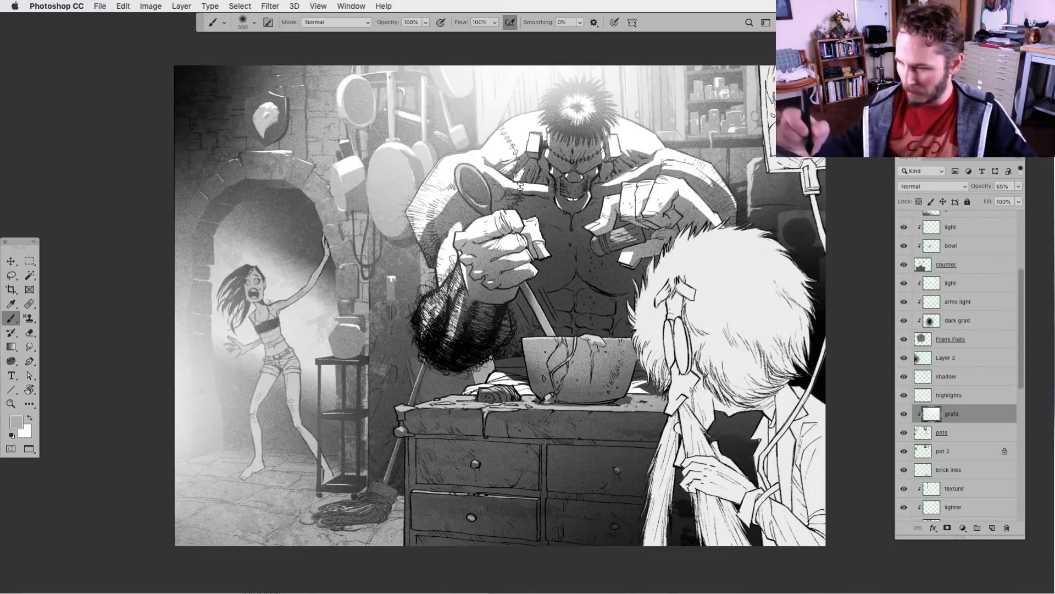
pyautogui.press(']')
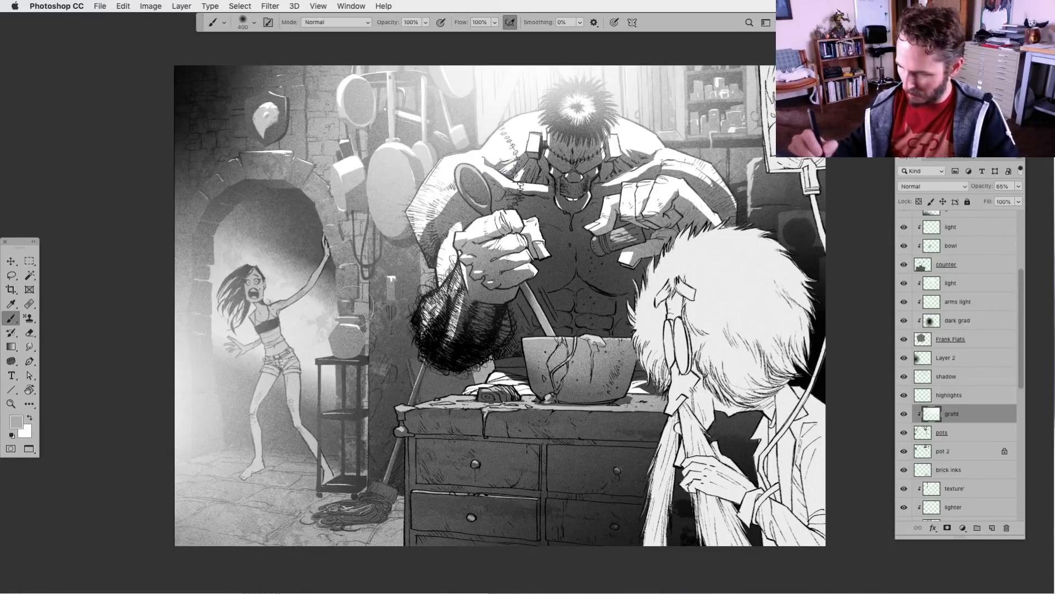
pyautogui.keyDown('alt'); pyautogui.click(495, 132); pyautogui.keyUp('alt')
pyautogui.moveTo(332, 322); pyautogui.dragTo(344, 318)
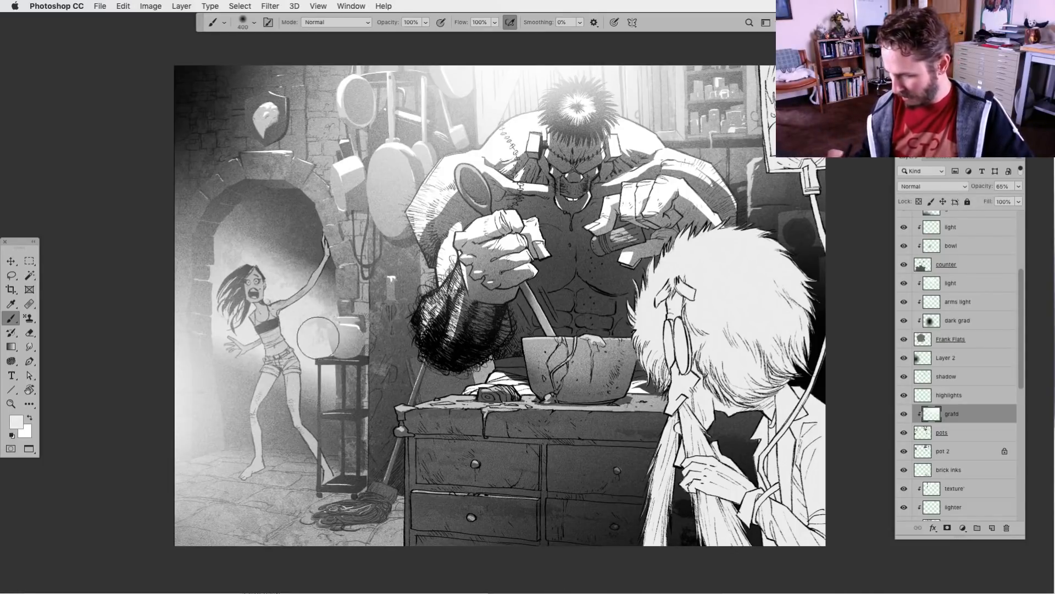
# Compare the pots layer hidden and shown, and darken the jar on the stand with black on the grafd layer
pyautogui.press('l')
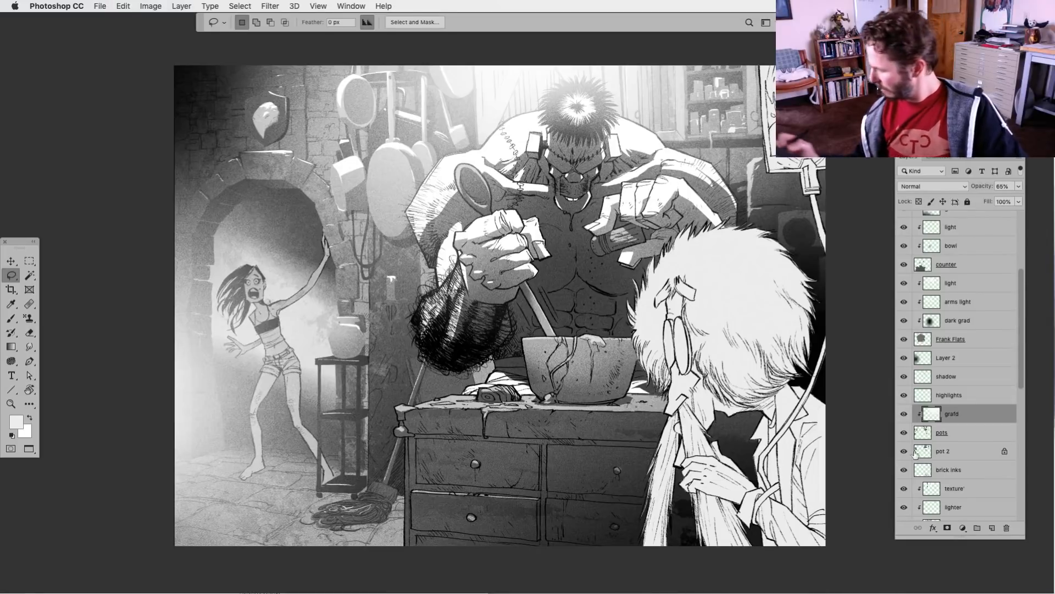
pyautogui.click(904, 433)
pyautogui.click(903, 434)
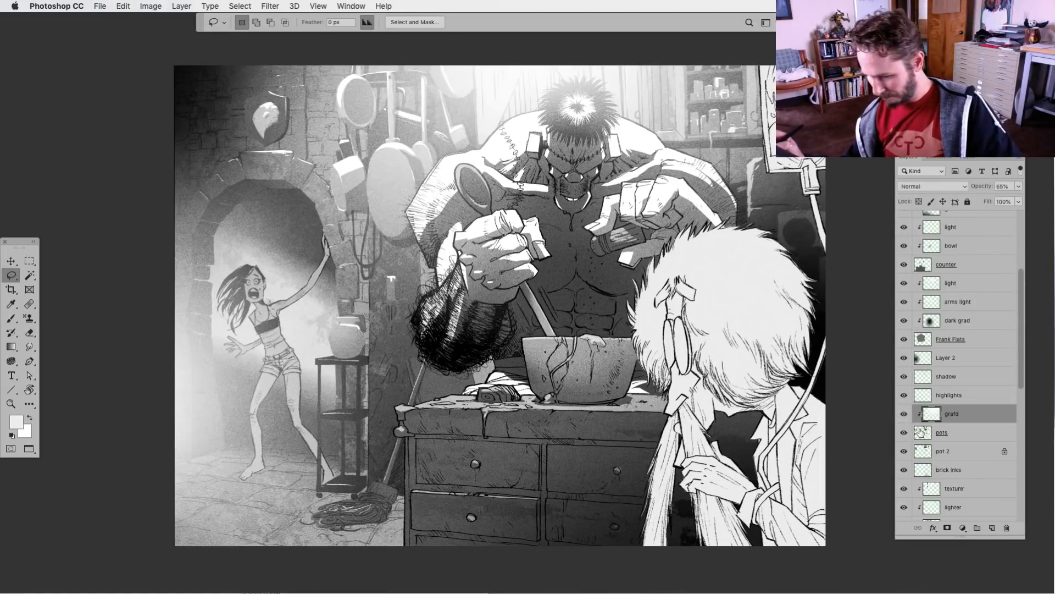
pyautogui.click(921, 433)
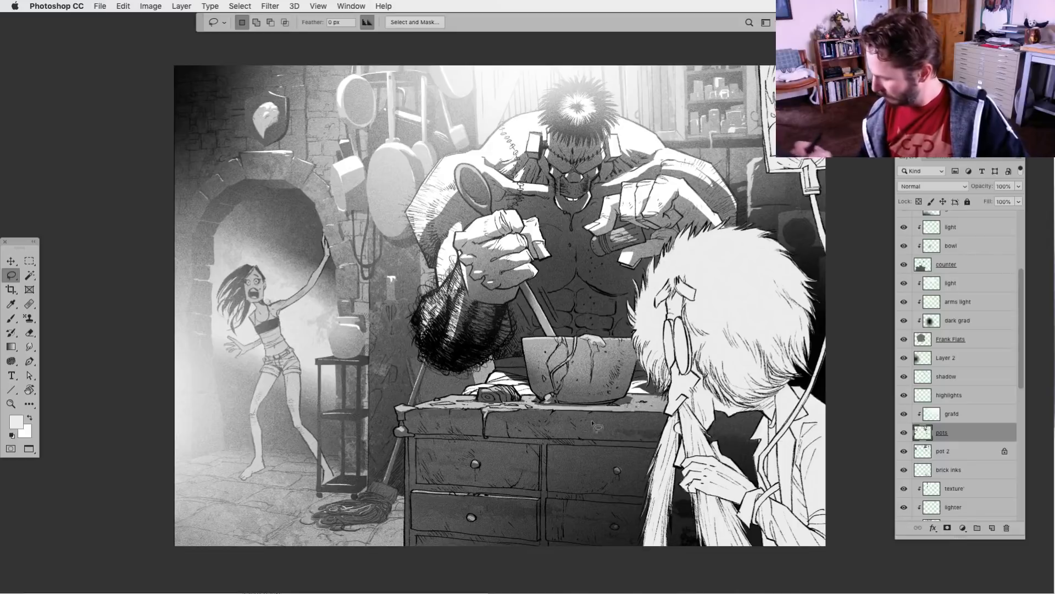
pyautogui.click(935, 416)
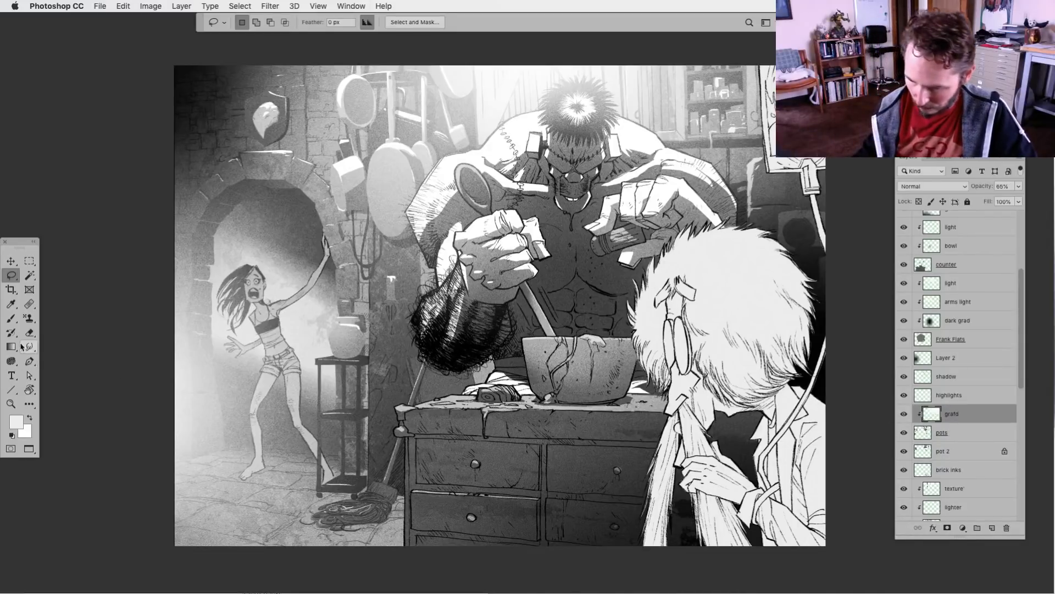
pyautogui.click(11, 318)
pyautogui.click(12, 435)
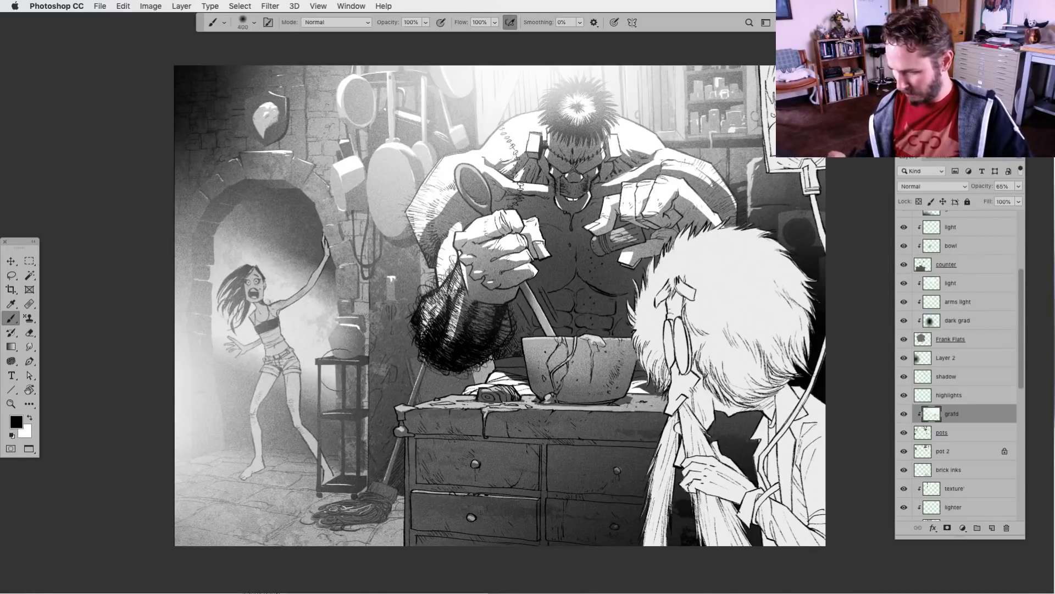
pyautogui.click(11, 275)
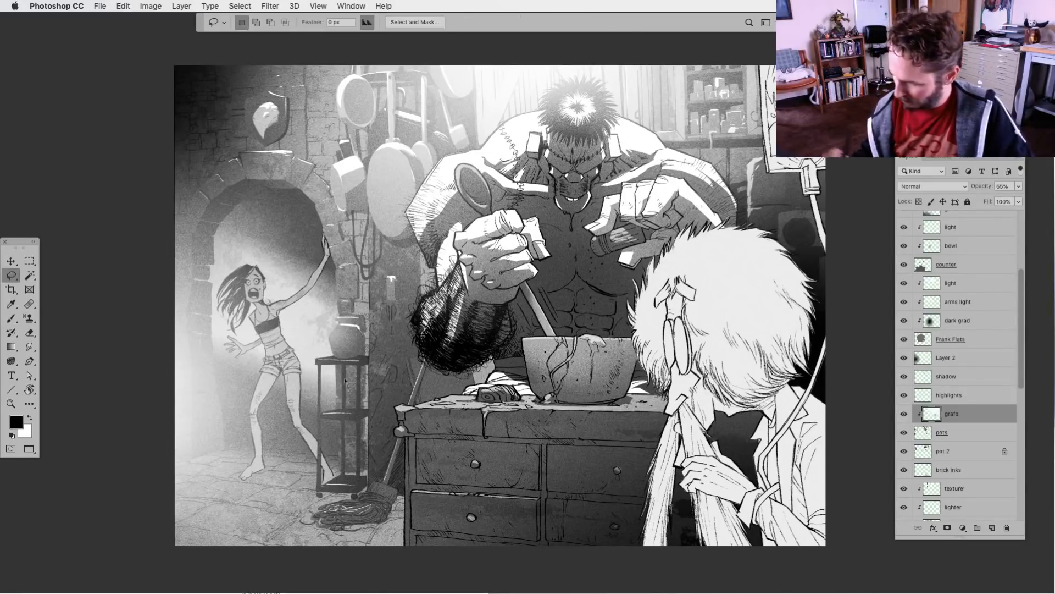
# Locate and select the cupboards layer by toggling layer visibility, and lasso the small stand's three shelf surfaces
pyautogui.click(903, 452)
pyautogui.click(904, 451)
pyautogui.click(903, 434)
pyautogui.click(903, 434)
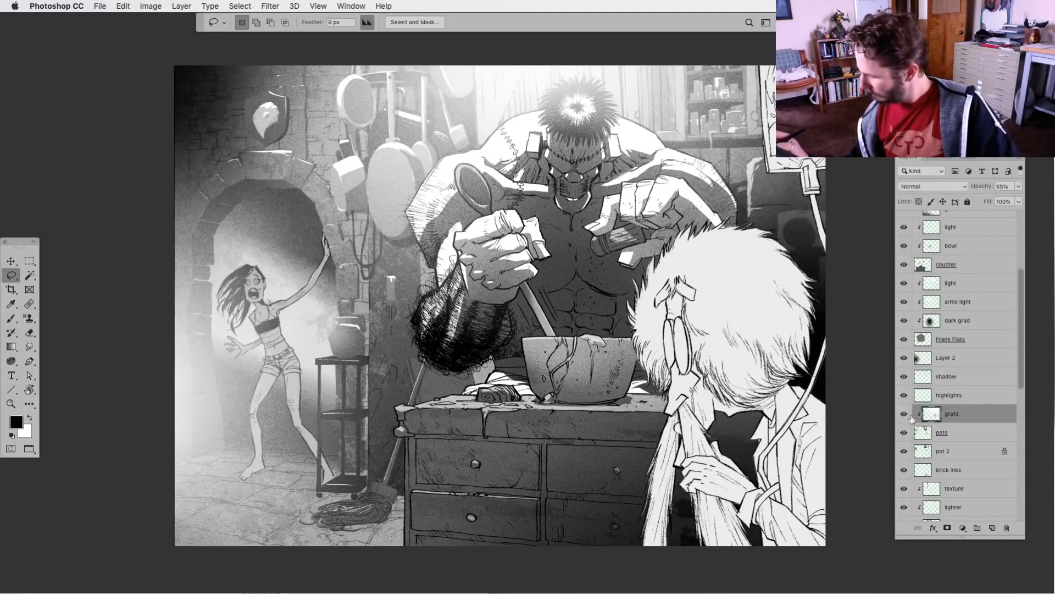
pyautogui.moveTo(1022, 385); pyautogui.dragTo(1018, 425)
pyautogui.click(903, 435)
pyautogui.click(904, 435)
pyautogui.click(915, 434)
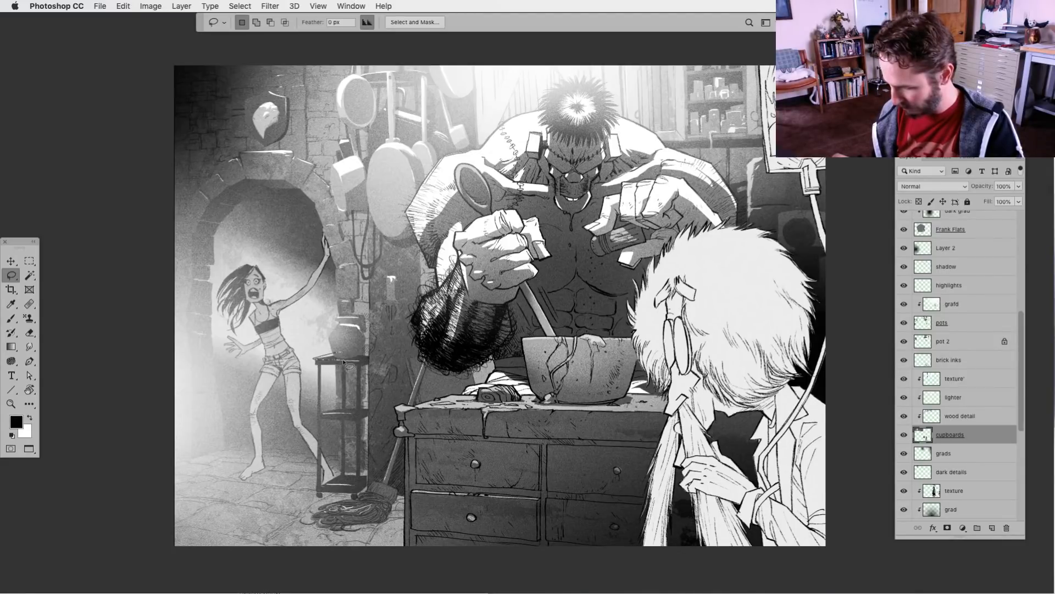
pyautogui.moveTo(312, 356); pyautogui.dragTo(313, 359)
pyautogui.moveTo(330, 414)
pyautogui.mouseDown()
pyautogui.moveTo(358, 415)
pyautogui.moveTo(321, 415)
pyautogui.mouseUp()
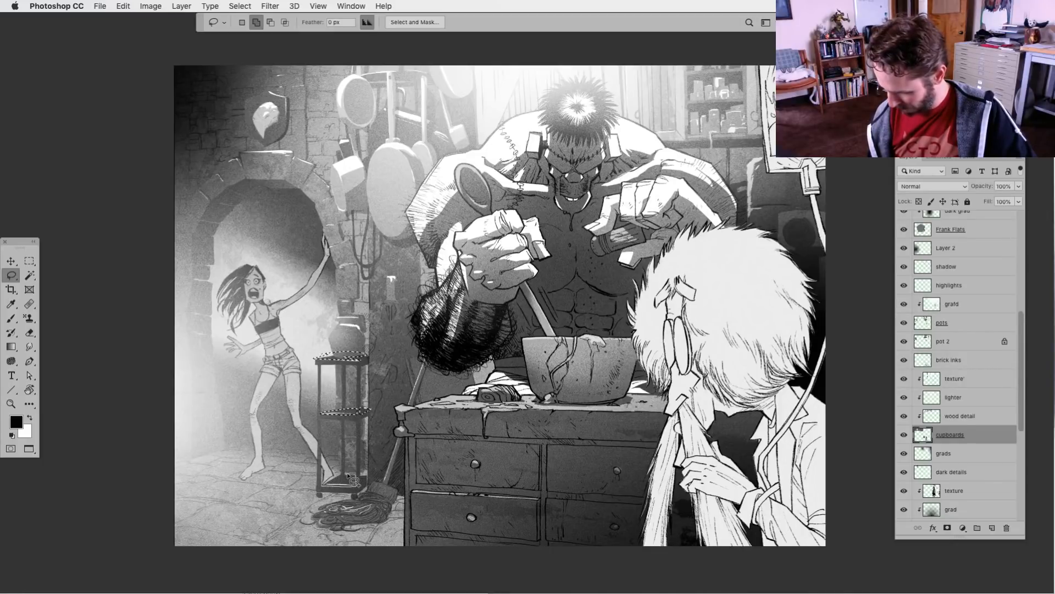
pyautogui.moveTo(361, 487); pyautogui.dragTo(370, 474)
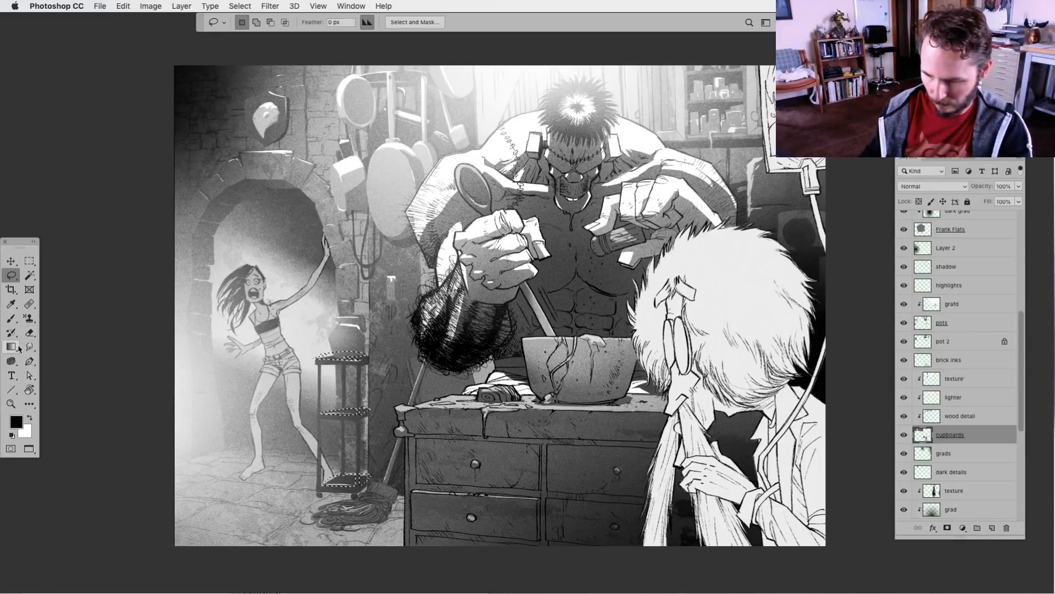
# Lighten the stand's selected shelf surfaces with a size 900 white soft brush, and compare the cupboards layer hidden and shown
pyautogui.click(29, 333)
pyautogui.click(11, 318)
pyautogui.press('x')
pyautogui.press(']')
pyautogui.press(']')
pyautogui.press(']')
pyautogui.press(']')
pyautogui.press(']')
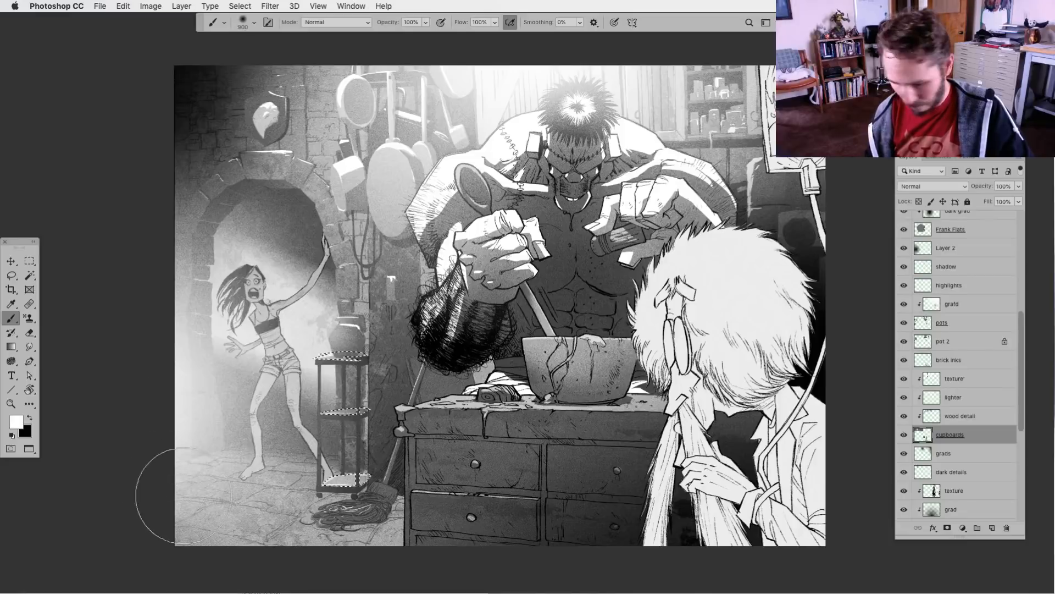
pyautogui.press('super+h')
pyautogui.press('super+h')
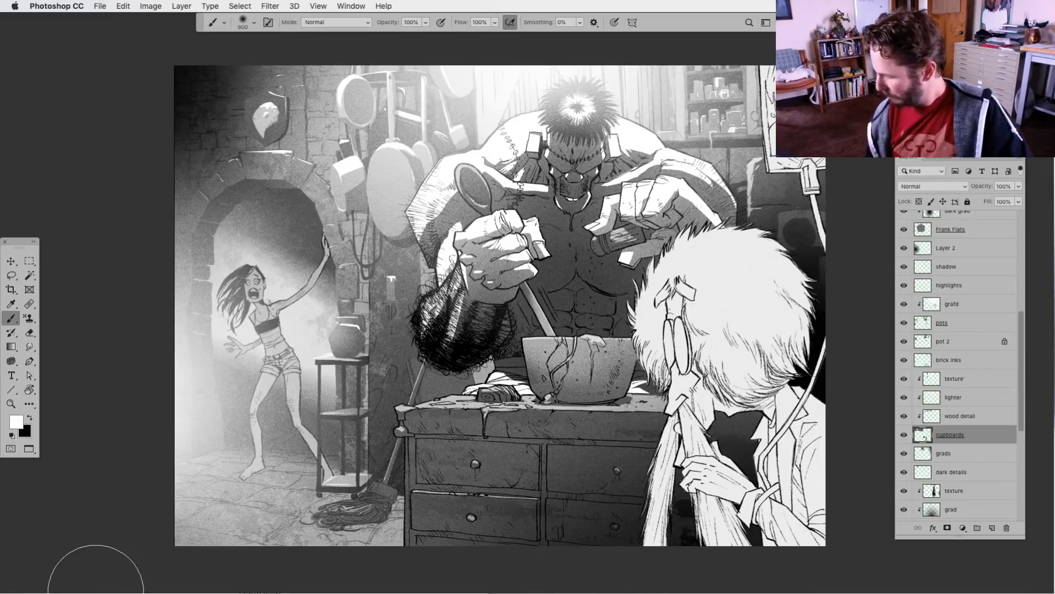
pyautogui.keyDown('alt'); pyautogui.click(904, 435); pyautogui.keyUp('alt')
pyautogui.keyDown('alt'); pyautogui.click(905, 436); pyautogui.keyUp('alt')
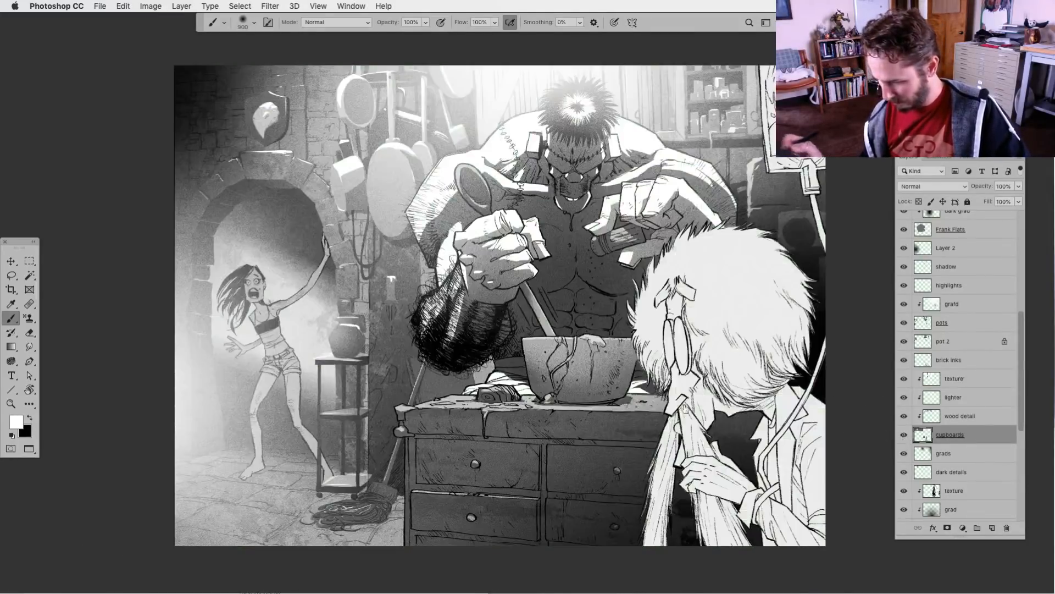
# Lasso small leftover patches on the stand's bottom and top shelves and fill with the white foreground color
pyautogui.press('l')
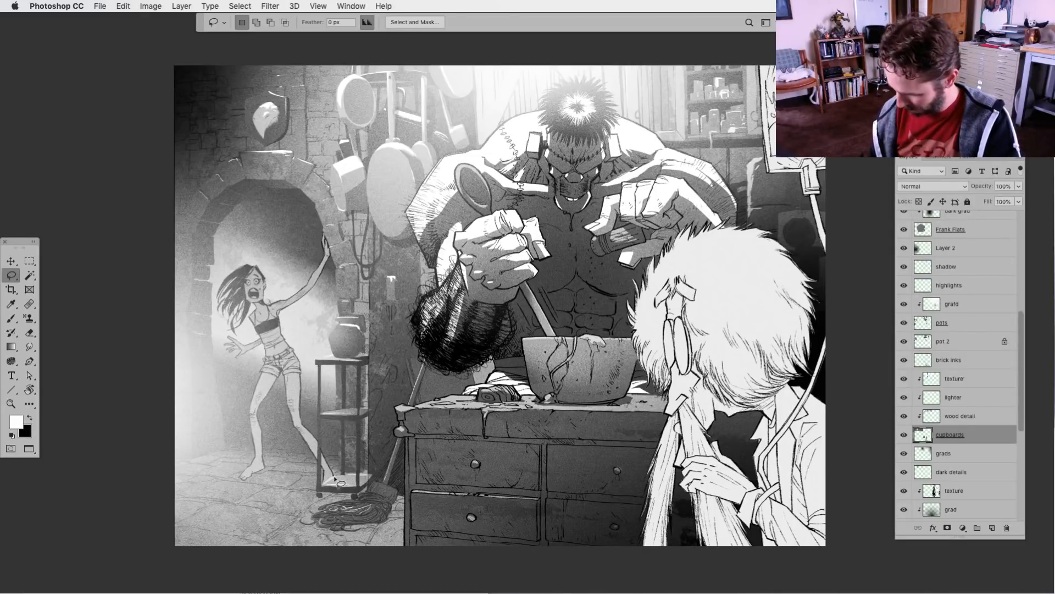
pyautogui.moveTo(324, 486); pyautogui.dragTo(339, 473)
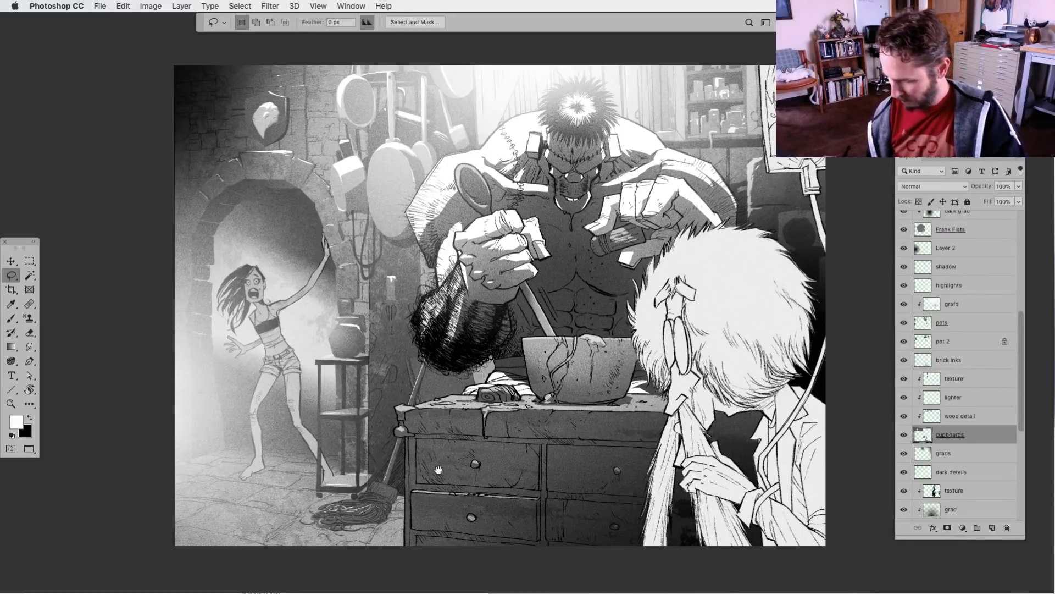
pyautogui.moveTo(438, 470); pyautogui.dragTo(437, 469)
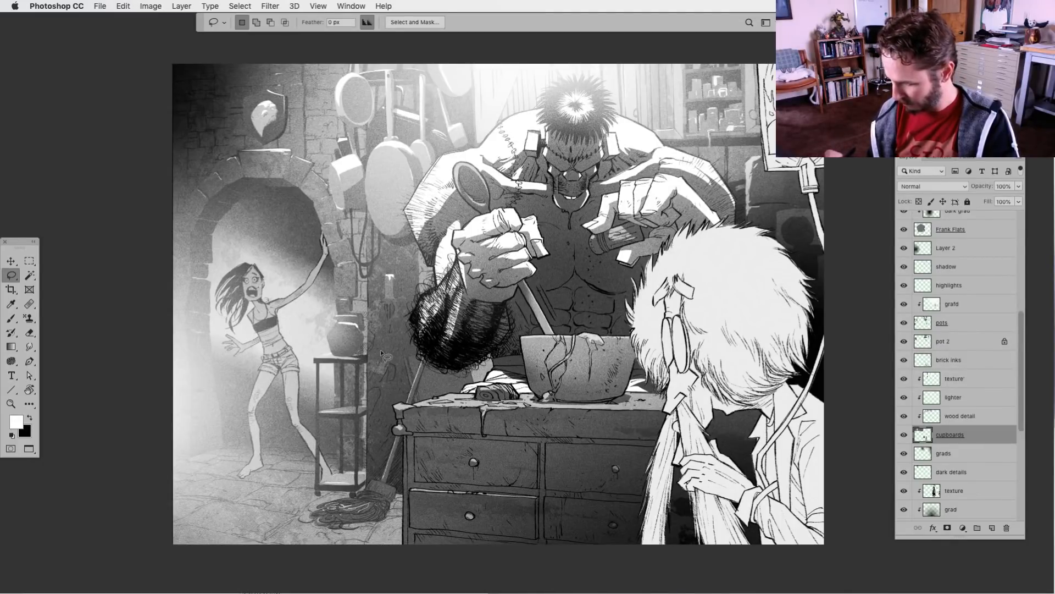
pyautogui.moveTo(353, 353); pyautogui.dragTo(370, 353)
pyautogui.hotkey('alt', 'BackSpace')
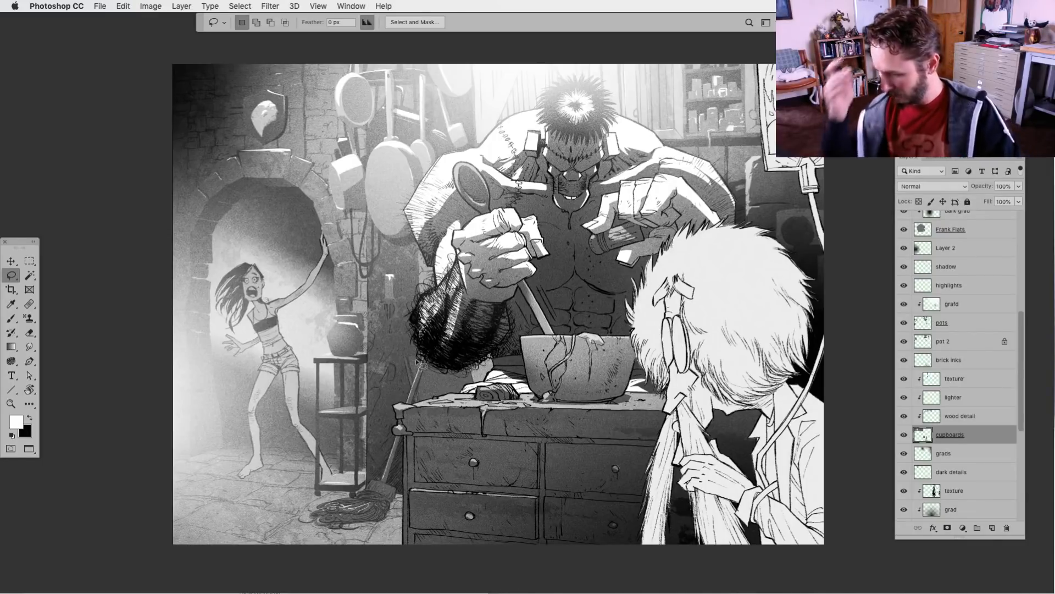
# Check what the counter, grad and Layer 4 layers contribute by hiding and showing each one
pyautogui.moveTo(564, 477); pyautogui.dragTo(560, 448)
pyautogui.moveTo(1021, 375); pyautogui.dragTo(1022, 306)
pyautogui.click(904, 361)
pyautogui.click(904, 361)
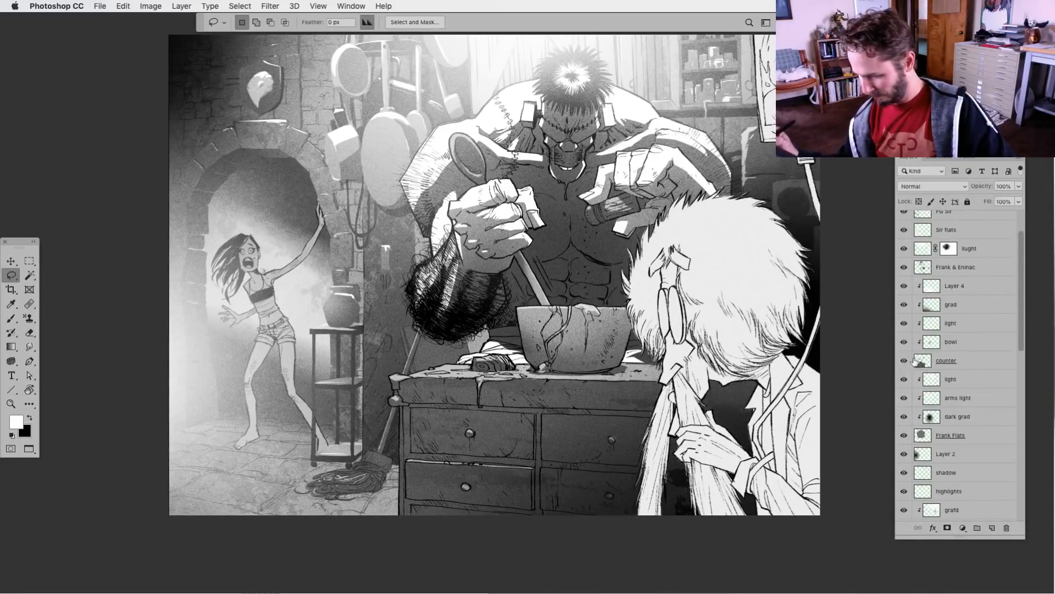
pyautogui.click(925, 361)
pyautogui.click(904, 304)
pyautogui.click(905, 305)
pyautogui.click(904, 286)
pyautogui.click(904, 286)
# Add a new clipped layer directly above the counter's grad layer and name it shadow
pyautogui.click(934, 305)
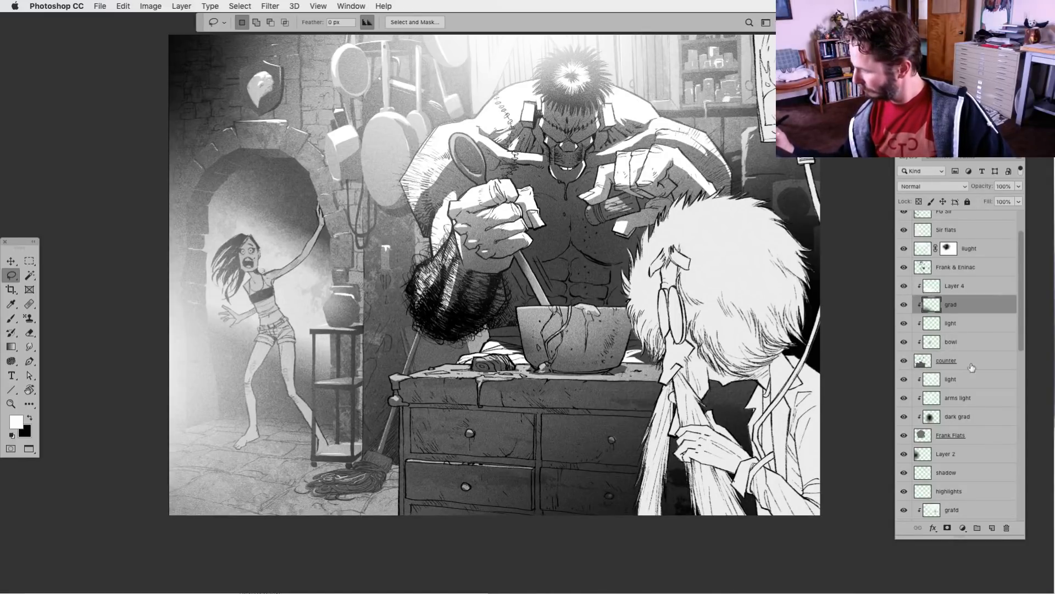
pyautogui.click(993, 528)
pyautogui.doubleClick(954, 304)
pyautogui.write('s')
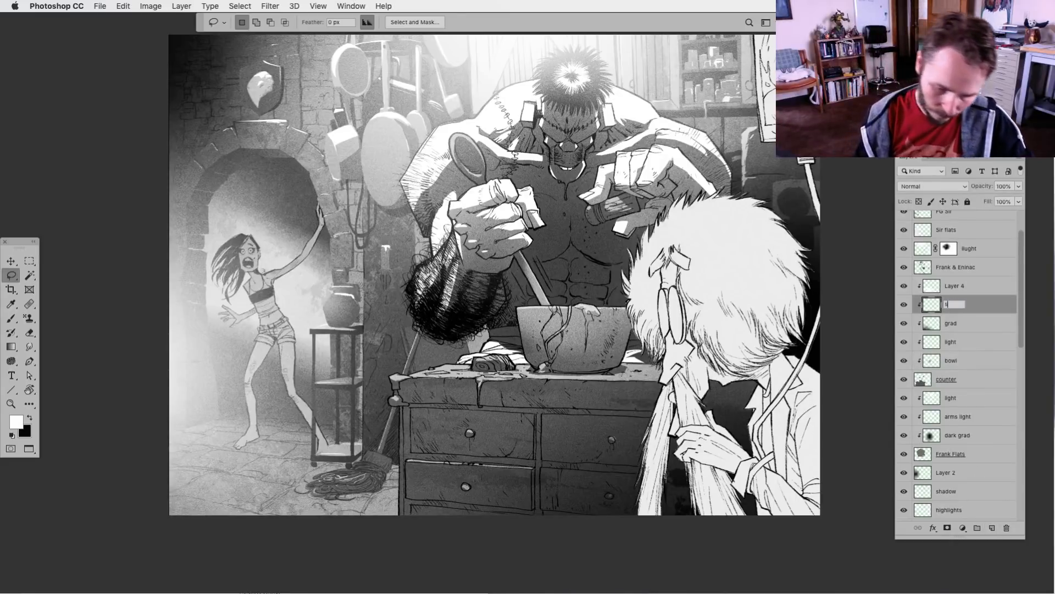
pyautogui.write('hadow')
pyautogui.press('Return')
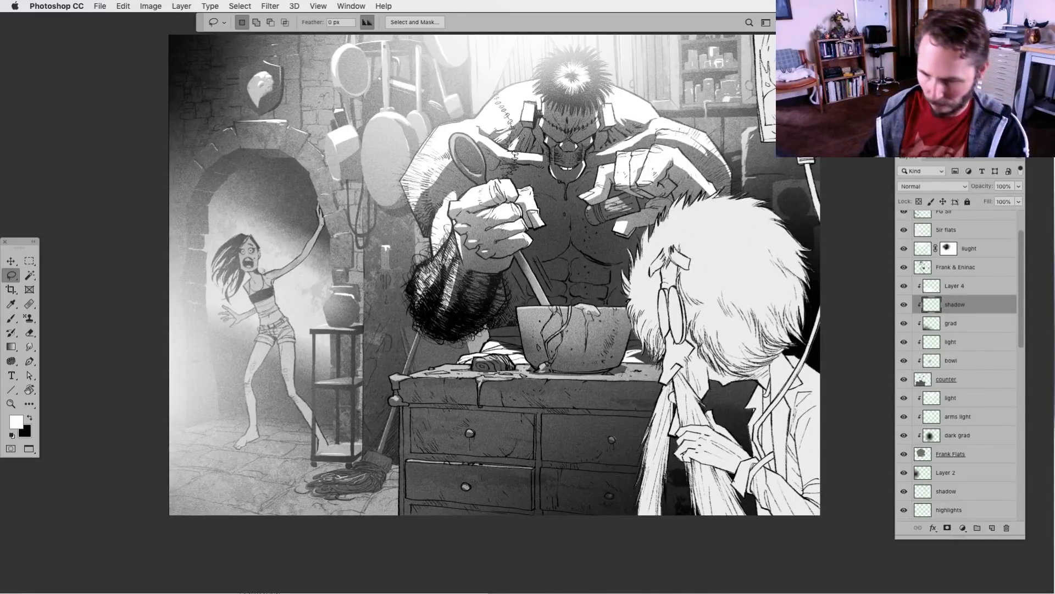
# Lasso a thin strip beneath the countertop's edge across the drawers, fill it with black on the shadow layer, and deselect
pyautogui.moveTo(421, 408)
pyautogui.mouseDown()
pyautogui.moveTo(396, 421)
pyautogui.moveTo(605, 428)
pyautogui.moveTo(671, 421)
pyautogui.moveTo(669, 411)
pyautogui.moveTo(781, 422)
pyautogui.moveTo(668, 428)
pyautogui.mouseUp()
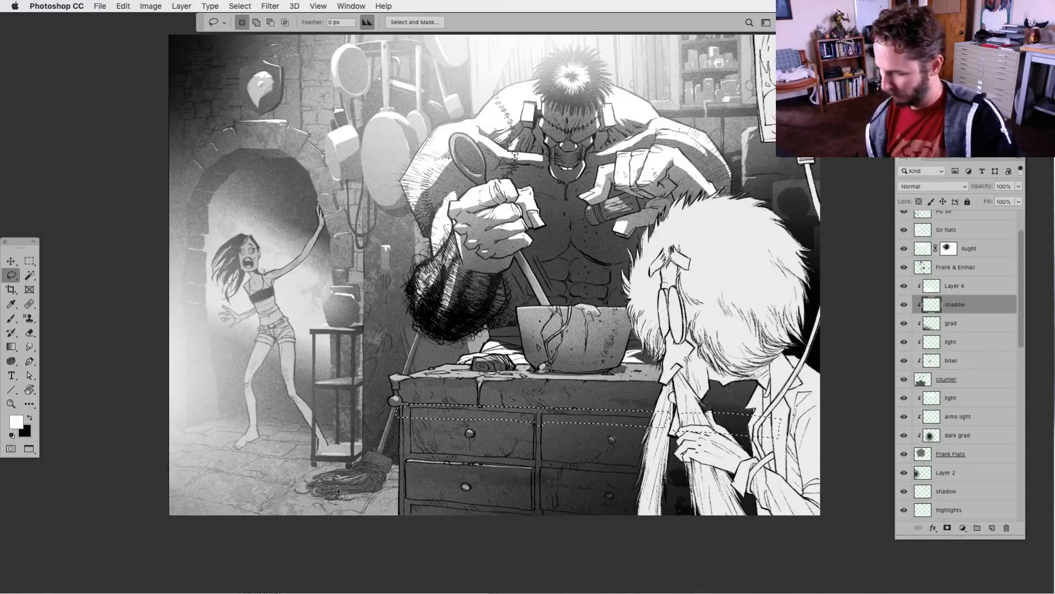
pyautogui.hotkey('alt', 'BackSpace')
pyautogui.hotkey('ctrl', 'BackSpace')
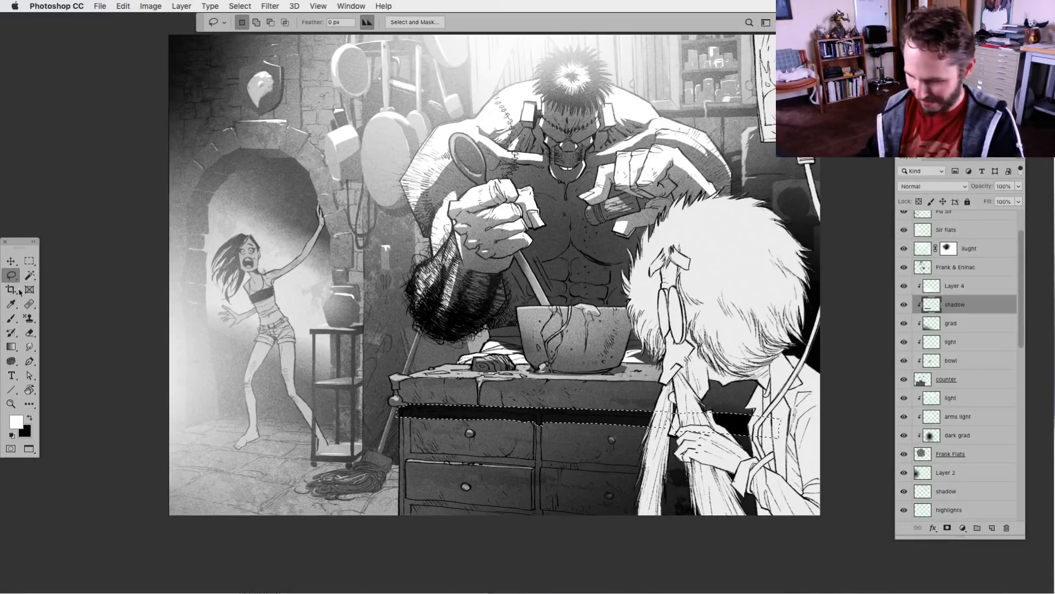
pyautogui.hotkey('ctrl', 'd')
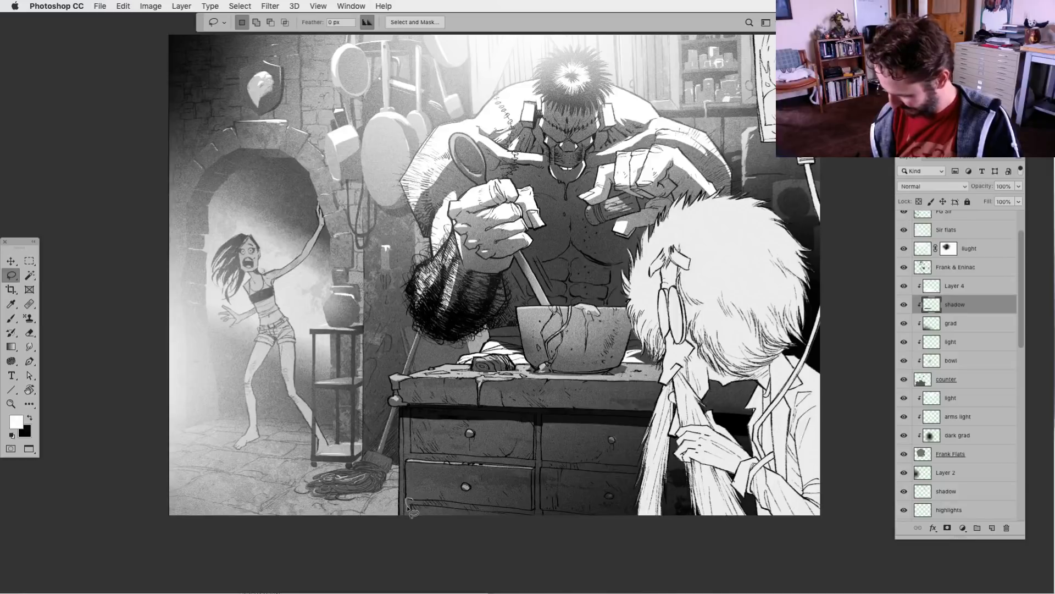
# Lasso shadow shapes along the lower drawers and beneath the drawer knobs, and fill them with black on the shadow layer
pyautogui.press('super+BackSpace')
pyautogui.press('super+d')
pyautogui.moveTo(453, 503)
pyautogui.mouseDown()
pyautogui.moveTo(420, 501)
pyautogui.moveTo(541, 521)
pyautogui.mouseUp()
pyautogui.press('super+BackSpace')
pyautogui.press('super+d')
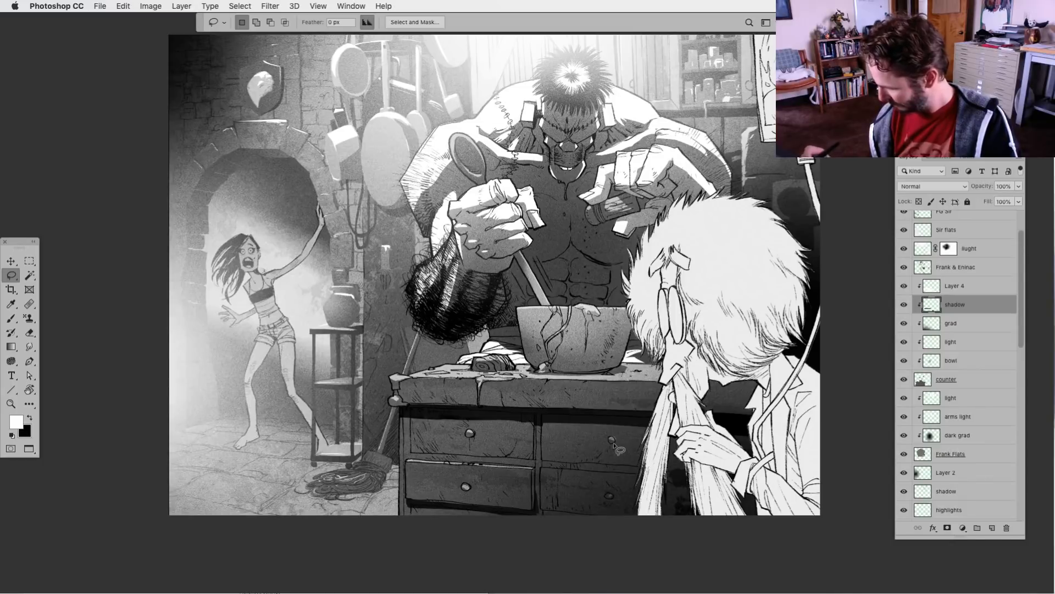
pyautogui.moveTo(609, 447); pyautogui.dragTo(614, 449)
pyautogui.press('super+BackSpace')
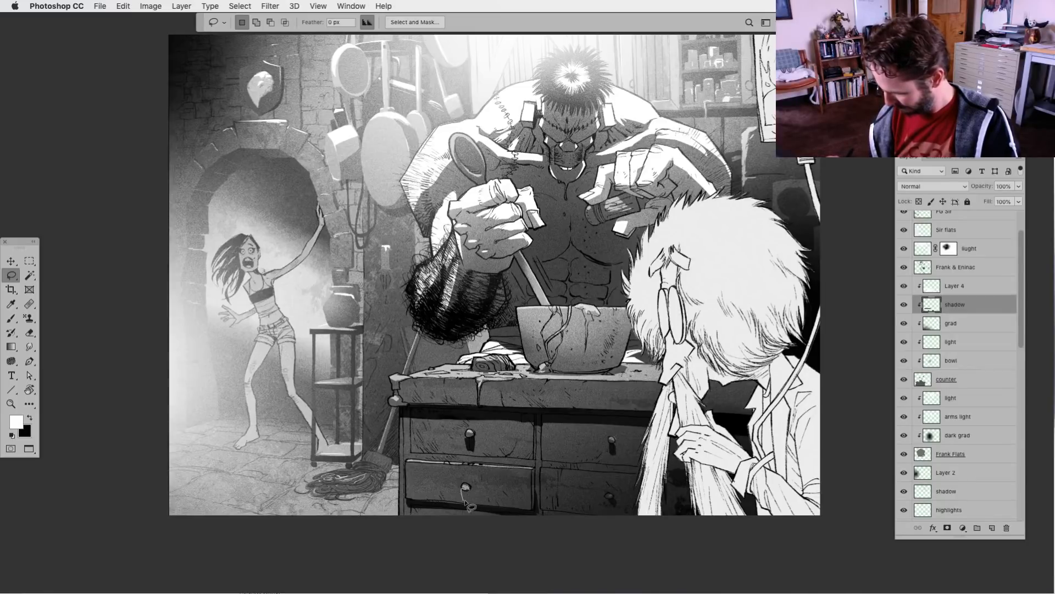
# Lower the counter's shadow layer opacity to 63%
pyautogui.click(1019, 187)
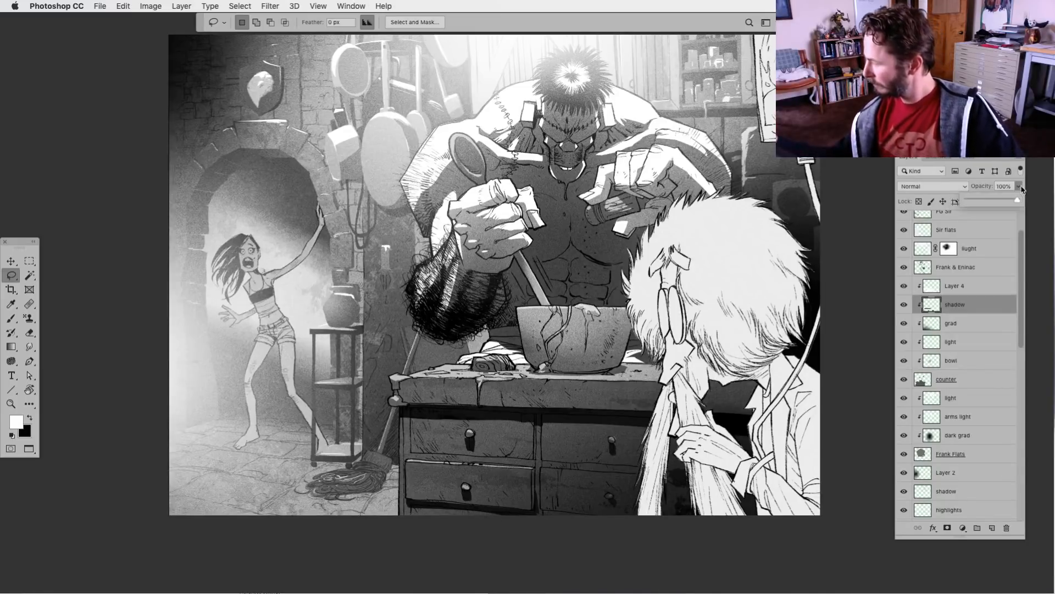
pyautogui.moveTo(1004, 201); pyautogui.dragTo(1007, 200)
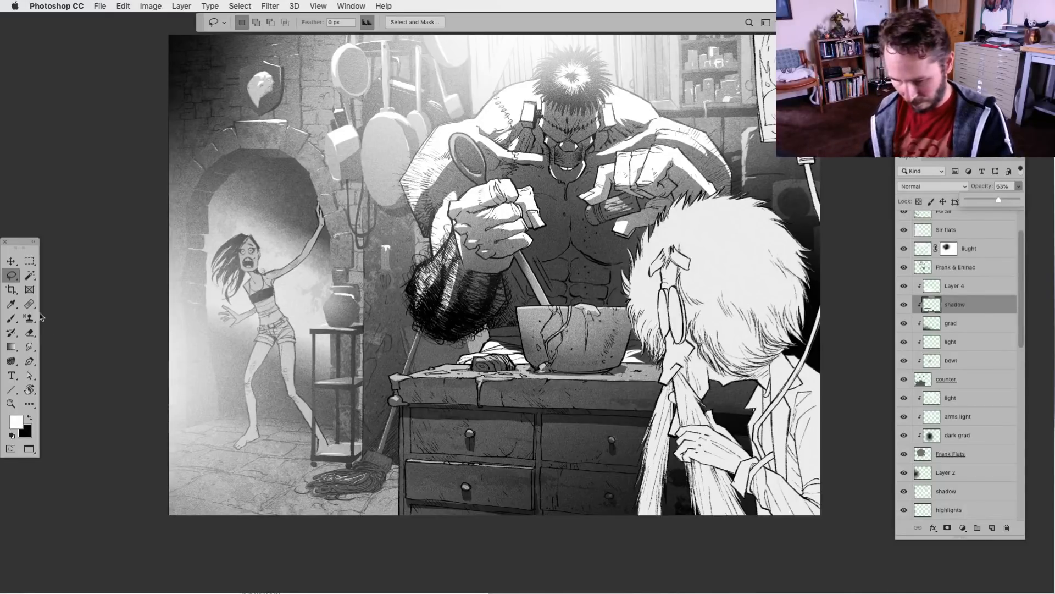
pyautogui.click(10, 274)
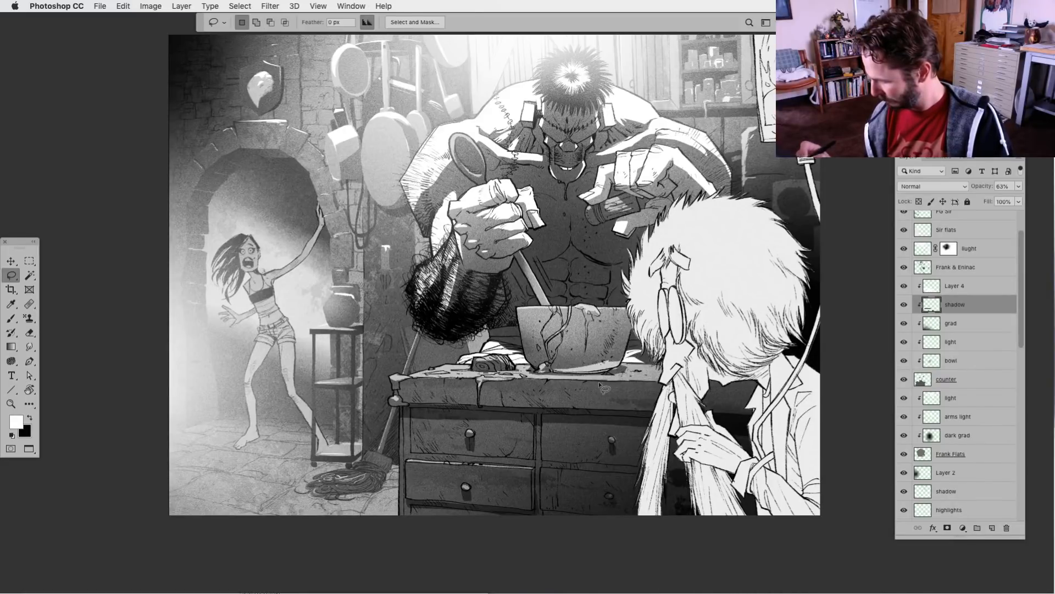
# Lasso a cast shadow under the mixing bowl on the countertop, fill it with black on the shadow layer, and deselect
pyautogui.press('super+z')
pyautogui.press('super+z')
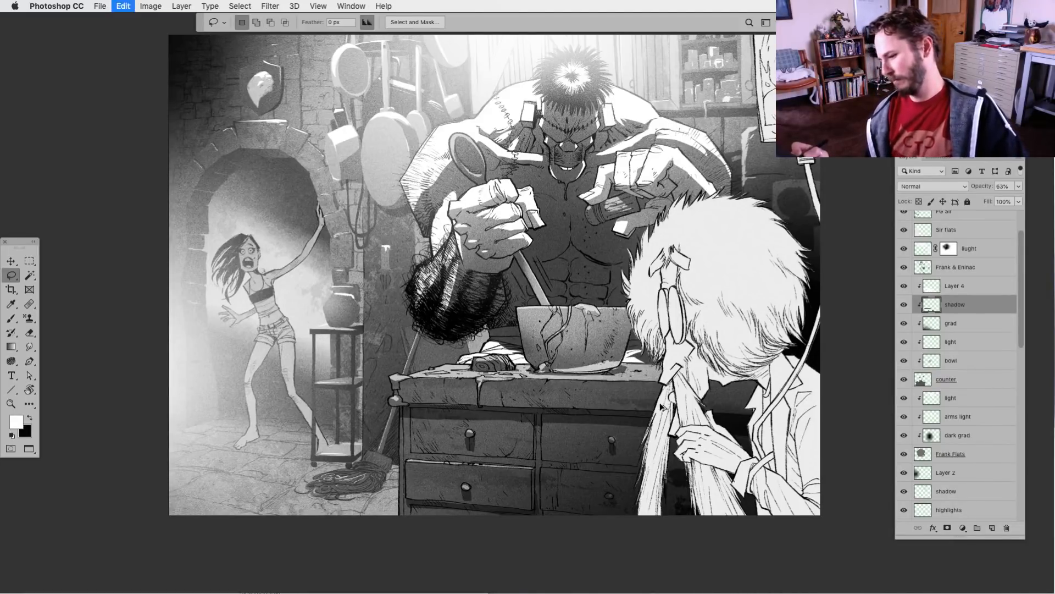
pyautogui.press('super+z')
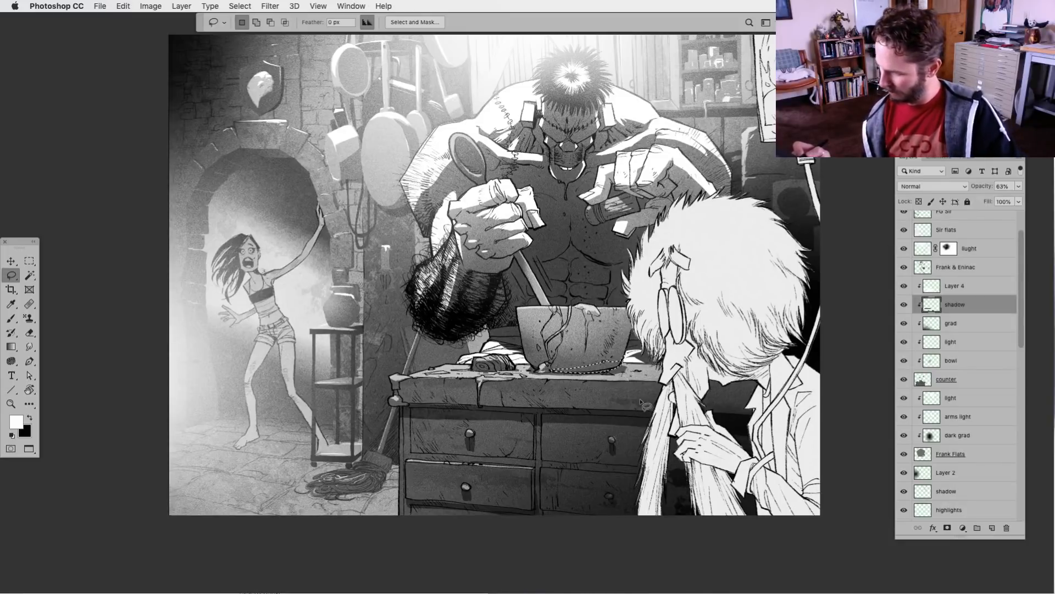
pyautogui.press('super+BackSpace')
pyautogui.press('super+d')
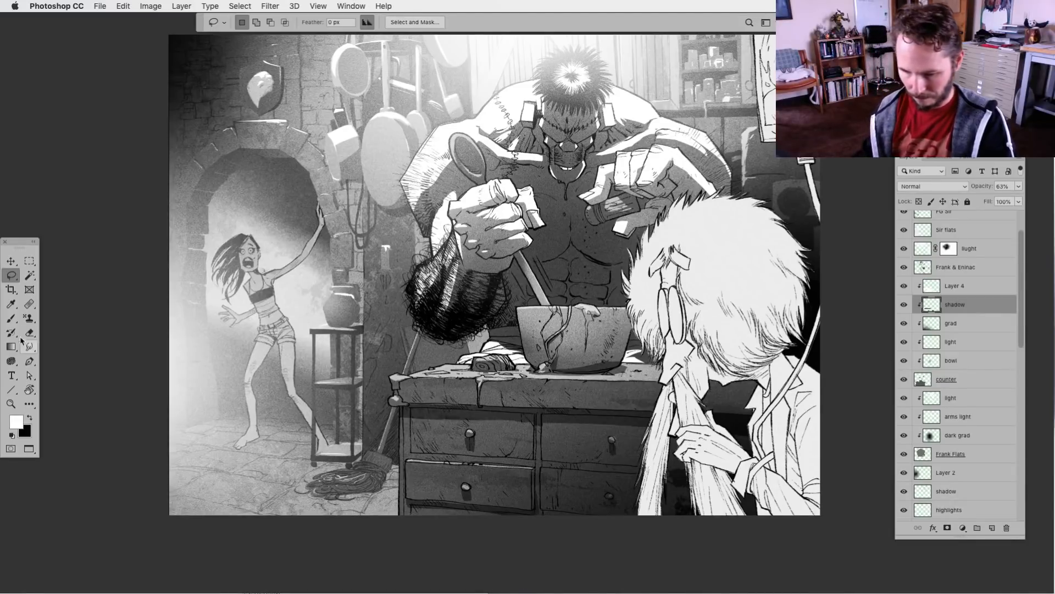
pyautogui.click(11, 318)
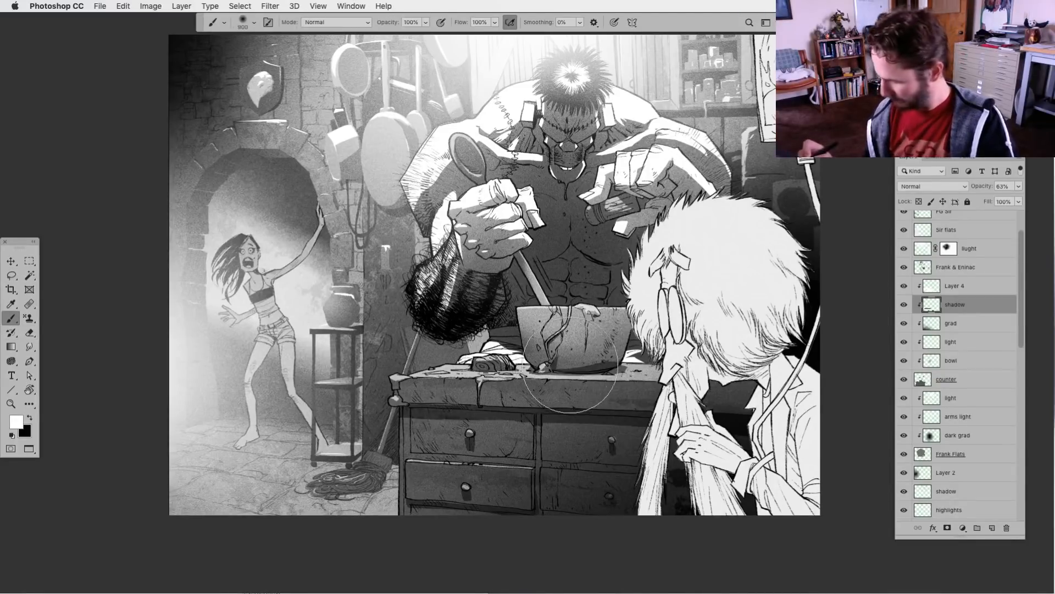
pyautogui.click(29, 332)
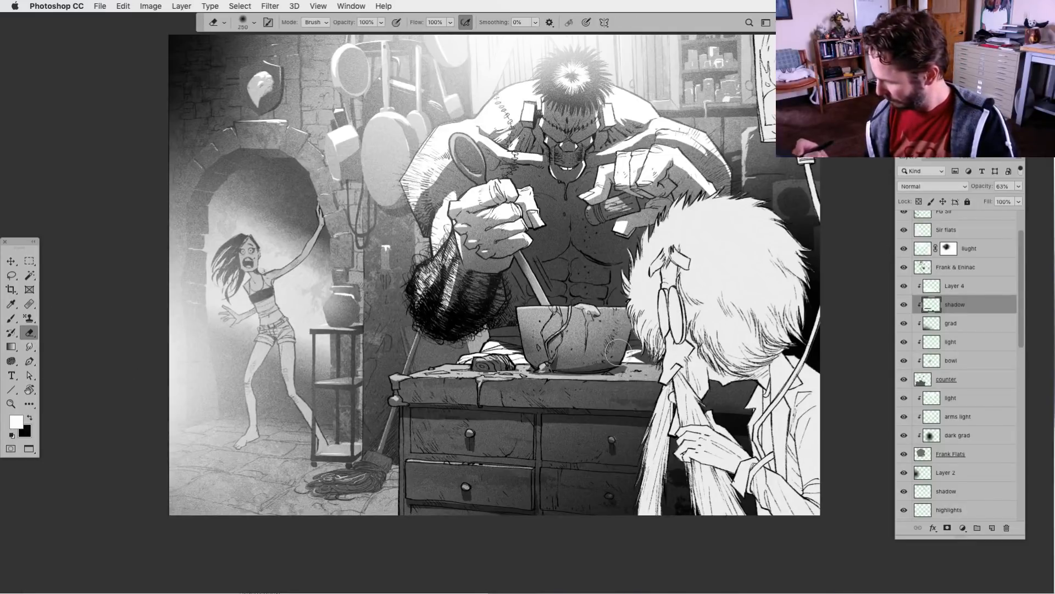
pyautogui.moveTo(493, 454); pyautogui.dragTo(462, 473)
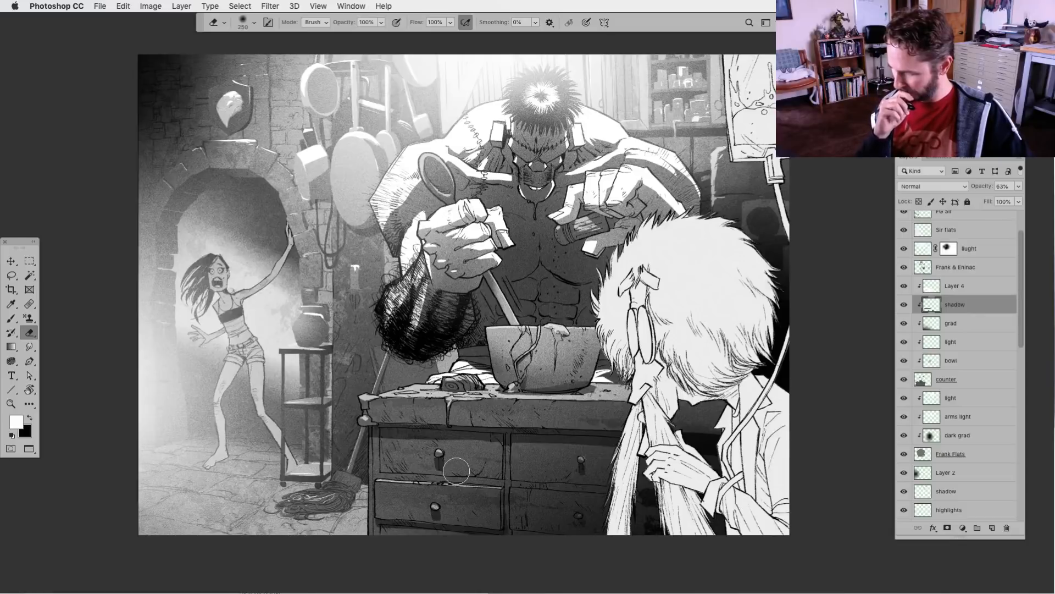
pyautogui.click(13, 276)
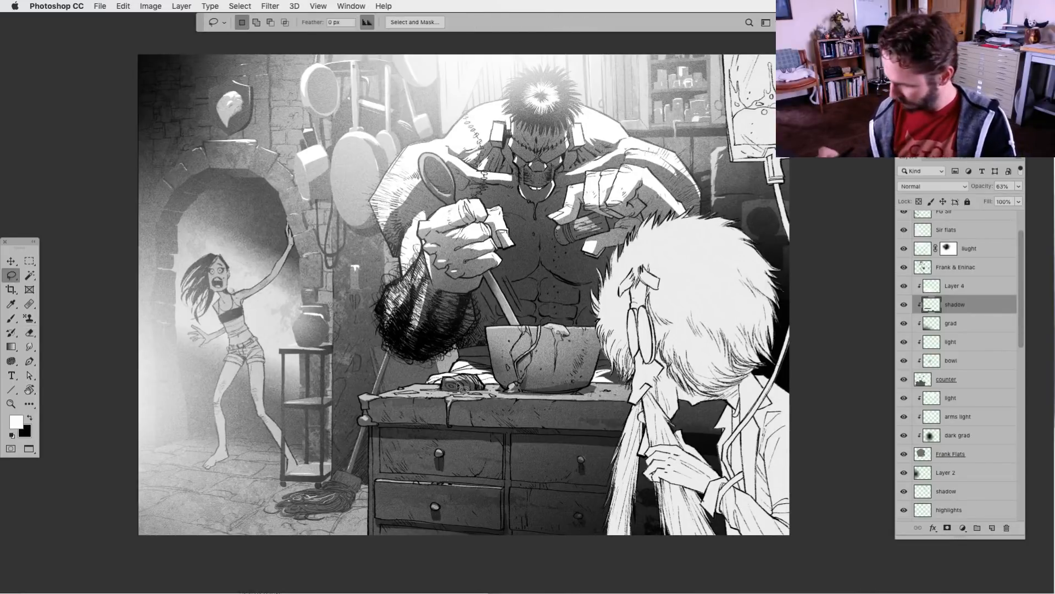
# Check what Layer 4, the counter's light layer and the counter layer contribute by hiding and showing them
pyautogui.click(904, 286)
pyautogui.click(905, 286)
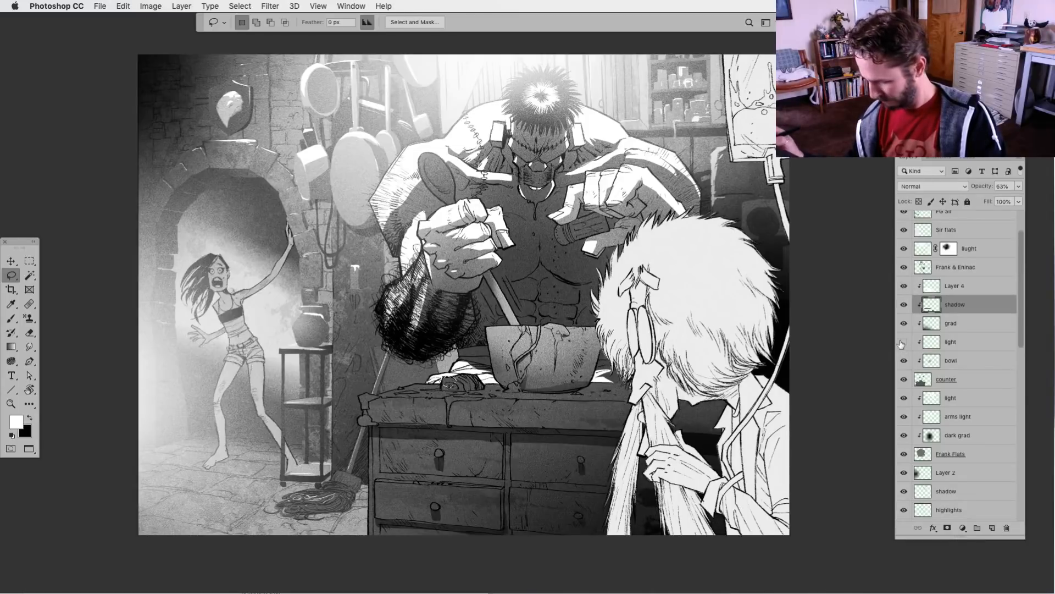
pyautogui.click(928, 342)
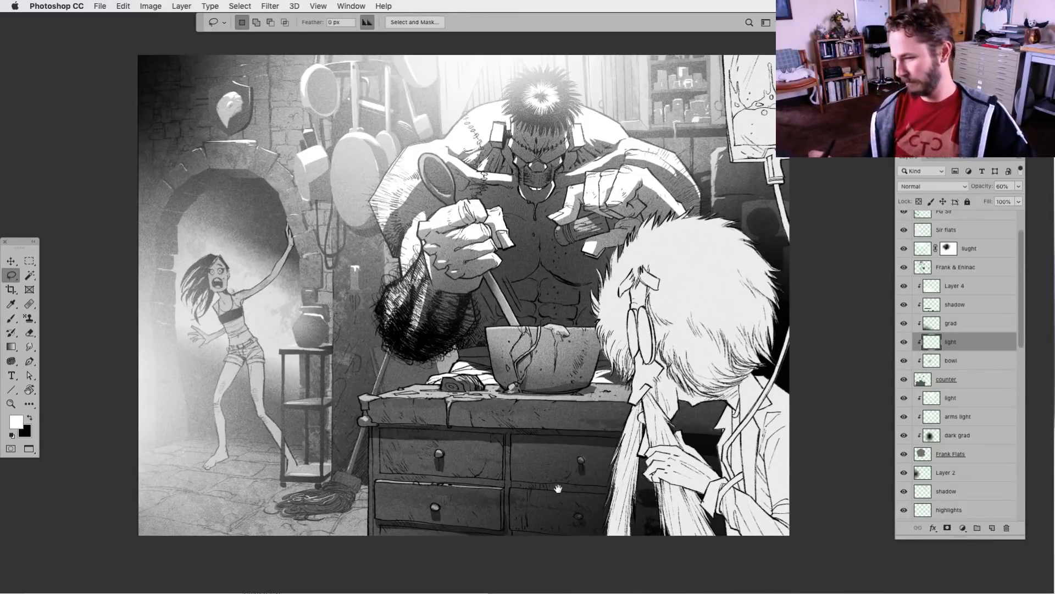
pyautogui.moveTo(555, 450); pyautogui.dragTo(522, 455)
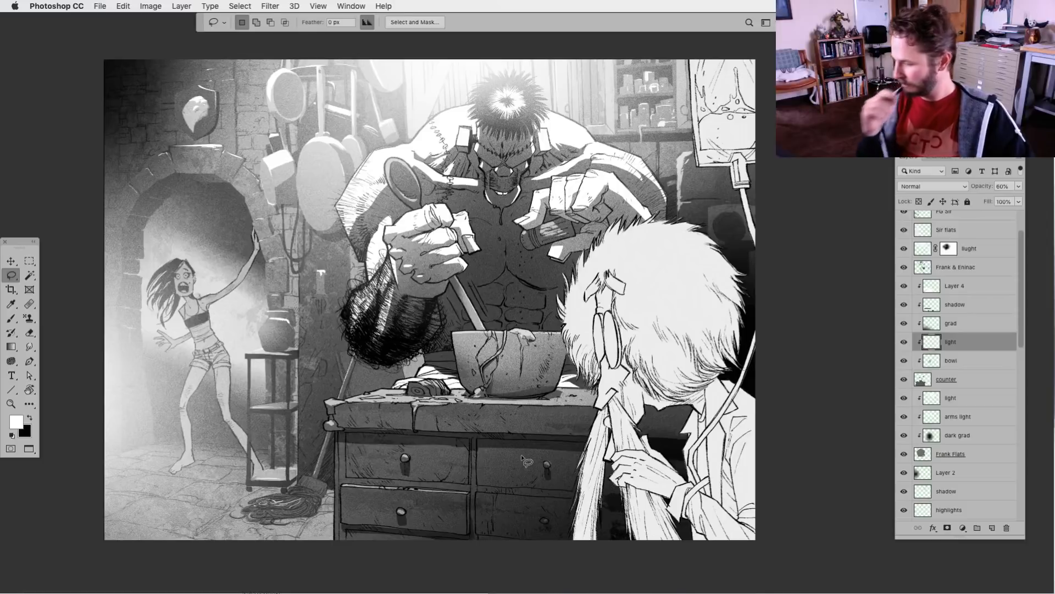
pyautogui.click(904, 381)
pyautogui.click(903, 380)
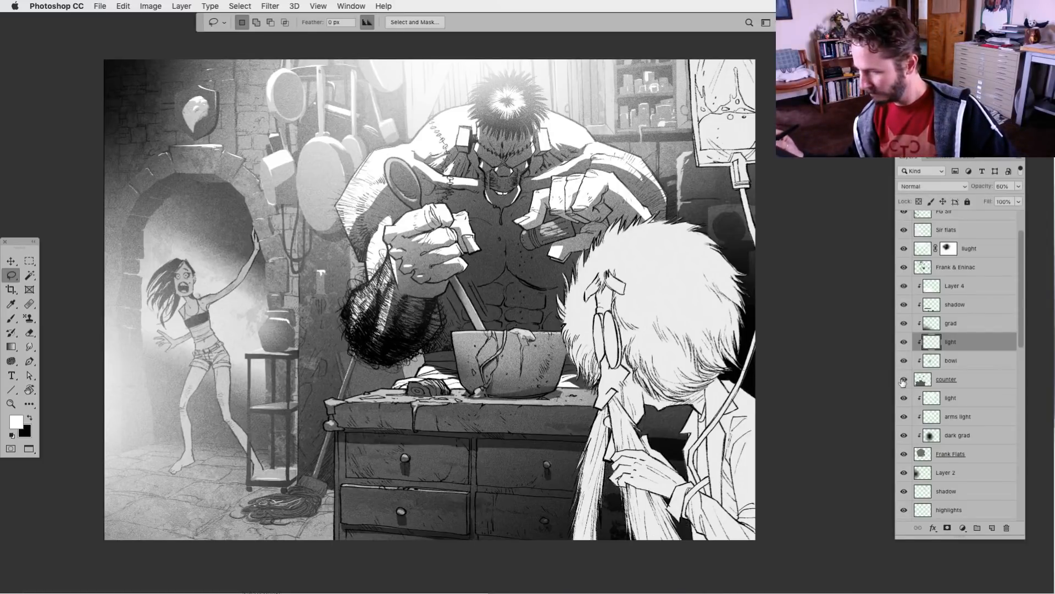
# Lasso the wooden spoon and the object in the monster's raised hand on the counter layer, and lighten them with Levels, output black at 117
pyautogui.click(919, 381)
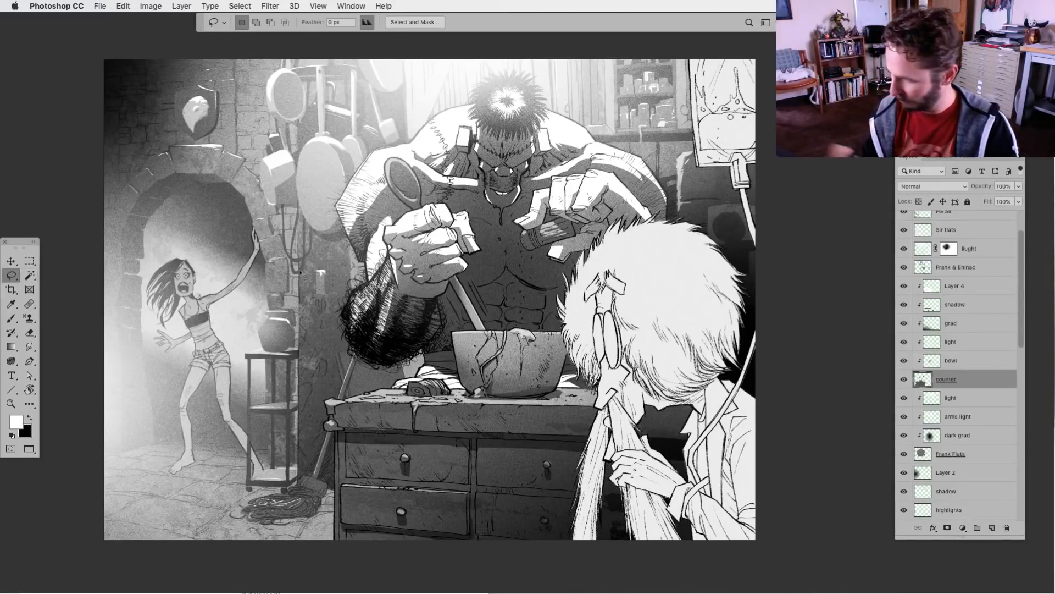
pyautogui.moveTo(414, 163)
pyautogui.mouseDown()
pyautogui.moveTo(423, 170)
pyautogui.moveTo(413, 159)
pyautogui.mouseUp()
pyautogui.moveTo(543, 207)
pyautogui.mouseDown()
pyautogui.moveTo(497, 245)
pyautogui.moveTo(589, 206)
pyautogui.mouseUp()
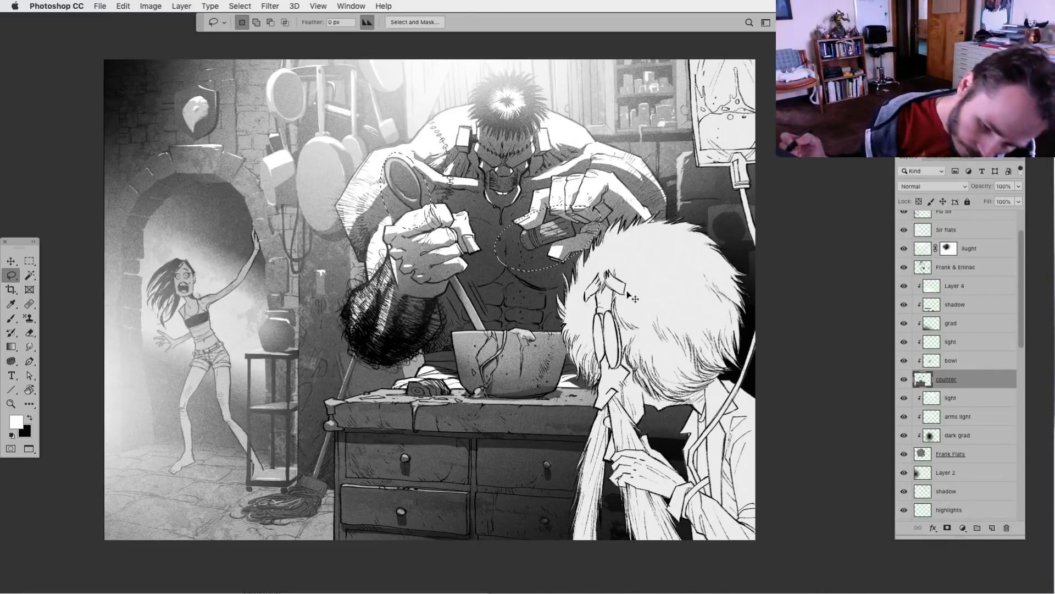
pyautogui.press('super+l')
pyautogui.moveTo(676, 450); pyautogui.dragTo(739, 450)
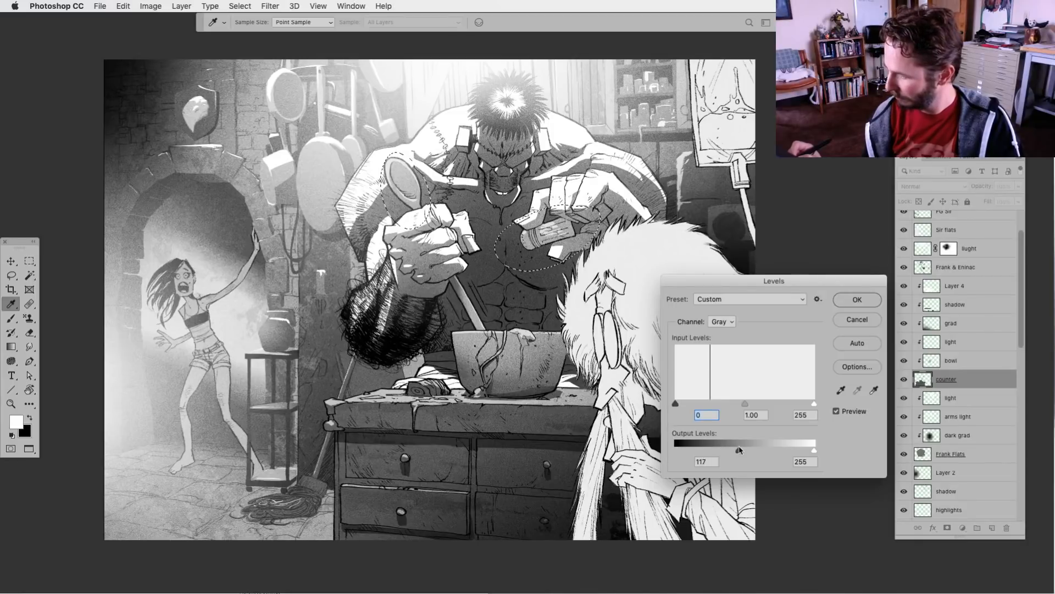
pyautogui.click(853, 302)
pyautogui.press('super+d')
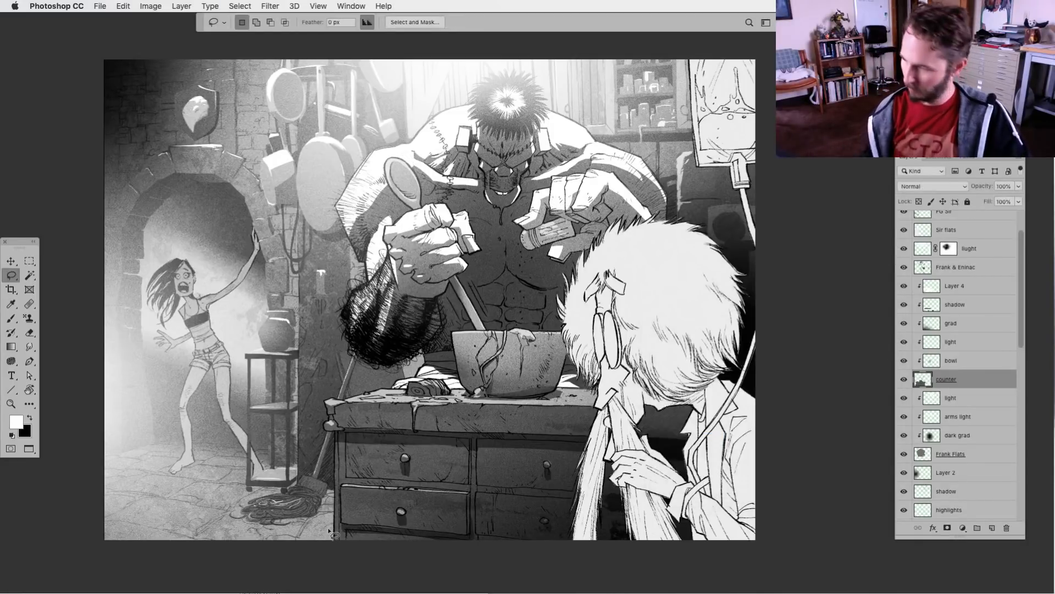
# Lasso around the jar on the stand, find the layer holding it by toggling visibility, and select the pots layer
pyautogui.moveTo(476, 464); pyautogui.dragTo(466, 464)
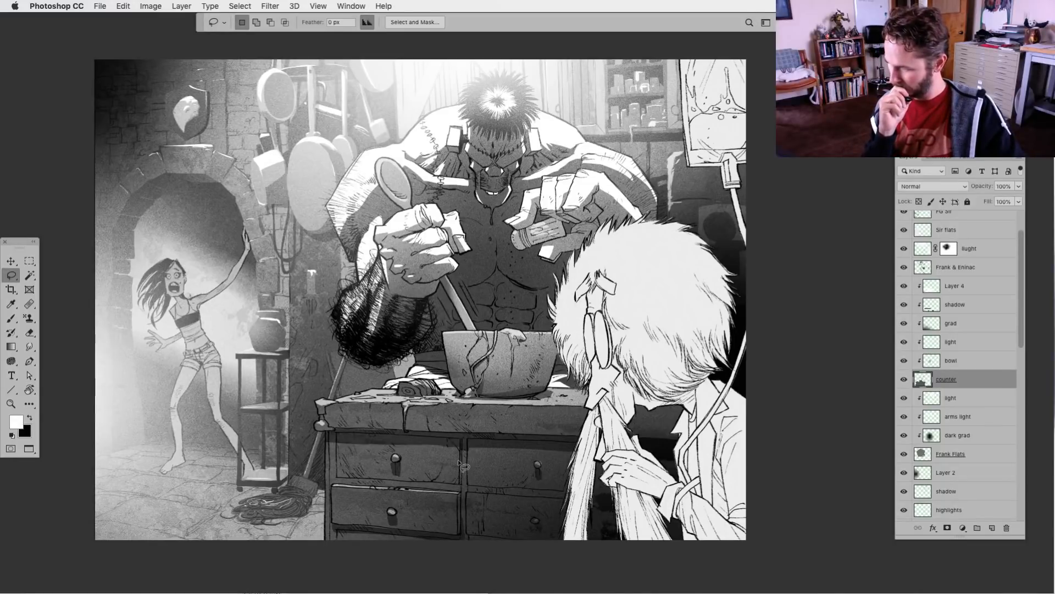
pyautogui.moveTo(459, 464); pyautogui.dragTo(553, 423)
pyautogui.moveTo(360, 311)
pyautogui.mouseDown()
pyautogui.moveTo(321, 344)
pyautogui.moveTo(327, 357)
pyautogui.moveTo(361, 354)
pyautogui.moveTo(361, 311)
pyautogui.mouseUp()
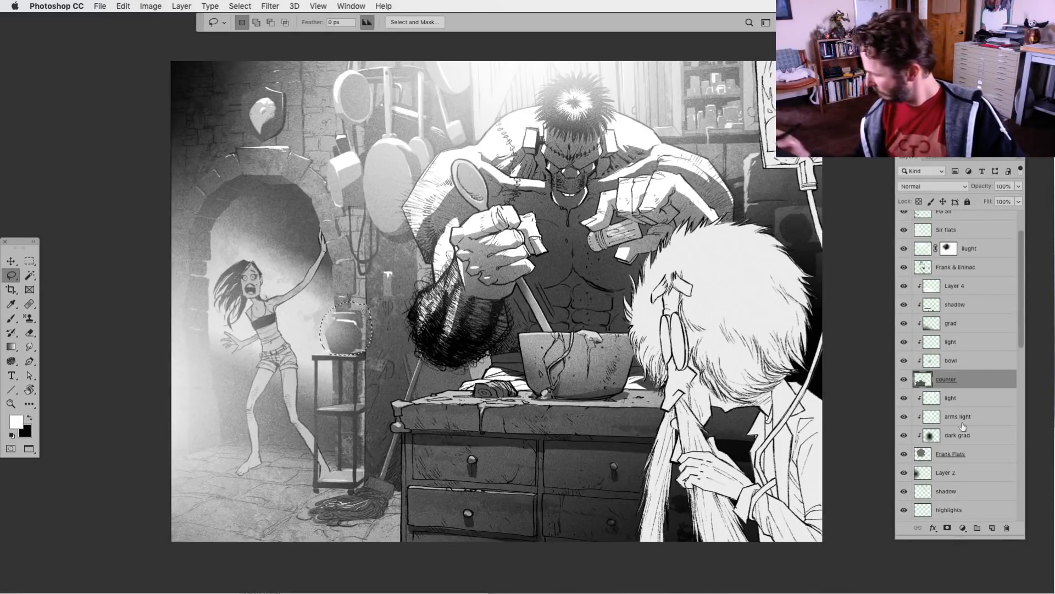
pyautogui.scroll(-2, 1019, 355)
pyautogui.scroll(-9, 1019, 355)
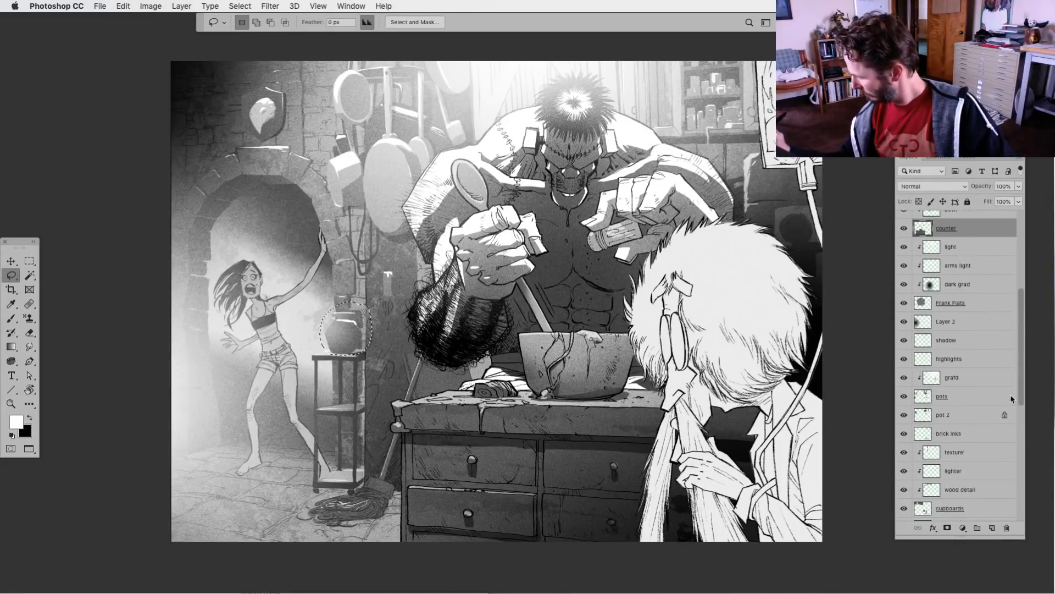
pyautogui.click(904, 417)
pyautogui.click(904, 398)
pyautogui.click(904, 398)
pyautogui.click(942, 398)
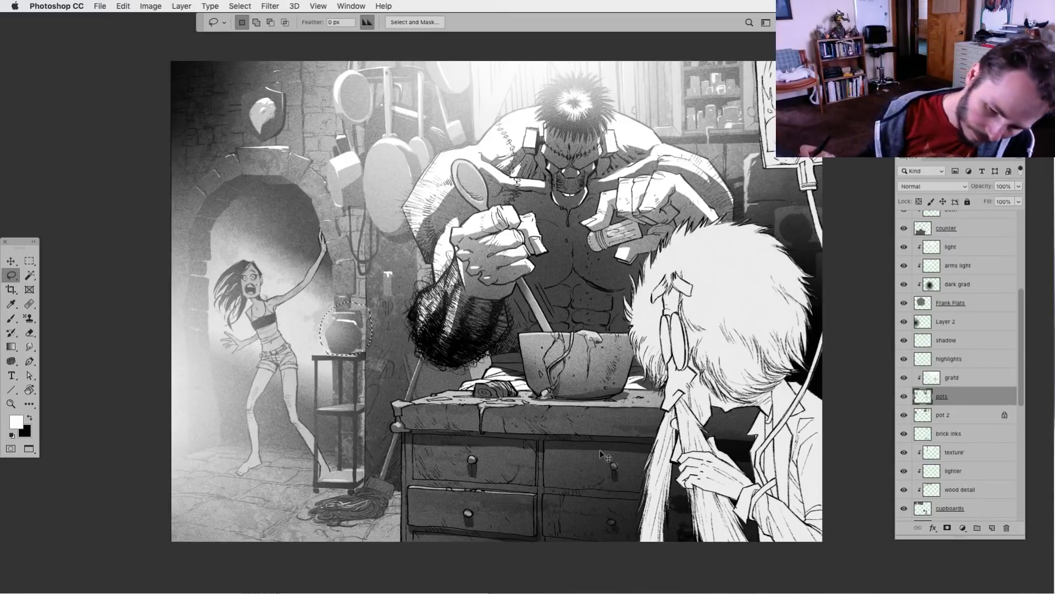
# Lighten the selected jar with Levels by raising the output black level to 183, and deselect
pyautogui.hotkey('ctrl', 'l')
pyautogui.moveTo(676, 451); pyautogui.dragTo(693, 451)
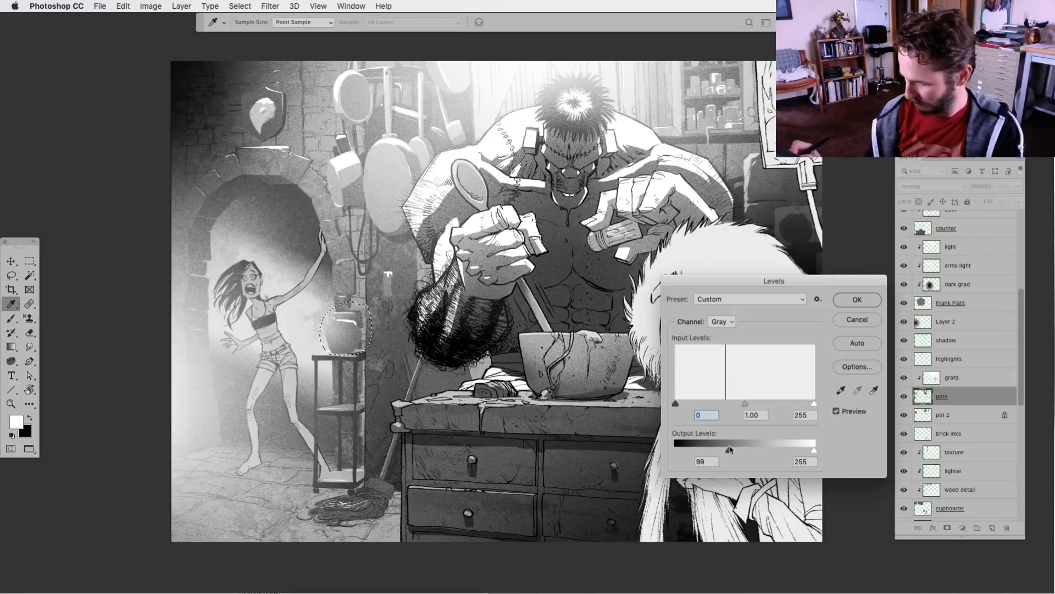
pyautogui.moveTo(783, 449)
pyautogui.mouseDown()
pyautogui.moveTo(810, 449)
pyautogui.moveTo(778, 450)
pyautogui.mouseUp()
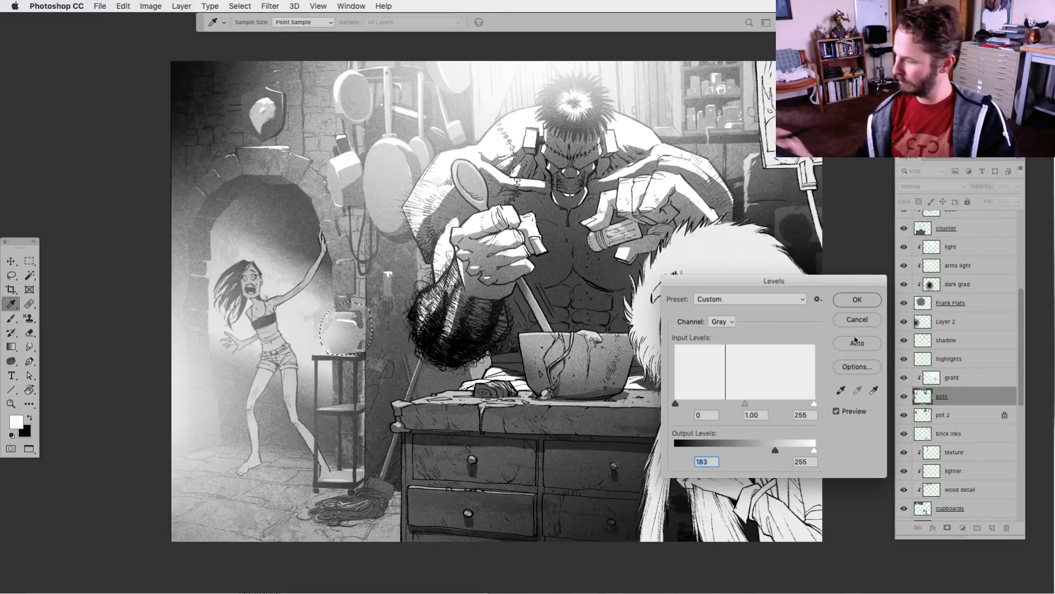
pyautogui.press('Return')
pyautogui.press('l')
pyautogui.press('super+d')
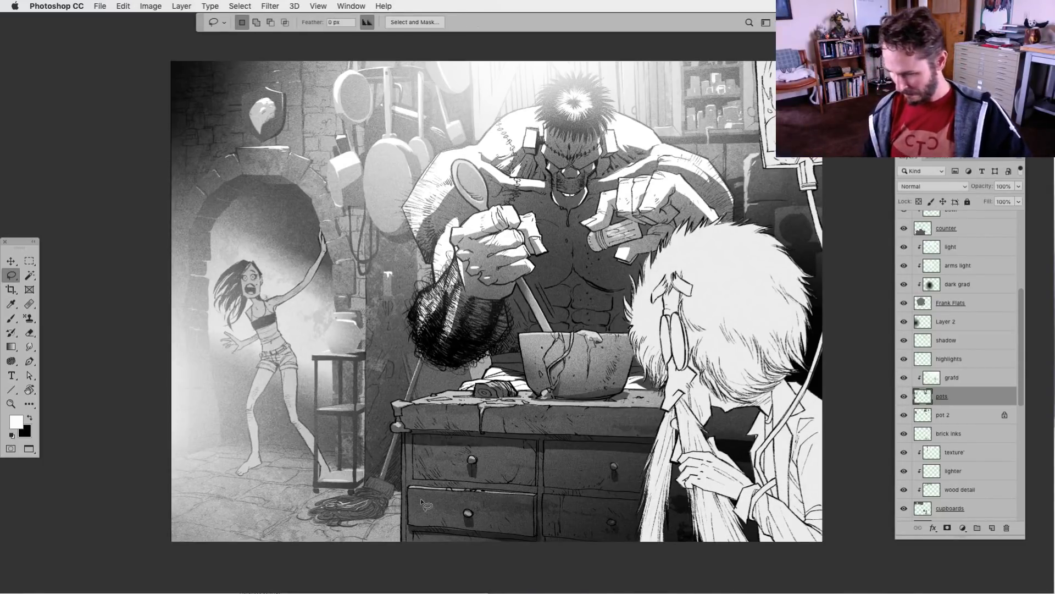
# Hide and show the pots, pot 2 and cupboards layers to find which one holds the stand and mop
pyautogui.moveTo(450, 474)
pyautogui.mouseDown()
pyautogui.moveTo(476, 443)
pyautogui.moveTo(477, 454)
pyautogui.moveTo(465, 456)
pyautogui.mouseUp()
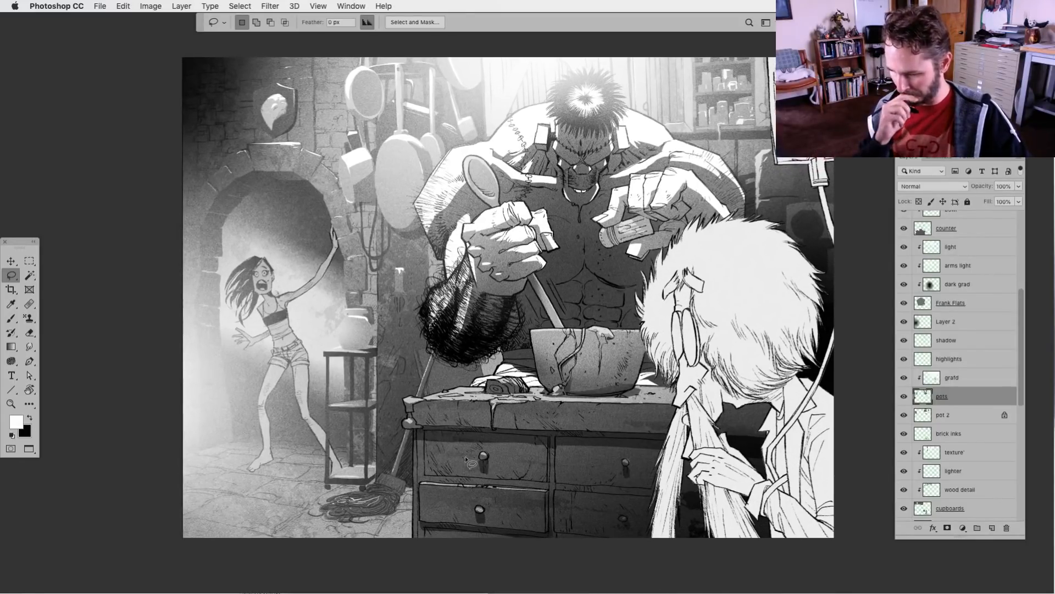
pyautogui.moveTo(527, 492); pyautogui.dragTo(555, 423)
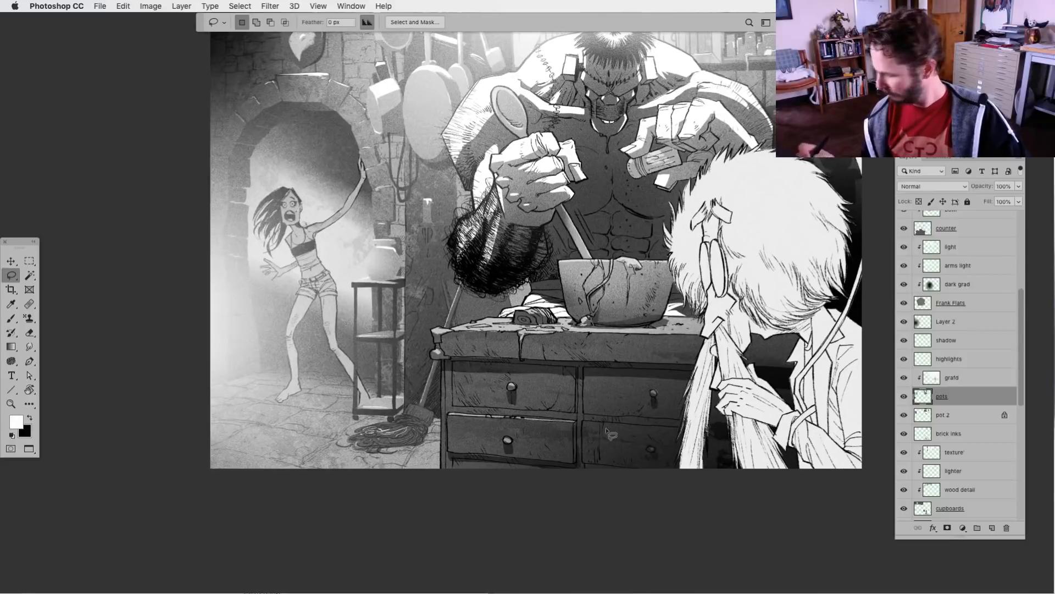
pyautogui.click(904, 396)
pyautogui.click(904, 396)
pyautogui.click(904, 415)
pyautogui.click(904, 415)
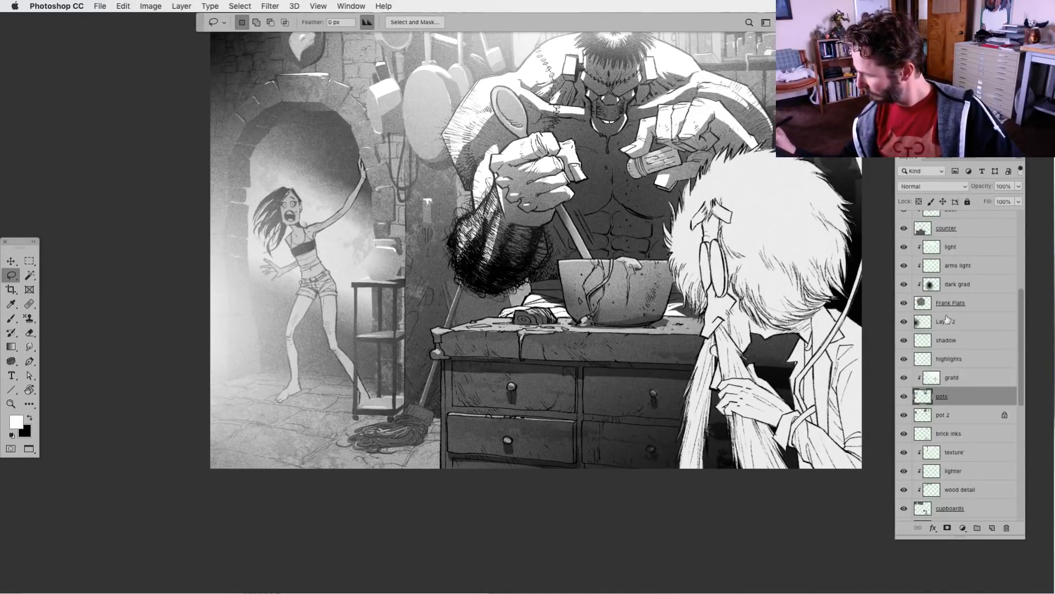
pyautogui.moveTo(1020, 392); pyautogui.dragTo(1002, 435)
pyautogui.click(904, 428)
pyautogui.click(904, 427)
pyautogui.click(924, 428)
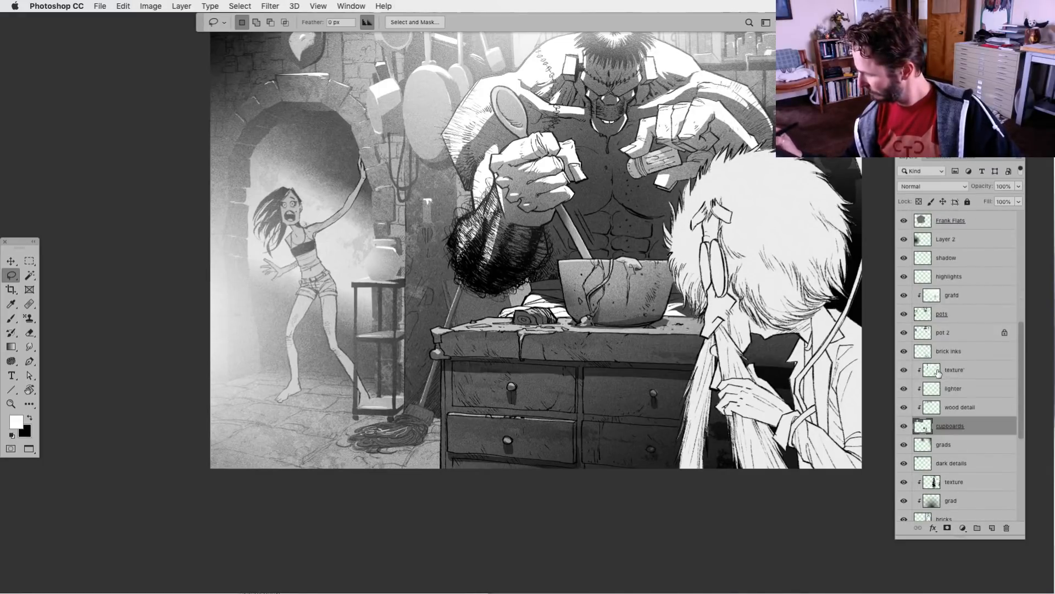
# Select the lighter layer clipped to cupboards, view it in isolation with its base layer, and restore all layers
pyautogui.click(938, 372)
pyautogui.click(934, 388)
pyautogui.keyDown('alt'); pyautogui.click(904, 390); pyautogui.keyUp('alt')
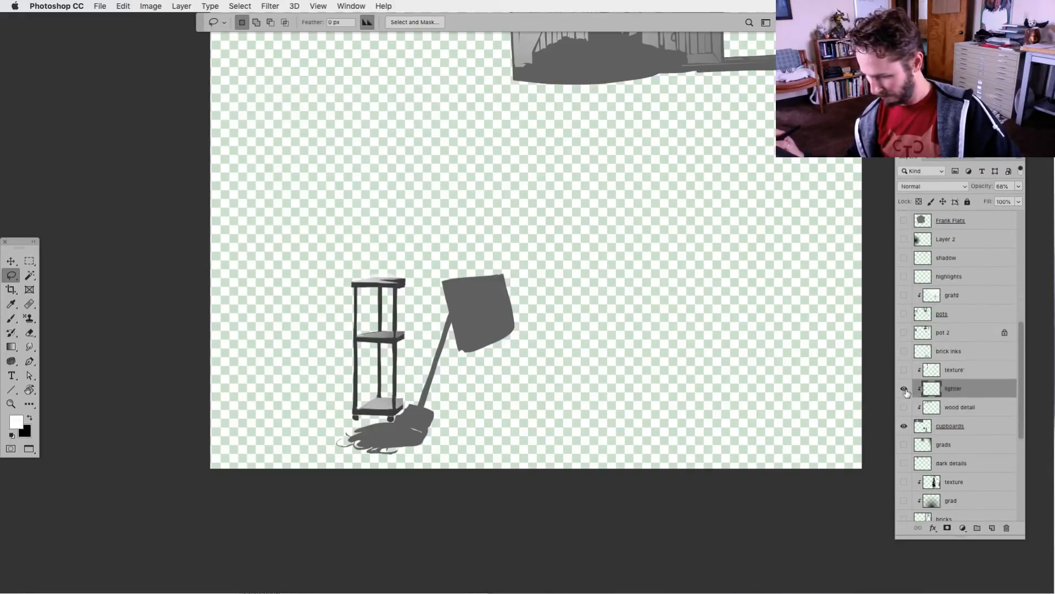
pyautogui.keyDown('alt'); pyautogui.click(904, 389); pyautogui.keyUp('alt')
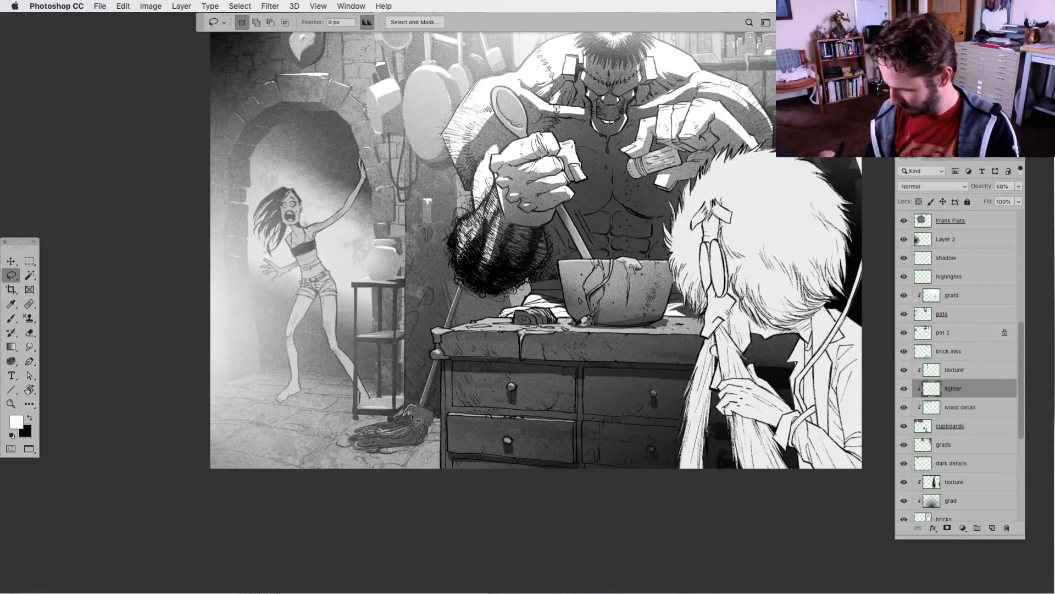
# Lasso the mop head beside the stand, brush soft white over it and the stand's base on the lighter layer, and deselect
pyautogui.moveTo(426, 412)
pyautogui.mouseDown()
pyautogui.moveTo(361, 440)
pyautogui.moveTo(410, 442)
pyautogui.moveTo(426, 414)
pyautogui.moveTo(260, 475)
pyautogui.mouseUp()
pyautogui.press('b')
pyautogui.moveTo(399, 408); pyautogui.dragTo(242, 509)
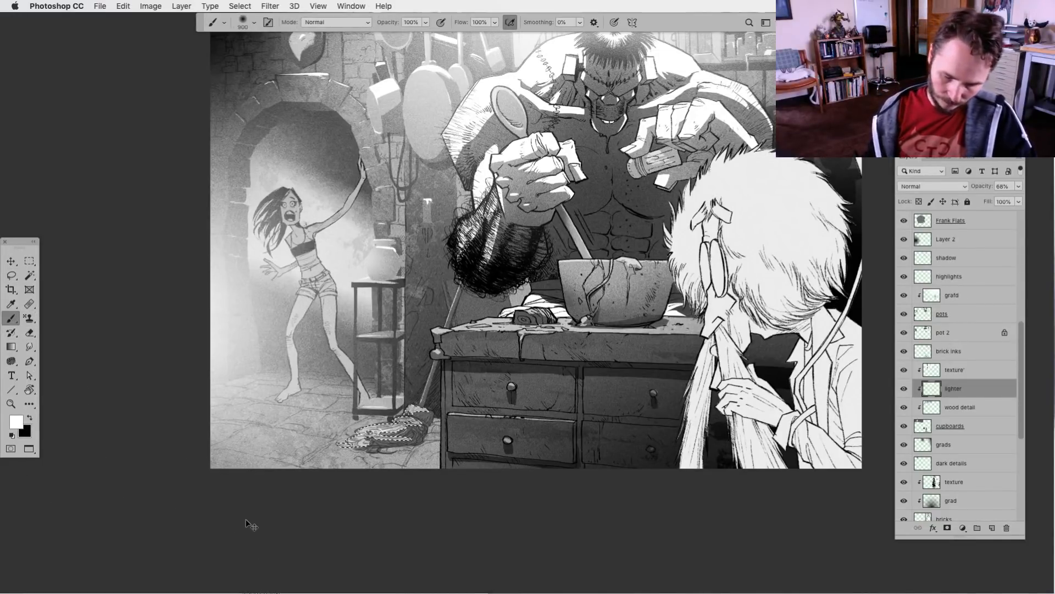
pyautogui.hotkey('ctrl', 'd')
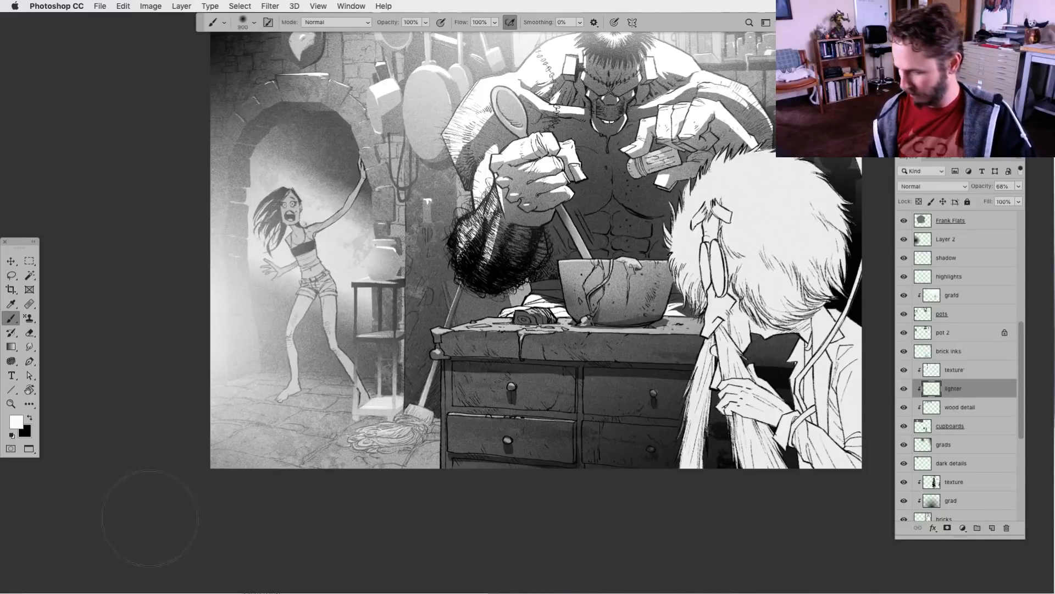
# Undo the soft white brushing over the mop head and the stand's base
pyautogui.hotkey('ctrl', 'z')
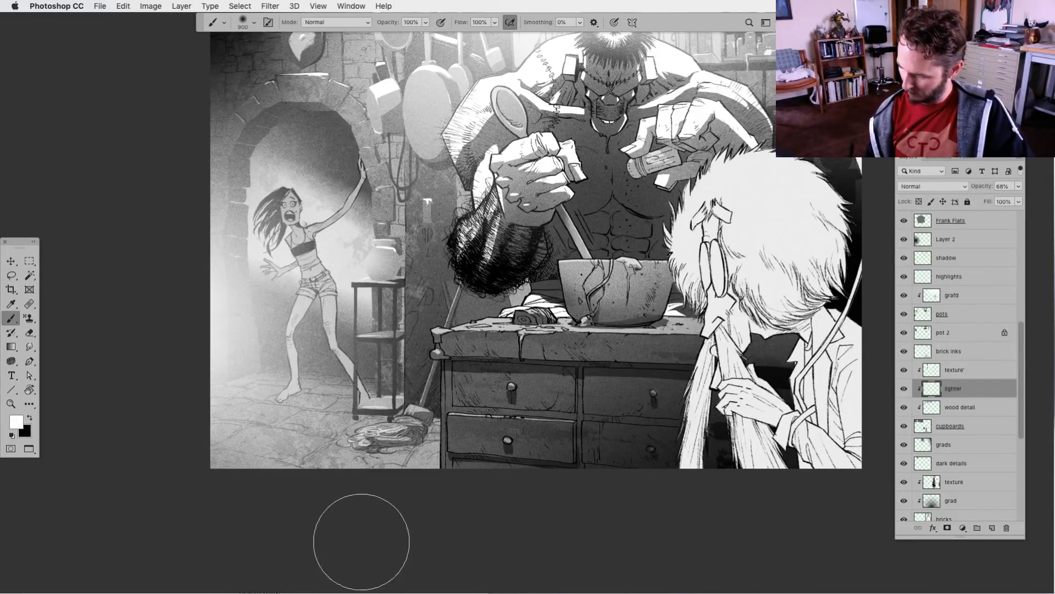
pyautogui.scroll(2, 389, 530)
pyautogui.hscroll(3, 388, 530)
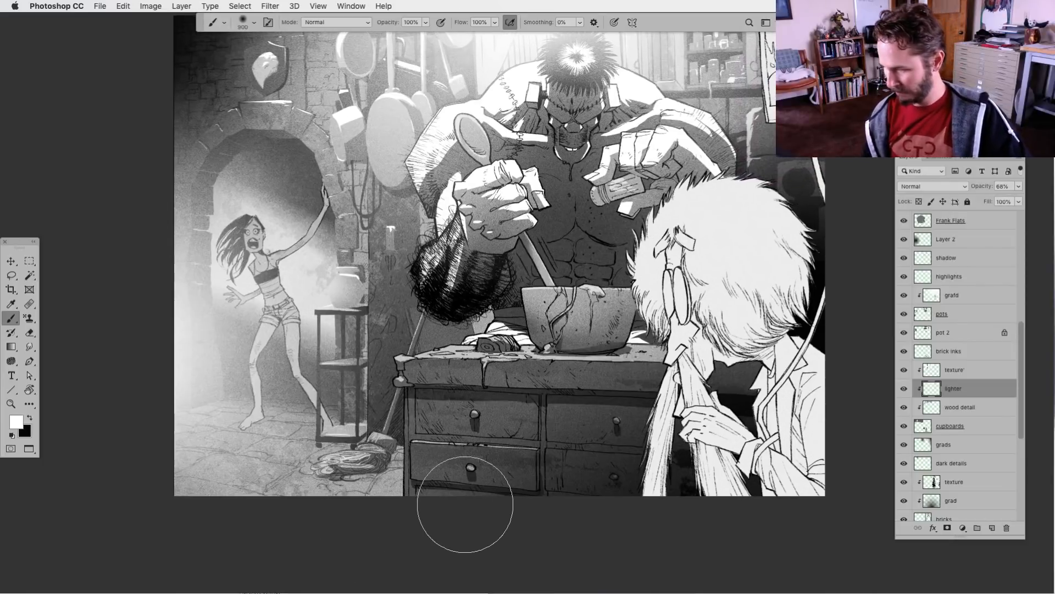
# Hide and show the cupboards, dark details, pots and pot 2 layers to find which one holds the wall candle holder
pyautogui.click(904, 426)
pyautogui.click(904, 426)
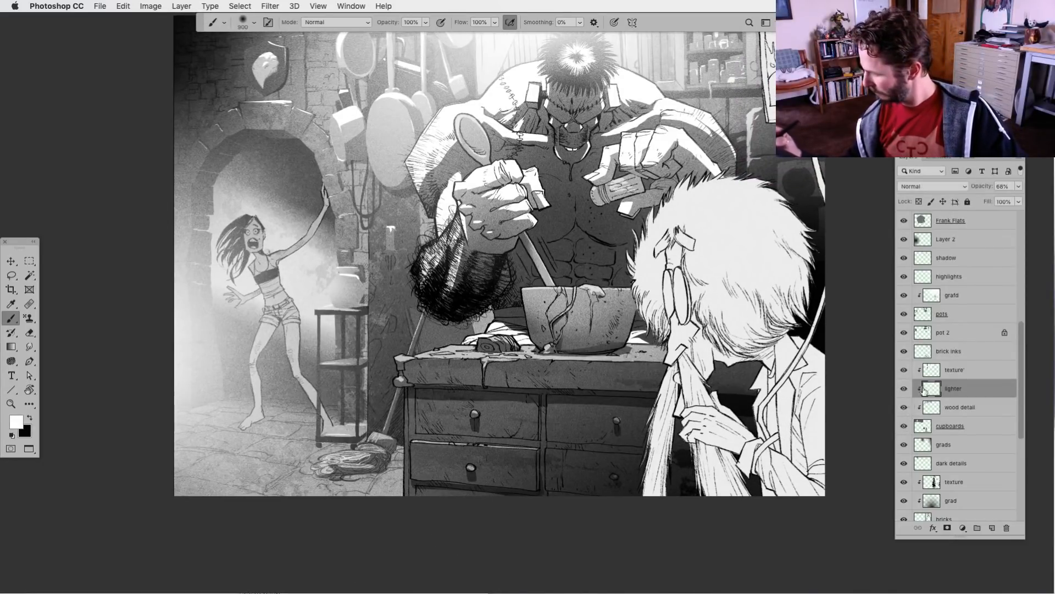
pyautogui.click(904, 463)
pyautogui.click(904, 464)
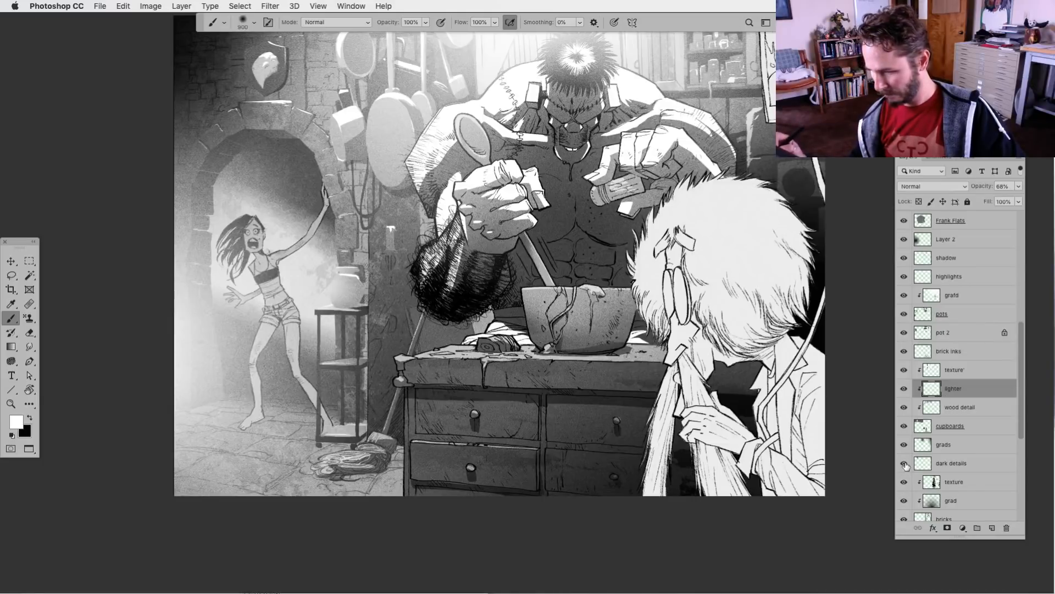
pyautogui.moveTo(1018, 389); pyautogui.dragTo(1018, 350)
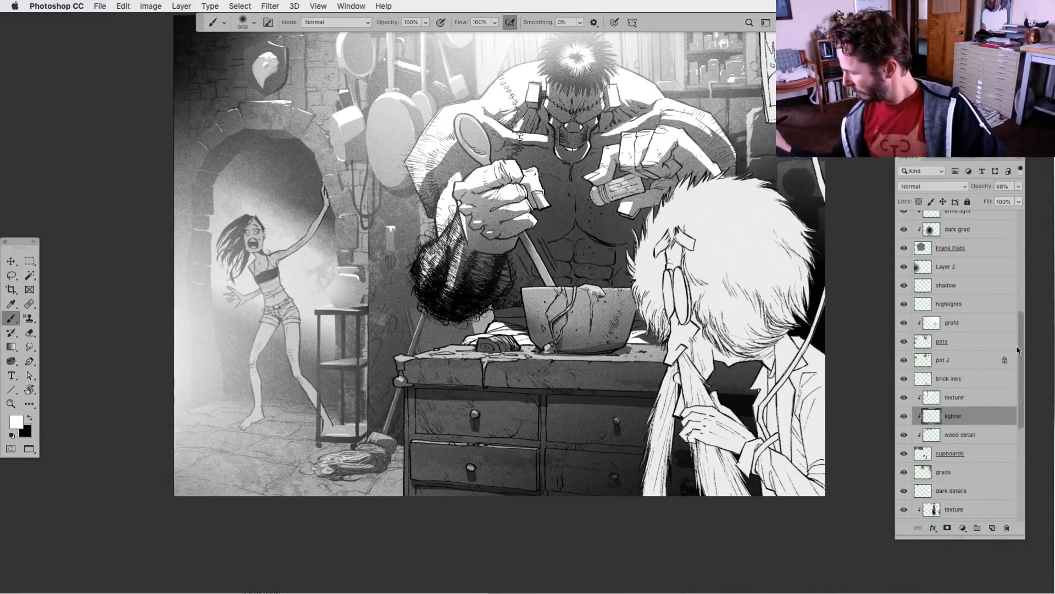
pyautogui.click(903, 341)
pyautogui.click(905, 361)
pyautogui.click(906, 361)
pyautogui.moveTo(906, 361); pyautogui.dragTo(905, 345)
pyautogui.keyDown('alt'); pyautogui.click(905, 342); pyautogui.keyUp('alt')
pyautogui.keyDown('alt'); pyautogui.click(905, 342); pyautogui.keyUp('alt')
pyautogui.click(925, 343)
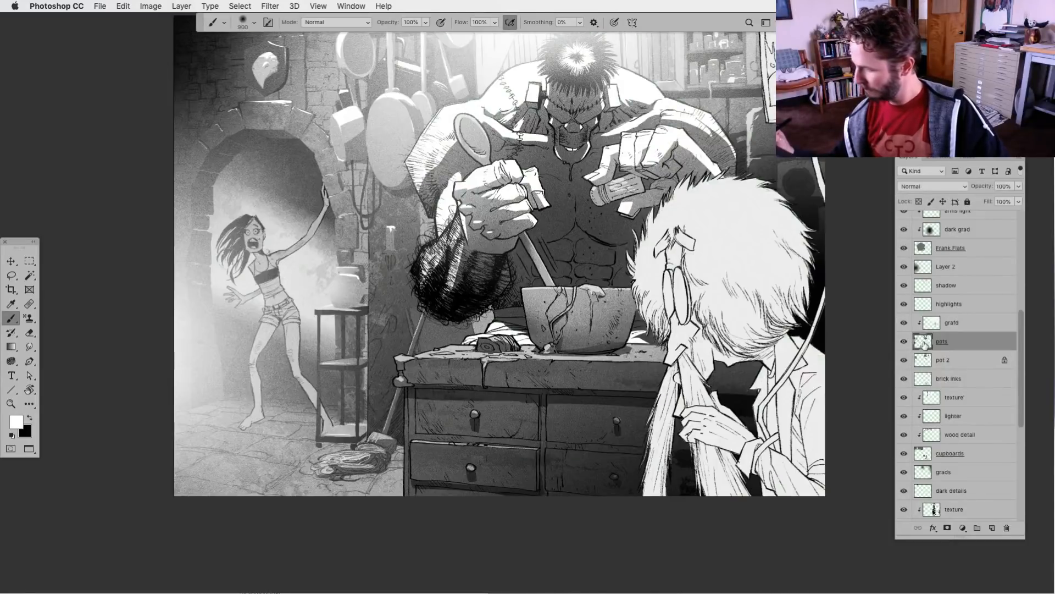
# On the grafd layer clipped to pots, lasso the wall candle holder, delete the light tone over it, and deselect
pyautogui.click(904, 323)
pyautogui.click(904, 323)
pyautogui.click(931, 323)
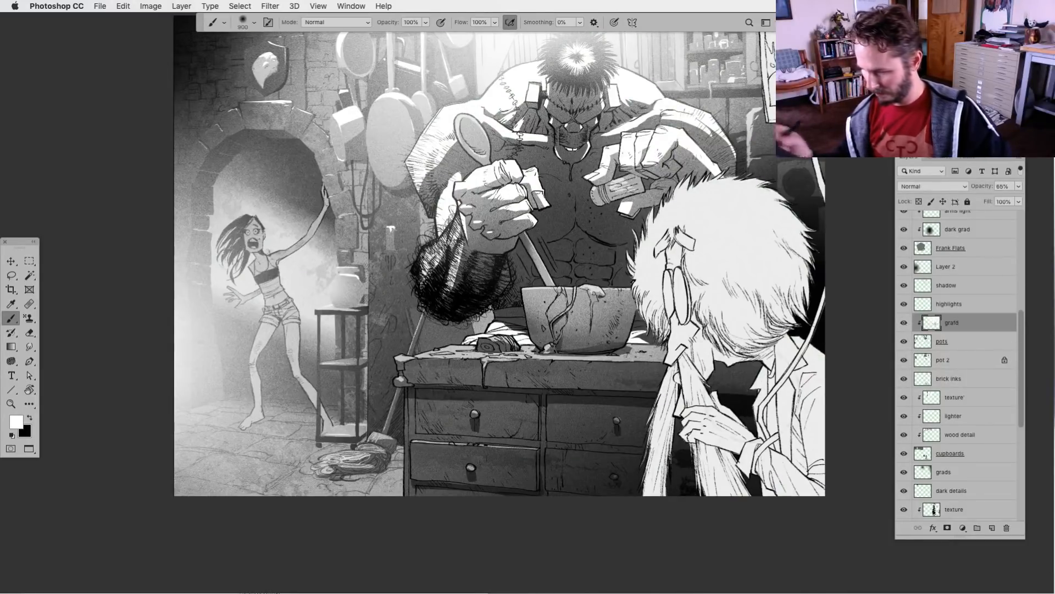
pyautogui.click(11, 275)
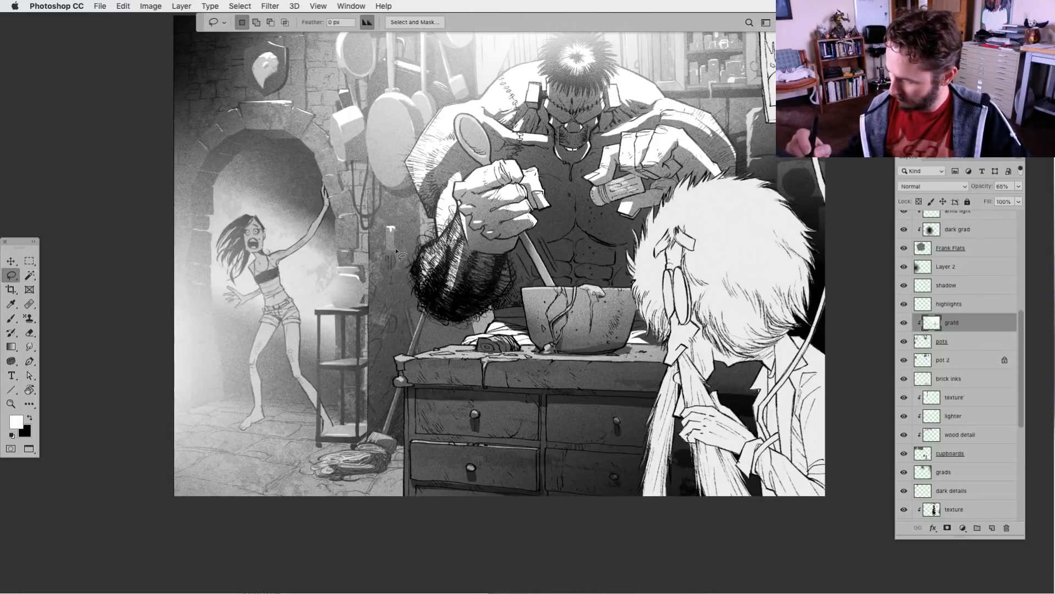
pyautogui.moveTo(383, 251); pyautogui.dragTo(407, 247)
pyautogui.press('Delete')
pyautogui.press('super+d')
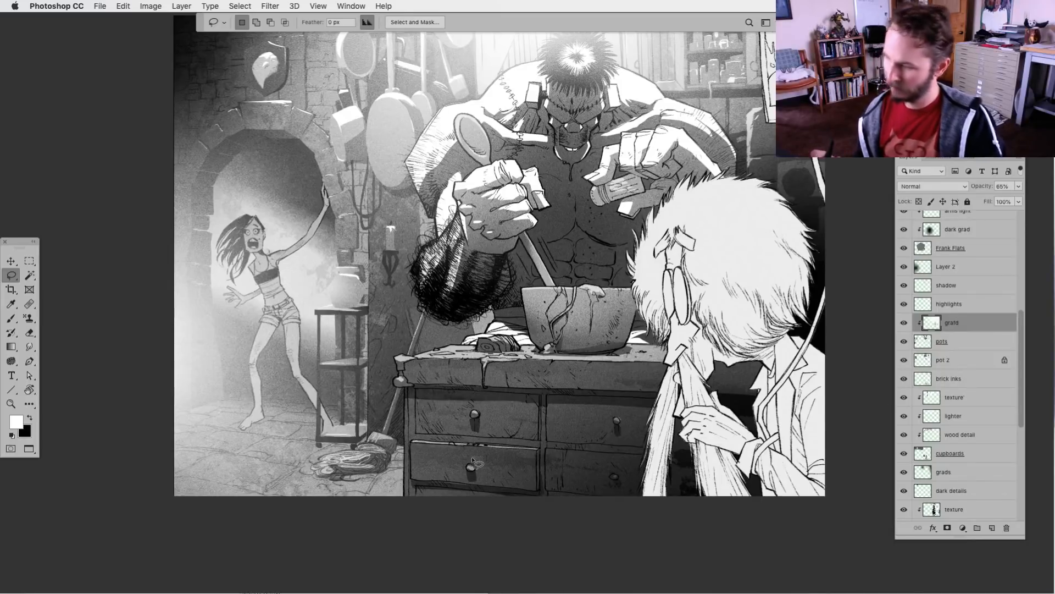
# View the briacks side layer in isolation, sample its grey as the painting colour, restore all layers and select that layer
pyautogui.moveTo(585, 456); pyautogui.dragTo(594, 488)
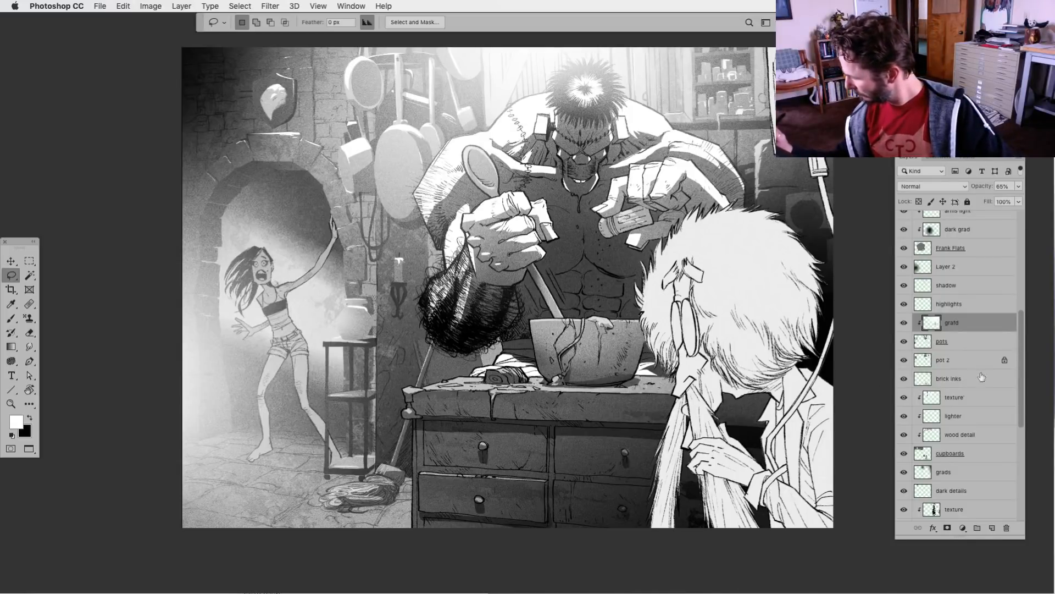
pyautogui.moveTo(1022, 393); pyautogui.dragTo(1022, 435)
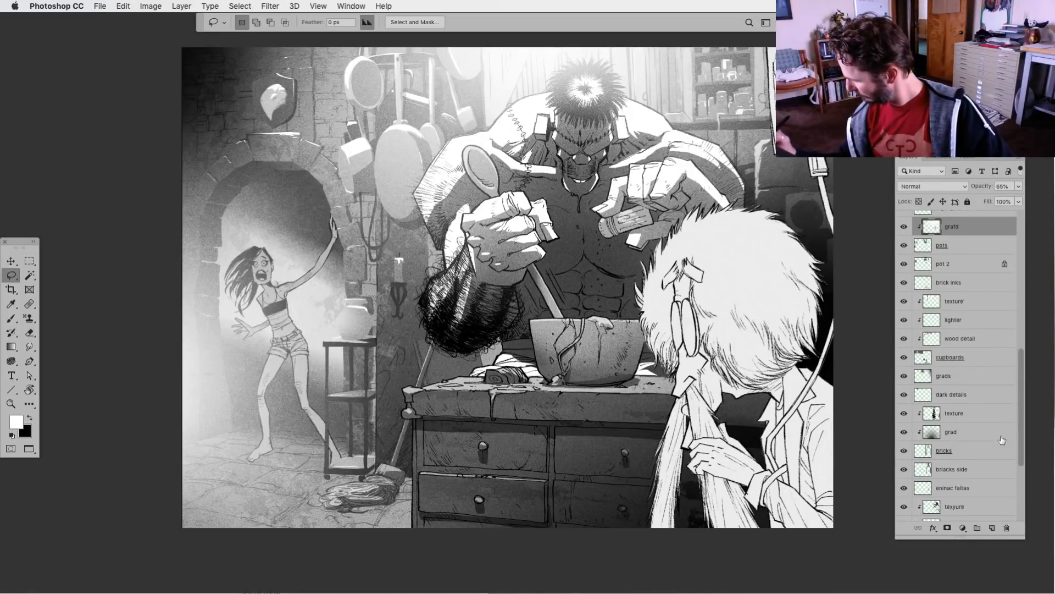
pyautogui.click(904, 469)
pyautogui.click(904, 469)
pyautogui.keyDown('alt'); pyautogui.click(904, 470); pyautogui.keyUp('alt')
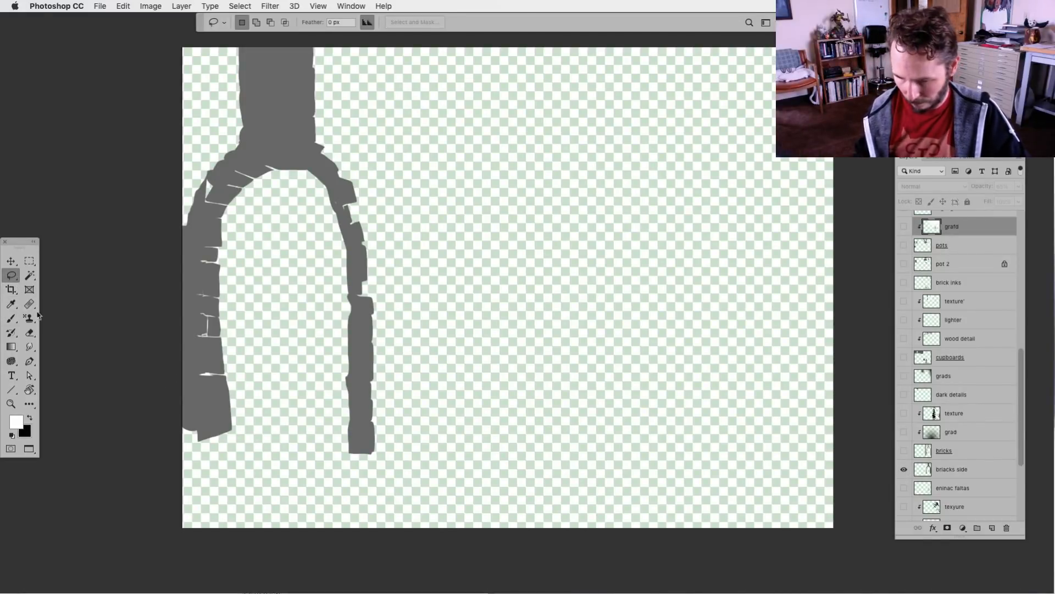
pyautogui.click(11, 318)
pyautogui.keyDown('alt'); pyautogui.click(366, 332); pyautogui.keyUp('alt')
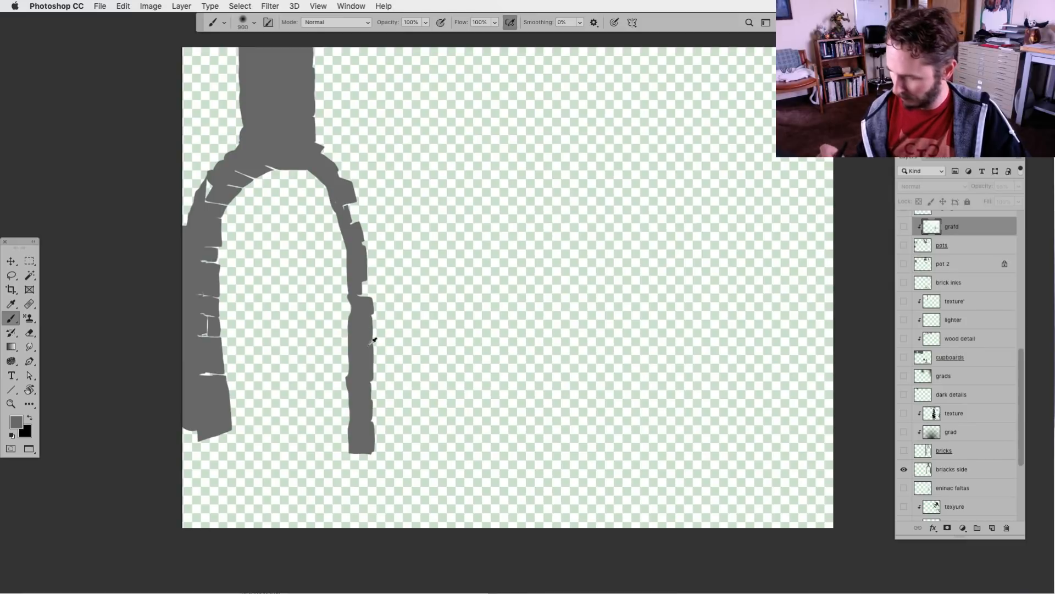
pyautogui.keyDown('alt'); pyautogui.click(903, 470); pyautogui.keyUp('alt')
pyautogui.keyDown('alt'); pyautogui.click(904, 470); pyautogui.keyUp('alt')
pyautogui.click(962, 468)
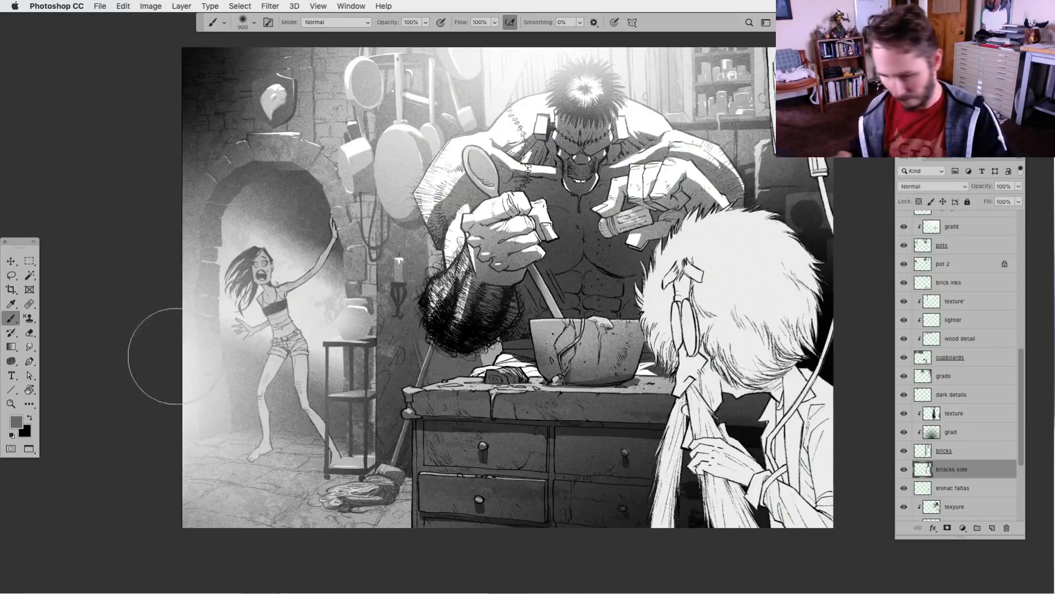
# Lasso the area of arch brickwork beside the jar, fill it with the sampled grey, and deselect
pyautogui.press('l')
pyautogui.moveTo(374, 312)
pyautogui.mouseDown()
pyautogui.moveTo(387, 338)
pyautogui.moveTo(378, 346)
pyautogui.mouseUp()
pyautogui.hotkey('alt', 'BackSpace')
pyautogui.press('super+d')
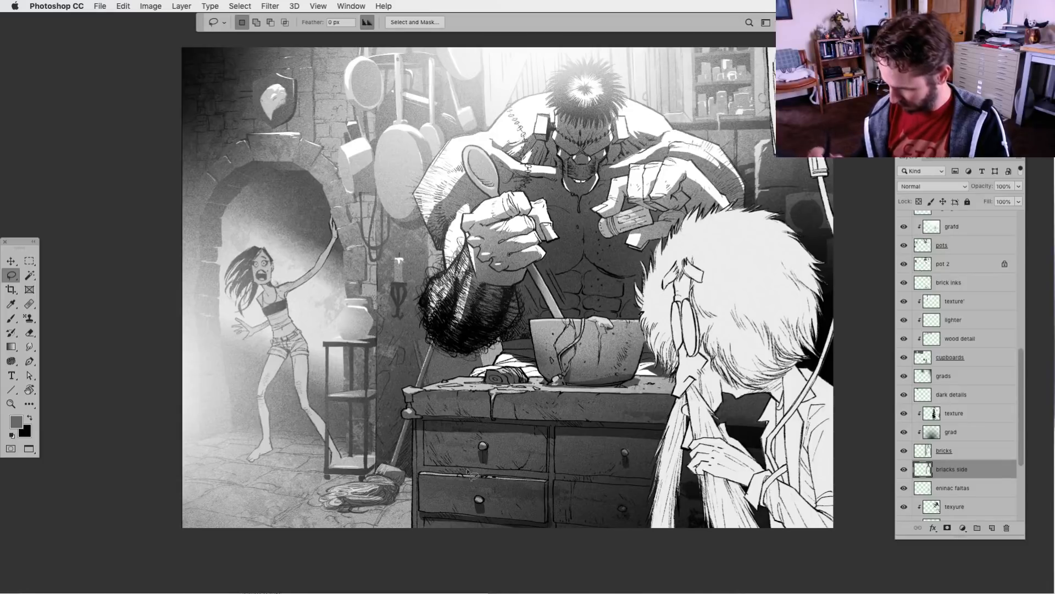
# On the highlights layer, choose a small textured brush with white and paint highlights on the hanging pots
pyautogui.moveTo(469, 396); pyautogui.dragTo(483, 412)
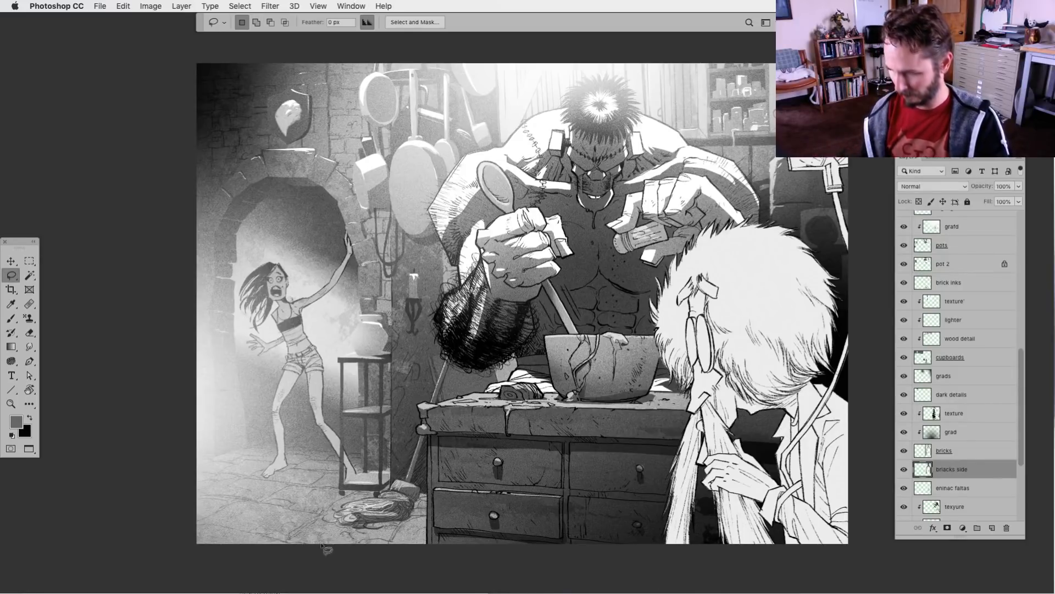
pyautogui.hscroll(2, 472, 512)
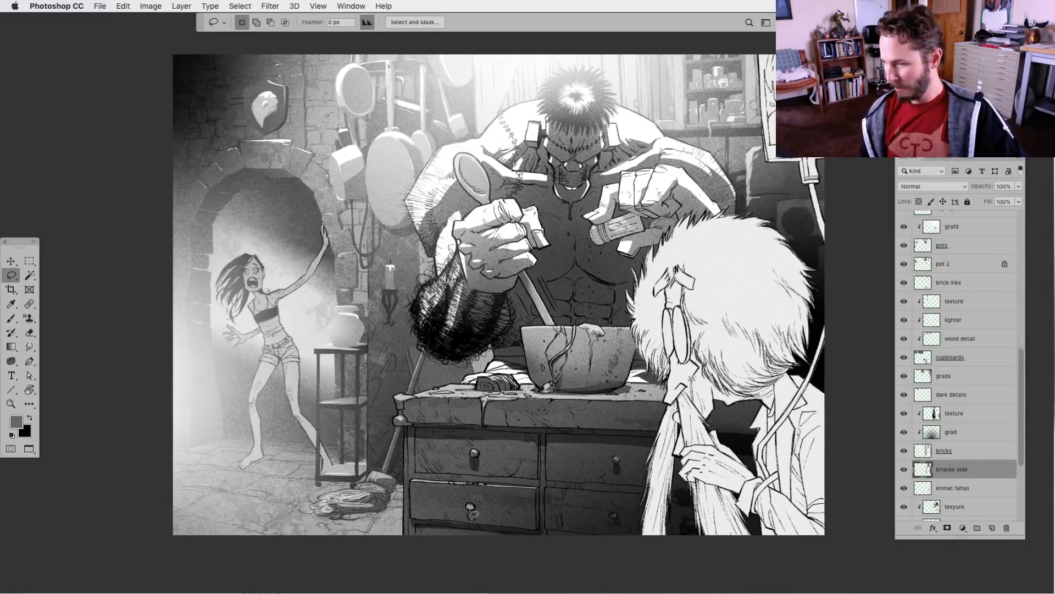
pyautogui.scroll(2, 470, 511)
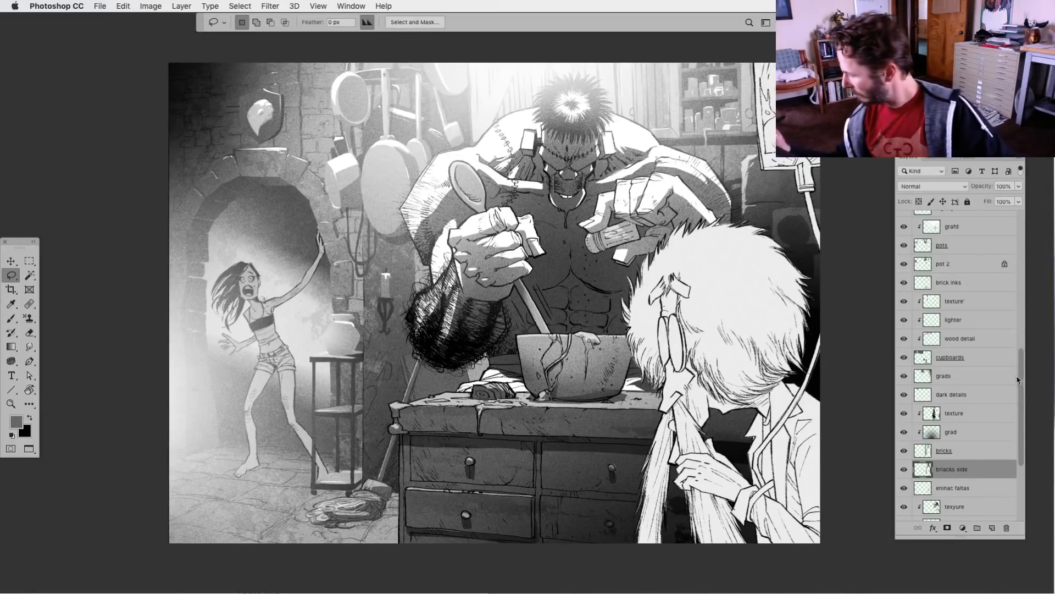
pyautogui.scroll(5, 1017, 379)
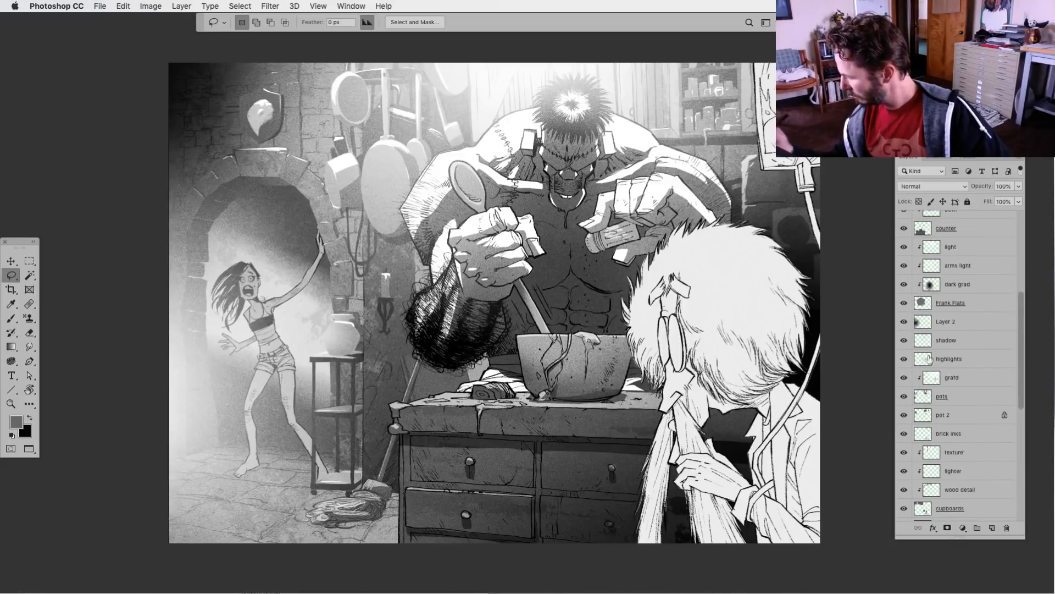
pyautogui.click(924, 359)
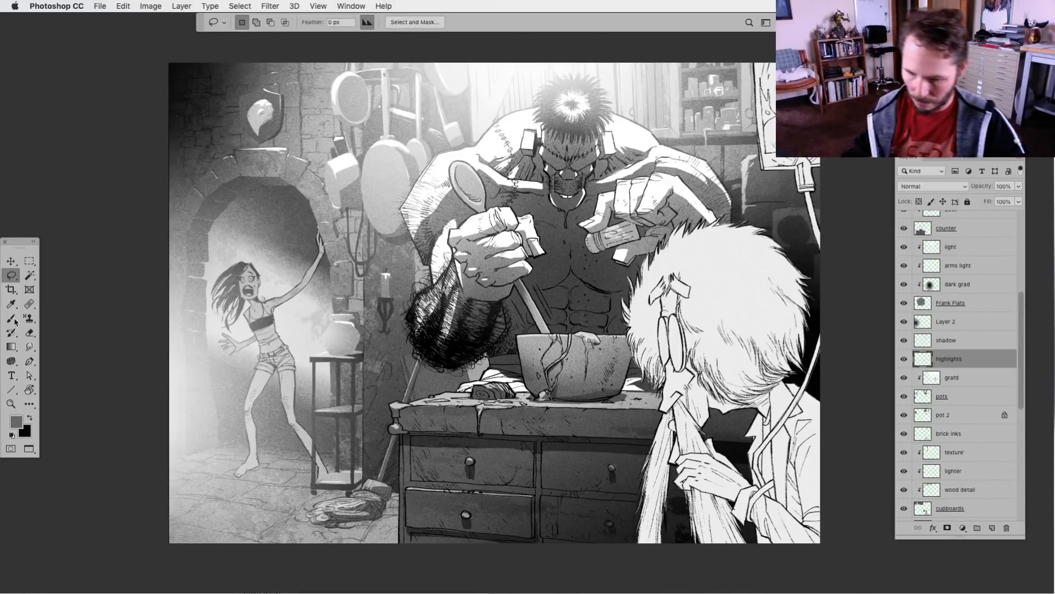
pyautogui.click(11, 318)
pyautogui.click(12, 435)
pyautogui.click(30, 417)
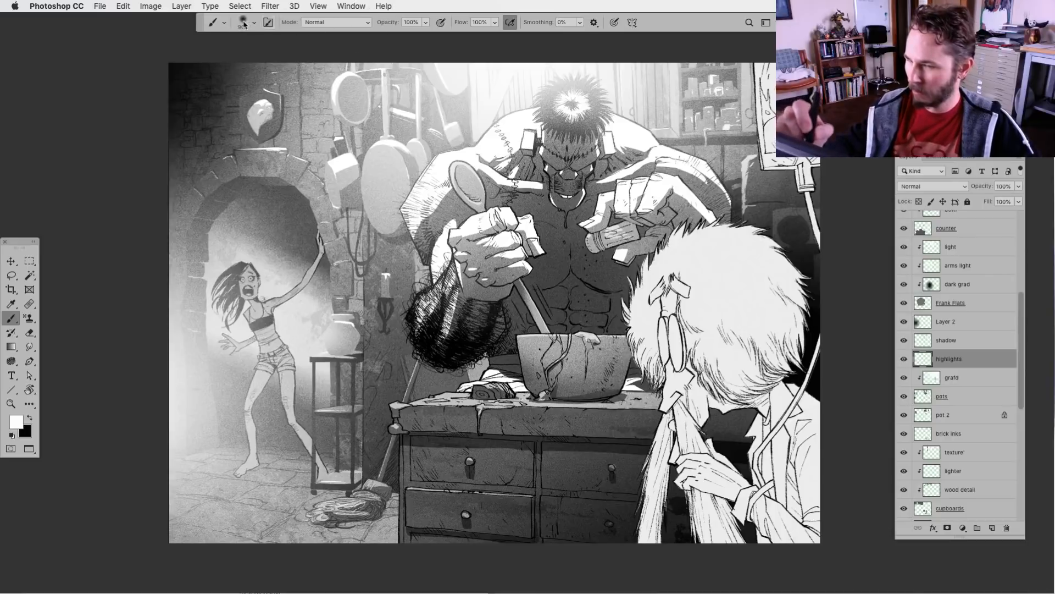
pyautogui.click(244, 24)
pyautogui.click(477, 132)
pyautogui.click(252, 24)
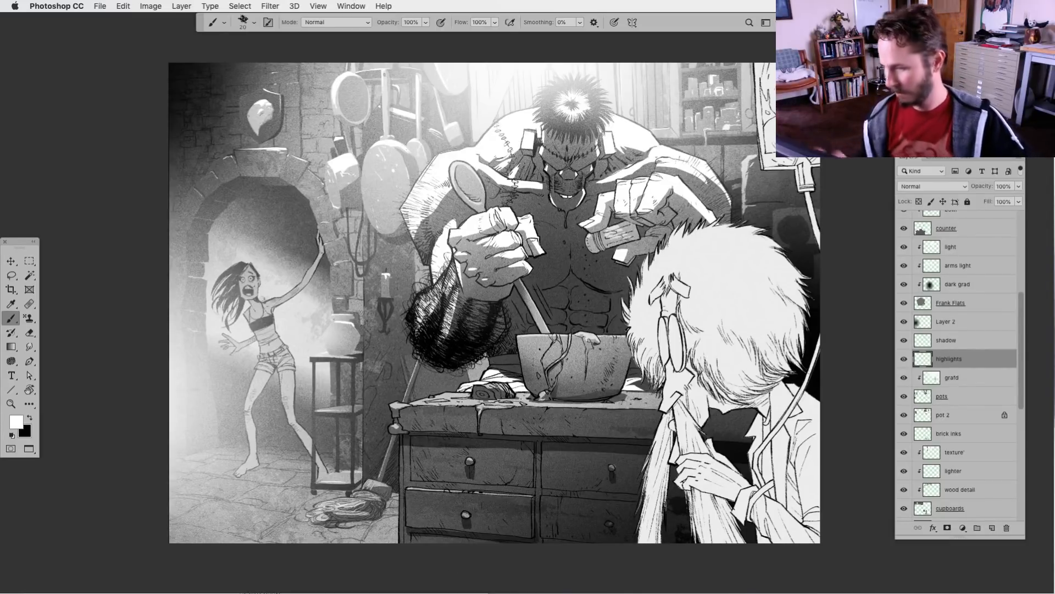
# Brush white highlights on the jar and the wall candle at brush size 40, and undo the last stroke
pyautogui.press('super+minus')
pyautogui.press('super+equal')
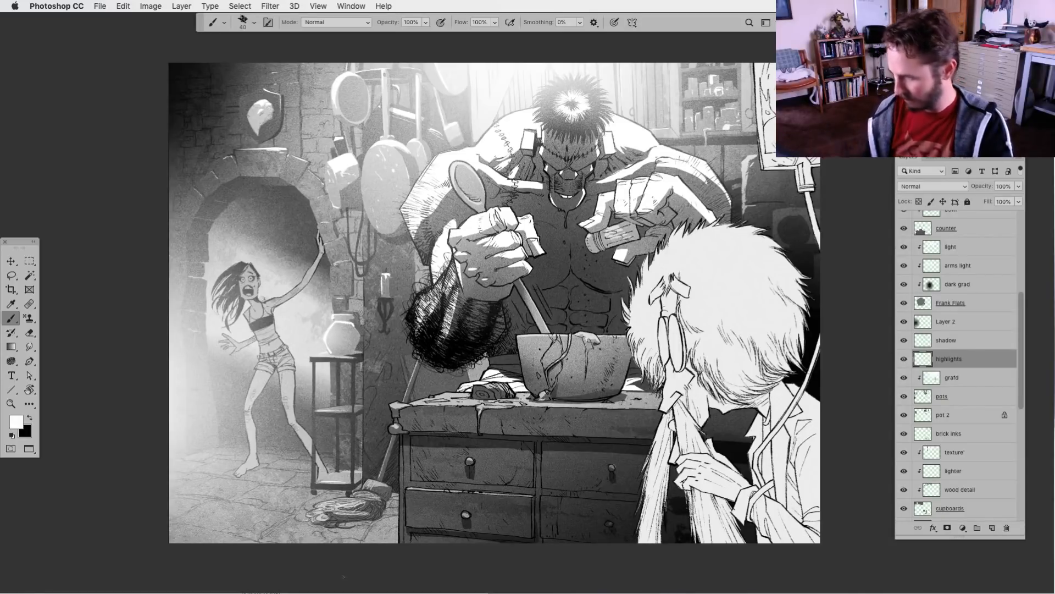
pyautogui.scroll(-2, 424, 463)
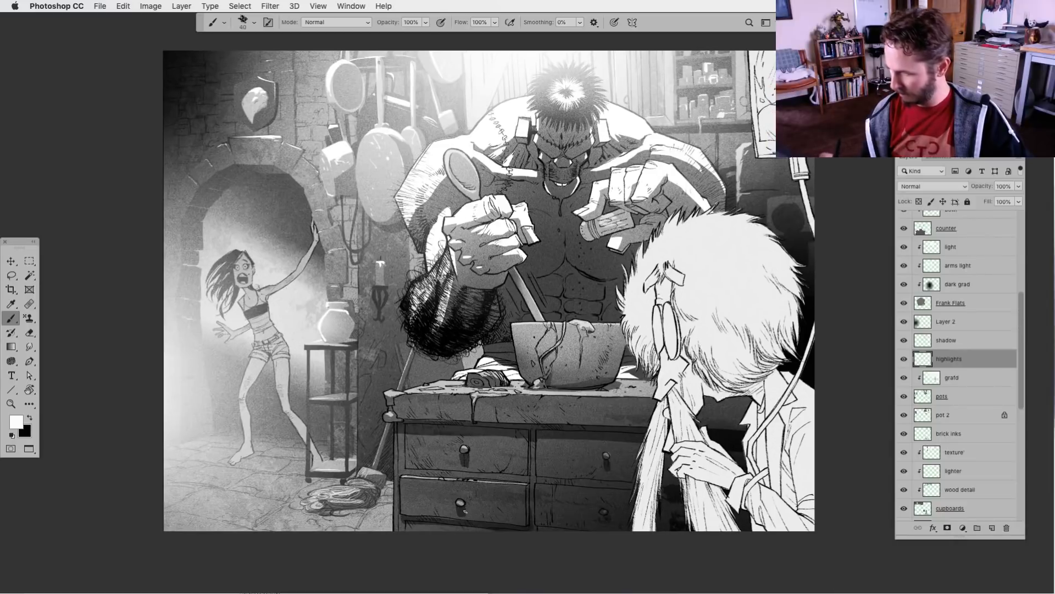
pyautogui.moveTo(571, 450); pyautogui.dragTo(573, 447)
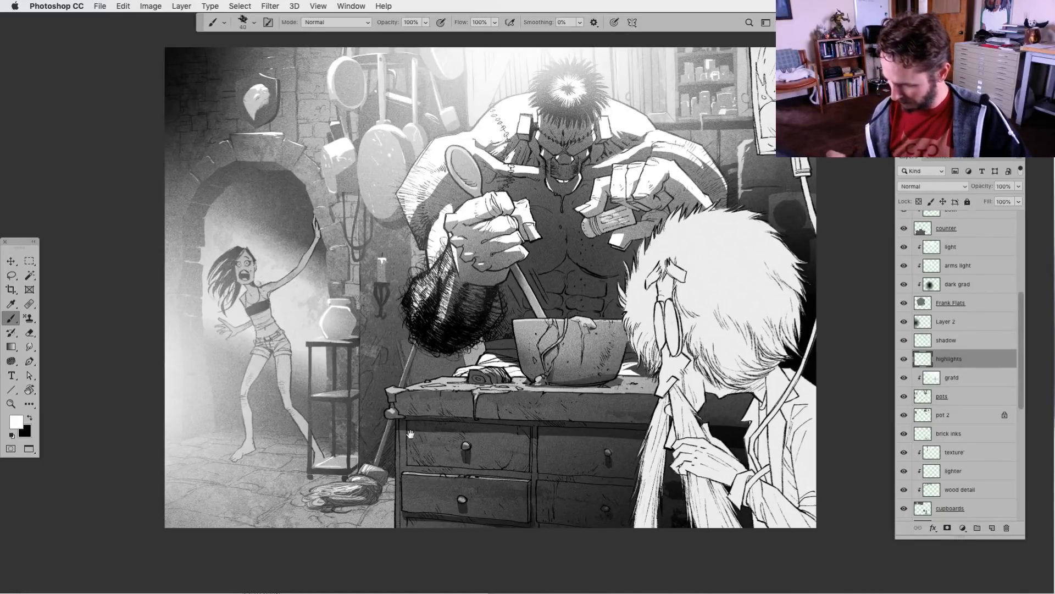
pyautogui.moveTo(490, 494); pyautogui.dragTo(497, 487)
pyautogui.press('super+z')
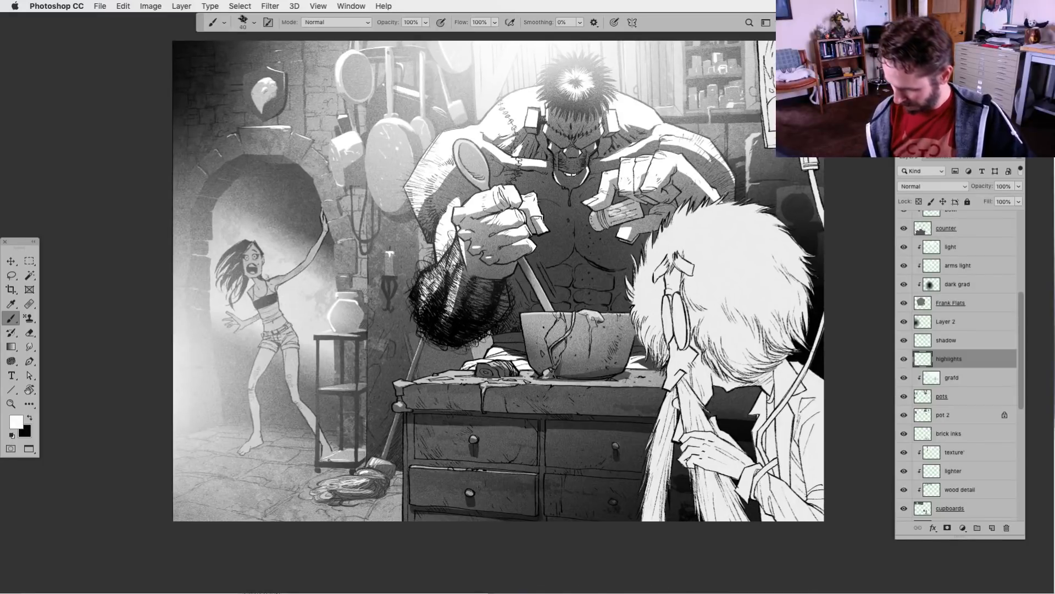
pyautogui.moveTo(503, 492); pyautogui.dragTo(506, 483)
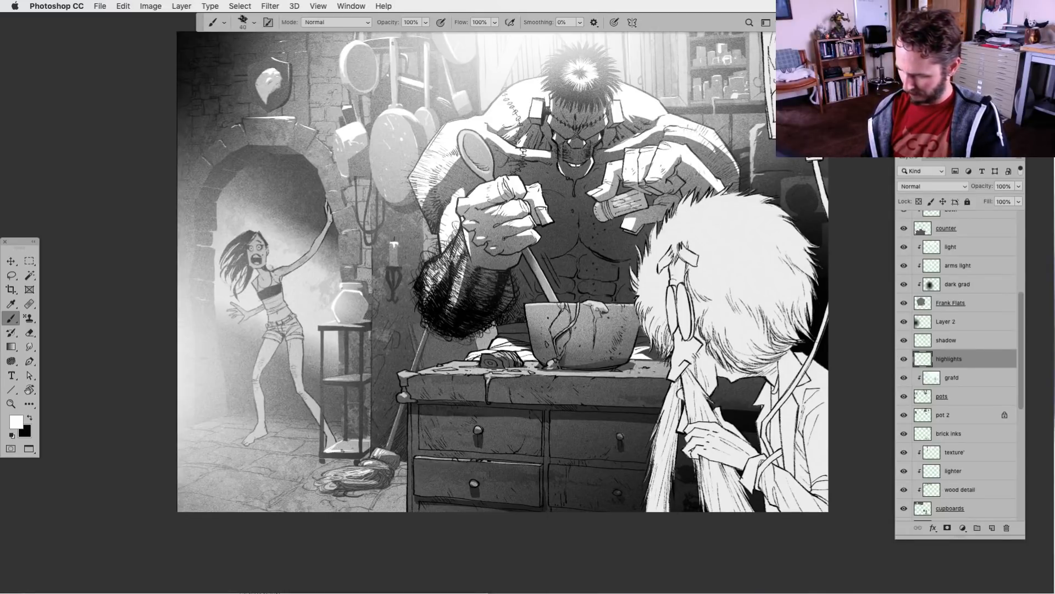
pyautogui.press('super+minus')
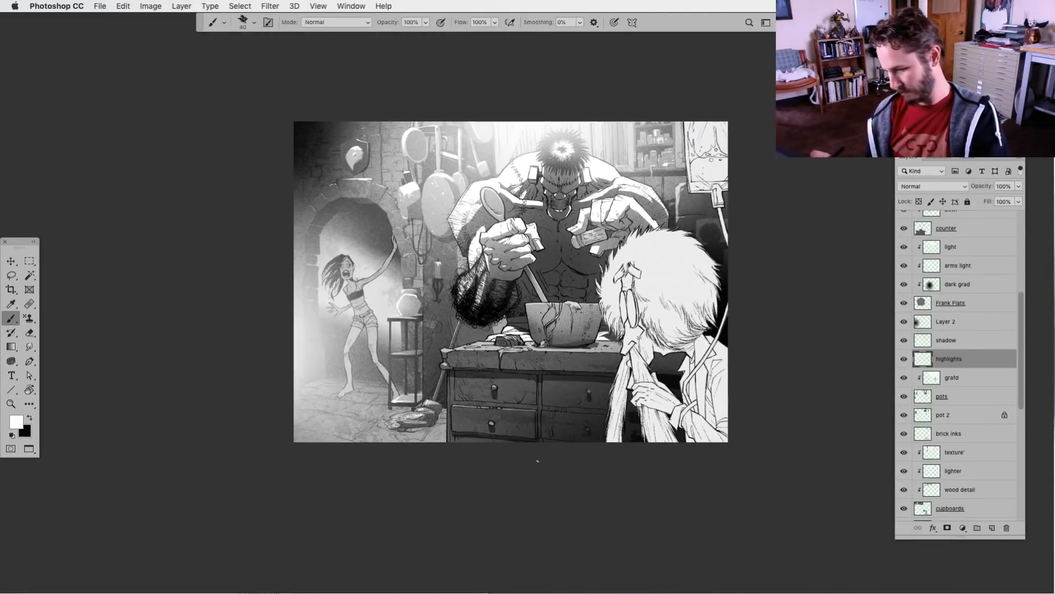
pyautogui.press('super+plus')
pyautogui.press('g')
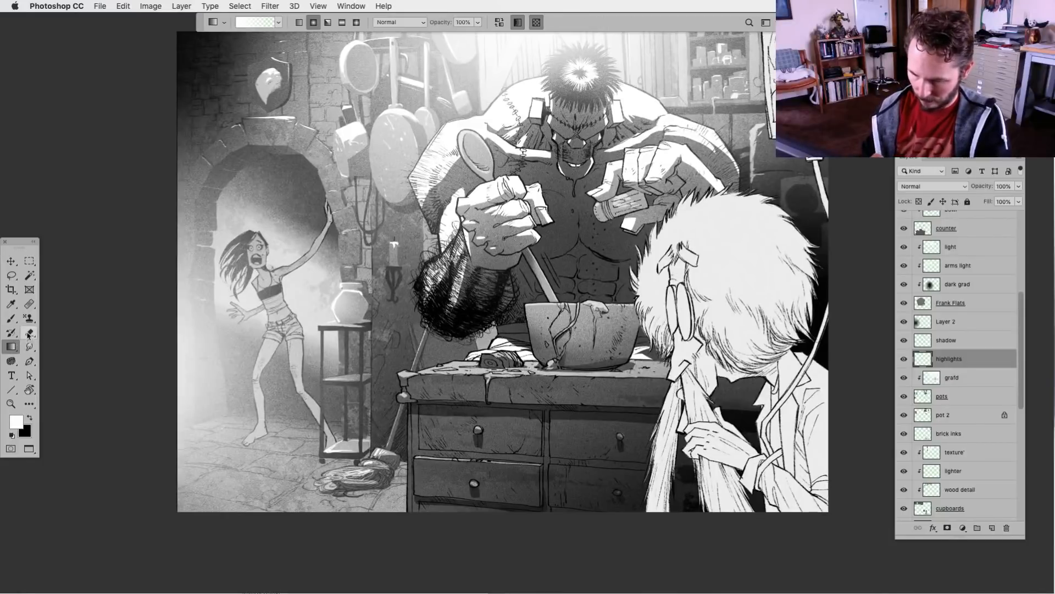
pyautogui.click(29, 334)
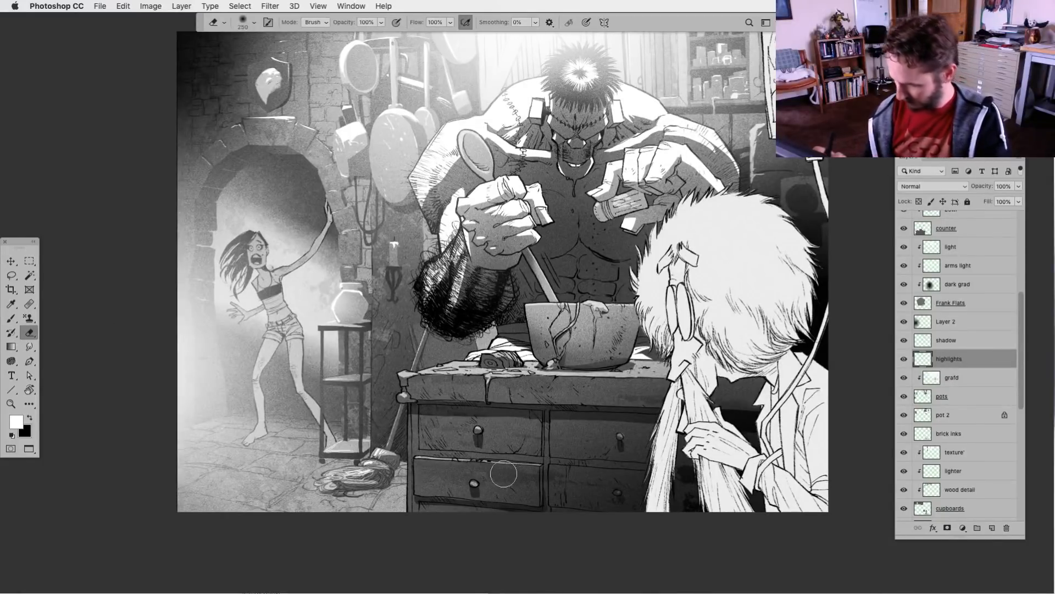
pyautogui.press('l')
pyautogui.scroll(1, 411, 534)
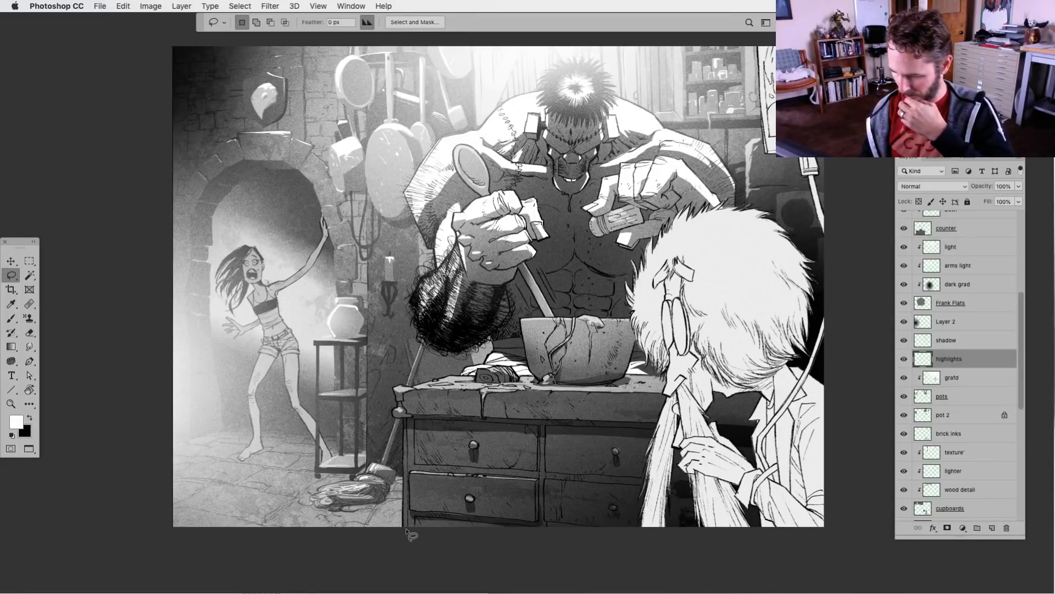
pyautogui.moveTo(612, 470); pyautogui.dragTo(588, 490)
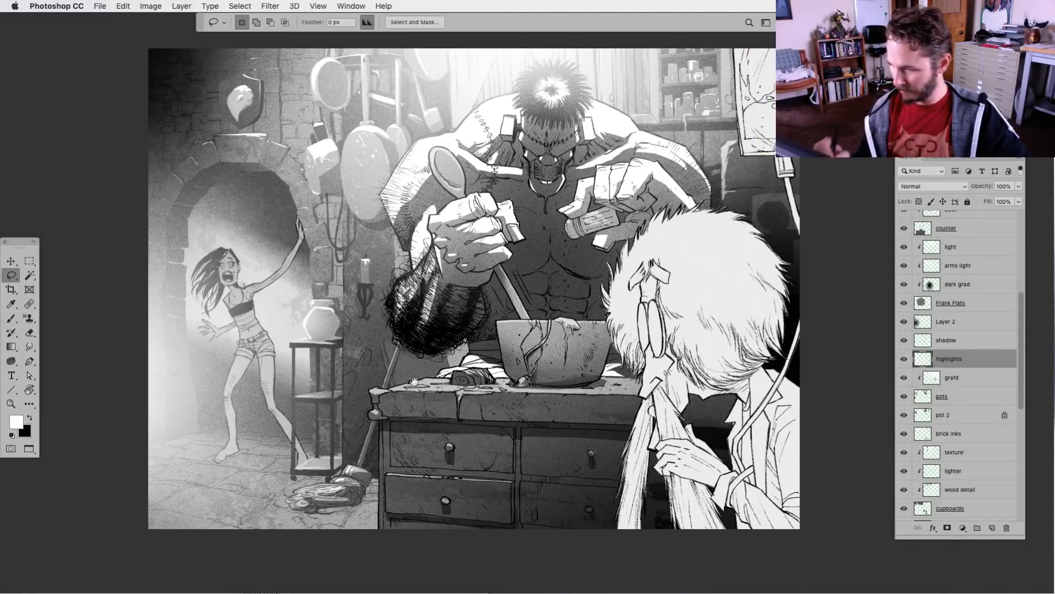
pyautogui.moveTo(576, 481); pyautogui.dragTo(576, 483)
# Add a new layer directly above FG Sir and name it canfle
pyautogui.moveTo(1020, 402); pyautogui.dragTo(1021, 300)
pyautogui.click(930, 269)
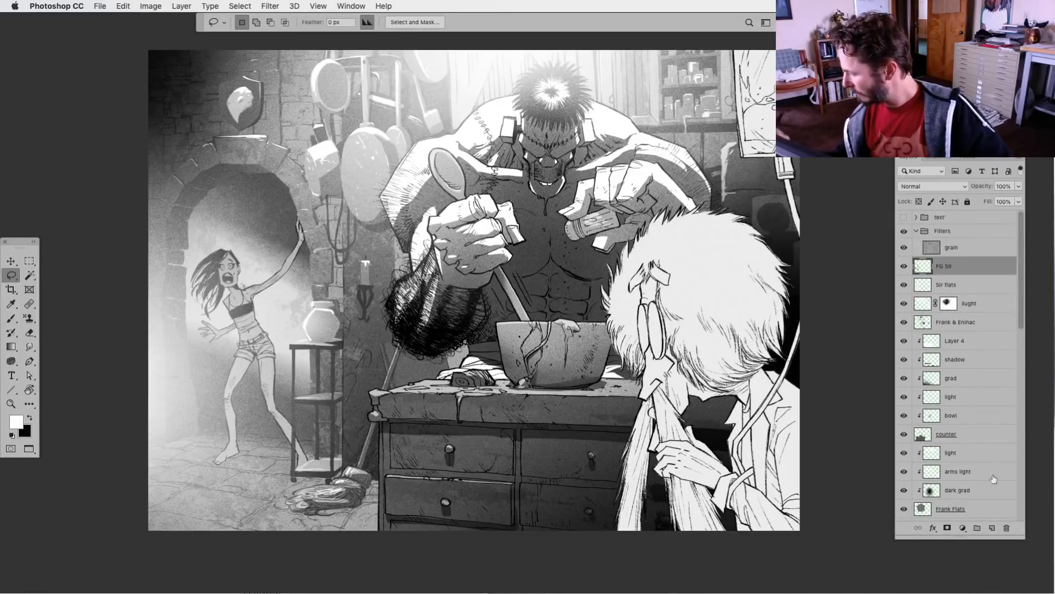
pyautogui.click(992, 527)
pyautogui.doubleClick(946, 266)
pyautogui.write('c')
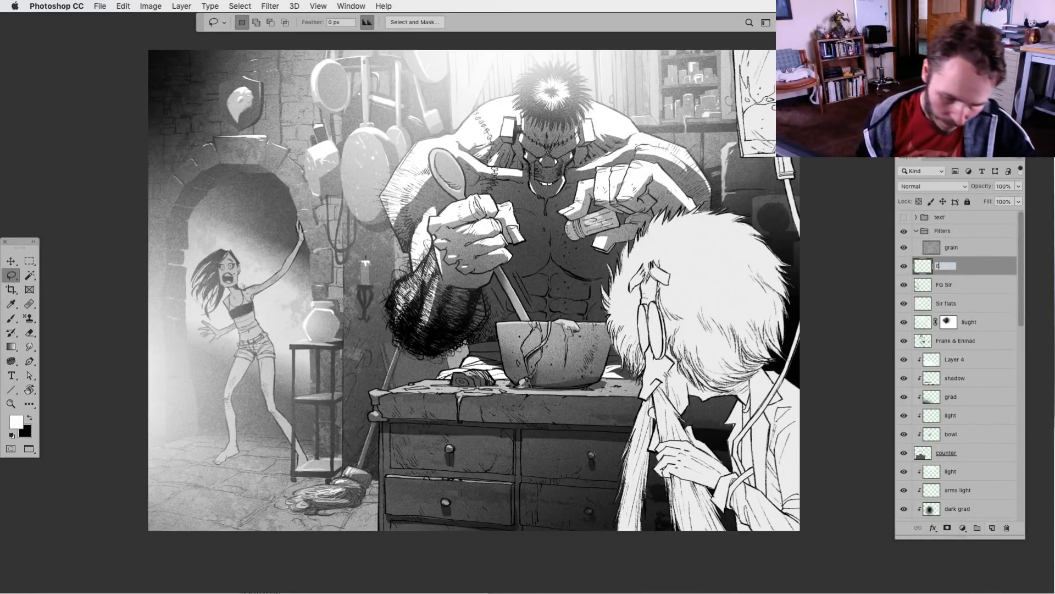
pyautogui.write('anfle')
pyautogui.press('Return')
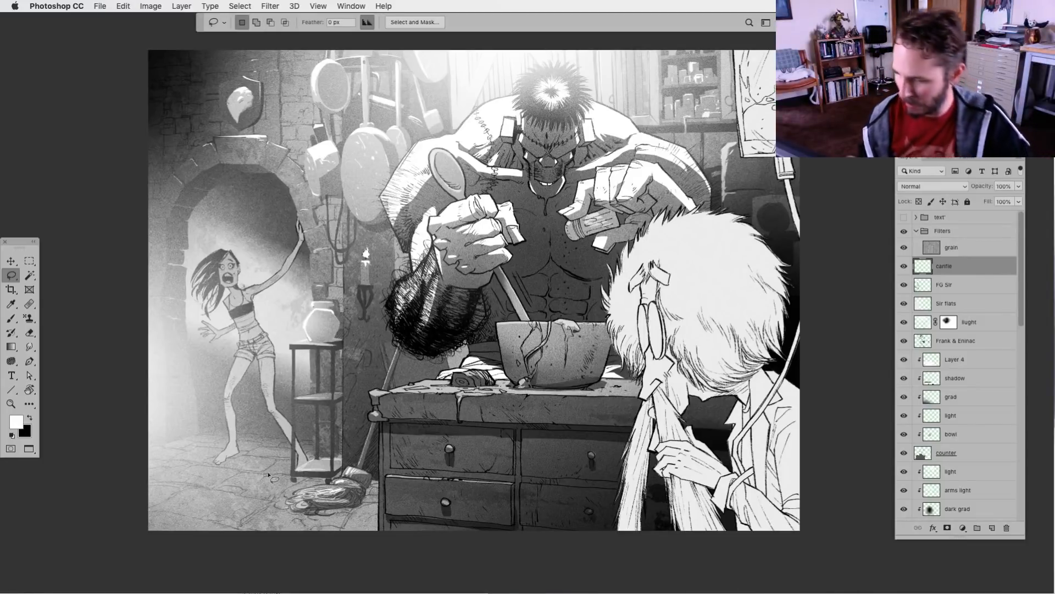
# Choose the Soft Round 27 pixels brush and enlarge it to size 500
pyautogui.click(11, 318)
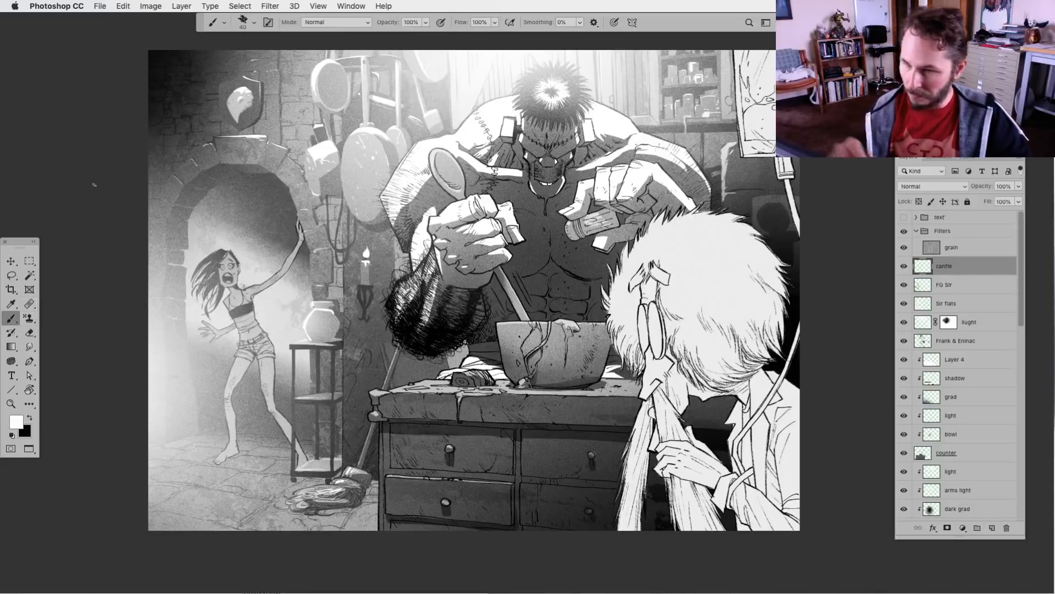
pyautogui.click(243, 22)
pyautogui.click(474, 187)
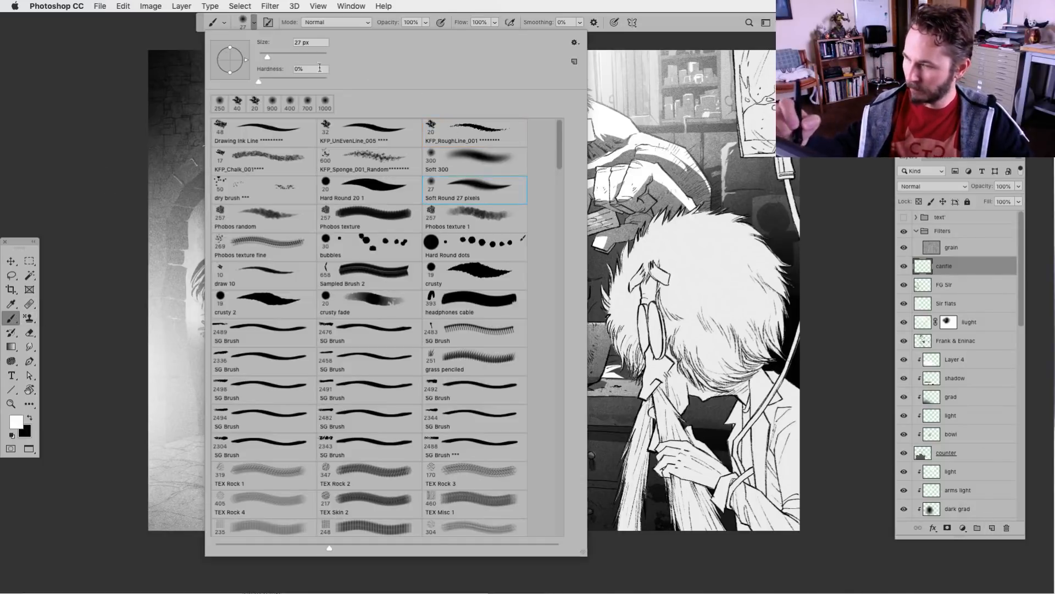
pyautogui.click(243, 22)
pyautogui.press(']')
pyautogui.press(']')
pyautogui.press(']')
pyautogui.press(']')
pyautogui.press(']')
pyautogui.press(']')
pyautogui.press(']')
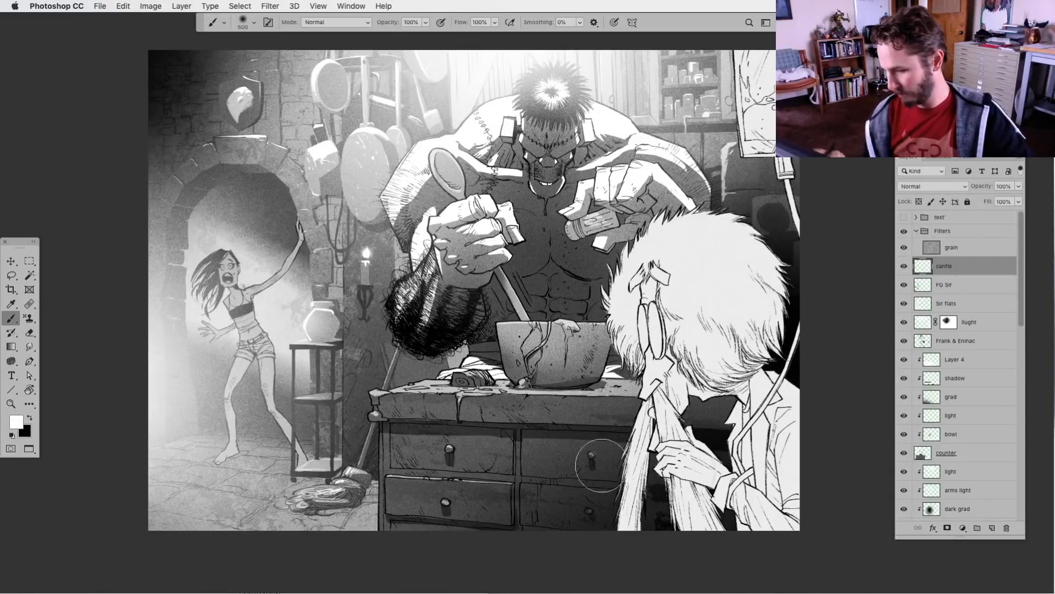
# On a new layer above canfle, paint a soft white glow around the candle flame and set the layer's opacity to 54%
pyautogui.click(992, 527)
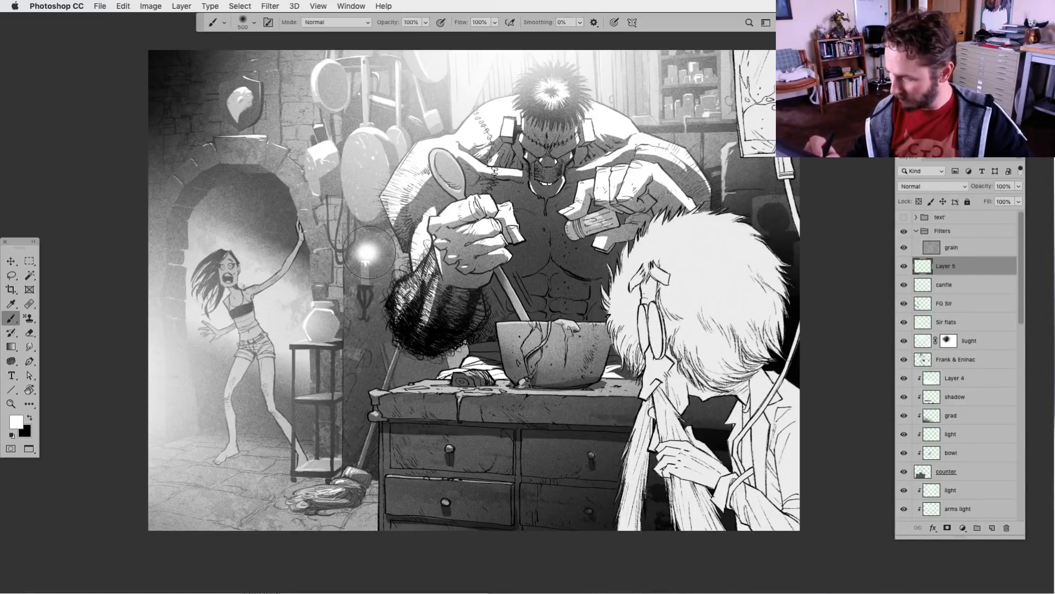
pyautogui.click(366, 254)
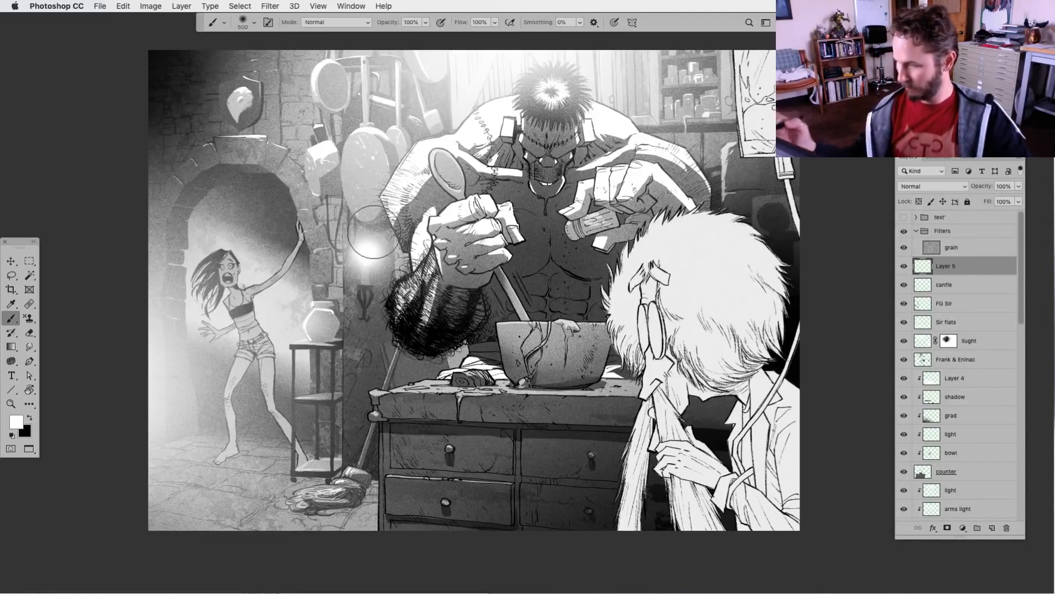
pyautogui.click(1019, 186)
pyautogui.moveTo(1019, 200); pyautogui.dragTo(1001, 201)
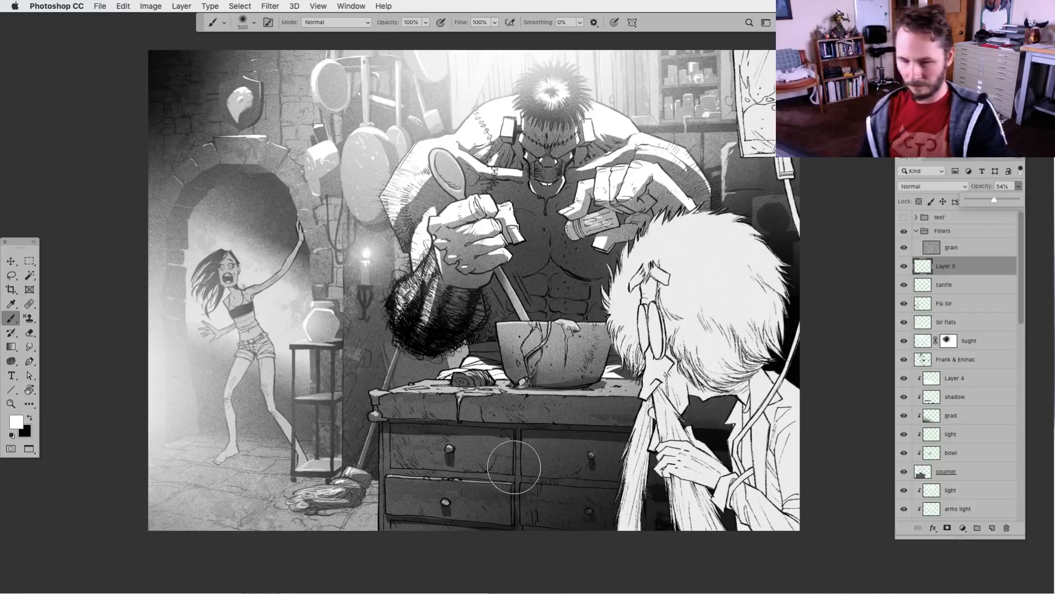
pyautogui.press('super+minus')
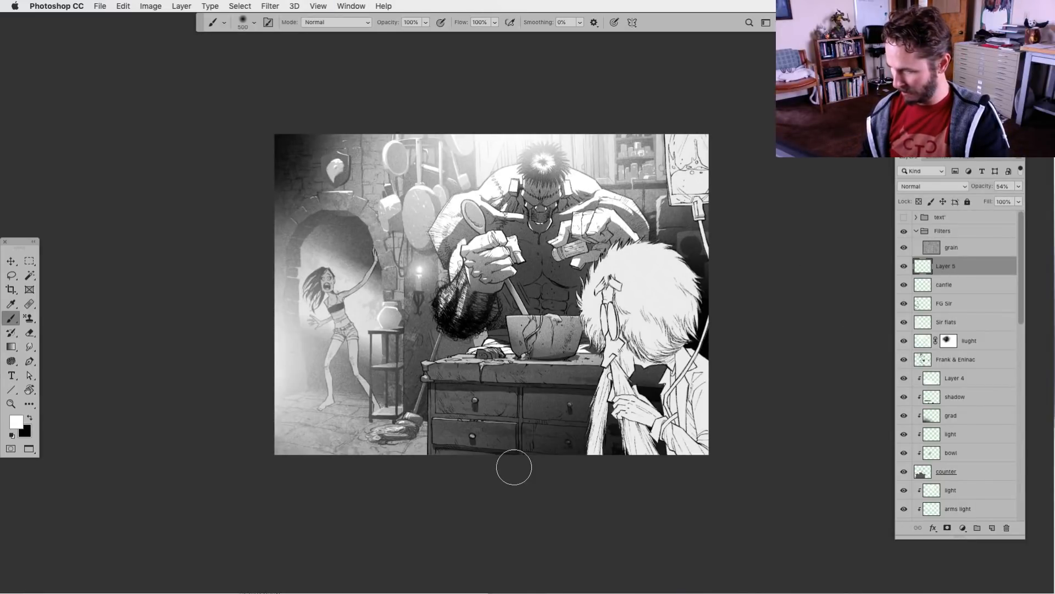
pyautogui.press('super+plus')
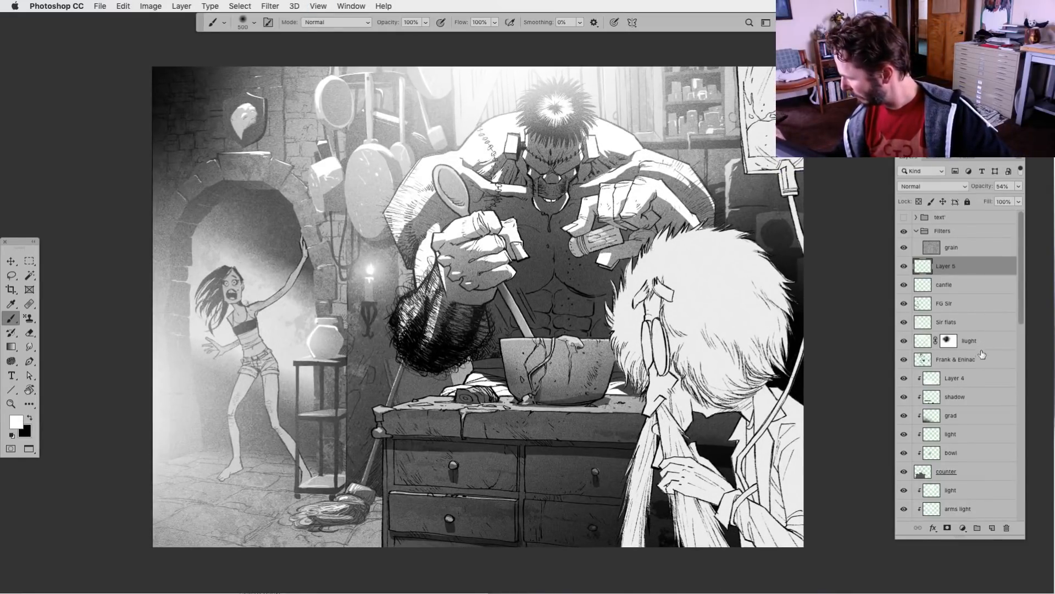
pyautogui.scroll(-1, 1023, 328)
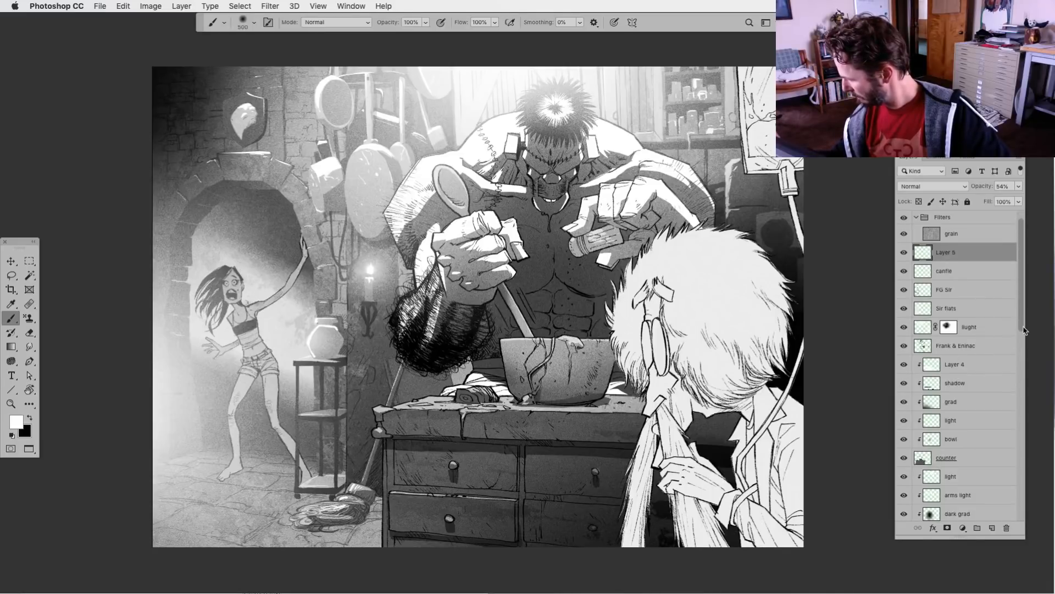
pyautogui.moveTo(1023, 328); pyautogui.dragTo(1021, 388)
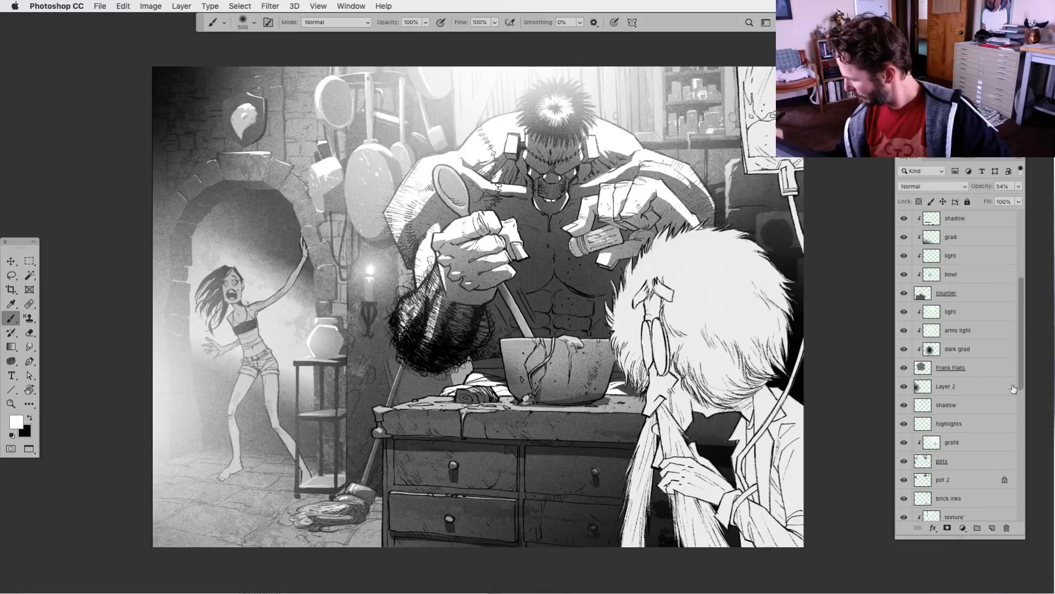
pyautogui.click(921, 429)
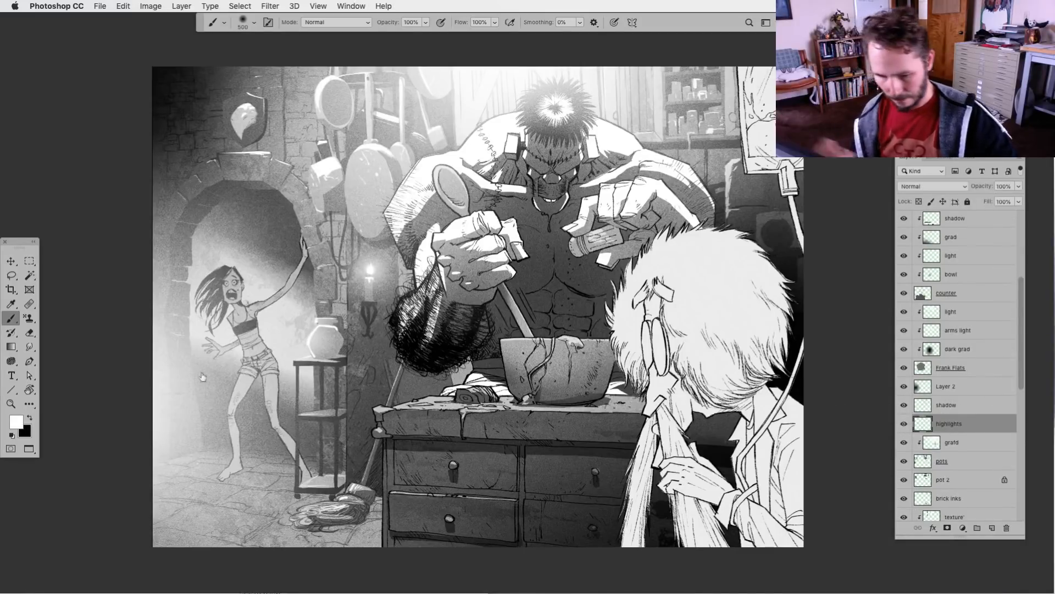
pyautogui.click(10, 276)
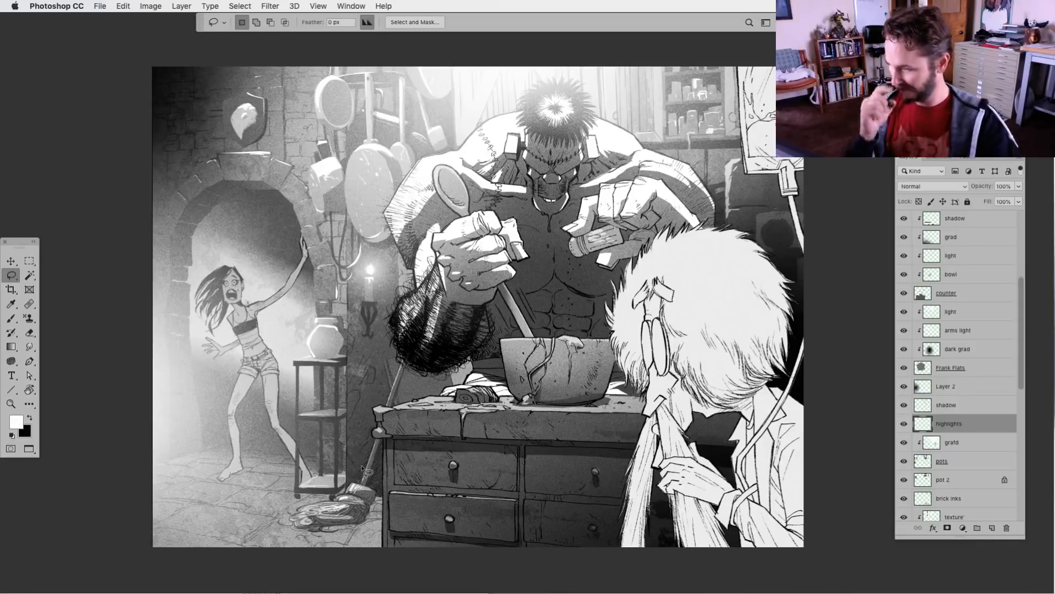
pyautogui.press('super+minus')
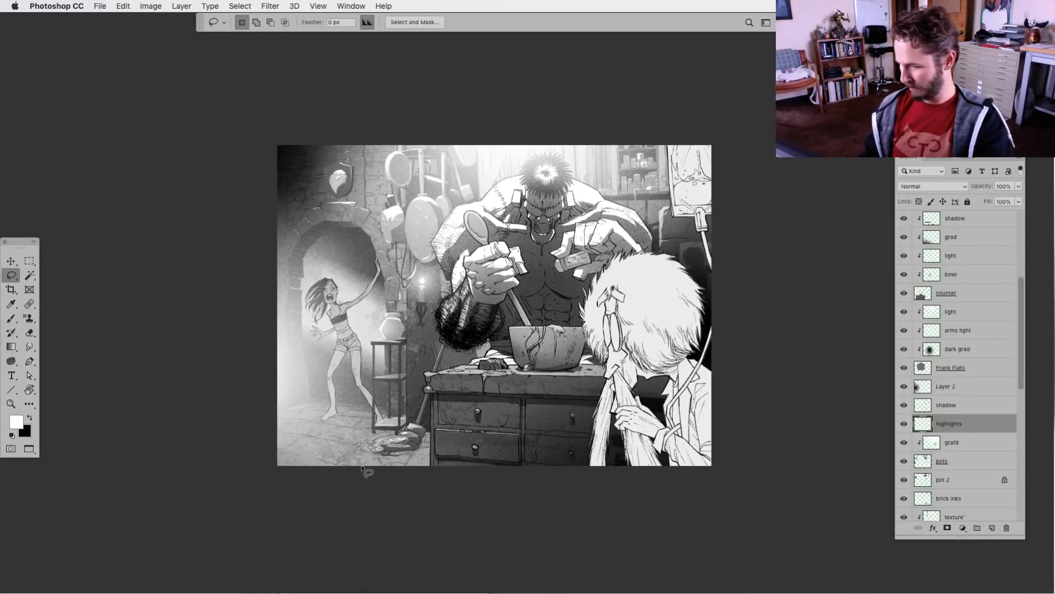
pyautogui.press('super+plus')
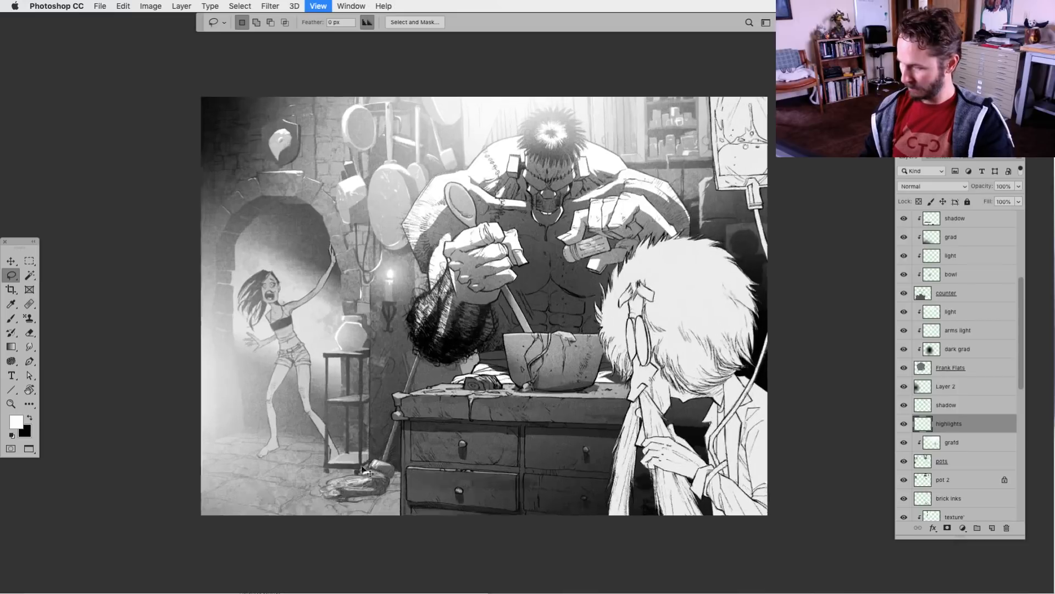
# Toggle the cupboards, pot 2 and pots layers off and on to check their contents, and select the pots layer
pyautogui.scroll(-3, 1020, 383)
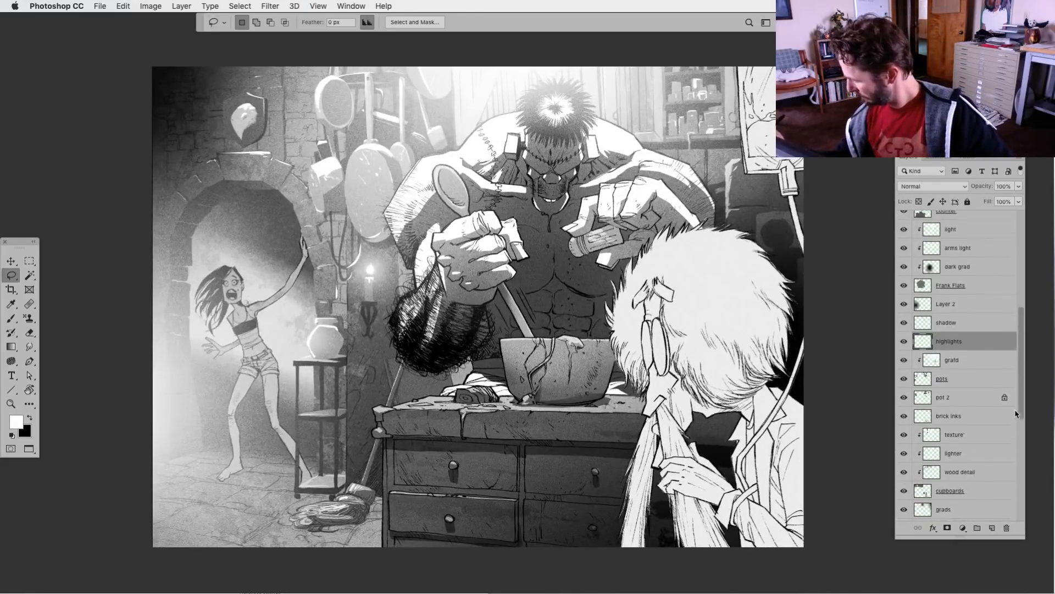
pyautogui.click(907, 492)
pyautogui.click(907, 492)
pyautogui.click(906, 397)
pyautogui.click(905, 397)
pyautogui.click(904, 379)
pyautogui.click(905, 378)
pyautogui.click(928, 383)
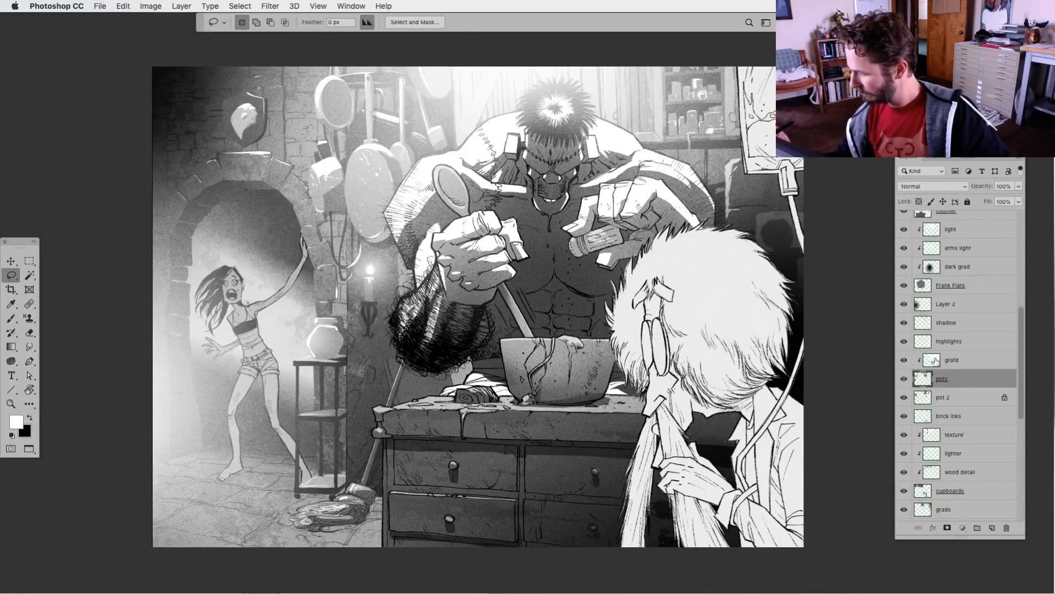
# Select the gradient layer clipped to the pots and reduce the soft brush to size 400
pyautogui.click(933, 360)
pyautogui.press('b')
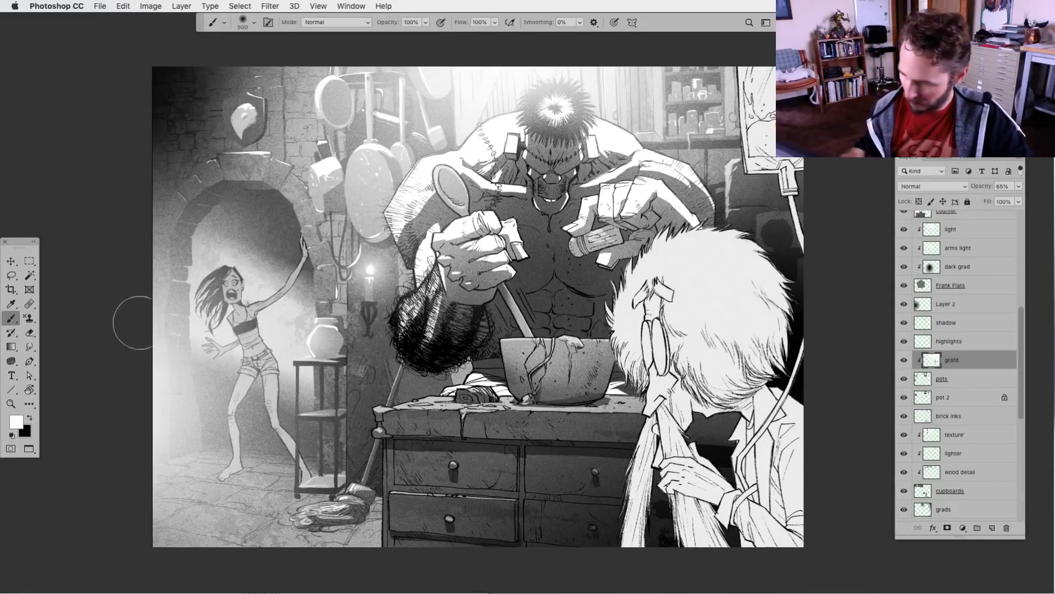
pyautogui.press('[')
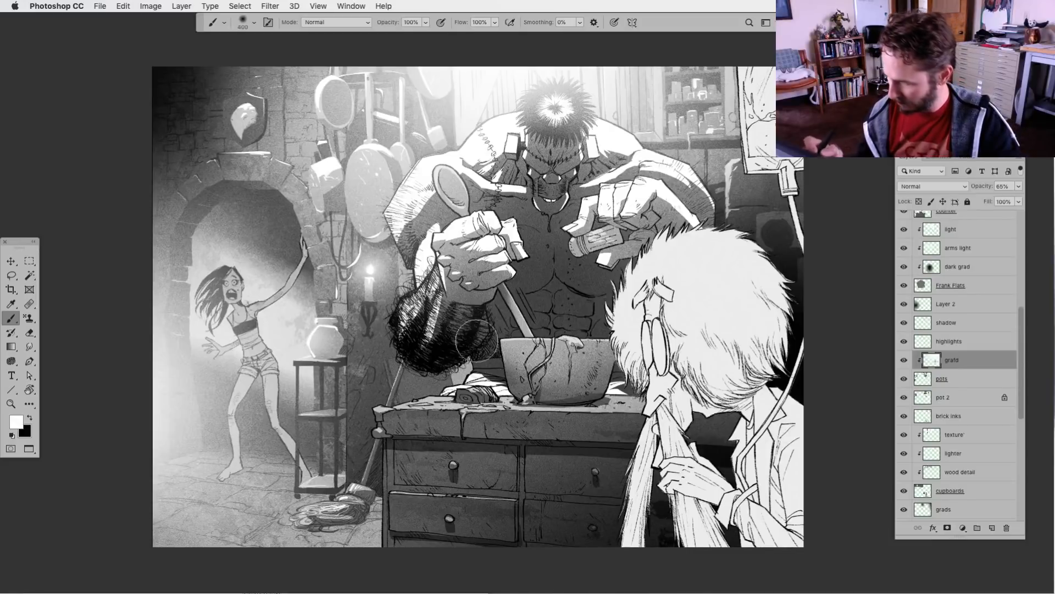
pyautogui.press('super+minus')
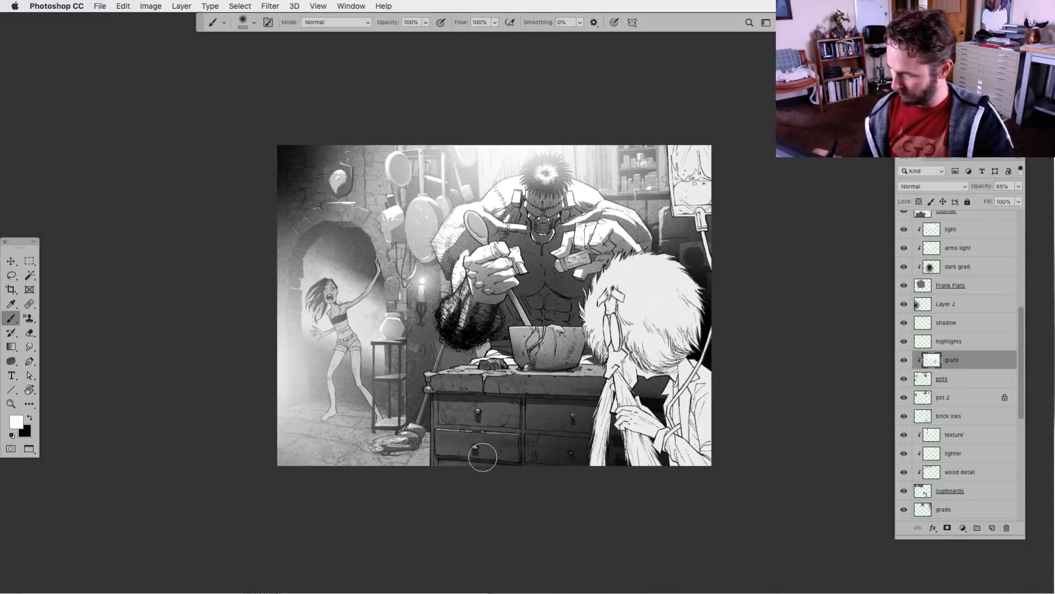
pyautogui.moveTo(547, 477); pyautogui.dragTo(538, 479)
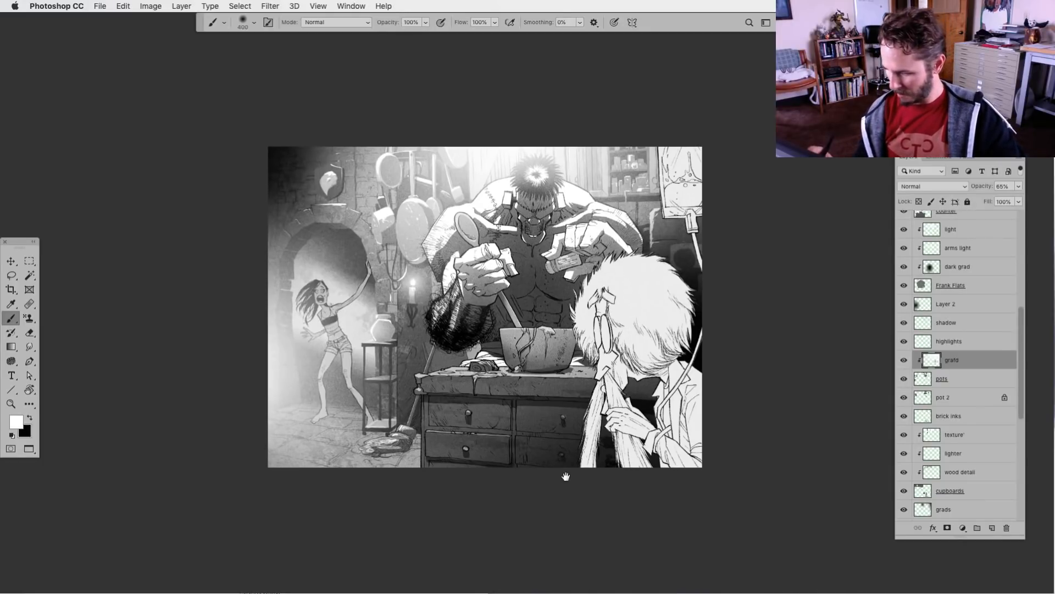
pyautogui.moveTo(567, 487); pyautogui.dragTo(559, 477)
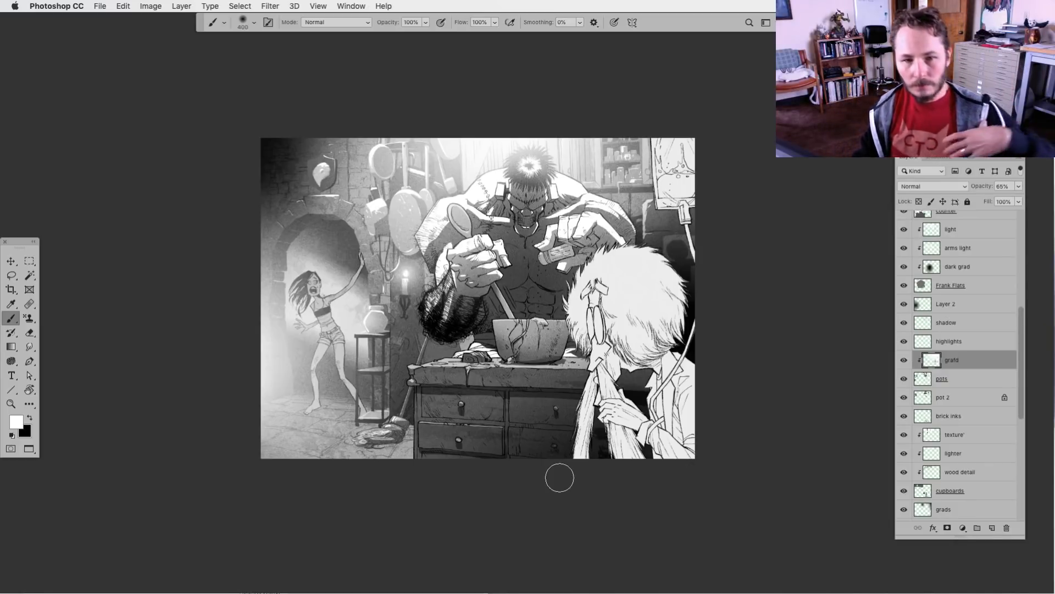
pyautogui.press('l')
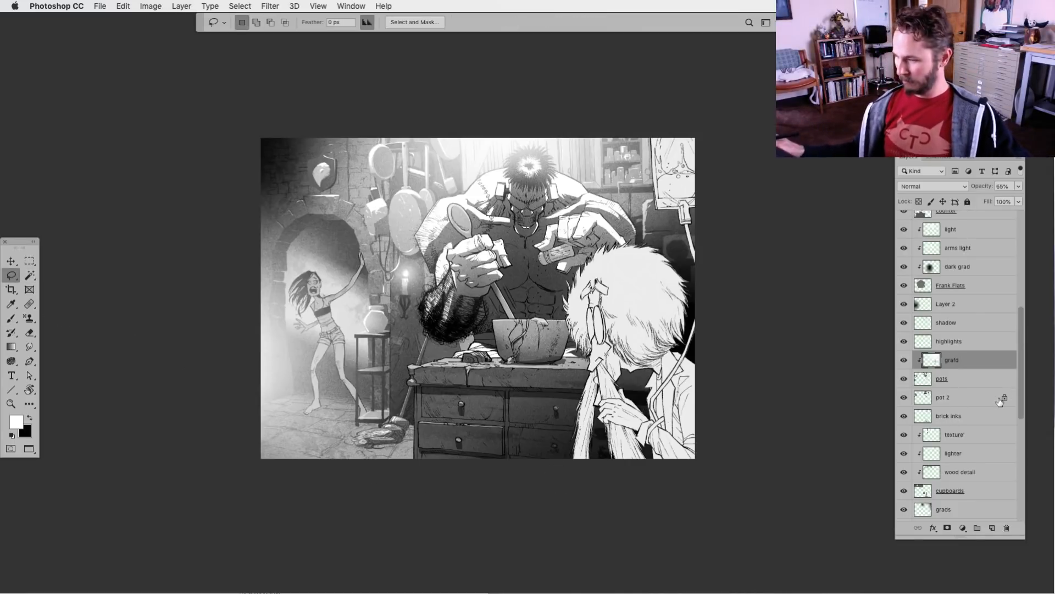
# Add a new layer clipped to the Frank & Eninac inks layer and name it skin
pyautogui.press('super+plus')
pyautogui.moveTo(581, 497); pyautogui.dragTo(571, 514)
pyautogui.moveTo(1023, 355); pyautogui.dragTo(1022, 258)
pyautogui.click(904, 360)
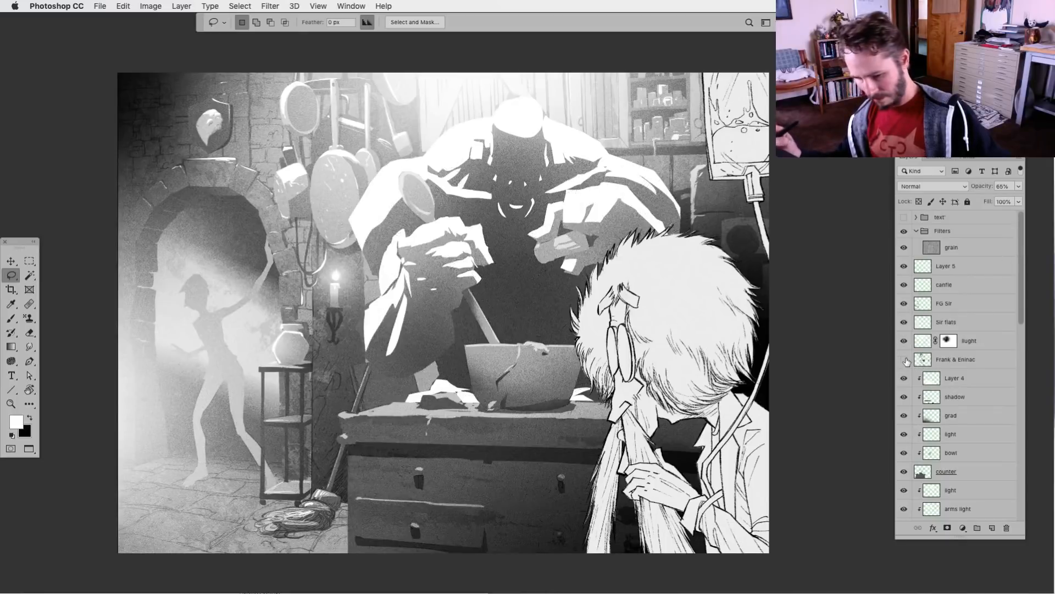
pyautogui.click(904, 360)
pyautogui.click(923, 360)
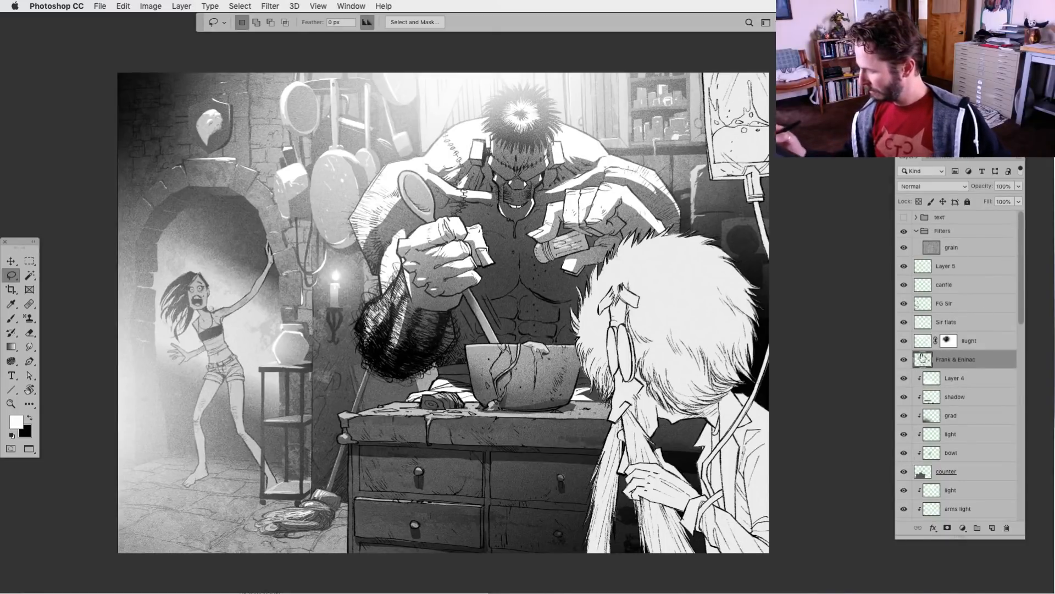
pyautogui.click(993, 528)
pyautogui.keyDown('alt'); pyautogui.click(946, 362); pyautogui.keyUp('alt')
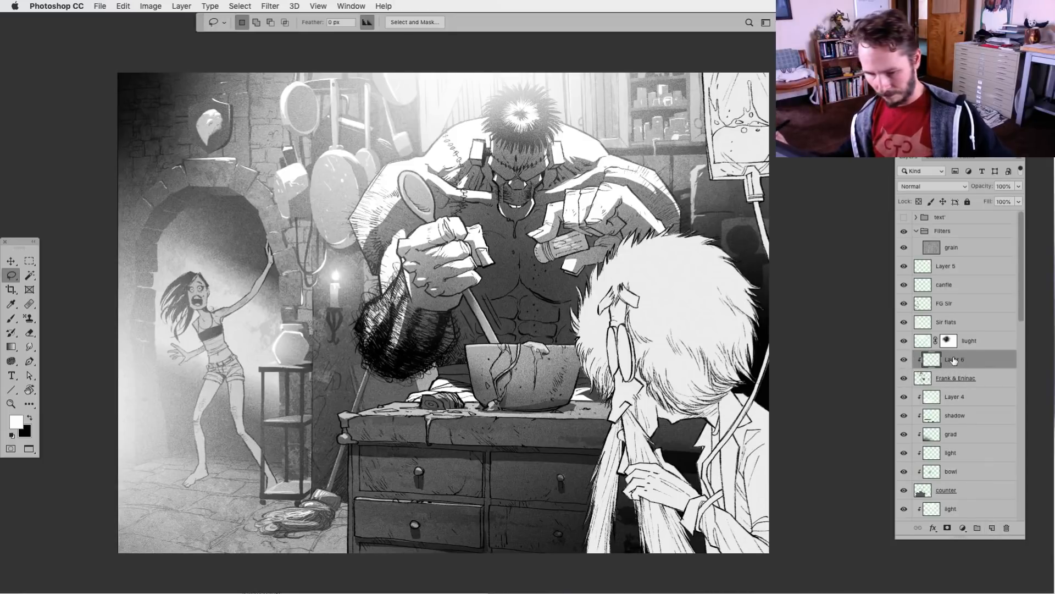
pyautogui.doubleClick(954, 359)
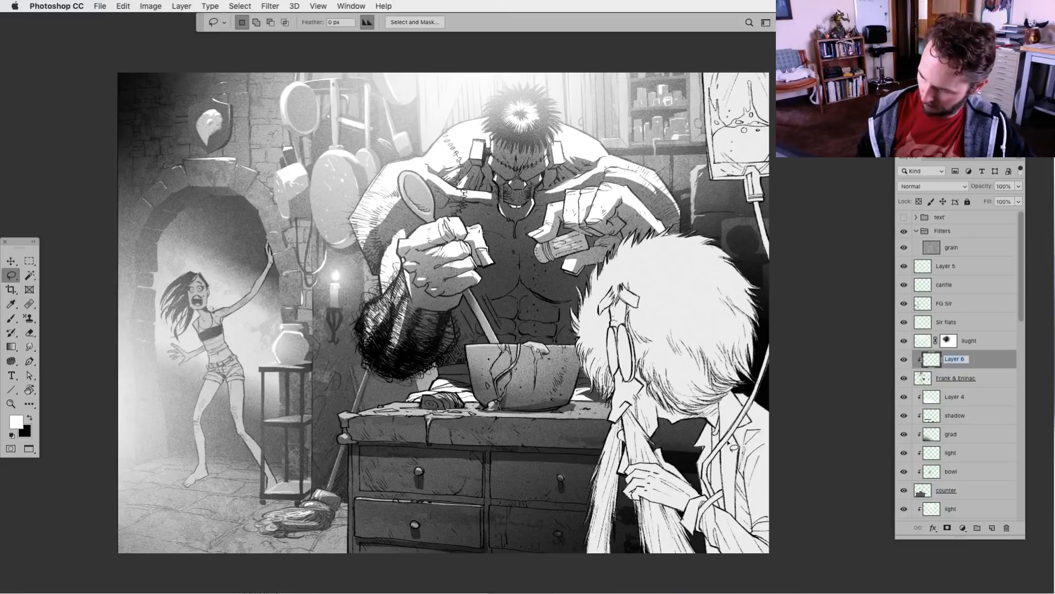
pyautogui.write('skin')
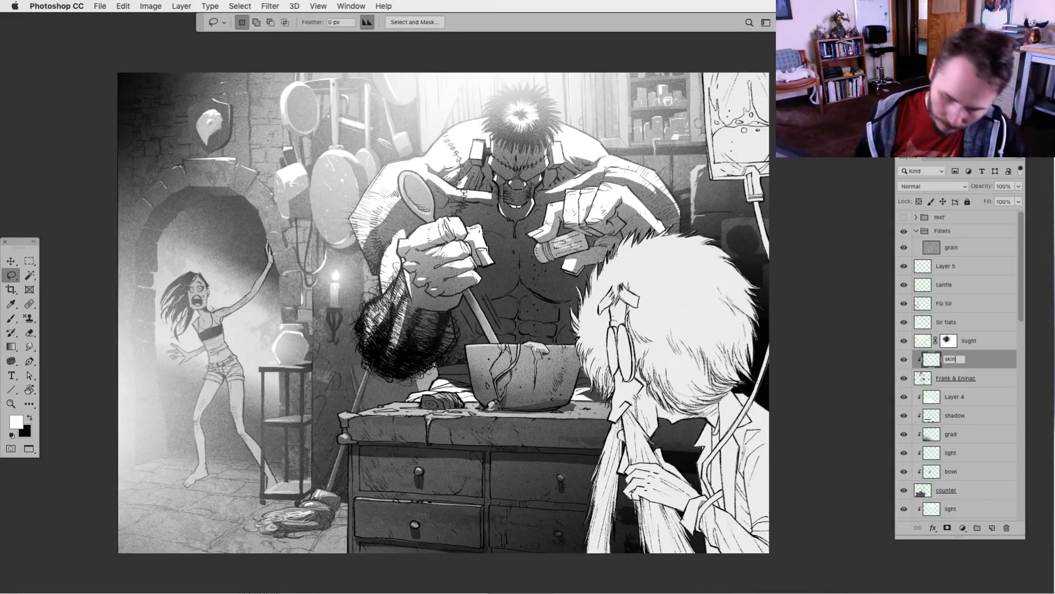
pyautogui.press('Return')
# Lasso the screaming woman's face in the archway, subtracting her eyes and open mouth from the selection
pyautogui.press('super+plus')
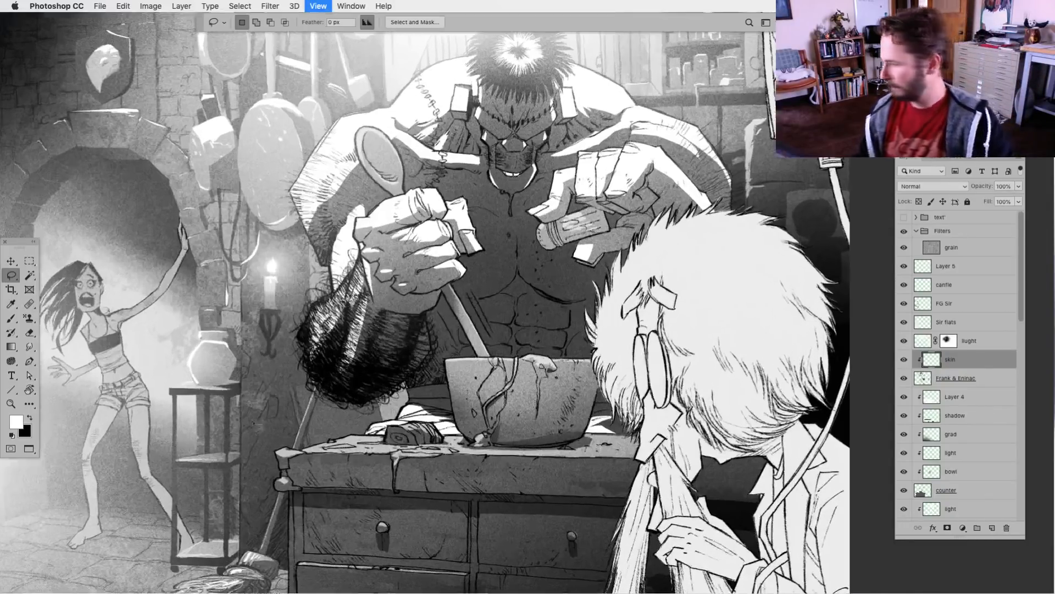
pyautogui.moveTo(190, 448); pyautogui.dragTo(608, 428)
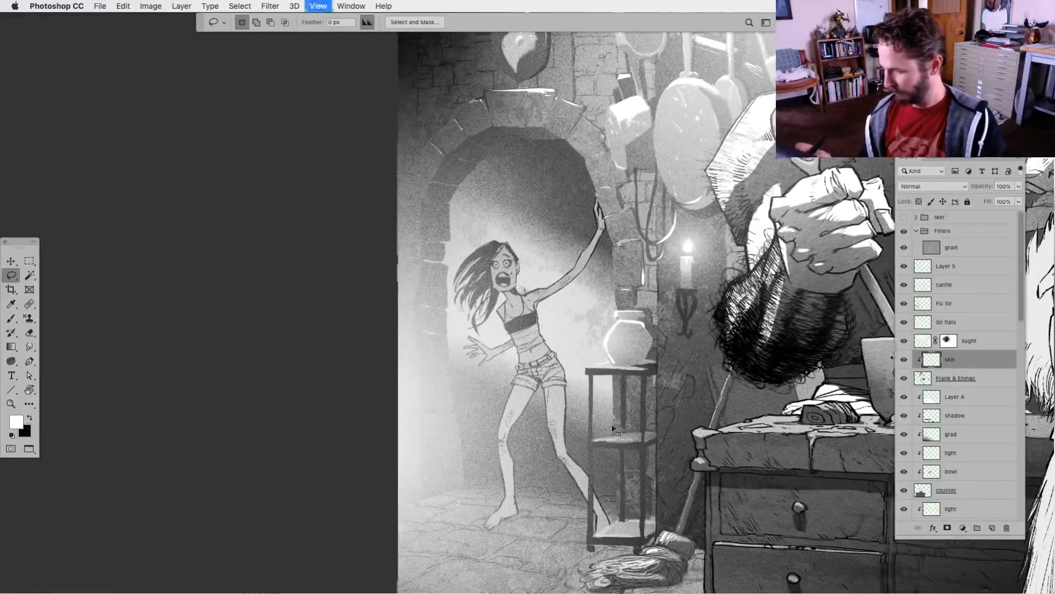
pyautogui.press('super+plus')
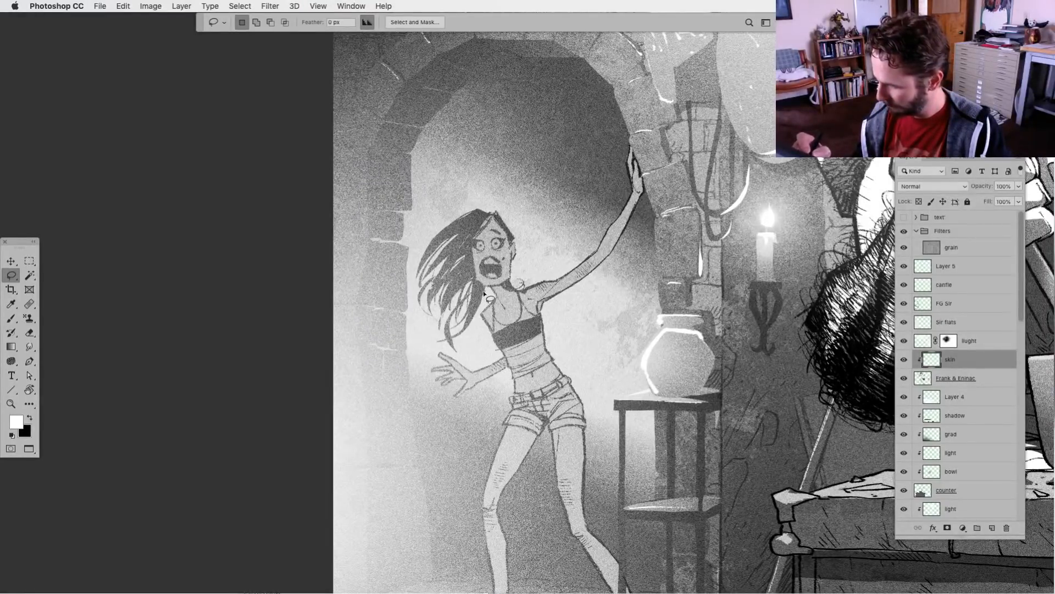
pyautogui.moveTo(506, 208)
pyautogui.mouseDown()
pyautogui.moveTo(516, 283)
pyautogui.moveTo(495, 210)
pyautogui.mouseUp()
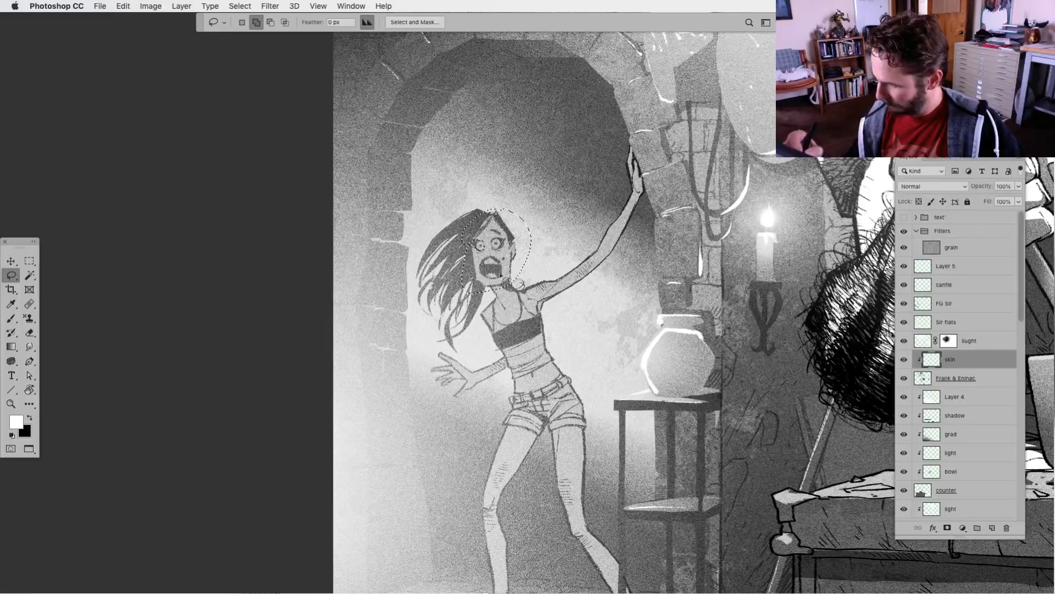
pyautogui.press('alt')
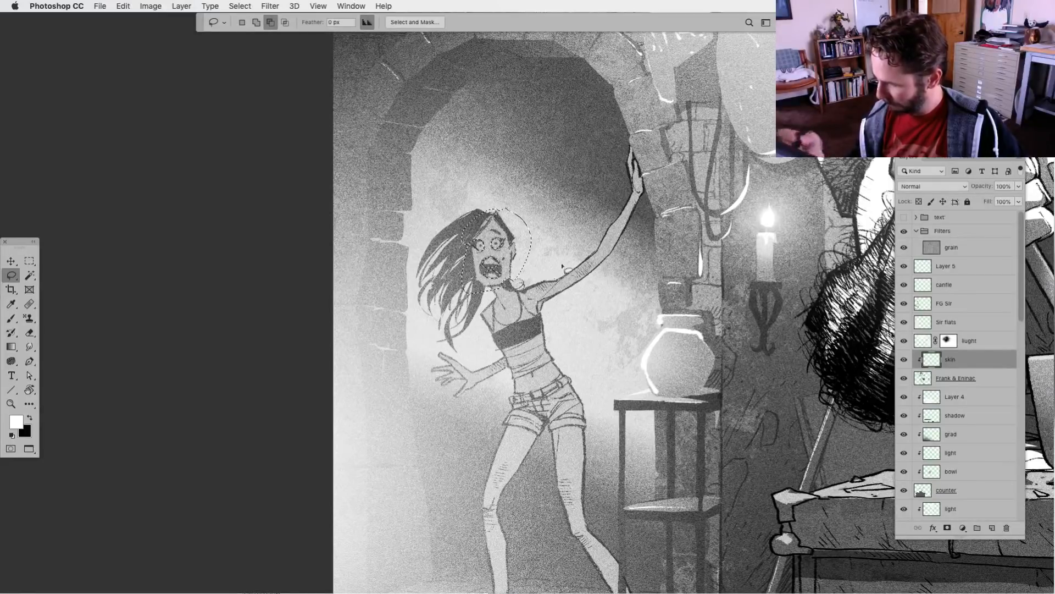
# Extend the lasso selection over the woman's neck, chest, raised arm and the hand braced against the arch
pyautogui.press('shift')
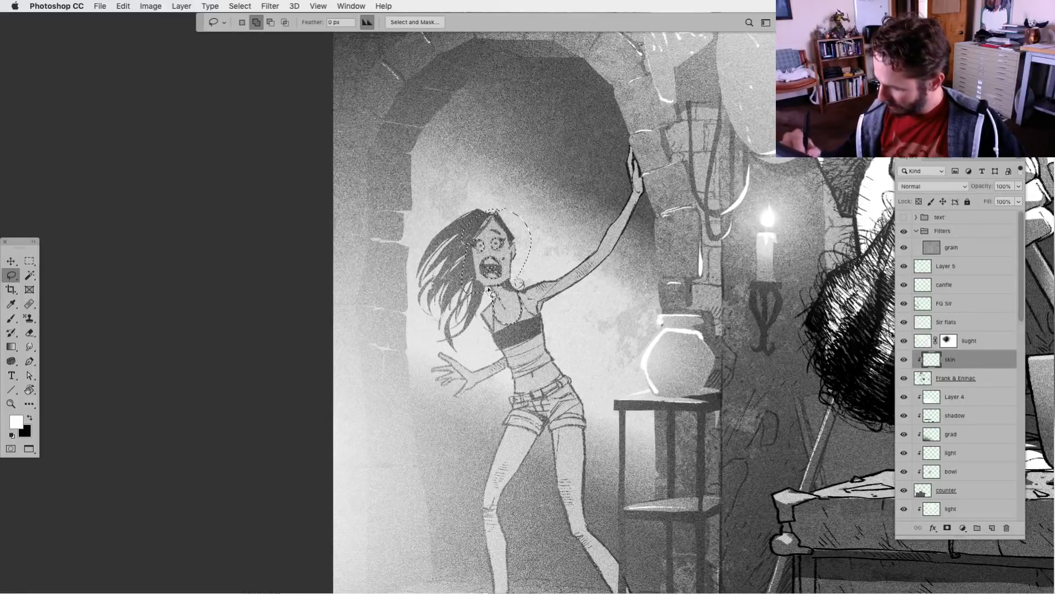
pyautogui.moveTo(488, 296); pyautogui.dragTo(519, 283)
pyautogui.press('shift')
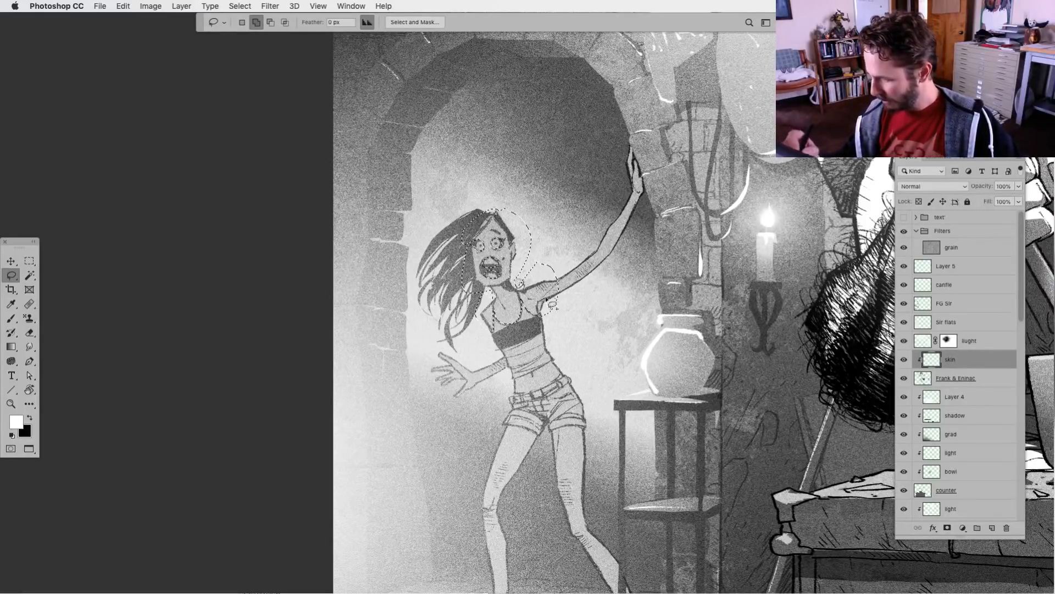
pyautogui.moveTo(627, 257)
pyautogui.mouseDown()
pyautogui.moveTo(640, 207)
pyautogui.moveTo(576, 249)
pyautogui.mouseUp()
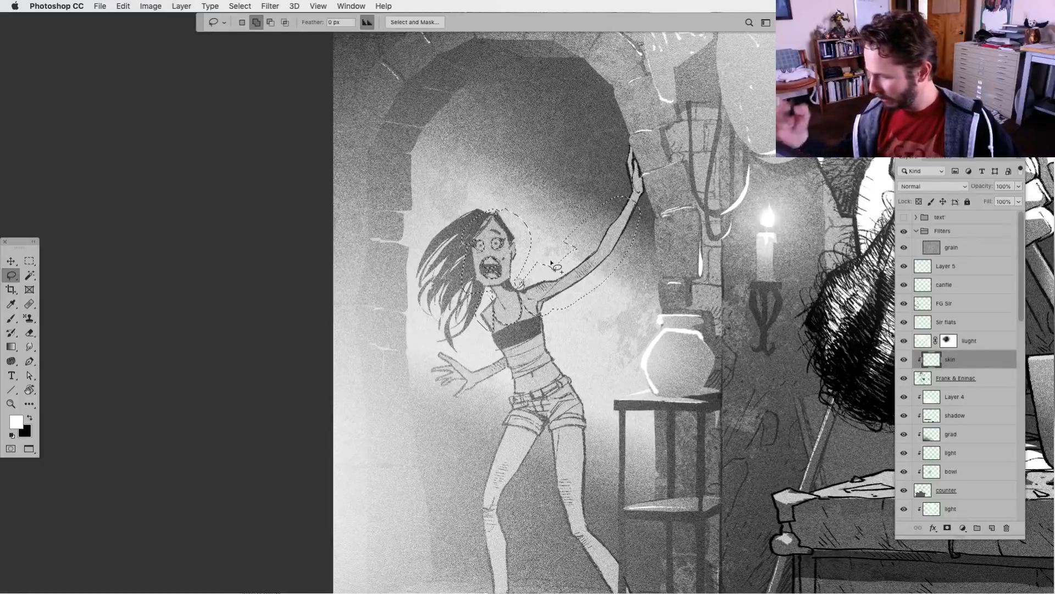
pyautogui.press('shift')
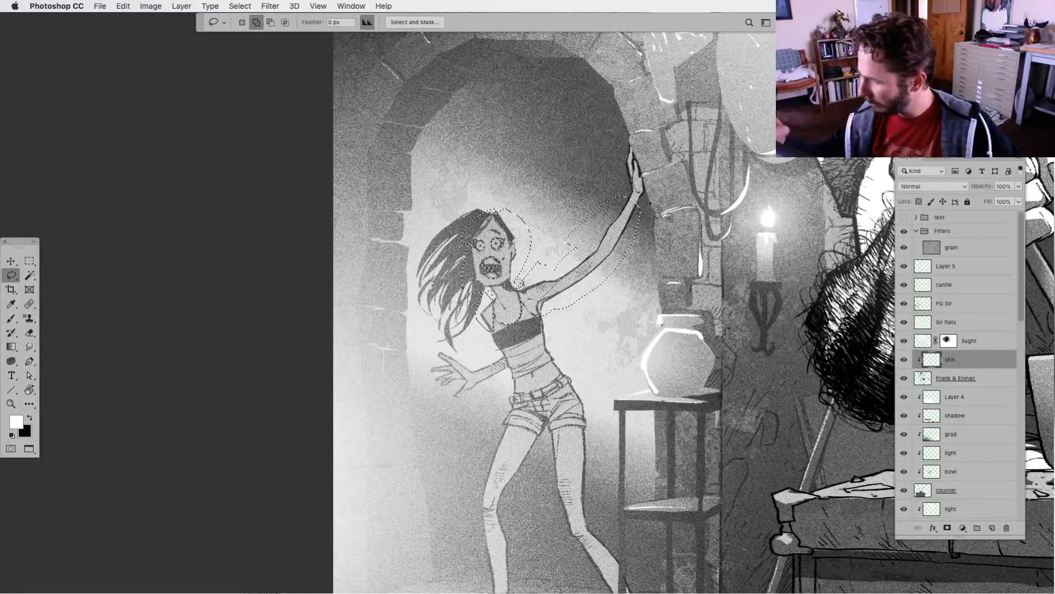
pyautogui.moveTo(631, 144)
pyautogui.mouseDown()
pyautogui.moveTo(613, 195)
pyautogui.moveTo(637, 147)
pyautogui.mouseUp()
# Add the woman's lowered forearm and hand, bare midriff, and both legs to the lasso selection
pyautogui.moveTo(515, 501); pyautogui.dragTo(459, 397)
pyautogui.press('shift')
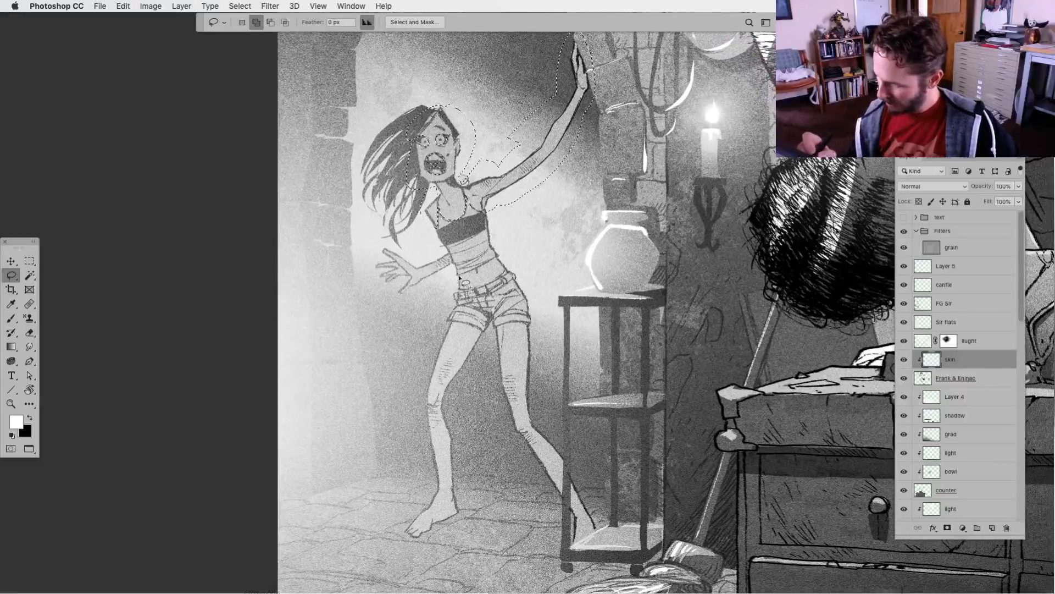
pyautogui.moveTo(419, 254)
pyautogui.mouseDown()
pyautogui.moveTo(375, 300)
pyautogui.moveTo(469, 254)
pyautogui.mouseUp()
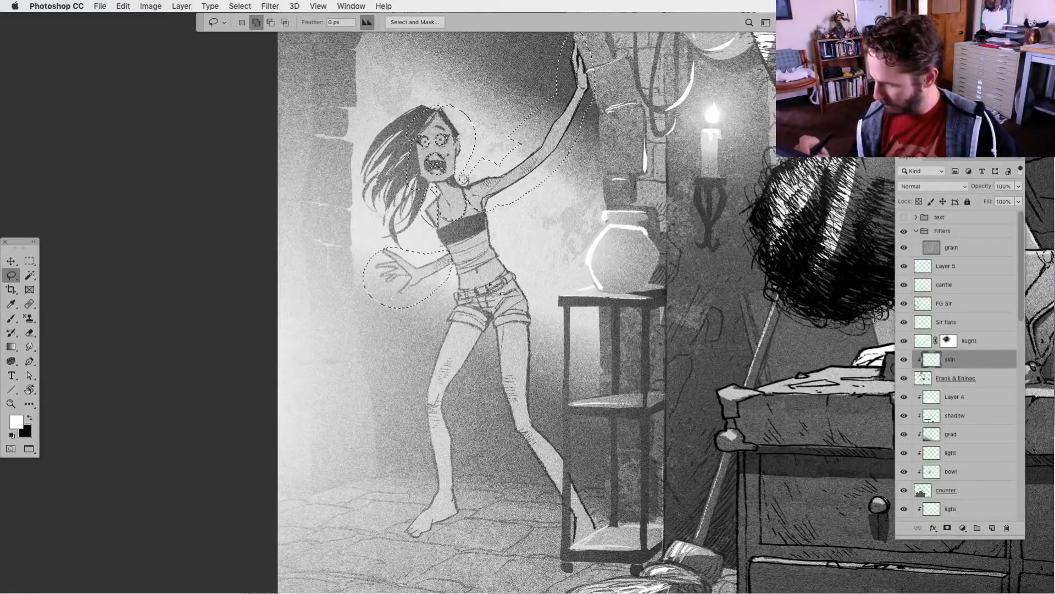
pyautogui.moveTo(494, 260)
pyautogui.mouseDown()
pyautogui.moveTo(504, 279)
pyautogui.moveTo(456, 289)
pyautogui.mouseUp()
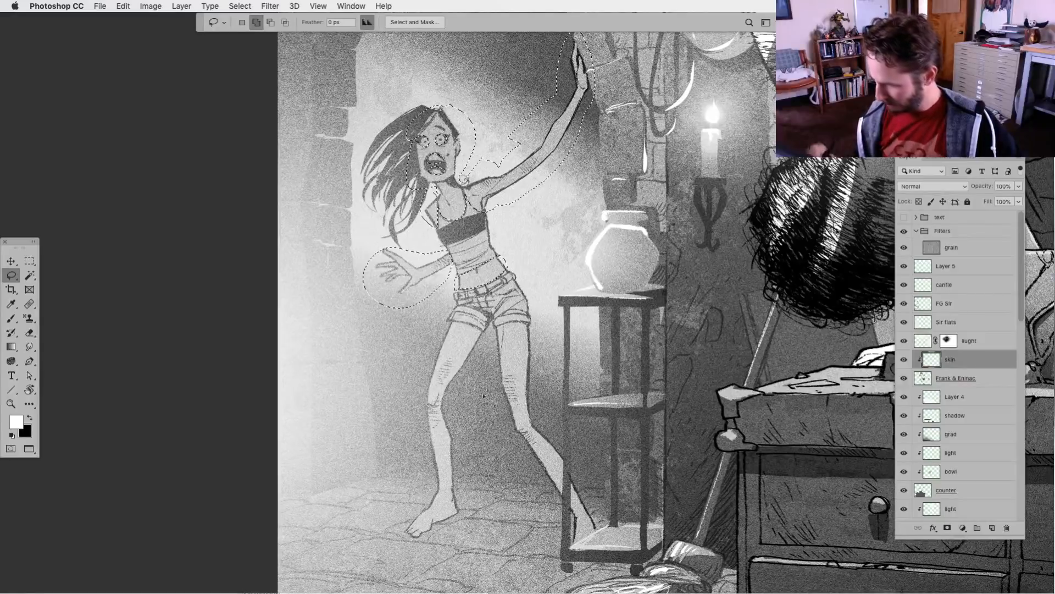
pyautogui.moveTo(514, 332)
pyautogui.mouseDown()
pyautogui.moveTo(493, 331)
pyautogui.moveTo(522, 363)
pyautogui.moveTo(536, 332)
pyautogui.moveTo(541, 422)
pyautogui.mouseUp()
pyautogui.keyDown('shift'); pyautogui.moveTo(612, 529); pyautogui.dragTo(552, 372); pyautogui.keyUp('shift')
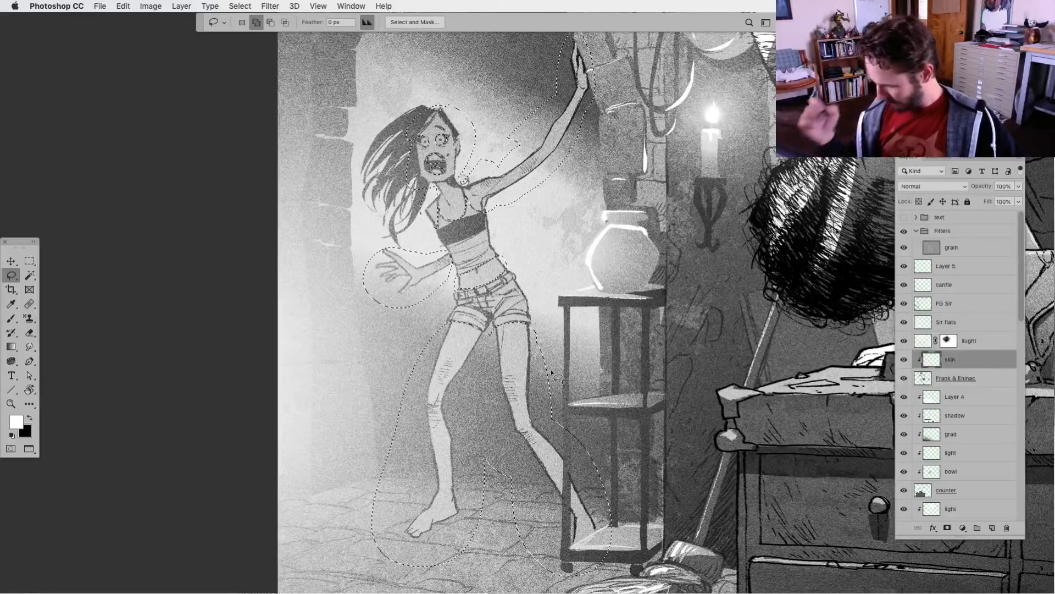
# Fill the selected skin areas with black on the skin layer using the Paint Bucket
pyautogui.scroll(2, 552, 372)
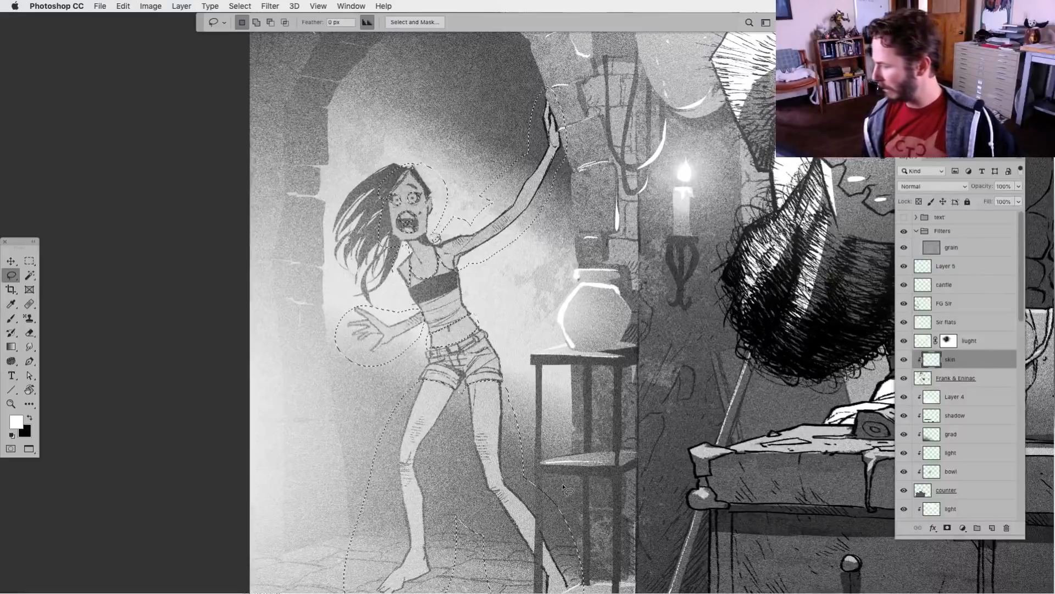
pyautogui.scroll(-1, 379, 536)
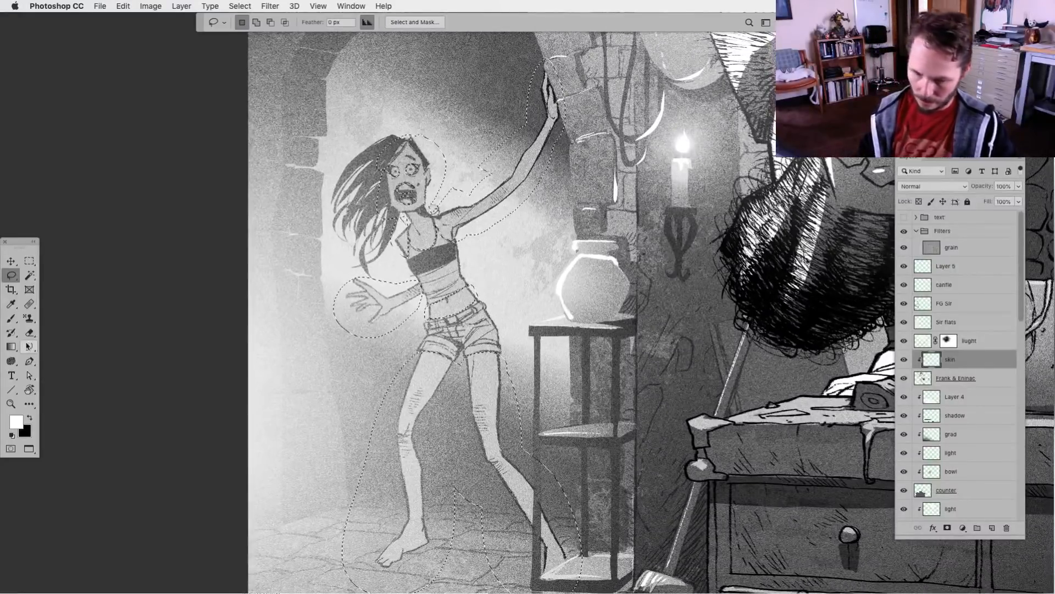
pyautogui.moveTo(11, 347)
pyautogui.mouseDown()
pyautogui.moveTo(79, 348)
pyautogui.moveTo(65, 356)
pyautogui.mouseUp()
pyautogui.press('x')
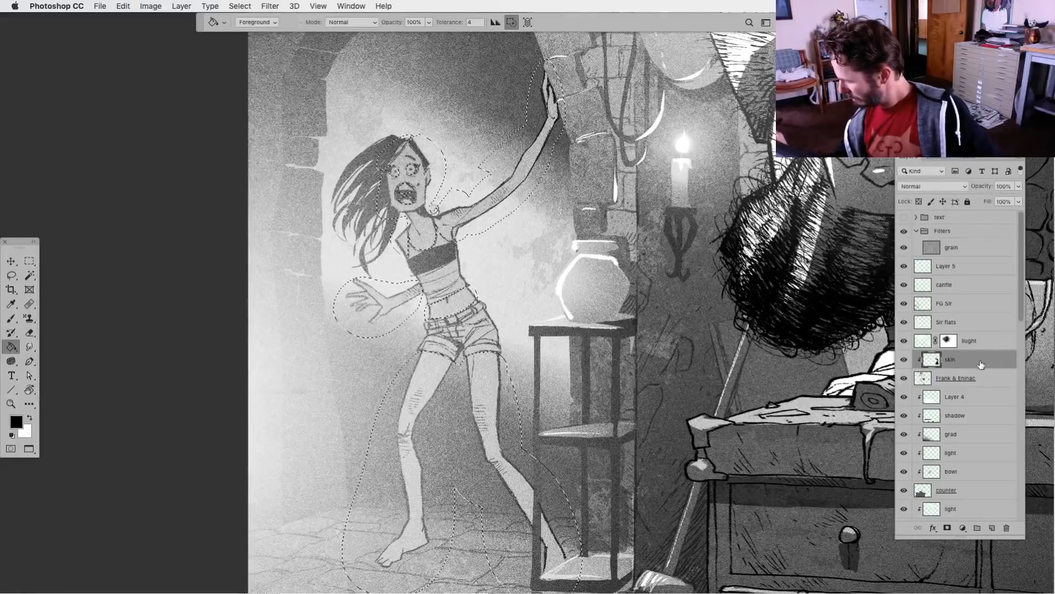
# Move the skin layer down the stack to just above the eninac faltas layer and clip it to that layer
pyautogui.moveTo(1020, 318); pyautogui.dragTo(1021, 339)
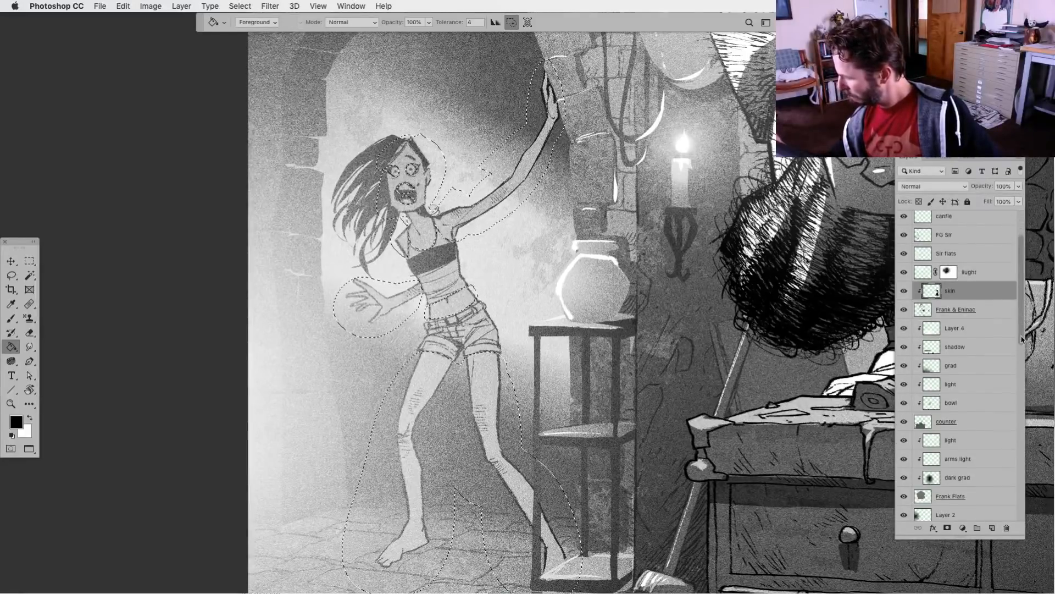
pyautogui.moveTo(941, 304); pyautogui.dragTo(978, 502)
pyautogui.scroll(-2, 1024, 347)
pyautogui.scroll(-3, 1024, 347)
pyautogui.moveTo(984, 286); pyautogui.dragTo(980, 519)
pyautogui.scroll(-5, 968, 385)
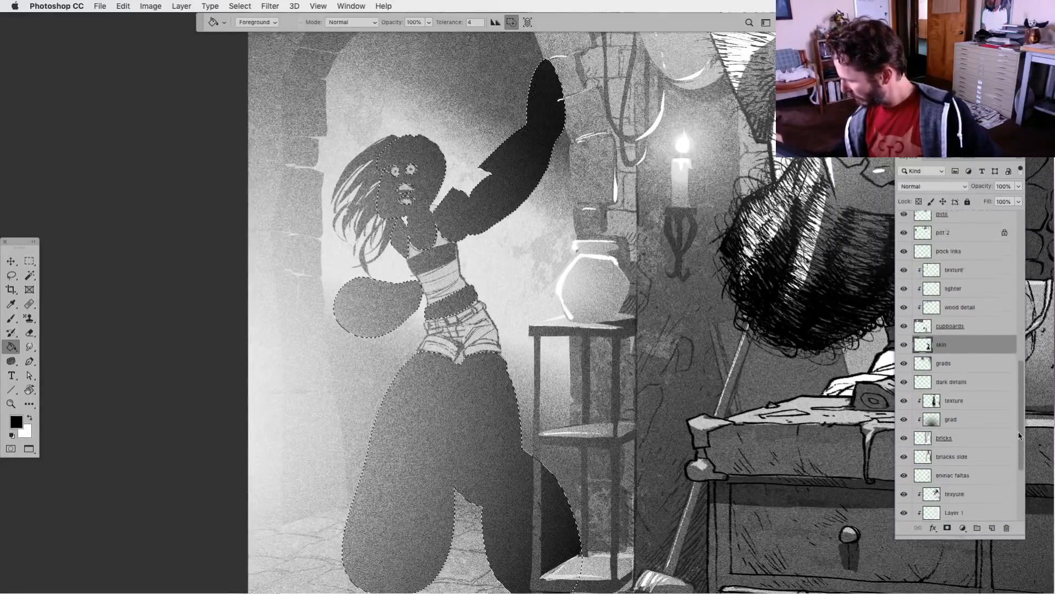
pyautogui.moveTo(945, 361); pyautogui.dragTo(943, 478)
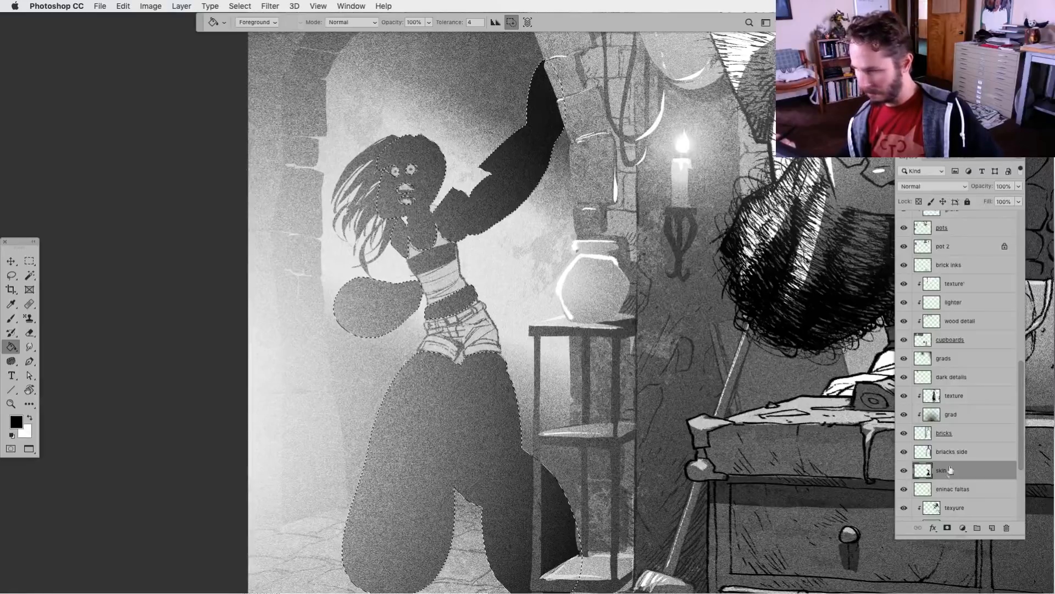
pyautogui.keyDown('alt'); pyautogui.click(929, 473); pyautogui.keyUp('alt')
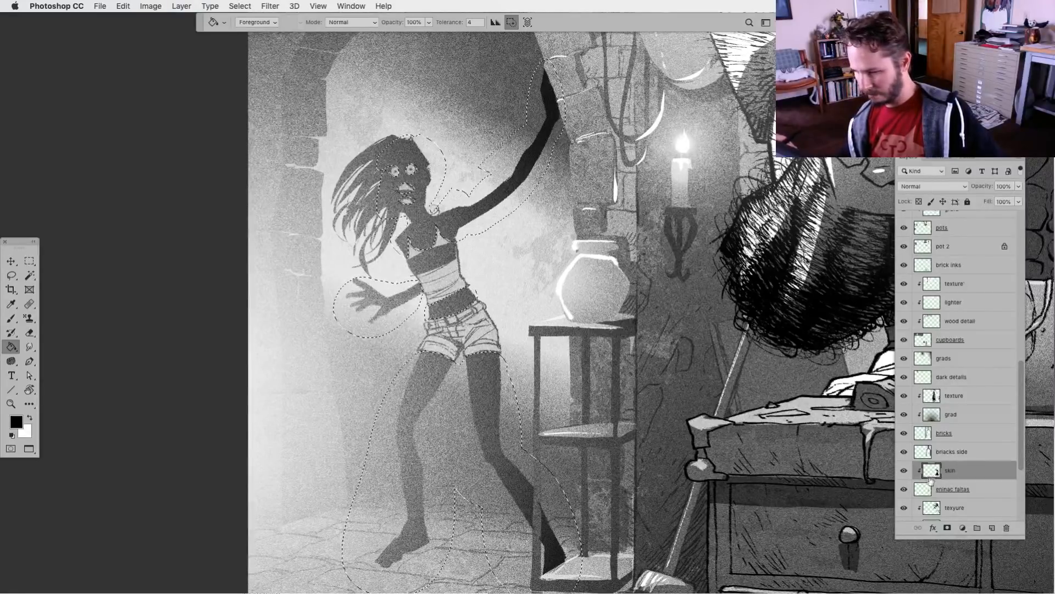
# Deselect the skin areas and lower the skin layer's opacity to 38%
pyautogui.hotkey('ctrl', 'd')
pyautogui.click(1019, 186)
pyautogui.moveTo(1020, 200); pyautogui.dragTo(999, 202)
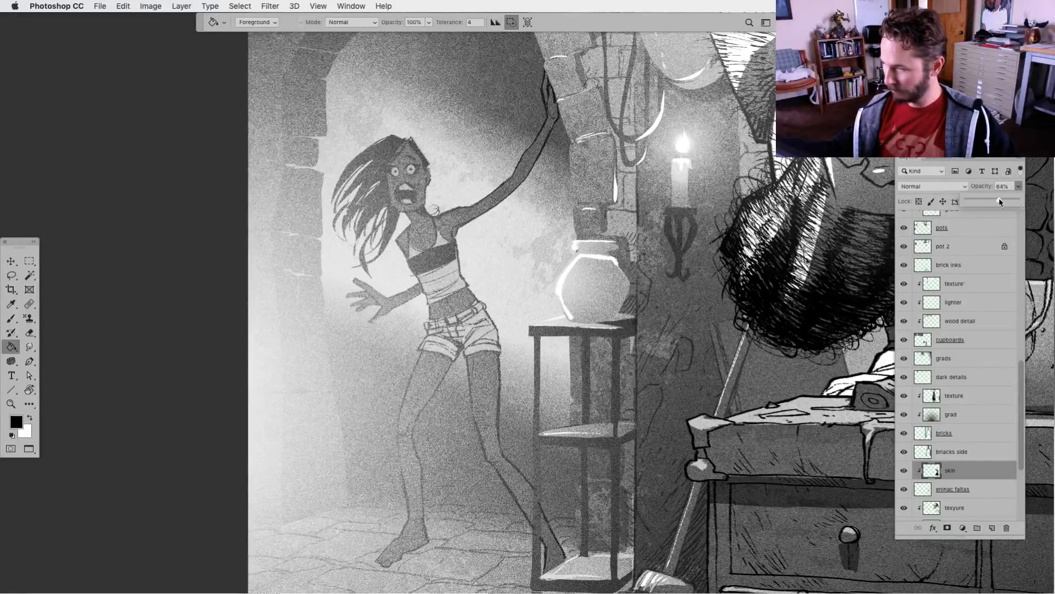
pyautogui.moveTo(990, 203); pyautogui.dragTo(990, 202)
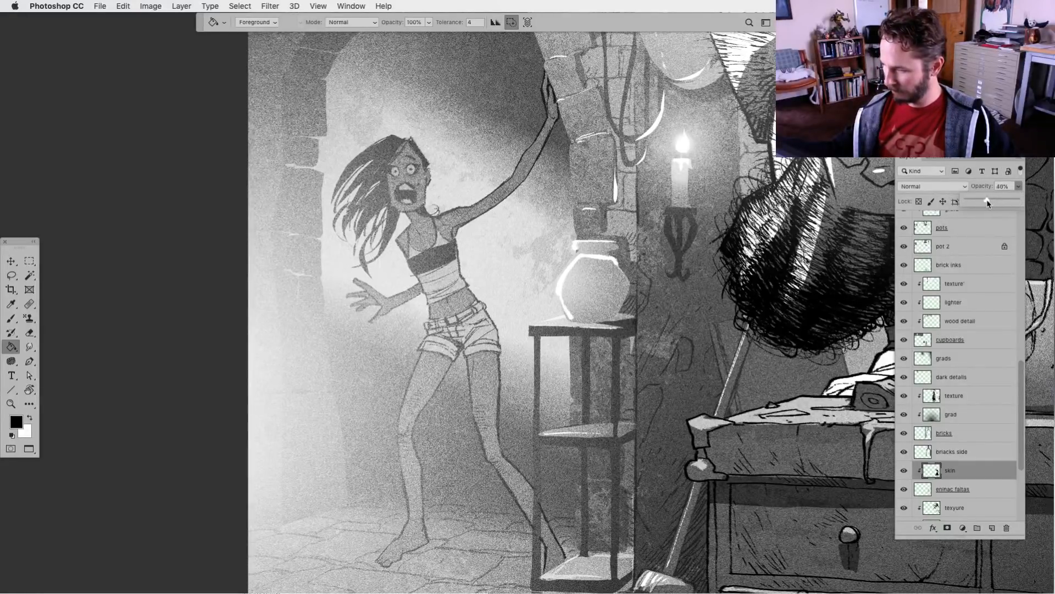
pyautogui.click(541, 467)
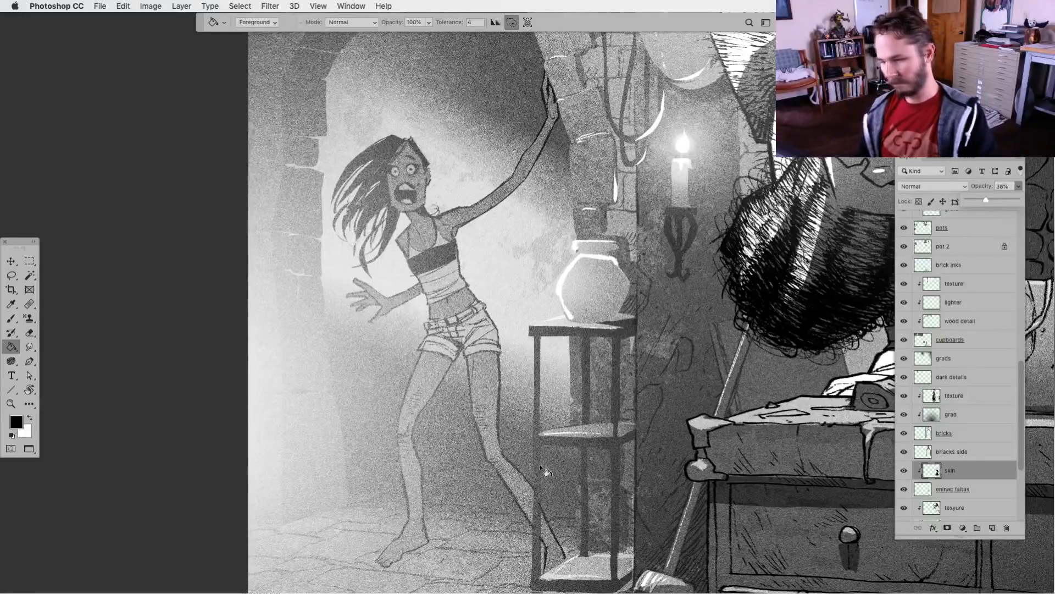
# Add a new clipped layer above the skin layer and name it white
pyautogui.press('super+minus')
pyautogui.press('super+minus')
pyautogui.press('super+plus')
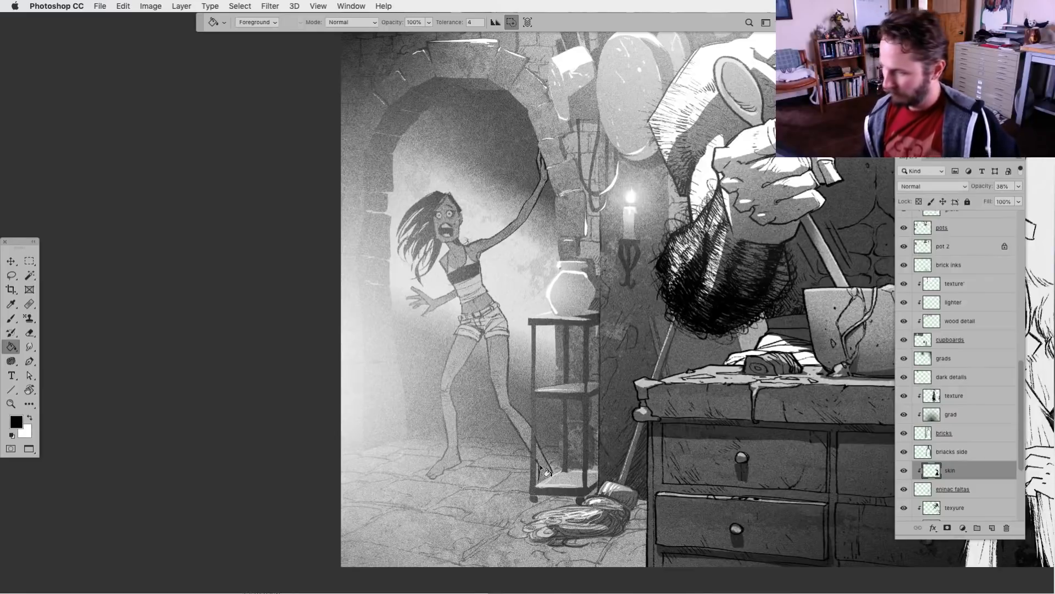
pyautogui.moveTo(541, 490); pyautogui.dragTo(469, 503)
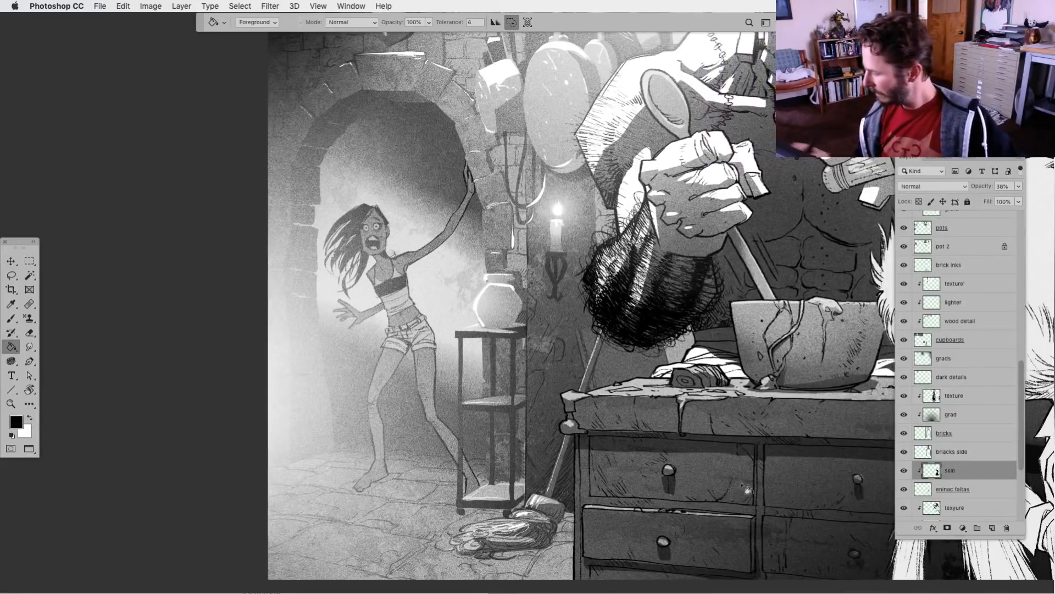
pyautogui.click(992, 527)
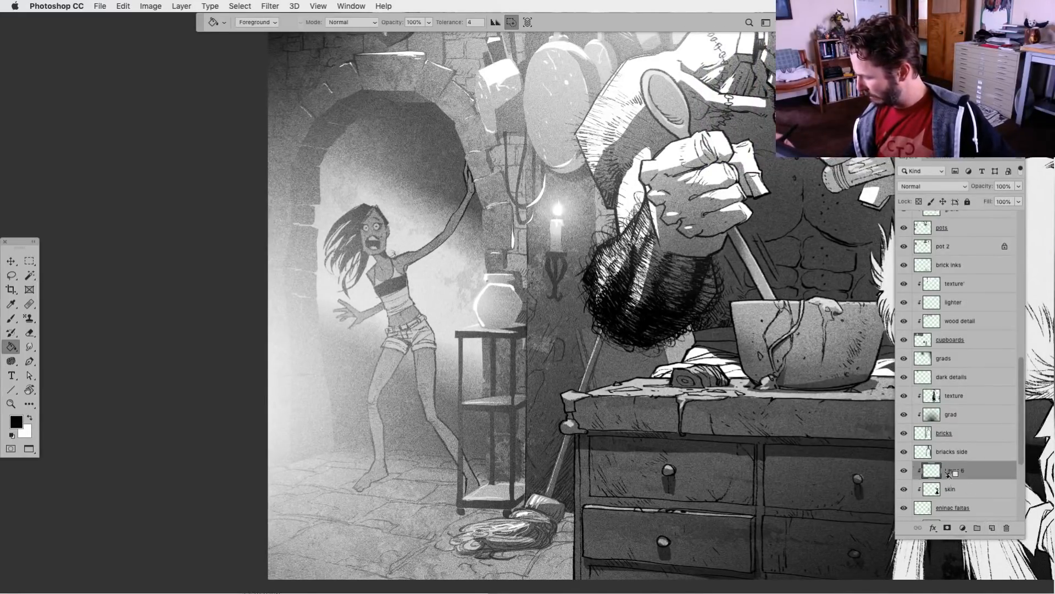
pyautogui.doubleClick(954, 469)
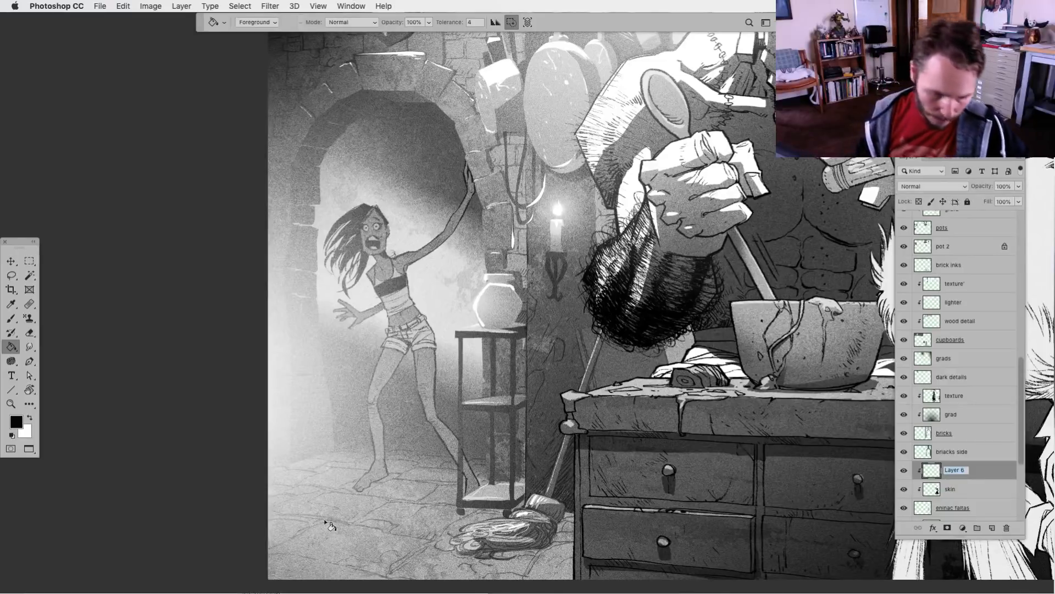
pyautogui.write('white')
pyautogui.press('Return')
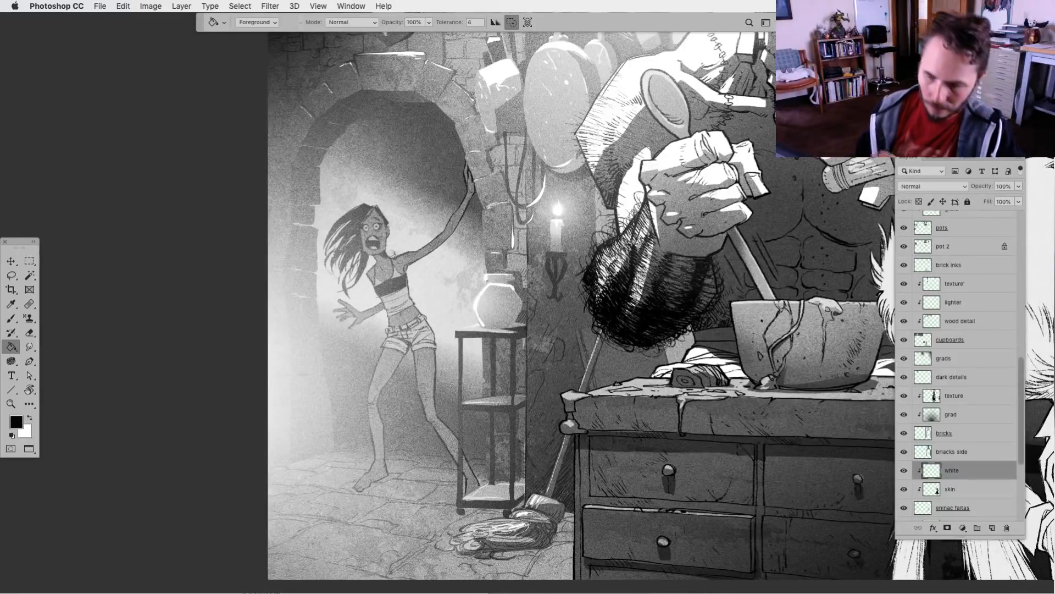
# Lasso highlight shapes on the woman's lowered hand, bent leg's thigh and shorts cuff, and fill them with white
pyautogui.press('l')
pyautogui.press('x')
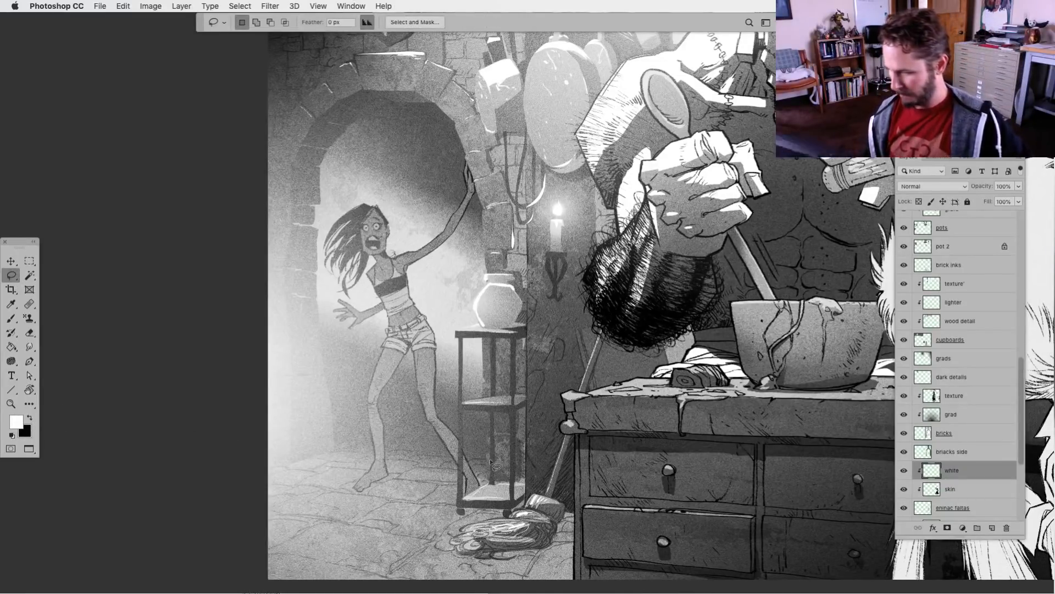
pyautogui.moveTo(392, 357)
pyautogui.mouseDown()
pyautogui.moveTo(376, 363)
pyautogui.moveTo(368, 407)
pyautogui.moveTo(394, 361)
pyautogui.mouseUp()
pyautogui.hotkey('alt', 'BackSpace')
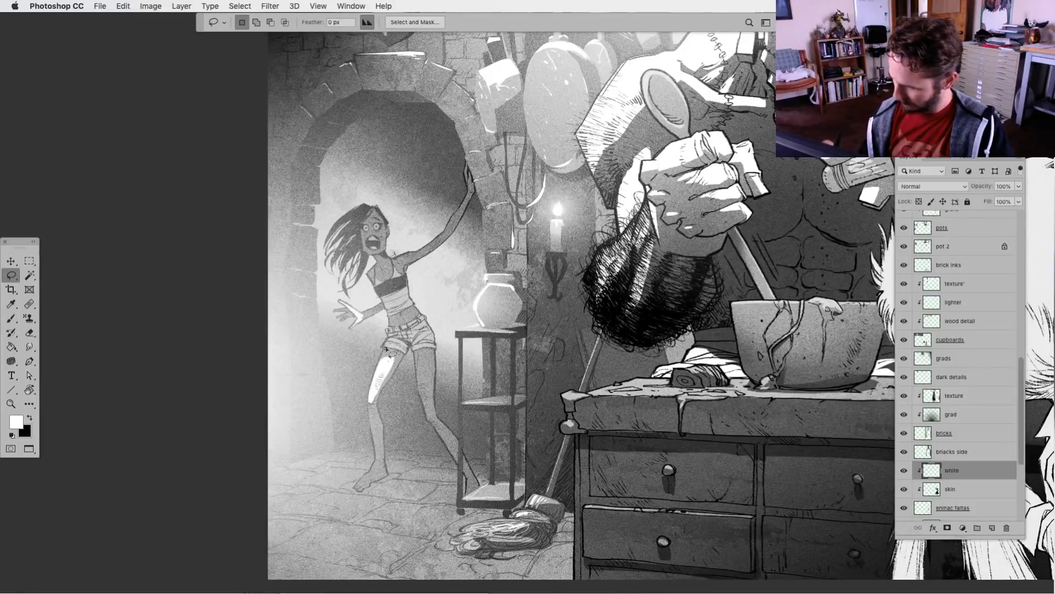
pyautogui.moveTo(407, 341)
pyautogui.mouseDown()
pyautogui.moveTo(379, 368)
pyautogui.moveTo(400, 359)
pyautogui.mouseUp()
pyautogui.hotkey('alt', 'BackSpace')
pyautogui.hotkey('ctrl', 'd')
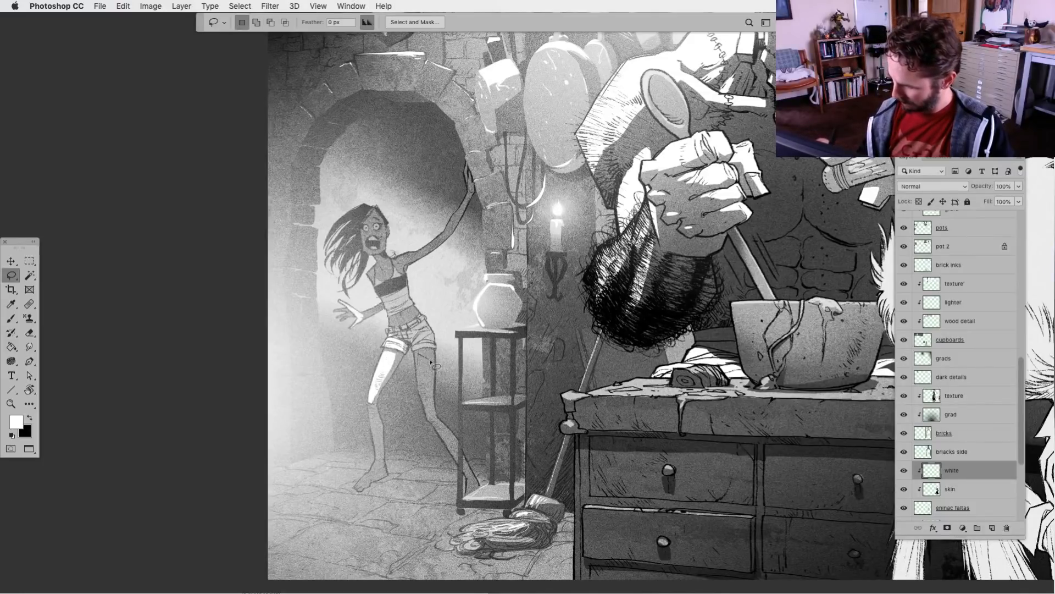
# Lasso and fill white highlights on the thigh and lower leg of the woman's outstretched leg beside the shelf
pyautogui.moveTo(431, 390)
pyautogui.mouseDown()
pyautogui.moveTo(427, 418)
pyautogui.moveTo(418, 355)
pyautogui.moveTo(431, 388)
pyautogui.mouseUp()
pyautogui.hotkey('alt', 'BackSpace')
pyautogui.hotkey('ctrl', 'd')
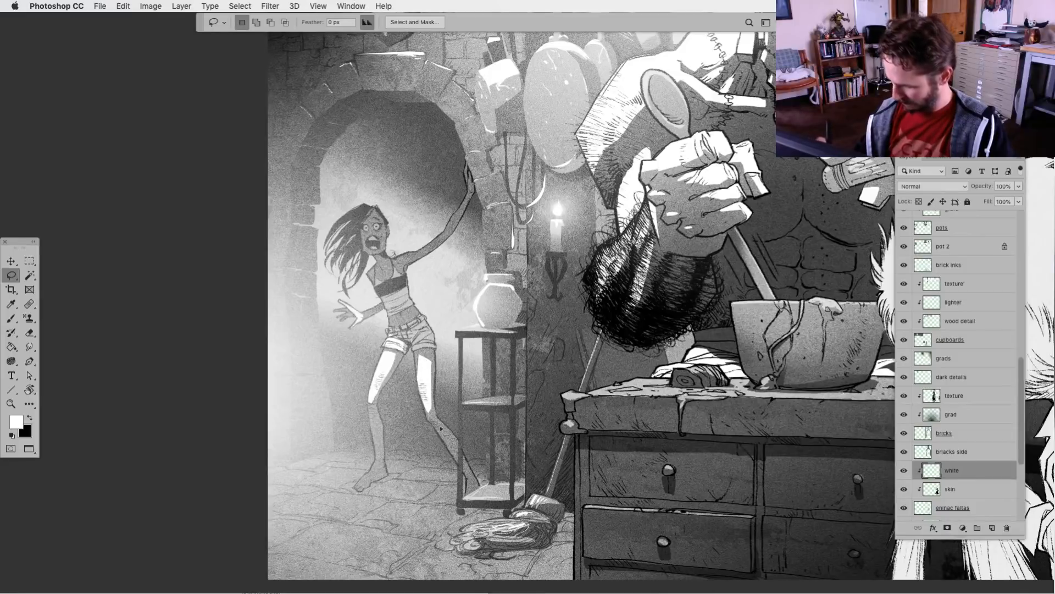
pyautogui.moveTo(439, 431)
pyautogui.mouseDown()
pyautogui.moveTo(465, 464)
pyautogui.moveTo(456, 437)
pyautogui.moveTo(466, 461)
pyautogui.mouseUp()
pyautogui.hotkey('alt', 'BackSpace')
pyautogui.hotkey('ctrl', 'd')
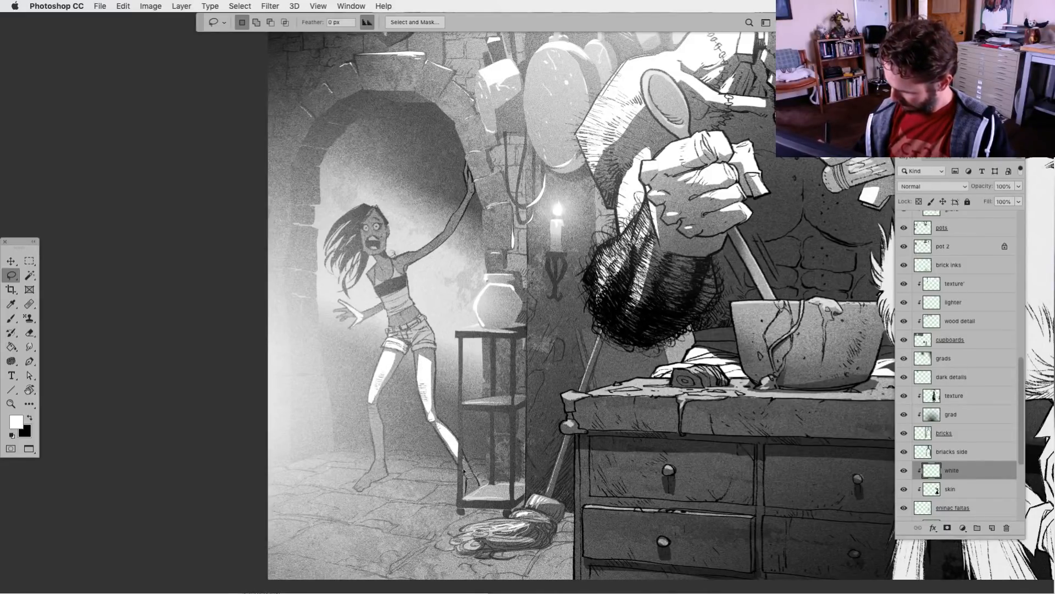
# Trim the white highlights on the woman's outstretched leg by clearing lassoed areas
pyautogui.moveTo(459, 448)
pyautogui.mouseDown()
pyautogui.moveTo(466, 422)
pyautogui.moveTo(469, 474)
pyautogui.moveTo(482, 447)
pyautogui.moveTo(466, 466)
pyautogui.moveTo(461, 452)
pyautogui.moveTo(475, 470)
pyautogui.mouseUp()
pyautogui.press('Delete')
pyautogui.hotkey('ctrl', 'd')
pyautogui.press('Delete')
pyautogui.hotkey('ctrl', 'd')
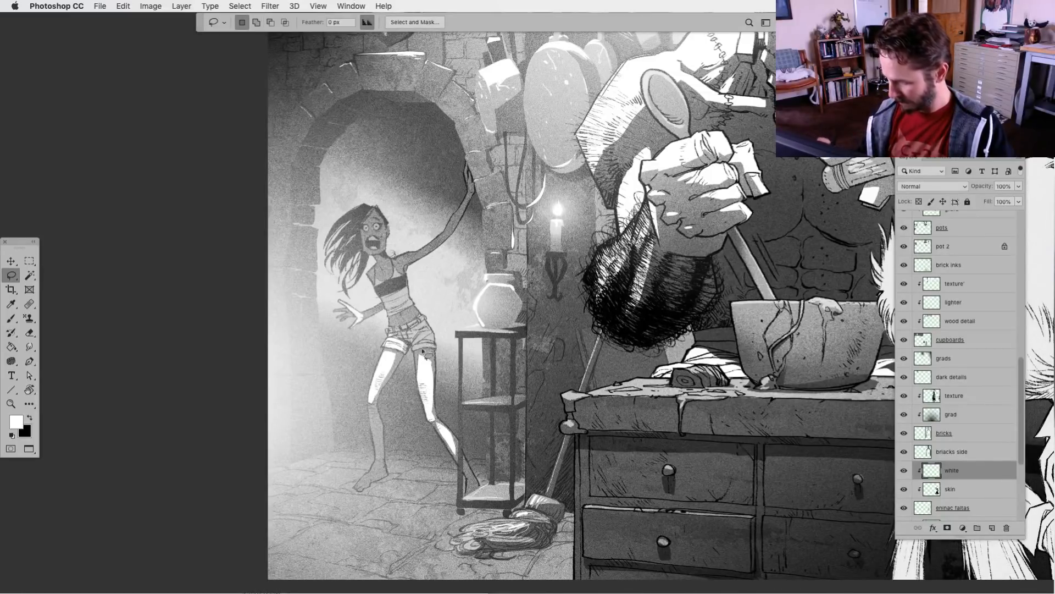
# Lasso highlight shapes on the woman's top and face and fill them with white
pyautogui.press('alt')
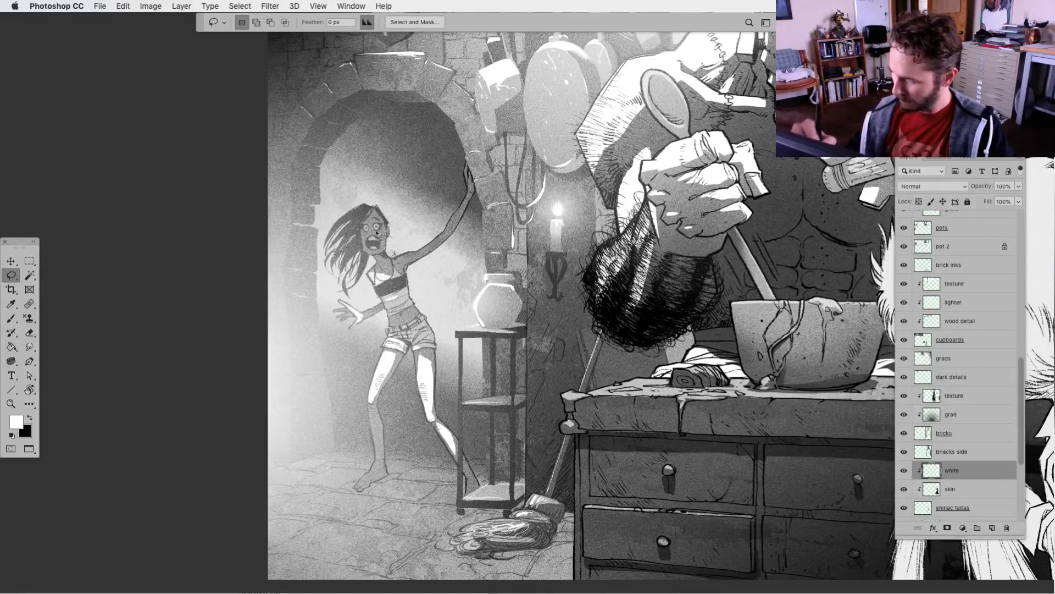
pyautogui.moveTo(384, 254); pyautogui.dragTo(368, 214)
pyautogui.hotkey('alt', 'BackSpace')
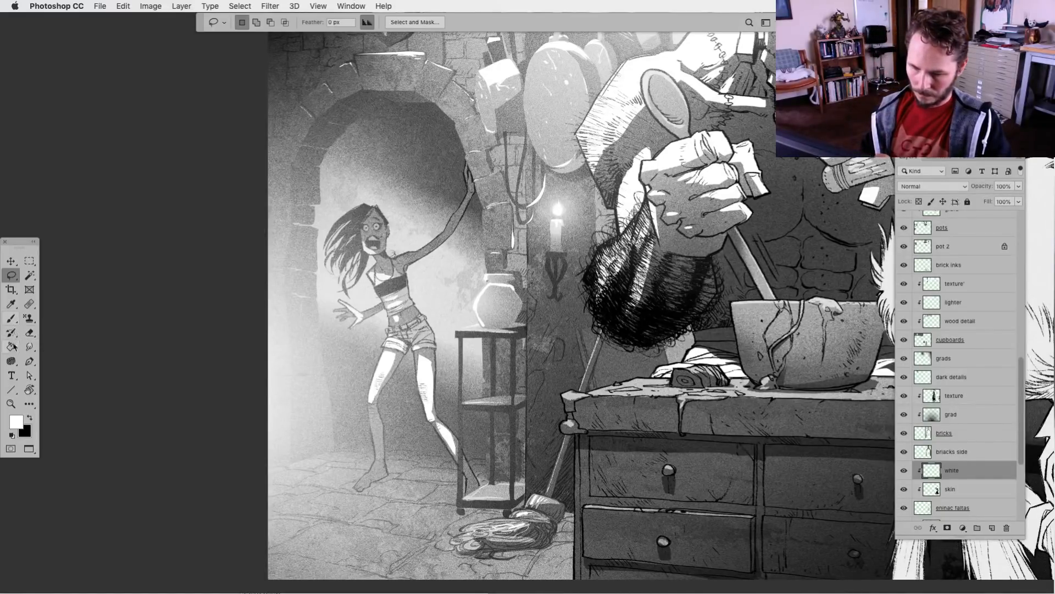
pyautogui.click(29, 332)
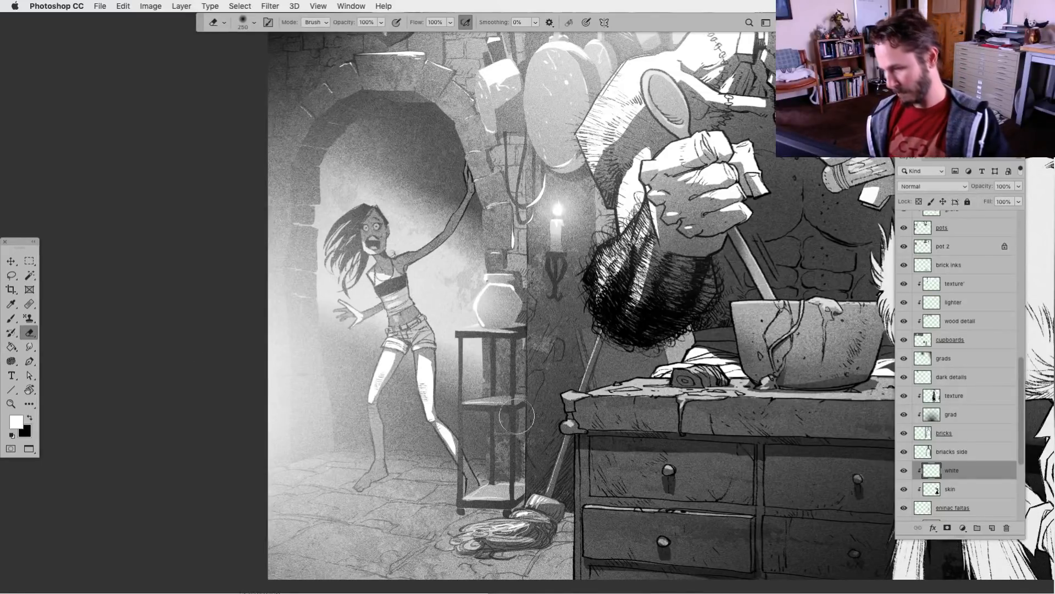
pyautogui.press('super+minus')
pyautogui.press('super+plus')
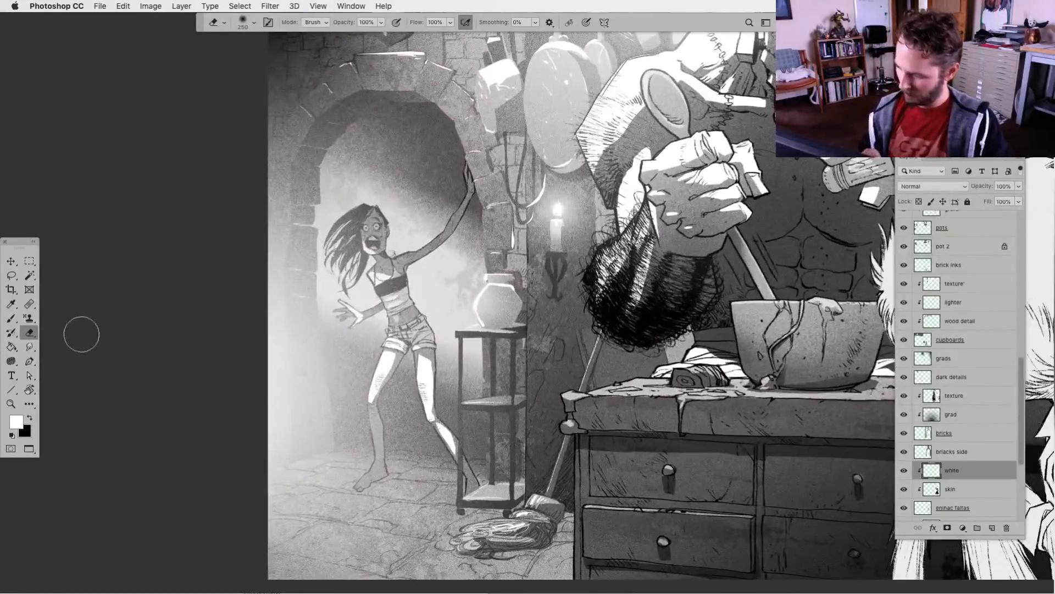
pyautogui.click(11, 275)
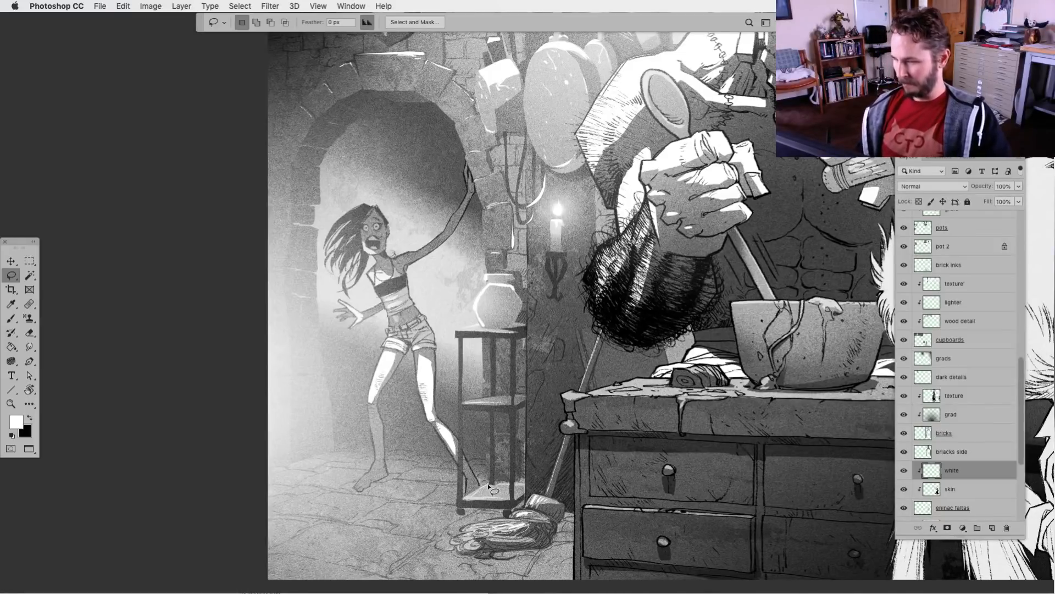
pyautogui.press('super+minus')
pyautogui.press('super+minus')
pyautogui.press('super+equal')
pyautogui.press('super+equal')
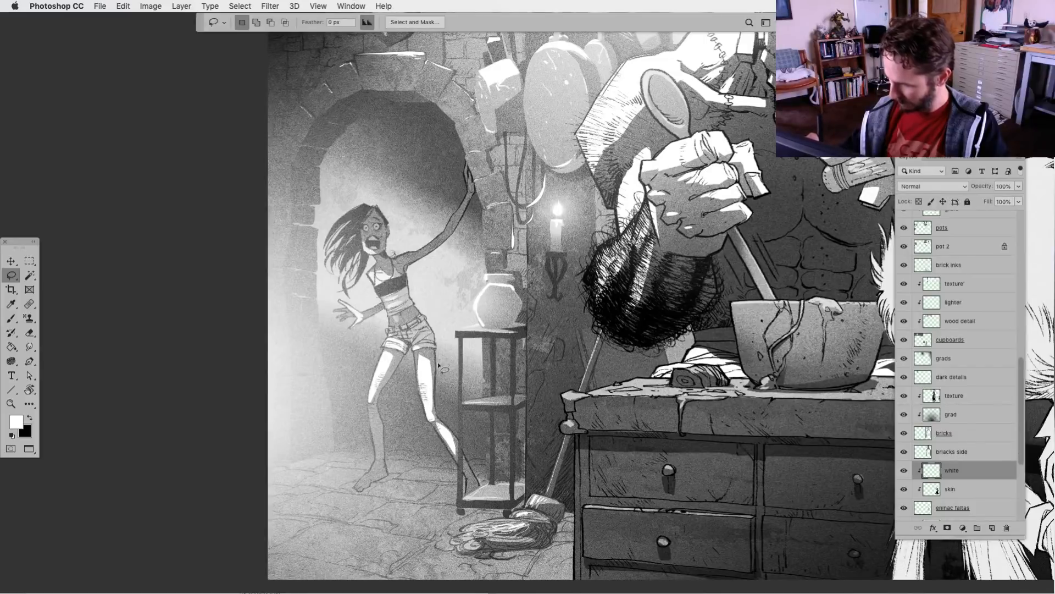
# Trim the white highlights on the thigh and around the knee of the woman's outstretched leg using lassoed areas
pyautogui.moveTo(423, 354)
pyautogui.mouseDown()
pyautogui.moveTo(423, 385)
pyautogui.moveTo(428, 375)
pyautogui.moveTo(437, 385)
pyautogui.moveTo(428, 345)
pyautogui.mouseUp()
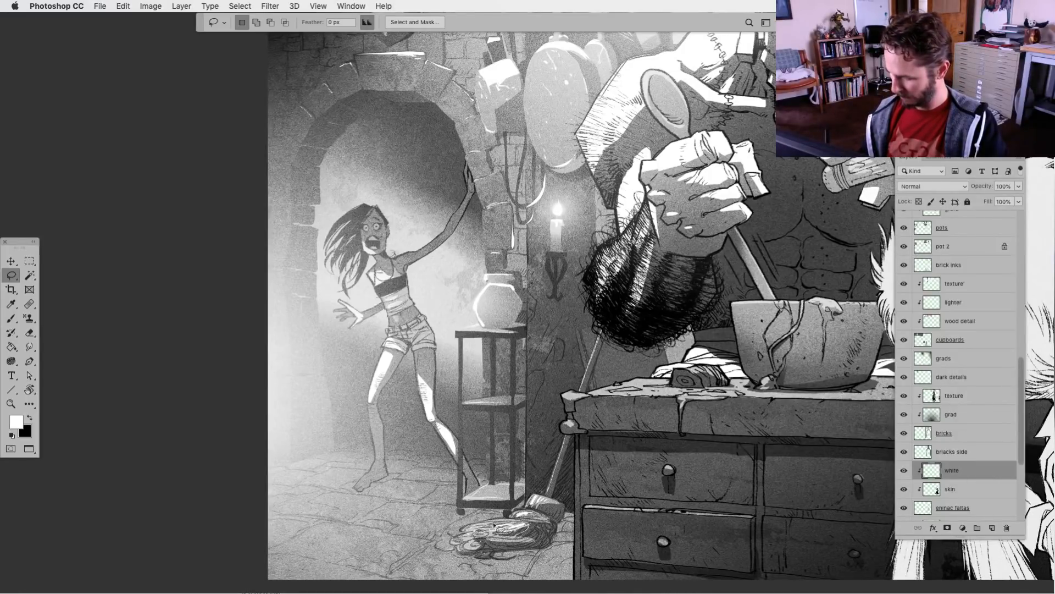
pyautogui.moveTo(432, 383); pyautogui.dragTo(436, 412)
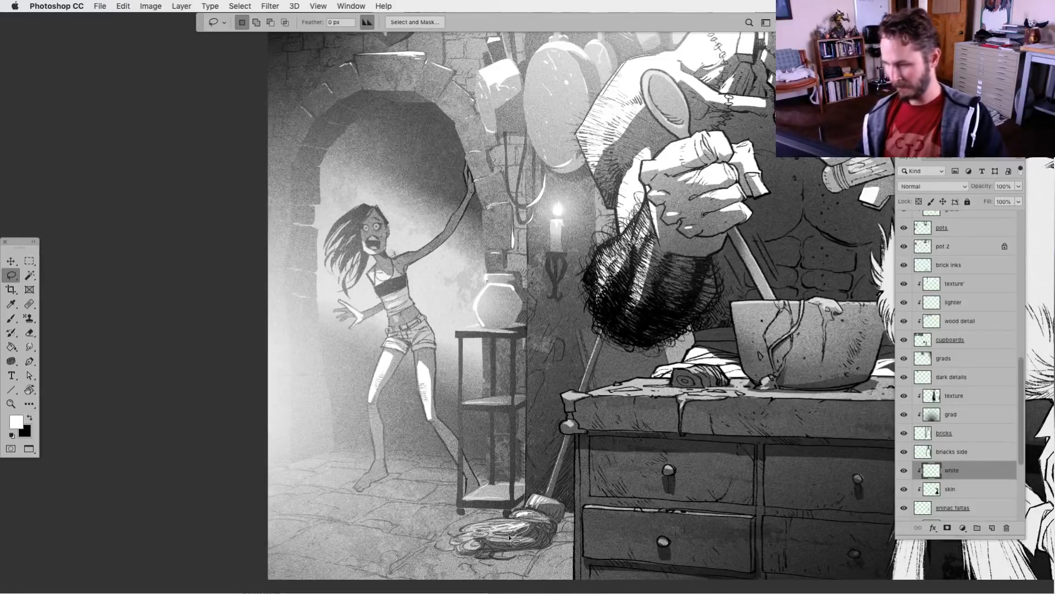
pyautogui.press('super+minus')
pyautogui.press('super+minus')
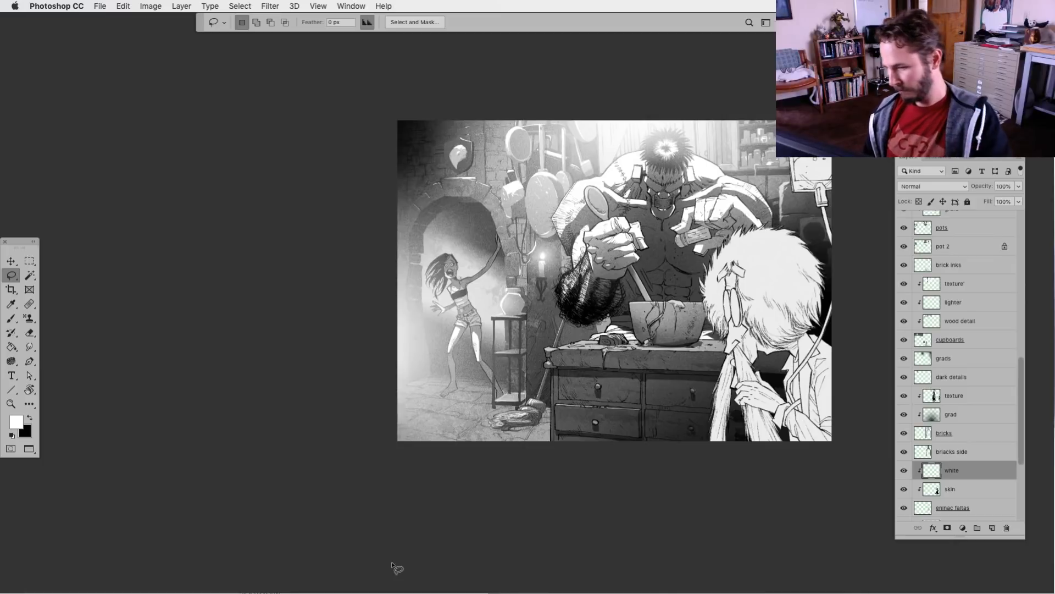
# Lasso small highlight shapes beside the woman's waist and lowered forearm and fill them with white
pyautogui.press('super+plus')
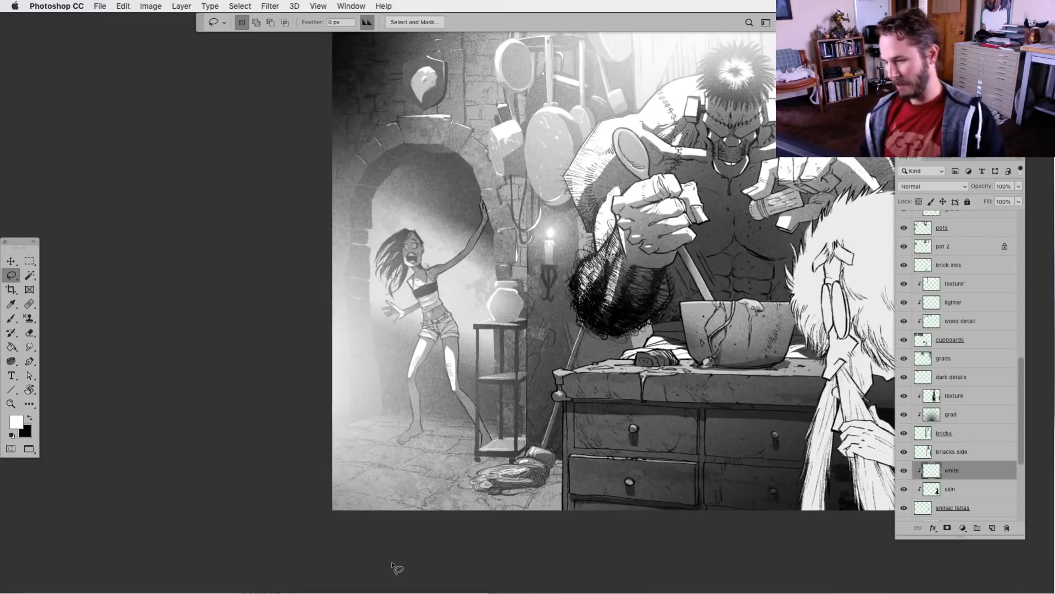
pyautogui.moveTo(579, 461); pyautogui.dragTo(505, 462)
pyautogui.press('super+plus')
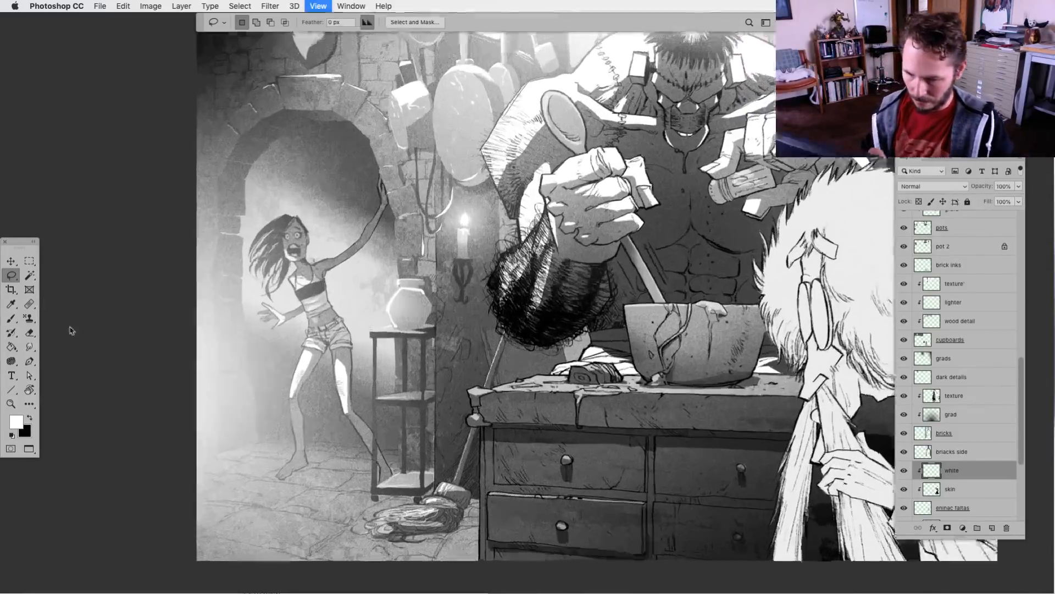
pyautogui.moveTo(286, 304); pyautogui.dragTo(304, 305)
pyautogui.hotkey('alt', 'BackSpace')
pyautogui.press('super+d')
pyautogui.hotkey('alt', 'BackSpace')
pyautogui.press('super+d')
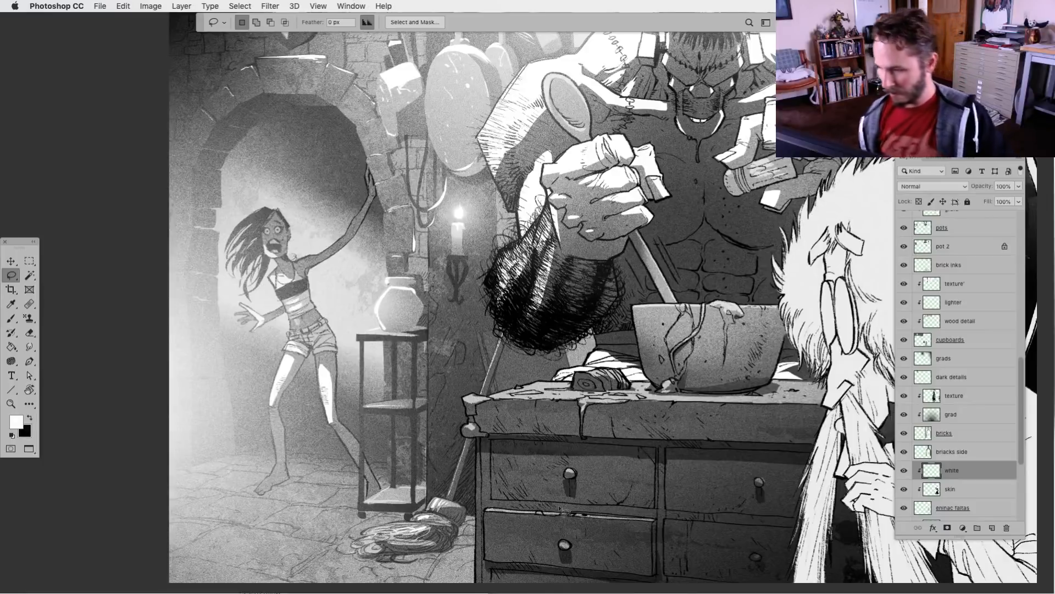
# Add a new layer named skin directly above the Sir flats layer and clip it to that layer
pyautogui.moveTo(513, 525); pyautogui.dragTo(531, 509)
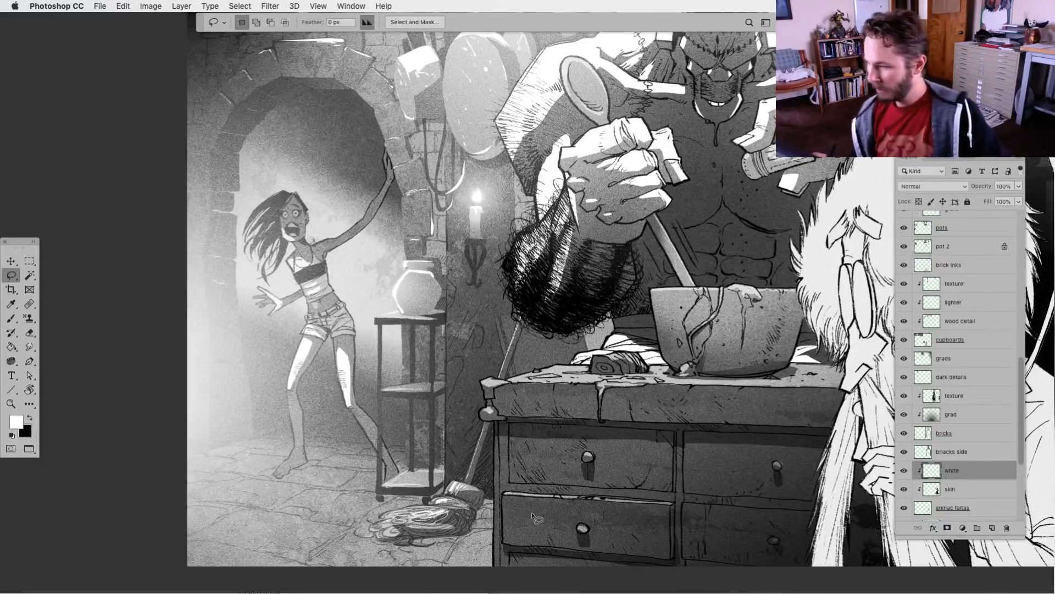
pyautogui.scroll(-2, 548, 511)
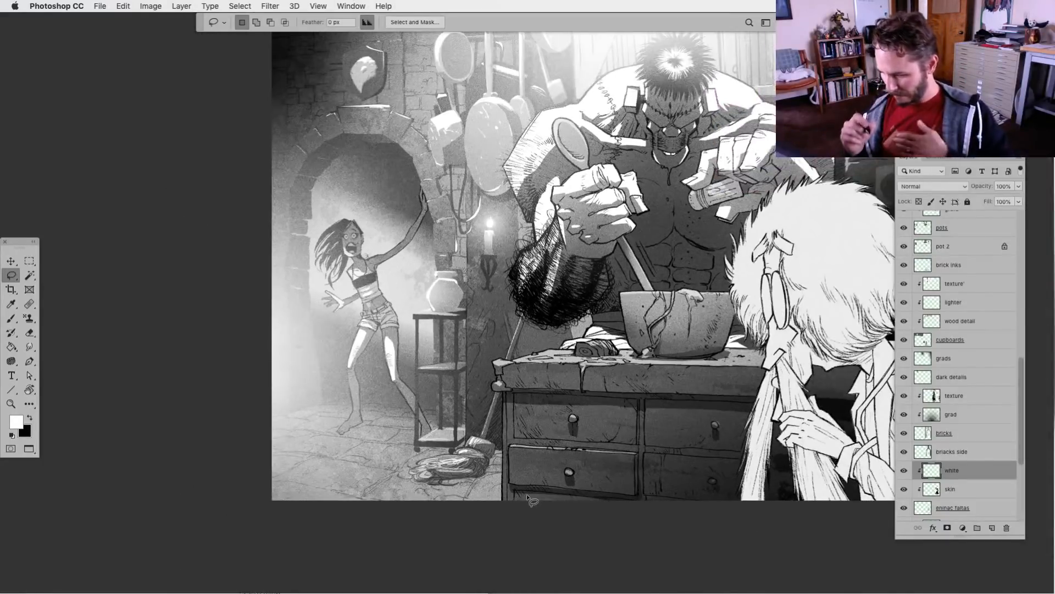
pyautogui.moveTo(554, 465); pyautogui.dragTo(467, 465)
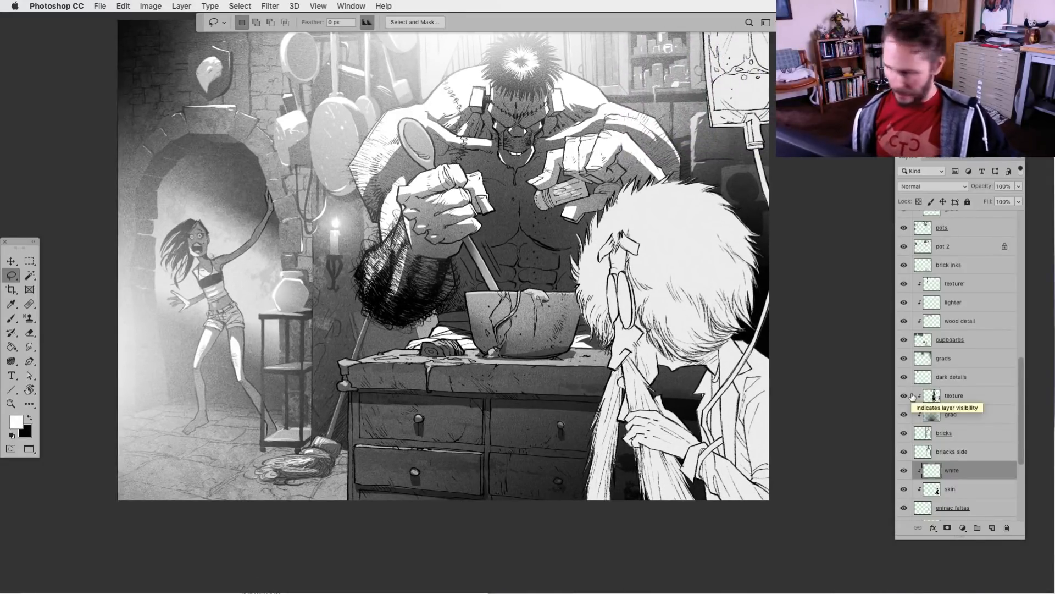
pyautogui.moveTo(673, 485); pyautogui.dragTo(625, 470)
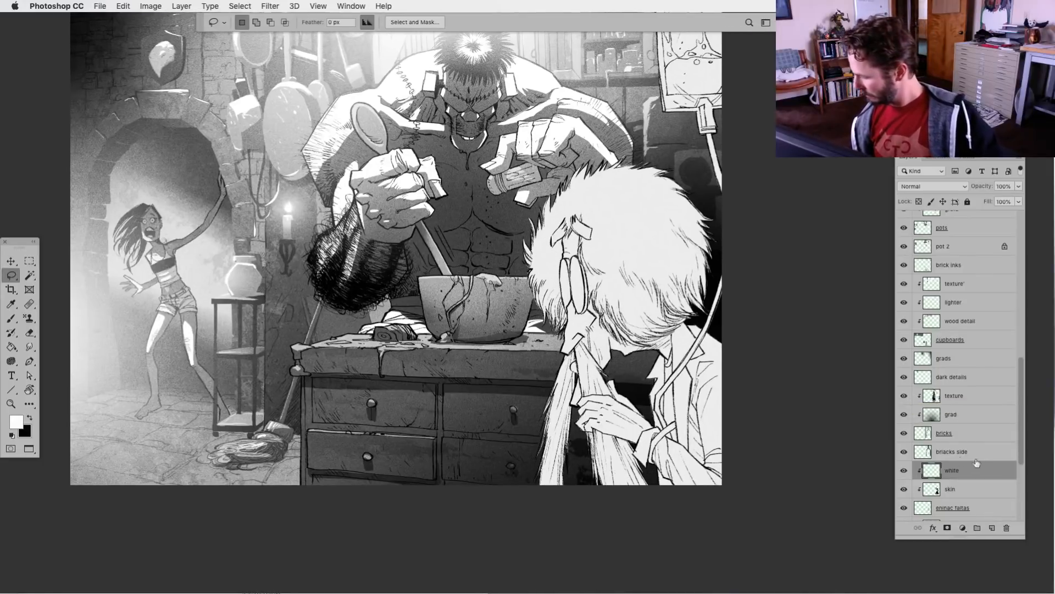
pyautogui.moveTo(1021, 456); pyautogui.dragTo(1019, 297)
pyautogui.click(904, 323)
pyautogui.click(904, 322)
pyautogui.click(992, 528)
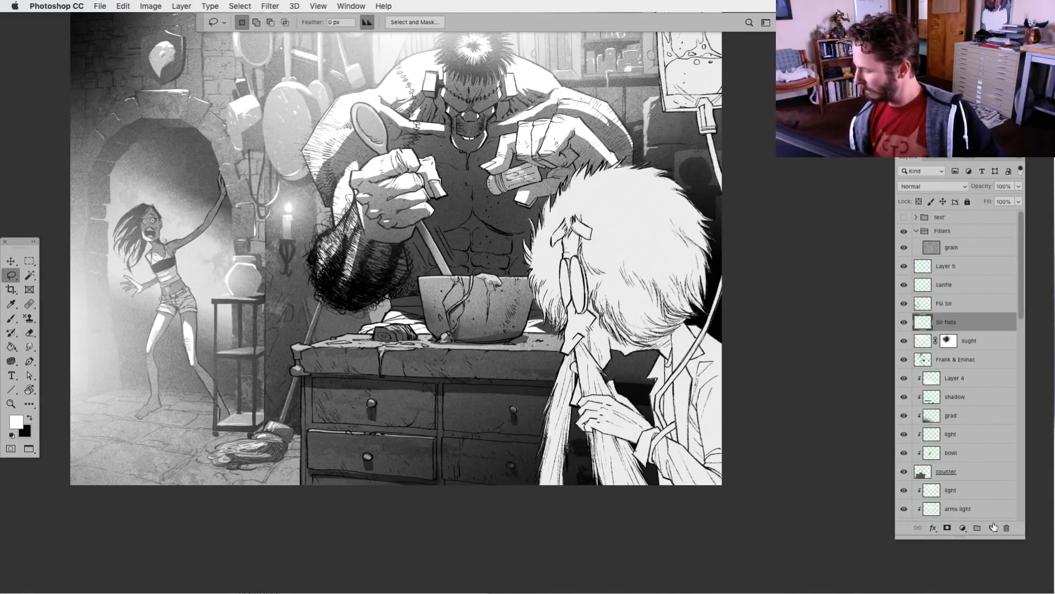
pyautogui.keyDown('alt'); pyautogui.click(955, 326); pyautogui.keyUp('alt')
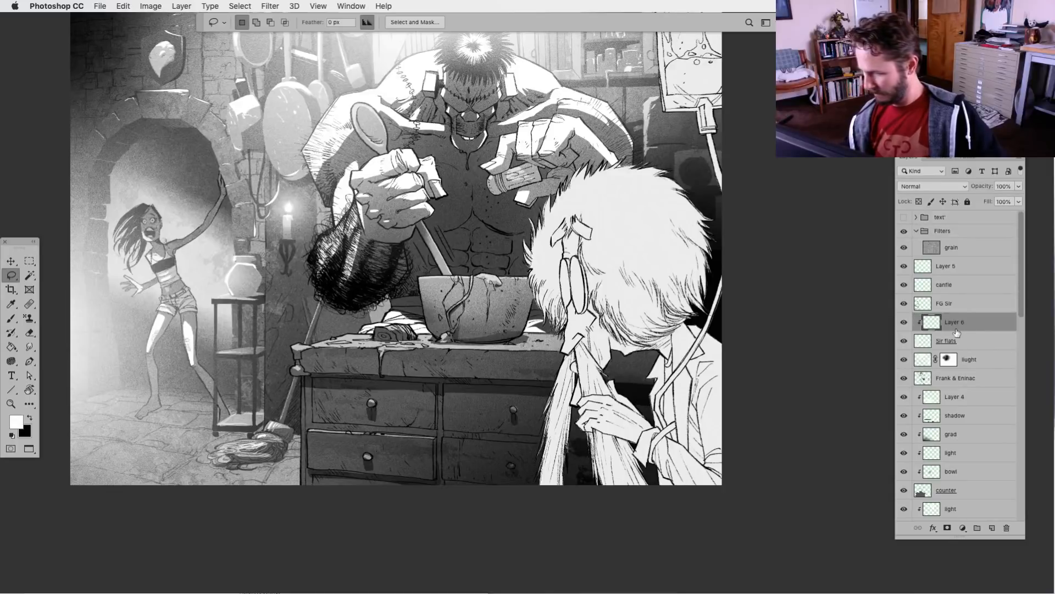
pyautogui.doubleClick(955, 324)
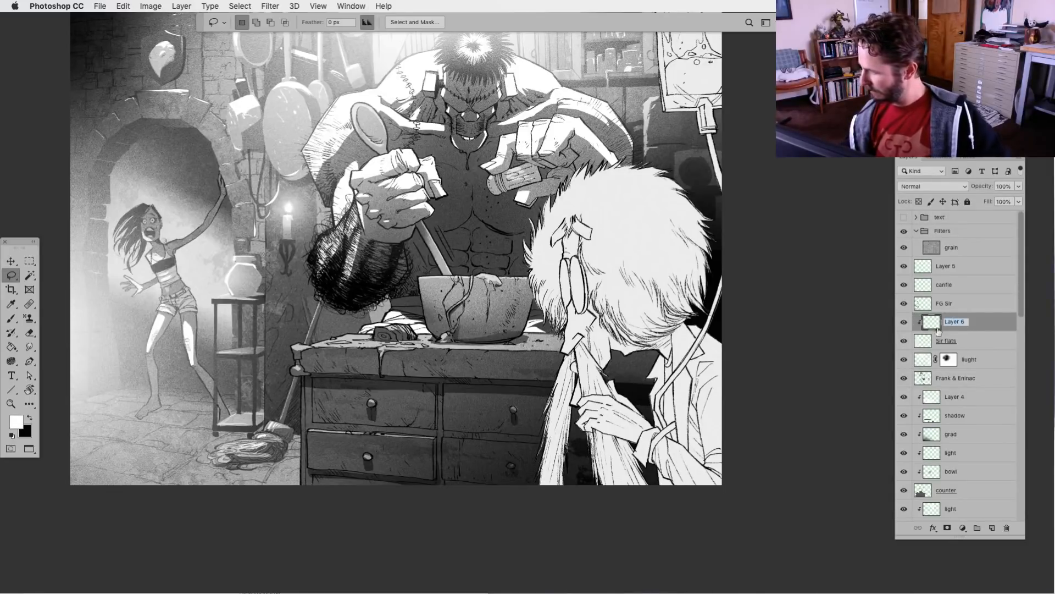
pyautogui.write('skin')
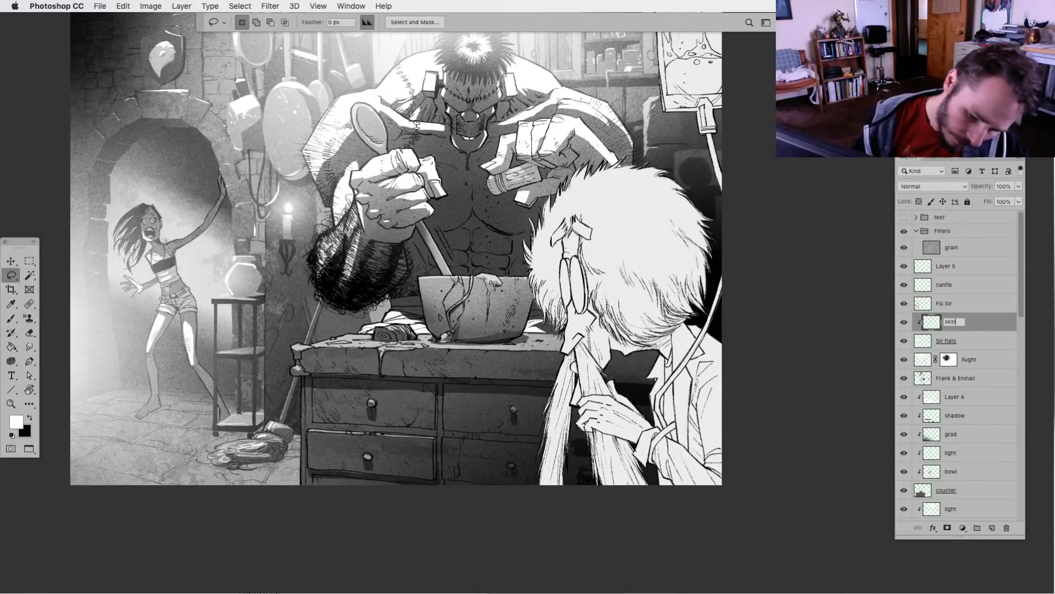
pyautogui.press('Return')
# Lasso the white-haired man's forehead, nose and cheek on the skin layer and fill them with mid-grey
pyautogui.press('super+equal')
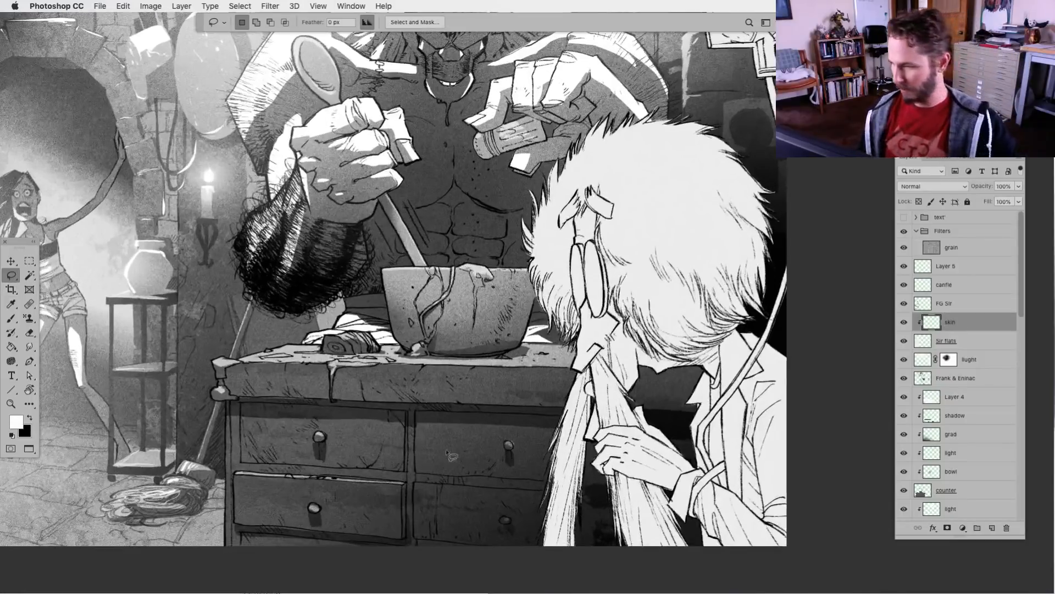
pyautogui.click(958, 110)
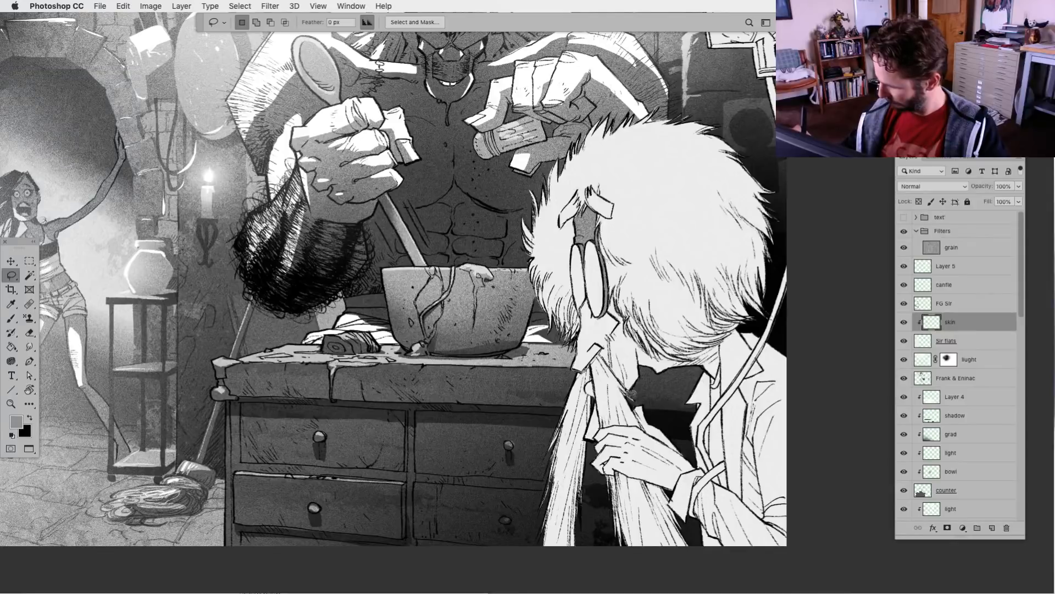
pyautogui.moveTo(622, 321); pyautogui.dragTo(585, 304)
pyautogui.hotkey('alt', 'BackSpace')
pyautogui.press('super+d')
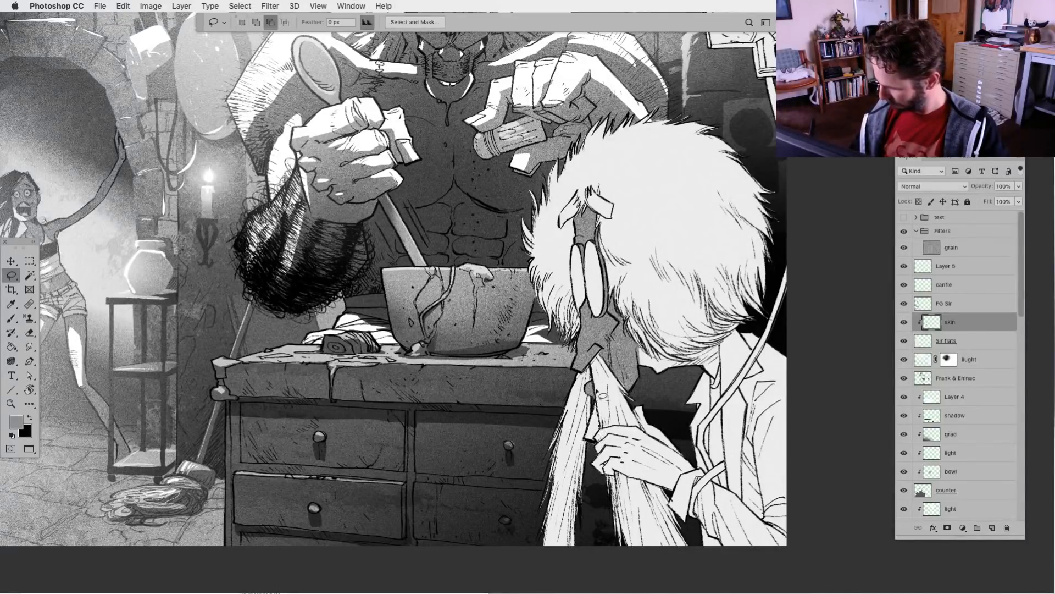
# Lasso the white-haired man's jaw, neck and the hand holding his beard, and fill them with the same grey
pyautogui.moveTo(638, 379)
pyautogui.mouseDown()
pyautogui.moveTo(695, 373)
pyautogui.moveTo(642, 350)
pyautogui.mouseUp()
pyautogui.hotkey('alt', 'BackSpace')
pyautogui.press('super+d')
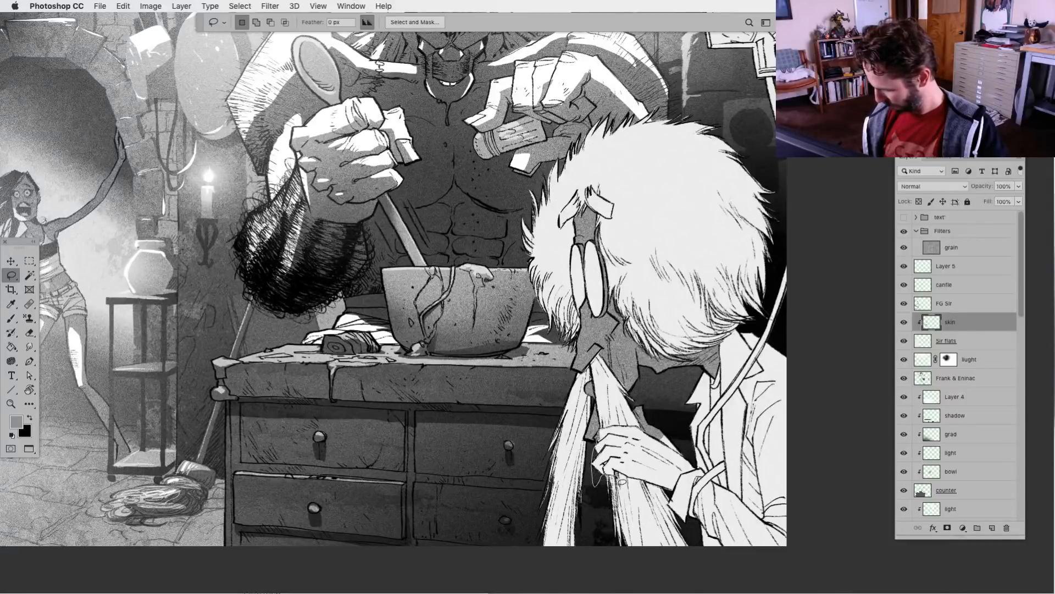
pyautogui.moveTo(680, 497)
pyautogui.mouseDown()
pyautogui.moveTo(699, 474)
pyautogui.moveTo(683, 433)
pyautogui.mouseUp()
pyautogui.hotkey('alt', 'BackSpace')
pyautogui.press('super+d')
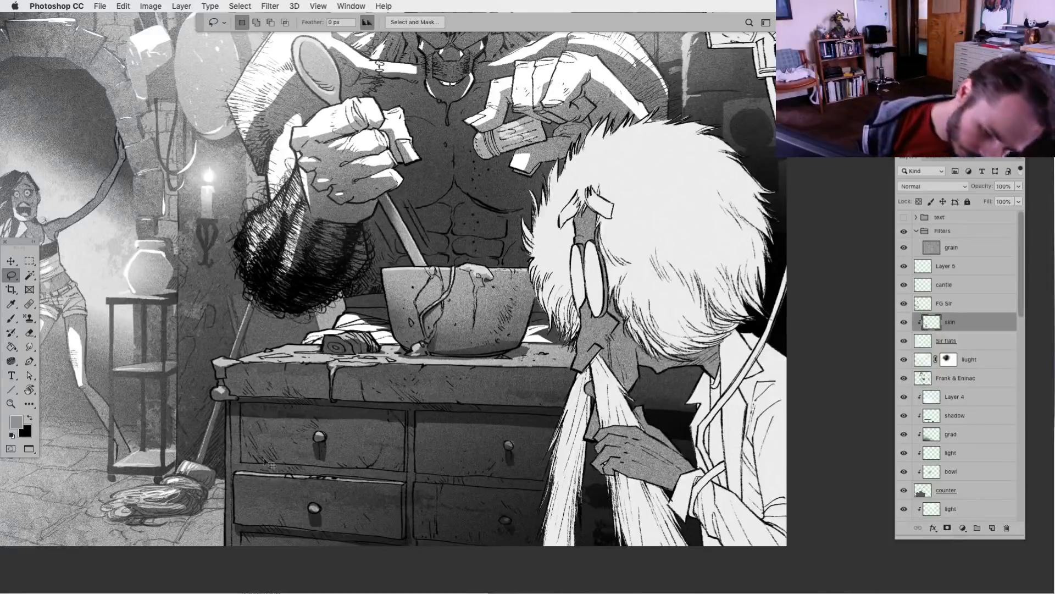
# Lighten the man's skin tone with Levels by raising the black output level to about 115
pyautogui.hotkey('ctrl', 'l')
pyautogui.moveTo(675, 450); pyautogui.dragTo(742, 451)
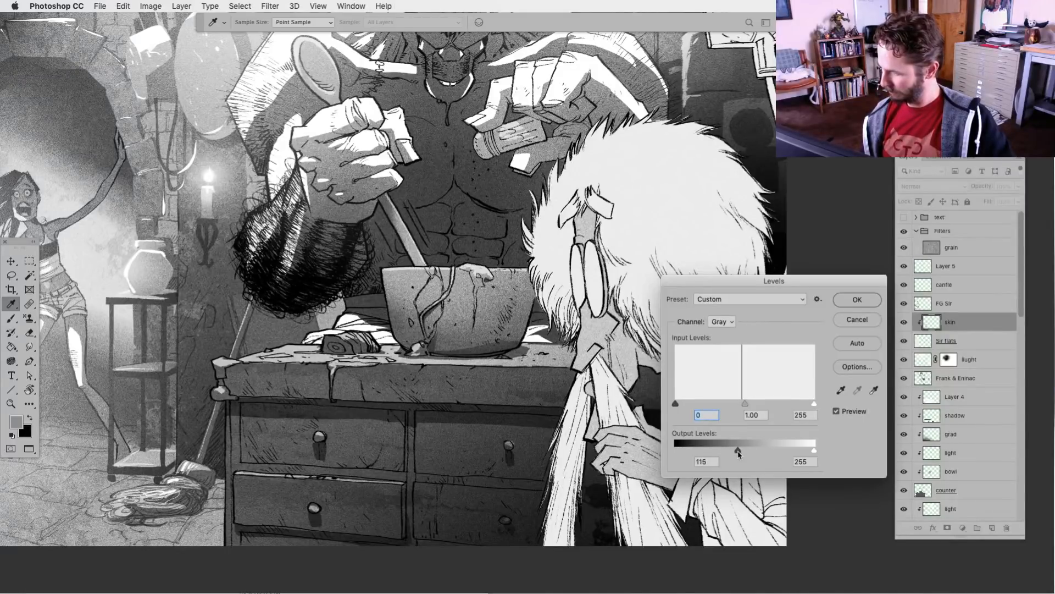
pyautogui.press('Return')
pyautogui.press('l')
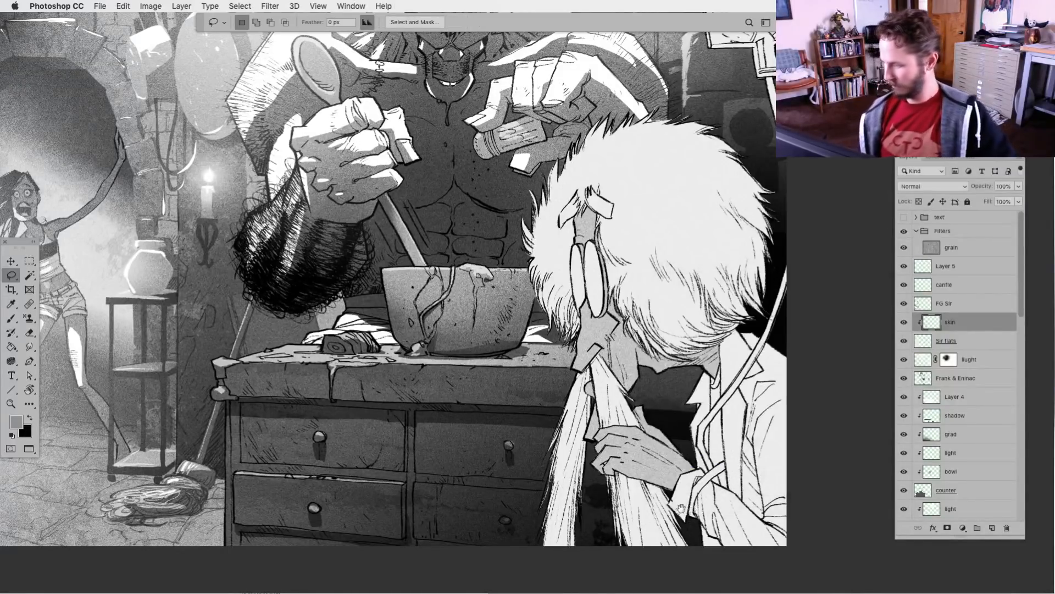
# Add a clipped layer named shadow directly above the white-haired man's skin layer
pyautogui.moveTo(671, 505); pyautogui.dragTo(611, 476)
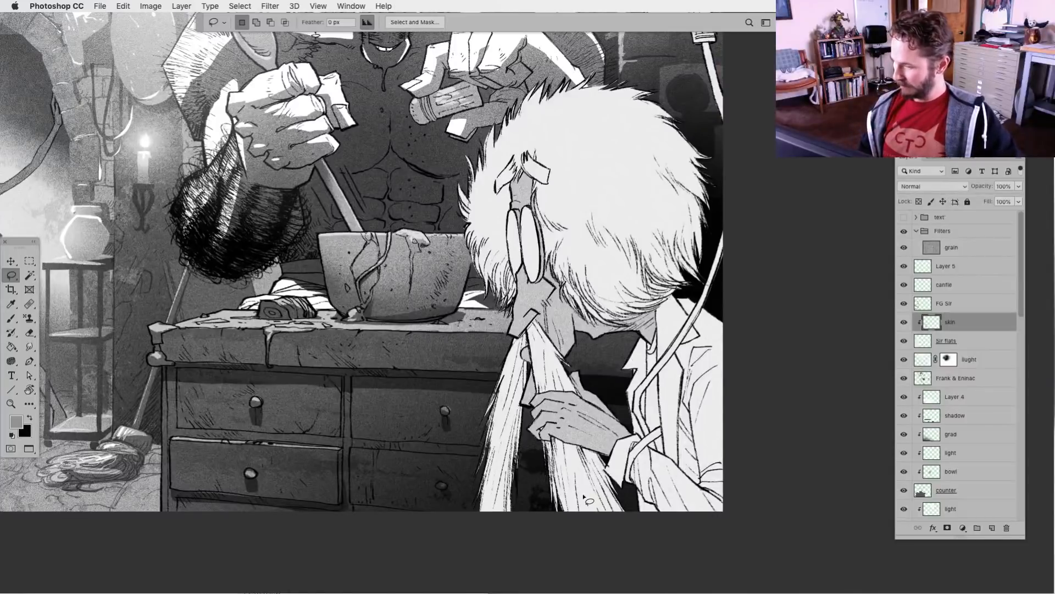
pyautogui.click(992, 527)
pyautogui.keyDown('alt'); pyautogui.click(952, 326); pyautogui.keyUp('alt')
pyautogui.doubleClick(954, 323)
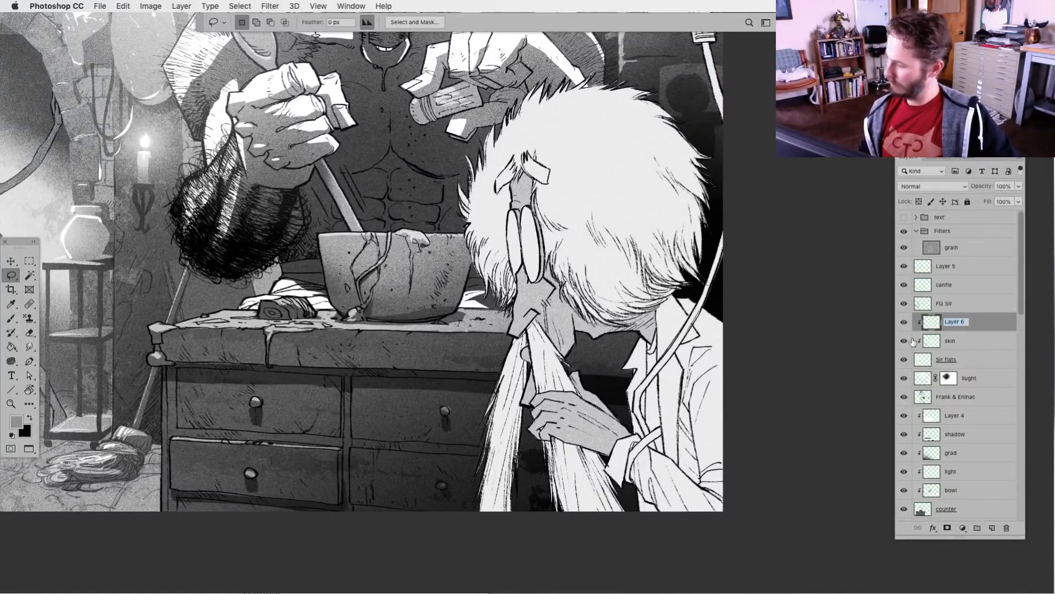
pyautogui.write('shad')
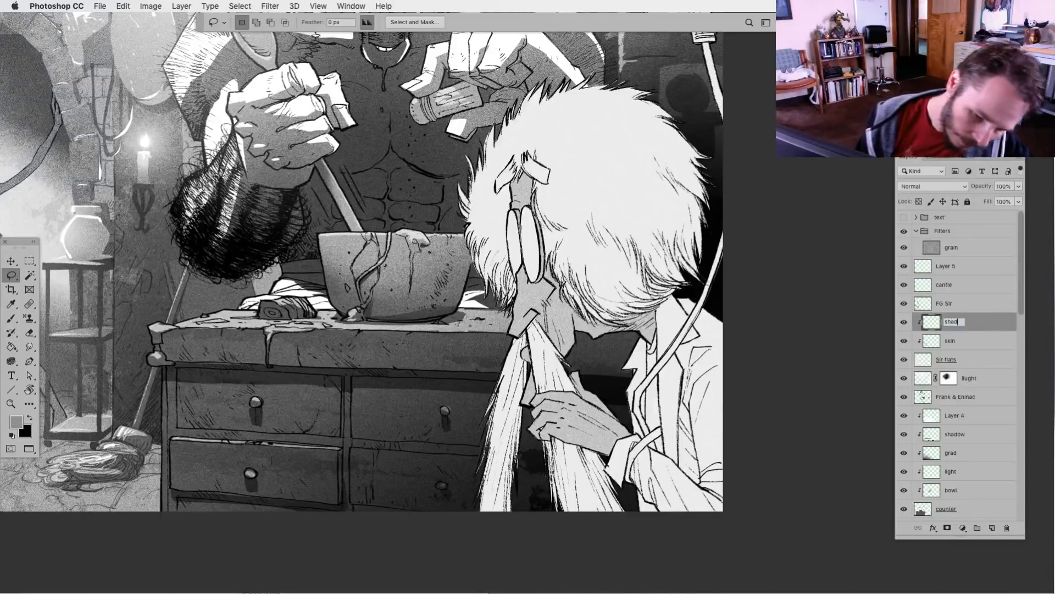
pyautogui.write('ow')
pyautogui.press('Return')
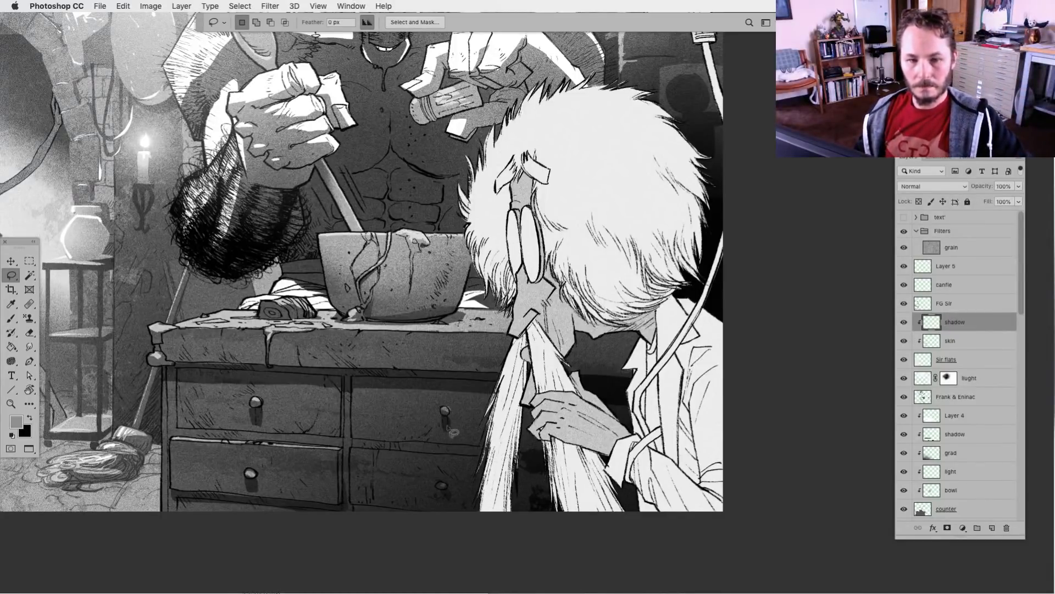
# Lasso shadow shapes on the near-face hair and the cheek of the white-haired man and fill them with grey
pyautogui.scroll(2, 511, 464)
pyautogui.hscroll(-2, 512, 464)
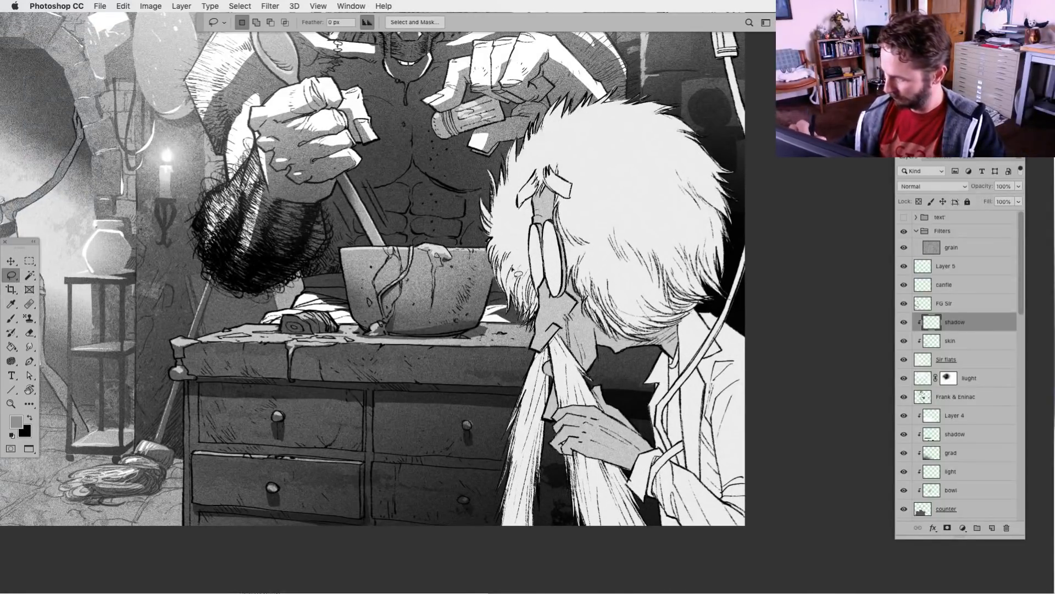
pyautogui.moveTo(499, 245)
pyautogui.mouseDown()
pyautogui.moveTo(493, 286)
pyautogui.moveTo(525, 342)
pyautogui.moveTo(545, 307)
pyautogui.moveTo(488, 245)
pyautogui.mouseUp()
pyautogui.hotkey('alt', 'BackSpace')
pyautogui.press('super+d')
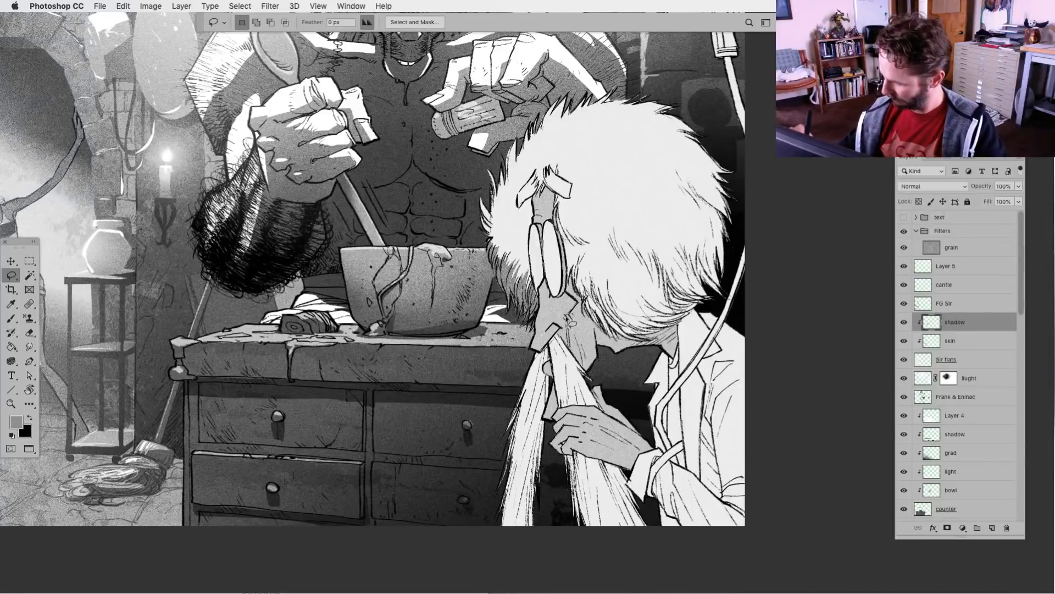
pyautogui.moveTo(576, 361)
pyautogui.mouseDown()
pyautogui.moveTo(600, 369)
pyautogui.moveTo(606, 339)
pyautogui.moveTo(573, 263)
pyautogui.moveTo(589, 244)
pyautogui.moveTo(565, 248)
pyautogui.moveTo(575, 357)
pyautogui.mouseUp()
pyautogui.hotkey('alt', 'BackSpace')
pyautogui.press('super+d')
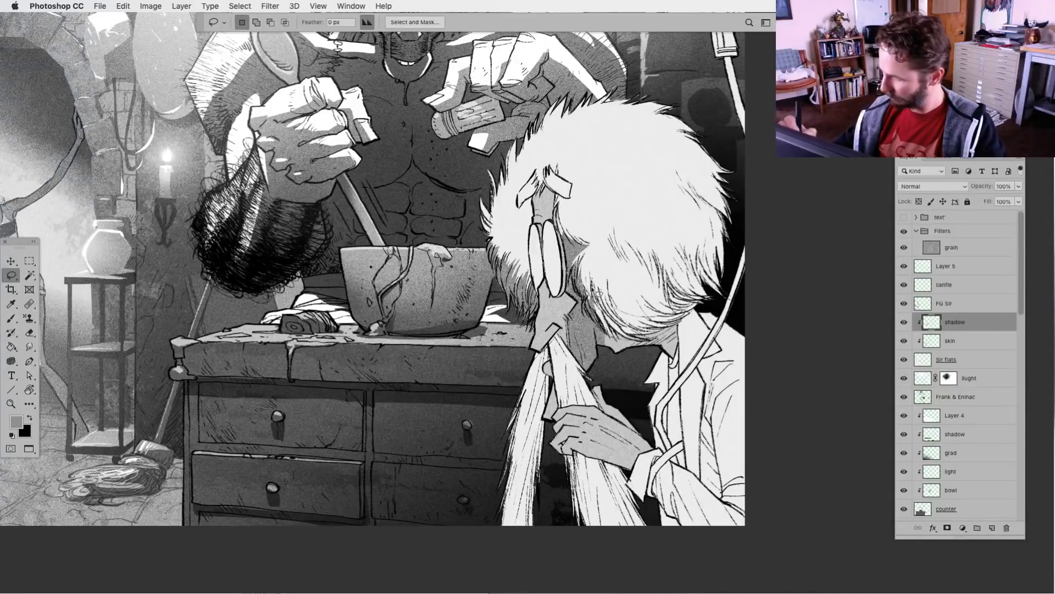
# Lasso shadow shapes on the man's forehead below his eyebrows and on his nose, and fill them with grey
pyautogui.hotkey('alt', 'BackSpace')
pyautogui.moveTo(566, 206)
pyautogui.mouseDown()
pyautogui.moveTo(534, 208)
pyautogui.moveTo(527, 217)
pyautogui.moveTo(541, 190)
pyautogui.mouseUp()
pyautogui.press('super+d')
pyautogui.hotkey('alt', 'BackSpace')
pyautogui.press('super+d')
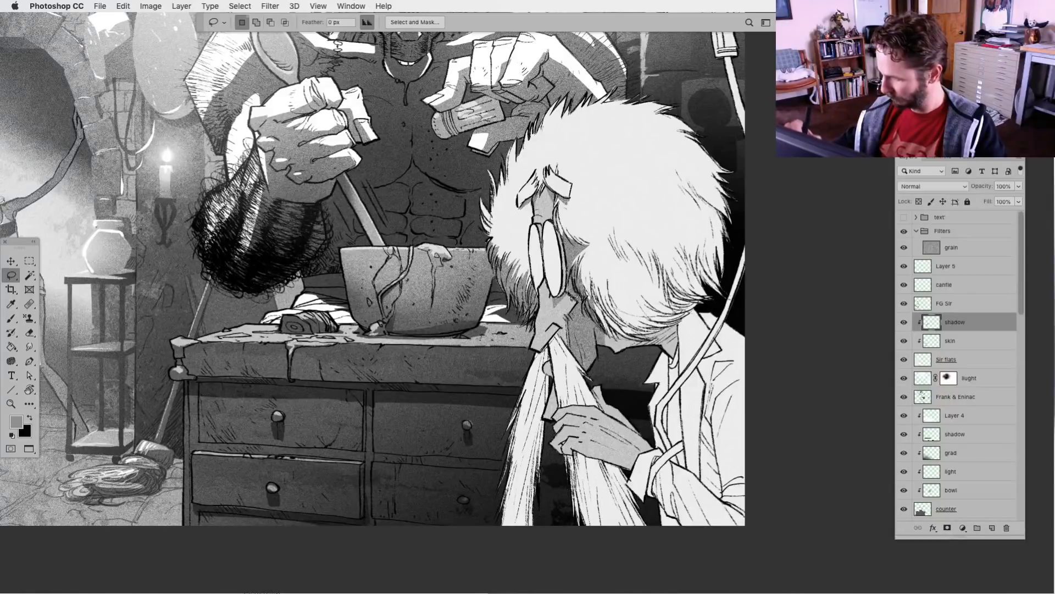
# Lasso reflection shapes across both lenses of the man's glasses and fill them with grey
pyautogui.moveTo(559, 250)
pyautogui.mouseDown()
pyautogui.moveTo(551, 289)
pyautogui.moveTo(561, 266)
pyautogui.moveTo(533, 276)
pyautogui.moveTo(548, 269)
pyautogui.moveTo(533, 264)
pyautogui.moveTo(543, 242)
pyautogui.mouseUp()
pyautogui.hotkey('alt', 'BackSpace')
pyautogui.press('super+d')
pyautogui.hotkey('alt', 'BackSpace')
pyautogui.press('super+d')
pyautogui.hotkey('alt', 'BackSpace')
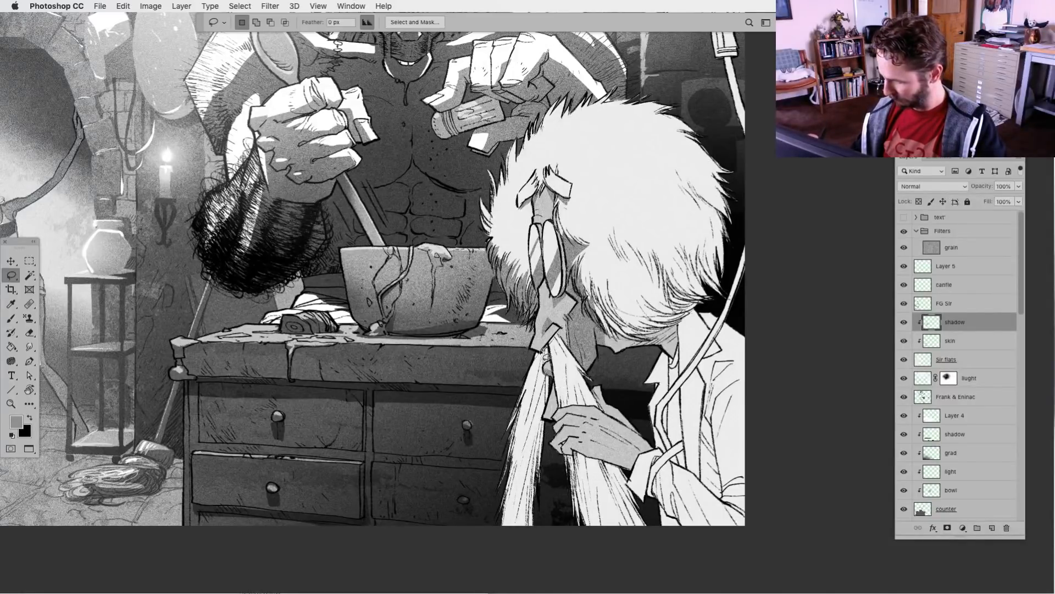
# Lasso shadow shapes below the man's nose and along the inner edge of his far beard strand, filling them with grey
pyautogui.moveTo(550, 376); pyautogui.dragTo(555, 357)
pyautogui.hotkey('alt', 'BackSpace')
pyautogui.press('super+d')
pyautogui.moveTo(541, 434)
pyautogui.mouseDown()
pyautogui.moveTo(534, 522)
pyautogui.moveTo(553, 398)
pyautogui.mouseUp()
pyautogui.hotkey('alt', 'BackSpace')
pyautogui.press('super+d')
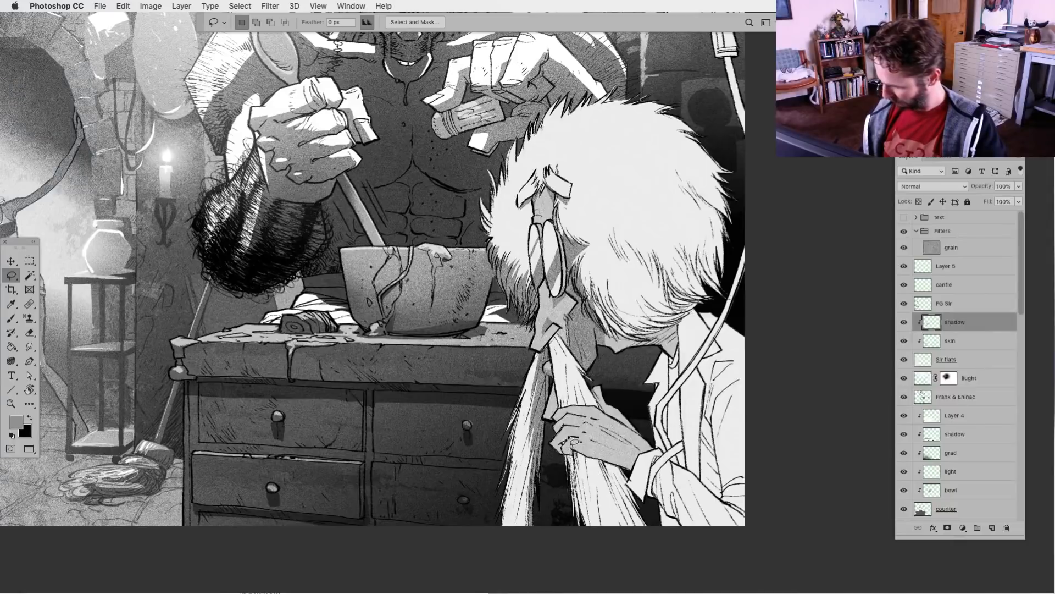
# Lasso shadow shapes on the man's shirt, coat lapels and sleeve and the tube at his wrist, and fill them with grey
pyautogui.moveTo(560, 449)
pyautogui.mouseDown()
pyautogui.moveTo(557, 416)
pyautogui.moveTo(571, 427)
pyautogui.moveTo(632, 517)
pyautogui.moveTo(572, 450)
pyautogui.moveTo(564, 505)
pyautogui.moveTo(579, 542)
pyautogui.moveTo(575, 474)
pyautogui.moveTo(586, 492)
pyautogui.moveTo(589, 470)
pyautogui.moveTo(611, 494)
pyautogui.moveTo(609, 479)
pyautogui.moveTo(634, 488)
pyautogui.moveTo(636, 479)
pyautogui.moveTo(585, 459)
pyautogui.moveTo(623, 446)
pyautogui.moveTo(647, 489)
pyautogui.moveTo(616, 481)
pyautogui.moveTo(651, 529)
pyautogui.moveTo(636, 494)
pyautogui.moveTo(664, 494)
pyautogui.moveTo(659, 476)
pyautogui.moveTo(650, 503)
pyautogui.moveTo(652, 475)
pyautogui.moveTo(671, 547)
pyautogui.moveTo(656, 417)
pyautogui.moveTo(672, 461)
pyautogui.moveTo(659, 424)
pyautogui.moveTo(676, 383)
pyautogui.mouseUp()
pyautogui.moveTo(625, 303)
pyautogui.mouseDown()
pyautogui.moveTo(604, 300)
pyautogui.moveTo(598, 309)
pyautogui.moveTo(653, 435)
pyautogui.mouseUp()
pyautogui.hotkey('alt', 'BackSpace')
pyautogui.press('super+d')
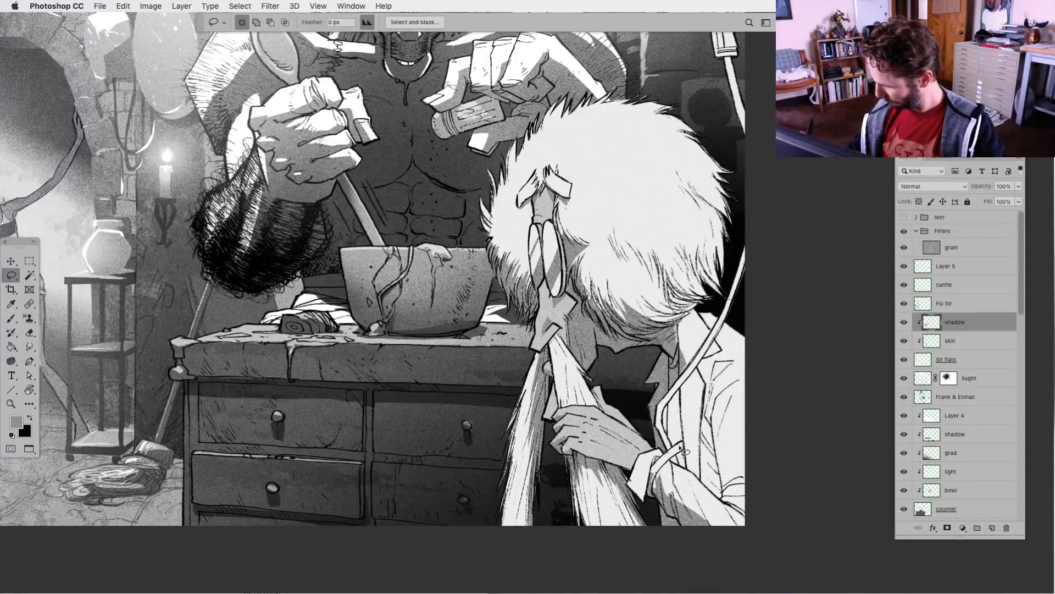
pyautogui.hotkey('alt', 'BackSpace')
pyautogui.press('super+d')
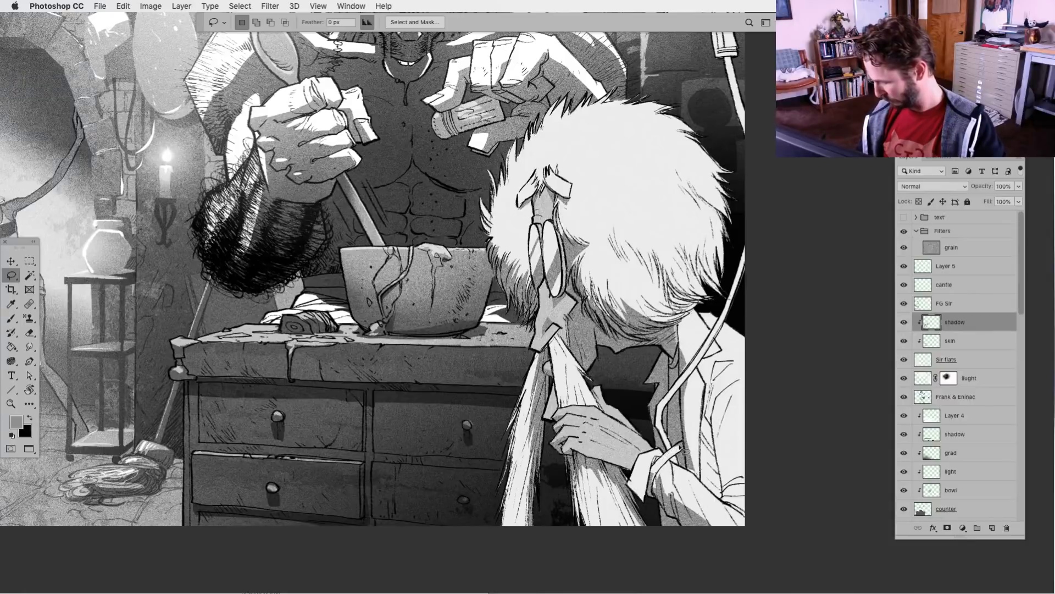
pyautogui.moveTo(656, 487); pyautogui.dragTo(690, 454)
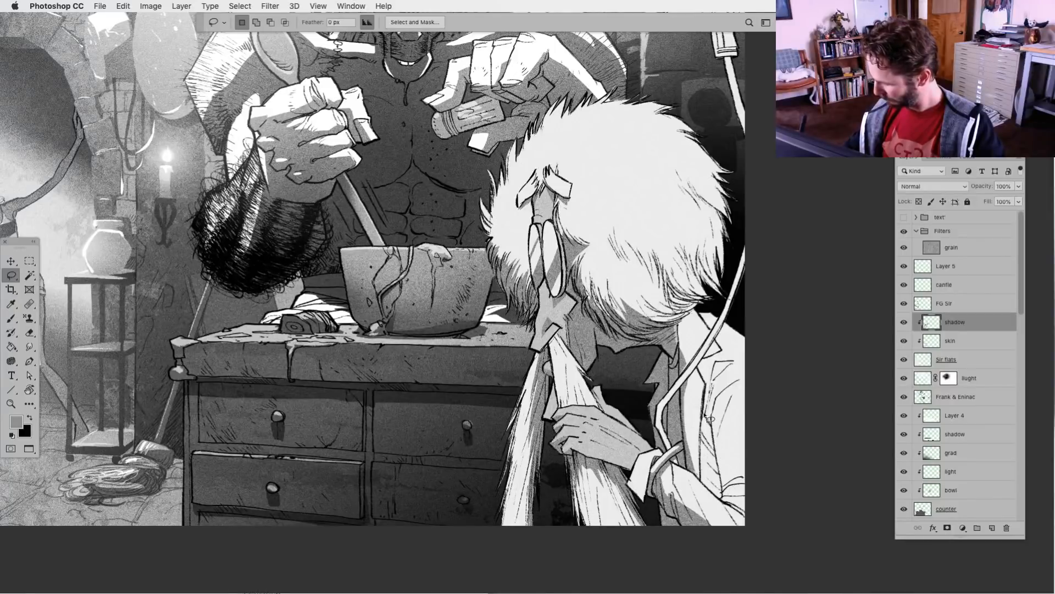
pyautogui.press('alt')
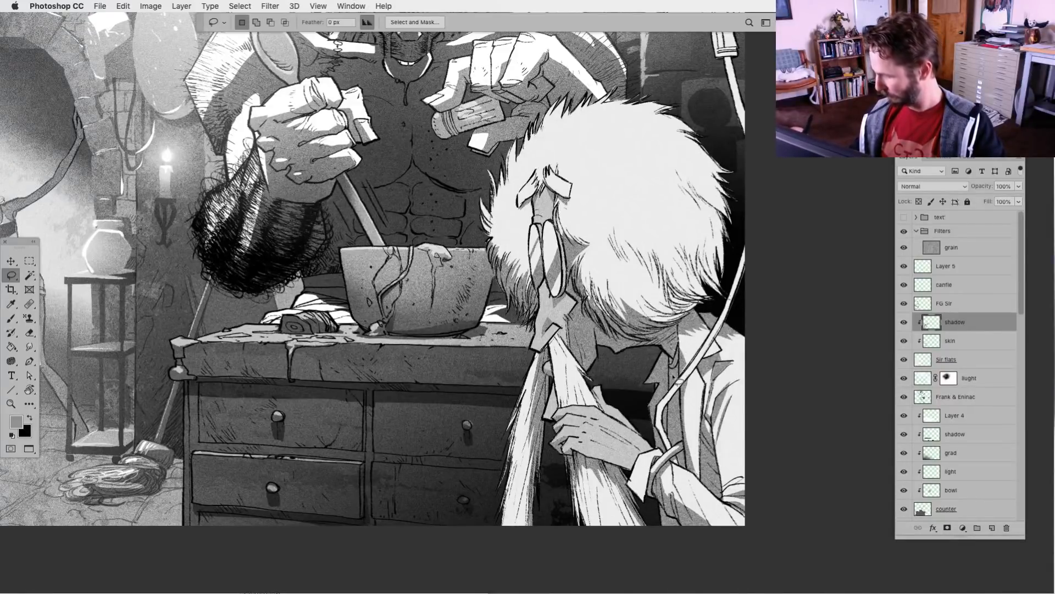
# Lasso shadow shapes along the lower and back edges of the white-haired man's hair and fill them with grey
pyautogui.moveTo(585, 499); pyautogui.dragTo(550, 496)
pyautogui.moveTo(581, 441); pyautogui.dragTo(562, 530)
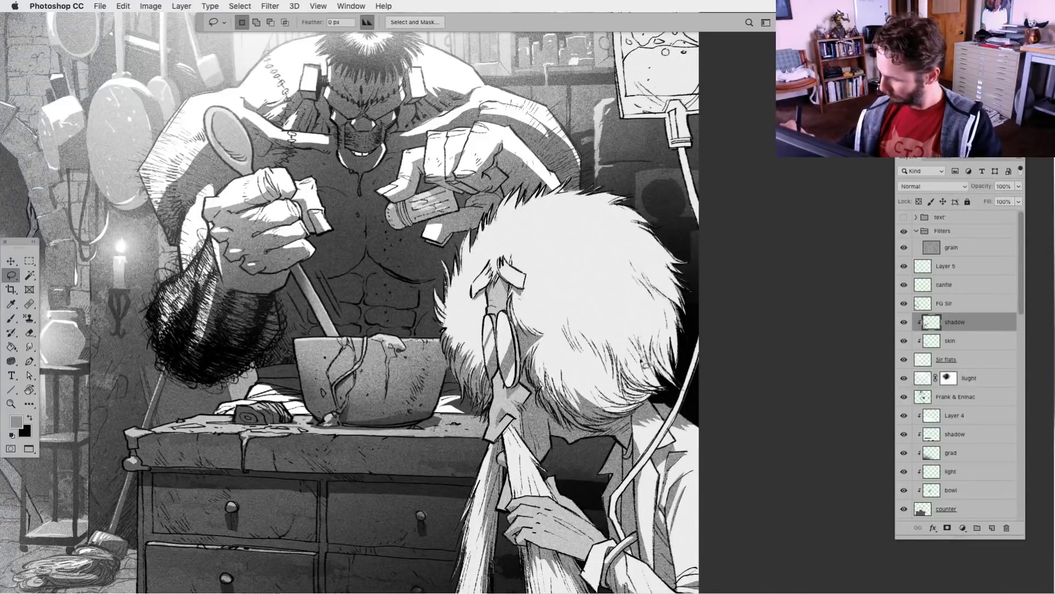
pyautogui.moveTo(583, 332)
pyautogui.mouseDown()
pyautogui.moveTo(593, 313)
pyautogui.moveTo(581, 331)
pyautogui.mouseUp()
pyautogui.hotkey('alt', 'BackSpace')
pyautogui.press('super+d')
pyautogui.hotkey('alt', 'BackSpace')
pyautogui.press('super+d')
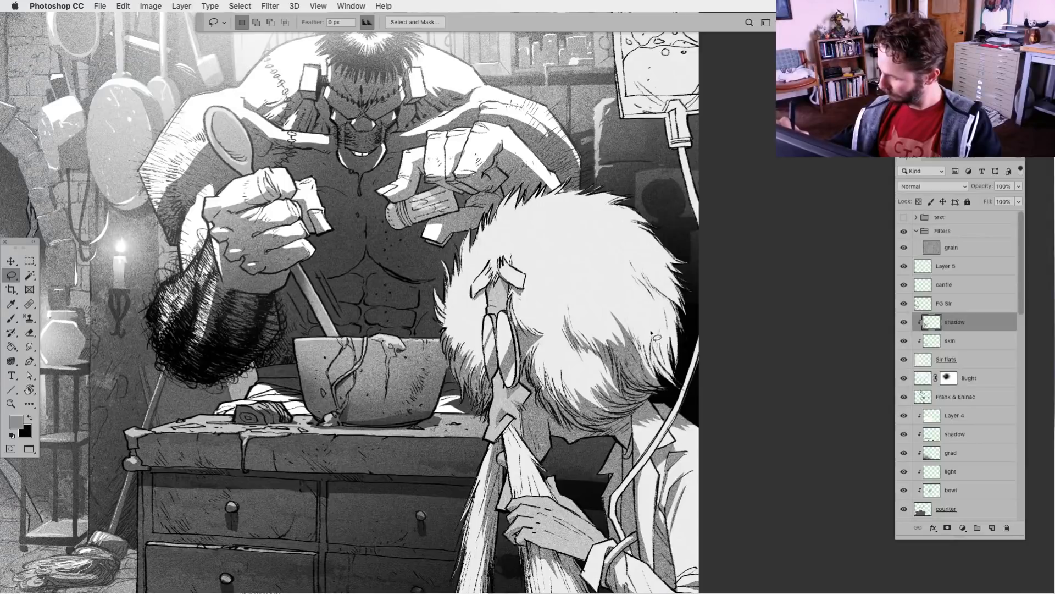
pyautogui.moveTo(680, 394)
pyautogui.mouseDown()
pyautogui.moveTo(648, 254)
pyautogui.moveTo(664, 404)
pyautogui.mouseUp()
pyautogui.hotkey('alt', 'BackSpace')
pyautogui.press('super+d')
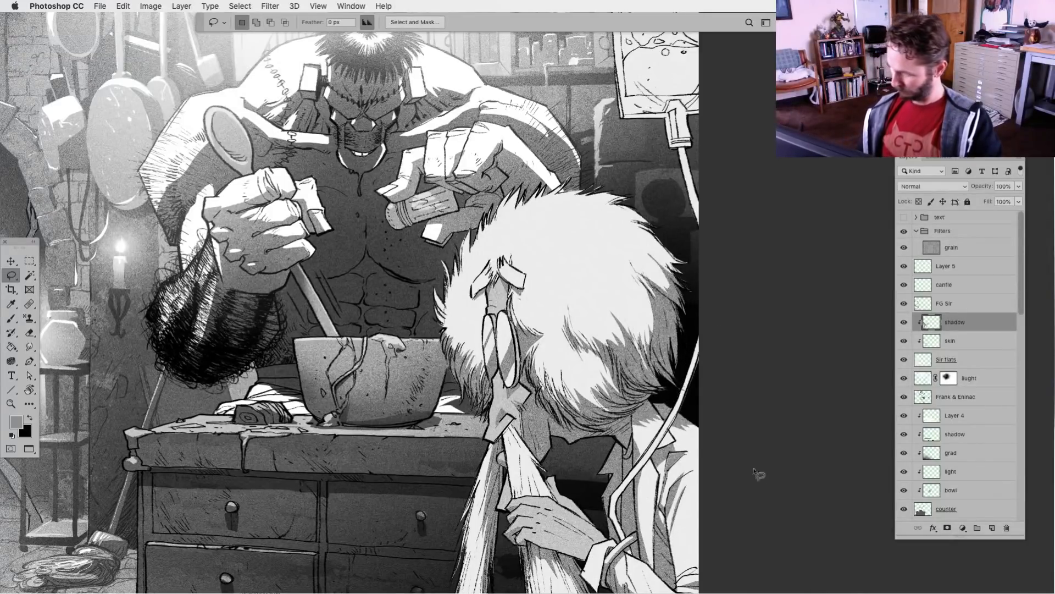
# Lasso the liquid and shadow areas of the hanging drip bag and fill them with grey
pyautogui.press('super+minus')
pyautogui.press('super+minus')
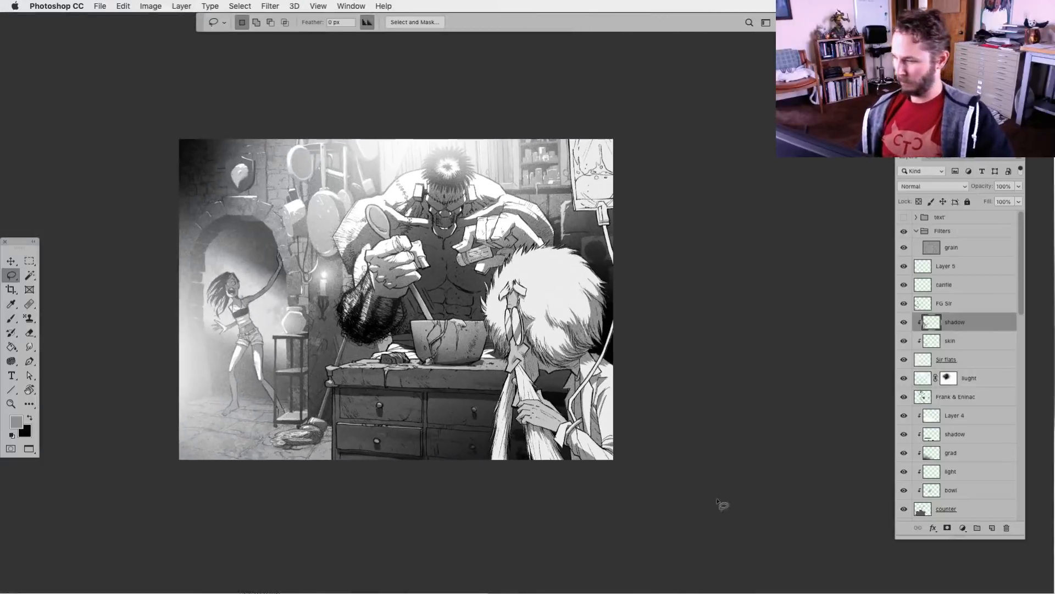
pyautogui.moveTo(483, 509); pyautogui.dragTo(583, 478)
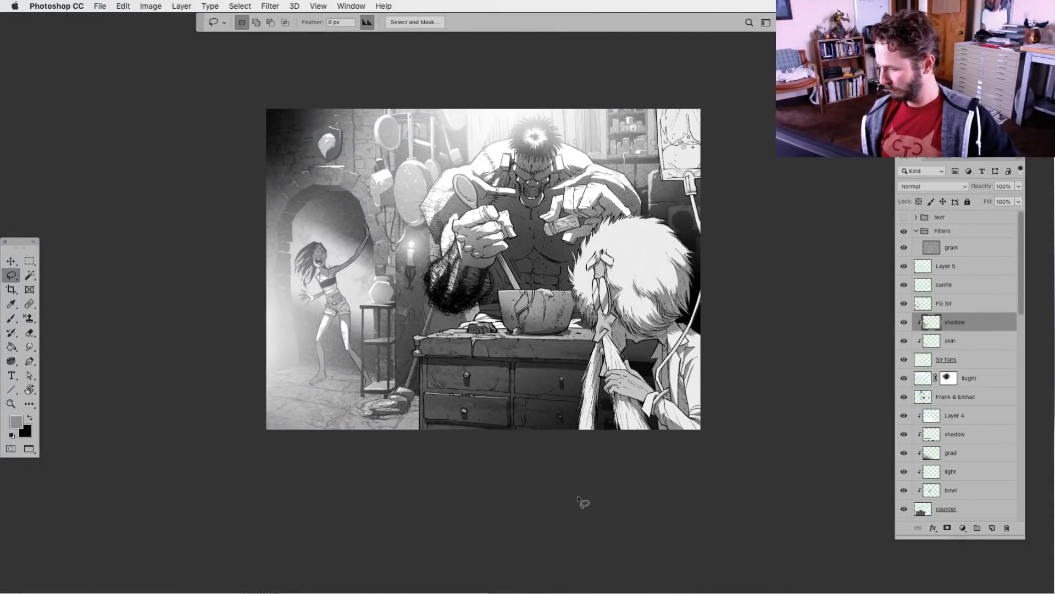
pyautogui.press('super+plus')
pyautogui.press('super+plus')
pyautogui.moveTo(636, 496); pyautogui.dragTo(505, 494)
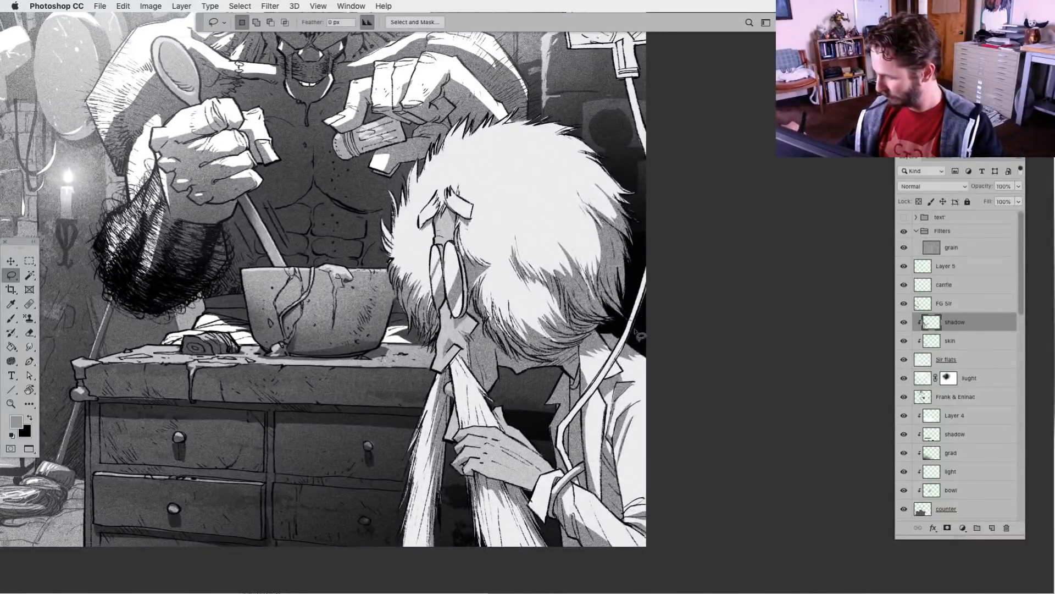
pyautogui.moveTo(627, 110); pyautogui.dragTo(571, 290)
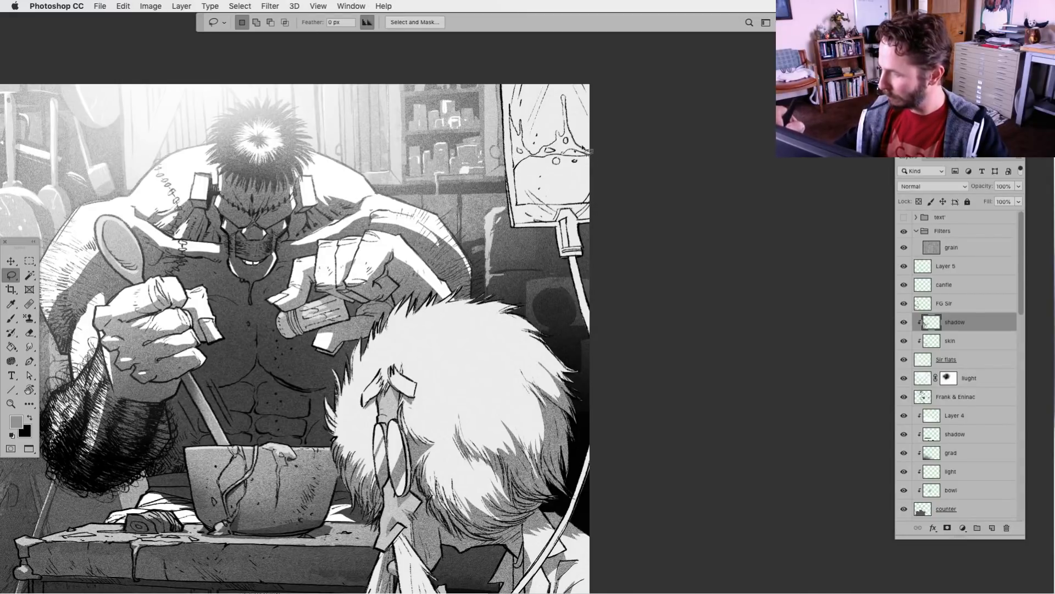
pyautogui.moveTo(553, 144)
pyautogui.mouseDown()
pyautogui.moveTo(533, 158)
pyautogui.moveTo(512, 108)
pyautogui.mouseUp()
pyautogui.hotkey('alt', 'BackSpace')
pyautogui.press('super+d')
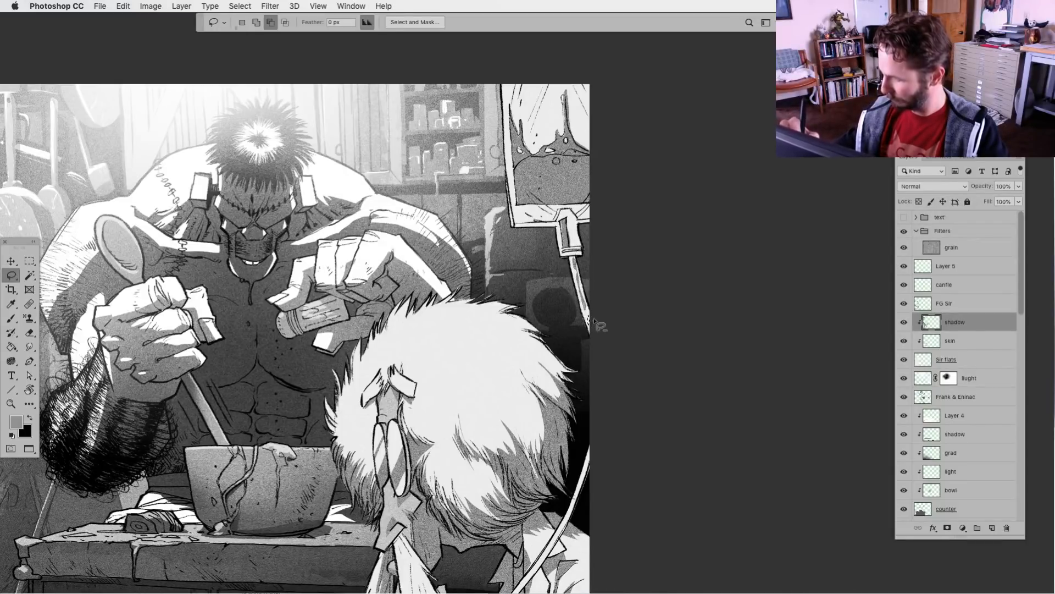
# Lasso shadow shapes on the drip tube below the bag and beside the man's hair, filling them with grey
pyautogui.hotkey('alt', 'BackSpace')
pyautogui.moveTo(588, 465)
pyautogui.mouseDown()
pyautogui.moveTo(571, 525)
pyautogui.moveTo(585, 476)
pyautogui.mouseUp()
pyautogui.hotkey('alt', 'BackSpace')
pyautogui.press('super+d')
pyautogui.moveTo(603, 547); pyautogui.dragTo(660, 358)
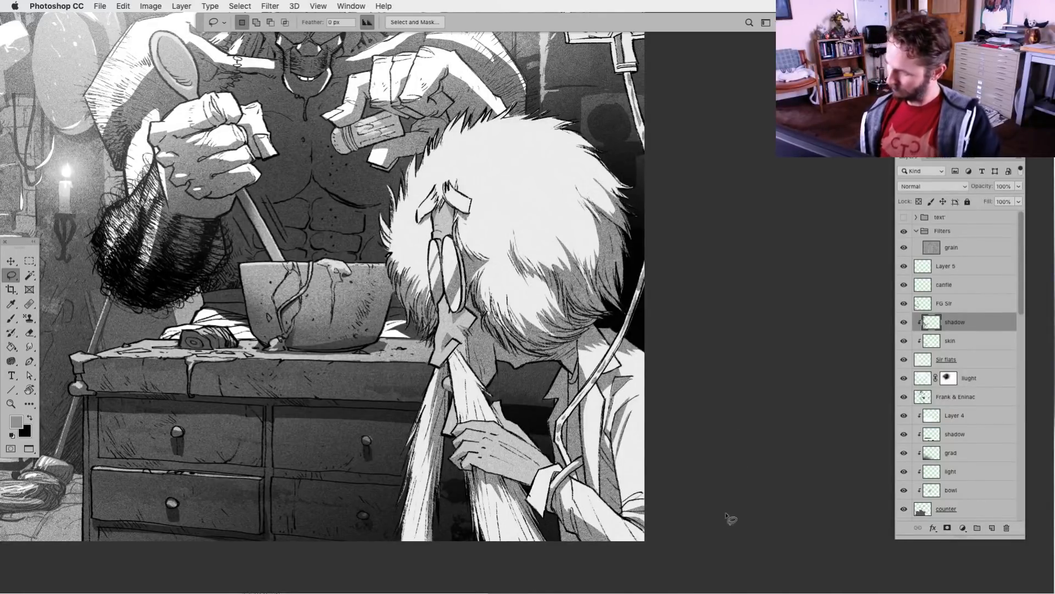
# Review the whole illustration's tones and toggle the dark grad and Frank Flats layers to compare their effect on the monster
pyautogui.press('super+minus')
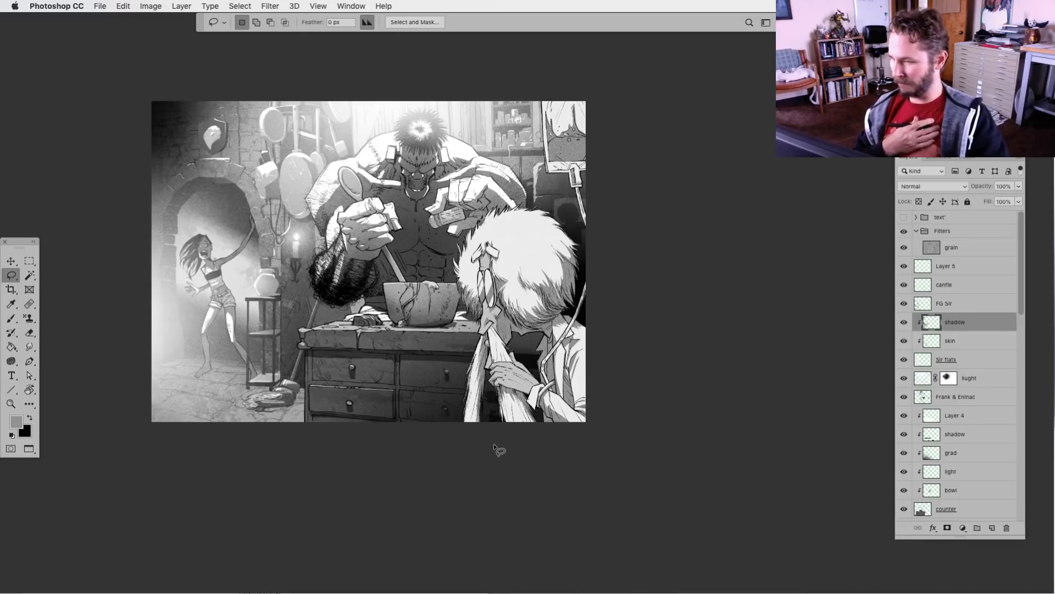
pyautogui.press('super+plus')
pyautogui.moveTo(497, 352); pyautogui.dragTo(640, 446)
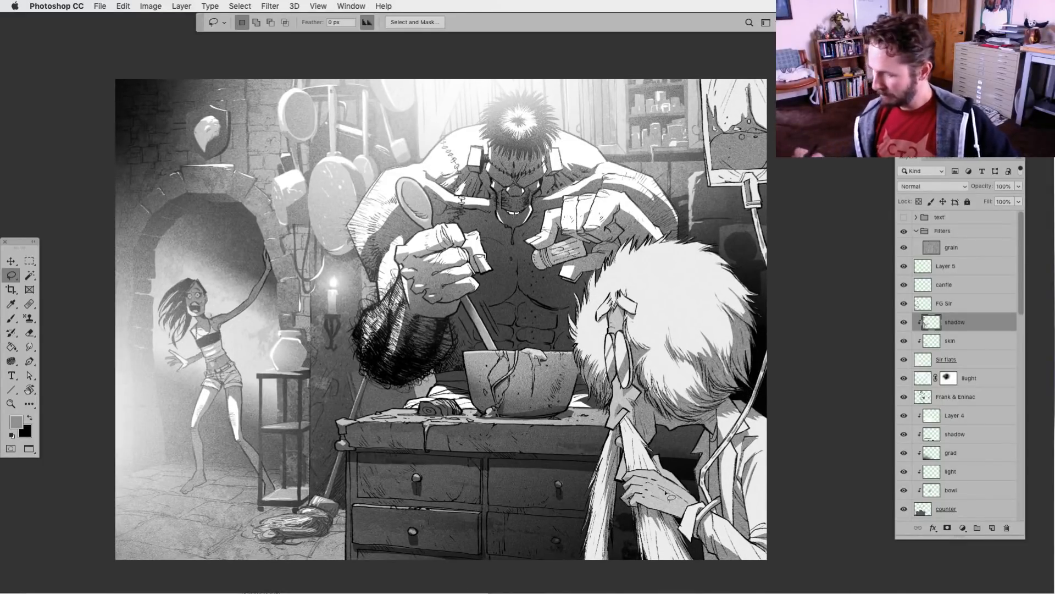
pyautogui.press('super+minus')
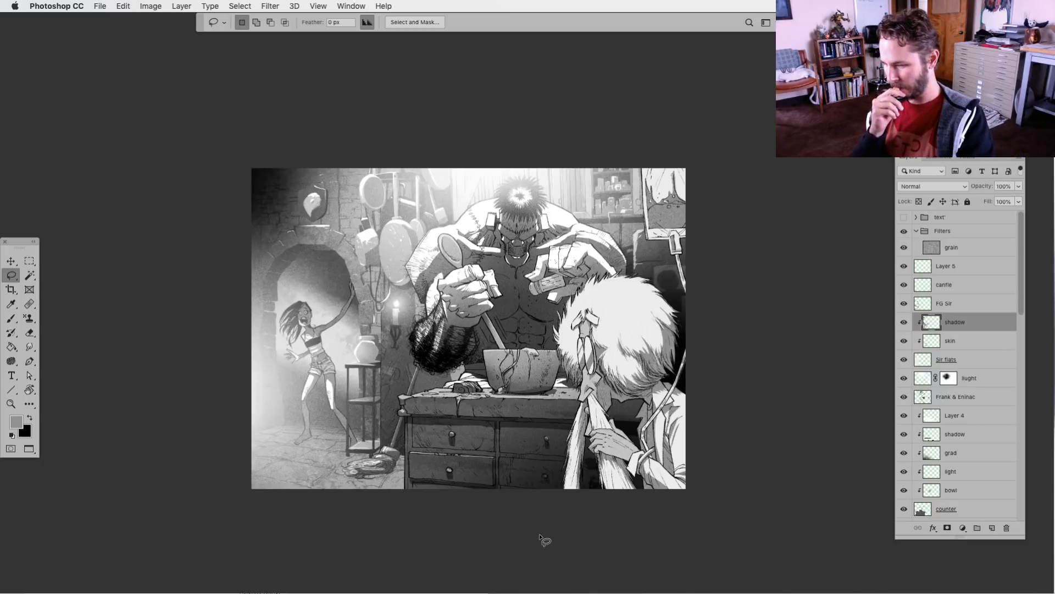
pyautogui.press('super+plus')
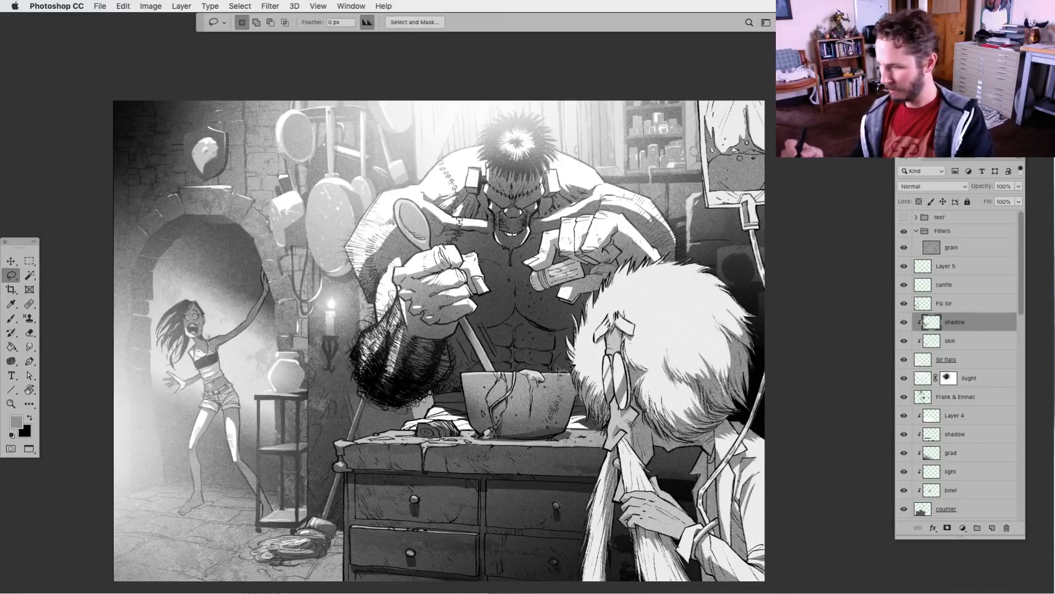
pyautogui.scroll(-2, 1025, 315)
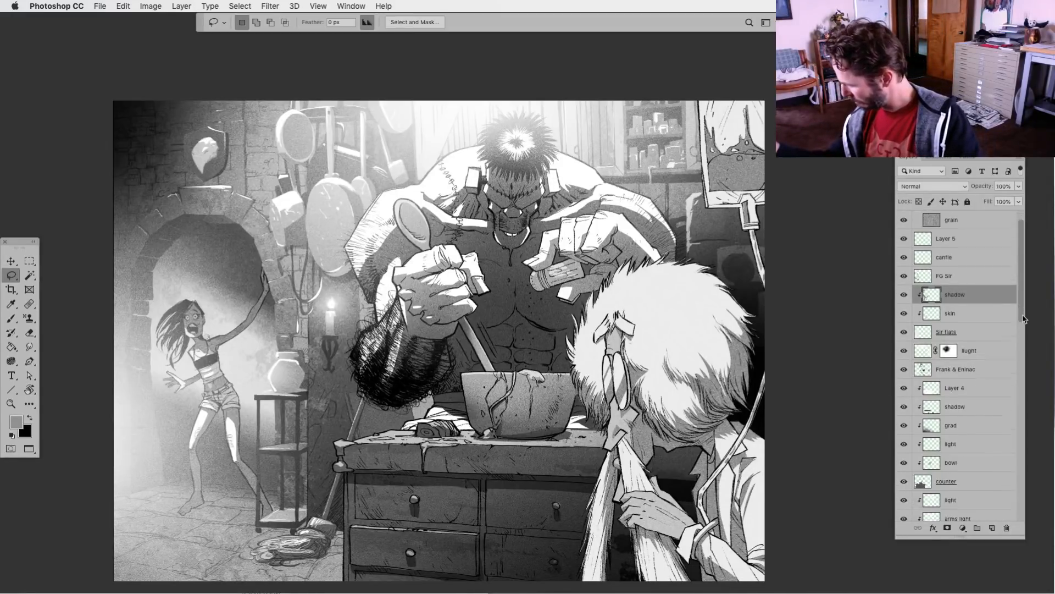
pyautogui.scroll(-2, 1025, 314)
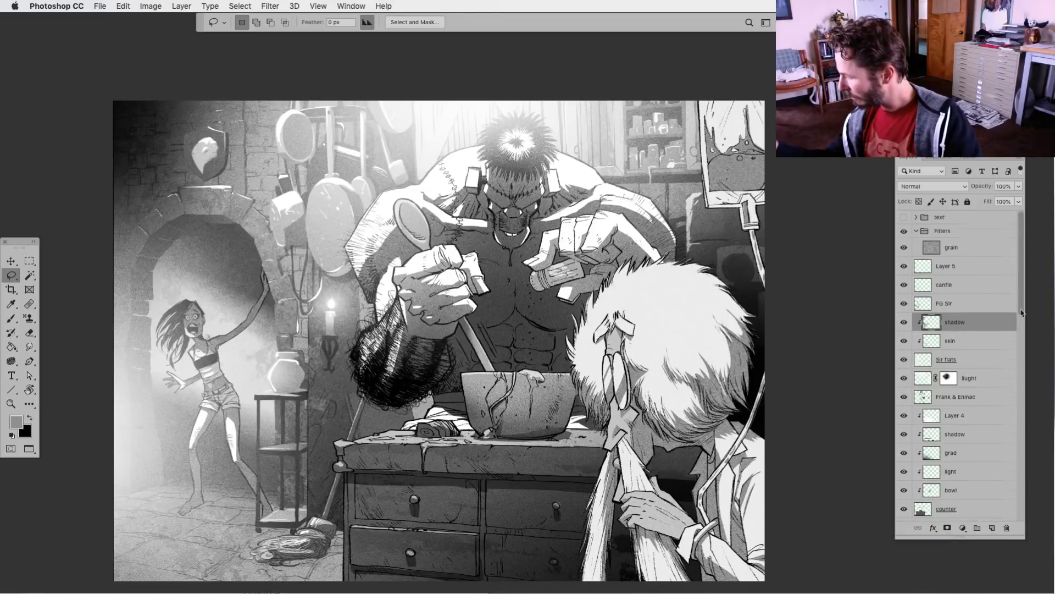
pyautogui.scroll(-2, 1025, 308)
pyautogui.scroll(-5, 1019, 336)
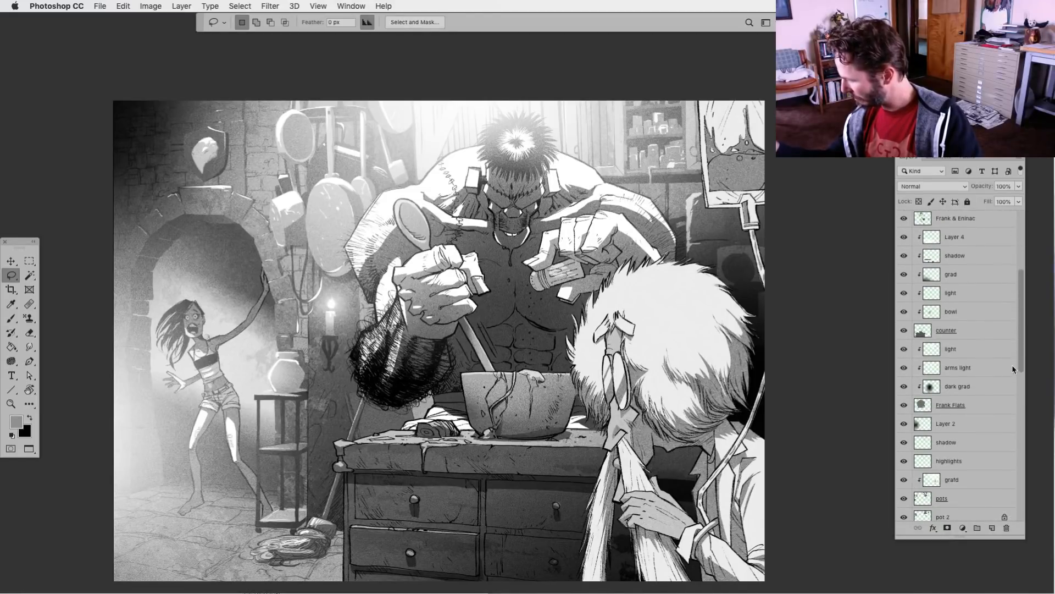
pyautogui.click(904, 399)
pyautogui.click(904, 400)
pyautogui.click(904, 419)
pyautogui.click(903, 419)
# Lighten the Frank Flats layer with Levels, raising the output black level to 116
pyautogui.click(922, 421)
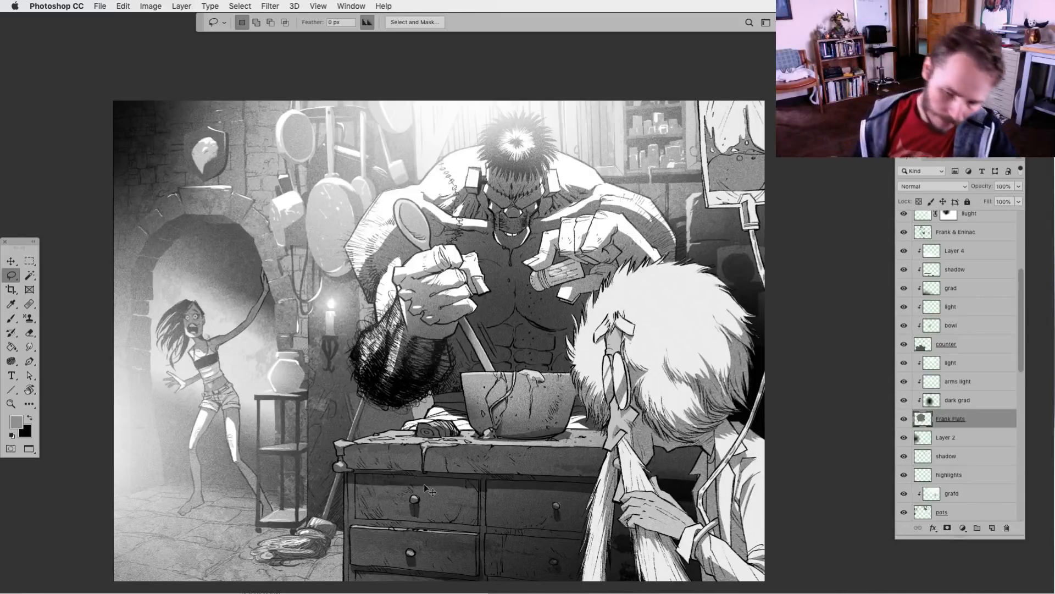
pyautogui.press('super+l')
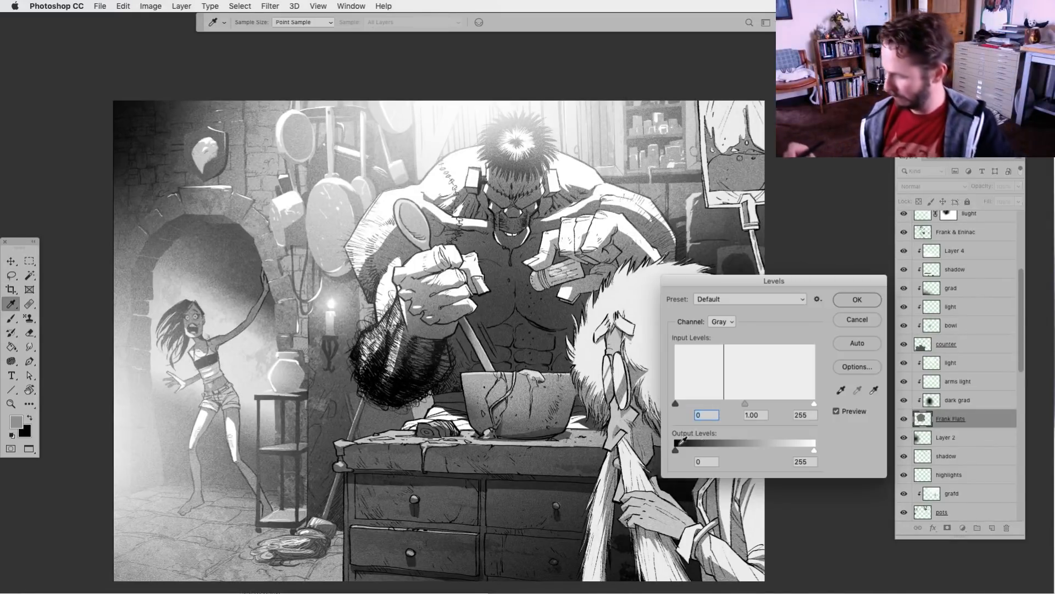
pyautogui.click(815, 451)
pyautogui.moveTo(676, 450); pyautogui.dragTo(730, 452)
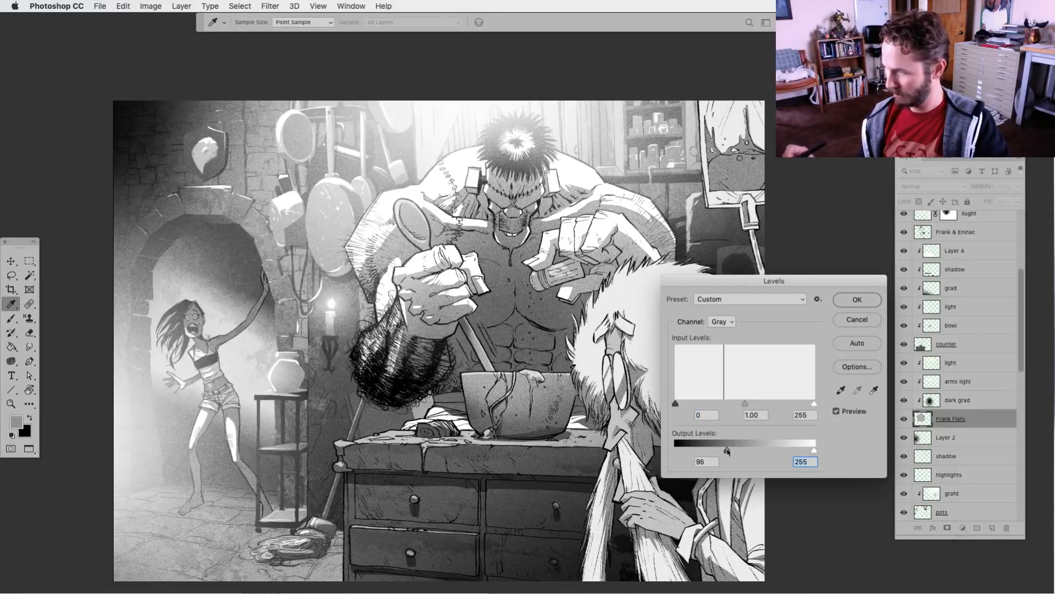
pyautogui.click(725, 451)
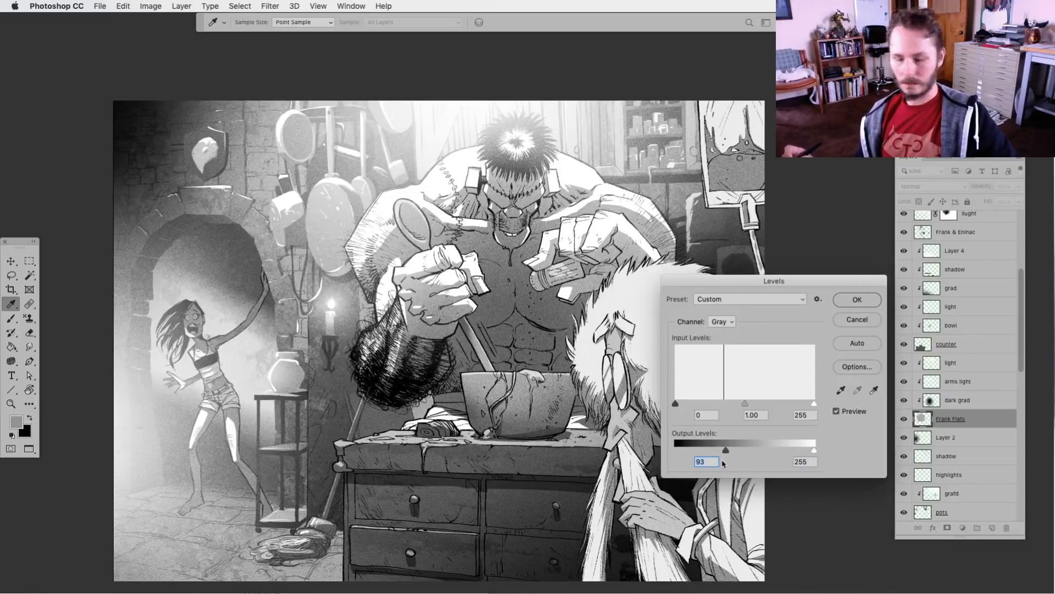
pyautogui.moveTo(722, 452); pyautogui.dragTo(720, 451)
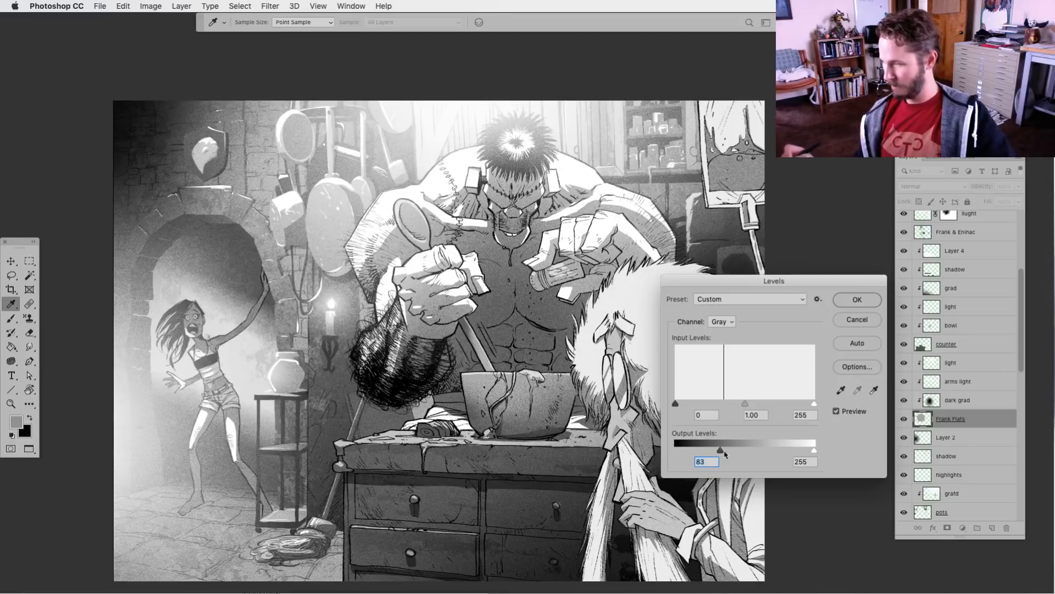
pyautogui.press('super+minus')
pyautogui.press('super+minus')
pyautogui.press('super+minus')
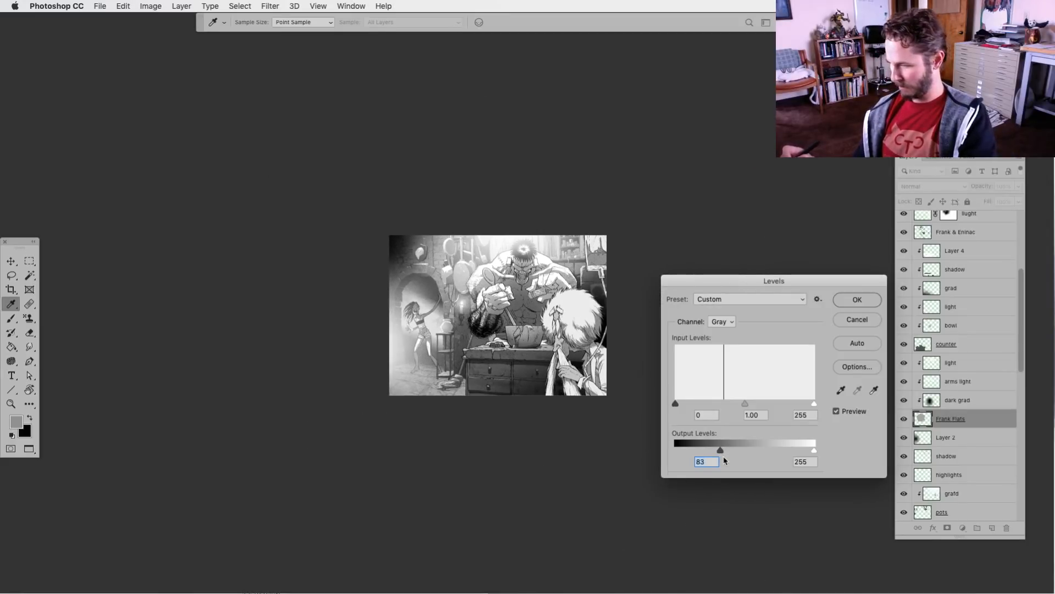
pyautogui.press('super+plus')
pyautogui.press('super+plus')
pyautogui.moveTo(721, 450); pyautogui.dragTo(746, 457)
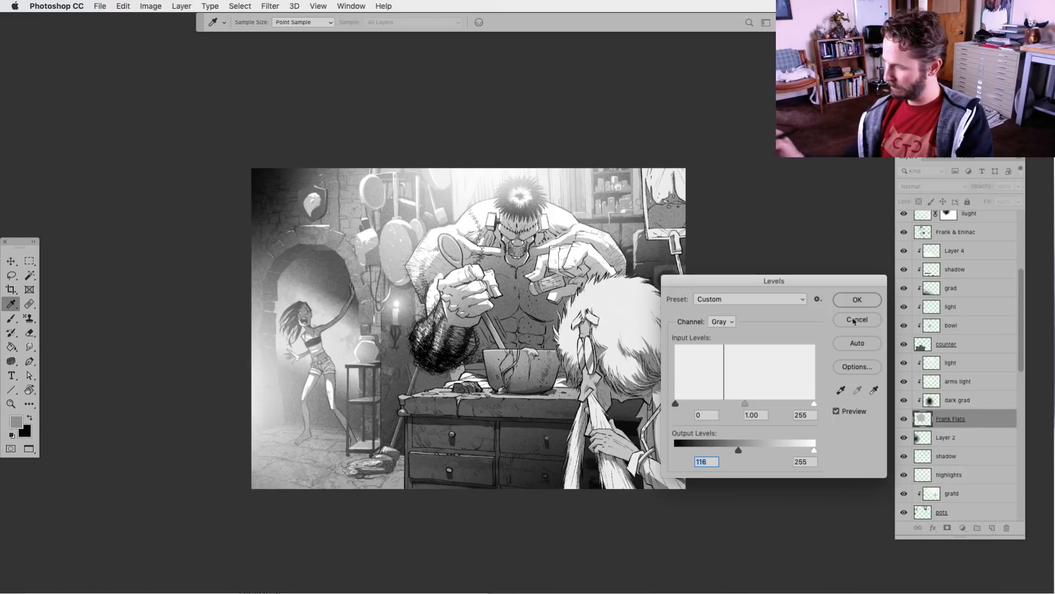
pyautogui.press('Return')
# Check the dark grad layer's effect on the monster and raise its opacity to 66%
pyautogui.click(905, 402)
pyautogui.click(904, 402)
pyautogui.click(933, 406)
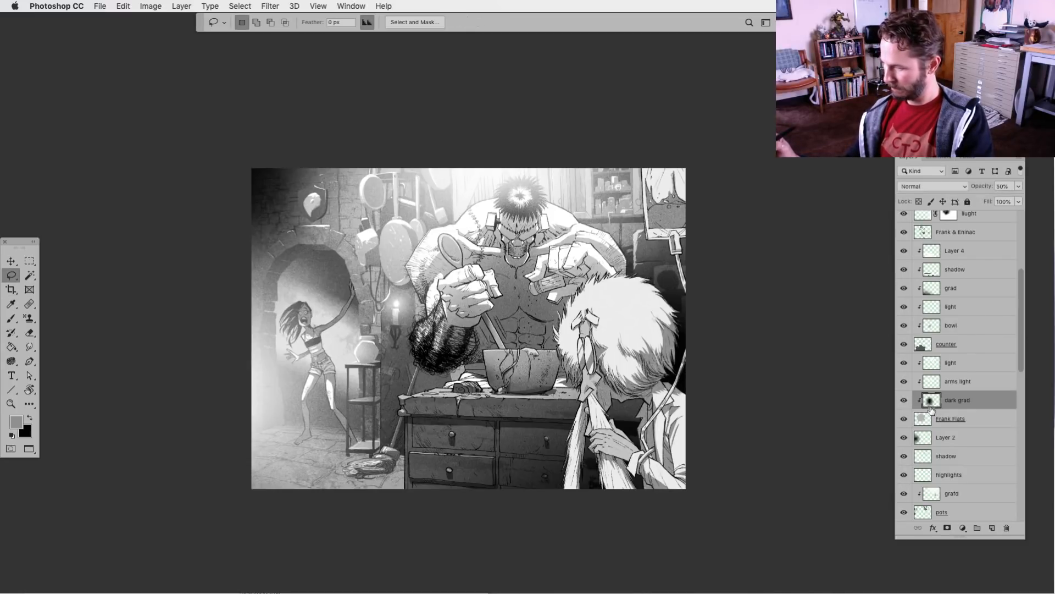
pyautogui.click(1019, 186)
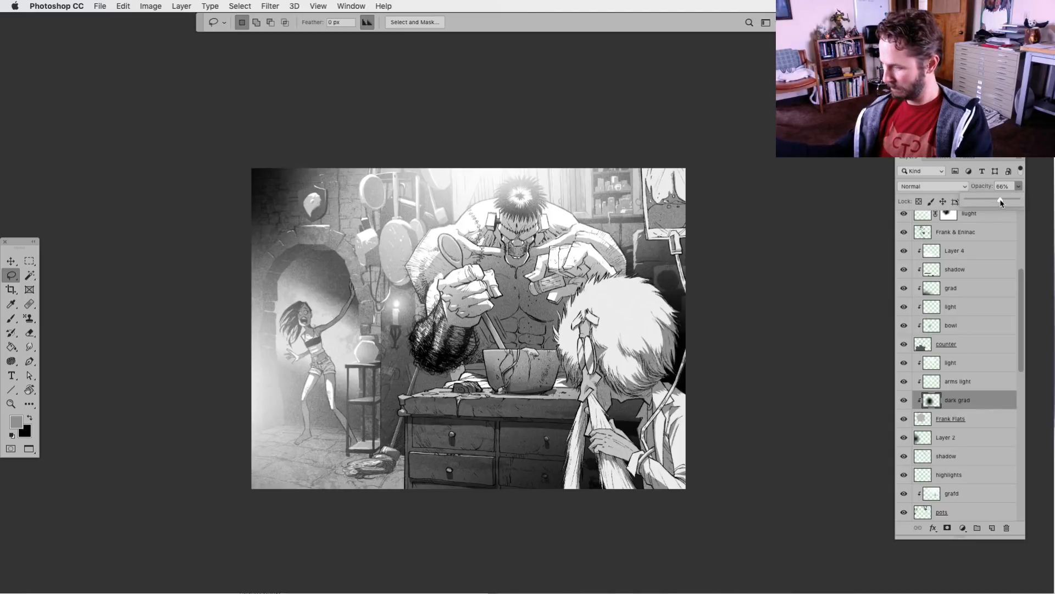
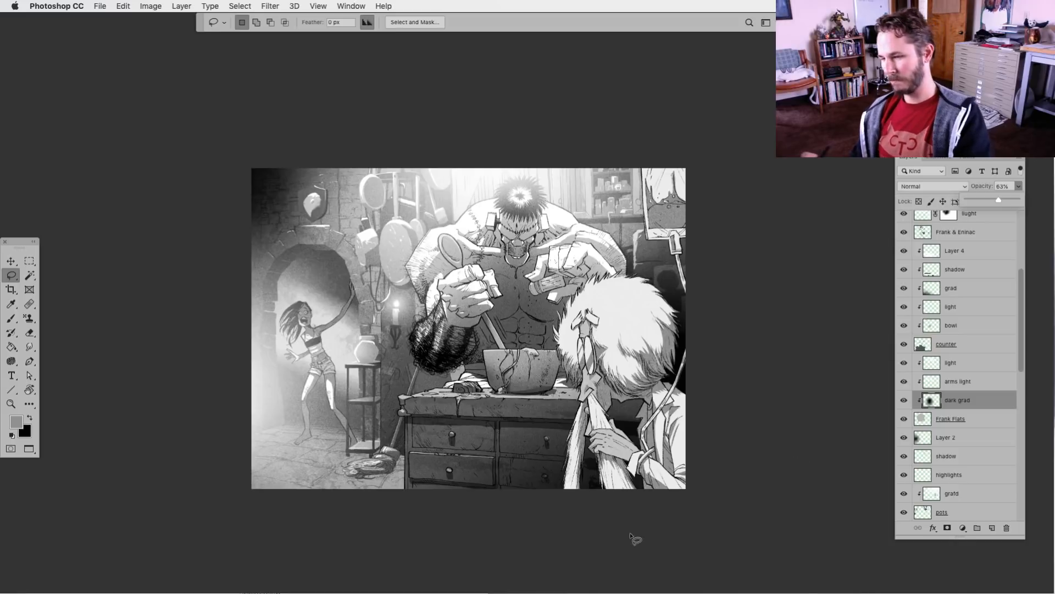
# Flip the whole illustration horizontally to check the composition and tonal balance in mirror view
pyautogui.press('super+plus')
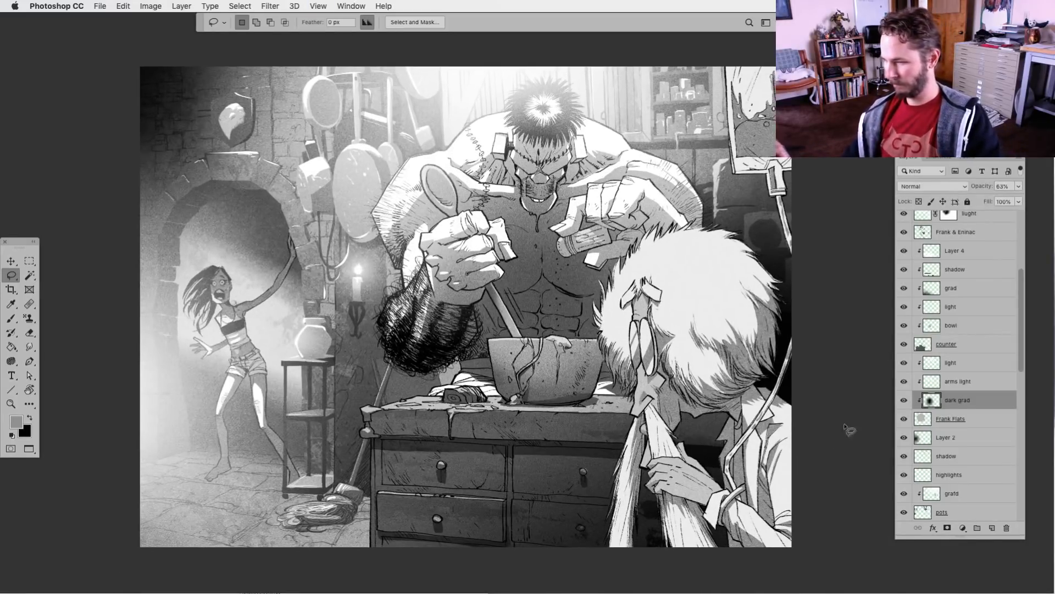
pyautogui.click(269, 6)
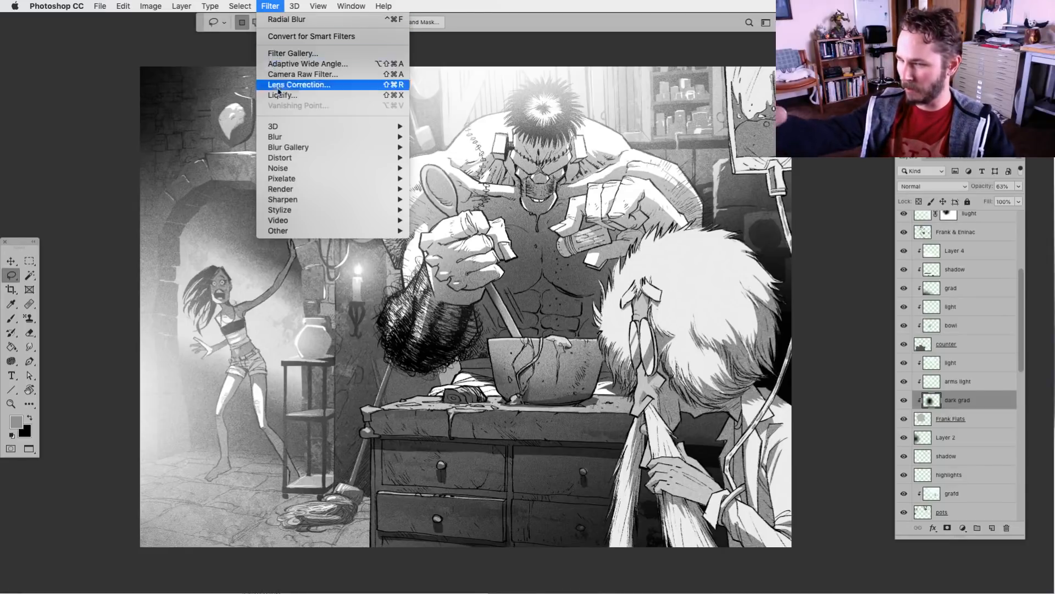
pyautogui.moveTo(319, 6)
pyautogui.click(335, 159)
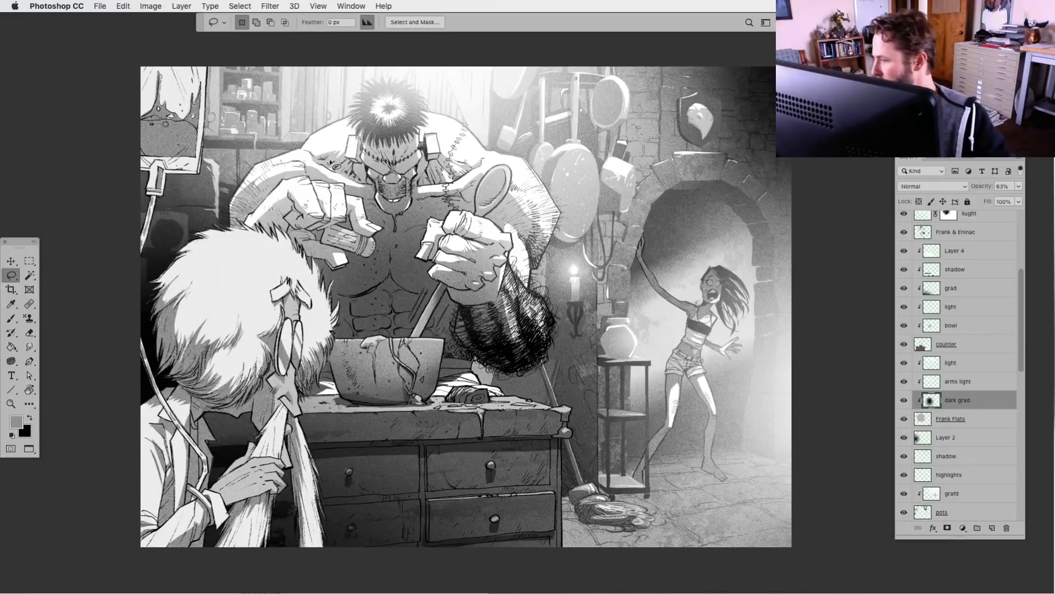
# Lock the transparent pixels of the Frank line-art layer and ready the Brush with white as the foreground colour
pyautogui.moveTo(1020, 351); pyautogui.dragTo(1019, 292)
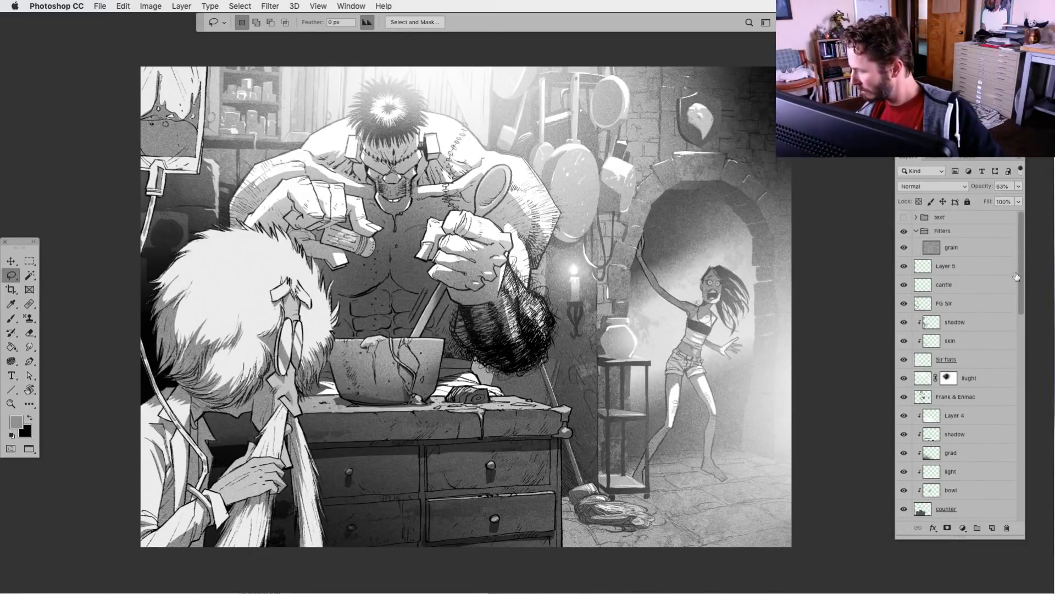
pyautogui.click(904, 397)
pyautogui.click(904, 397)
pyautogui.click(922, 397)
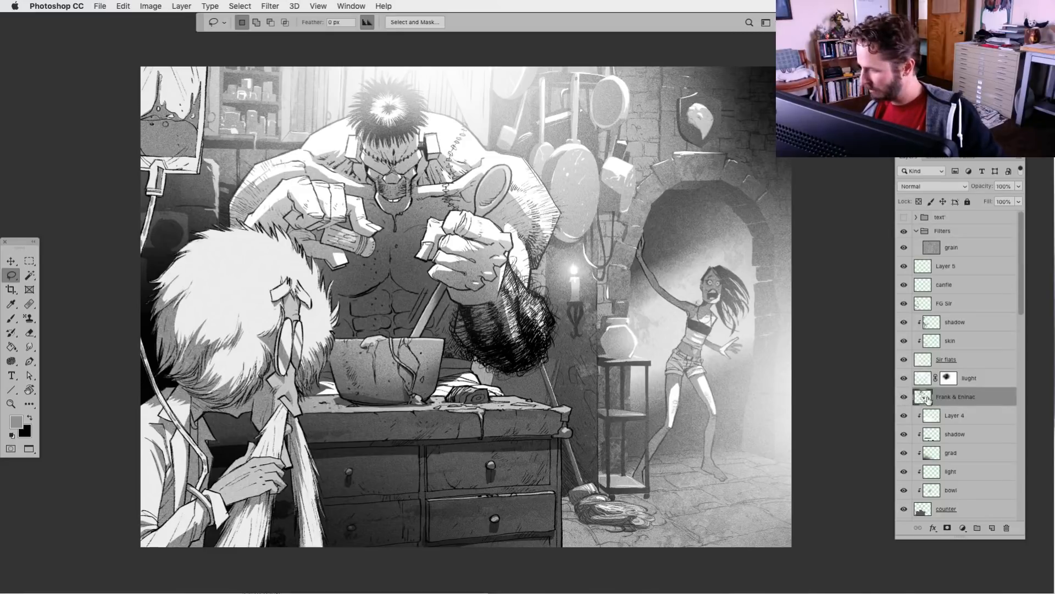
pyautogui.click(919, 201)
pyautogui.click(13, 434)
pyautogui.click(30, 418)
pyautogui.click(12, 319)
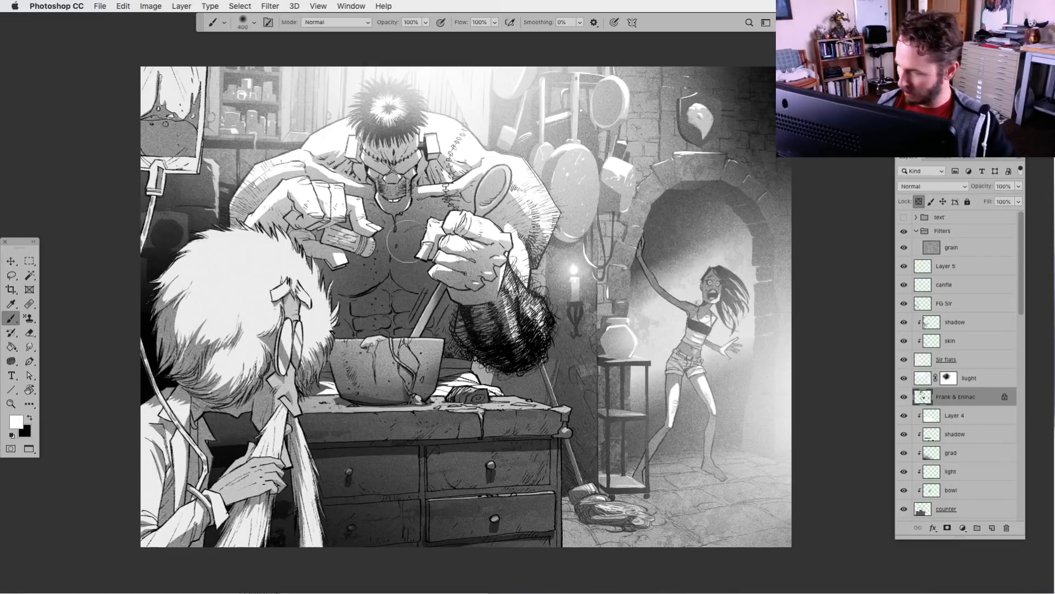
# Paint the monster's drool and the specks falling from the shaker white with the KFP_RoughLine_001 brush
pyautogui.click(242, 23)
pyautogui.click(475, 134)
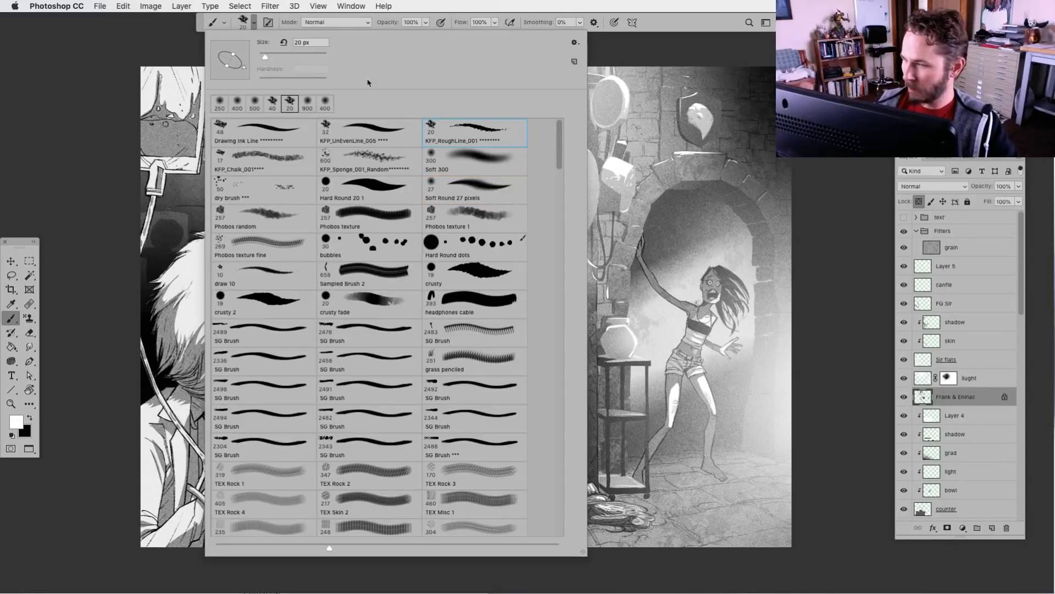
pyautogui.click(268, 25)
pyautogui.press('super+plus')
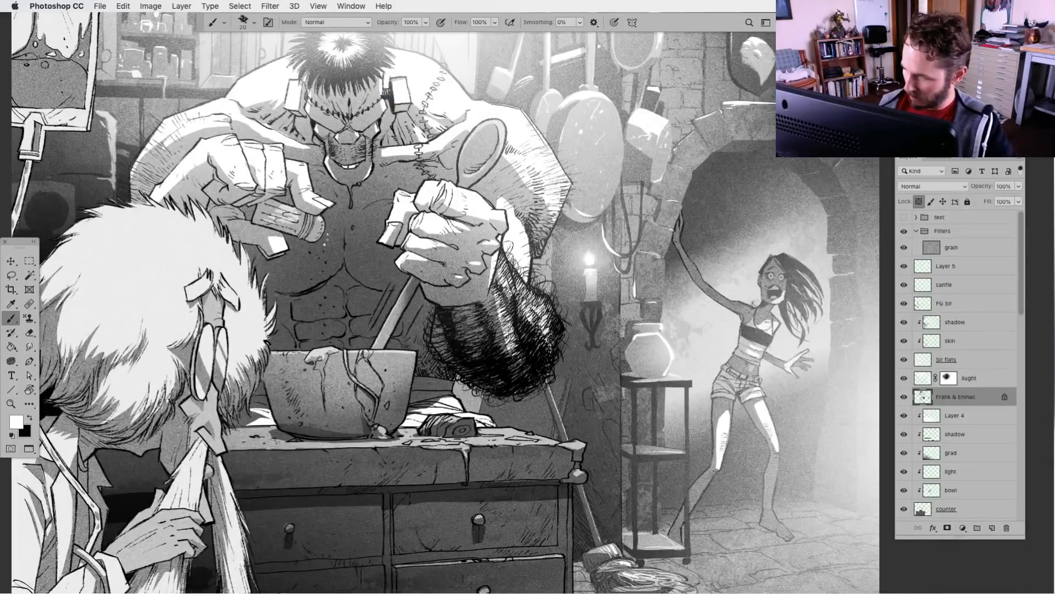
pyautogui.moveTo(308, 253); pyautogui.dragTo(323, 259)
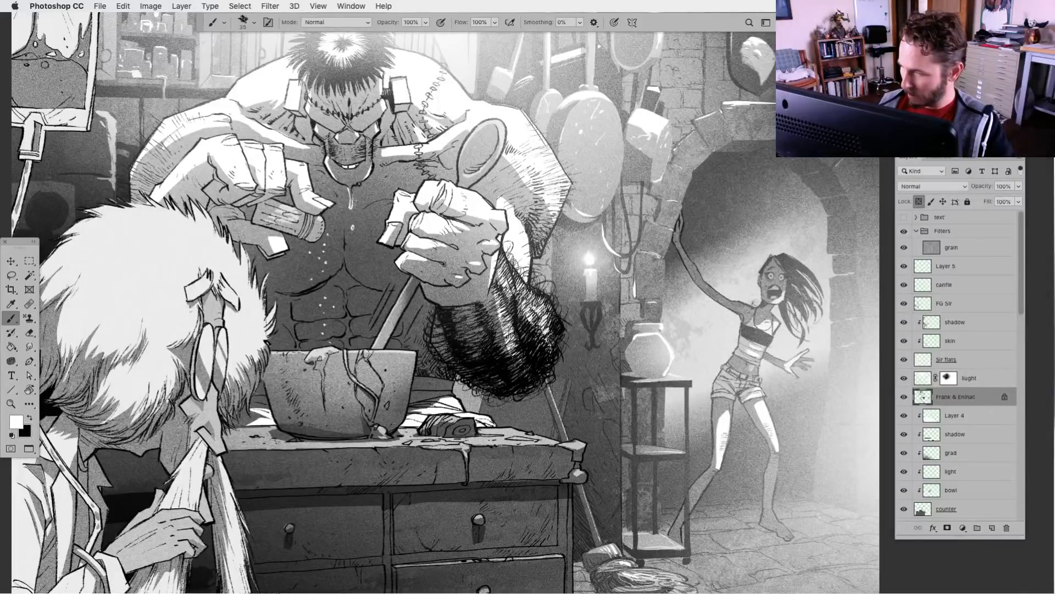
pyautogui.press('super+minus')
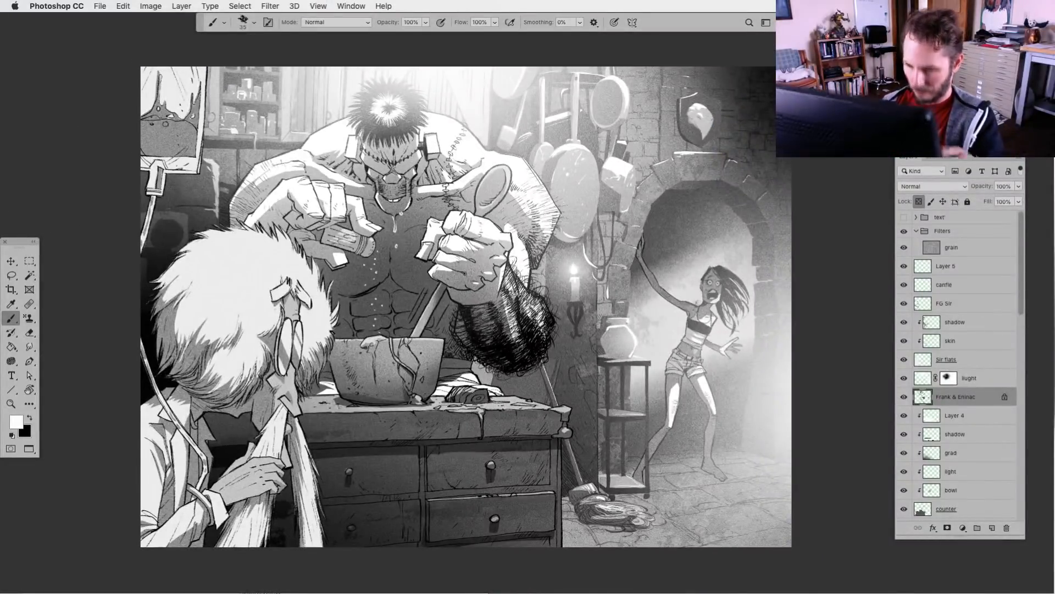
pyautogui.press('super+plus')
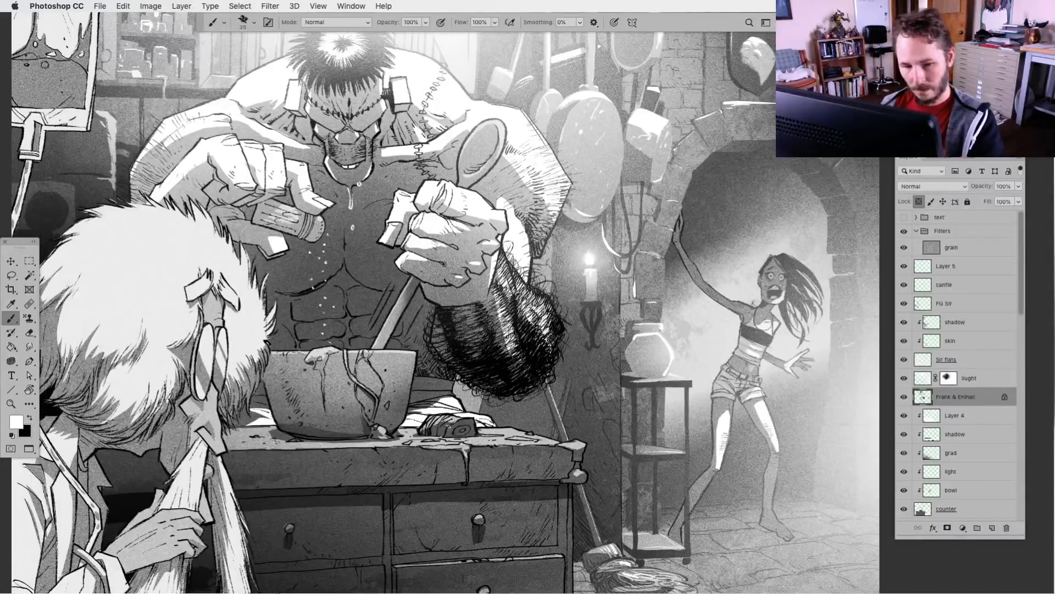
pyautogui.press('super+minus')
pyautogui.press('super+minus')
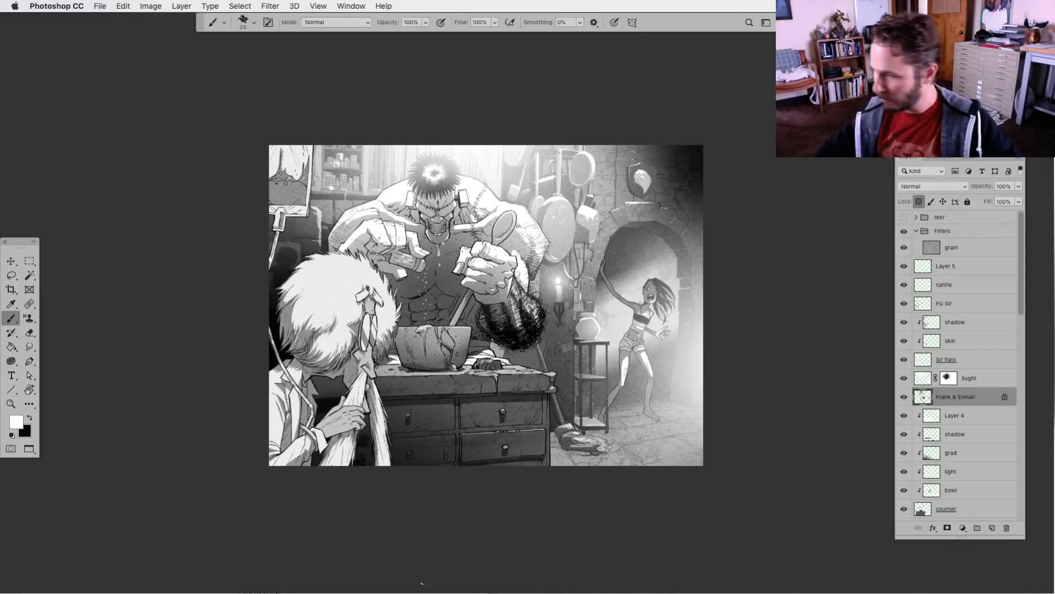
# Check the highlights layer's effect on the background props and undo the last change
pyautogui.press('super+equal')
pyautogui.press('super+equal')
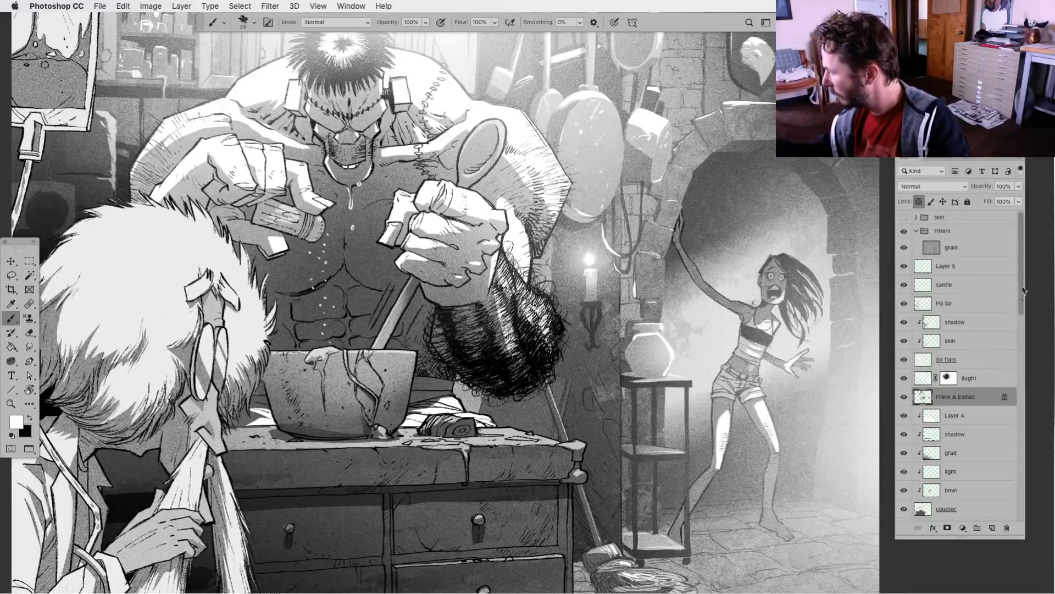
pyautogui.scroll(-3, 1020, 303)
pyautogui.scroll(-7, 1016, 320)
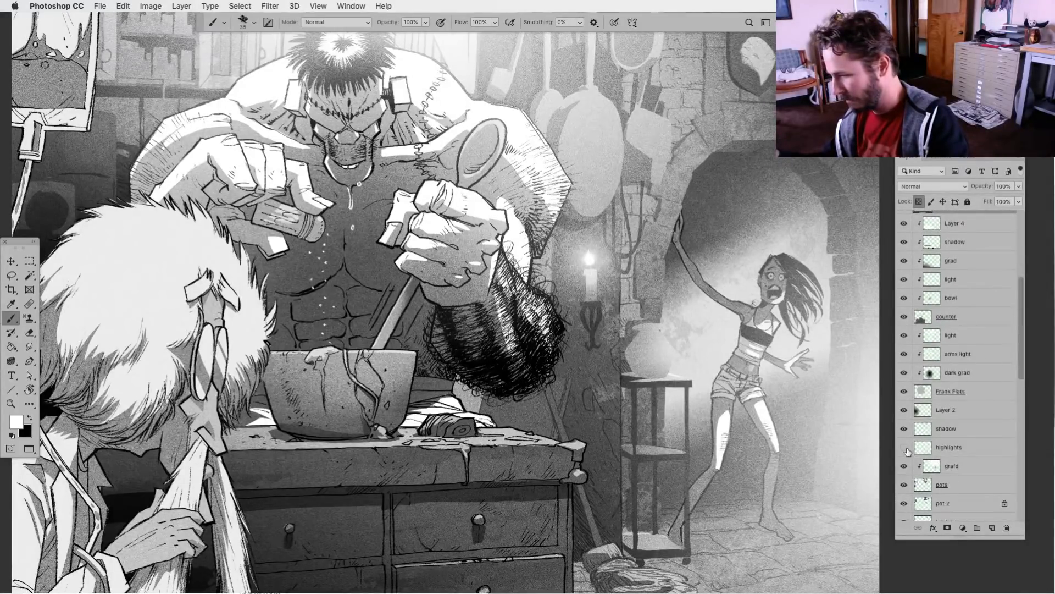
pyautogui.click(928, 448)
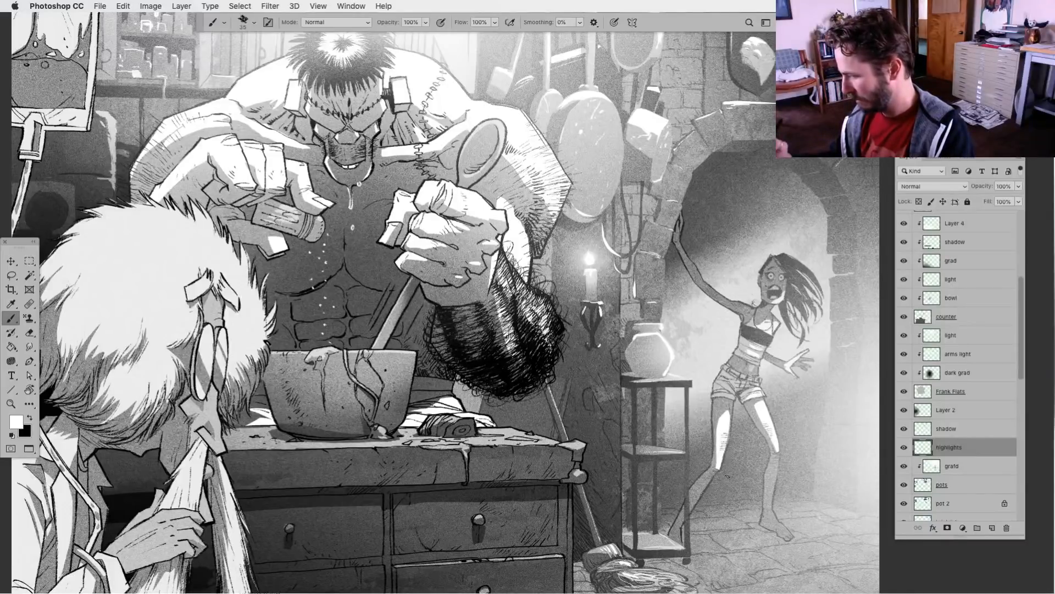
pyautogui.press('super+minus')
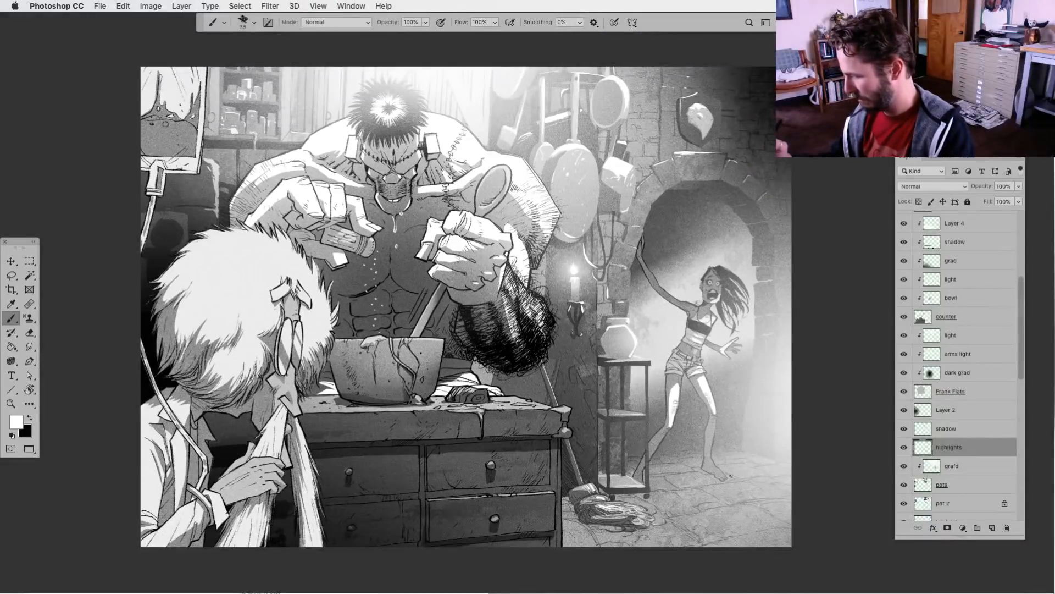
pyautogui.press('super+plus')
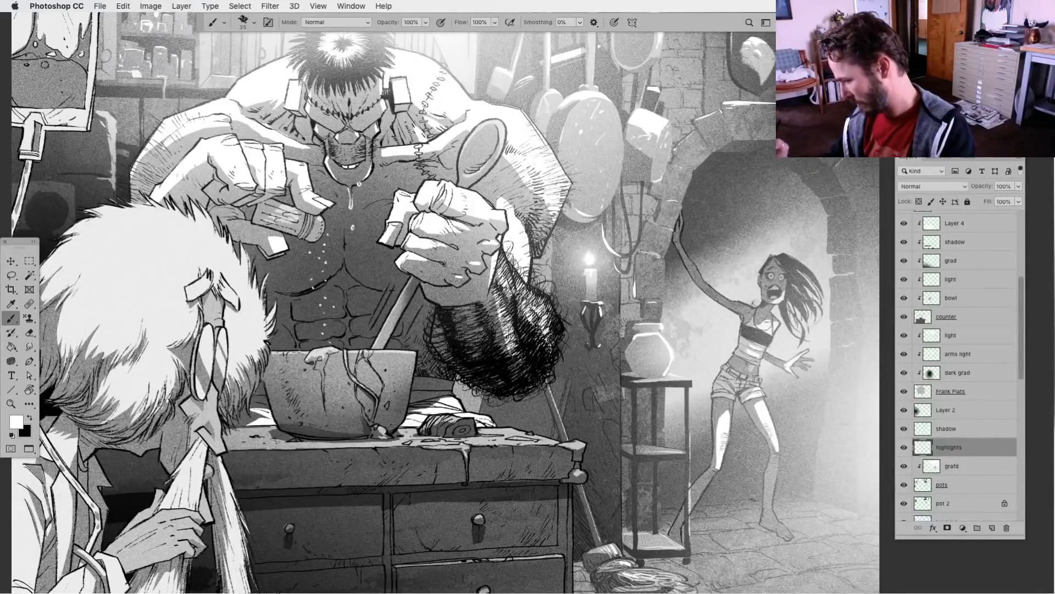
pyautogui.press('super+z')
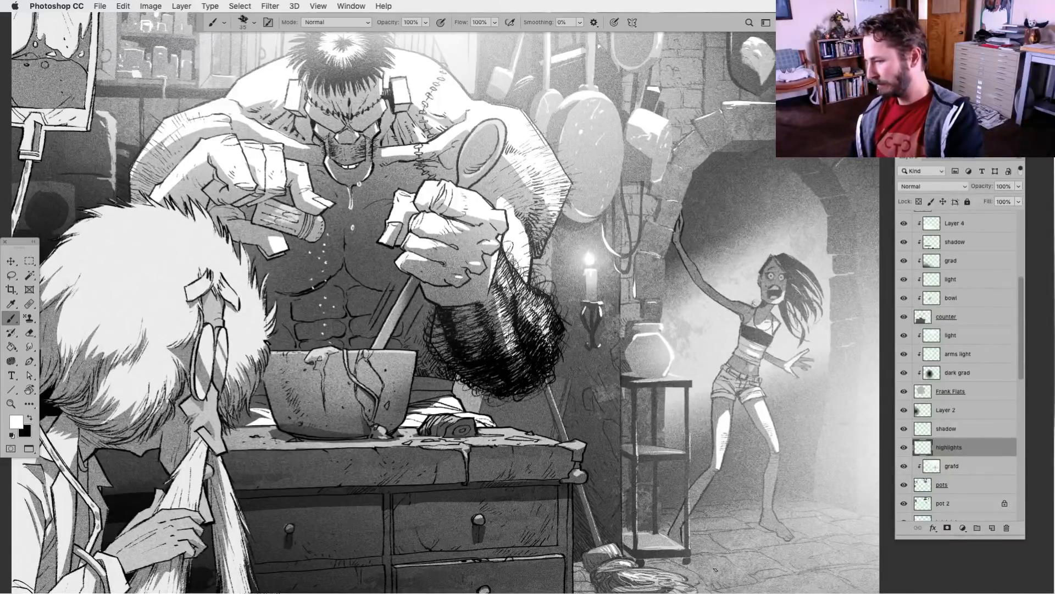
# Lasso a zigzag band around the vase on the background shadow layer and fill it with black
pyautogui.click(11, 276)
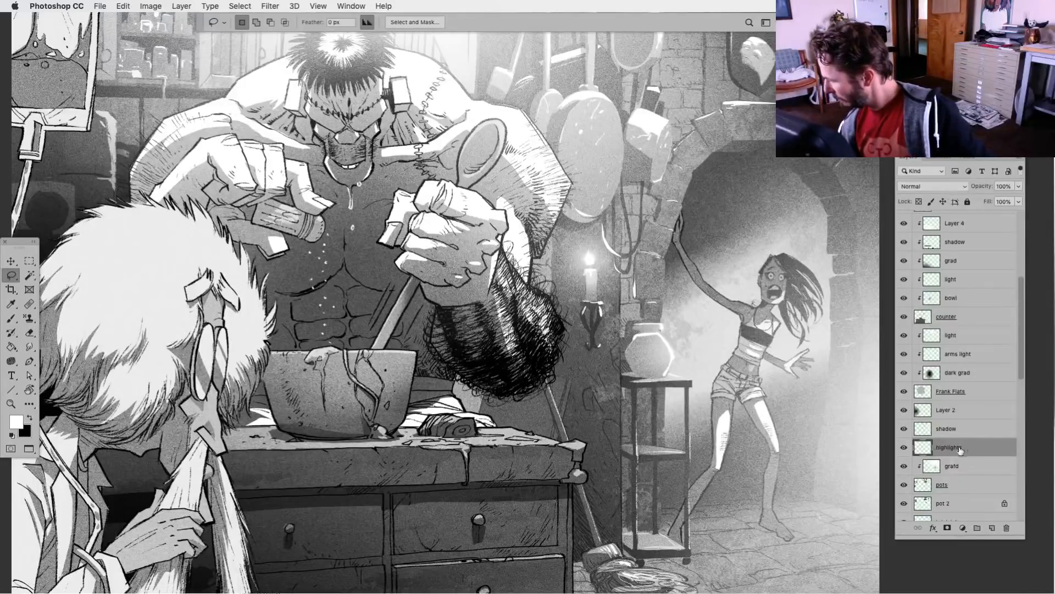
pyautogui.click(925, 429)
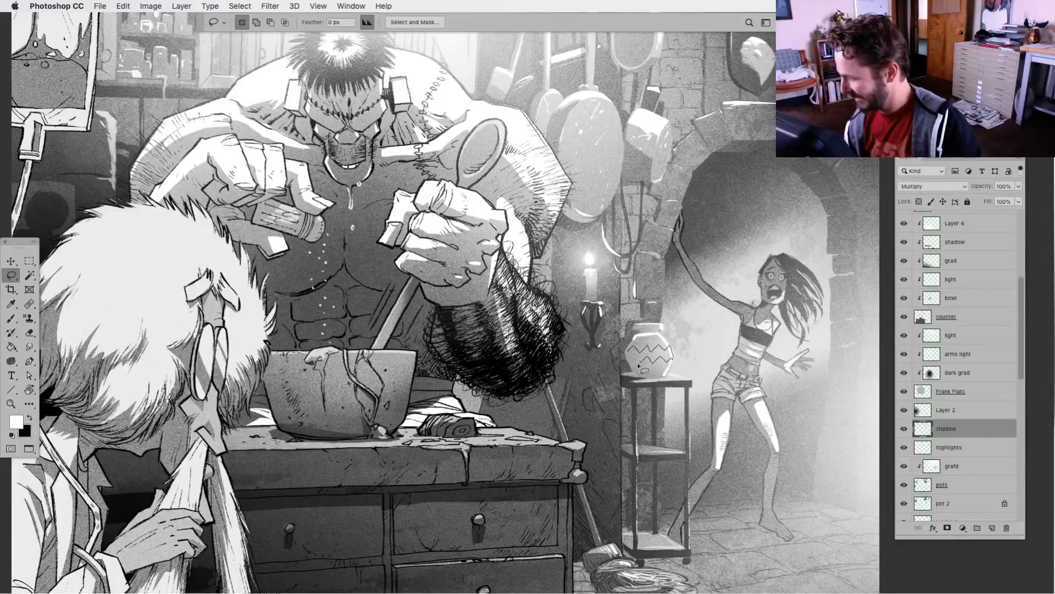
pyautogui.moveTo(625, 356); pyautogui.dragTo(627, 351)
pyautogui.hotkey('alt', 'BackSpace')
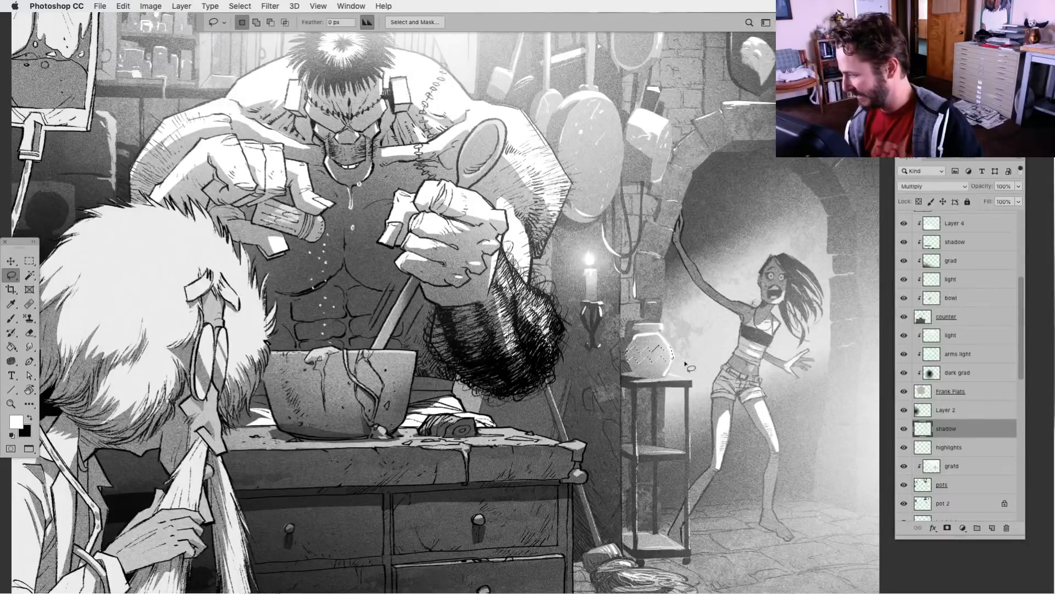
pyautogui.press('super+BackSpace')
# Lasso around the vase, lighten its zigzag band to grey with Levels and deselect
pyautogui.moveTo(678, 354)
pyautogui.mouseDown()
pyautogui.moveTo(613, 354)
pyautogui.moveTo(687, 352)
pyautogui.mouseUp()
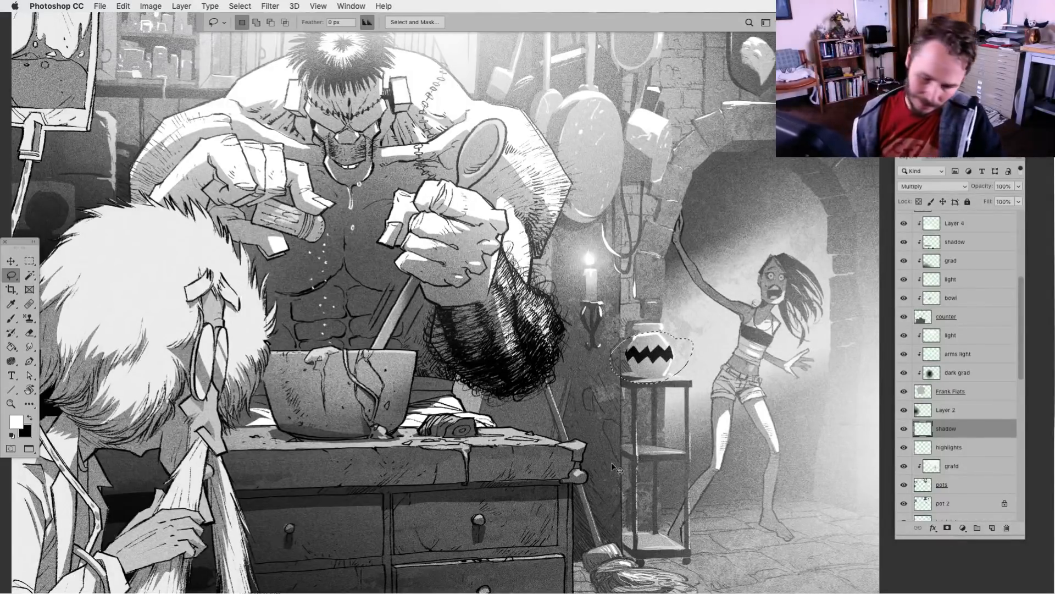
pyautogui.press('super+l')
pyautogui.moveTo(801, 281); pyautogui.dragTo(881, 283)
pyautogui.moveTo(755, 451); pyautogui.dragTo(831, 451)
pyautogui.press('Return')
pyautogui.press('super+d')
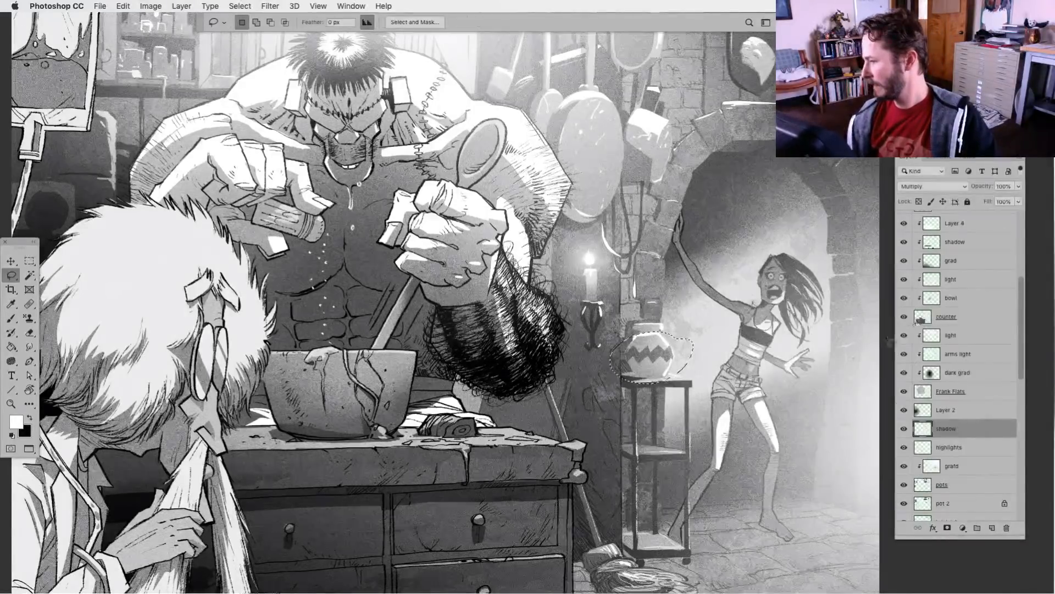
pyautogui.press('super+minus')
pyautogui.press('super+minus')
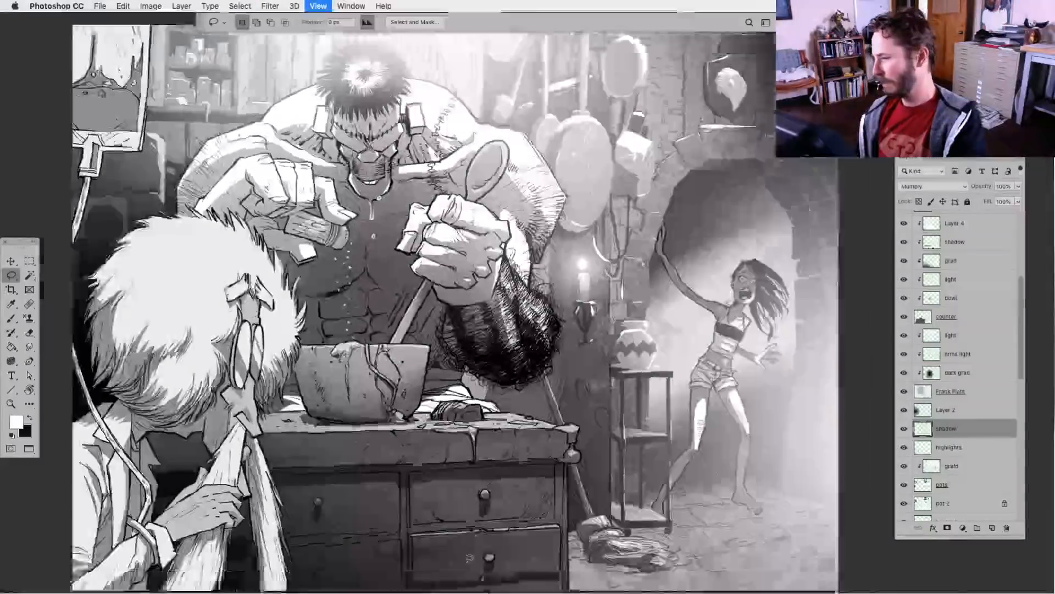
pyautogui.press('super+plus')
pyautogui.press('super+plus')
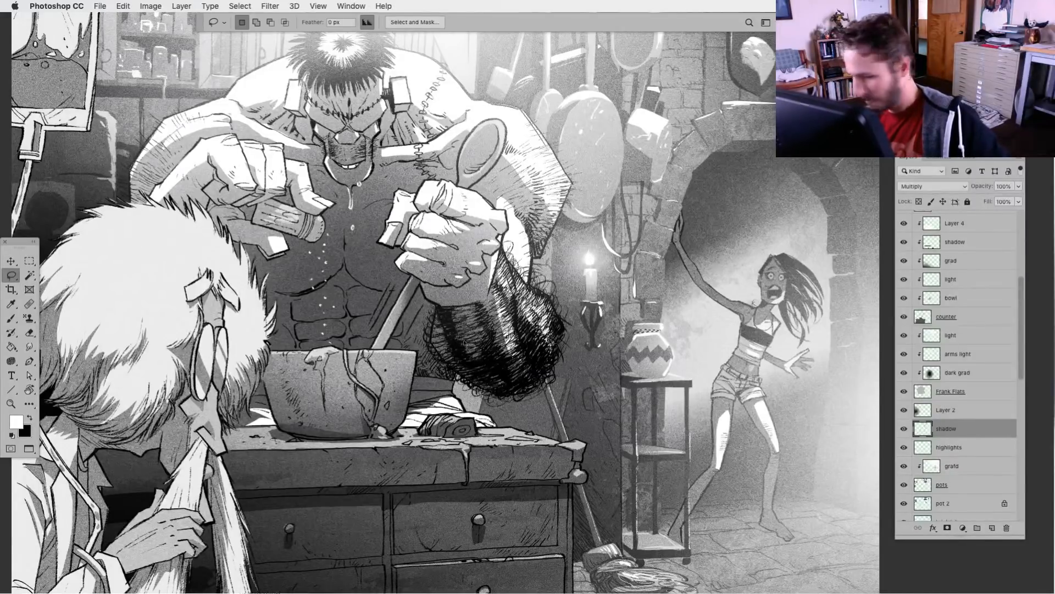
# Set up the Soft 300 brush with black at size 400 and review the whole illustration
pyautogui.click(11, 318)
pyautogui.press('x')
pyautogui.click(254, 22)
pyautogui.click(486, 164)
pyautogui.click(639, 299)
pyautogui.press(']')
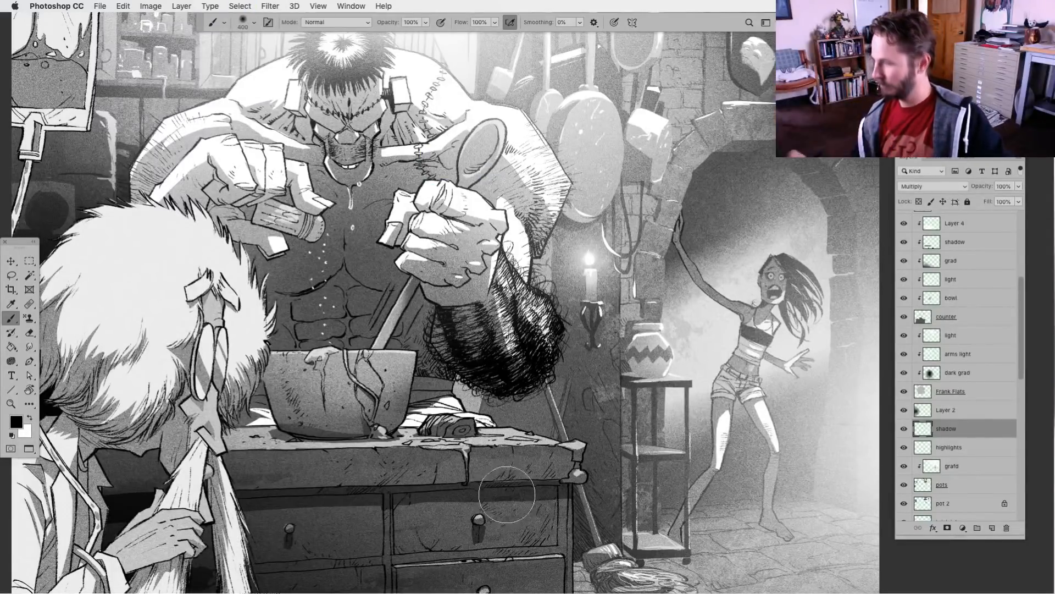
pyautogui.press('super+0')
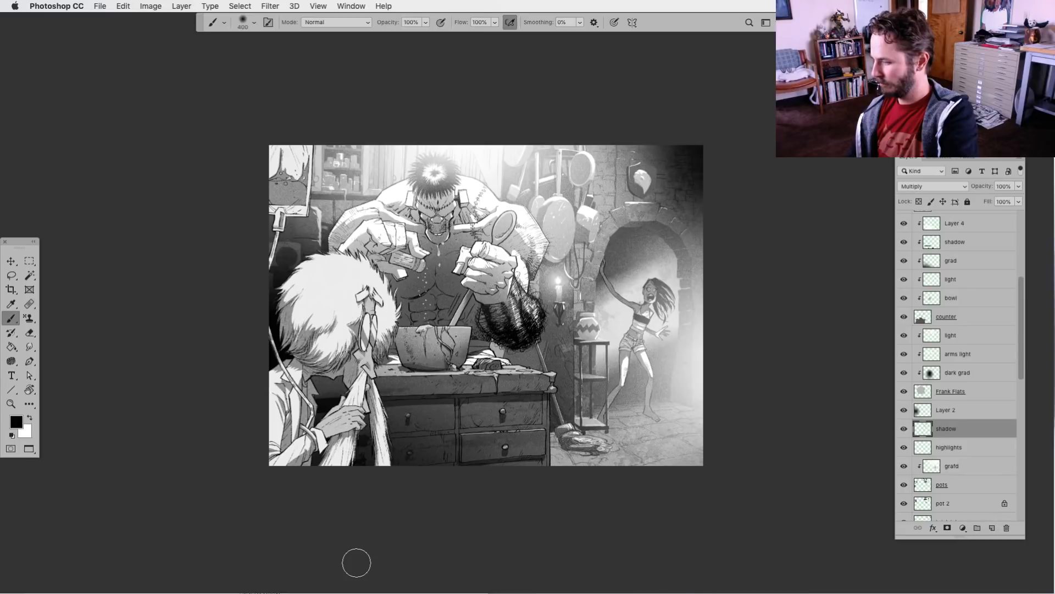
pyautogui.press('super+plus')
pyautogui.moveTo(699, 456); pyautogui.dragTo(680, 412)
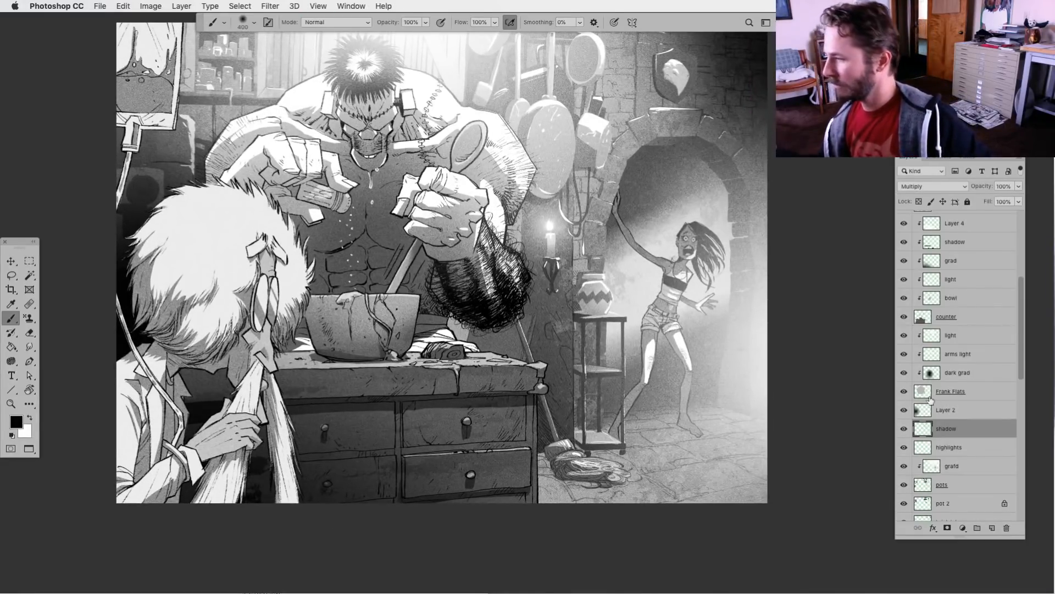
# Add a new layer above the candle layer and name it "floor light"
pyautogui.moveTo(1023, 365); pyautogui.dragTo(1023, 302)
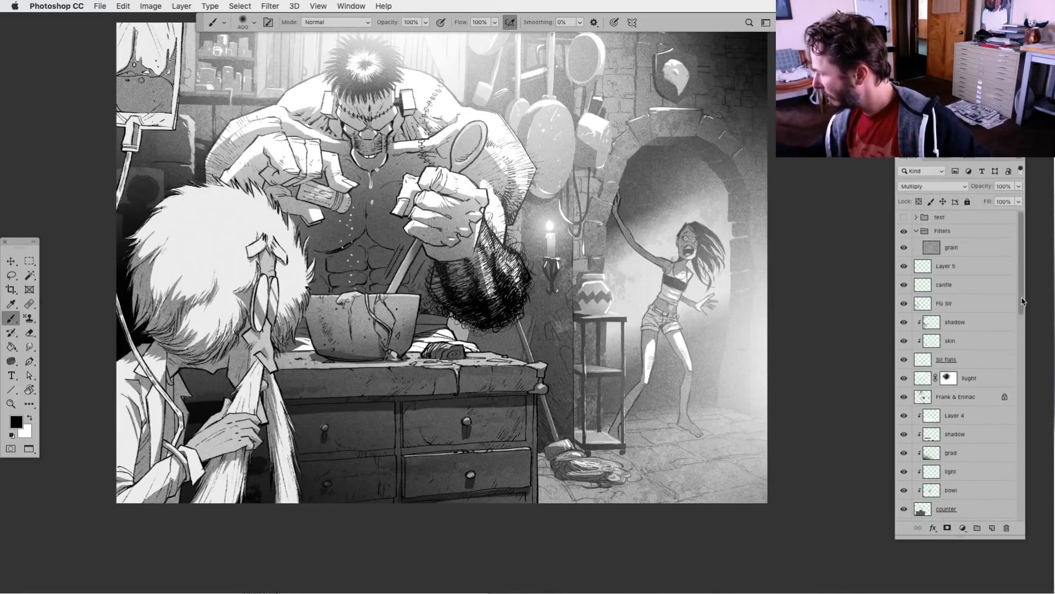
pyautogui.click(925, 287)
pyautogui.click(992, 528)
pyautogui.doubleClick(946, 284)
pyautogui.write('floor')
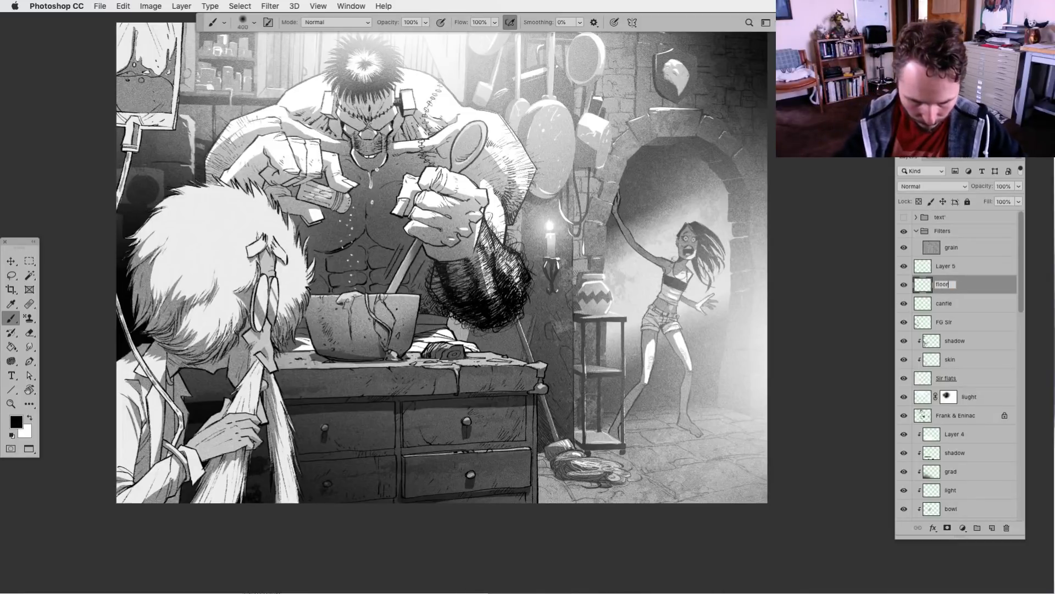
pyautogui.write(' light')
pyautogui.press('Return')
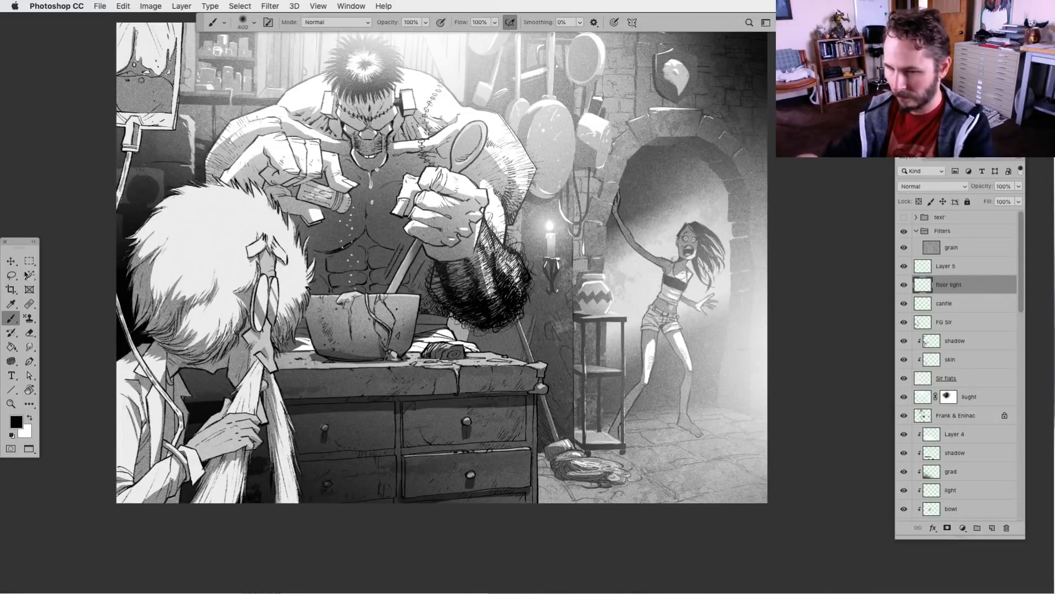
# Lasso several irregular patches of floor stones in front of the doorway, combining them into one selection
pyautogui.press('l')
pyautogui.press('super+plus')
pyautogui.scroll(-3, 679, 528)
pyautogui.hscroll(3, 679, 528)
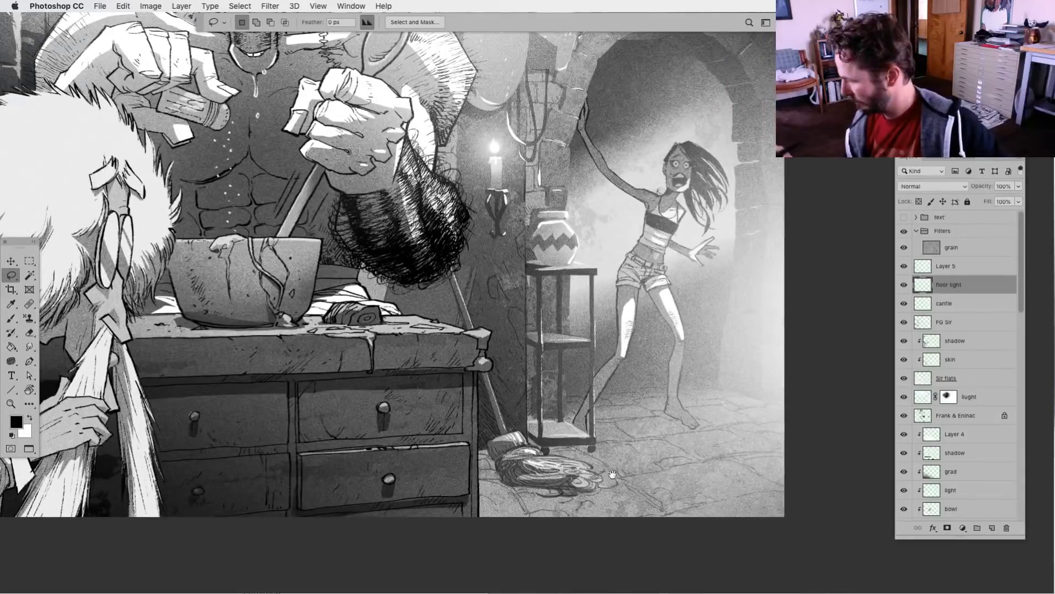
pyautogui.moveTo(679, 424)
pyautogui.mouseDown()
pyautogui.moveTo(631, 432)
pyautogui.moveTo(709, 452)
pyautogui.moveTo(735, 442)
pyautogui.moveTo(717, 425)
pyautogui.moveTo(754, 443)
pyautogui.moveTo(730, 446)
pyautogui.moveTo(772, 448)
pyautogui.moveTo(766, 439)
pyautogui.moveTo(784, 443)
pyautogui.moveTo(785, 423)
pyautogui.moveTo(746, 415)
pyautogui.moveTo(791, 418)
pyautogui.moveTo(761, 410)
pyautogui.mouseUp()
pyautogui.moveTo(749, 416)
pyautogui.mouseDown()
pyautogui.moveTo(723, 422)
pyautogui.moveTo(742, 420)
pyautogui.mouseUp()
pyautogui.moveTo(774, 453)
pyautogui.mouseDown()
pyautogui.moveTo(741, 463)
pyautogui.moveTo(800, 465)
pyautogui.moveTo(739, 462)
pyautogui.mouseUp()
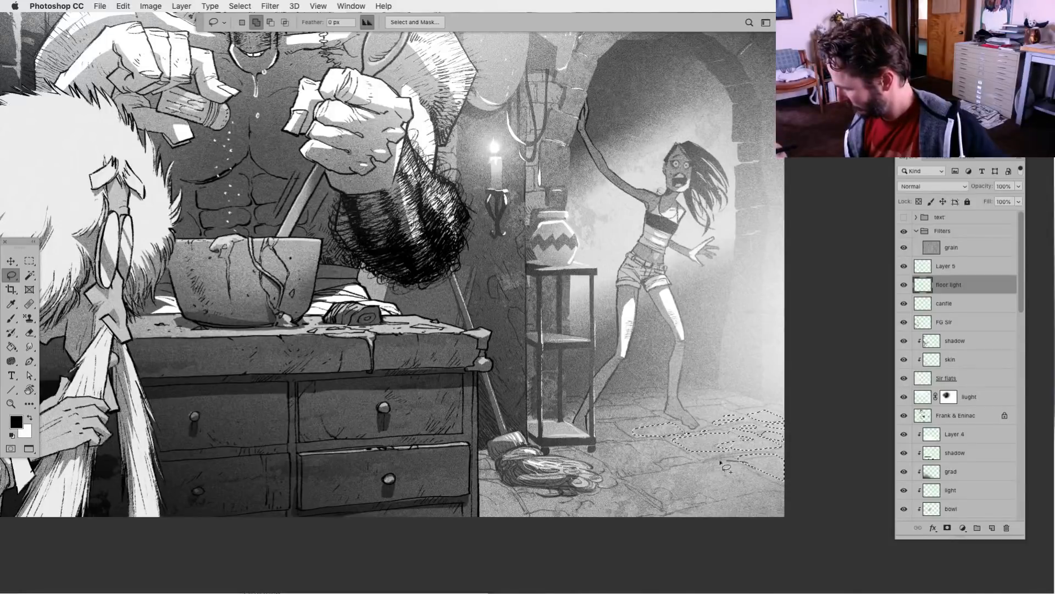
pyautogui.moveTo(762, 501)
pyautogui.mouseDown()
pyautogui.moveTo(791, 508)
pyautogui.moveTo(638, 514)
pyautogui.moveTo(682, 455)
pyautogui.moveTo(700, 461)
pyautogui.moveTo(684, 440)
pyautogui.moveTo(615, 434)
pyautogui.moveTo(640, 437)
pyautogui.mouseUp()
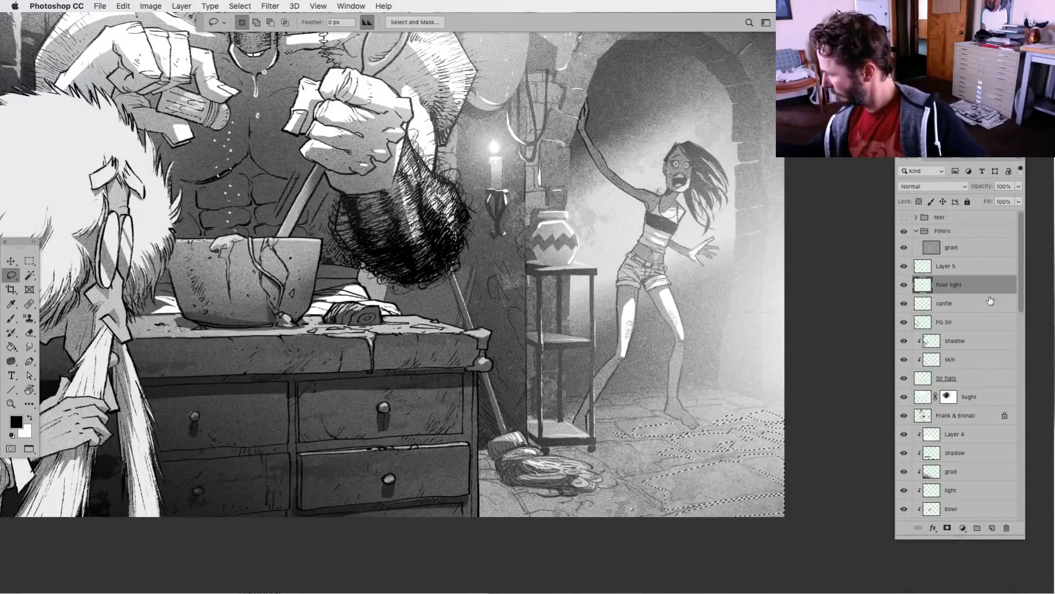
# Move the floor light layer directly below brick inks and fill the selected stones with a white-to-transparent radial gradient from the doorway side, ending deselected
pyautogui.moveTo(946, 292); pyautogui.dragTo(963, 324)
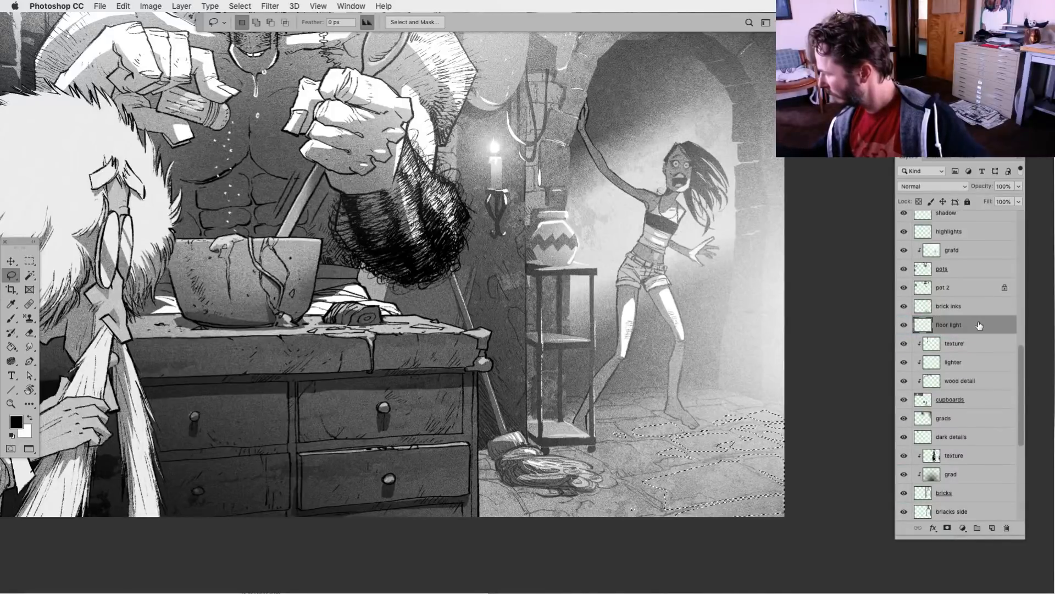
pyautogui.moveTo(11, 346); pyautogui.dragTo(81, 351)
pyautogui.click(81, 351)
pyautogui.press('x')
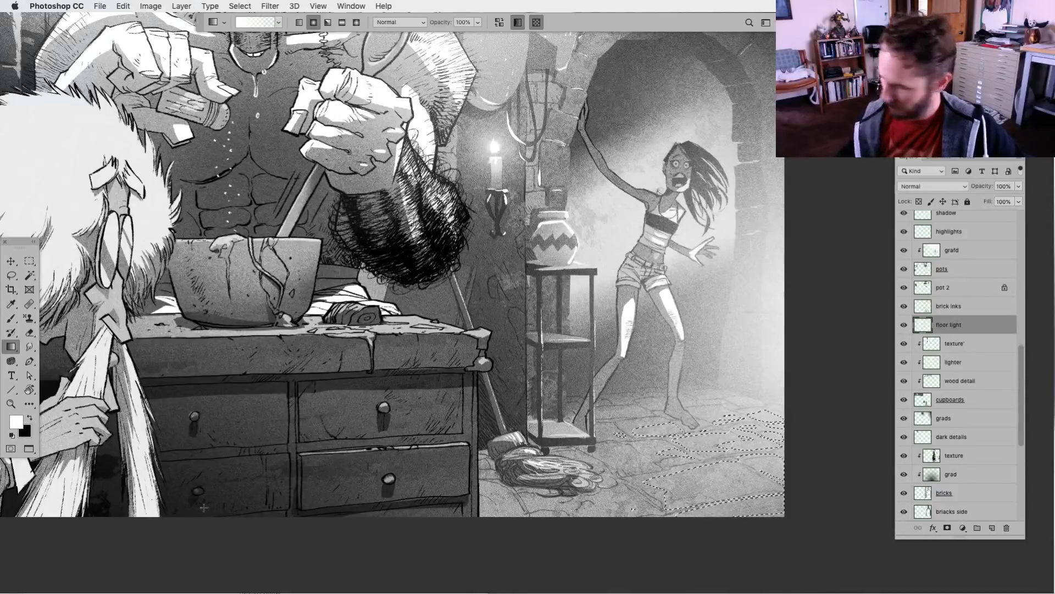
pyautogui.moveTo(797, 480); pyautogui.dragTo(243, 536)
pyautogui.hotkey('ctrl', 'd')
# Lower the floor light layer's opacity to 55% and check the whole illustration
pyautogui.click(1018, 186)
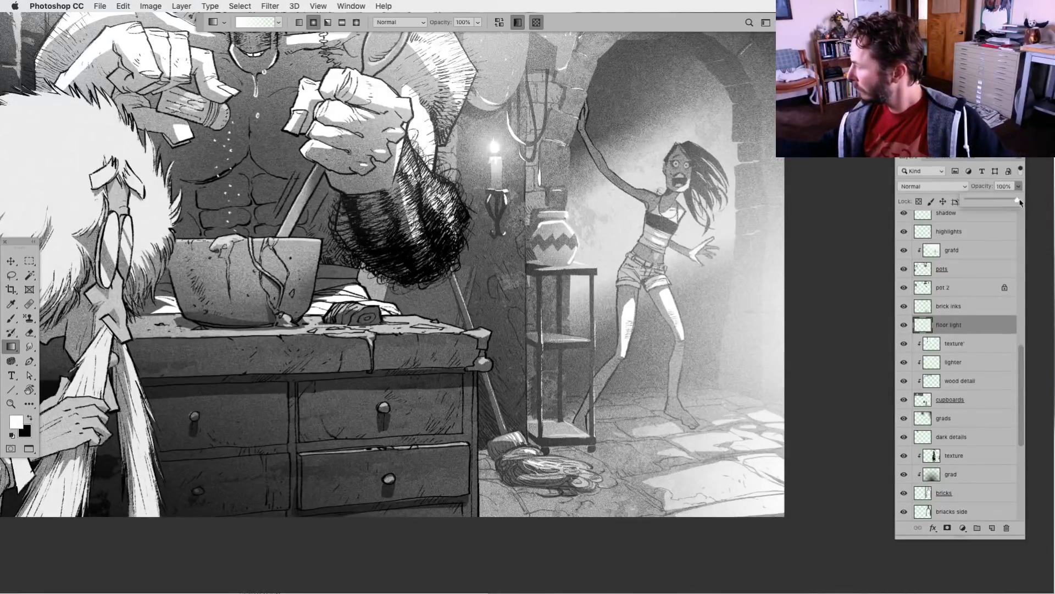
pyautogui.moveTo(1019, 199); pyautogui.dragTo(1005, 202)
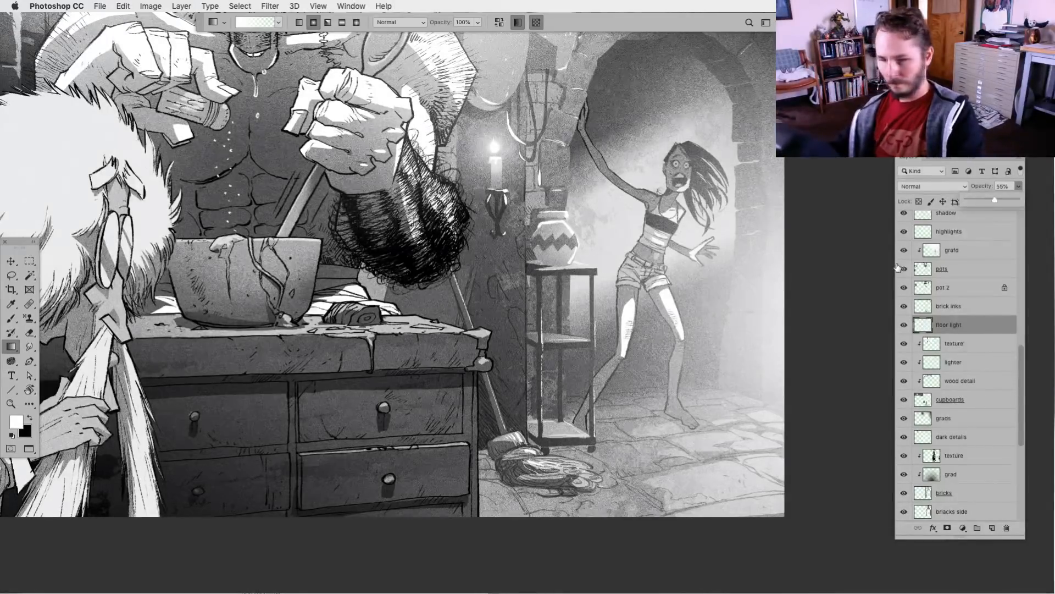
pyautogui.press('super+0')
pyautogui.moveTo(487, 416); pyautogui.dragTo(519, 490)
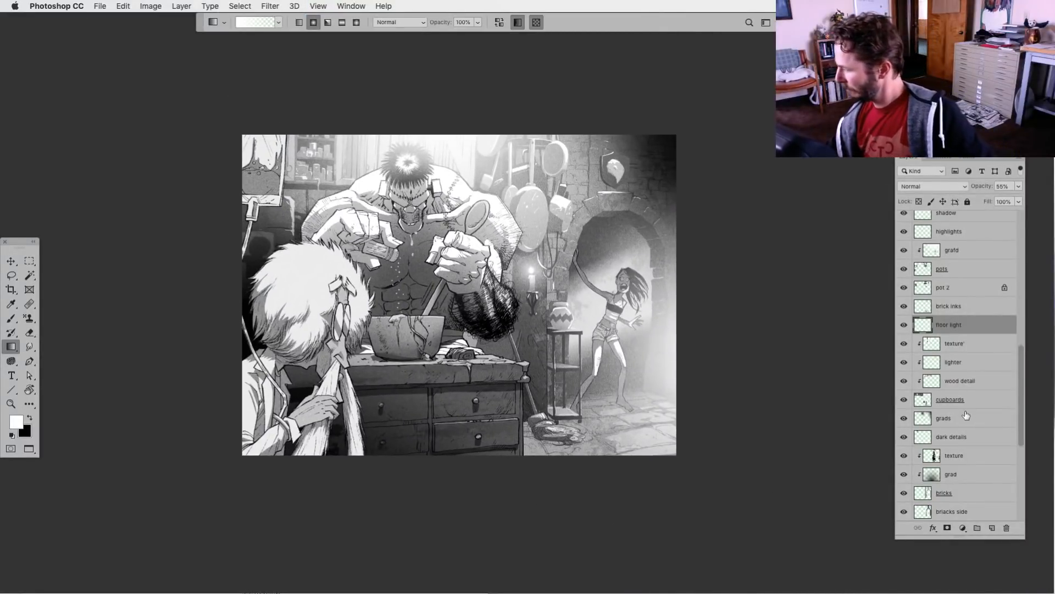
# Lasso the dark upper-right wall area and mask it out of the grads layer with an inverted layer mask
pyautogui.click(905, 419)
pyautogui.click(904, 420)
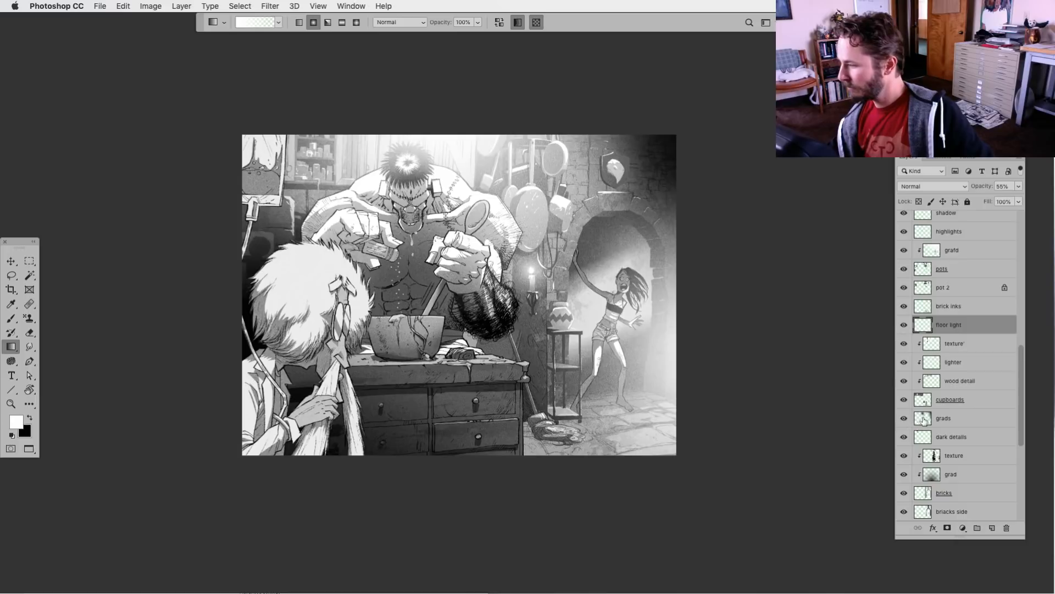
pyautogui.click(922, 419)
pyautogui.press('l')
pyautogui.moveTo(549, 129)
pyautogui.mouseDown()
pyautogui.moveTo(590, 276)
pyautogui.moveTo(711, 309)
pyautogui.moveTo(716, 71)
pyautogui.mouseUp()
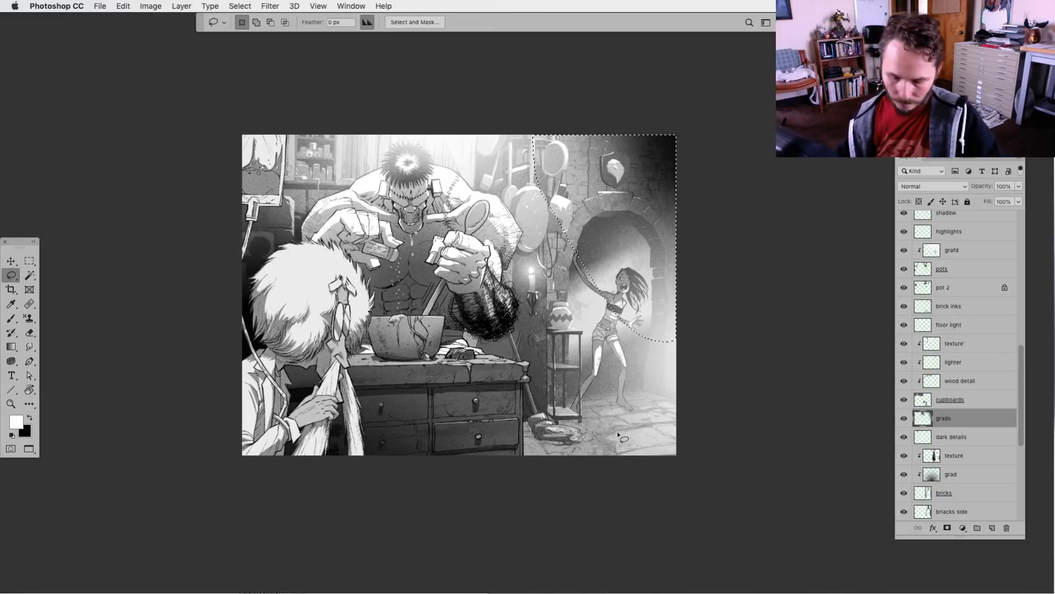
pyautogui.click(947, 528)
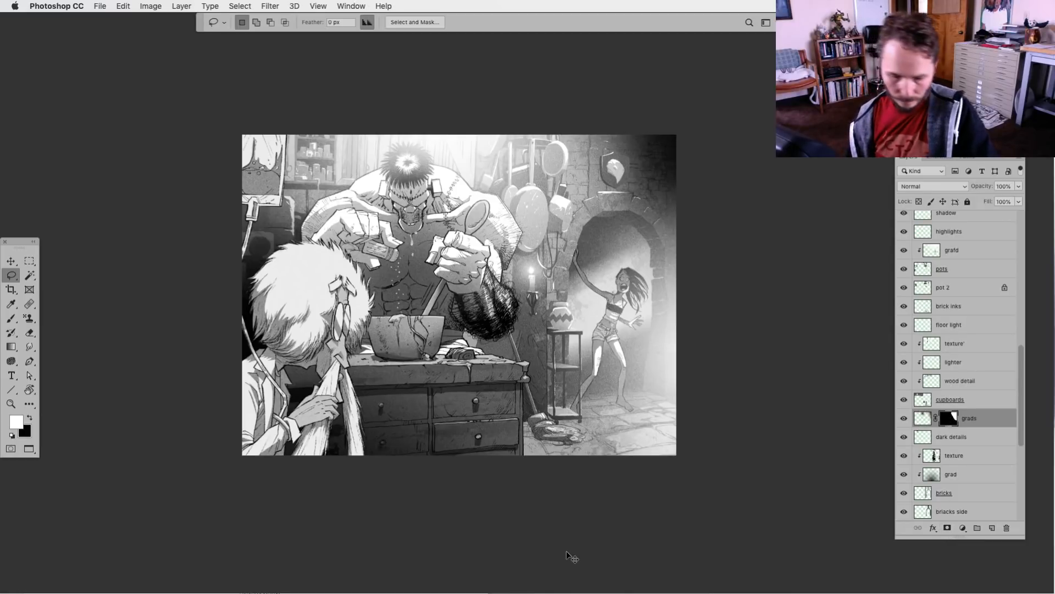
pyautogui.press('super+i')
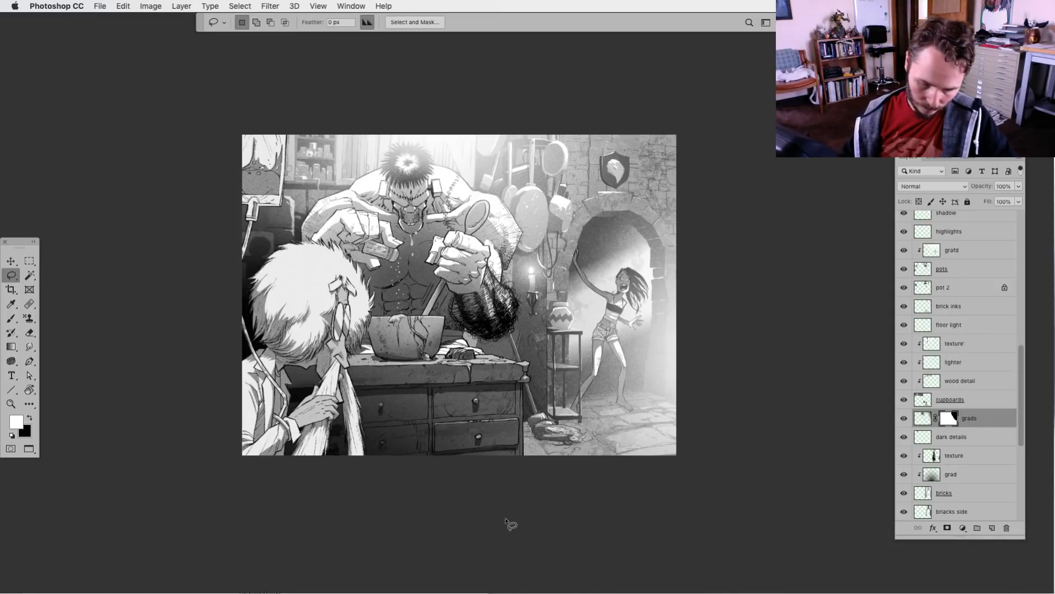
# Soften the grads layer mask with Levels by raising the output black level to 149
pyautogui.press('super+l')
pyautogui.moveTo(756, 452); pyautogui.dragTo(820, 452)
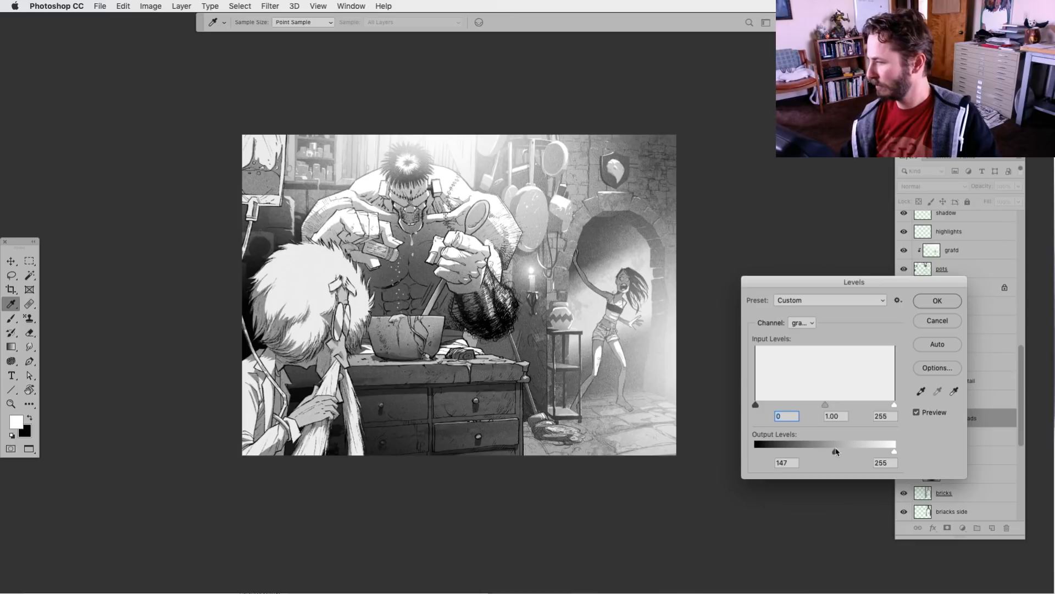
pyautogui.moveTo(837, 452); pyautogui.dragTo(837, 452)
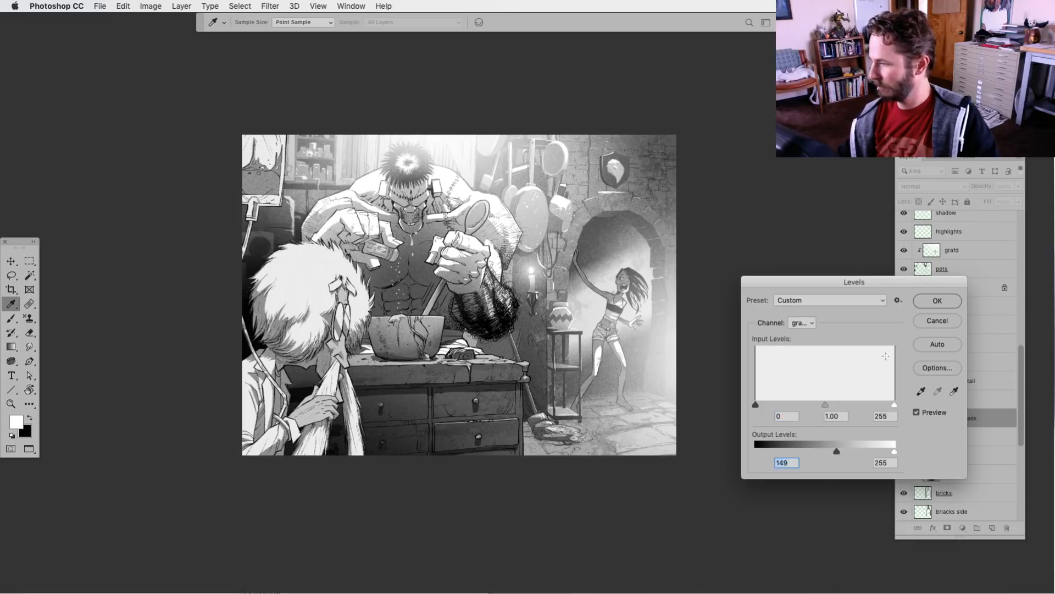
pyautogui.click(938, 300)
pyautogui.press('l')
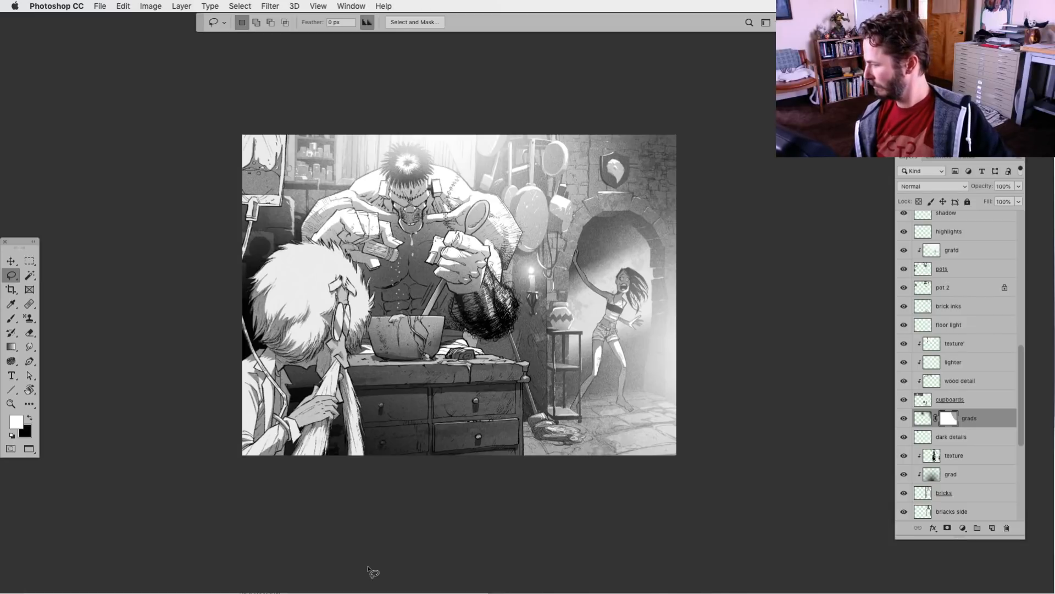
pyautogui.moveTo(1021, 419); pyautogui.dragTo(1022, 440)
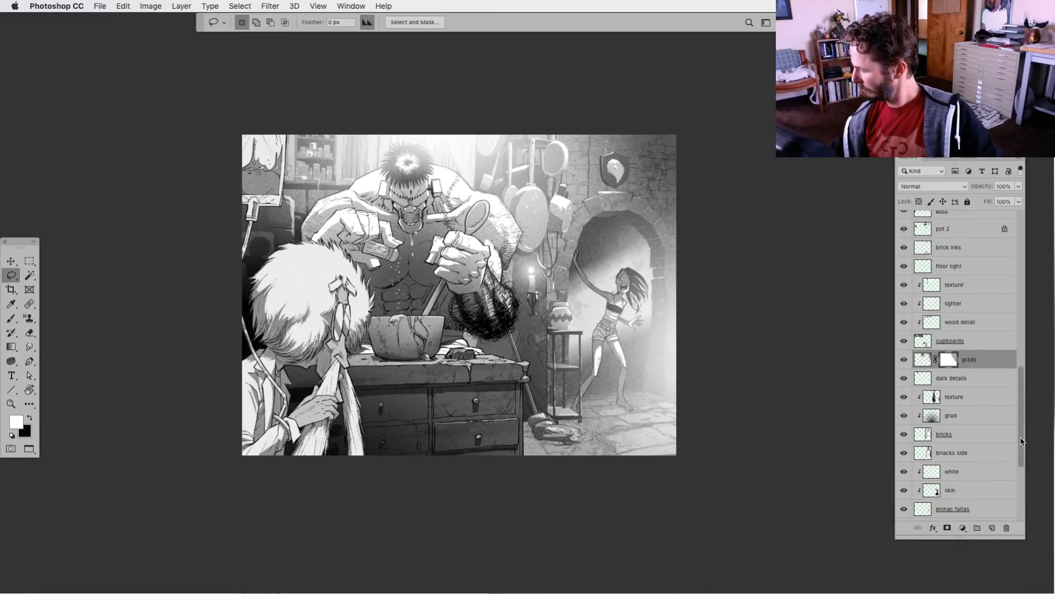
pyautogui.click(904, 434)
pyautogui.click(903, 435)
pyautogui.click(918, 434)
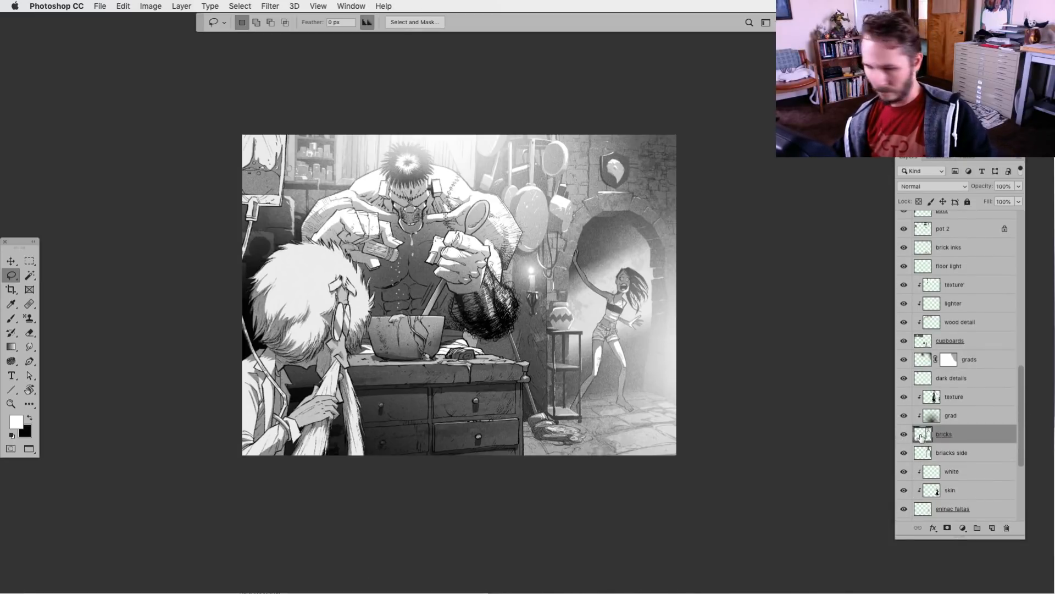
pyautogui.press('super+l')
pyautogui.moveTo(756, 452); pyautogui.dragTo(780, 460)
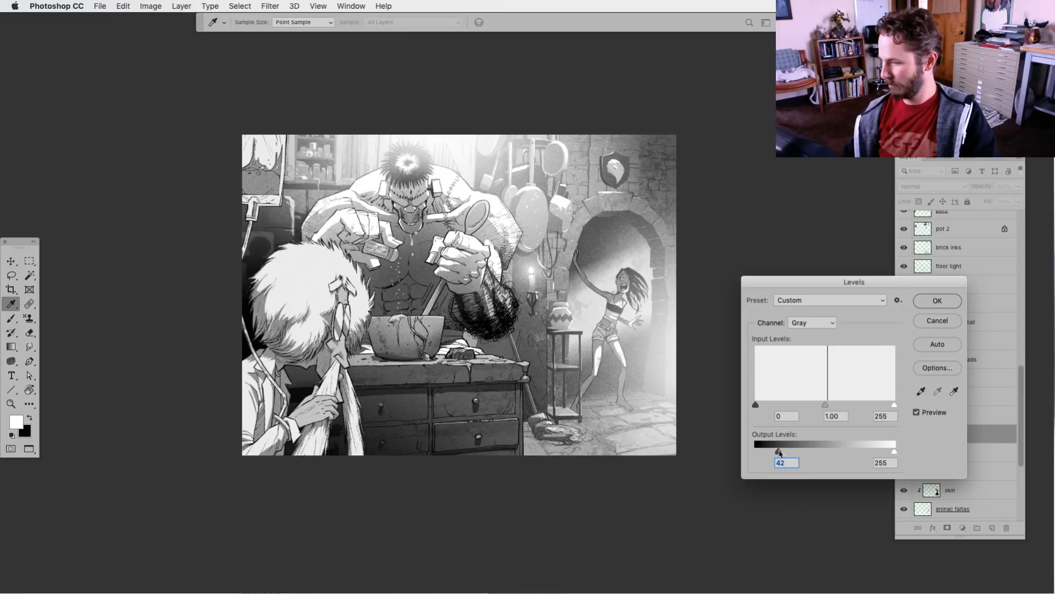
pyautogui.press('Escape')
pyautogui.press('l')
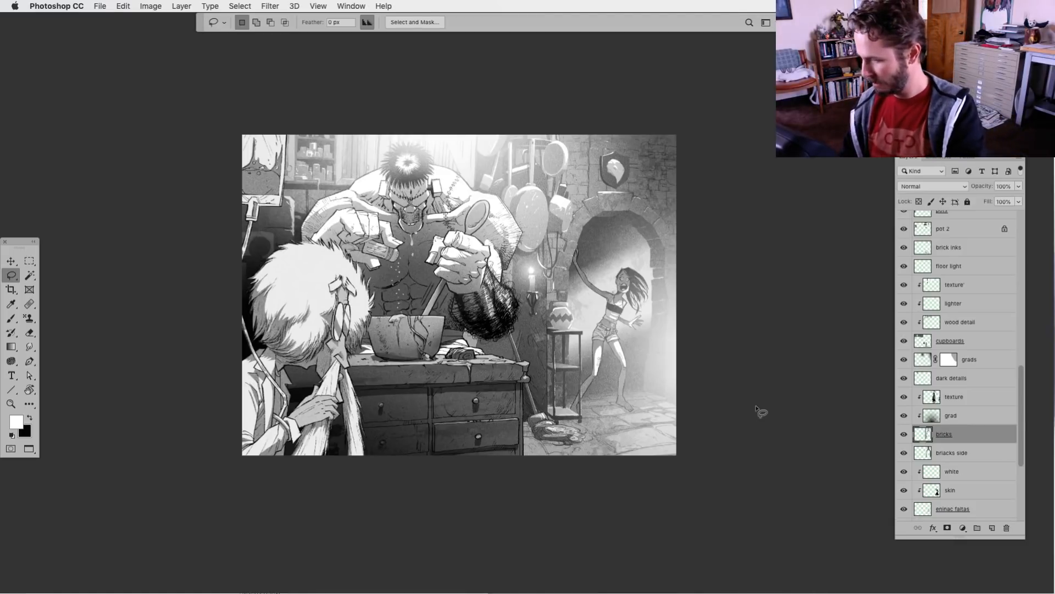
# Add a new layer above the Frank & Eninac inks layer and clip it to that layer
pyautogui.press('super+plus')
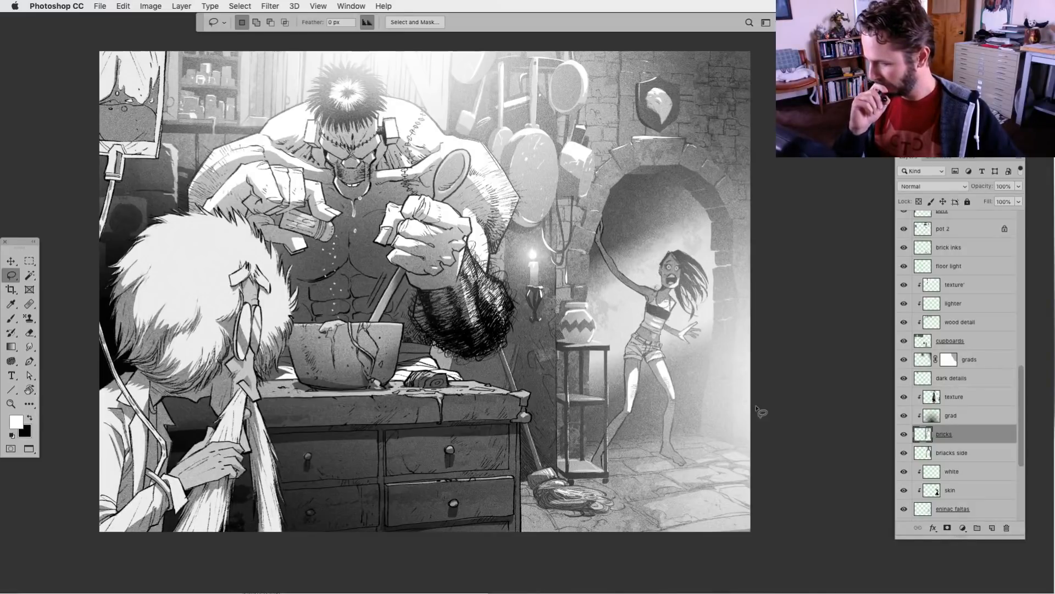
pyautogui.moveTo(1021, 403); pyautogui.dragTo(1001, 281)
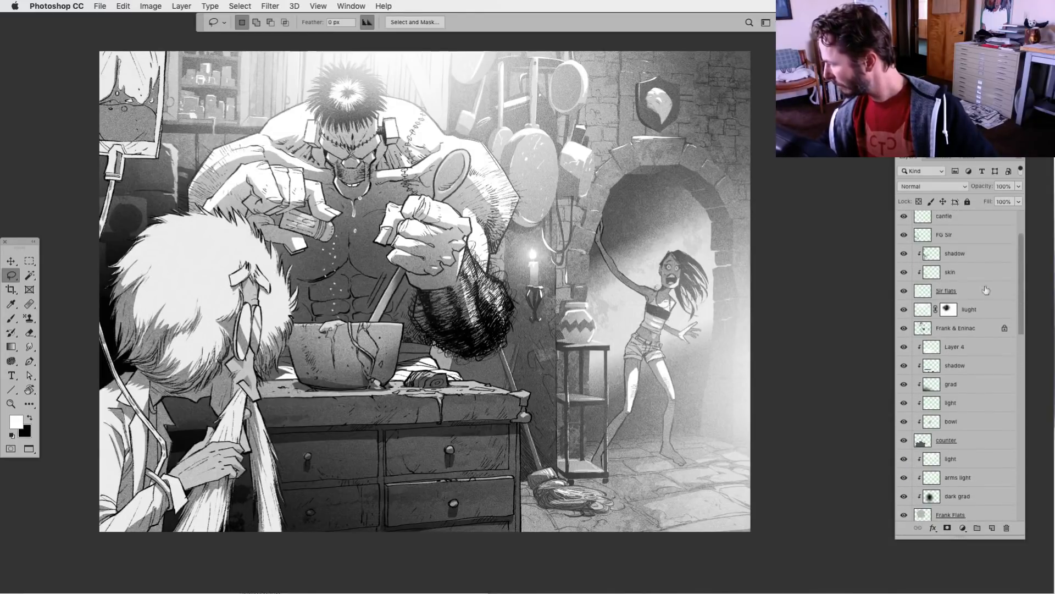
pyautogui.click(903, 328)
pyautogui.click(904, 328)
pyautogui.click(927, 329)
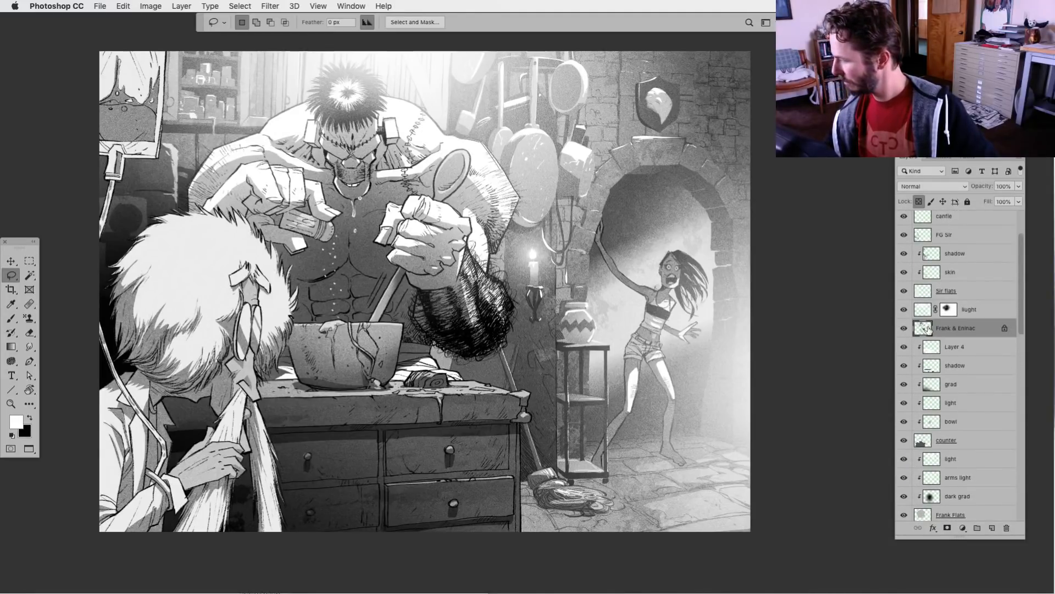
pyautogui.click(992, 527)
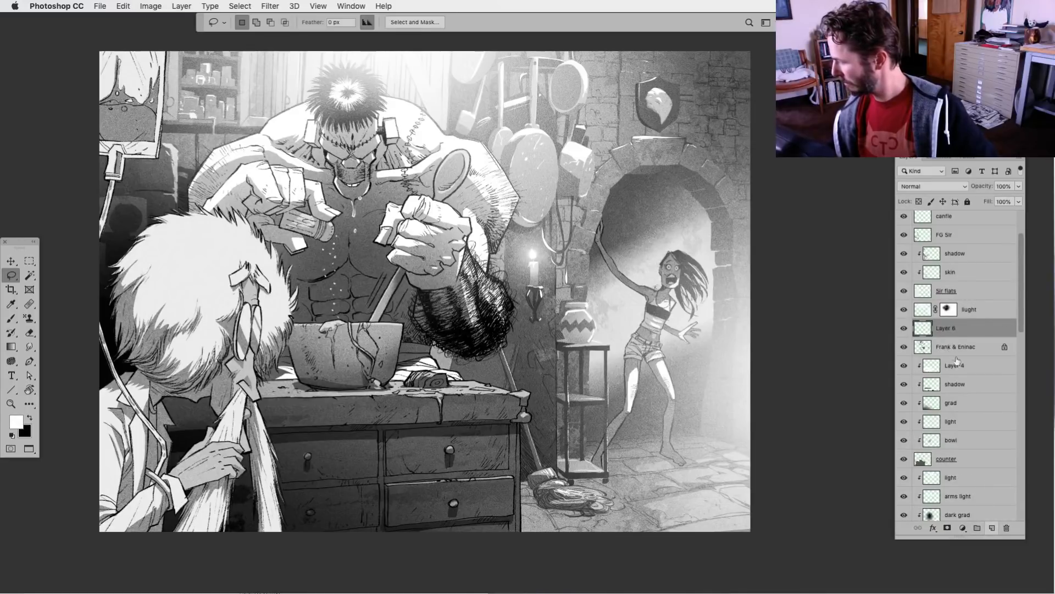
pyautogui.keyDown('alt'); pyautogui.click(941, 332); pyautogui.keyUp('alt')
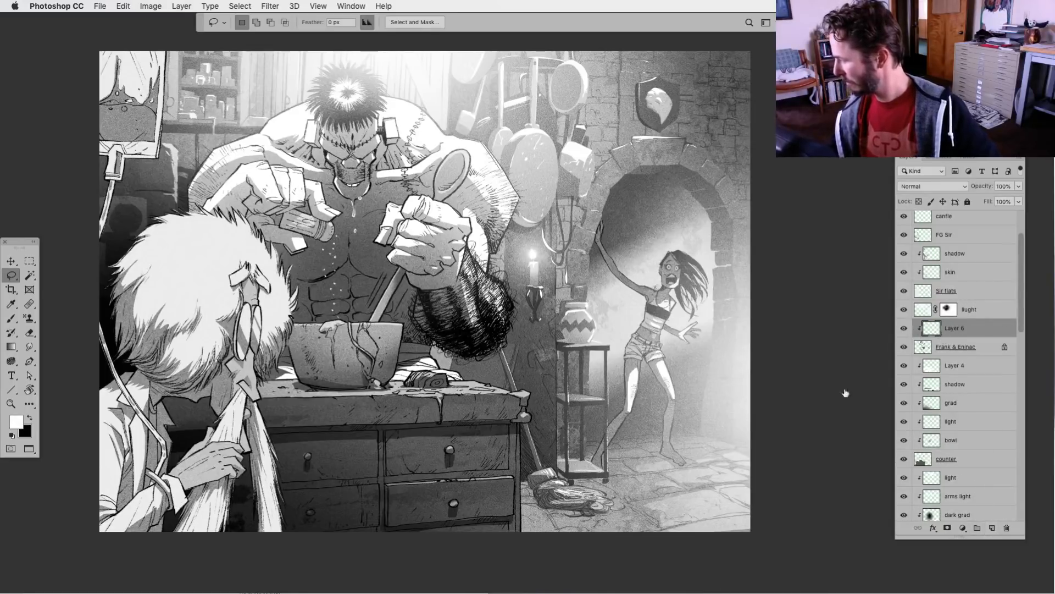
# Try soft white brush strokes at size 900 over the outer edge of the monster's dark hairy forearm
pyautogui.click(11, 347)
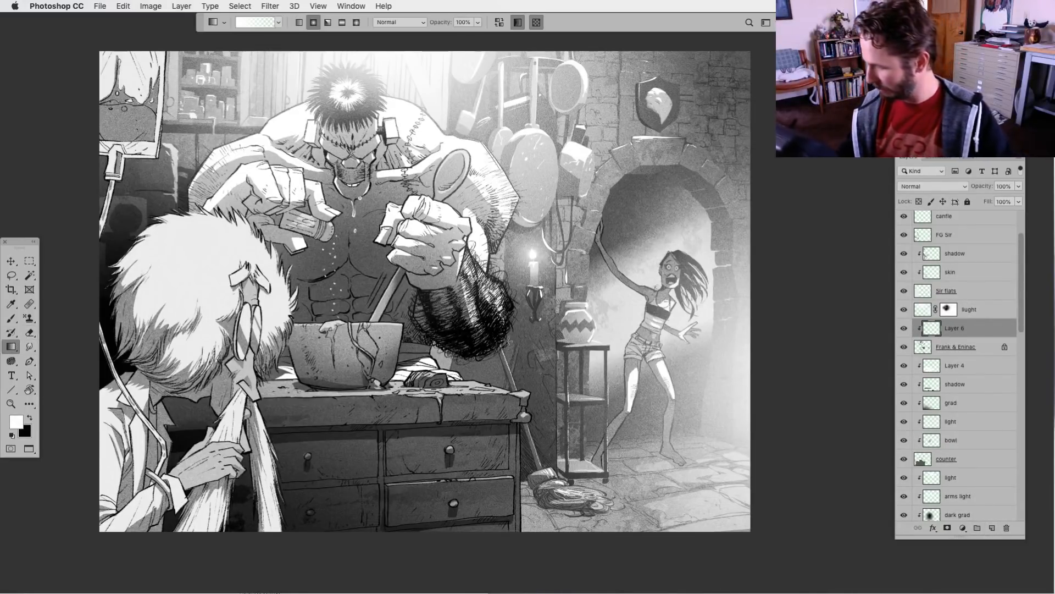
pyautogui.click(11, 318)
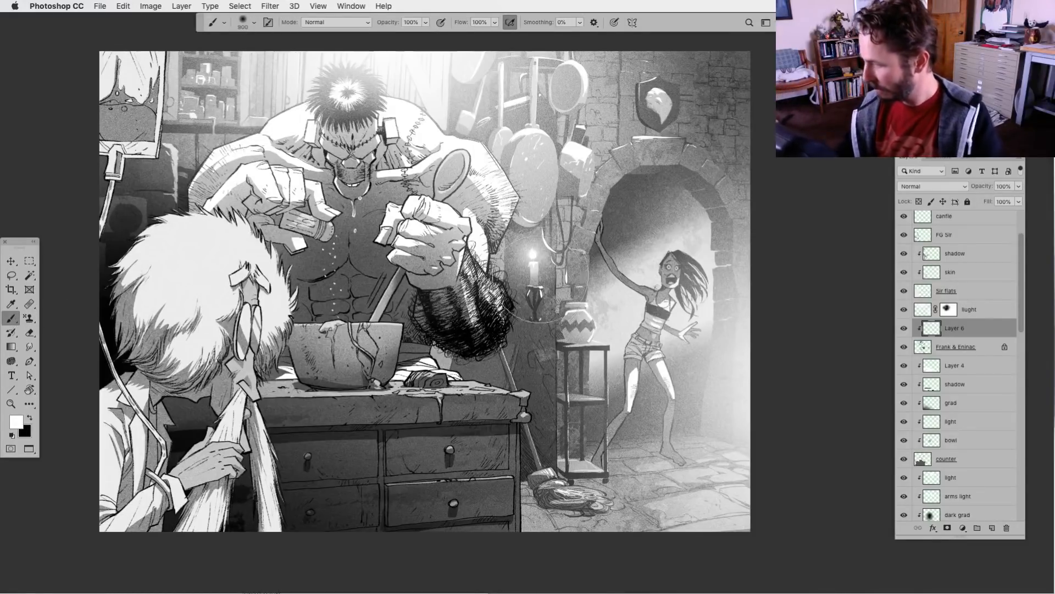
pyautogui.moveTo(527, 319); pyautogui.dragTo(509, 406)
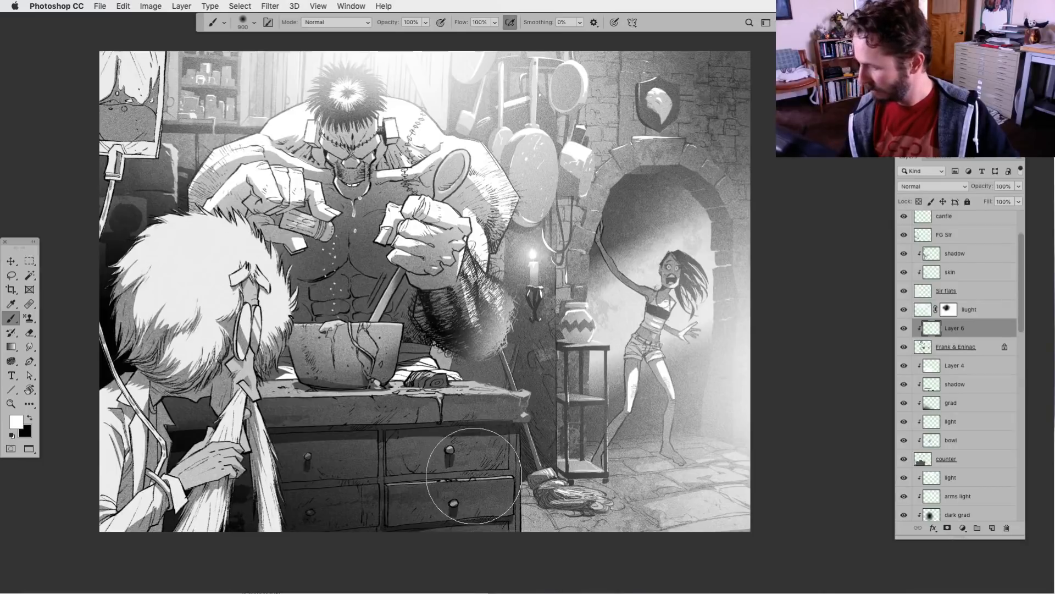
pyautogui.press('super+z')
pyautogui.moveTo(520, 324); pyautogui.dragTo(513, 355)
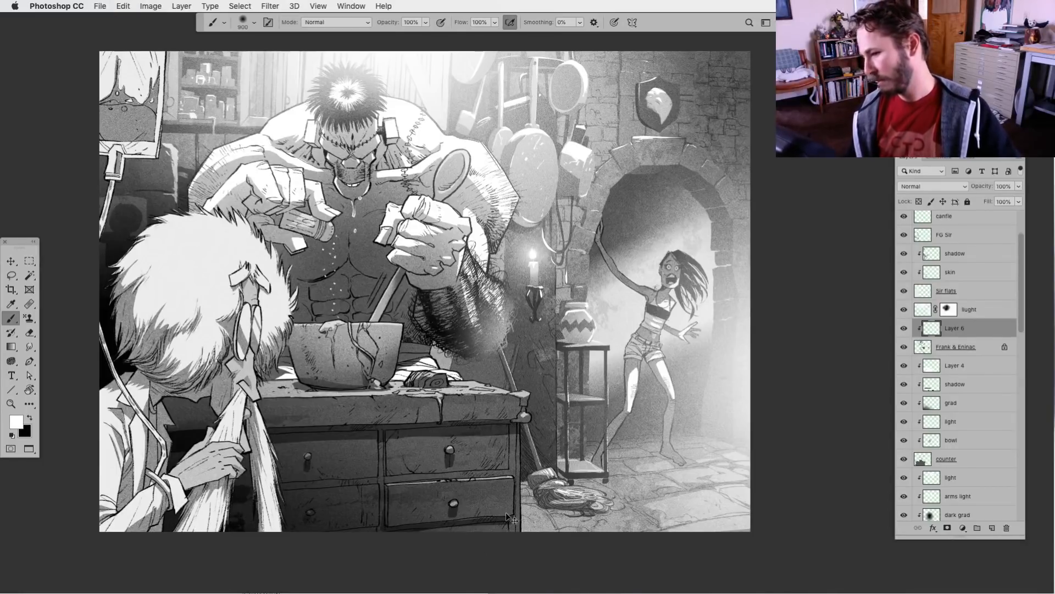
pyautogui.press('super+z')
# Paint white along the outer edge of the dark hairy forearm with the KFP_RoughLine_001 brush at size 80
pyautogui.press('[')
pyautogui.press('[')
pyautogui.press('[')
pyautogui.press('[')
pyautogui.press('[')
pyautogui.press('[')
pyautogui.press('[')
pyautogui.press('[')
pyautogui.press('[')
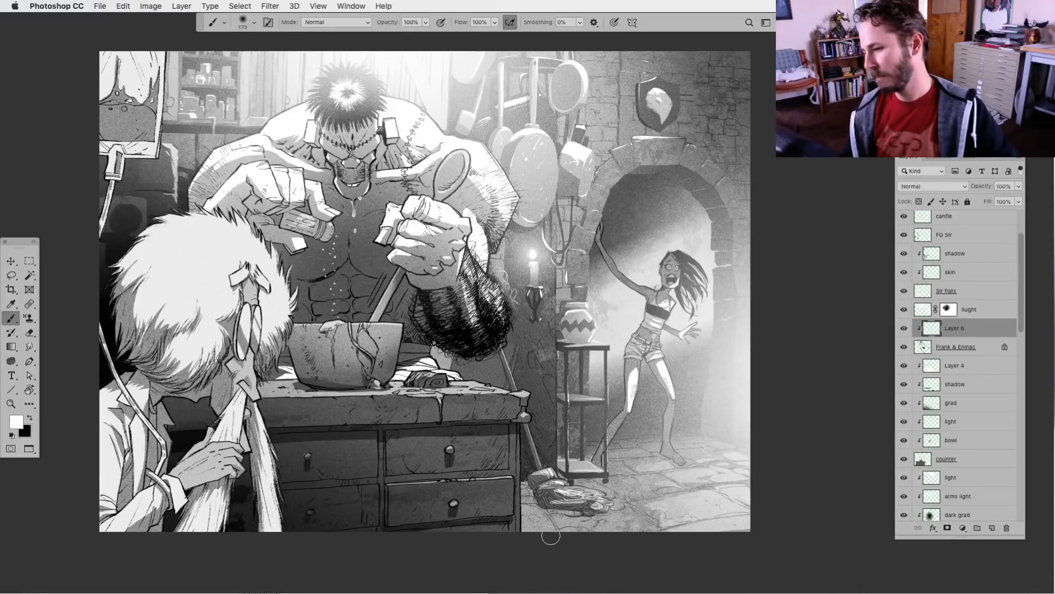
pyautogui.click(254, 22)
pyautogui.click(476, 135)
pyautogui.click(254, 23)
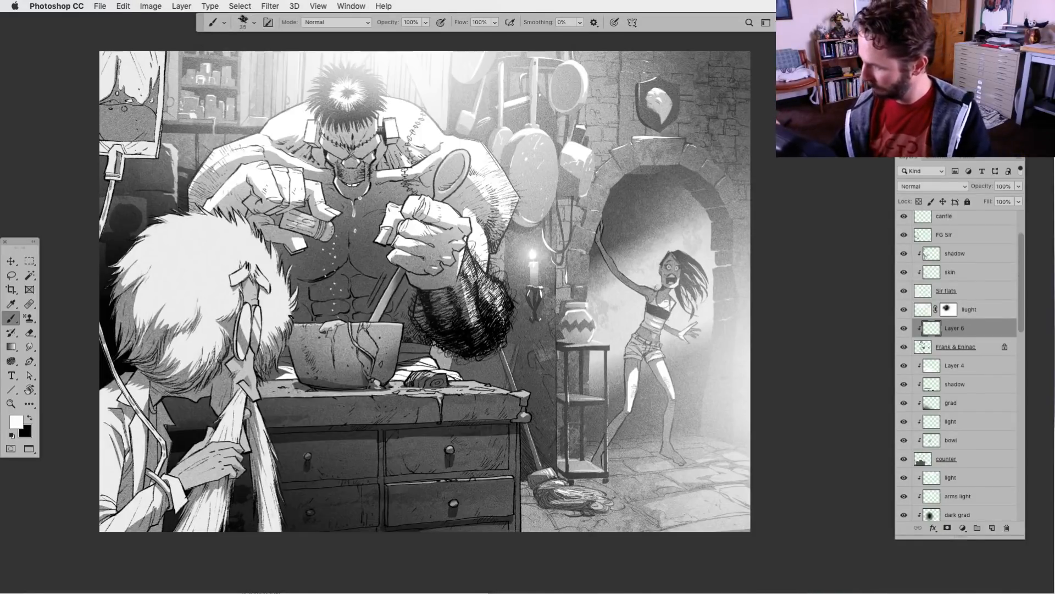
pyautogui.moveTo(503, 273)
pyautogui.mouseDown()
pyautogui.moveTo(514, 309)
pyautogui.moveTo(502, 353)
pyautogui.moveTo(485, 367)
pyautogui.mouseUp()
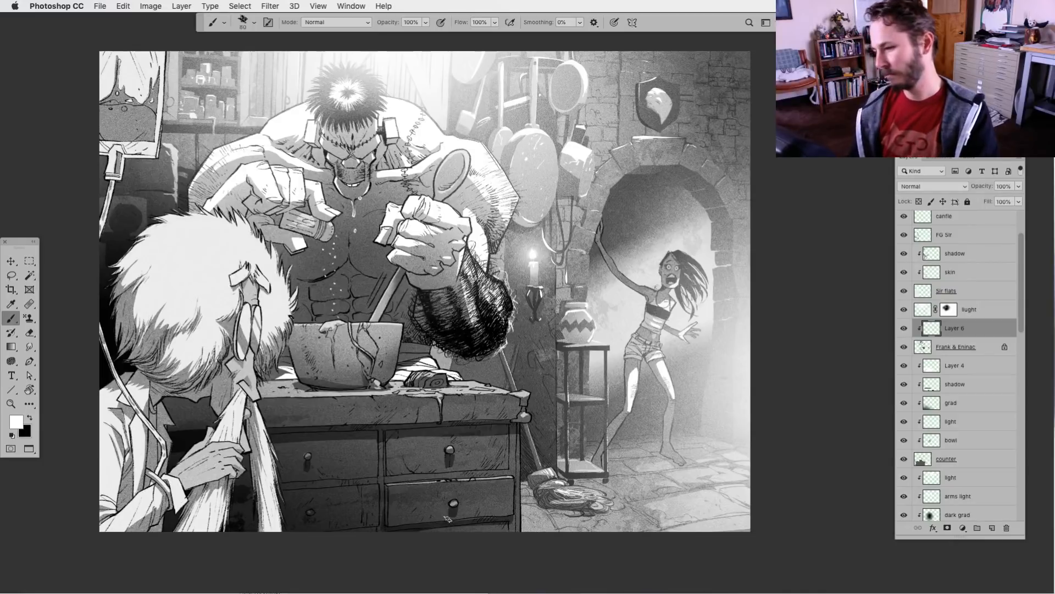
# Switch the brush back to the Soft 300 preset
pyautogui.press(']')
pyautogui.press(']')
pyautogui.press(']')
pyautogui.press(']')
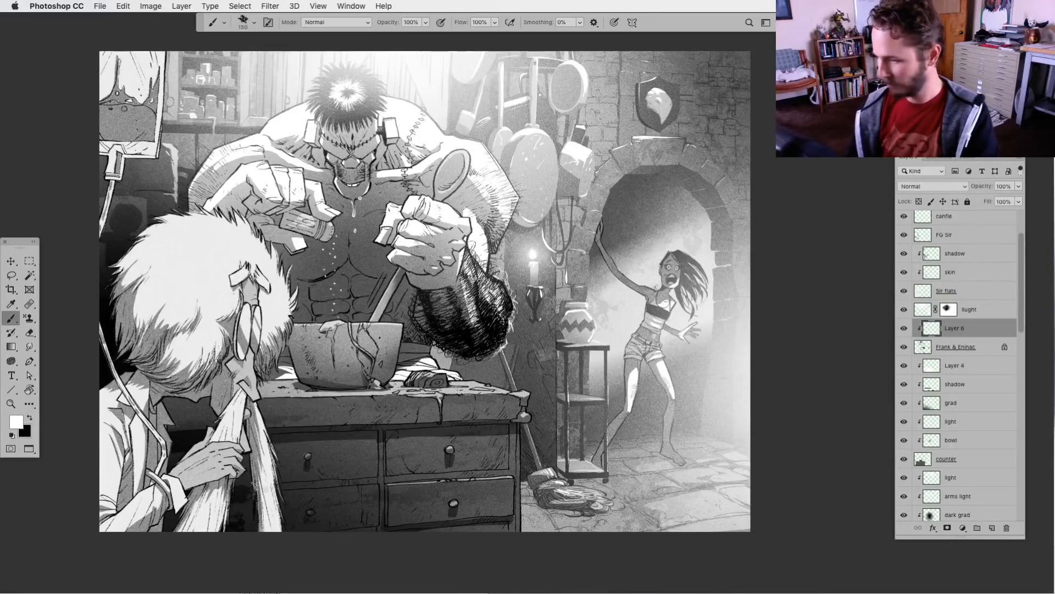
pyautogui.click(249, 22)
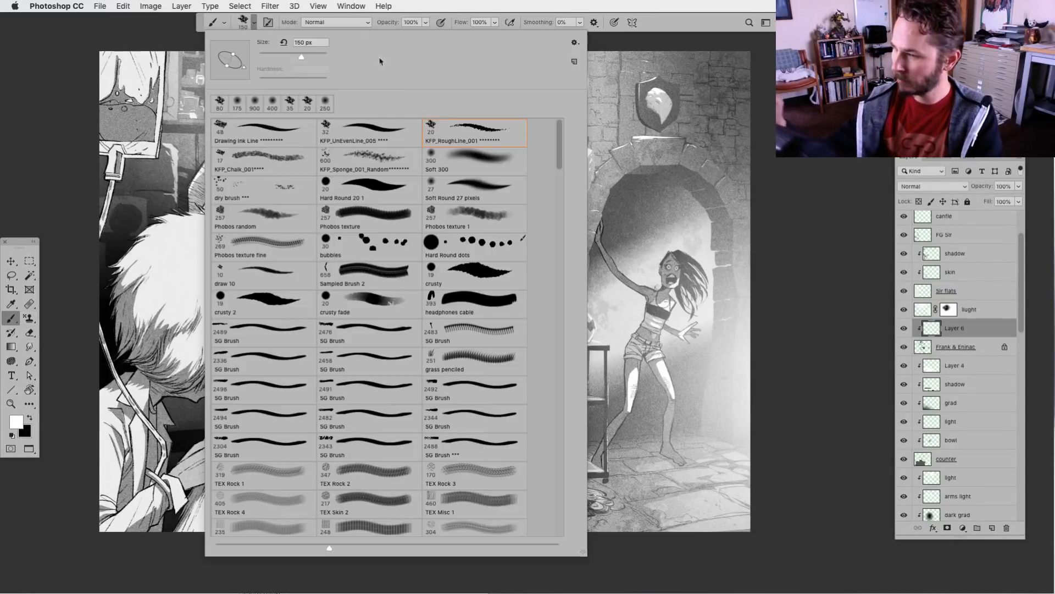
pyautogui.doubleClick(477, 161)
# Try a soft white stroke at brush size 600 over the lower outer side of the hairy forearm
pyautogui.press(']')
pyautogui.press(']')
pyautogui.press(']')
pyautogui.moveTo(502, 333); pyautogui.dragTo(491, 312)
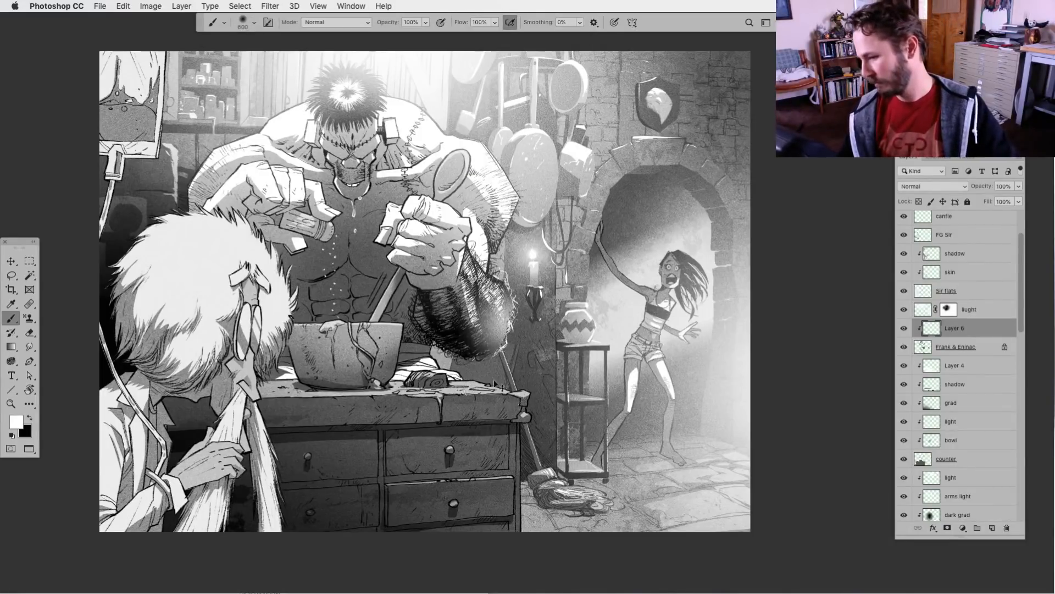
pyautogui.hotkey('ctrl', 'z')
# Try soft white shading over the monster's hairy forearm at brush size 900 and 14% opacity
pyautogui.press(']')
pyautogui.press(']')
pyautogui.press(']')
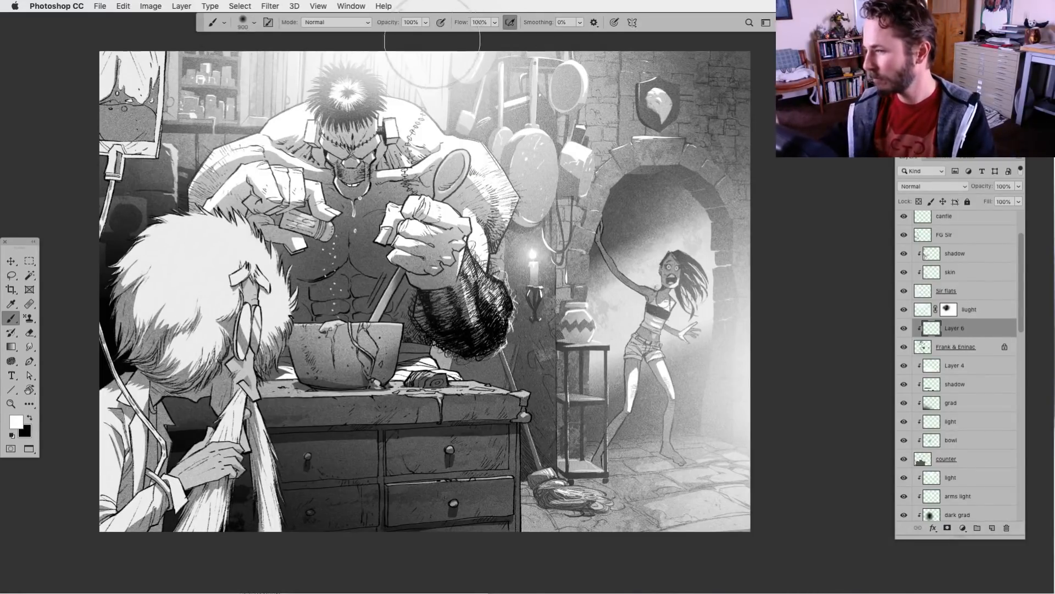
pyautogui.click(426, 22)
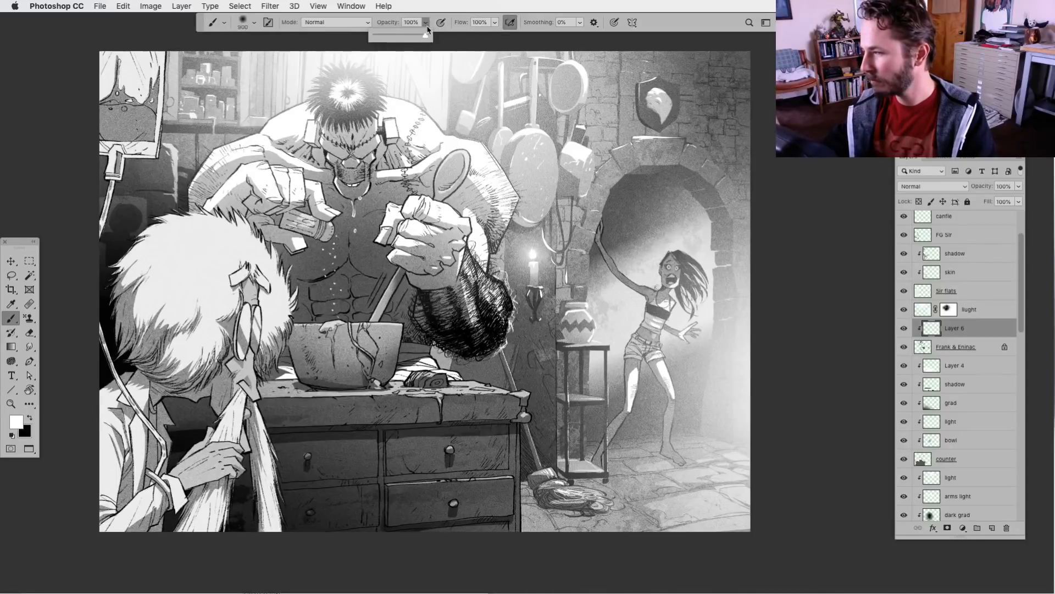
pyautogui.moveTo(426, 37); pyautogui.dragTo(380, 37)
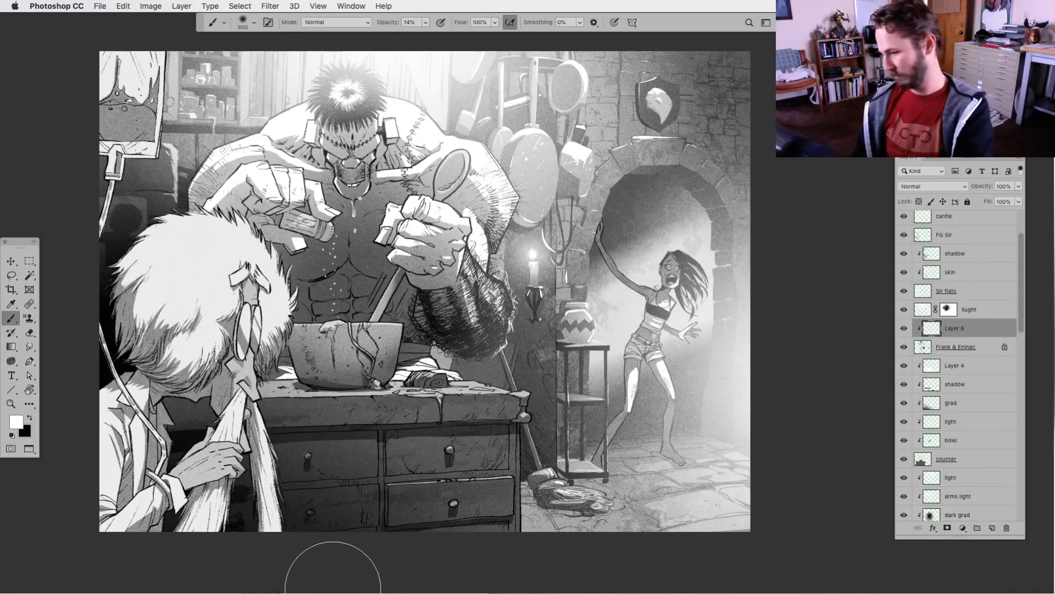
pyautogui.press('super+minus')
pyautogui.press('super+minus')
pyautogui.press('super+minus')
pyautogui.press('super+equal')
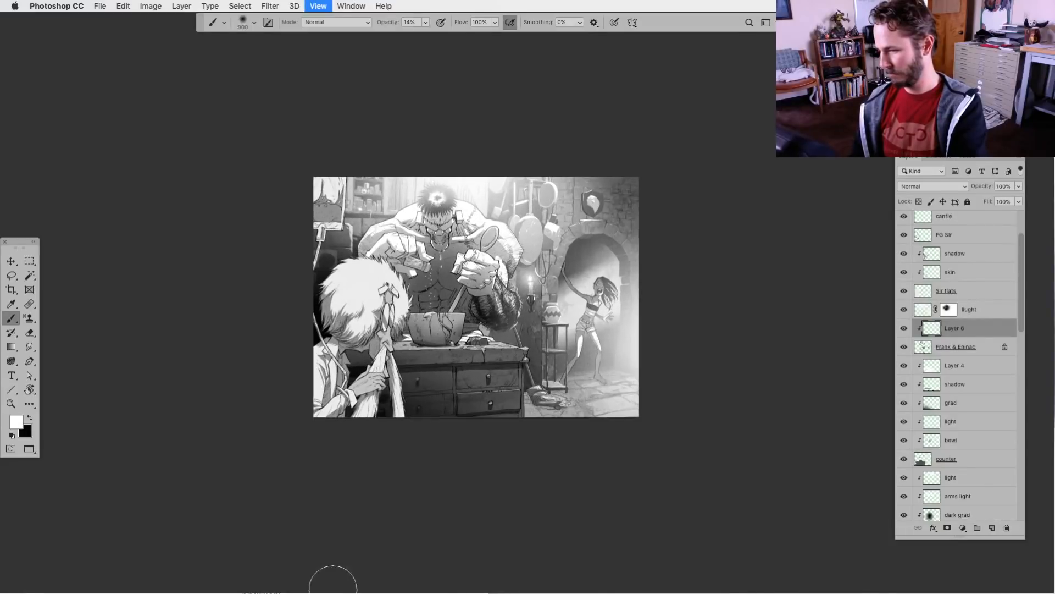
pyautogui.press('super+equal')
pyautogui.press('super+equal')
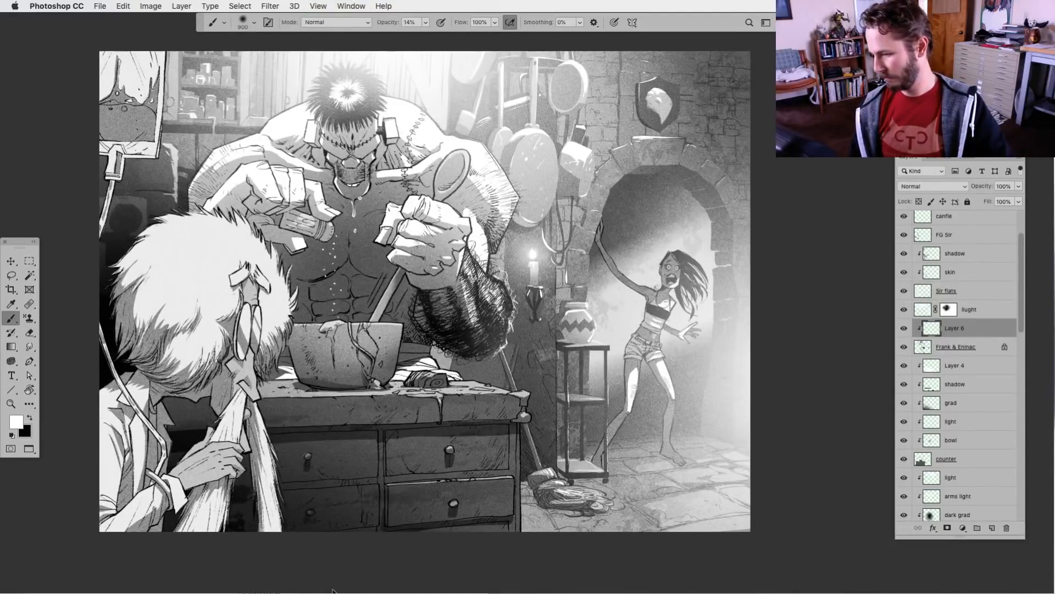
pyautogui.press('super+z')
# Lightly soften the outer edge of the hairy forearm with white at brush size 300 and 14% opacity
pyautogui.press('[')
pyautogui.press('[')
pyautogui.press('[')
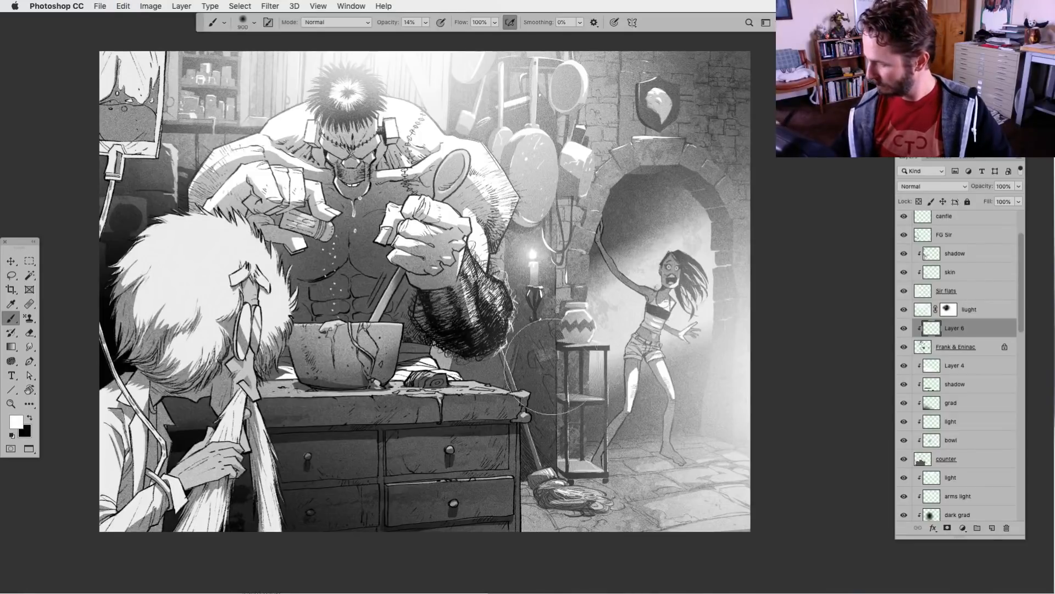
pyautogui.press('[')
pyautogui.press('[')
pyautogui.press('[')
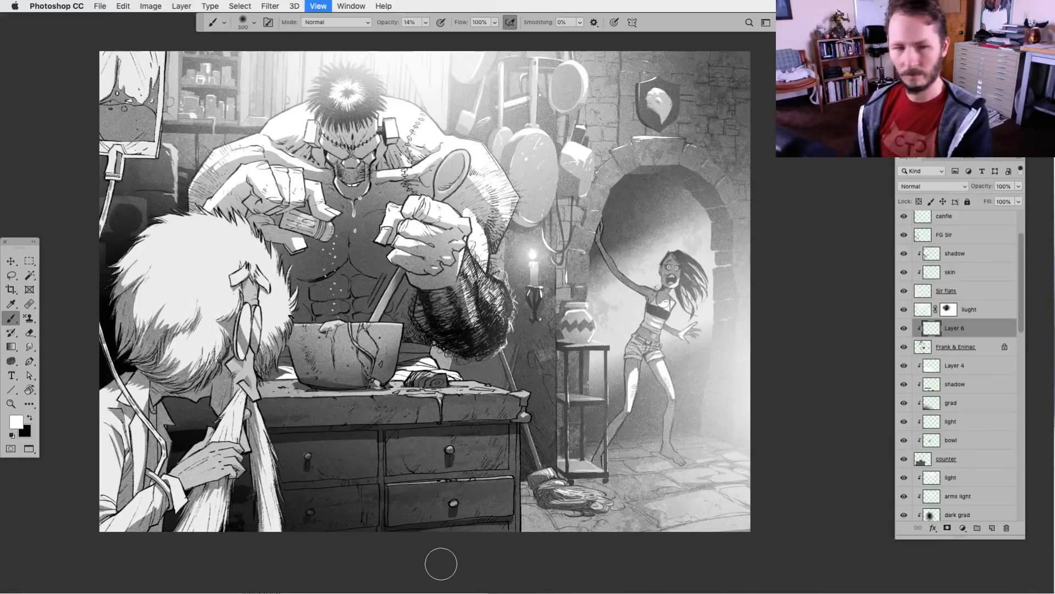
pyautogui.press('super+minus')
pyautogui.press('super+minus')
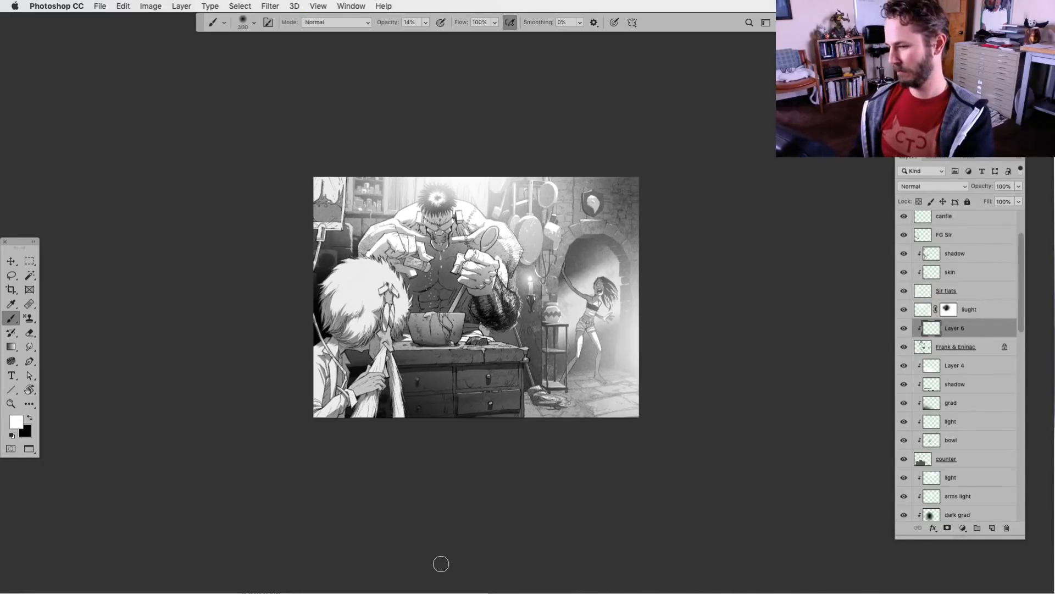
pyautogui.press('super+equal')
pyautogui.press('super+equal')
pyautogui.press('super+equal')
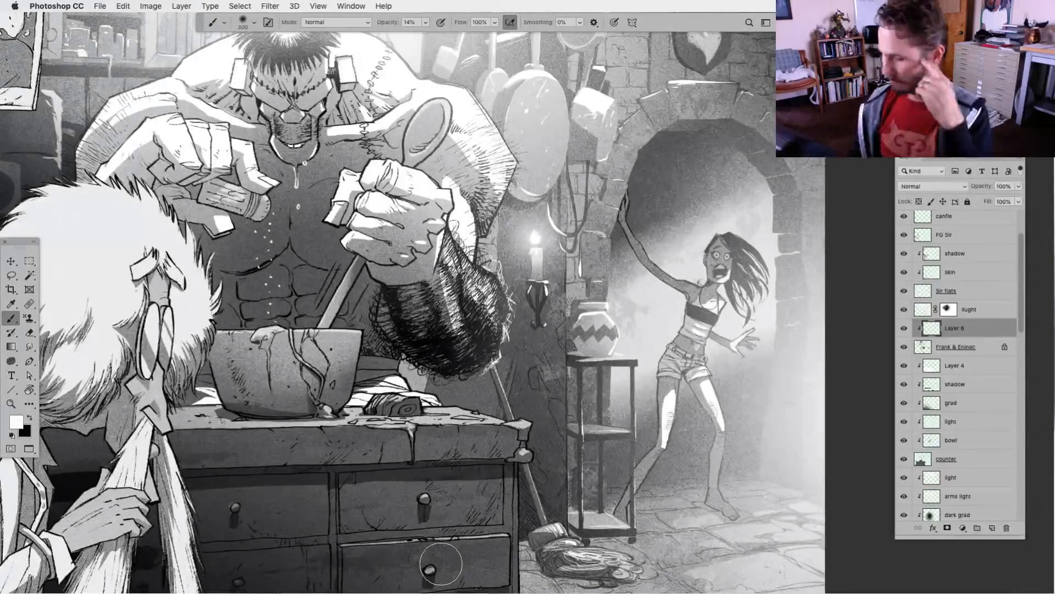
# Paint fine white strokes into the hairy forearm with the rough line brush at size 20 and 100% opacity
pyautogui.click(247, 22)
pyautogui.click(474, 130)
pyautogui.press('Return')
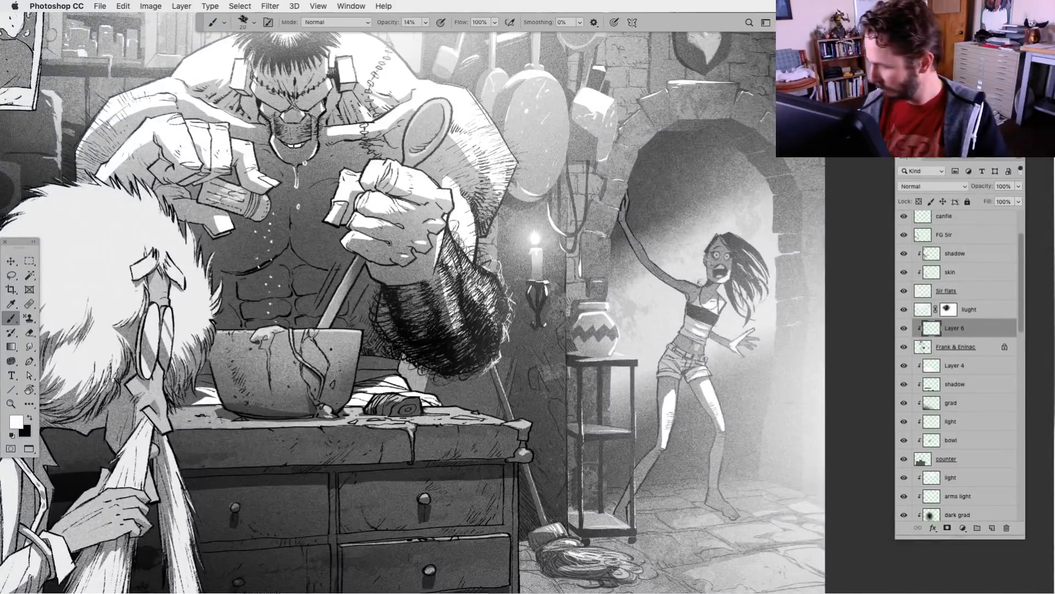
pyautogui.click(426, 22)
pyautogui.moveTo(424, 36); pyautogui.dragTo(469, 36)
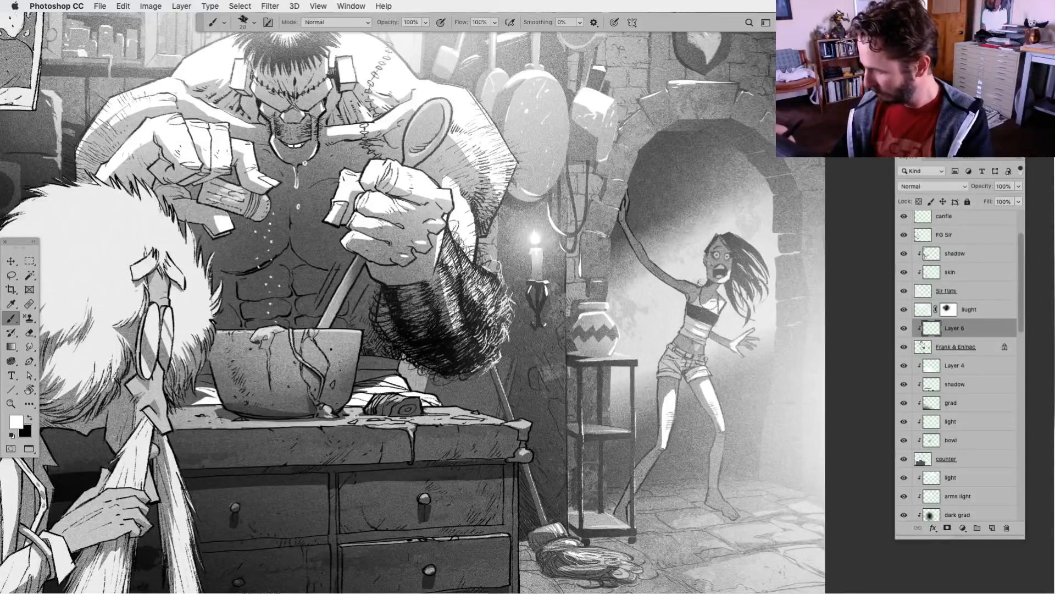
pyautogui.press('super+0')
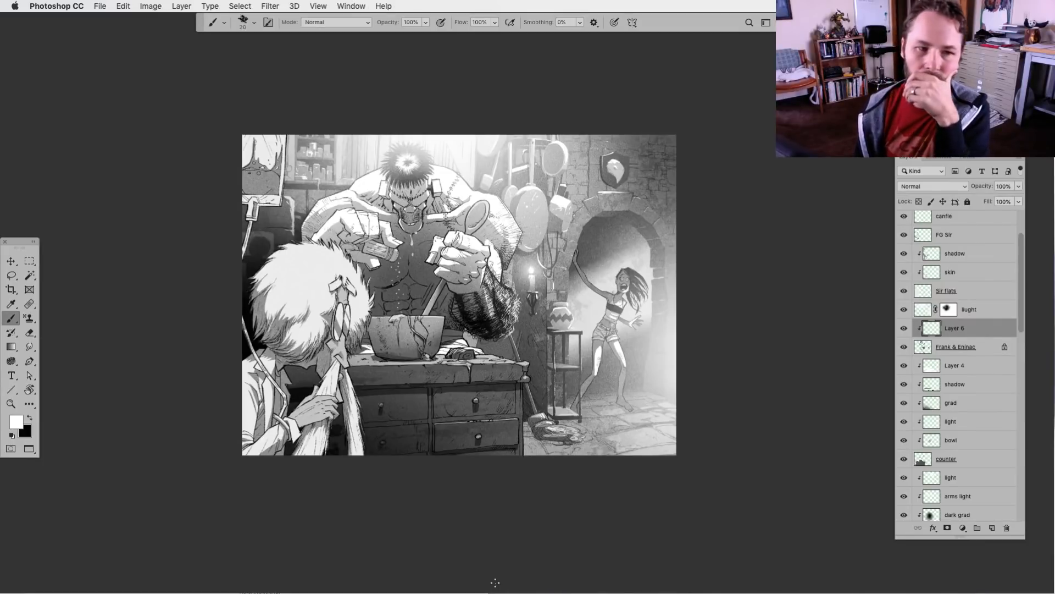
pyautogui.press('super+minus')
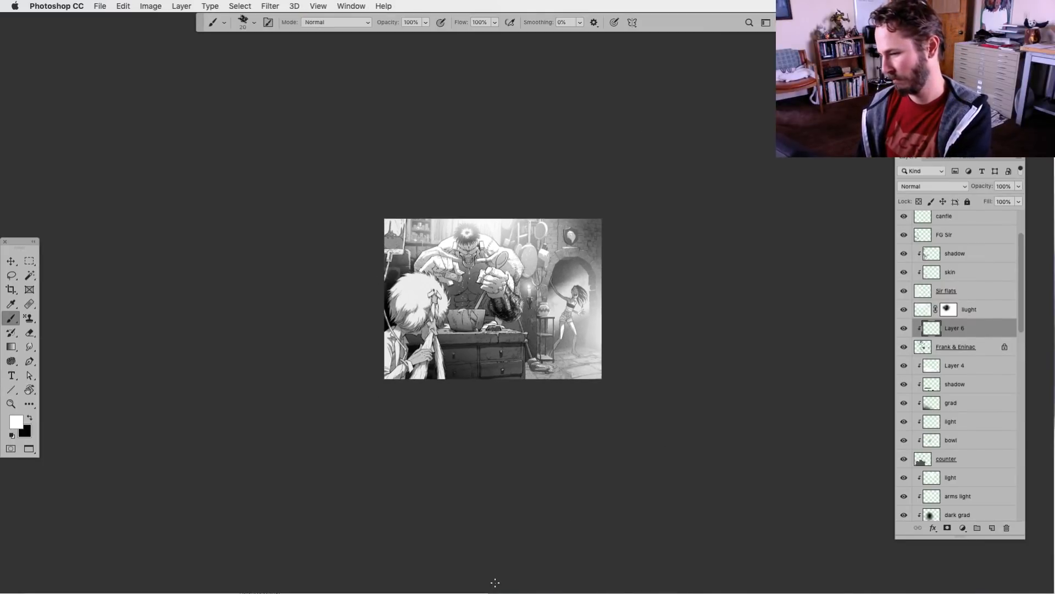
pyautogui.press('super+1')
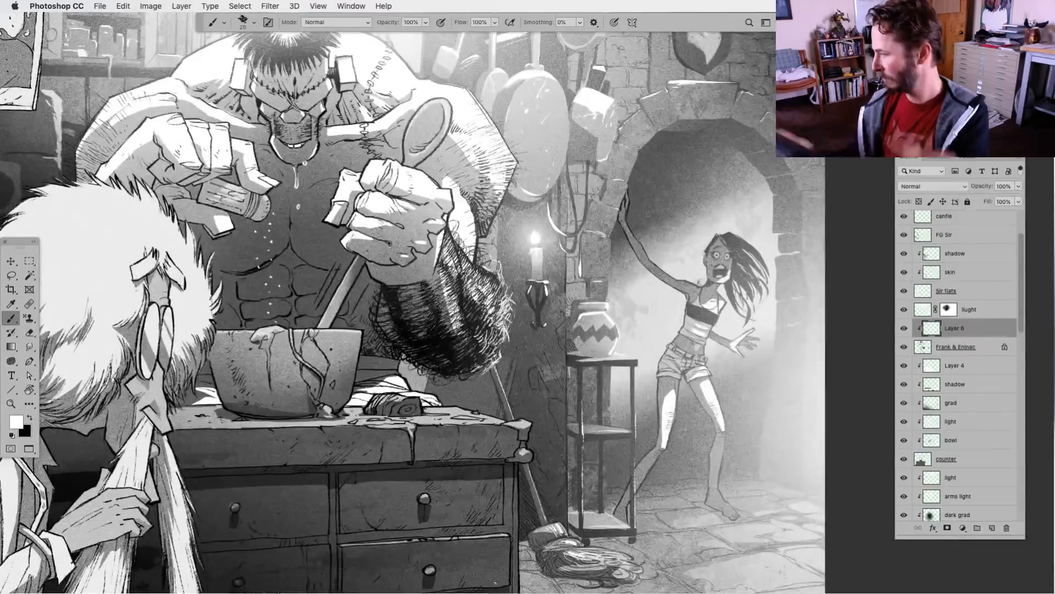
# Compare the hairy forearm with Layer 6 hidden and shown at several zoom levels
pyautogui.click(906, 329)
pyautogui.click(906, 329)
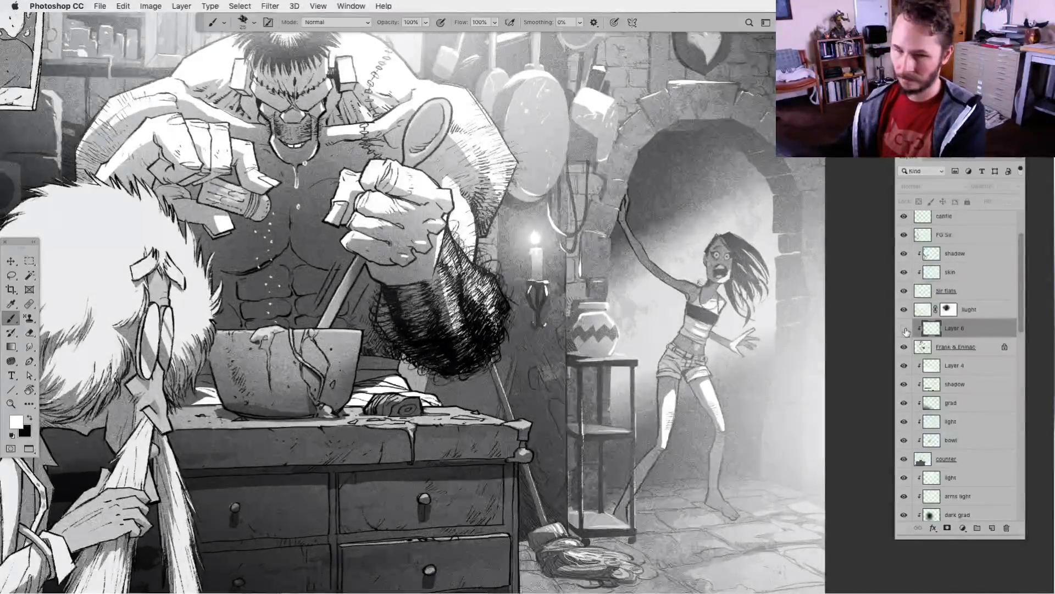
pyautogui.press('super+0')
pyautogui.click(906, 331)
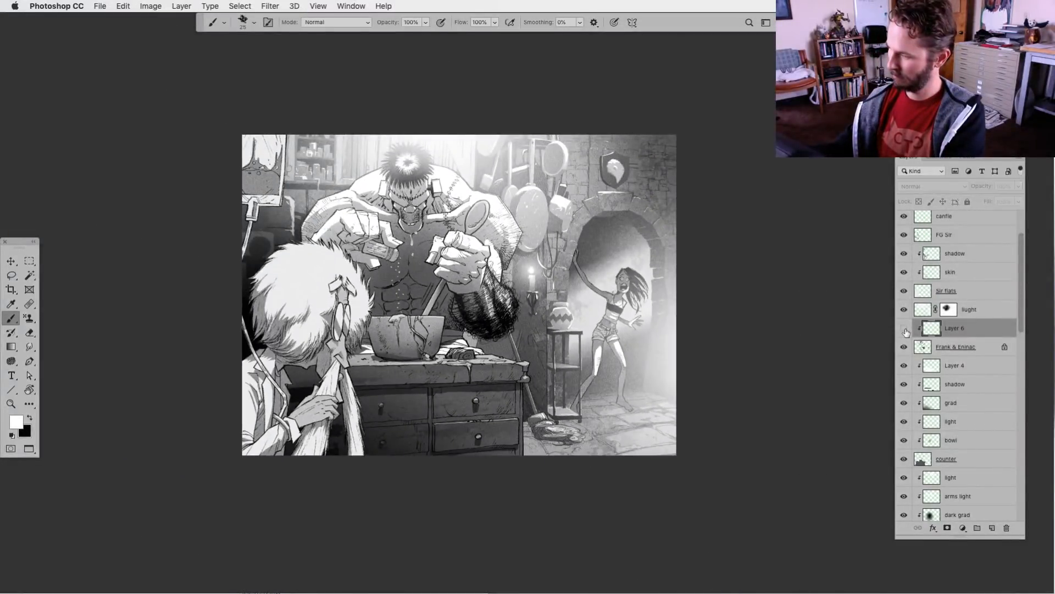
pyautogui.press('super+minus')
pyautogui.press('super+minus')
pyautogui.click(906, 331)
pyautogui.click(906, 332)
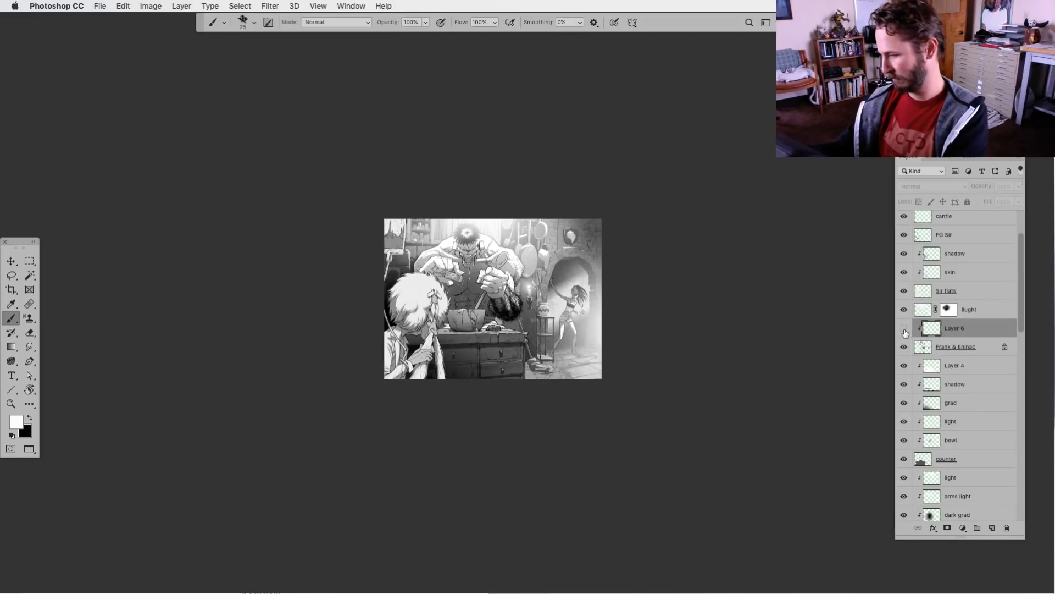
pyautogui.click(906, 332)
pyautogui.press('super+plus')
pyautogui.press('super+plus')
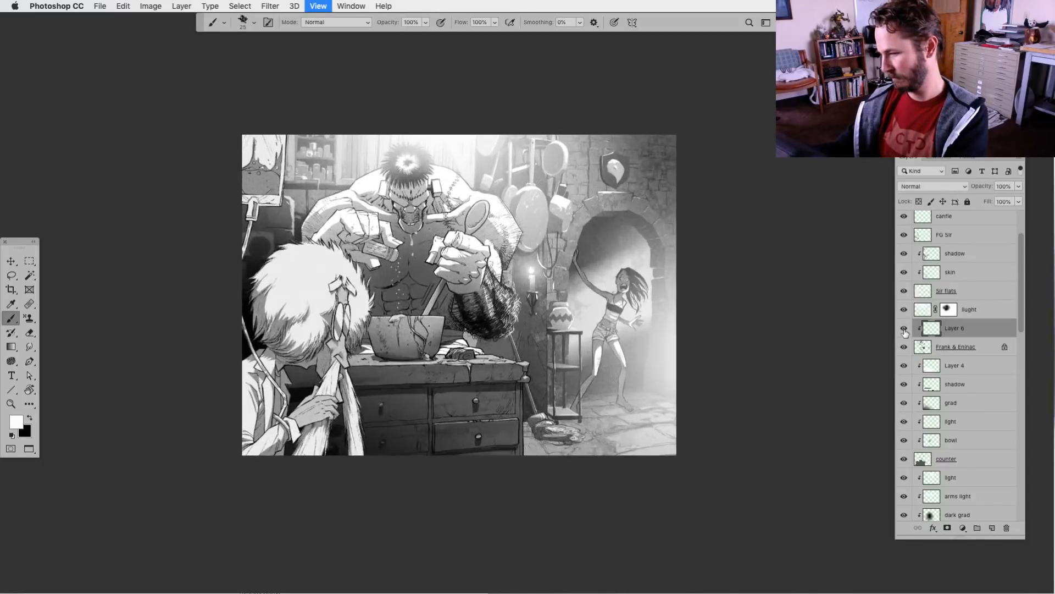
pyautogui.click(906, 332)
pyautogui.click(906, 332)
pyautogui.click(906, 332)
pyautogui.click(906, 332)
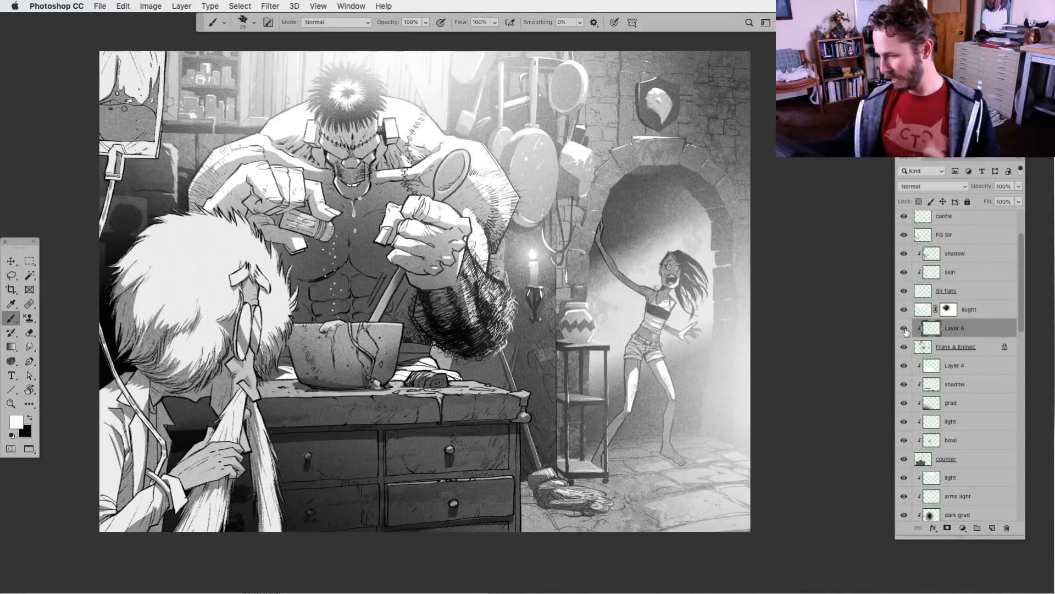
pyautogui.click(904, 330)
pyautogui.click(905, 330)
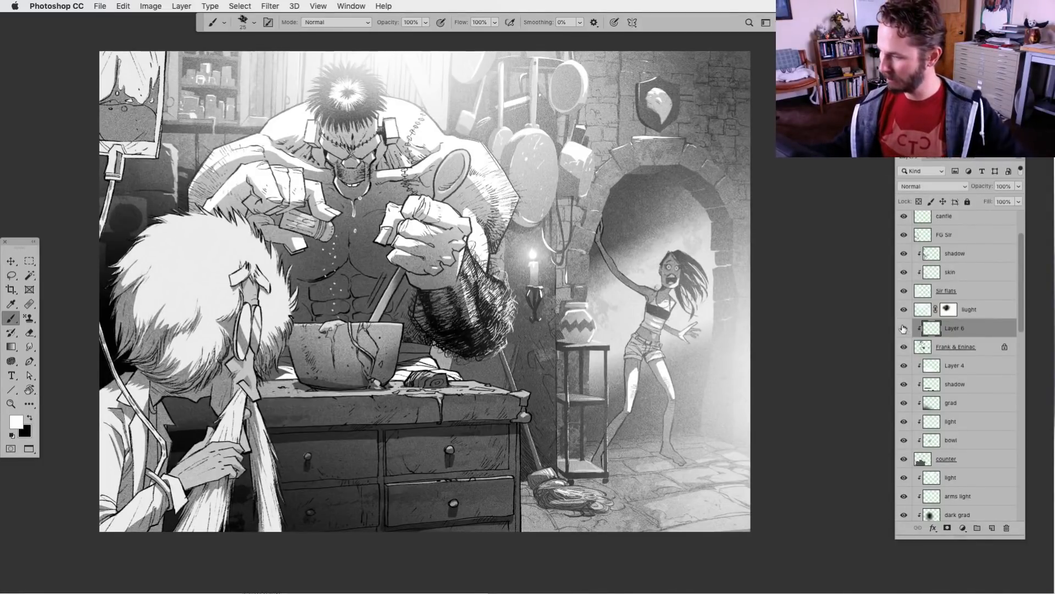
# Lasso the outer part of the hairy forearm on Layer 6, clear the white painted there and deselect
pyautogui.click(16, 278)
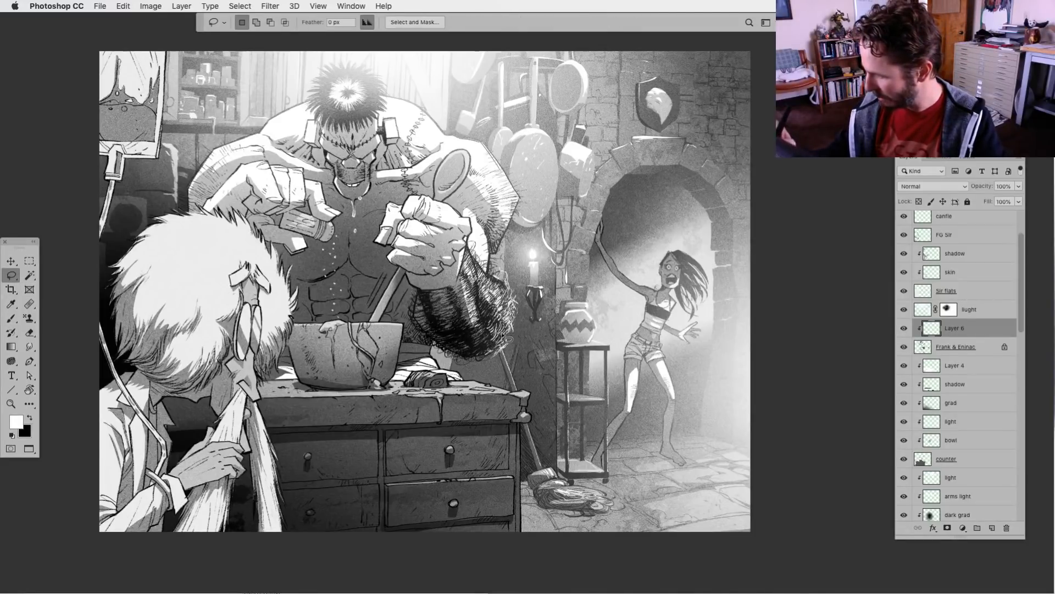
pyautogui.moveTo(485, 351); pyautogui.dragTo(496, 280)
pyautogui.press('super+d')
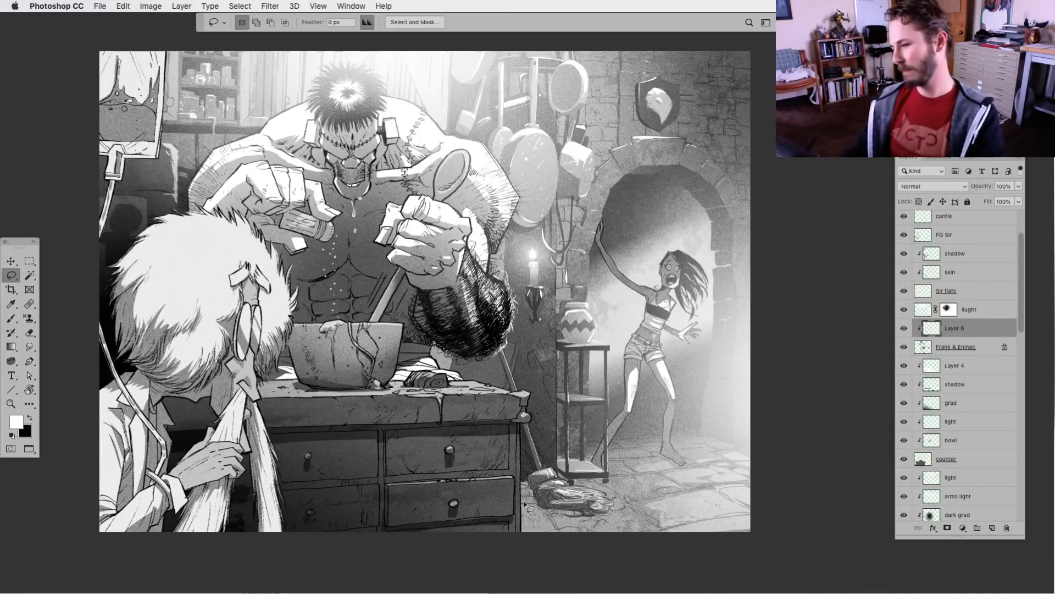
pyautogui.press('super+minus')
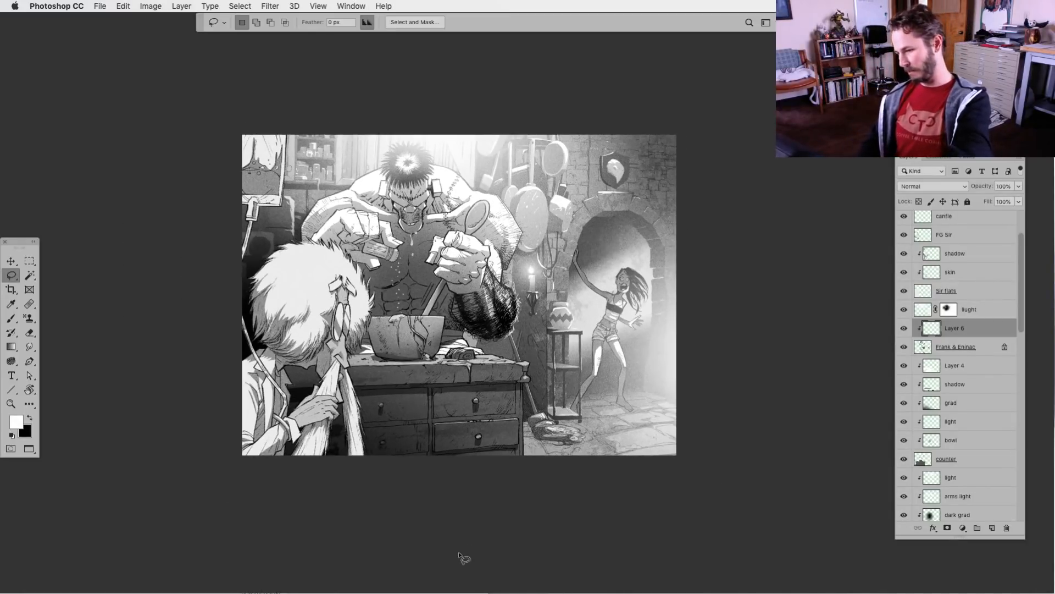
pyautogui.press('super+equal')
pyautogui.press('super+equal')
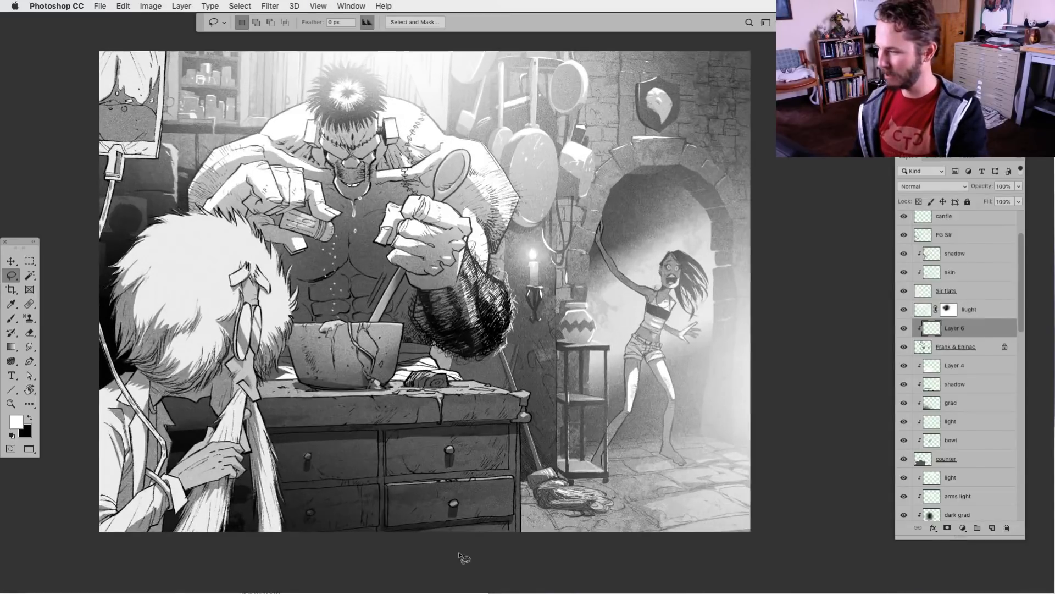
# Touch up the outer edge of the hairy forearm with white rough brush strokes at size 25
pyautogui.click(12, 318)
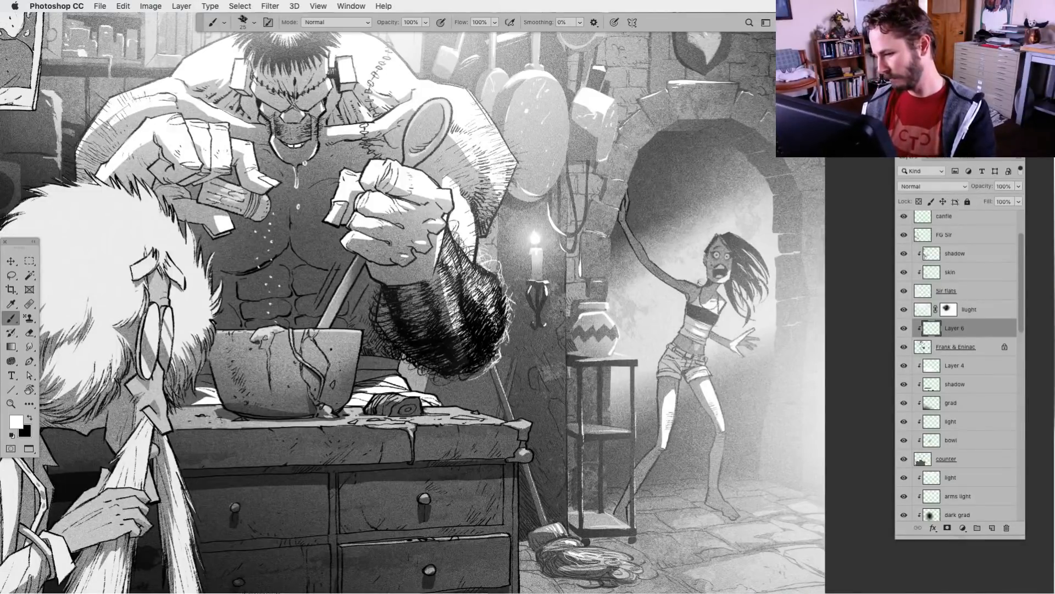
pyautogui.press('super+minus')
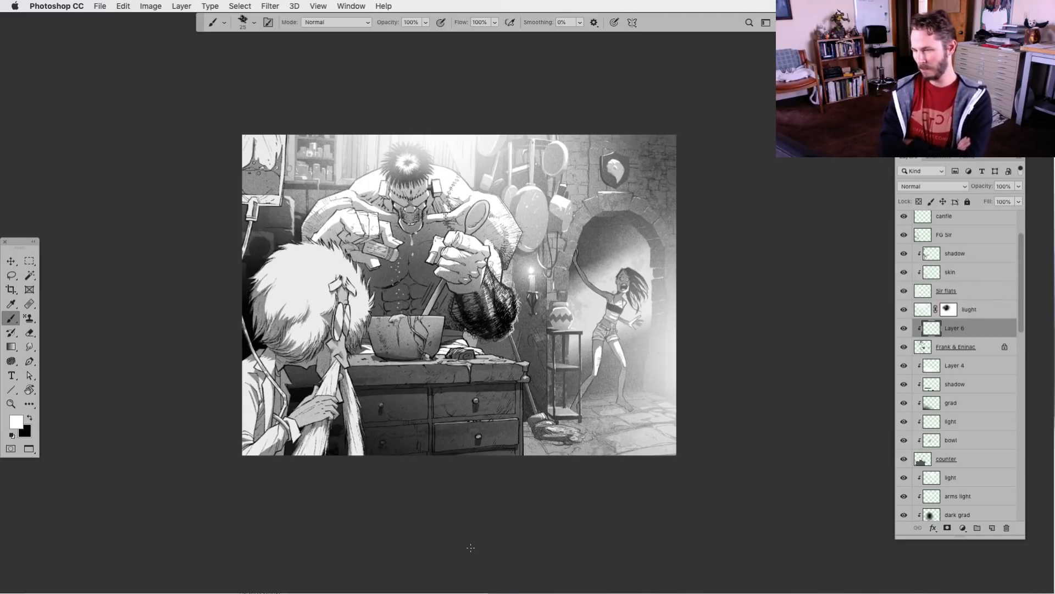
pyautogui.press('super+plus')
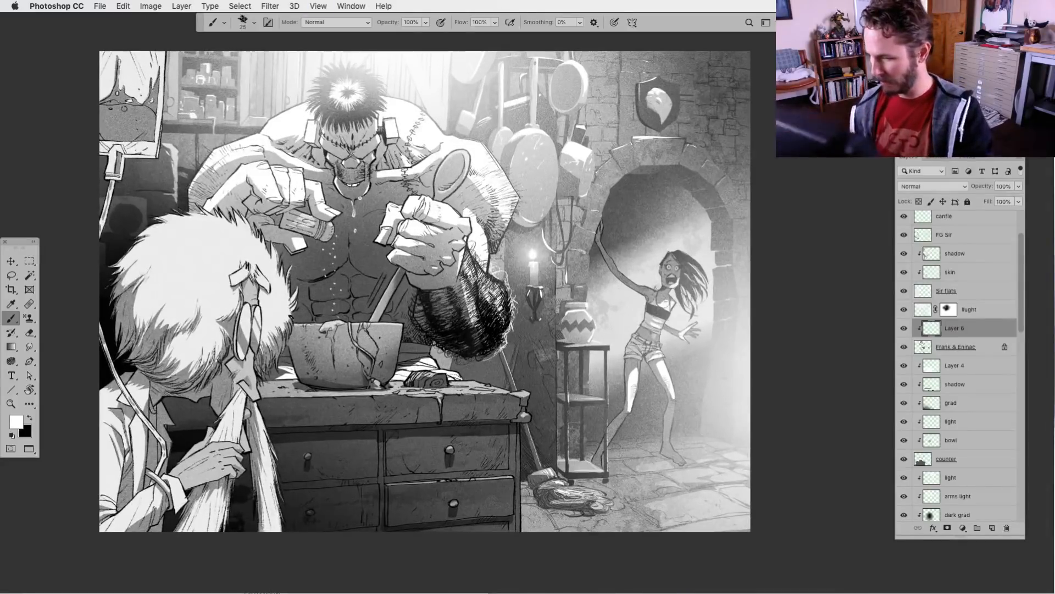
# Add a new clipped layer directly above the Frank Flats layer for shading the monster's torso
pyautogui.moveTo(381, 447); pyautogui.dragTo(462, 446)
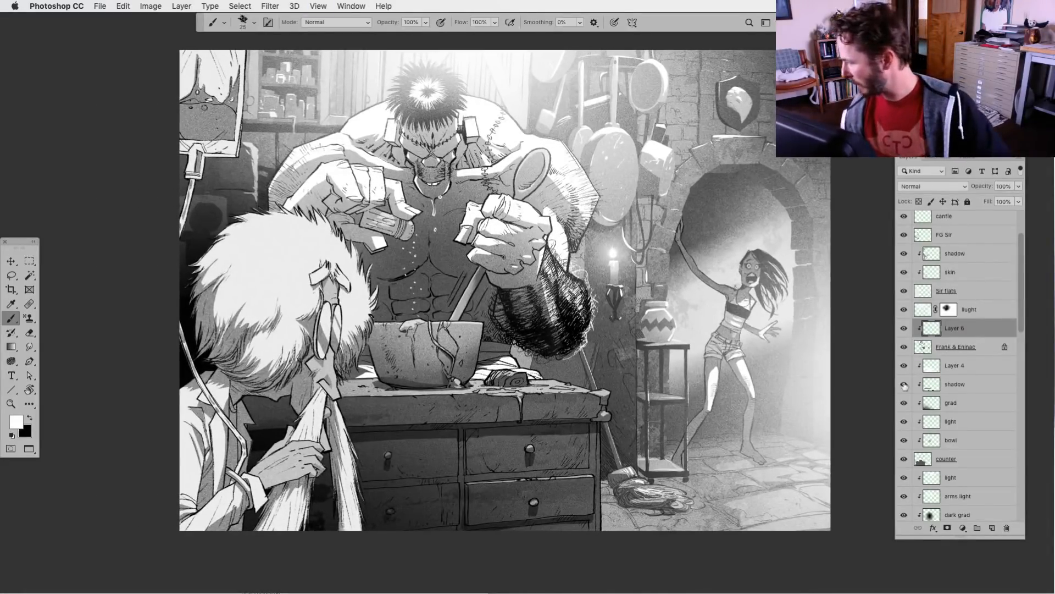
pyautogui.moveTo(1023, 327); pyautogui.dragTo(1016, 361)
pyautogui.click(930, 438)
pyautogui.click(993, 528)
pyautogui.press('l')
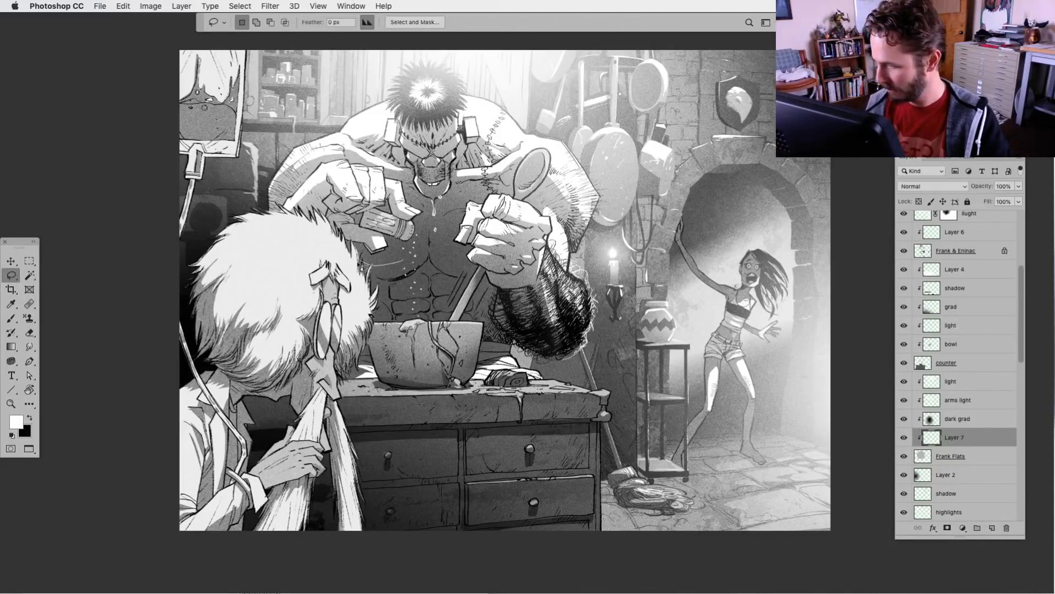
# Fill lassoed shadow shapes under the monster's chest and between the abdominal muscles with black
pyautogui.moveTo(384, 301)
pyautogui.mouseDown()
pyautogui.moveTo(437, 291)
pyautogui.moveTo(420, 258)
pyautogui.moveTo(387, 244)
pyautogui.moveTo(344, 297)
pyautogui.moveTo(385, 300)
pyautogui.mouseUp()
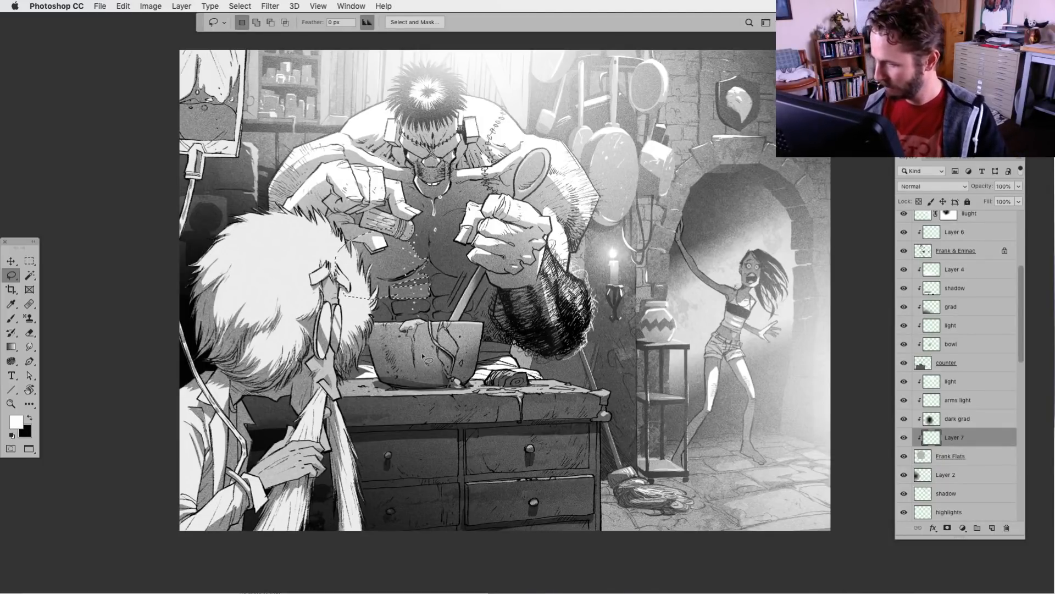
pyautogui.press('super+BackSpace')
pyautogui.press('super+d')
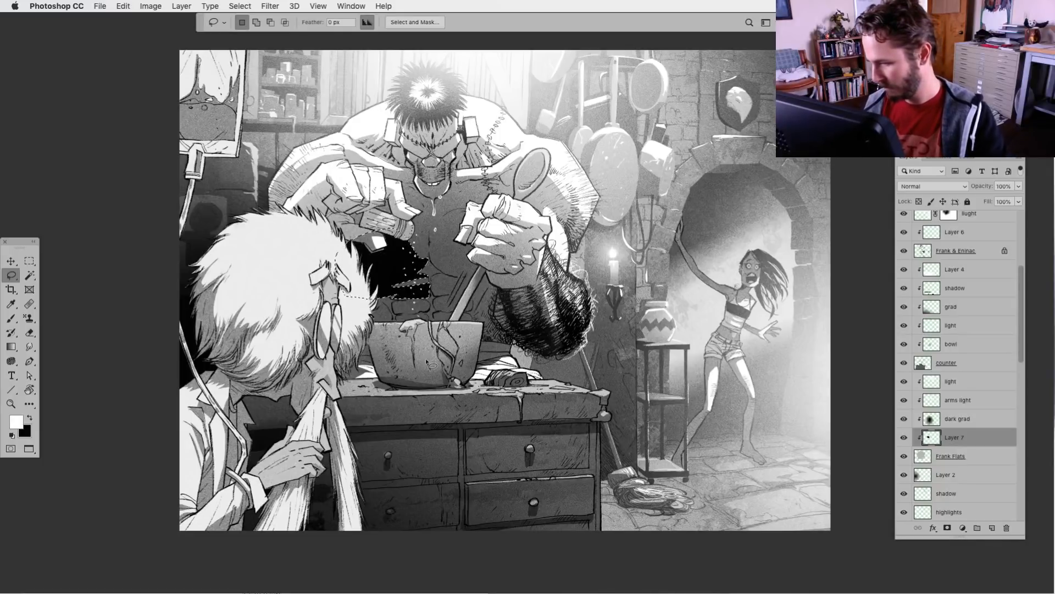
pyautogui.moveTo(391, 300)
pyautogui.mouseDown()
pyautogui.moveTo(392, 325)
pyautogui.moveTo(397, 286)
pyautogui.moveTo(433, 306)
pyautogui.moveTo(390, 317)
pyautogui.moveTo(388, 308)
pyautogui.moveTo(435, 328)
pyautogui.moveTo(434, 312)
pyautogui.moveTo(477, 300)
pyautogui.moveTo(435, 283)
pyautogui.moveTo(429, 303)
pyautogui.moveTo(509, 270)
pyautogui.moveTo(458, 254)
pyautogui.moveTo(440, 263)
pyautogui.moveTo(435, 236)
pyautogui.moveTo(456, 235)
pyautogui.moveTo(420, 272)
pyautogui.mouseUp()
pyautogui.press('super+BackSpace')
pyautogui.press('super+d')
pyautogui.press('super+BackSpace')
pyautogui.press('super+d')
pyautogui.press('super+BackSpace')
pyautogui.press('super+BackSpace')
pyautogui.press('super+BackSpace')
pyautogui.press('super+d')
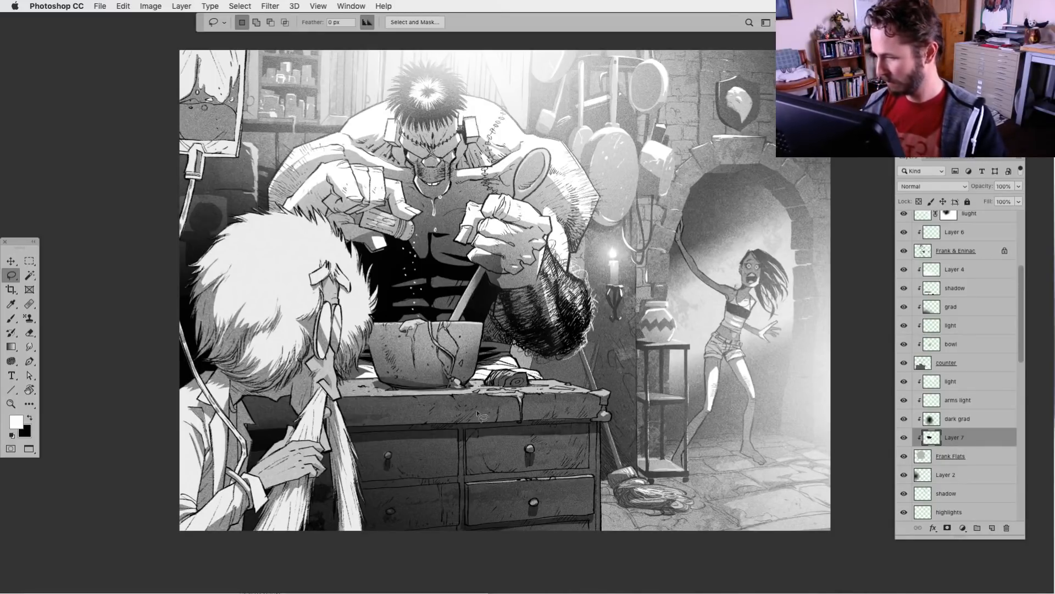
# Lower the opacity of the torso shadow layer to 46%
pyautogui.click(1019, 186)
pyautogui.moveTo(1020, 199); pyautogui.dragTo(993, 202)
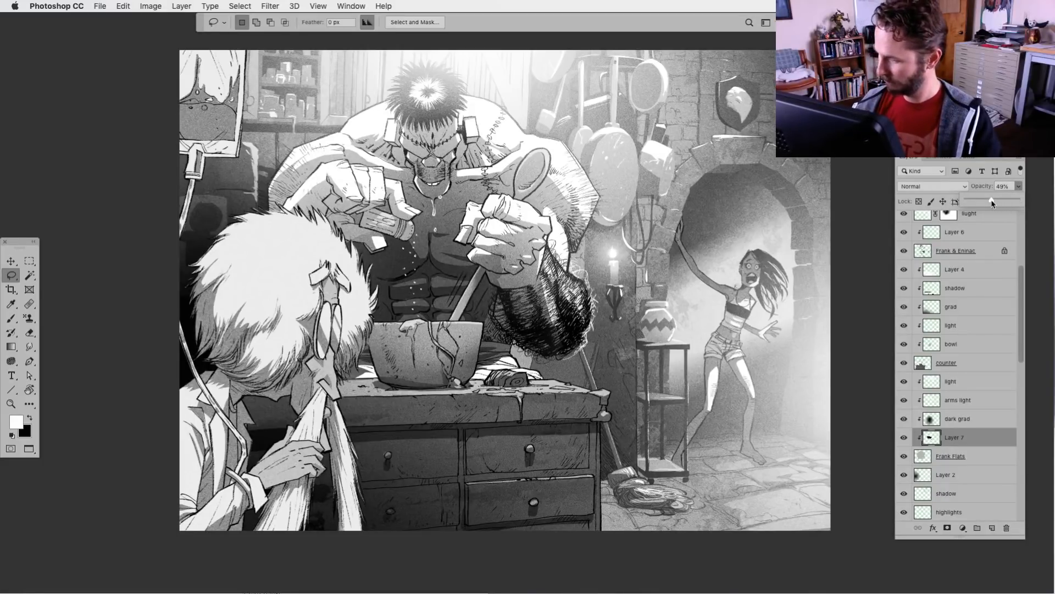
pyautogui.moveTo(990, 203); pyautogui.dragTo(990, 204)
pyautogui.click(423, 308)
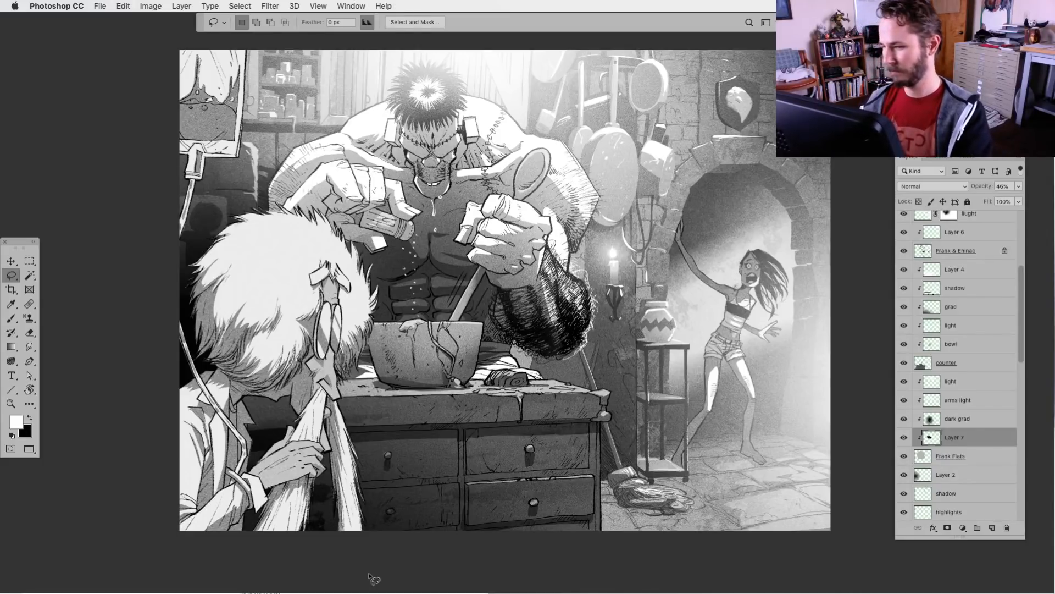
pyautogui.press('super+minus')
pyautogui.press('super+minus')
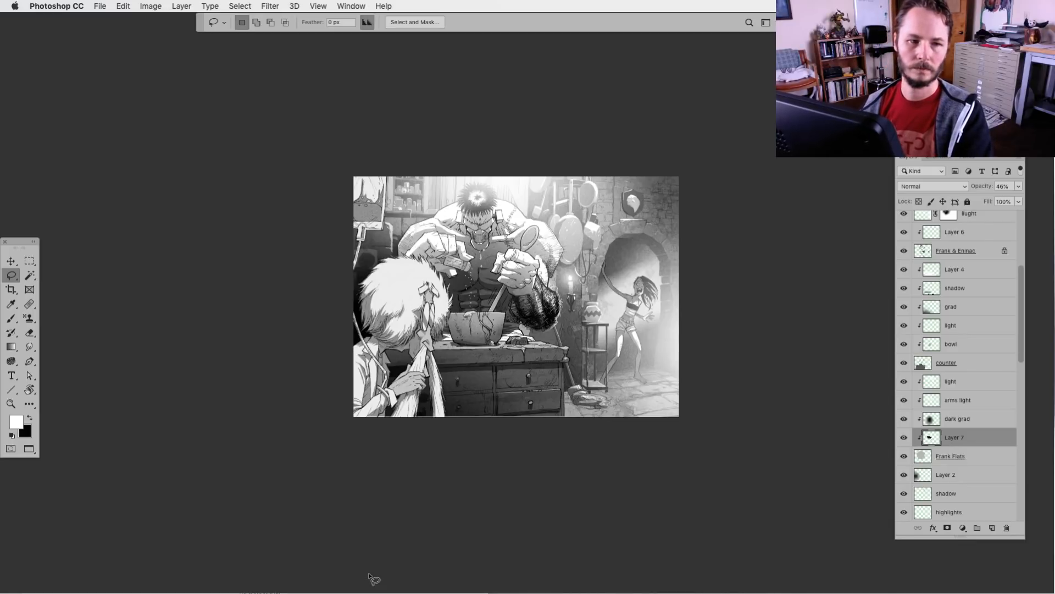
pyautogui.press('super+plus')
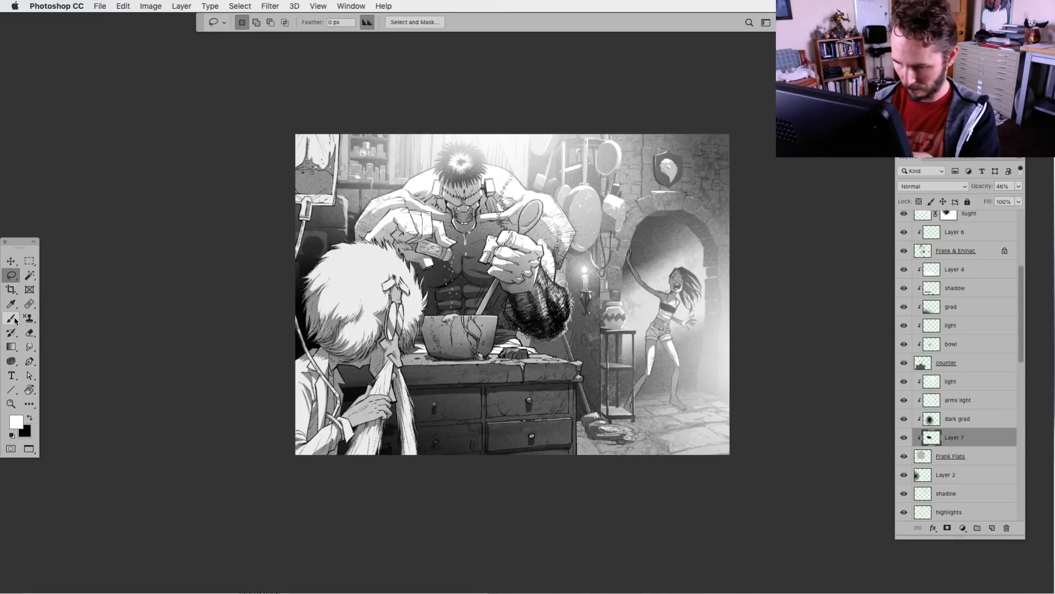
pyautogui.click(30, 332)
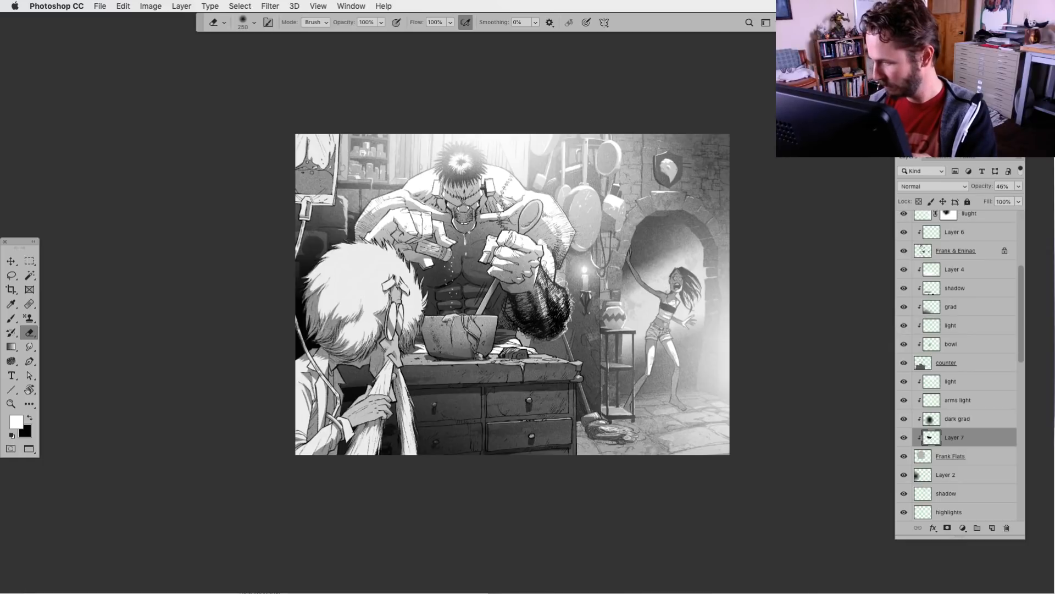
pyautogui.press('super+plus')
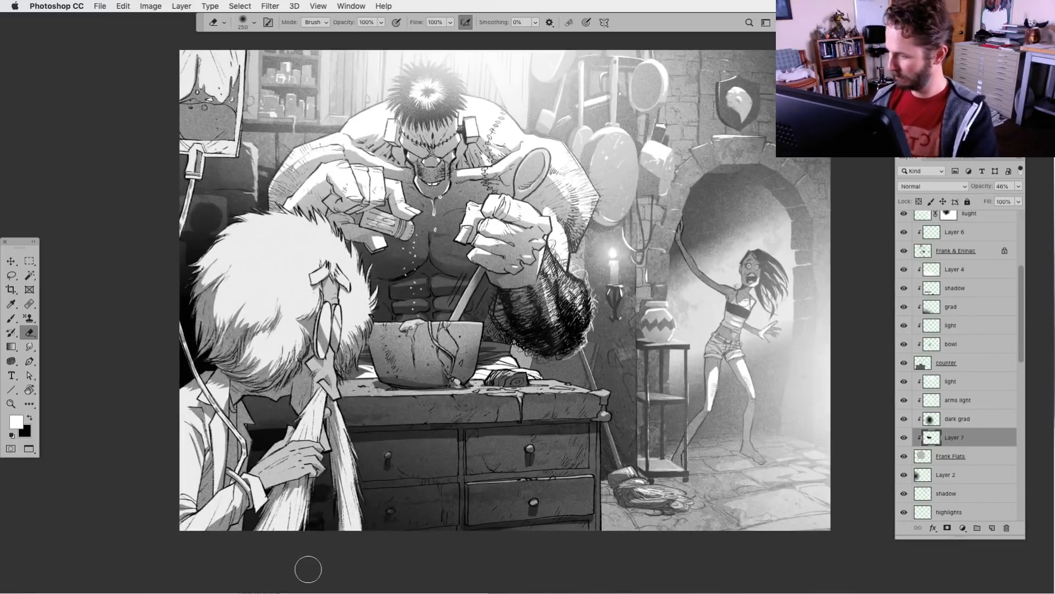
pyautogui.press('super+minus')
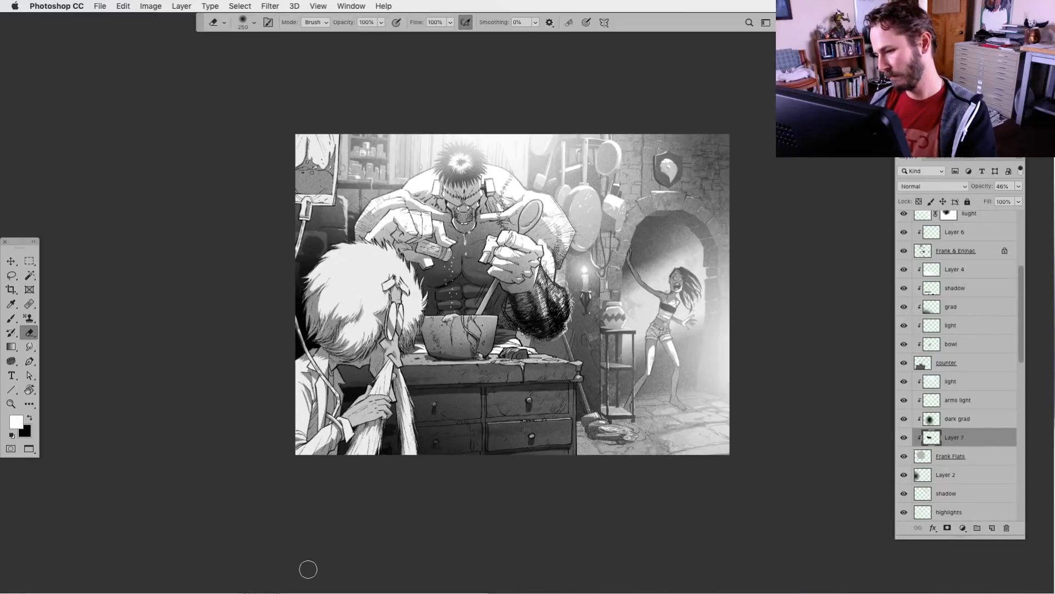
pyautogui.press('super+plus')
pyautogui.press('super+minus')
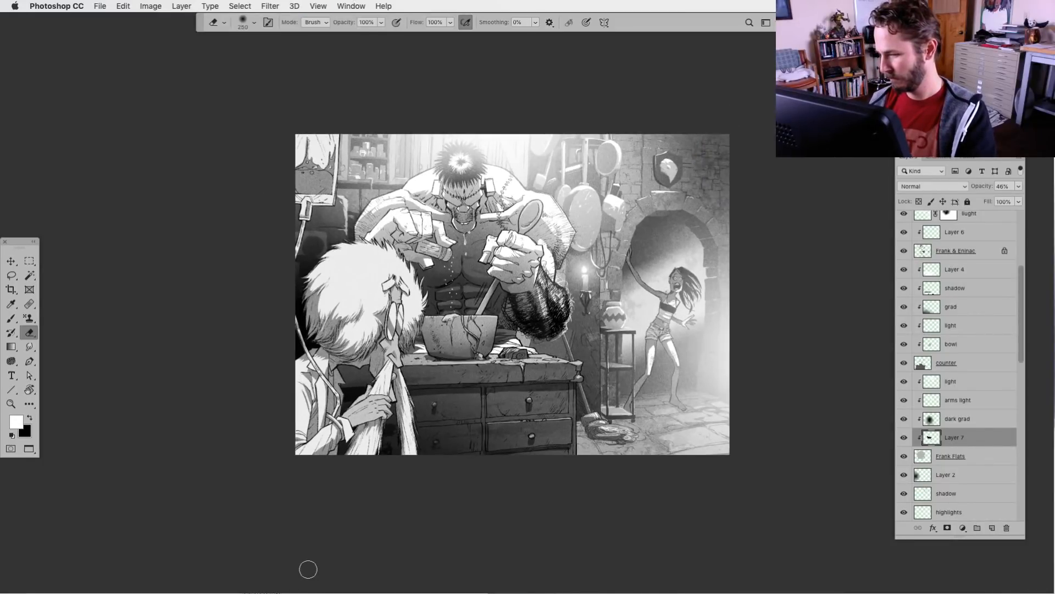
# Add a new layer directly above Layer 6 and name it "hilight bowl"
pyautogui.moveTo(1021, 364); pyautogui.dragTo(1022, 343)
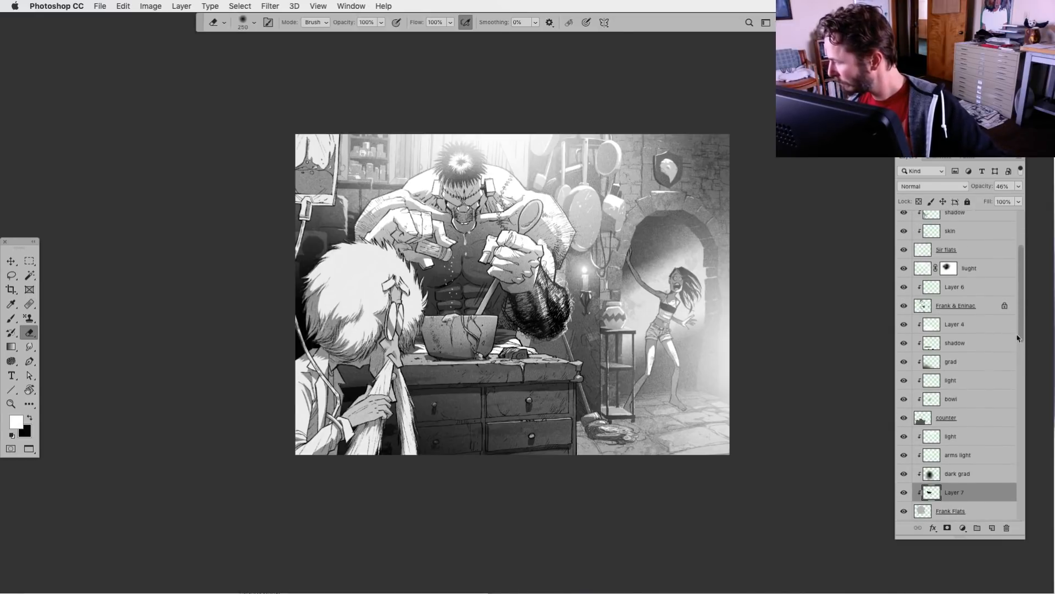
pyautogui.click(950, 298)
pyautogui.click(993, 528)
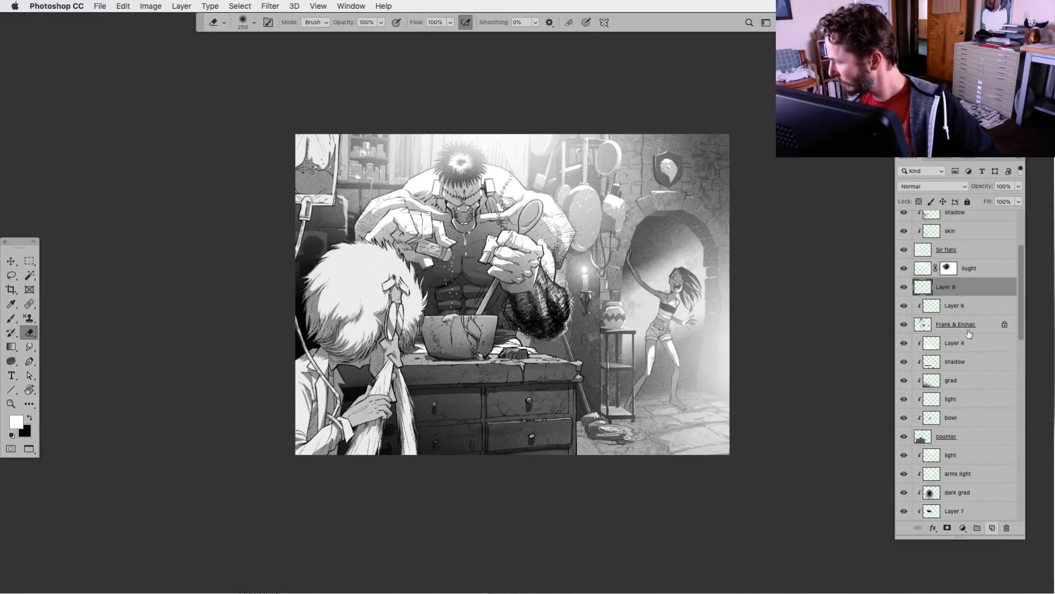
pyautogui.doubleClick(943, 286)
pyautogui.write('h')
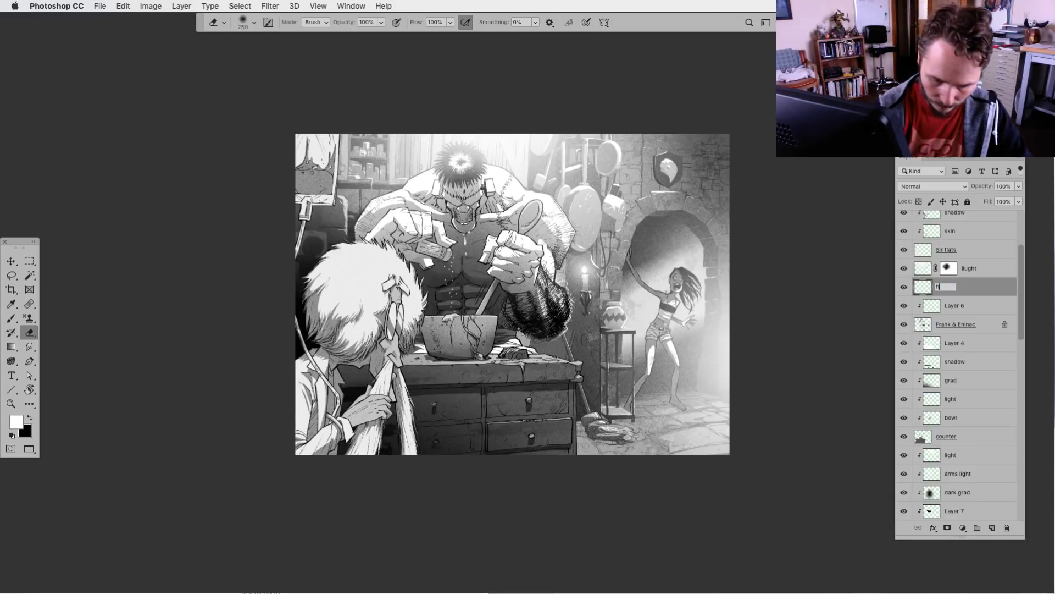
pyautogui.write('ilight bowl')
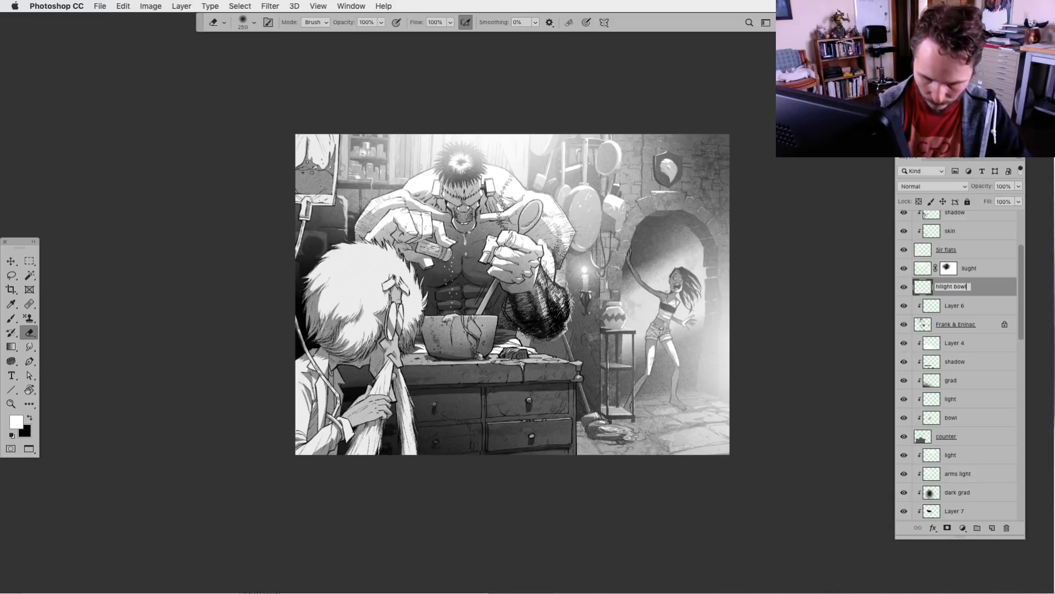
pyautogui.press('Return')
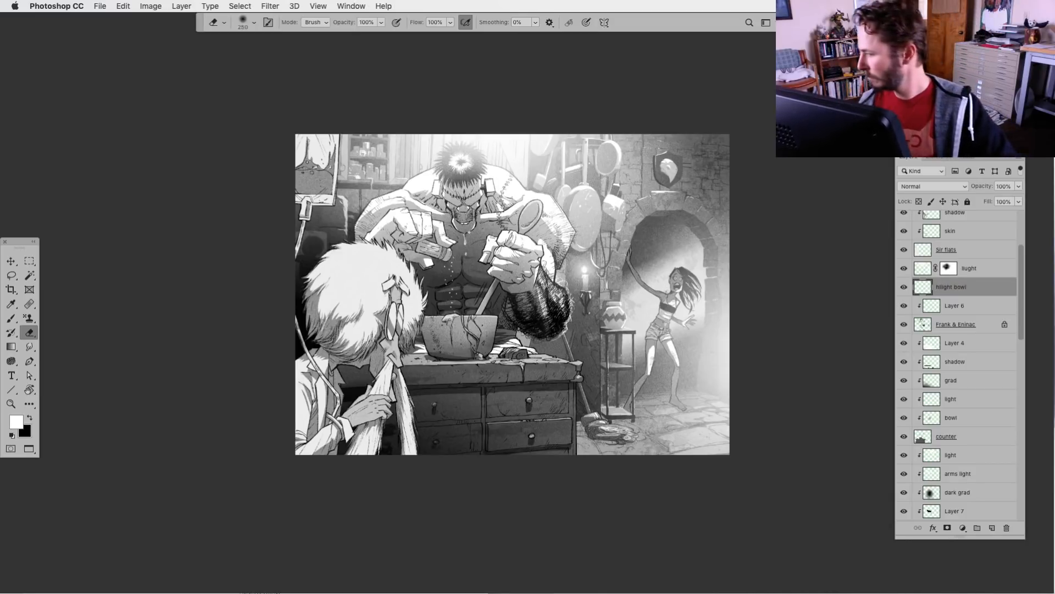
# Paint white highlights along the mixing bowl's rim and the dripping batter with the rough brush
pyautogui.click(11, 318)
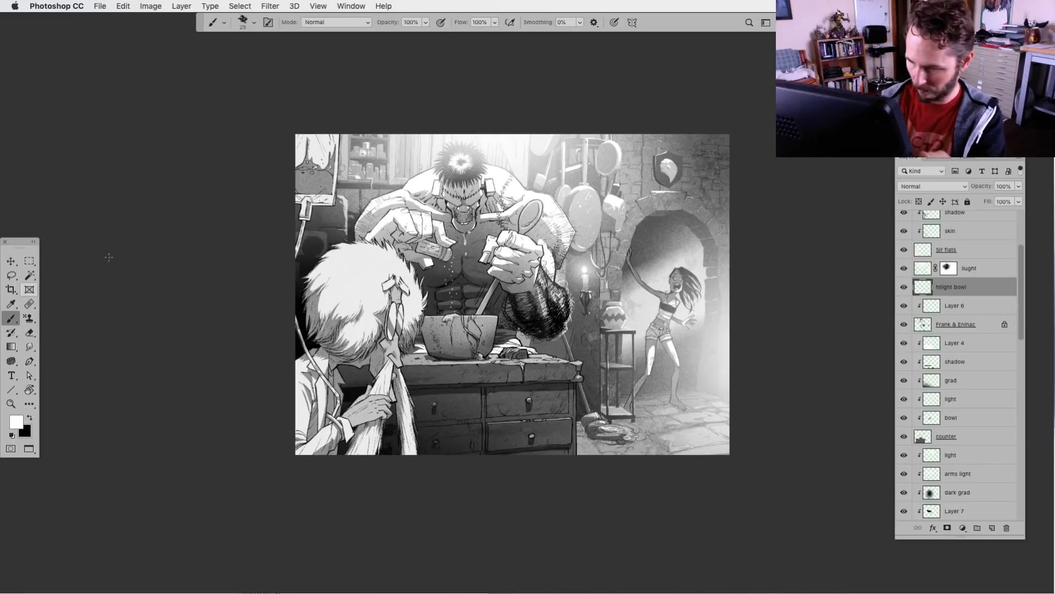
pyautogui.click(254, 23)
pyautogui.click(255, 102)
pyautogui.click(254, 22)
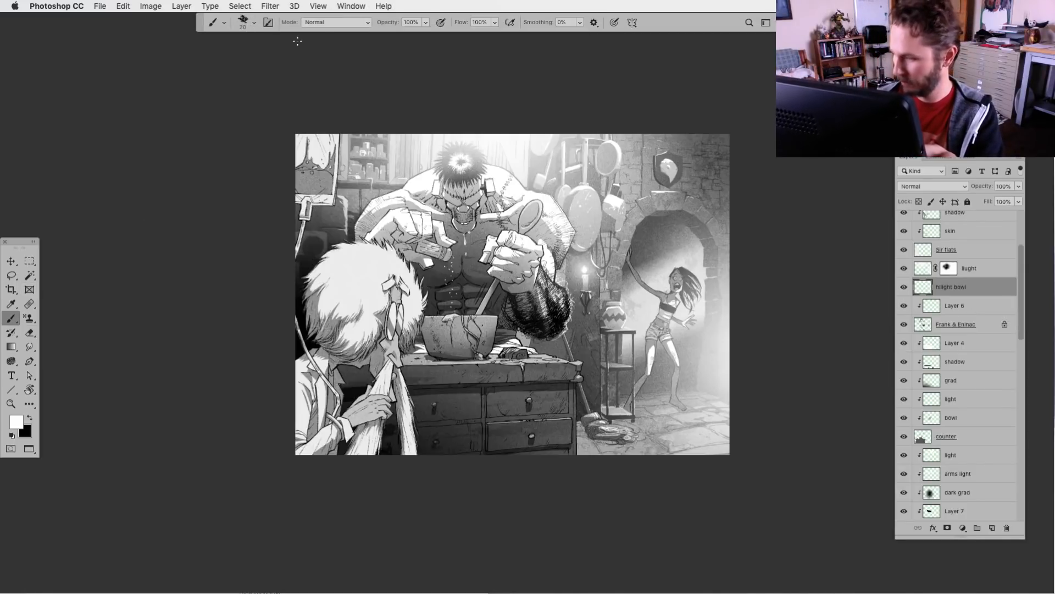
pyautogui.press('super+plus')
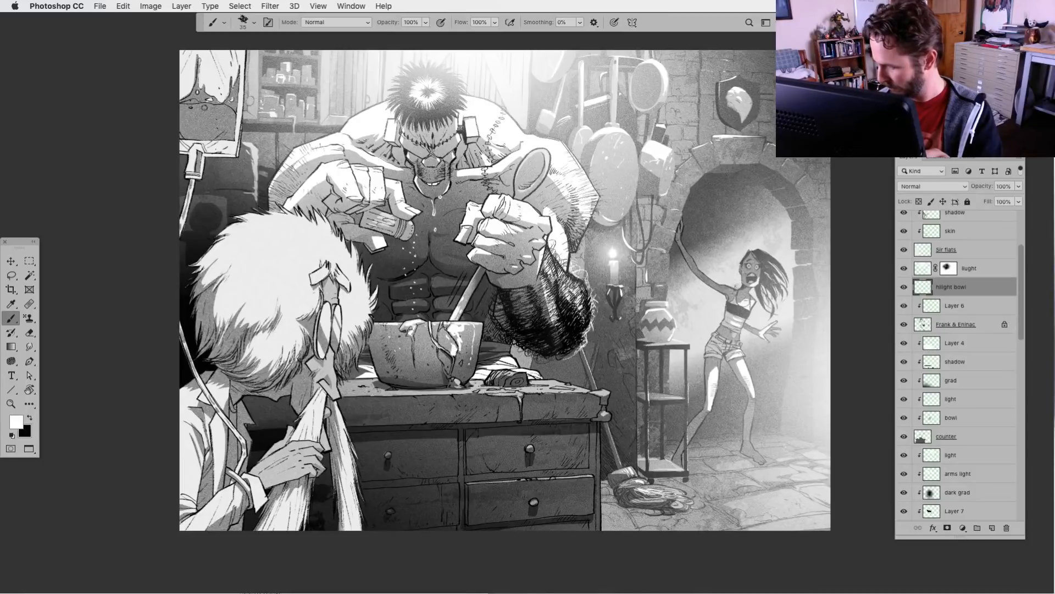
# Move the hilight bowl layer directly below the Frank & Eninac layer and erase the excess white over the bowl's drip
pyautogui.moveTo(933, 294); pyautogui.dragTo(972, 317)
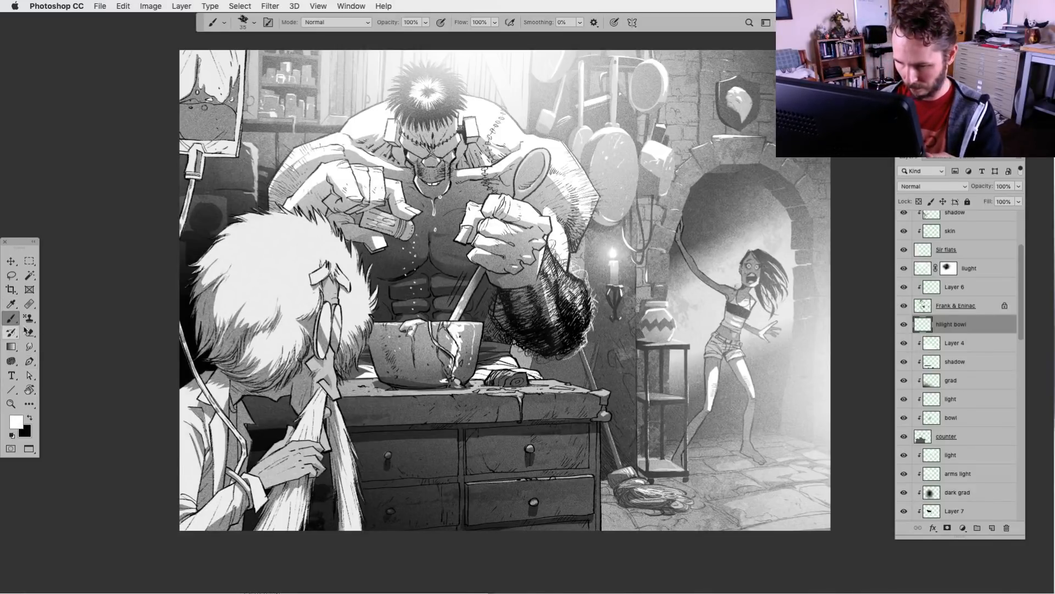
pyautogui.click(30, 332)
pyautogui.moveTo(454, 335)
pyautogui.mouseDown()
pyautogui.moveTo(451, 381)
pyautogui.moveTo(467, 334)
pyautogui.moveTo(463, 363)
pyautogui.mouseUp()
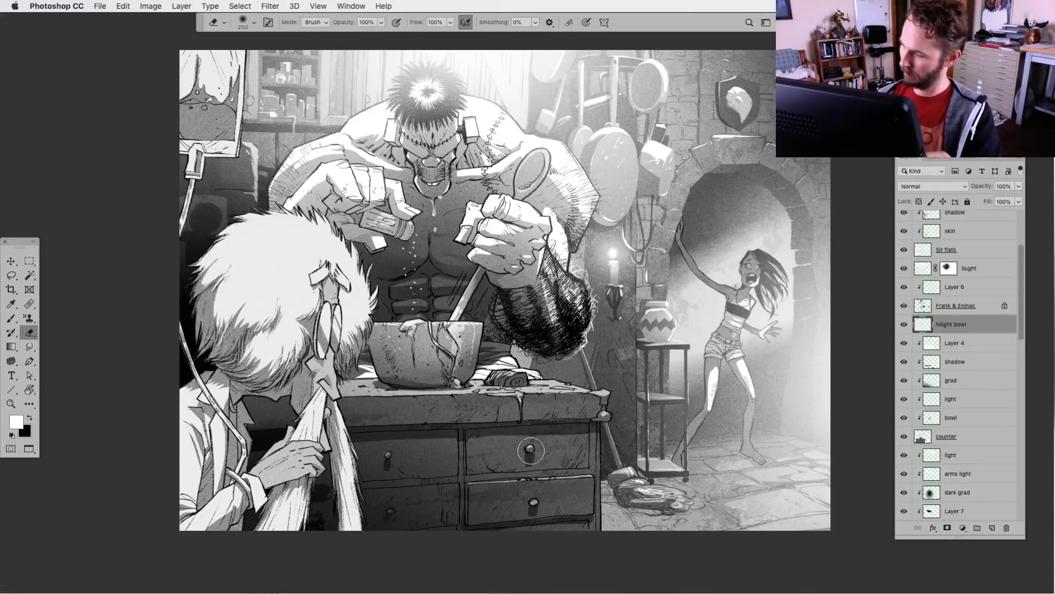
pyautogui.hotkey('ctrl', '-')
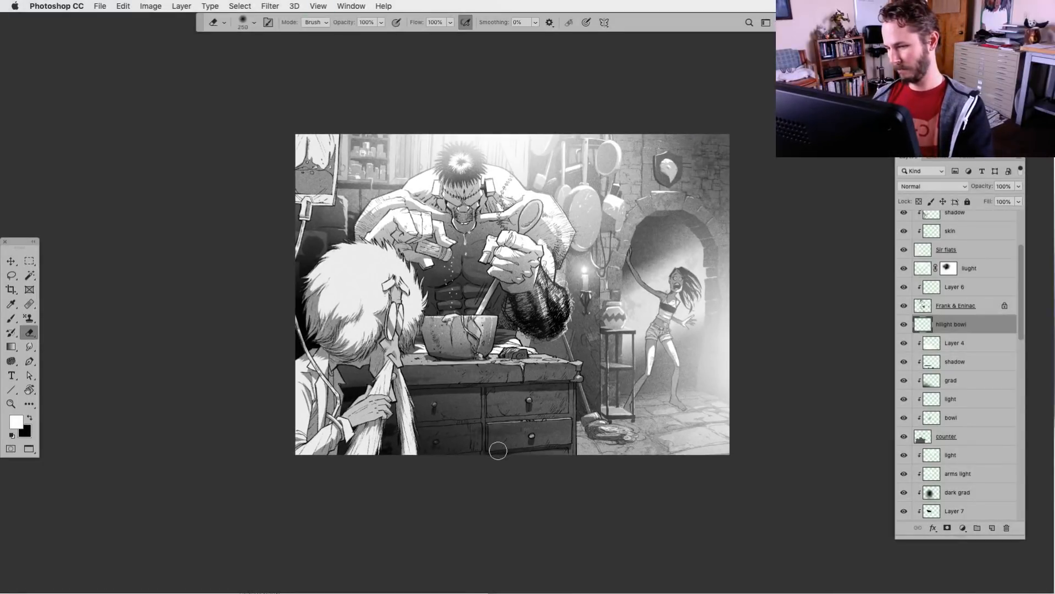
pyautogui.hotkey('ctrl', '-')
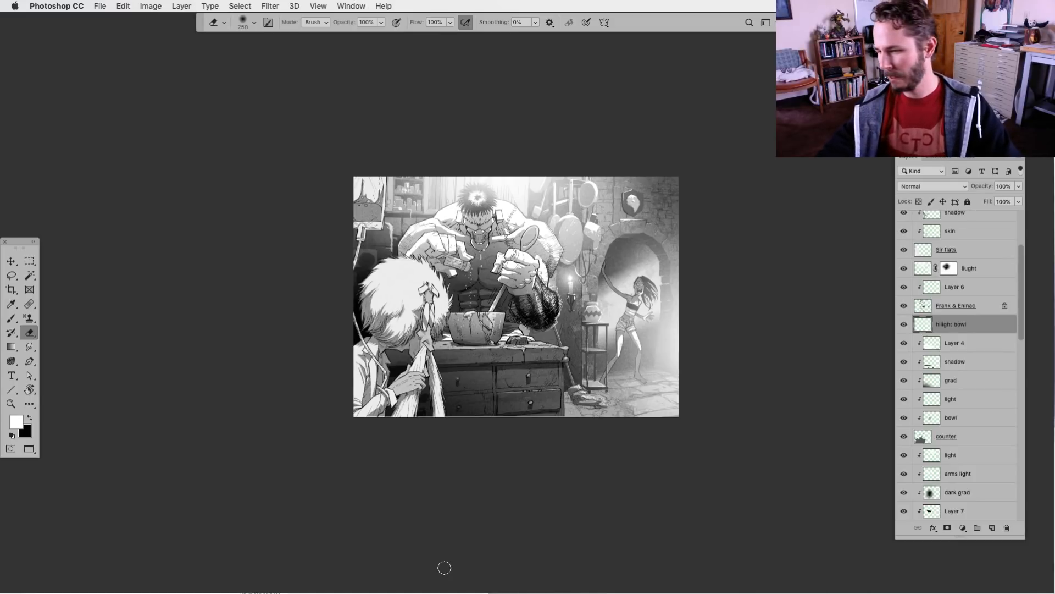
pyautogui.moveTo(437, 469); pyautogui.dragTo(412, 479)
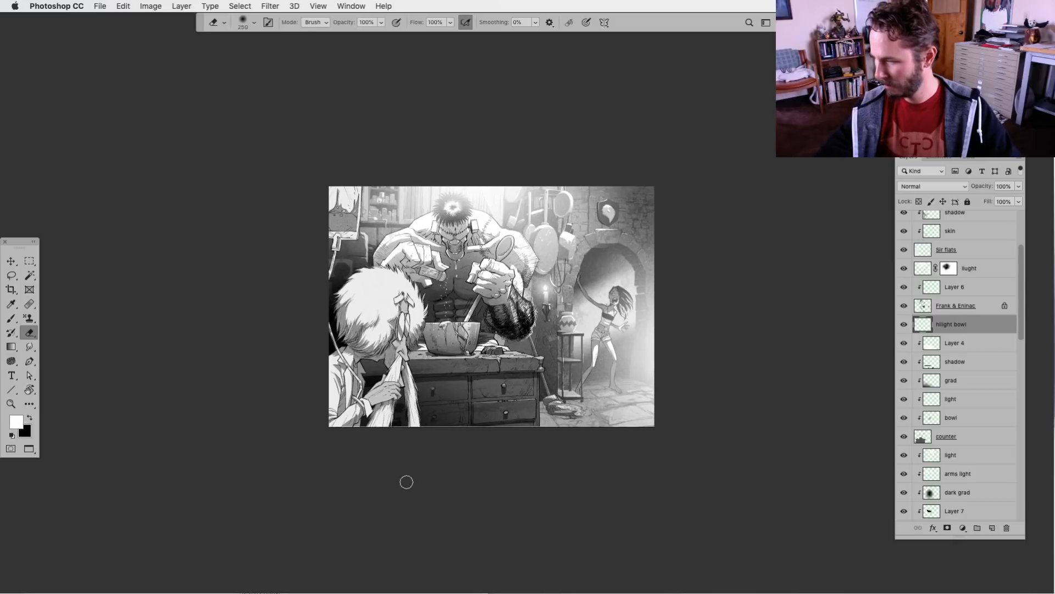
pyautogui.hotkey('ctrl', '+')
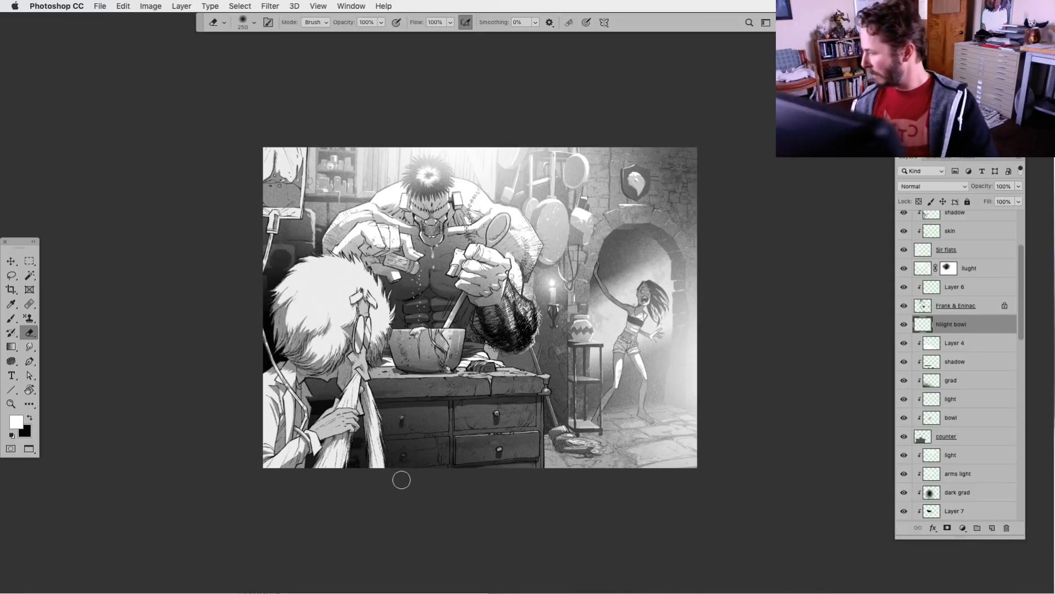
# Set up the rough brush with black on the Frank & Eninac layer and unlock the layer's transparent pixels
pyautogui.click(930, 307)
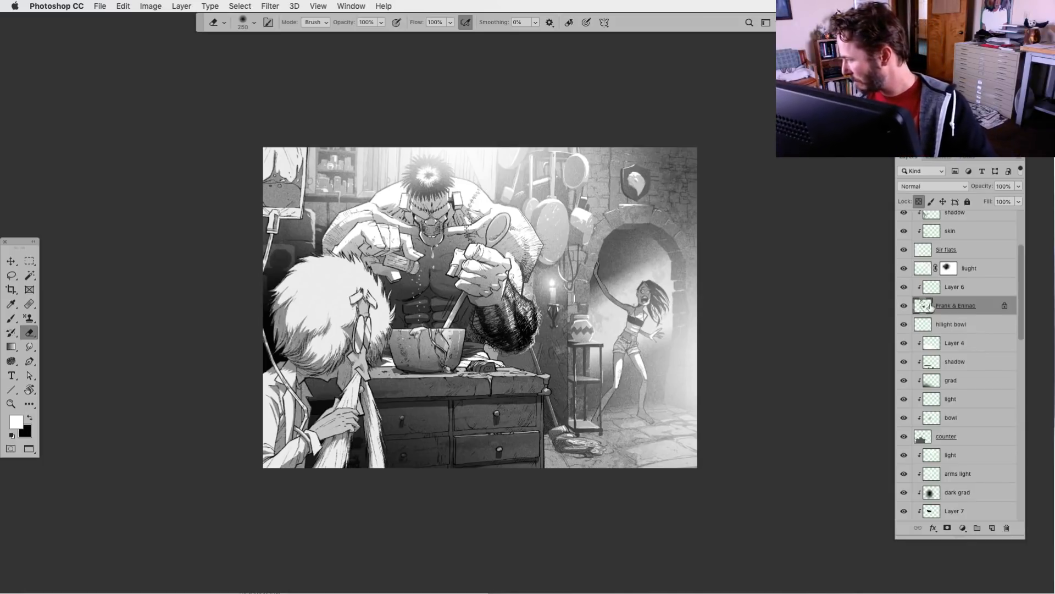
pyautogui.click(30, 417)
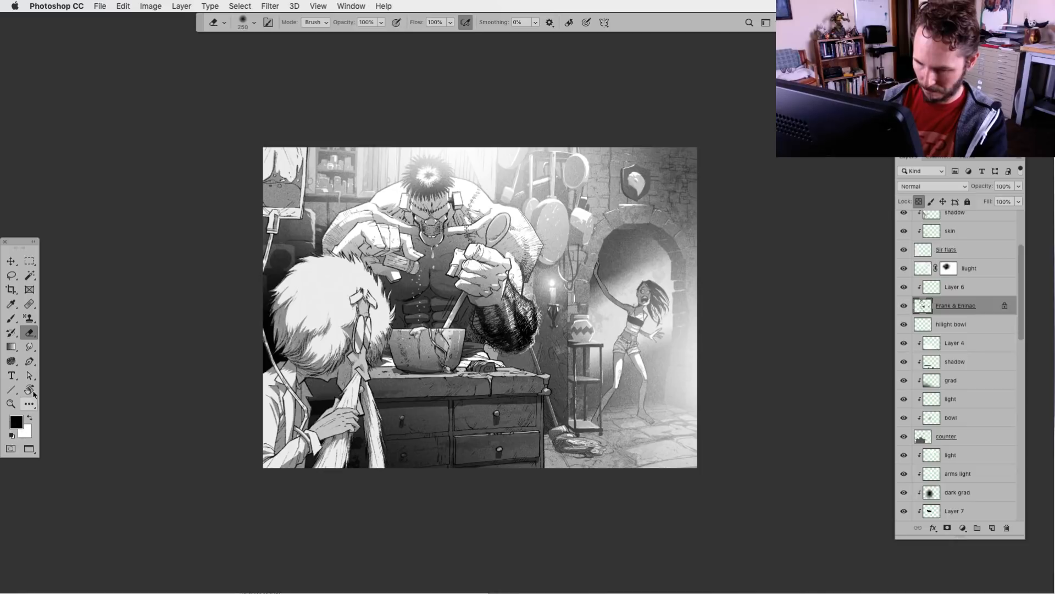
pyautogui.click(12, 319)
pyautogui.press('super+equal')
pyautogui.press('super+equal')
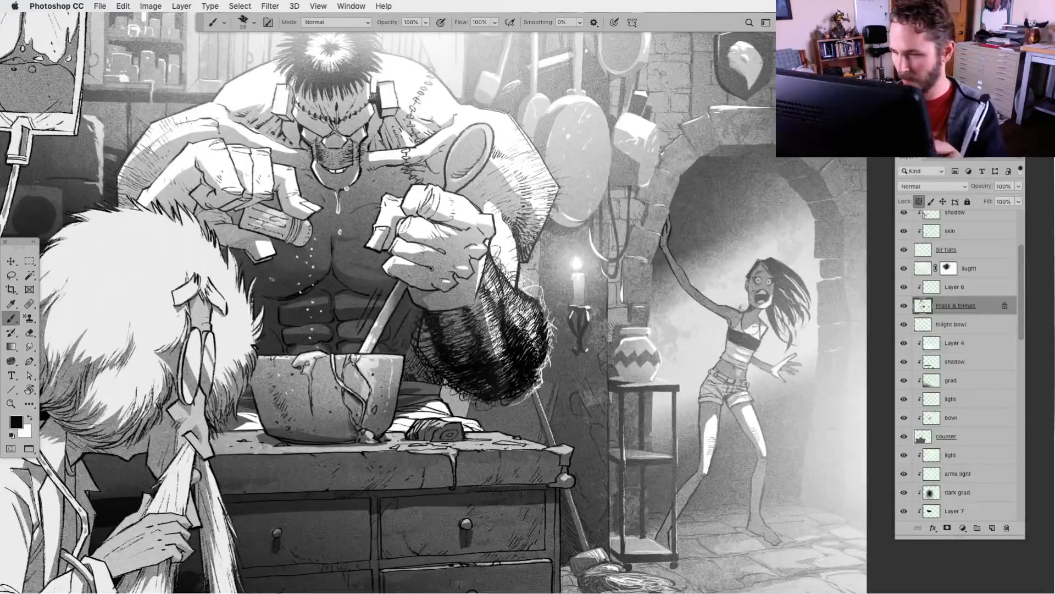
pyautogui.moveTo(267, 356); pyautogui.dragTo(376, 401)
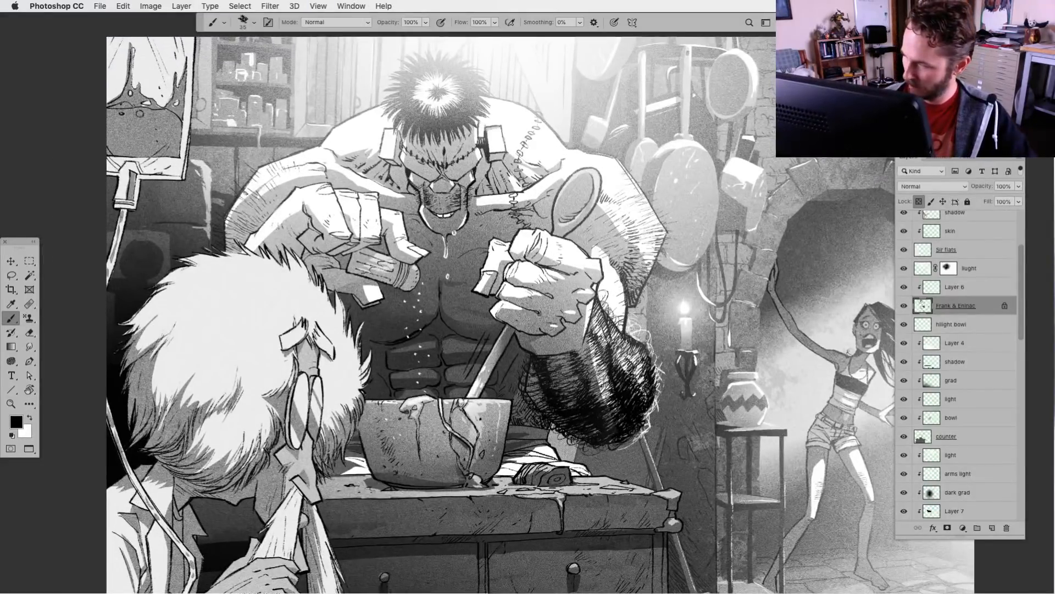
pyautogui.click(245, 25)
pyautogui.moveTo(242, 68); pyautogui.dragTo(223, 73)
pyautogui.click(245, 22)
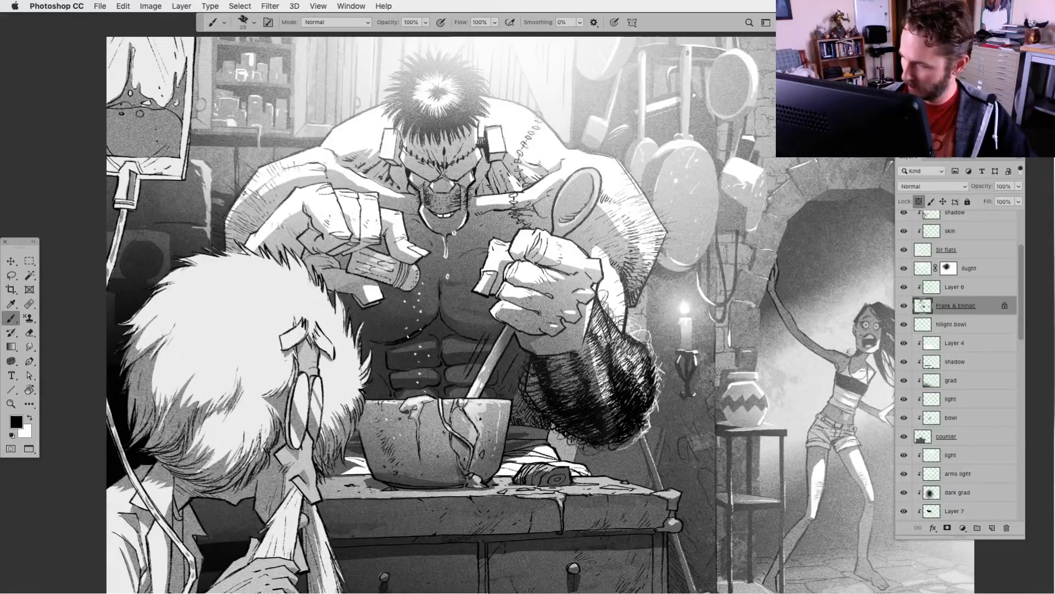
pyautogui.click(918, 202)
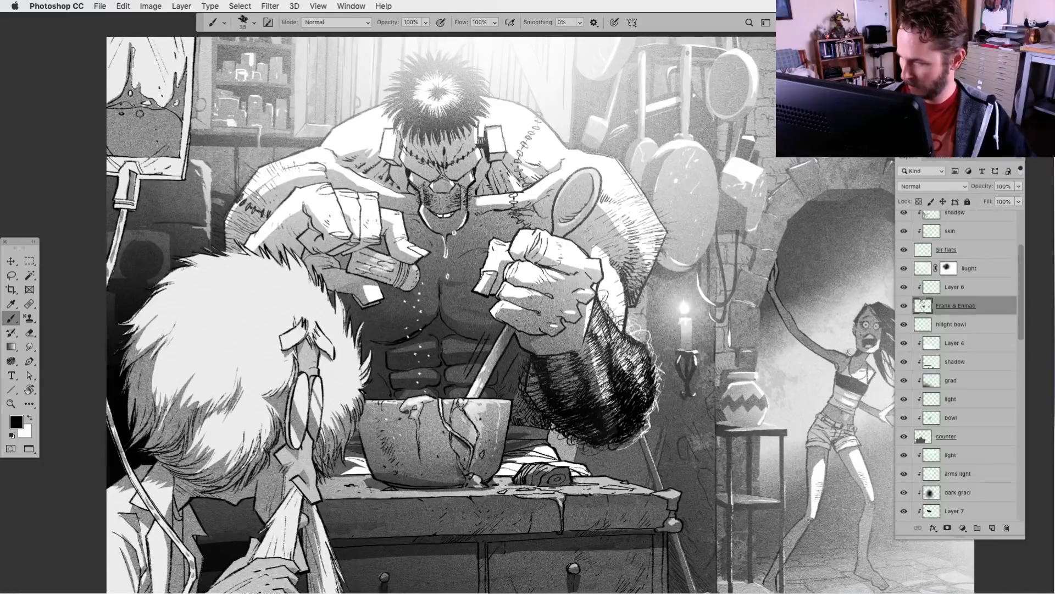
# Ink black stitched scars across the monster's upper arm and down the side of his chest and abdomen nearest the scientist
pyautogui.moveTo(384, 324); pyautogui.dragTo(361, 327)
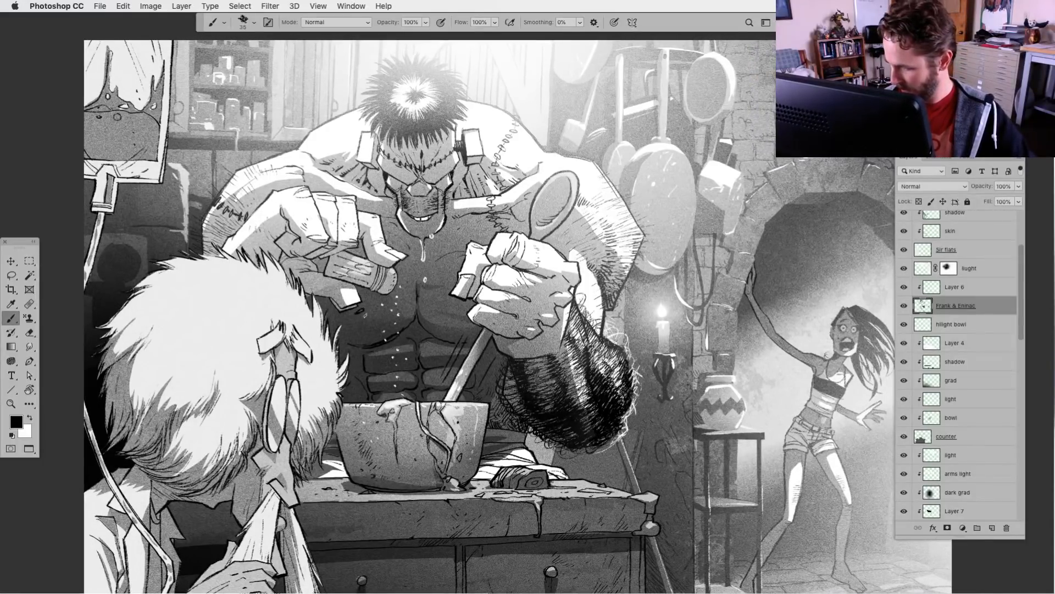
pyautogui.click(368, 324)
pyautogui.click(369, 326)
pyautogui.moveTo(373, 333)
pyautogui.mouseDown()
pyautogui.moveTo(379, 339)
pyautogui.moveTo(358, 311)
pyautogui.mouseUp()
pyautogui.moveTo(363, 316); pyautogui.dragTo(356, 285)
pyautogui.press('super+z')
pyautogui.scroll(-1, 363, 297)
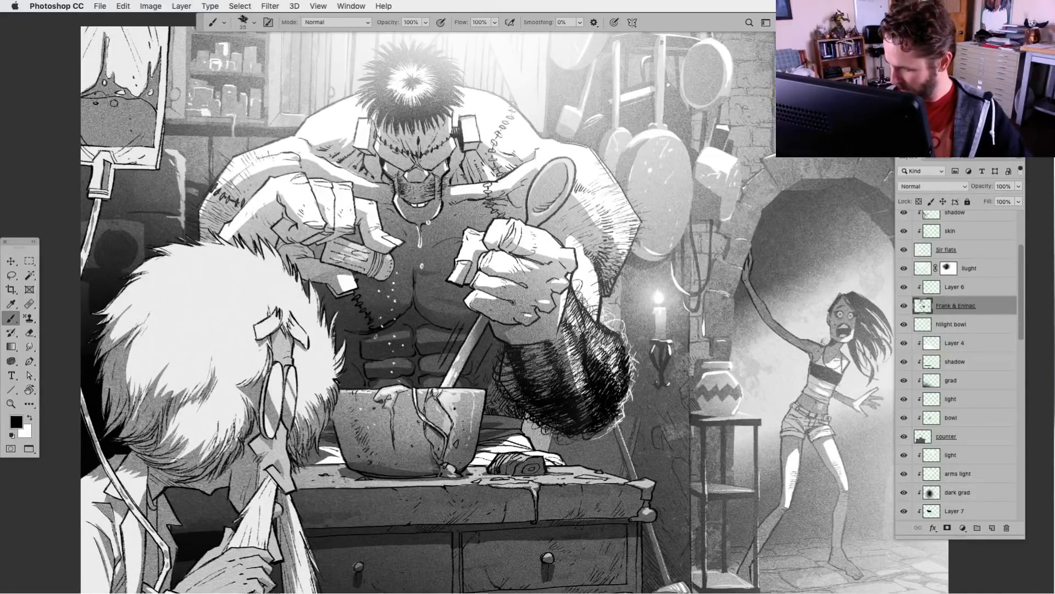
pyautogui.moveTo(378, 344); pyautogui.dragTo(349, 379)
pyautogui.hscroll(2, 411, 317)
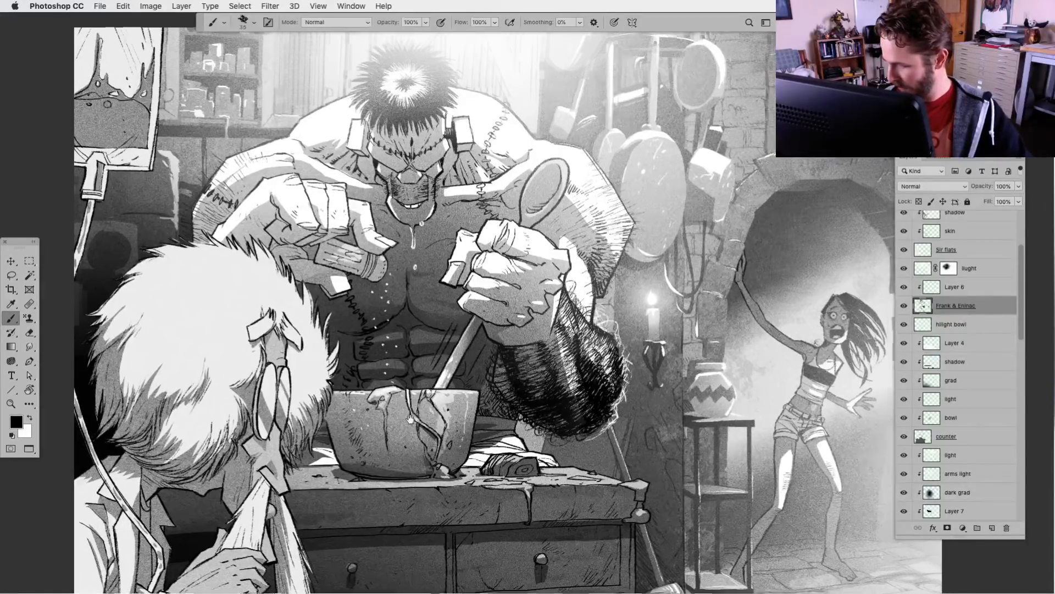
# Ink a row of black stitches along the underside of the monster's other pectoral, beside the spoon handle
pyautogui.moveTo(411, 311)
pyautogui.mouseDown()
pyautogui.moveTo(416, 321)
pyautogui.moveTo(440, 309)
pyautogui.mouseUp()
pyautogui.hscroll(2, 411, 318)
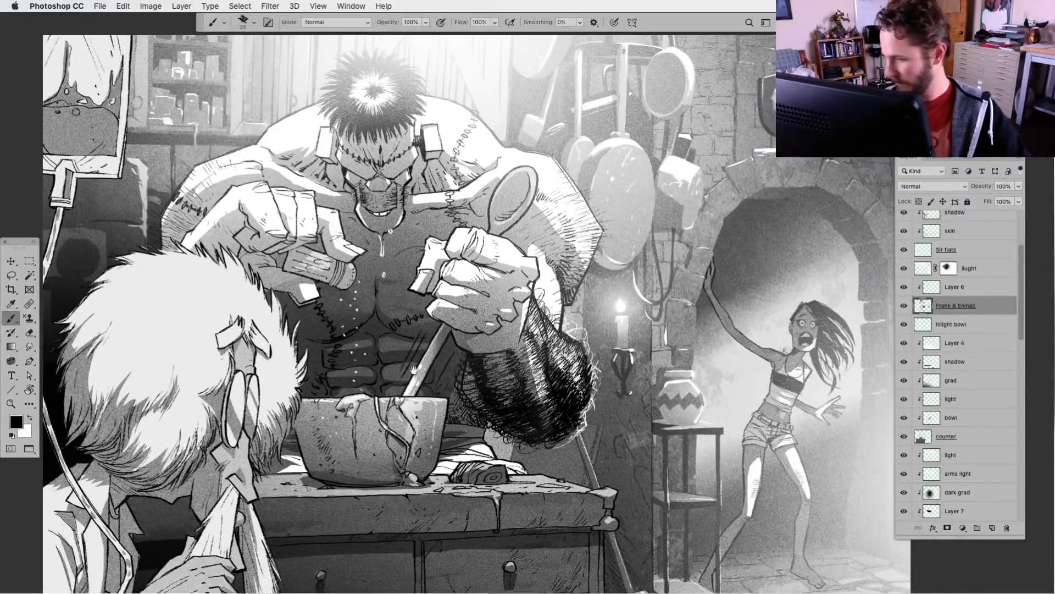
pyautogui.moveTo(451, 361)
pyautogui.mouseDown()
pyautogui.moveTo(430, 376)
pyautogui.moveTo(464, 373)
pyautogui.mouseUp()
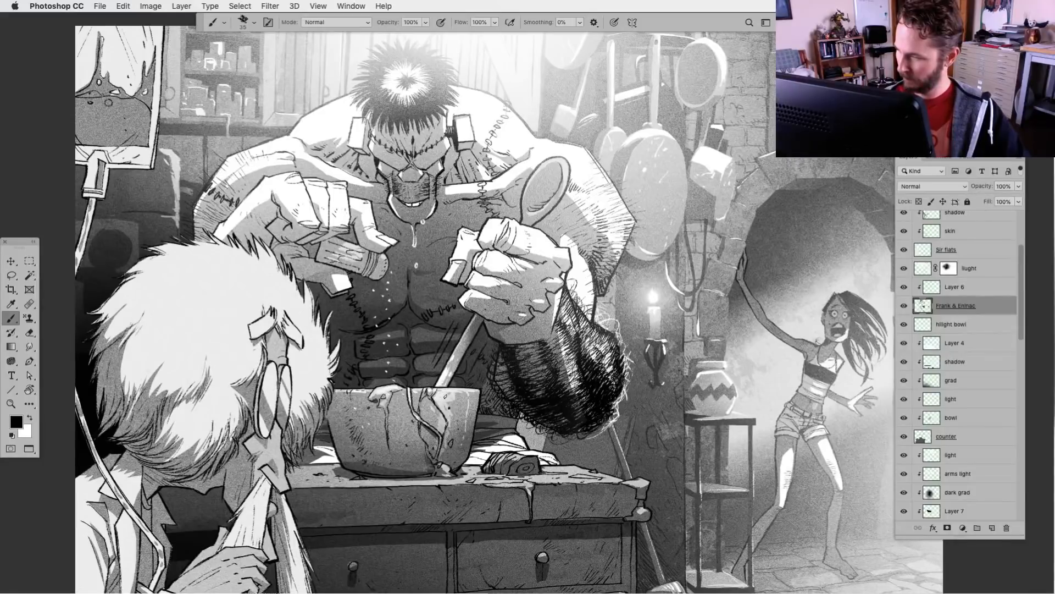
pyautogui.moveTo(467, 505); pyautogui.dragTo(455, 472)
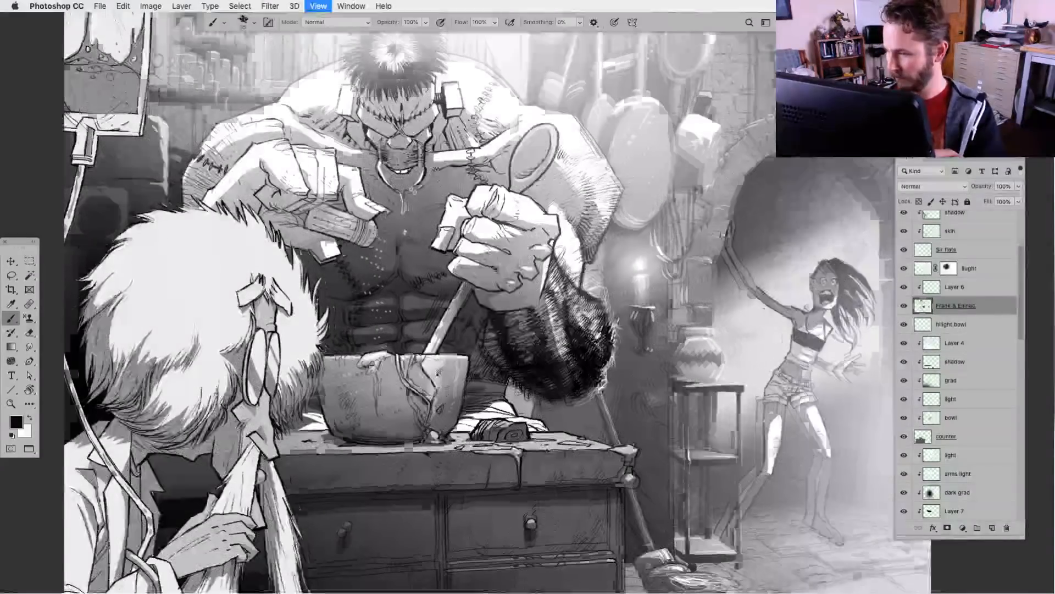
pyautogui.press('super+0')
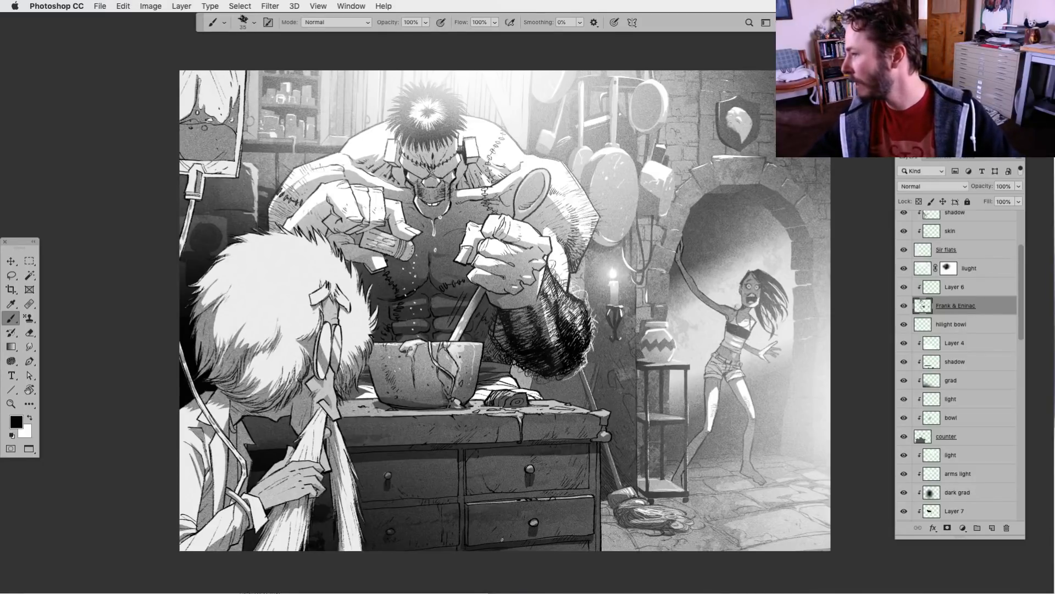
pyautogui.moveTo(492, 489)
pyautogui.mouseDown()
pyautogui.moveTo(455, 483)
pyautogui.moveTo(475, 486)
pyautogui.mouseUp()
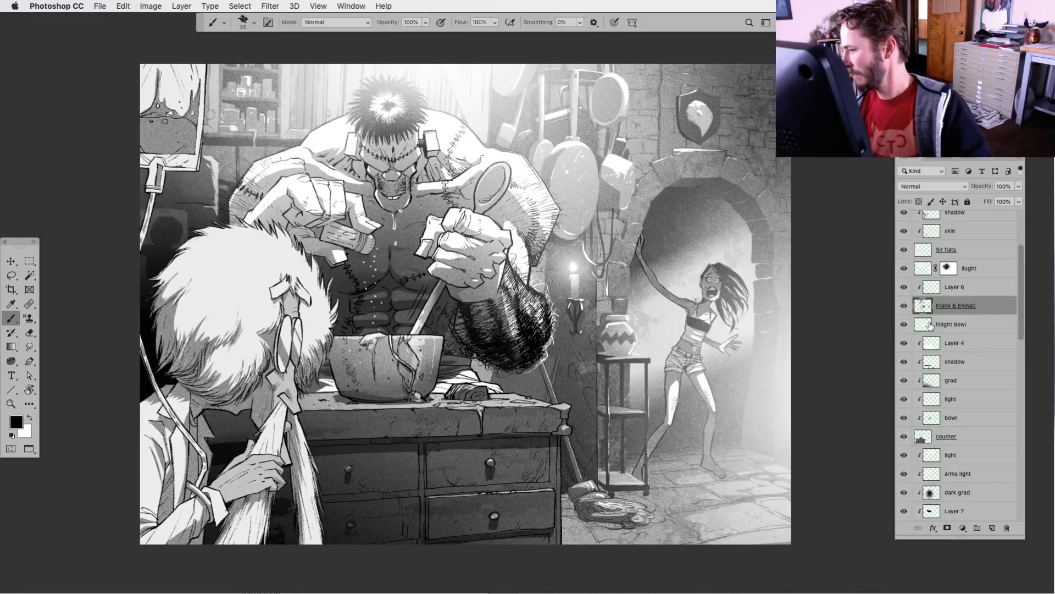
# Make the hilight bowl layer active with white as the foreground colour and view the illustration without the interface panels
pyautogui.hotkey('alt', '[')
pyautogui.press('x')
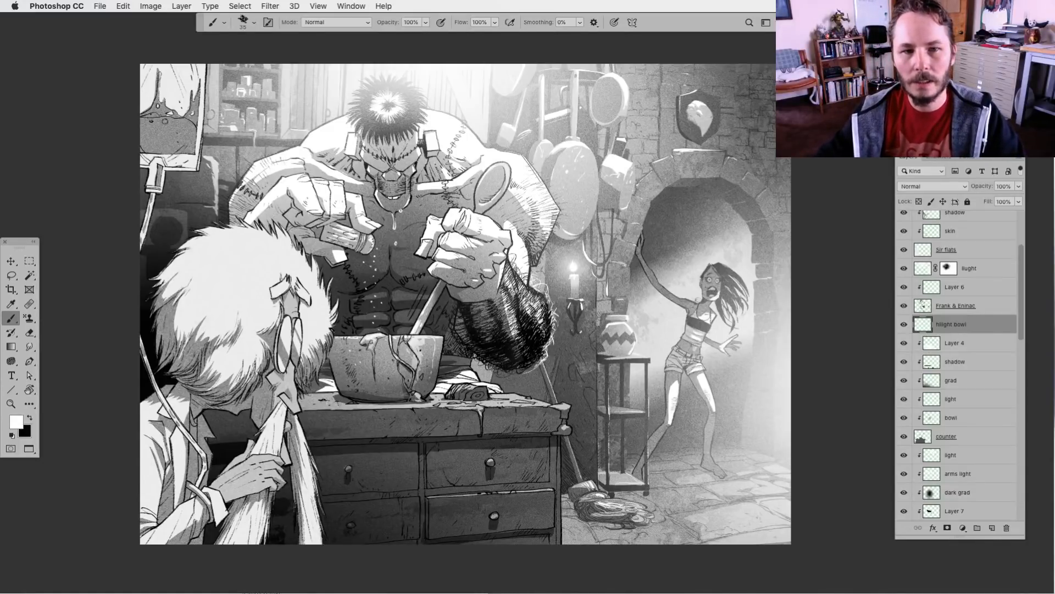
pyautogui.press('Tab')
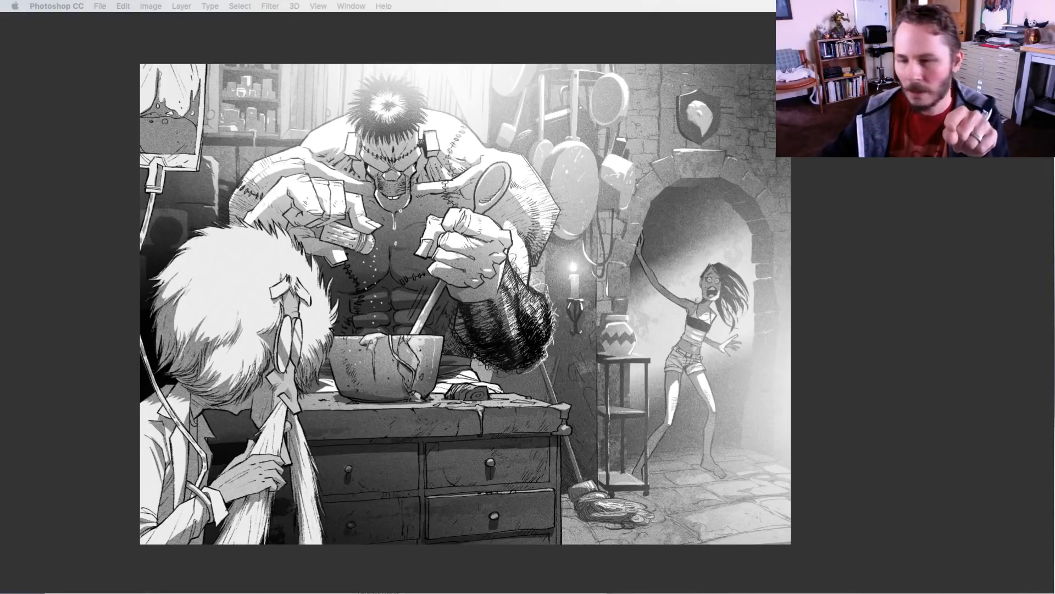
pyautogui.press('Tab')
pyautogui.click(57, 6)
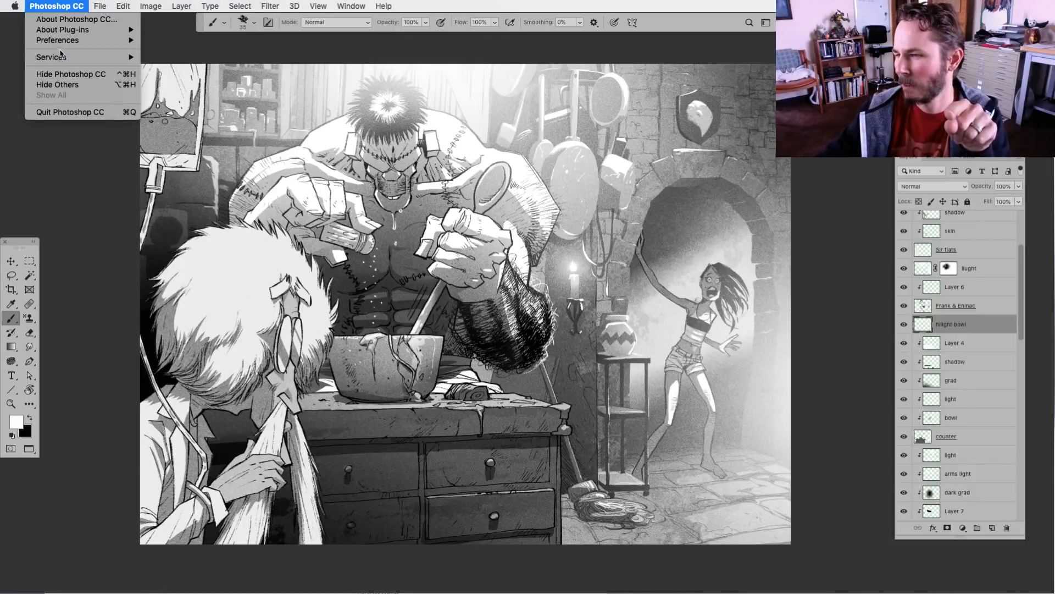
# Open the Performance preferences and examine the advanced graphics processor settings
pyautogui.moveTo(59, 41)
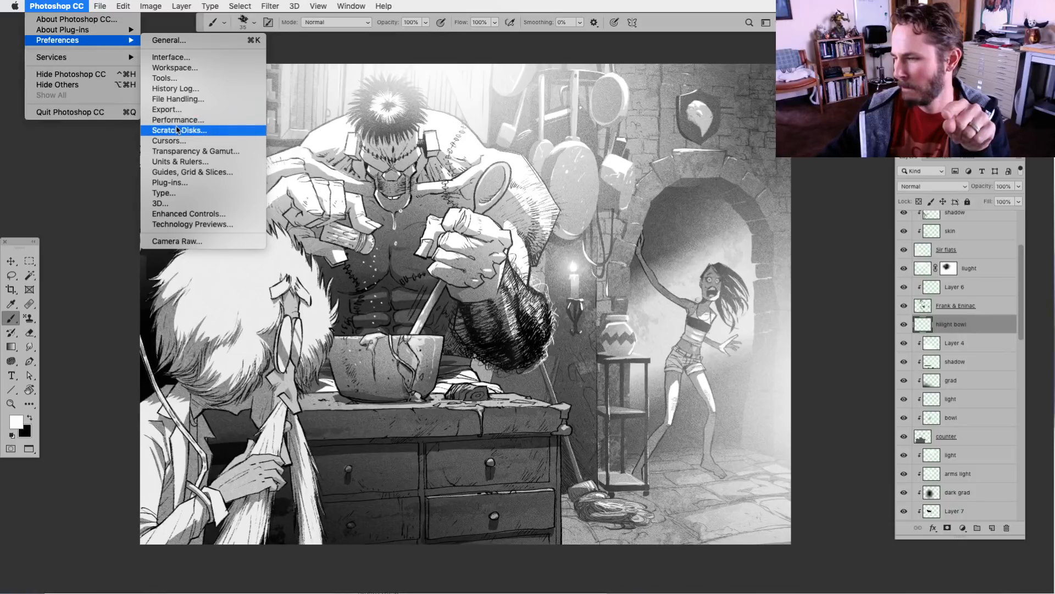
pyautogui.press('Escape')
pyautogui.press('i')
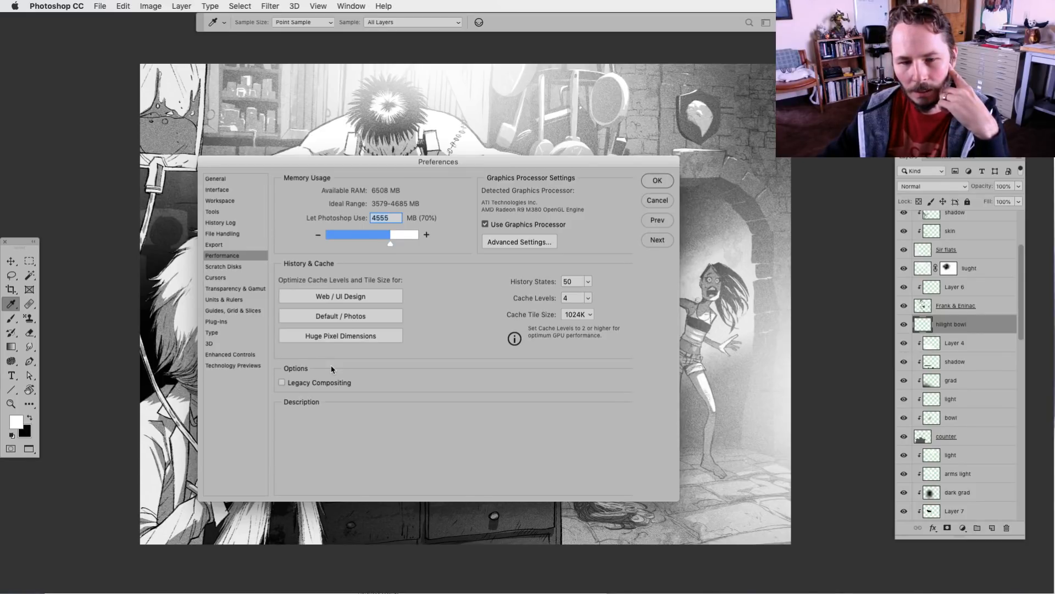
pyautogui.moveTo(334, 352)
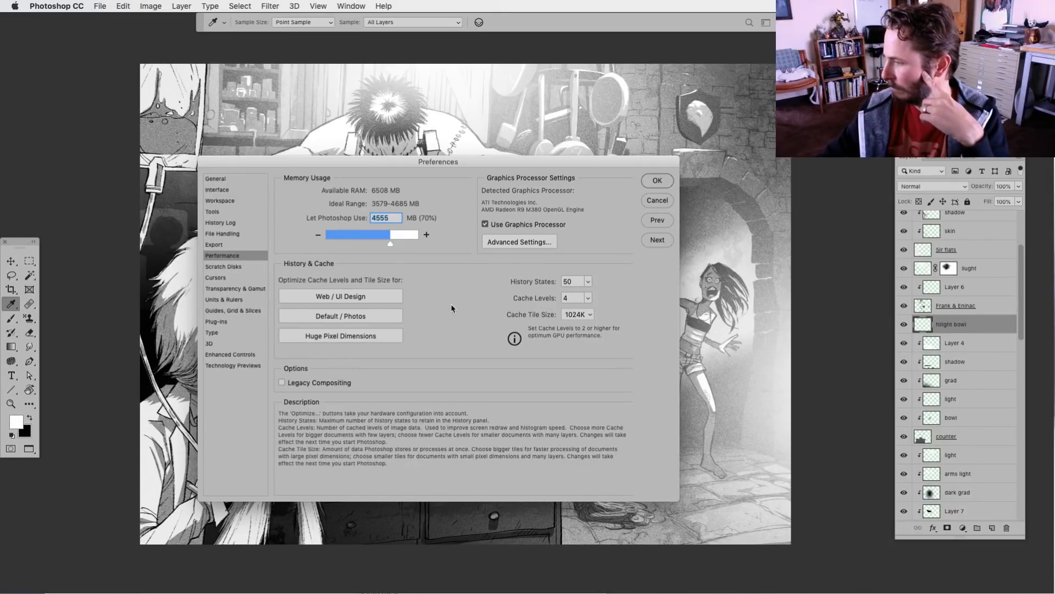
pyautogui.click(522, 246)
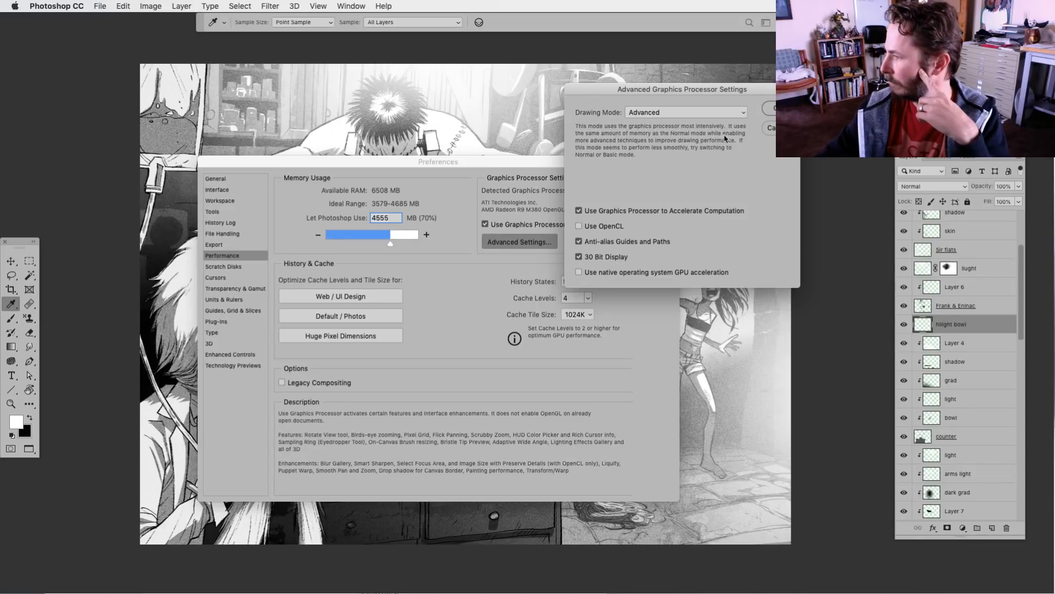
pyautogui.click(769, 127)
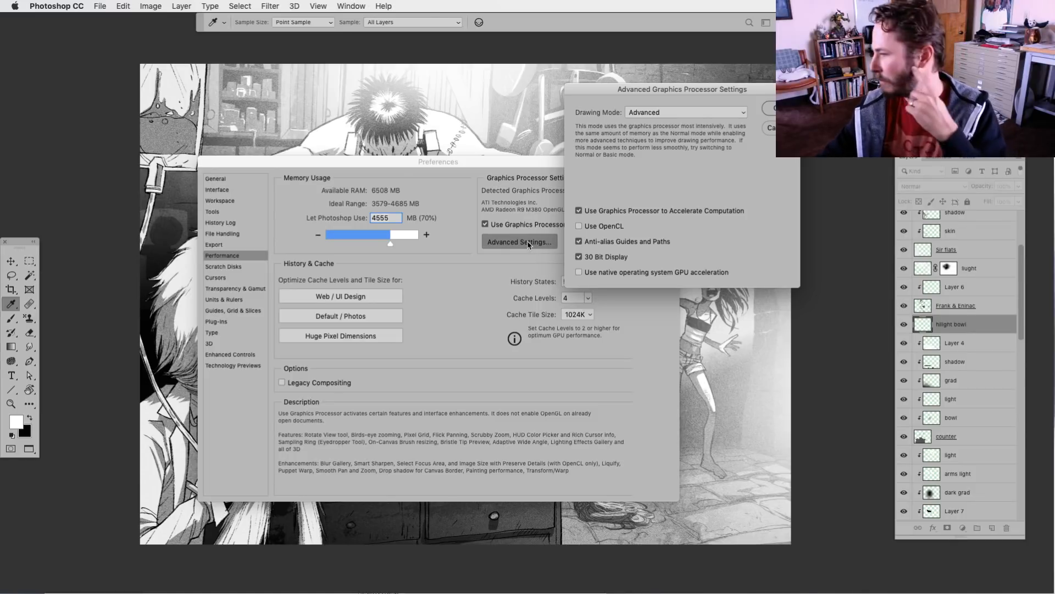
# Check the drawing mode options of the graphics processor, keep Advanced, and close the preferences
pyautogui.click(672, 113)
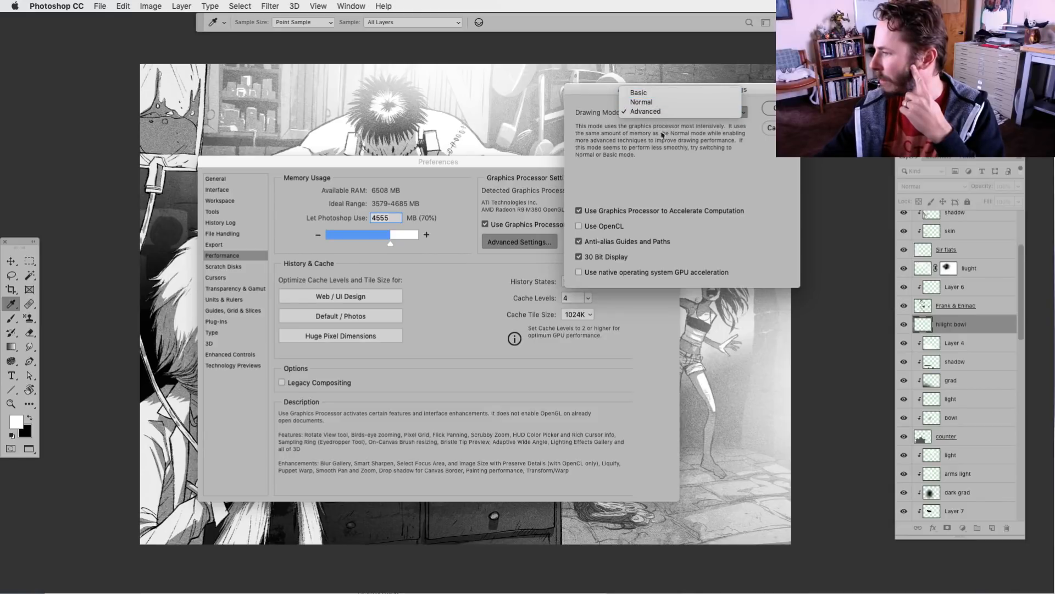
pyautogui.click(601, 91)
pyautogui.moveTo(598, 85); pyautogui.dragTo(510, 97)
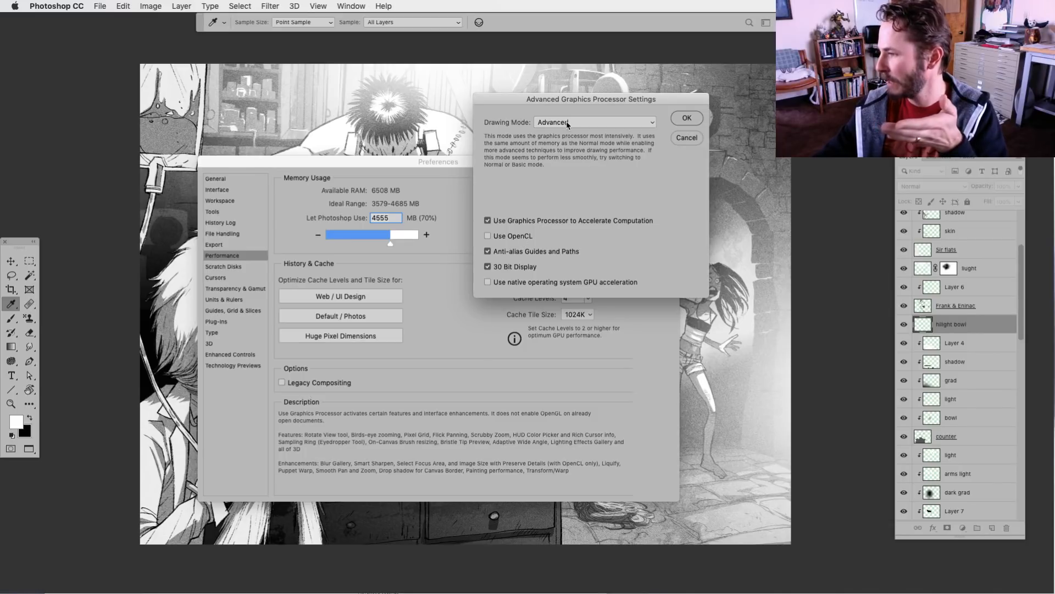
pyautogui.moveTo(567, 102); pyautogui.dragTo(650, 132)
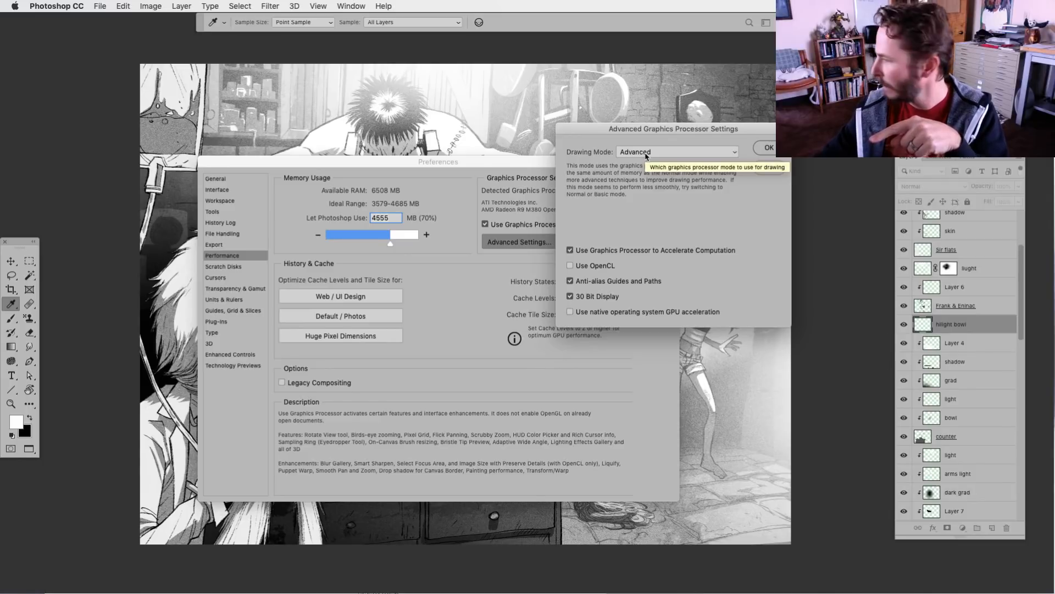
pyautogui.click(769, 148)
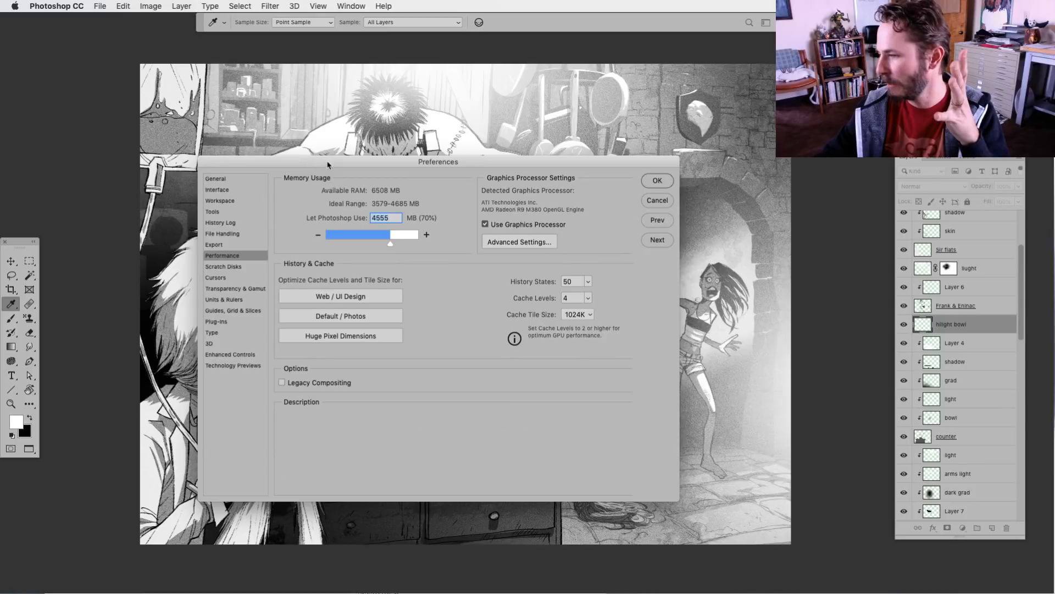
pyautogui.moveTo(329, 166); pyautogui.dragTo(336, 162)
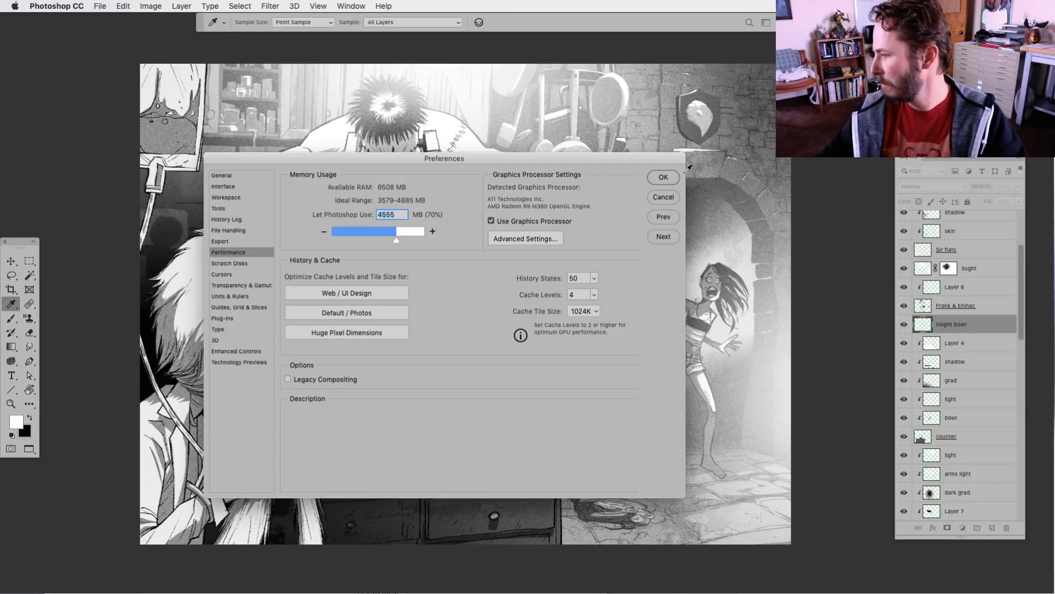
pyautogui.click(663, 177)
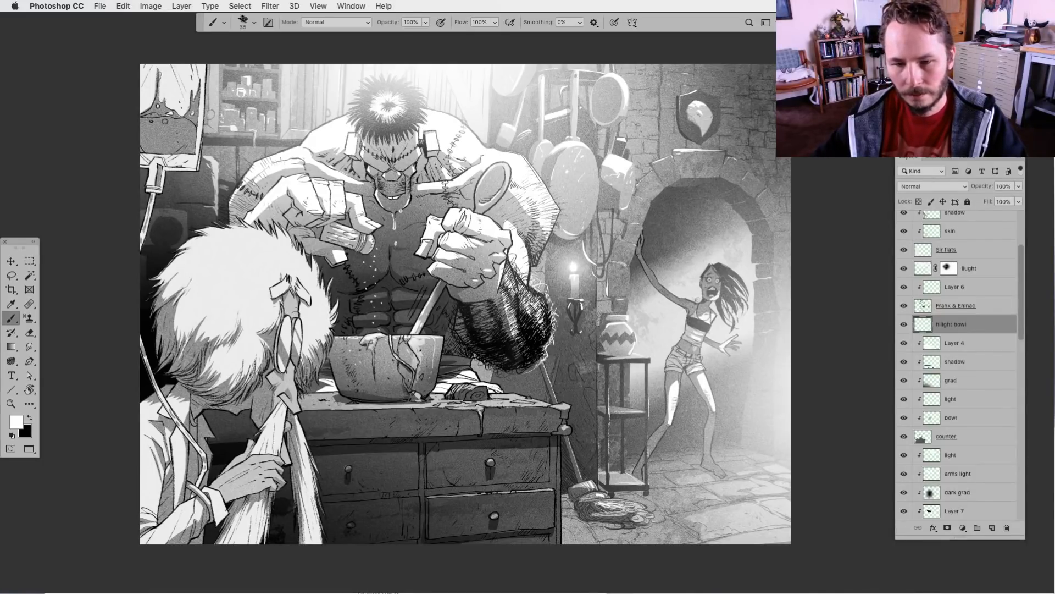
# View the illustration without the interface panels, and show the guides over it with the panels restored
pyautogui.press('Tab')
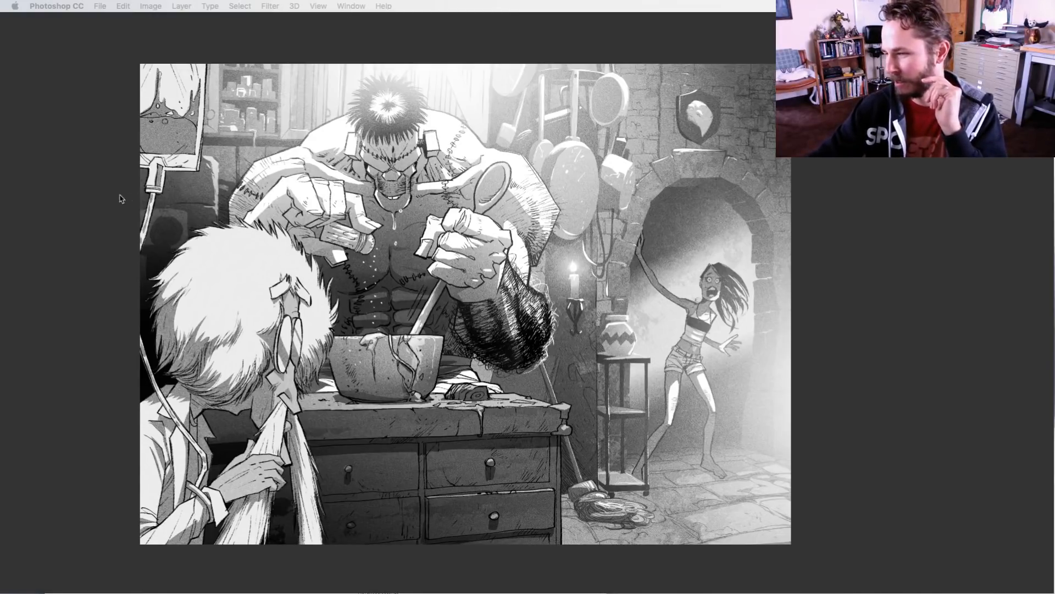
pyautogui.press('Tab')
pyautogui.press('super+semicolon')
pyautogui.moveTo(258, 244); pyautogui.dragTo(301, 250)
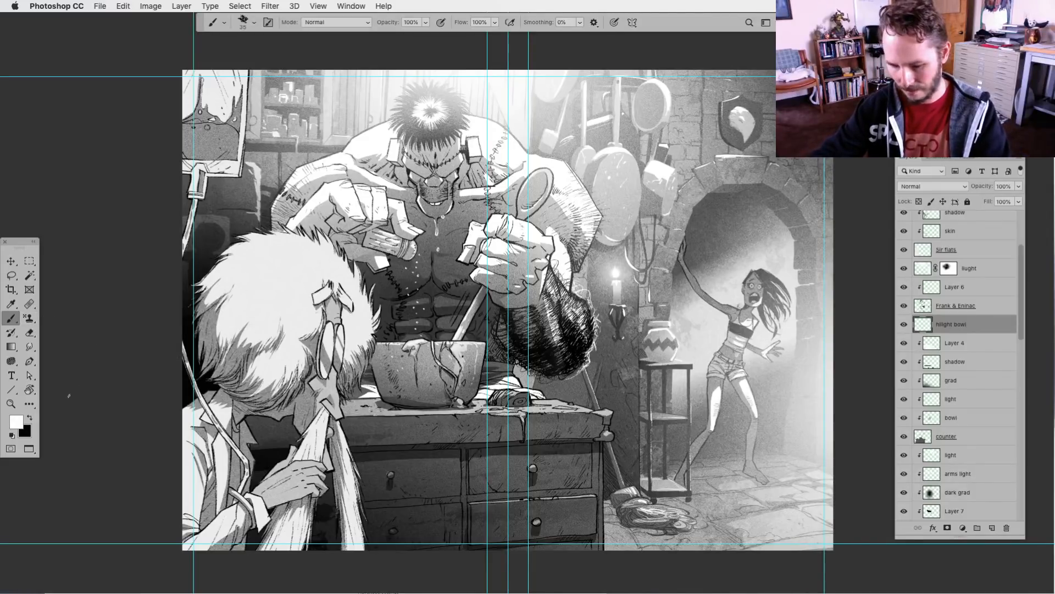
# Try broad white strokes with the brush enlarged to 150 across the monster and scientist and over the lit doorway
pyautogui.press(']')
pyautogui.press(']')
pyautogui.press(']')
pyautogui.press(']')
pyautogui.press(']')
pyautogui.press(']')
pyautogui.press(']')
pyautogui.press(']')
pyautogui.press(']')
pyautogui.moveTo(403, 193)
pyautogui.mouseDown()
pyautogui.moveTo(249, 133)
pyautogui.moveTo(414, 418)
pyautogui.moveTo(214, 228)
pyautogui.moveTo(466, 194)
pyautogui.moveTo(307, 279)
pyautogui.mouseUp()
pyautogui.press('super+z')
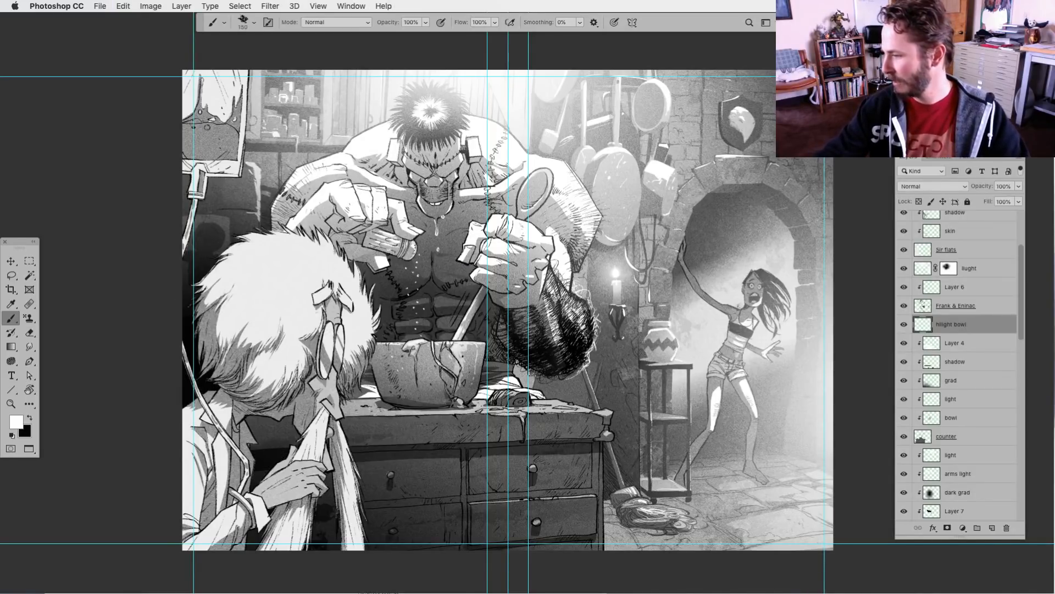
pyautogui.moveTo(800, 292)
pyautogui.mouseDown()
pyautogui.moveTo(638, 163)
pyautogui.moveTo(701, 467)
pyautogui.moveTo(770, 187)
pyautogui.mouseUp()
pyautogui.press('super+z')
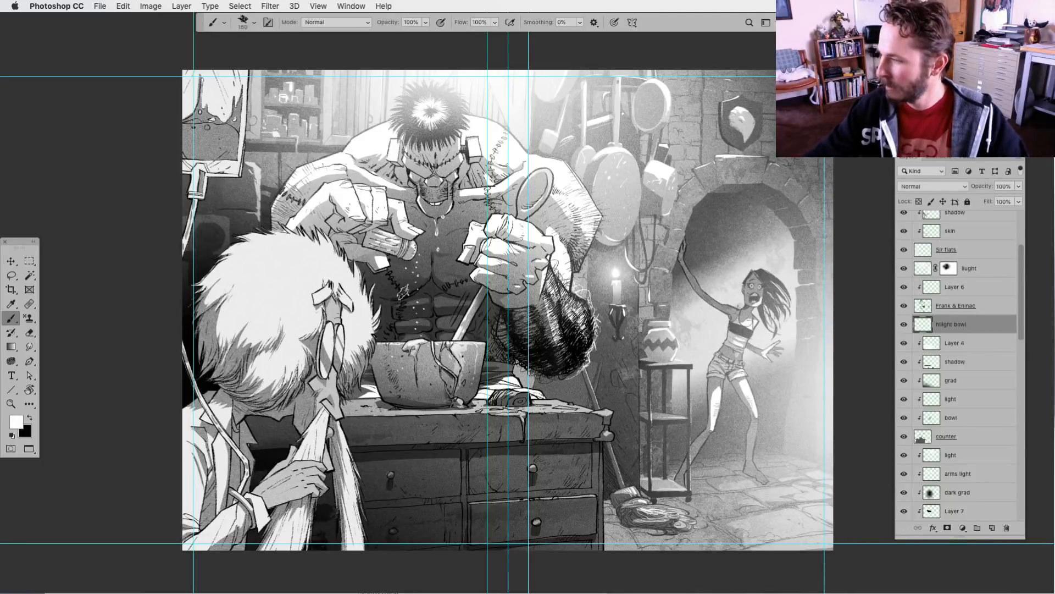
# Review the illustration with its guides but without the interface panels, and hide the guides
pyautogui.hscroll(2, 398, 292)
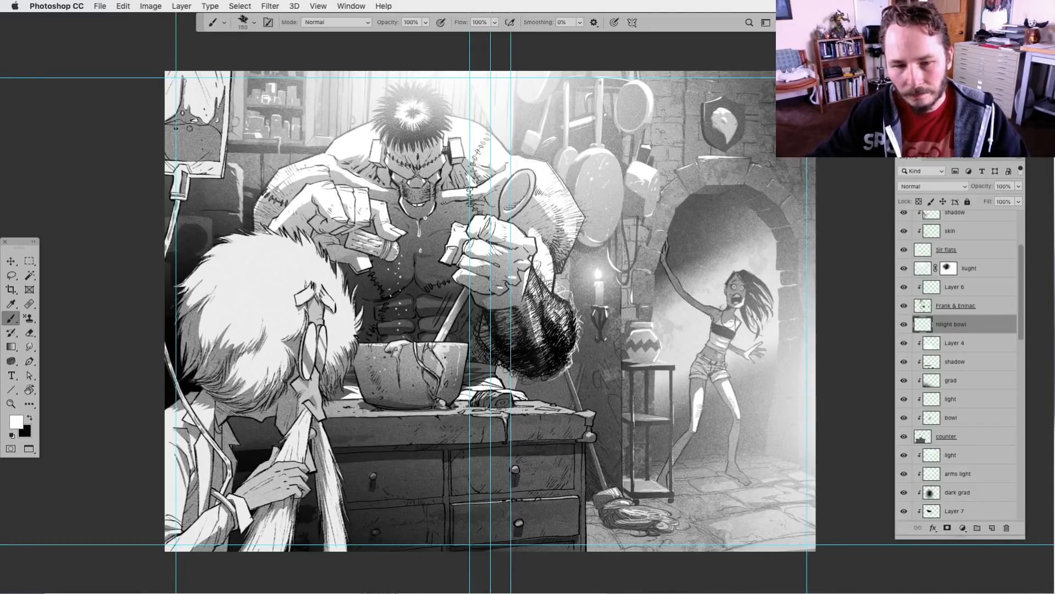
pyautogui.press('Tab')
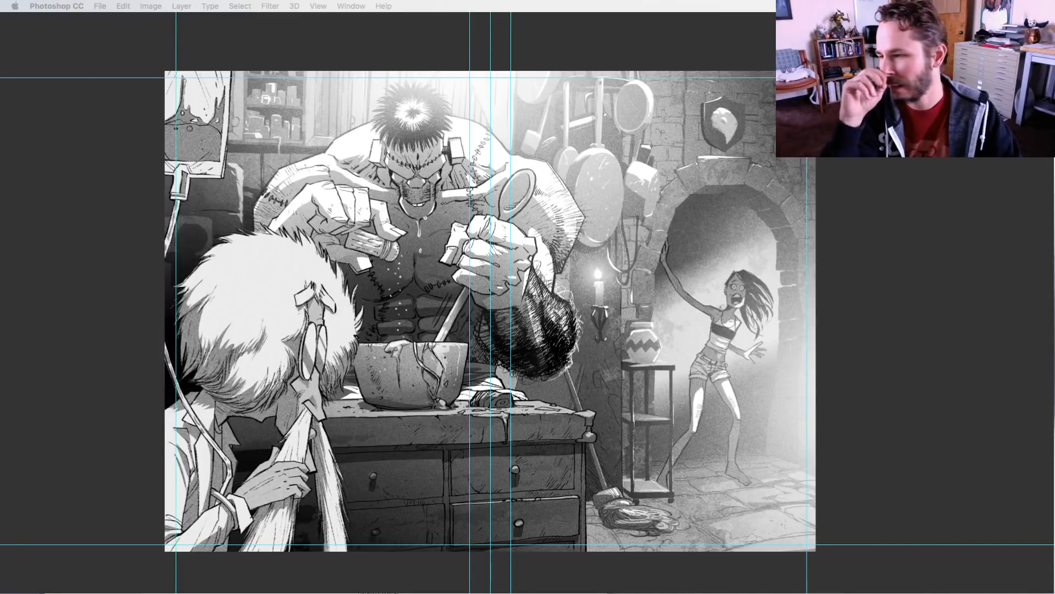
pyautogui.press('Tab')
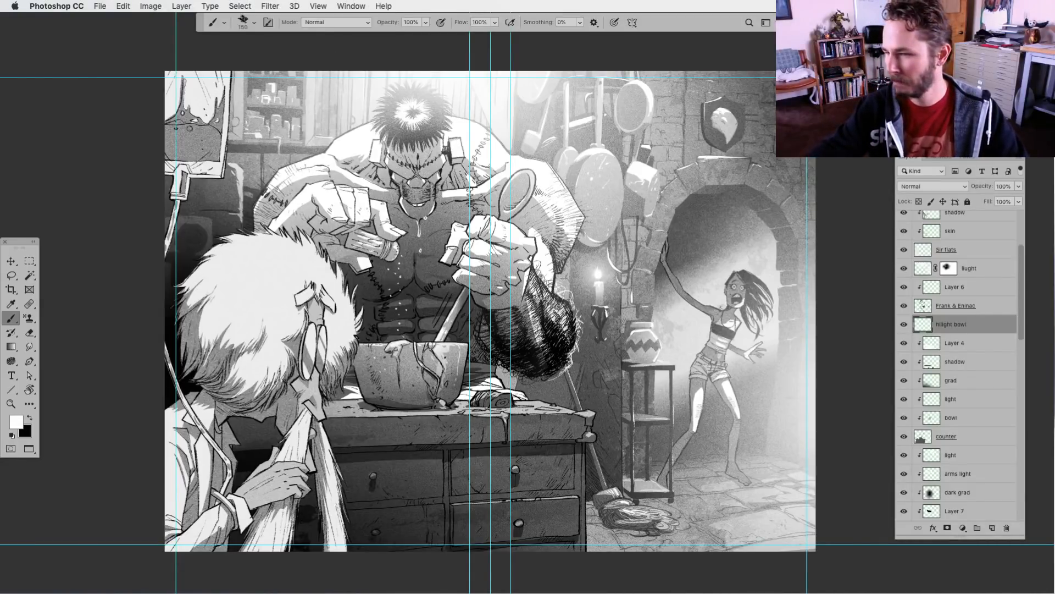
pyautogui.press('super+semicolon')
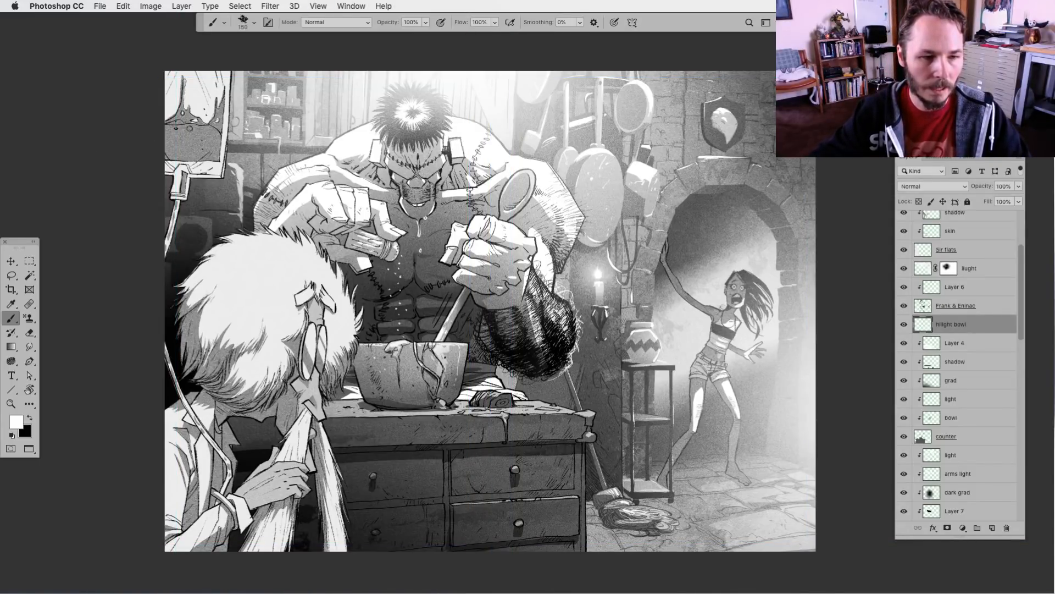
# Switch to Safari
pyautogui.press('super+Tab')
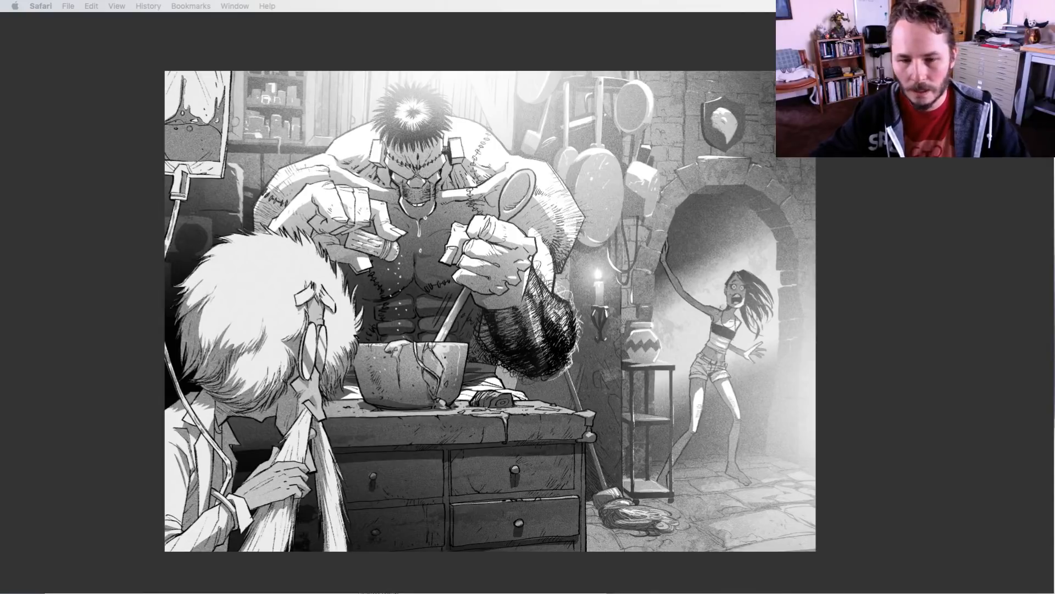